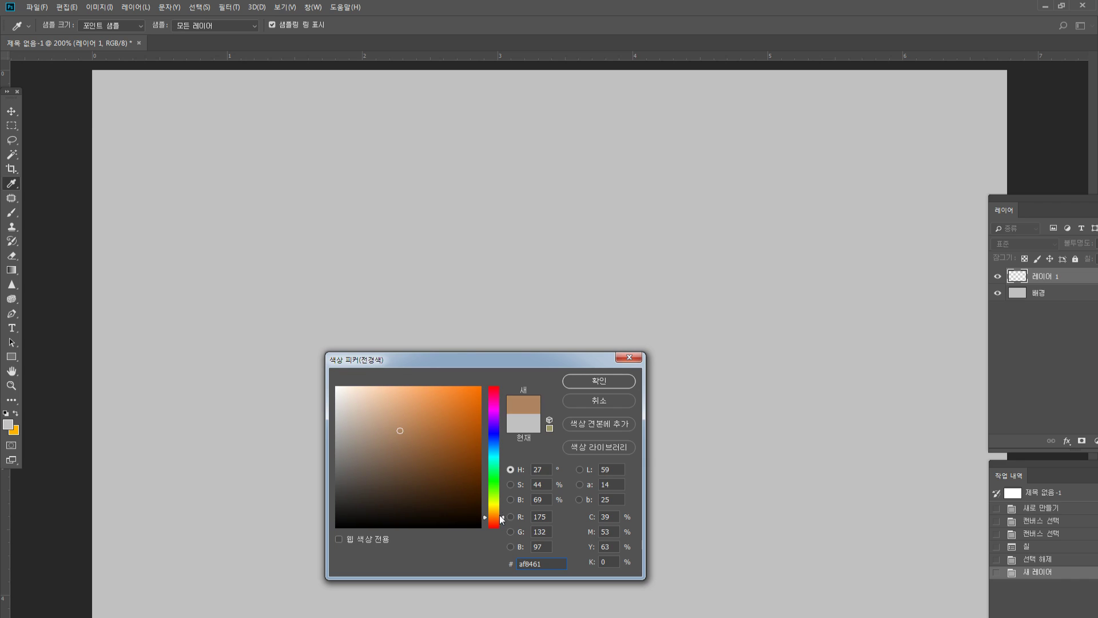
Set the foreground colour to #af8461 and paint the upper part of a head on layer 1 with an enlarged soft brush
left_click(585, 382)
key("z")
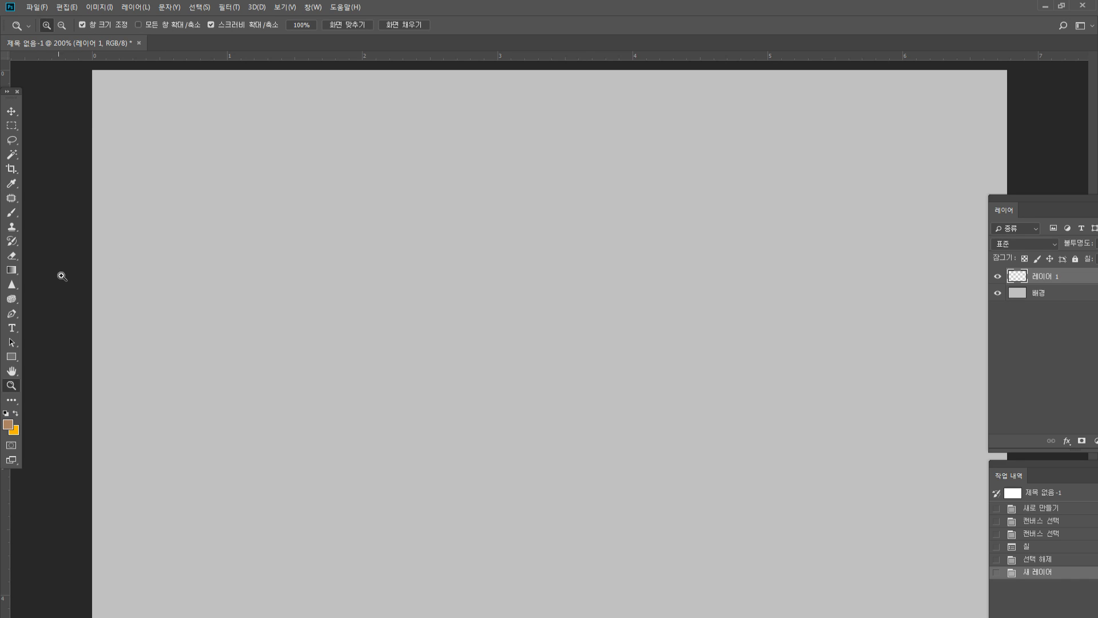
left_click(12, 212)
mouse_move(552, 265)
left_mouse_down()
mouse_move(581, 262)
mouse_move(526, 276)
mouse_move(536, 273)
mouse_move(476, 256)
mouse_move(498, 224)
mouse_move(490, 214)
mouse_move(590, 205)
left_mouse_up()
key("bracketright")
key("bracketright")
key("bracketright")
key("bracketright")
key("bracketright")
key("bracketright")
mouse_move(532, 172)
left_mouse_down()
mouse_move(505, 207)
mouse_move(516, 238)
left_mouse_up()
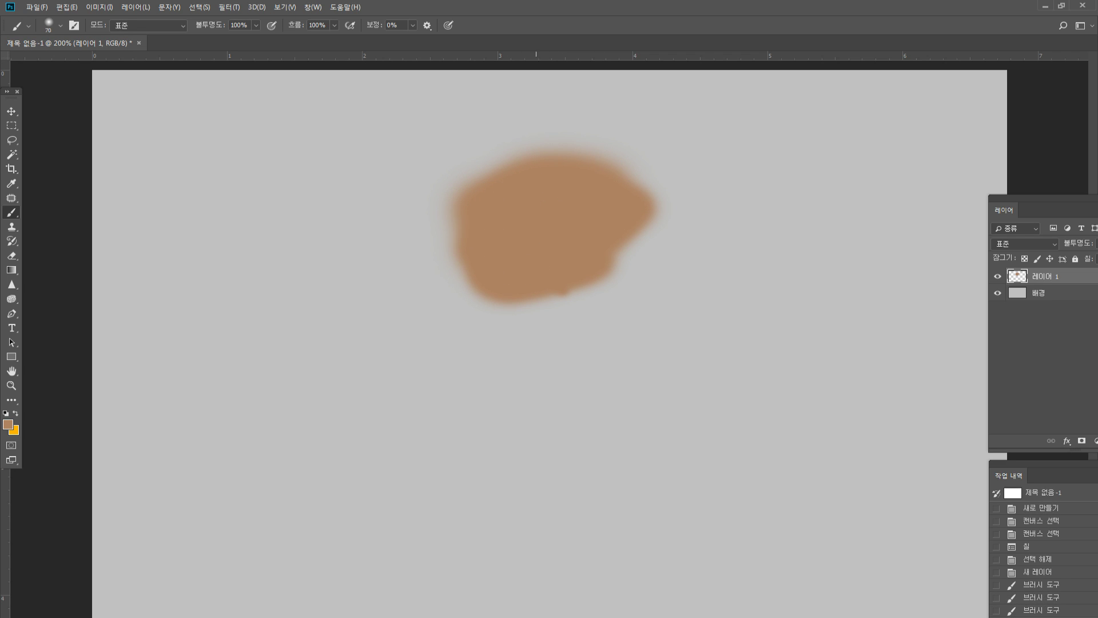
Fill out the head into a full oval with the sampled skin tone and shift it slightly down and left
left_click(563, 154, "alt")
mouse_move(558, 169)
left_mouse_down()
mouse_move(515, 213)
mouse_move(598, 311)
mouse_move(483, 324)
mouse_move(466, 246)
mouse_move(492, 375)
mouse_move(533, 377)
mouse_move(539, 424)
mouse_move(564, 456)
mouse_move(592, 432)
mouse_move(525, 375)
mouse_move(606, 247)
mouse_move(589, 189)
mouse_move(636, 208)
mouse_move(620, 372)
mouse_move(595, 409)
mouse_move(606, 451)
mouse_move(650, 345)
mouse_move(659, 273)
mouse_move(621, 386)
mouse_move(628, 412)
mouse_move(607, 426)
left_mouse_up()
left_click(11, 111)
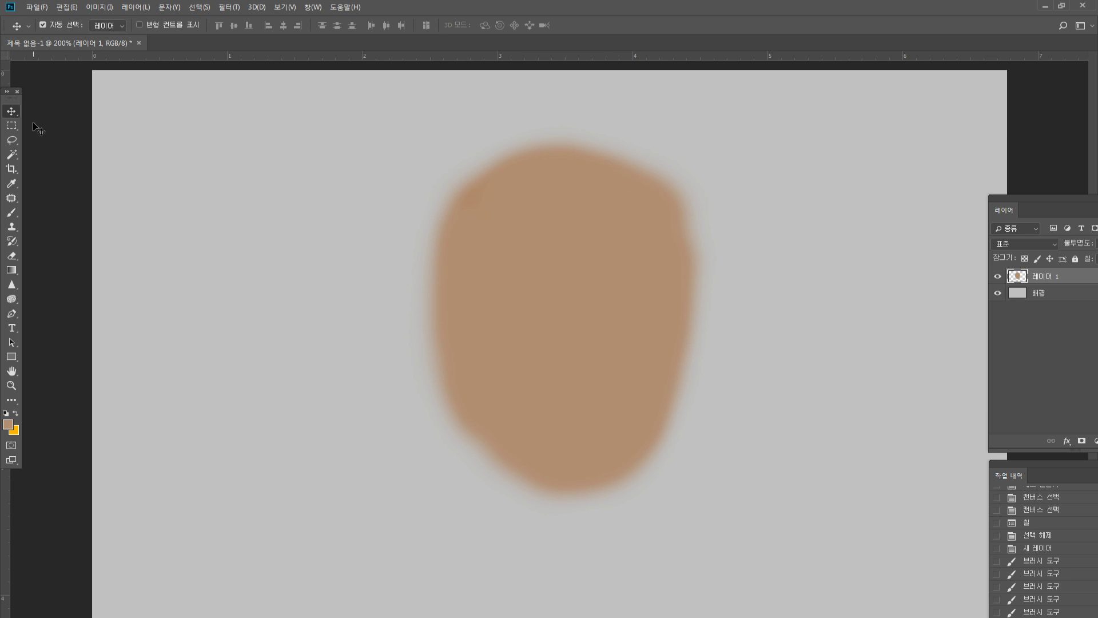
left_click_drag(612, 373, 593, 379)
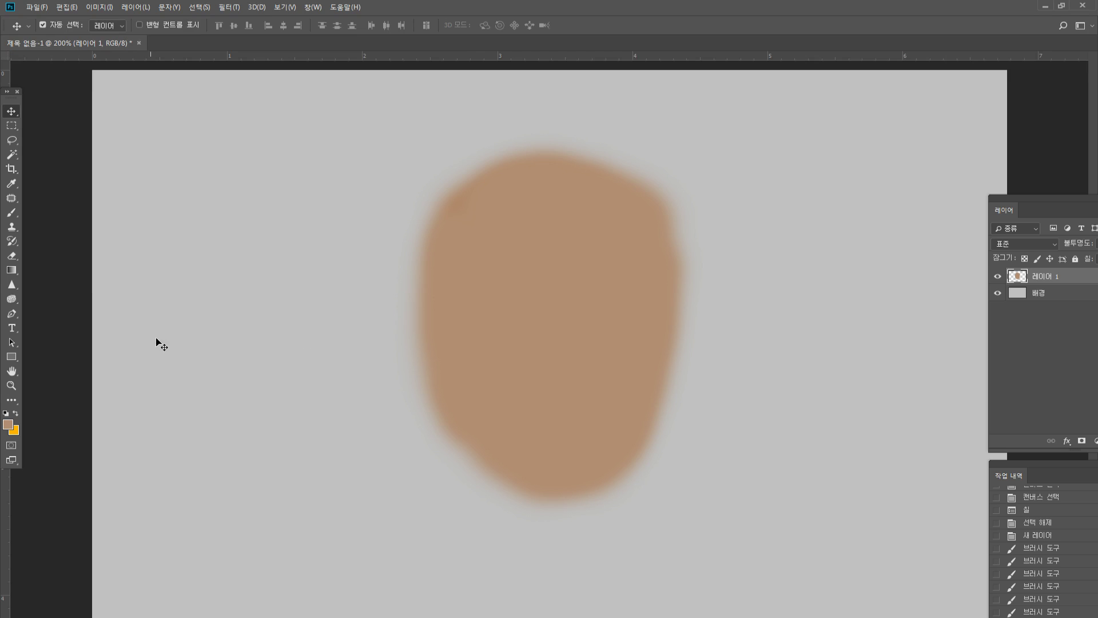
Extend the chin and neck downward into a tapered point, using a smaller brush for the tip
left_click(12, 212)
left_click_drag(507, 466, 498, 483)
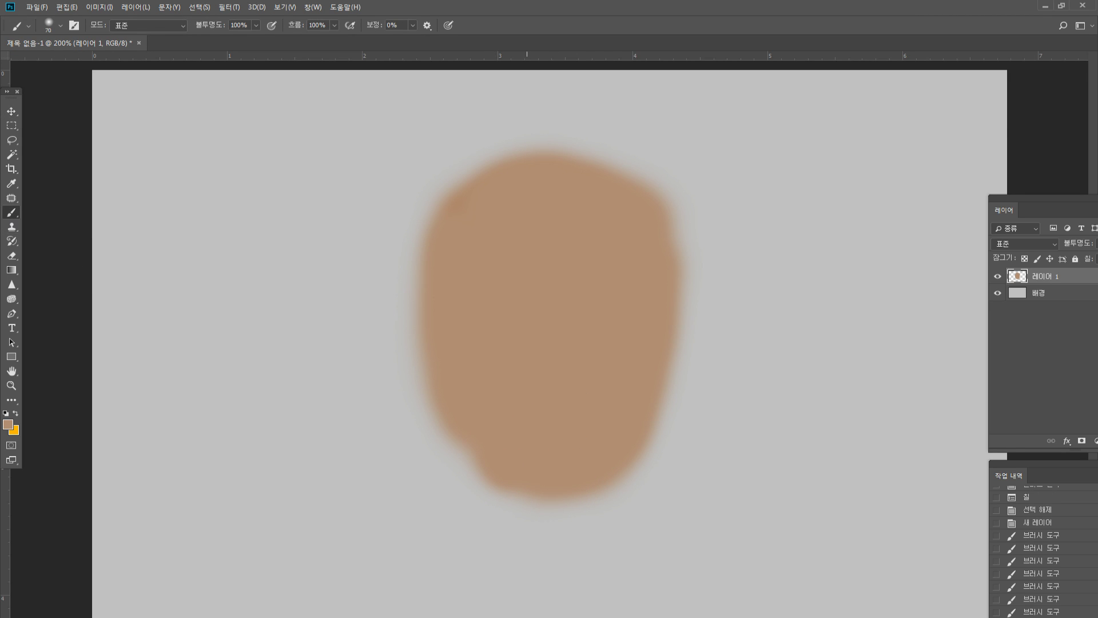
key("p")
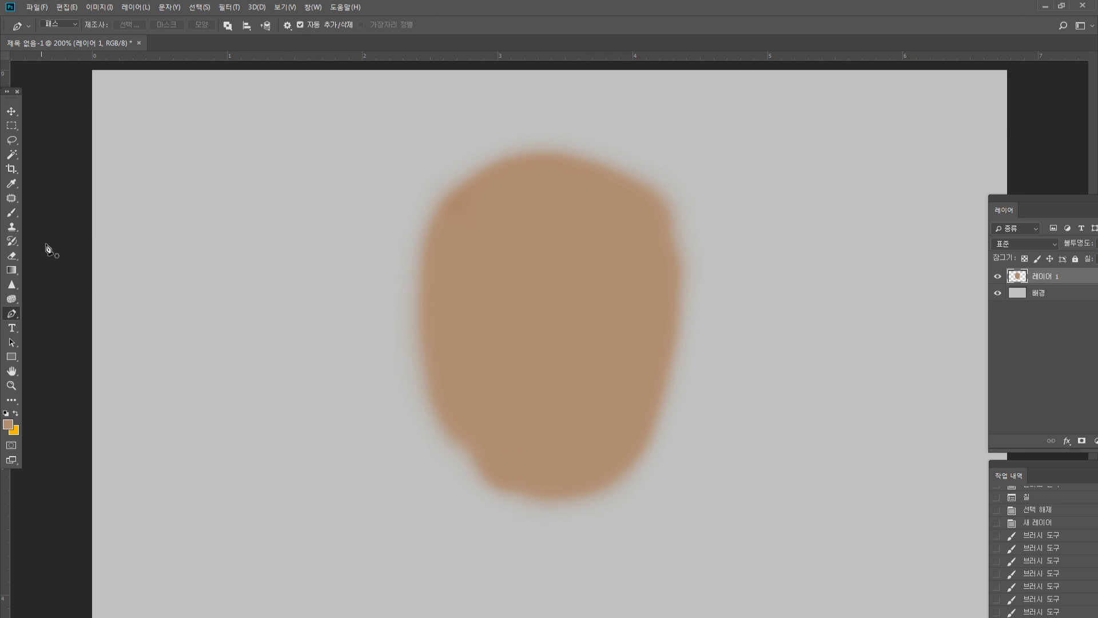
left_click(14, 211)
mouse_move(485, 459)
left_mouse_down()
mouse_move(536, 514)
mouse_move(533, 502)
mouse_move(548, 500)
mouse_move(560, 532)
mouse_move(606, 465)
mouse_move(598, 517)
left_mouse_up()
key("bracketleft")
key("bracketleft")
mouse_move(595, 515)
left_mouse_down()
mouse_move(572, 550)
mouse_move(551, 533)
mouse_move(559, 560)
mouse_move(575, 540)
mouse_move(559, 563)
left_mouse_up()
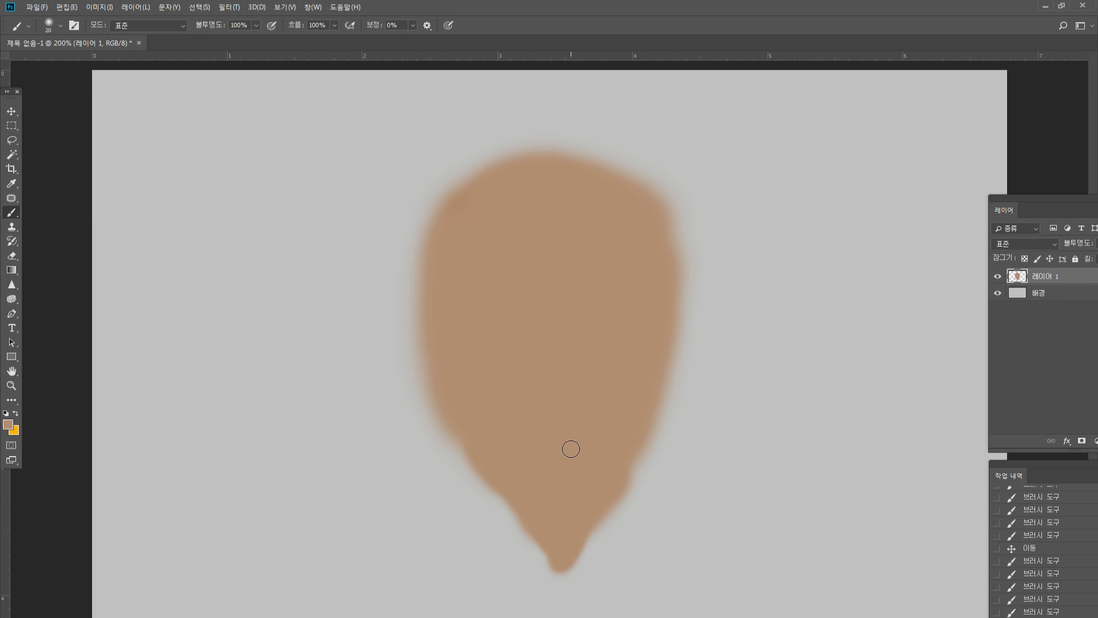
Set the foreground colour to #d1d1d1 and paint the shirt collar along the left side of the neck
left_click(8, 424)
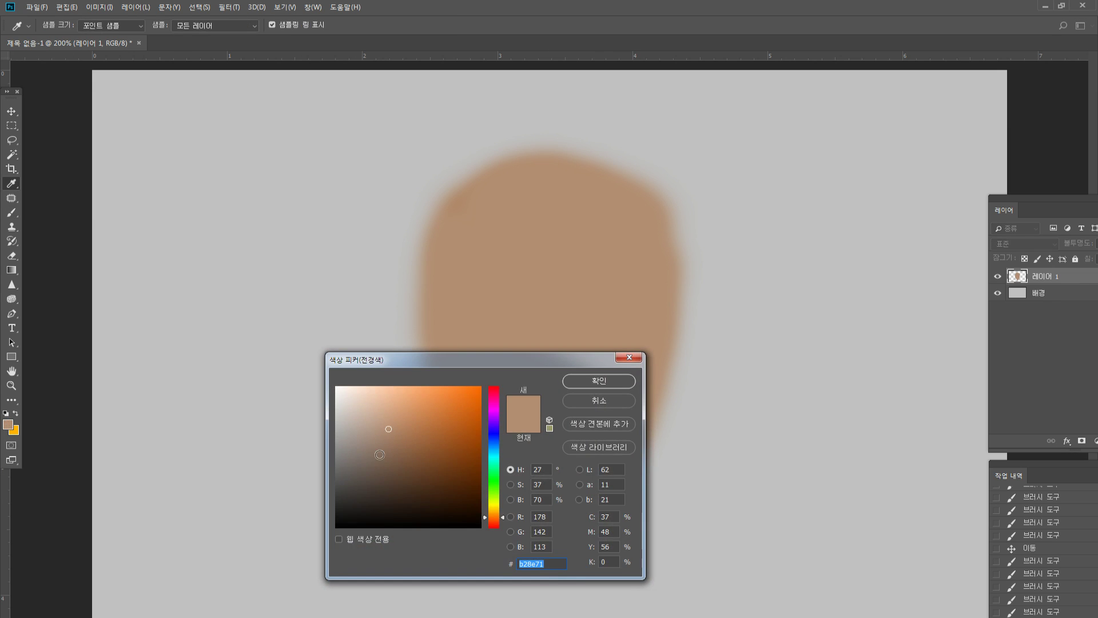
type("d1d1d1")
left_click(587, 381)
left_click_drag(510, 491, 541, 558)
key("ctrl+z")
left_click_drag(468, 492, 486, 522)
mouse_move(457, 484)
left_mouse_down()
mouse_move(454, 461)
mouse_move(456, 488)
mouse_move(521, 569)
left_mouse_up()
Smooth the left jaw and neckline with the sampled skin tone and extend the light grey shirt beneath it
left_click(499, 448, "alt")
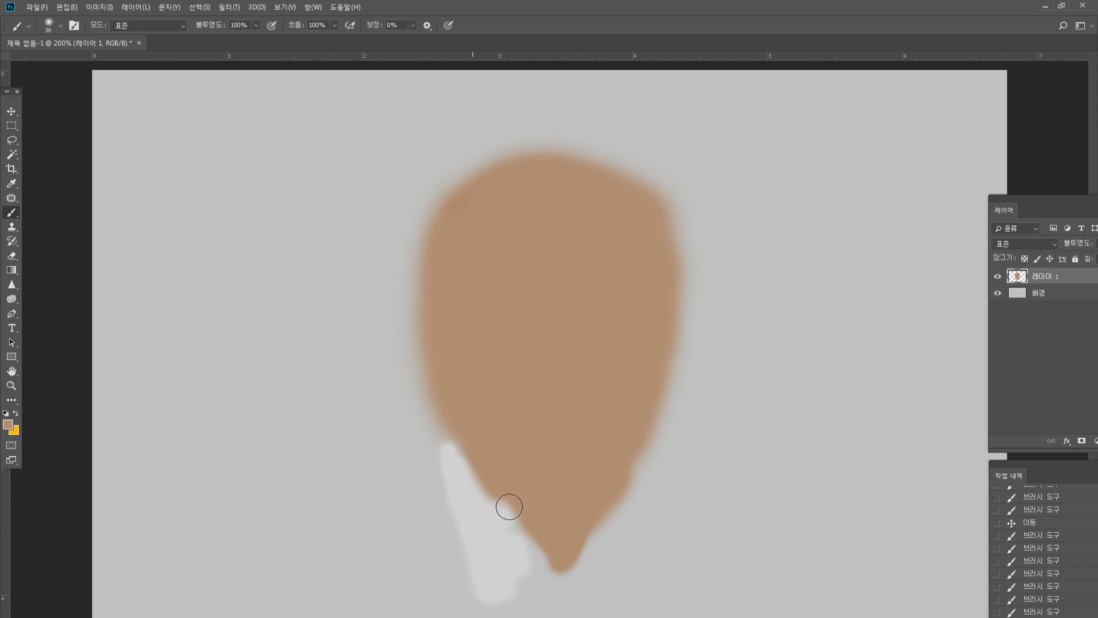
mouse_move(507, 506)
left_mouse_down()
mouse_move(484, 484)
mouse_move(542, 531)
mouse_move(520, 549)
mouse_move(539, 572)
mouse_move(493, 614)
mouse_move(524, 615)
left_mouse_up()
left_click(486, 523, "alt")
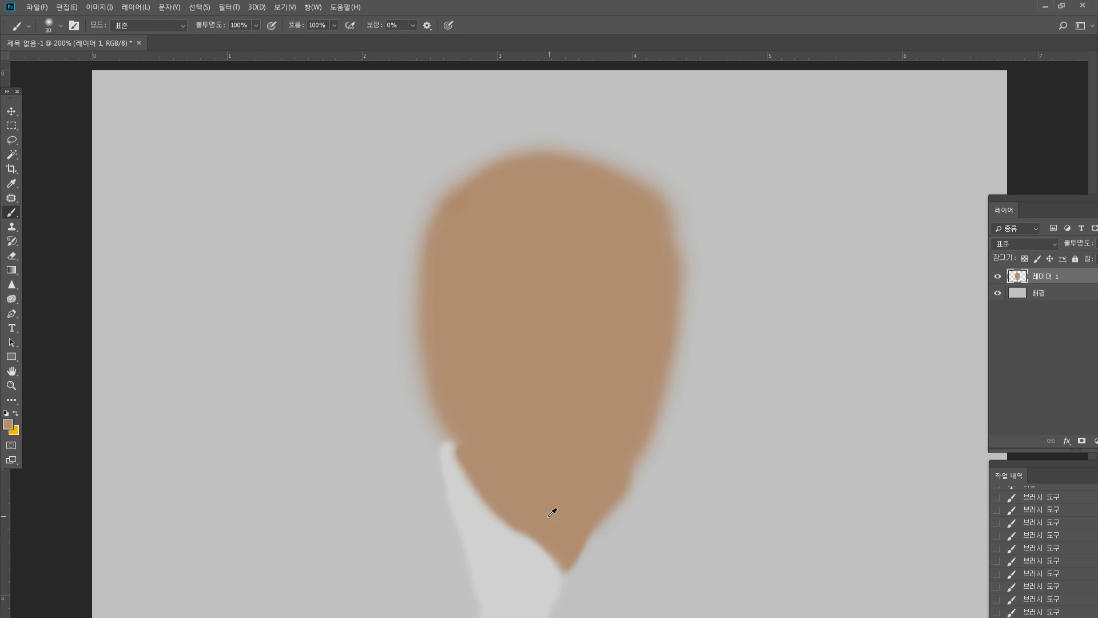
Paint the right side of the shirt collar in light grey and straighten the right neckline with sampled skin tone
mouse_move(557, 535)
left_mouse_down()
mouse_move(565, 617)
mouse_move(588, 603)
mouse_move(589, 569)
mouse_move(628, 509)
mouse_move(630, 489)
mouse_move(618, 517)
mouse_move(637, 467)
left_mouse_up()
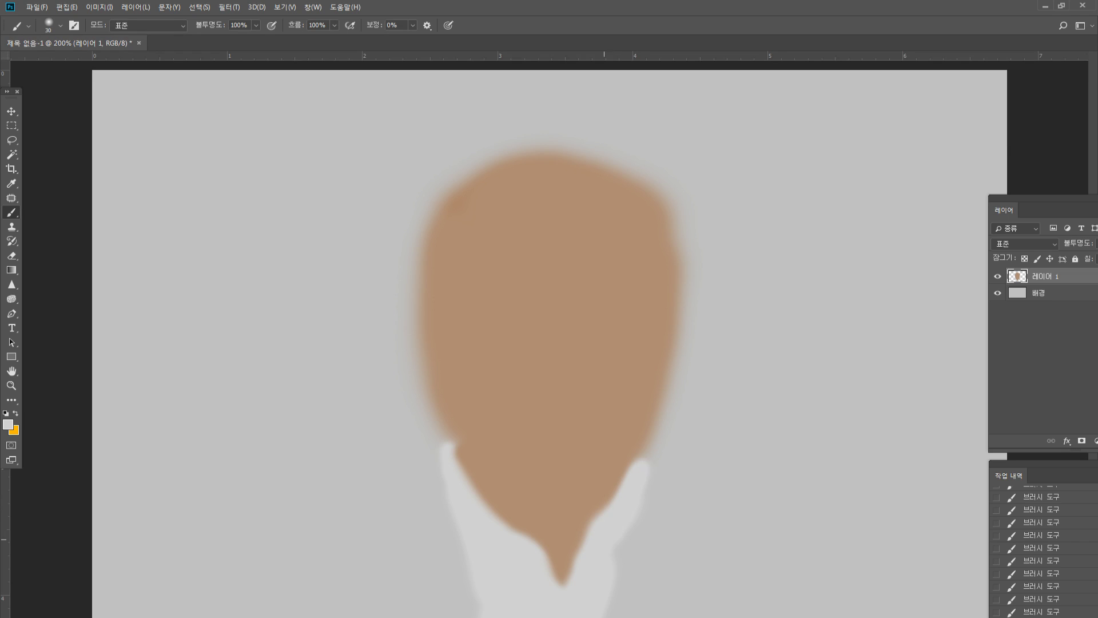
left_click(595, 520, "alt")
left_click_drag(595, 521, 590, 531)
left_click(589, 571, "alt")
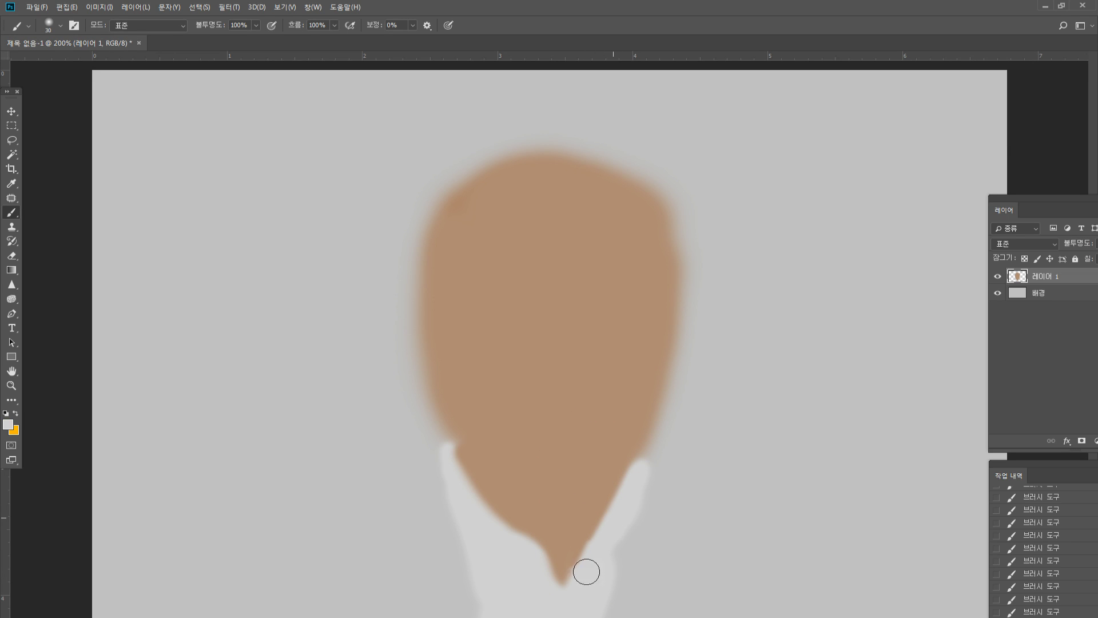
mouse_move(637, 464)
left_mouse_down()
mouse_move(633, 616)
mouse_move(611, 617)
left_mouse_up()
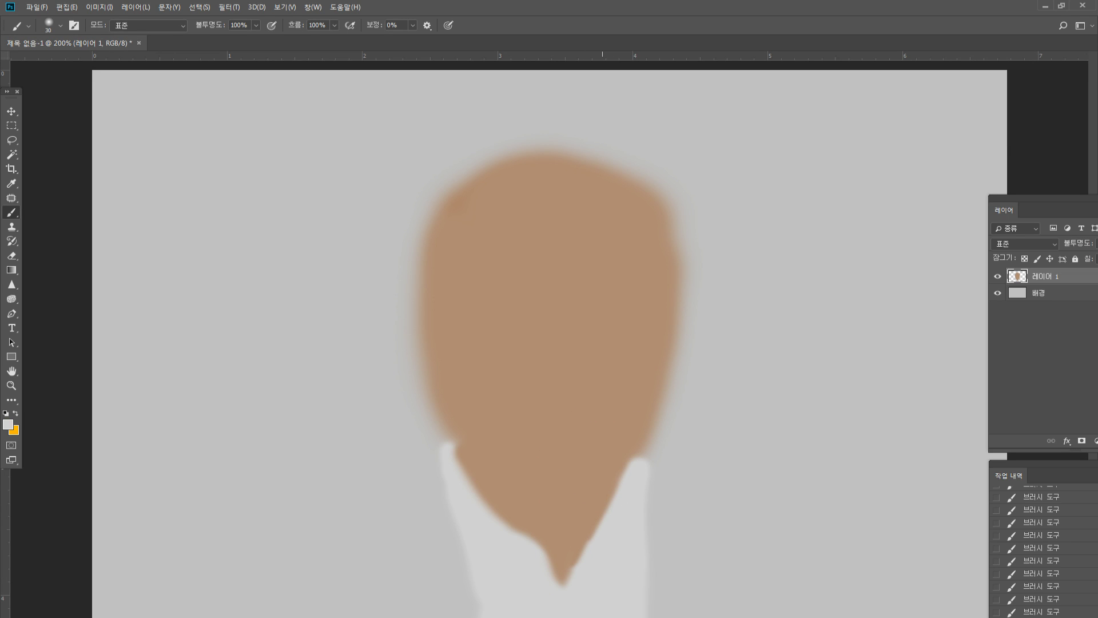
Set the foreground colour to near-black #171717
left_click(8, 423)
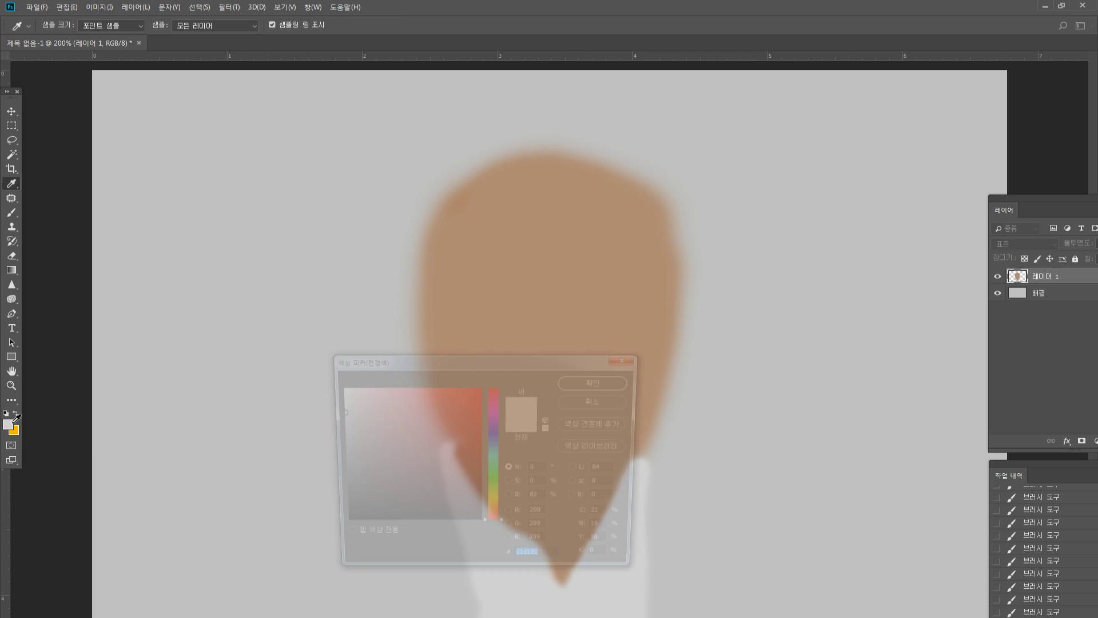
left_click_drag(386, 501, 335, 516)
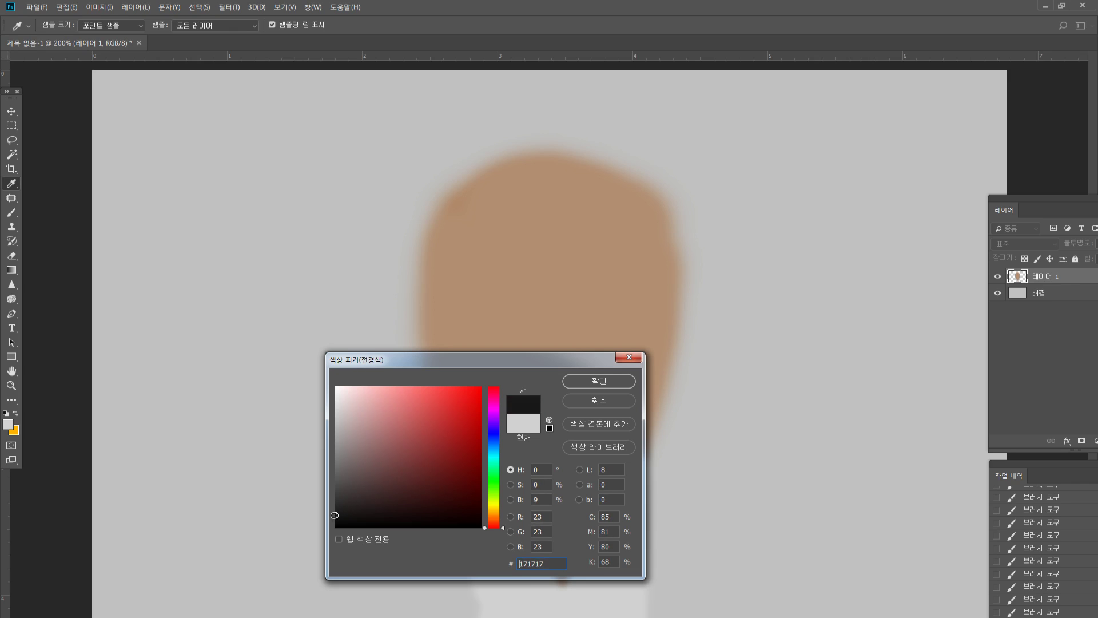
left_click(575, 383)
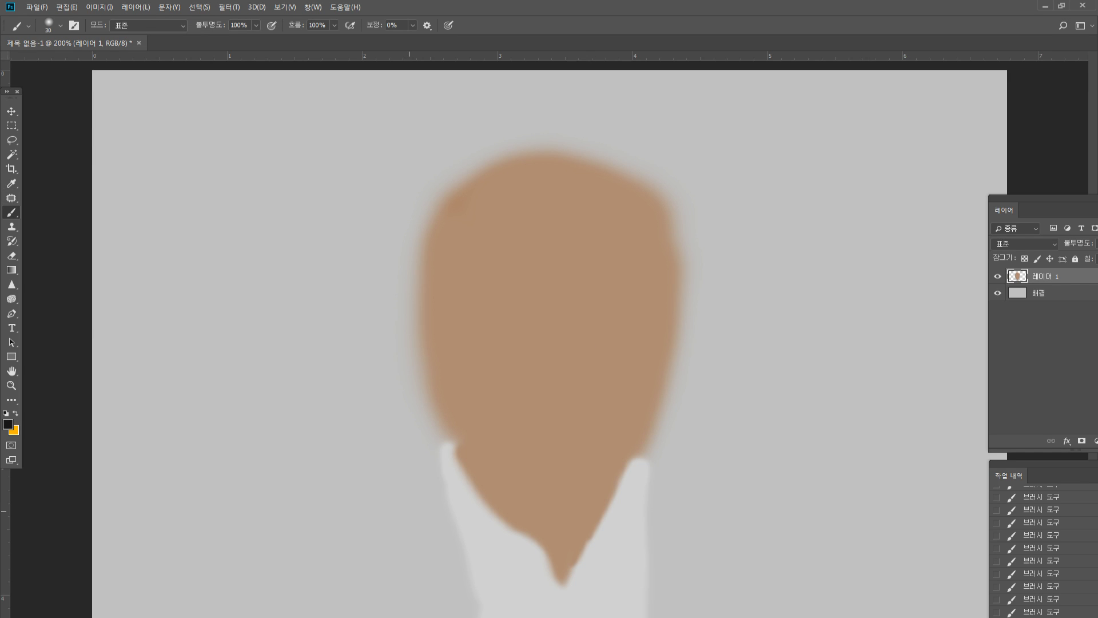
left_click_drag(423, 439, 466, 617)
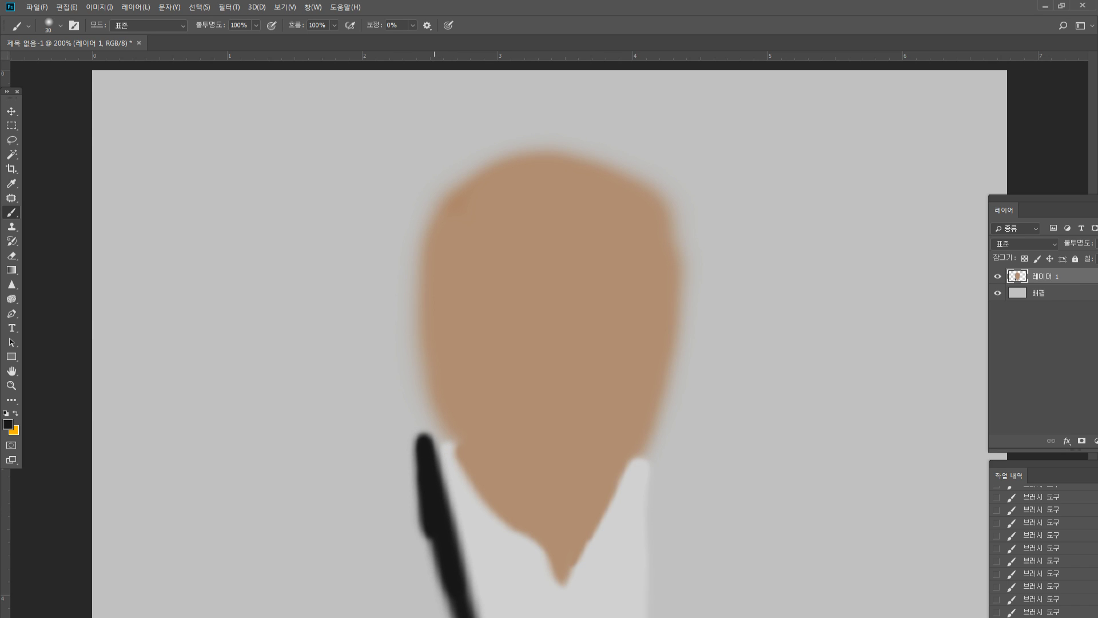
left_click_drag(1039, 465, 1038, 446)
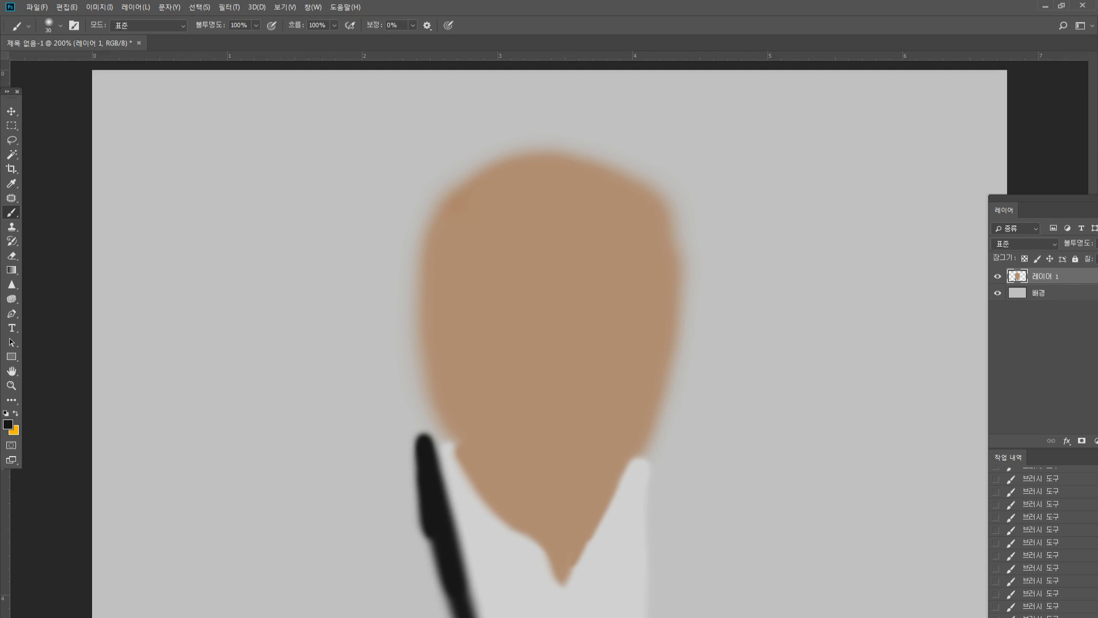
key("ctrl+z")
left_click(1045, 606)
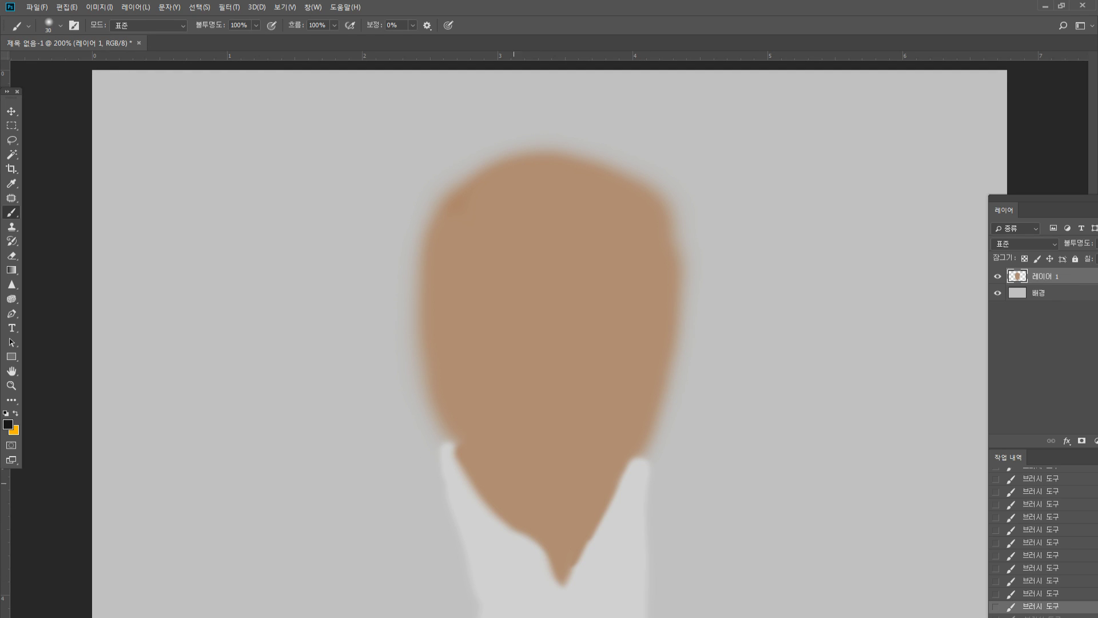
Paint the dark jacket over both shoulders, with lapel edges running down each side of the shirt
left_click_drag(443, 435, 475, 616)
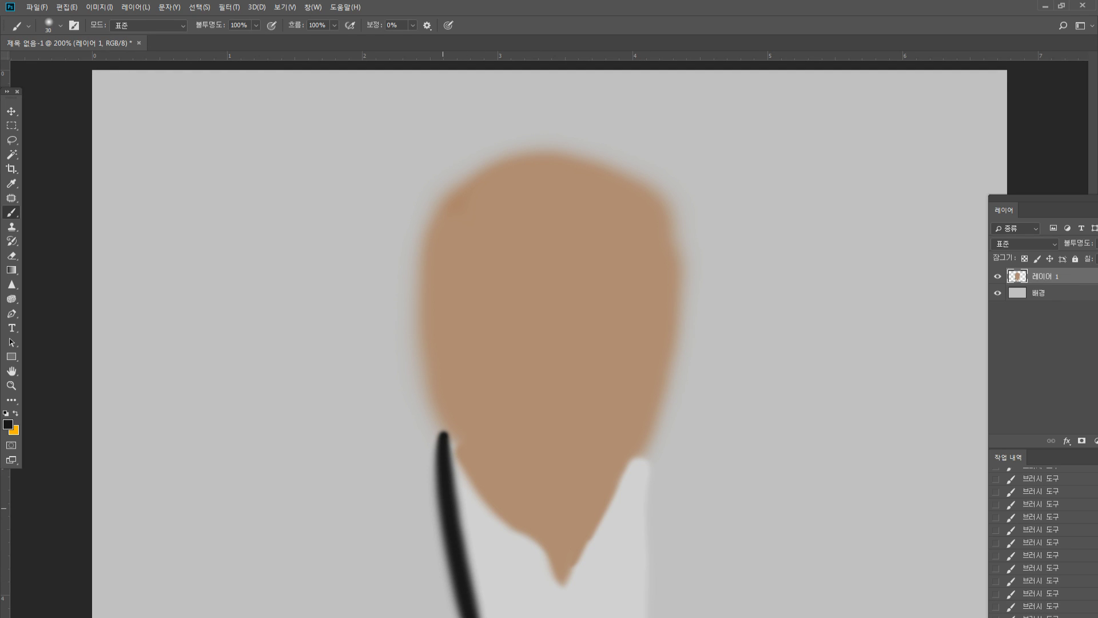
mouse_move(444, 441)
left_mouse_down()
mouse_move(409, 527)
mouse_move(427, 504)
mouse_move(418, 535)
mouse_move(436, 500)
mouse_move(407, 548)
mouse_move(385, 560)
mouse_move(408, 530)
mouse_move(258, 590)
mouse_move(242, 609)
mouse_move(413, 516)
mouse_move(280, 579)
mouse_move(172, 612)
mouse_move(381, 564)
mouse_move(382, 607)
mouse_move(458, 606)
left_mouse_up()
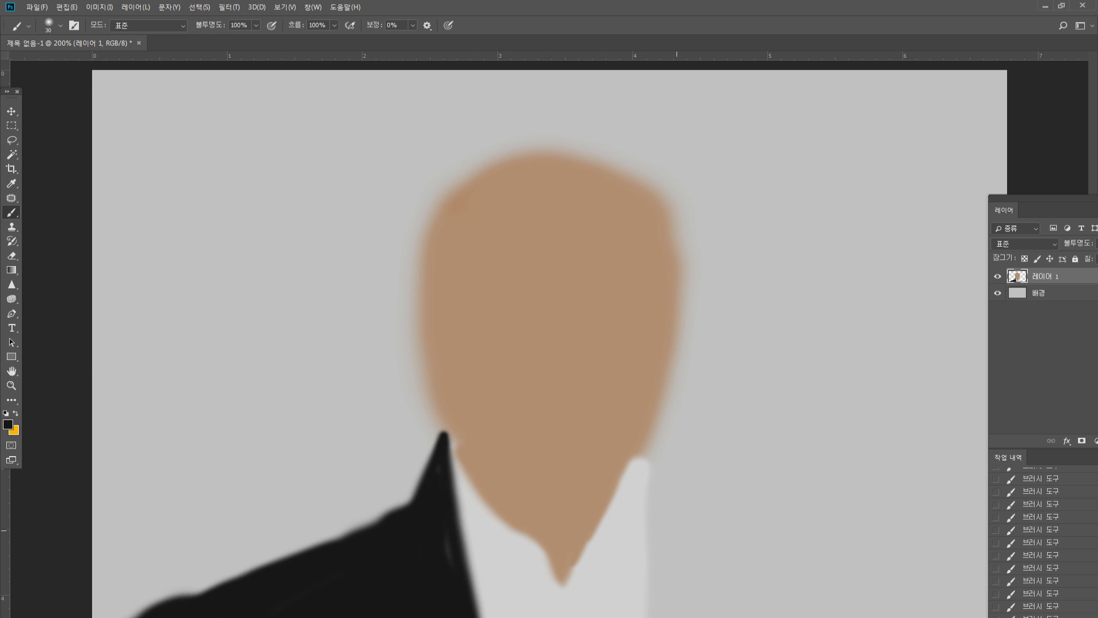
mouse_move(654, 475)
left_mouse_down()
mouse_move(661, 542)
mouse_move(717, 532)
mouse_move(662, 499)
mouse_move(844, 587)
mouse_move(712, 560)
mouse_move(675, 536)
mouse_move(693, 590)
mouse_move(723, 543)
mouse_move(722, 592)
mouse_move(751, 612)
mouse_move(803, 607)
mouse_move(750, 597)
mouse_move(733, 574)
mouse_move(799, 583)
mouse_move(779, 560)
mouse_move(760, 570)
mouse_move(816, 612)
left_mouse_up()
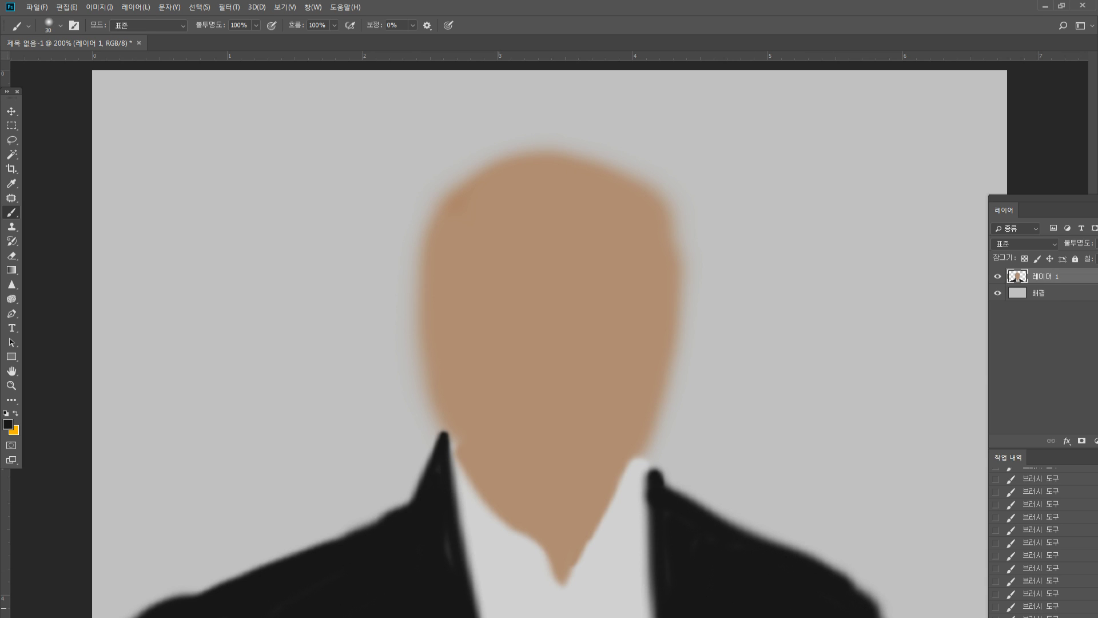
left_click_drag(425, 538, 440, 522)
Paint an ear on each side of the head using the sampled skin tone
left_click(471, 420, "alt")
mouse_move(418, 336)
left_mouse_down()
mouse_move(431, 369)
mouse_move(443, 348)
mouse_move(430, 316)
mouse_move(429, 351)
left_mouse_up()
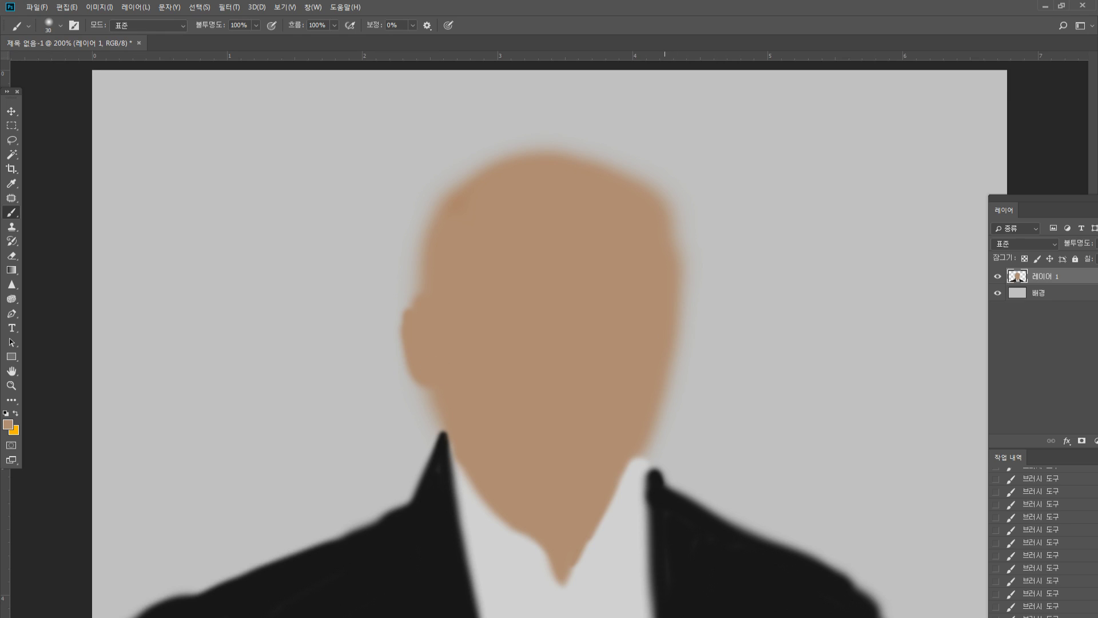
mouse_move(665, 366)
left_mouse_down()
mouse_move(664, 378)
mouse_move(684, 329)
left_mouse_up()
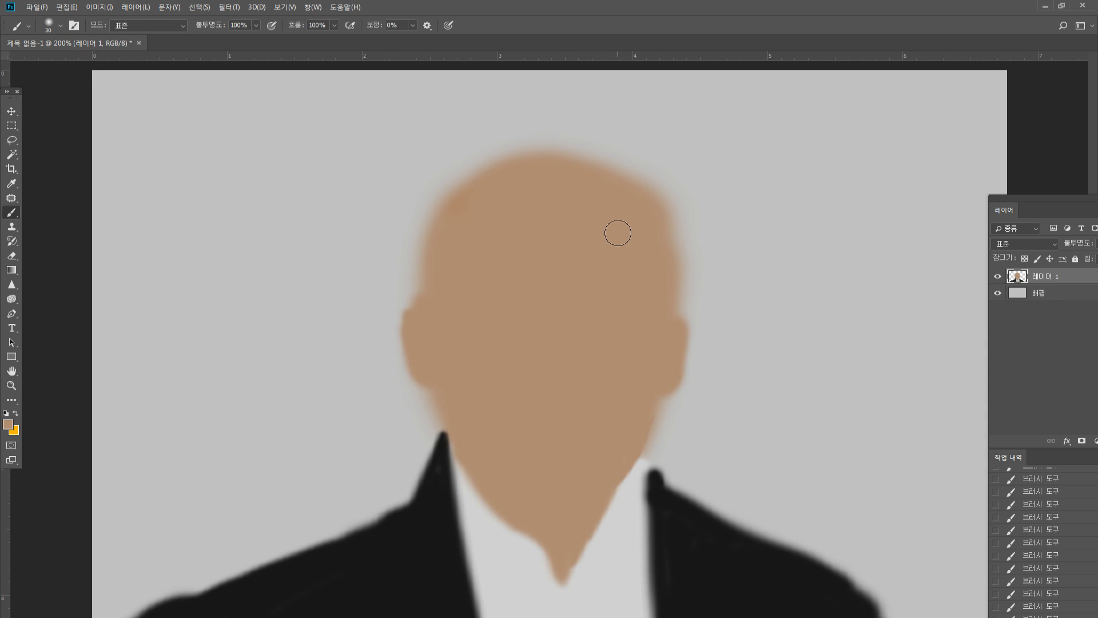
Paint dark hair over the top and left side of the head and shape the hairline
mouse_move(666, 496)
left_mouse_down()
mouse_move(667, 475)
mouse_move(662, 485)
mouse_move(678, 489)
left_mouse_up()
mouse_move(441, 193)
left_mouse_down()
mouse_move(436, 179)
mouse_move(393, 244)
mouse_move(403, 296)
mouse_move(396, 233)
mouse_move(449, 142)
mouse_move(509, 108)
mouse_move(569, 108)
mouse_move(448, 172)
mouse_move(481, 162)
mouse_move(405, 212)
left_mouse_up()
mouse_move(531, 139)
left_mouse_down()
mouse_move(566, 147)
mouse_move(527, 138)
mouse_move(547, 122)
mouse_move(587, 121)
mouse_move(633, 143)
mouse_move(619, 135)
mouse_move(621, 157)
mouse_move(492, 166)
left_mouse_up()
mouse_move(426, 243)
left_mouse_down()
mouse_move(412, 295)
mouse_move(436, 275)
left_mouse_up()
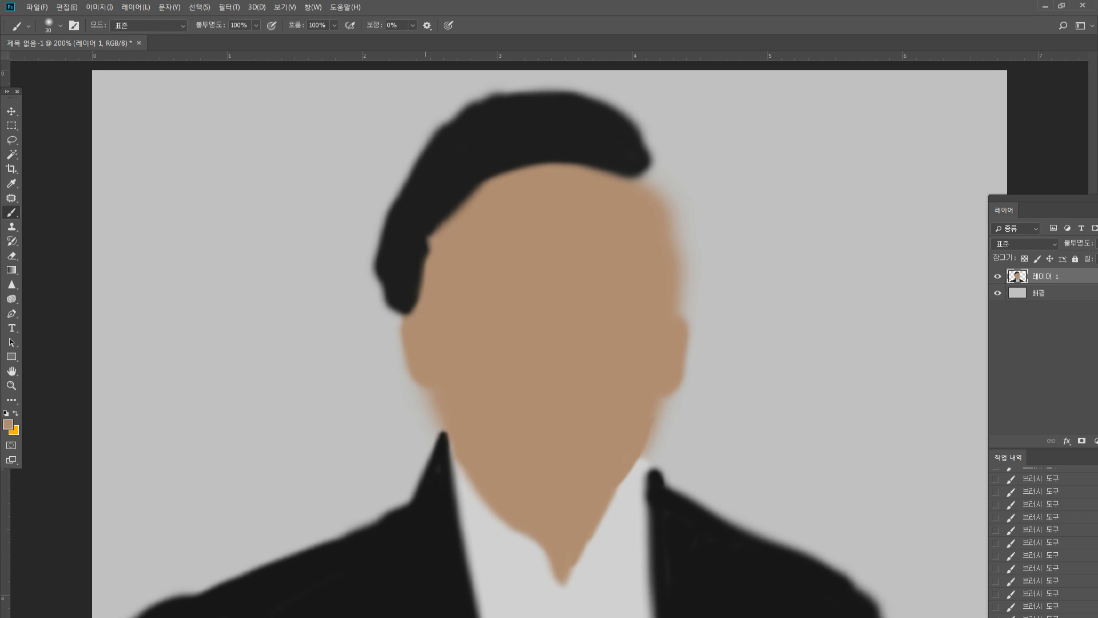
Paint the right side of the hair and both sideburns, trimming their inner edges with skin tone
left_click(411, 300, "alt")
left_click_drag(421, 320, 419, 229)
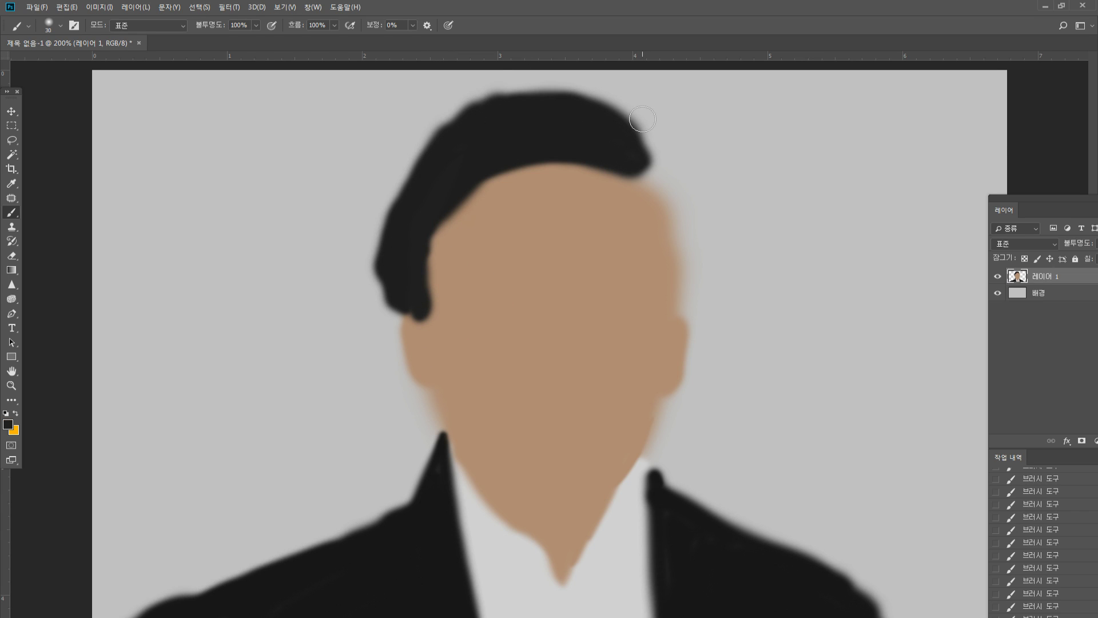
mouse_move(587, 113)
left_mouse_down()
mouse_move(668, 165)
mouse_move(570, 102)
mouse_move(656, 157)
mouse_move(654, 177)
mouse_move(627, 174)
mouse_move(679, 202)
mouse_move(671, 193)
mouse_move(684, 223)
mouse_move(674, 171)
mouse_move(677, 180)
mouse_move(686, 240)
mouse_move(676, 303)
mouse_move(693, 248)
mouse_move(694, 274)
mouse_move(673, 329)
mouse_move(686, 300)
mouse_move(677, 277)
left_mouse_up()
mouse_move(421, 298)
left_mouse_down()
mouse_move(424, 318)
mouse_move(427, 269)
left_mouse_up()
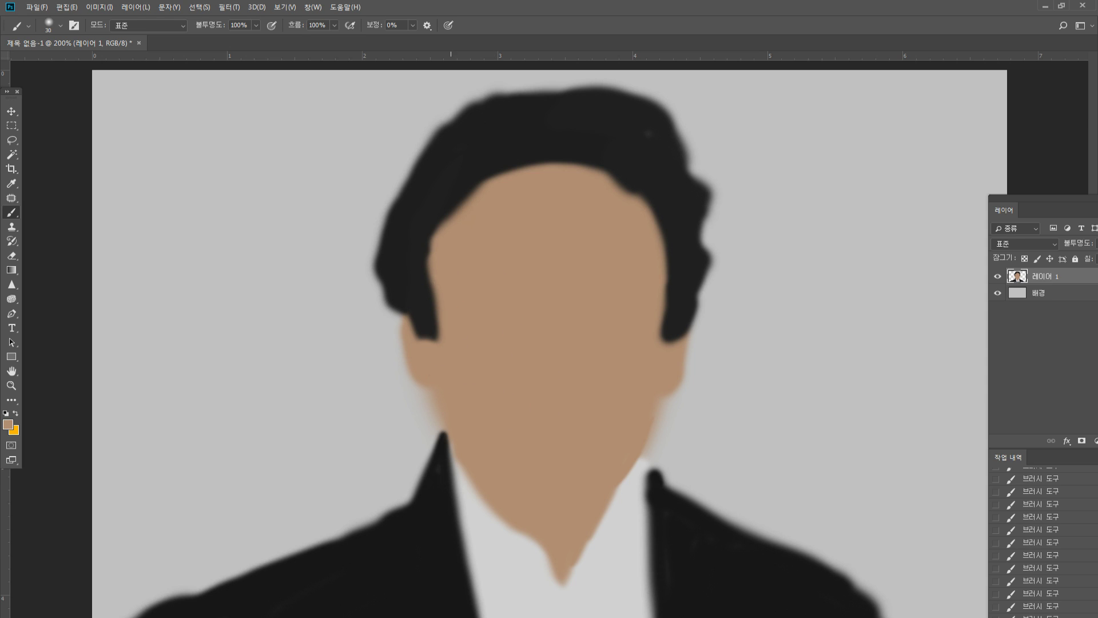
left_click_drag(434, 298, 455, 351)
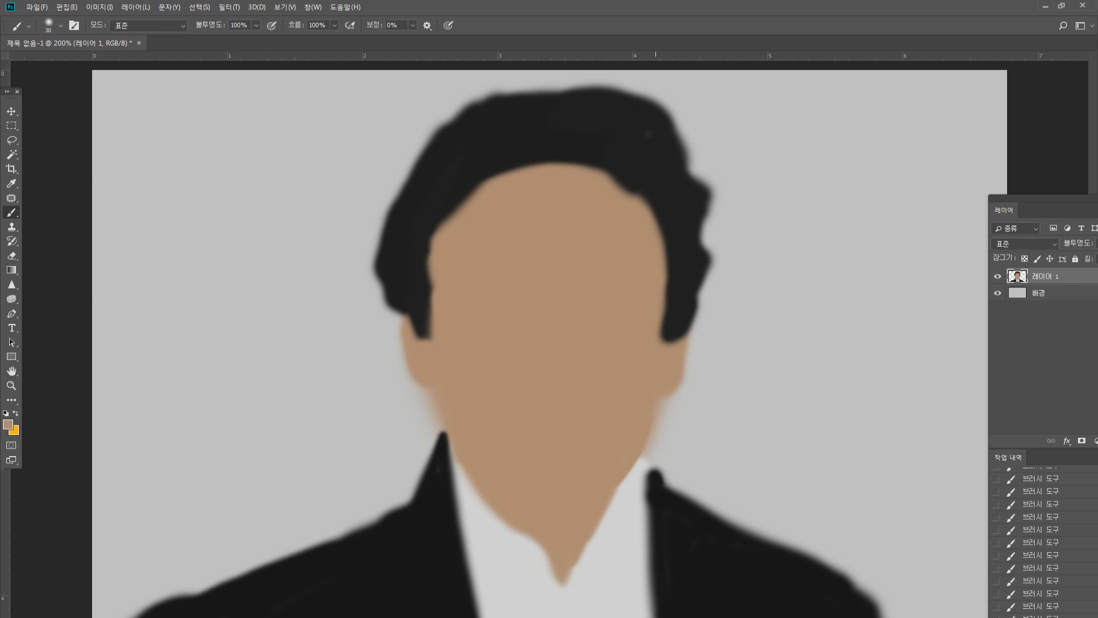
left_click_drag(653, 292, 654, 318)
Touch up the right side of the shirt collar and extend the dark right lapel up to a point at the neck
left_click(643, 396, "alt")
mouse_move(646, 403)
left_mouse_down()
mouse_move(630, 460)
mouse_move(639, 529)
left_mouse_up()
left_click(643, 492, "alt")
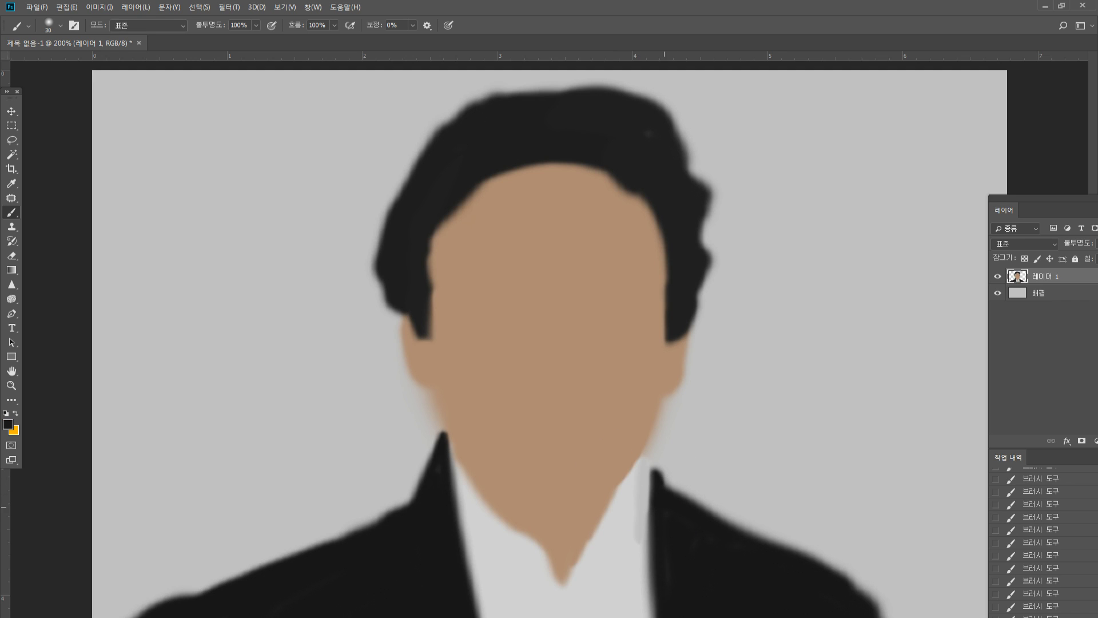
mouse_move(645, 458)
left_mouse_down()
mouse_move(654, 503)
mouse_move(665, 496)
left_mouse_up()
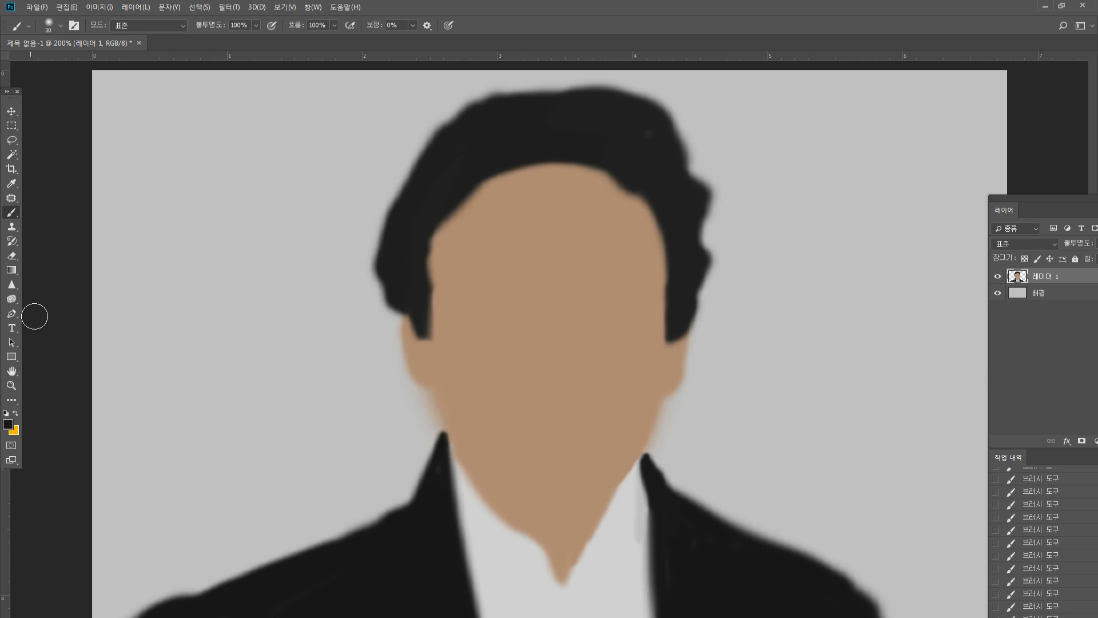
Darken both eyebrows onto the face with the Burn tool
right_click(11, 299)
left_click(41, 312)
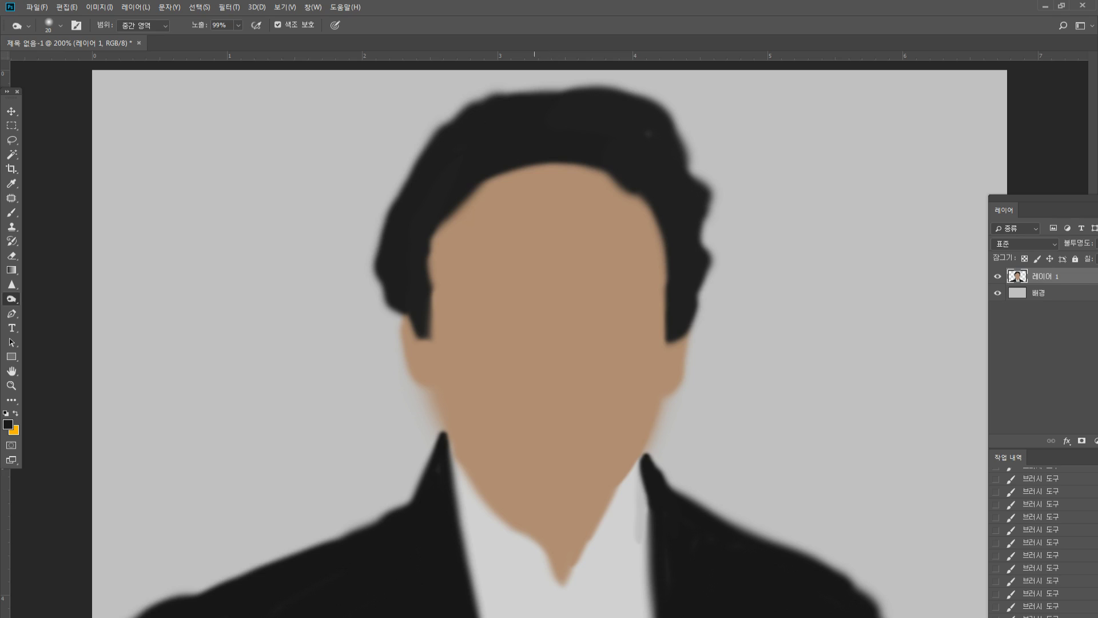
mouse_move(473, 278)
left_mouse_down()
mouse_move(522, 277)
mouse_move(470, 284)
left_mouse_up()
key("bracketright")
left_click_drag(470, 286, 515, 286)
mouse_move(518, 284)
left_mouse_down()
mouse_move(491, 285)
mouse_move(622, 277)
mouse_move(605, 286)
left_mouse_up()
Burn in the outline of the left eye and the upper eyelid line of the right eye
key("bracketright")
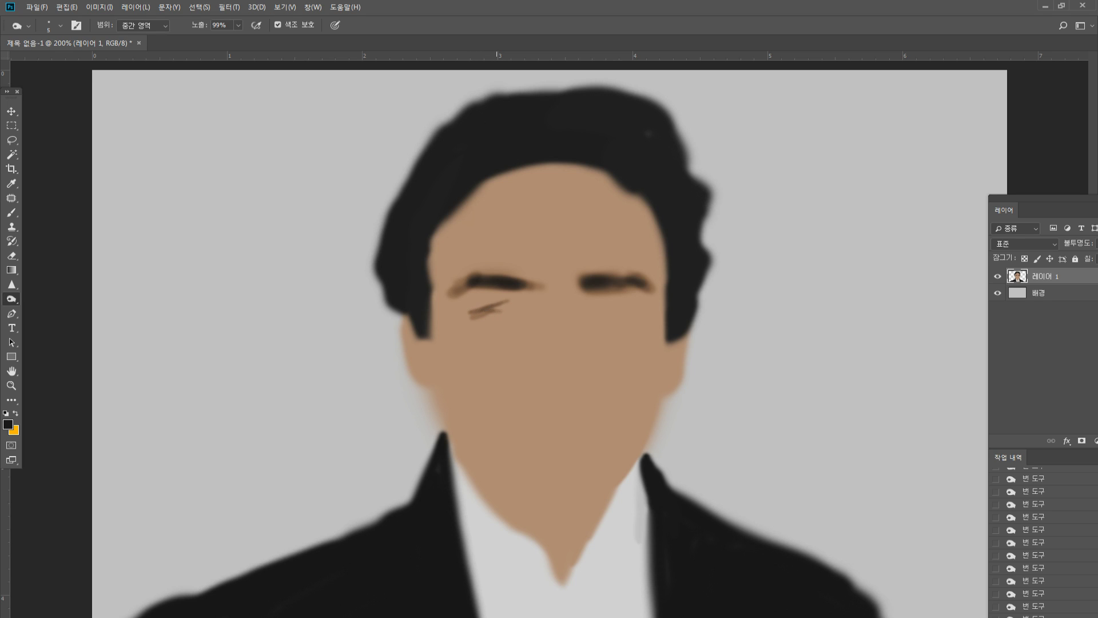
mouse_move(504, 310)
left_mouse_down()
mouse_move(531, 312)
mouse_move(474, 316)
mouse_move(535, 317)
mouse_move(495, 329)
mouse_move(516, 326)
left_mouse_up()
mouse_move(590, 289)
left_mouse_down()
mouse_move(607, 297)
mouse_move(589, 301)
mouse_move(644, 309)
left_mouse_up()
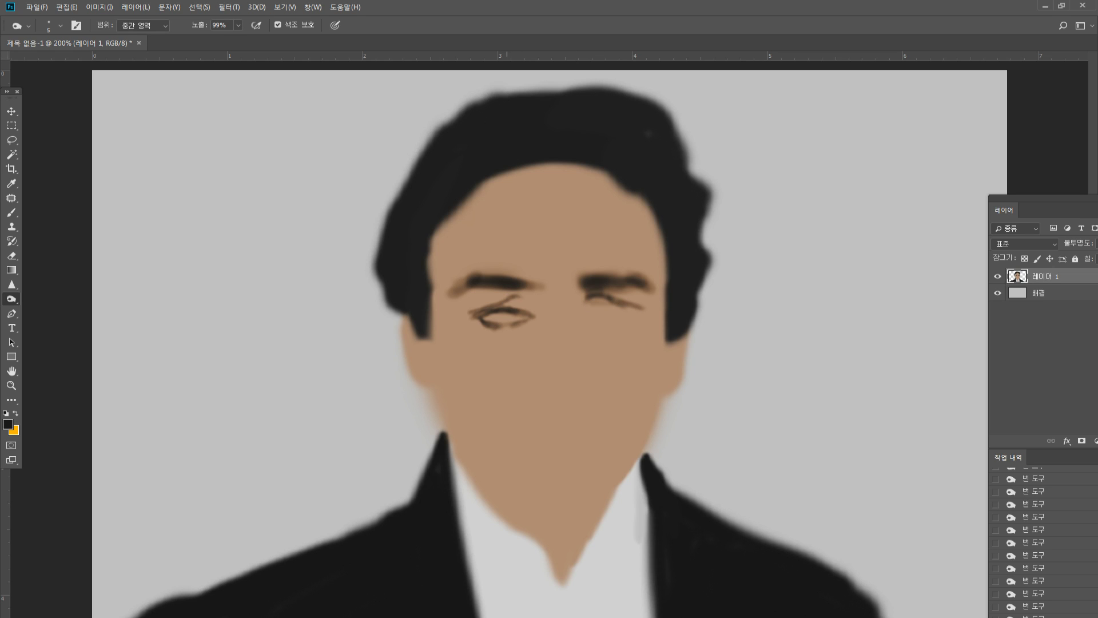
Burn a shadow from the inner corner of the left eye down the side of the nose bridge
mouse_move(506, 295)
left_mouse_down()
mouse_move(542, 297)
mouse_move(516, 293)
mouse_move(546, 315)
mouse_move(545, 330)
mouse_move(553, 322)
mouse_move(543, 363)
left_mouse_up()
key("bracketright")
key("bracketright")
key("bracketright")
key("bracketright")
Burn in the upper and lower outline of the right eye with a smaller brush
key("bracketleft")
key("bracketleft")
key("bracketleft")
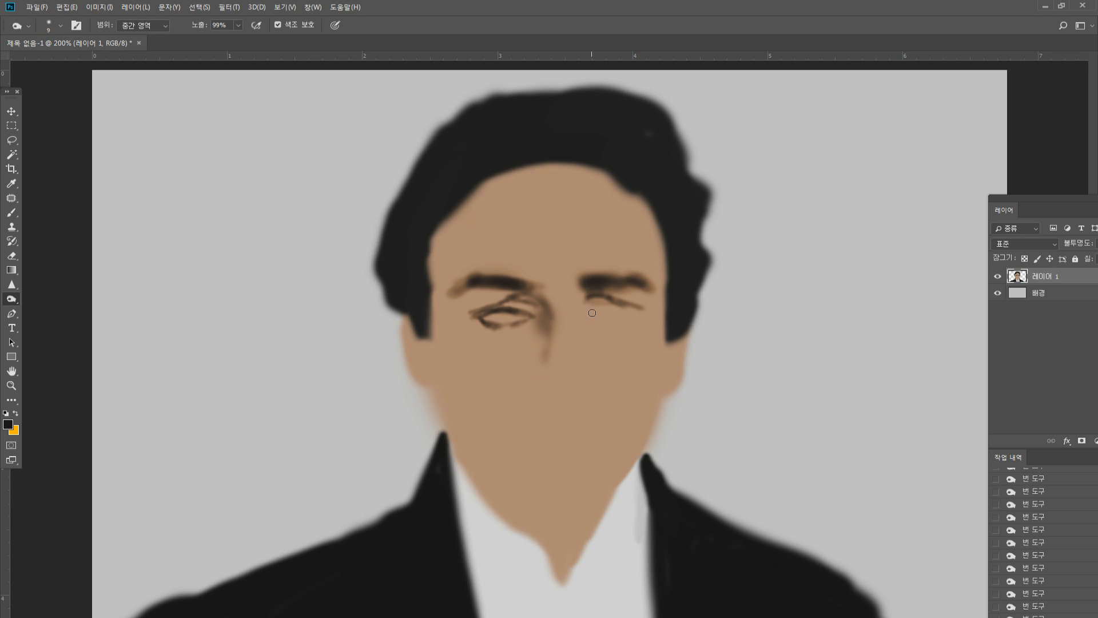
left_click_drag(596, 307, 636, 307)
left_click_drag(620, 302, 638, 314)
left_click_drag(599, 315, 613, 319)
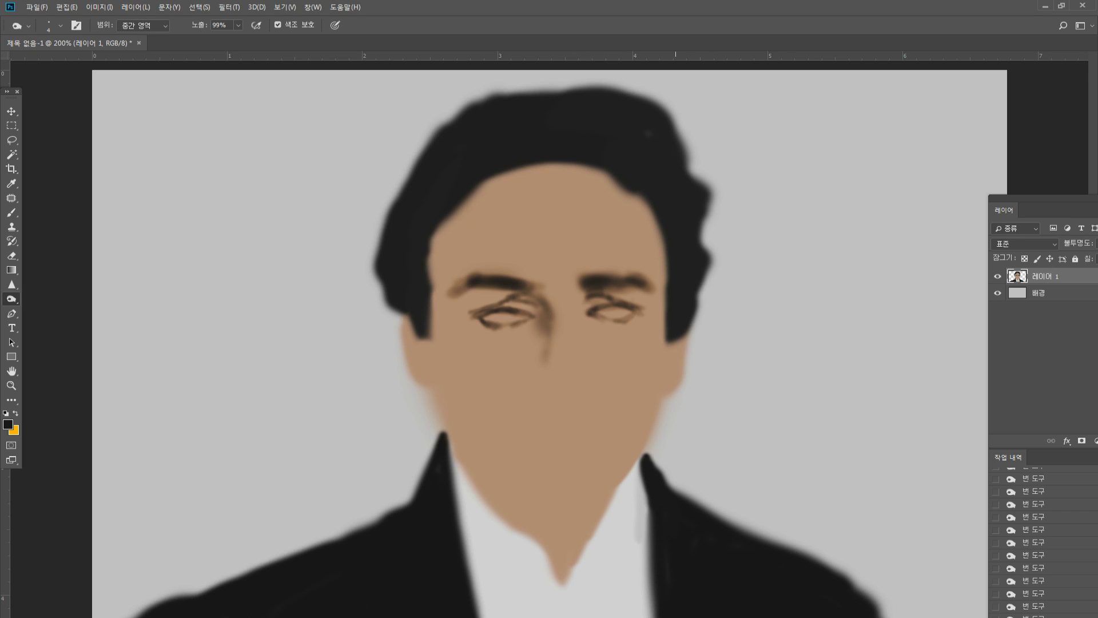
Burn a dark shadow along the edge of the face beside the right ear, down toward the jaw
left_click_drag(674, 341, 667, 373)
left_click_drag(666, 316, 664, 397)
left_click_drag(663, 342, 656, 431)
left_click_drag(666, 363, 663, 411)
key("bracketright")
key("bracketright")
key("bracketright")
key("bracketright")
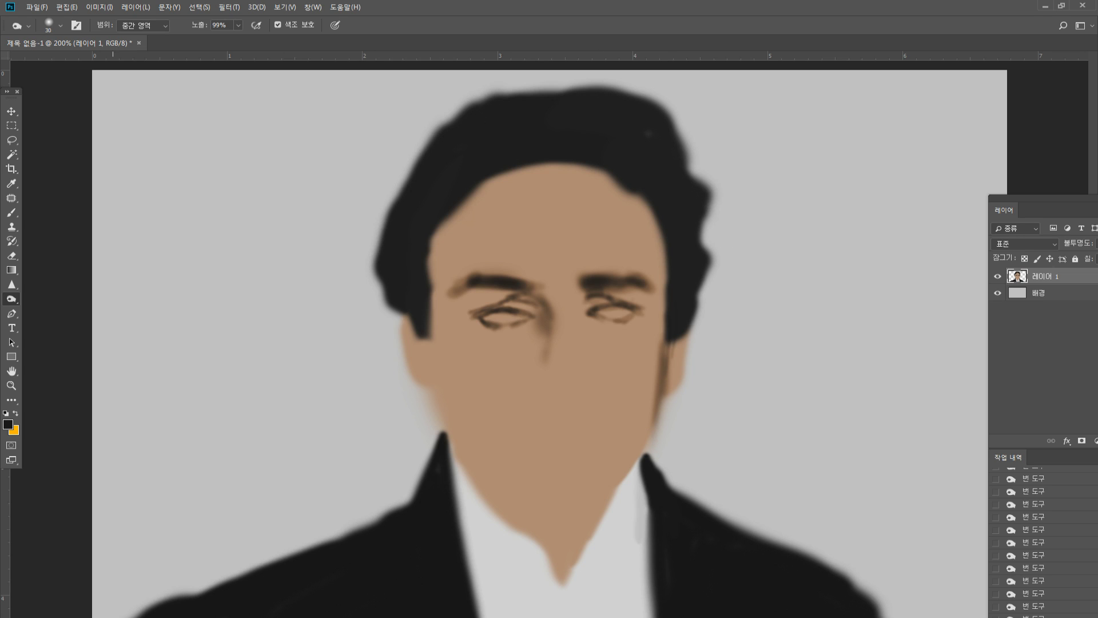
Reshape the left eyebrow, eye and face slightly with Liquify, using a size 200 brush
left_click(9, 299)
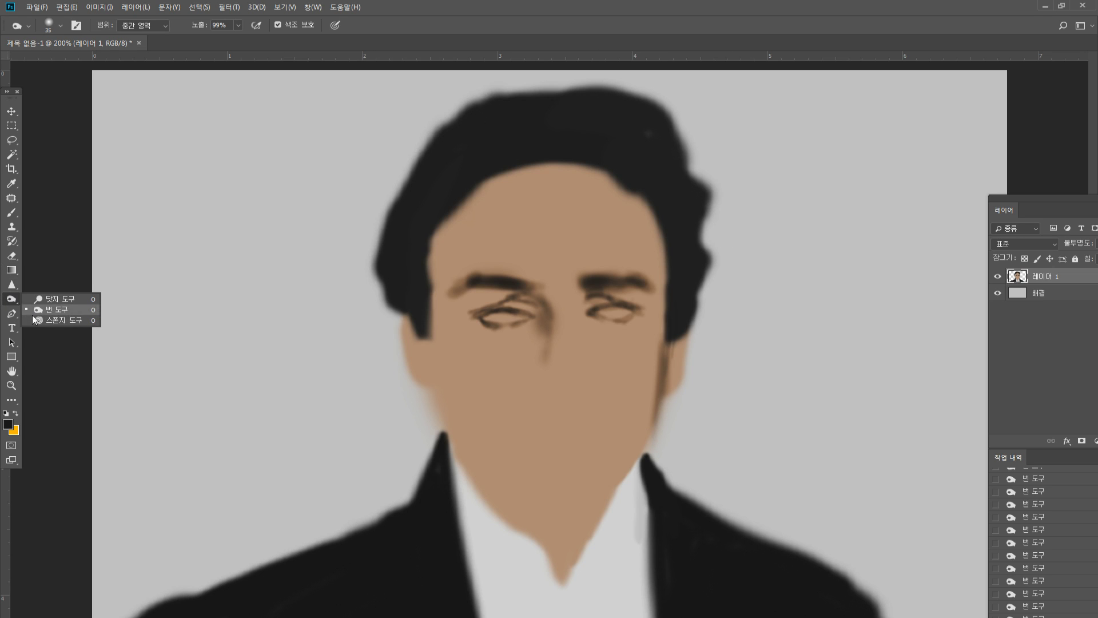
left_click(12, 255)
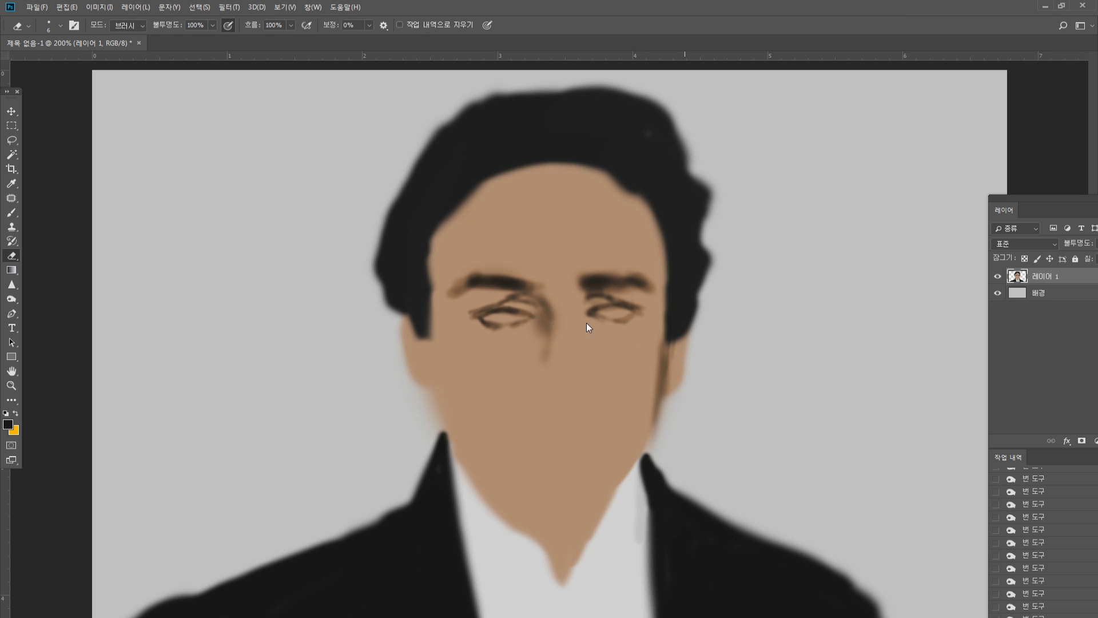
key("ctrl+shift+x")
mouse_move(435, 380)
left_mouse_down()
mouse_move(454, 368)
mouse_move(429, 393)
mouse_move(486, 349)
left_mouse_up()
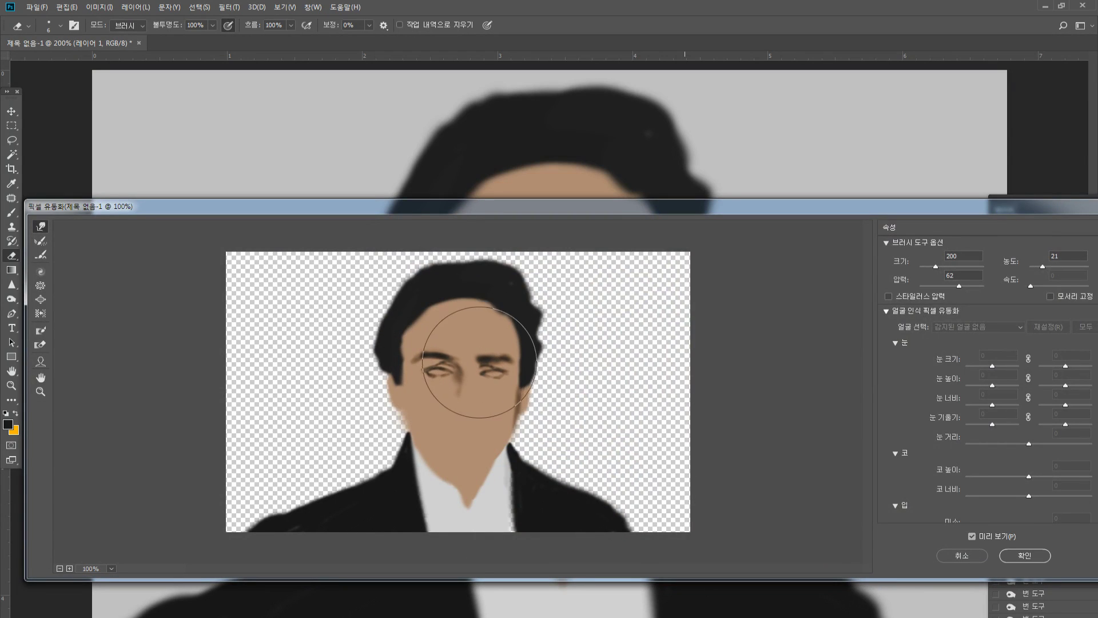
mouse_move(437, 320)
left_mouse_down()
mouse_move(505, 313)
mouse_move(483, 283)
mouse_move(492, 281)
mouse_move(451, 269)
mouse_move(426, 283)
mouse_move(402, 342)
mouse_move(420, 318)
mouse_move(430, 441)
mouse_move(499, 440)
mouse_move(507, 419)
mouse_move(462, 405)
left_mouse_up()
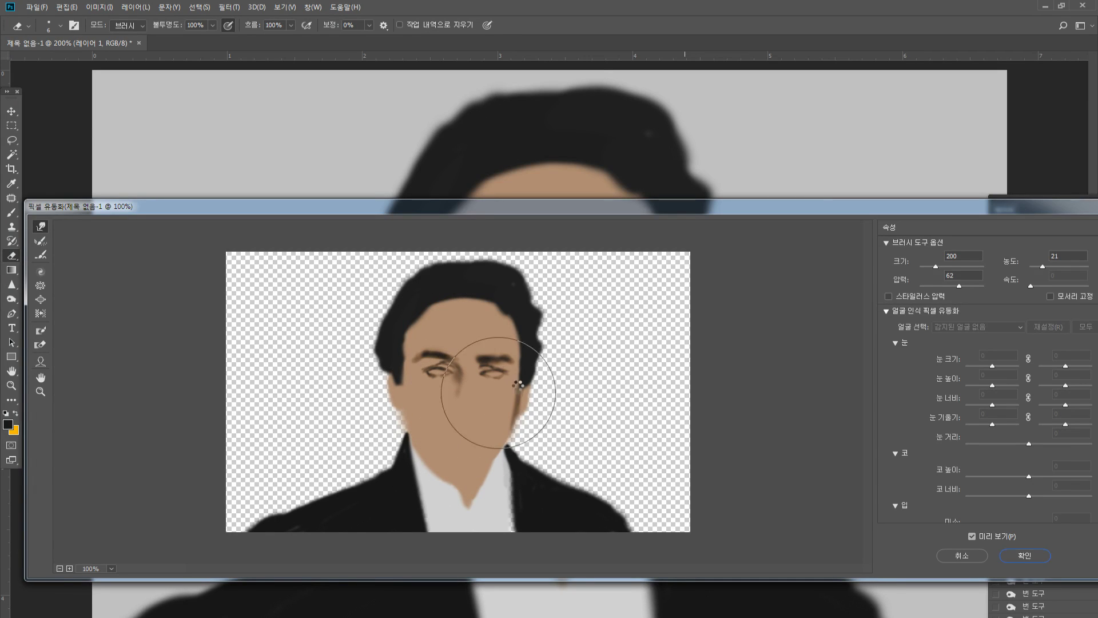
key("Return")
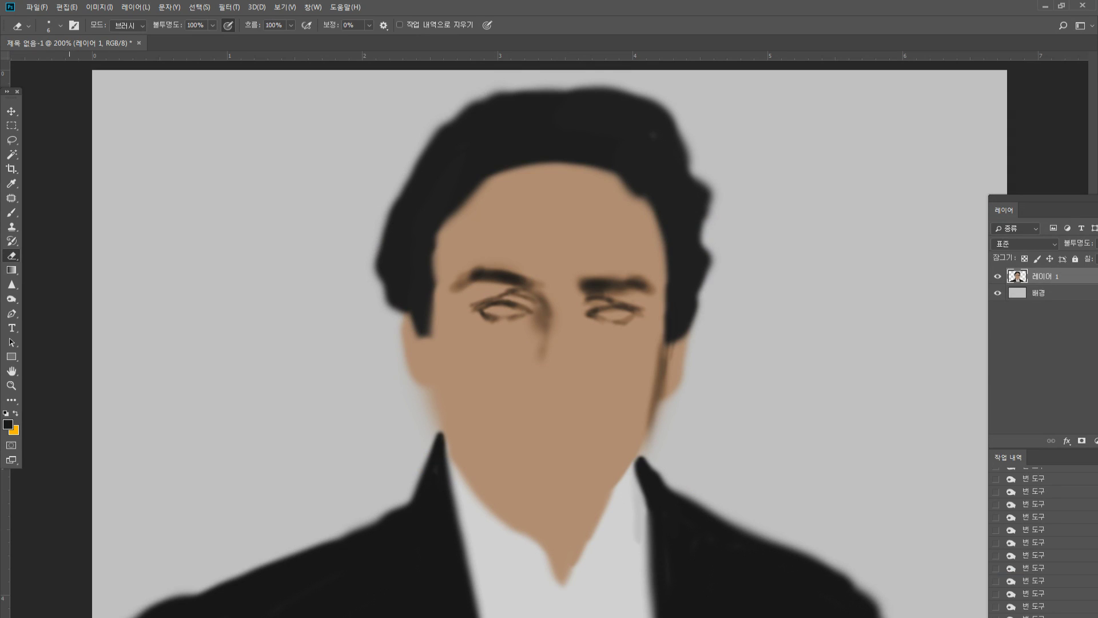
Burn in the underside of the nose from the left nostril to the right nostril with a small brush
key("z")
left_click(609, 397)
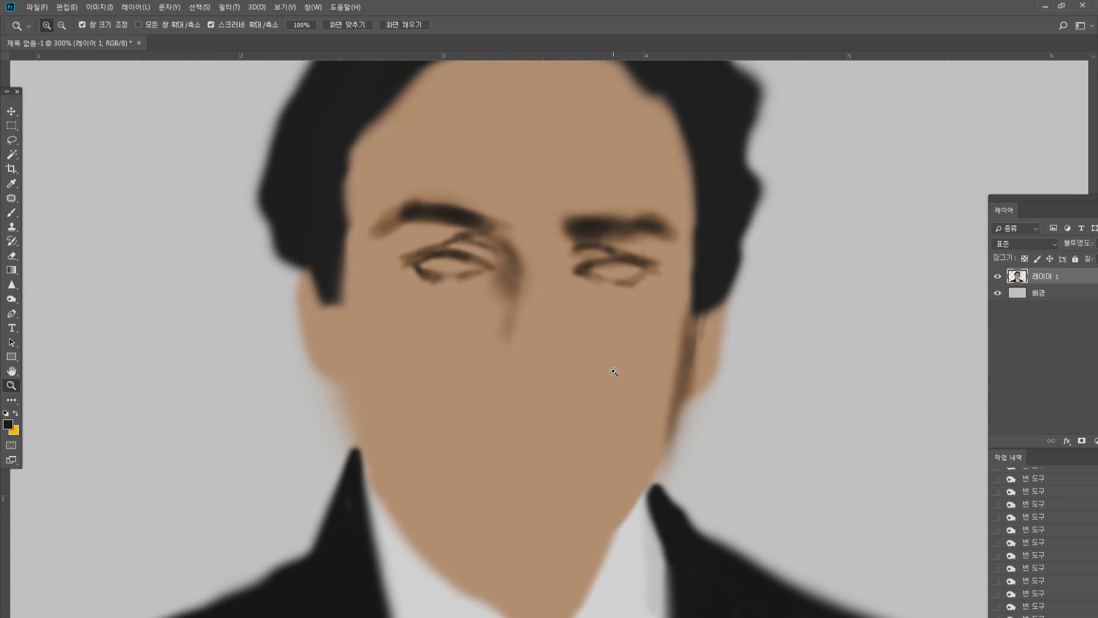
left_click(9, 300)
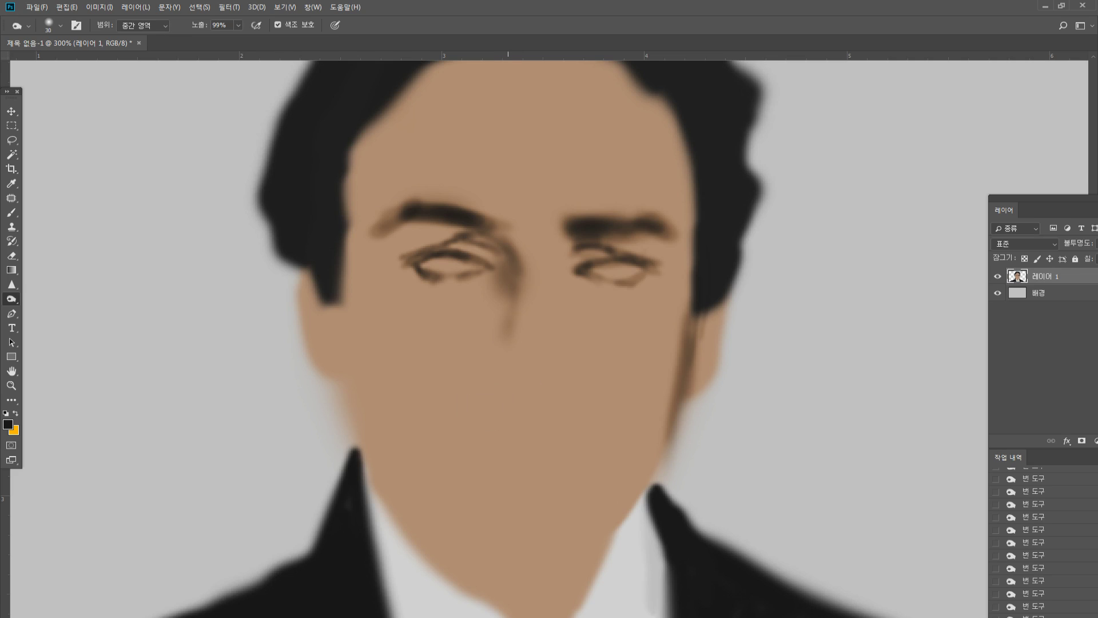
key("bracketleft")
key("bracketleft")
mouse_move(474, 384)
left_mouse_down()
mouse_move(477, 398)
mouse_move(487, 383)
left_mouse_up()
key("bracketleft")
left_click_drag(485, 375, 491, 388)
left_click_drag(486, 378, 495, 392)
mouse_move(489, 382)
left_mouse_down()
mouse_move(542, 413)
mouse_move(515, 399)
mouse_move(556, 405)
mouse_move(583, 375)
left_mouse_up()
key("bracketright")
key("bracketleft")
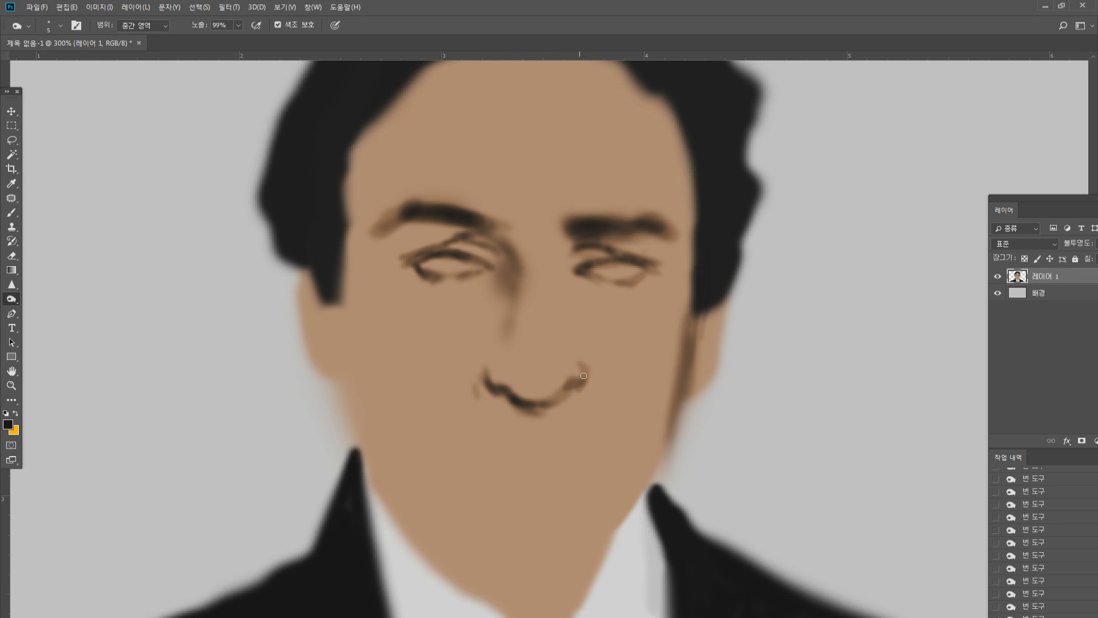
Burn a soft shadow down the right side of the nose, from the inner brow to the nostril
key("bracketright")
key("bracketleft")
mouse_move(558, 240)
left_mouse_down()
mouse_move(579, 365)
mouse_move(539, 408)
left_mouse_up()
Burn curved creases beneath both eyes to form the under-eye bags
key("bracketleft")
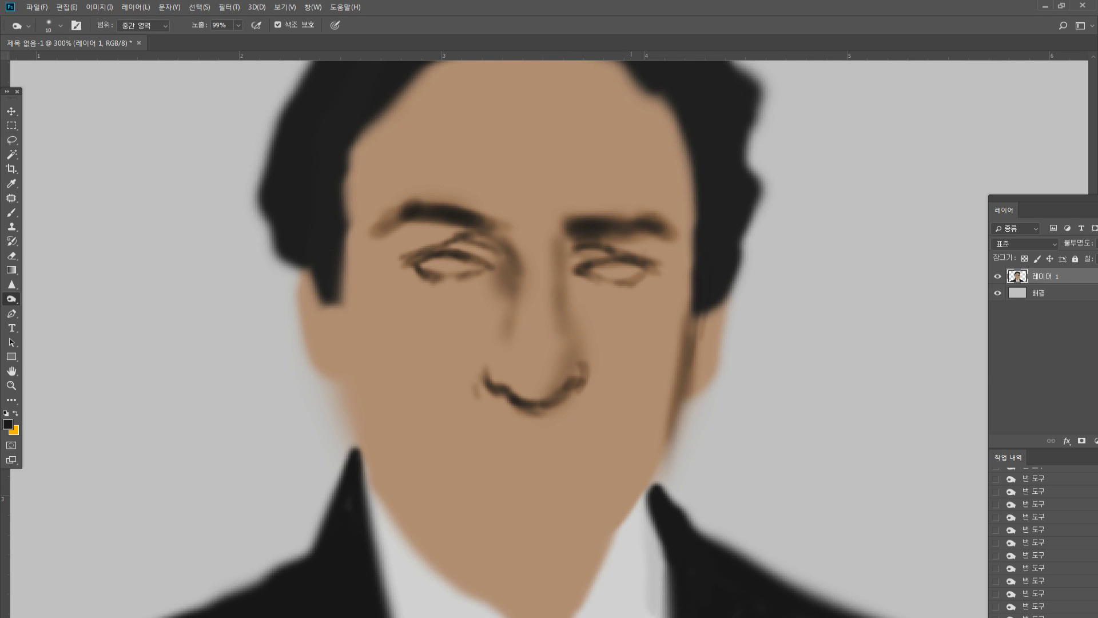
key("bracketright")
left_click_drag(424, 306, 481, 299)
mouse_move(563, 287)
left_mouse_down()
mouse_move(610, 308)
mouse_move(649, 297)
left_mouse_up()
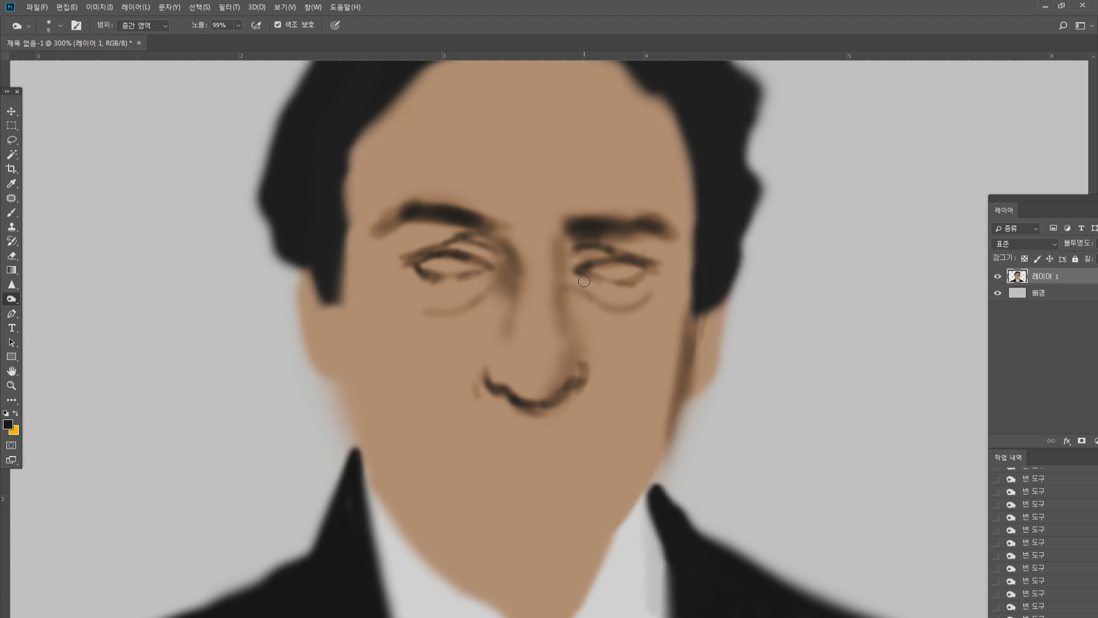
Shade the right side of the face from the temple down to the jaw with a larger Burn brush
key("bracketright")
key("bracketright")
key("bracketright")
mouse_move(664, 128)
left_mouse_down()
mouse_move(679, 289)
mouse_move(670, 395)
left_mouse_up()
key("bracketleft")
left_click_drag(680, 274, 657, 470)
left_click_drag(680, 355, 646, 497)
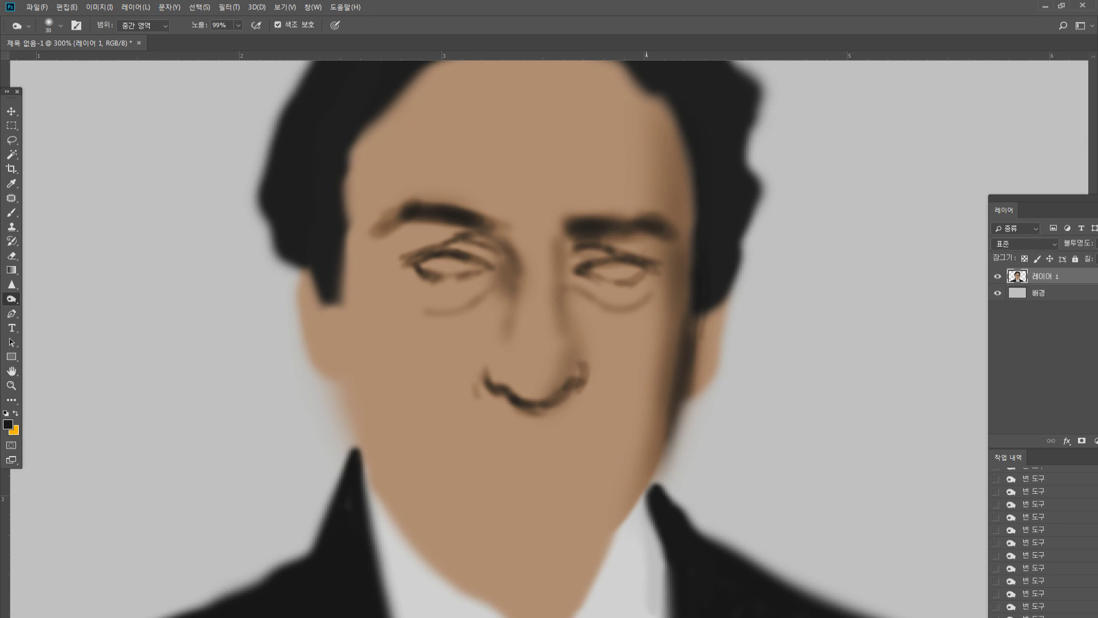
Burn in the horizontal mouth line with darker corners, using a small brush
key("bracketleft")
key("bracketleft")
key("bracketleft")
left_click_drag(464, 445, 599, 441)
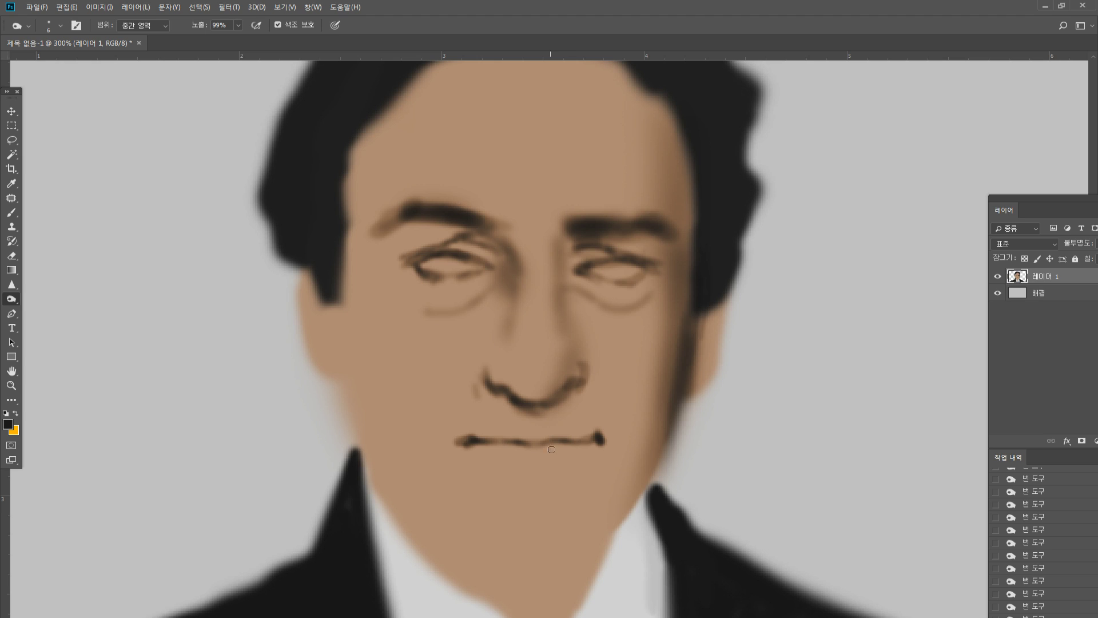
Burn shading under the mouth line and a curved lower edge for the bottom lip
key("bracketright")
key("bracketright")
left_click_drag(487, 448, 586, 447)
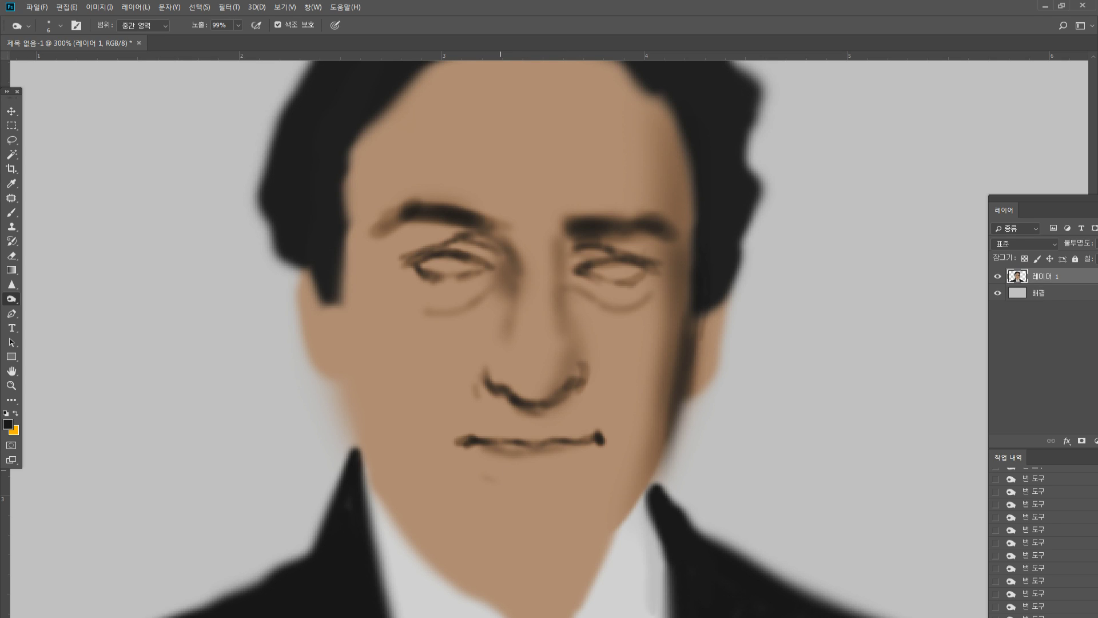
key("bracketleft")
mouse_move(492, 473)
left_mouse_down()
mouse_move(550, 474)
mouse_move(585, 459)
mouse_move(495, 468)
left_mouse_up()
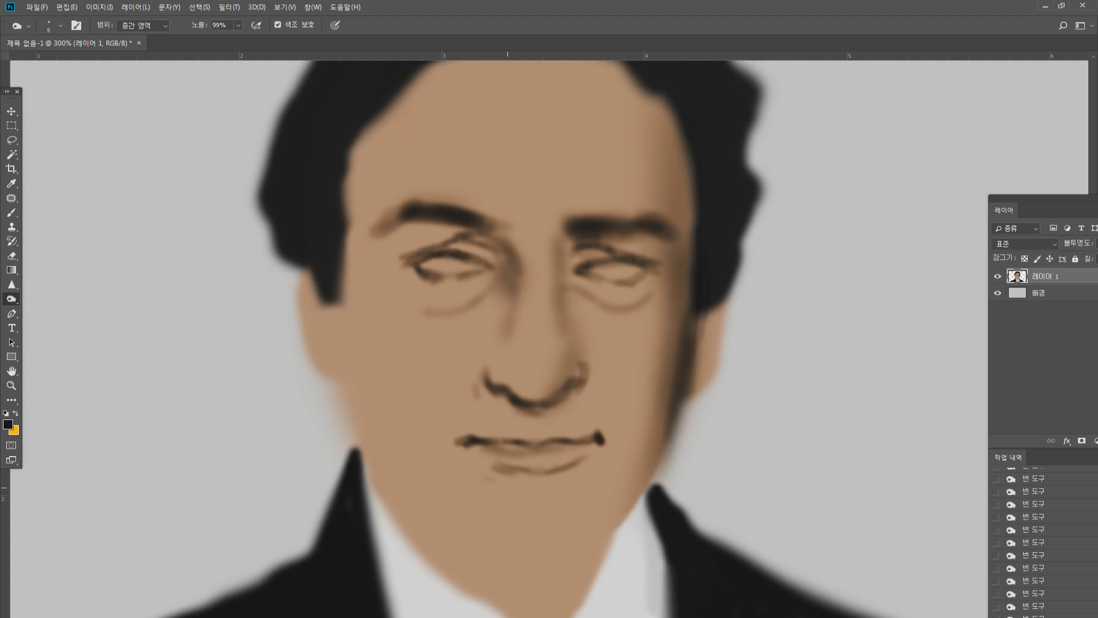
Burn in the chin contour and continue it up the right jaw to the cheek crease
key("bracketright")
mouse_move(494, 541)
left_mouse_down()
mouse_move(552, 555)
mouse_move(610, 518)
mouse_move(532, 564)
mouse_move(615, 502)
mouse_move(601, 532)
mouse_move(646, 440)
mouse_move(644, 419)
mouse_move(642, 438)
left_mouse_up()
key("[")
key("bracketleft")
left_click_drag(652, 380, 643, 438)
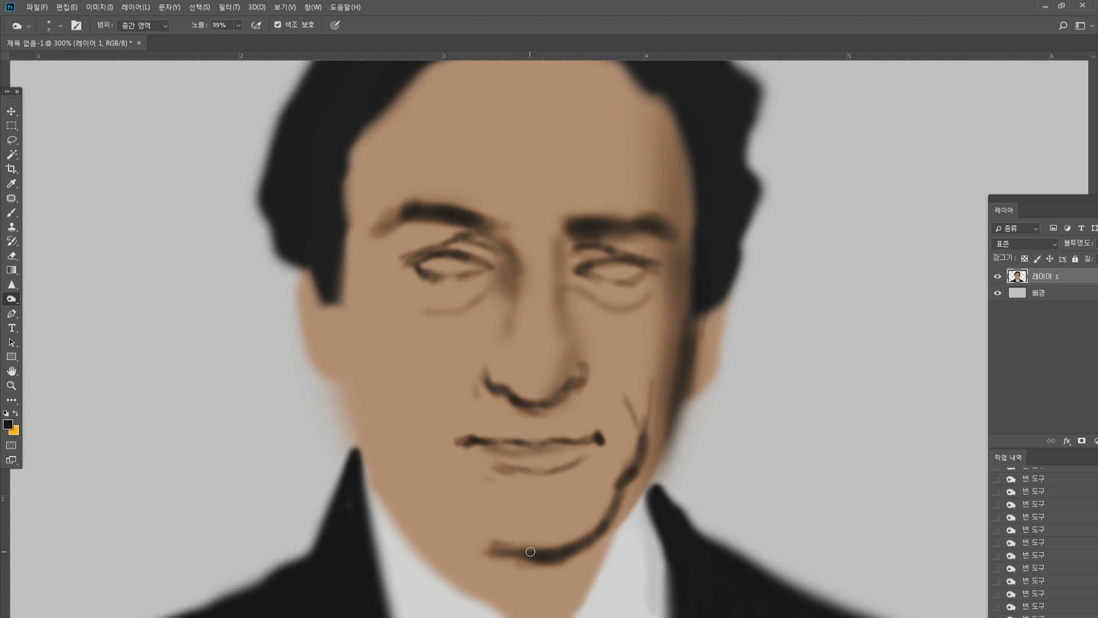
mouse_move(513, 557)
left_mouse_down()
mouse_move(465, 559)
mouse_move(462, 546)
mouse_move(493, 554)
mouse_move(461, 542)
mouse_move(504, 558)
mouse_move(506, 602)
mouse_move(520, 571)
mouse_move(526, 592)
mouse_move(548, 577)
mouse_move(552, 597)
mouse_move(569, 595)
mouse_move(621, 529)
left_mouse_up()
Shade the left side of the face from the sideburn down to the chin with a 30-pixel Burn brush
key("bracketright")
key("bracketright")
key("bracketright")
key("bracketleft")
key("bracketright")
key("bracketright")
key("bracketright")
key("bracketright")
mouse_move(337, 304)
left_mouse_down()
mouse_move(367, 400)
mouse_move(343, 320)
mouse_move(366, 458)
mouse_move(475, 538)
left_mouse_up()
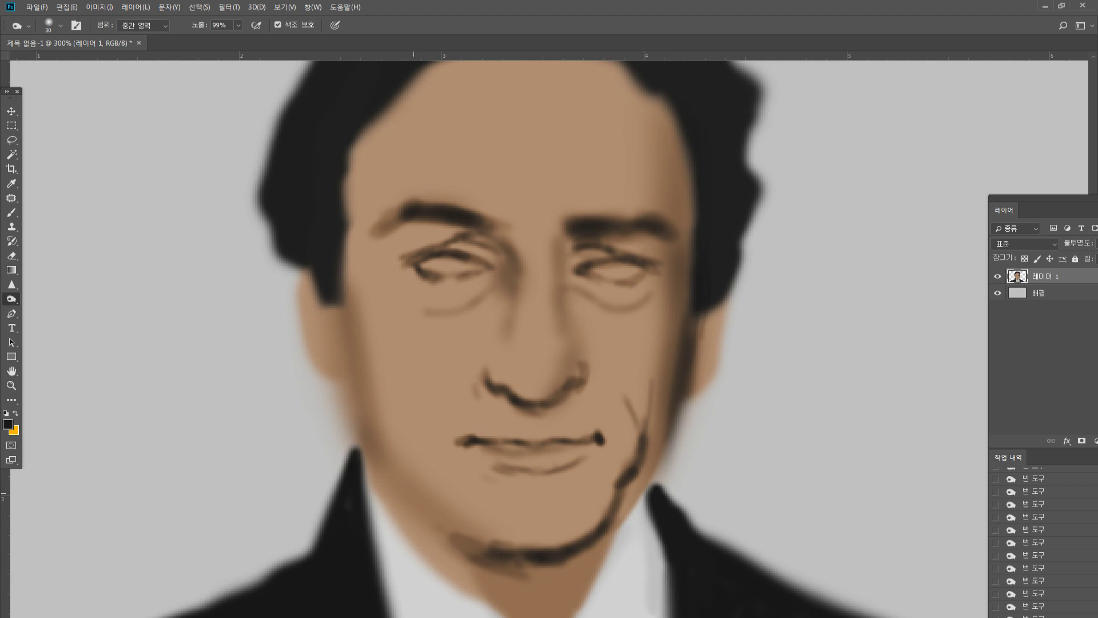
Burn the left chin contour upward to the lower cheek and darken the area beneath the jaw
left_click_drag(378, 489, 455, 564)
mouse_move(426, 512)
left_mouse_down()
mouse_move(444, 532)
mouse_move(408, 458)
mouse_move(420, 477)
left_mouse_up()
key("bracketleft")
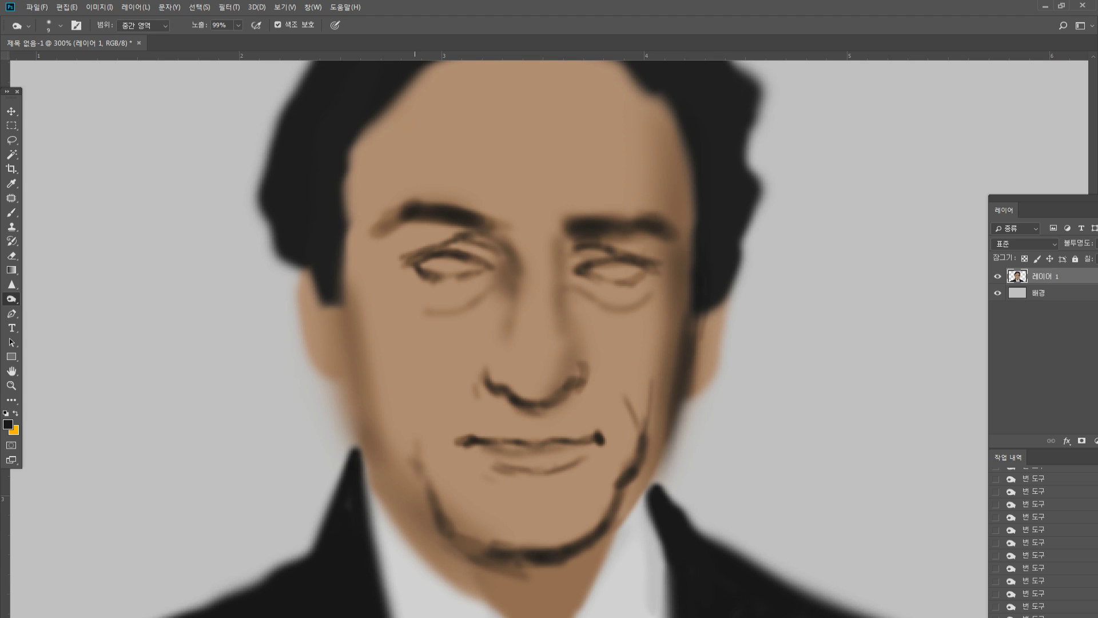
left_click_drag(418, 433, 442, 522)
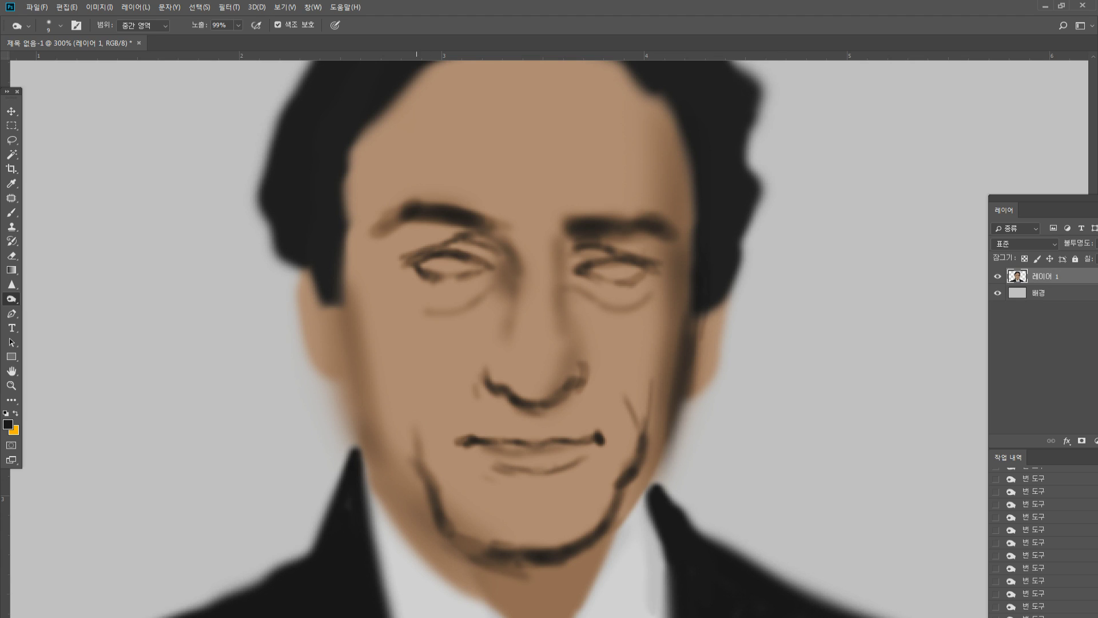
Burn a thin smile line from the left side of the nose down to the cheek
key("bracketleft")
key("bracketleft")
left_click_drag(426, 420, 496, 347)
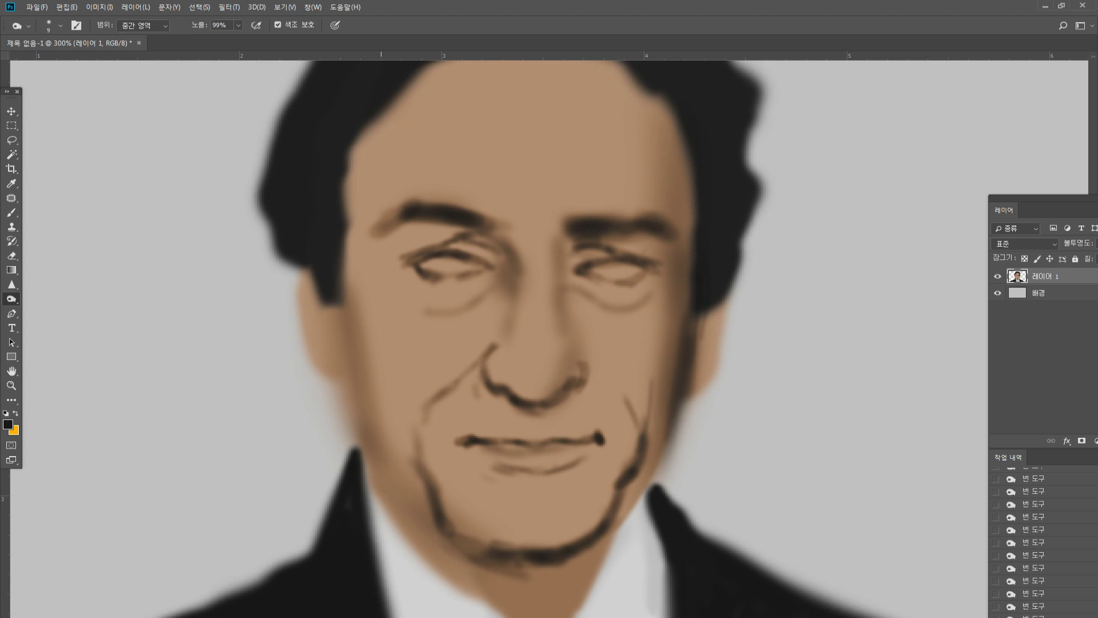
Darken the left cheek in front of the ear and burn a line from it down to the jaw
key("bracketleft")
left_click_drag(351, 303, 375, 392)
mouse_move(360, 340)
left_mouse_down()
mouse_move(392, 418)
mouse_move(369, 341)
left_mouse_up()
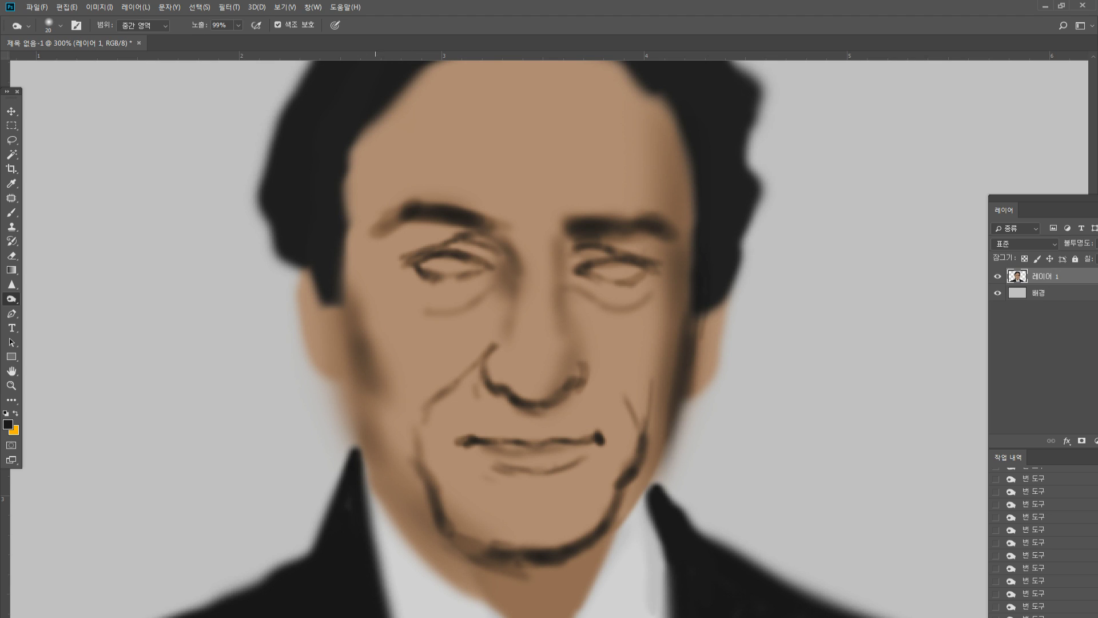
mouse_move(387, 396)
left_mouse_down()
mouse_move(395, 457)
mouse_move(430, 532)
left_mouse_up()
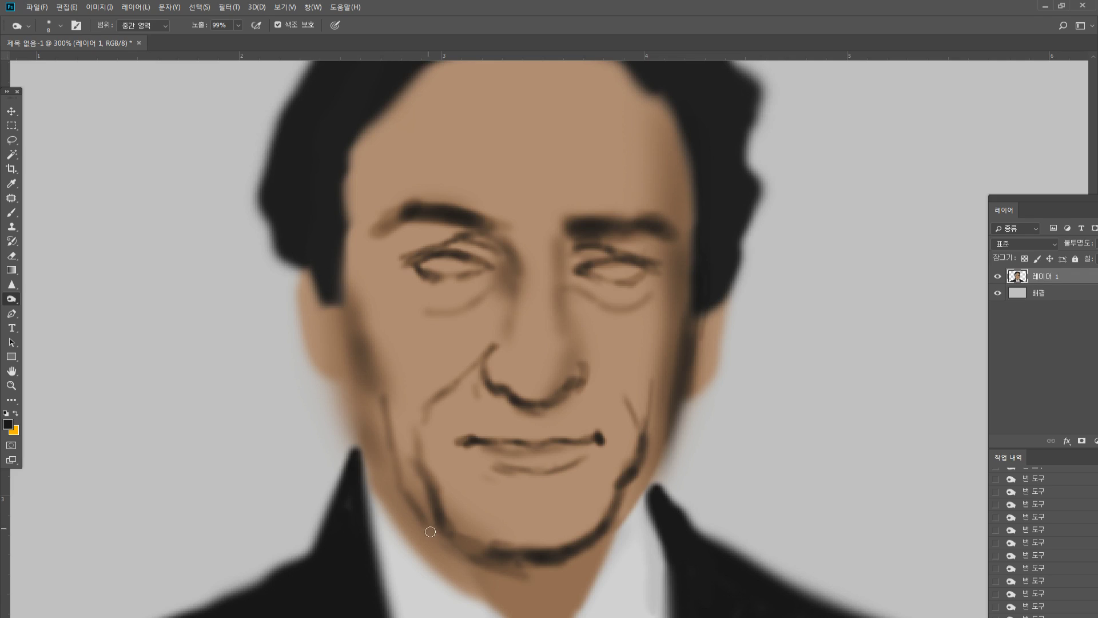
Burn a dark edge along the left jawline, from below the earlobe toward the chin
mouse_move(400, 483)
left_mouse_down()
mouse_move(406, 520)
mouse_move(442, 528)
left_mouse_up()
key("ctrl+z")
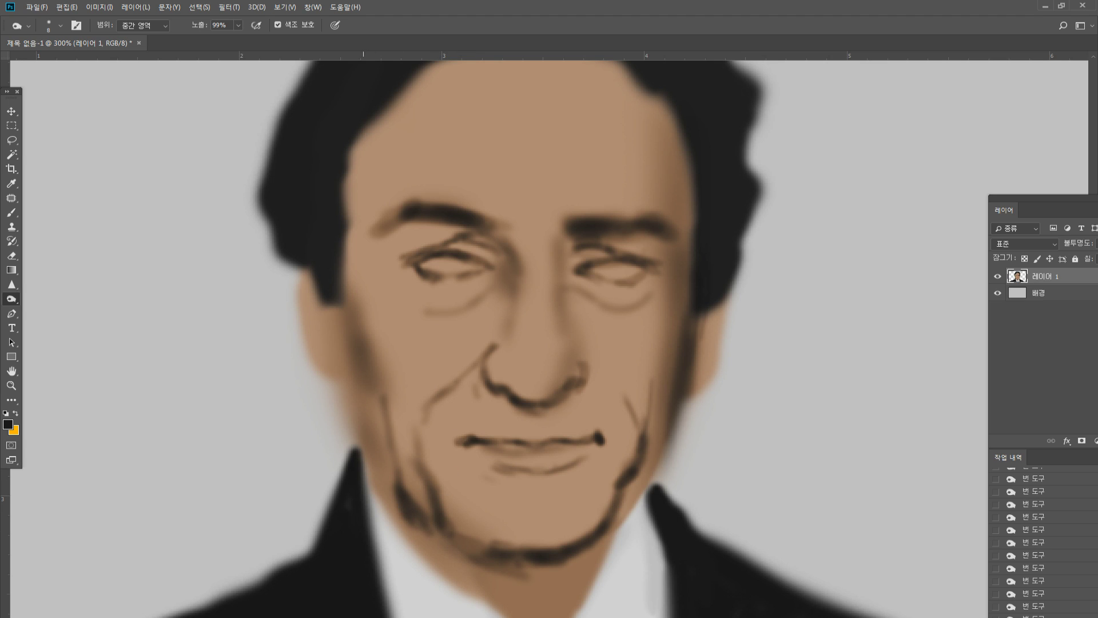
left_click_drag(345, 374, 371, 468)
key("ctrl+z")
mouse_move(347, 372)
left_mouse_down()
mouse_move(367, 459)
mouse_move(401, 508)
mouse_move(378, 479)
mouse_move(418, 512)
left_mouse_up()
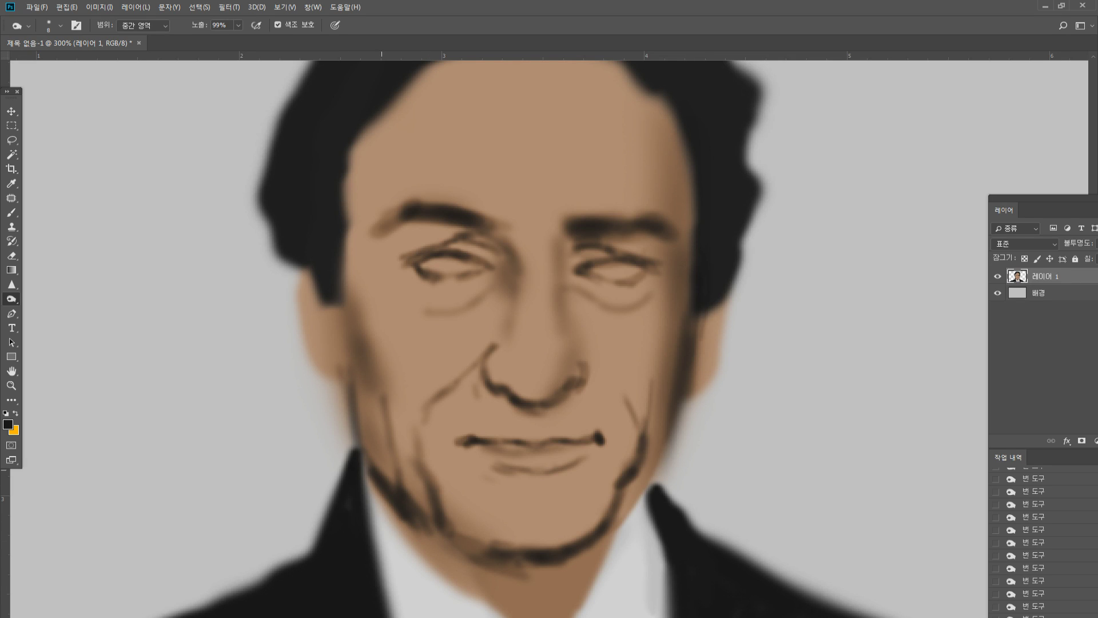
Paint the left shirt collar along the lapel and neck with a small brush in the shirt's light grey
key("b")
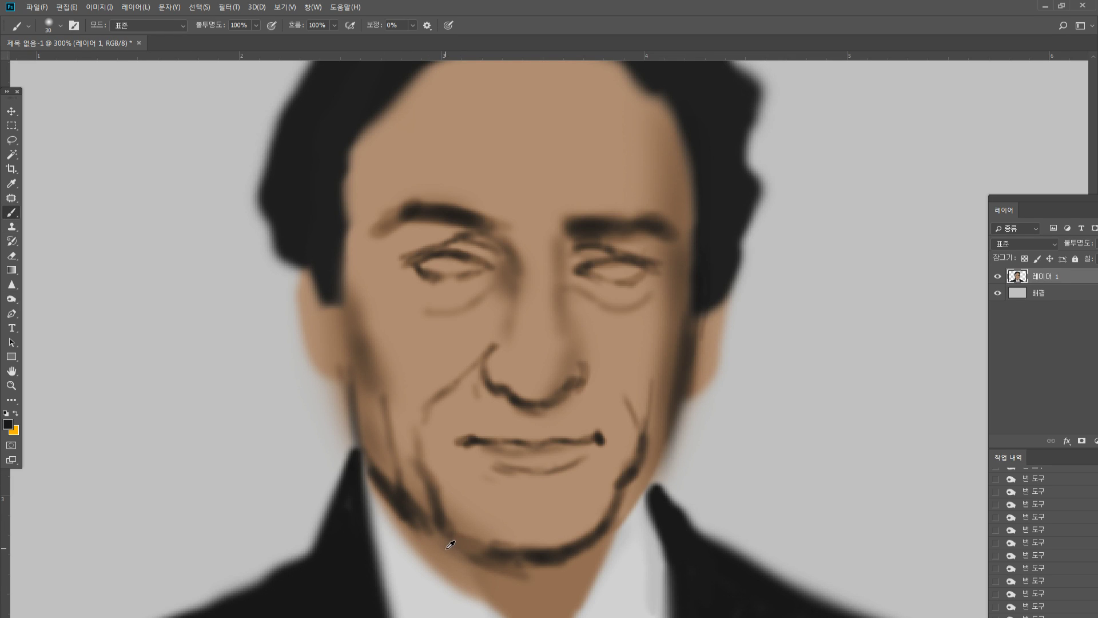
left_click(404, 551, "alt")
key("bracketleft")
key("bracketleft")
key("bracketleft")
key("bracketleft")
key("bracketleft")
left_click_drag(356, 452, 365, 510)
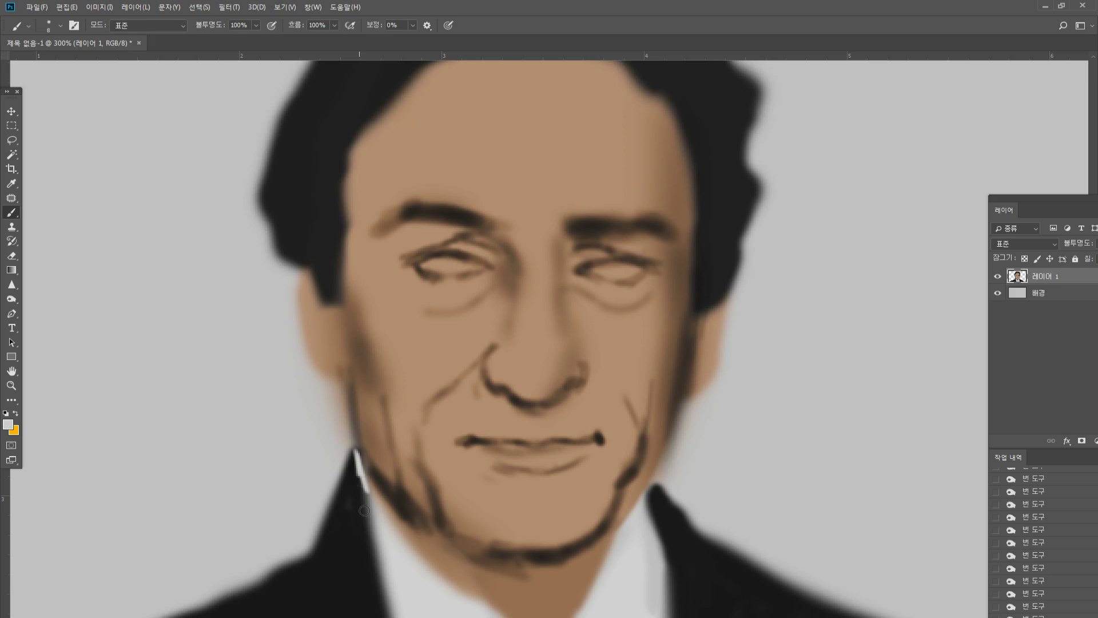
mouse_move(357, 472)
left_mouse_down()
mouse_move(373, 544)
mouse_move(390, 520)
mouse_move(379, 534)
left_mouse_up()
left_click_drag(373, 526, 385, 572)
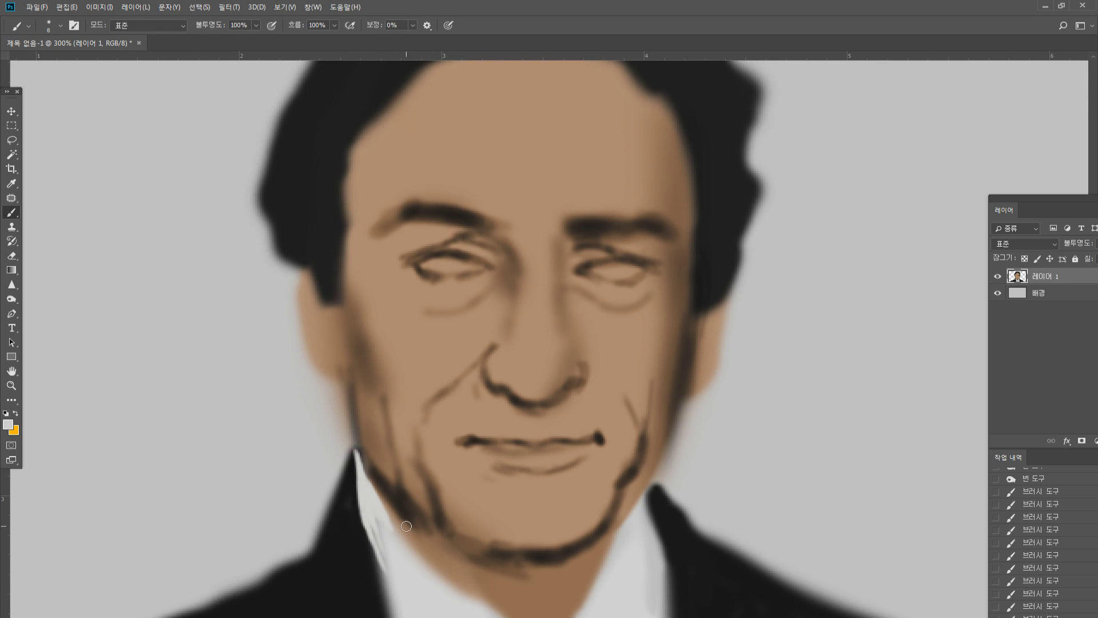
mouse_move(406, 526)
left_mouse_down()
mouse_move(415, 553)
mouse_move(483, 599)
left_mouse_up()
left_click_drag(438, 566, 504, 617)
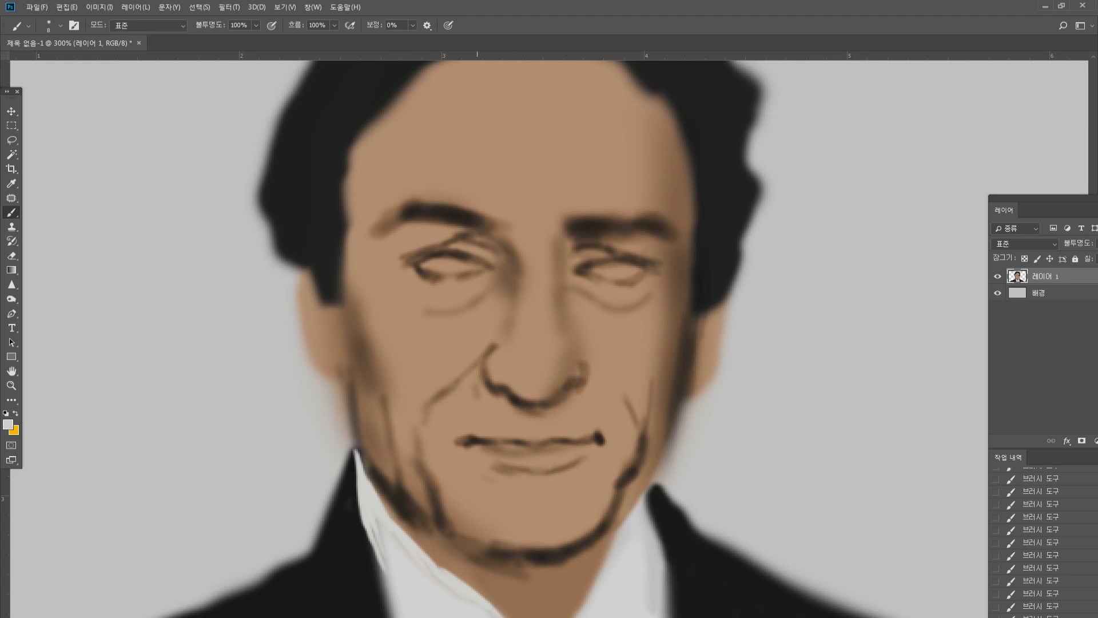
Darken the left nostril and the underside of the nose tip with the Burn tool
left_click(11, 298)
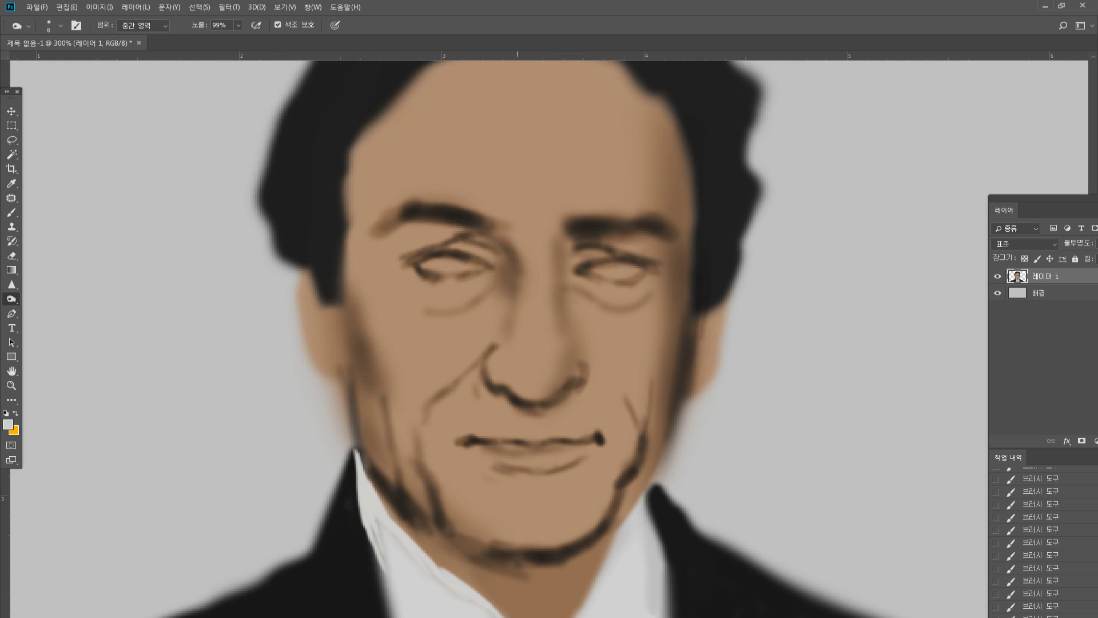
left_click_drag(491, 378, 504, 383)
left_click_drag(547, 402, 522, 397)
left_click_drag(525, 399, 553, 400)
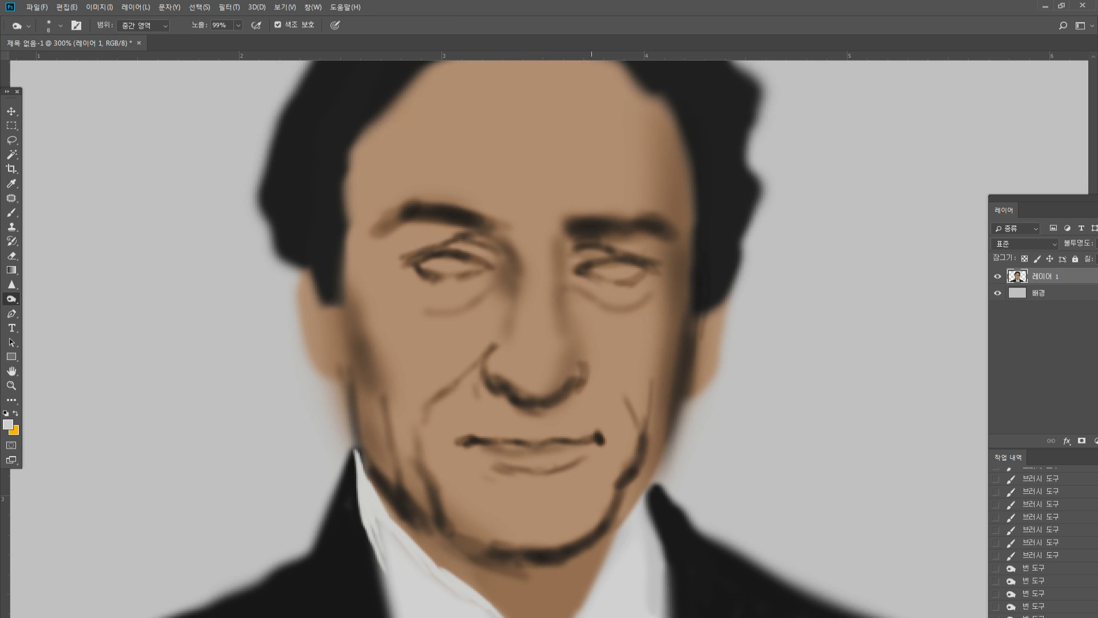
Burn the outer corner of the left eye outward into a short crease
left_click_drag(419, 263, 399, 271)
left_click_drag(410, 267, 394, 273)
left_click_drag(407, 269, 391, 274)
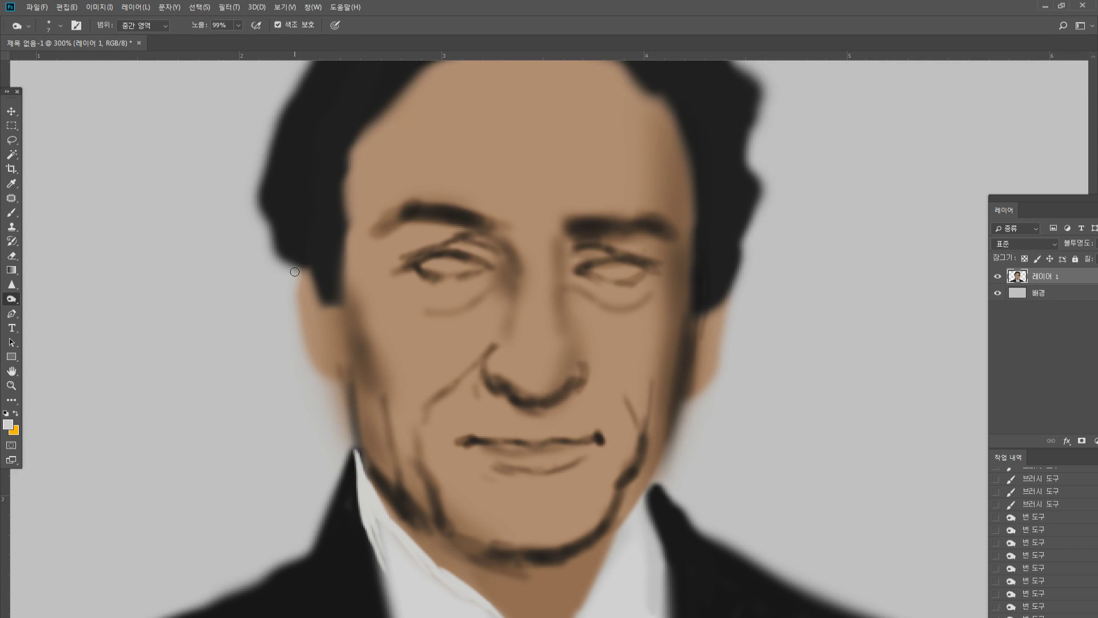
Burn in the contours and lobes of both ears, and the neck edges below them
left_click_drag(295, 270, 302, 303)
mouse_move(299, 286)
left_mouse_down()
mouse_move(304, 334)
mouse_move(325, 340)
mouse_move(320, 354)
mouse_move(352, 354)
mouse_move(328, 345)
mouse_move(355, 367)
mouse_move(341, 381)
mouse_move(326, 369)
mouse_move(352, 393)
mouse_move(335, 384)
mouse_move(347, 386)
mouse_move(361, 449)
left_mouse_up()
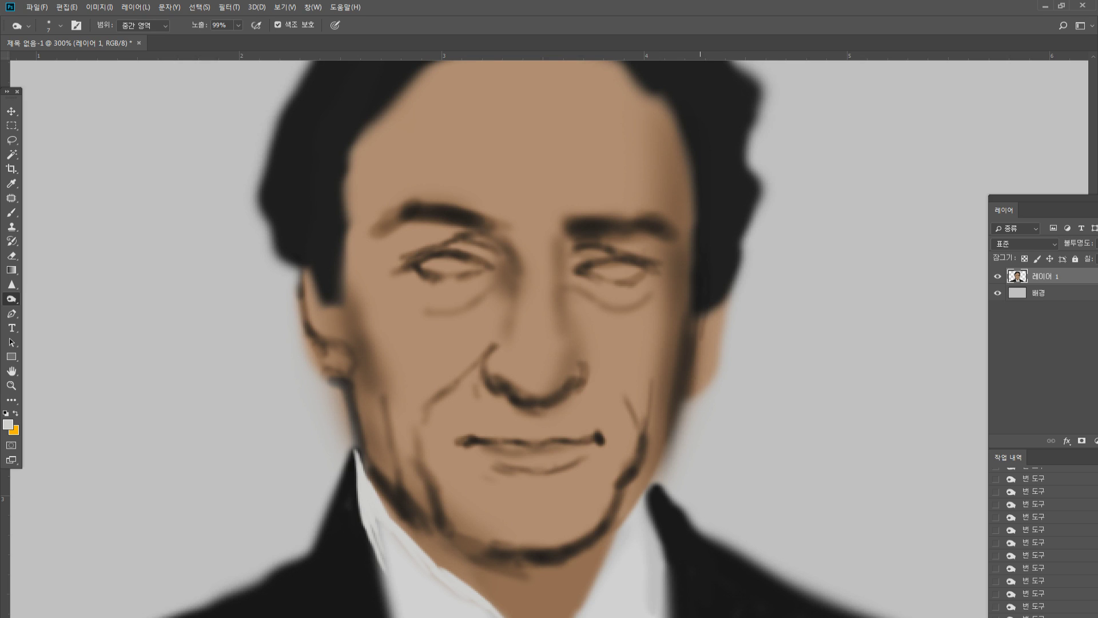
mouse_move(695, 382)
left_mouse_down()
mouse_move(685, 362)
mouse_move(686, 388)
mouse_move(701, 392)
mouse_move(713, 374)
mouse_move(661, 468)
left_mouse_up()
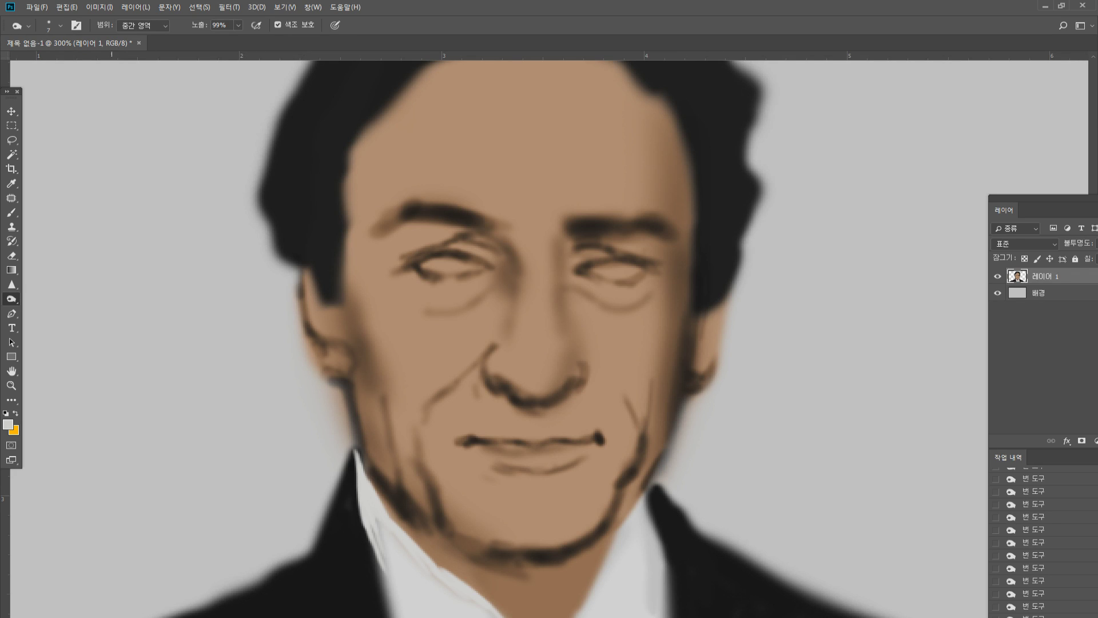
Paint the right lapel and shirt collar edge up to the neck in the sampled jacket black and shirt grey
left_click(11, 213)
left_click(681, 520, "alt")
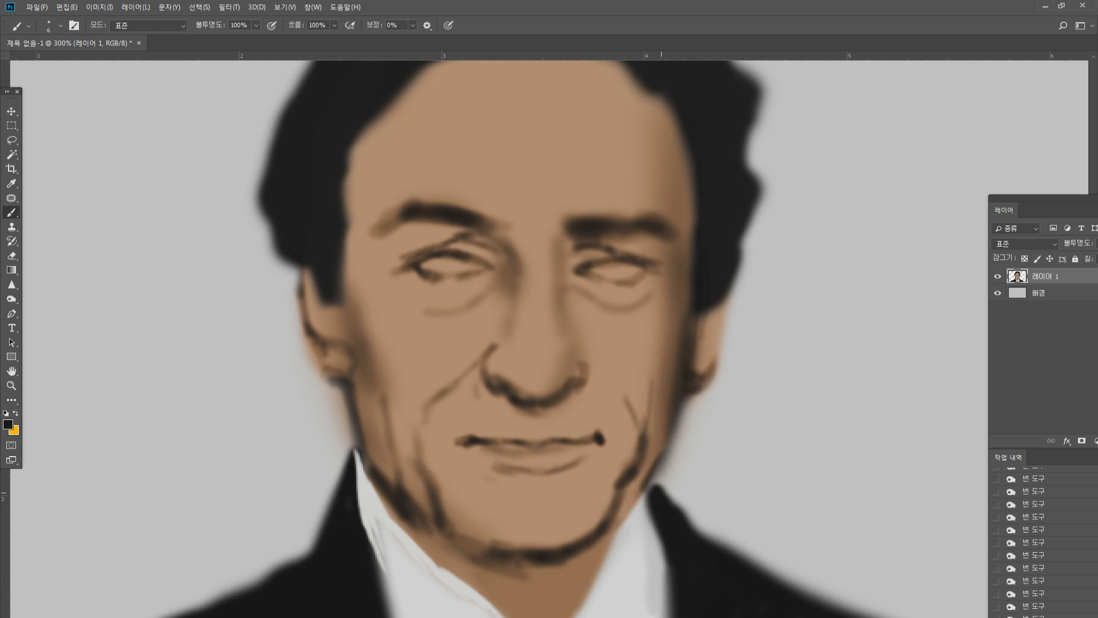
mouse_move(665, 498)
left_mouse_down()
mouse_move(661, 474)
mouse_move(655, 489)
mouse_move(656, 475)
mouse_move(700, 536)
mouse_move(651, 476)
mouse_move(665, 607)
left_mouse_up()
left_click(652, 530, "alt")
left_click(675, 507, "alt")
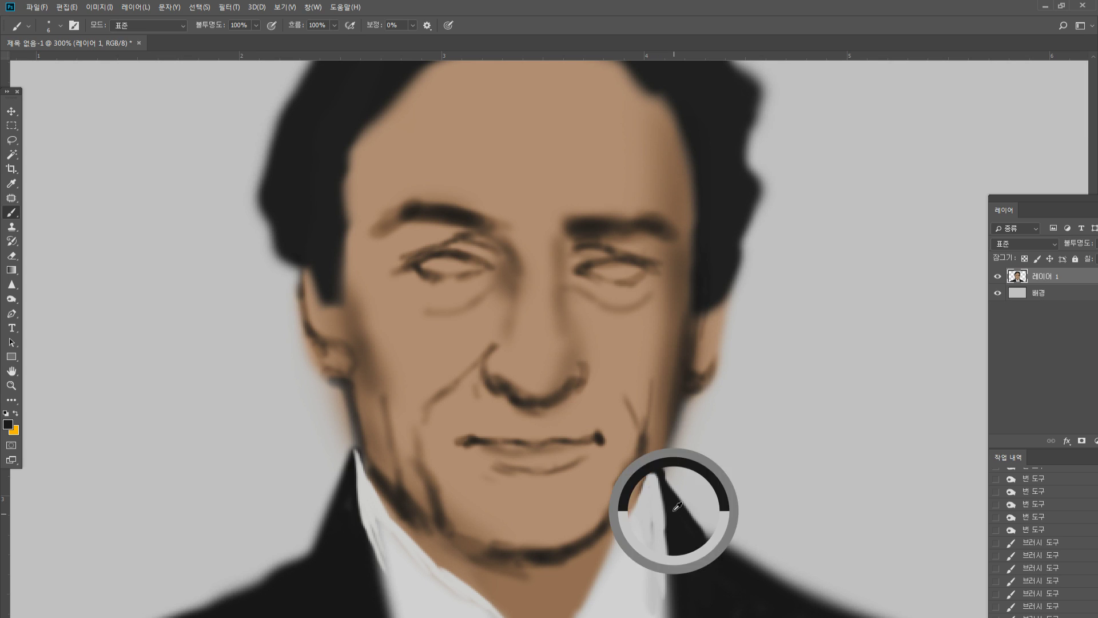
left_click_drag(654, 463, 665, 490)
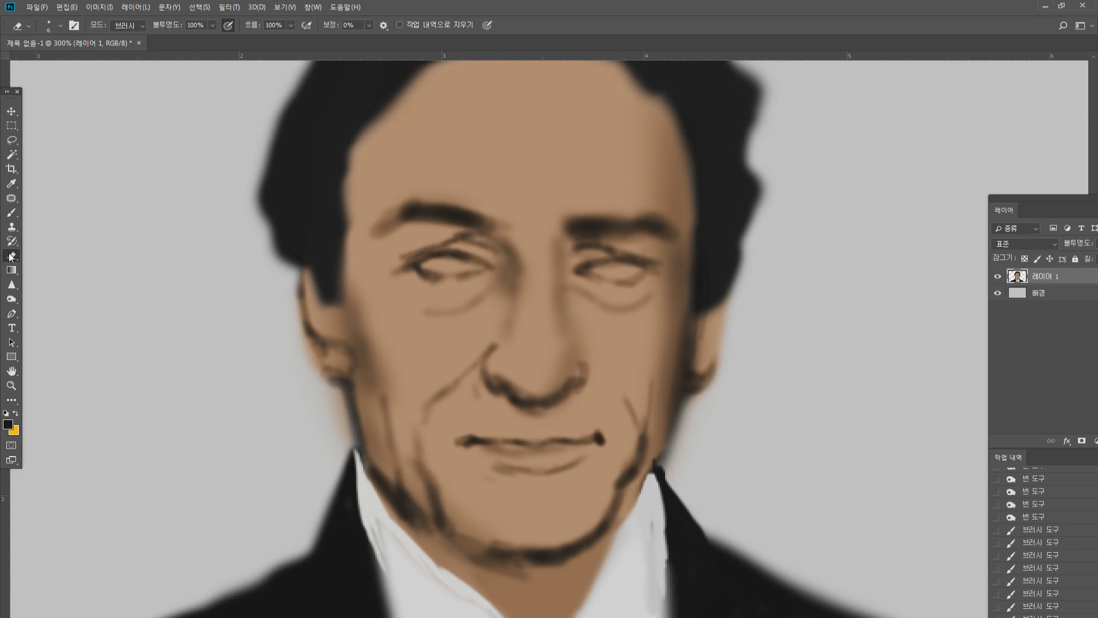
Erase the blurred skin fringe outside the right side of the neck and beneath the right earlobe
key("e")
left_click_drag(687, 391, 664, 464)
mouse_move(689, 417)
left_mouse_down()
mouse_move(686, 391)
mouse_move(709, 382)
mouse_move(702, 388)
left_mouse_up()
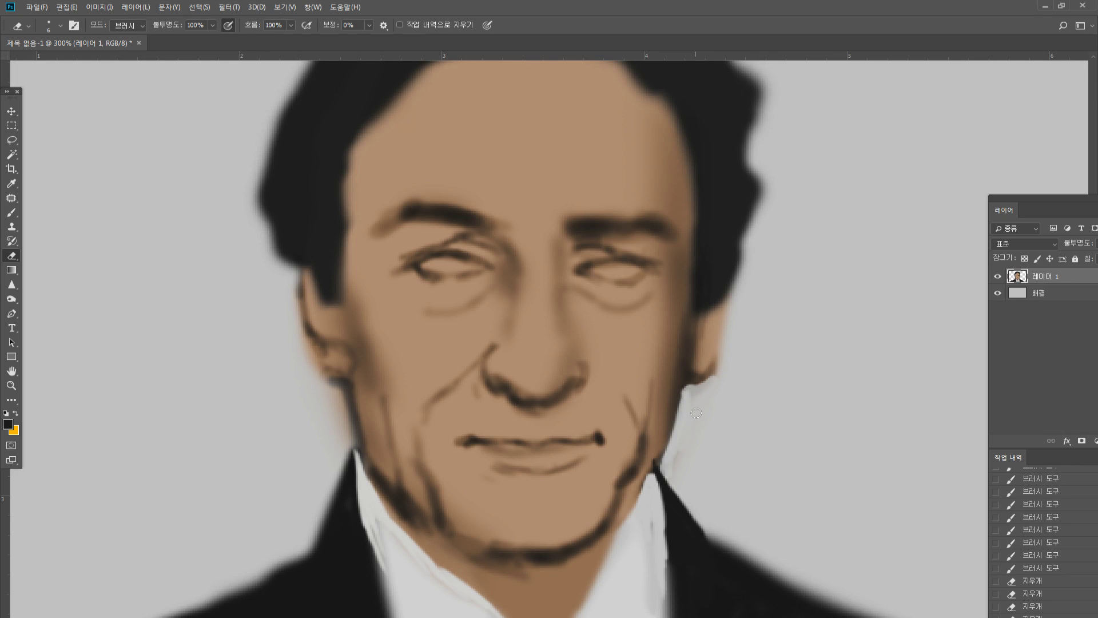
left_click(720, 371)
left_click(720, 371)
Burn the right jaw edge near the collar, and brush sampled skin tones along the jawline towards the chin
left_click(12, 299)
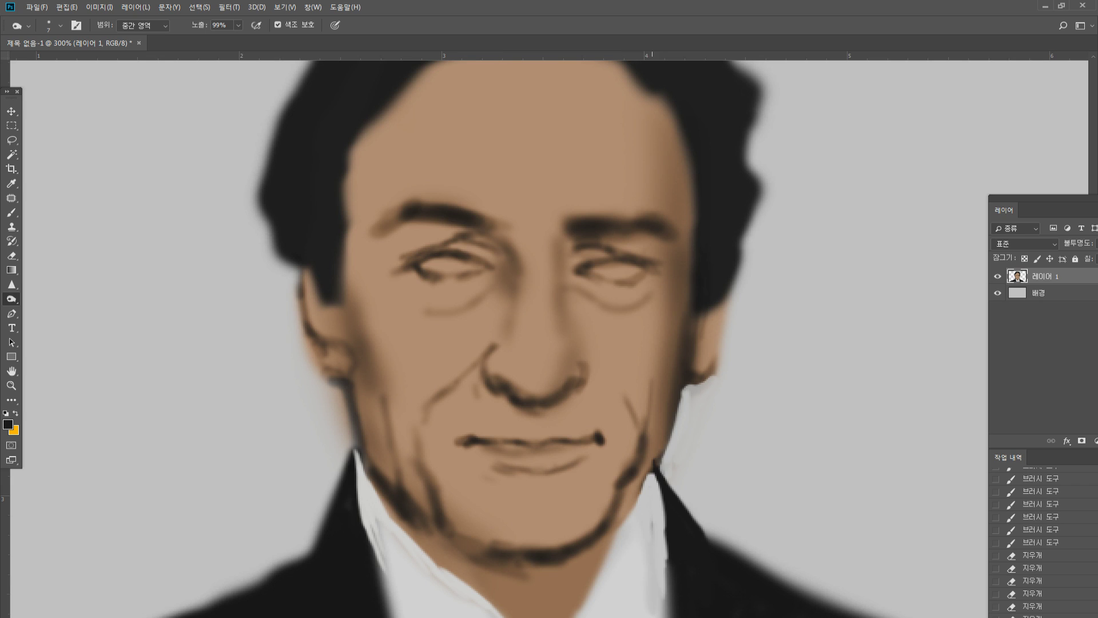
mouse_move(646, 464)
left_mouse_down()
mouse_move(620, 515)
mouse_move(647, 489)
left_mouse_up()
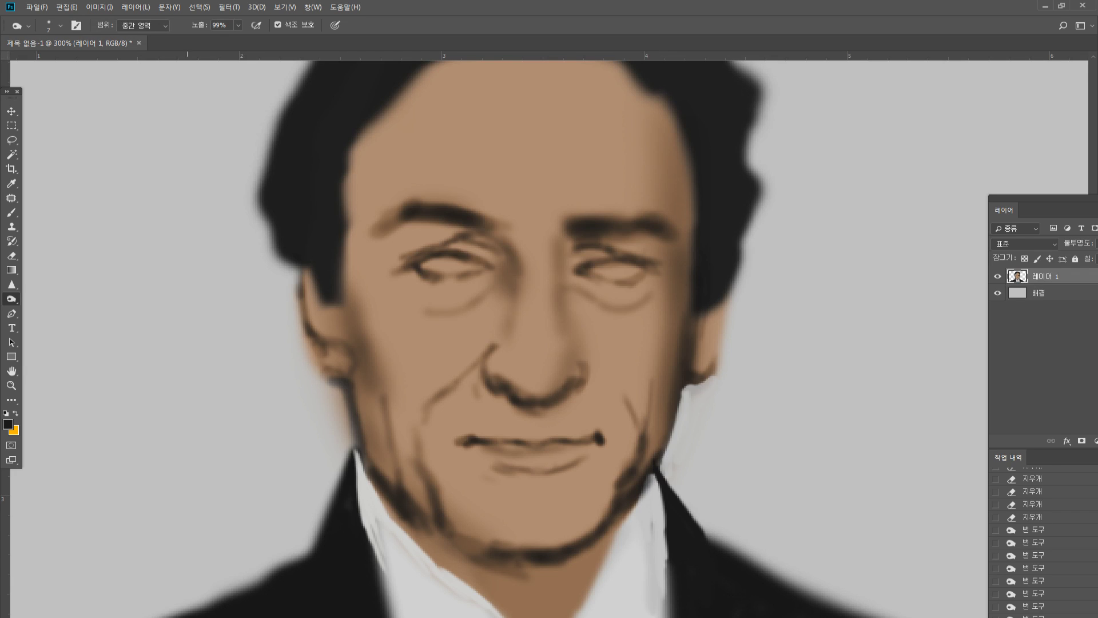
left_click(12, 212)
left_click(619, 394, "alt")
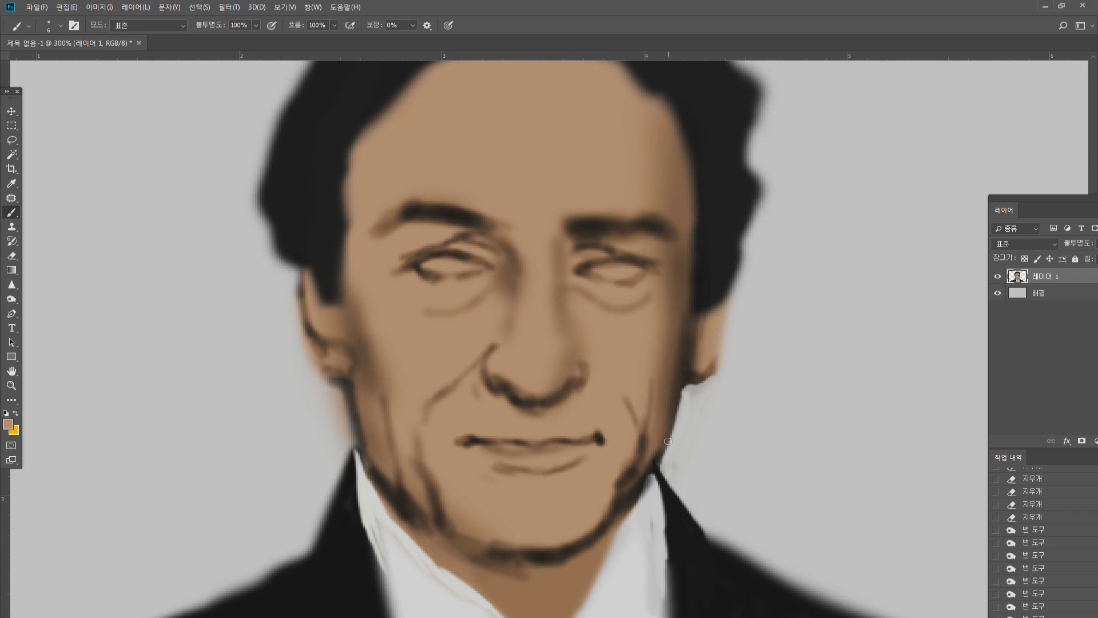
mouse_move(655, 411)
left_mouse_down()
mouse_move(618, 508)
mouse_move(622, 487)
mouse_move(590, 530)
left_mouse_up()
left_click(622, 484, "alt")
left_click(605, 507, "alt")
mouse_move(615, 484)
left_mouse_down()
mouse_move(585, 533)
mouse_move(559, 547)
left_mouse_up()
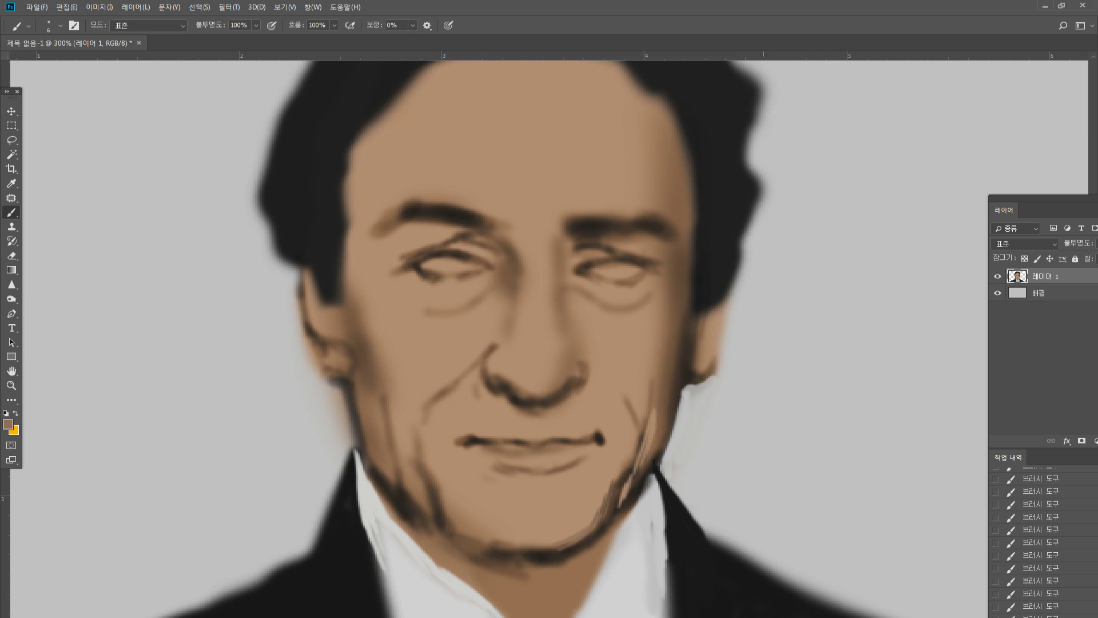
Paint both irises dark brown and draw the right eye's upper lid line towards the nose
left_click(246, 385, "alt")
left_click(464, 253, "alt")
mouse_move(440, 258)
left_mouse_down()
mouse_move(437, 268)
mouse_move(462, 266)
mouse_move(453, 255)
mouse_move(451, 265)
mouse_move(467, 264)
left_mouse_up()
left_click_drag(607, 267, 621, 270)
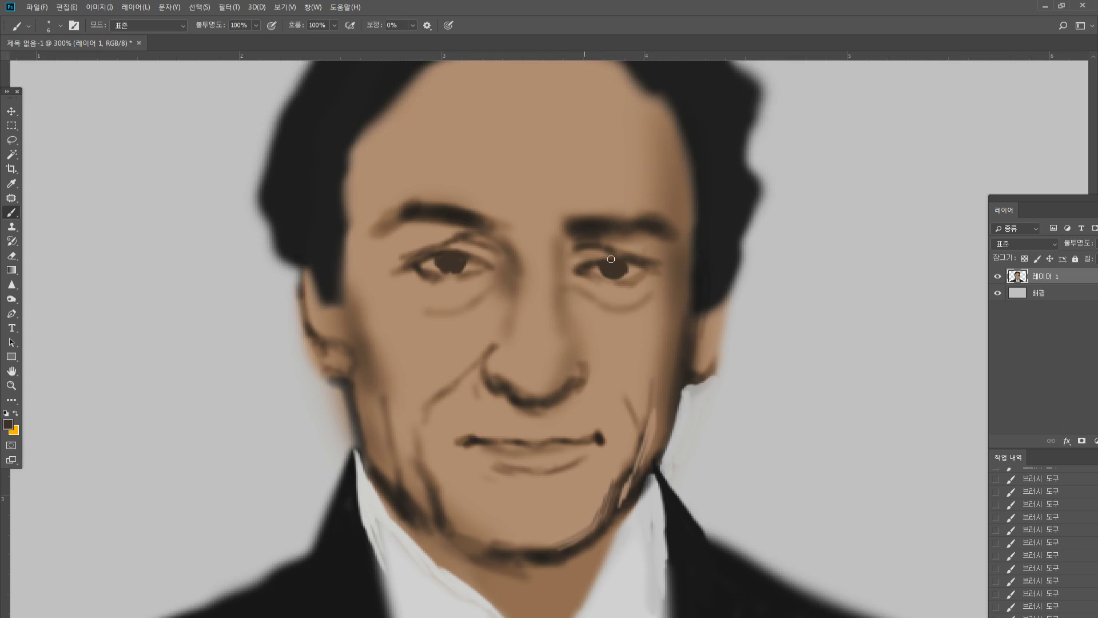
left_click_drag(611, 259, 572, 255)
Deepen the right eye's inner corner and lids with the Burn tool, and extend its outer corner into a crease
left_click(12, 299)
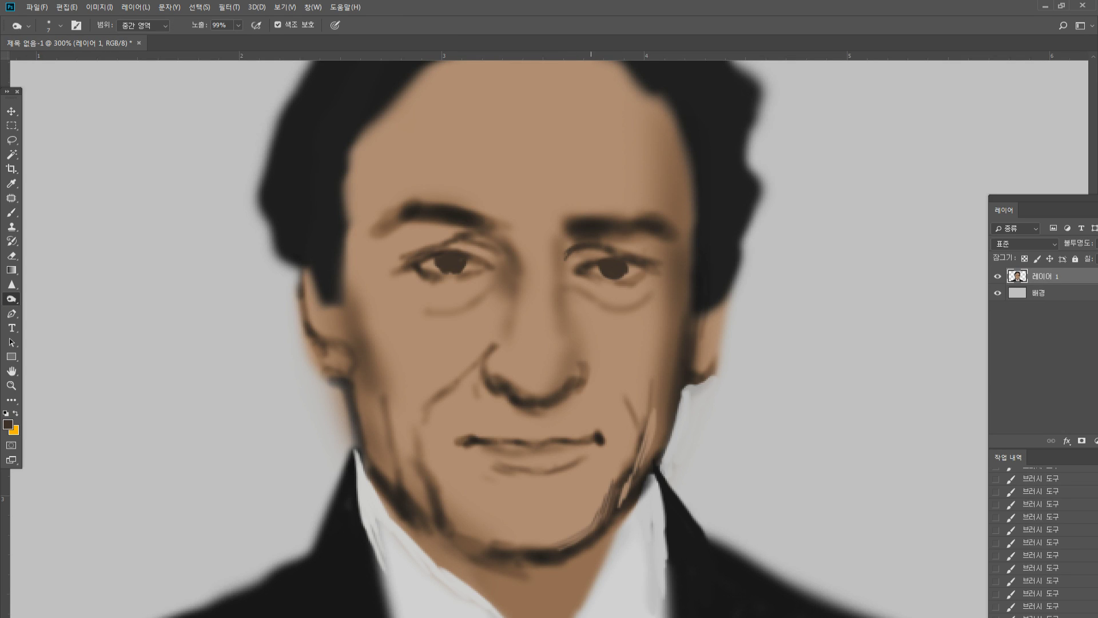
mouse_move(563, 243)
left_mouse_down()
mouse_move(578, 240)
mouse_move(561, 261)
mouse_move(583, 243)
mouse_move(663, 262)
left_mouse_up()
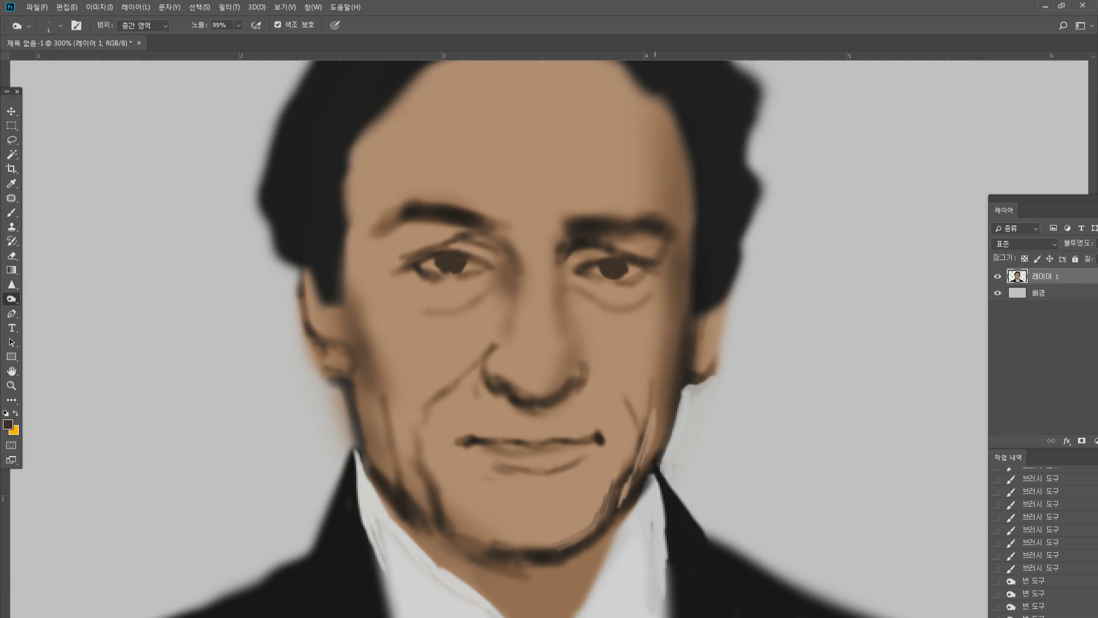
left_click_drag(655, 271, 666, 274)
key("]")
left_click_drag(652, 272, 675, 267)
mouse_move(652, 272)
left_mouse_down()
mouse_move(631, 284)
mouse_move(638, 266)
left_mouse_up()
key("]")
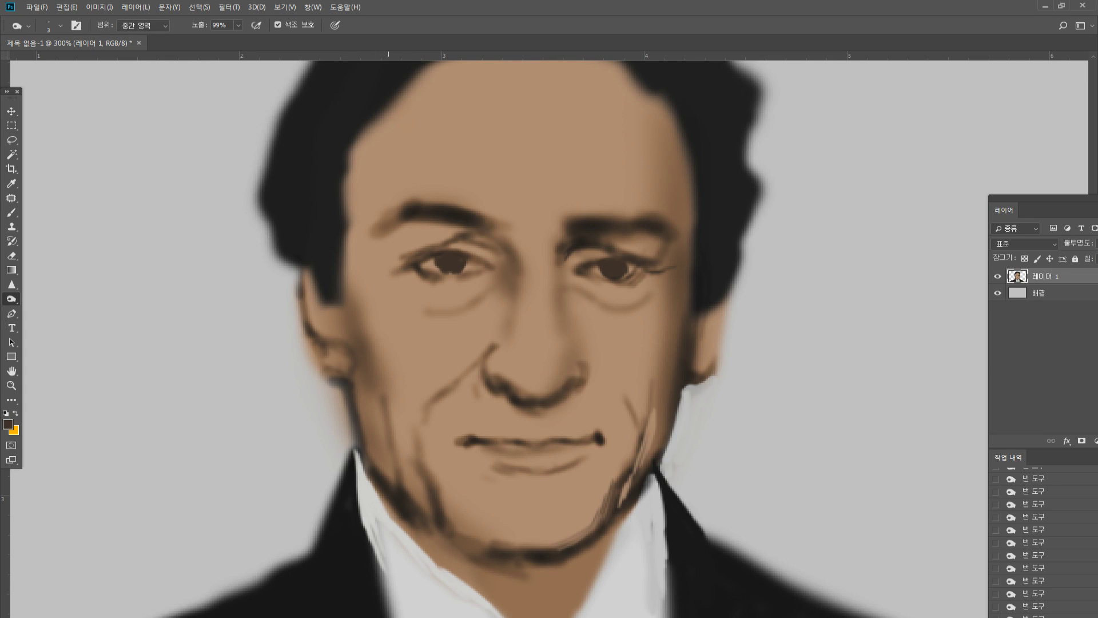
Burn in the left eye's lid lines and crow's feet, and the vertical frown lines between the eyebrows
mouse_move(405, 268)
left_mouse_down()
mouse_move(376, 259)
mouse_move(409, 248)
mouse_move(400, 272)
mouse_move(426, 282)
mouse_move(495, 270)
left_mouse_up()
mouse_move(436, 250)
left_mouse_down()
mouse_move(467, 243)
mouse_move(507, 259)
mouse_move(485, 233)
mouse_move(530, 242)
mouse_move(519, 243)
mouse_move(529, 225)
mouse_move(518, 217)
mouse_move(539, 218)
mouse_move(532, 233)
mouse_move(529, 184)
mouse_move(554, 209)
mouse_move(560, 245)
mouse_move(552, 198)
left_mouse_up()
key("[")
key("bracketright")
key("bracketright")
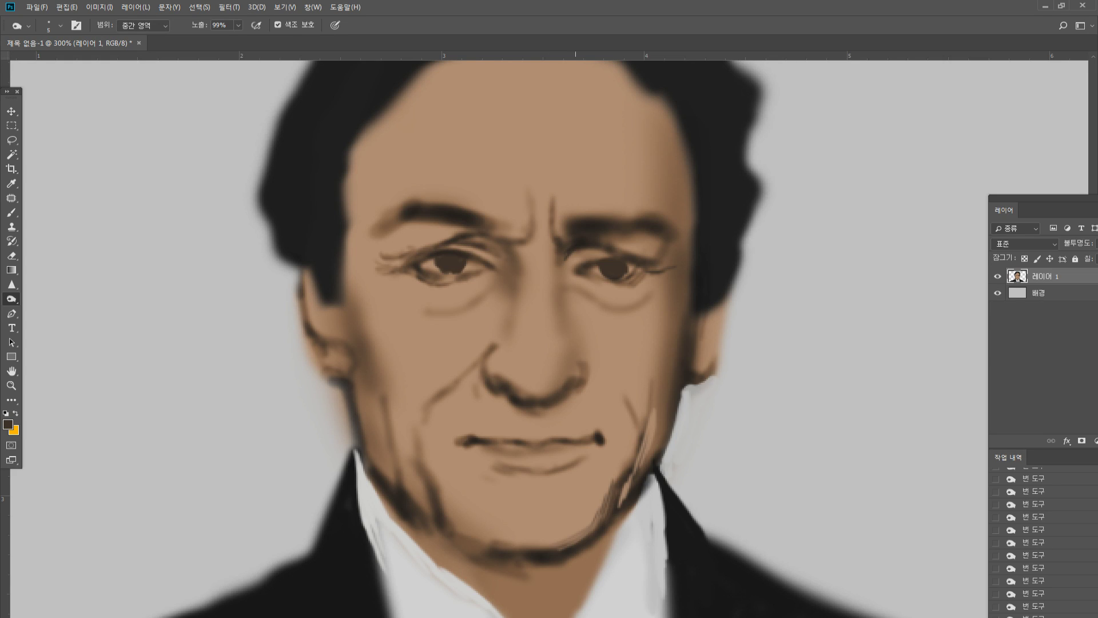
Burn a small spot above the right eyebrow and long horizontal wrinkles across the lower forehead
left_click(576, 195)
key("bracketright")
mouse_move(442, 183)
left_mouse_down()
mouse_move(517, 194)
mouse_move(499, 187)
left_mouse_up()
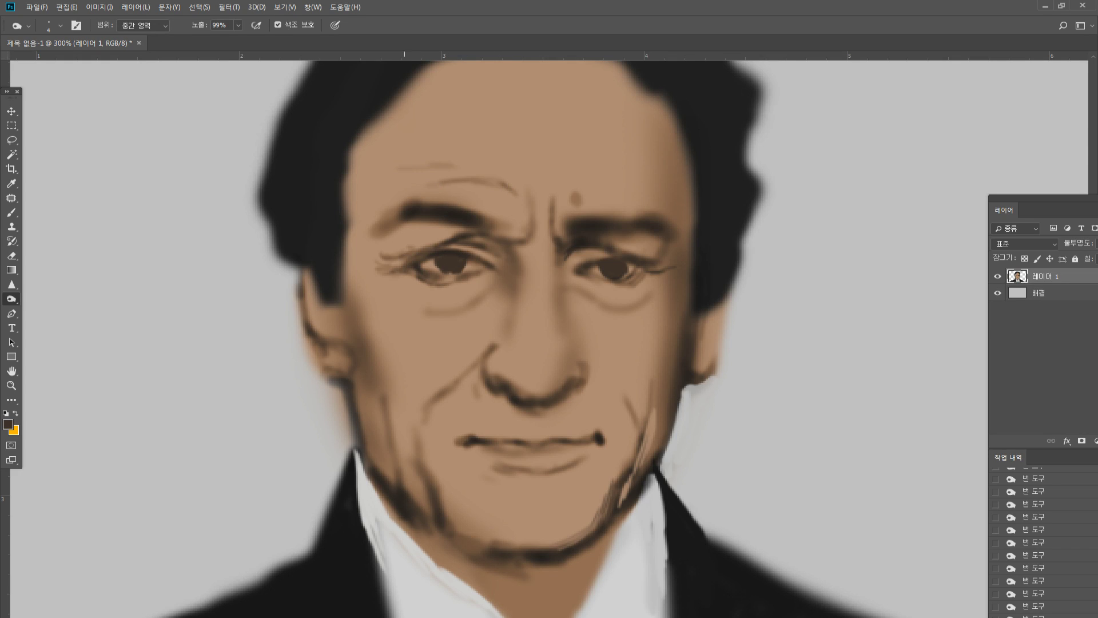
left_click_drag(404, 166, 639, 175)
left_click_drag(546, 175, 653, 177)
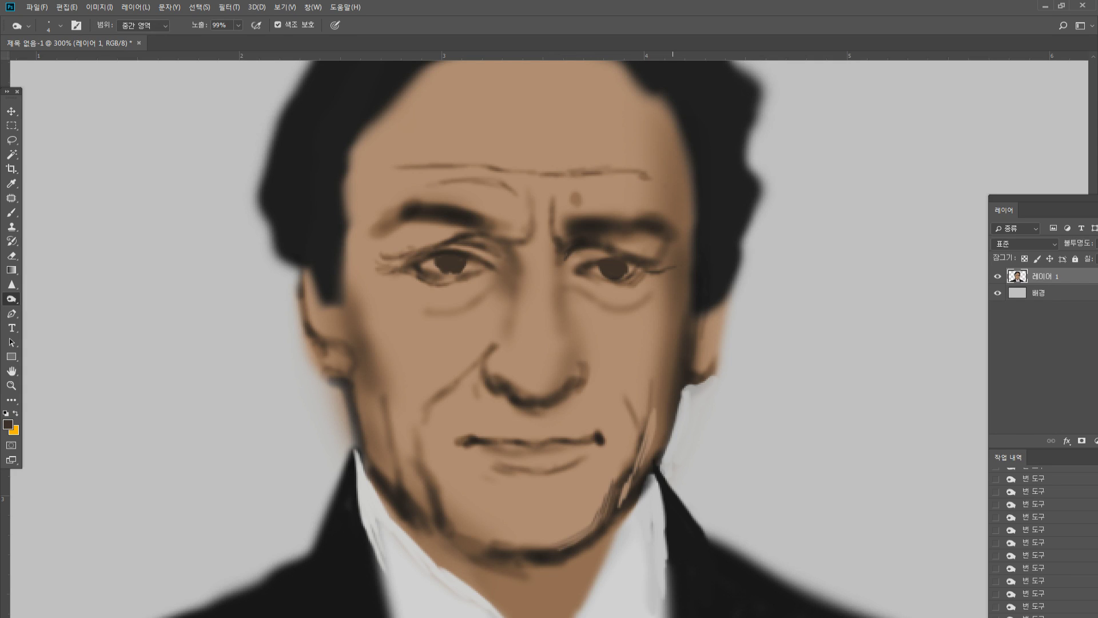
left_click_drag(510, 155, 593, 158)
left_click_drag(520, 157, 657, 152)
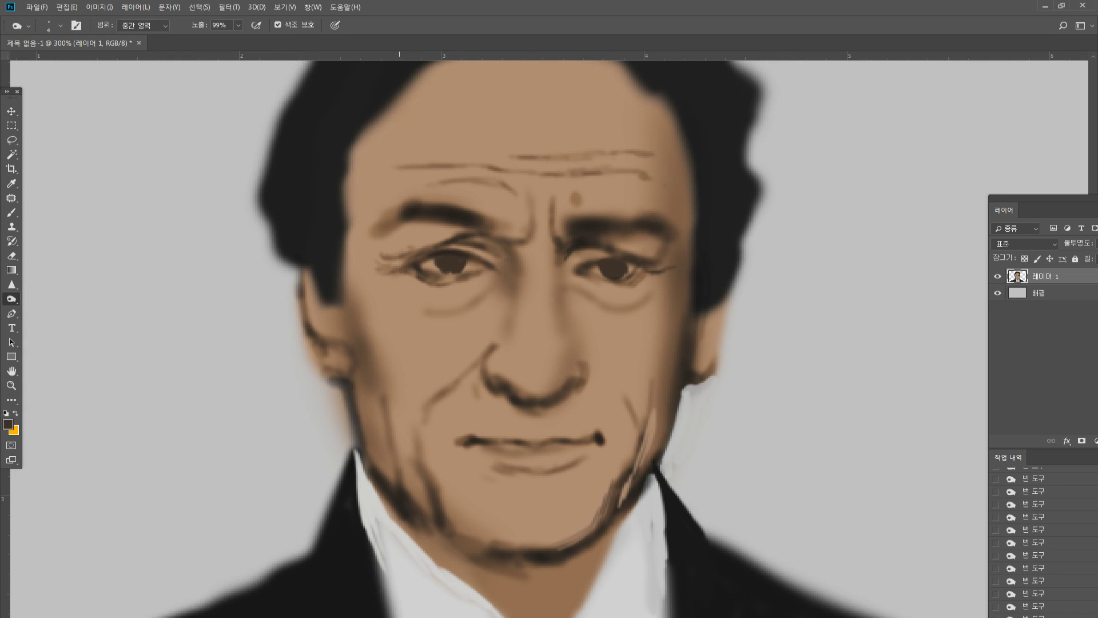
Burn short wrinkles above the left eyebrow and temple, and thin lines on both sides of the upper forehead
mouse_move(382, 164)
left_mouse_down()
mouse_move(413, 163)
mouse_move(378, 166)
left_mouse_up()
mouse_move(385, 165)
left_mouse_down()
mouse_move(363, 173)
mouse_move(430, 184)
left_mouse_up()
left_click_drag(413, 187, 457, 180)
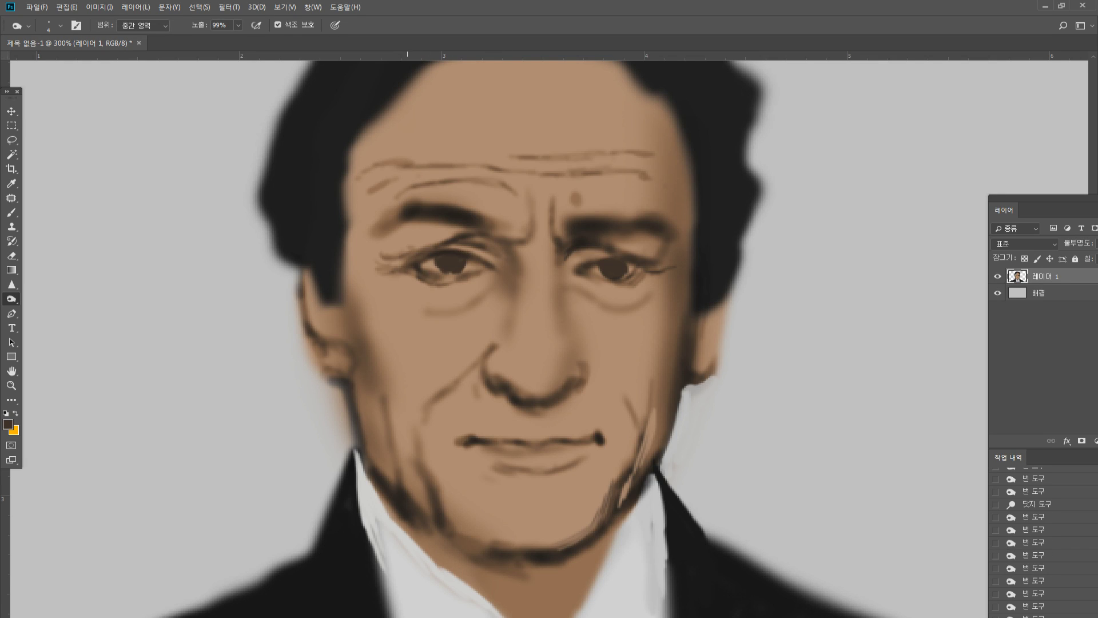
left_click_drag(392, 144, 486, 132)
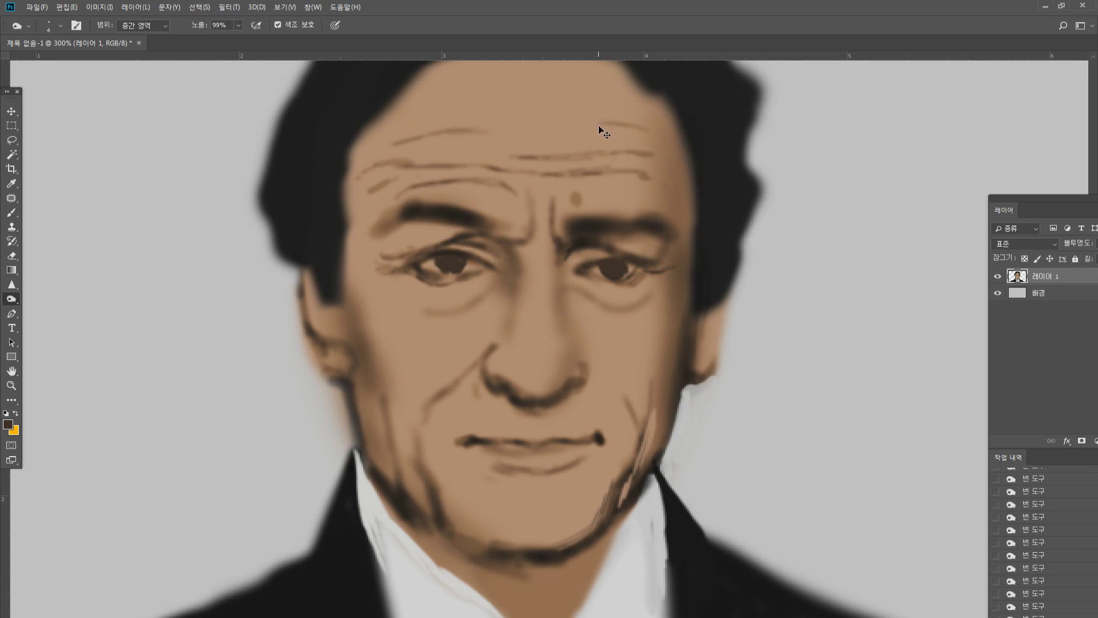
left_click_drag(592, 132, 634, 123)
Soften the nostrils, the underside of the nose and the chin's lower outline with the Smudge tool at 42% strength
right_click(13, 298)
left_click(39, 319)
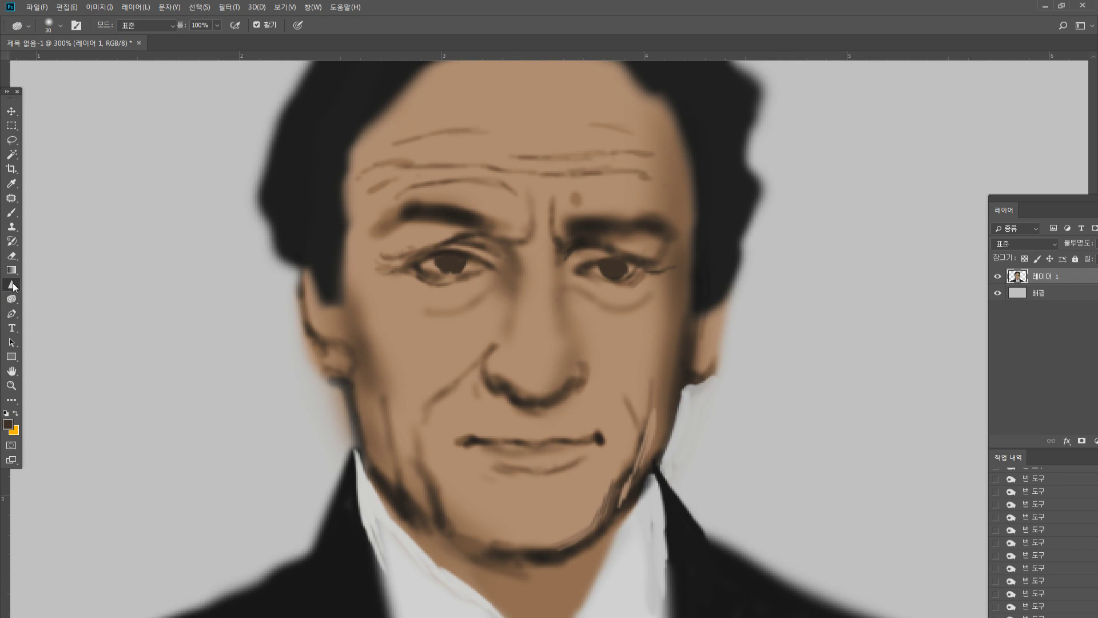
right_click(12, 284)
left_click(42, 307)
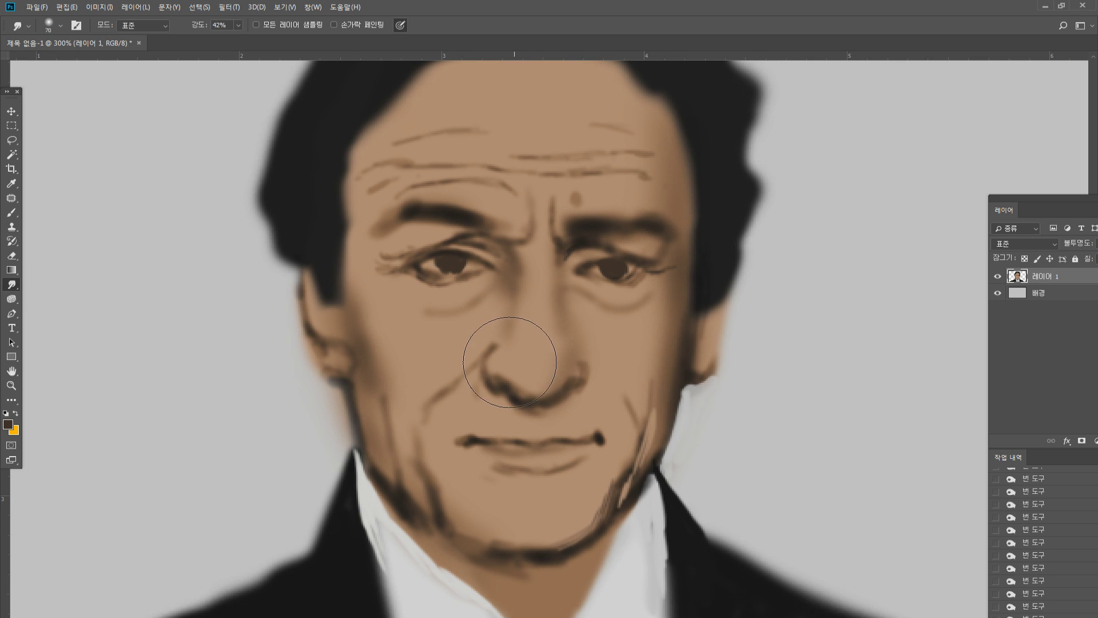
mouse_move(509, 361)
left_mouse_down()
mouse_move(484, 381)
mouse_move(527, 396)
left_mouse_up()
left_click_drag(527, 397, 523, 392)
mouse_move(532, 389)
left_mouse_down()
mouse_move(544, 397)
mouse_move(520, 395)
left_mouse_up()
left_click_drag(514, 405, 555, 396)
left_click_drag(564, 398, 586, 360)
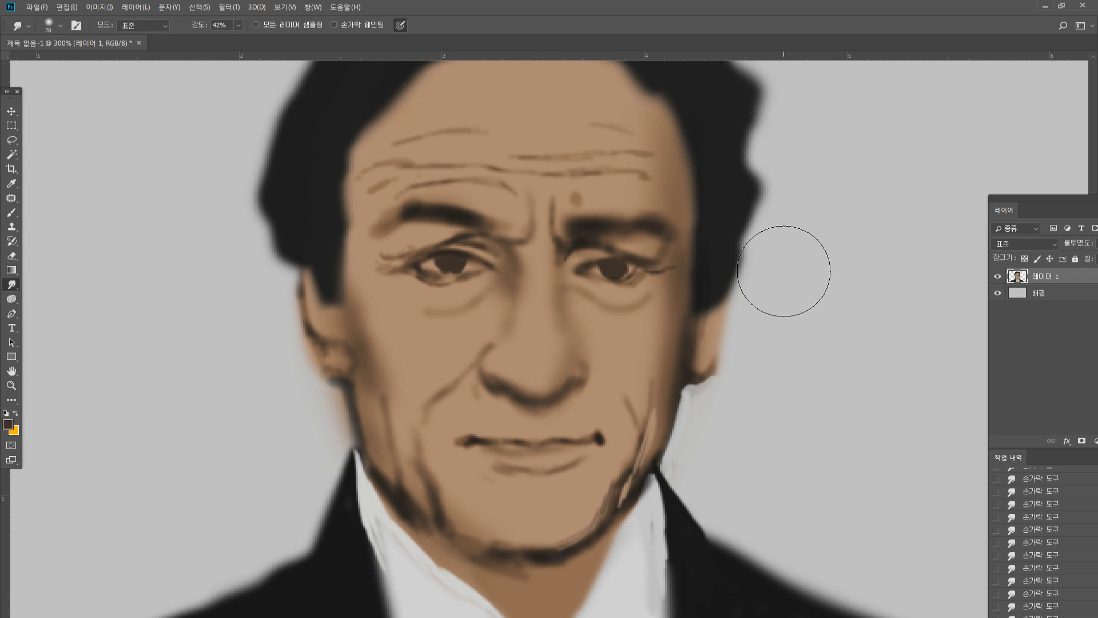
left_click_drag(497, 572, 513, 553)
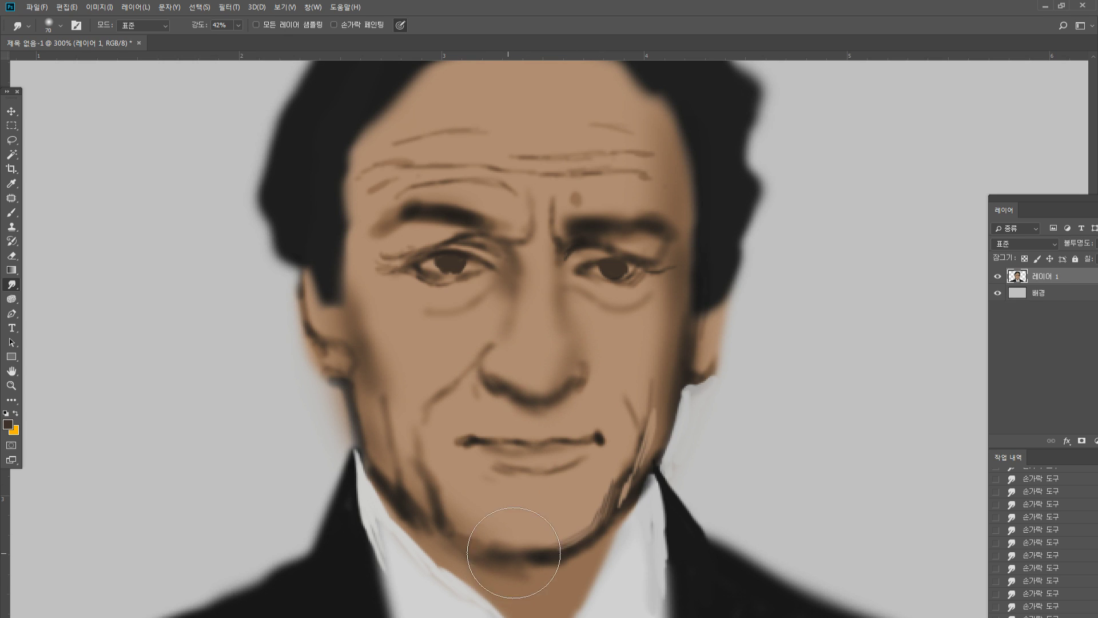
Burn in the short horizontal creases below the lower lip
left_click_drag(11, 285, 48, 308)
left_click(36, 285)
left_click(13, 257)
left_click(13, 285)
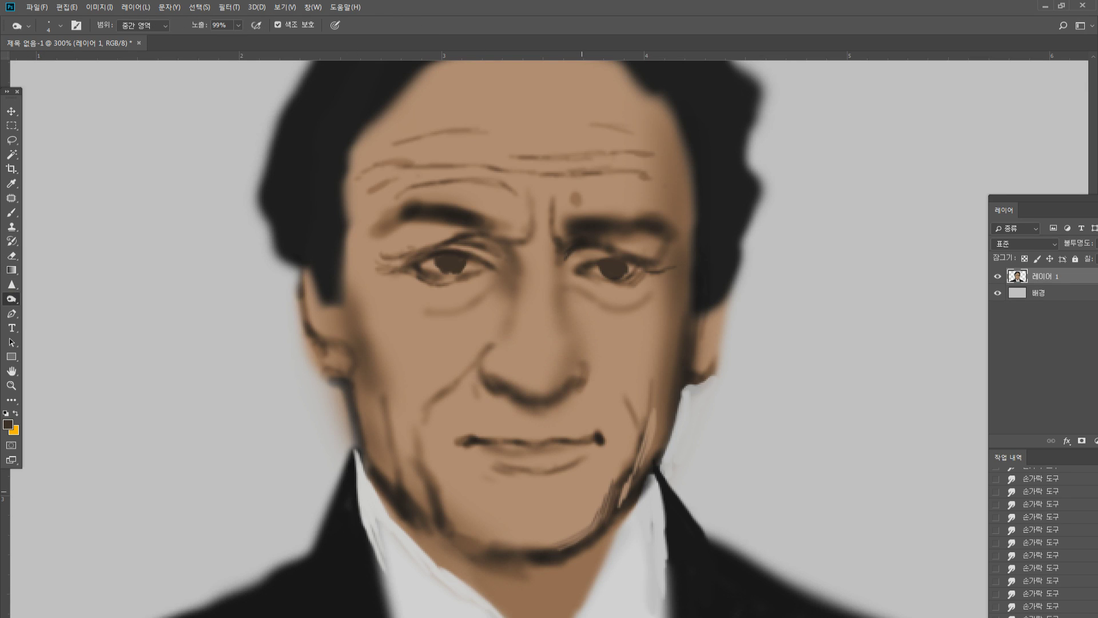
mouse_move(560, 481)
left_mouse_down()
mouse_move(506, 489)
mouse_move(556, 495)
left_mouse_up()
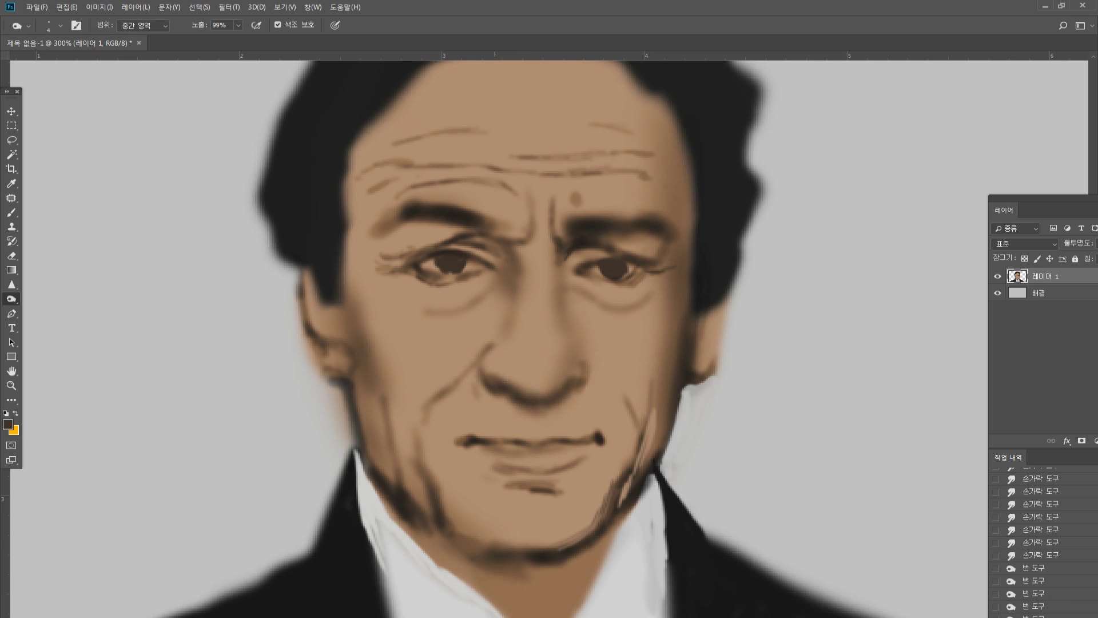
Darken and shape both corners of the mouth with the Burn tool
left_click(475, 440)
left_click(474, 438)
left_click(473, 436)
left_click(473, 435)
left_click(473, 435)
left_click(472, 434)
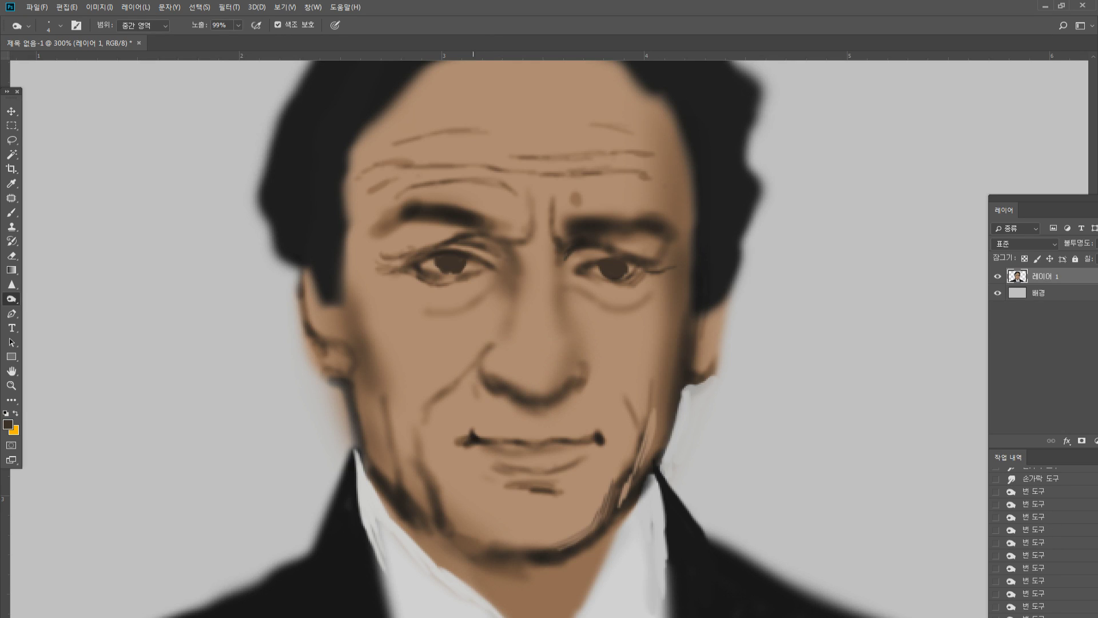
left_click(472, 433)
left_click(465, 437)
left_click(466, 439)
left_click(584, 433)
left_click_drag(592, 438, 583, 440)
left_click_drag(580, 440, 571, 441)
Burn in the philtrum groove between the nose and the upper lip
left_click_drag(569, 441, 527, 422)
left_click_drag(528, 419, 534, 416)
left_click_drag(533, 415, 541, 425)
mouse_move(540, 425)
left_mouse_down()
mouse_move(555, 424)
mouse_move(554, 406)
left_mouse_up()
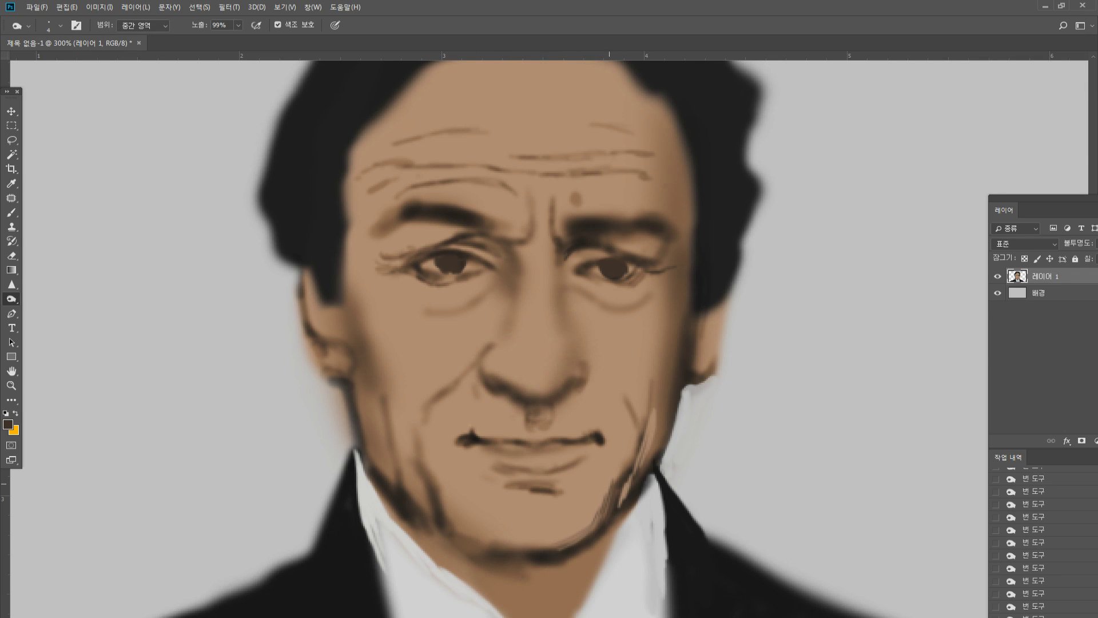
Burn fine curved wrinkles across the chin and darken the pupil area of the right eye
left_click_drag(578, 520, 522, 545)
mouse_move(487, 533)
left_mouse_down()
mouse_move(510, 546)
mouse_move(490, 536)
mouse_move(493, 524)
mouse_move(490, 533)
mouse_move(535, 532)
left_mouse_up()
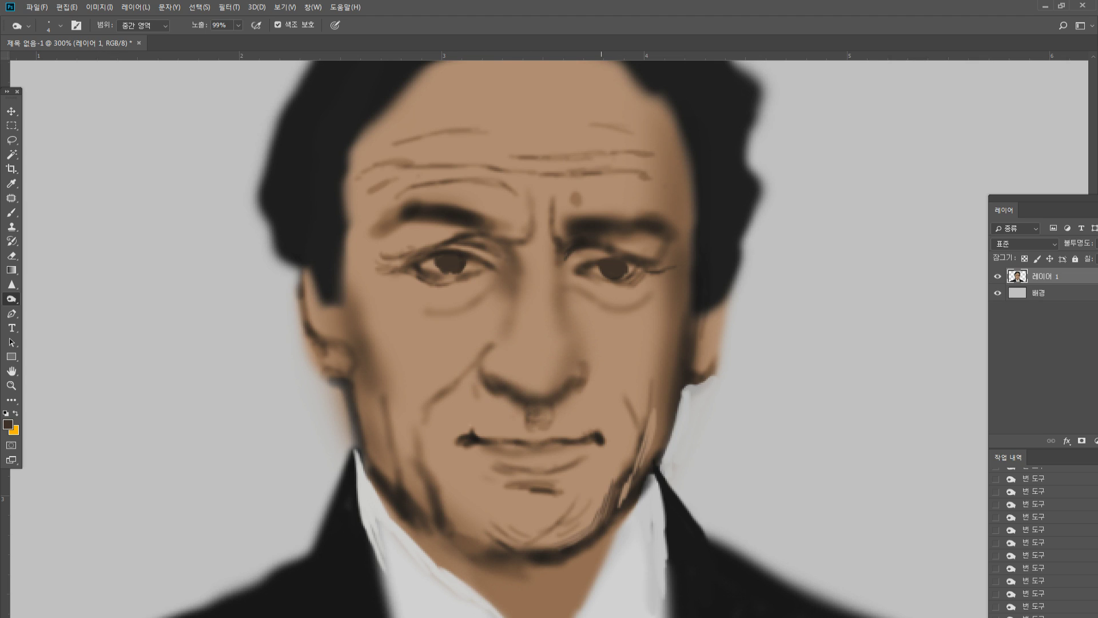
left_click_drag(601, 265, 603, 277)
Paint the white of the left eye in the sampled background grey with a small brush
left_click(11, 212)
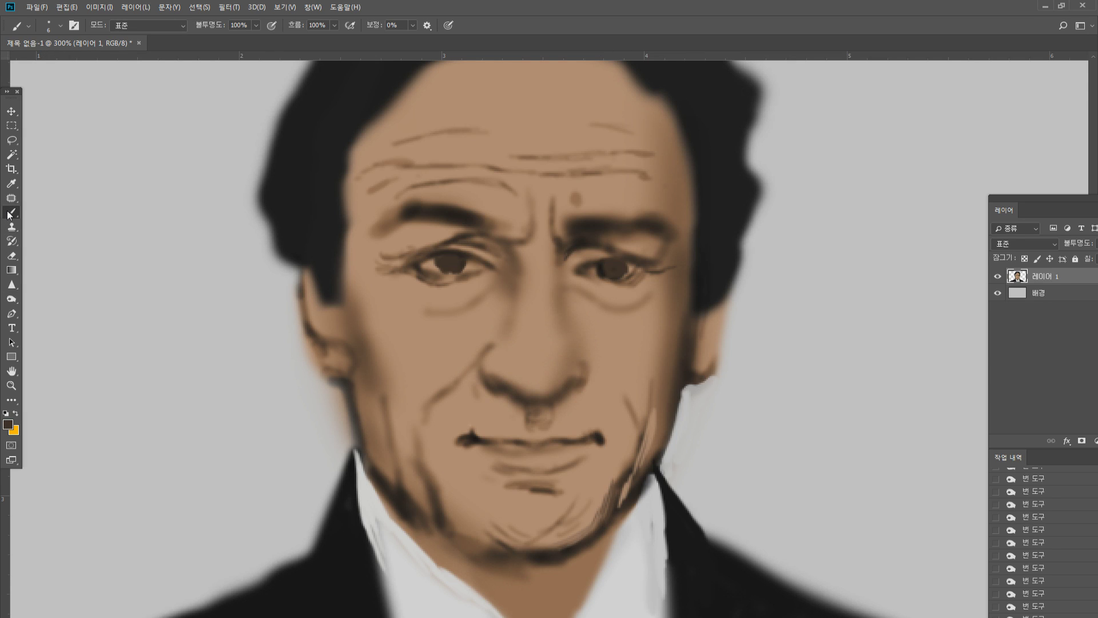
left_click(317, 399, "alt")
left_click(12, 385)
left_click(519, 305)
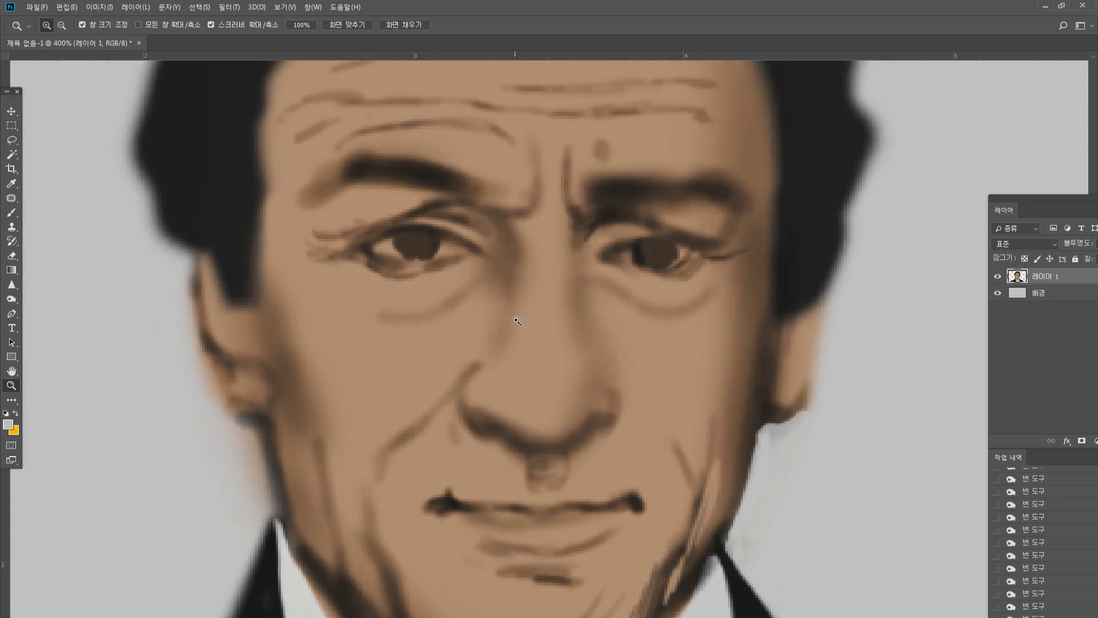
left_click(519, 305)
left_click(11, 212)
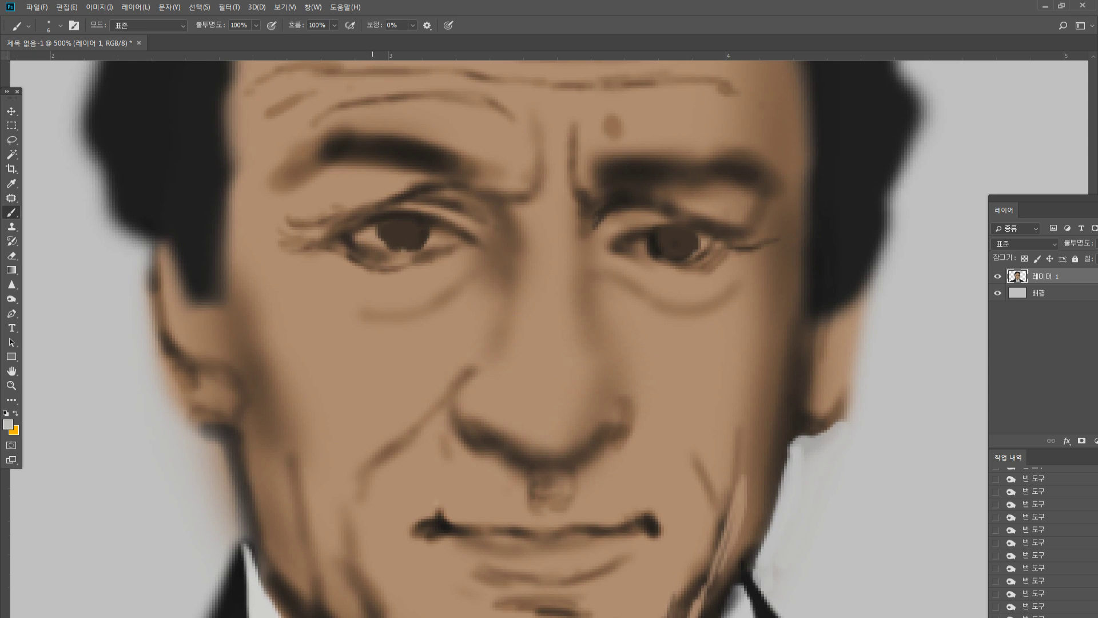
key("bracketleft")
key("bracketleft")
mouse_move(369, 235)
left_mouse_down()
mouse_move(410, 253)
mouse_move(433, 234)
mouse_move(430, 243)
mouse_move(458, 238)
left_mouse_up()
left_click(408, 249)
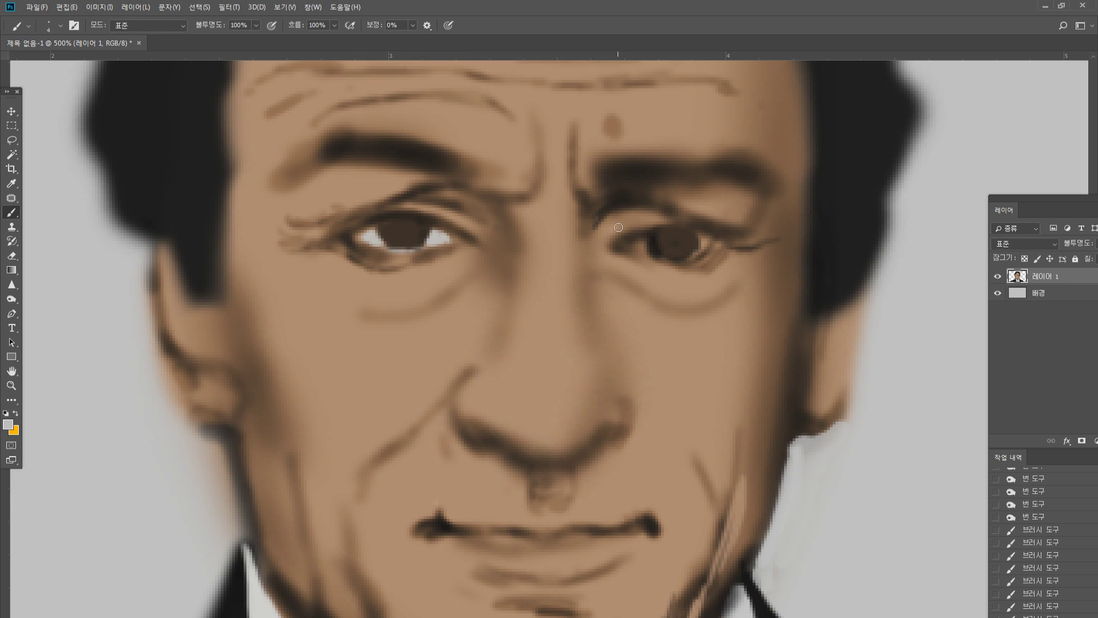
Fill the white of the right eye with light grey on both sides of the iris
mouse_move(628, 242)
left_mouse_down()
mouse_move(641, 240)
mouse_move(638, 250)
left_mouse_up()
left_click_drag(643, 241, 646, 252)
key("[")
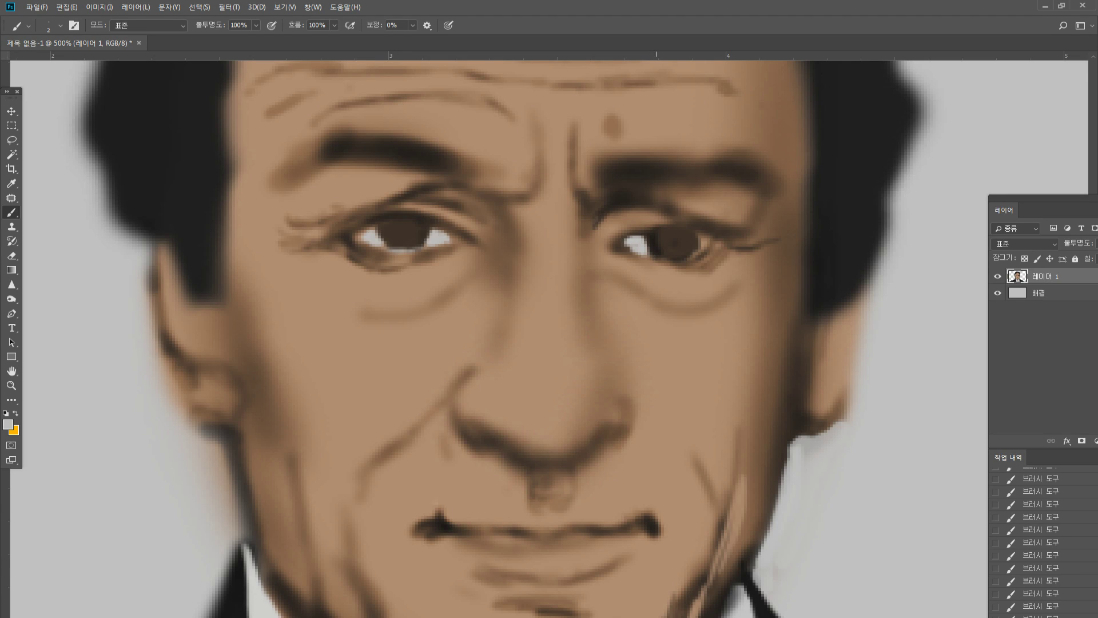
left_click_drag(692, 255, 705, 235)
Add a small light grey highlight dot to the iris of each eye
key("]")
key("]")
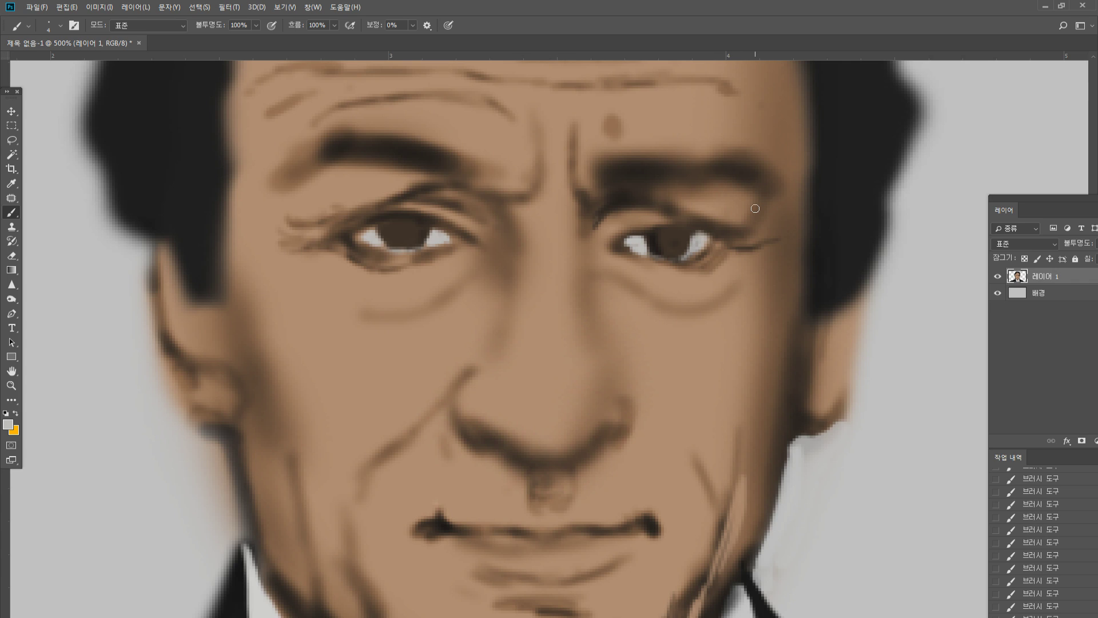
left_click_drag(408, 224, 409, 223)
left_click_drag(671, 234, 671, 233)
Repaint the underside of the nose tip in a sampled brown, and show the whole portrait at 100%
left_click(515, 438, "alt")
left_click(537, 454, "alt")
left_click_drag(536, 457, 571, 457)
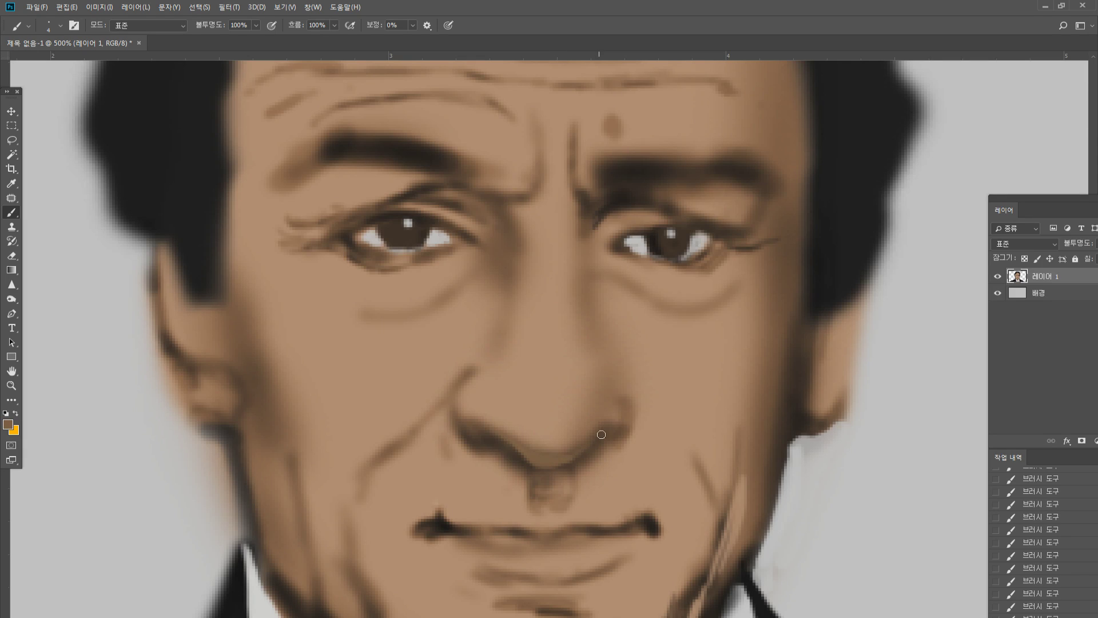
double_click(12, 386)
left_click(11, 399)
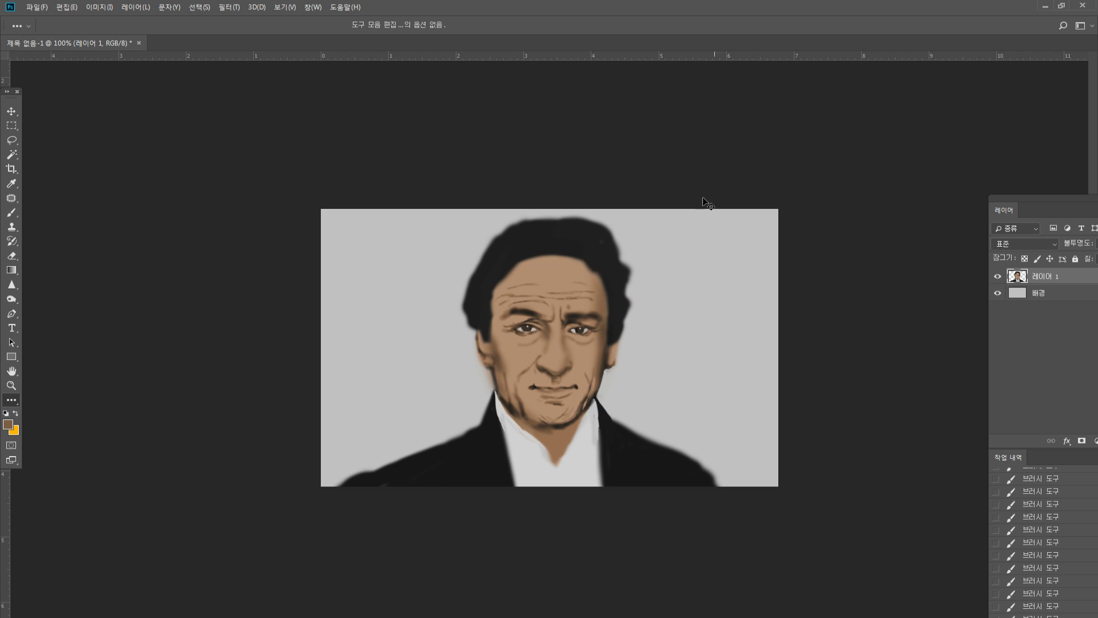
Transform the portrait layer to 104.17% width and 101.40% height, and rotate it by 0.60 degrees
key("ctrl+t")
mouse_move(732, 355)
left_mouse_down()
mouse_move(753, 337)
mouse_move(742, 350)
left_mouse_up()
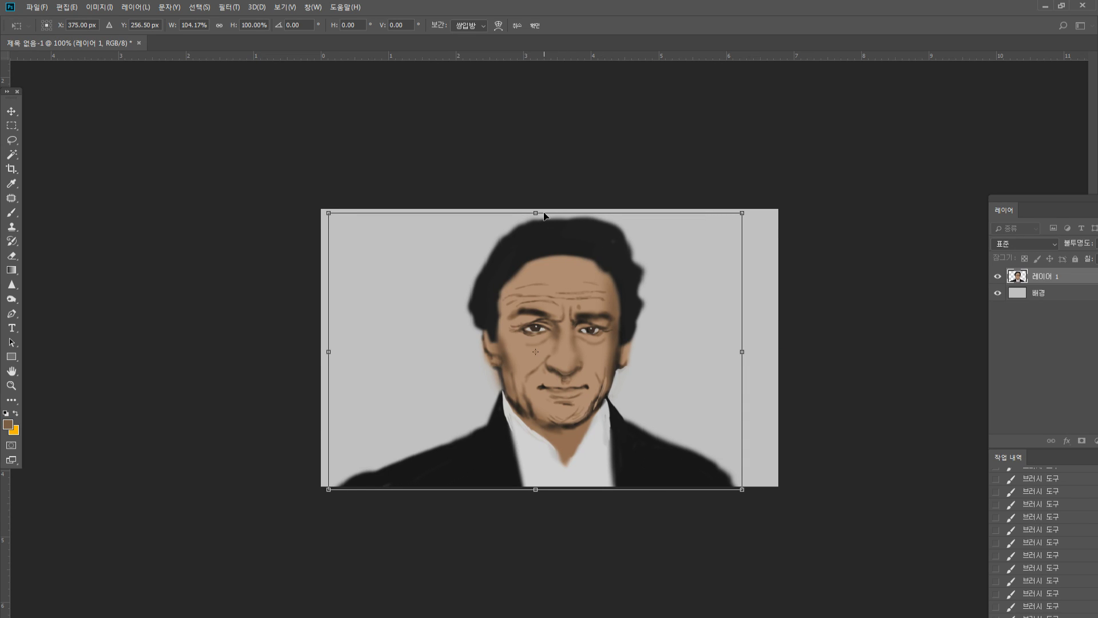
left_click_drag(535, 213, 544, 209)
left_click_drag(844, 276, 838, 282)
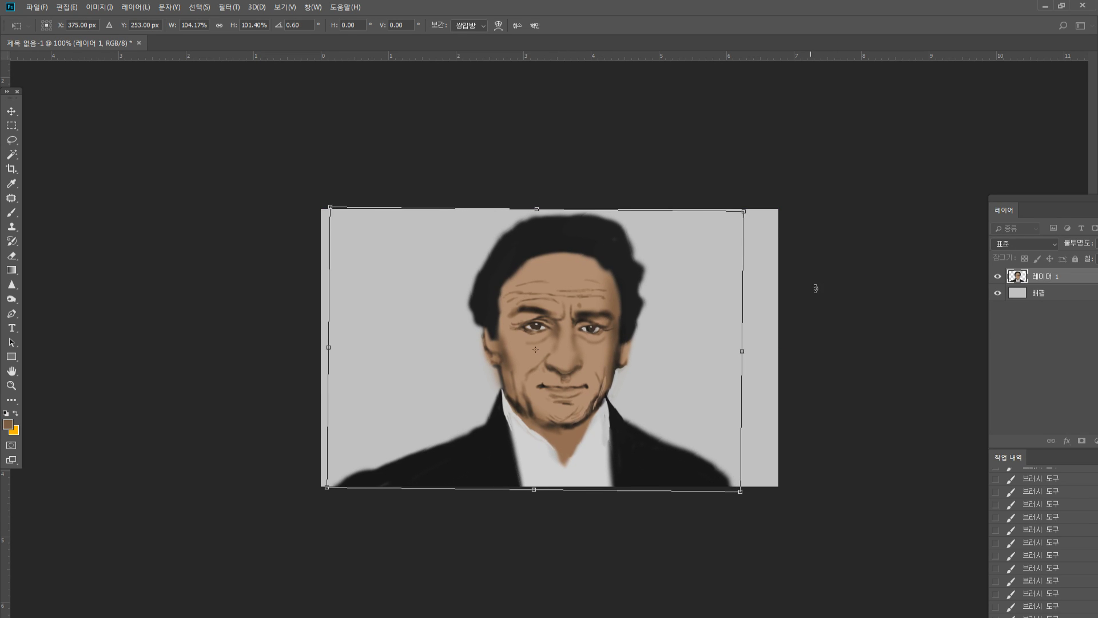
key("Return")
Erase the blurry outer edges of both suit shoulders with an enlarged eraser
key("e")
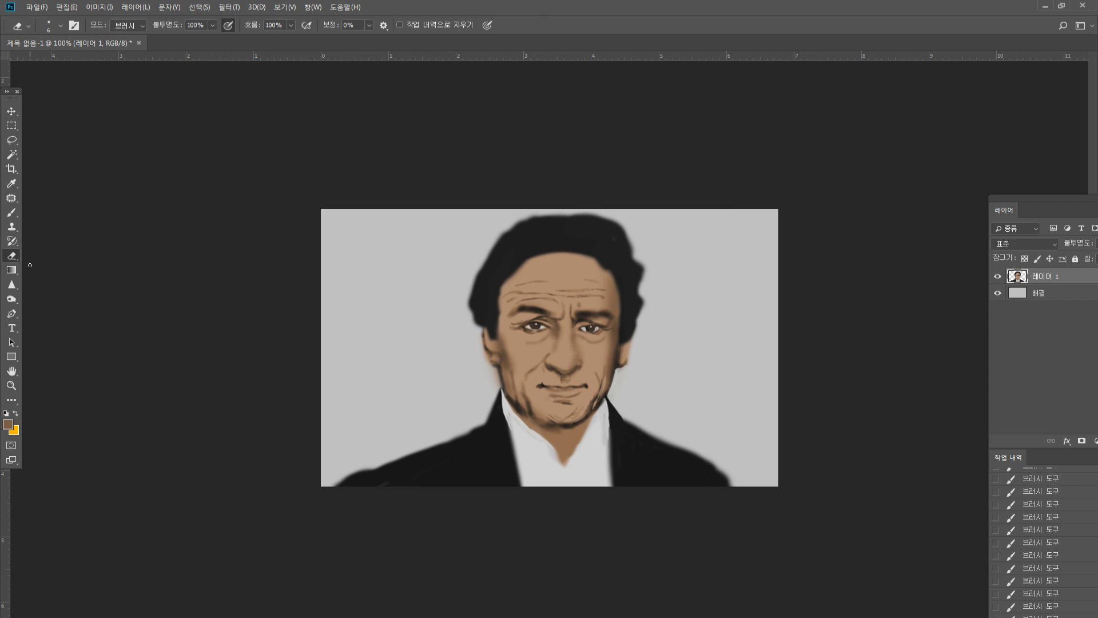
key("bracketright")
key("bracketright")
key("bracketright")
key("bracketright")
key("bracketright")
key("bracketright")
key("bracketright")
key("bracketright")
key("bracketright")
key("bracketright")
key("bracketright")
mouse_move(392, 463)
left_mouse_down()
mouse_move(337, 521)
mouse_move(376, 450)
mouse_move(328, 475)
mouse_move(284, 526)
left_mouse_up()
mouse_move(729, 459)
left_mouse_down()
mouse_move(740, 489)
mouse_move(782, 515)
mouse_move(767, 503)
left_mouse_up()
left_click_drag(746, 467, 757, 487)
key("bracketleft")
key("bracketleft")
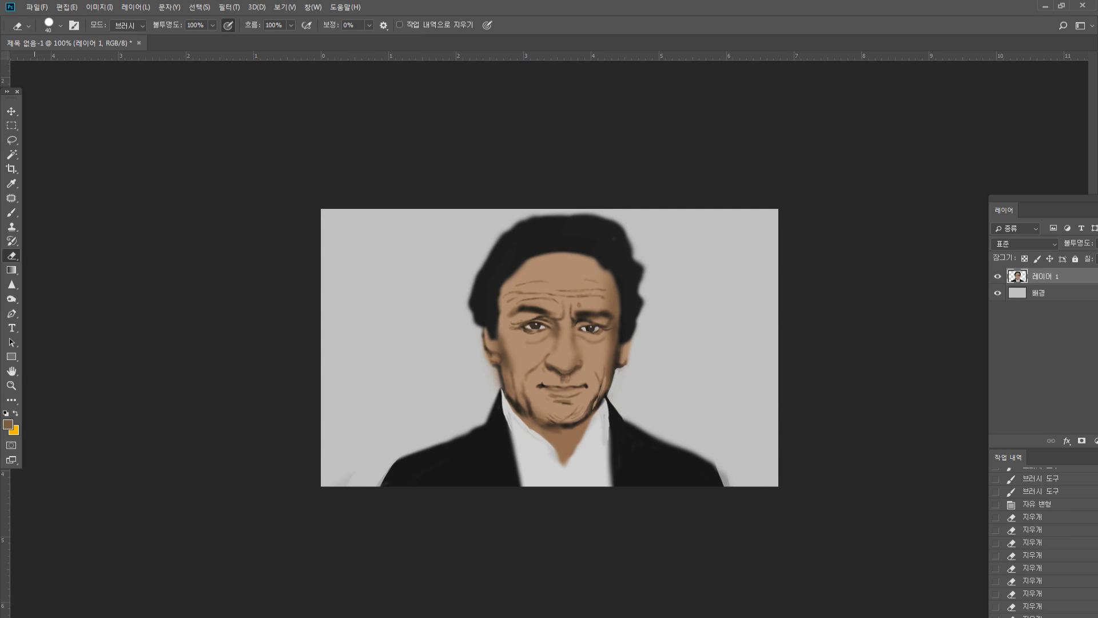
Zoom the face to 300% and refine the edge of the left sideburn with small brush strokes in sampled colours
key("z")
left_click(548, 358)
left_click(703, 166)
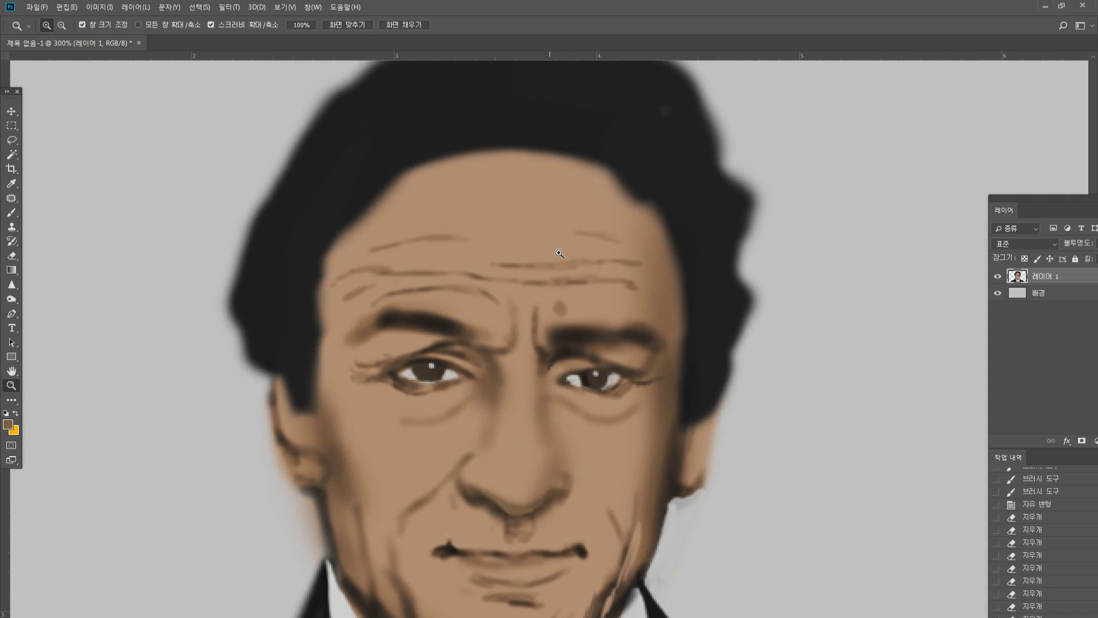
left_click(12, 213)
left_click(338, 326, "alt")
left_click_drag(325, 320, 316, 358)
left_click(243, 417, "alt")
left_click(356, 341, "alt")
left_click(340, 343, "alt")
left_click_drag(318, 342, 313, 353)
Draw fine dark brown creases around the left eye and beneath both eyes in a colour sampled above the left eye
left_click(428, 348, "alt")
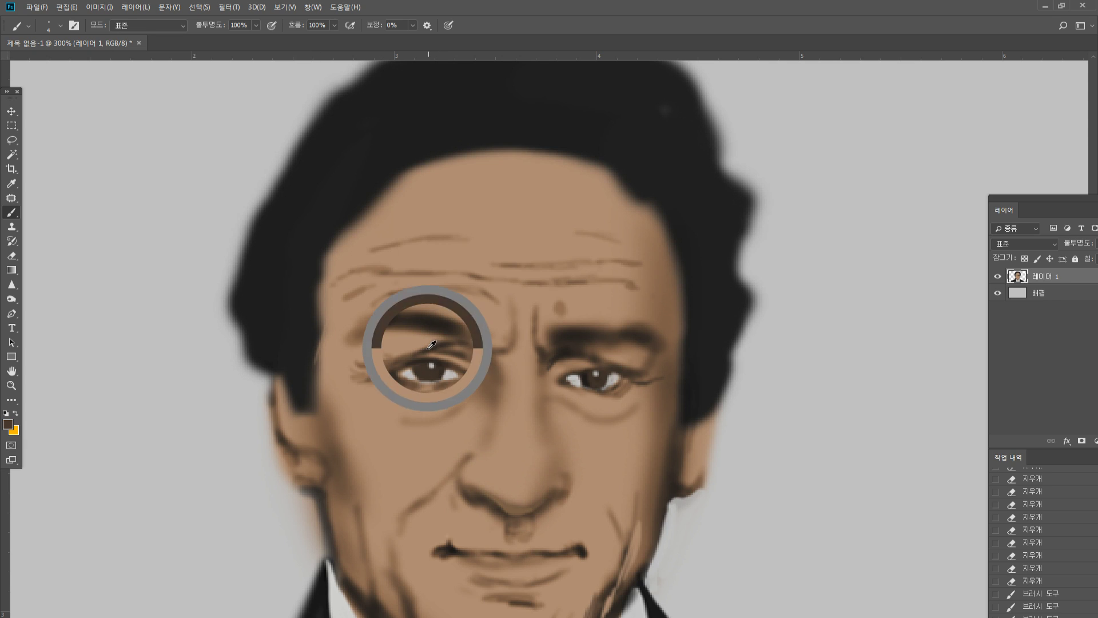
left_click_drag(431, 346, 403, 358)
left_click_drag(399, 361, 378, 371)
left_click_drag(391, 370, 379, 375)
mouse_move(389, 375)
left_mouse_down()
mouse_move(377, 378)
mouse_move(435, 411)
mouse_move(421, 419)
mouse_move(453, 396)
left_mouse_up()
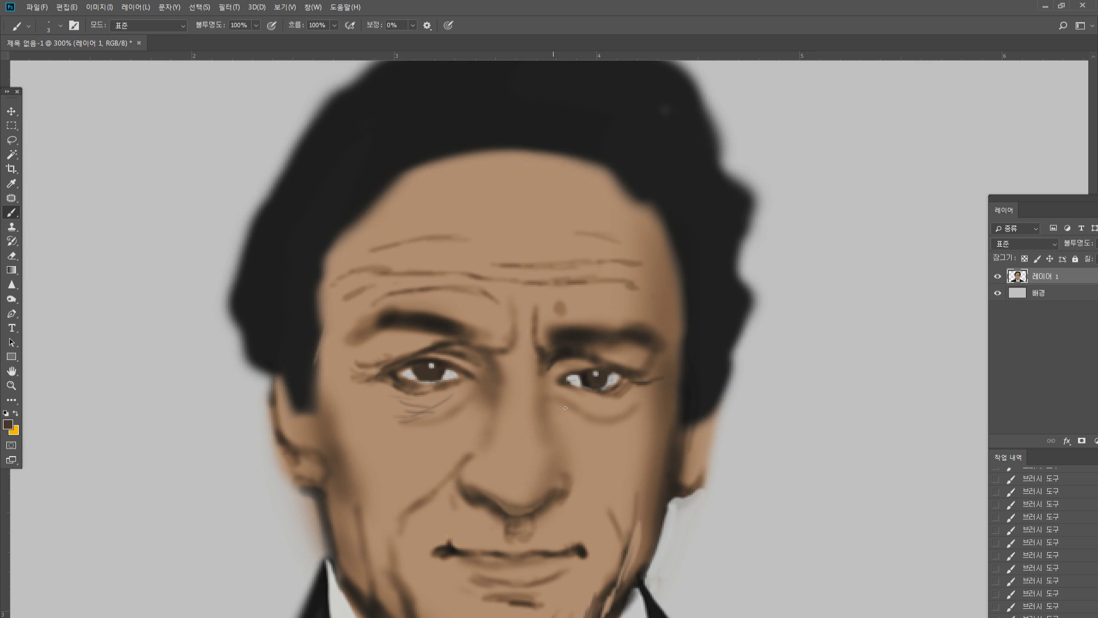
left_click_drag(572, 404, 599, 408)
mouse_move(579, 412)
left_mouse_down()
mouse_move(622, 408)
mouse_move(636, 382)
mouse_move(662, 386)
mouse_move(644, 361)
left_mouse_up()
Draw thin dark brown creases beside both nostrils and a frown line between the eyebrows
mouse_move(456, 477)
left_mouse_down()
mouse_move(466, 458)
mouse_move(473, 467)
left_mouse_up()
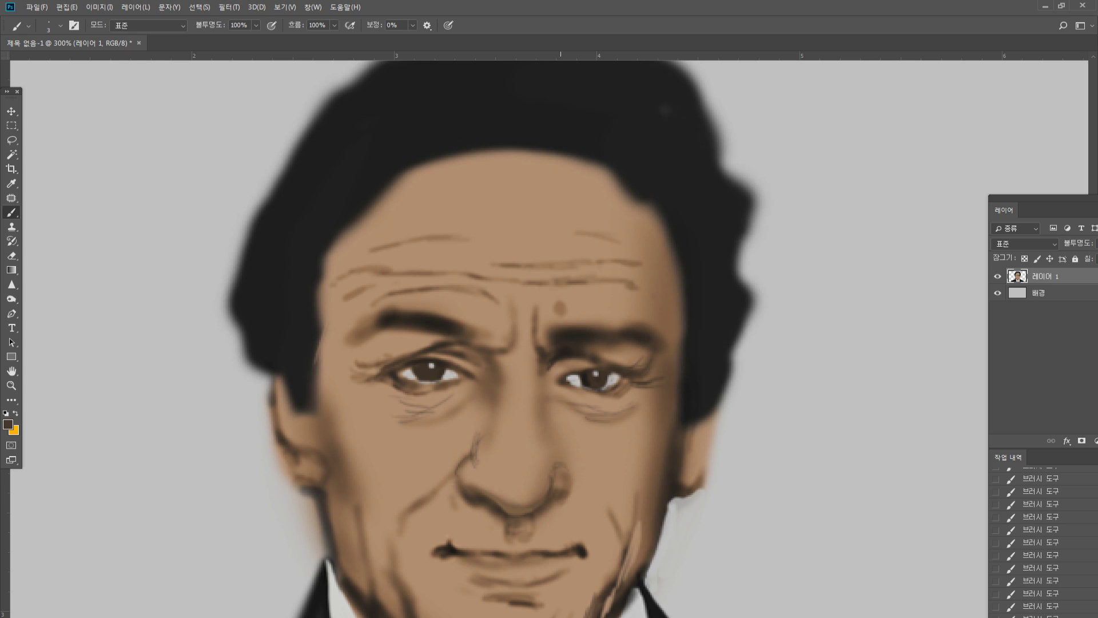
left_click_drag(560, 442, 540, 474)
mouse_move(515, 331)
left_mouse_down()
mouse_move(516, 301)
mouse_move(510, 324)
left_mouse_up()
Add fine hair strokes along the left eyebrow in its sampled dark brown
left_click(219, 437, "alt")
left_click(407, 330, "alt")
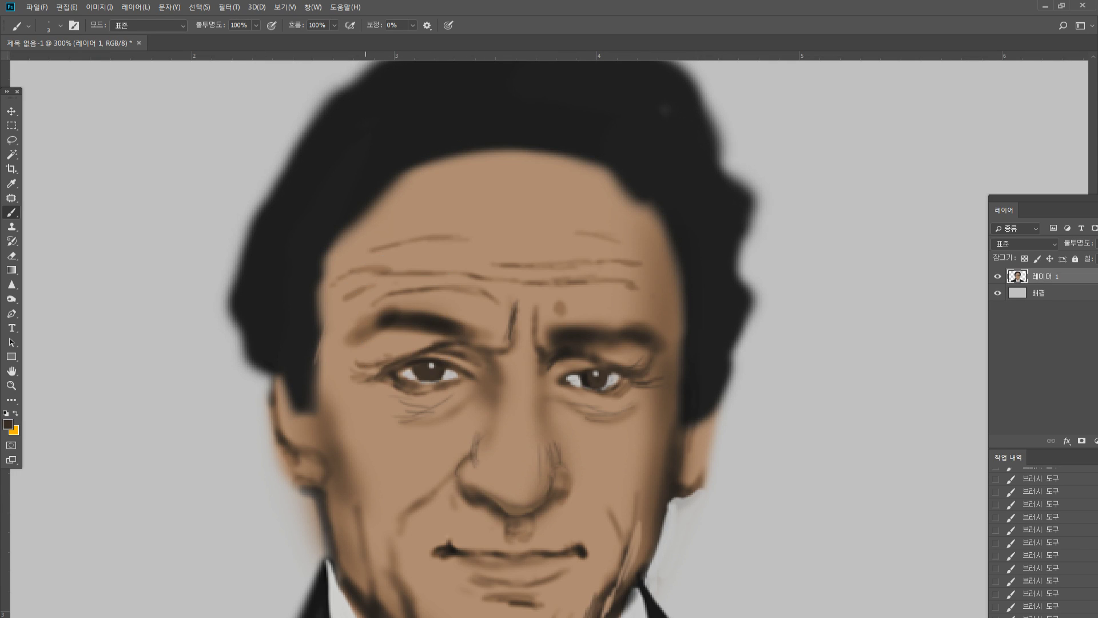
left_click_drag(371, 329, 358, 339)
mouse_move(382, 309)
left_mouse_down()
mouse_move(430, 312)
mouse_move(485, 326)
left_mouse_up()
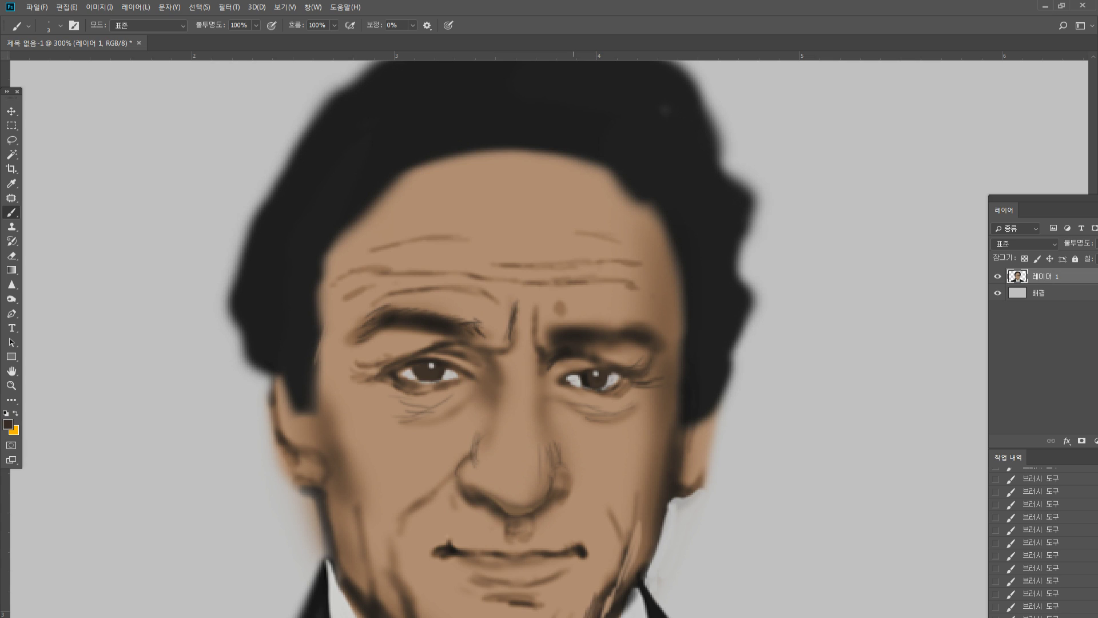
Add fine hair strokes along the upper edge of the right eyebrow in sampled dark browns
left_click(554, 332, "alt")
left_click(550, 321, "alt")
left_click(574, 328, "alt")
left_click(592, 317, "alt")
left_click(596, 333, "alt")
mouse_move(614, 333)
left_mouse_down()
mouse_move(608, 325)
mouse_move(644, 321)
left_mouse_up()
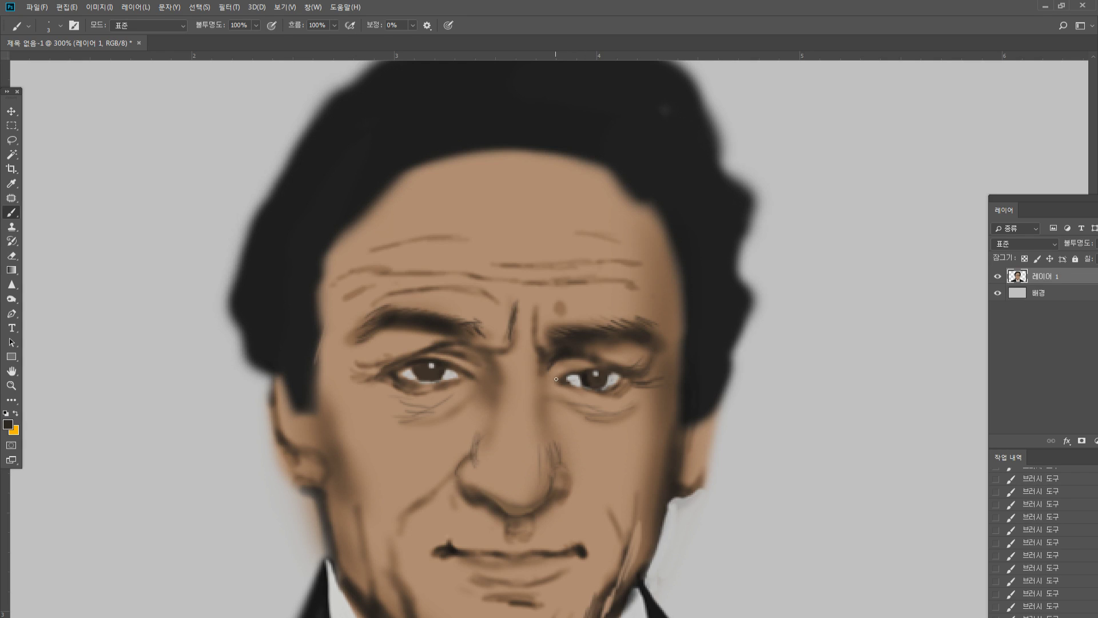
Sharpen the right eye's lid outlines with thin strokes in sampled dark and skin tones
left_click_drag(556, 379, 592, 367)
left_click(625, 356, "alt")
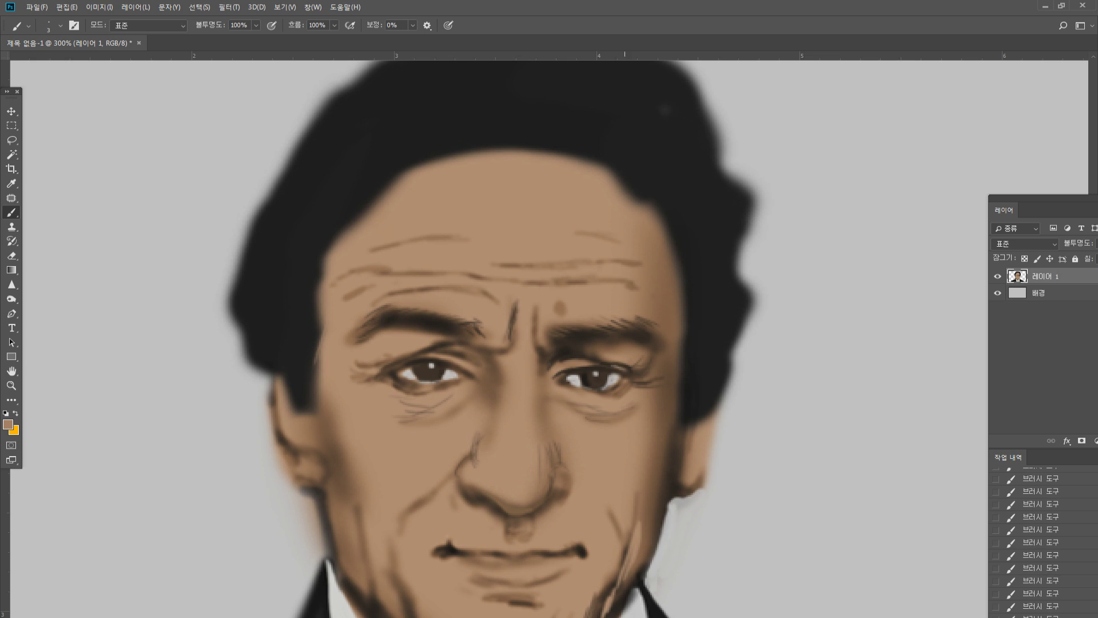
left_click(620, 365, "alt")
left_click(590, 399, "alt")
left_click_drag(592, 392, 607, 386)
left_click(628, 372, "alt")
Sharpen the left eye's lid outlines and outer corner with thin strokes in sampled dark tones
left_click(406, 372, "alt")
left_click(461, 395, "alt")
mouse_move(435, 385)
left_mouse_down()
mouse_move(451, 382)
mouse_move(395, 382)
mouse_move(405, 382)
left_mouse_up()
left_click(391, 393, "alt")
left_click(408, 385, "alt")
left_click_drag(404, 369, 410, 366)
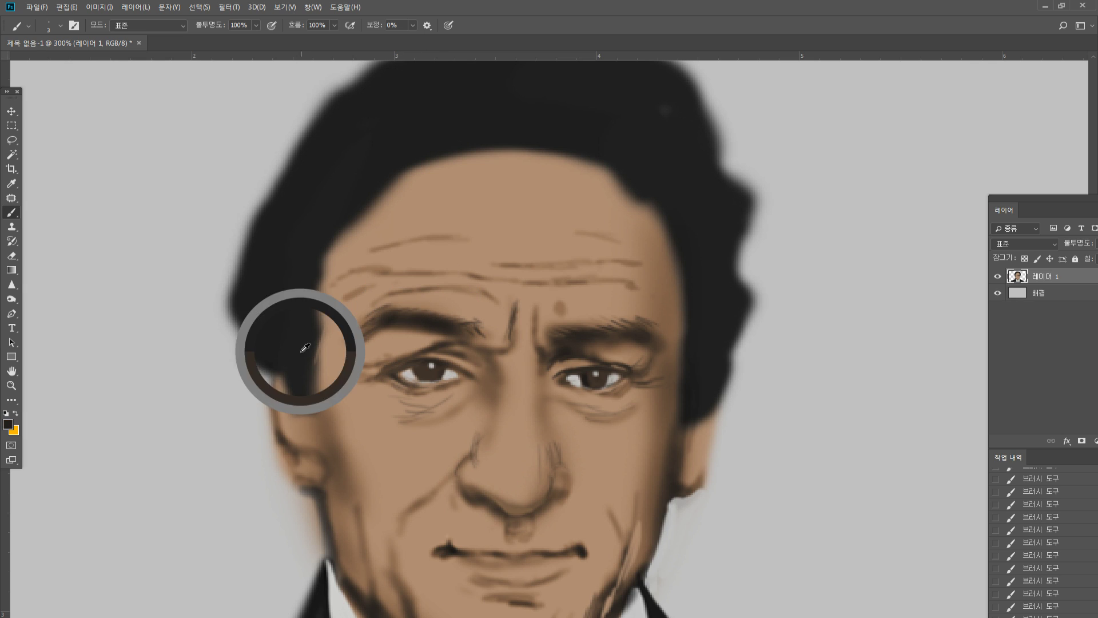
left_click_drag(400, 369, 388, 373)
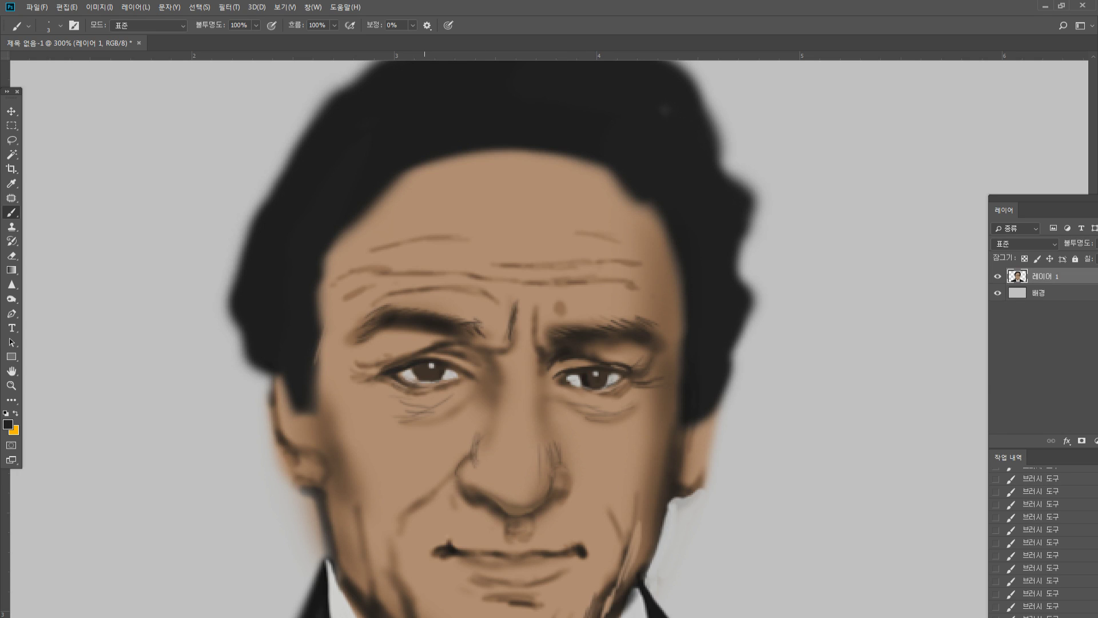
Extend the left smile line down the cheek in a sampled brown
left_click(457, 469, "alt")
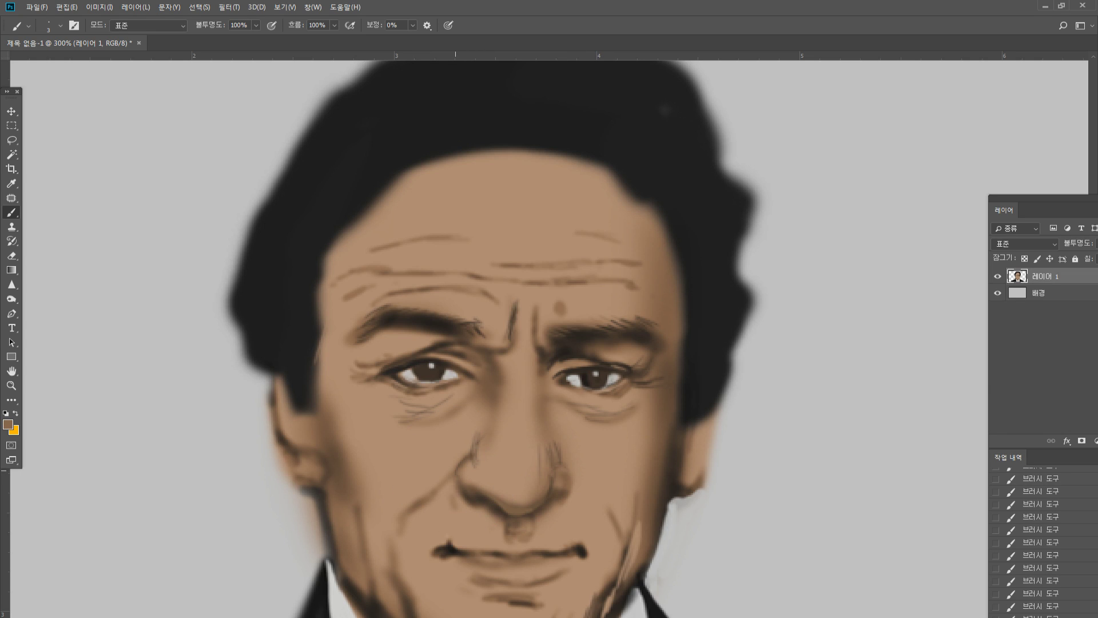
left_click(415, 504, "alt")
left_click_drag(408, 510, 400, 519)
Draw long thin wrinkle lines down the left cheek and jaw using a sampled skin tone and dark brown
left_click(367, 454, "alt")
left_click_drag(335, 442, 361, 513)
left_click_drag(352, 470, 371, 579)
left_click_drag(356, 505, 368, 573)
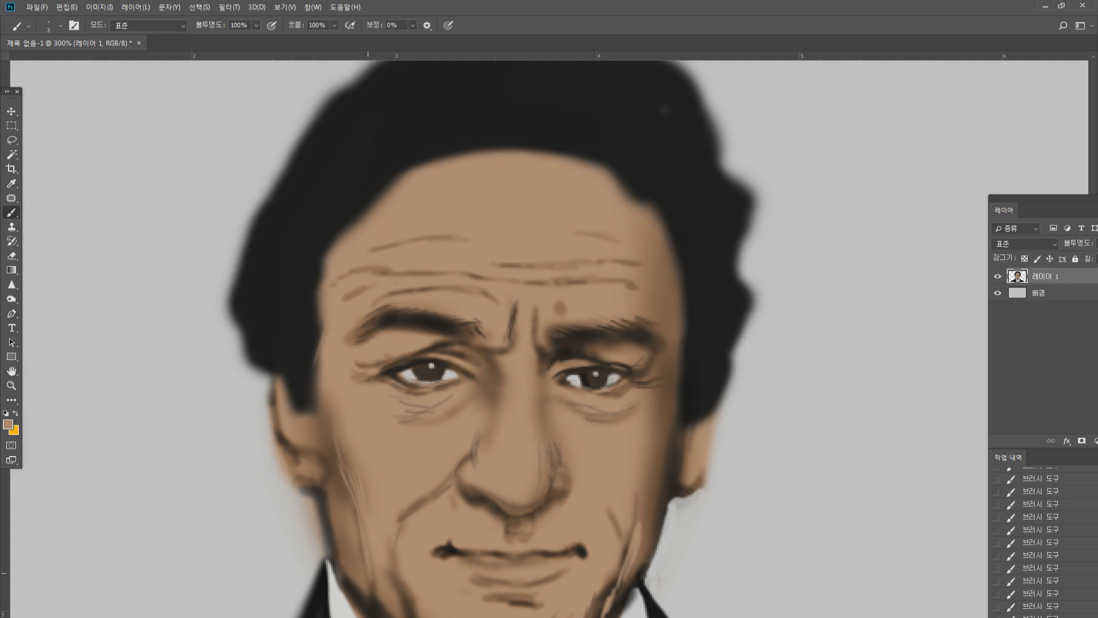
left_click_drag(375, 596, 376, 601)
left_click_drag(378, 585, 396, 616)
mouse_move(330, 497)
left_mouse_down()
mouse_move(337, 561)
mouse_move(369, 592)
left_mouse_up()
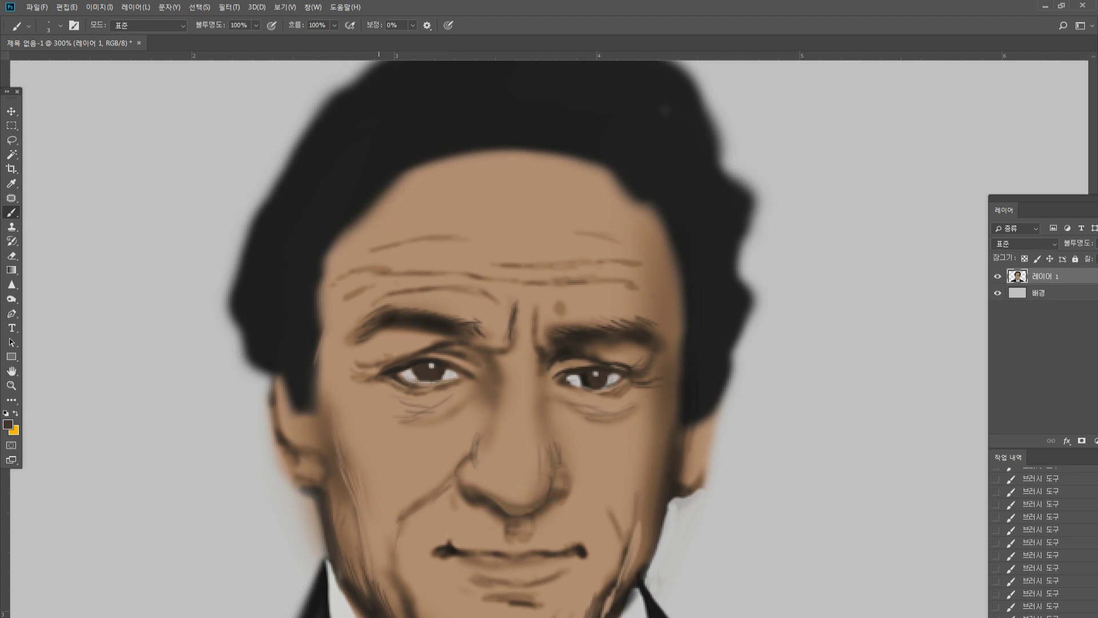
Paint a small brown mole on the left cheek in sampled browns, undoing the last stroke
left_click(337, 463, "alt")
mouse_move(350, 449)
left_mouse_down()
mouse_move(360, 460)
mouse_move(357, 440)
left_mouse_up()
left_click(359, 453, "alt")
left_click(354, 435, "alt")
left_click(357, 465, "alt")
left_click(354, 477, "alt")
left_click(362, 432, "alt")
key("ctrl+z")
left_click(306, 420, "alt")
Erase the soft outer edge of the hair on the left side of the head
left_click(11, 256)
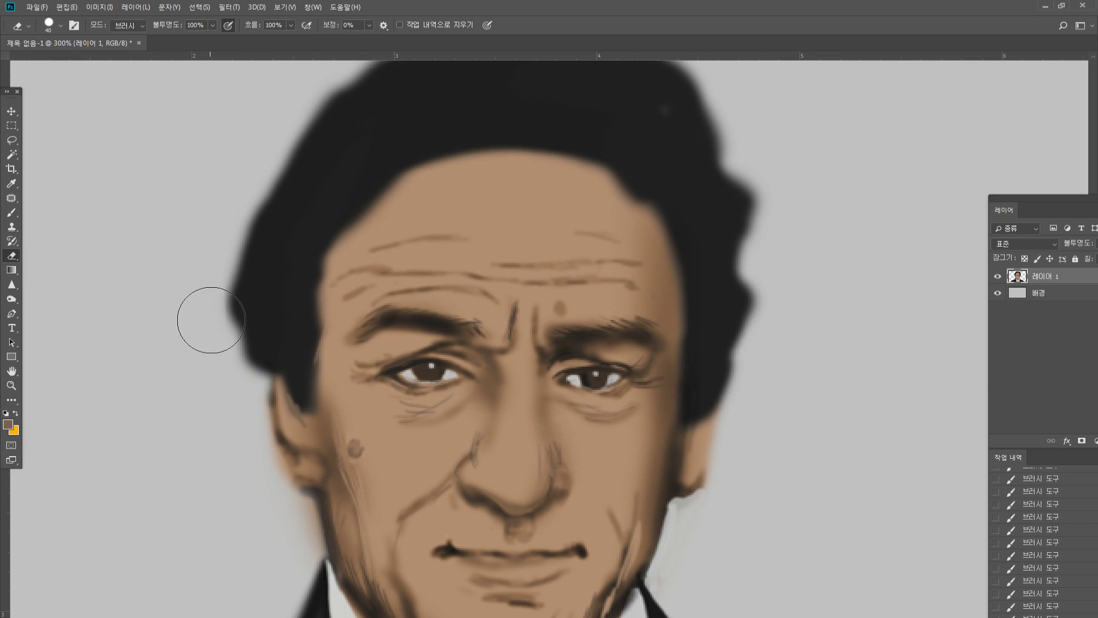
mouse_move(210, 321)
left_mouse_down()
mouse_move(197, 275)
mouse_move(203, 311)
left_mouse_up()
left_click_drag(202, 275, 220, 358)
left_click_drag(211, 294, 214, 361)
left_click_drag(203, 263, 208, 326)
left_click_drag(200, 274, 205, 332)
Paint thin light grey hair strands over the left temple and sideburn in the sampled background grey
left_click(11, 213)
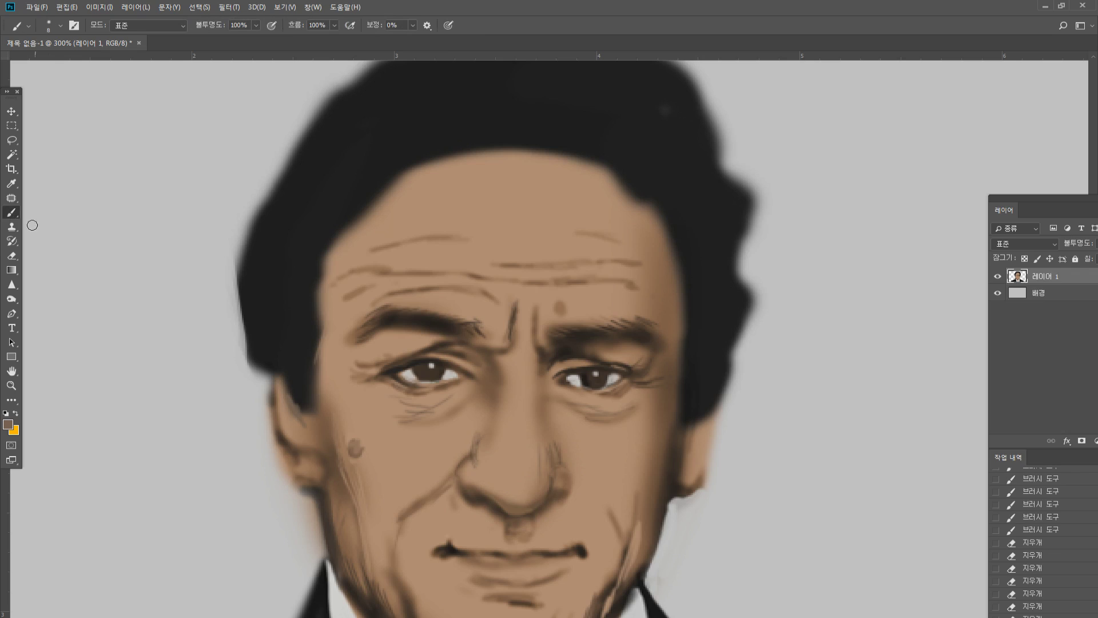
left_click(201, 395, "alt")
mouse_move(318, 245)
left_mouse_down()
mouse_move(274, 296)
mouse_move(296, 286)
left_mouse_up()
left_click_drag(325, 246, 299, 286)
left_click_drag(331, 250, 287, 301)
left_click_drag(326, 270, 282, 306)
left_click_drag(326, 272, 284, 314)
left_click_drag(317, 287, 291, 309)
left_click_drag(318, 262, 280, 304)
mouse_move(318, 276)
left_mouse_down()
mouse_move(287, 310)
mouse_move(282, 375)
left_mouse_up()
left_click_drag(301, 305, 287, 376)
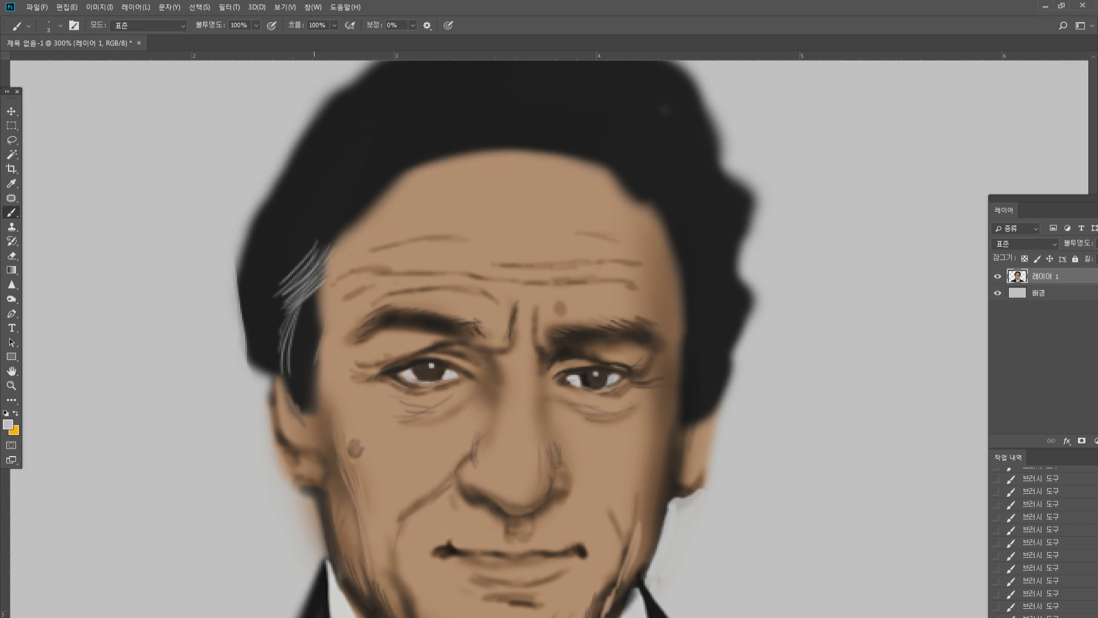
left_click_drag(305, 312, 294, 388)
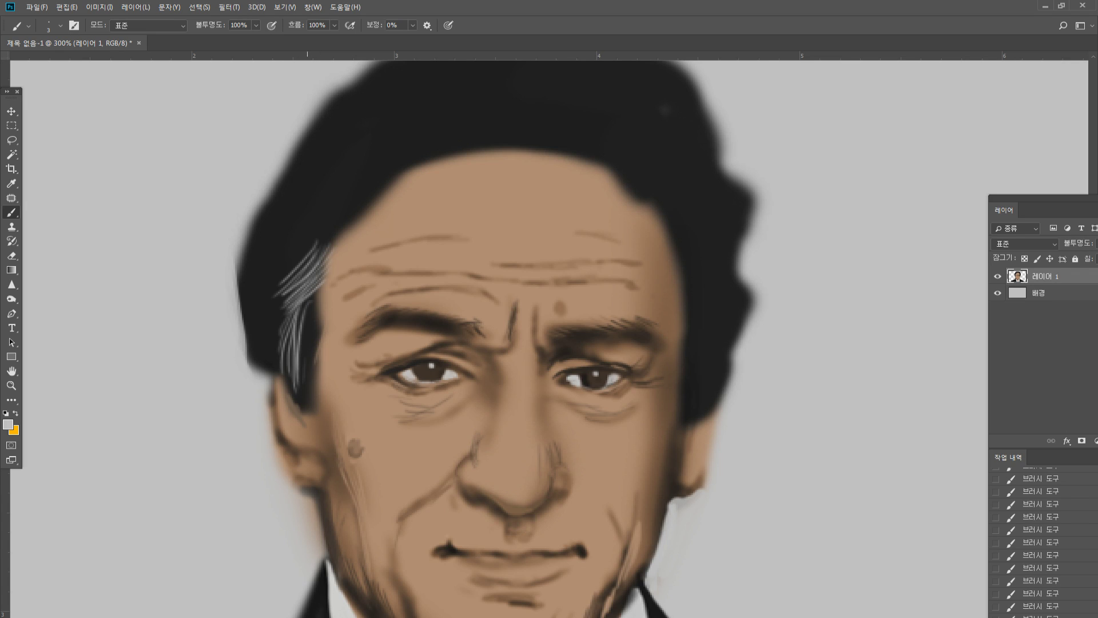
mouse_move(316, 334)
left_mouse_down()
mouse_move(300, 382)
mouse_move(316, 420)
left_mouse_up()
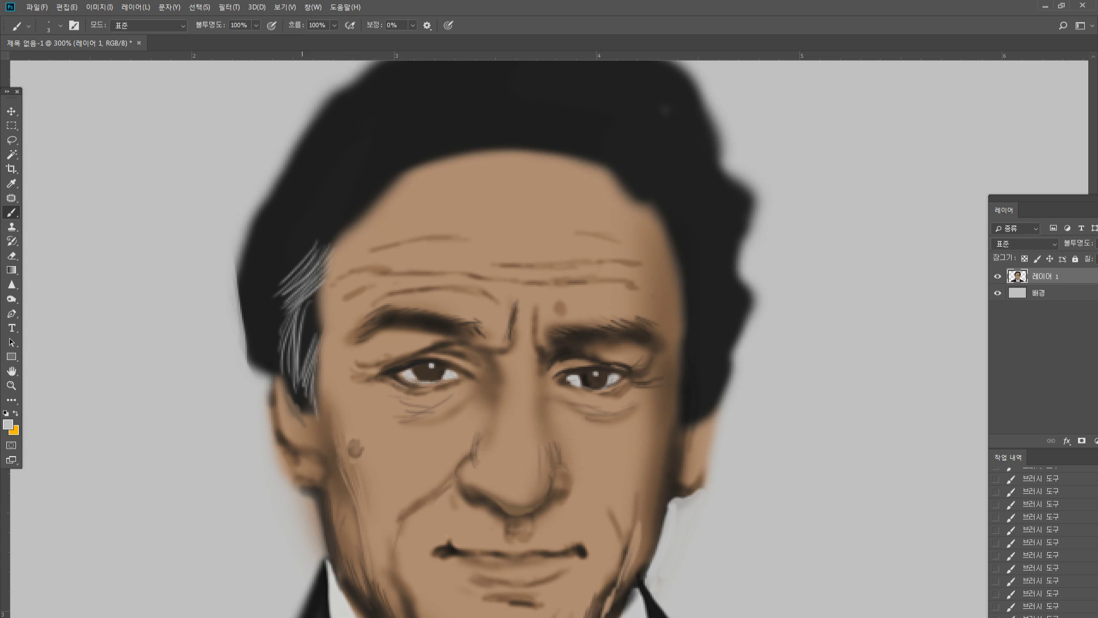
Extend the grey strands outward and upward on the left temple, adding a sampled mid-grey
left_click_drag(285, 303, 273, 370)
left_click_drag(278, 282, 272, 360)
left_click(283, 343, "alt")
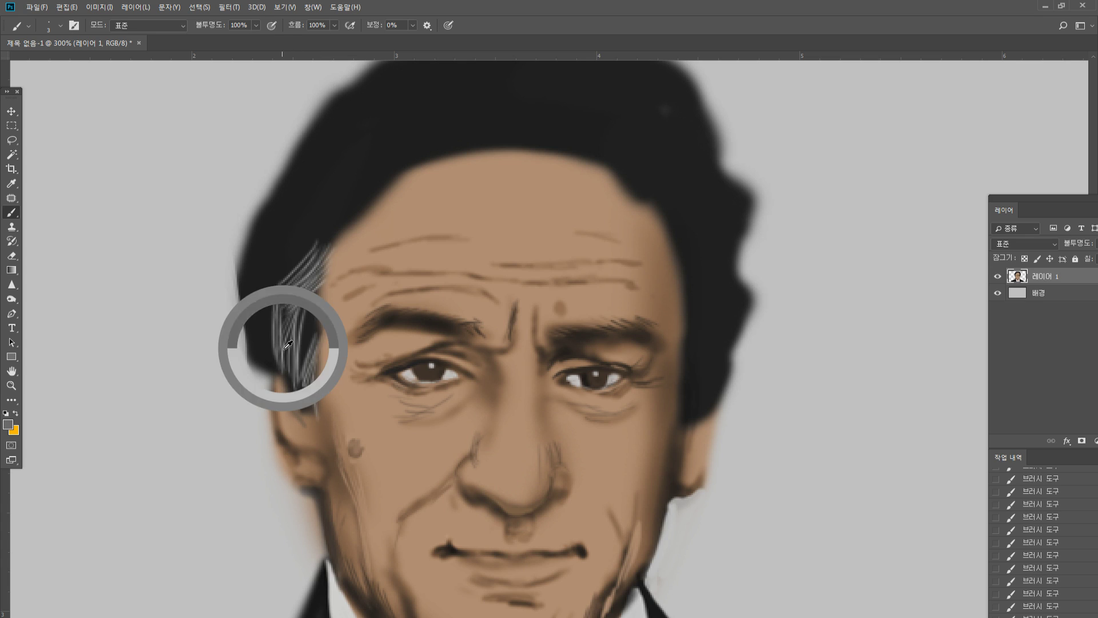
left_click_drag(279, 292, 271, 347)
mouse_move(276, 271)
left_mouse_down()
mouse_move(266, 340)
mouse_move(269, 295)
left_mouse_up()
left_click_drag(288, 237, 274, 278)
mouse_move(300, 213)
left_mouse_down()
mouse_move(264, 299)
mouse_move(284, 275)
left_mouse_up()
left_click_drag(326, 229, 286, 289)
Add more light grey strands above the left temple, running over the hairline onto the forehead
left_click(250, 218, "alt")
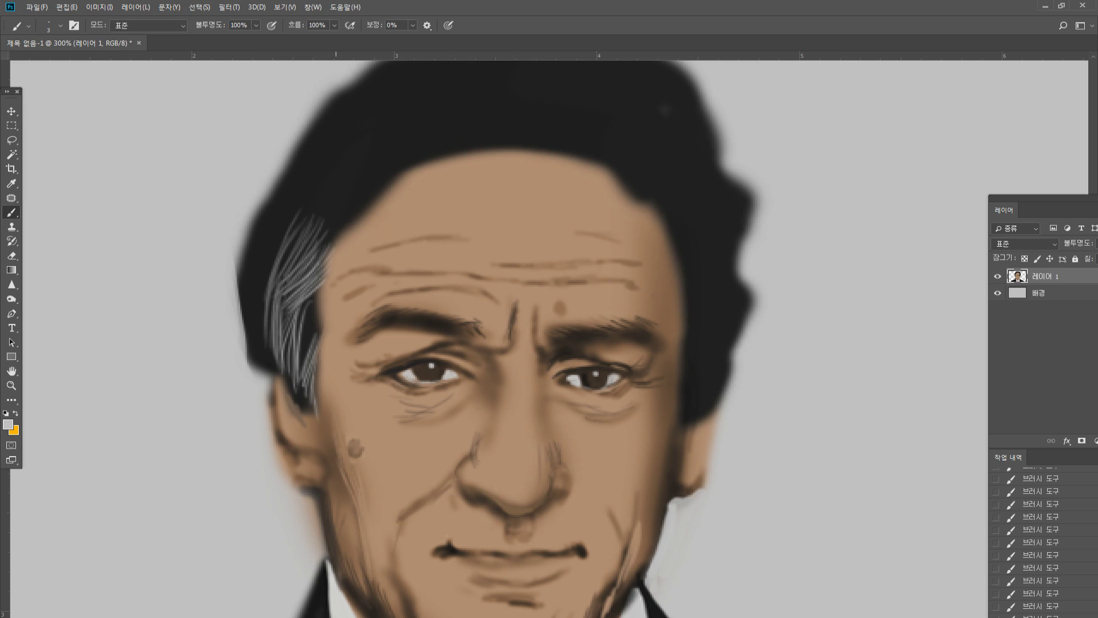
left_click_drag(332, 194, 297, 258)
left_click_drag(326, 200, 281, 266)
left_click_drag(314, 211, 278, 260)
left_click_drag(317, 199, 291, 241)
left_click_drag(322, 189, 287, 256)
left_click_drag(322, 223, 310, 241)
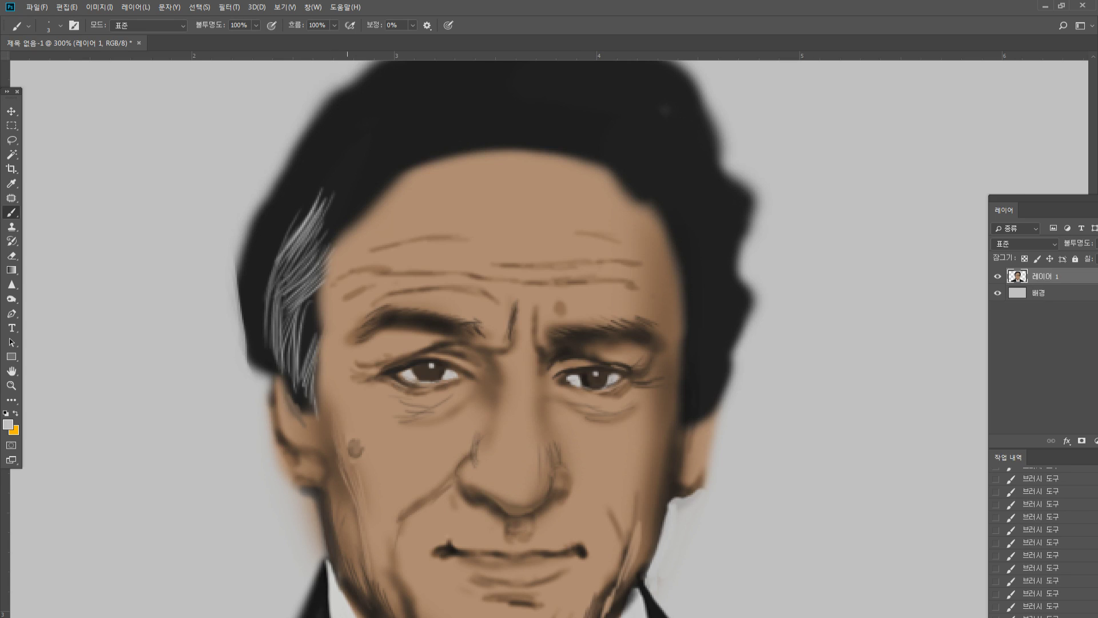
left_click_drag(358, 213, 302, 260)
mouse_move(347, 233)
left_mouse_down()
mouse_move(303, 269)
mouse_move(307, 287)
mouse_move(276, 326)
mouse_move(289, 338)
left_mouse_up()
Layer sampled dark and light grey strands into the grey hair at the left temple
left_click(217, 389, "alt")
left_click(319, 278, "alt")
left_click_drag(291, 294, 285, 328)
left_click_drag(302, 267, 285, 320)
left_click_drag(302, 266, 278, 328)
left_click(310, 311, "alt")
left_click_drag(305, 285, 291, 329)
left_click_drag(298, 299, 289, 336)
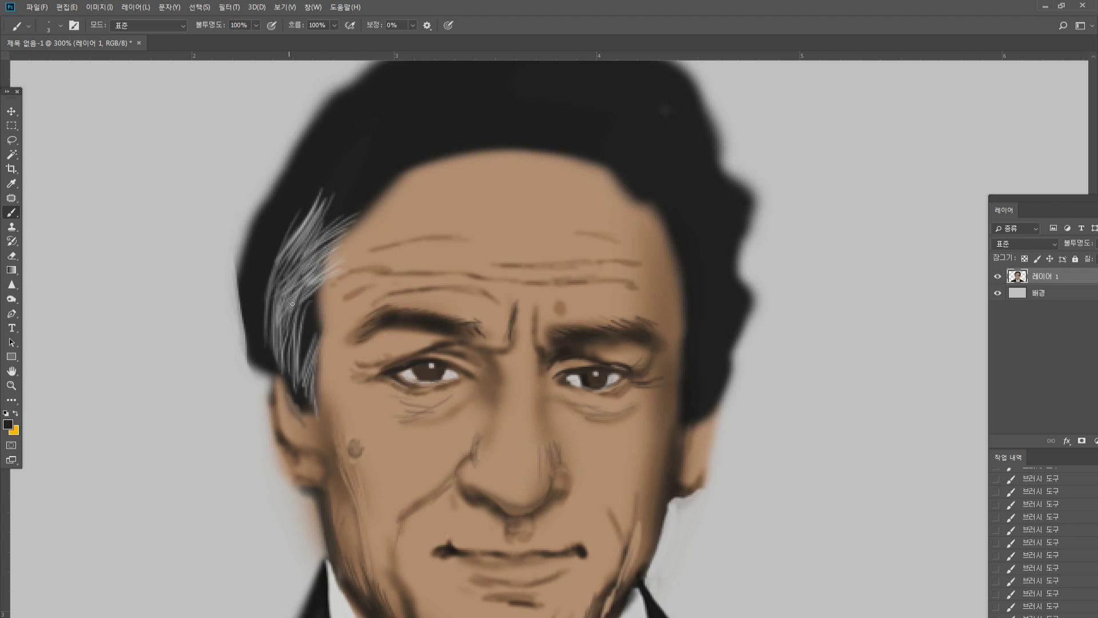
left_click_drag(303, 276, 283, 329)
mouse_move(300, 271)
left_mouse_down()
mouse_move(282, 338)
mouse_move(275, 305)
mouse_move(290, 309)
left_mouse_up()
left_click(234, 314, "alt")
left_click_drag(311, 277, 283, 318)
mouse_move(304, 252)
left_mouse_down()
mouse_move(280, 306)
mouse_move(283, 273)
left_mouse_up()
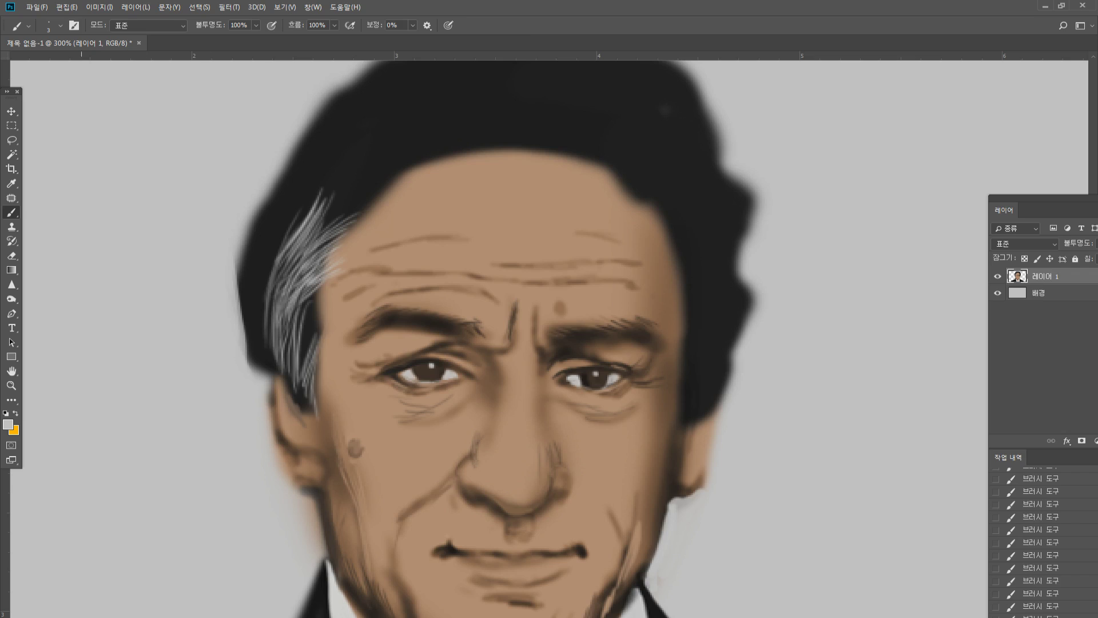
Erase the left outline of the hair further inward, from the upper side down to the ear
left_click(13, 257)
mouse_move(257, 162)
left_mouse_down()
mouse_move(235, 215)
mouse_move(250, 186)
left_mouse_up()
left_click_drag(251, 187, 245, 229)
mouse_move(246, 228)
left_mouse_down()
mouse_move(243, 216)
mouse_move(235, 246)
left_mouse_up()
mouse_move(232, 246)
left_mouse_down()
mouse_move(208, 307)
mouse_move(215, 286)
left_mouse_up()
left_click_drag(215, 286, 216, 297)
mouse_move(232, 229)
left_mouse_down()
mouse_move(206, 324)
mouse_move(225, 351)
mouse_move(246, 343)
left_mouse_up()
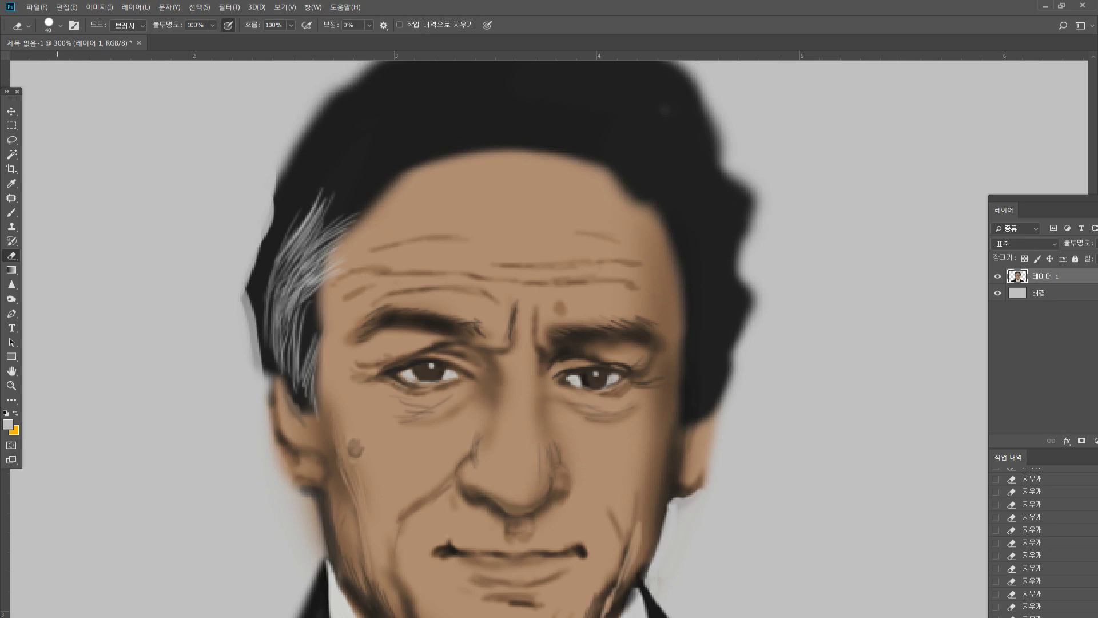
Paint fine loose black hairs along the left outline of the hair in the sampled hair colour
left_click(18, 214)
left_click(289, 220, "alt")
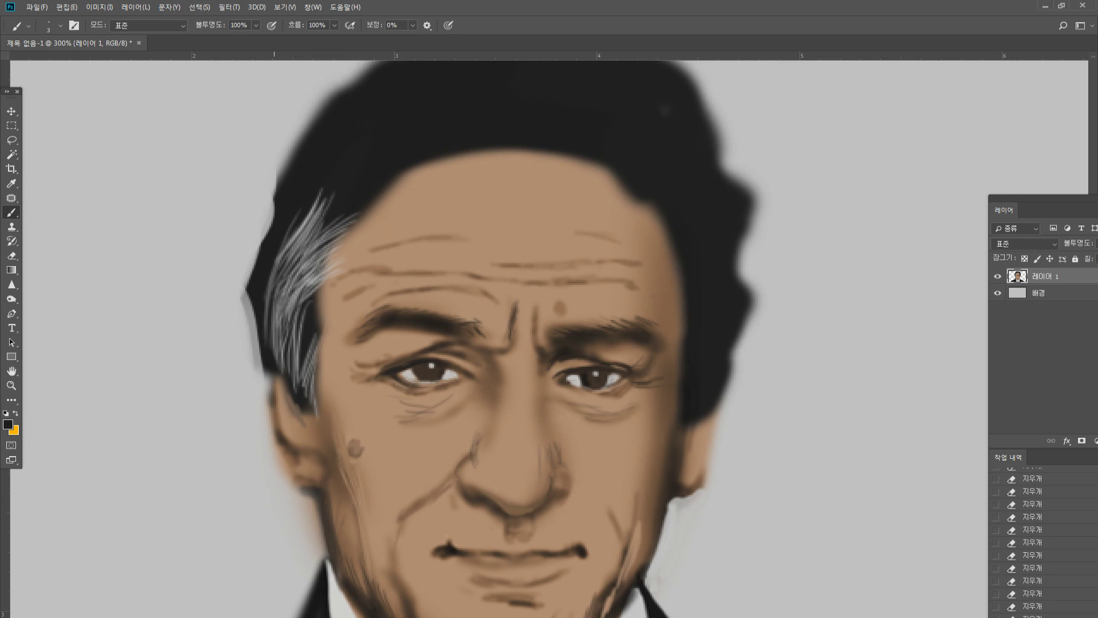
left_click_drag(250, 268, 270, 219)
mouse_move(239, 289)
left_mouse_down()
mouse_move(256, 259)
mouse_move(253, 328)
left_mouse_up()
mouse_move(250, 318)
left_mouse_down()
mouse_move(253, 304)
mouse_move(258, 328)
left_mouse_up()
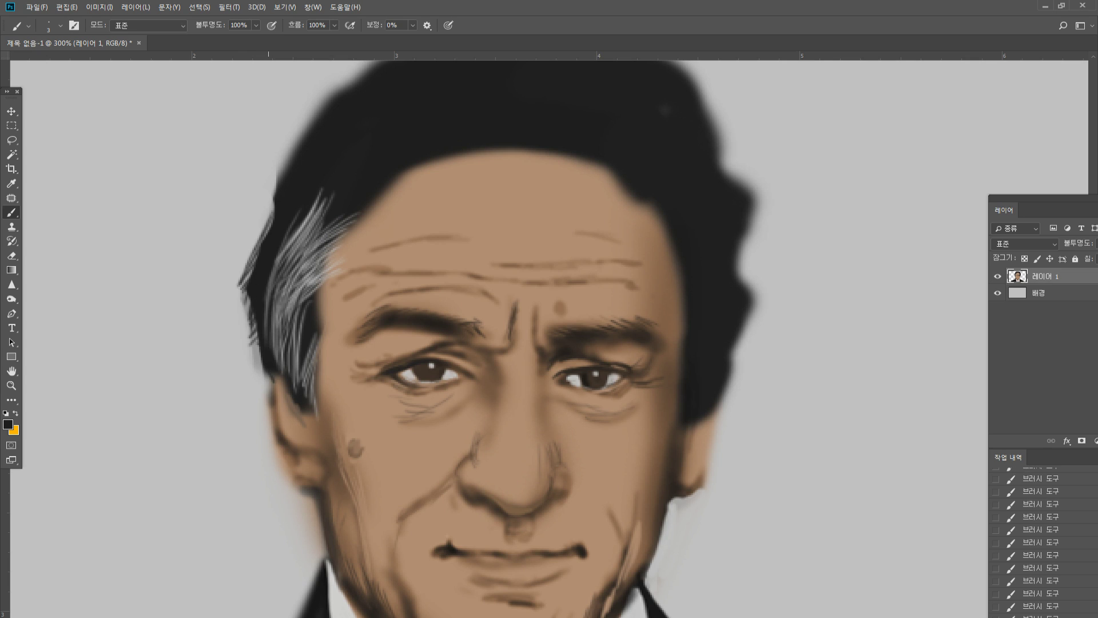
Outline the outer edge of the left ear and the upper jaw with dark strokes
left_click_drag(273, 370, 271, 405)
mouse_move(266, 367)
left_mouse_down()
mouse_move(267, 411)
mouse_move(294, 481)
mouse_move(330, 501)
left_mouse_up()
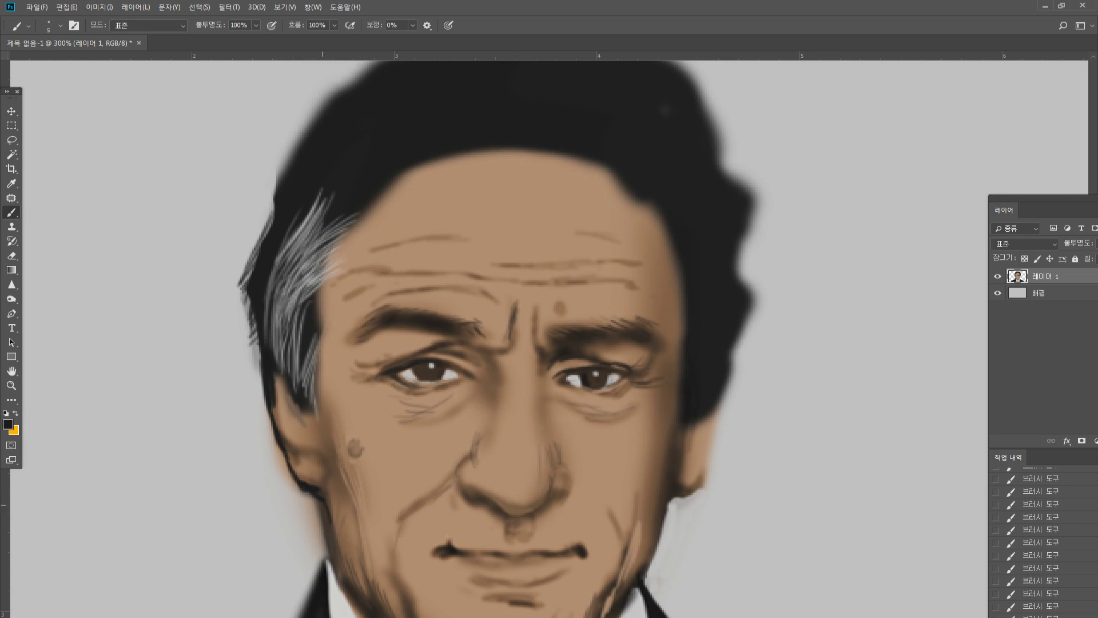
left_click(330, 485, "alt")
left_click_drag(323, 495, 334, 552)
Add short dark hairs to the outer end of the left eyebrow in its sampled colour
left_click(418, 337, "alt")
left_click(417, 320, "alt")
left_click(426, 323, "alt")
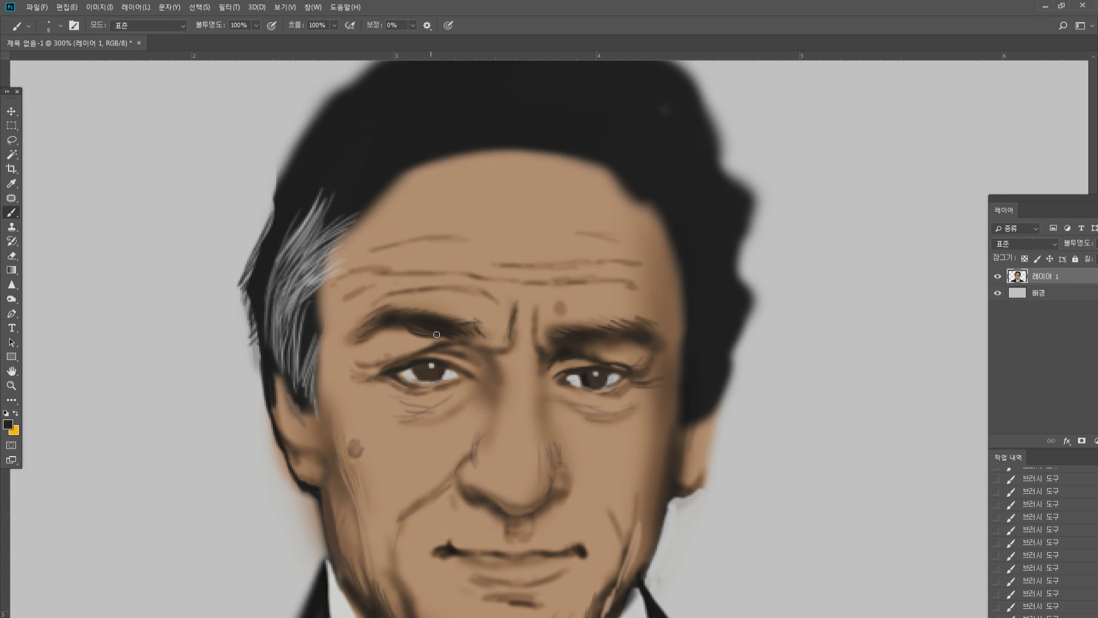
left_click_drag(375, 329, 392, 330)
mouse_move(358, 343)
left_mouse_down()
mouse_move(351, 350)
mouse_move(364, 358)
left_mouse_up()
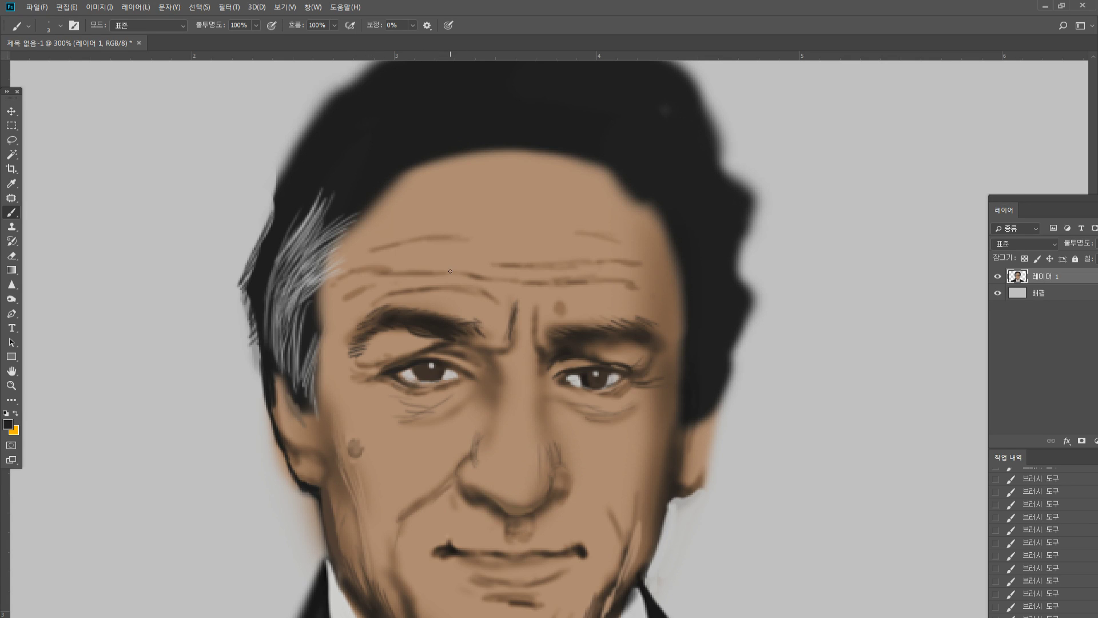
Paint the skin between the left eyebrow and the upper eyelid in a sampled skin tone
left_click(445, 302, "alt")
left_click(440, 327, "alt")
left_click(427, 330, "alt")
left_click(412, 351, "alt")
left_click_drag(422, 348, 455, 343)
mouse_move(432, 348)
left_mouse_down()
mouse_move(462, 340)
mouse_move(468, 353)
mouse_move(444, 351)
left_mouse_up()
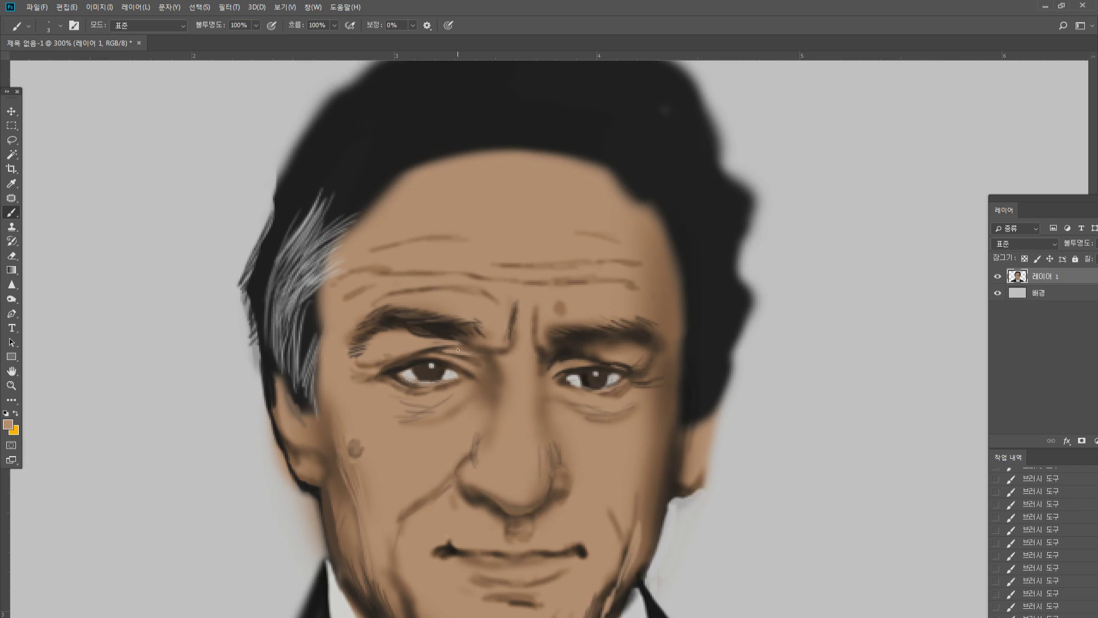
Touch up the crease of the left upper eyelid with a sampled skin tone
left_click(427, 344, "alt")
left_click(415, 351, "alt")
left_click_drag(409, 360, 446, 360)
Darken the inner corners of both eyes beside the nose bridge using an enlarged Burn brush
key("o")
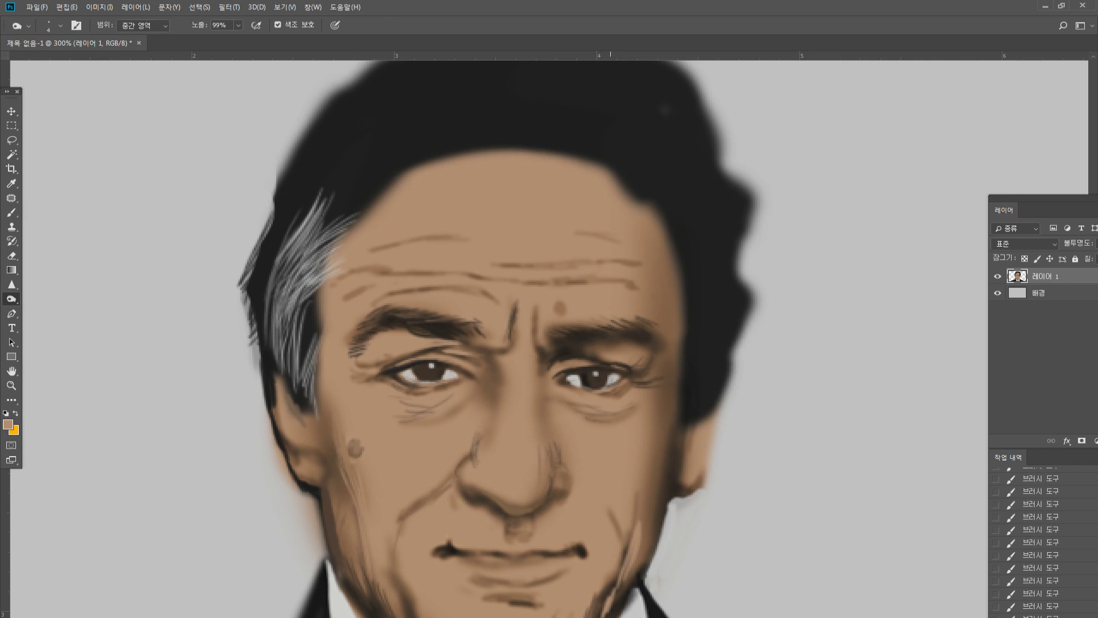
key("]")
key("]")
key("]")
key("]")
key("]")
key("]")
key("]")
key("]")
left_click_drag(564, 360, 543, 380)
key("]")
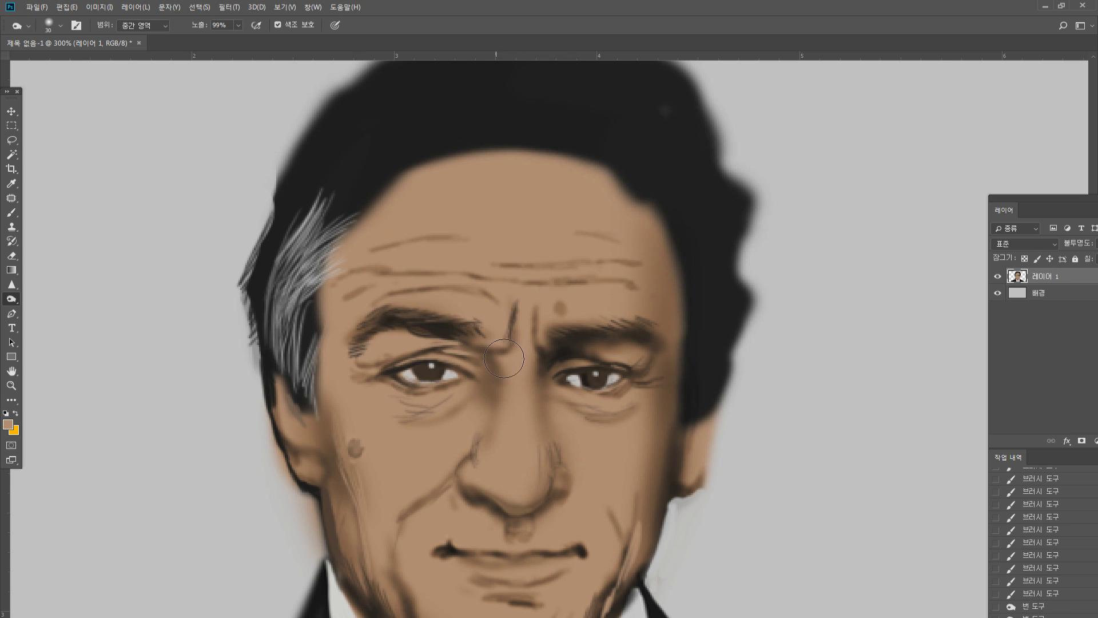
left_click_drag(486, 358, 452, 380)
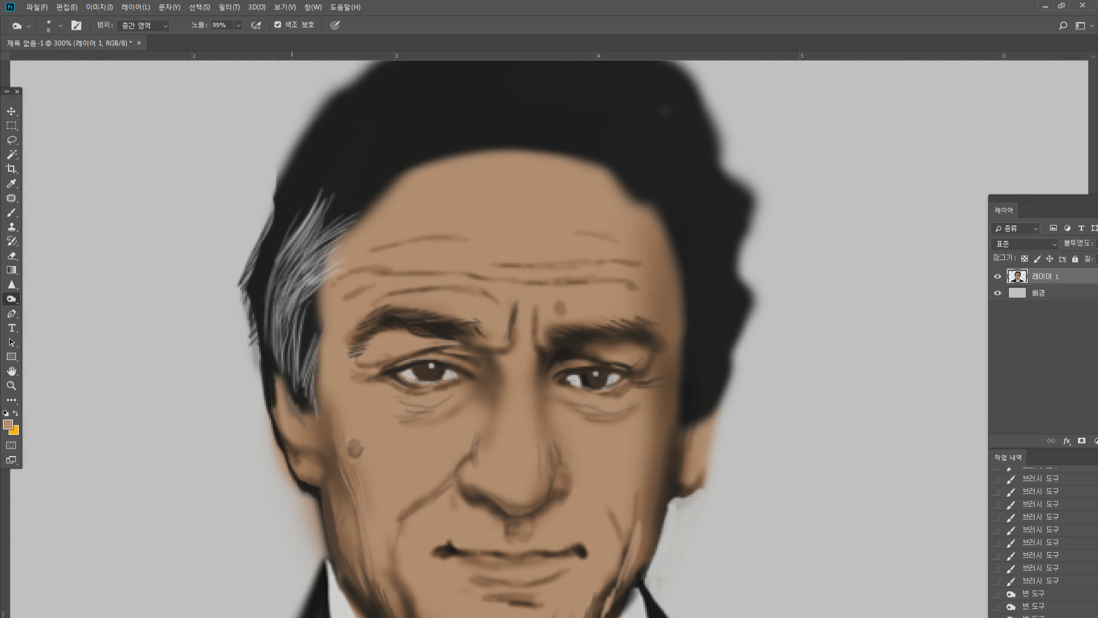
Brush fine wrinkle lines between the left eye's inner corner and the nose in a sampled shadow skin tone
key("b")
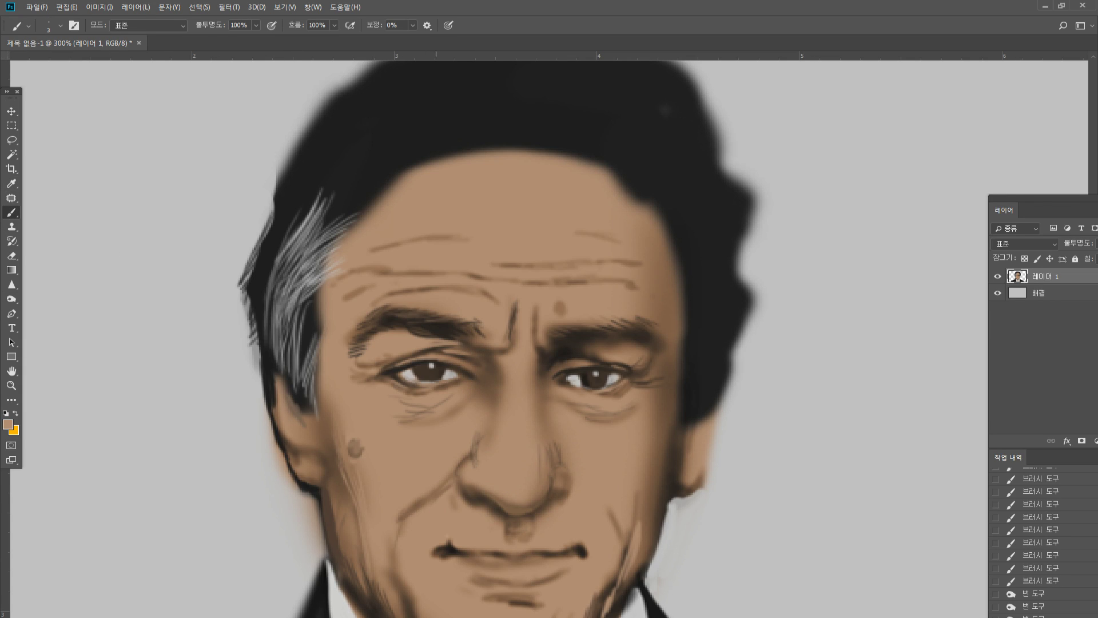
left_click(527, 377, "alt")
left_click_drag(480, 382, 478, 372)
left_click_drag(480, 372, 484, 381)
left_click_drag(482, 373, 481, 384)
left_click_drag(484, 378, 478, 389)
left_click_drag(482, 382, 477, 393)
left_click_drag(484, 383, 479, 396)
mouse_move(485, 386)
left_mouse_down()
mouse_move(481, 400)
mouse_move(495, 367)
left_mouse_up()
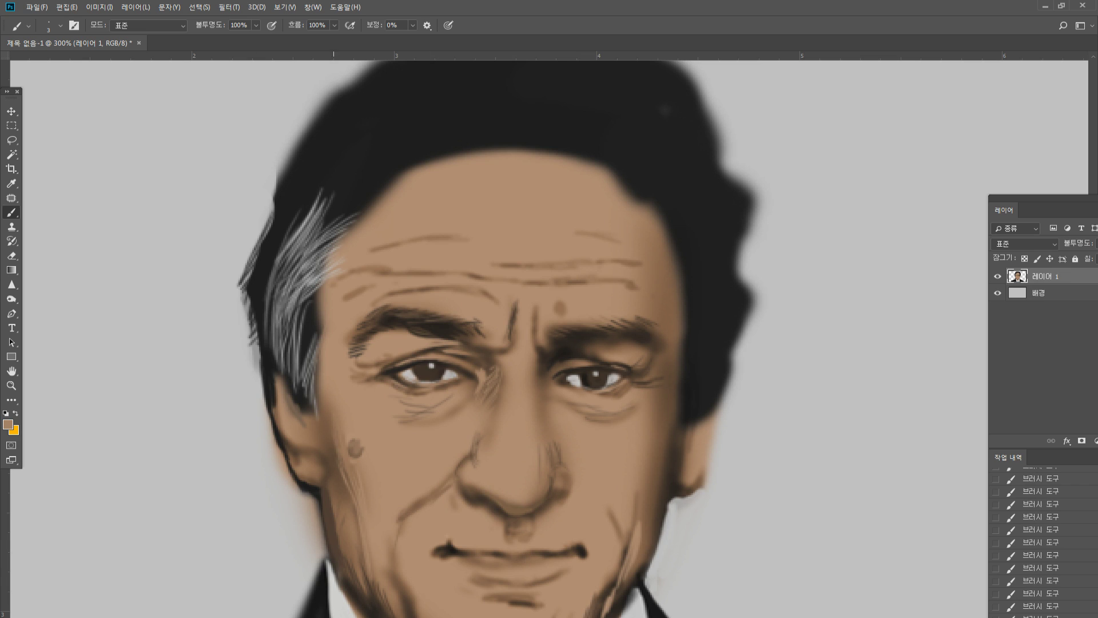
Paint thin grey hairs from the left temple up along the hairline, using light grey sampled from the background
left_click(12, 373)
left_click_drag(326, 253, 317, 290)
left_click(14, 211)
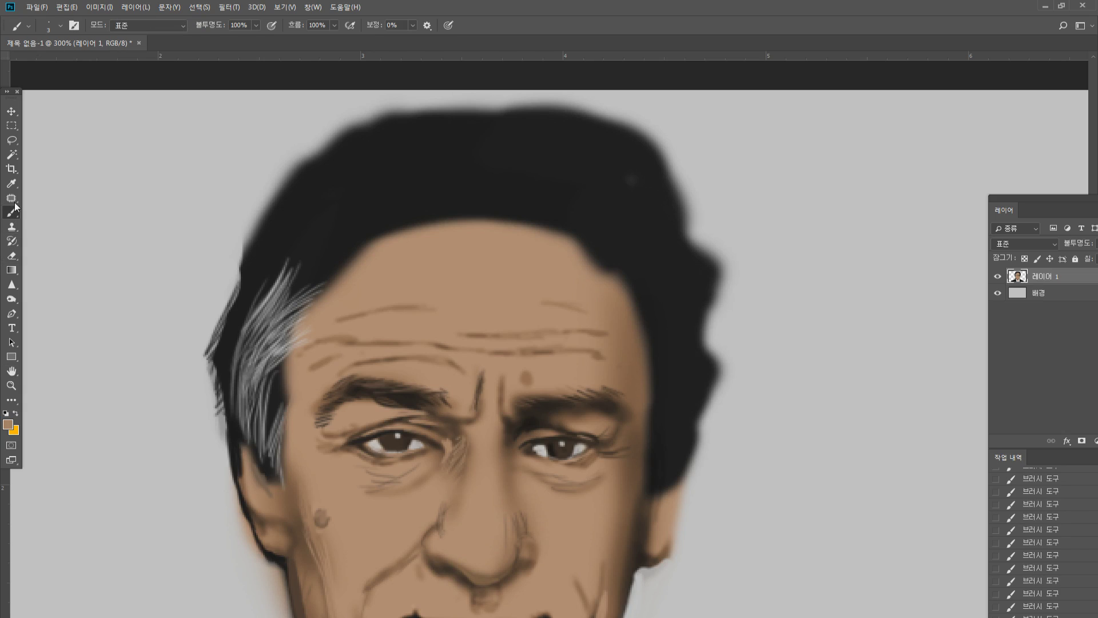
left_click(172, 309, "alt")
left_click_drag(264, 286, 316, 268)
left_click_drag(280, 287, 361, 229)
left_click_drag(316, 286, 367, 238)
mouse_move(332, 276)
left_mouse_down()
mouse_move(389, 230)
mouse_move(366, 230)
left_mouse_up()
mouse_move(288, 287)
left_mouse_down()
mouse_move(353, 243)
mouse_move(371, 199)
left_mouse_up()
left_click_drag(329, 243, 392, 203)
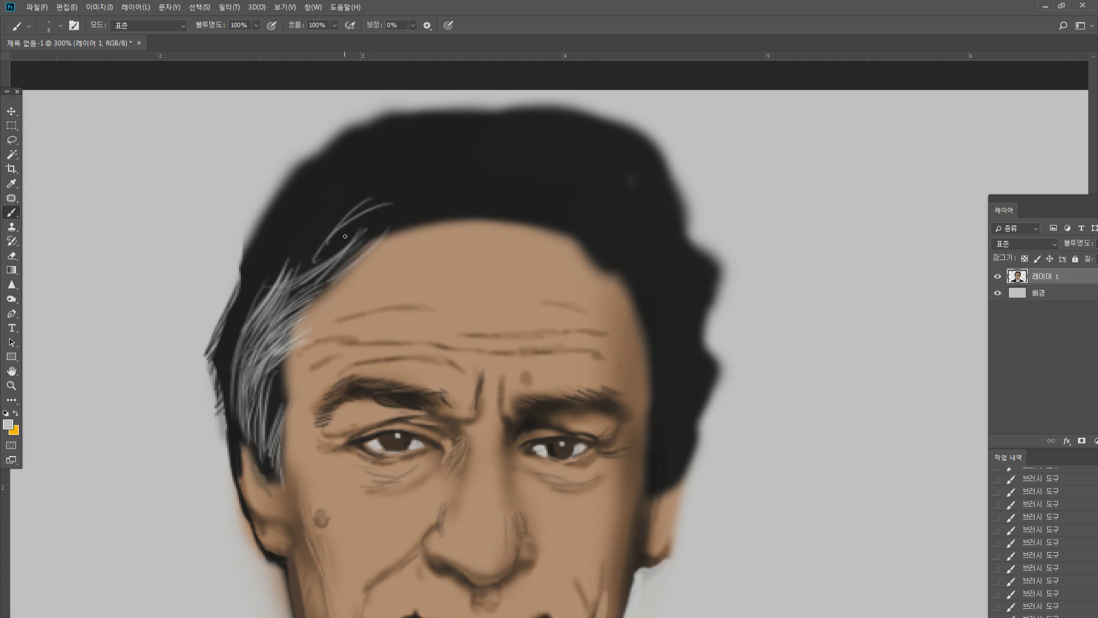
Continue the streaks above the forehead as strands curling toward the parting, sampling the dark hair and the light grey background
left_click(311, 235, "alt")
left_click_drag(323, 243, 346, 215)
mouse_move(349, 216)
left_mouse_down()
mouse_move(429, 196)
mouse_move(437, 206)
mouse_move(464, 195)
mouse_move(479, 208)
left_mouse_up()
left_click(194, 313, "alt")
mouse_move(465, 190)
left_mouse_down()
mouse_move(479, 207)
mouse_move(470, 200)
left_mouse_up()
mouse_move(359, 202)
left_mouse_down()
mouse_move(447, 177)
mouse_move(337, 224)
mouse_move(378, 186)
left_mouse_up()
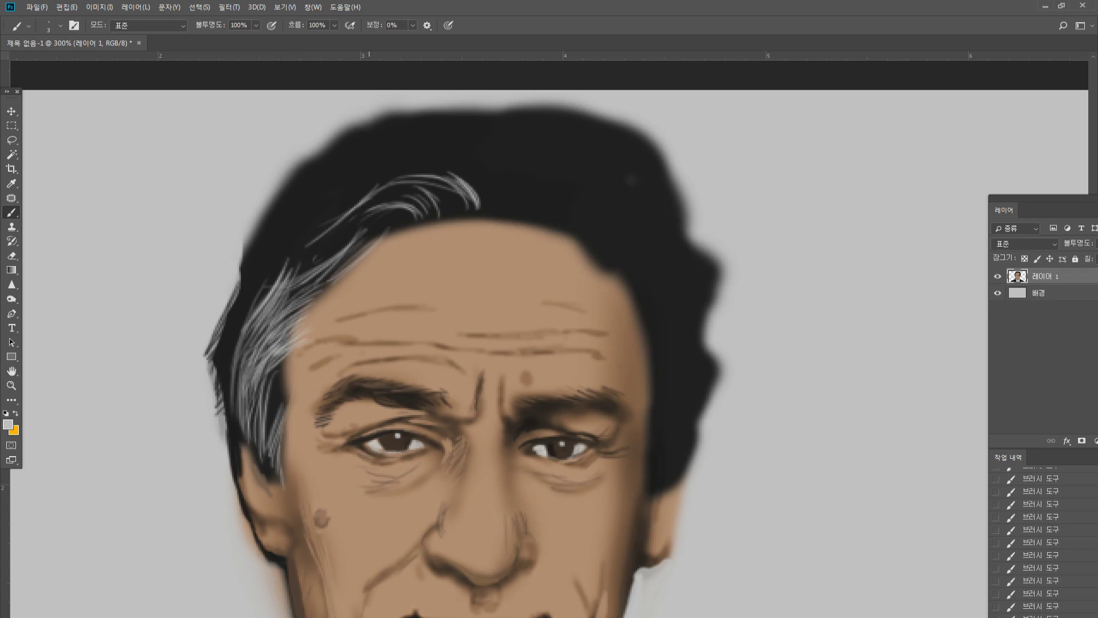
Paint sweeping grey strands across the upper left hair up to the crown and the parting
left_click_drag(300, 232, 426, 172)
left_click_drag(361, 194, 446, 173)
left_click_drag(357, 186, 441, 161)
mouse_move(329, 215)
left_mouse_down()
mouse_move(437, 163)
mouse_move(382, 172)
left_mouse_up()
left_click_drag(352, 187, 449, 150)
left_click_drag(368, 167, 450, 151)
left_click_drag(374, 163, 436, 145)
mouse_move(378, 153)
left_mouse_down()
mouse_move(452, 145)
mouse_move(438, 143)
left_mouse_up()
left_click_drag(376, 147, 458, 138)
mouse_move(386, 144)
left_mouse_down()
mouse_move(457, 134)
mouse_move(449, 127)
mouse_move(469, 151)
left_mouse_up()
mouse_move(447, 112)
left_mouse_down()
mouse_move(466, 152)
mouse_move(470, 142)
left_mouse_up()
left_click_drag(468, 110, 465, 139)
left_click_drag(482, 109, 485, 147)
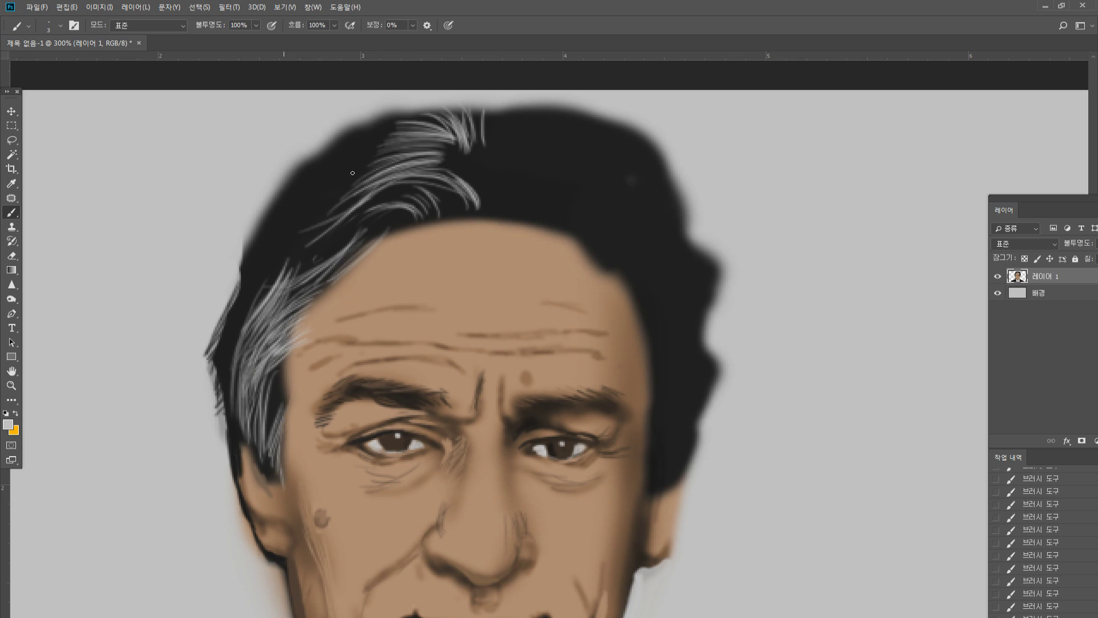
Add long grey strands along the outer left side of the hair, from above the temple toward the crown
mouse_move(331, 177)
left_mouse_down()
mouse_move(398, 147)
mouse_move(382, 143)
mouse_move(403, 121)
left_mouse_up()
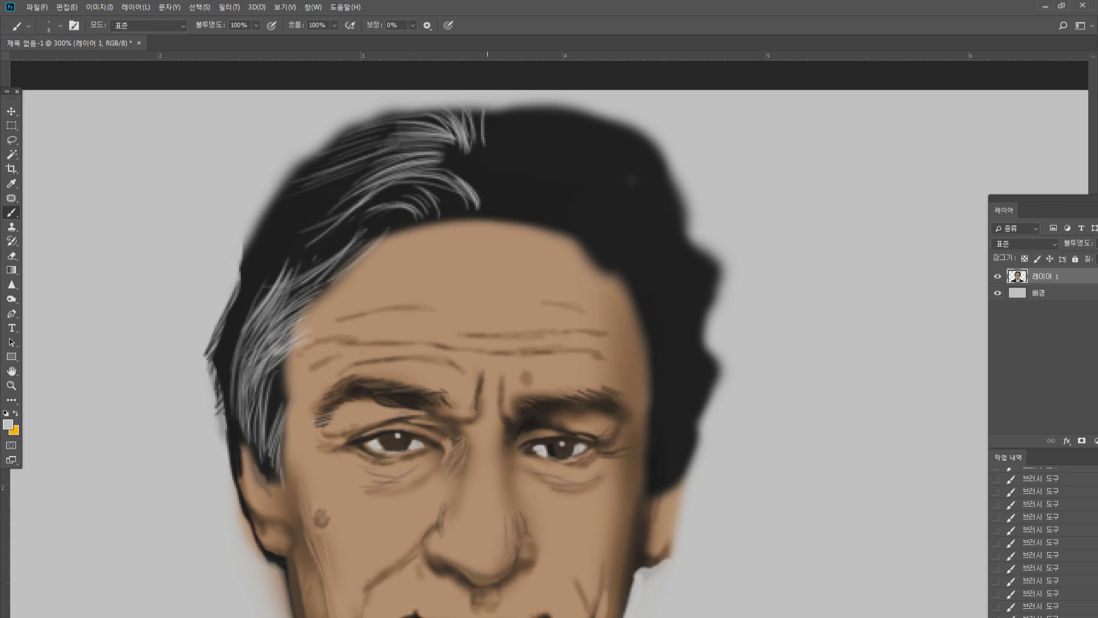
mouse_move(249, 261)
left_mouse_down()
mouse_move(314, 227)
mouse_move(311, 235)
left_mouse_up()
mouse_move(240, 272)
left_mouse_down()
mouse_move(297, 240)
mouse_move(331, 190)
left_mouse_up()
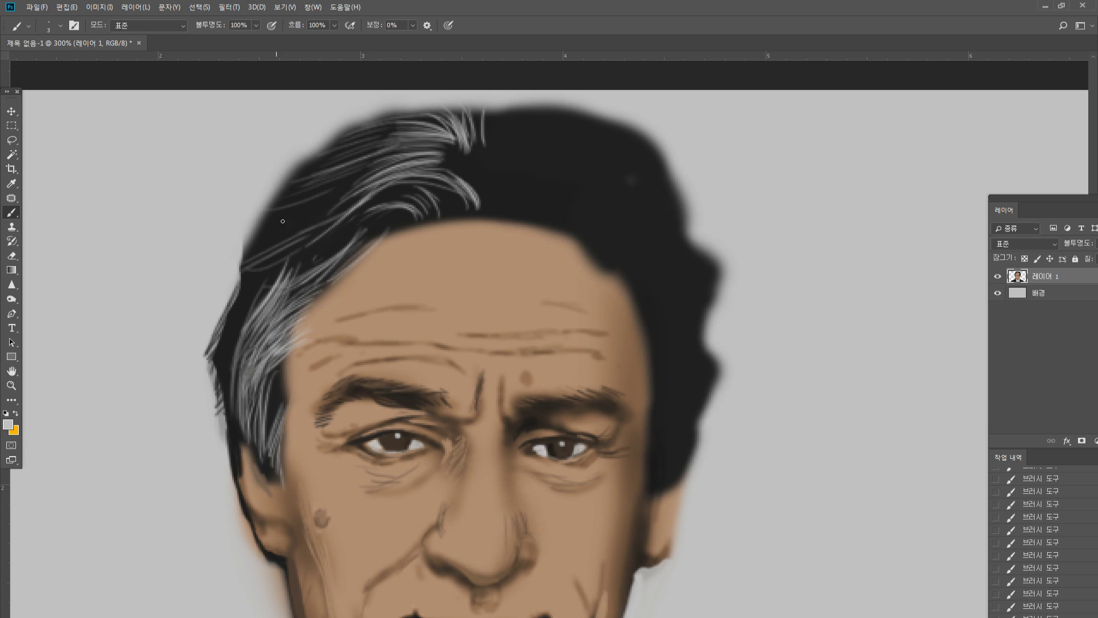
left_click_drag(274, 222, 337, 193)
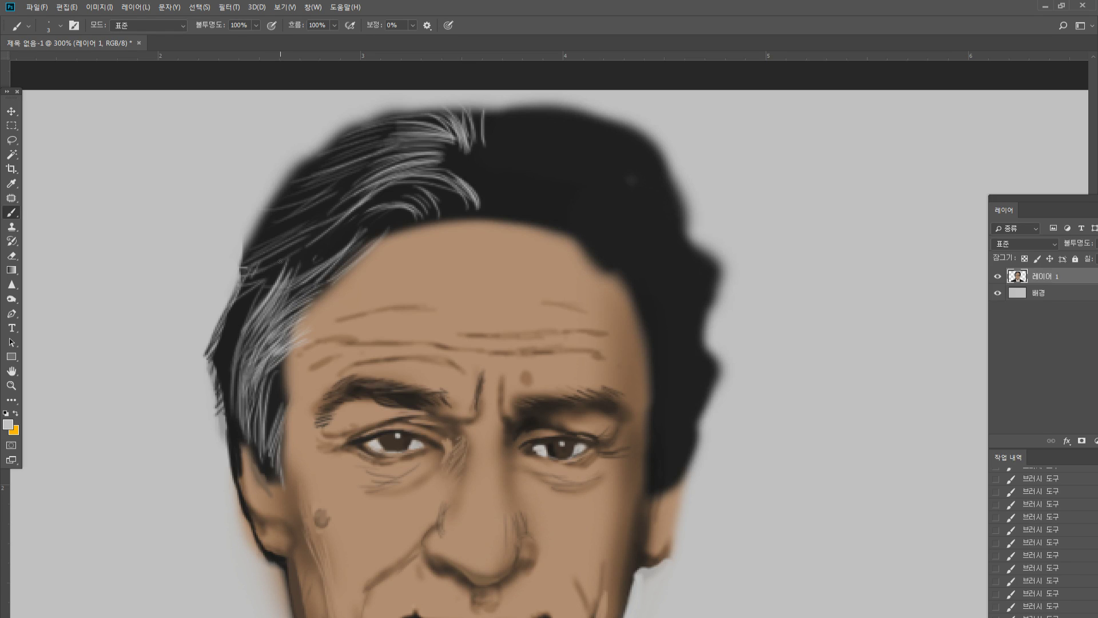
mouse_move(240, 268)
left_mouse_down()
mouse_move(289, 254)
mouse_move(326, 199)
mouse_move(367, 178)
left_mouse_up()
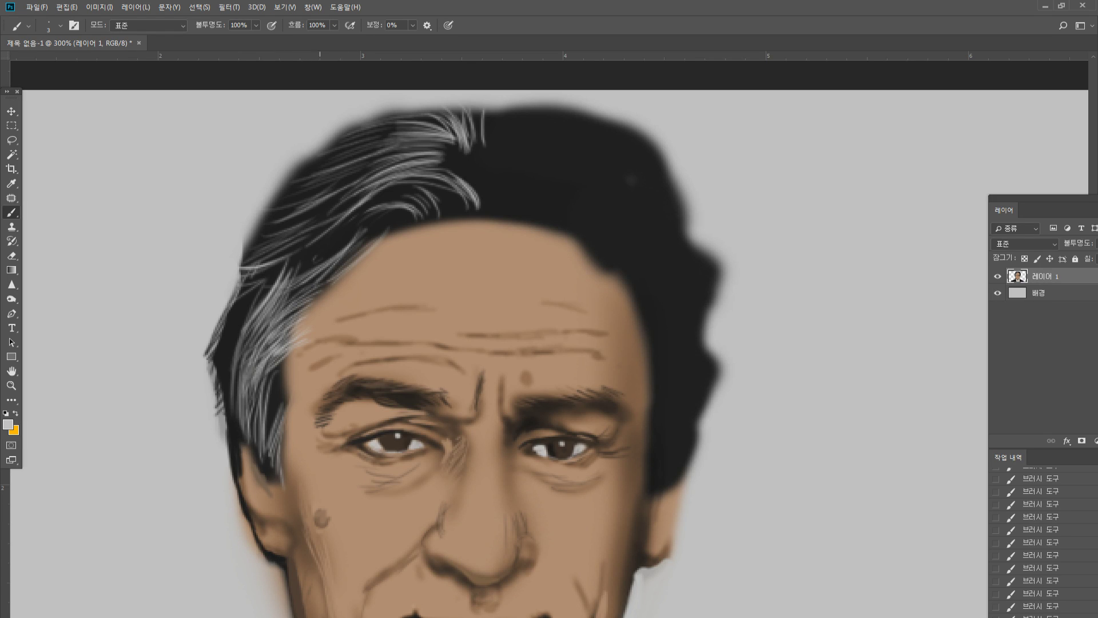
Erase the blurry outer edge of the hair along the upper left side and the crown
key("e")
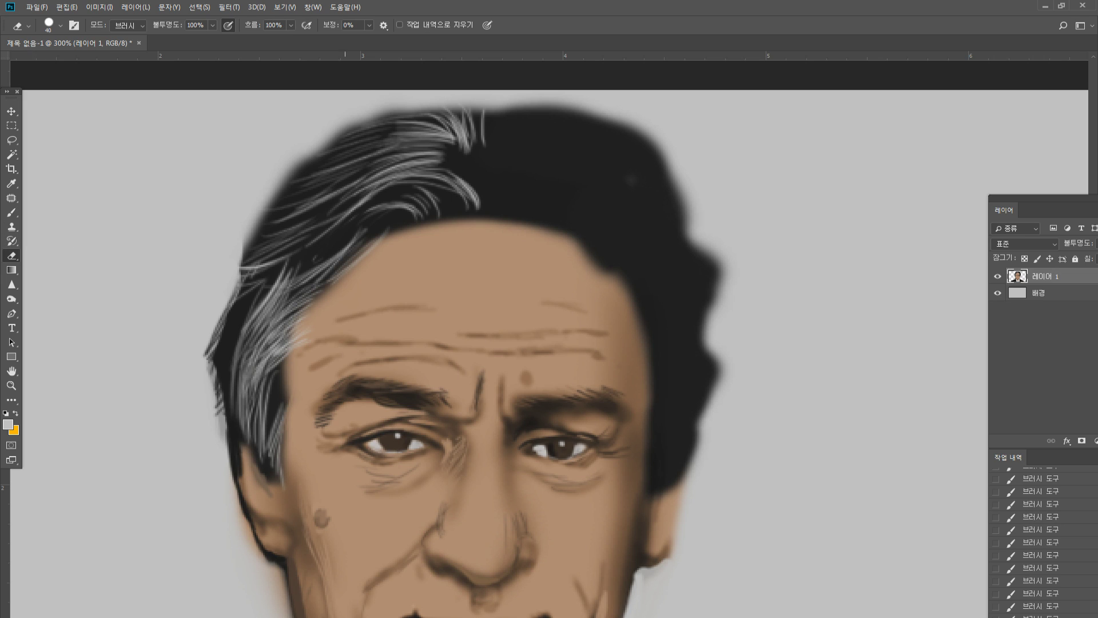
mouse_move(321, 120)
left_mouse_down()
mouse_move(363, 97)
mouse_move(318, 147)
mouse_move(247, 190)
left_mouse_up()
left_click_drag(248, 190, 282, 175)
left_click_drag(282, 174, 248, 213)
key("bracketleft")
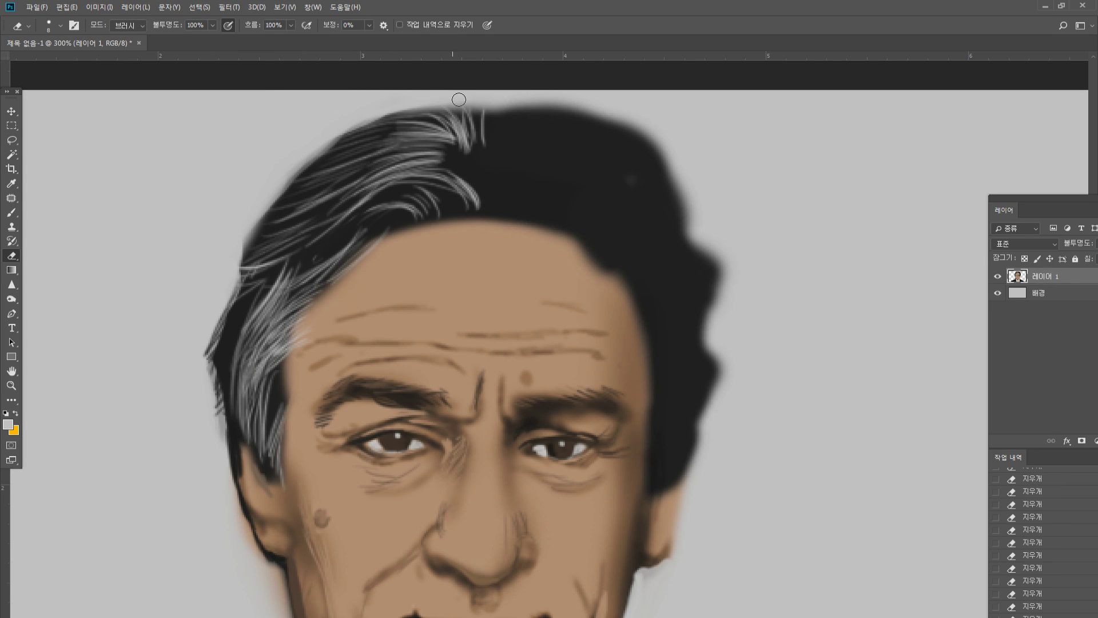
left_click_drag(456, 98, 540, 85)
Open the Liquify filter on the portrait layer and reduce the Forward Warp brush size to 90
double_click(11, 385)
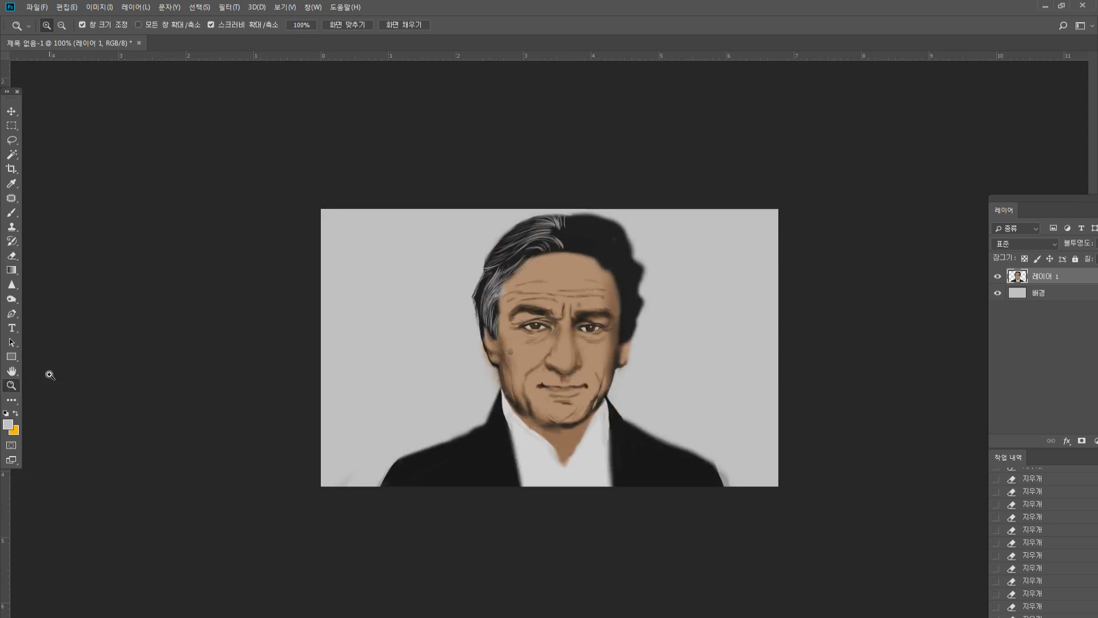
left_click(595, 256)
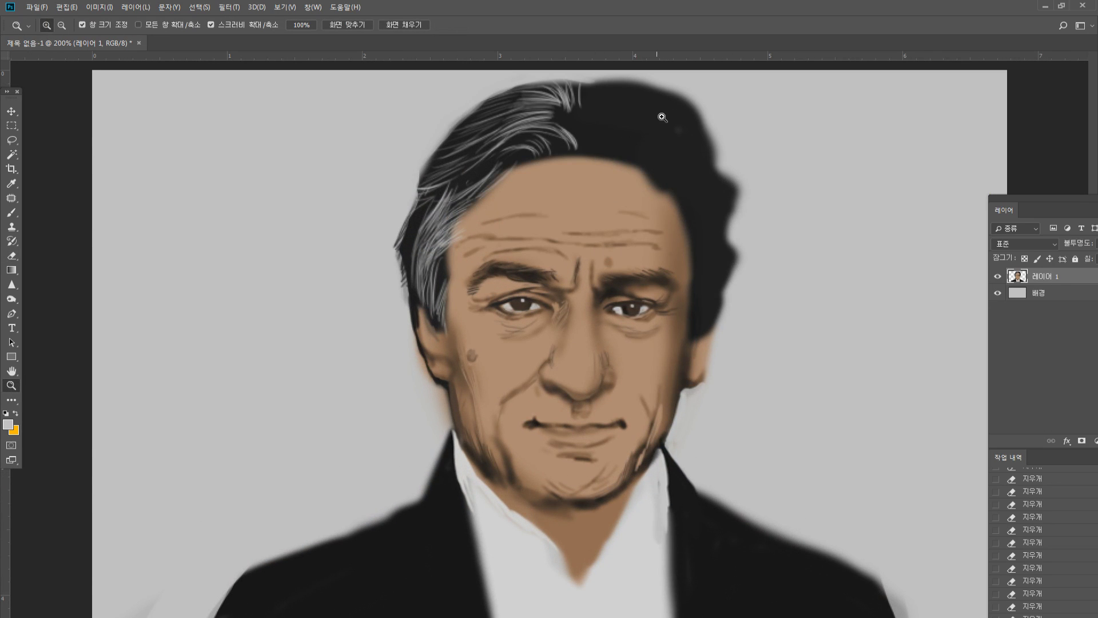
left_click(665, 144)
left_click(645, 191, "alt")
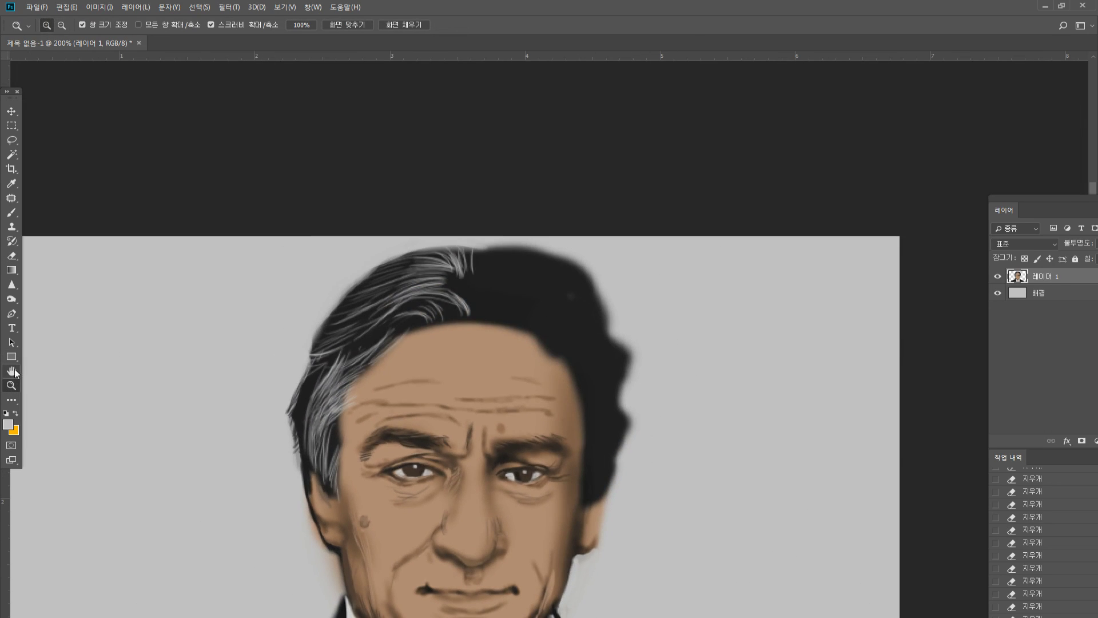
left_click(12, 371)
left_click_drag(216, 263, 248, 160)
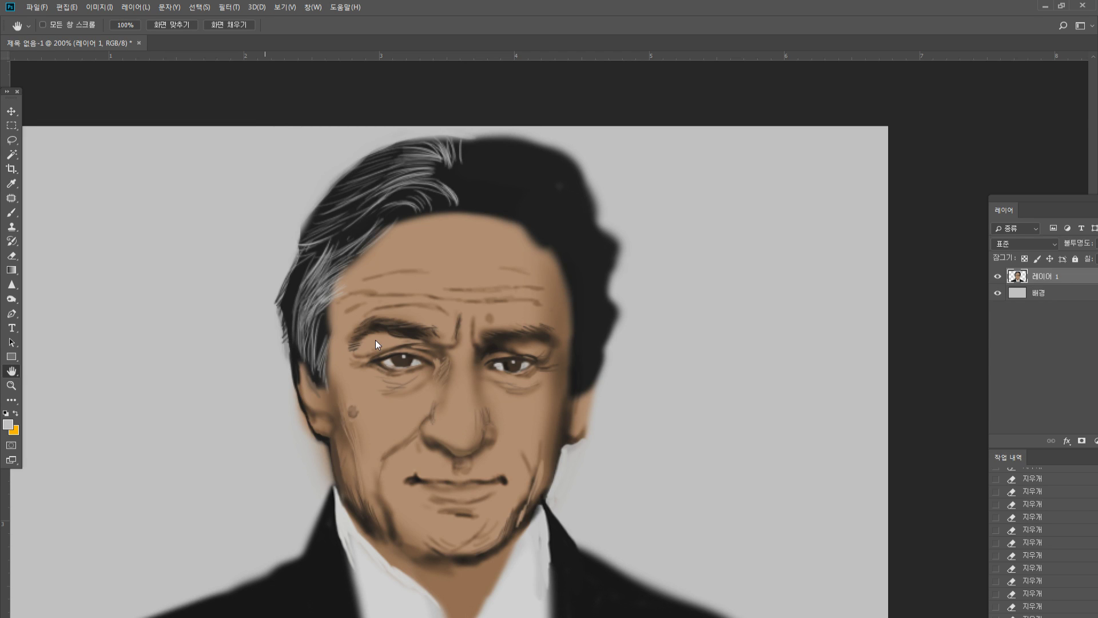
key("ctrl+shift+x")
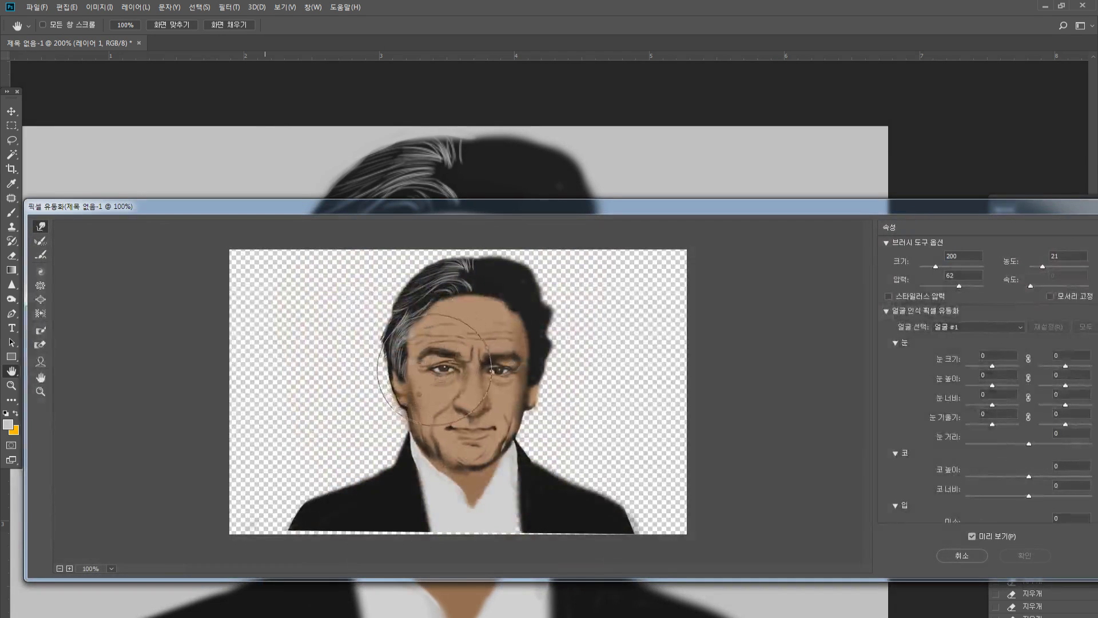
key("[")
key("[")
key("[")
key("[")
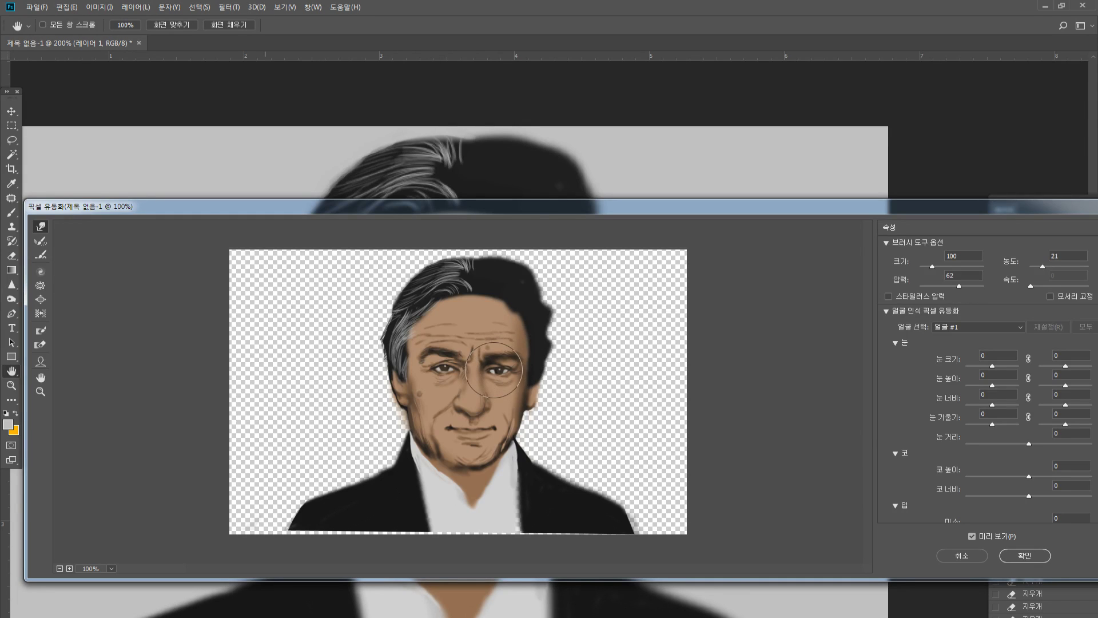
key("bracketleft")
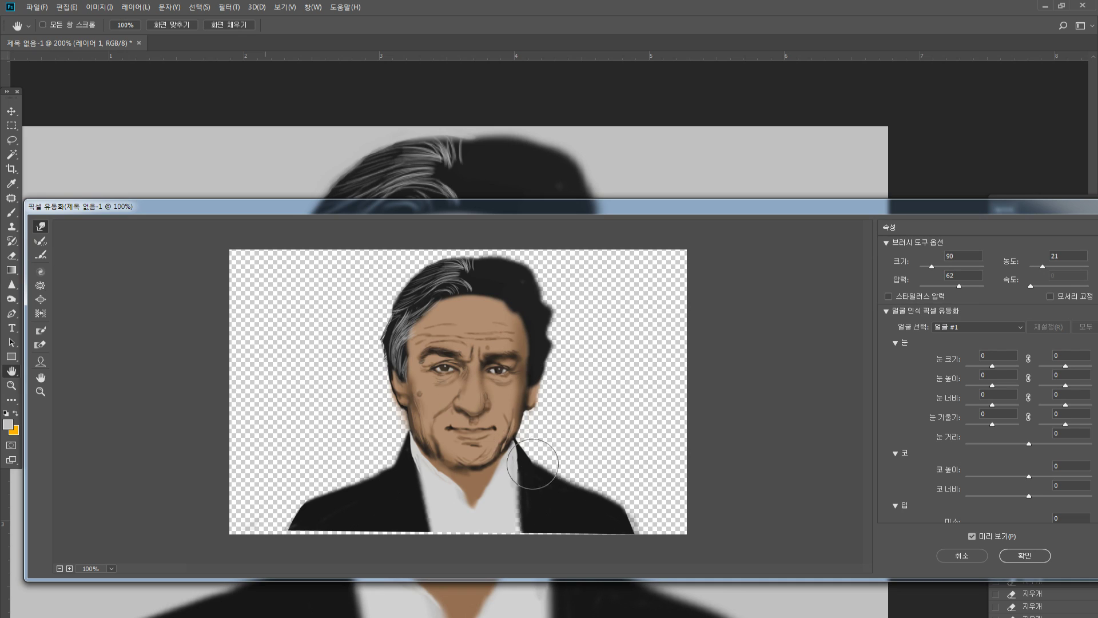
Nudge the right cheek and jaw contour with the Forward Warp brush at size 125
key("bracketright")
key("bracketright")
key("bracketright")
left_click_drag(514, 410, 522, 420)
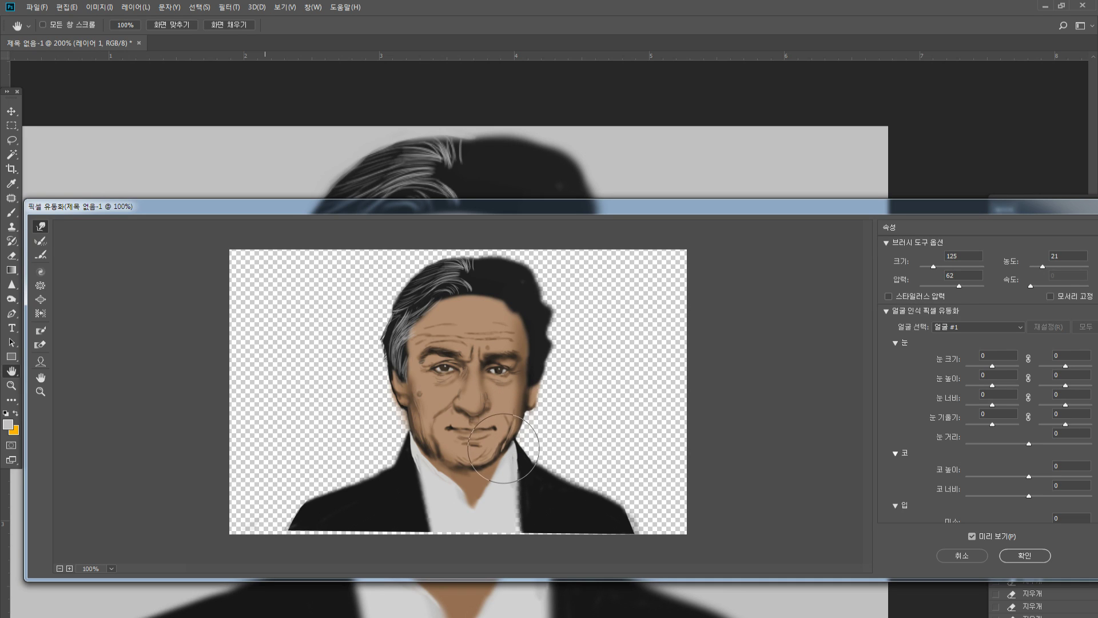
key("bracketleft")
key("bracketleft")
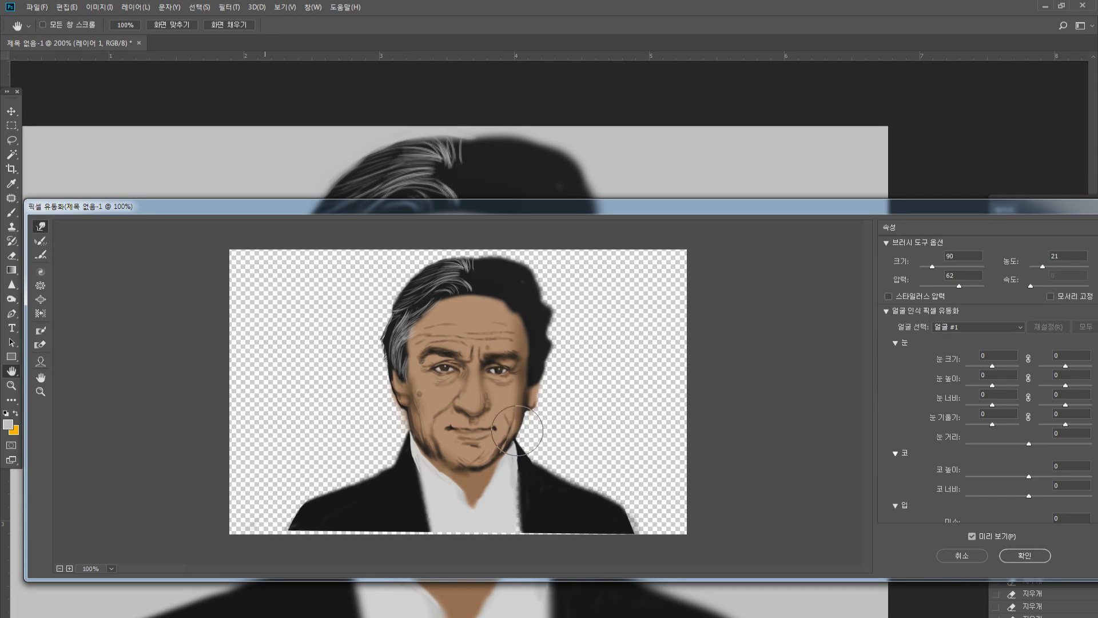
Reshape the hair outline at the right side, upper left and crown with the Forward Warp brush at size 125
key("bracketright")
key("bracketright")
mouse_move(539, 269)
left_mouse_down()
mouse_move(515, 262)
mouse_move(544, 274)
mouse_move(508, 270)
mouse_move(546, 278)
mouse_move(541, 286)
mouse_move(561, 294)
mouse_move(550, 329)
mouse_move(567, 340)
mouse_move(554, 351)
mouse_move(564, 294)
left_mouse_up()
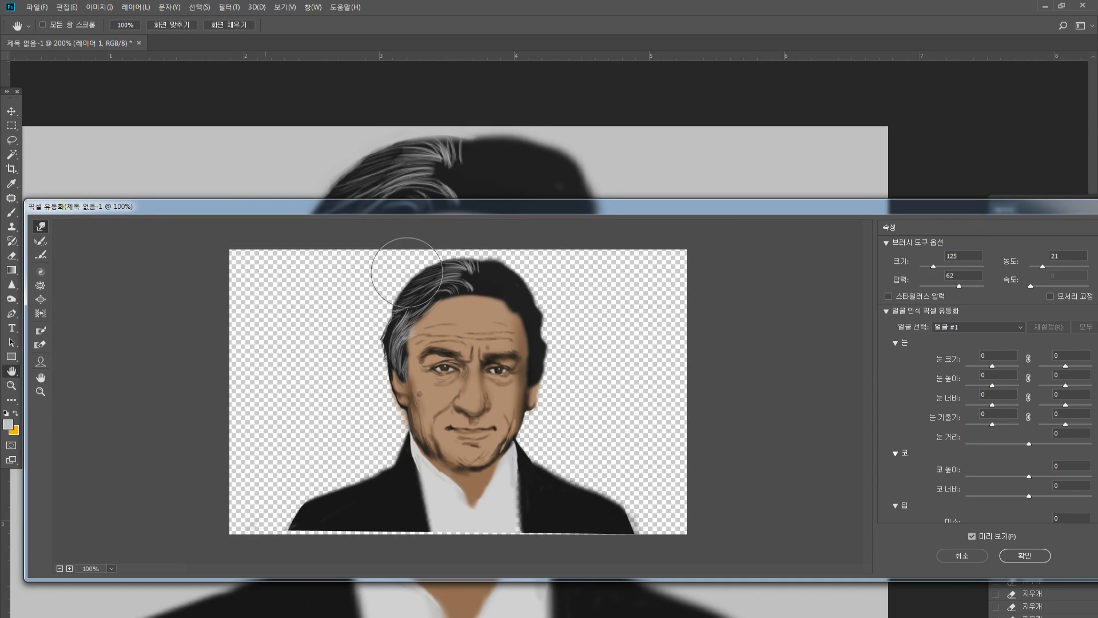
left_click_drag(403, 274, 393, 291)
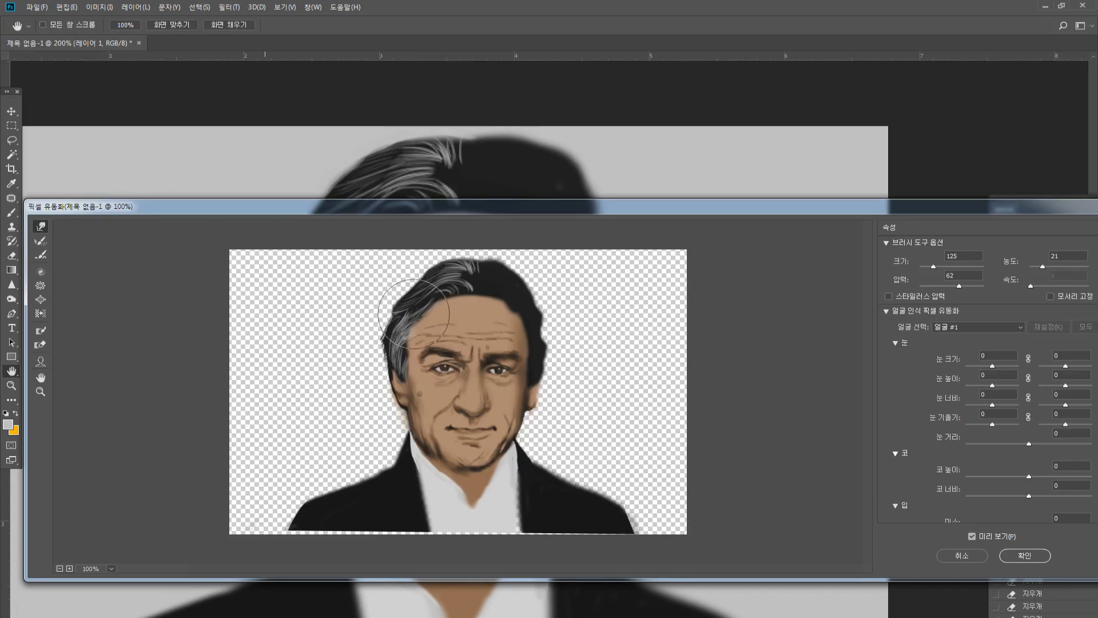
mouse_move(442, 266)
left_mouse_down()
mouse_move(436, 259)
mouse_move(513, 259)
left_mouse_up()
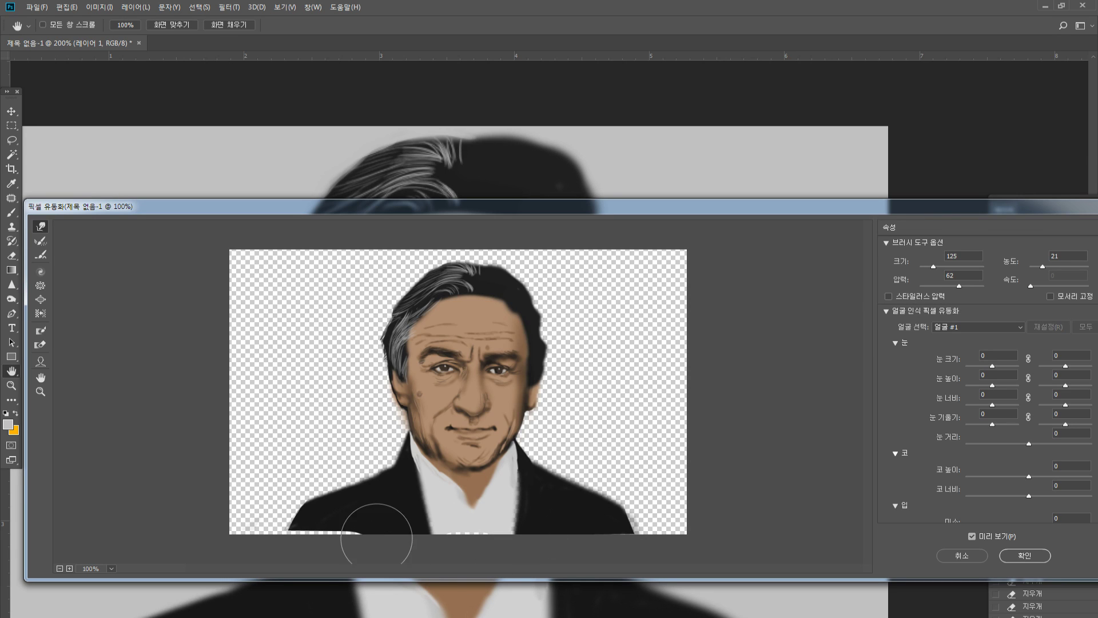
Warp the jacket's lower left edge down to the canvas border, adjust the right shoulder, and apply the Liquify changes
mouse_move(356, 540)
left_mouse_down()
mouse_move(312, 553)
mouse_move(287, 537)
left_mouse_up()
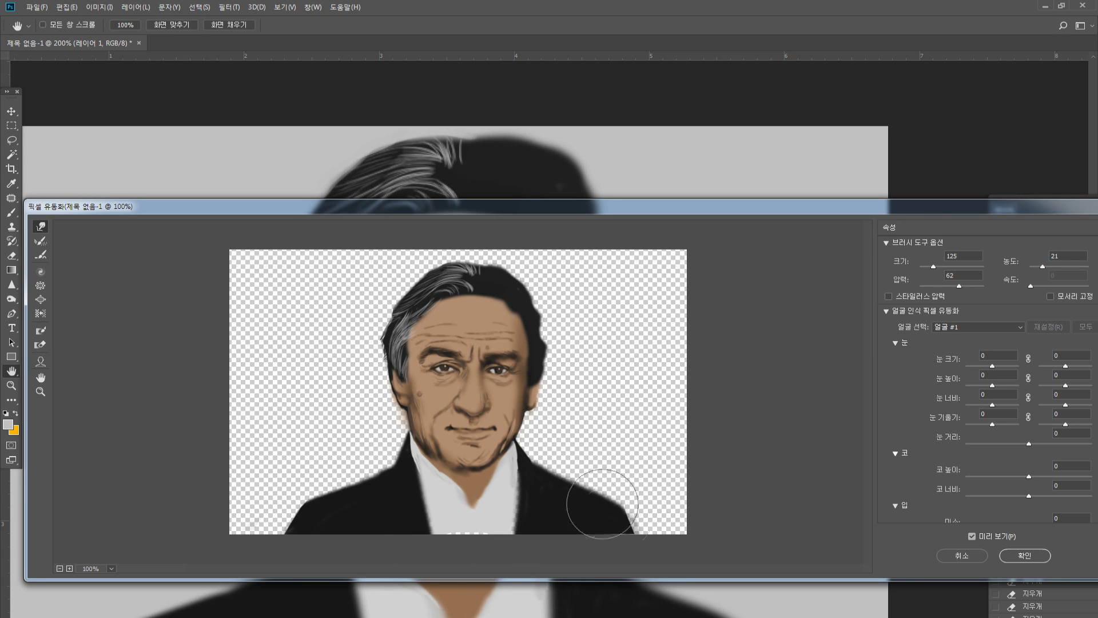
left_click_drag(603, 506, 582, 529)
key("Return")
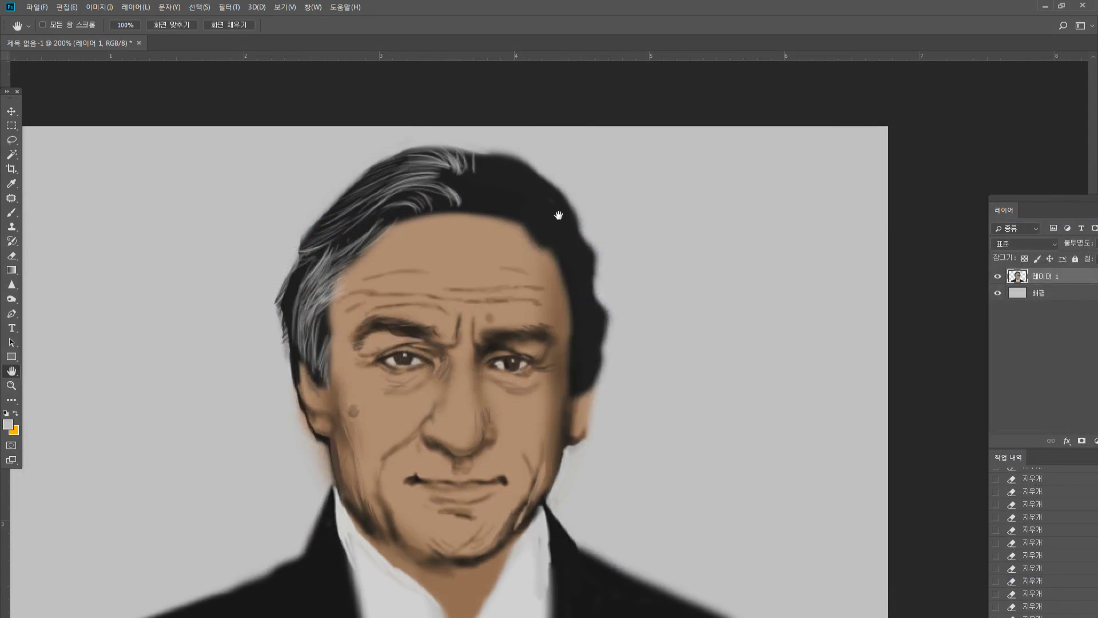
Brush grey strands at the centre parting, curving from the crown down to the middle of the forehead hairline
double_click(13, 387)
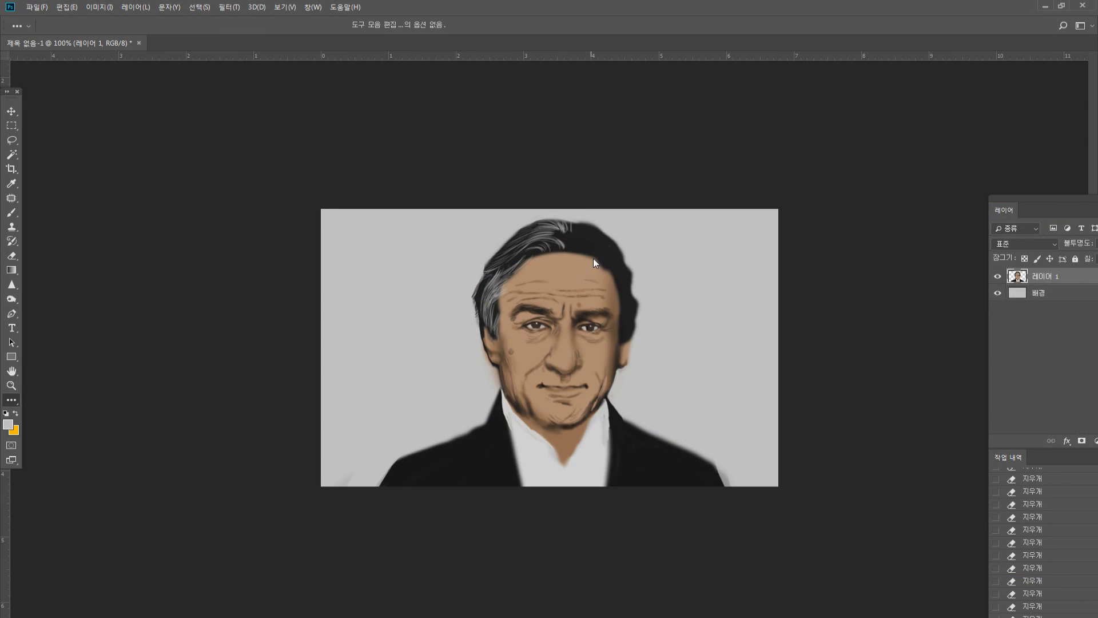
left_click(11, 385)
left_click(558, 244)
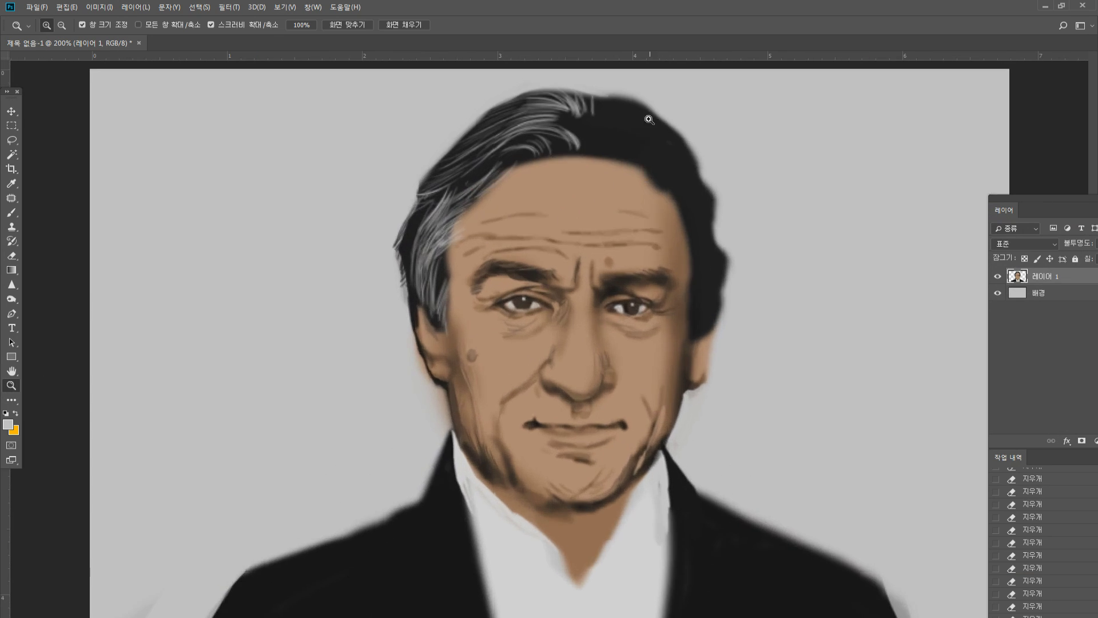
left_click(652, 110)
left_click(652, 110)
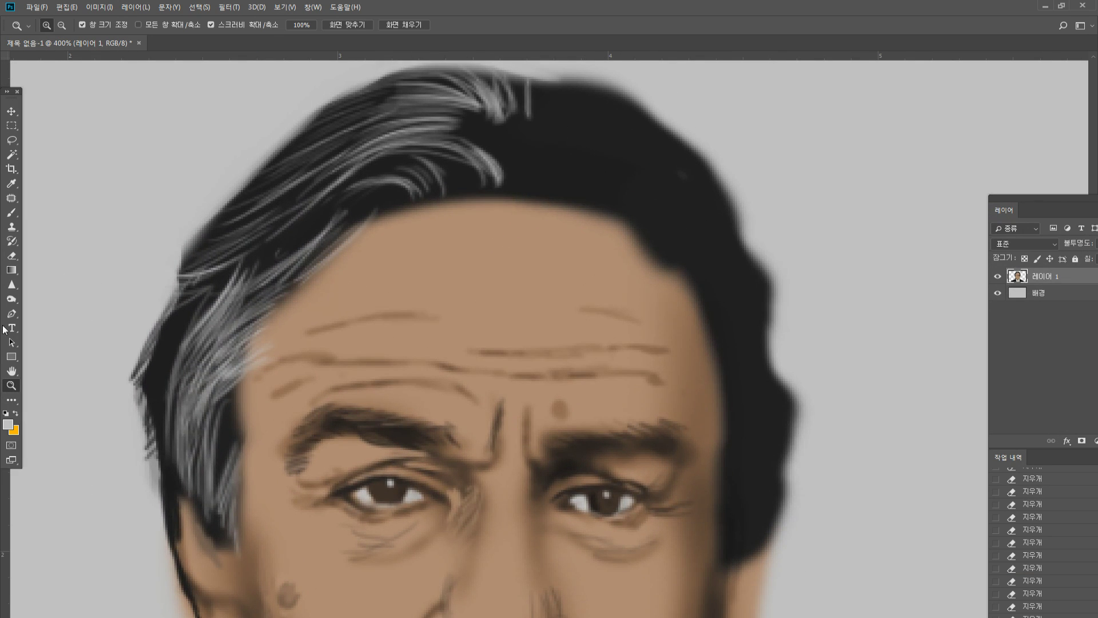
left_click(12, 371)
left_click_drag(343, 250, 311, 304)
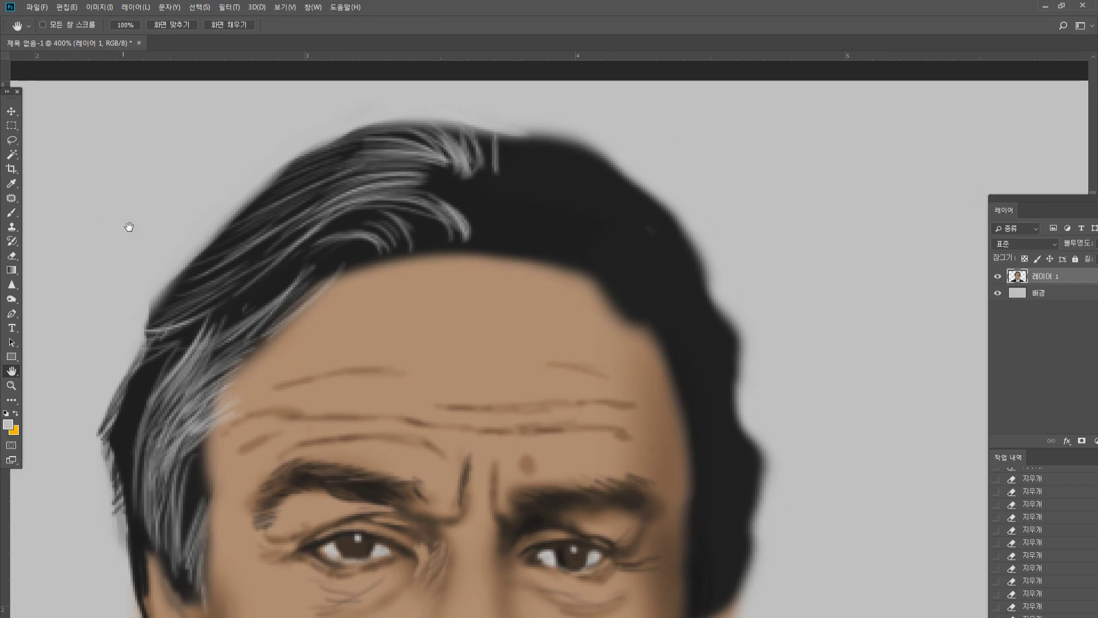
left_click(12, 211)
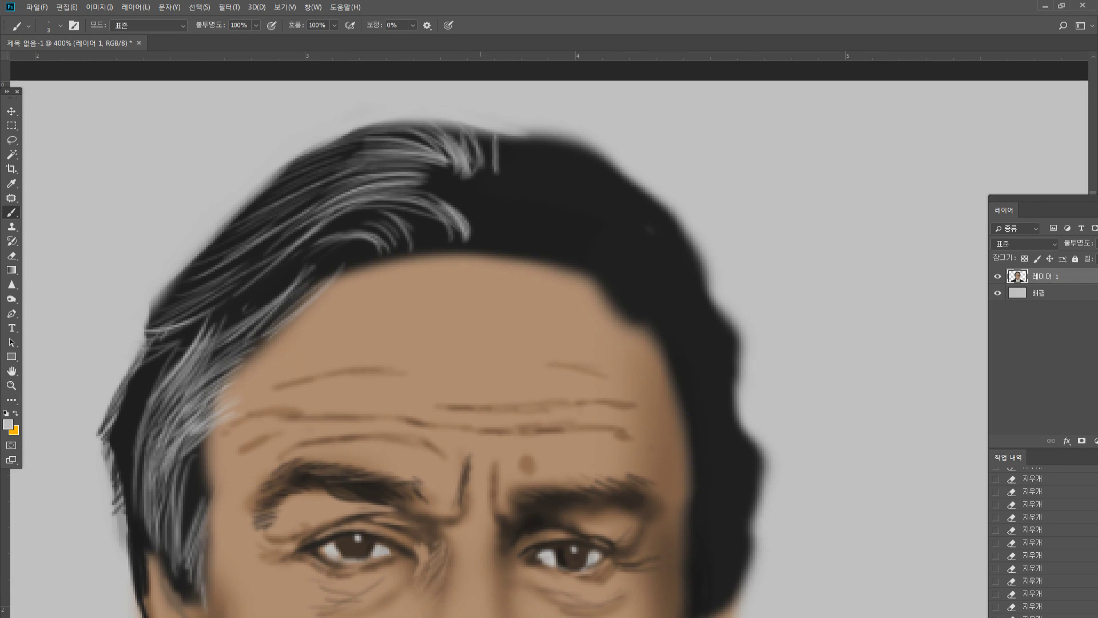
left_click_drag(474, 236, 462, 166)
left_click_drag(474, 227, 466, 181)
left_click_drag(508, 255, 471, 210)
left_click_drag(492, 244, 464, 190)
mouse_move(510, 256)
left_mouse_down()
mouse_move(475, 200)
mouse_move(483, 211)
left_mouse_up()
mouse_move(525, 255)
left_mouse_down()
mouse_move(489, 219)
mouse_move(489, 197)
left_mouse_up()
mouse_move(513, 247)
left_mouse_down()
mouse_move(493, 191)
mouse_move(503, 213)
left_mouse_up()
Brush grey strands just right of the centre parting, arching over the crown and down the upper right hair
left_click_drag(503, 211, 532, 143)
left_click_drag(478, 183, 550, 139)
mouse_move(501, 162)
left_mouse_down()
mouse_move(589, 161)
mouse_move(603, 178)
left_mouse_up()
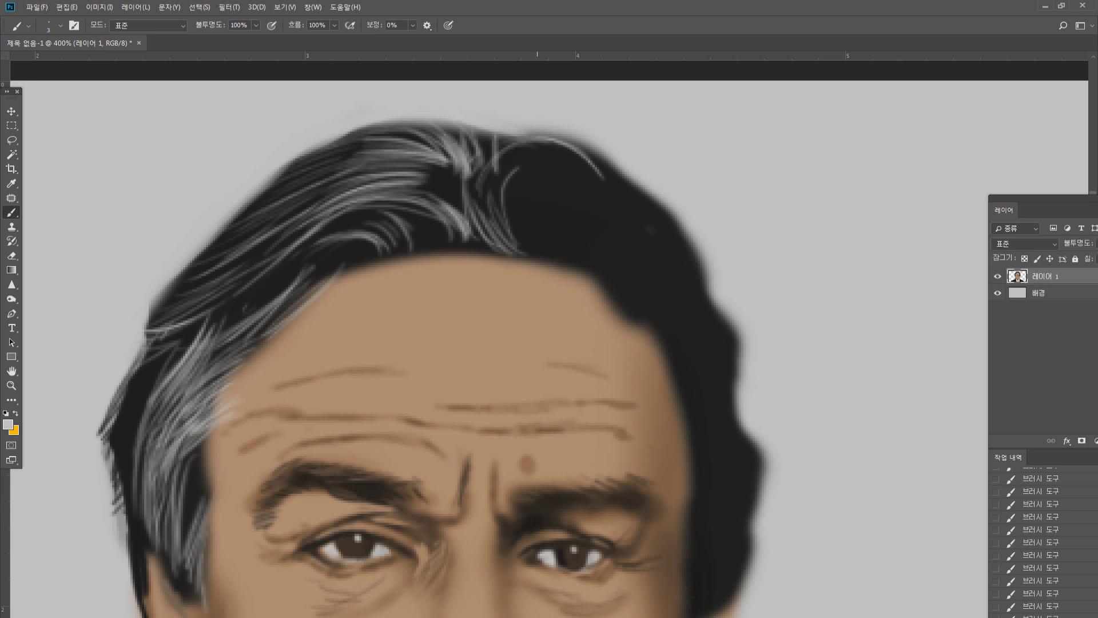
left_click_drag(527, 147, 595, 188)
mouse_move(563, 142)
left_mouse_down()
mouse_move(600, 188)
mouse_move(618, 192)
left_mouse_up()
left_click_drag(584, 147, 610, 193)
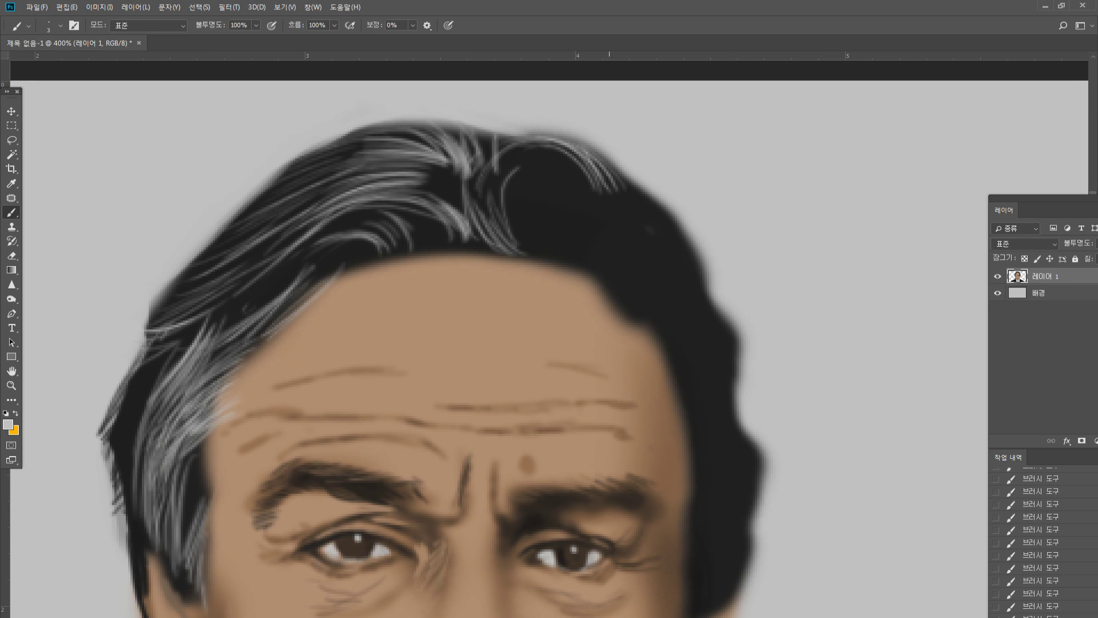
Brush a rounded grey curl right of the parting and extend its strands down toward the right temple
left_click_drag(552, 261, 526, 186)
left_click_drag(532, 180, 602, 216)
left_click_drag(559, 178, 620, 229)
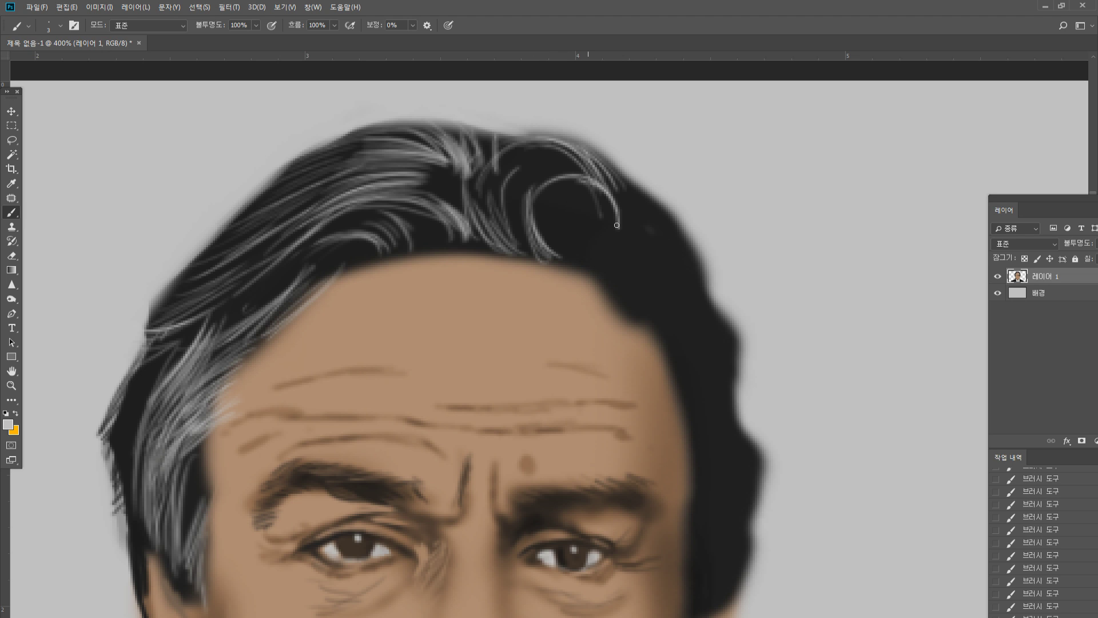
mouse_move(538, 229)
left_mouse_down()
mouse_move(598, 189)
mouse_move(622, 217)
left_mouse_up()
mouse_move(561, 172)
left_mouse_down()
mouse_move(621, 229)
mouse_move(619, 189)
left_mouse_up()
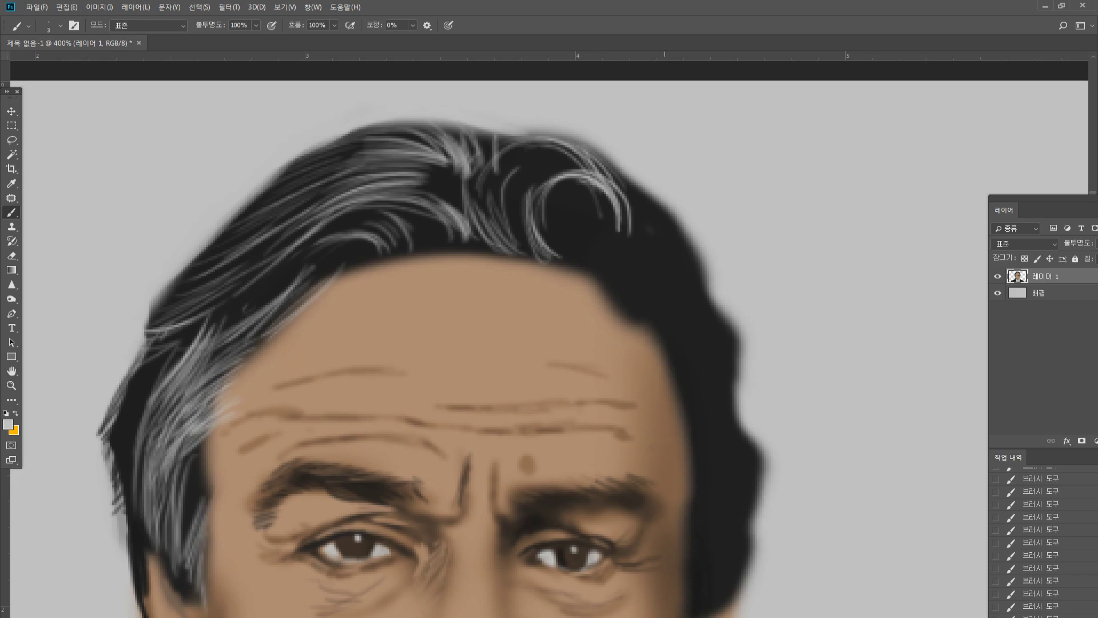
left_click_drag(643, 257, 624, 213)
mouse_move(660, 277)
left_mouse_down()
mouse_move(609, 210)
mouse_move(656, 281)
left_mouse_up()
Sample light grey from the picture and brush fine strands inside the curl and along the right forehead hairline
left_click(605, 214, "alt")
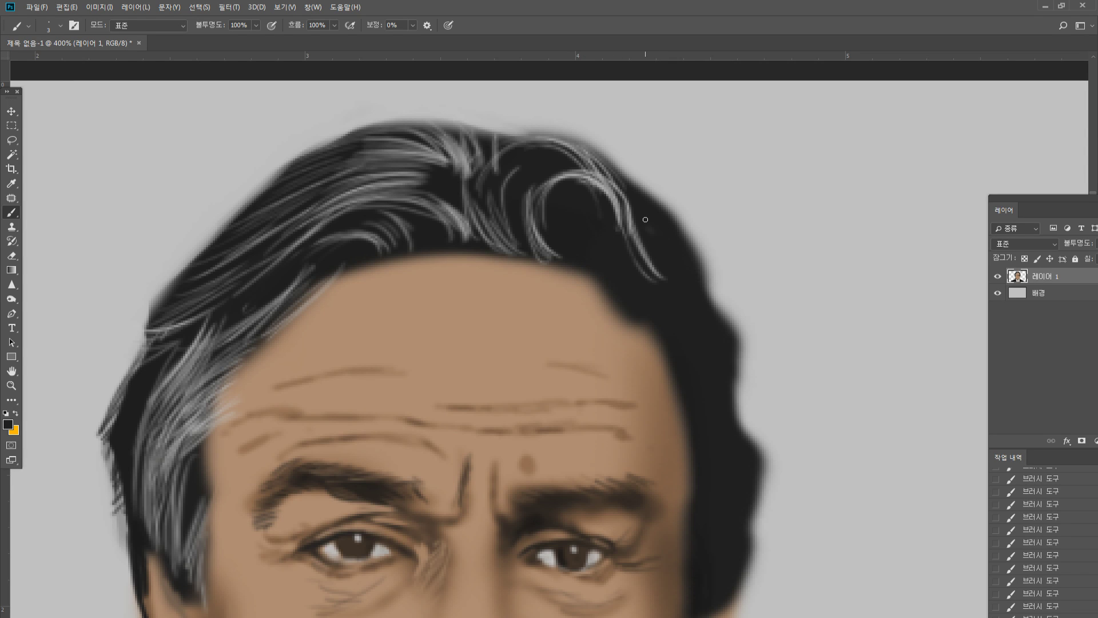
left_click(553, 184, "alt")
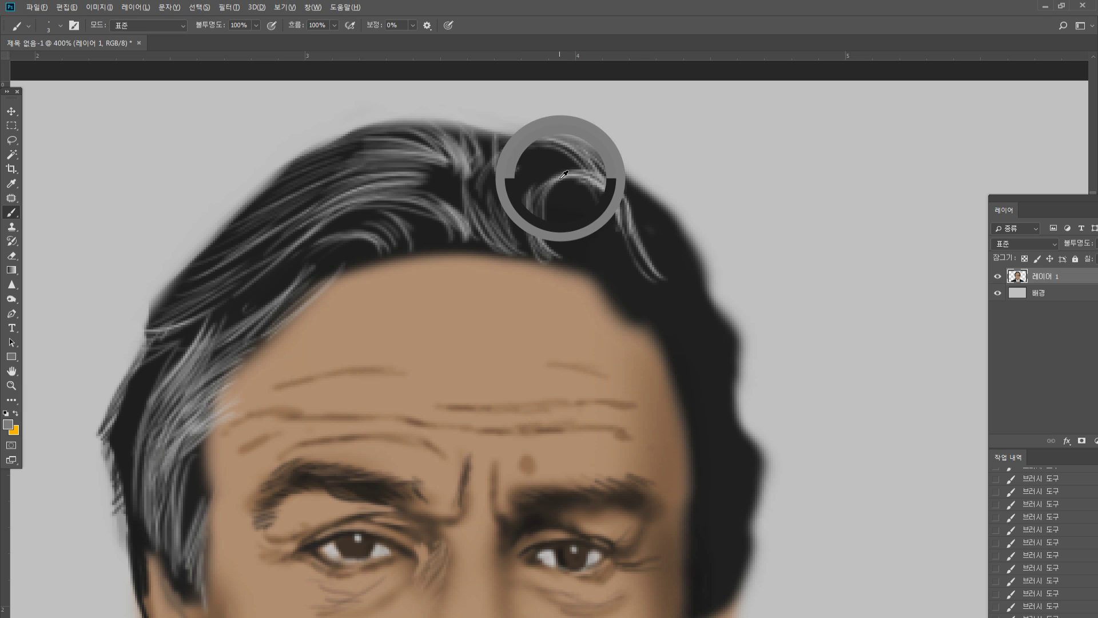
left_click(647, 142, "alt")
mouse_move(566, 164)
left_mouse_down()
mouse_move(535, 171)
mouse_move(531, 215)
mouse_move(570, 252)
left_mouse_up()
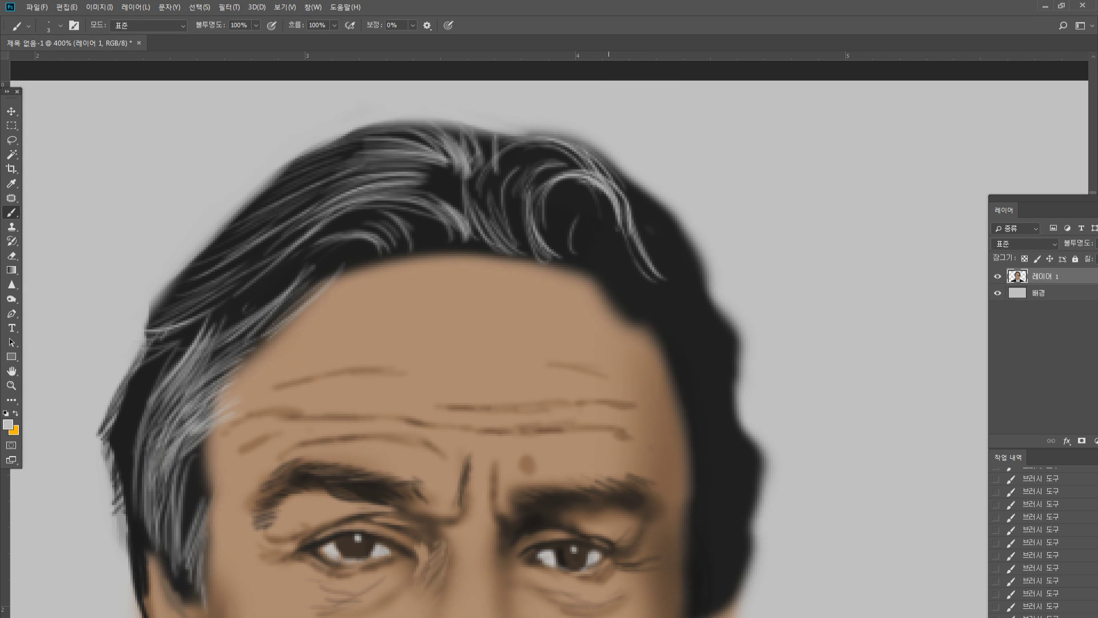
left_click_drag(592, 213, 580, 262)
mouse_move(640, 276)
left_mouse_down()
mouse_move(594, 261)
mouse_move(572, 272)
left_mouse_up()
mouse_move(644, 273)
left_mouse_down()
mouse_move(583, 261)
mouse_move(604, 279)
mouse_move(657, 290)
left_mouse_up()
left_click_drag(619, 286, 669, 310)
Brush long grey strands from the right hairline down over the temple and out toward the side hair
mouse_move(627, 293)
left_mouse_down()
mouse_move(670, 319)
mouse_move(653, 320)
mouse_move(663, 324)
mouse_move(661, 385)
left_mouse_up()
mouse_move(653, 338)
left_mouse_down()
mouse_move(702, 436)
mouse_move(693, 414)
left_mouse_up()
left_click_drag(676, 325, 704, 421)
left_click_drag(692, 332, 710, 422)
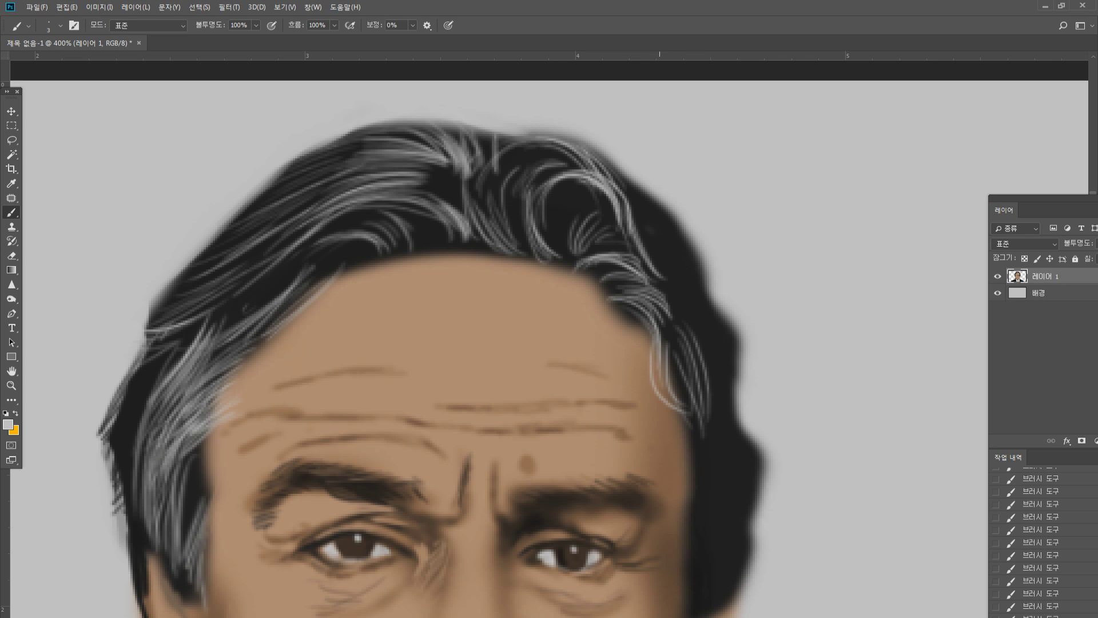
mouse_move(698, 323)
left_mouse_down()
mouse_move(666, 289)
mouse_move(705, 316)
left_mouse_up()
left_click_drag(678, 286, 704, 304)
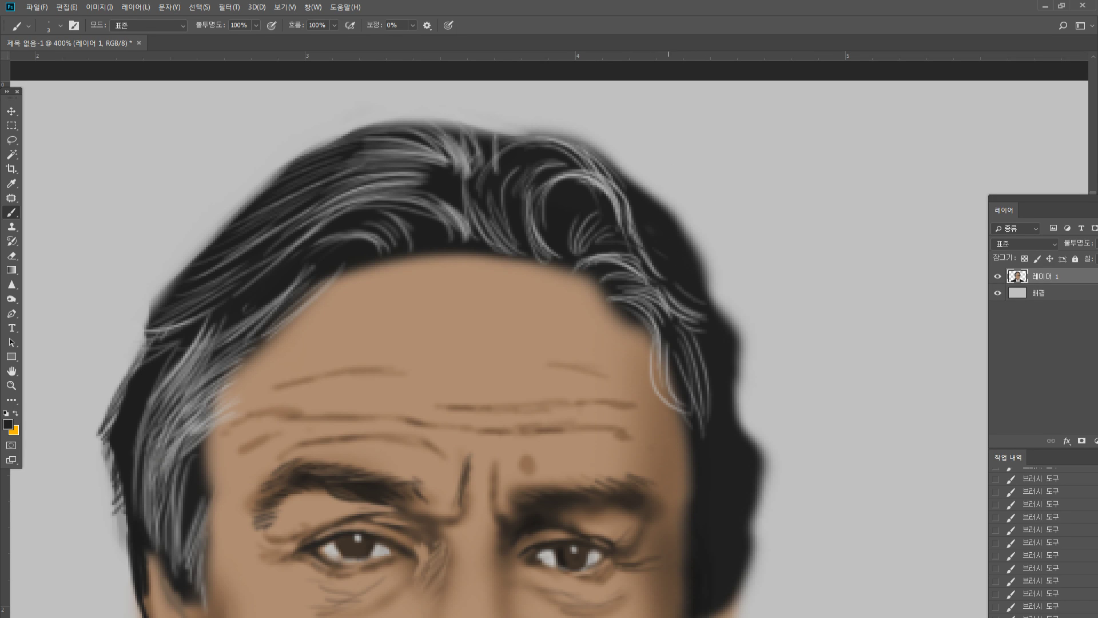
Erase the blurry outer edge of the upper right hair to slim its outline
left_click(12, 256)
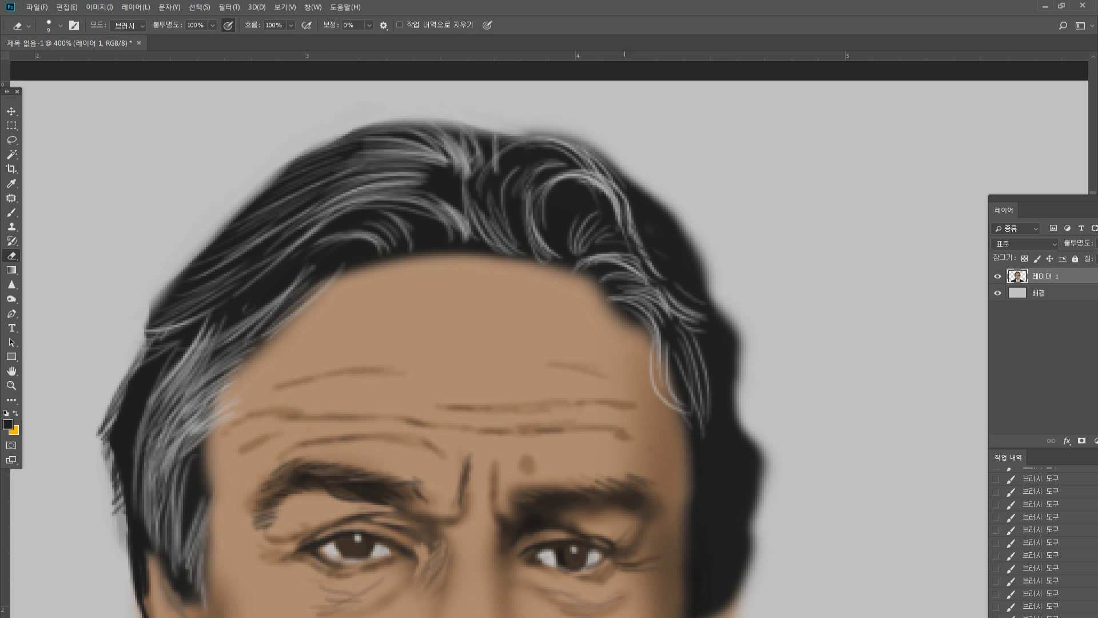
left_click_drag(619, 172, 663, 224)
left_click_drag(650, 209, 682, 238)
mouse_move(676, 224)
left_mouse_down()
mouse_move(696, 244)
mouse_move(675, 252)
left_mouse_up()
left_click_drag(666, 249, 709, 277)
left_click_drag(649, 223, 715, 283)
left_click_drag(681, 213, 707, 237)
left_click_drag(693, 277, 725, 306)
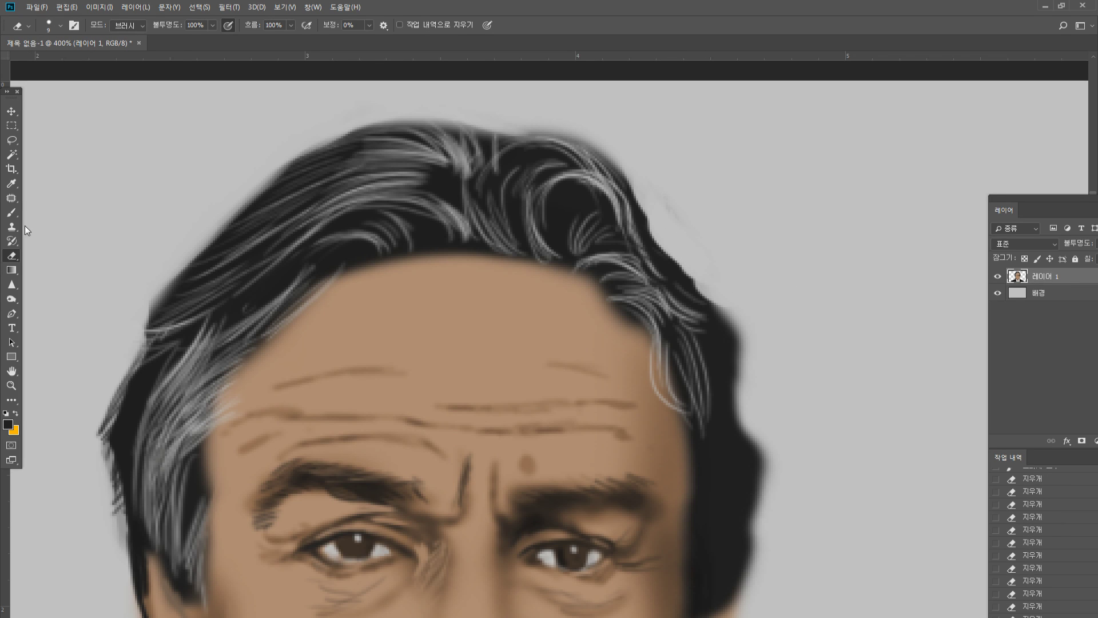
Brush short dark hair tips along the trimmed upper right outline with the size 3 brush
left_click(11, 212)
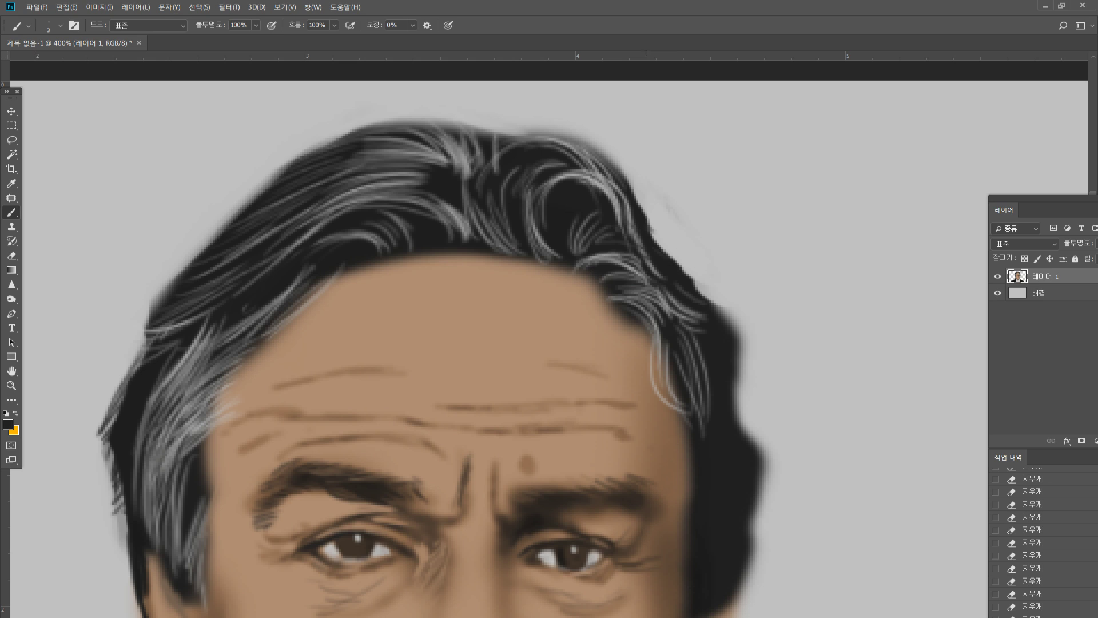
left_click_drag(648, 229, 661, 241)
left_click_drag(648, 228, 662, 244)
left_click_drag(644, 212, 669, 242)
left_click_drag(657, 235, 667, 236)
left_click_drag(654, 229, 672, 249)
left_click_drag(659, 246, 672, 251)
left_click_drag(660, 246, 709, 295)
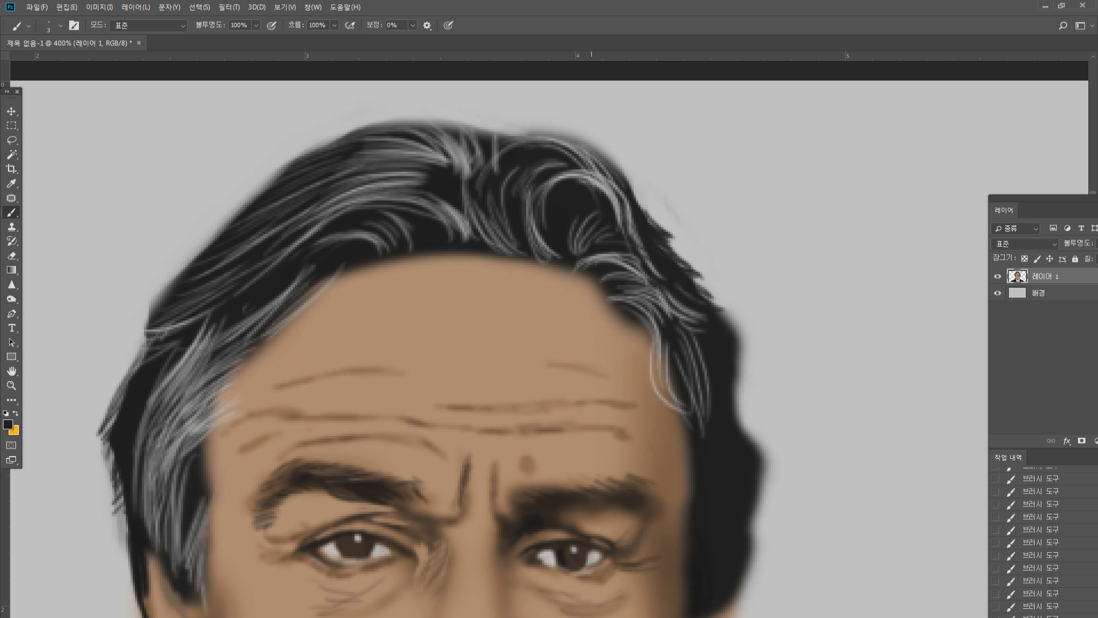
Shade the forehead beside the right hairline with a soft brown brush at size 20
double_click(11, 385)
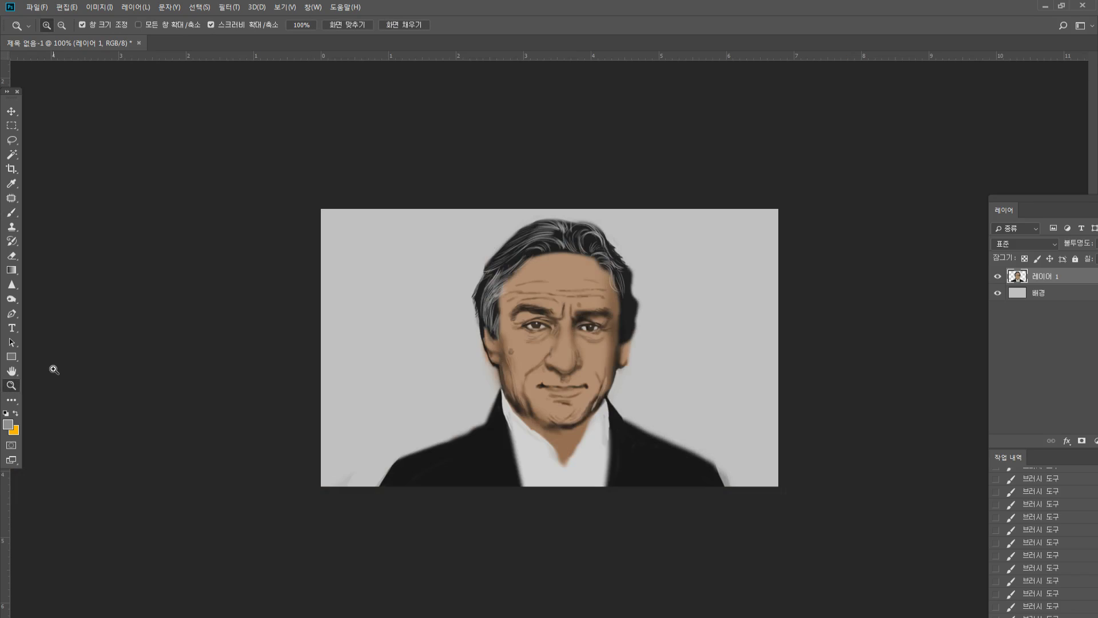
left_click(678, 269)
left_click(745, 218)
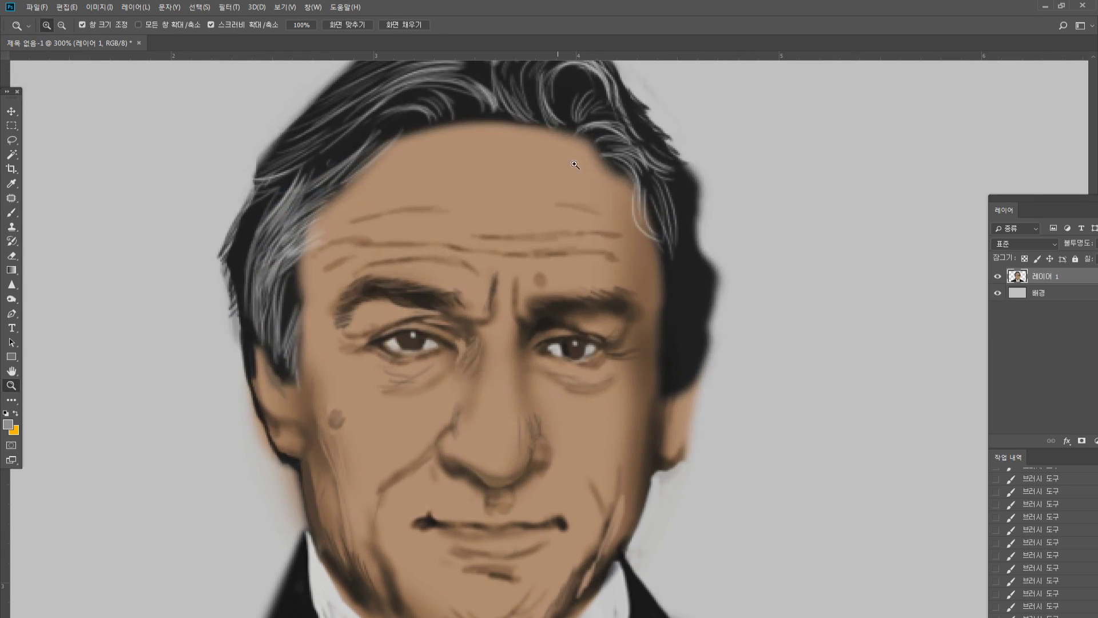
left_click(20, 208)
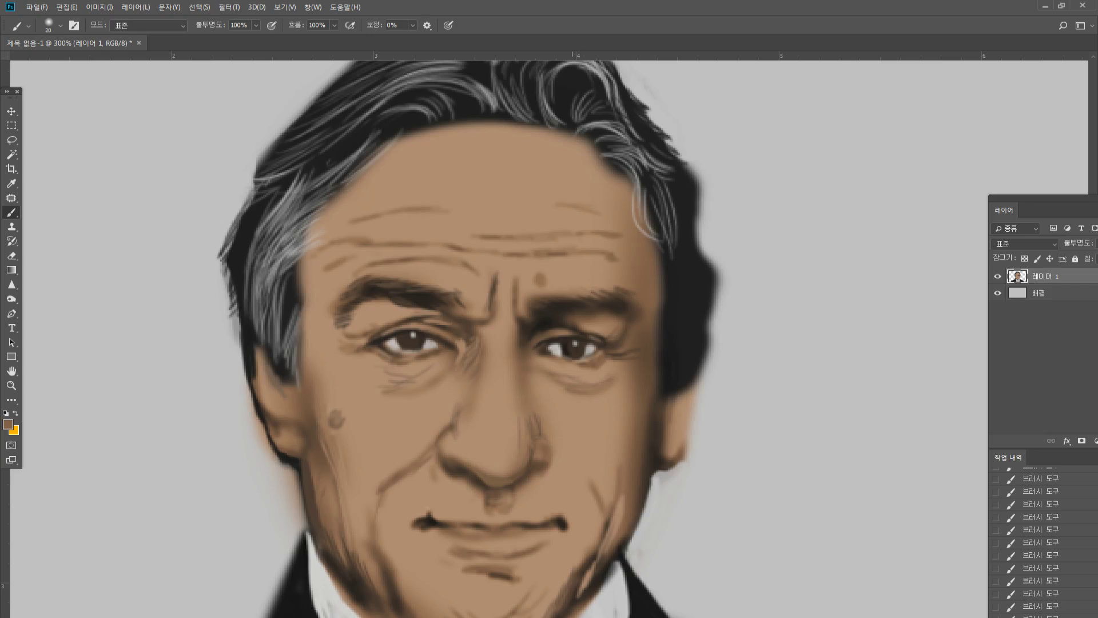
key("bracketright")
left_click_drag(575, 150, 625, 217)
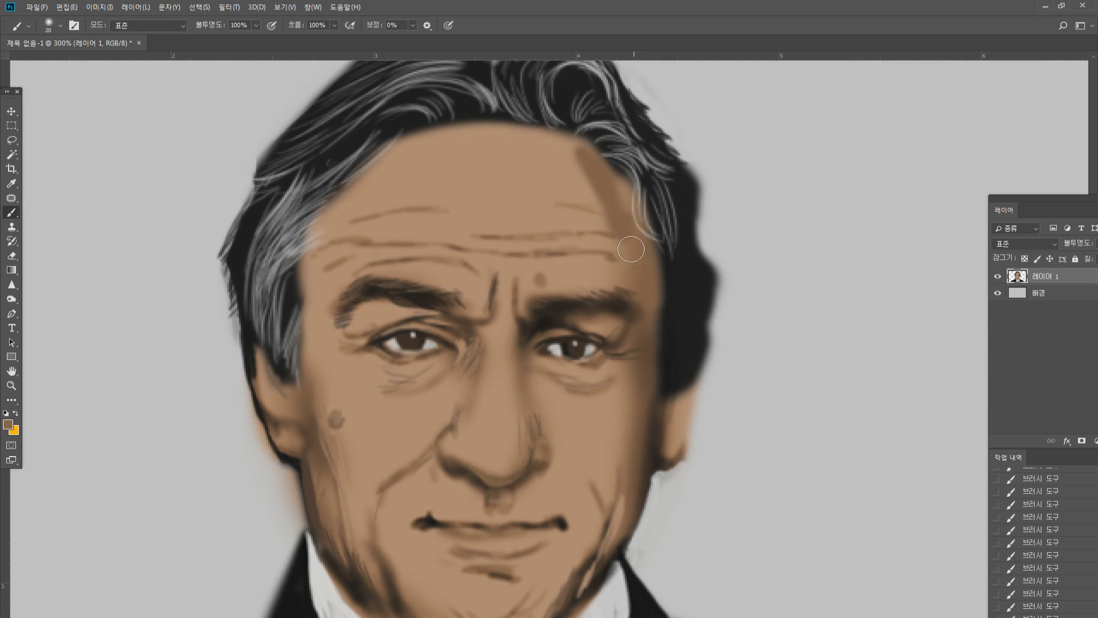
key("ctrl+z")
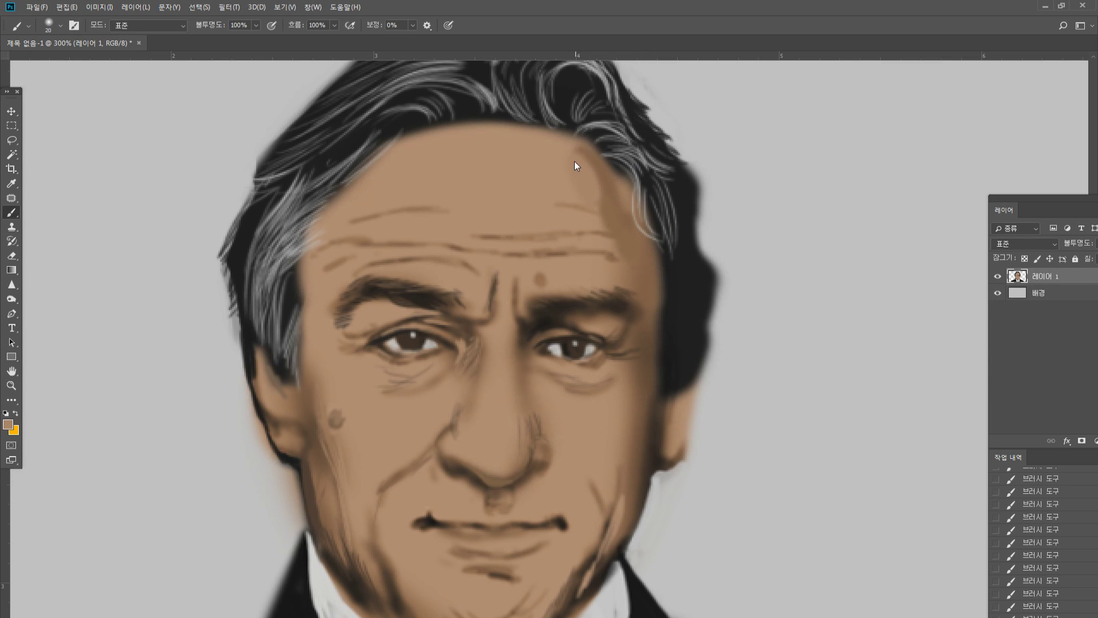
Add dark hair tips to the right side's outer edge and grey strands down the right sideburn beside the face
left_click(707, 268, "alt")
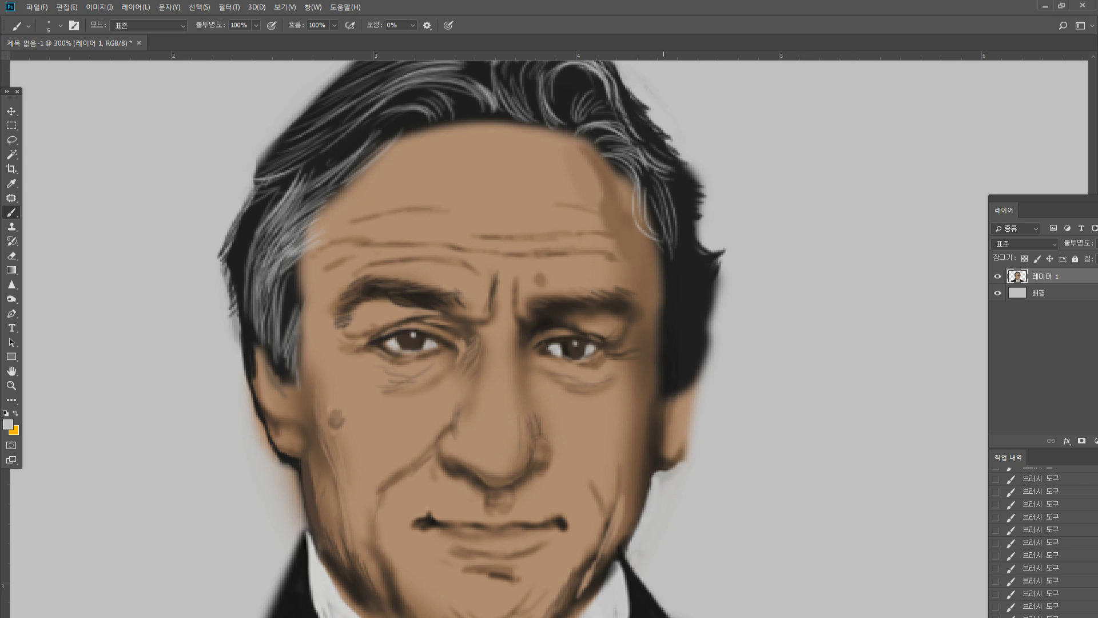
left_click_drag(668, 322, 658, 255)
mouse_move(658, 363)
left_mouse_down()
mouse_move(663, 292)
mouse_move(667, 379)
left_mouse_up()
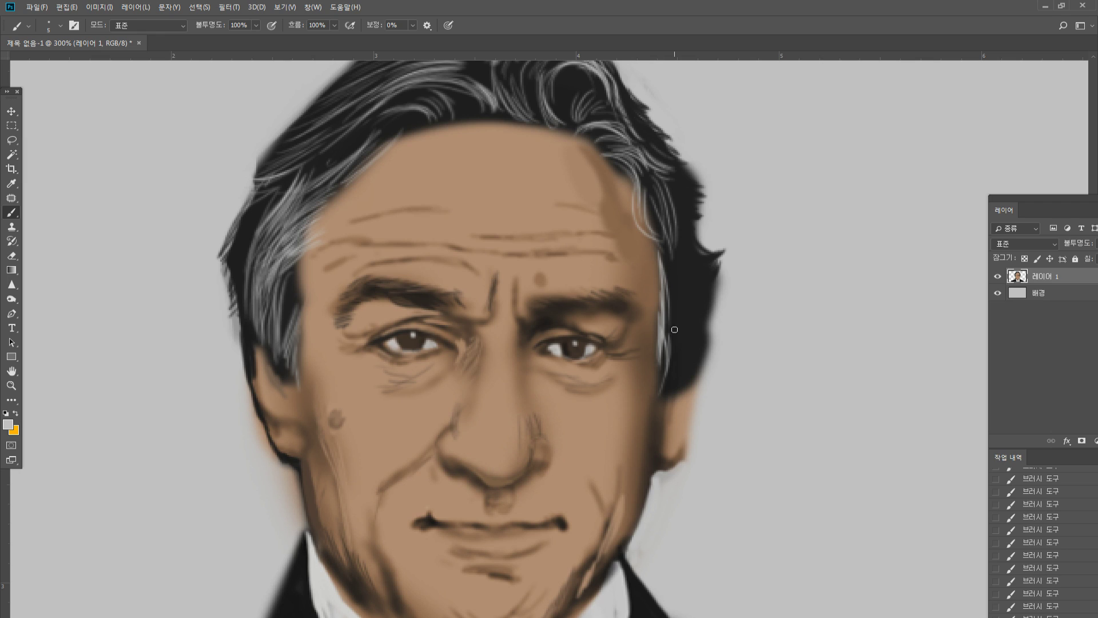
mouse_move(665, 315)
left_mouse_down()
mouse_move(664, 383)
mouse_move(679, 363)
left_mouse_up()
left_click_drag(672, 262, 664, 300)
left_click_drag(684, 238, 657, 309)
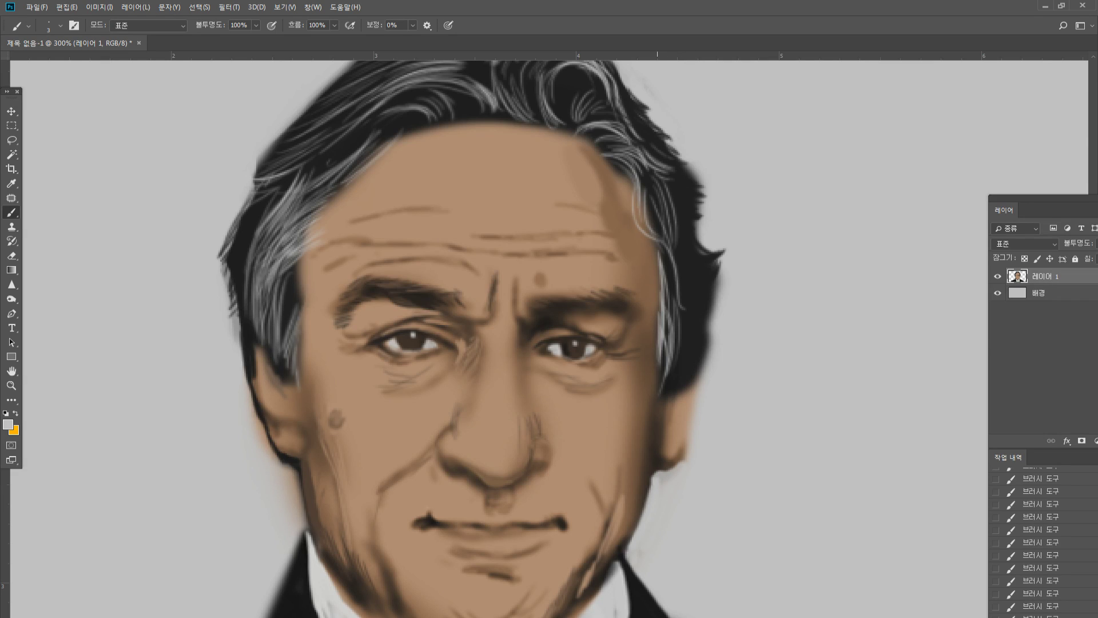
Fill the upper right sideburn with fine grey strands linking it to the temple hair, using the size 3 brush
left_click_drag(674, 227, 681, 293)
left_click_drag(666, 250, 671, 296)
left_click_drag(663, 258, 674, 300)
left_click_drag(669, 235, 681, 302)
left_click_drag(676, 241, 692, 321)
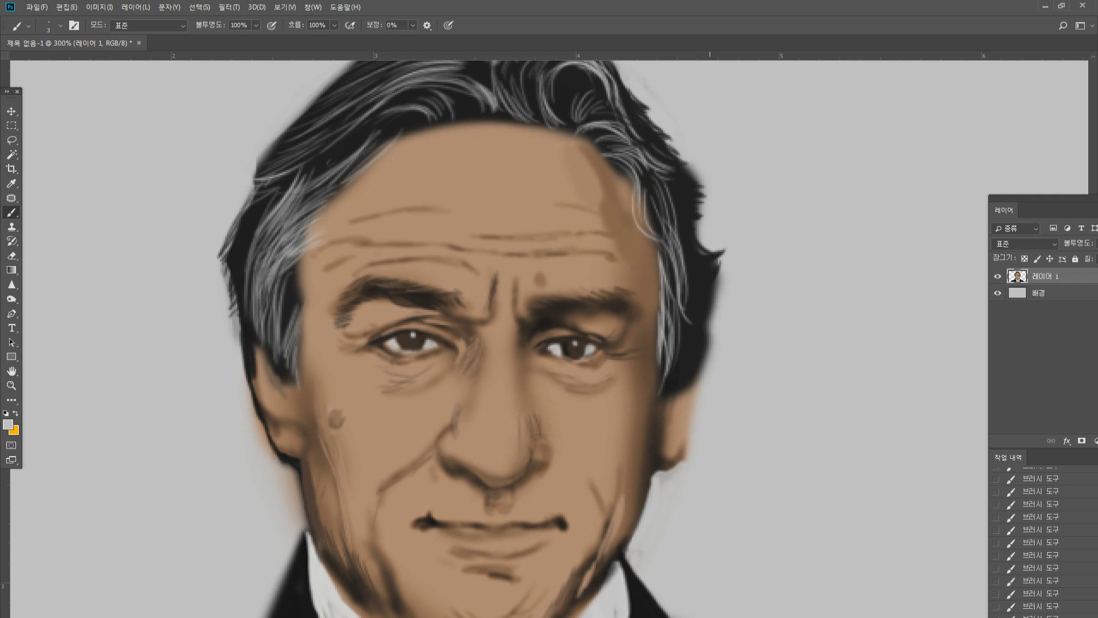
left_click_drag(693, 274, 684, 340)
Sample dark and skin browns around the right ear and paint the ear's inner folds and shadows
left_click(701, 334, "alt")
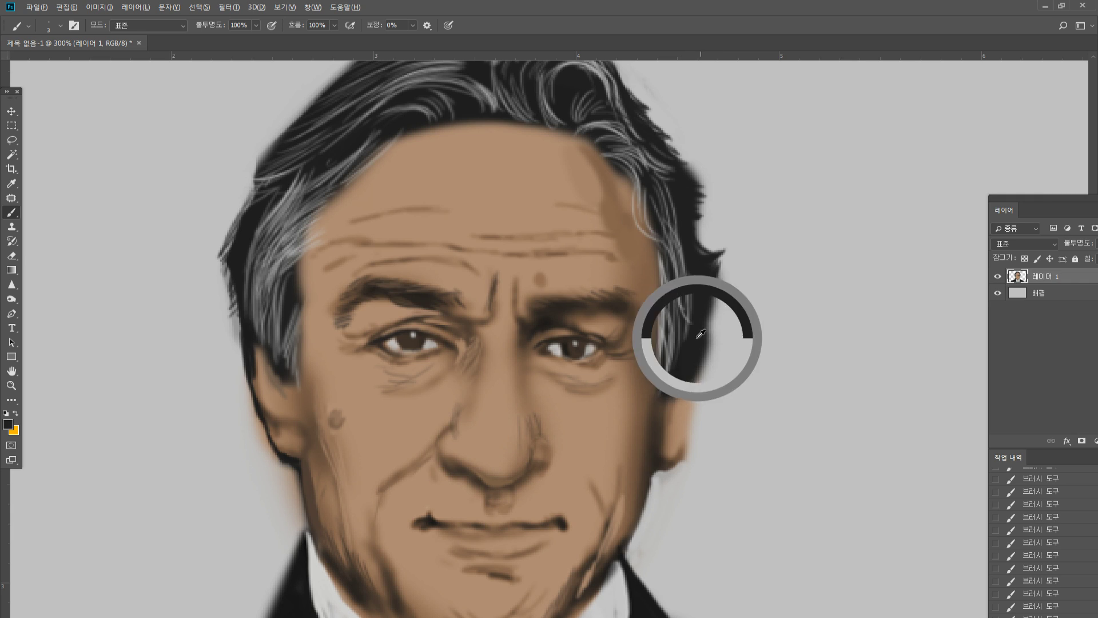
left_click(661, 425, "alt")
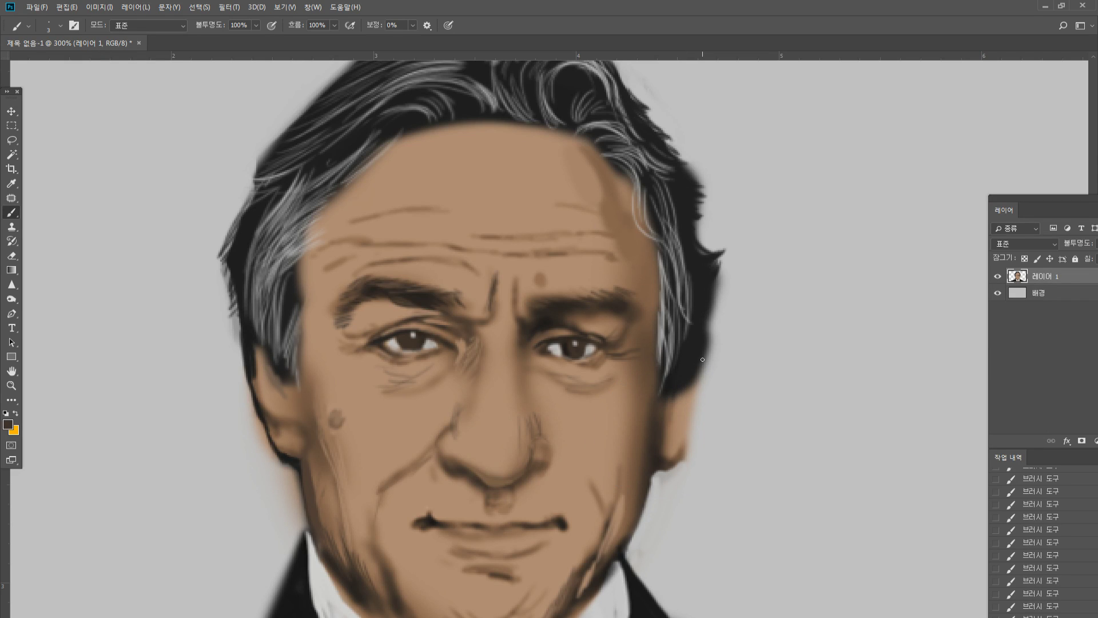
mouse_move(665, 433)
left_mouse_down()
mouse_move(676, 418)
mouse_move(670, 456)
mouse_move(684, 394)
mouse_move(669, 416)
left_mouse_up()
left_click(672, 429, "alt")
left_click(676, 448, "alt")
left_click(666, 444, "alt")
left_click(674, 436, "alt")
left_click(679, 419, "alt")
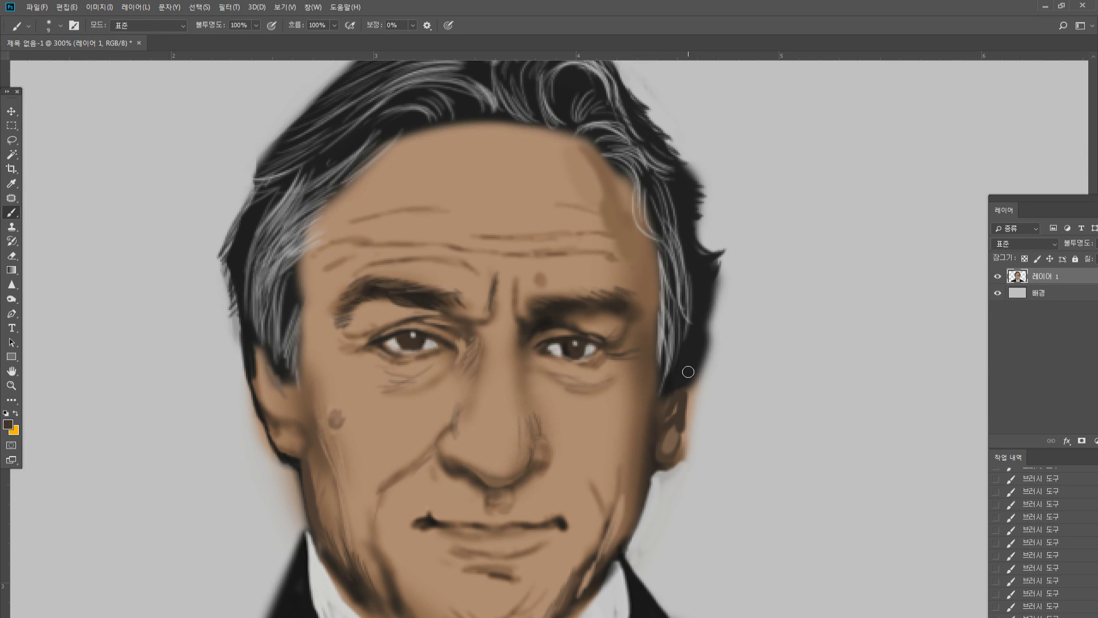
Erase the soft outer edge of the right side hair and ear to narrow and sharpen the outline
left_click(12, 256)
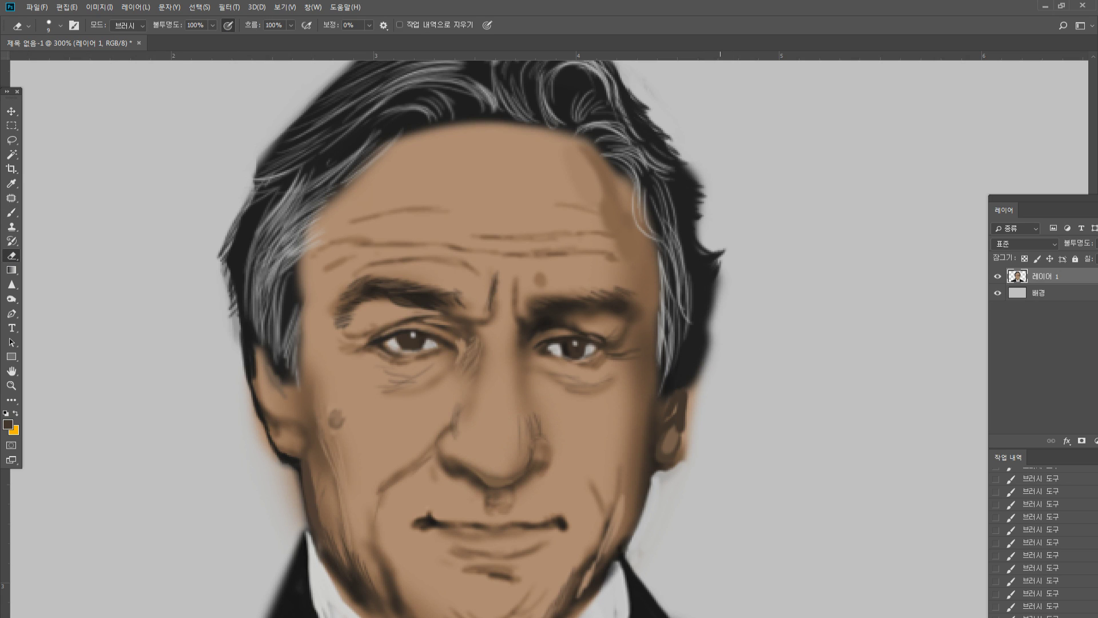
left_click_drag(722, 251, 703, 355)
left_click_drag(722, 283, 699, 372)
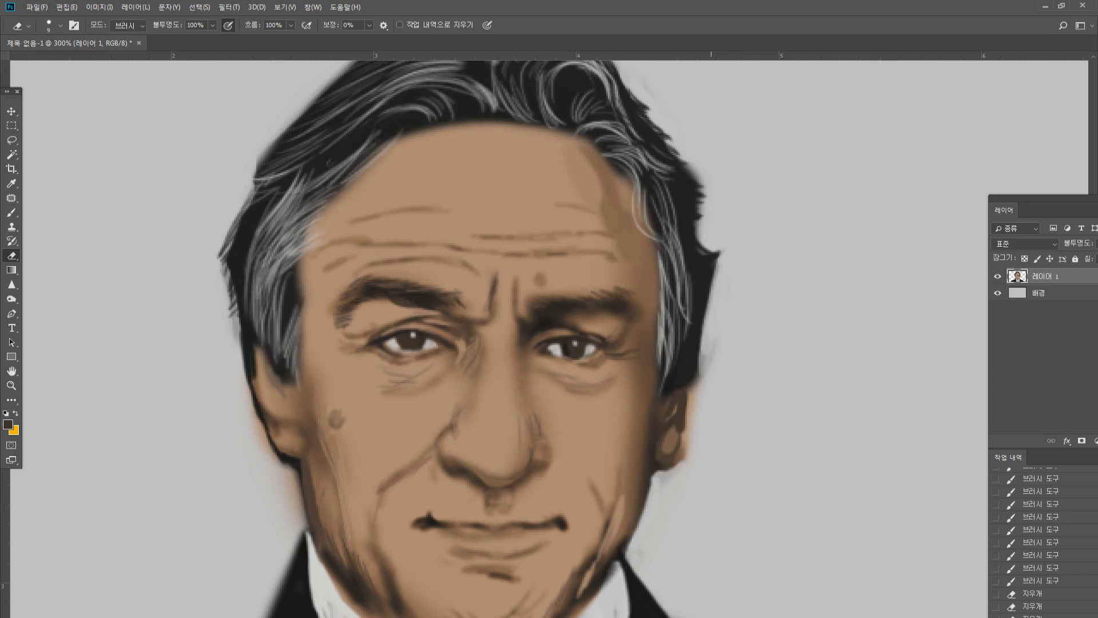
left_click_drag(707, 326, 692, 392)
left_click_drag(701, 358, 686, 427)
left_click_drag(698, 336, 689, 351)
left_click_drag(690, 419, 678, 453)
mouse_move(687, 404)
left_mouse_down()
mouse_move(684, 458)
mouse_move(659, 485)
mouse_move(667, 478)
left_mouse_up()
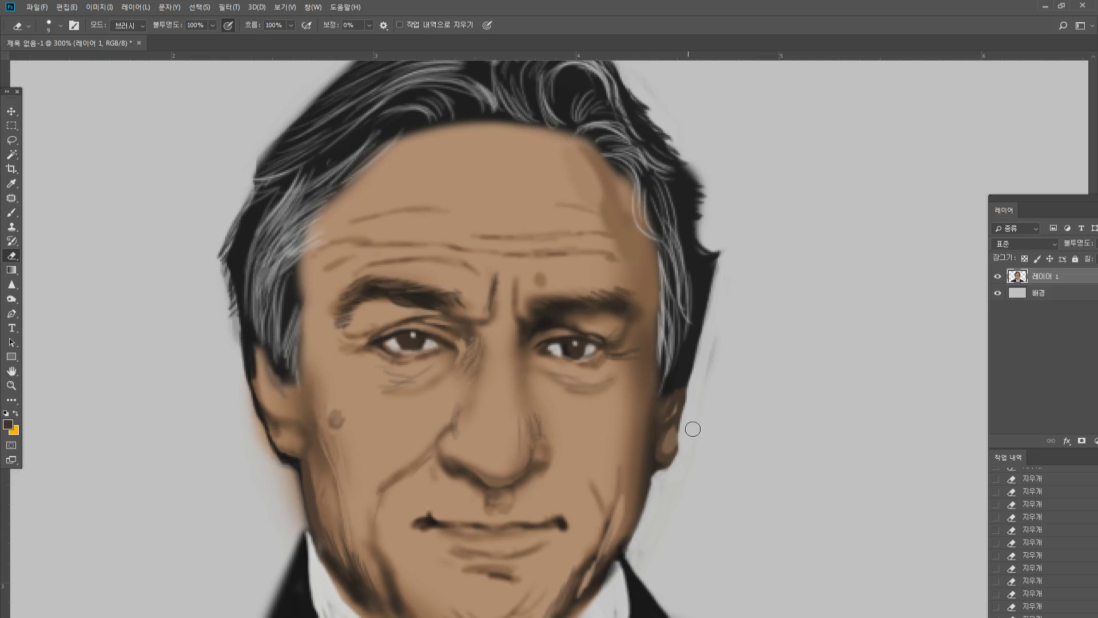
left_click_drag(712, 352, 692, 463)
mouse_move(718, 253)
left_mouse_down()
mouse_move(716, 240)
mouse_move(690, 381)
left_mouse_up()
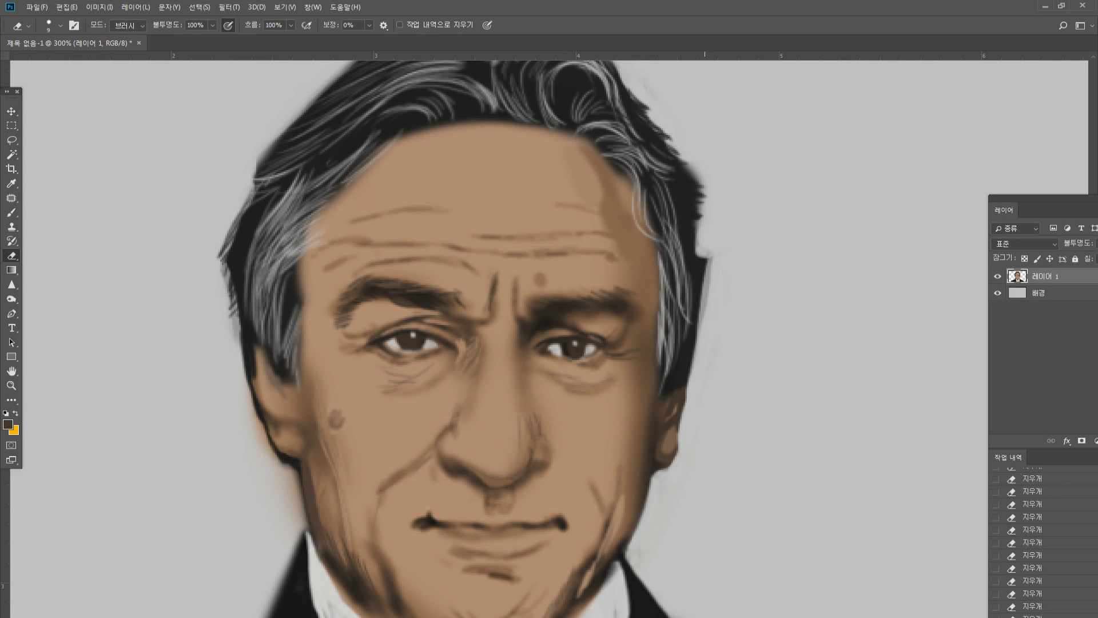
Brush small dark hair tips along the trimmed outer edge of the right side hair with a smaller brush
left_click(12, 212)
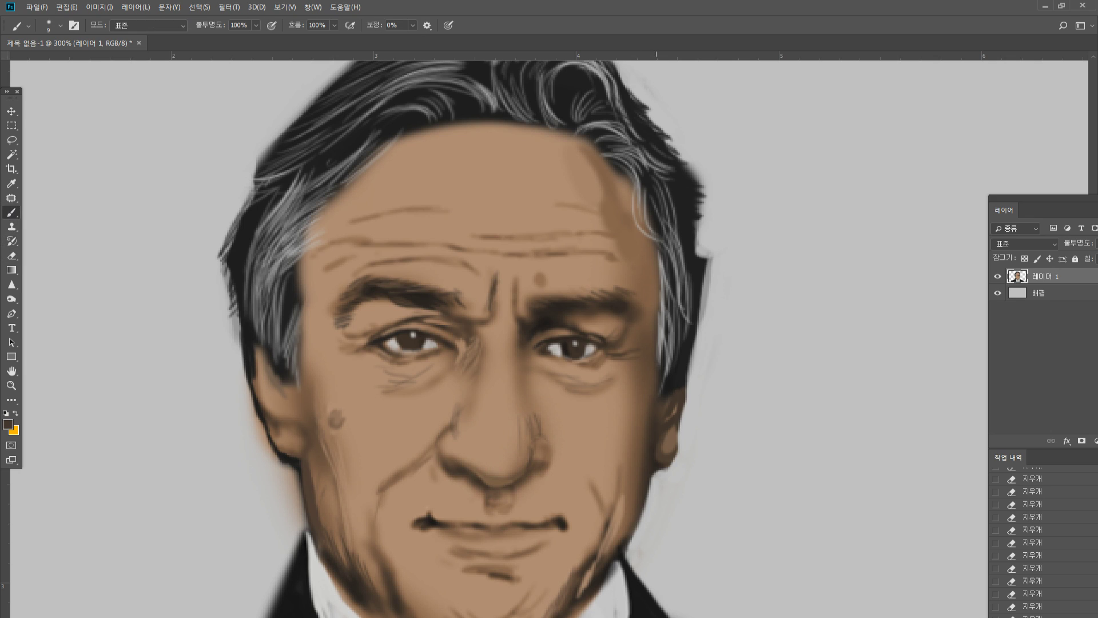
left_click_drag(697, 227, 707, 257)
key("bracketleft")
left_click_drag(700, 254, 708, 258)
left_click_drag(699, 257, 713, 259)
mouse_move(700, 259)
left_mouse_down()
mouse_move(710, 266)
mouse_move(696, 272)
left_mouse_up()
left_click_drag(690, 272, 699, 274)
left_click_drag(691, 273, 697, 276)
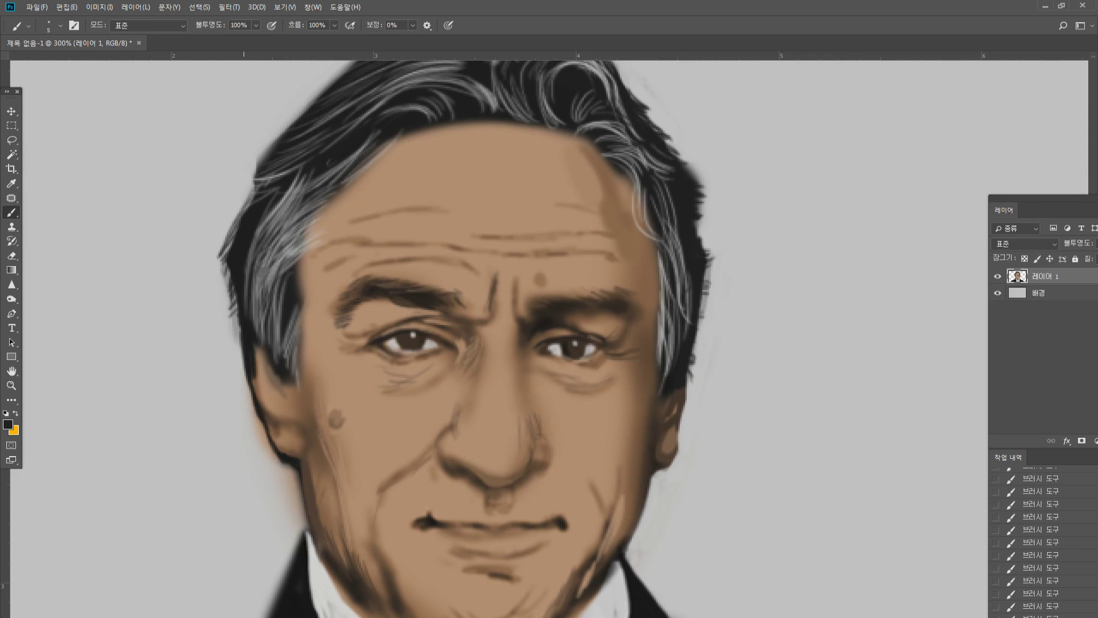
Darken the left hair edge, the left jaw and neck contour, and sharpen the jacket's left collar edge
left_click_drag(241, 307, 237, 345)
mouse_move(304, 477)
left_mouse_down()
mouse_move(318, 546)
mouse_move(313, 598)
left_mouse_up()
left_click_drag(304, 531, 267, 610)
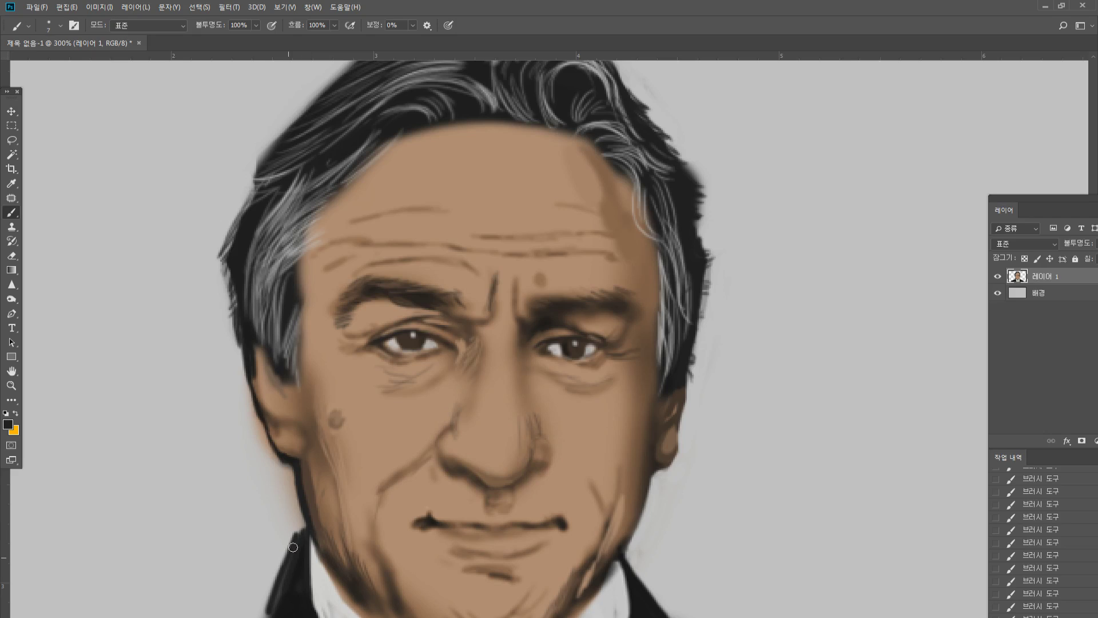
left_click_drag(285, 566, 260, 615)
mouse_move(291, 544)
left_mouse_down()
mouse_move(256, 615)
mouse_move(285, 566)
left_mouse_up()
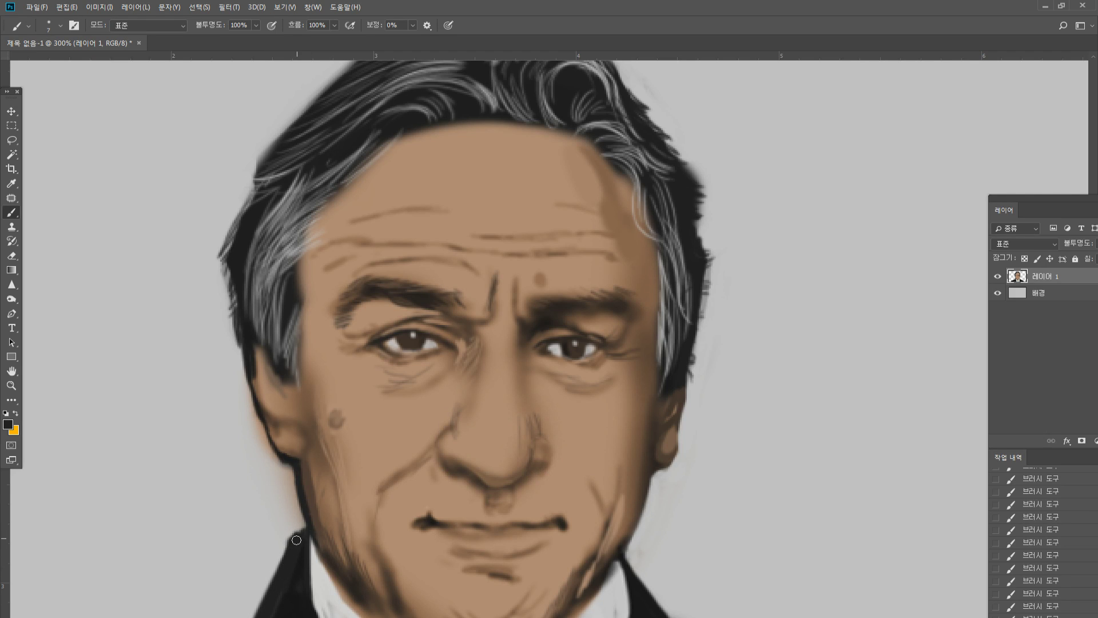
left_click_drag(300, 526, 290, 568)
Darken the underside of the nose and the area above the right mouth corner with the Burn tool
double_click(11, 386)
left_click(601, 333)
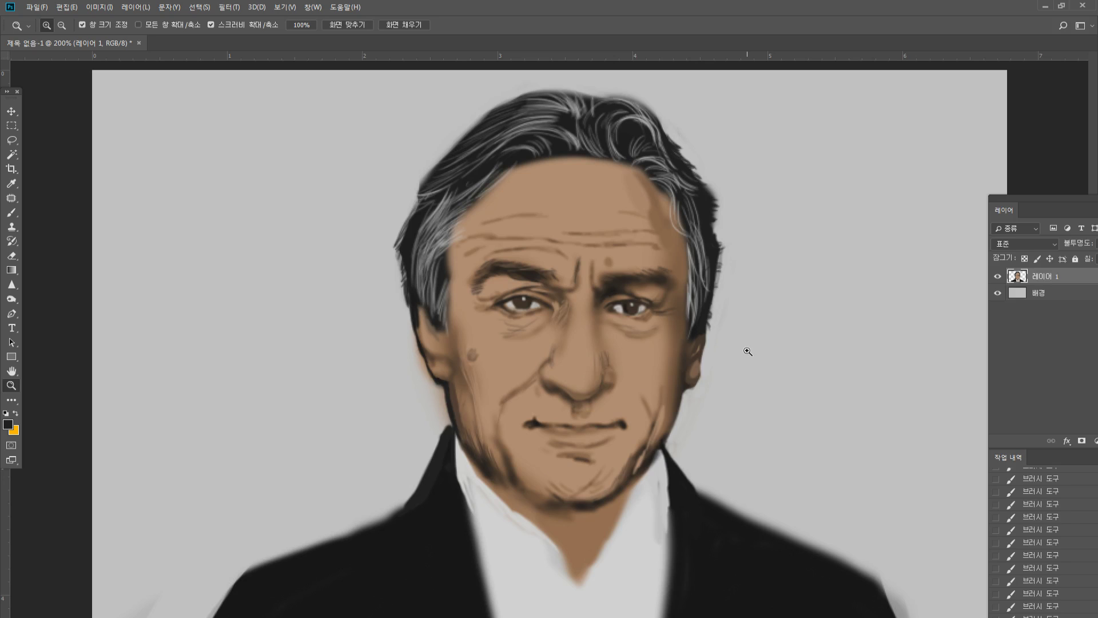
left_click(714, 384)
left_click(610, 355)
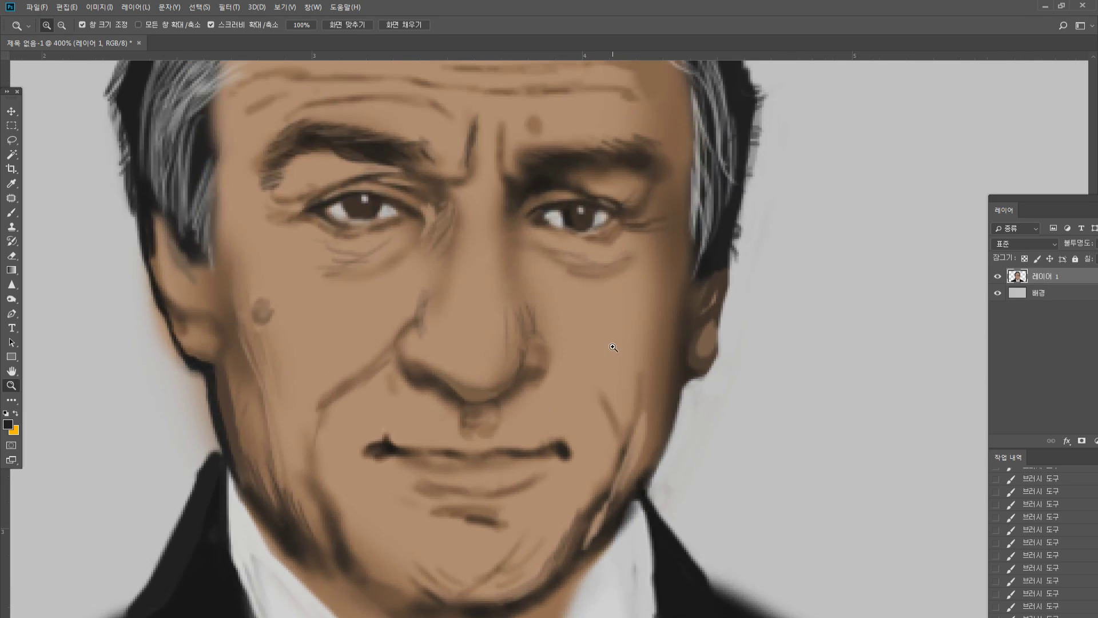
left_click(12, 299)
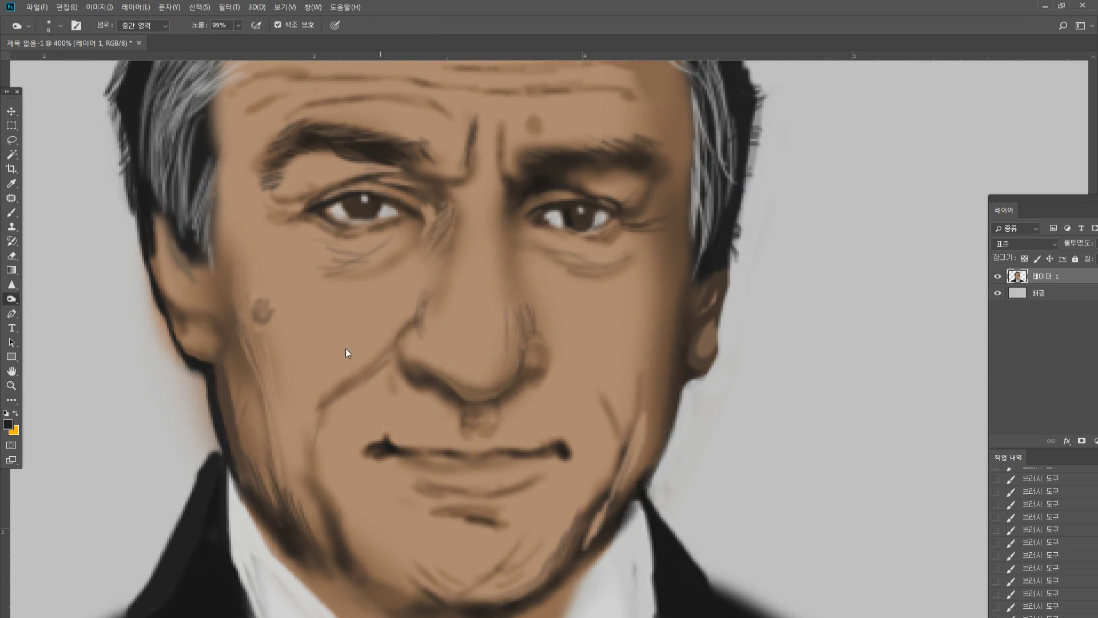
left_click_drag(420, 373, 449, 384)
left_click_drag(439, 379, 466, 399)
mouse_move(439, 397)
left_mouse_down()
mouse_move(486, 407)
mouse_move(500, 397)
left_mouse_up()
left_click_drag(492, 397, 517, 389)
left_click_drag(506, 391, 524, 383)
left_click_drag(517, 386, 527, 380)
mouse_move(509, 389)
left_mouse_down()
mouse_move(535, 371)
mouse_move(567, 439)
mouse_move(563, 414)
mouse_move(562, 442)
mouse_move(578, 455)
left_mouse_up()
key("bracketright")
key("bracketright")
key("bracketleft")
key("bracketleft")
key("bracketright")
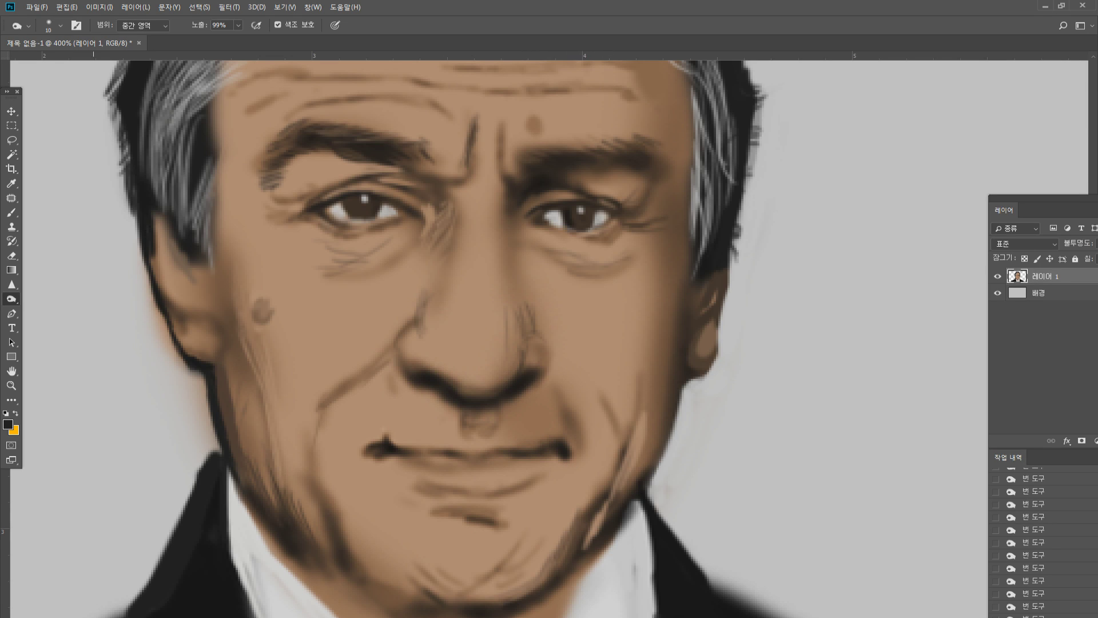
Brush a sampled brown over the shading above the right mouth corner and along the right smile line
left_click(11, 214)
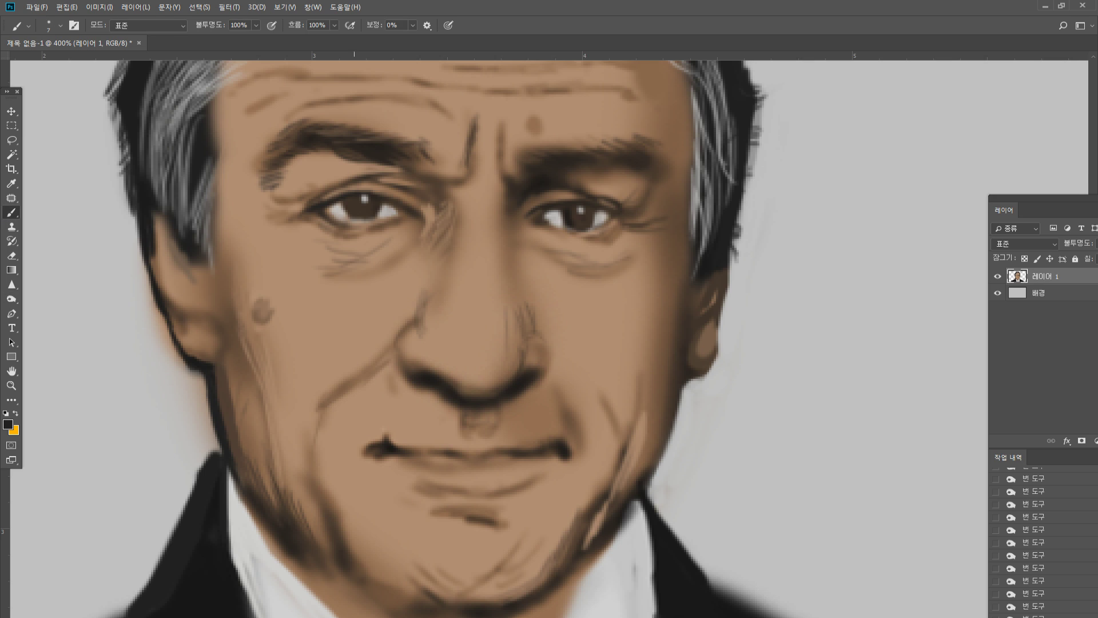
left_click(541, 398, "alt")
left_click_drag(553, 440, 578, 399)
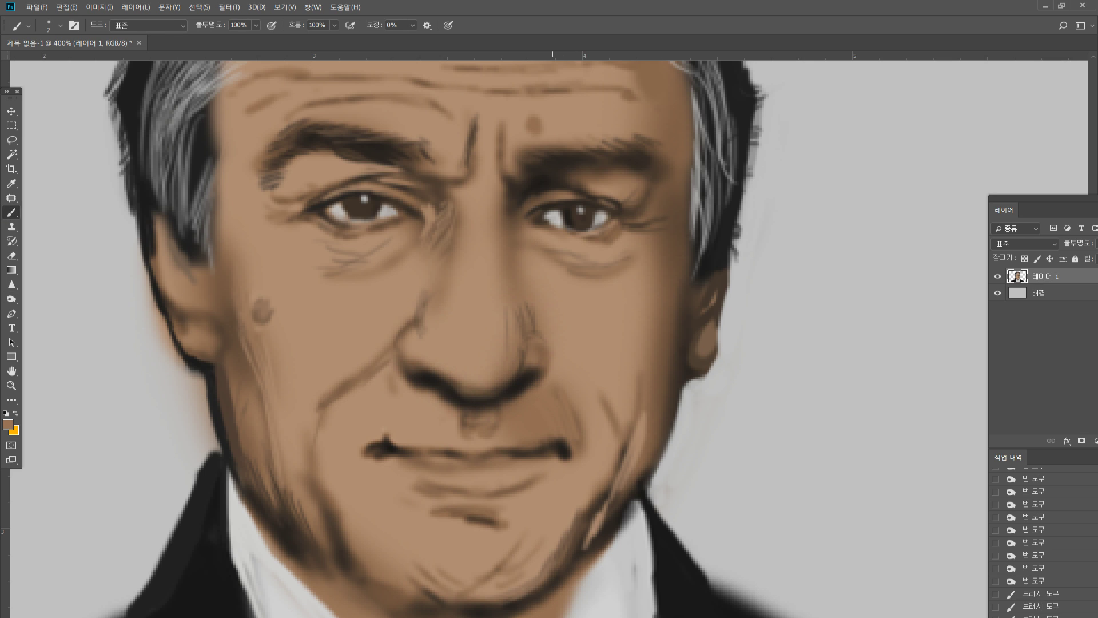
left_click_drag(559, 341, 597, 387)
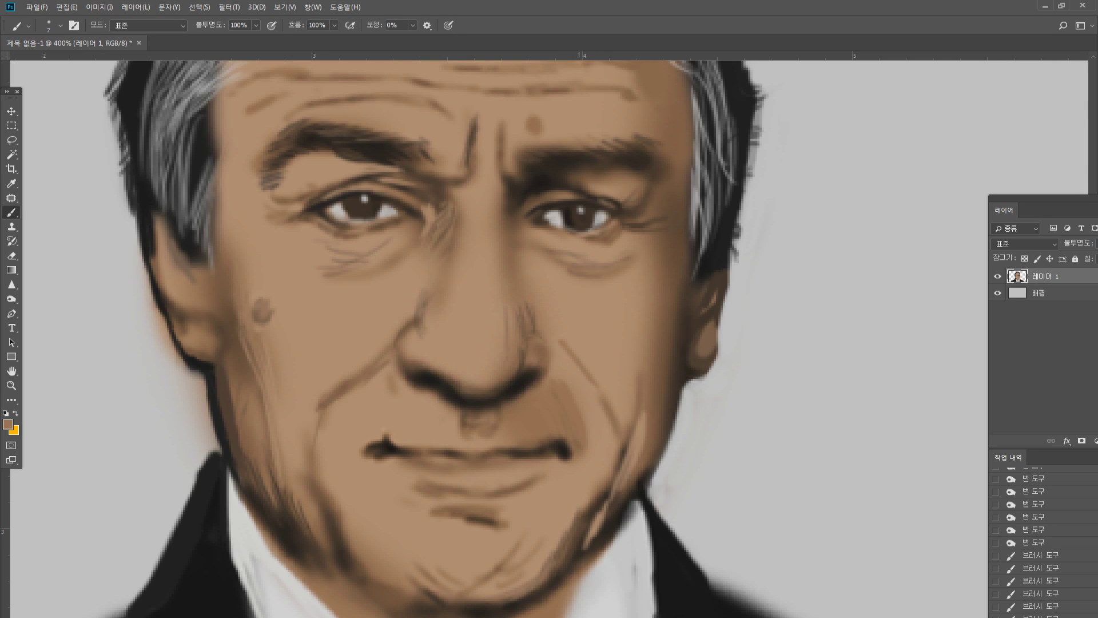
Lower the brush opacity to 41% and shade the right smile line and adjacent cheek with sampled brown
left_click(256, 26)
left_click_drag(255, 39, 225, 41)
left_click(558, 395, "alt")
left_click_drag(559, 347, 580, 378)
left_click_drag(572, 364, 586, 385)
mouse_move(563, 342)
left_mouse_down()
mouse_move(603, 383)
mouse_move(607, 455)
left_mouse_up()
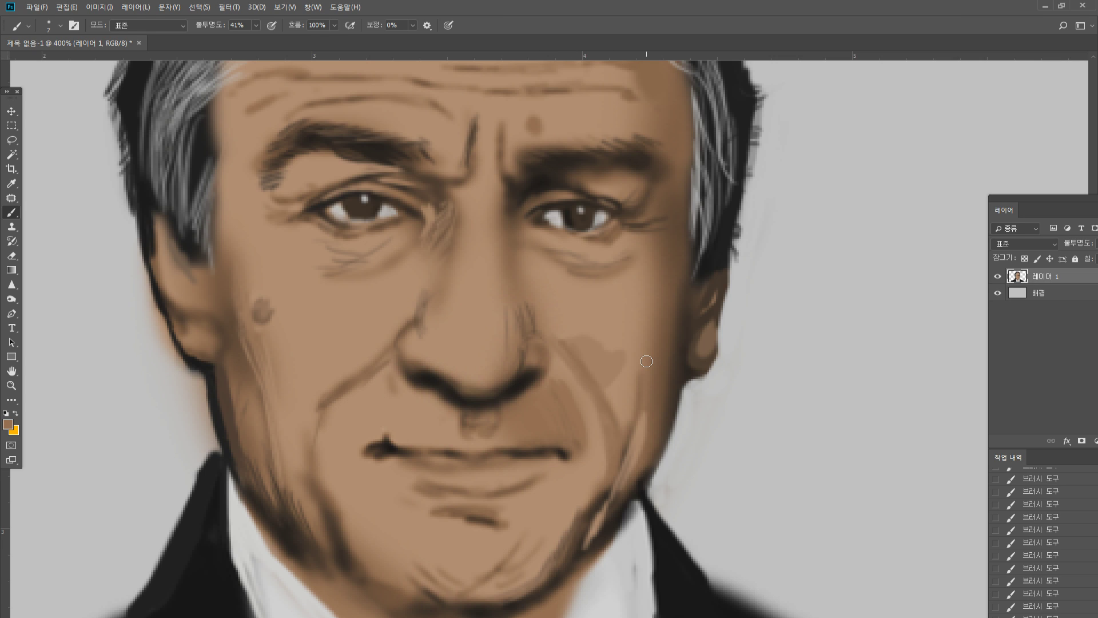
Sample browns around the right mouth corner and brush diagonal shading from there down across the chin
left_click(565, 449, "alt")
left_click(568, 450, "alt")
left_click(550, 438, "alt")
left_click(550, 439, "alt")
left_click(548, 450, "alt")
left_click(568, 472, "alt")
left_click(542, 455, "alt")
left_click_drag(549, 460, 523, 541)
left_click_drag(540, 500, 524, 536)
left_click_drag(531, 495, 511, 533)
mouse_move(526, 492)
left_mouse_down()
mouse_move(493, 569)
mouse_move(511, 546)
mouse_move(532, 567)
mouse_move(483, 578)
left_mouse_up()
left_click(531, 493, "alt")
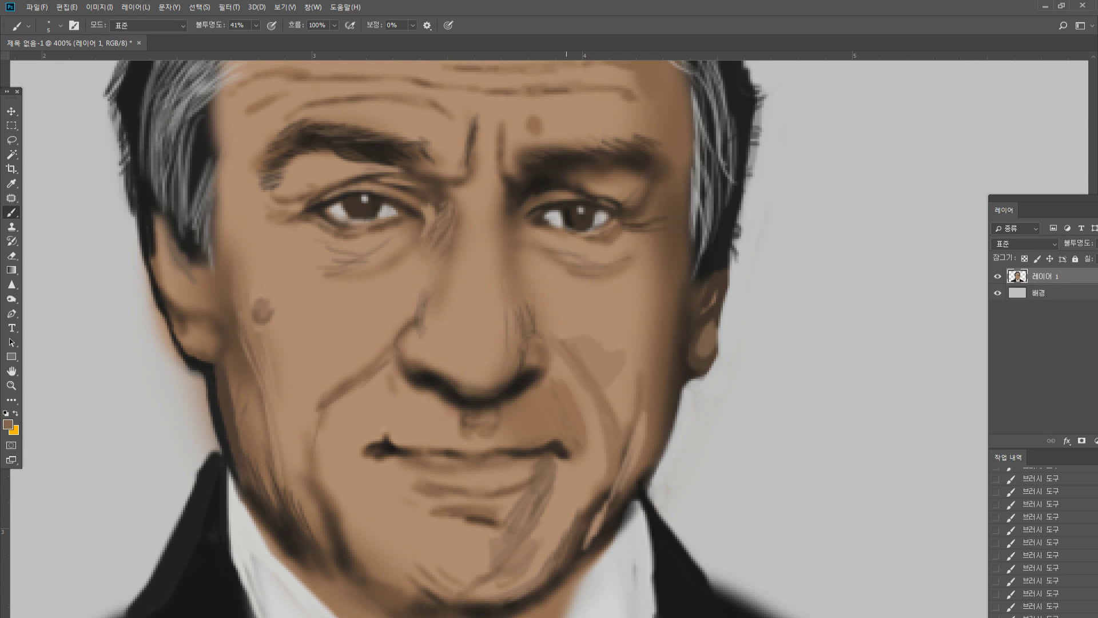
Sample a dark brown from the right jaw and paint the jaw shadow and the crease up the right cheek
left_click(571, 461, "alt")
left_click(587, 516, "alt")
mouse_move(585, 514)
left_mouse_down()
mouse_move(590, 499)
mouse_move(578, 504)
mouse_move(594, 502)
left_mouse_up()
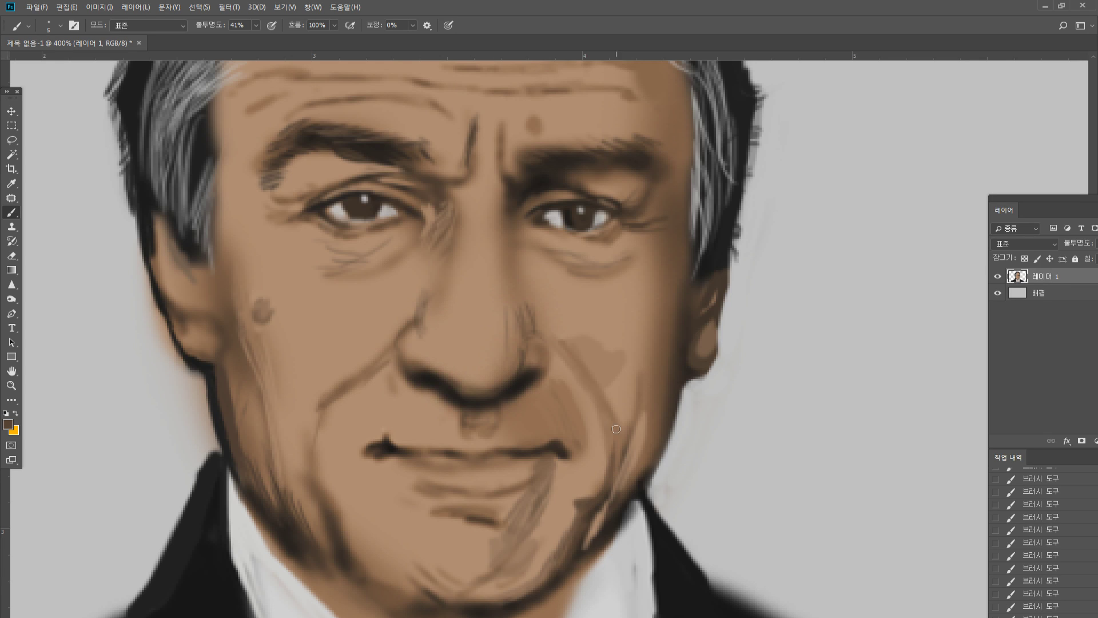
mouse_move(615, 449)
left_mouse_down()
mouse_move(612, 427)
mouse_move(633, 420)
mouse_move(616, 455)
mouse_move(634, 407)
mouse_move(628, 369)
left_mouse_up()
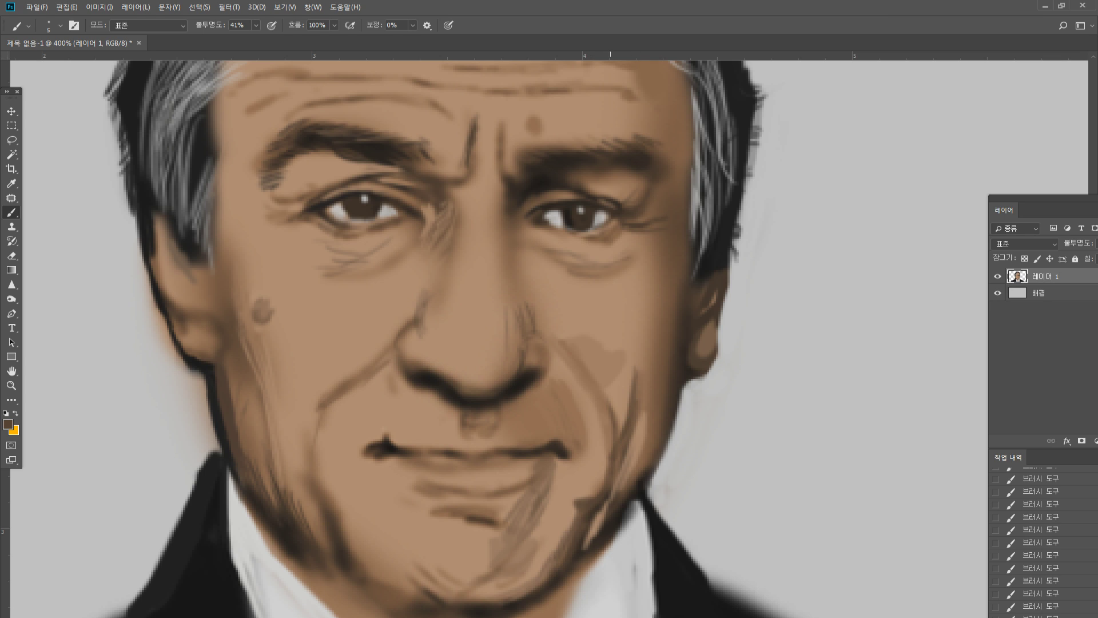
Darken the right cheek and jaw edge with sampled near-black, and brush brown over the neck beside the right collar
left_click(652, 421, "alt")
left_click(643, 483, "alt")
left_click_drag(644, 475, 664, 364)
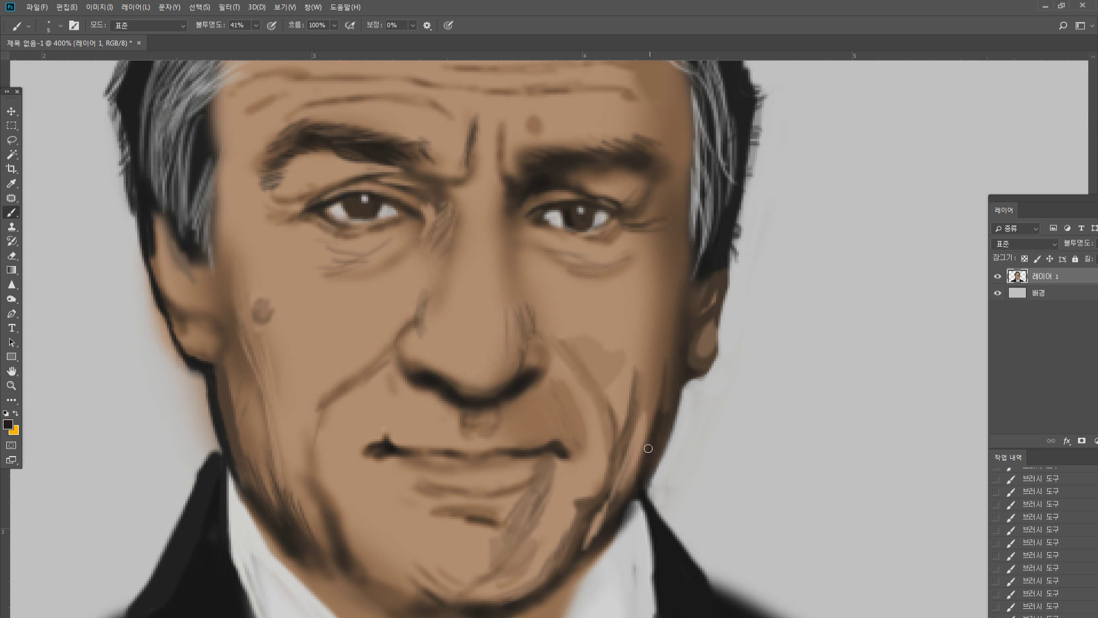
left_click_drag(648, 447, 659, 372)
left_click_drag(626, 488, 619, 504)
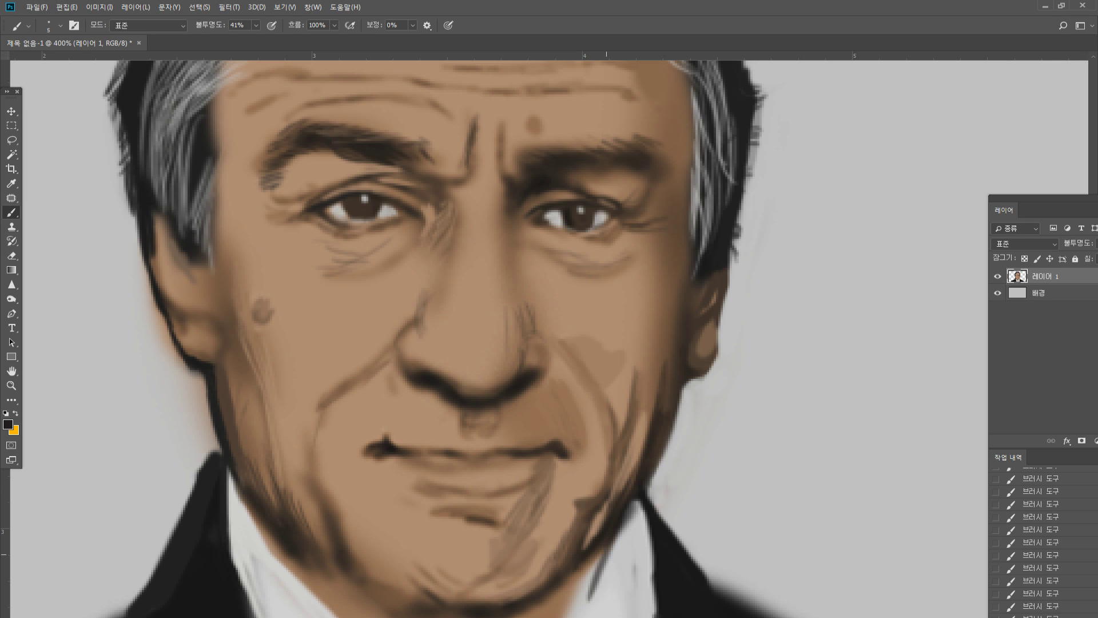
left_click(552, 604, "alt")
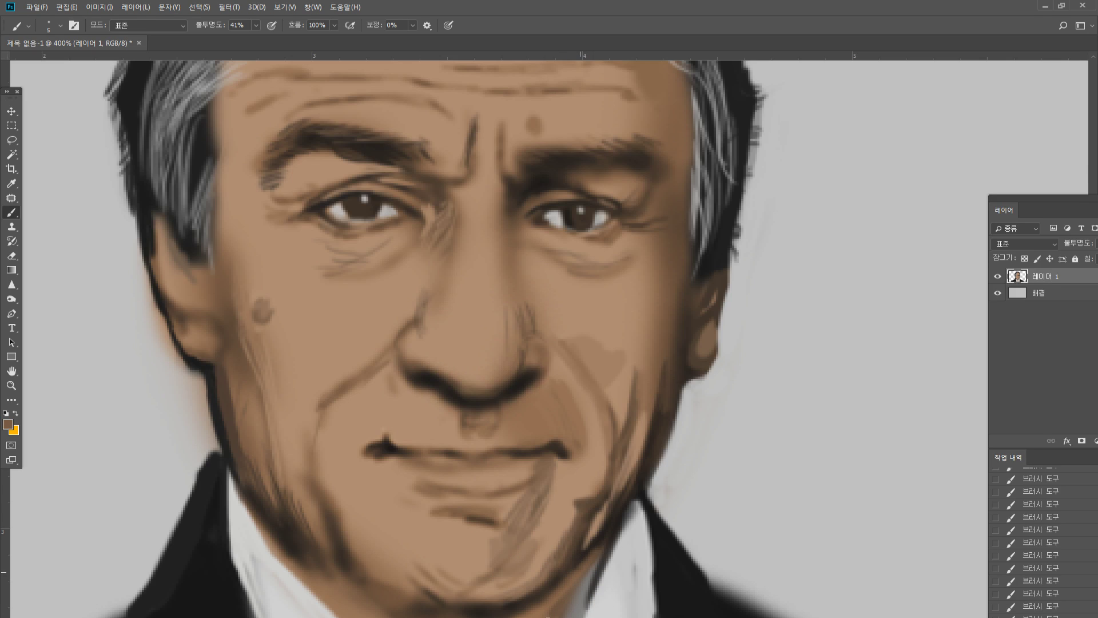
left_click_drag(593, 564, 575, 617)
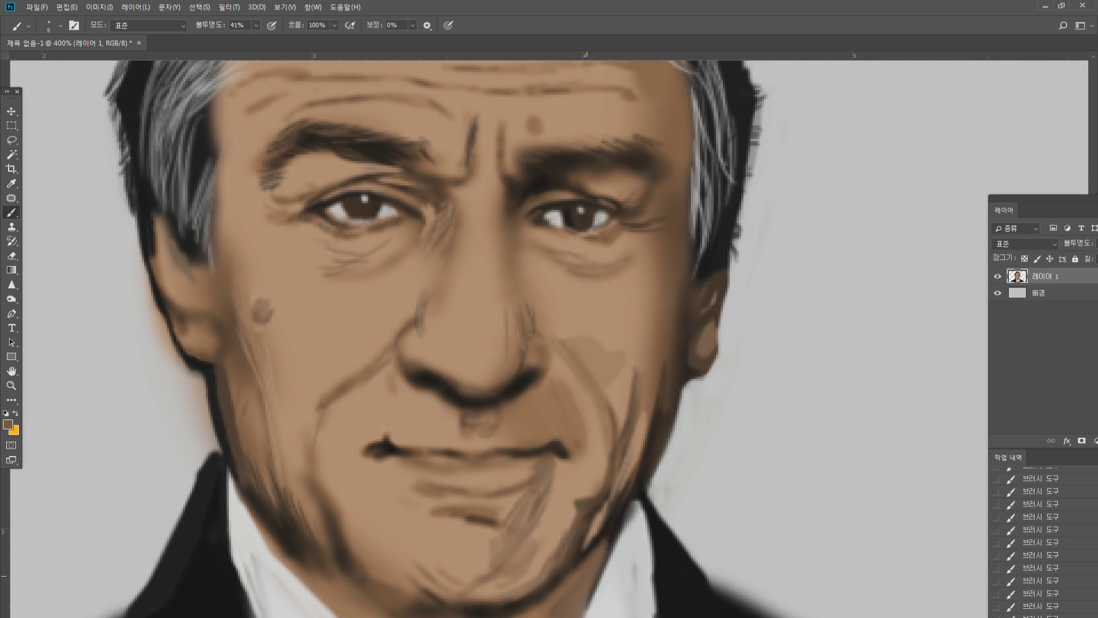
Sample tones near the right collar and shade the upper edge where the neck meets the shirt
double_click(11, 385)
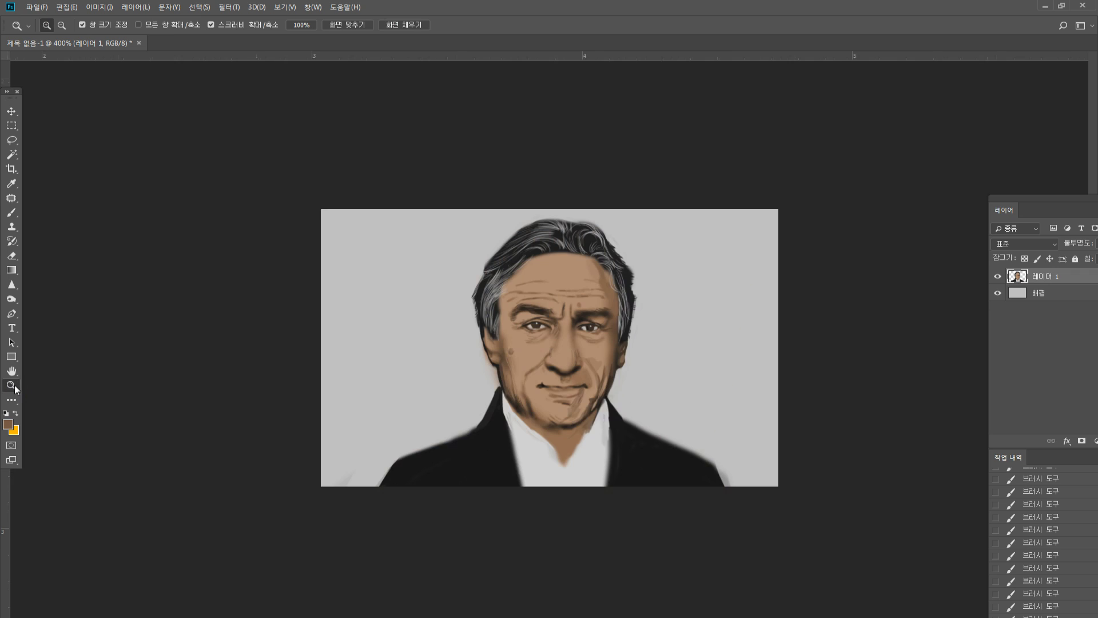
left_click(643, 457)
left_click(708, 534)
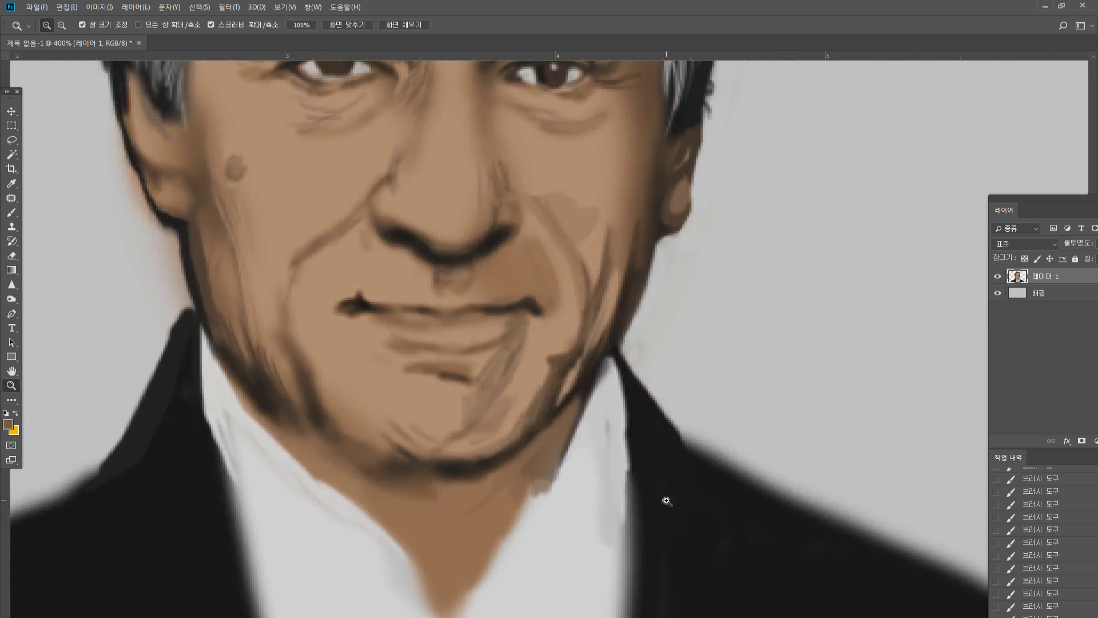
left_click(12, 212)
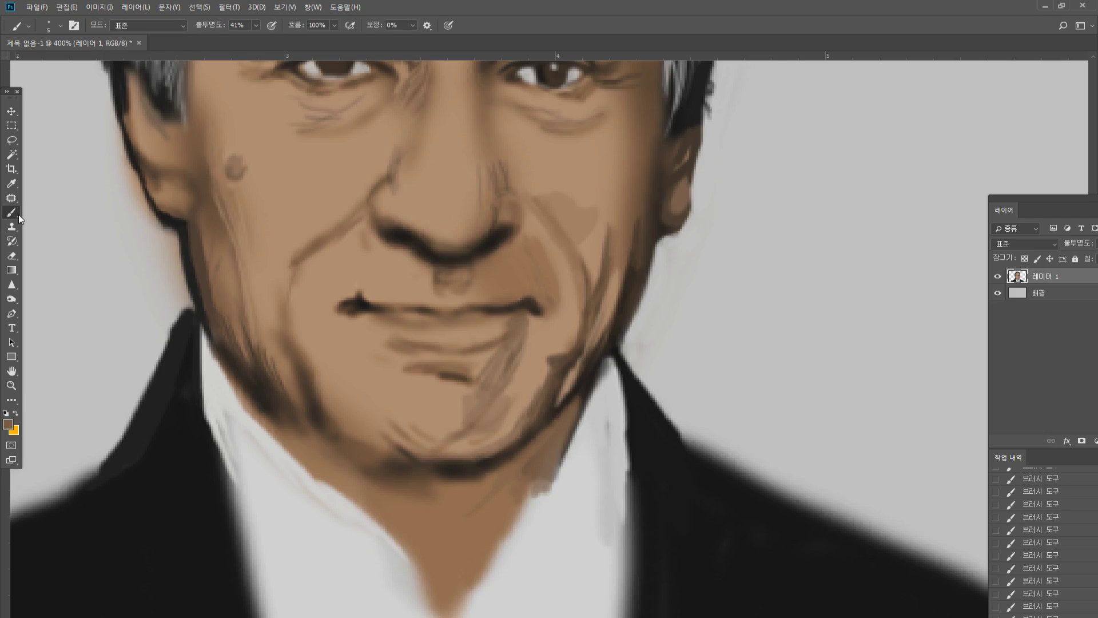
left_click(612, 342, "alt")
left_click(618, 391, "alt")
left_click(597, 360, "alt")
left_click(602, 367, "alt")
mouse_move(585, 415)
left_mouse_down()
mouse_move(590, 379)
mouse_move(552, 480)
left_mouse_up()
Sample the jacket's black and draw a dark contour down the right edge of the neck to the collar opening
left_click(680, 471, "alt")
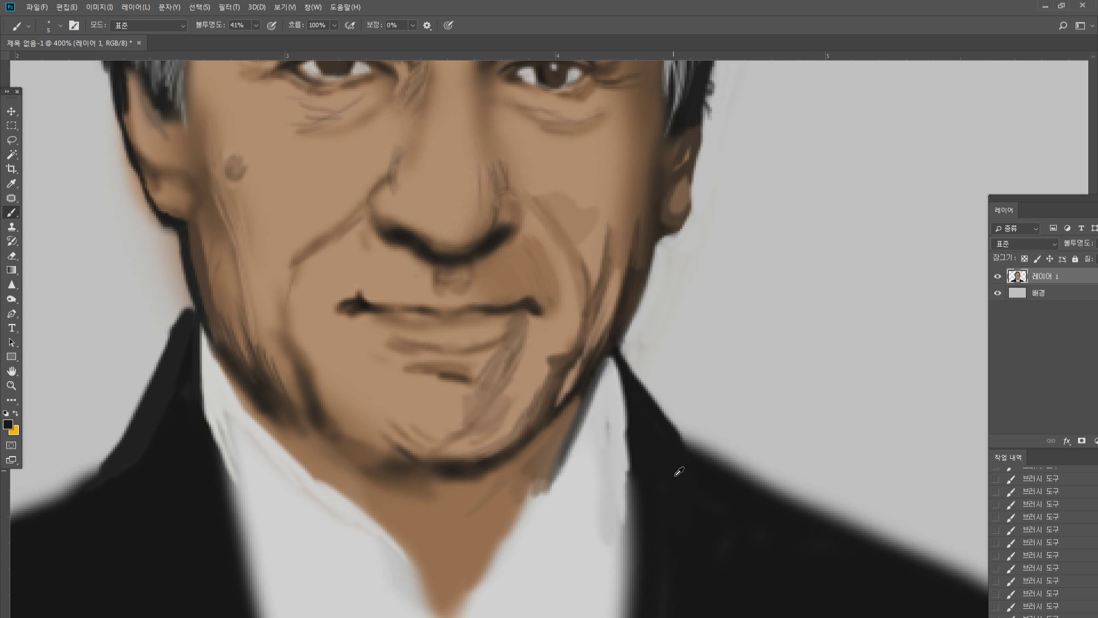
left_click_drag(561, 440, 518, 532)
left_click_drag(547, 477, 496, 556)
left_click_drag(540, 500, 458, 610)
mouse_move(499, 543)
left_mouse_down()
mouse_move(452, 615)
mouse_move(488, 563)
left_mouse_up()
Sample neck browns and repaint the inside of the neck's right contour to clean up its edge
left_click(466, 600, "alt")
mouse_move(468, 613)
left_mouse_down()
mouse_move(492, 561)
mouse_move(538, 509)
left_mouse_up()
left_click_drag(503, 550, 540, 500)
mouse_move(502, 551)
left_mouse_down()
mouse_move(535, 508)
mouse_move(531, 491)
left_mouse_up()
left_click(549, 456, "alt")
mouse_move(505, 529)
left_mouse_down()
mouse_move(530, 498)
mouse_move(513, 518)
left_mouse_up()
left_click_drag(474, 572, 448, 615)
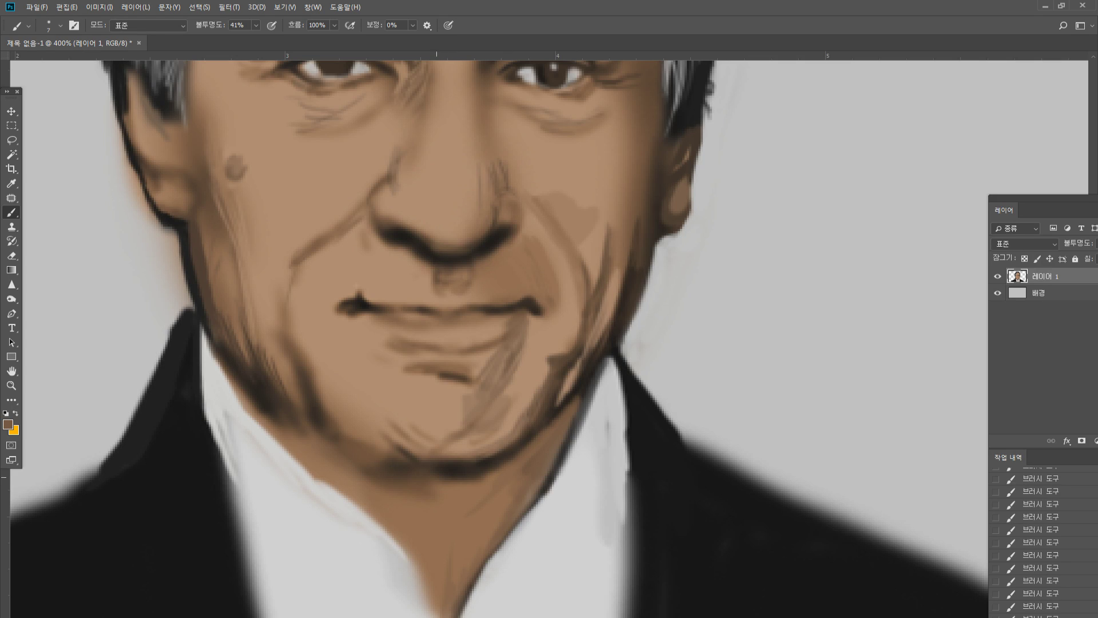
Sample darker browns under the chin and brush vertical shadow strokes down the middle and right of the neck
left_click(494, 467, "alt")
mouse_move(496, 474)
left_mouse_down()
mouse_move(464, 563)
mouse_move(479, 545)
left_mouse_up()
left_click_drag(521, 461, 484, 533)
left_click(492, 480, "alt")
mouse_move(549, 432)
left_mouse_down()
mouse_move(503, 482)
mouse_move(489, 524)
left_mouse_up()
left_click_drag(531, 481, 482, 546)
mouse_move(424, 491)
left_mouse_down()
mouse_move(426, 538)
mouse_move(444, 537)
mouse_move(444, 519)
mouse_move(441, 586)
mouse_move(388, 538)
left_mouse_up()
left_click(426, 514, "alt")
left_click(444, 477, "alt")
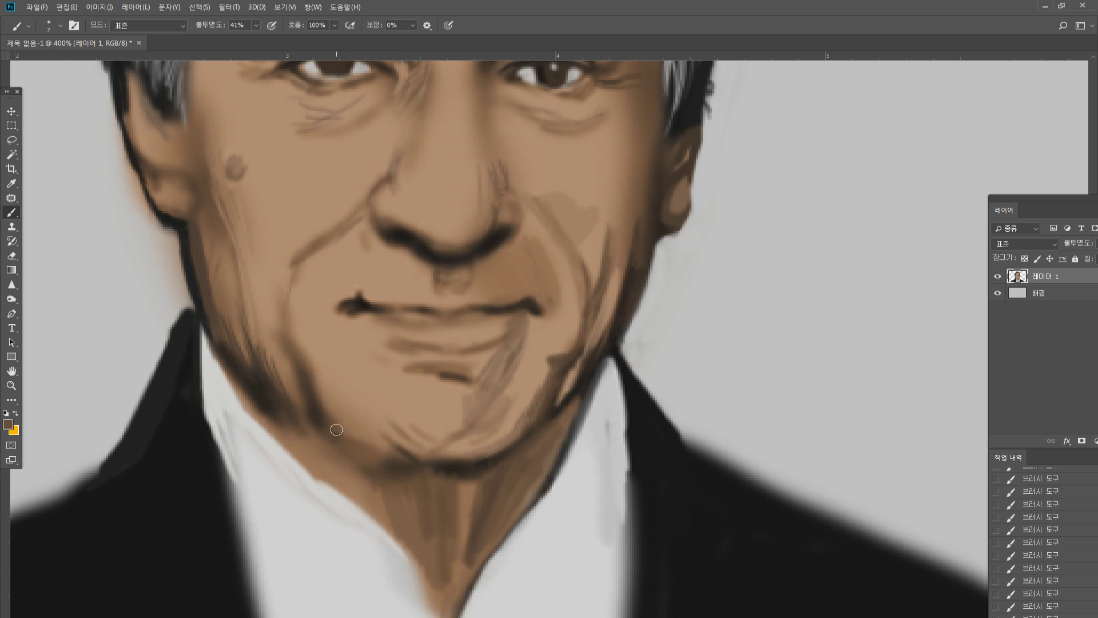
Sample the dark tone at the left jaw and strengthen the contour along the jaw and beneath the chin
left_click(277, 411, "alt")
left_click_drag(277, 411, 337, 441)
mouse_move(269, 435)
left_mouse_down()
mouse_move(324, 430)
mouse_move(377, 460)
mouse_move(346, 455)
left_mouse_up()
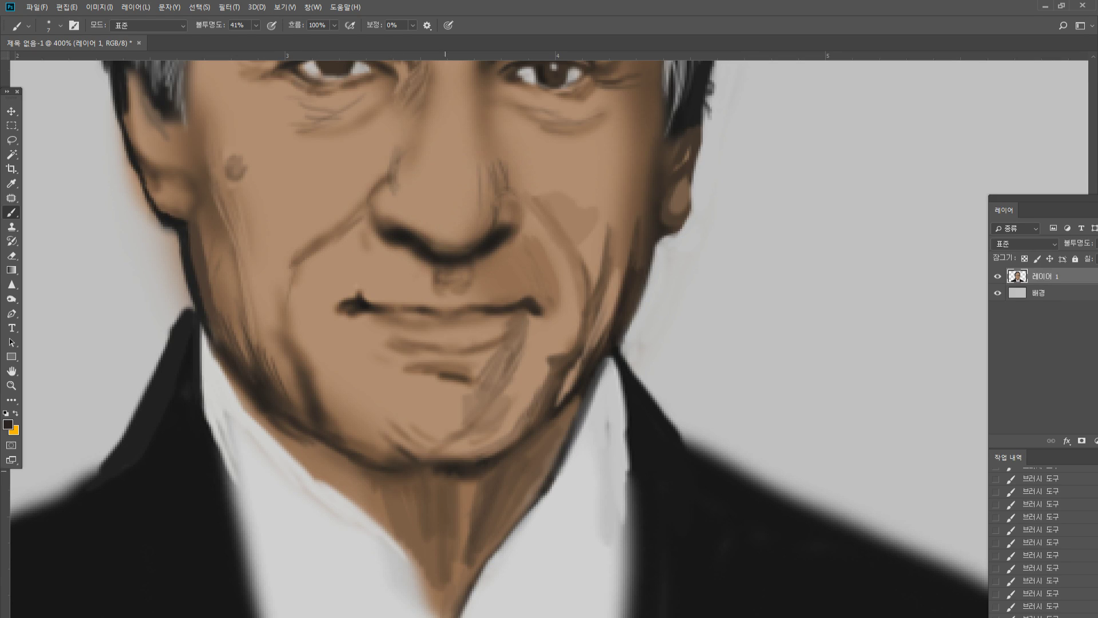
left_click_drag(410, 472, 470, 469)
left_click_drag(356, 450, 405, 461)
Sample lighter skin tones from the chin and brush a highlight along the chin's lower edge
left_click(352, 443, "alt")
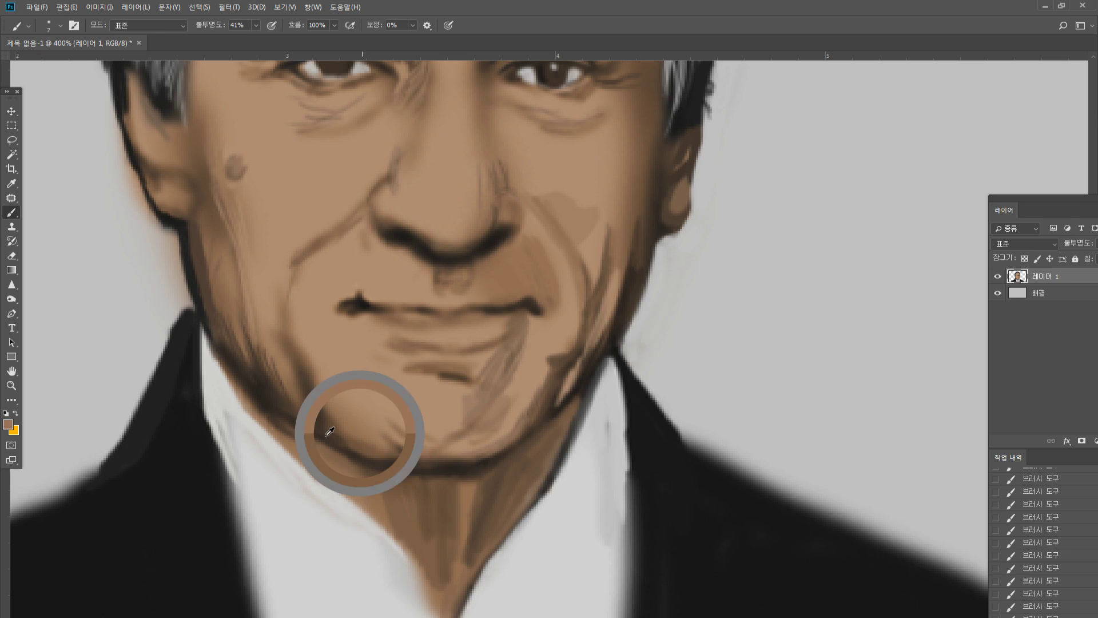
left_click(160, 431, "alt")
left_click(362, 412, "alt")
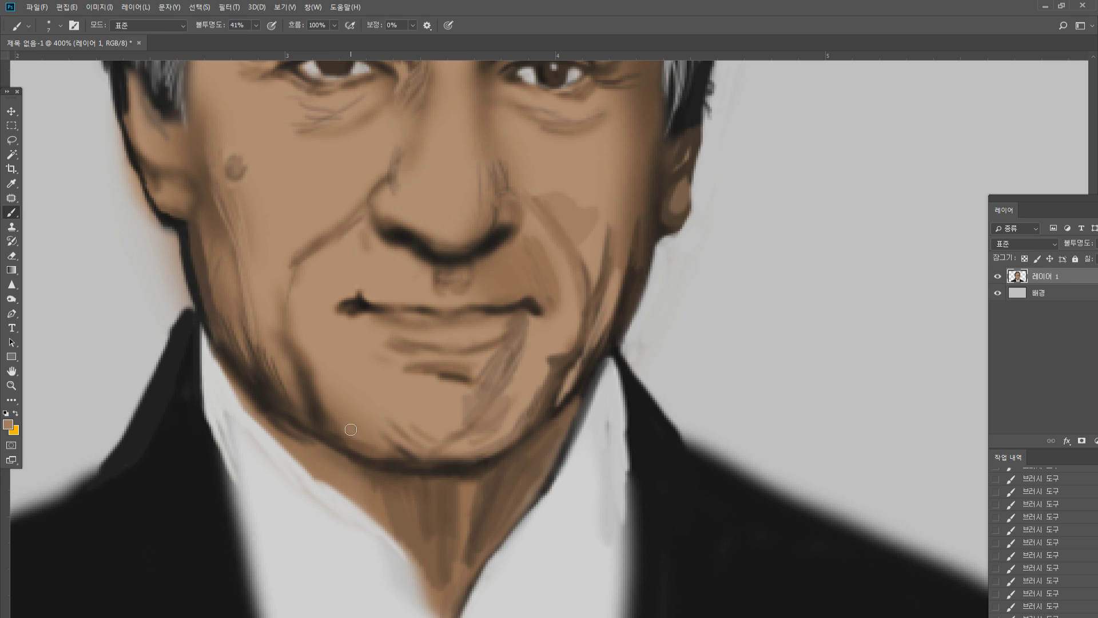
mouse_move(344, 450)
left_mouse_down()
mouse_move(417, 466)
mouse_move(517, 445)
left_mouse_up()
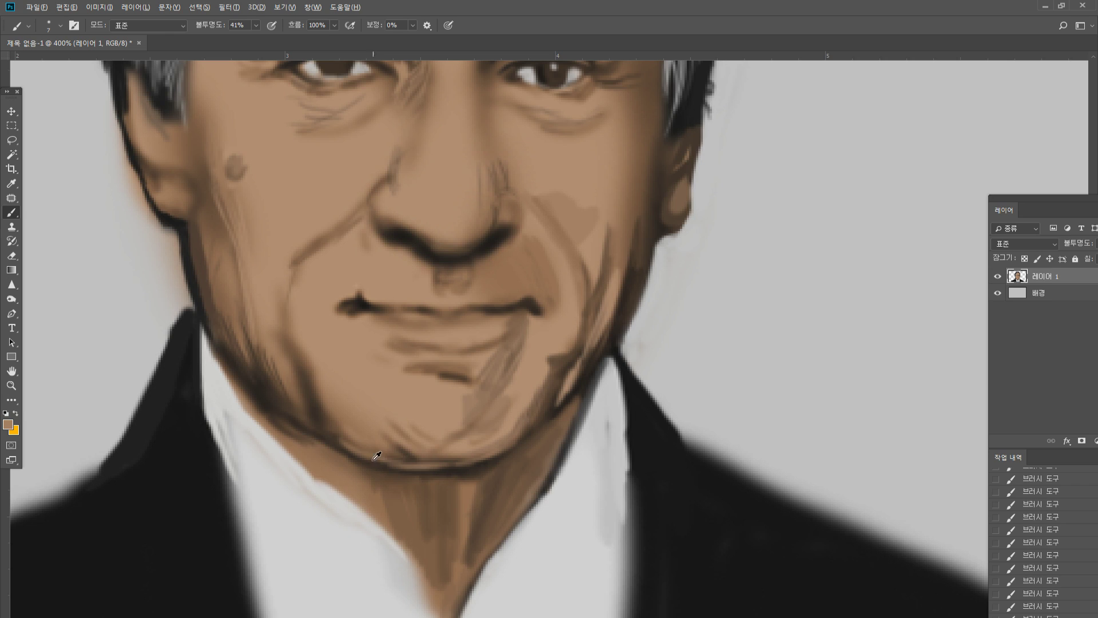
left_click(364, 418, "alt")
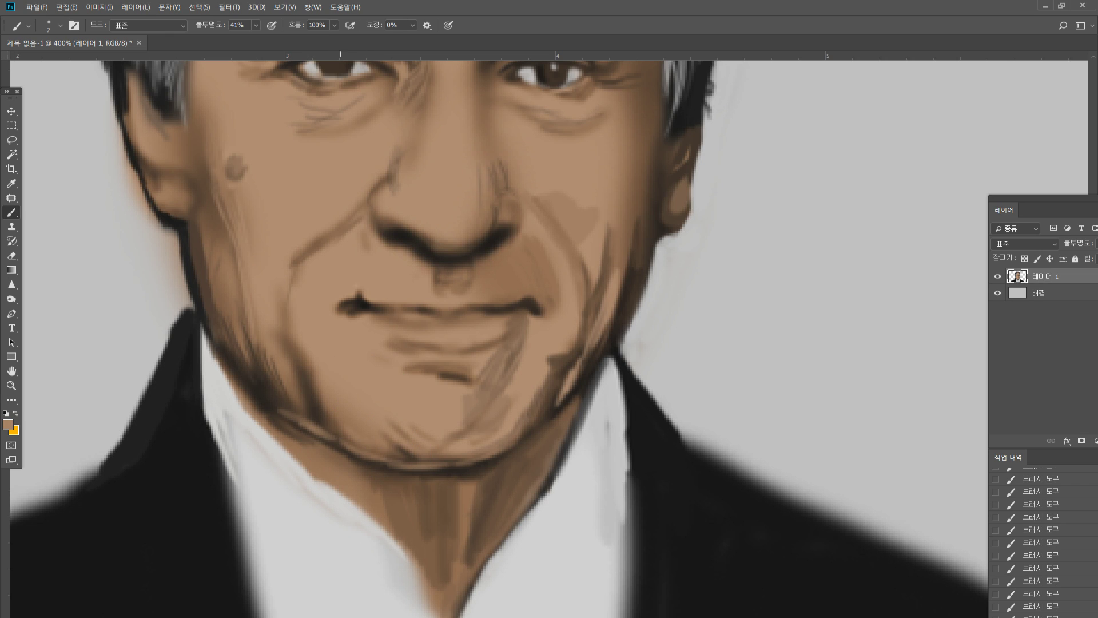
Shade the left side of the neck under the jaw with sampled dark tones, and redefine the left collar edge in light grey
left_click(282, 429, "alt")
left_click_drag(288, 431, 319, 462)
left_click(266, 393, "alt")
mouse_move(283, 430)
left_mouse_down()
mouse_move(382, 473)
mouse_move(314, 461)
mouse_move(328, 478)
mouse_move(389, 491)
mouse_move(318, 465)
mouse_move(363, 472)
mouse_move(350, 483)
mouse_move(418, 482)
mouse_move(394, 503)
mouse_move(420, 510)
mouse_move(409, 526)
mouse_move(422, 550)
left_mouse_up()
left_click(266, 394, "alt")
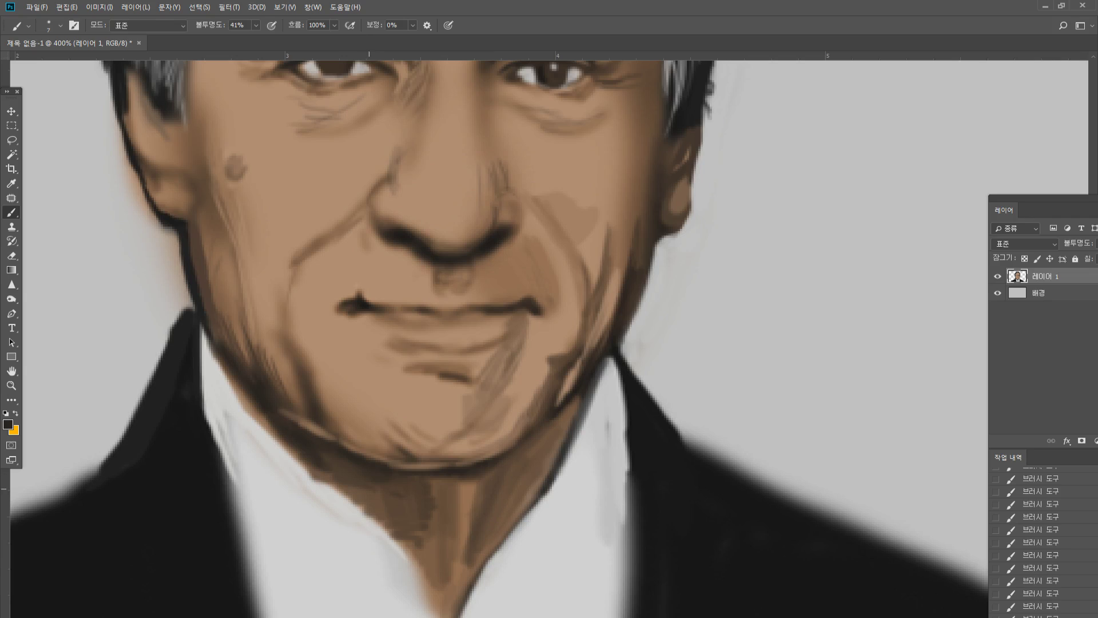
left_click(335, 486, "alt")
mouse_move(337, 490)
left_mouse_down()
mouse_move(294, 465)
mouse_move(412, 558)
mouse_move(400, 539)
left_mouse_up()
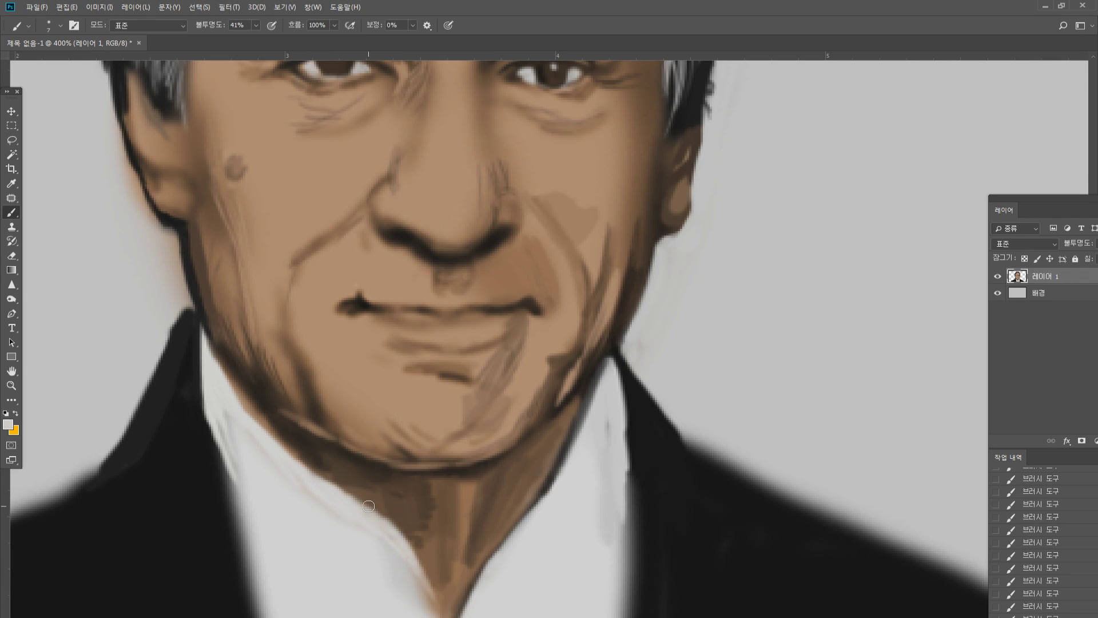
Erase the soft orange glow outside the left ear, jaw and neck with a slightly larger eraser
double_click(17, 387)
left_click(622, 381)
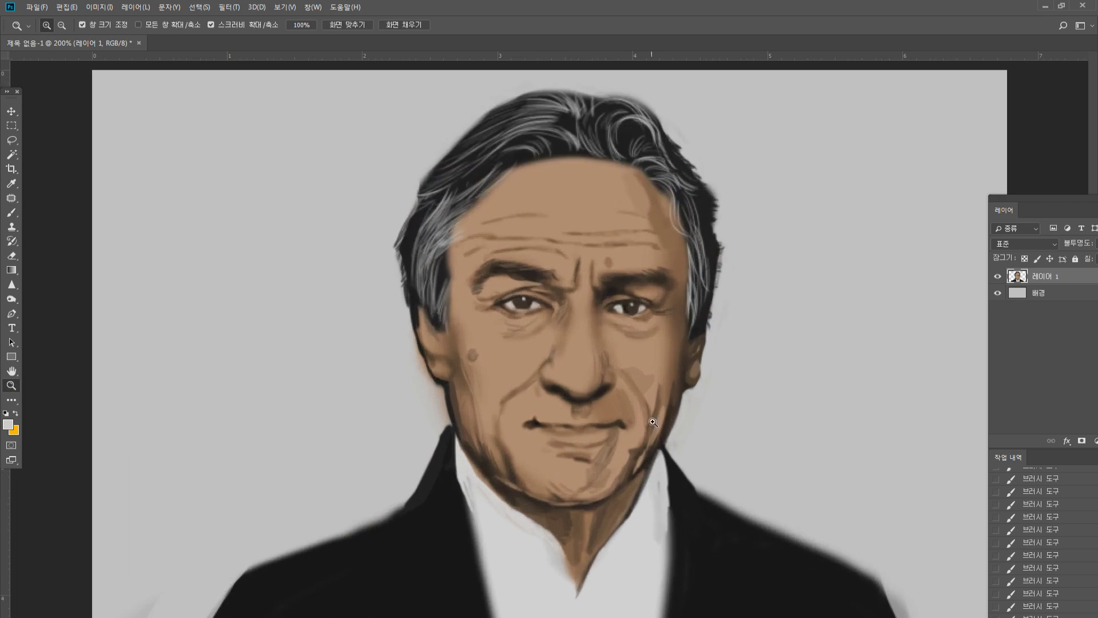
left_click(722, 417)
left_click(11, 371)
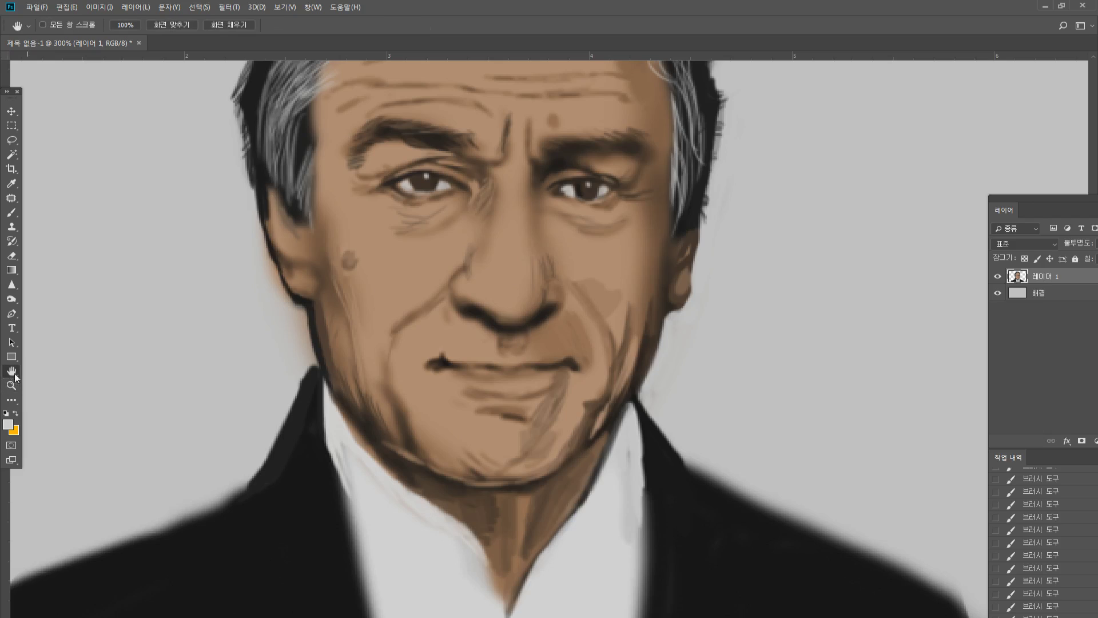
left_click_drag(340, 324, 239, 257)
left_click(12, 212)
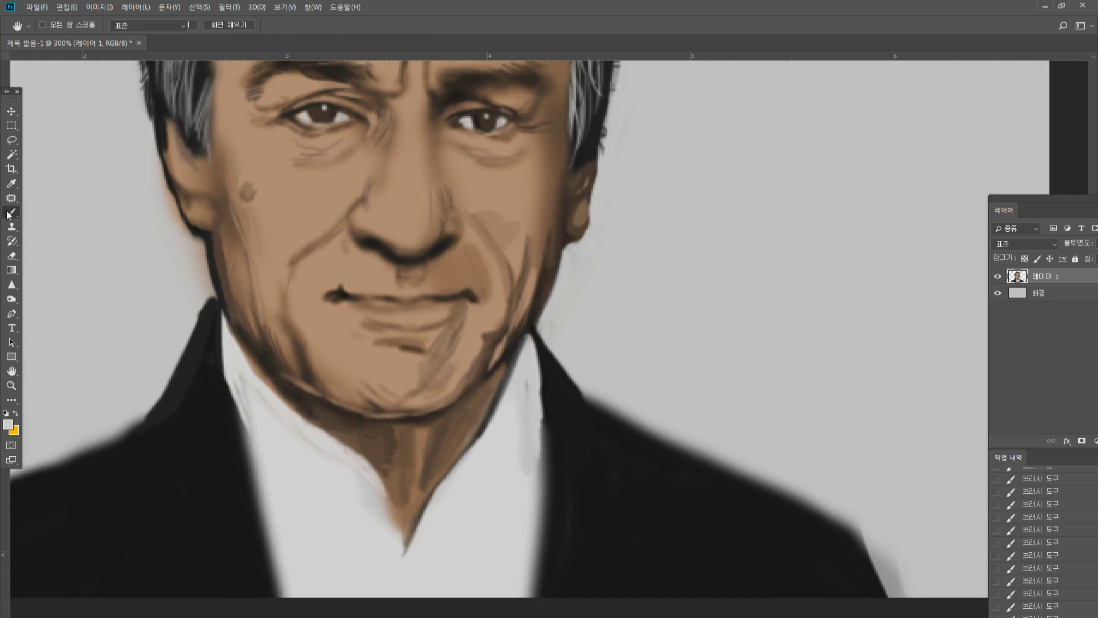
left_click(212, 328, "alt")
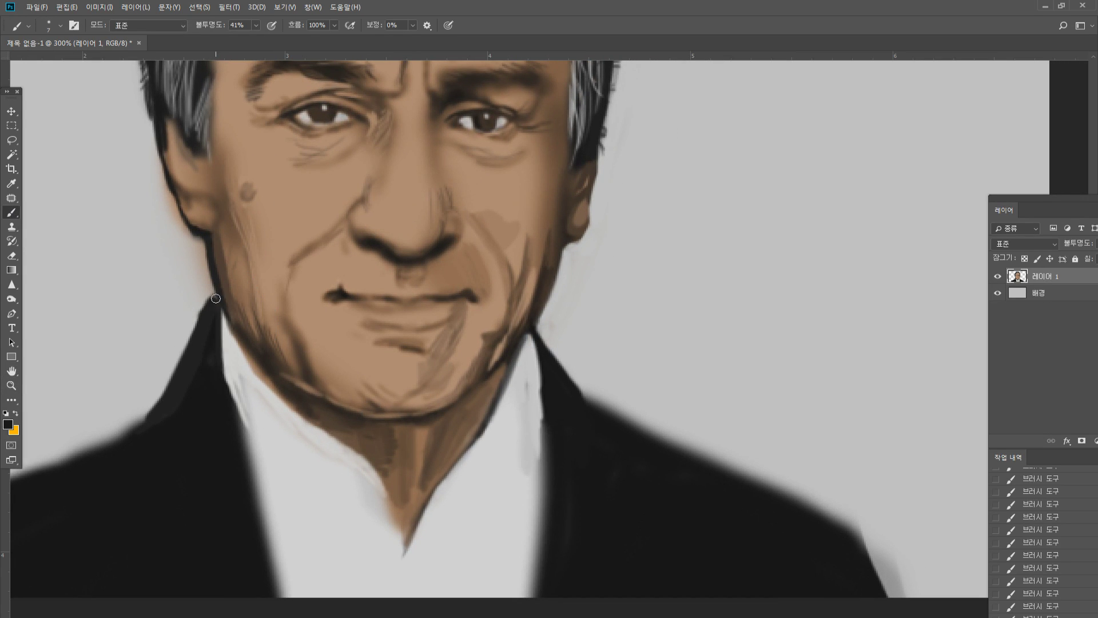
key("e")
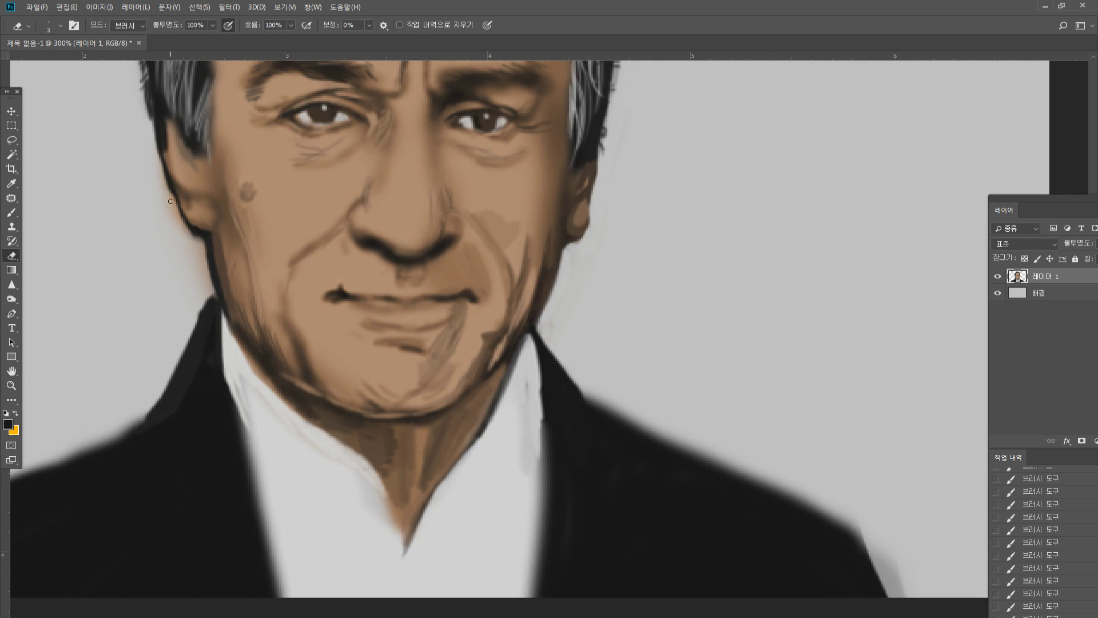
key("]")
mouse_move(169, 191)
left_mouse_down()
mouse_move(182, 230)
mouse_move(176, 213)
mouse_move(202, 240)
mouse_move(192, 238)
mouse_move(201, 266)
left_mouse_up()
mouse_move(204, 250)
left_mouse_down()
mouse_move(212, 288)
mouse_move(162, 258)
left_mouse_up()
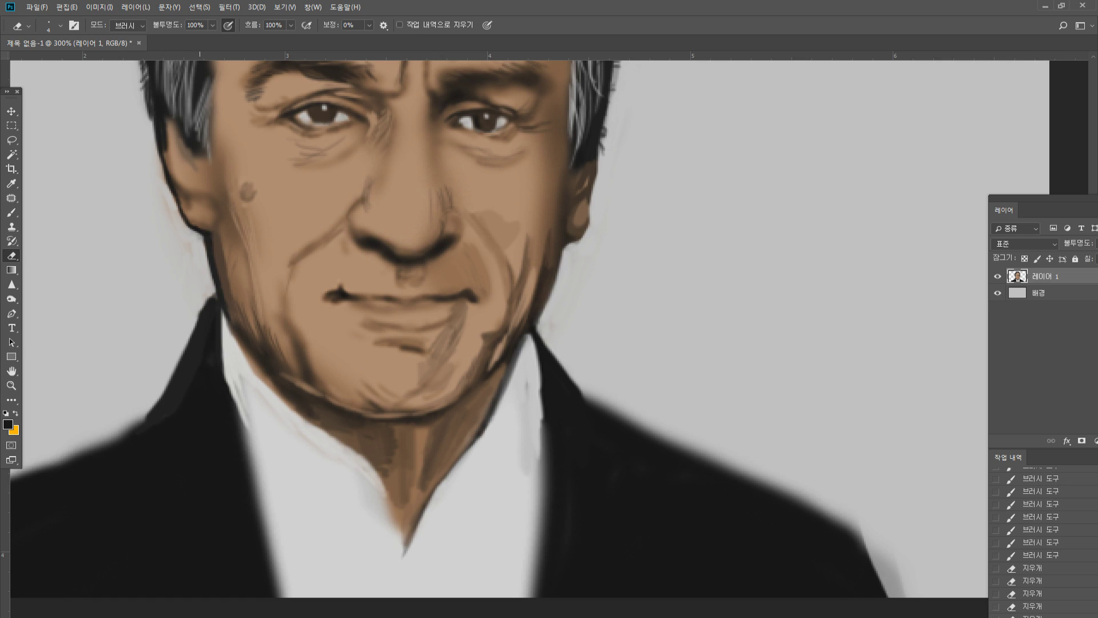
Erase along the outer edge of the jacket's left collar to sharpen its tip and slope
left_click_drag(206, 299, 210, 295)
left_click_drag(210, 296, 204, 303)
left_click_drag(208, 297, 198, 315)
left_click_drag(203, 306, 187, 337)
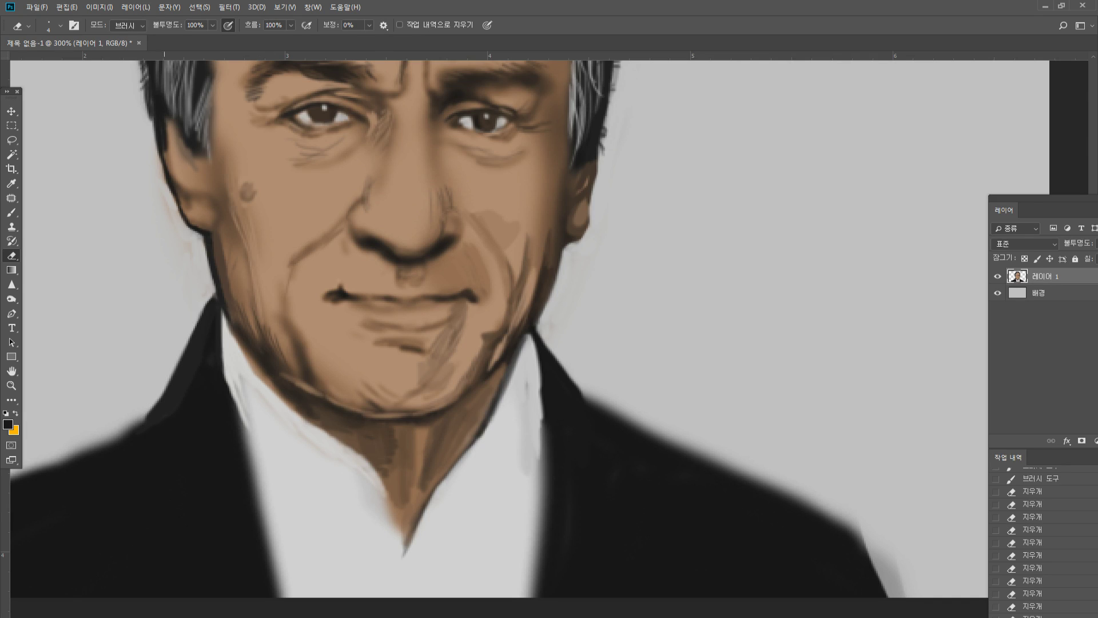
Sample the shirt's light grey and brush along the left lapel to sharpen its edge against the shirt
left_click(12, 213)
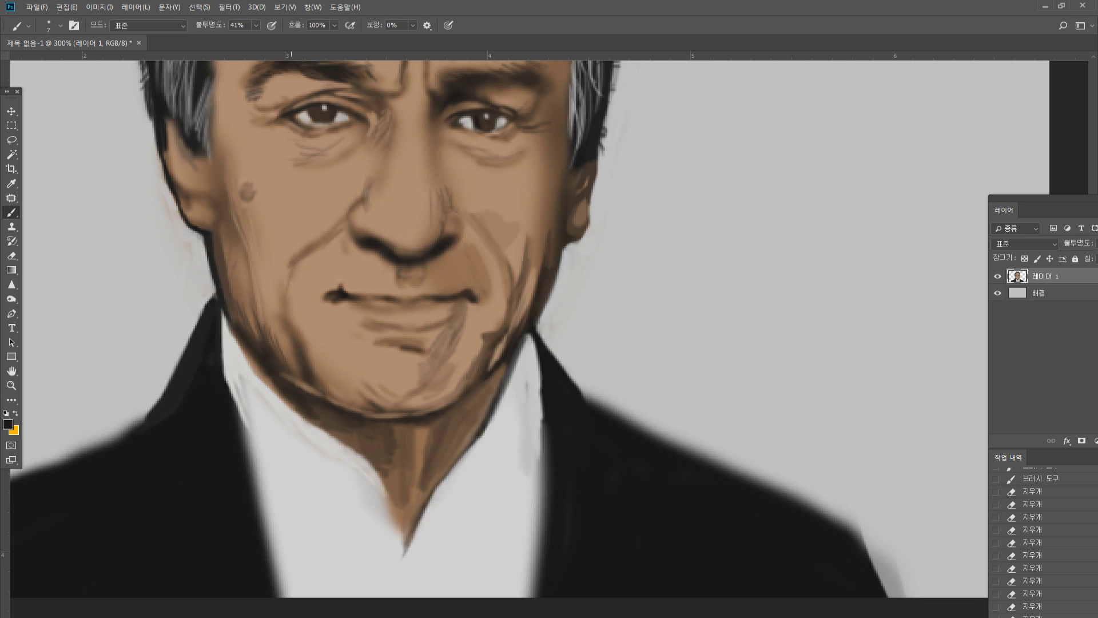
left_click(263, 454, "alt")
left_click_drag(255, 434, 280, 566)
left_click_drag(269, 530, 283, 595)
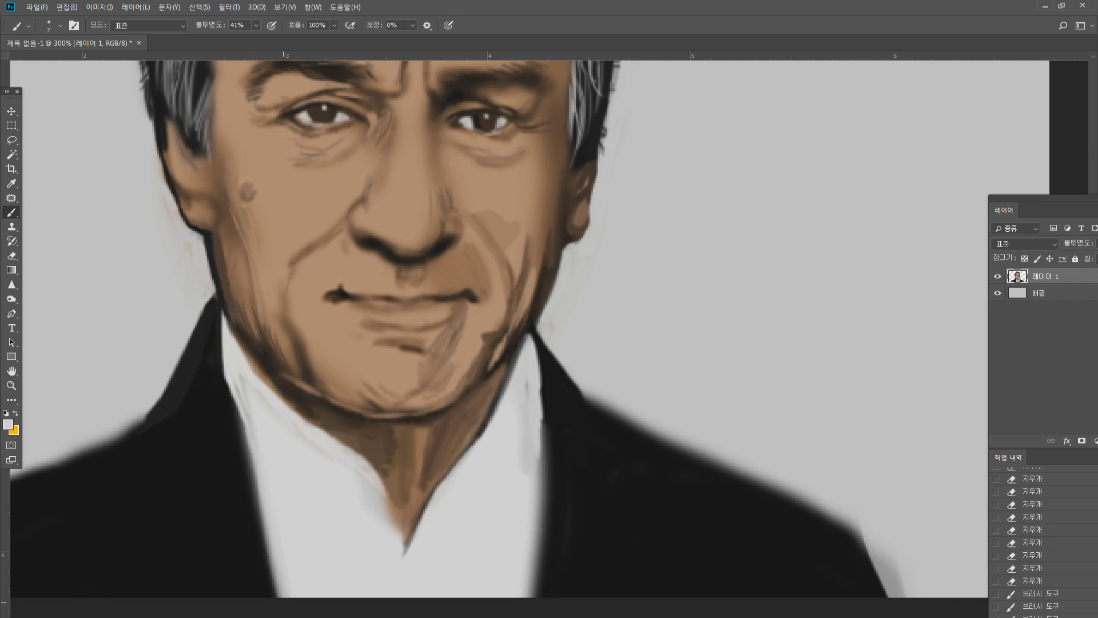
Draw the folded edge of the left shirt collar and a small round collar button in thin dark lines
mouse_move(257, 463)
left_mouse_down()
mouse_move(277, 589)
mouse_move(316, 463)
mouse_move(350, 449)
mouse_move(324, 453)
left_mouse_up()
left_click(268, 553, "alt")
mouse_move(342, 444)
left_mouse_down()
mouse_move(298, 504)
mouse_move(355, 479)
mouse_move(350, 493)
left_mouse_up()
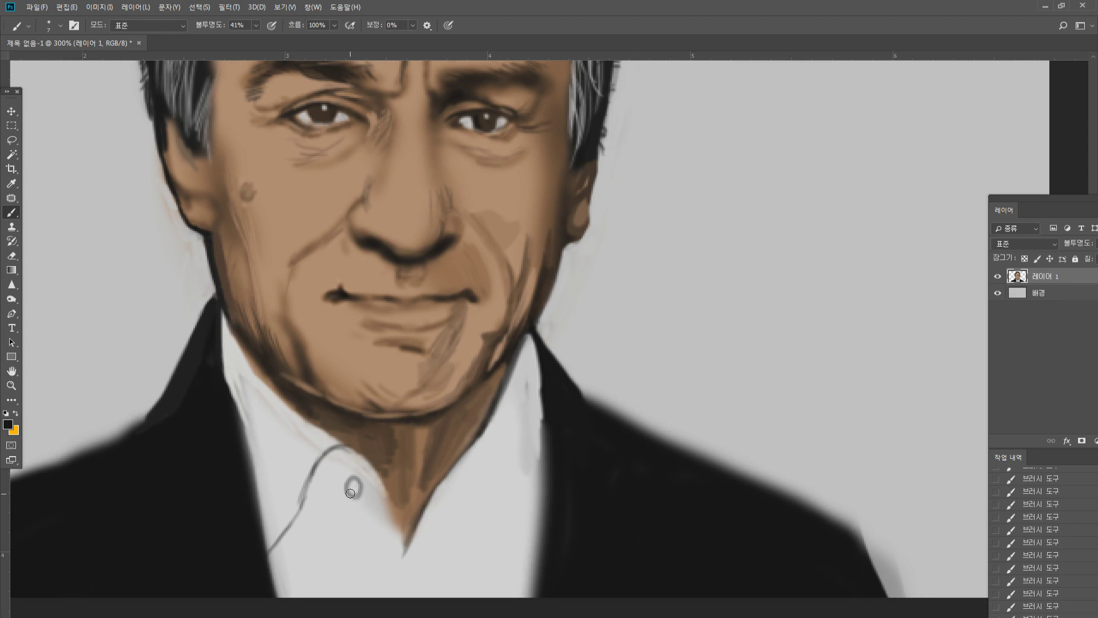
Clean the left edge of the neck opening with sampled light grey and deepen the brown on the neck's right side
left_click(355, 491, "alt")
left_click(366, 438, "alt")
left_click_drag(380, 476, 404, 548)
left_click(376, 490, "alt")
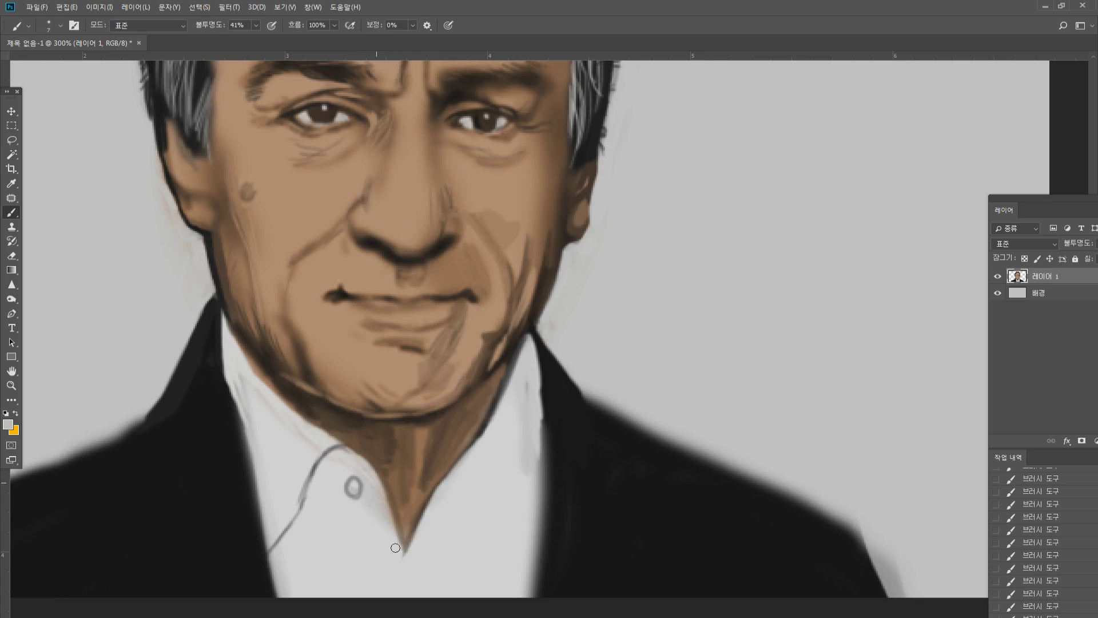
left_click_drag(390, 509, 397, 583)
left_click(470, 414, "alt")
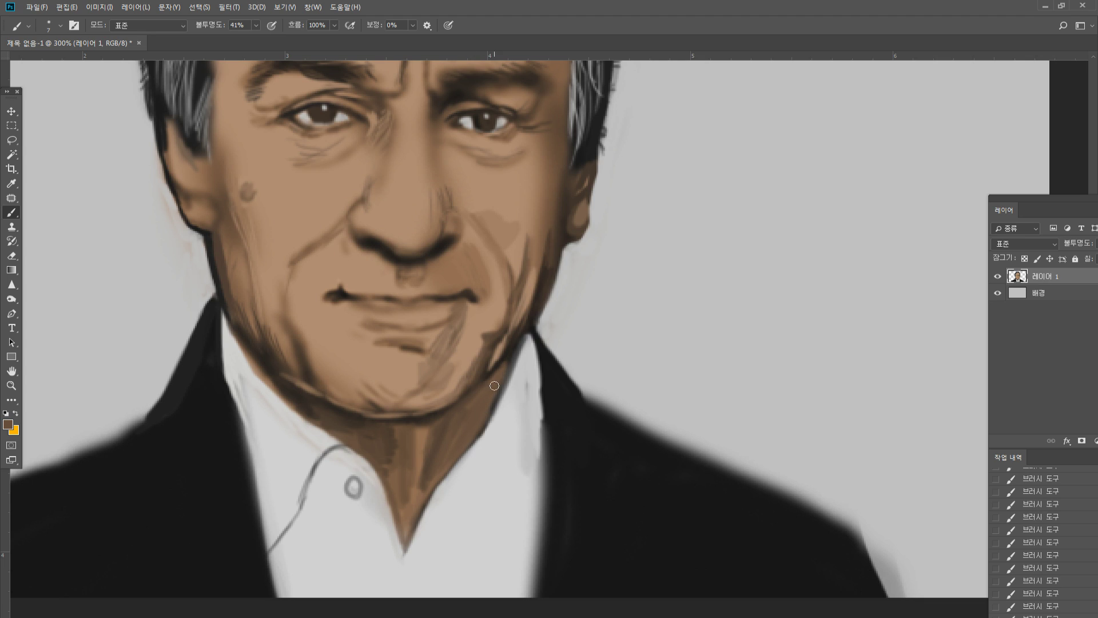
left_click_drag(508, 352, 508, 359)
Draw the right shirt collar's outline in near-black, from the neck opening up to its peak and down to the lapel
left_click(441, 420, "alt")
left_click(605, 480, "alt")
left_click_drag(440, 496, 415, 549)
left_click_drag(455, 476, 427, 521)
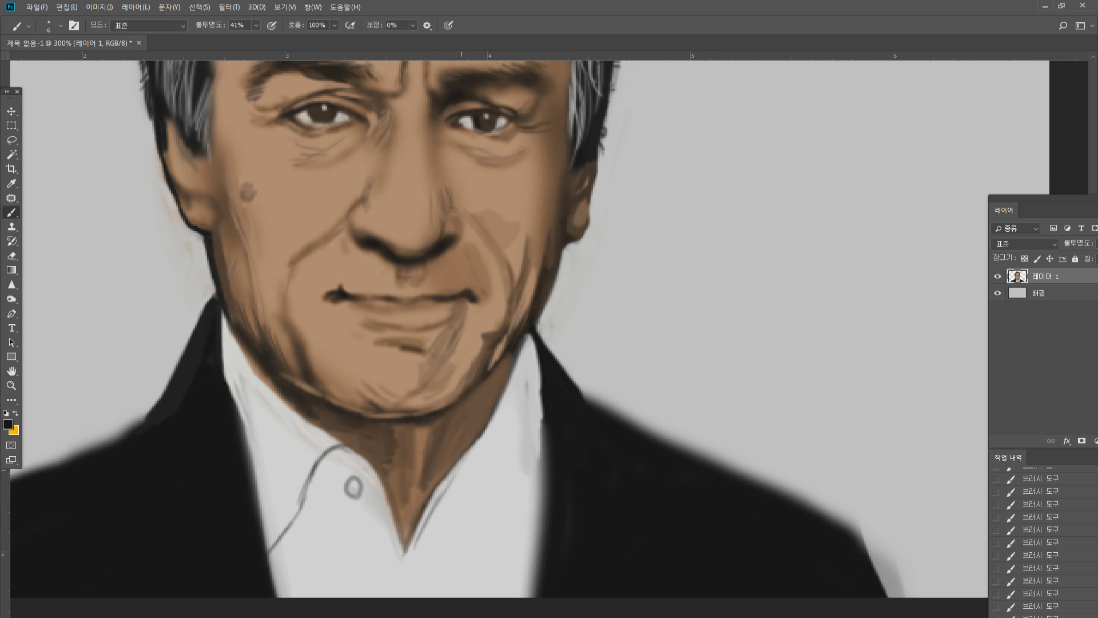
mouse_move(453, 480)
left_mouse_down()
mouse_move(511, 430)
mouse_move(531, 452)
mouse_move(545, 512)
left_mouse_up()
key("]")
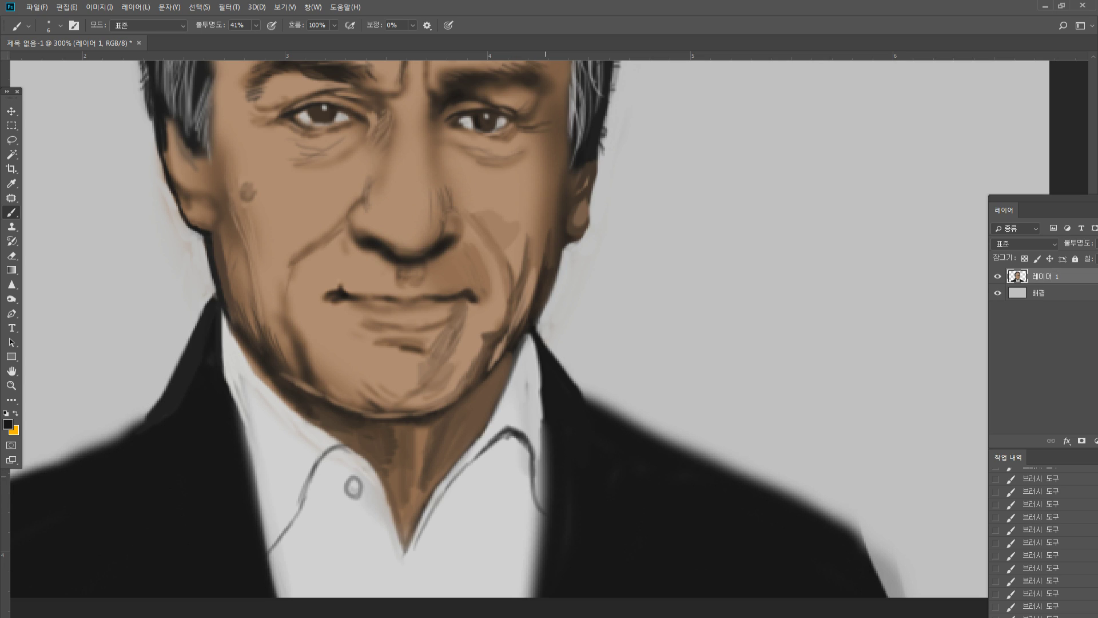
Sharpen the border between the shirt and the right lapel with sampled light grey and near-black strokes
left_click(538, 429, "alt")
left_click_drag(541, 429, 542, 515)
left_click_drag(543, 401, 545, 497)
left_click(556, 476, "alt")
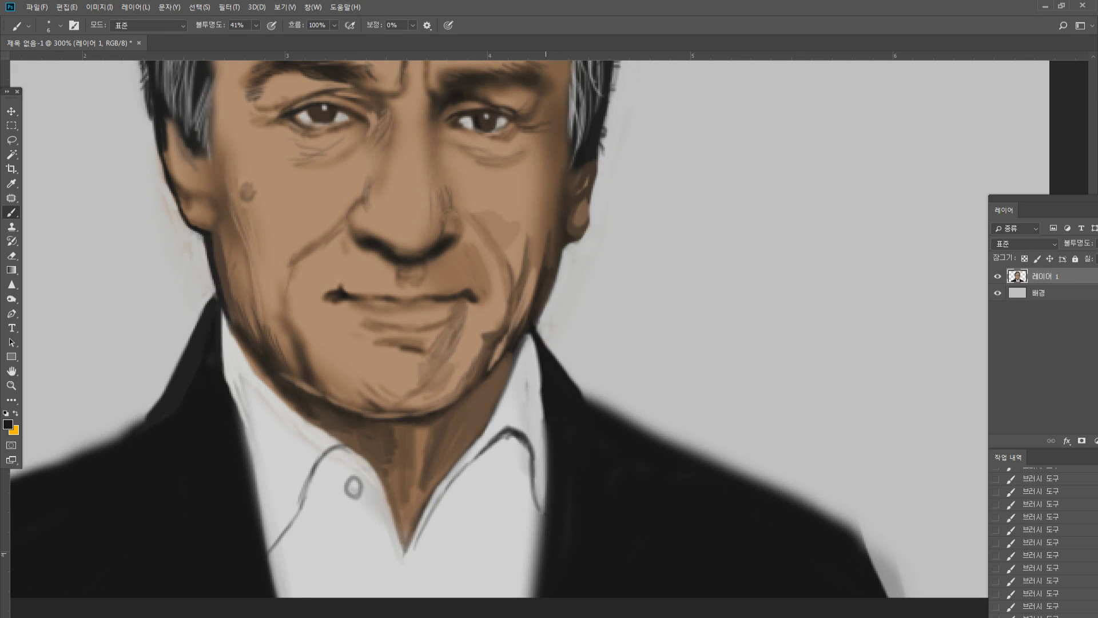
left_click(521, 524, "alt")
left_click(520, 520, "alt")
left_click_drag(528, 551, 530, 600)
mouse_move(534, 525)
left_mouse_down()
mouse_move(532, 604)
mouse_move(537, 520)
left_mouse_up()
mouse_move(539, 597)
left_mouse_down()
mouse_move(538, 520)
mouse_move(546, 518)
mouse_move(540, 598)
left_mouse_up()
left_click(556, 516, "alt")
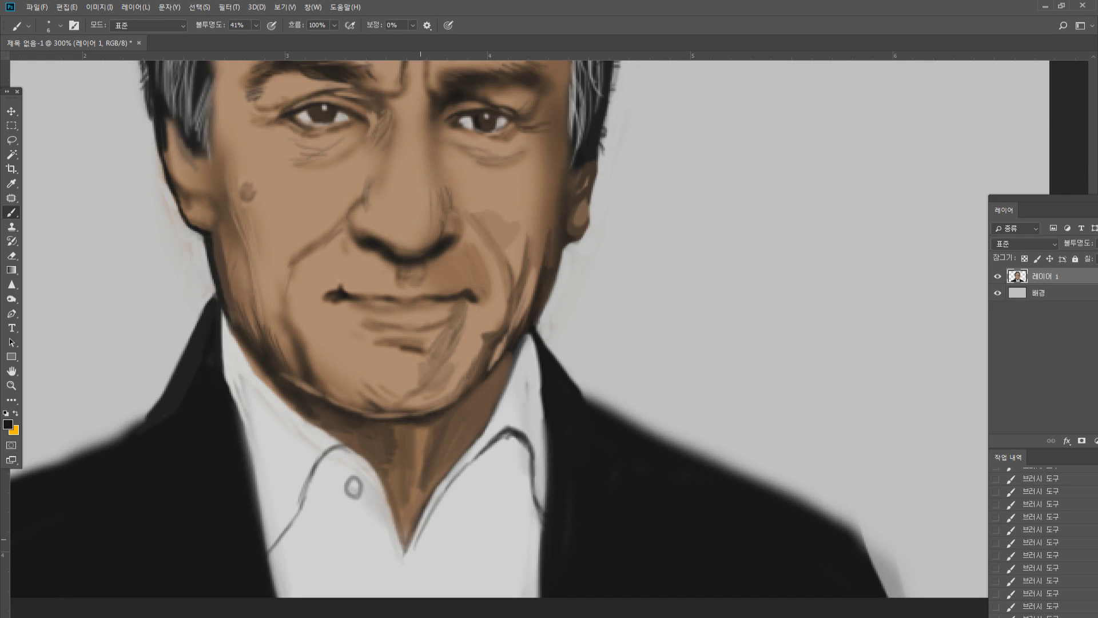
Draw the shirt's vertical centre line below the neck opening and shade grey folds on the left collar around the button
mouse_move(404, 545)
left_mouse_down()
mouse_move(403, 598)
mouse_move(399, 556)
left_mouse_up()
left_click(391, 565, "alt")
left_click(302, 498, "alt")
left_click_drag(306, 506, 345, 526)
mouse_move(324, 515)
left_mouse_down()
mouse_move(347, 537)
mouse_move(321, 546)
mouse_move(315, 521)
mouse_move(325, 541)
left_mouse_up()
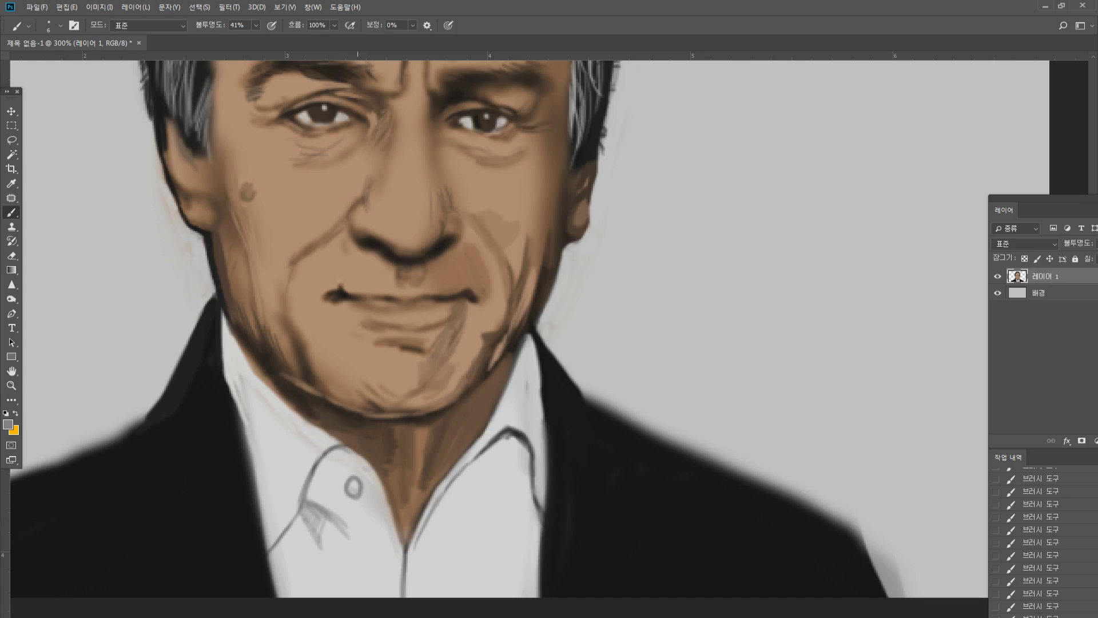
mouse_move(308, 486)
left_mouse_down()
mouse_move(330, 452)
mouse_move(335, 506)
left_mouse_up()
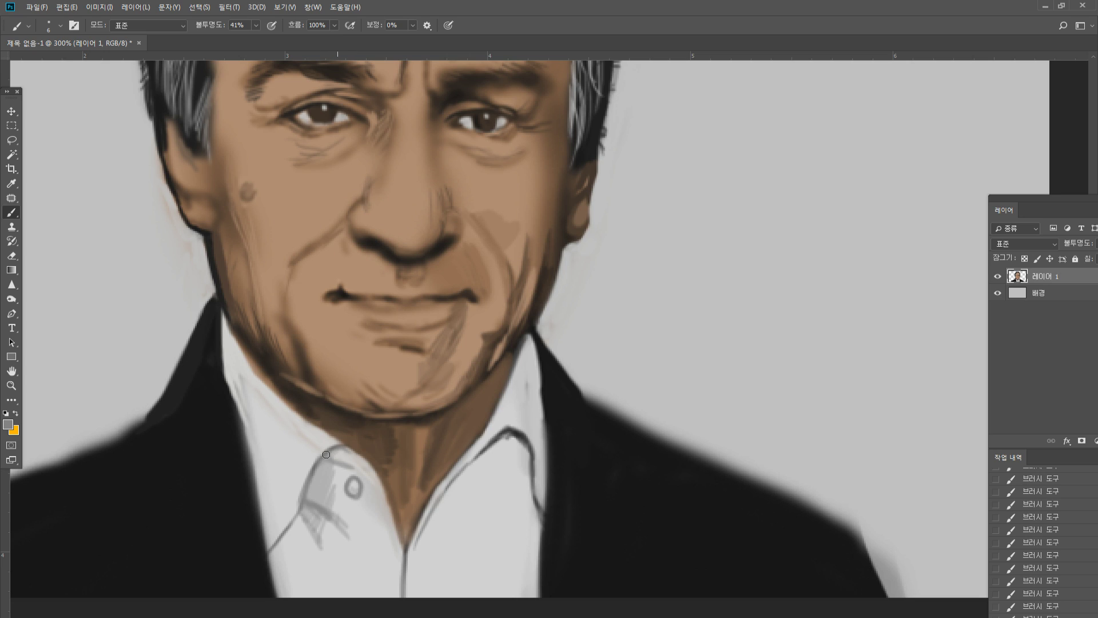
left_click_drag(341, 452, 332, 462)
Enlarge the brush and paint a soft grey shadow on the left shirt collar beside the lapel
key("bracketright")
key("bracketright")
key("bracketright")
key("bracketright")
left_click_drag(234, 390, 272, 497)
left_click_drag(256, 432, 273, 499)
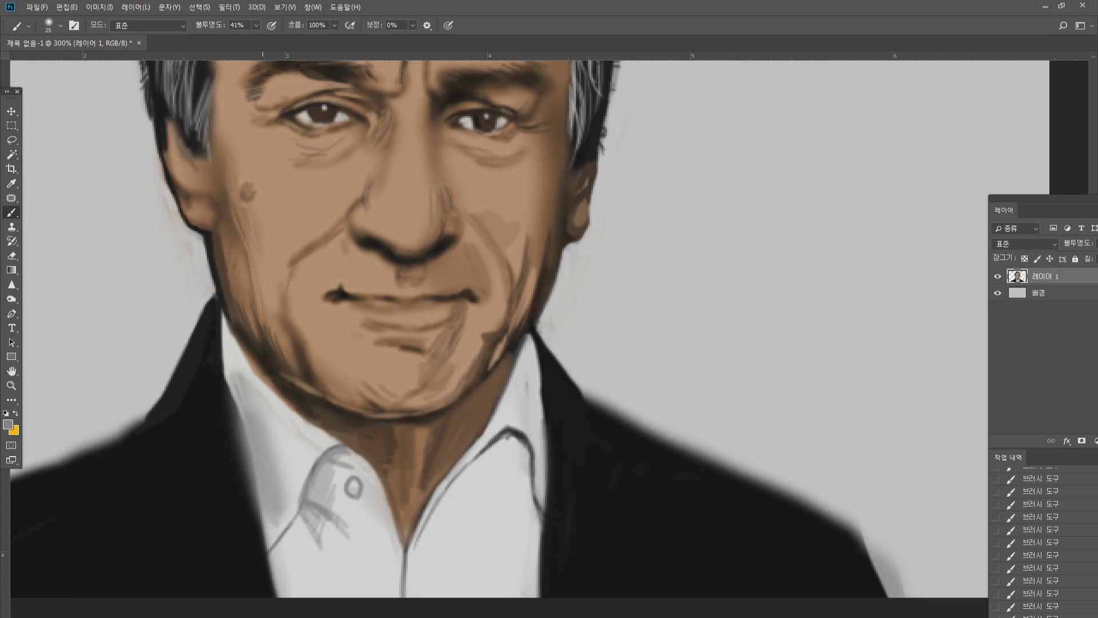
Narrow the left collar shadow with light grey strokes and darken the light patch on the jacket's left collar
left_click(228, 365, "alt")
left_click_drag(234, 388, 259, 510)
left_click_drag(246, 434, 261, 529)
left_click_drag(256, 488, 268, 548)
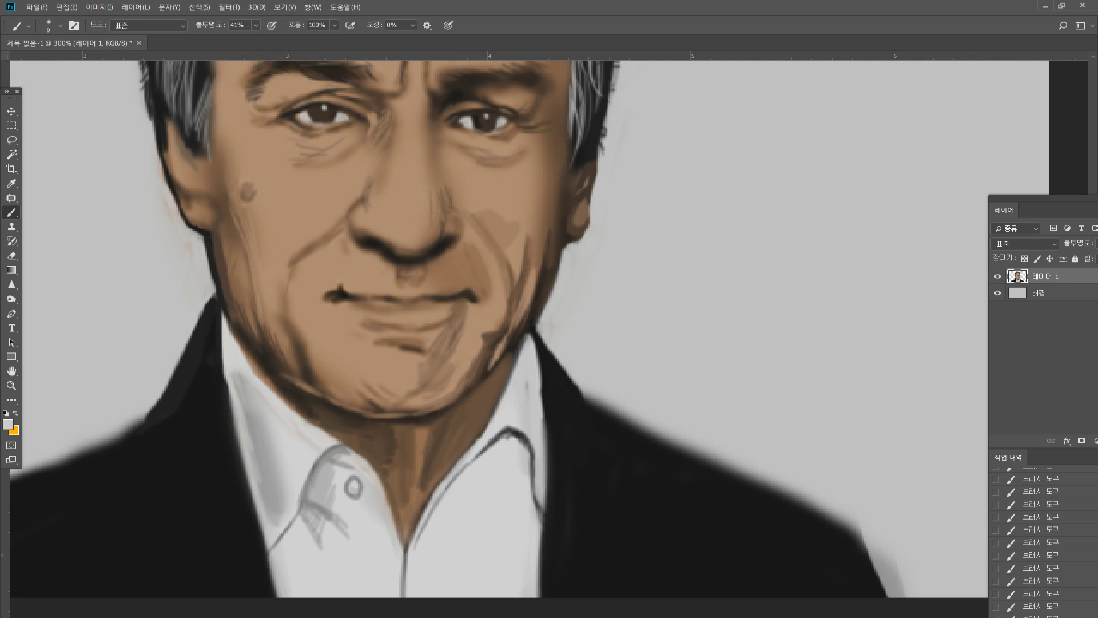
left_click_drag(235, 393, 249, 491)
left_click_drag(223, 354, 253, 470)
left_click(216, 342, "alt")
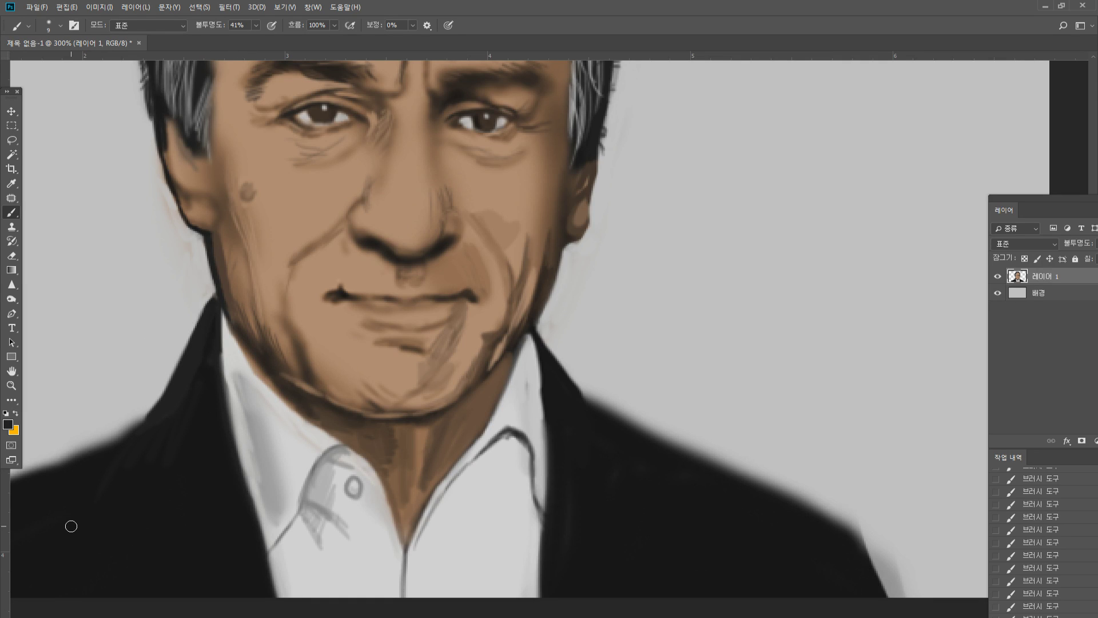
Shade the right shirt collar with sampled greys, from under its peak down toward the lapel
left_click(503, 442, "alt")
left_click(526, 438, "alt")
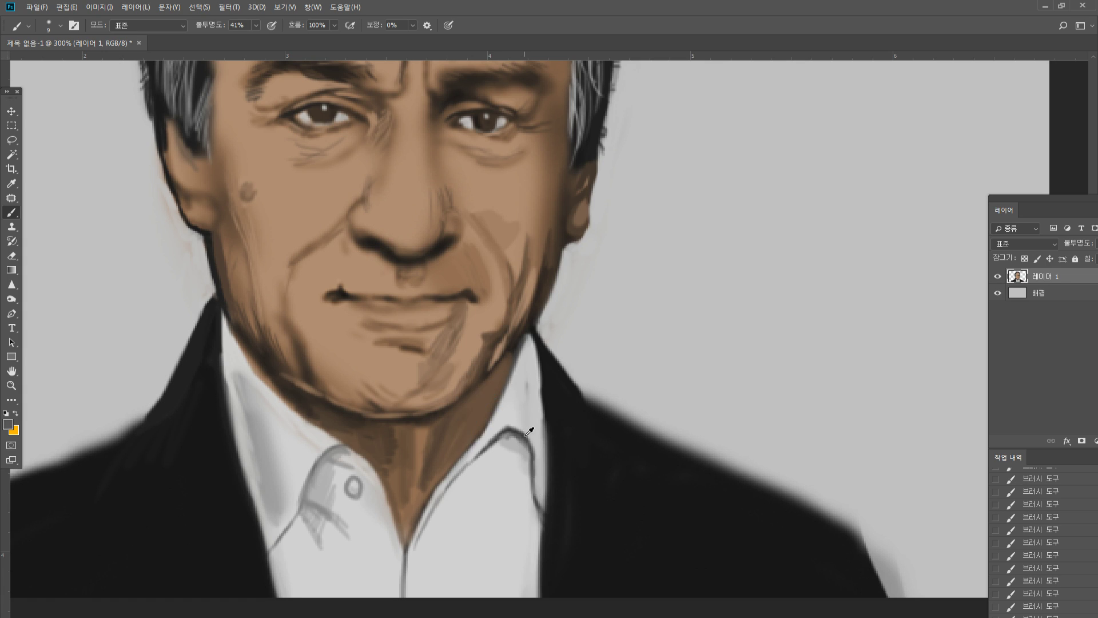
mouse_move(523, 440)
left_mouse_down()
mouse_move(518, 469)
mouse_move(507, 452)
mouse_move(503, 475)
mouse_move(516, 451)
mouse_move(526, 506)
mouse_move(528, 484)
mouse_move(491, 515)
left_mouse_up()
left_click(514, 462, "alt")
mouse_move(501, 475)
left_mouse_down()
mouse_move(466, 551)
mouse_move(496, 520)
mouse_move(492, 534)
mouse_move(515, 487)
mouse_move(550, 522)
left_mouse_up()
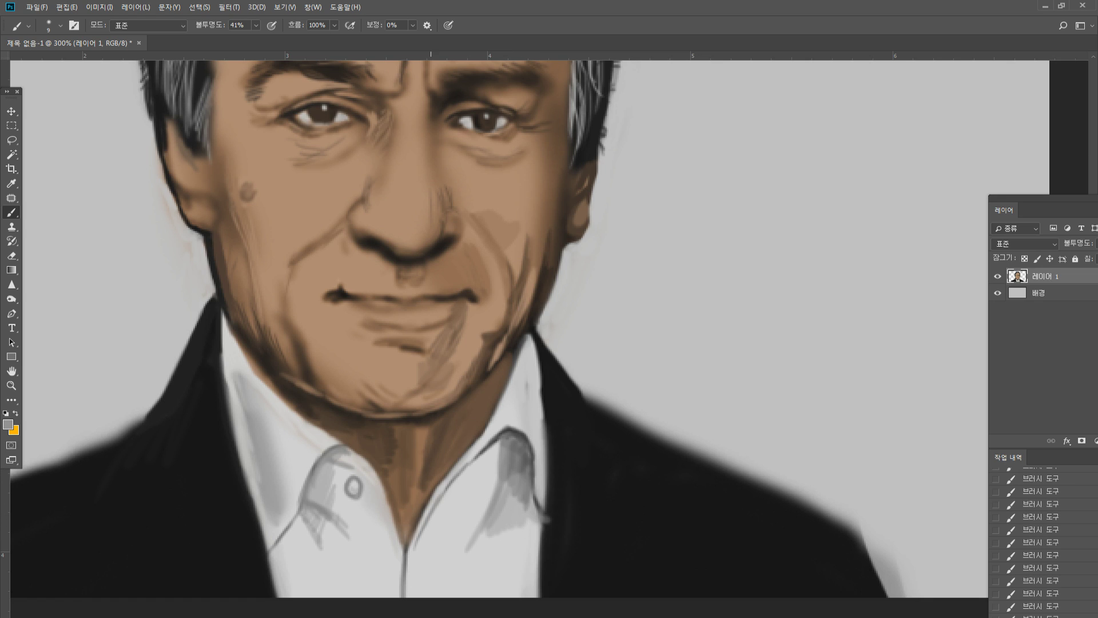
mouse_move(499, 448)
left_mouse_down()
mouse_move(438, 518)
mouse_move(452, 480)
mouse_move(518, 440)
left_mouse_up()
key("ctrl+z")
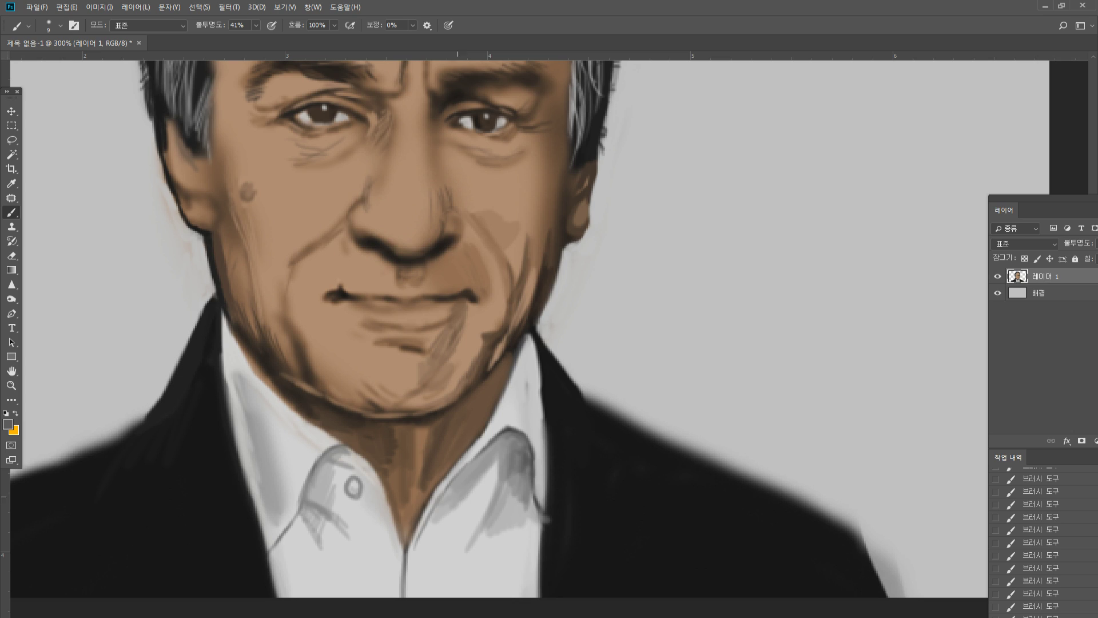
Darken the fold beneath the right collar's inner edge and add pale grey vertical folds on the shirt below it
mouse_move(458, 497)
left_mouse_down()
mouse_move(437, 512)
mouse_move(476, 466)
mouse_move(438, 517)
mouse_move(482, 474)
left_mouse_up()
left_click(467, 512, "alt")
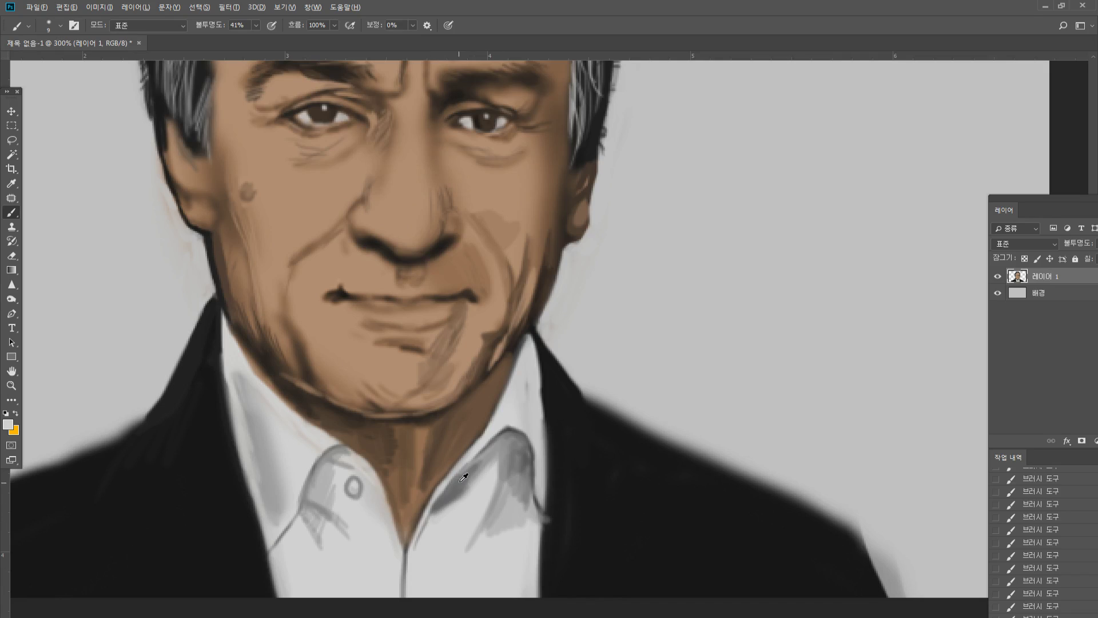
left_click(464, 477, "alt")
mouse_move(444, 507)
left_mouse_down()
mouse_move(426, 548)
mouse_move(464, 493)
mouse_move(408, 597)
mouse_move(444, 562)
mouse_move(457, 569)
left_mouse_up()
left_click(416, 577, "alt")
left_click(511, 500, "alt")
mouse_move(503, 532)
left_mouse_down()
mouse_move(494, 584)
mouse_move(522, 529)
mouse_move(524, 603)
left_mouse_up()
Redefine the lower part of the right lapel's inner edge with sampled near-black
left_click(560, 513, "alt")
left_click_drag(558, 507, 536, 596)
left_click_drag(535, 544, 540, 596)
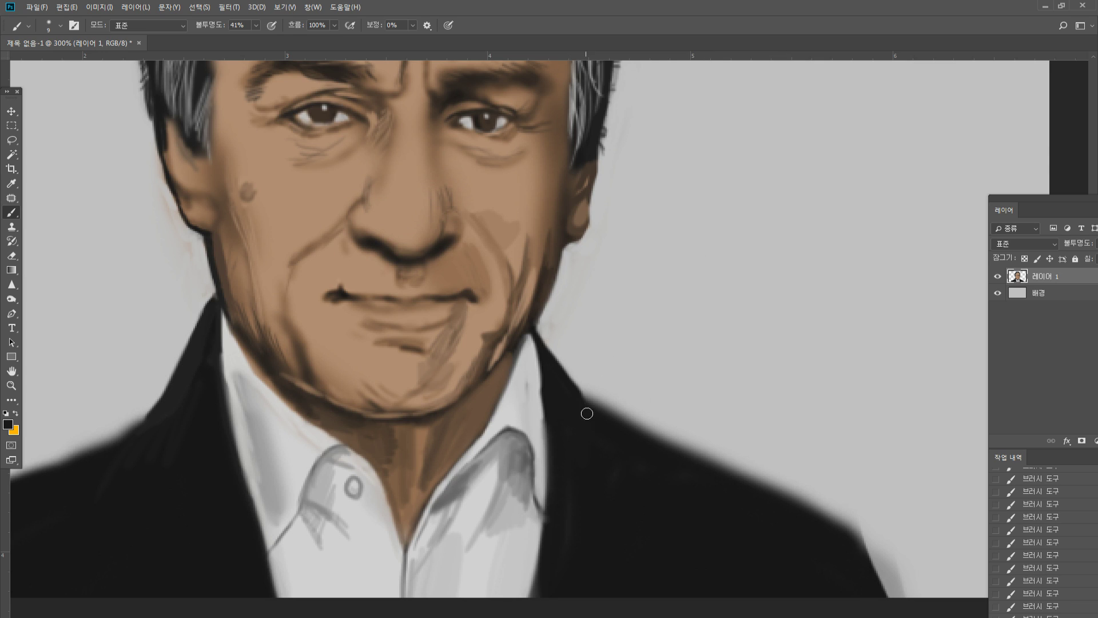
Raise the brush opacity to 100% and paint a crisp near-black contour along the right shoulder, filling out the upper sleeve
left_click_drag(589, 402, 693, 451)
key("ctrl+z")
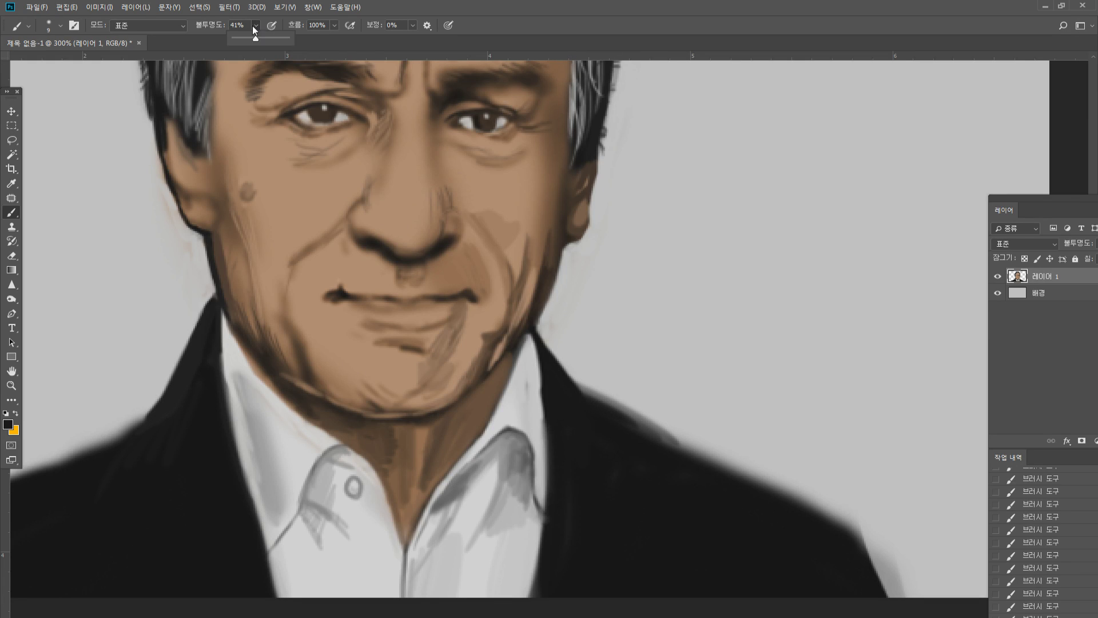
left_click(599, 424, "alt")
left_click_drag(582, 392, 635, 423)
mouse_move(570, 375)
left_mouse_down()
mouse_move(712, 454)
mouse_move(610, 415)
mouse_move(704, 452)
left_mouse_up()
left_click_drag(623, 409, 835, 518)
left_click_drag(778, 481, 896, 569)
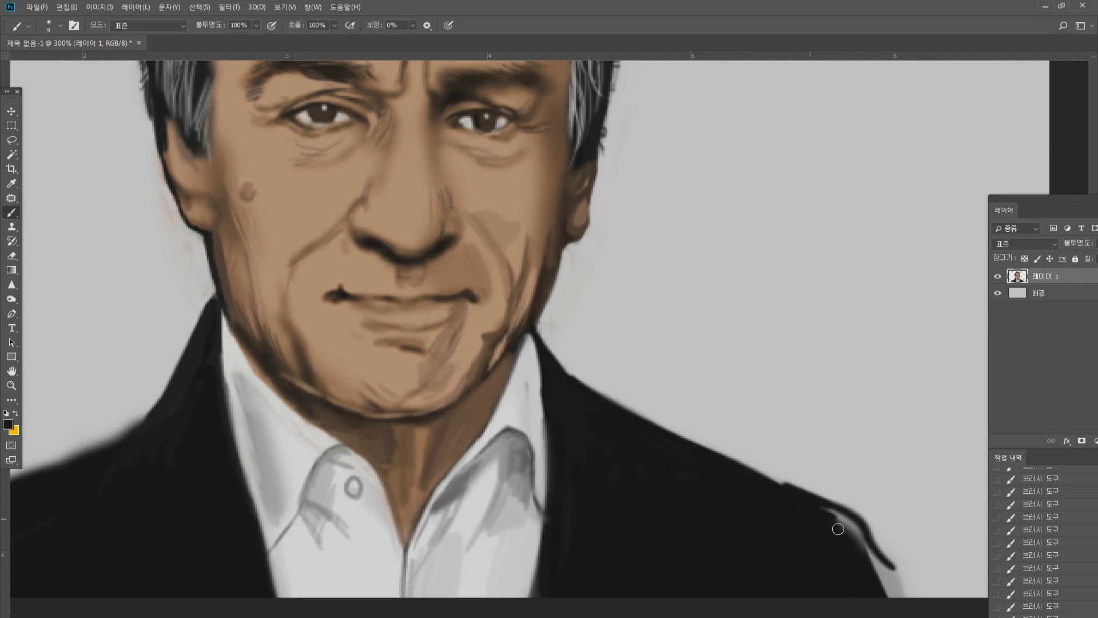
mouse_move(830, 518)
left_mouse_down()
mouse_move(855, 535)
mouse_move(848, 519)
left_mouse_up()
mouse_move(900, 597)
left_mouse_down()
mouse_move(863, 528)
mouse_move(829, 524)
mouse_move(875, 541)
mouse_move(920, 604)
mouse_move(899, 607)
left_mouse_up()
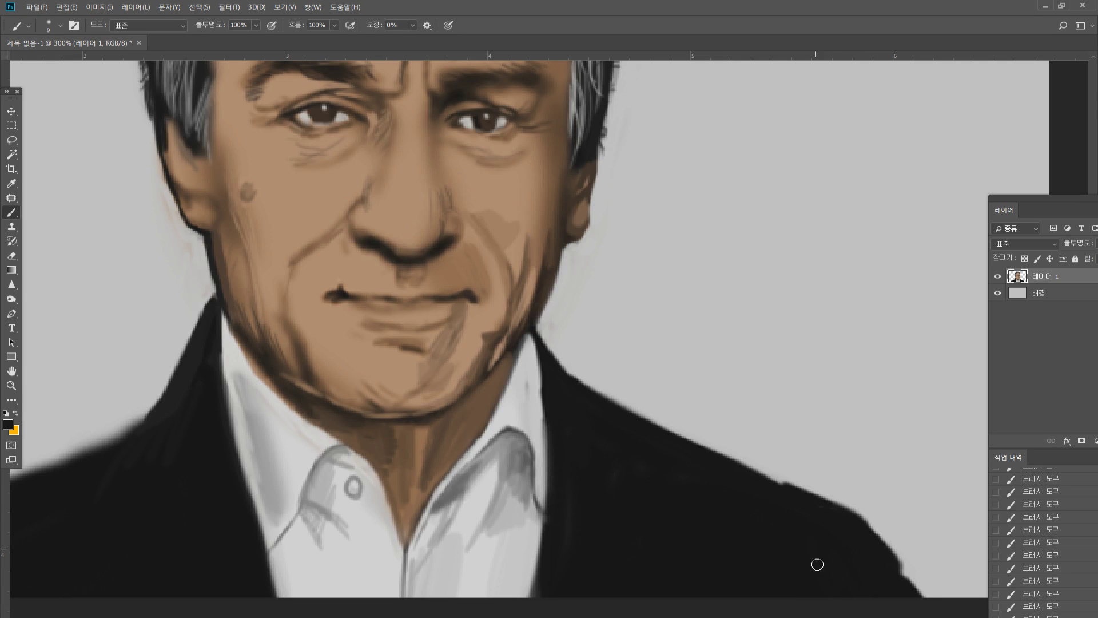
Paint the outer slope of the jacket's left collar in dark grey, giving it a solid, smooth edge
left_click(11, 386)
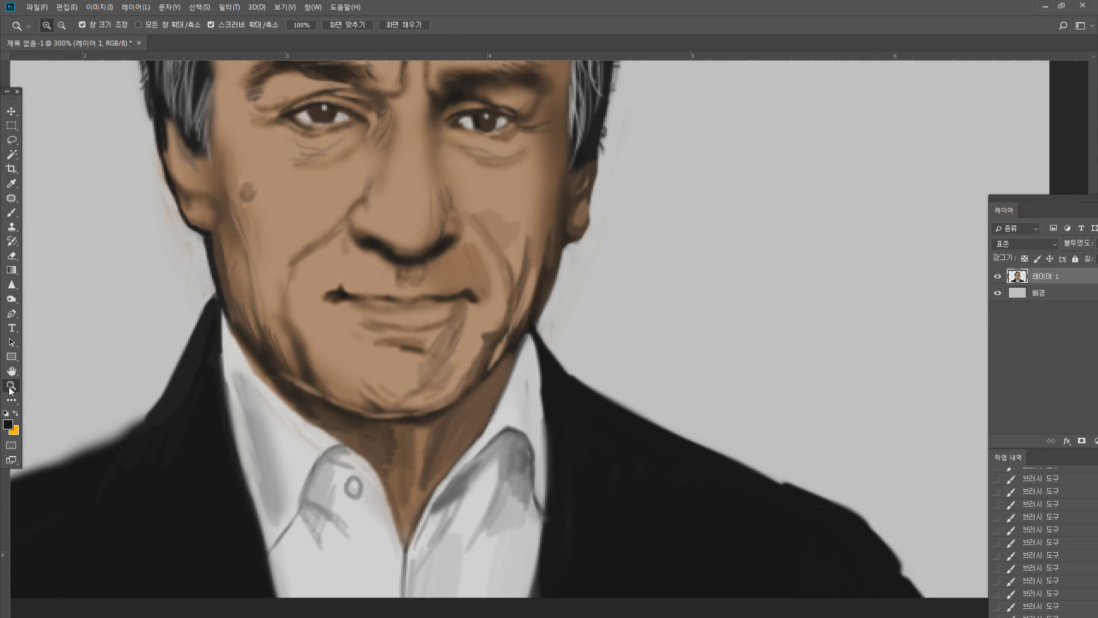
double_click(19, 372)
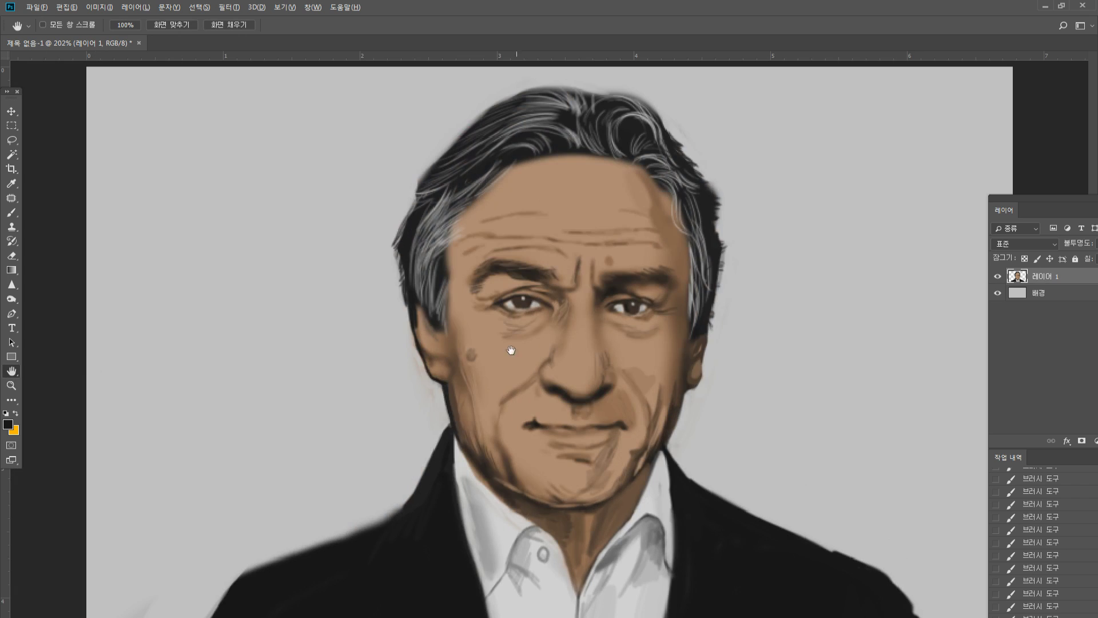
key("ctrl+minus")
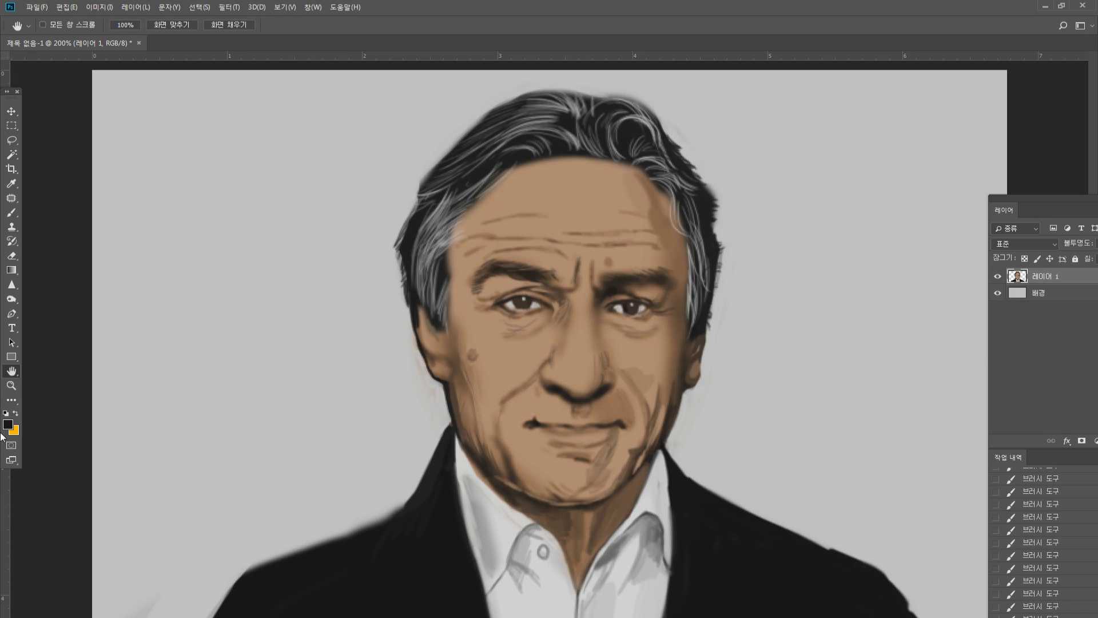
left_click(11, 386)
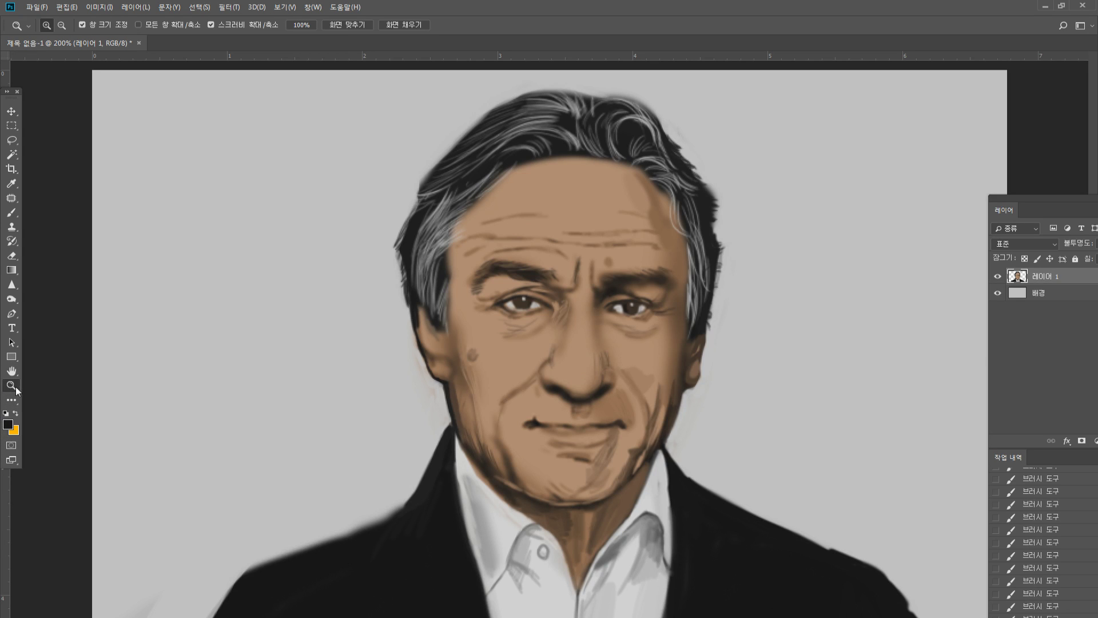
left_click(329, 524)
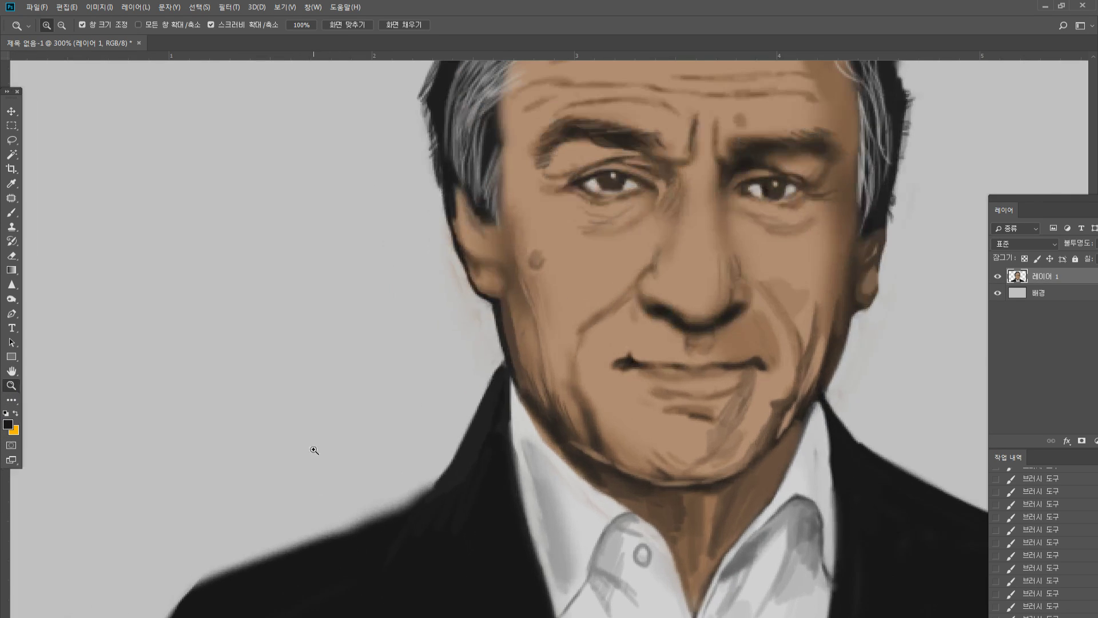
left_click(12, 212)
left_click_drag(460, 438, 417, 499)
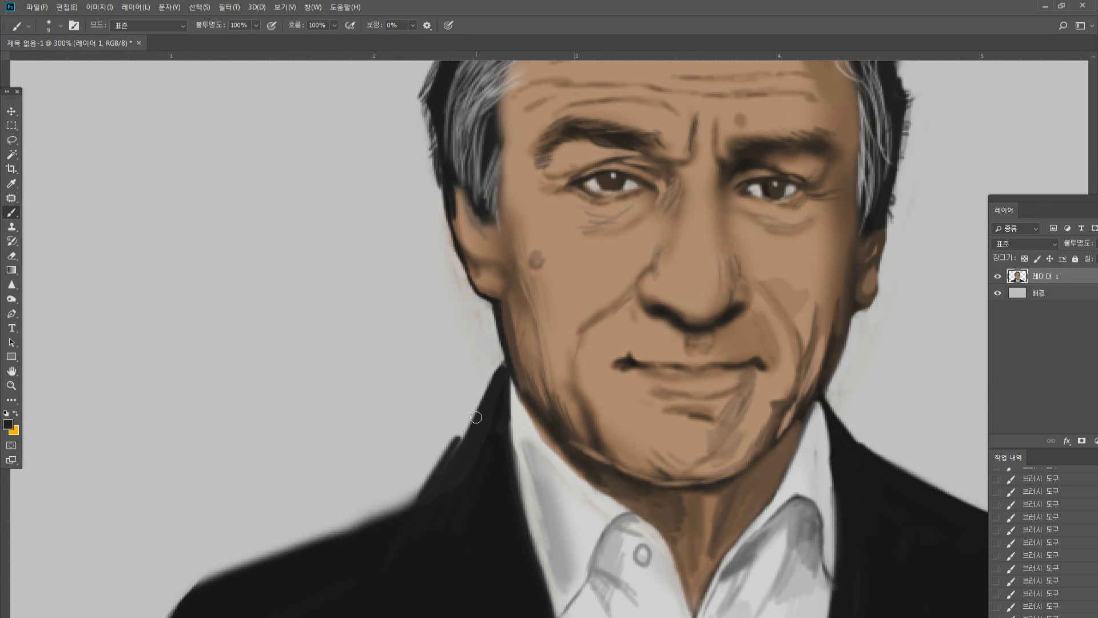
left_click_drag(486, 405, 449, 449)
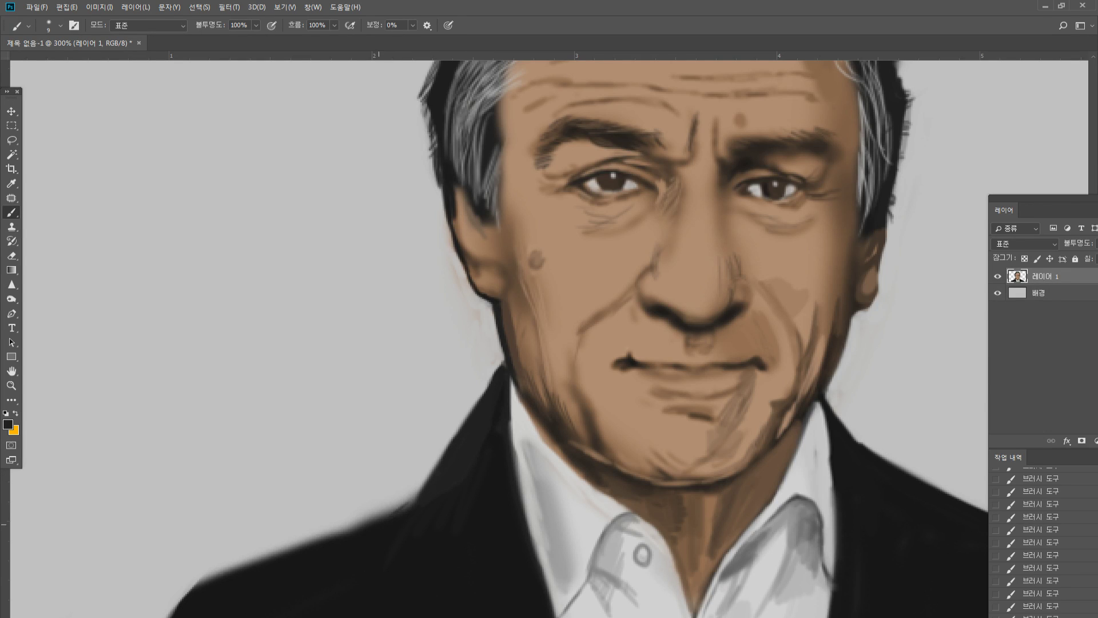
Paint the left shoulder's contour in dark grey from the collar down to the sleeve, and sample the jacket's darker tone
mouse_move(357, 546)
left_mouse_down()
mouse_move(343, 535)
mouse_move(423, 492)
mouse_move(153, 615)
mouse_move(263, 556)
mouse_move(166, 609)
mouse_move(171, 589)
mouse_move(382, 502)
mouse_move(404, 474)
mouse_move(321, 559)
mouse_move(253, 584)
mouse_move(336, 524)
left_mouse_up()
key("ctrl+z")
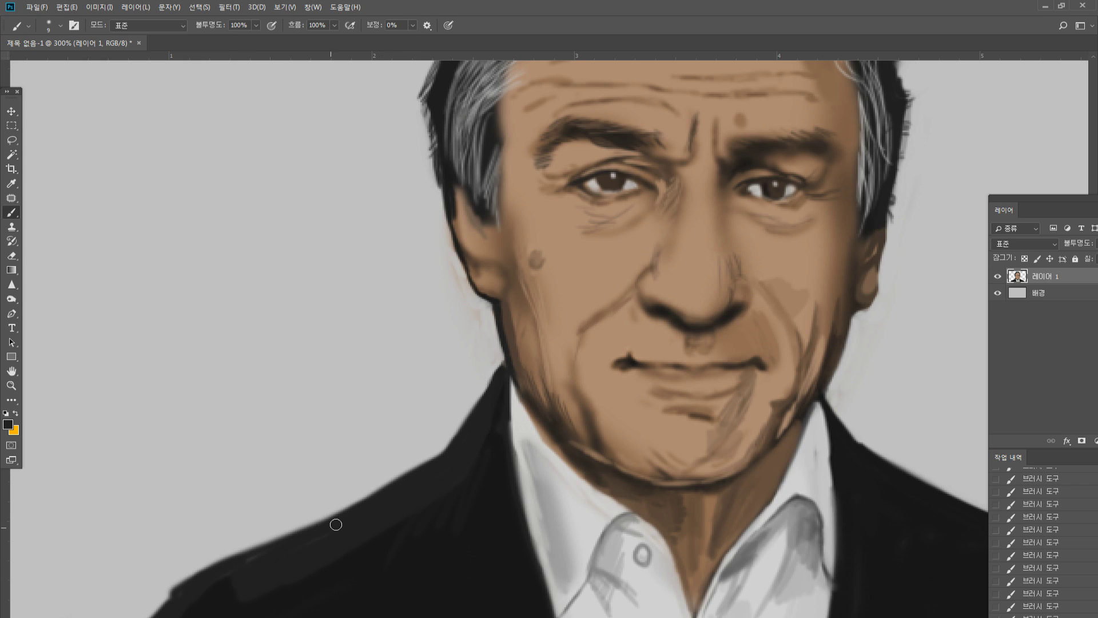
mouse_move(174, 611)
left_mouse_down()
mouse_move(176, 596)
mouse_move(264, 546)
left_mouse_up()
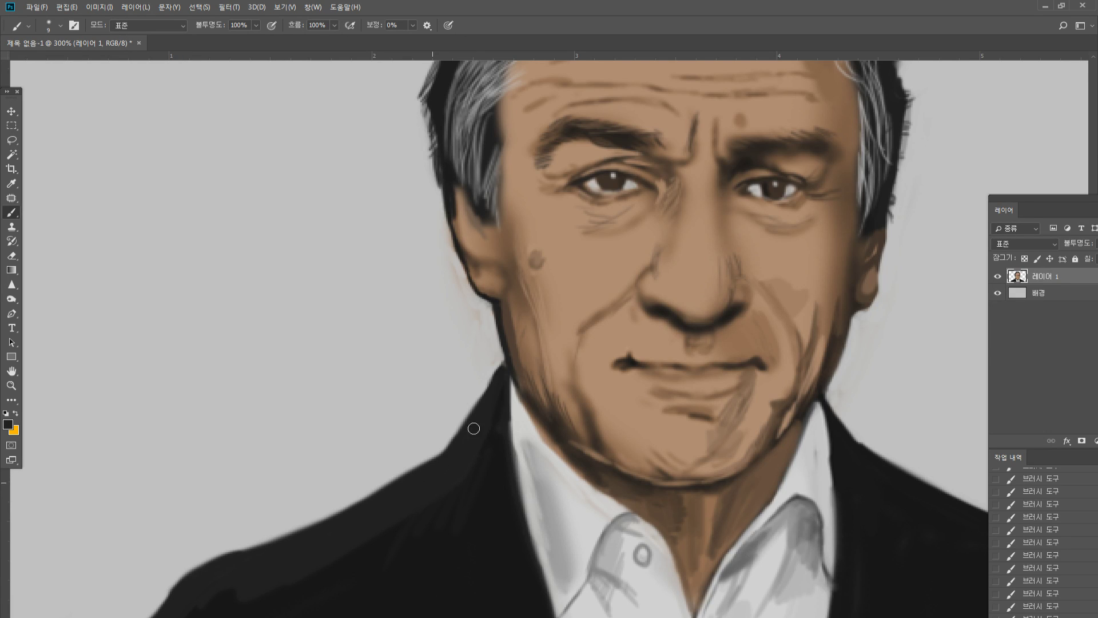
double_click(17, 371)
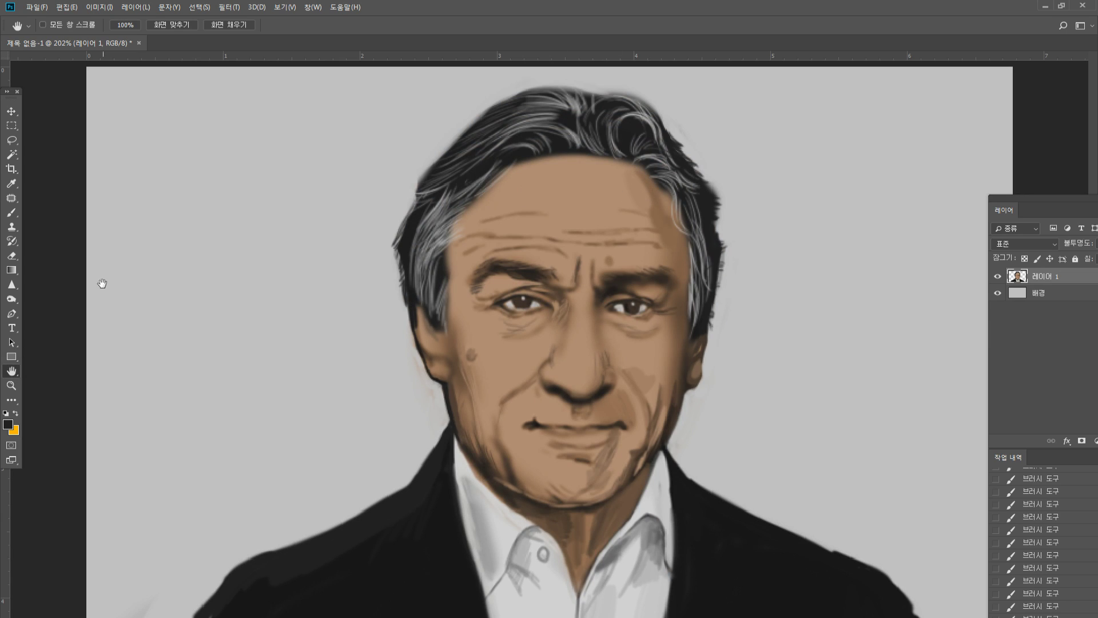
left_click(11, 212)
left_click(260, 595, "alt")
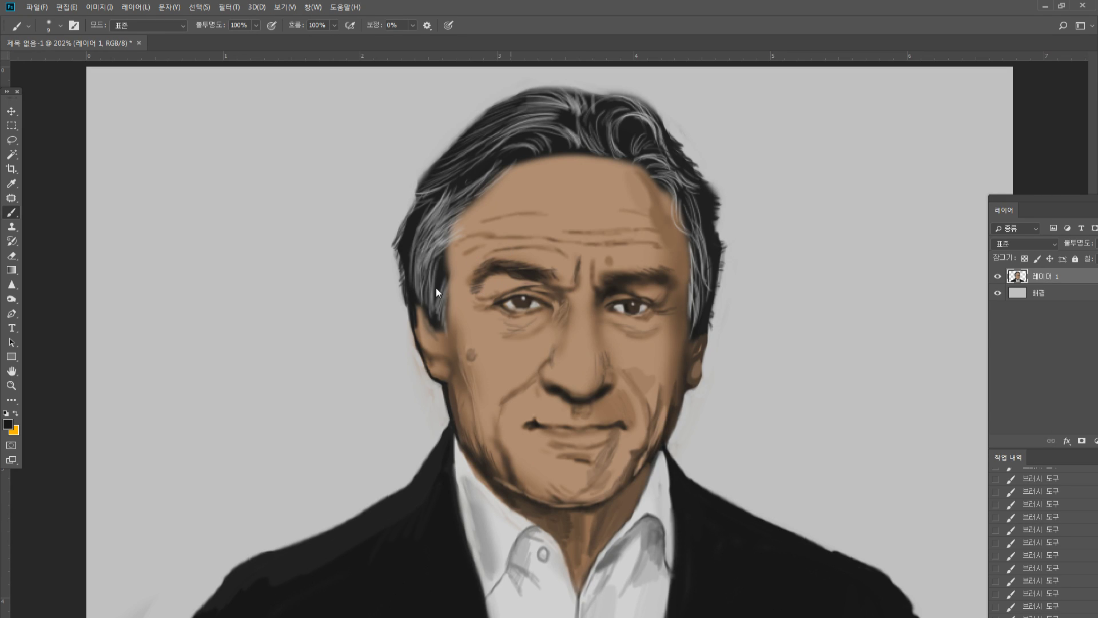
Nudge the area around the left eye slightly outward in Liquify, using a size 60 warp brush, and apply the change
key("ctrl+shift+x")
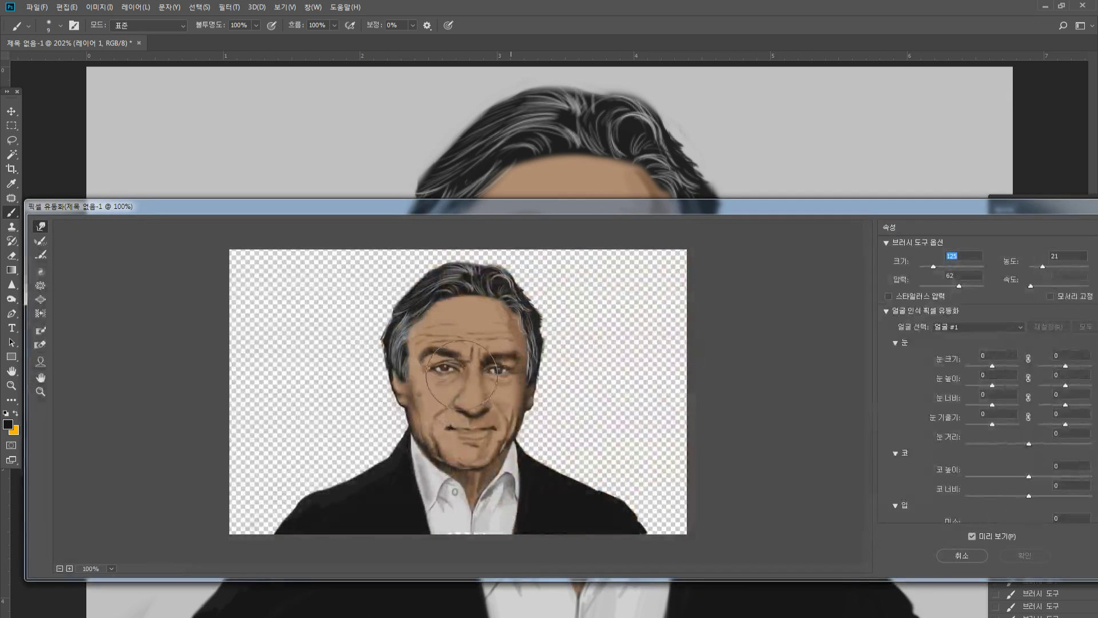
key("bracketleft")
key("bracketleft")
left_click_drag(446, 372, 442, 369)
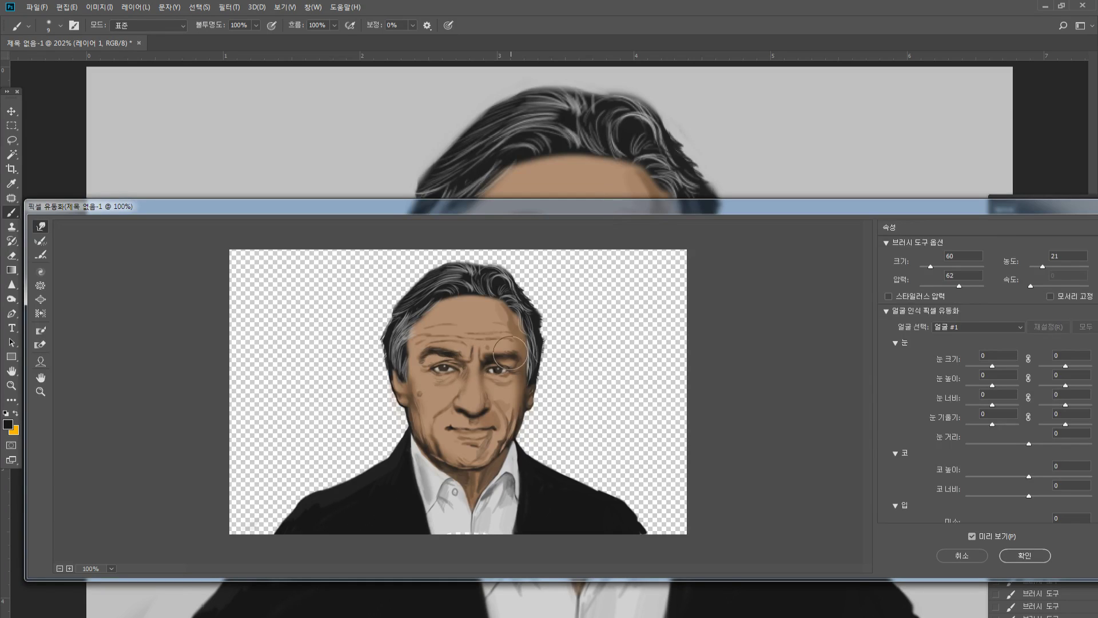
key("Return")
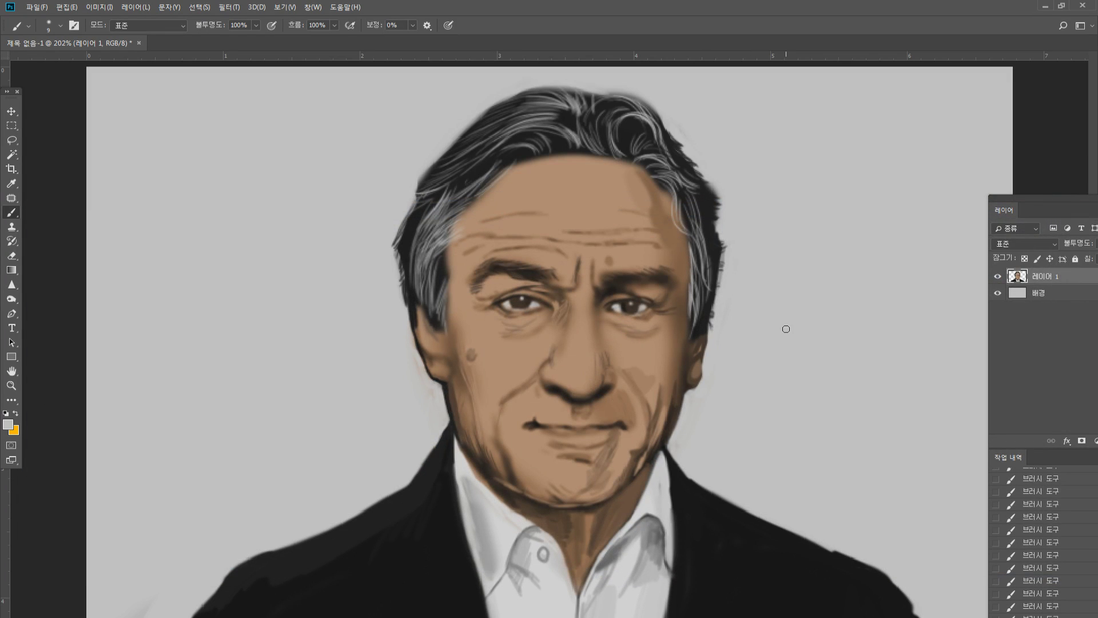
Brighten the grey strands on top of the hair with the Dodge tool, using midtones at 34% exposure, and undo the last stroke
left_click(12, 386)
left_click(682, 367, "alt")
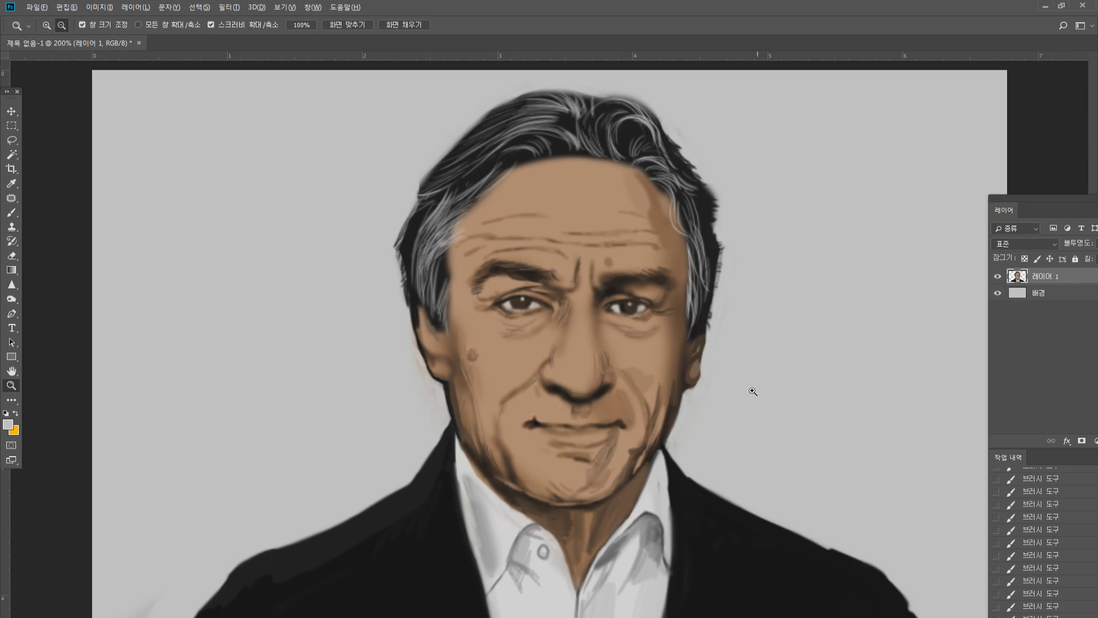
left_click(751, 392, "alt")
left_click(730, 435)
left_click(12, 298)
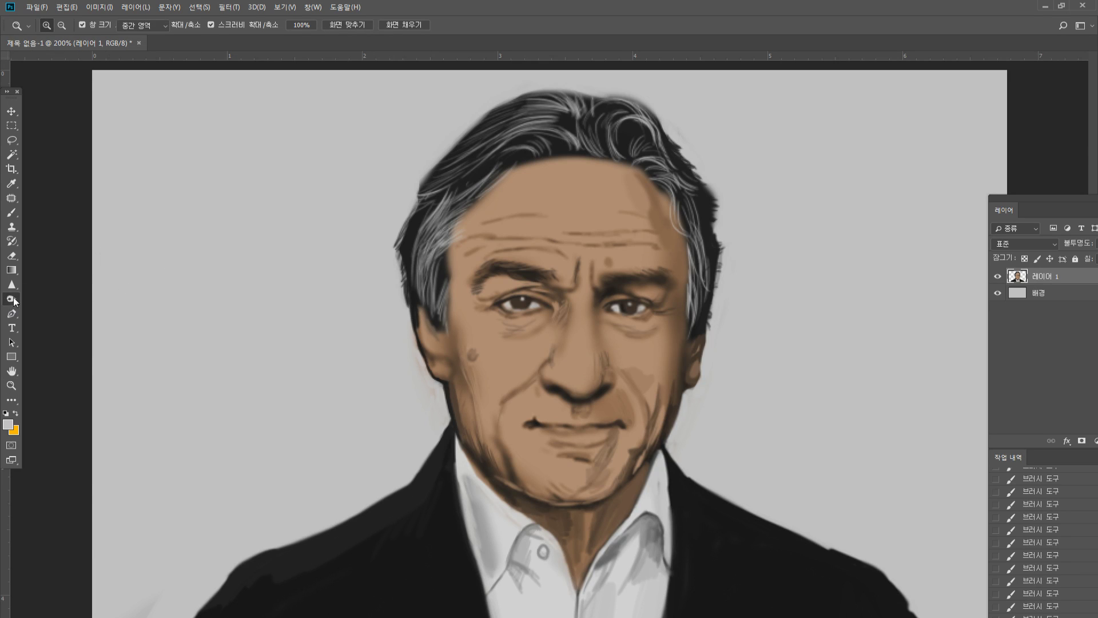
left_click(41, 298)
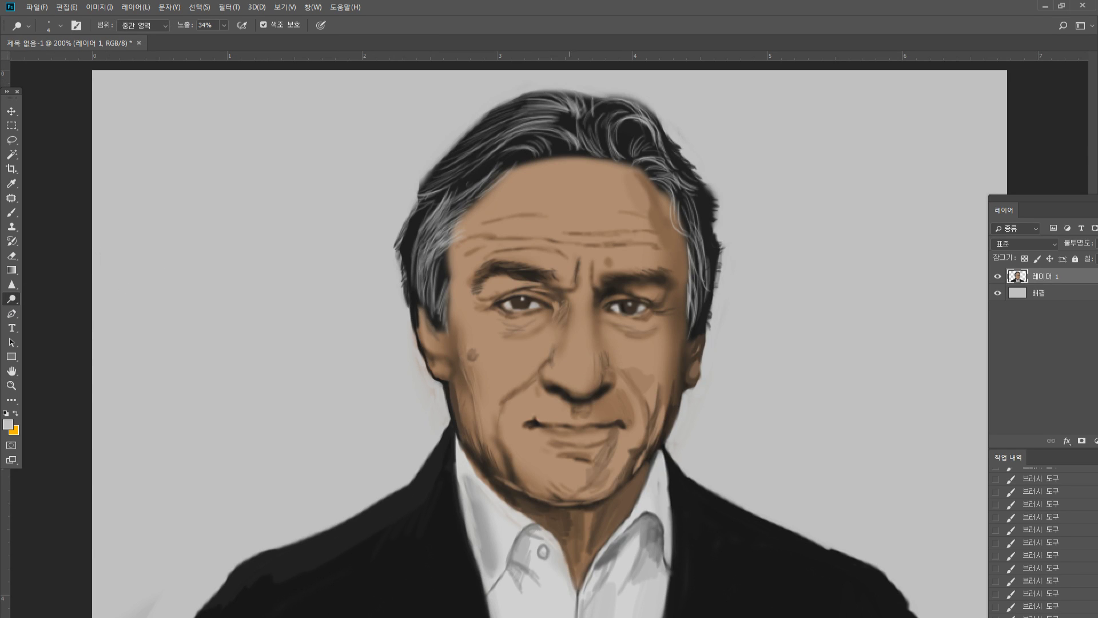
key("bracketright")
key("bracketright")
key("bracketright")
key("bracketright")
key("bracketright")
key("bracketright")
key("bracketright")
key("bracketright")
key("bracketright")
key("bracketright")
left_click(537, 111)
left_click(538, 116)
left_click(539, 117)
left_click(549, 113)
left_click(576, 118)
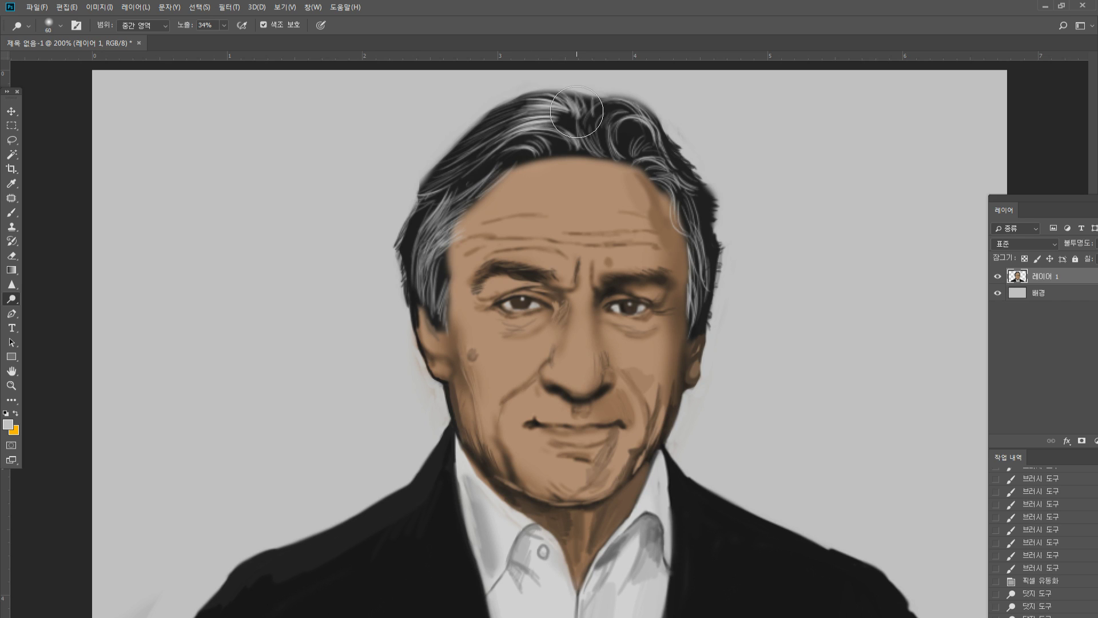
key("ctrl+z")
Dodge the curls at the right of the crown and the grey hair along both sides of the head
key("bracketleft")
key("bracketleft")
left_click(636, 108)
left_click(638, 110)
left_click(630, 111)
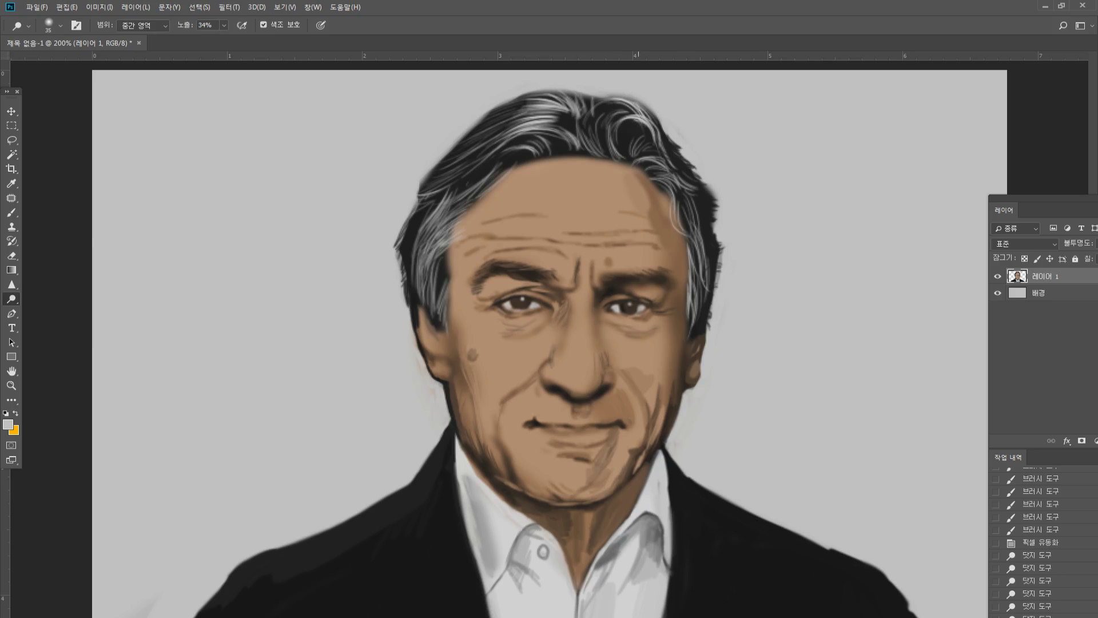
key("bracketright")
left_click_drag(722, 269, 709, 226)
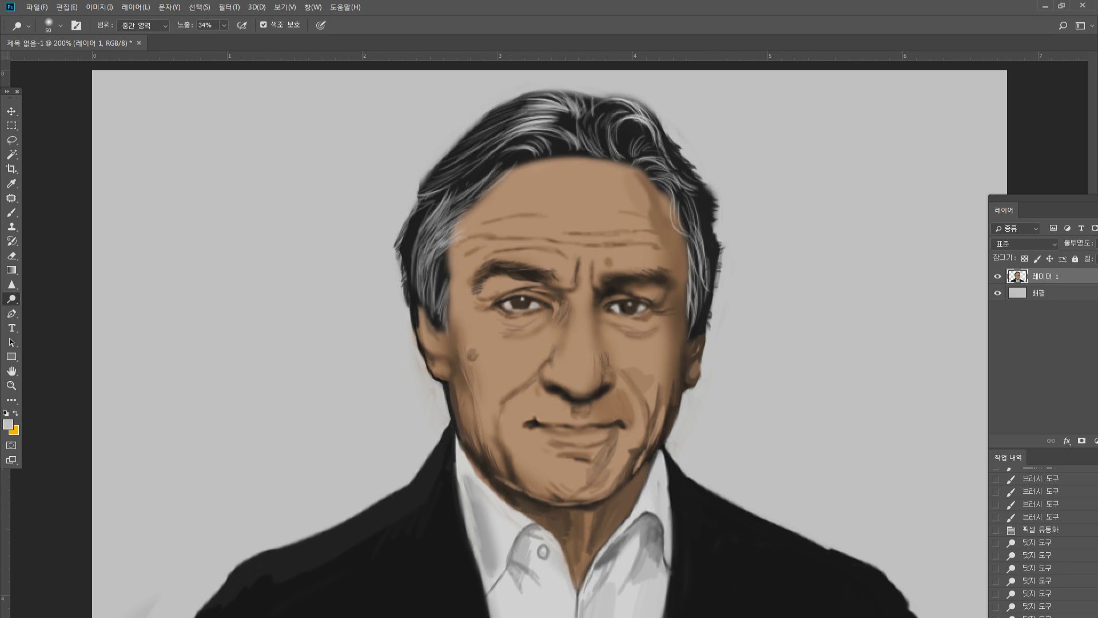
left_click_drag(429, 226, 431, 269)
left_click_drag(430, 215, 429, 281)
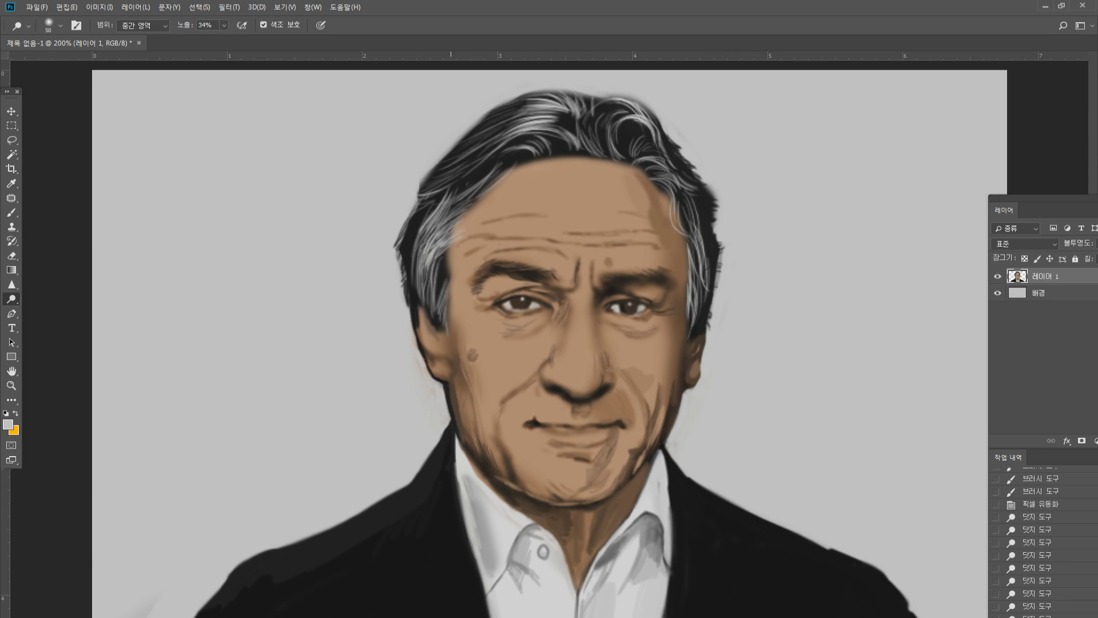
Select the grey hair tones with Color Range, using sampled colors, fuzziness 81 and range 59%
left_click(201, 9)
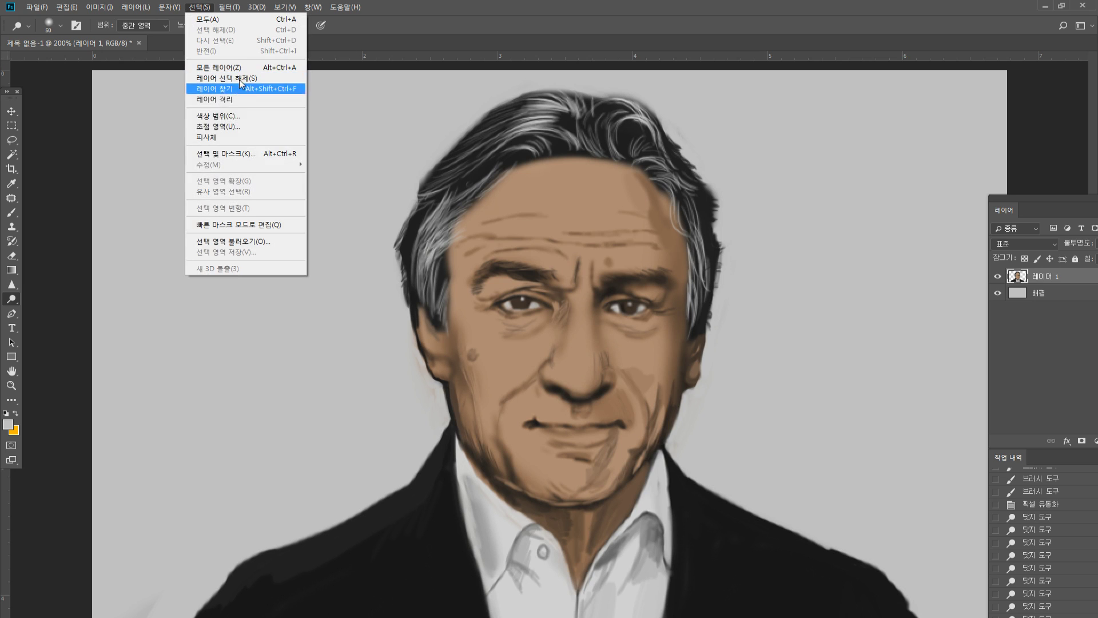
left_click(237, 115)
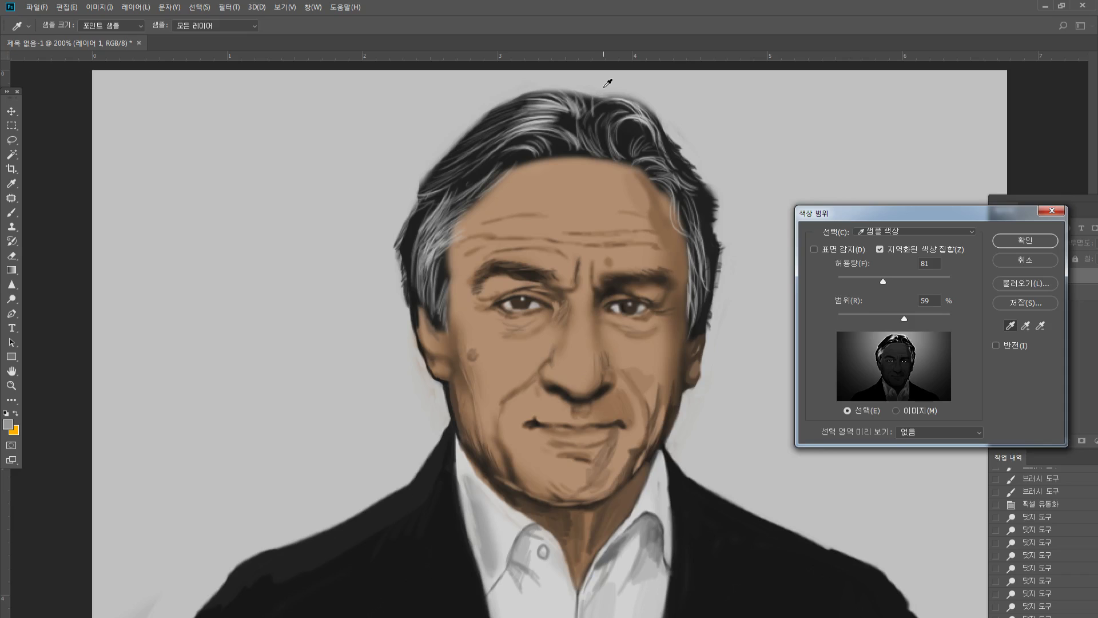
left_click(1025, 240)
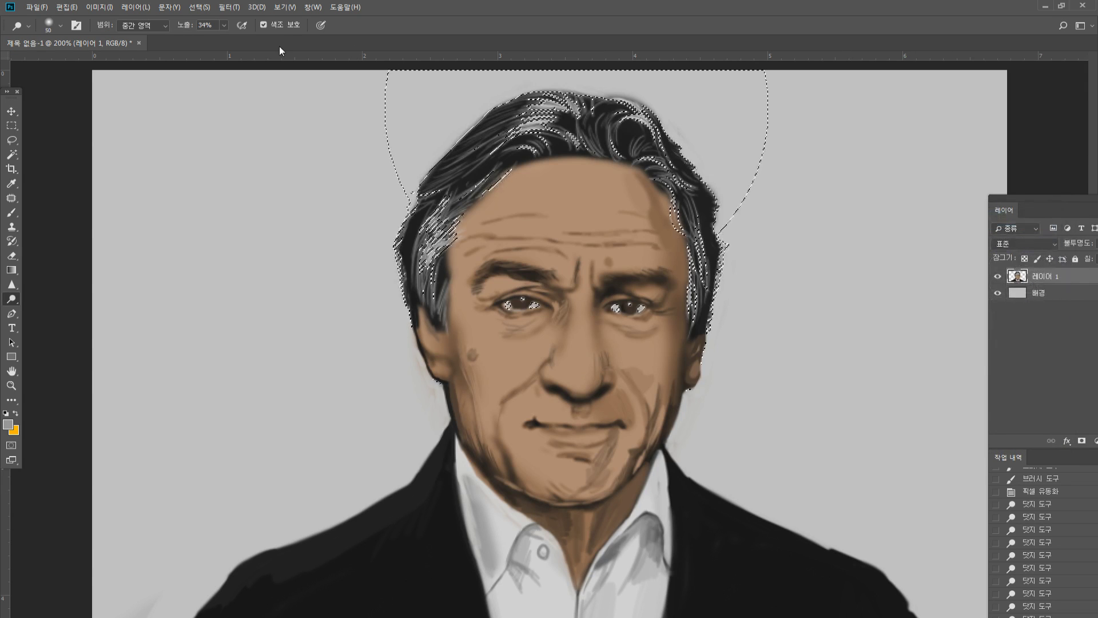
Warm the selected hair tones with Color Balance, setting yellow-blue to -30 and shifting cyan-red toward red, and deselect
left_click(99, 6)
mouse_move(114, 36)
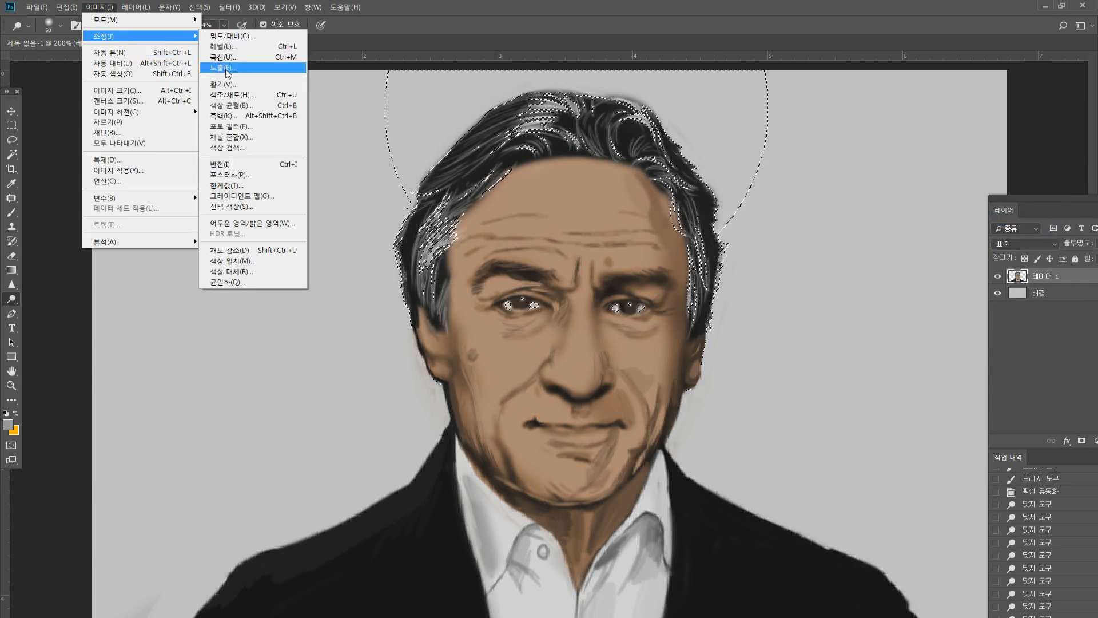
left_click(229, 106)
left_click(871, 395)
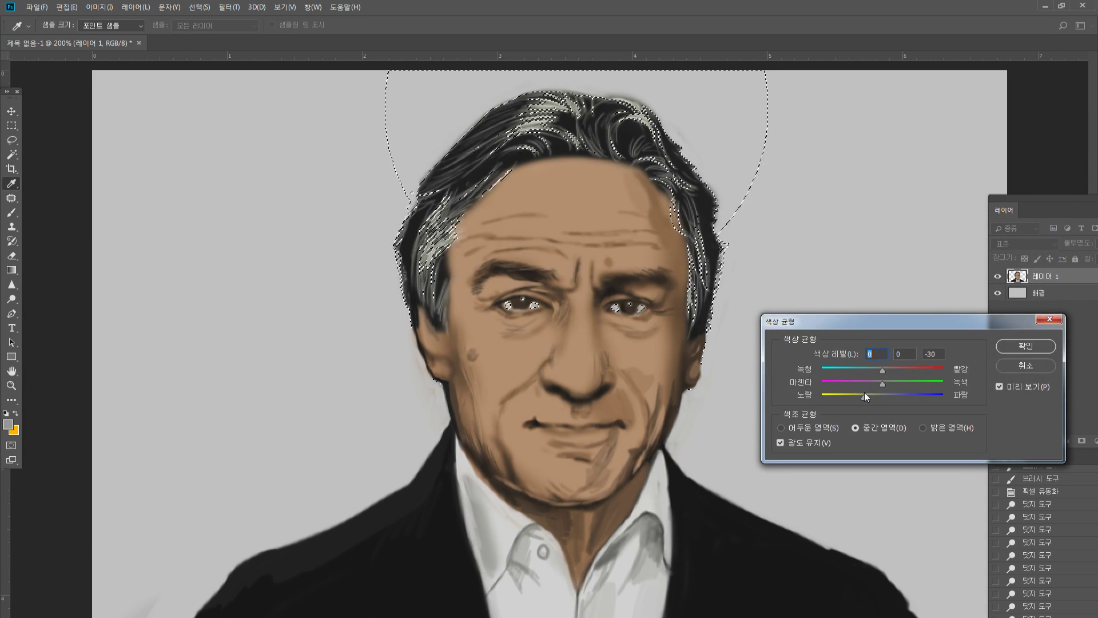
left_click_drag(883, 370, 897, 370)
left_click(1025, 345)
key("o")
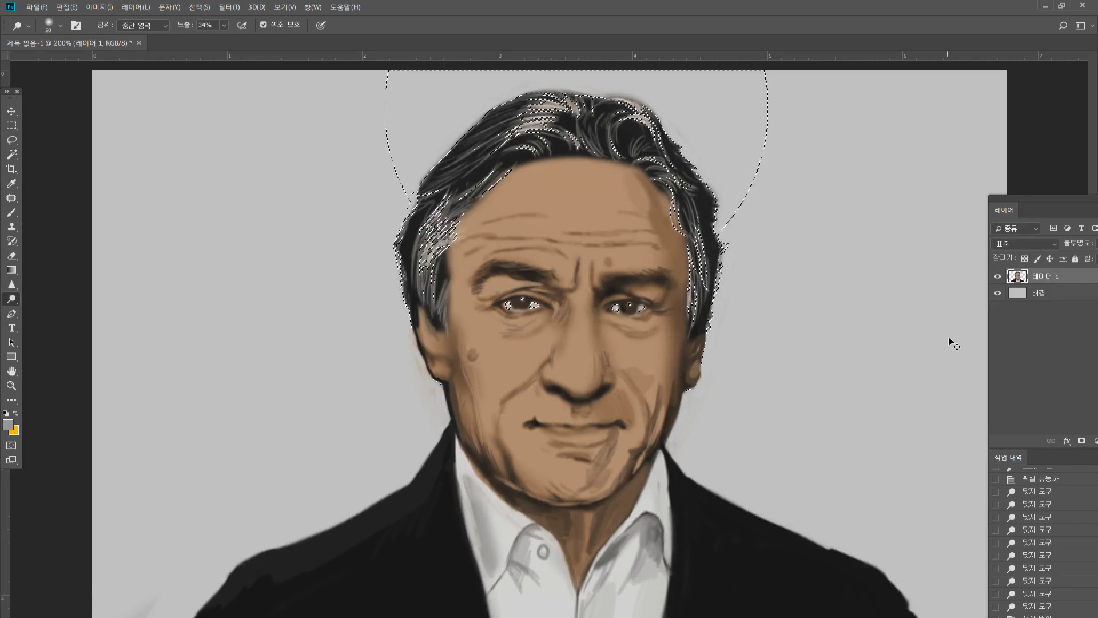
key("ctrl+d")
Select the face's brown shadow tones with Color Range, setting the fuzziness to 56
left_click(17, 369)
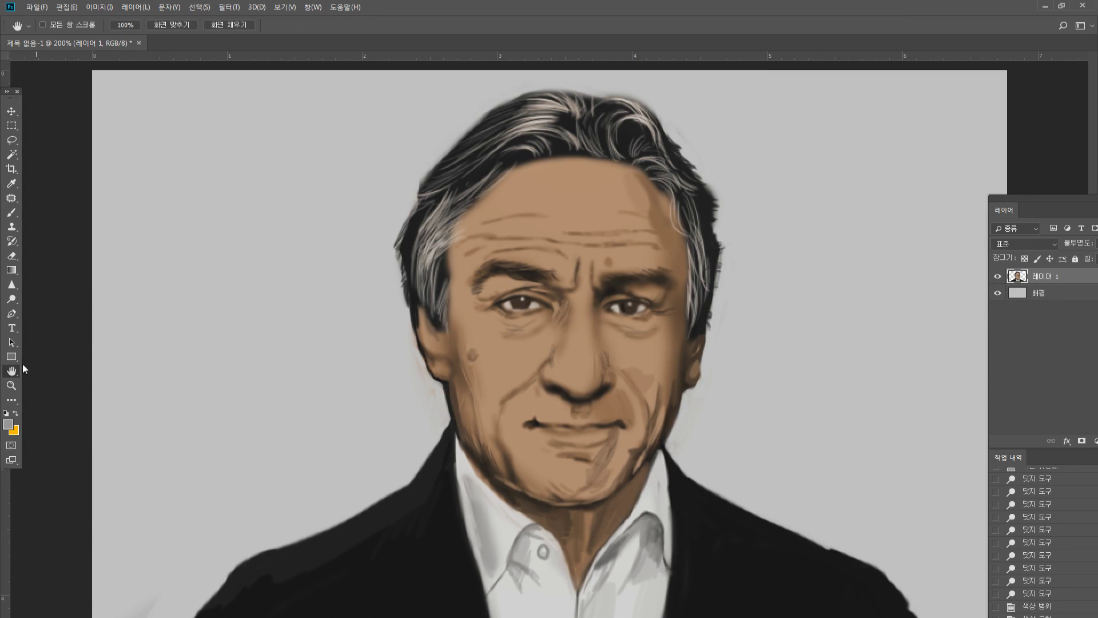
key("f")
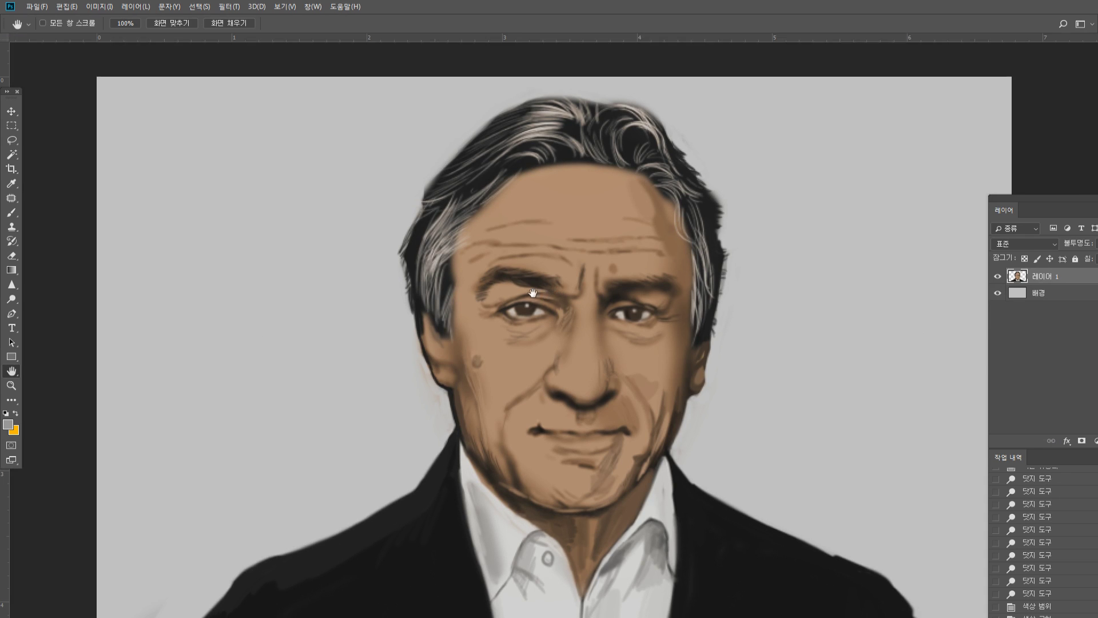
left_click_drag(534, 295, 462, 270)
left_click(203, 8)
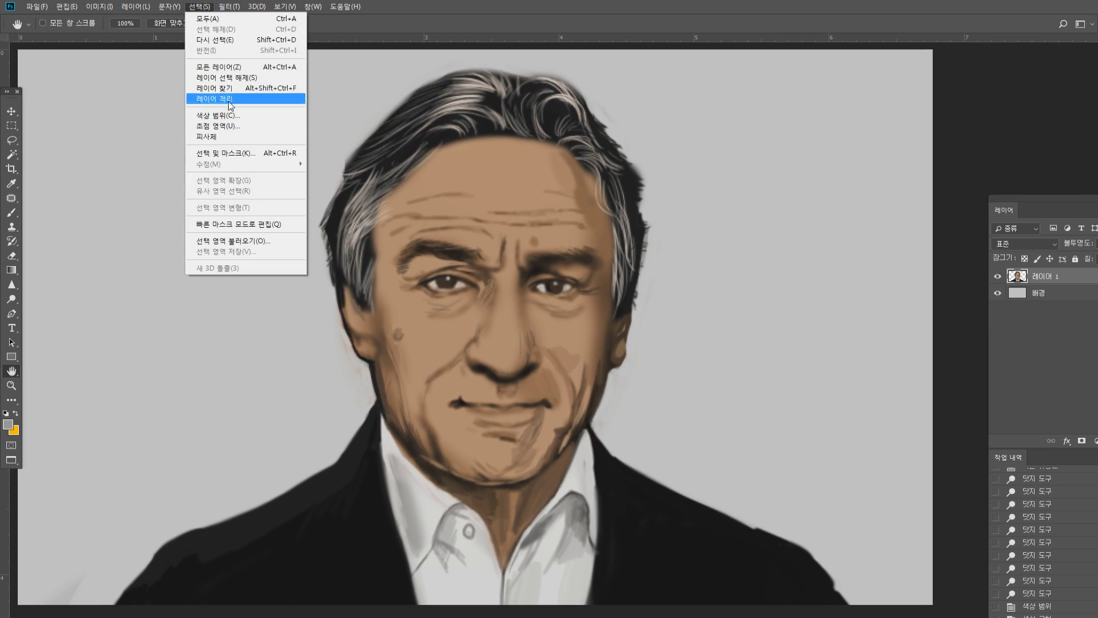
left_click(231, 114)
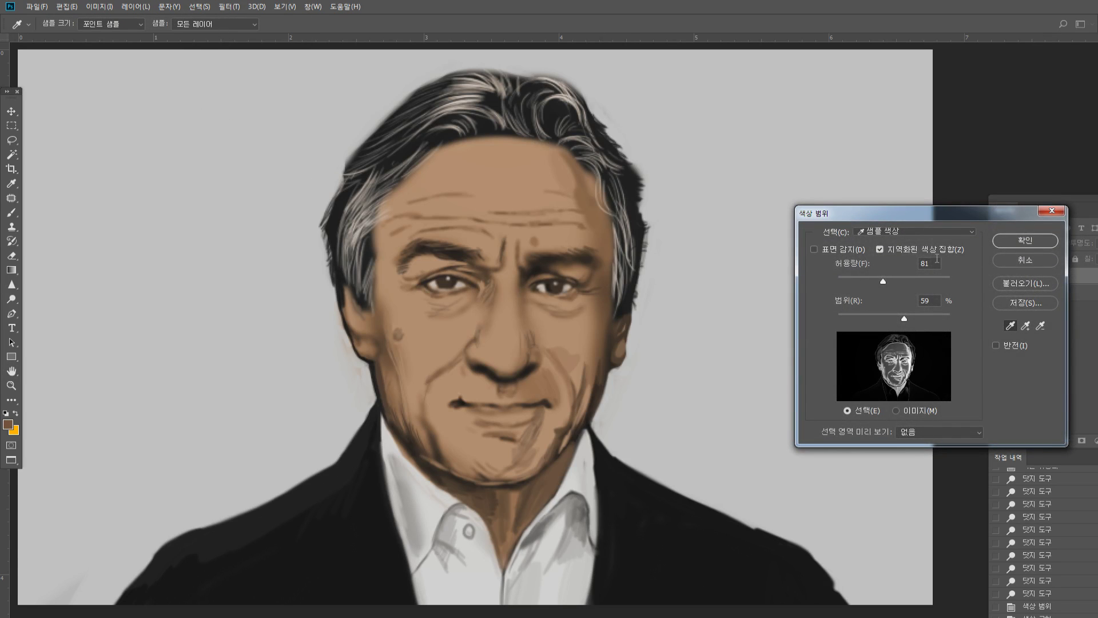
left_click_drag(884, 282, 867, 283)
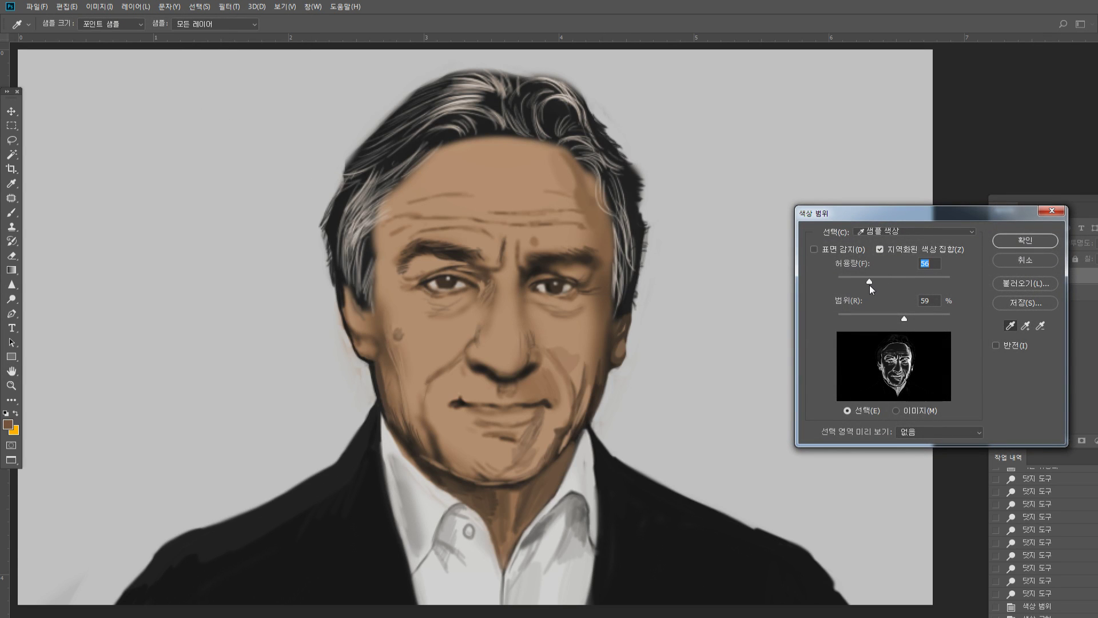
left_click(1037, 242)
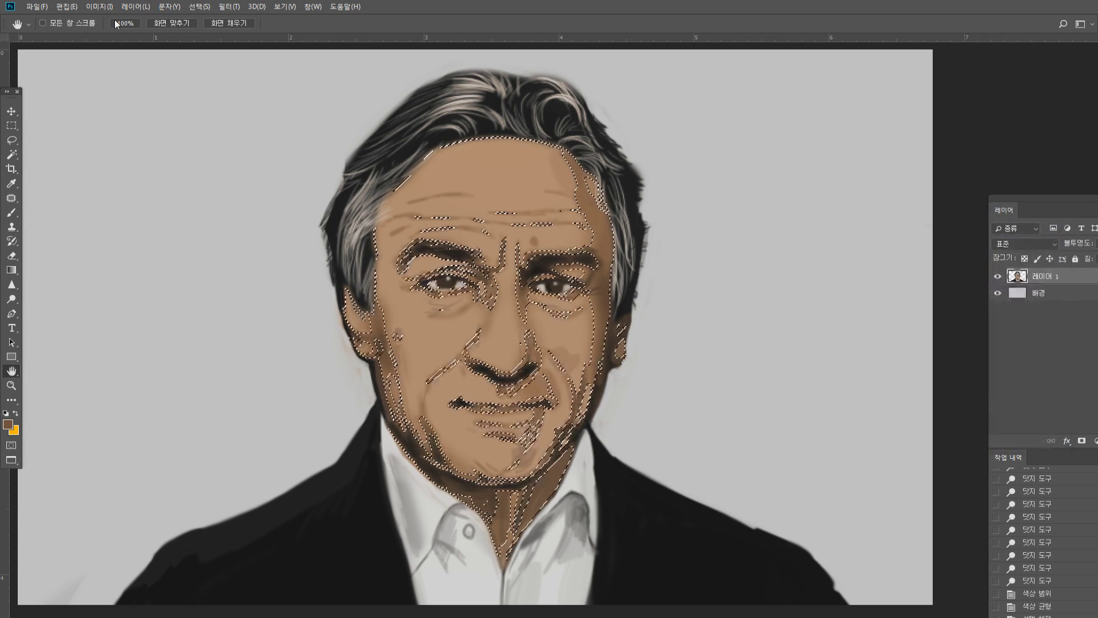
Redden the selected skin shadows with Color Balance, setting cyan-red to +33 and magenta-green to -10, and deselect
left_click(99, 7)
mouse_move(115, 35)
left_click(247, 104)
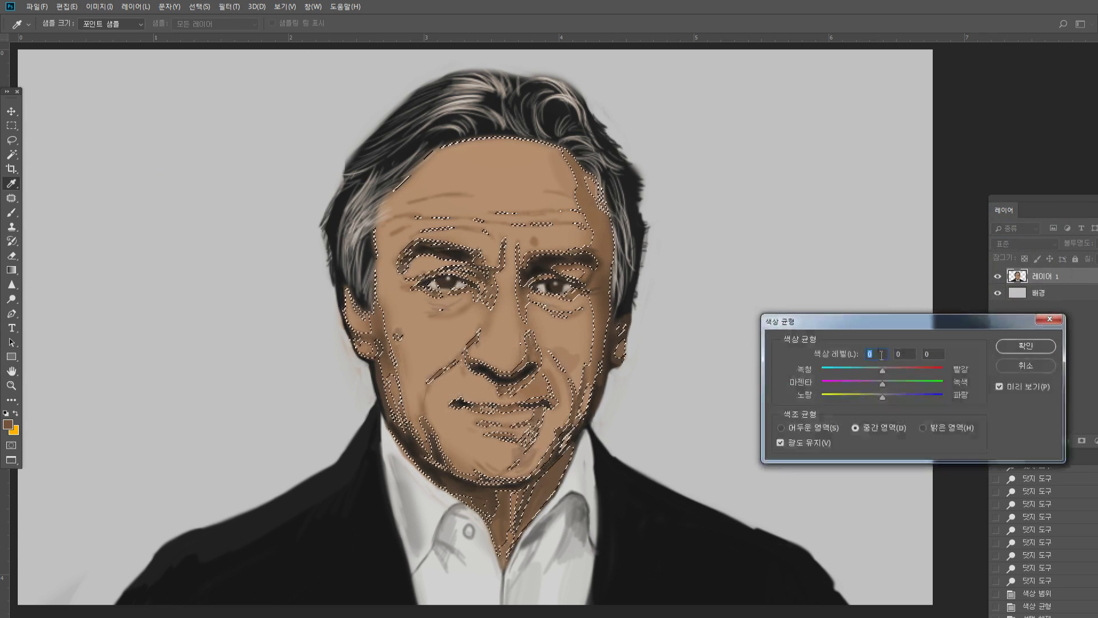
mouse_move(882, 369)
left_mouse_down()
mouse_move(905, 368)
mouse_move(875, 385)
left_mouse_up()
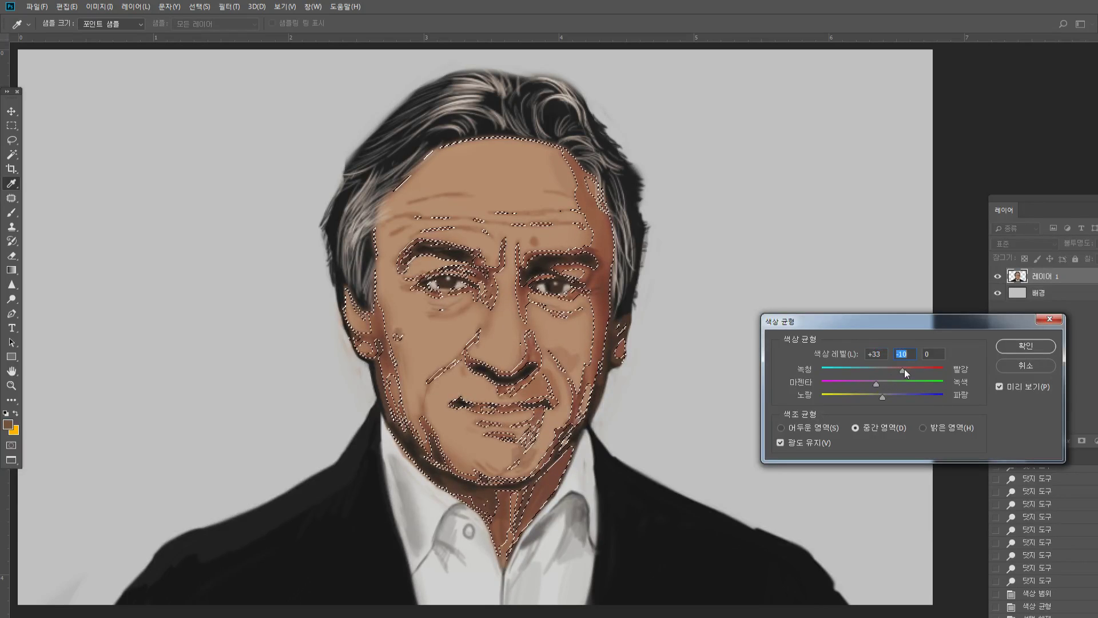
left_click(1008, 345)
key("ctrl+d")
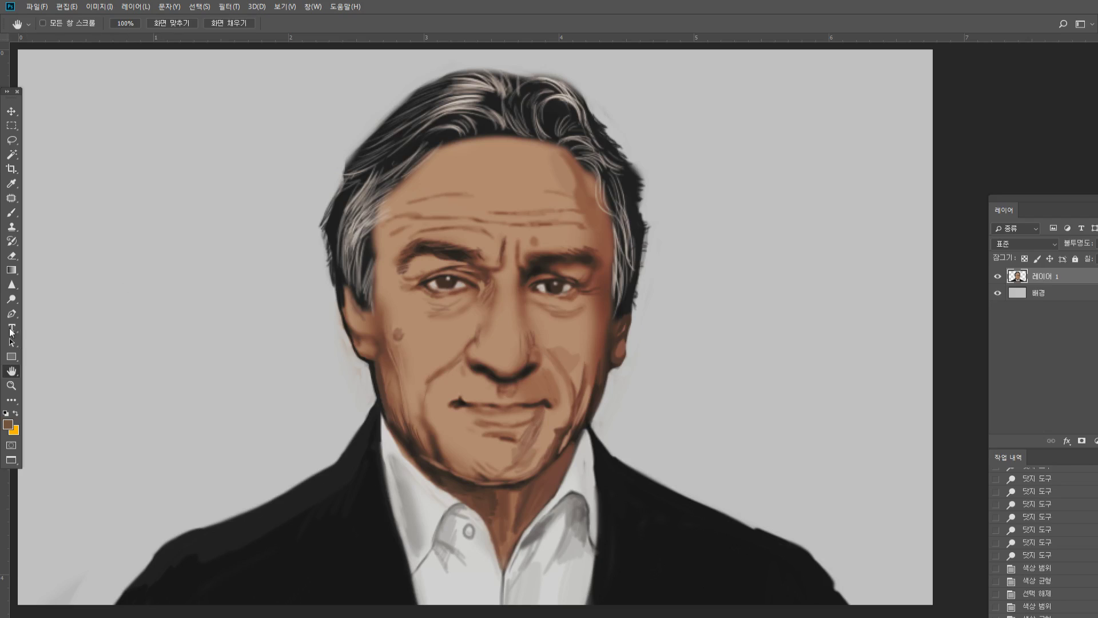
Try to lighten the forehead with Dodge strokes at 34% exposure, and roll back those strokes to the deselected state
left_click(11, 298)
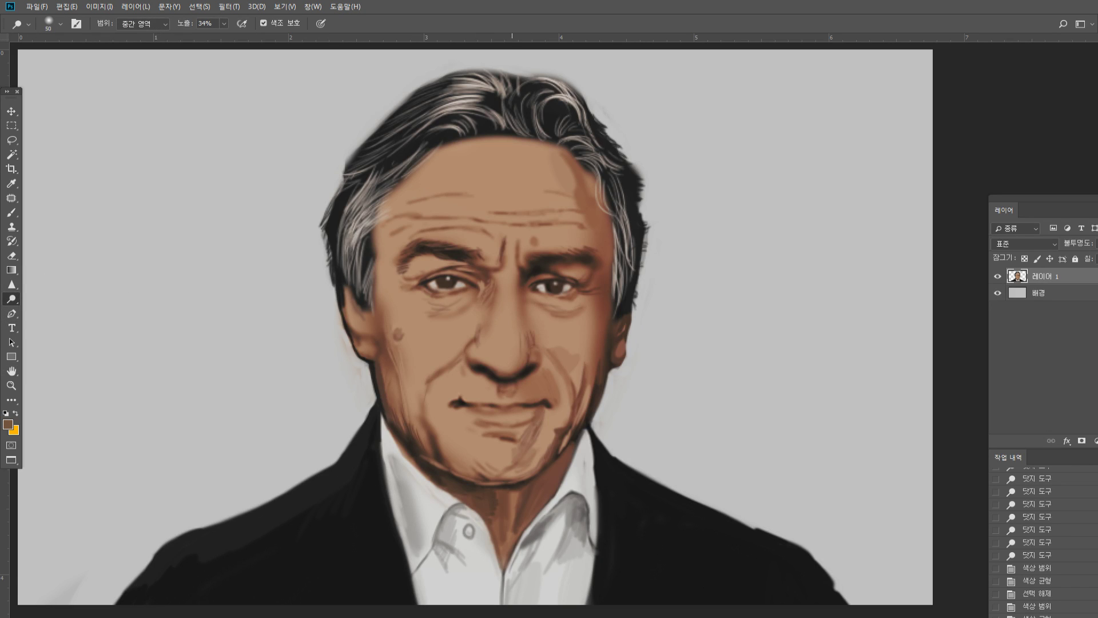
left_click_drag(463, 201, 469, 229)
key("ctrl+z")
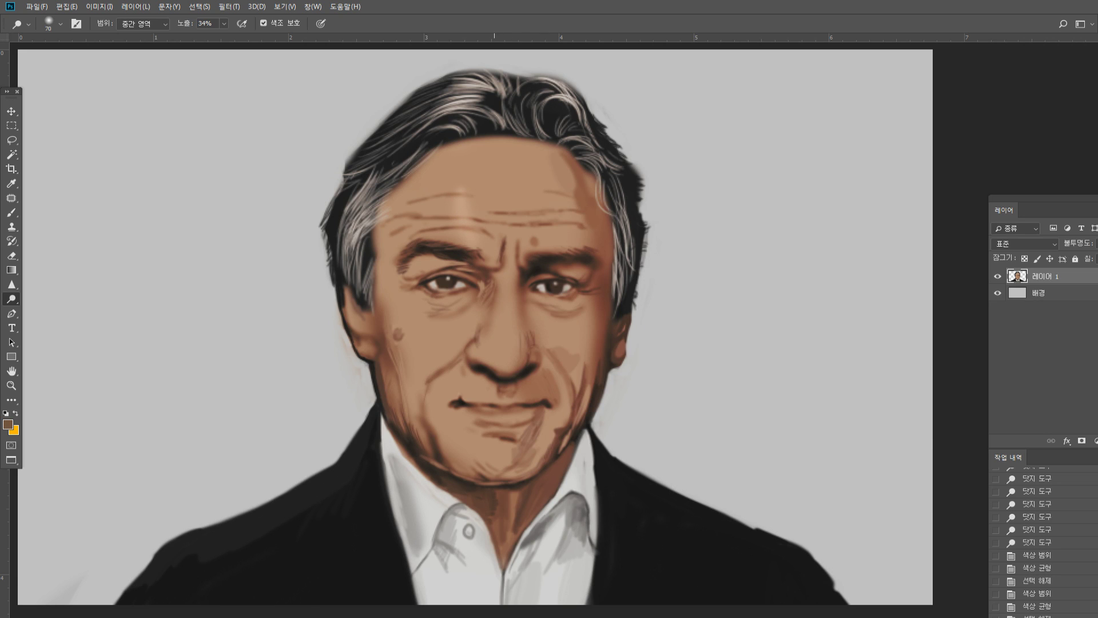
mouse_move(484, 182)
left_mouse_down()
mouse_move(511, 225)
mouse_move(485, 220)
mouse_move(509, 195)
left_mouse_up()
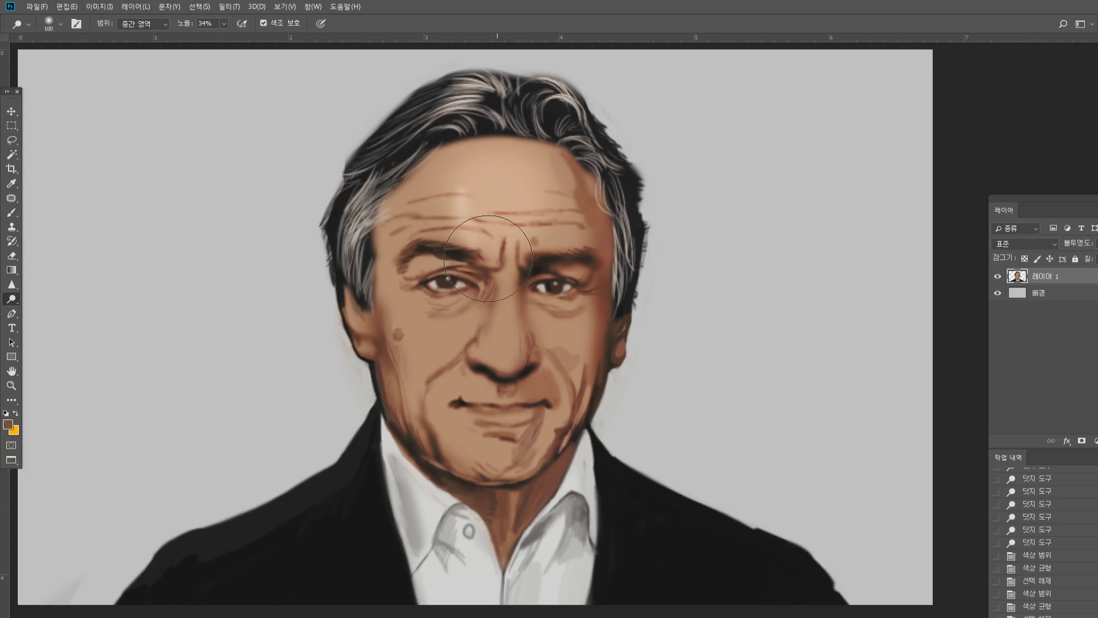
left_click(1029, 595)
left_click(1029, 606)
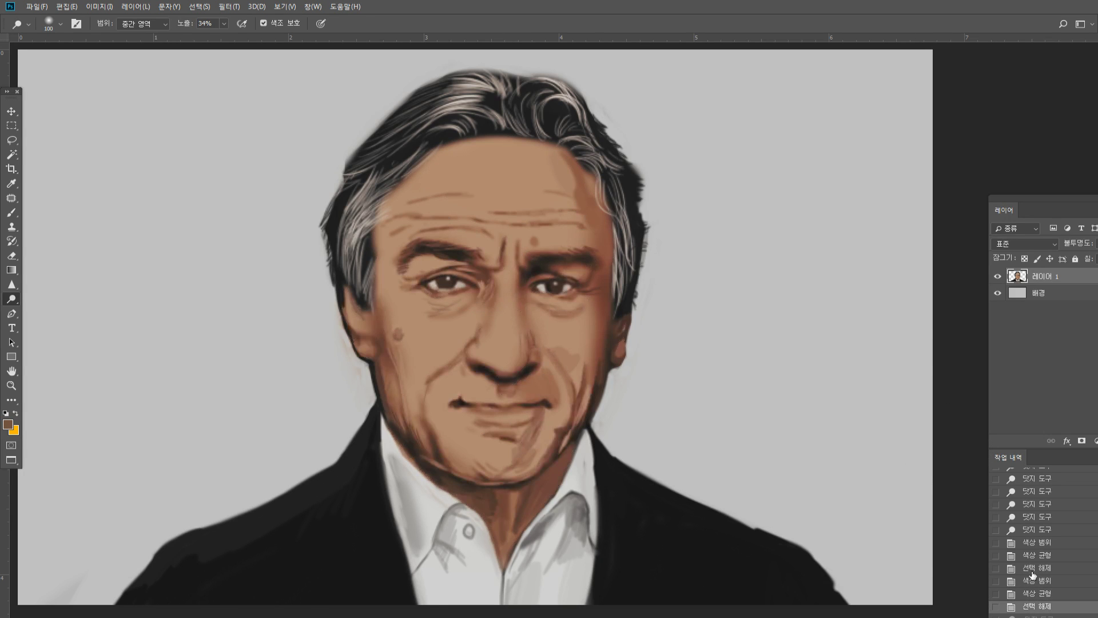
Lighten the middle of the forehead and the nose from bridge to tip with large, soft Dodge strokes
mouse_move(491, 197)
left_mouse_down()
mouse_move(471, 173)
mouse_move(487, 246)
left_mouse_up()
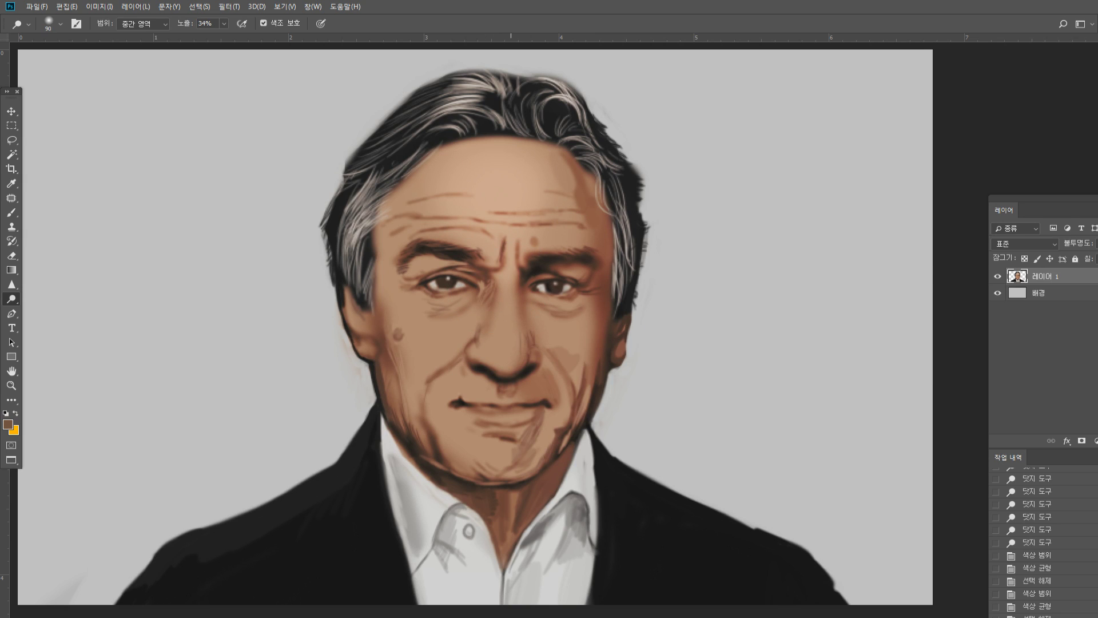
left_click_drag(501, 276, 500, 356)
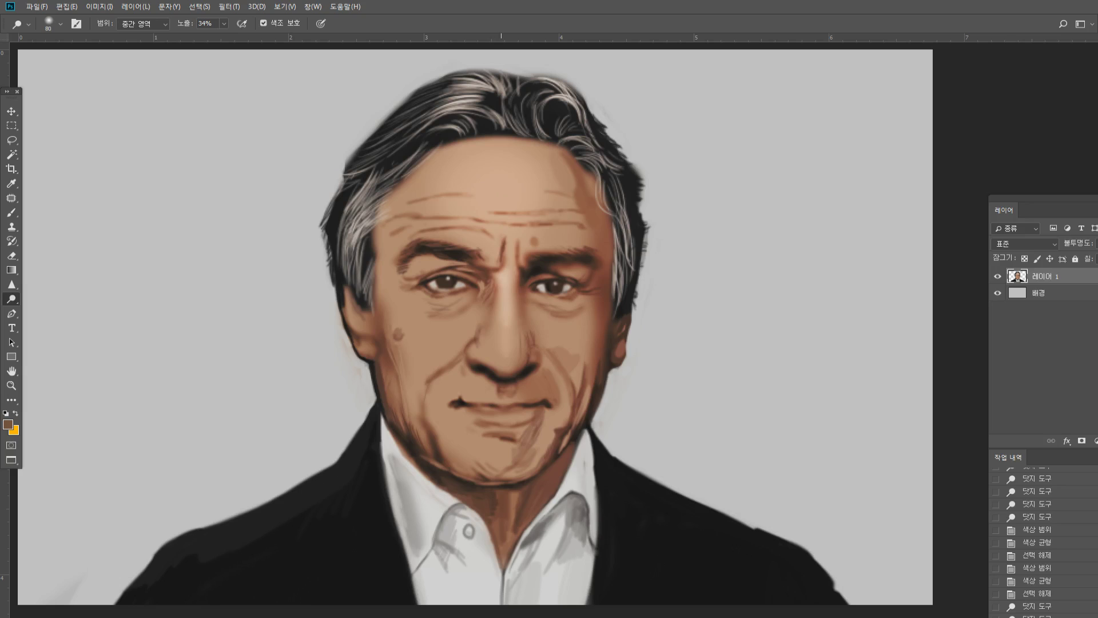
key("bracketright")
key("bracketright")
key("bracketright")
left_click(500, 356)
left_click(499, 358)
left_click(521, 317)
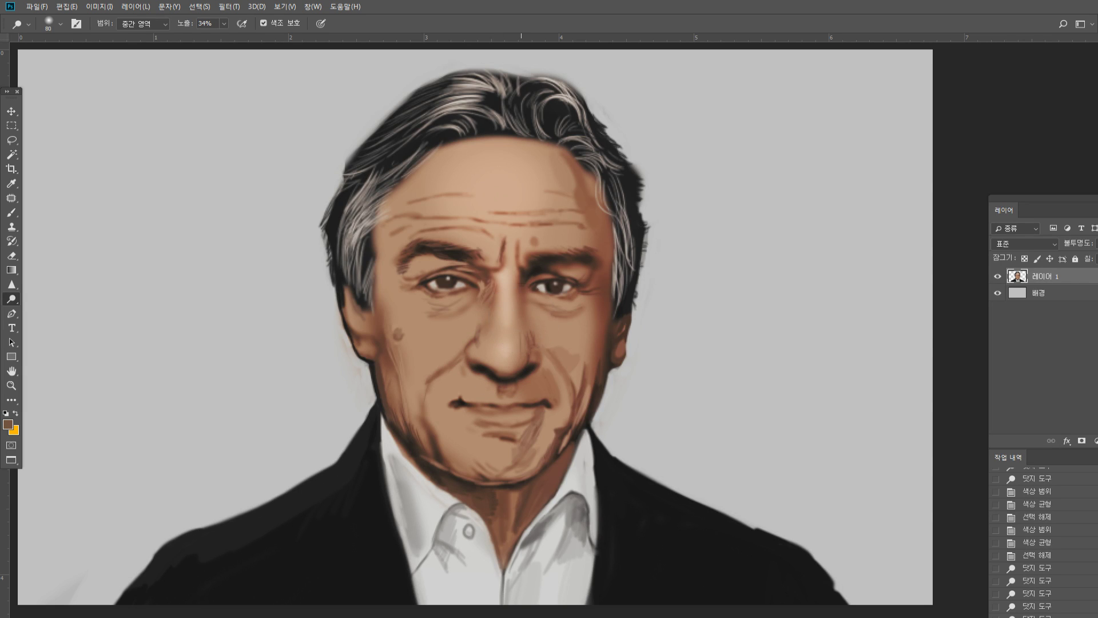
Dodge highlights onto the left cheek below the eye, the skin around the left mouth corner, and the chin
mouse_move(436, 304)
left_mouse_down()
mouse_move(407, 297)
mouse_move(431, 362)
mouse_move(415, 316)
mouse_move(452, 320)
left_mouse_up()
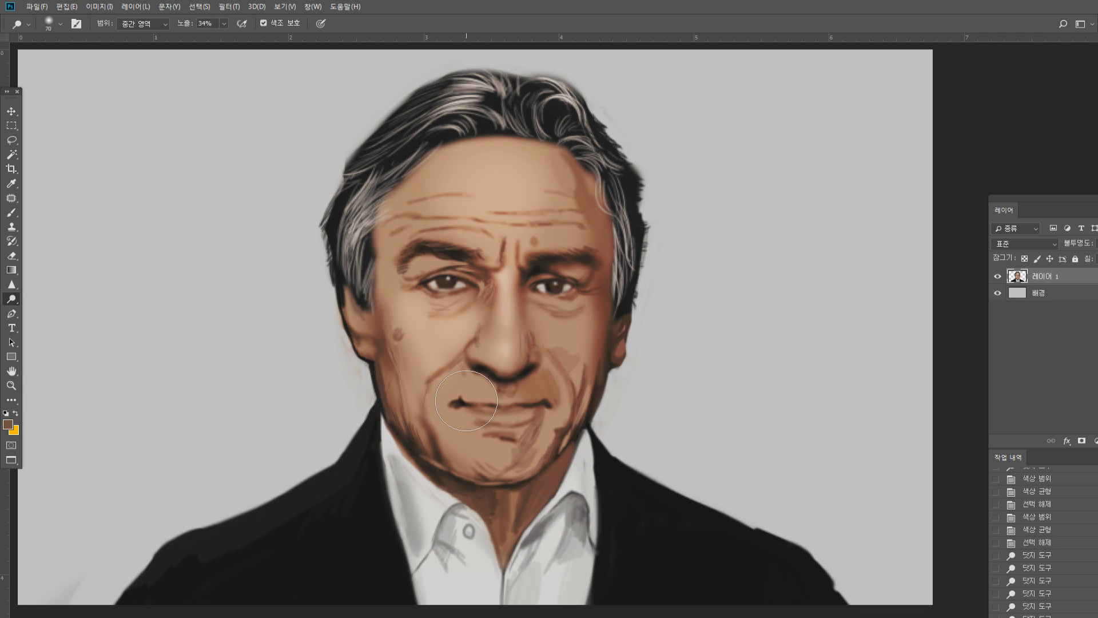
mouse_move(461, 389)
left_mouse_down()
mouse_move(452, 393)
mouse_move(478, 403)
left_mouse_up()
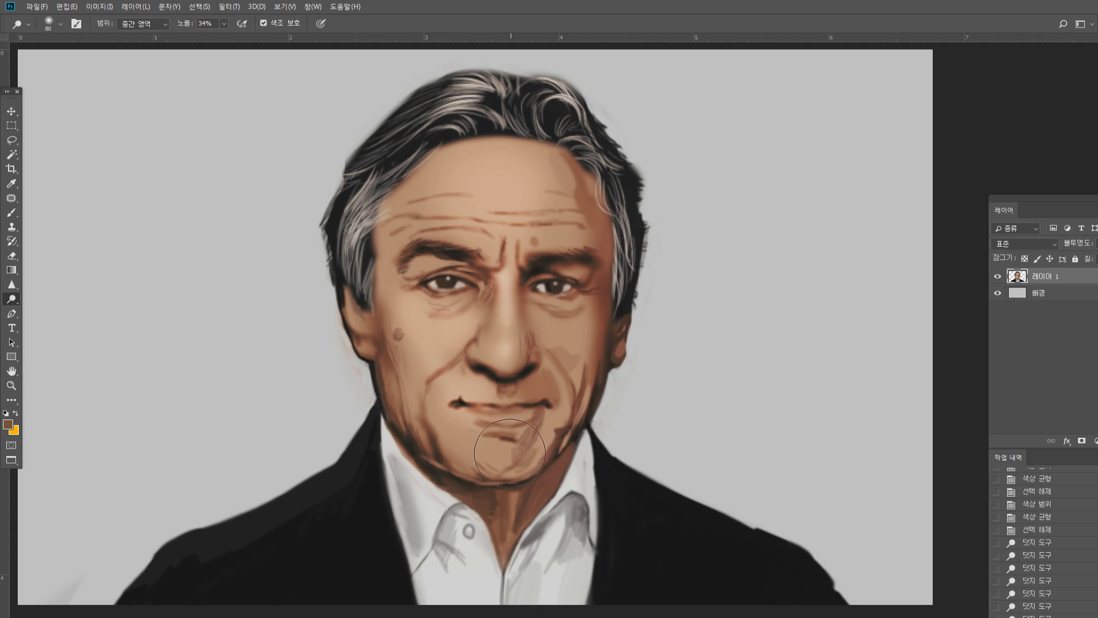
key("bracketleft")
key("bracketleft")
left_click_drag(510, 455, 462, 458)
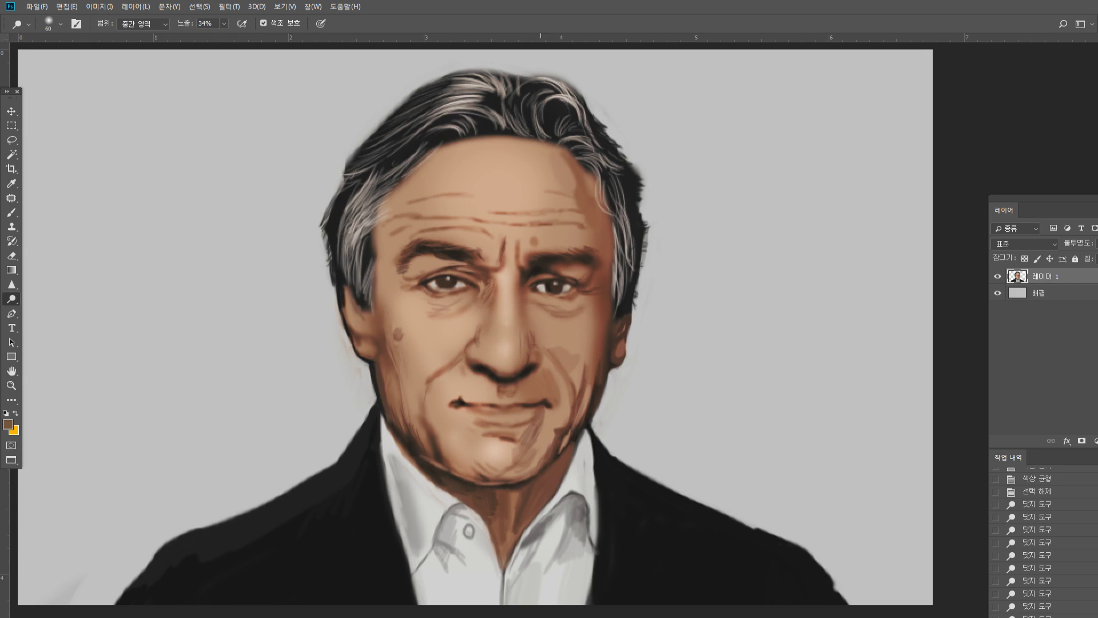
Lighten the right cheek beside the nose and below the eye with Dodge strokes at 34% exposure, undoing the left-cheek stroke
mouse_move(549, 334)
left_mouse_down()
mouse_move(558, 330)
mouse_move(539, 323)
mouse_move(543, 345)
left_mouse_up()
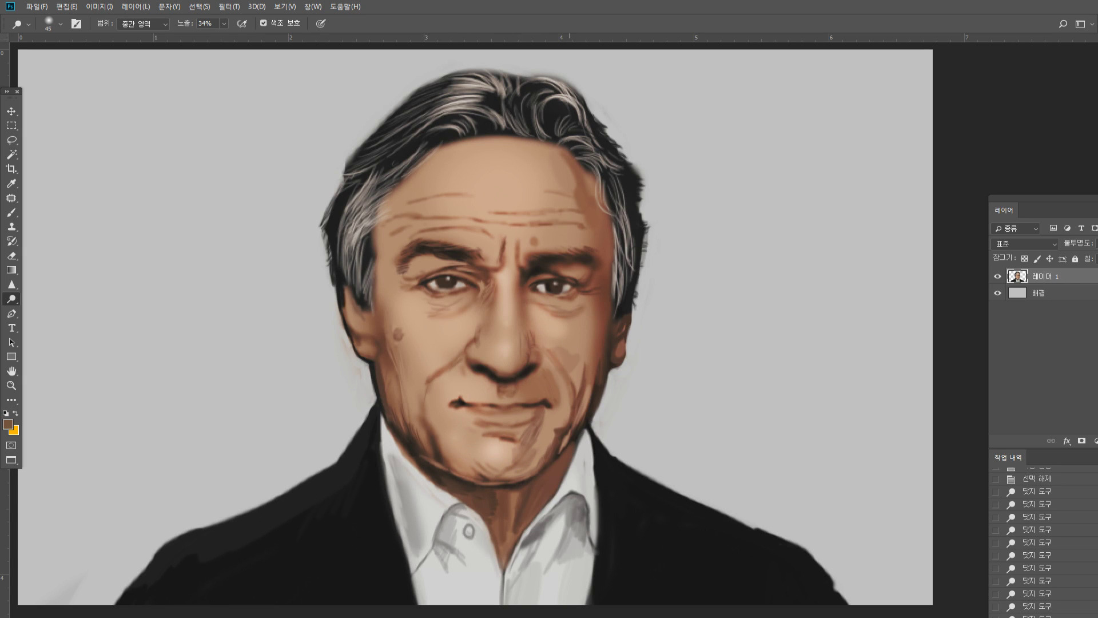
left_click_drag(532, 303, 575, 318)
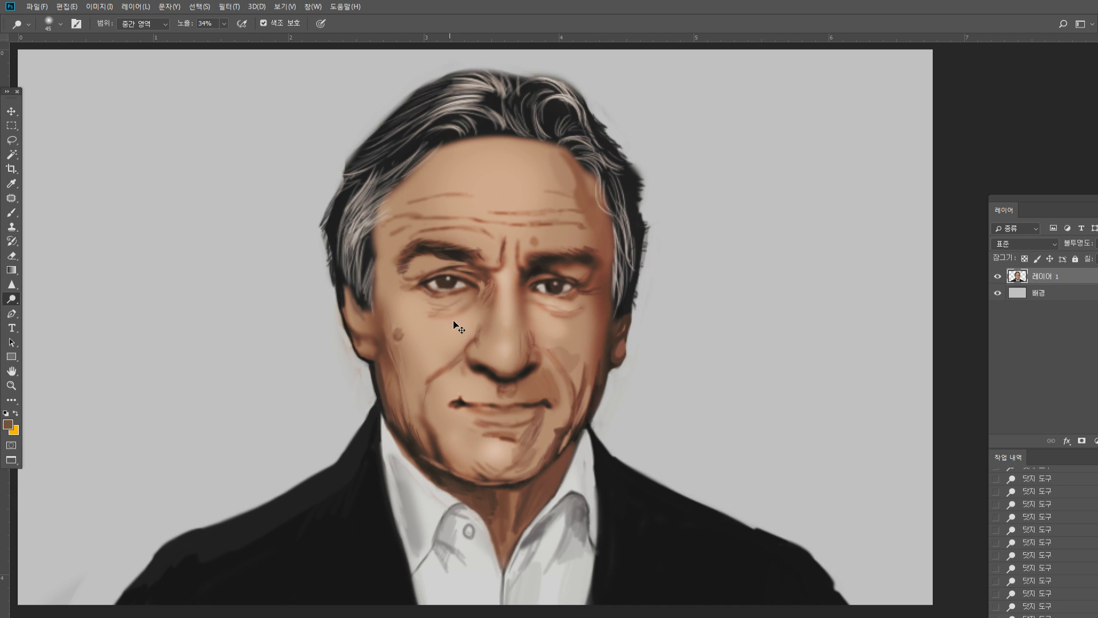
left_click_drag(456, 325, 427, 319)
key("ctrl+z")
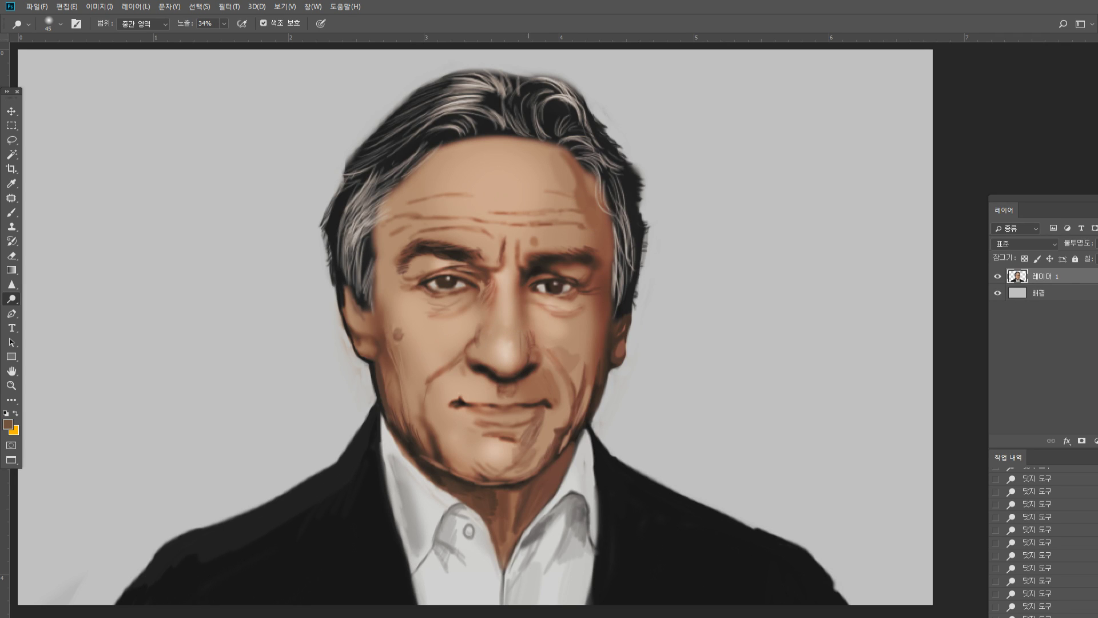
Desaturate the portrait layer with Hue/Saturation, setting the saturation to -19
left_click(100, 6)
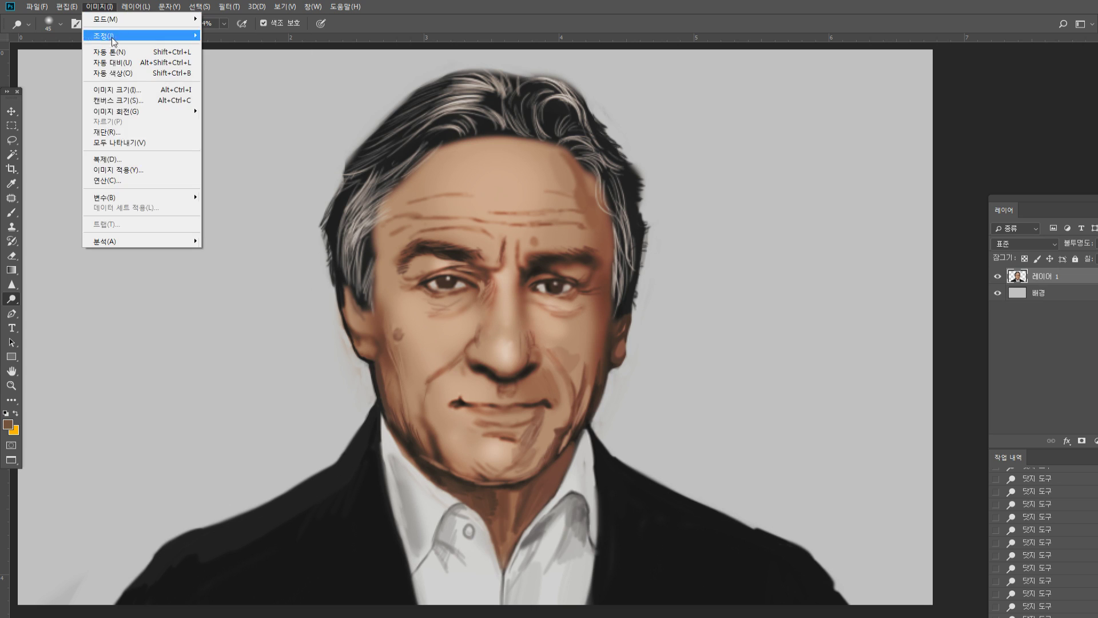
mouse_move(143, 34)
left_click(229, 94)
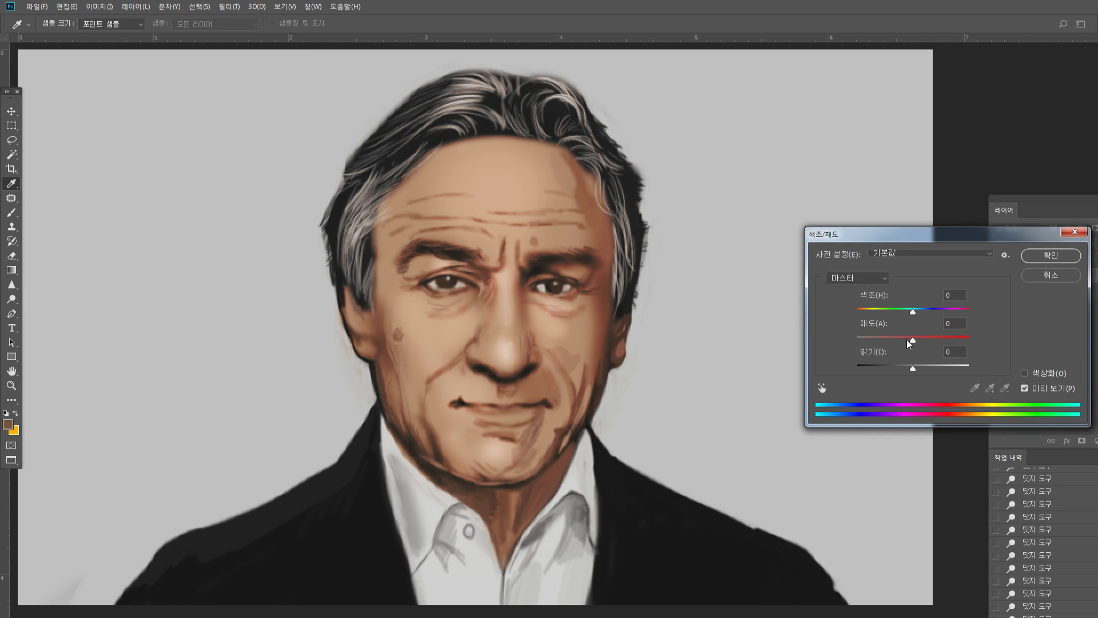
left_click_drag(909, 342, 904, 344)
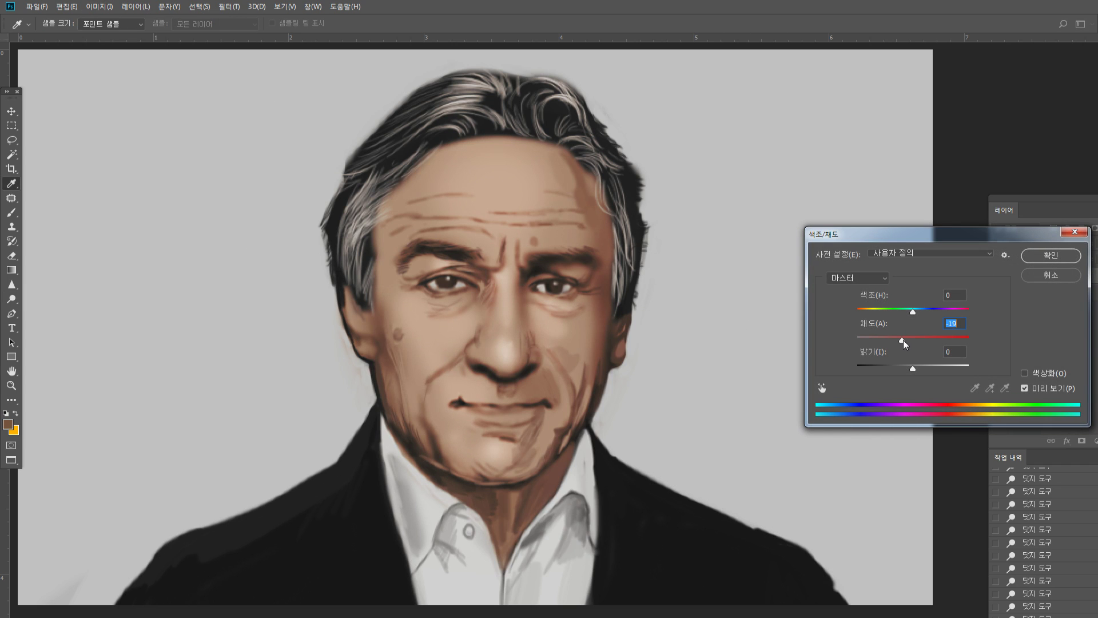
left_click(1051, 255)
Clear the faint stray paint around the figure by loading the portrait layer's outline as a selection, inverting it, deleting, and deselecting
left_click(9, 387)
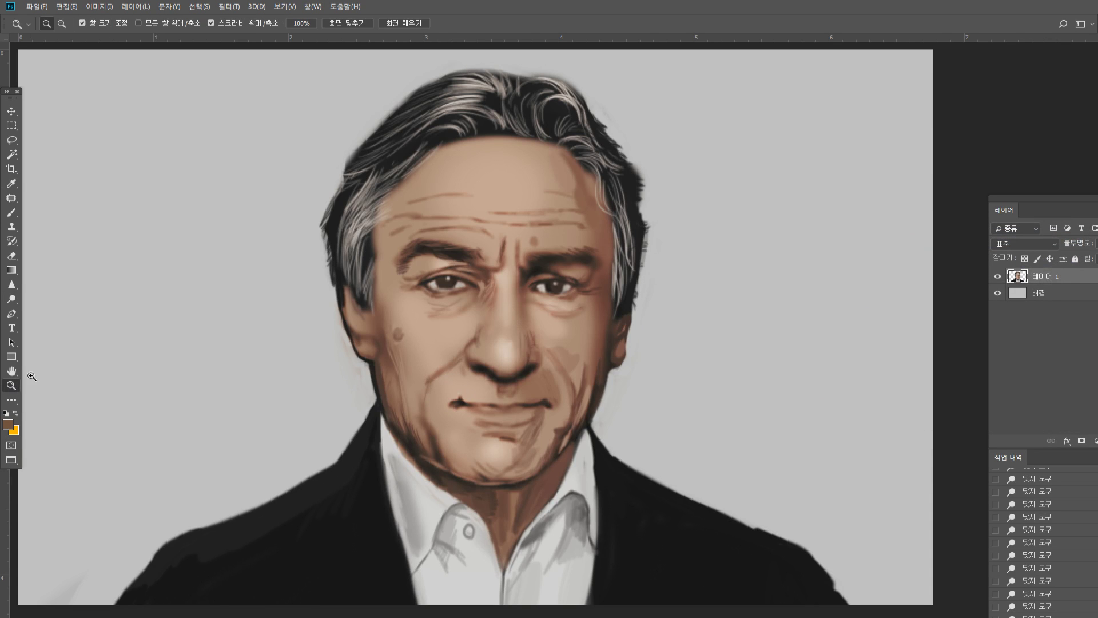
left_click(629, 345, "alt")
left_click(630, 342)
left_click(593, 365)
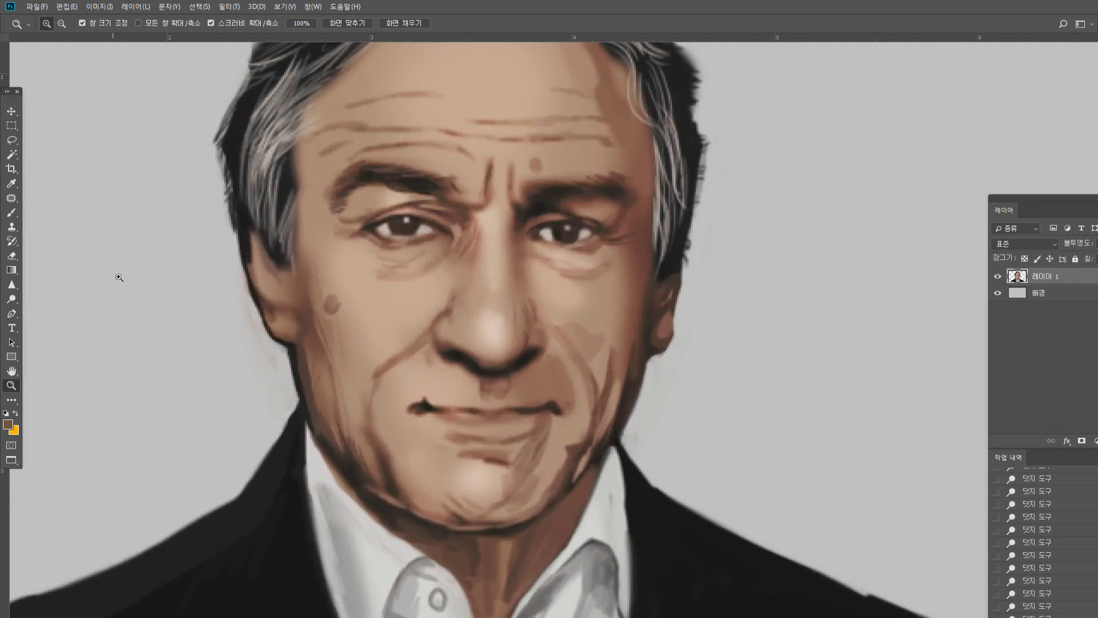
left_click(1020, 277, "ctrl")
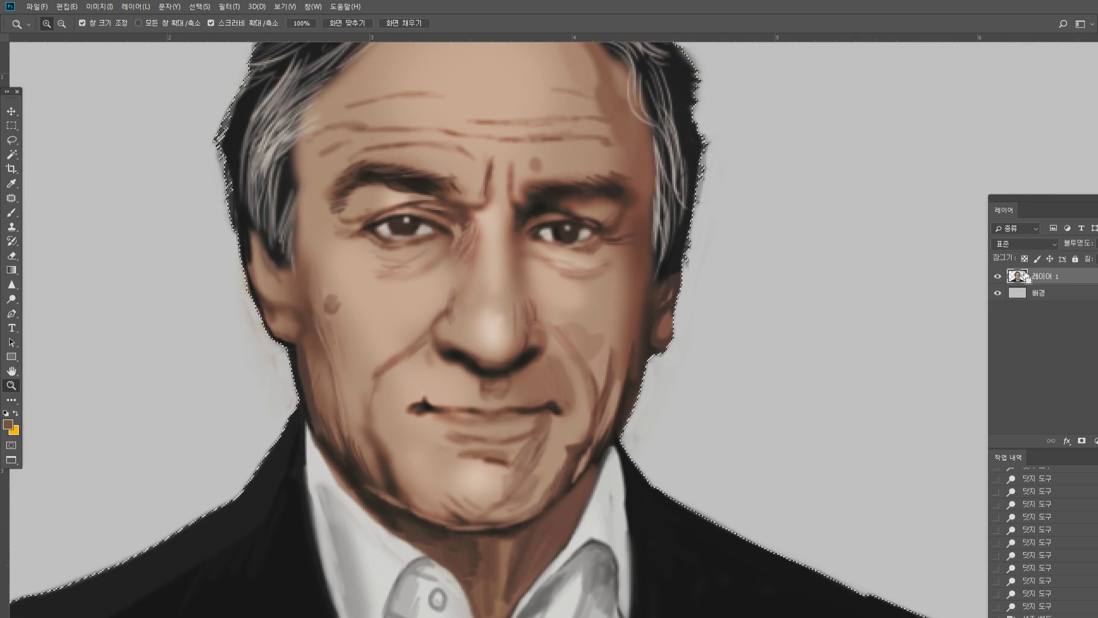
left_click(199, 6)
left_click(217, 50)
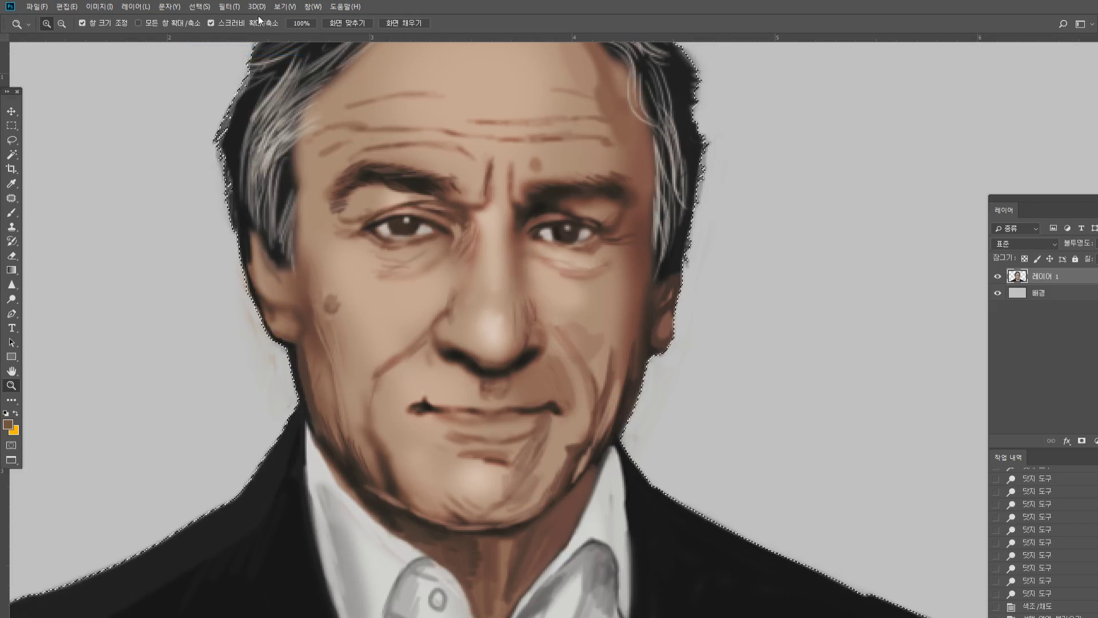
key("Delete")
key("ctrl+d")
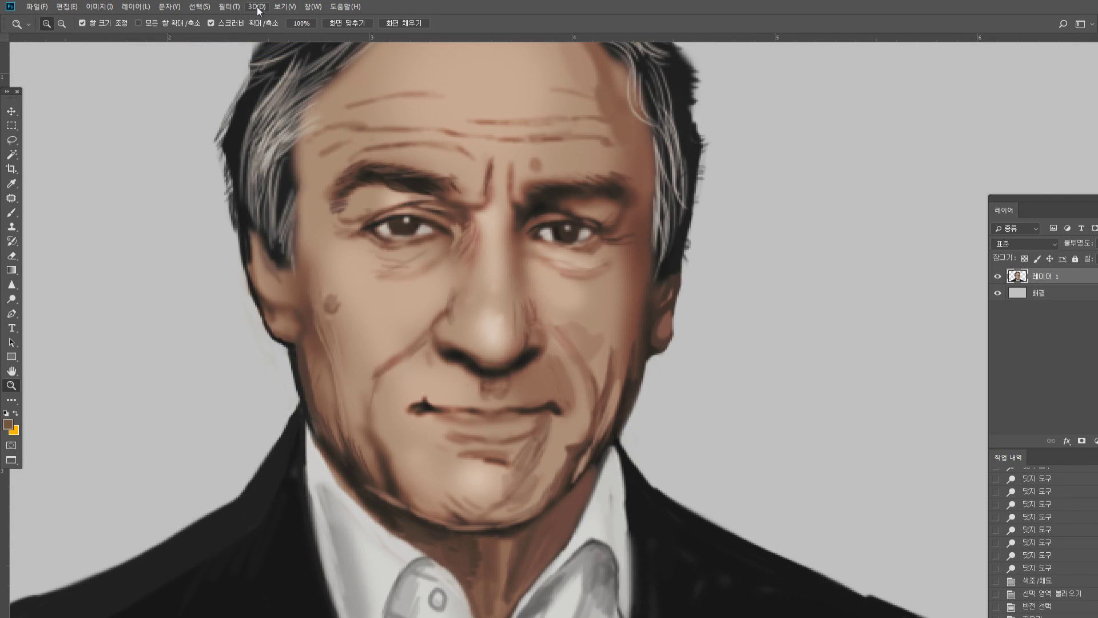
Paint the lower end of the left sideburn and its edge against the ear with a small 100% opacity brush, using sampled colors
double_click(11, 385)
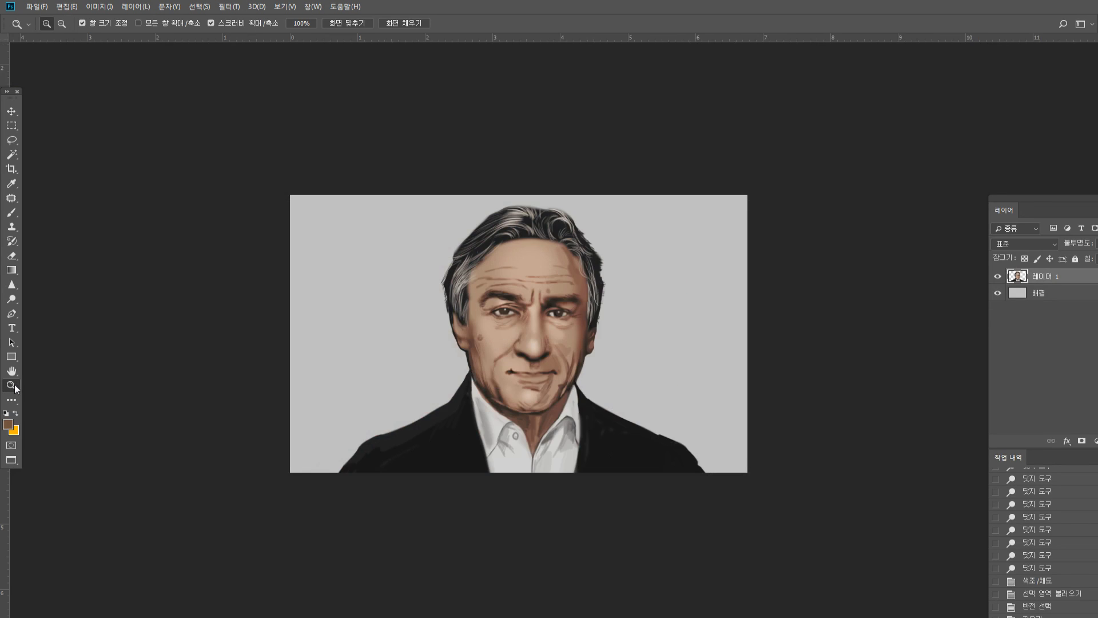
left_click(596, 317)
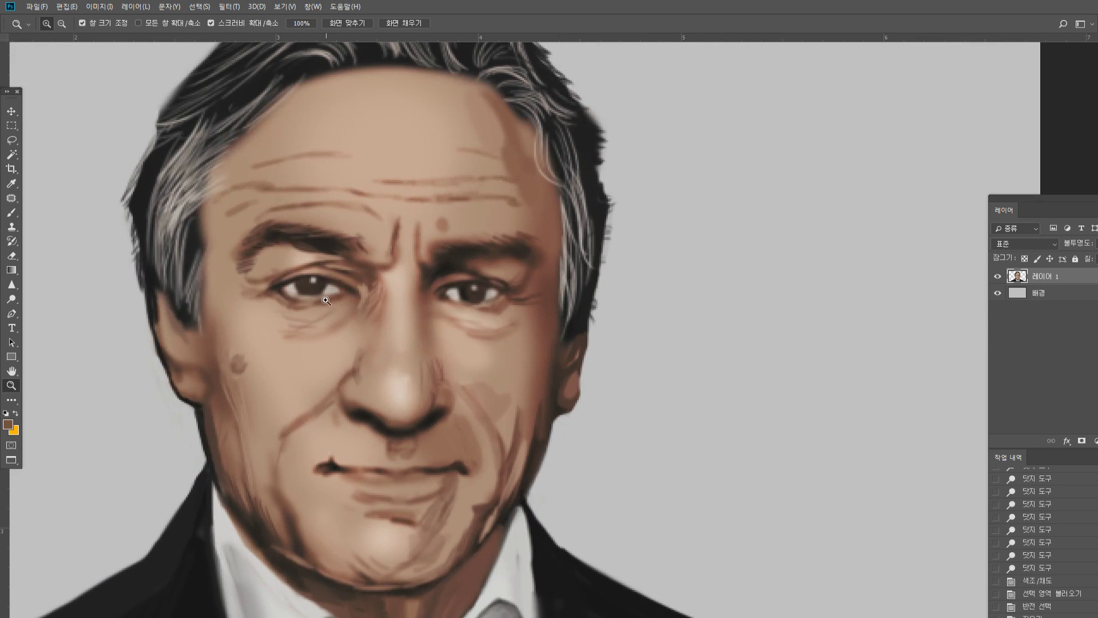
left_click(326, 300)
left_click(179, 308)
left_click(12, 213)
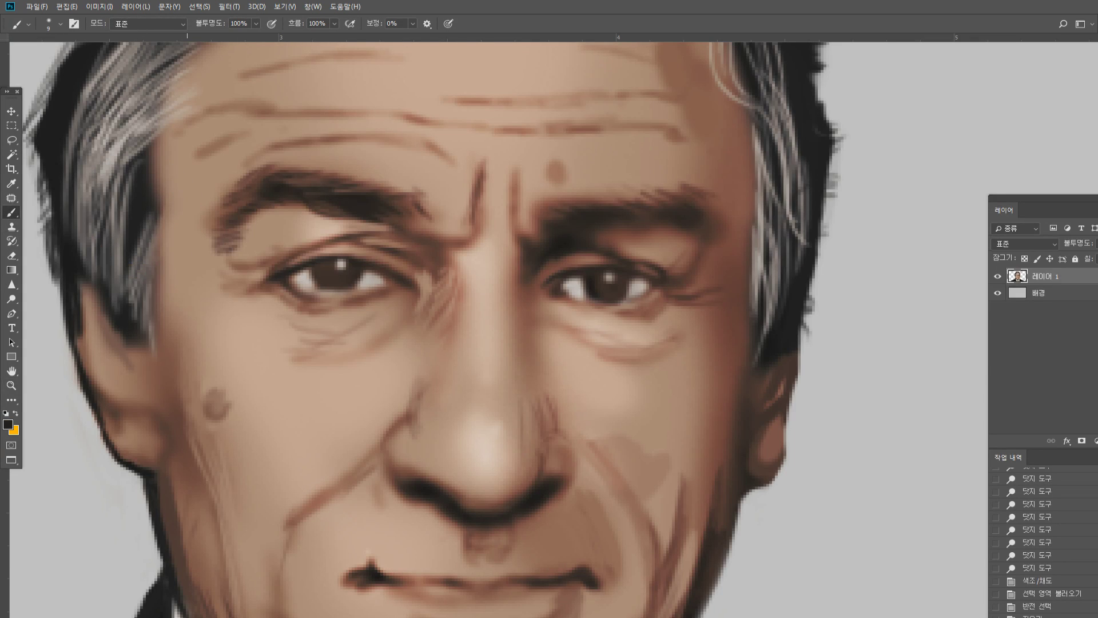
left_click(141, 311, "alt")
left_click_drag(129, 338, 138, 359)
mouse_move(135, 352)
left_mouse_down()
mouse_move(143, 369)
mouse_move(130, 359)
mouse_move(117, 401)
mouse_move(162, 422)
left_mouse_up()
left_click(161, 371, "alt")
left_click(133, 333, "alt")
left_click(127, 347)
left_click(111, 397, "alt")
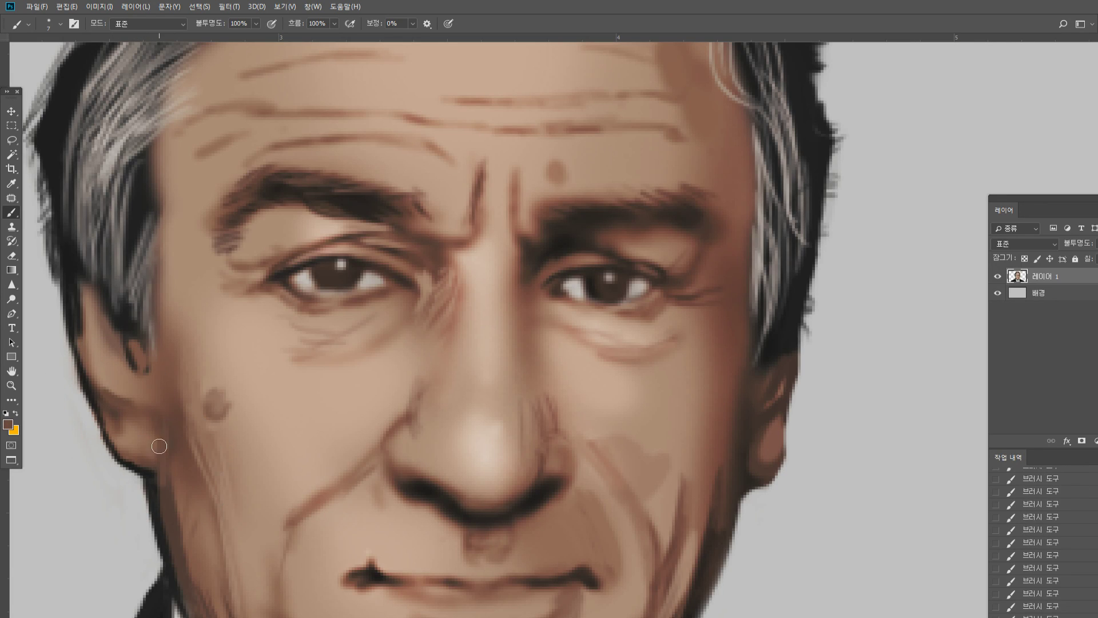
Darken the face edge and sideburn tip beside the left-hand ear with sampled tones, and add a light skin highlight in the ear
left_click(167, 493, "alt")
left_click_drag(154, 375, 153, 480)
left_click_drag(146, 373, 147, 398)
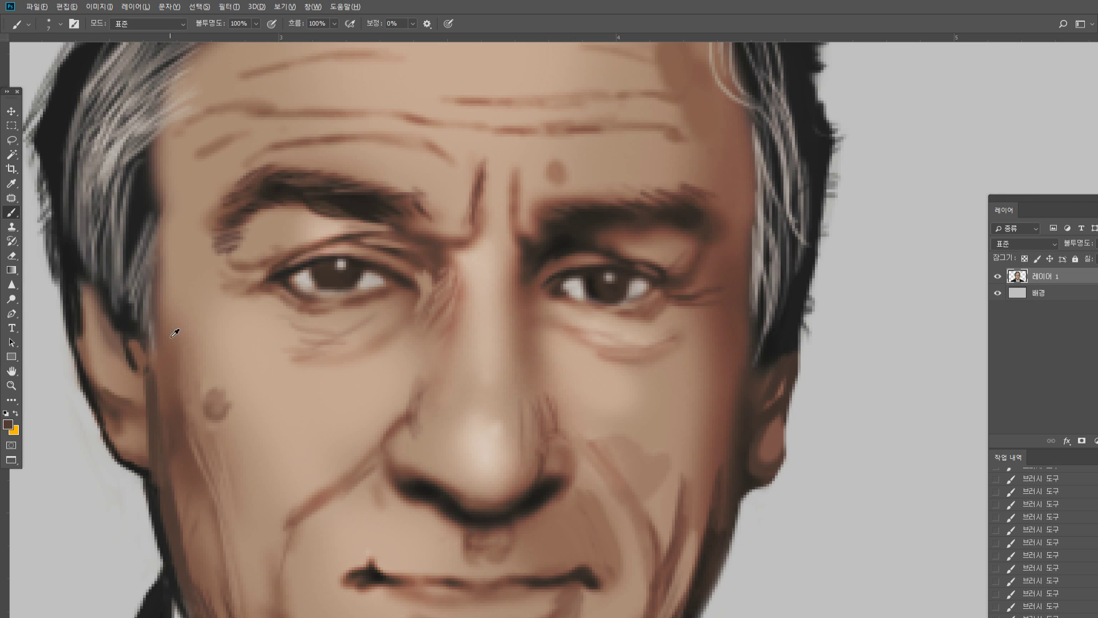
left_click(147, 335, "alt")
left_click(128, 320, "alt")
mouse_move(130, 342)
left_mouse_down()
mouse_move(143, 366)
mouse_move(137, 359)
left_mouse_up()
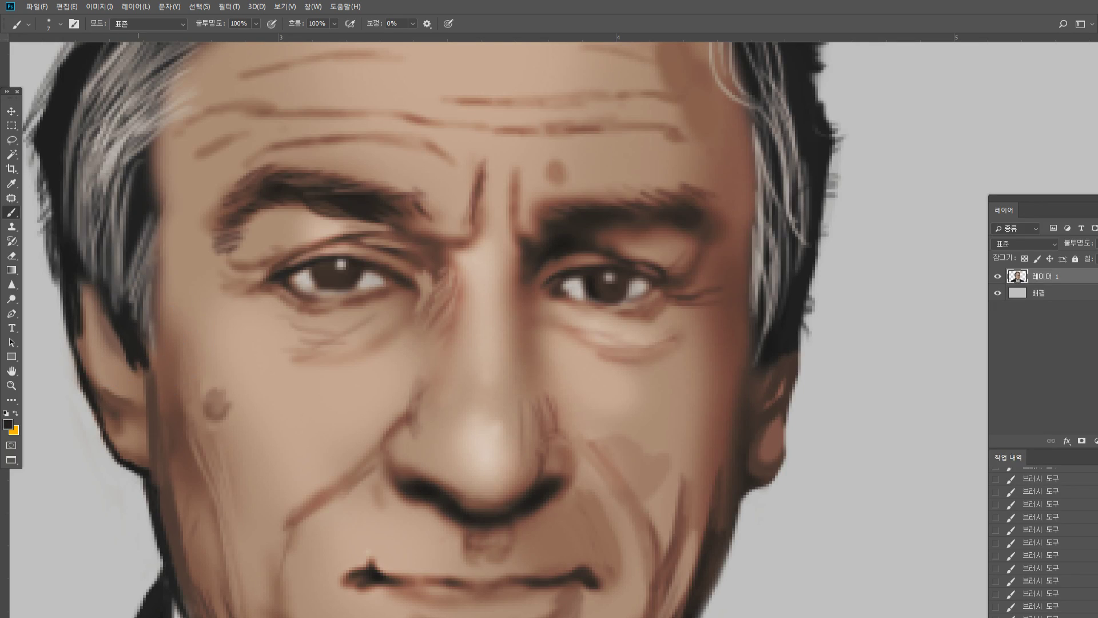
left_click(246, 335, "alt")
left_click_drag(117, 387, 127, 377)
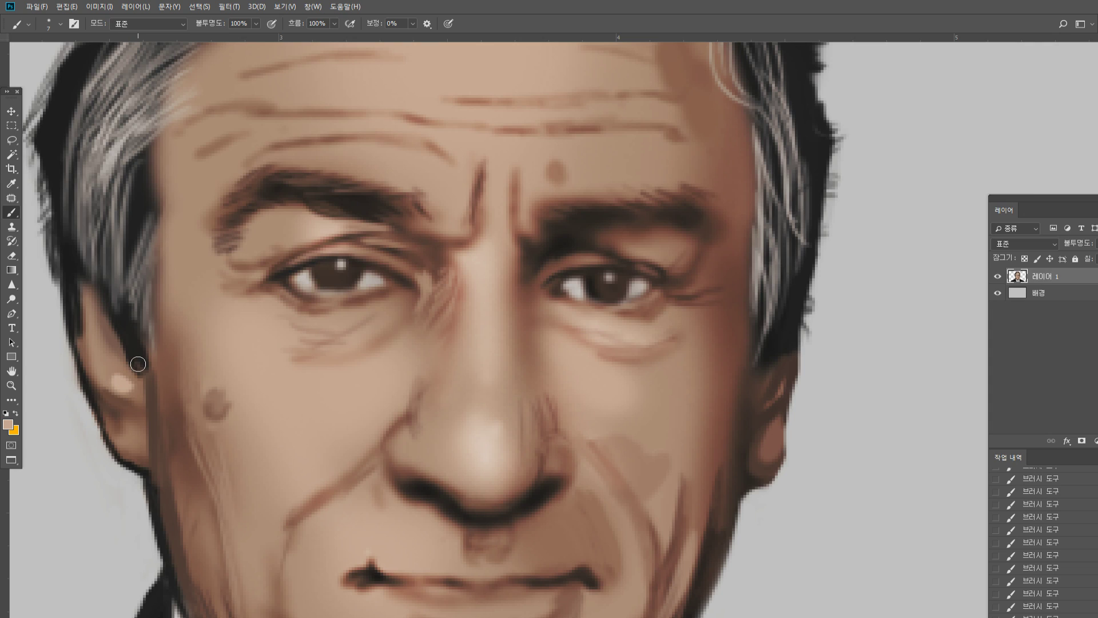
Paint fine dark-brown strokes down the left-hand cheek edge from the ear to the jaw with a smaller brush
key("bracketleft")
left_click(160, 446, "alt")
left_click(154, 407, "alt")
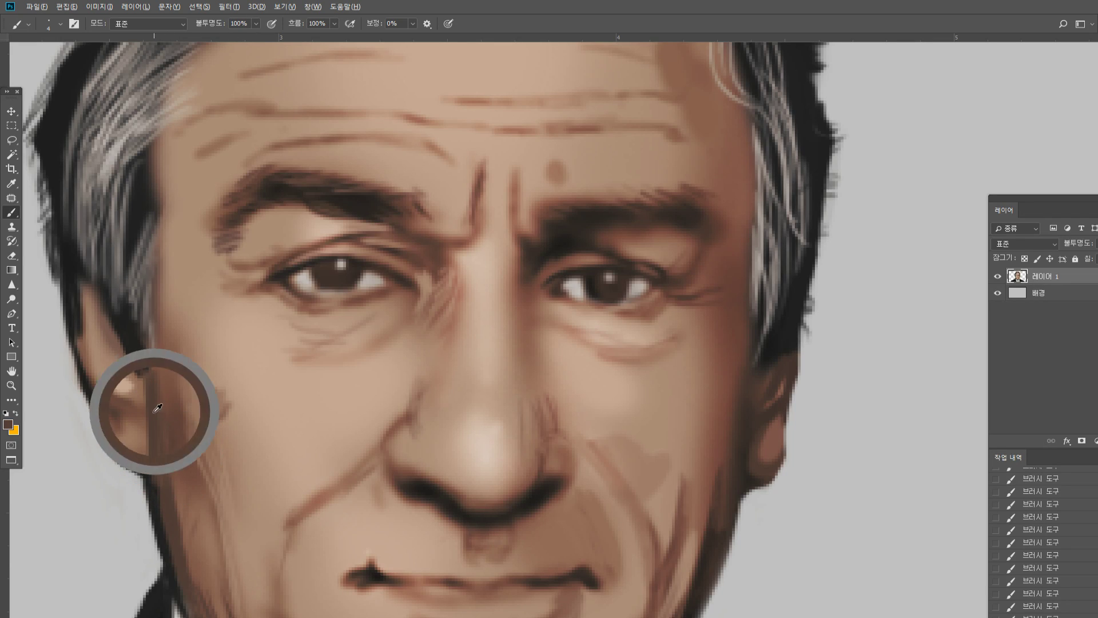
left_click_drag(145, 362, 192, 476)
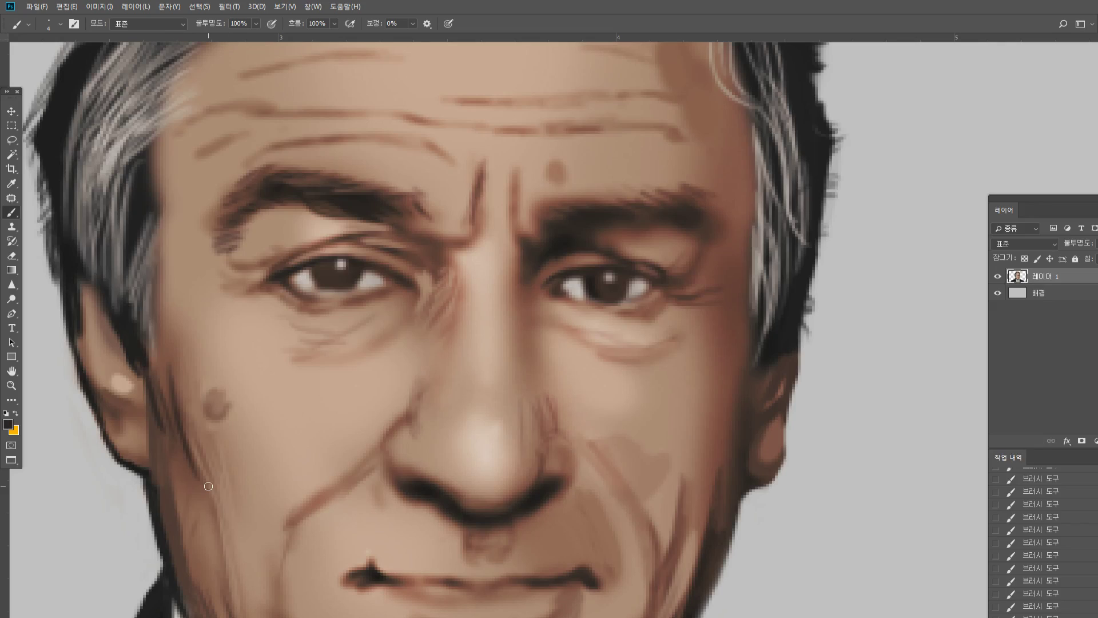
left_click(180, 378, "alt")
left_click_drag(200, 493, 225, 570)
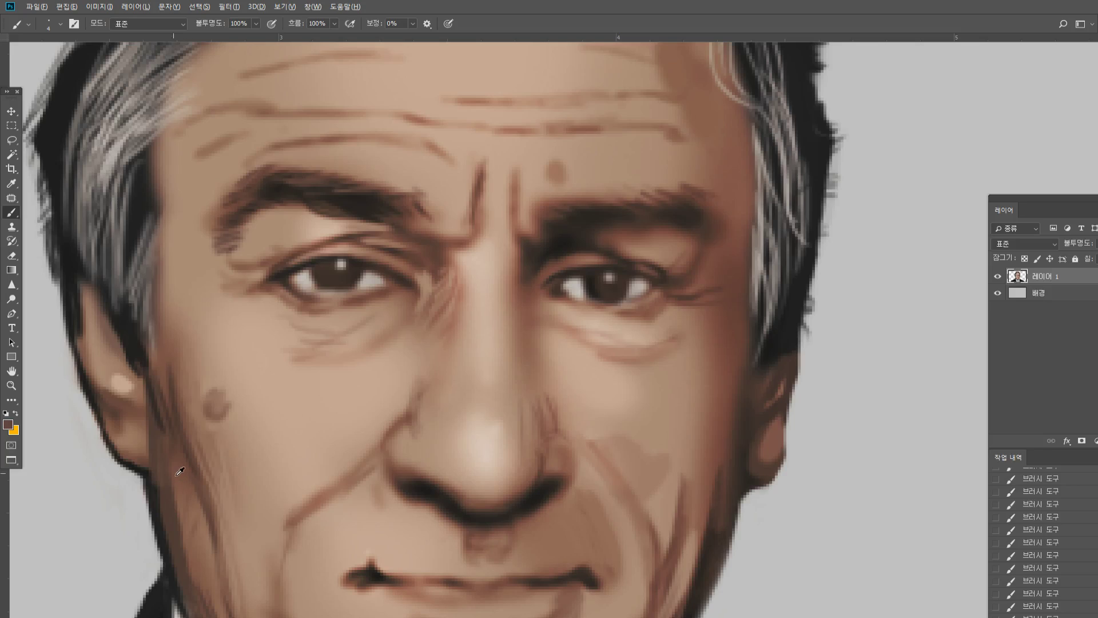
left_click_drag(191, 504, 207, 571)
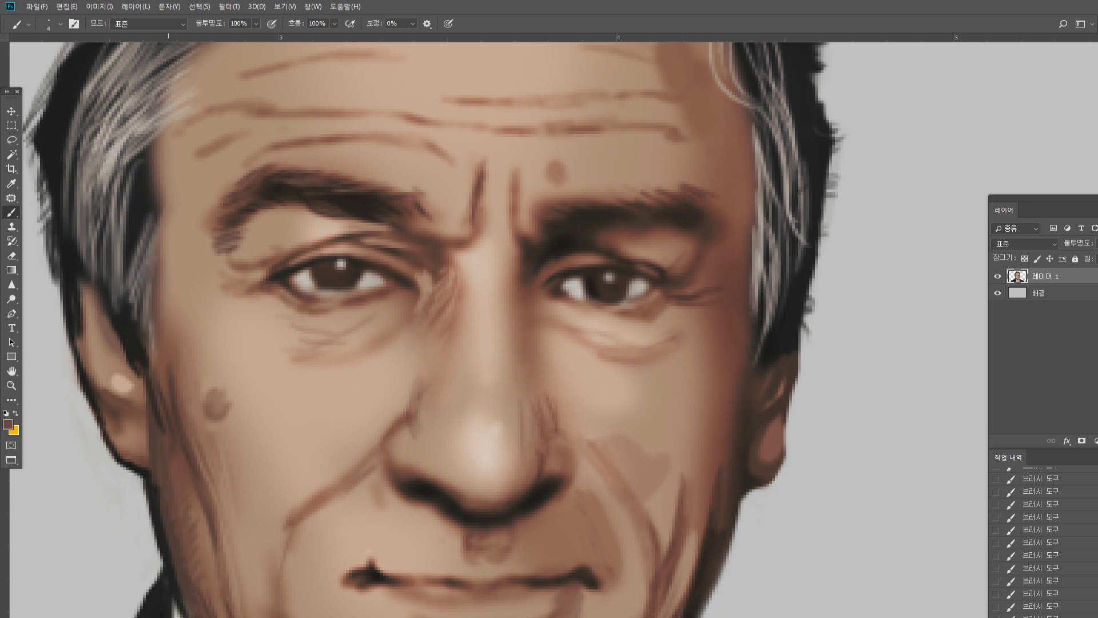
Paint thin light-grey hair strands over the dark hair at the left-hand temple
left_click(137, 92, "alt")
left_click(67, 348, "alt")
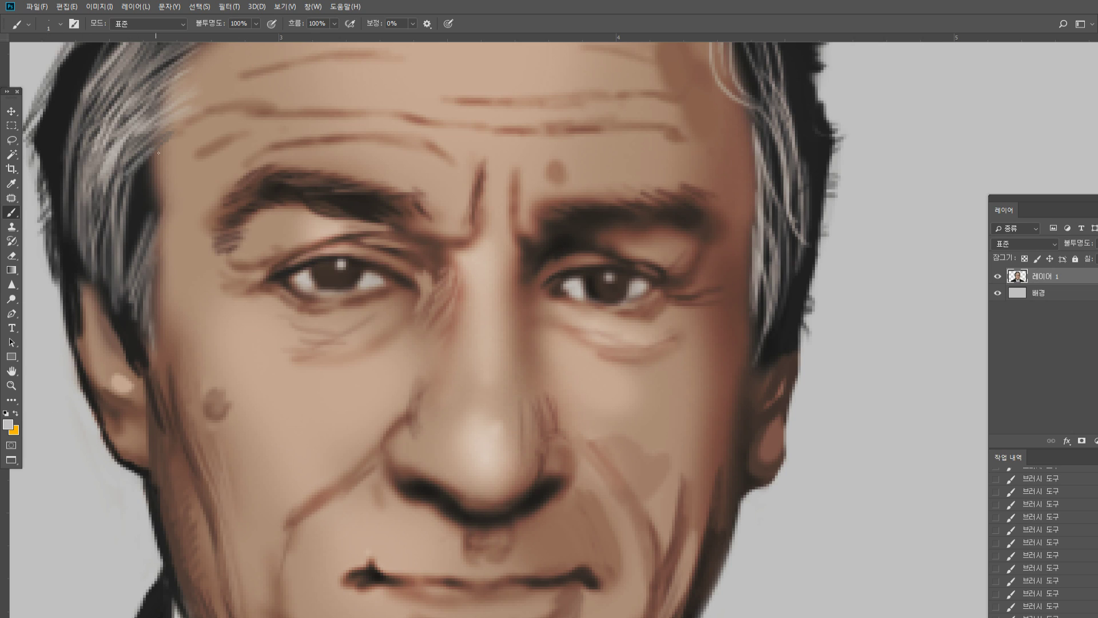
left_click_drag(158, 147, 127, 223)
left_click_drag(148, 171, 125, 249)
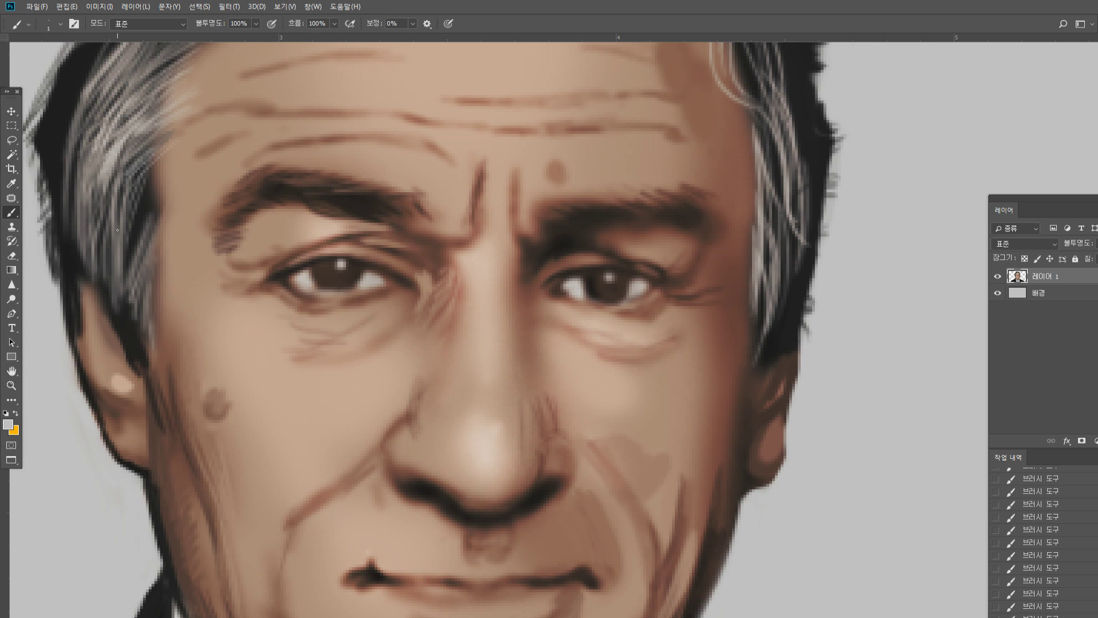
Paint fine dark hair strokes along both eyebrows, extending the outer end of the right-hand one
left_click(280, 182, "alt")
left_click(293, 186, "alt")
left_click(281, 189, "alt")
left_click_drag(301, 172, 309, 165)
mouse_move(293, 171)
left_mouse_down()
mouse_move(308, 161)
mouse_move(353, 191)
mouse_move(424, 188)
left_mouse_up()
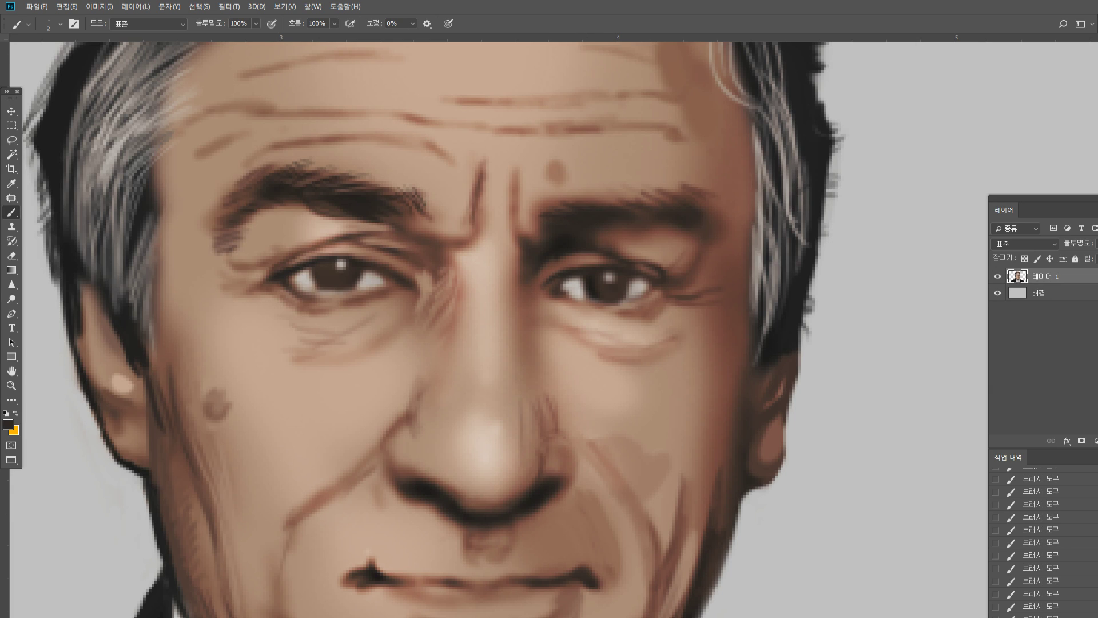
left_click_drag(530, 229, 540, 223)
mouse_move(652, 237)
left_mouse_down()
mouse_move(706, 205)
mouse_move(718, 210)
mouse_move(692, 223)
mouse_move(734, 237)
left_mouse_up()
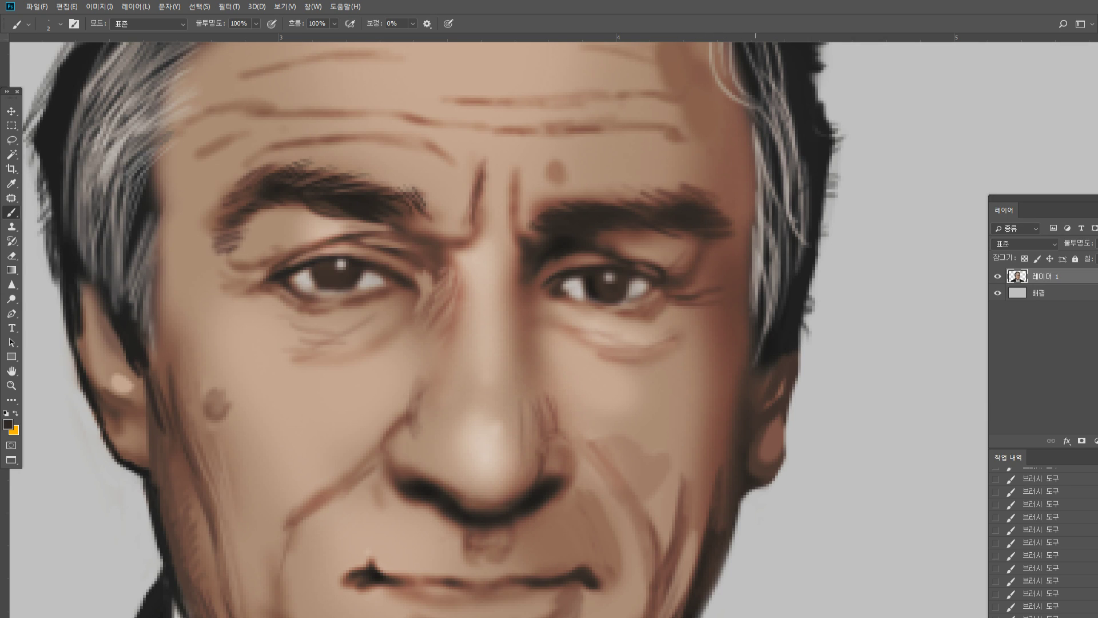
Paint short dark hair strokes along the middle of the hairline so it overlaps the top of the forehead irregularly
left_click(9, 373)
double_click(11, 385)
left_click(671, 285)
scroll(486, 353, "up", 2)
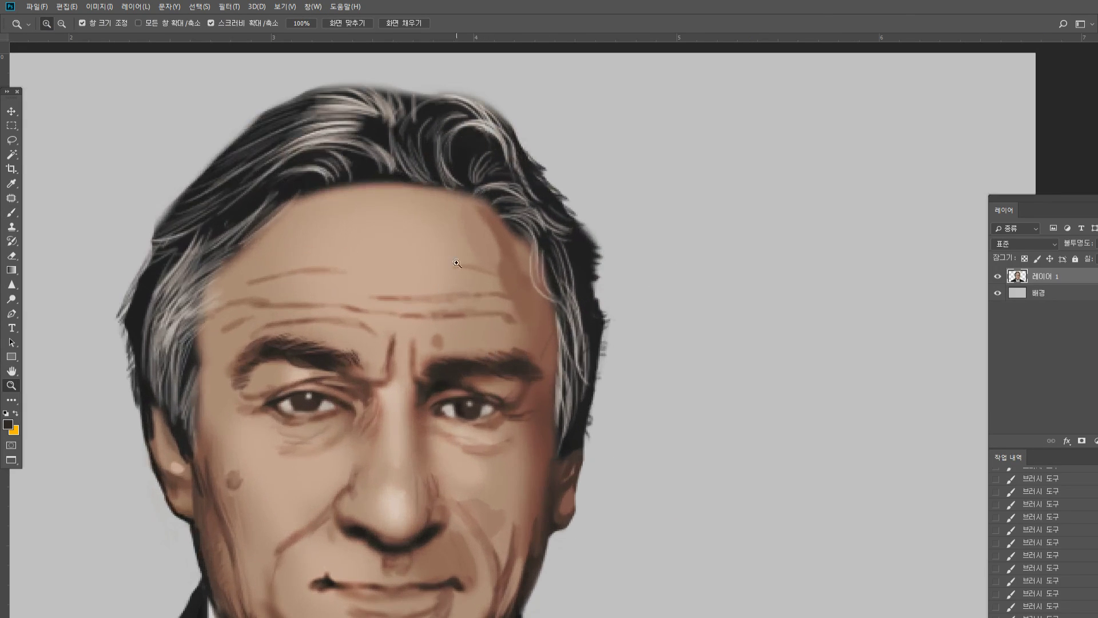
left_click(11, 213)
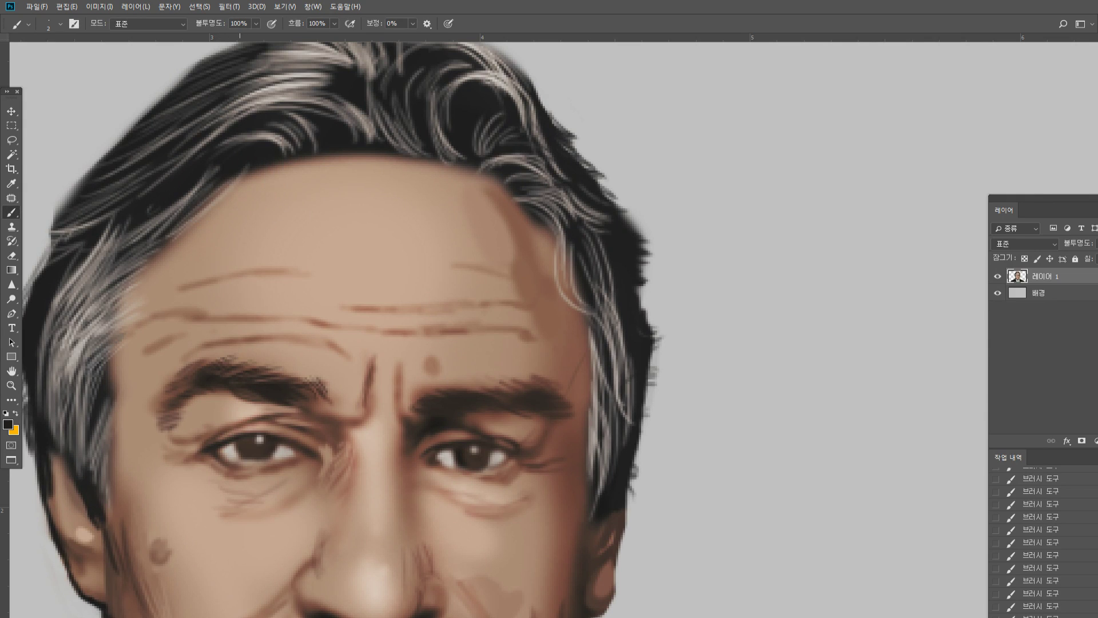
mouse_move(274, 164)
left_mouse_down()
mouse_move(292, 174)
mouse_move(288, 152)
mouse_move(351, 176)
left_mouse_up()
left_click(342, 139, "alt")
mouse_move(367, 139)
left_mouse_down()
mouse_move(360, 174)
mouse_move(396, 176)
mouse_move(390, 185)
left_mouse_up()
left_click_drag(392, 156, 404, 178)
left_click_drag(405, 156, 424, 170)
mouse_move(415, 148)
left_mouse_down()
mouse_move(429, 165)
mouse_move(414, 172)
left_mouse_up()
mouse_move(393, 158)
left_mouse_down()
mouse_move(397, 172)
mouse_move(381, 185)
mouse_move(387, 166)
left_mouse_up()
left_click(389, 191, "alt")
mouse_move(386, 183)
left_mouse_down()
mouse_move(389, 162)
mouse_move(410, 181)
left_mouse_up()
left_click(393, 141, "alt")
mouse_move(412, 161)
left_mouse_down()
mouse_move(420, 172)
mouse_move(411, 171)
left_mouse_up()
left_click(416, 125, "alt")
mouse_move(393, 160)
left_mouse_down()
mouse_move(398, 167)
mouse_move(360, 177)
left_mouse_up()
left_click_drag(363, 155, 351, 172)
left_click_drag(346, 155, 336, 166)
left_click_drag(333, 156, 313, 173)
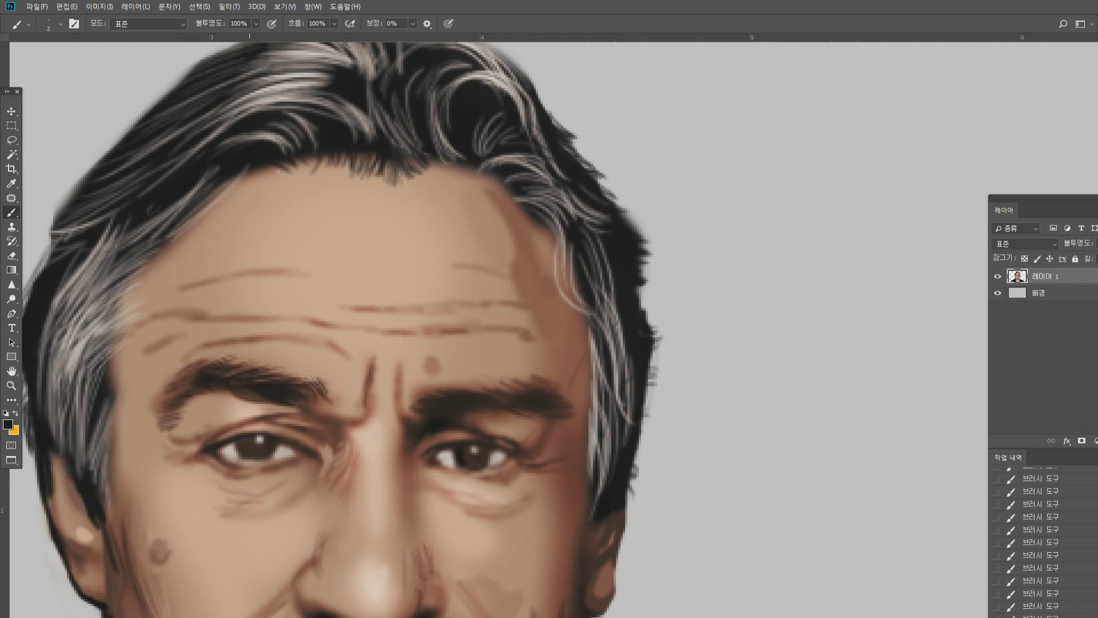
Add fine hair strokes in sampled tones to the hairline on both sides of the central peak
left_click(202, 186, "alt")
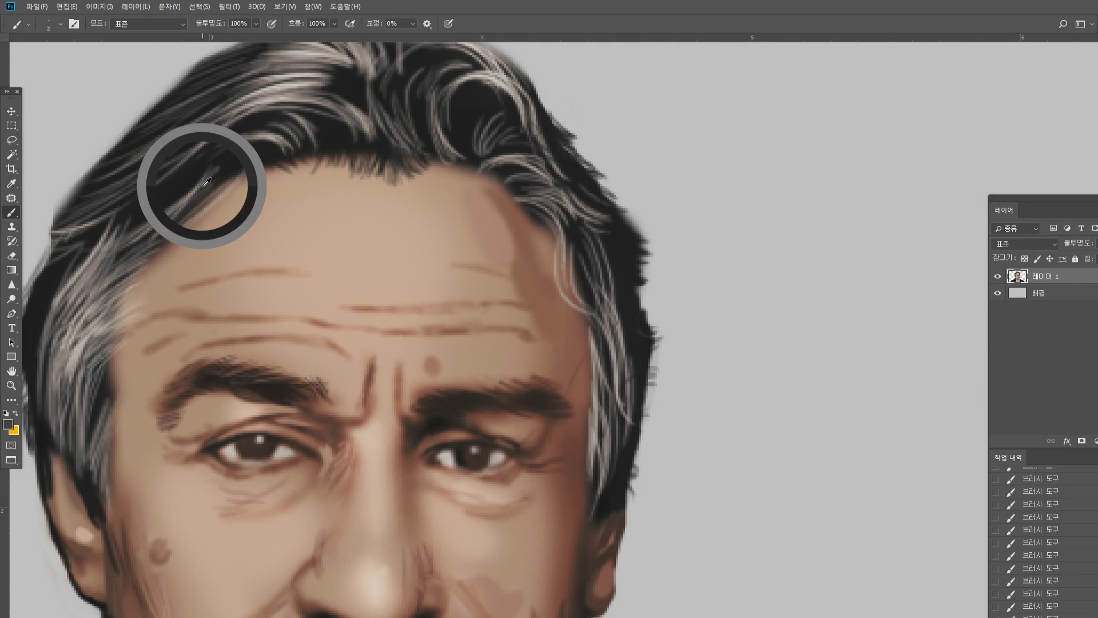
left_click(275, 101, "alt")
left_click_drag(227, 154, 274, 157)
left_click_drag(237, 159, 278, 162)
left_click(461, 123, "alt")
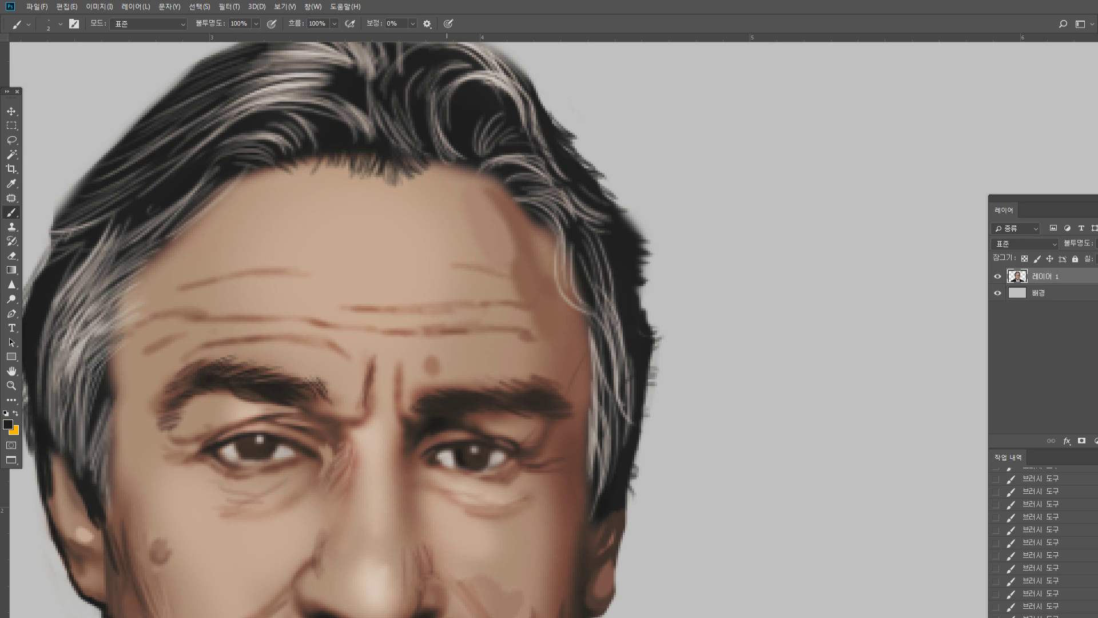
left_click_drag(436, 173, 457, 148)
left_click(488, 184, "alt")
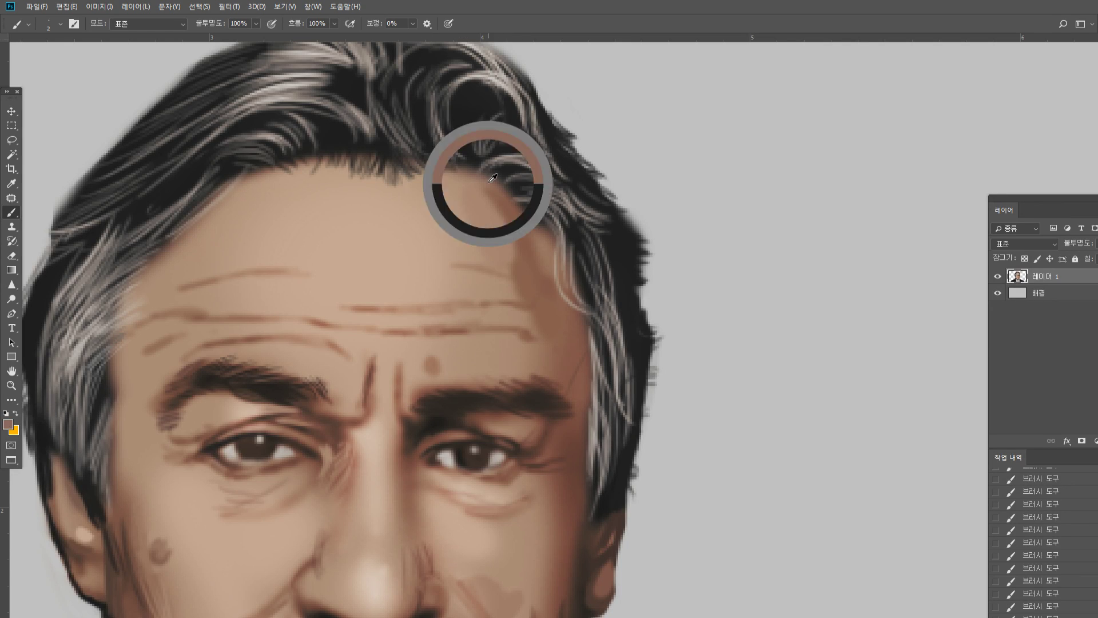
left_click(495, 183, "alt")
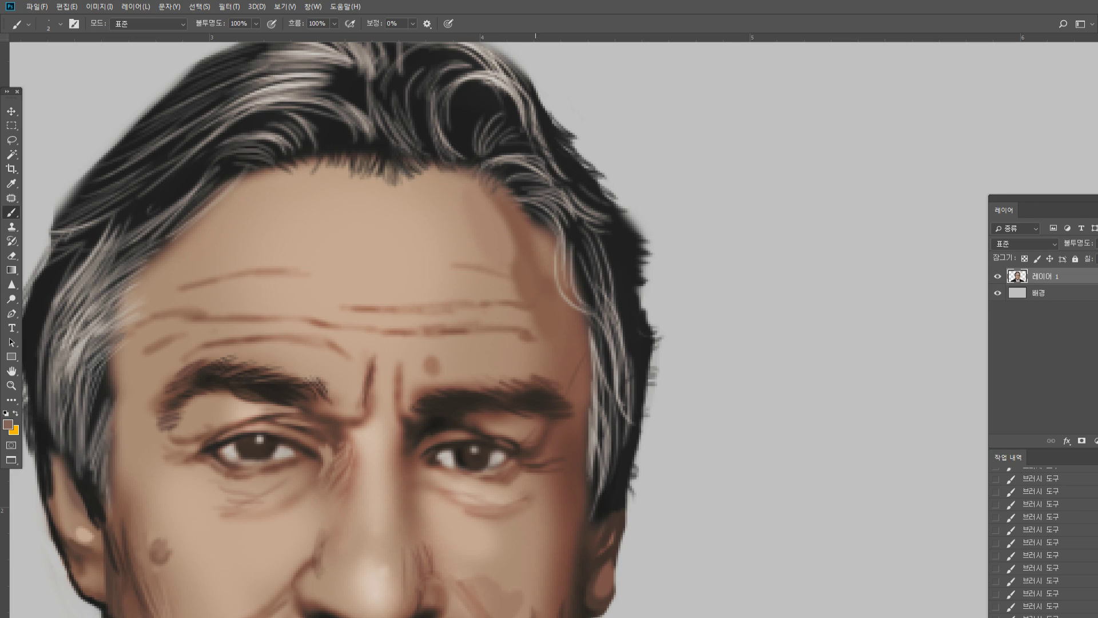
Thicken the hairline's central peak with more short strokes in sampled dark hair colours
left_click(413, 141, "alt")
left_click(422, 190, "alt")
left_click(393, 137, "alt")
left_click_drag(401, 147, 397, 164)
left_click(424, 119, "alt")
mouse_move(389, 119)
left_mouse_down()
mouse_move(424, 171)
mouse_move(405, 184)
mouse_move(400, 170)
left_mouse_up()
left_click_drag(394, 182, 386, 166)
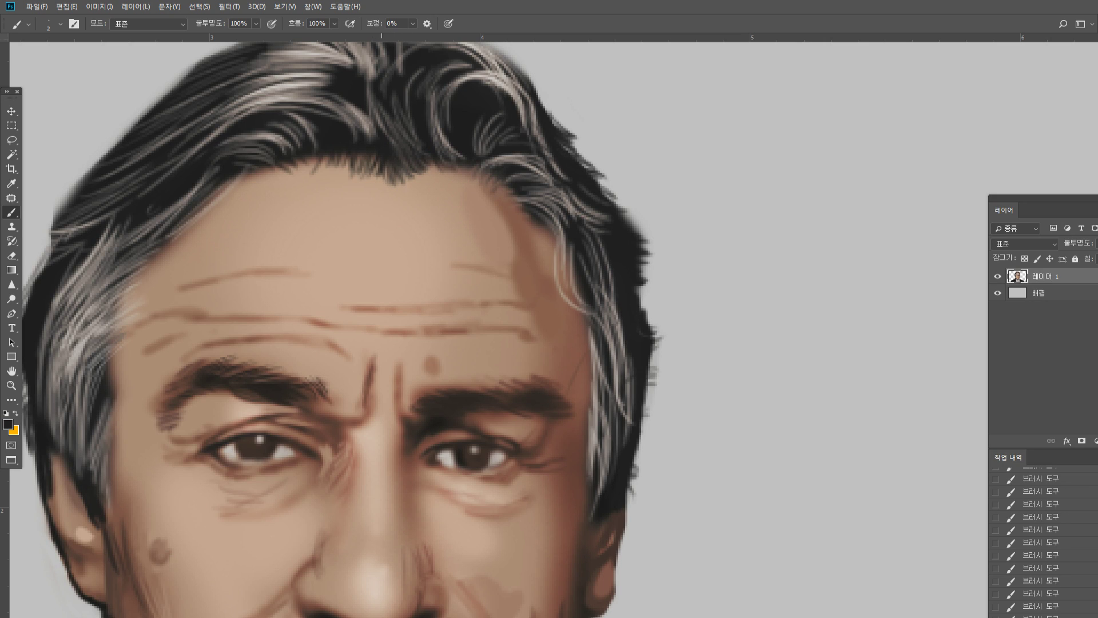
Blend the shadow edge on the right-hand side of the forehead with a larger brush, lowering the brush opacity to 54%
left_click(517, 230, "alt")
key("bracketright")
key("bracketright")
key("bracketright")
key("bracketright")
key("bracketright")
key("bracketright")
key("bracketright")
key("bracketright")
key("bracketright")
left_click_drag(499, 210, 529, 277)
key("bracketleft")
left_click(257, 23)
left_click(489, 205, "alt")
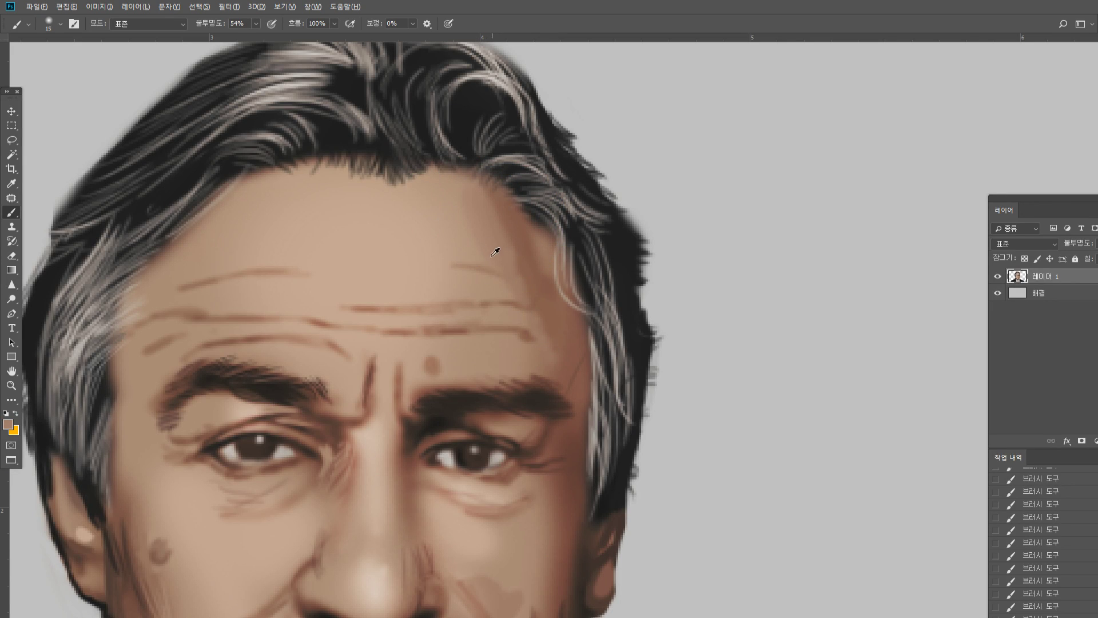
Paint soft vertical creases down the middle of the forehead using sampled skin tones
left_click_drag(400, 252, 388, 284)
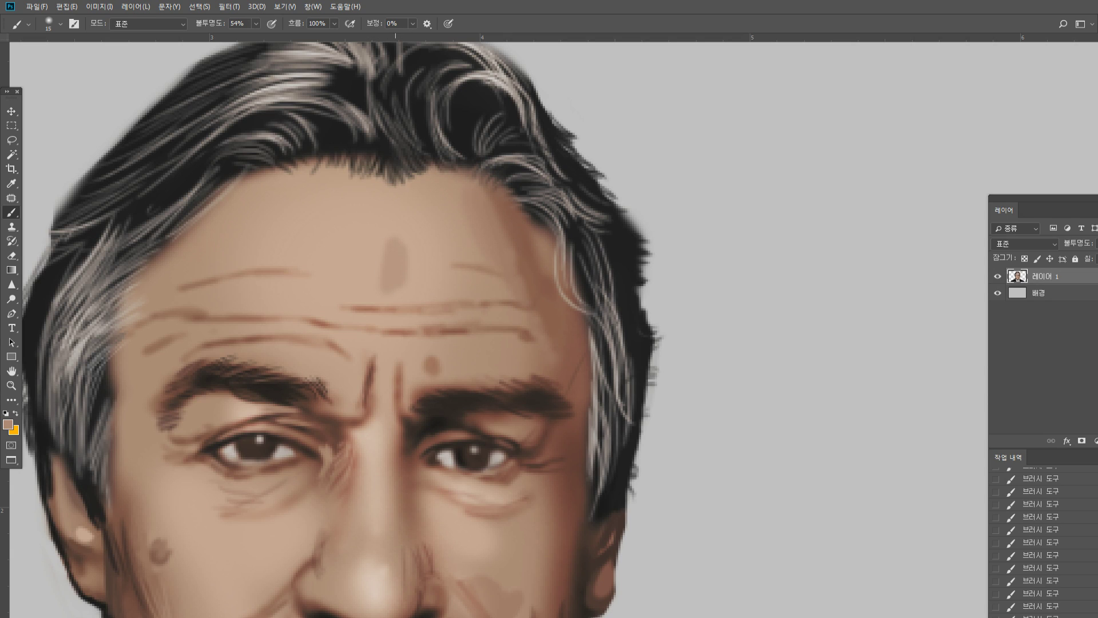
left_click(391, 257, "alt")
left_click_drag(398, 228, 391, 288)
left_click(378, 257, "alt")
left_click(401, 269, "alt")
left_click_drag(332, 245, 359, 330)
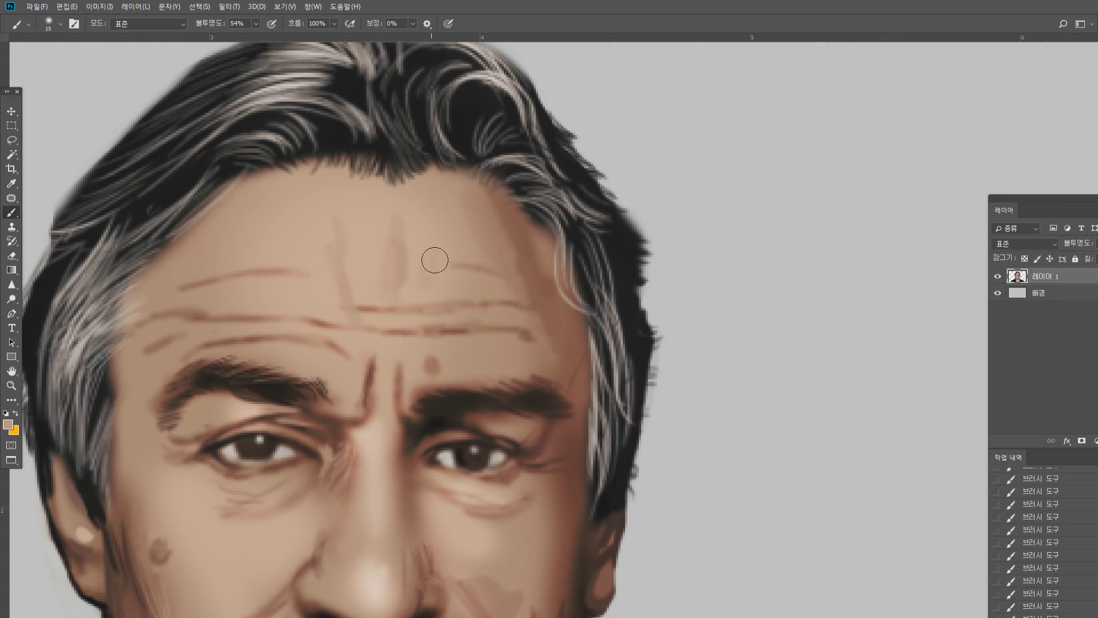
mouse_move(434, 258)
left_mouse_down()
mouse_move(426, 283)
mouse_move(438, 256)
mouse_move(458, 268)
mouse_move(427, 265)
left_mouse_up()
left_click(454, 266, "alt")
left_click(438, 253, "alt")
left_click(341, 279, "alt")
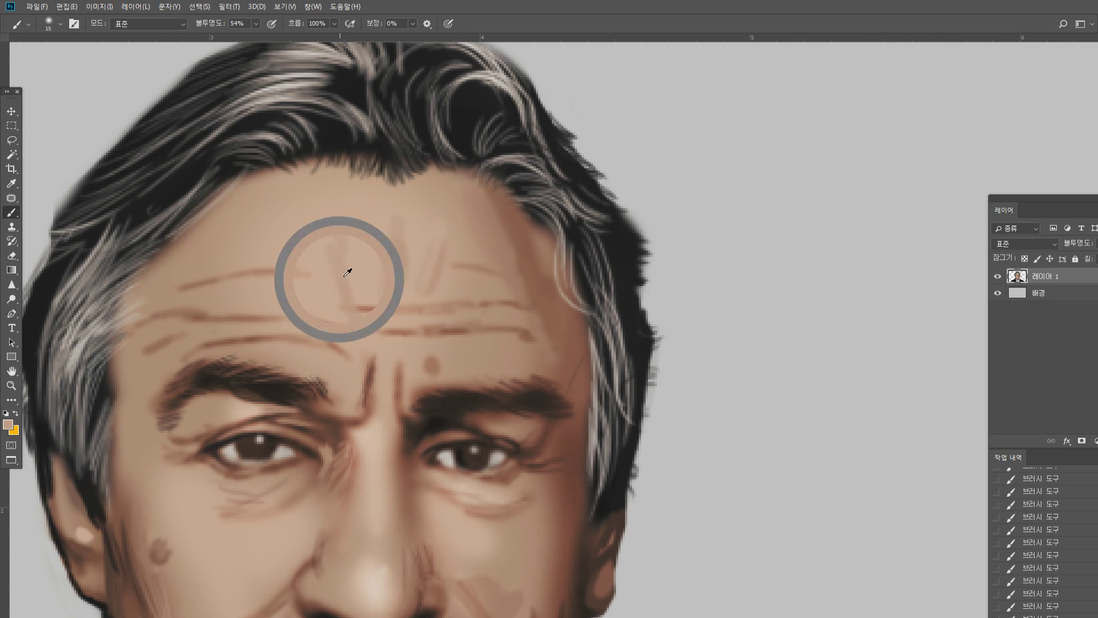
Paint soft, darker skin-tone patches across the left-hand half of the forehead
left_click(316, 246, "alt")
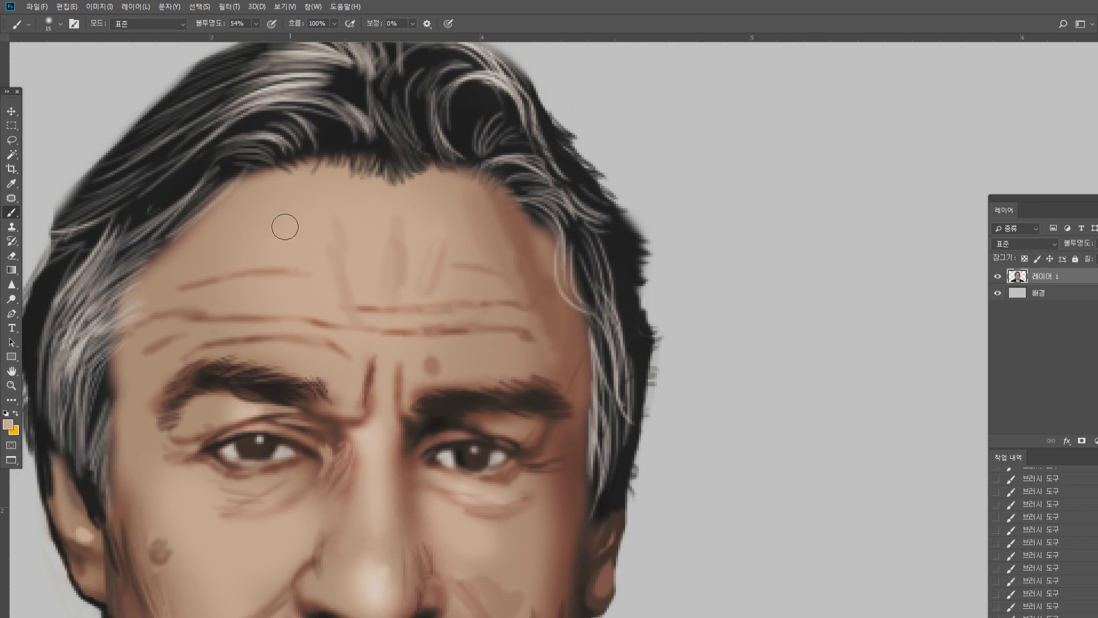
left_click(186, 281, "alt")
mouse_move(254, 265)
left_mouse_down()
mouse_move(248, 236)
mouse_move(243, 247)
left_mouse_up()
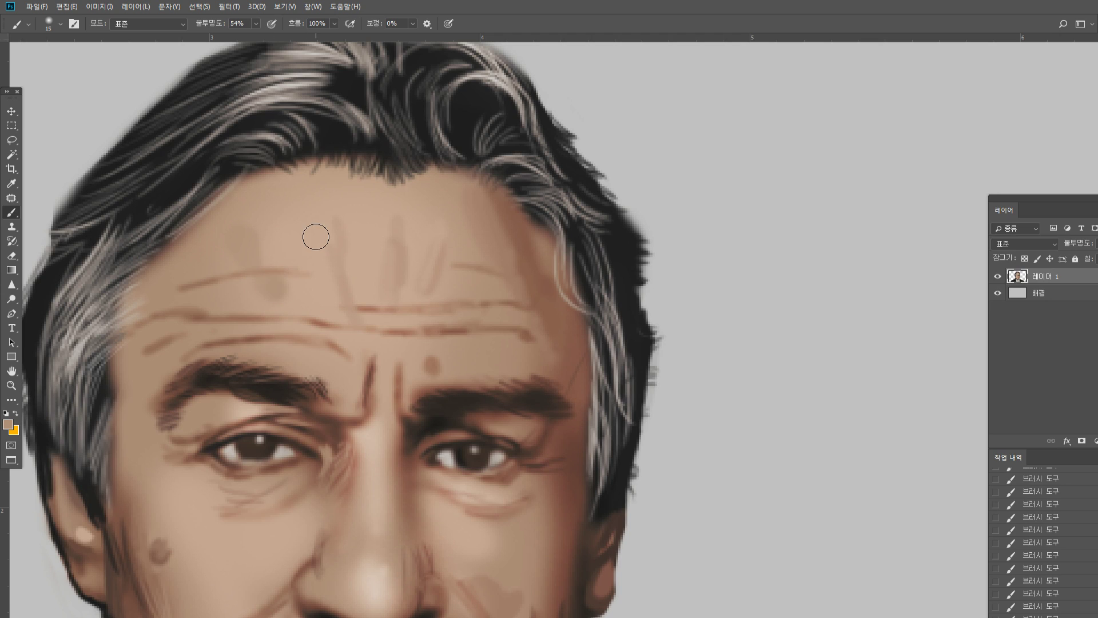
left_click_drag(280, 286, 297, 311)
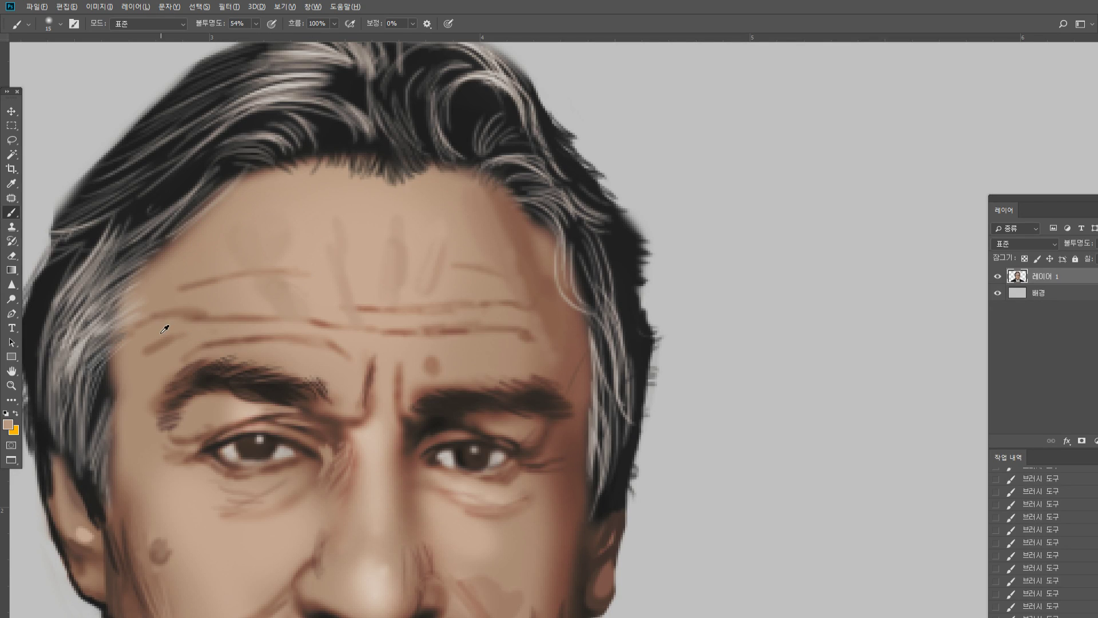
Add light highlights along the left-hand ends of the forehead wrinkles with a smaller brush
key("bracketleft")
mouse_move(166, 347)
left_mouse_down()
mouse_move(200, 321)
mouse_move(227, 324)
left_mouse_up()
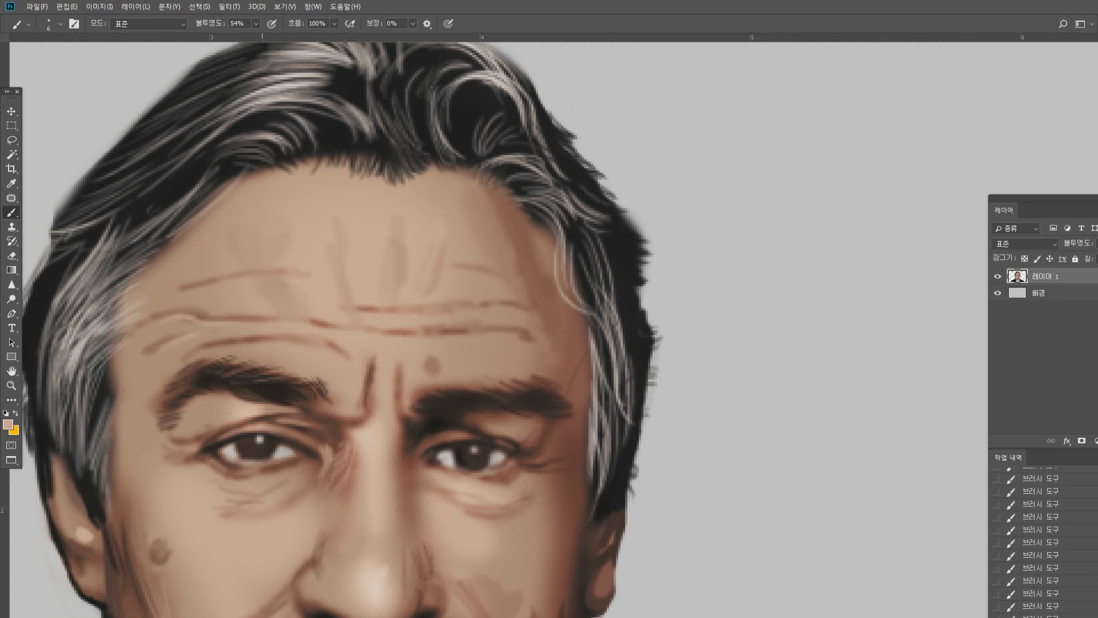
left_click_drag(170, 296, 212, 286)
Shade the skin just below the left-hand hairline with a sampled dark brown
left_click(159, 253, "alt")
left_click_drag(197, 218, 243, 182)
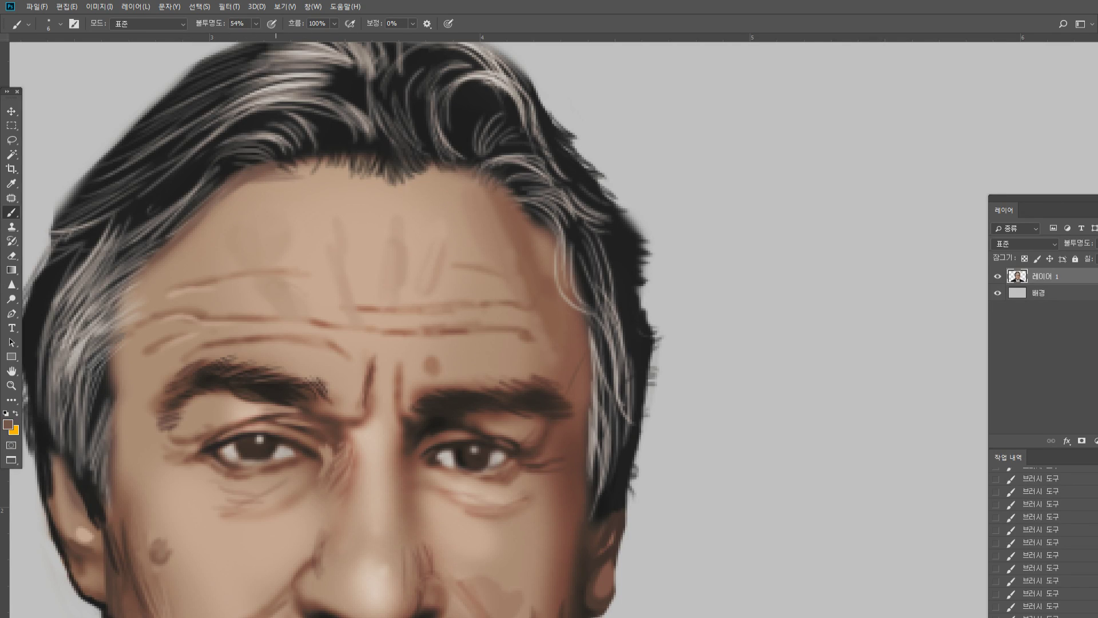
left_click(244, 166, "alt")
Paint light skin tone beside the nose bridge and around the left-hand frown line to thin and soften the crease
double_click(16, 387)
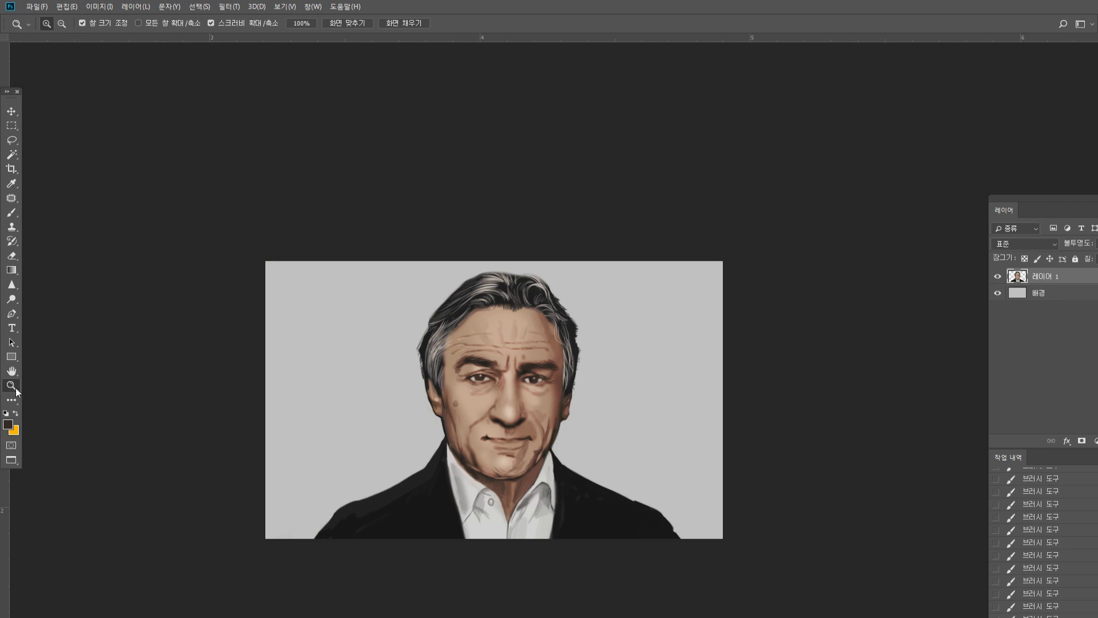
left_click(508, 345)
left_click(585, 417)
left_click(531, 408)
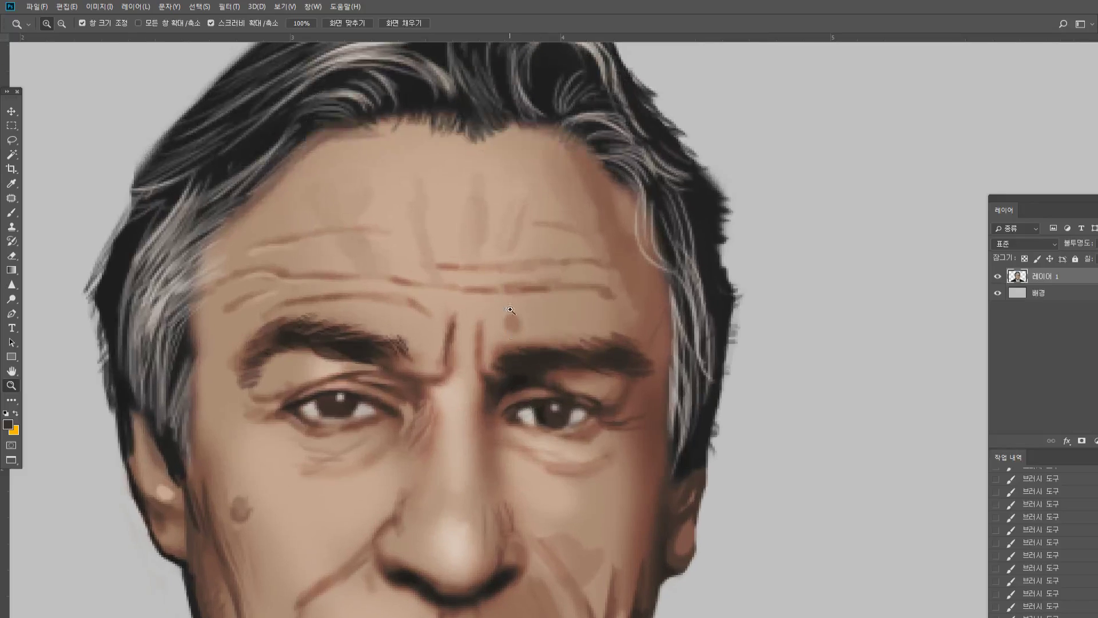
left_click(12, 212)
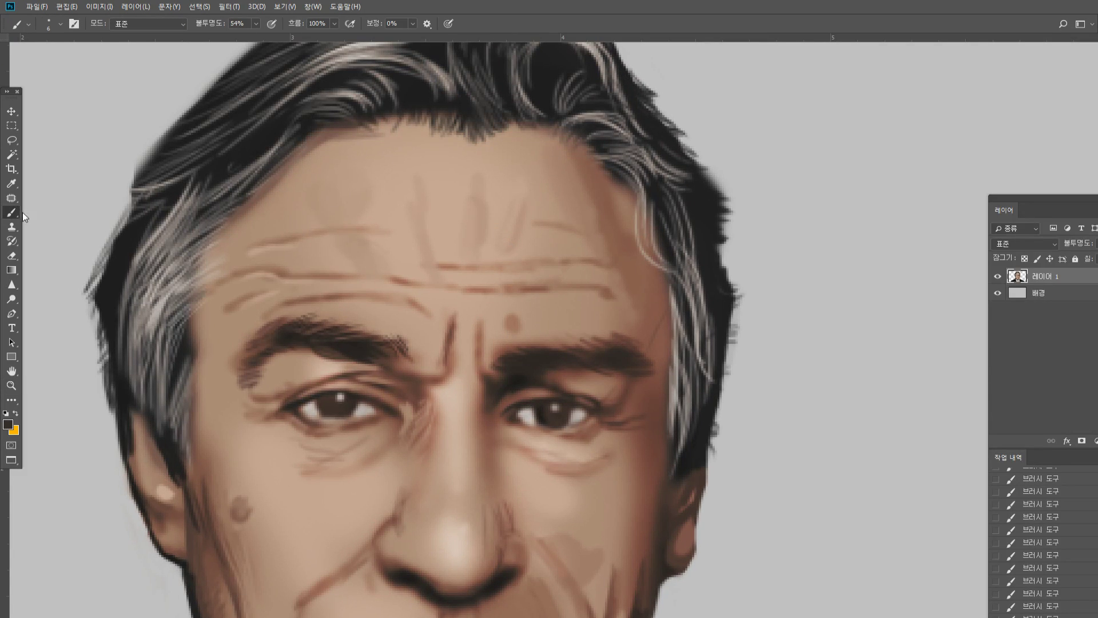
left_click(338, 254, "alt")
left_click_drag(432, 388, 438, 421)
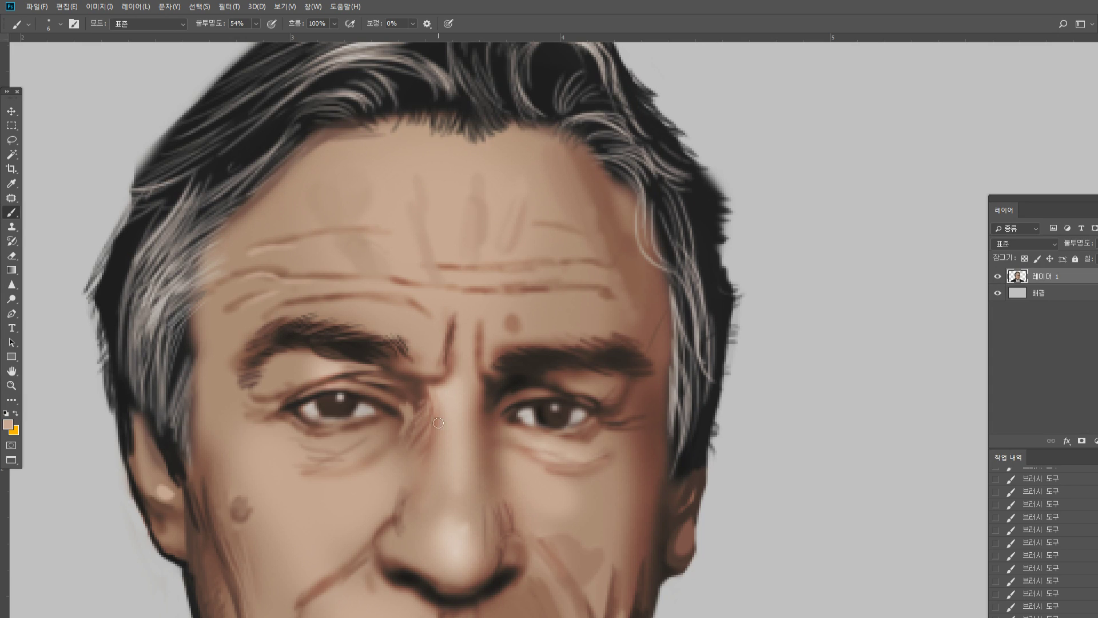
left_click_drag(439, 383, 449, 320)
left_click(456, 393, "alt")
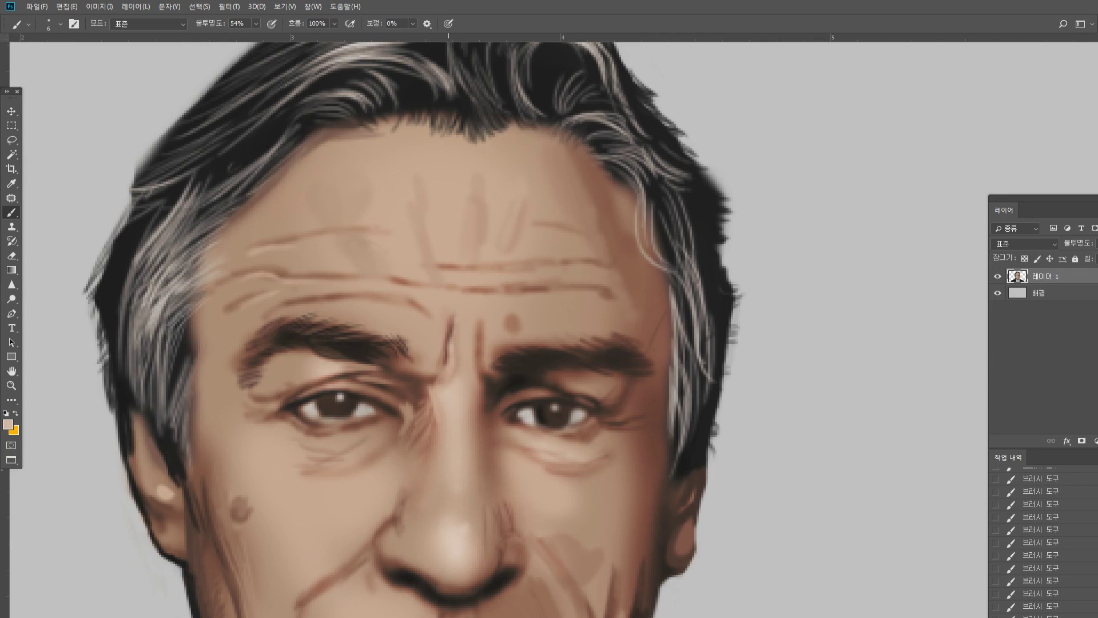
Deepen the frown line beside the right-hand eyebrow and cover the dark spot above that brow with sampled skin tone
left_click(496, 371, "alt")
left_click(482, 311, "alt")
left_click(487, 348, "alt")
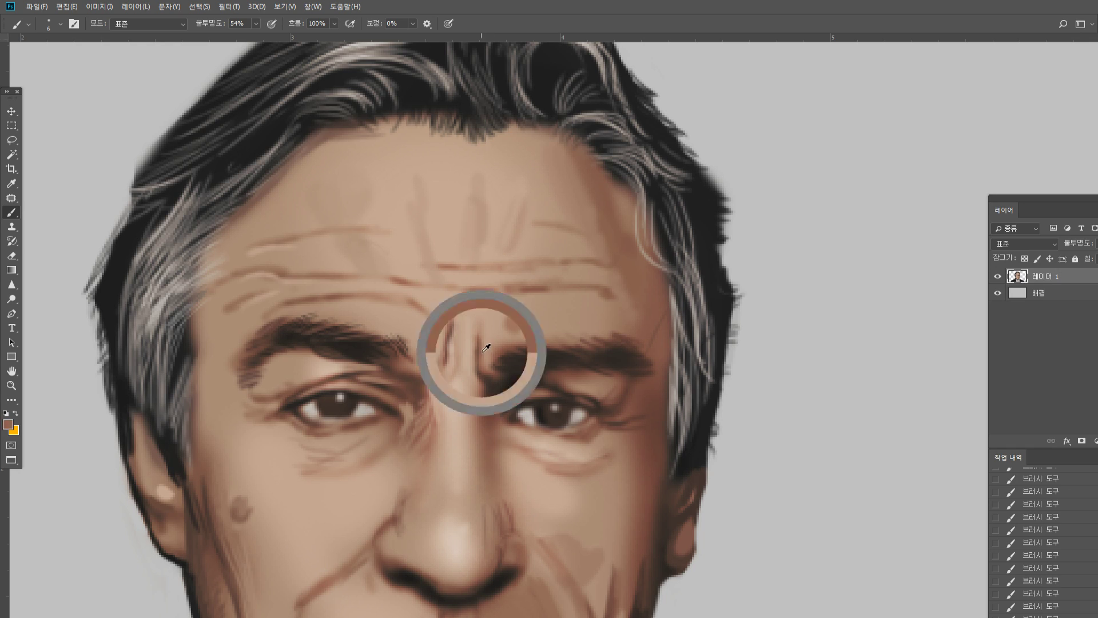
left_click(523, 319, "alt")
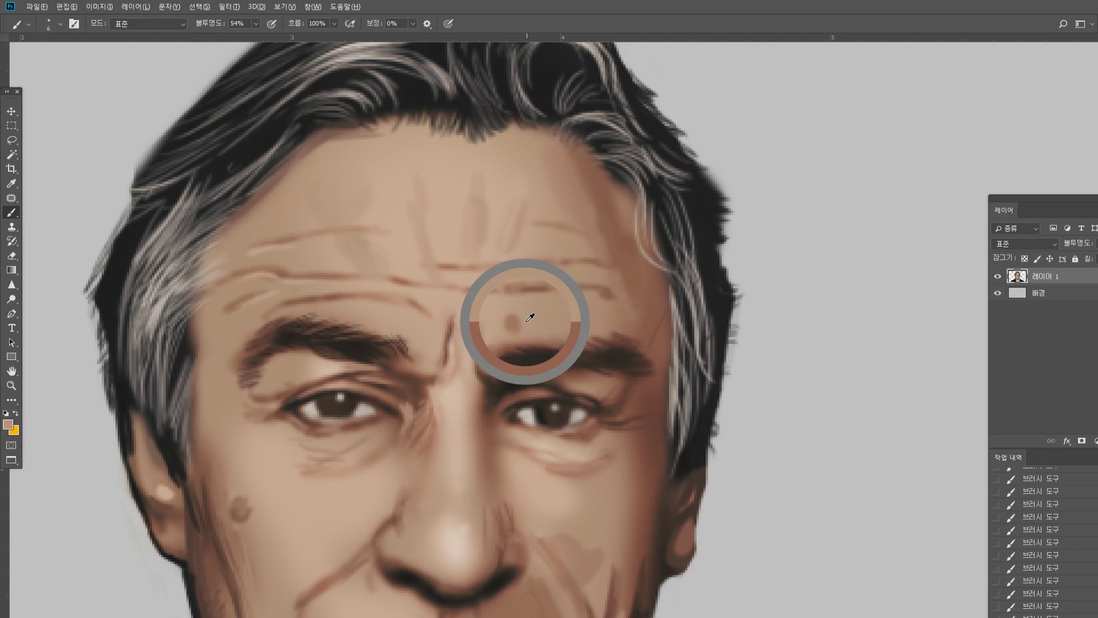
left_click(513, 321)
left_click(458, 403, "alt")
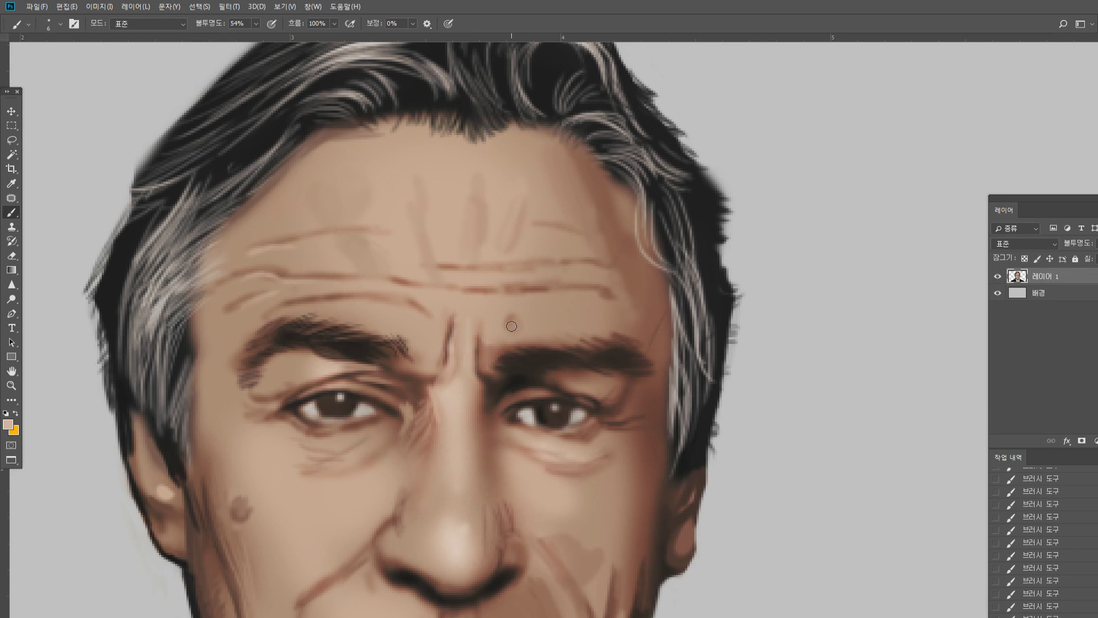
Paint a row of small, light highlight patches on the skin just above the right-hand eyebrow
left_click_drag(510, 325, 524, 337)
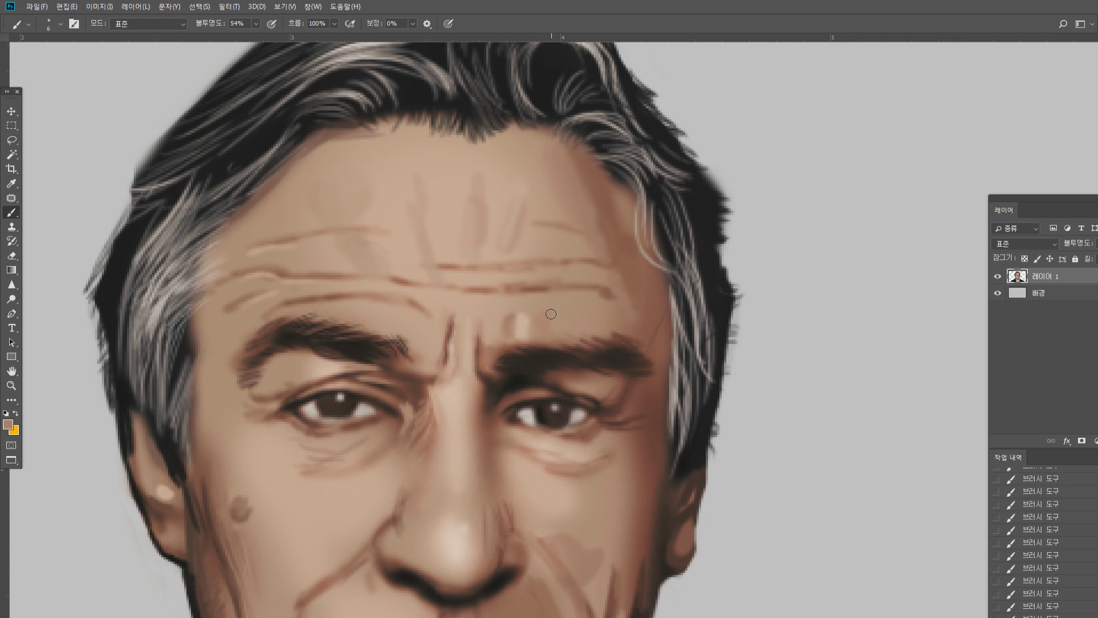
left_click(522, 329, "alt")
left_click_drag(556, 330, 564, 324)
left_click(565, 323, "alt")
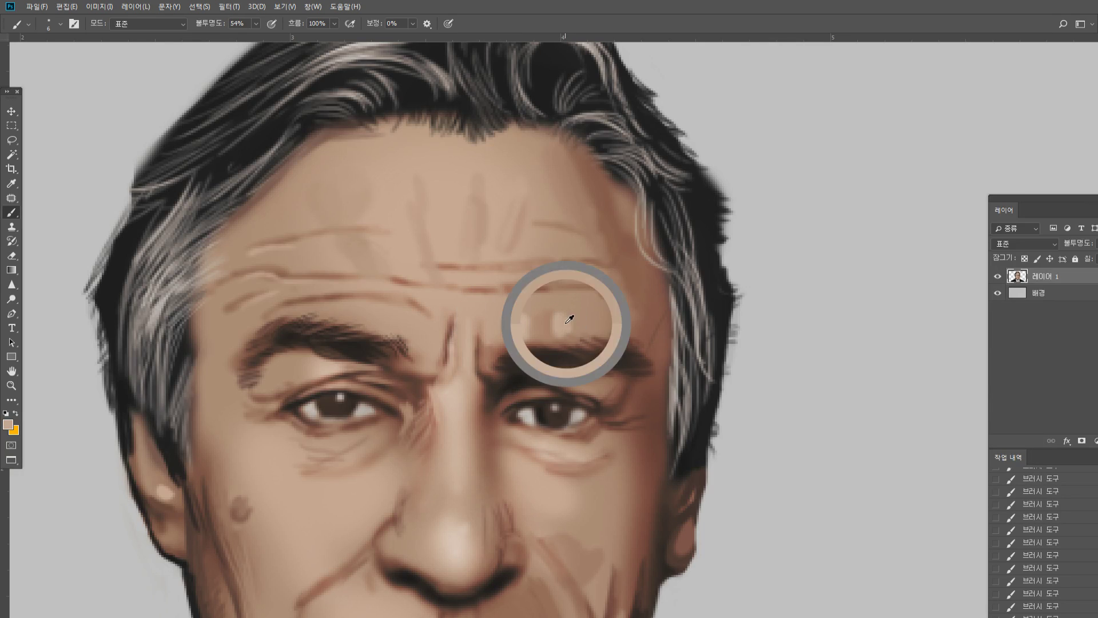
left_click(579, 304, "alt")
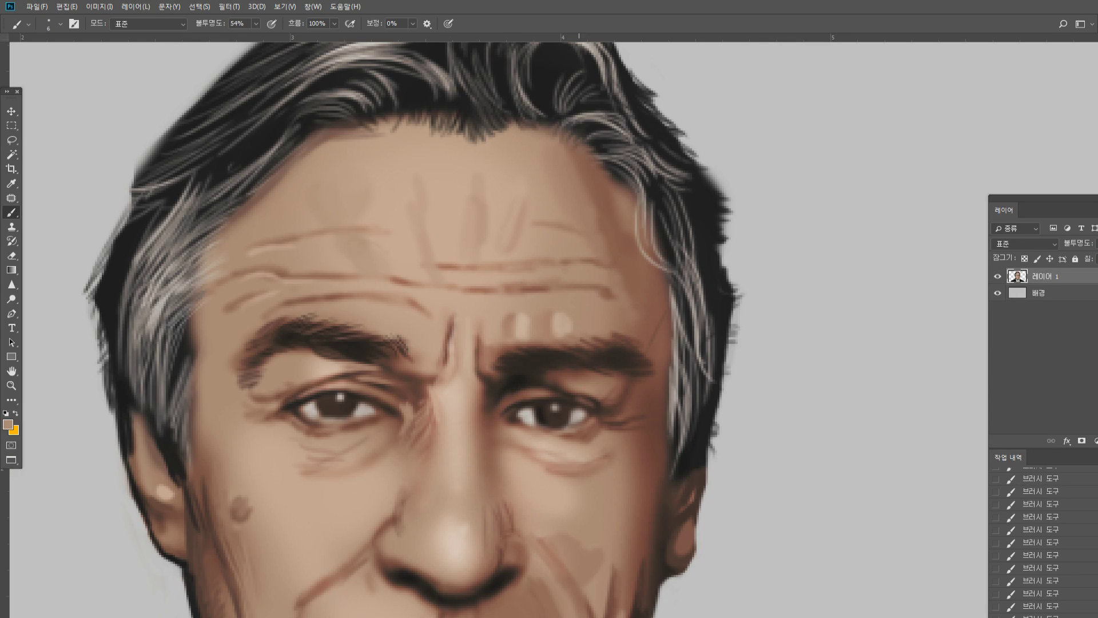
left_click_drag(571, 325, 558, 315)
left_click(535, 323, "alt")
Darken the right-hand temple with thin brown strokes and add fine dark strands along the adjoining hairline
left_click(628, 337, "alt")
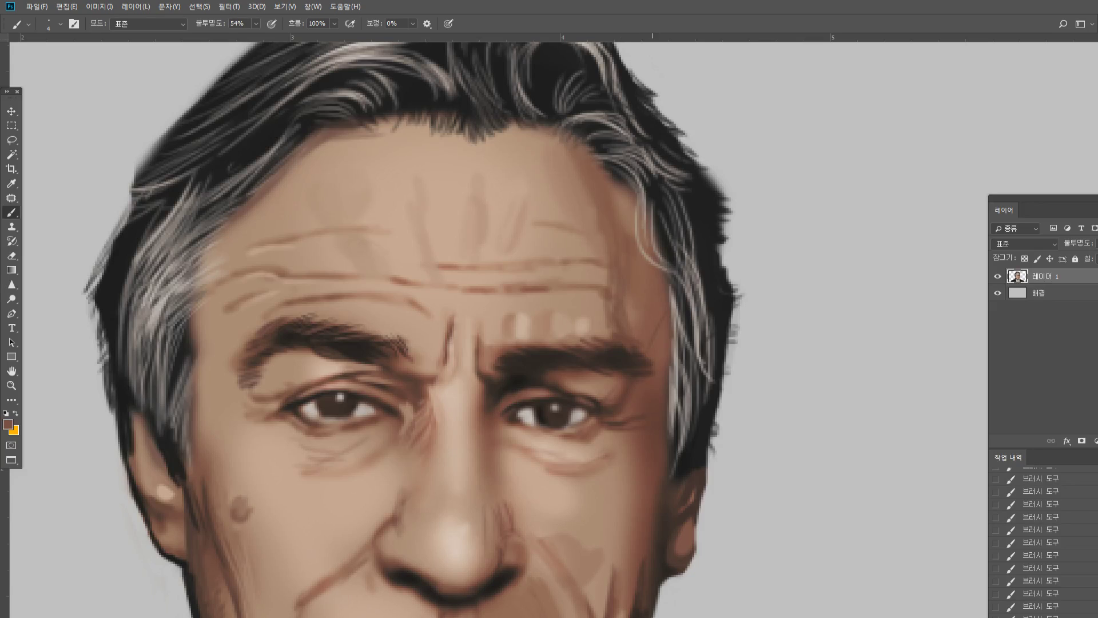
left_click(636, 365, "alt")
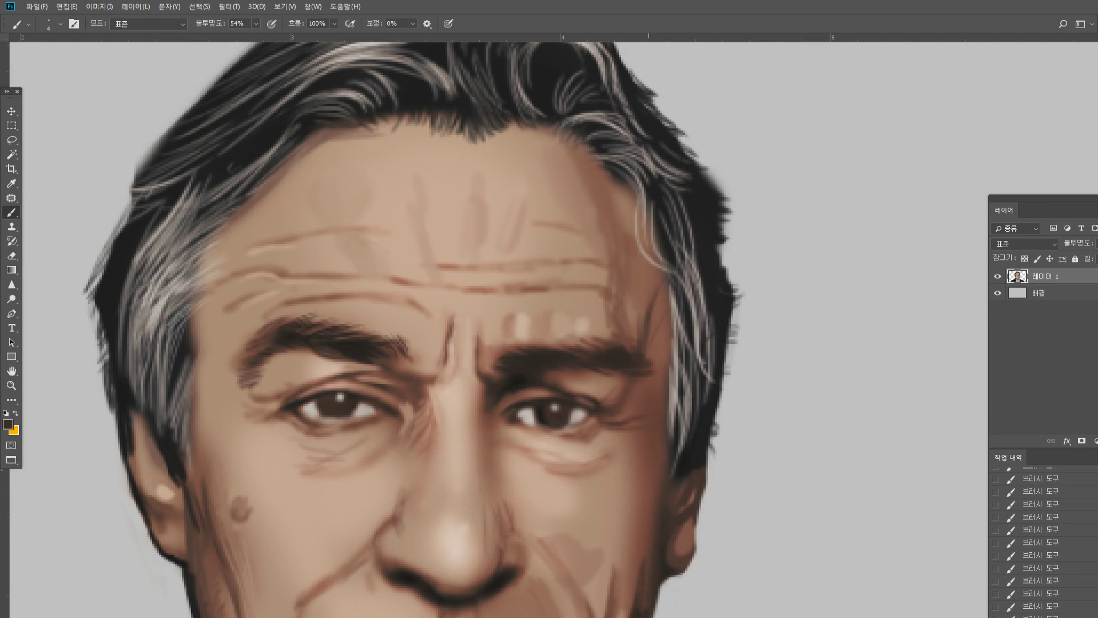
mouse_move(664, 273)
left_mouse_down()
mouse_move(676, 315)
mouse_move(686, 295)
mouse_move(689, 332)
mouse_move(692, 322)
left_mouse_up()
left_click(741, 238, "alt")
mouse_move(673, 272)
left_mouse_down()
mouse_move(695, 317)
mouse_move(696, 293)
mouse_move(674, 338)
mouse_move(682, 355)
mouse_move(664, 369)
mouse_move(663, 409)
left_mouse_up()
left_click(714, 260, "alt")
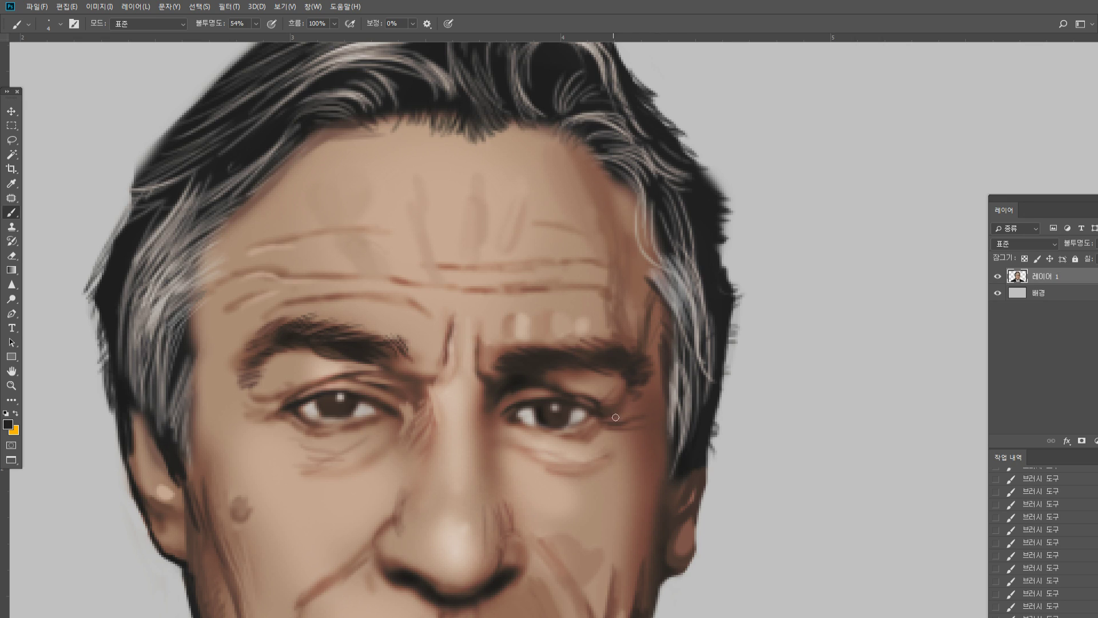
Paint thin dark and light crow's-feet lines at the outer corner of the right-hand eye
mouse_move(603, 414)
left_mouse_down()
mouse_move(647, 417)
mouse_move(618, 440)
mouse_move(640, 421)
left_mouse_up()
left_click(615, 440, "alt")
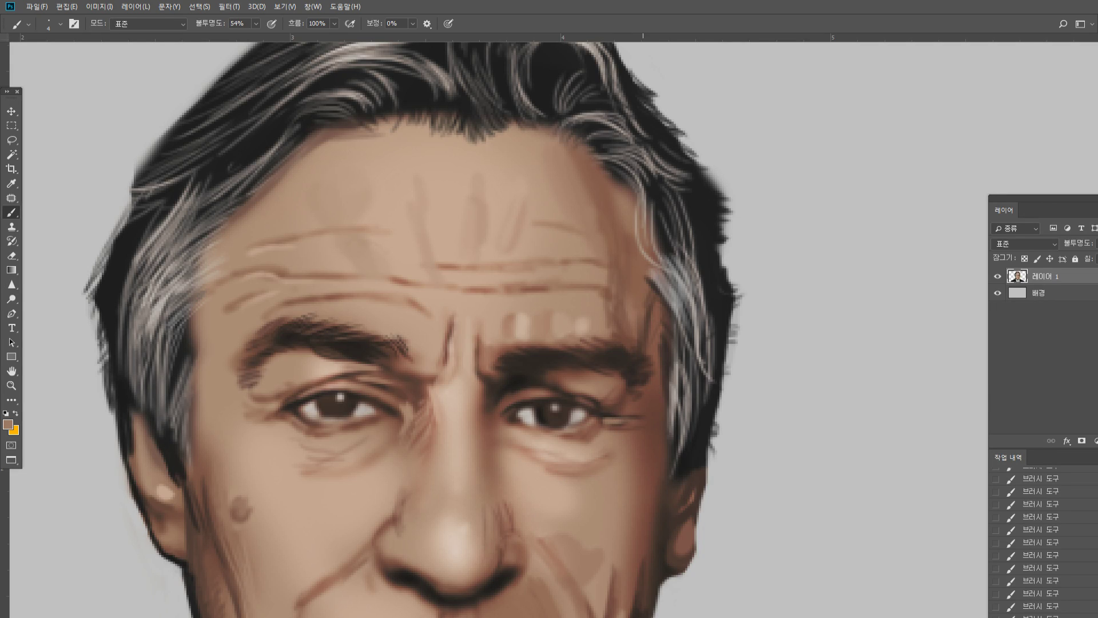
left_click(597, 403, "alt")
left_click(599, 413, "alt")
left_click(639, 414, "alt")
left_click_drag(637, 416, 643, 418)
Add fine wrinkles and a crease beneath the right-hand eye and shade the upper eyelid under the brow
left_click(662, 436, "alt")
mouse_move(652, 458)
left_mouse_down()
mouse_move(623, 454)
mouse_move(655, 454)
mouse_move(632, 460)
mouse_move(644, 461)
left_mouse_up()
left_click(618, 468, "alt")
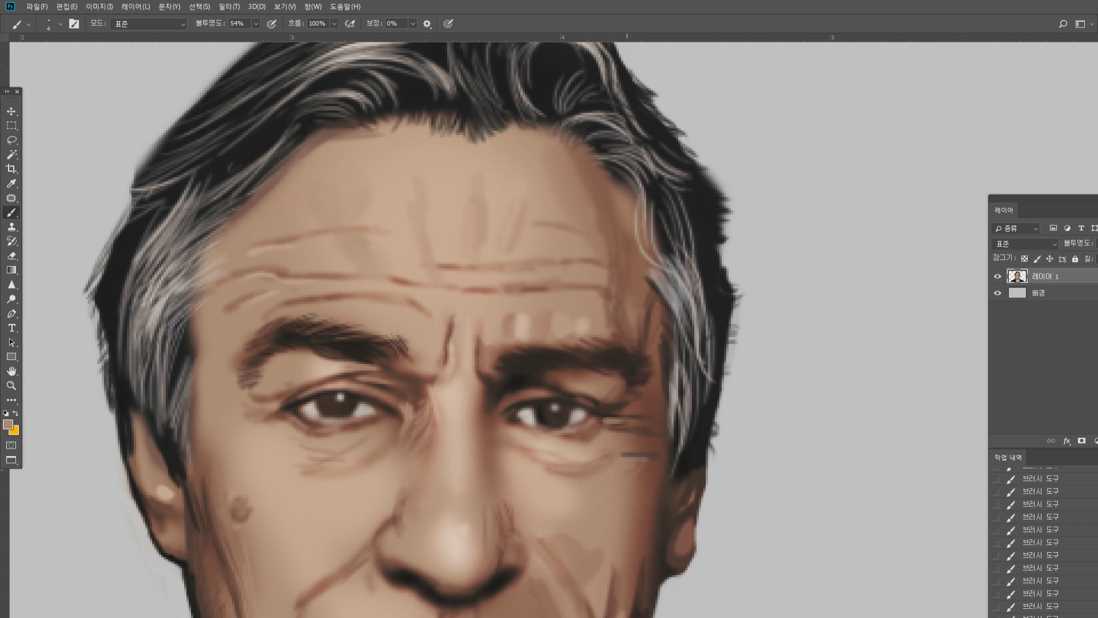
left_click(623, 461, "alt")
left_click(655, 450, "alt")
mouse_move(551, 459)
left_mouse_down()
mouse_move(590, 456)
mouse_move(595, 470)
mouse_move(589, 460)
left_mouse_up()
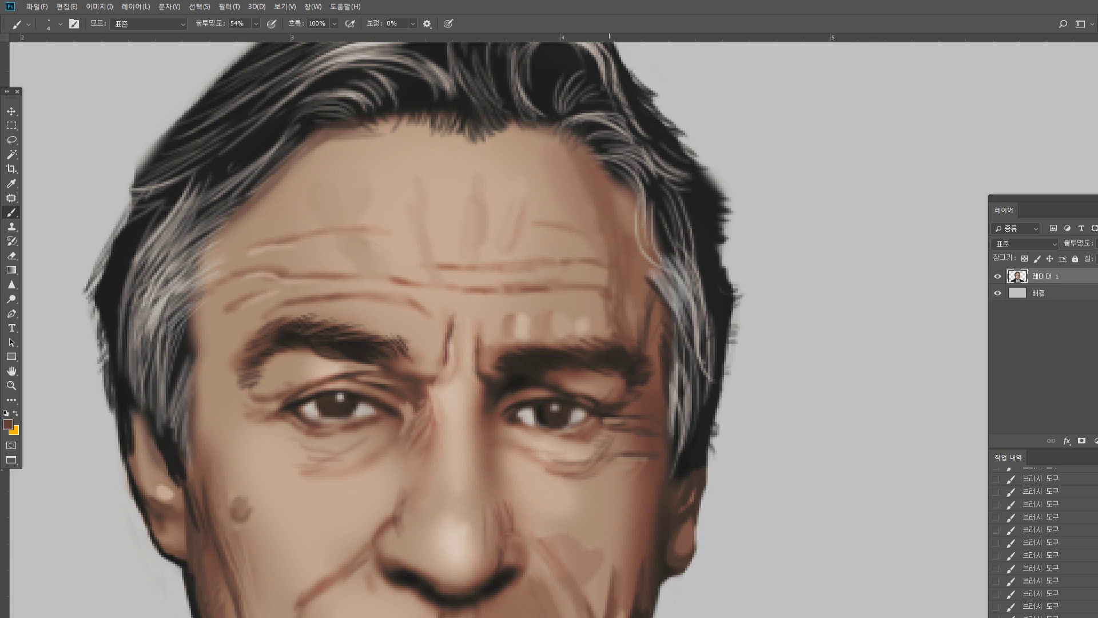
left_click(626, 373, "alt")
left_click_drag(621, 378, 583, 370)
Shade the outer side of the right-hand cheek beside the ear with fine strokes in sampled browns
left_click(628, 460, "alt")
left_click(673, 485, "alt")
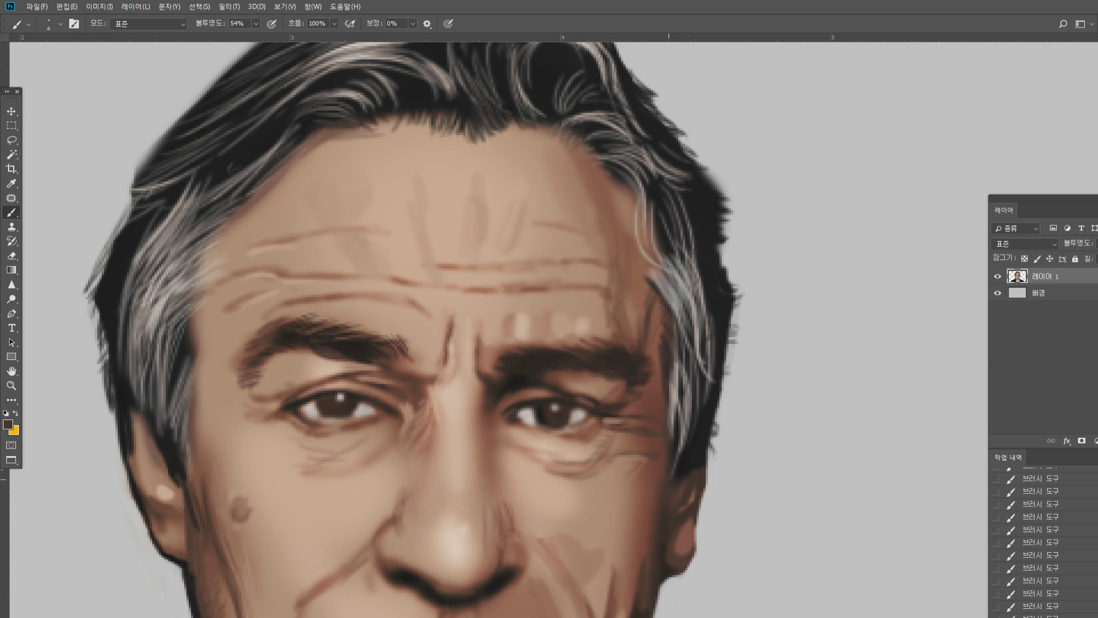
left_click(642, 463, "alt")
left_click_drag(652, 454, 653, 492)
left_click(654, 492, "alt")
left_click(651, 521, "alt")
Blend the dark patch on the right-hand cheek with fine hatched strokes in sampled skin tones
left_click(585, 546, "alt")
left_click(543, 518, "alt")
left_click_drag(564, 531, 576, 563)
left_click_drag(579, 543, 595, 564)
left_click_drag(599, 547, 606, 567)
left_click(593, 581, "alt")
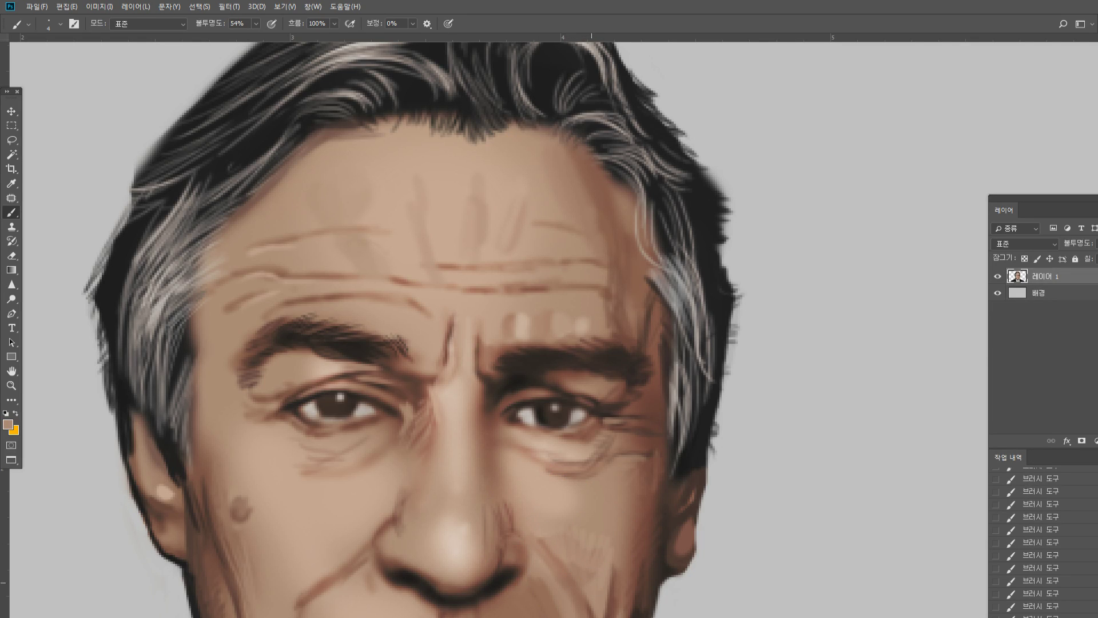
Set the foreground colour to crimson #cc1c4e for the Brush tool
double_click(12, 385)
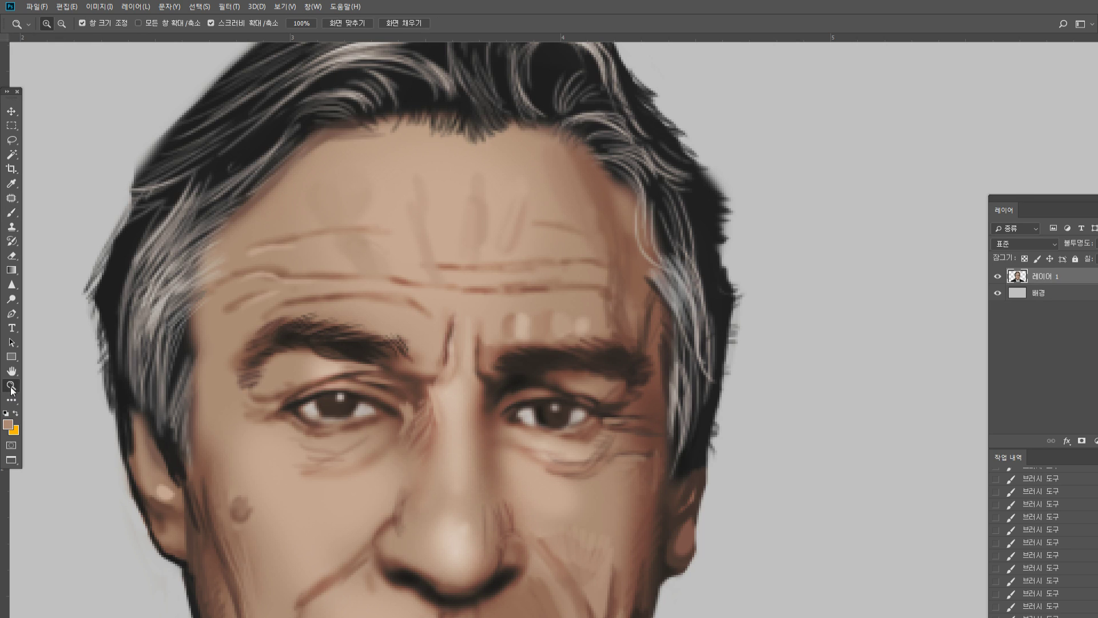
left_click(571, 390)
left_click(472, 509)
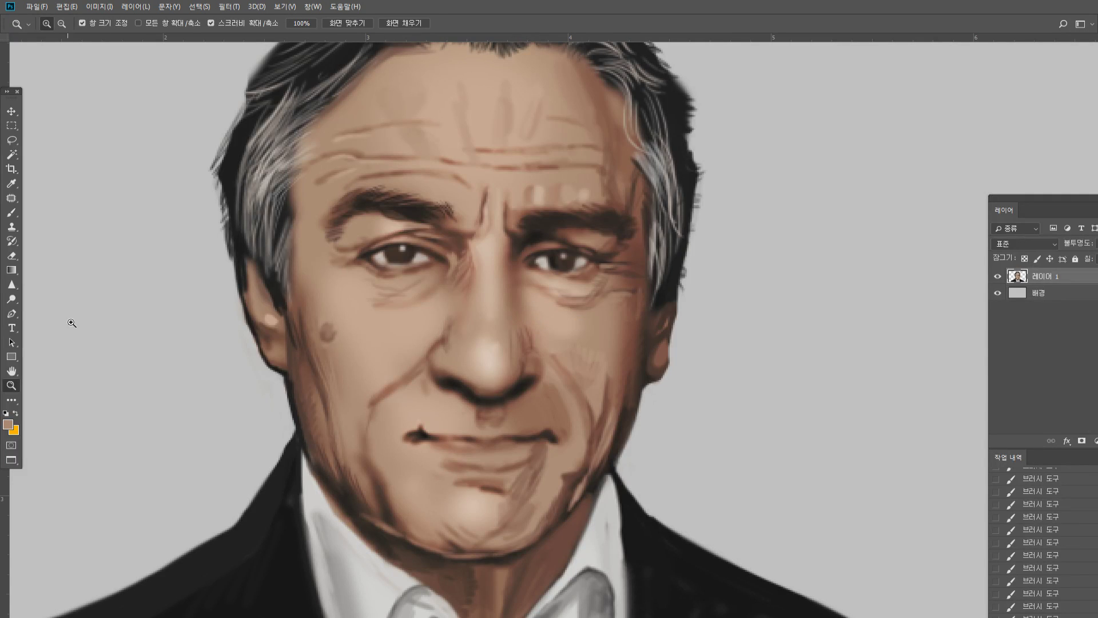
key("i")
left_click(7, 424)
left_click(494, 393)
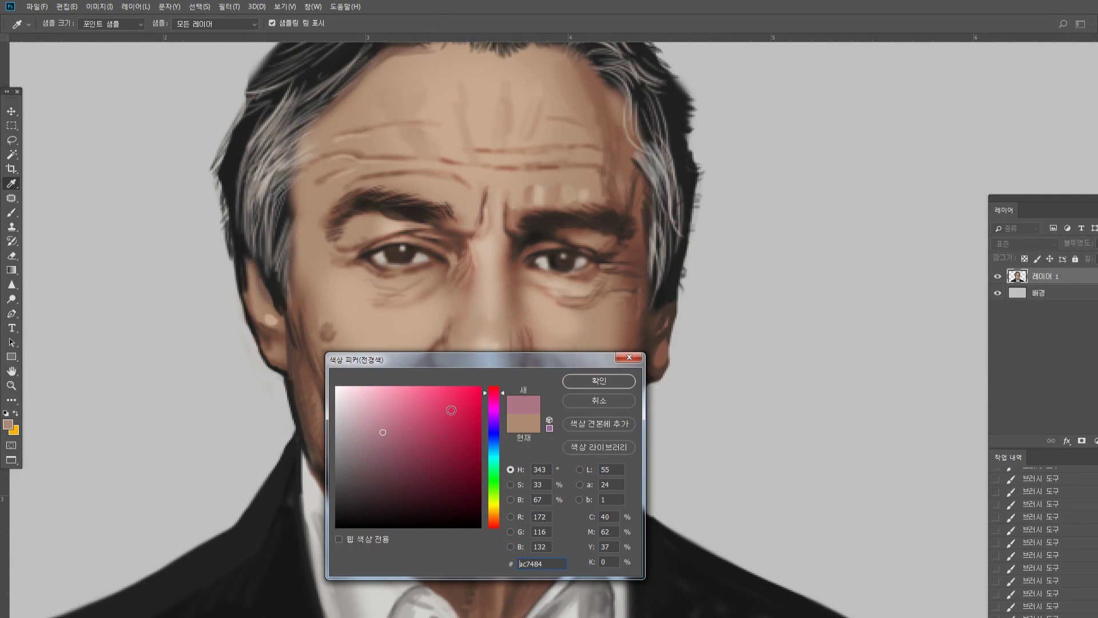
mouse_move(435, 416)
left_mouse_down()
mouse_move(473, 402)
mouse_move(462, 414)
left_mouse_up()
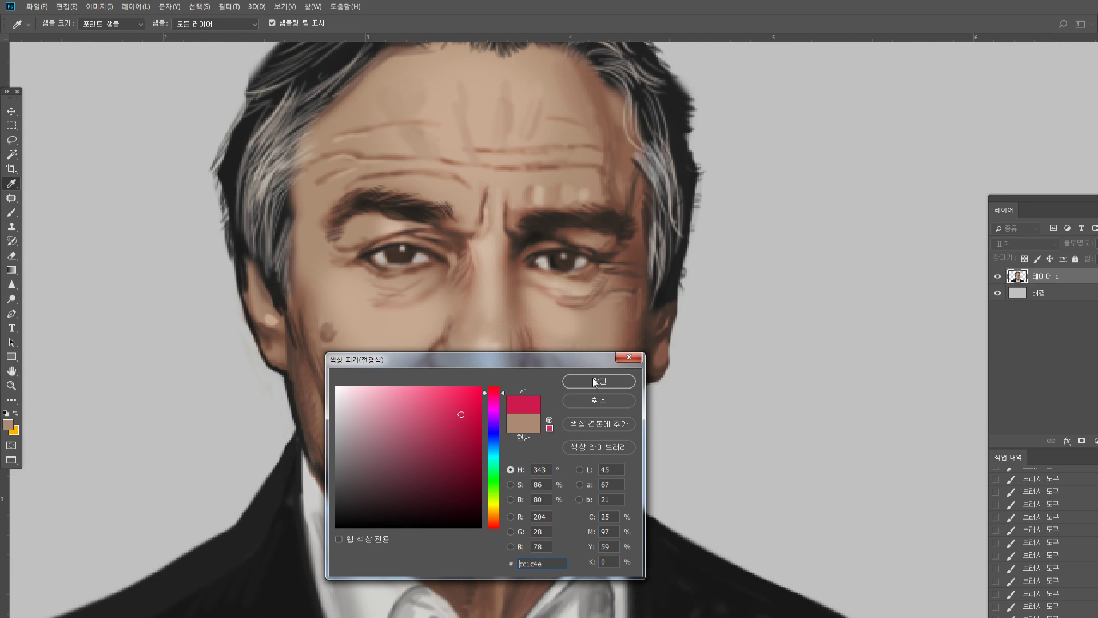
left_click(598, 381)
left_click(13, 212)
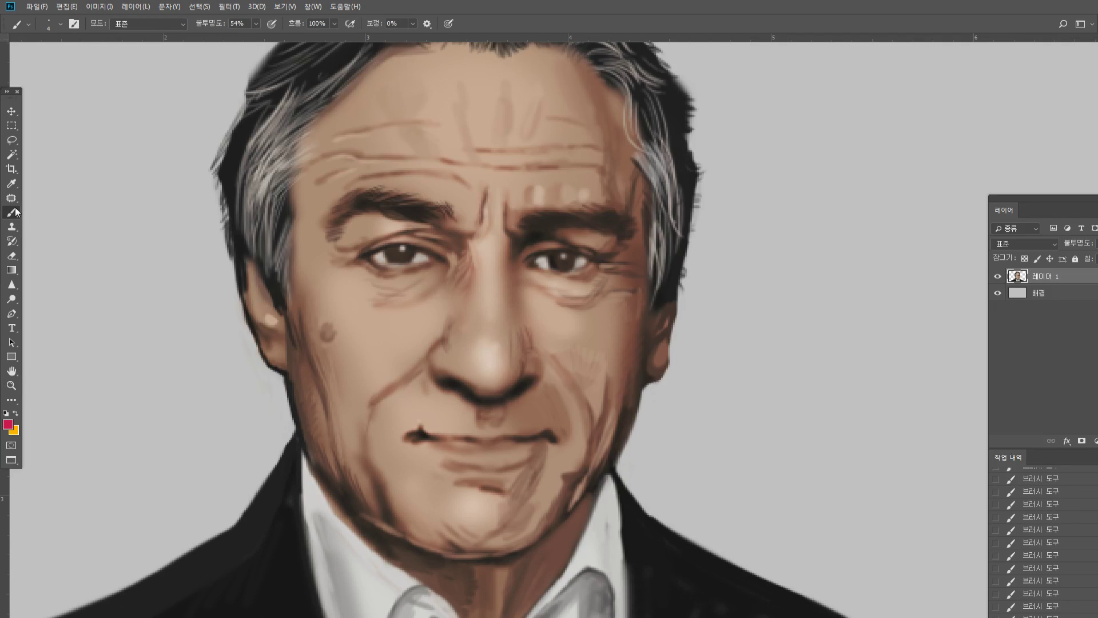
Set the brush opacity to 5% and tint the cheeks and lips softly with the crimson
left_click_drag(245, 24, 208, 26)
type("5")
key("Return")
key("bracketright")
key("bracketright")
key("bracketright")
key("bracketright")
key("bracketright")
key("bracketleft")
key("bracketleft")
key("bracketleft")
key("bracketleft")
key("bracketright")
key("bracketright")
left_click_drag(419, 268, 389, 271)
Try a crimson tint on the tip of the nose with a larger brush and undo it
key("bracketright")
key("bracketright")
key("bracketright")
key("bracketright")
key("bracketright")
left_click_drag(503, 352, 488, 366)
key("ctrl+z")
key("ctrl+z")
Blend sampled skin tones softly into the right-hand cheek with the brush enlarged to 60 px
key("bracketright")
key("bracketright")
key("bracketright")
key("bracketright")
key("bracketright")
key("bracketleft")
key("bracketleft")
key("bracketleft")
left_click(484, 338, "alt")
key("bracketright")
key("bracketright")
key("bracketright")
key("bracketright")
key("bracketright")
key("bracketright")
key("bracketright")
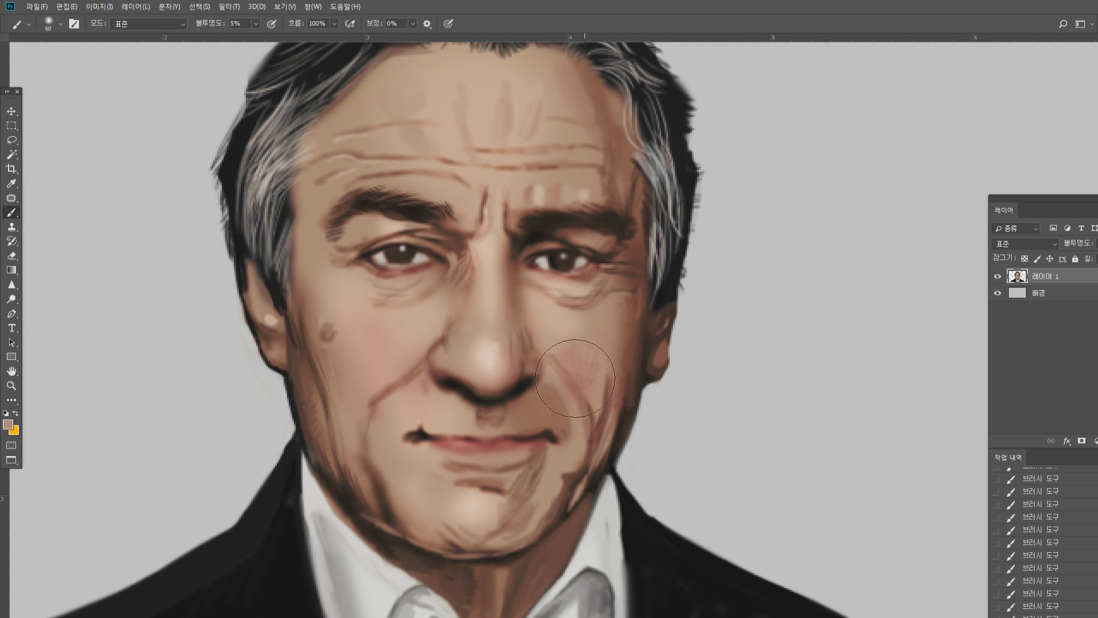
left_click_drag(577, 378, 560, 355)
left_click(621, 359, "alt")
left_click(570, 384, "alt")
Set the brush opacity to 65% and paint sampled skin tone along the nose bridge with a 10 px brush
left_click(458, 306, "alt")
key("bracketleft")
key("bracketleft")
key("bracketleft")
key("bracketleft")
left_click(470, 282, "alt")
left_click(255, 24)
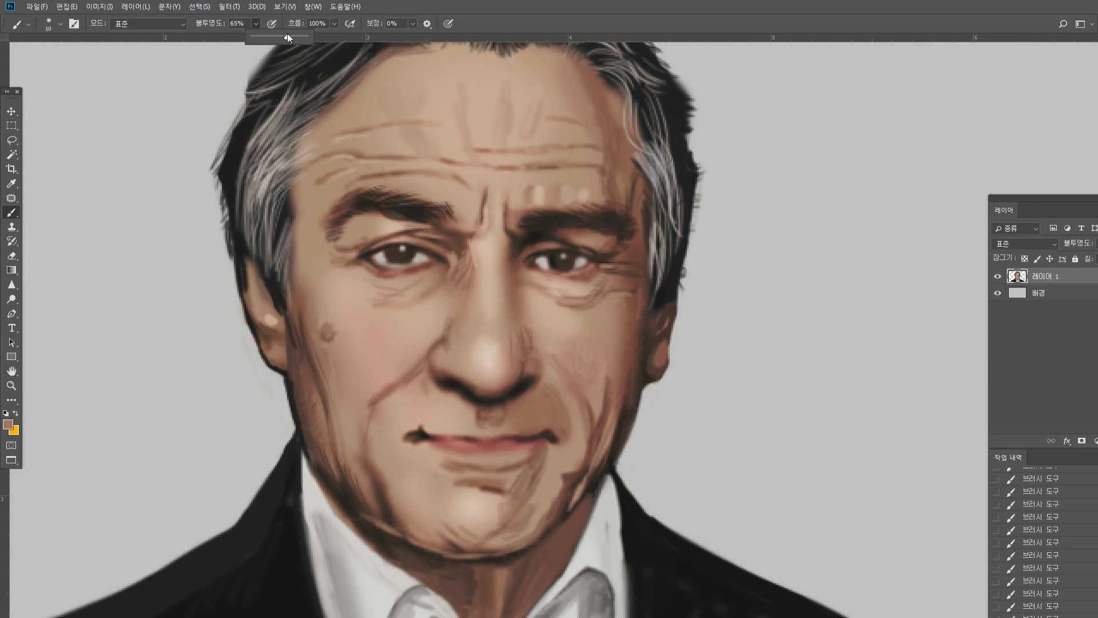
left_click(486, 289)
left_click(480, 266, "alt")
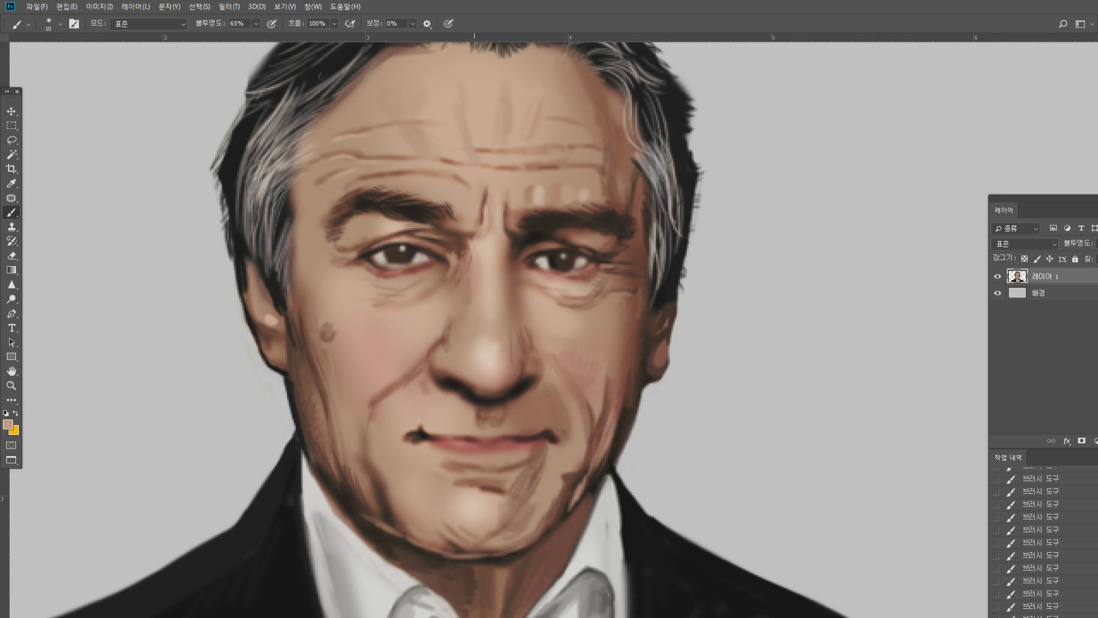
Add light strokes on the side of the nose and fine highlights beneath the left-hand eye with a 3 px brush
left_click(491, 250, "alt")
mouse_move(485, 326)
left_mouse_down()
mouse_move(481, 346)
mouse_move(478, 319)
left_mouse_up()
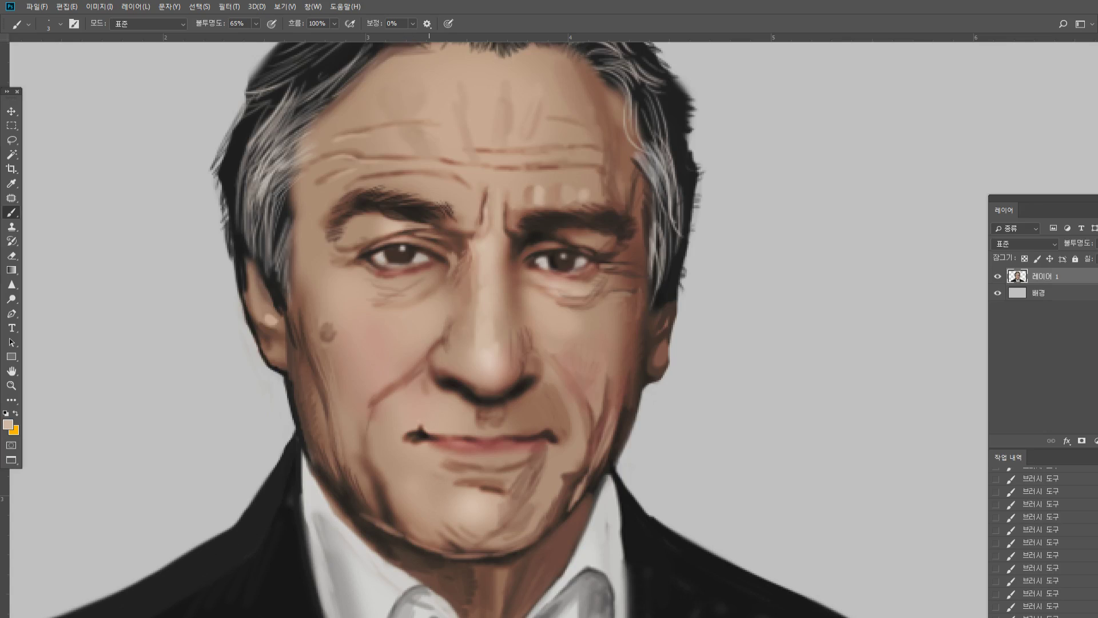
left_click_drag(426, 300, 440, 283)
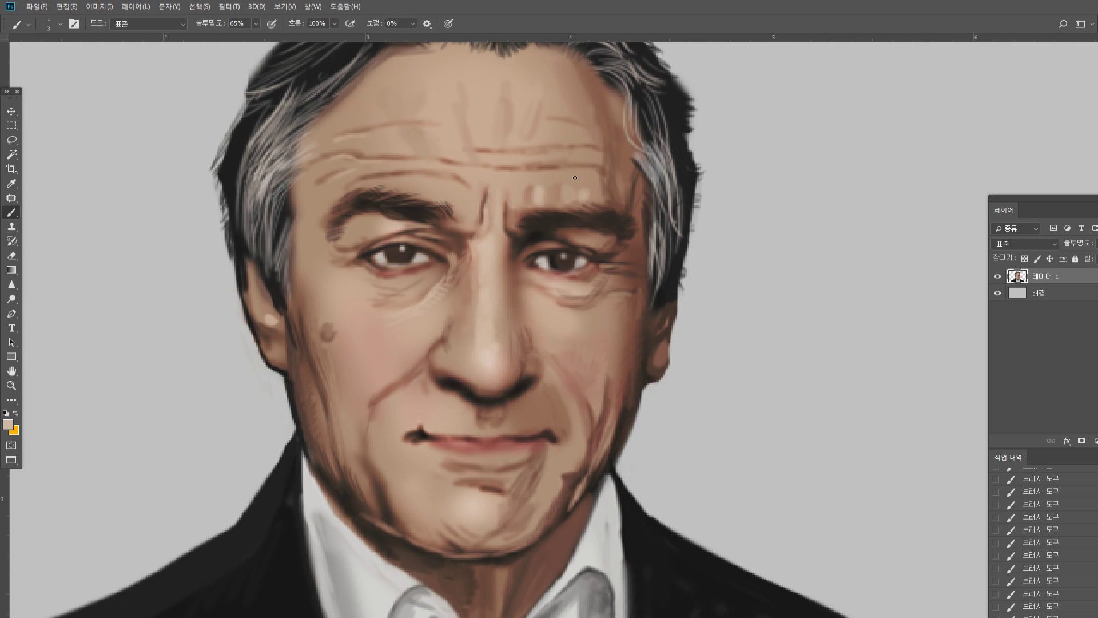
Clean up the lower edge of the left-hand nostril and the underside of the nose with sampled skin tones
double_click(12, 385)
left_click_drag(524, 393, 589, 363)
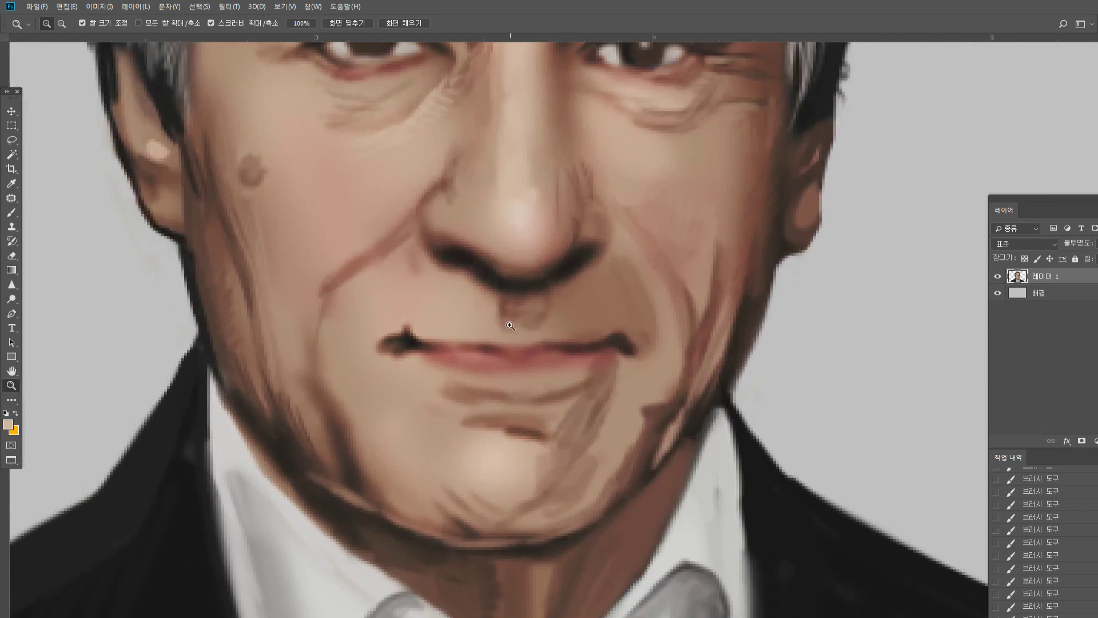
left_click(12, 212)
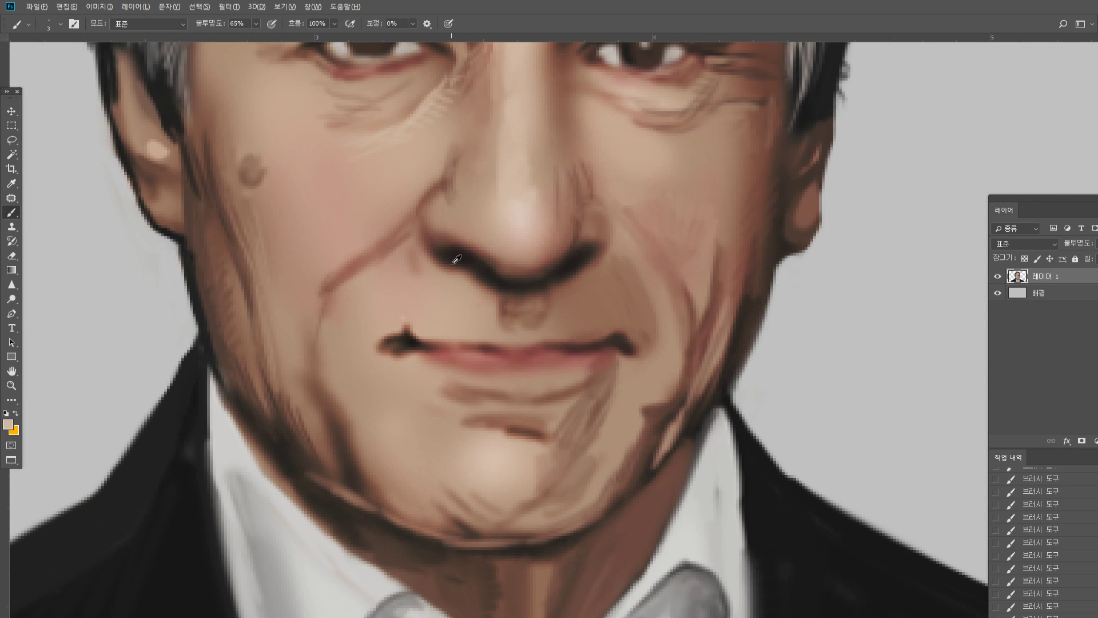
left_click(441, 278, "alt")
mouse_move(456, 269)
left_mouse_down()
mouse_move(435, 259)
mouse_move(476, 279)
mouse_move(456, 280)
left_mouse_up()
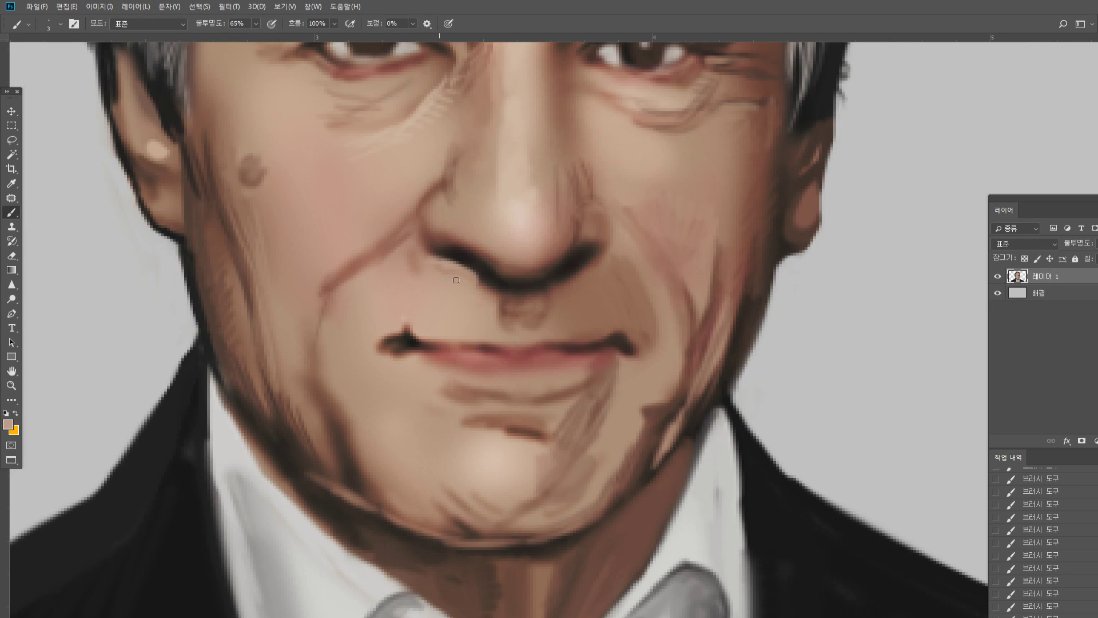
left_click(486, 234, "alt")
left_click(466, 233, "alt")
left_click_drag(468, 250, 531, 271)
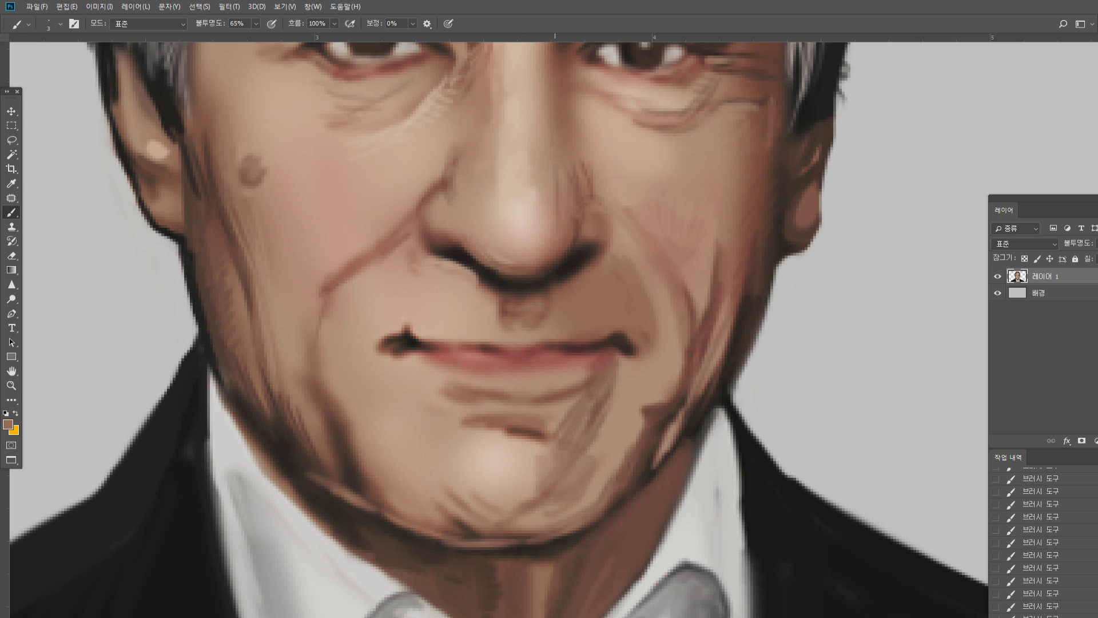
Lighten the skin beside the left-hand nostril and redefine the wing of the nose and its crease in dark brown
left_click(416, 294, "alt")
mouse_move(406, 271)
left_mouse_down()
mouse_move(428, 257)
mouse_move(394, 262)
mouse_move(408, 243)
mouse_move(409, 157)
mouse_move(407, 248)
mouse_move(411, 221)
mouse_move(419, 252)
left_mouse_up()
mouse_move(411, 230)
left_mouse_down()
mouse_move(418, 242)
mouse_move(412, 214)
left_mouse_up()
left_click(439, 240, "alt")
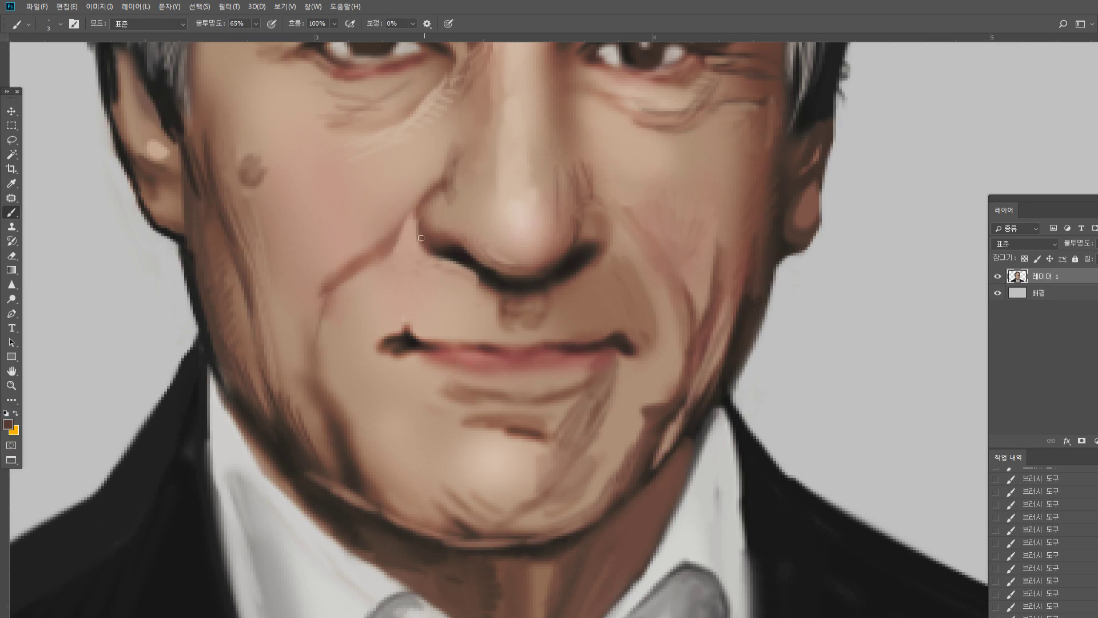
mouse_move(421, 238)
left_mouse_down()
mouse_move(417, 213)
mouse_move(418, 239)
left_mouse_up()
mouse_move(440, 189)
left_mouse_down()
mouse_move(444, 171)
mouse_move(408, 215)
left_mouse_up()
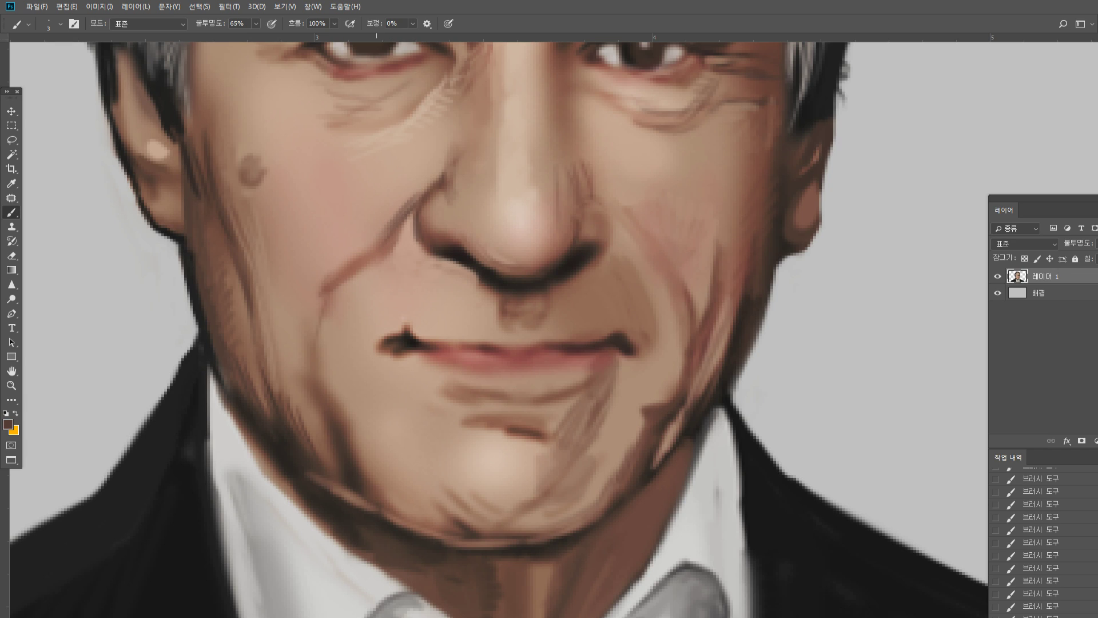
Hatch fine strokes across the left-hand cheek beside the nose and deepen the left-hand smile line in dark brown
left_click(375, 248, "alt")
left_click_drag(382, 217, 417, 184)
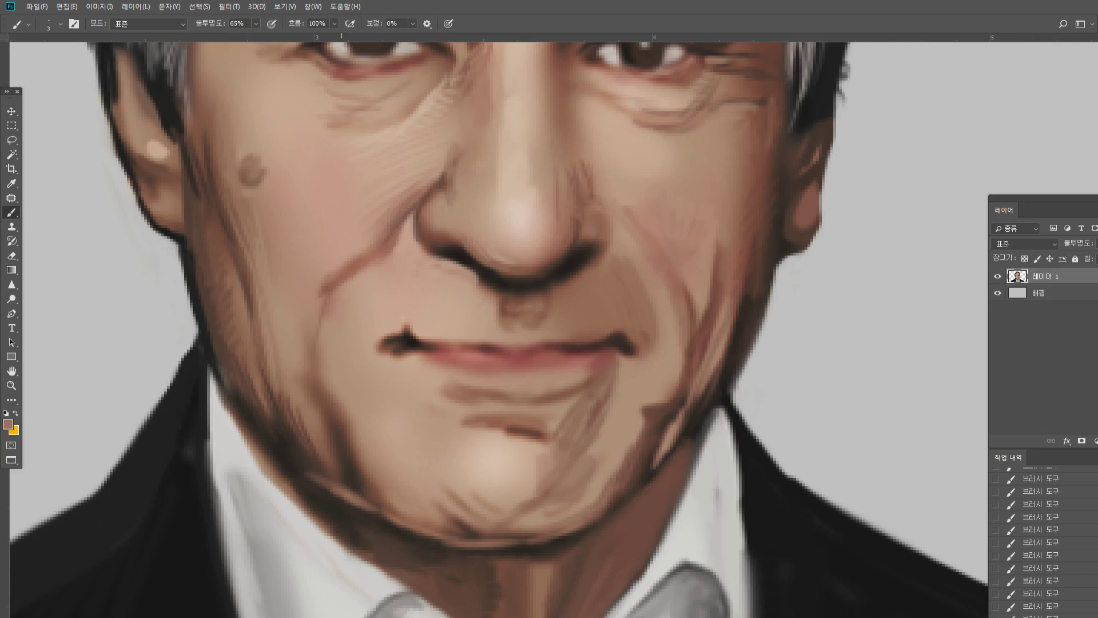
left_click(449, 252, "alt")
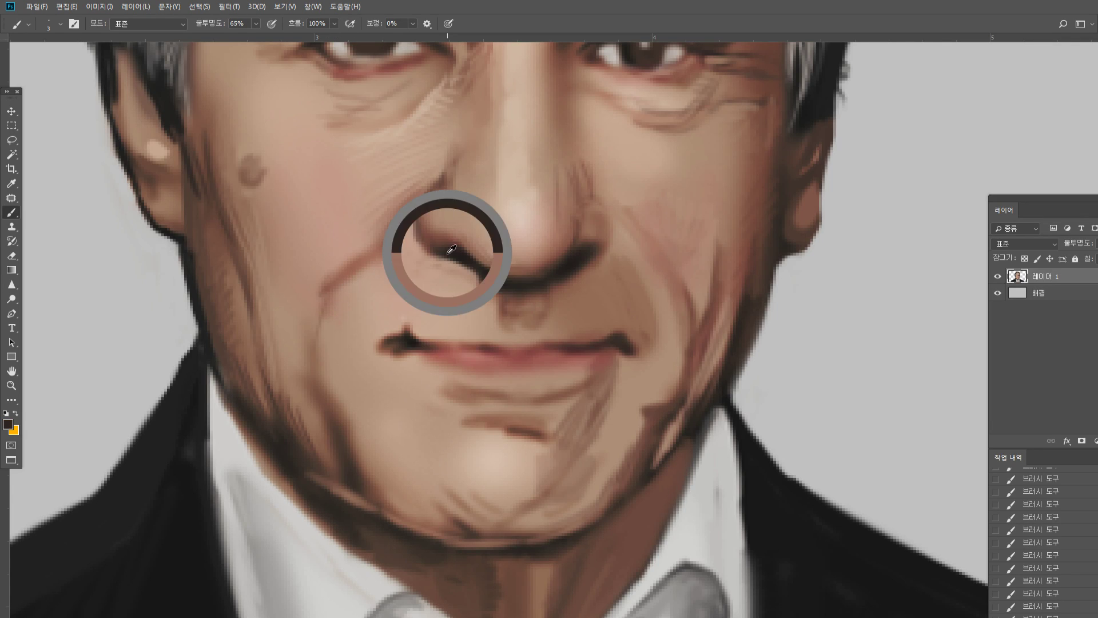
left_click_drag(317, 309, 341, 280)
mouse_move(315, 311)
left_mouse_down()
mouse_move(347, 275)
mouse_move(310, 326)
mouse_move(357, 271)
left_mouse_up()
left_click(330, 279, "alt")
left_click(330, 288, "alt")
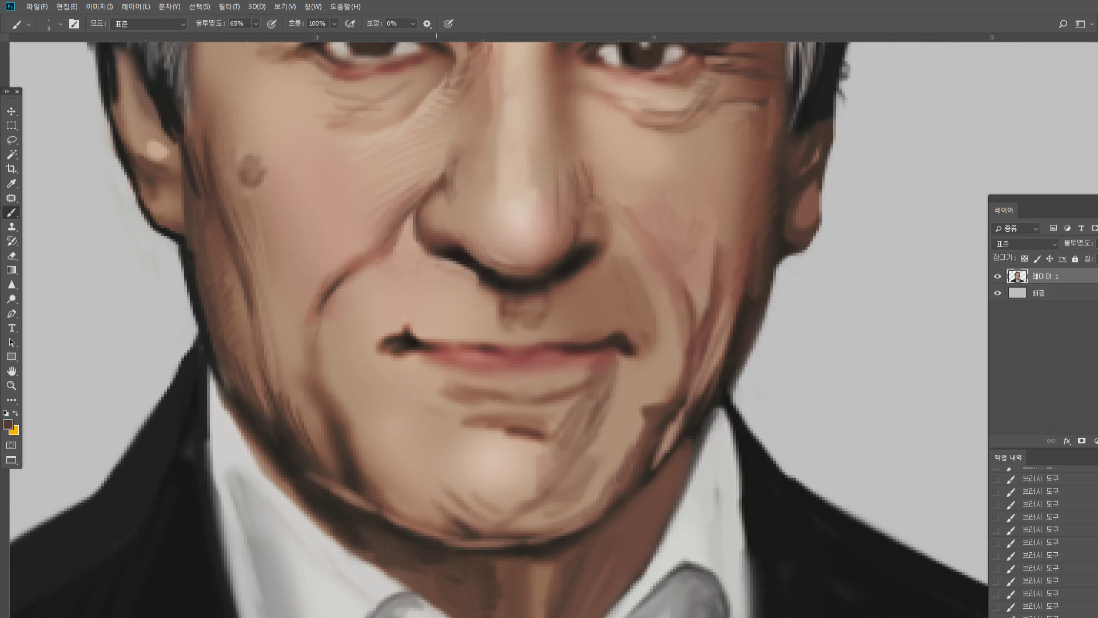
Clean the left-hand mouth corner, redraw the line between the lips in near-black and tint the upper lip edge red
left_click(424, 318, "alt")
mouse_move(406, 325)
left_mouse_down()
mouse_move(437, 346)
mouse_move(584, 344)
left_mouse_up()
left_click(403, 341, "alt")
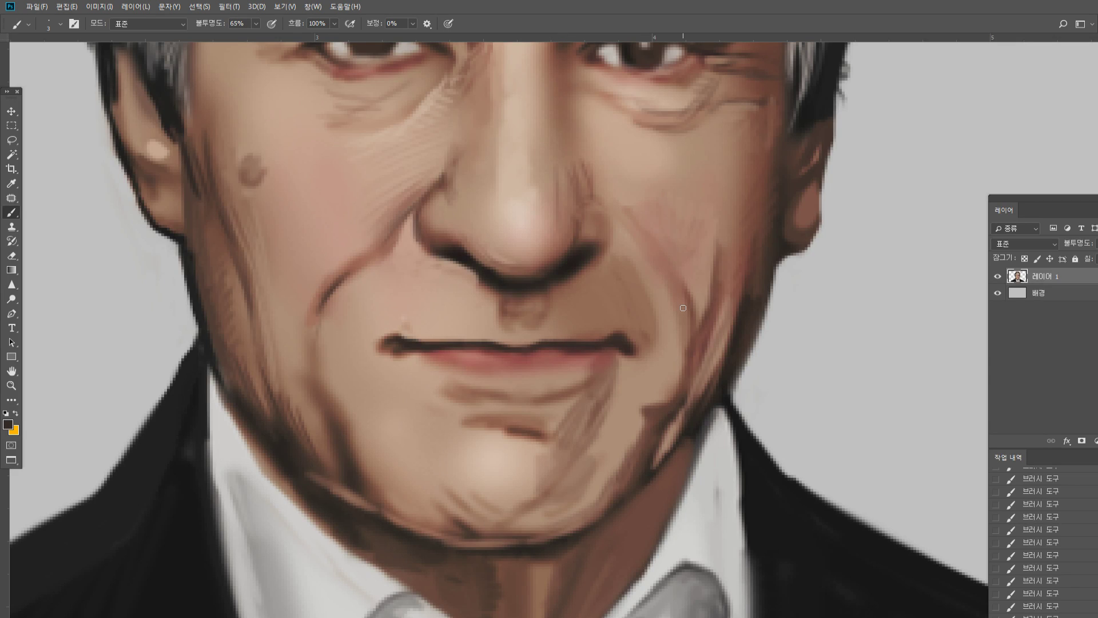
left_click(512, 363, "alt")
left_click_drag(423, 340, 517, 342)
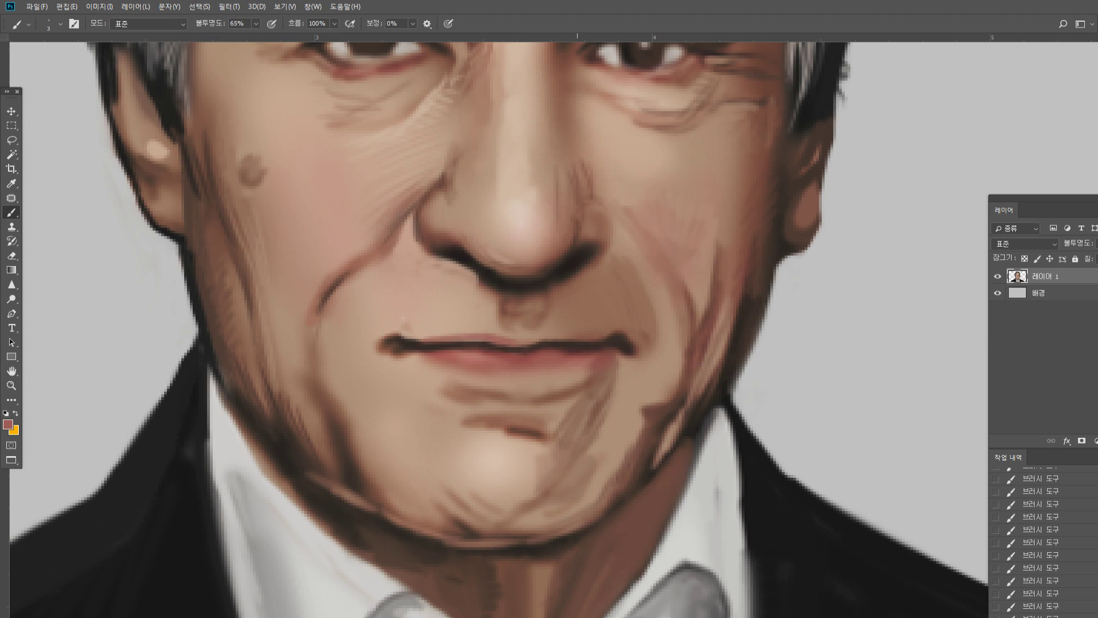
Hatch short near-black strokes with a sampled tone above the left-hand corner of the mouth
left_click(412, 338, "alt")
mouse_move(402, 337)
left_mouse_down()
mouse_move(426, 326)
mouse_move(404, 333)
mouse_move(425, 337)
mouse_move(427, 314)
mouse_move(397, 326)
mouse_move(433, 327)
mouse_move(431, 317)
mouse_move(419, 329)
mouse_move(435, 309)
left_mouse_up()
left_click(599, 296, "alt")
left_click(430, 309, "alt")
left_click(535, 277, "alt")
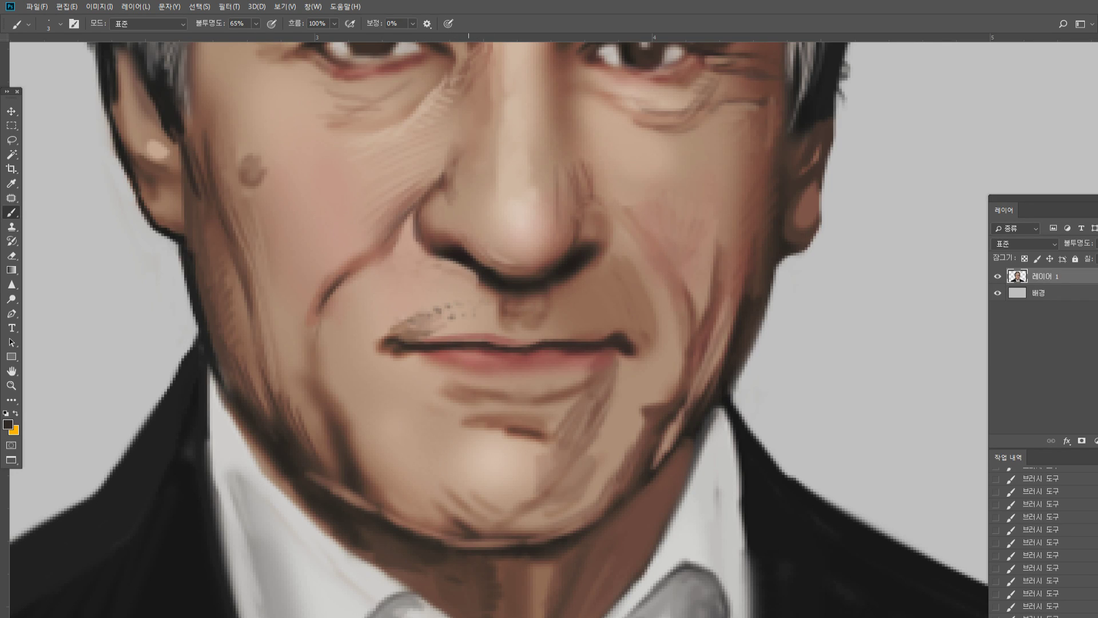
Dot dark stubble across the left-hand side of the upper lip, from the mouth corner up towards the nostril
left_click(457, 310)
left_click(460, 324)
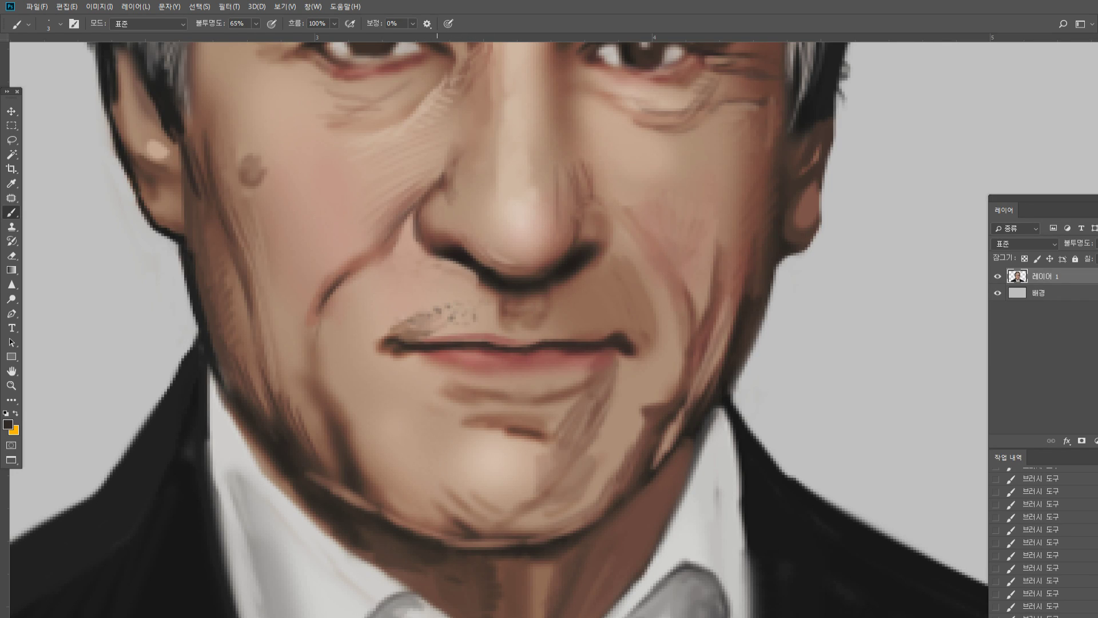
left_click(448, 297)
left_click(433, 282)
left_click(429, 296)
left_click(422, 301)
left_click(424, 310)
left_click(403, 311)
left_click(396, 303)
left_click(390, 313)
left_click(378, 333)
left_click(384, 325)
left_click(379, 316)
left_click(416, 282)
left_click(473, 310)
left_click(462, 295)
left_click(476, 298)
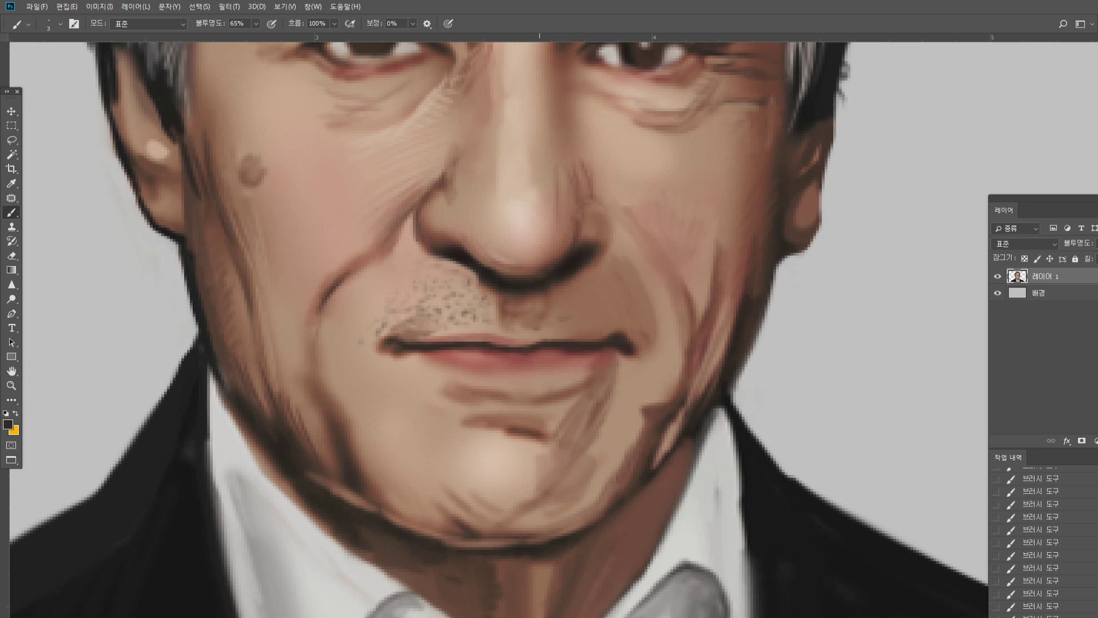
Shade the philtrum beneath the nose with a sampled brown
left_click(557, 307, "alt")
left_click(508, 293, "alt")
left_click_drag(506, 304, 540, 326)
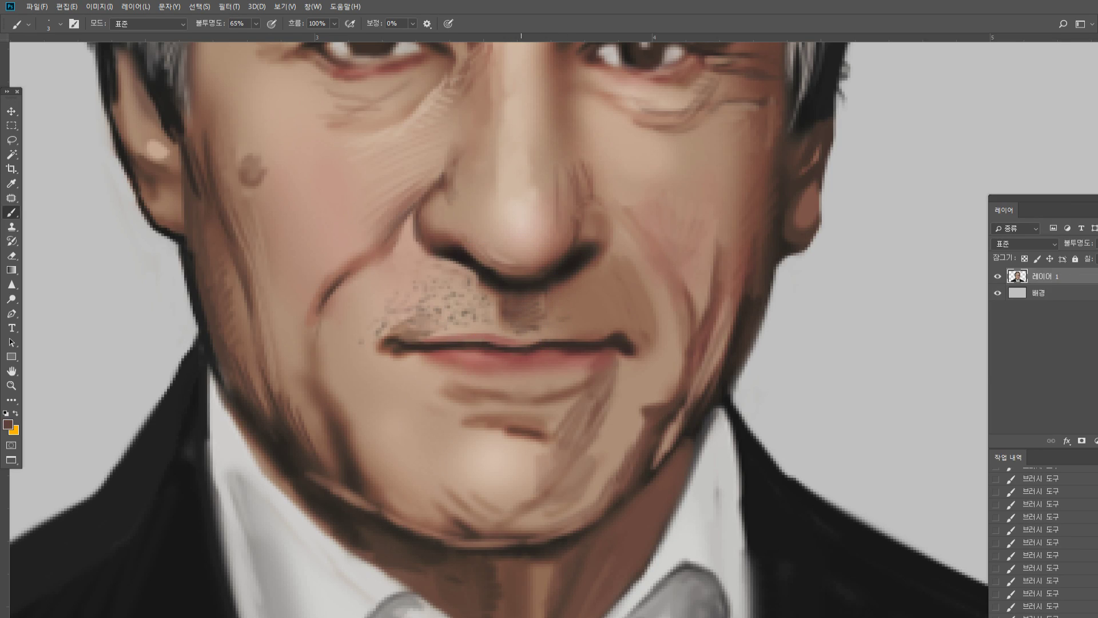
Refine the underside of the nose and the right-hand nostril with sampled dark and skin tones
left_click(482, 287, "alt")
left_click(563, 269, "alt")
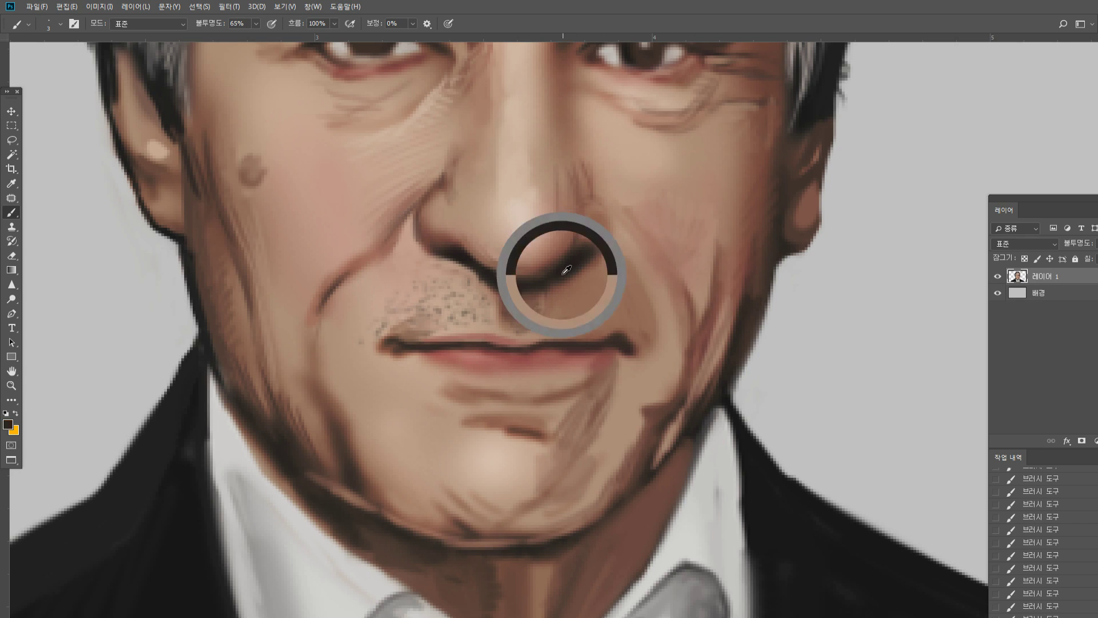
left_click(561, 256, "alt")
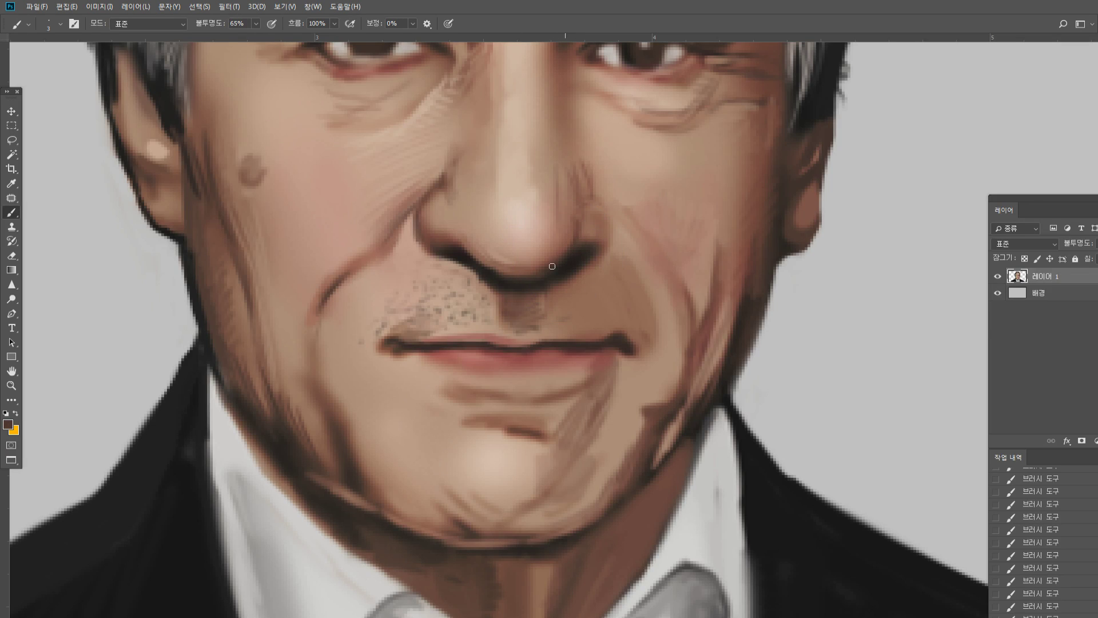
left_click(541, 270, "alt")
left_click(596, 252, "alt")
left_click(604, 236, "alt")
left_click(581, 252, "alt")
Dot dark stubble on the right-hand side of the upper lip above the mouth corner
left_click(584, 341, "alt")
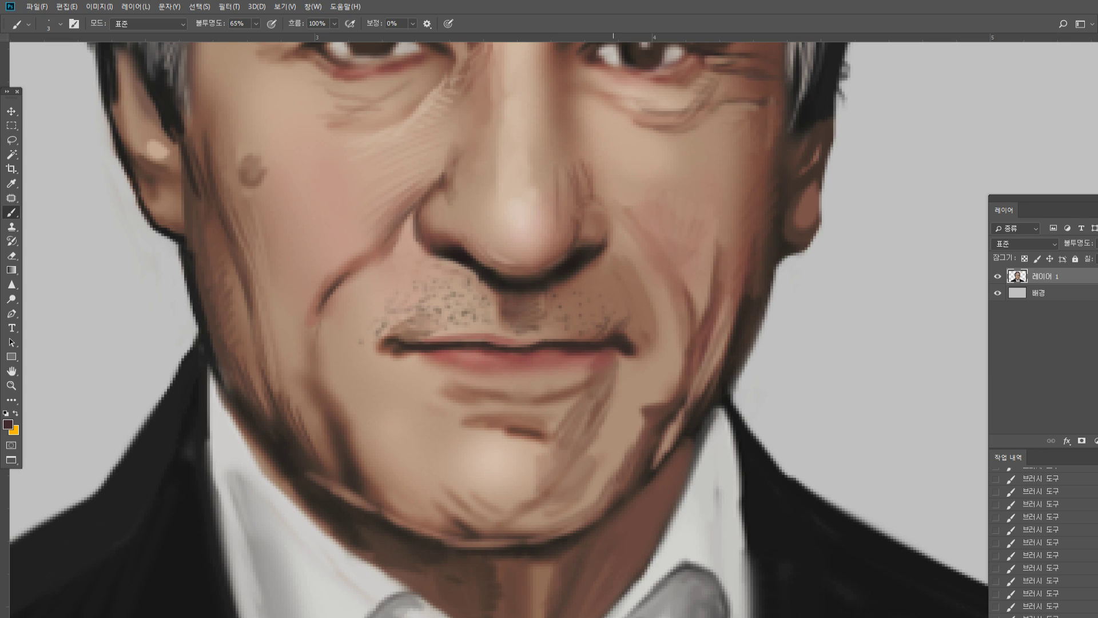
left_click(636, 337)
left_click(631, 316)
Paint pale pink highlights along the lower lip and its lower edge with a tone sampled from the nose tip
left_click(520, 229, "alt")
left_click_drag(444, 354, 592, 354)
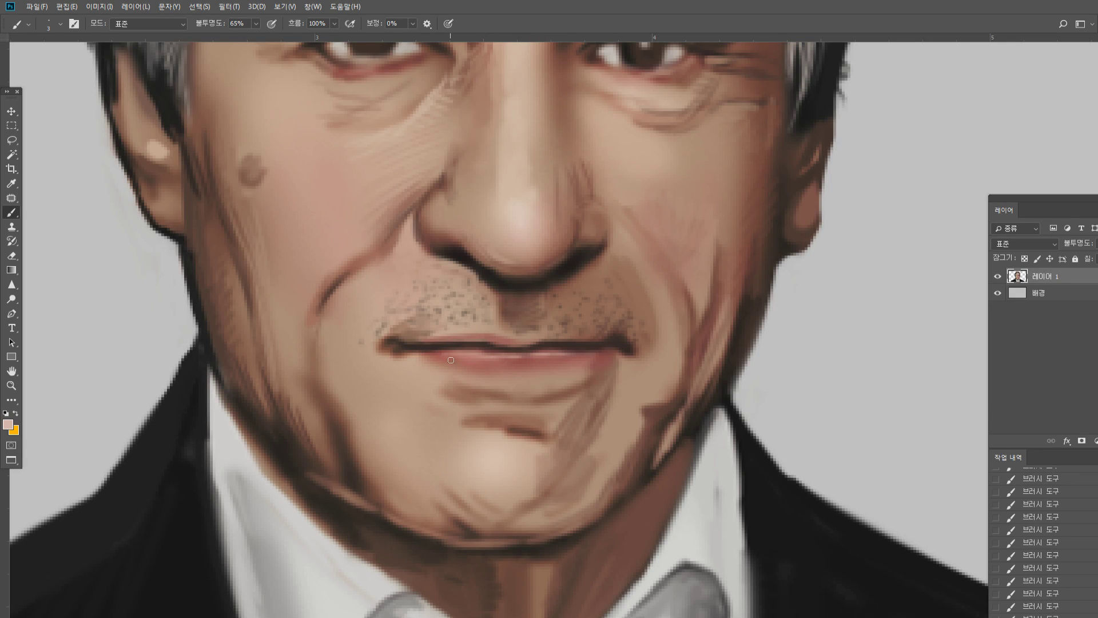
mouse_move(451, 360)
left_mouse_down()
mouse_move(466, 361)
mouse_move(441, 367)
mouse_move(541, 374)
mouse_move(612, 350)
left_mouse_up()
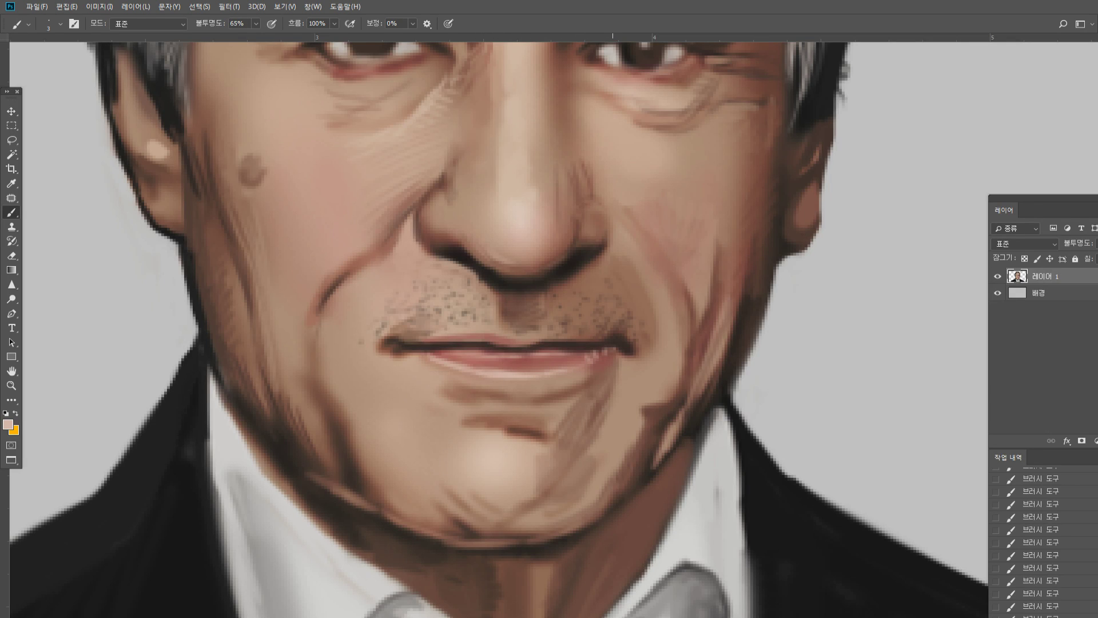
Darken the crease under the right-hand side of the lower lip and hatch the shadow down towards the chin in dark brown
left_click(590, 392, "alt")
left_click(625, 345, "alt")
mouse_move(582, 377)
left_mouse_down()
mouse_move(554, 391)
mouse_move(570, 404)
mouse_move(533, 399)
mouse_move(599, 383)
mouse_move(575, 422)
left_mouse_up()
left_click(558, 400, "alt")
left_click_drag(594, 388, 558, 421)
left_click_drag(612, 395, 585, 438)
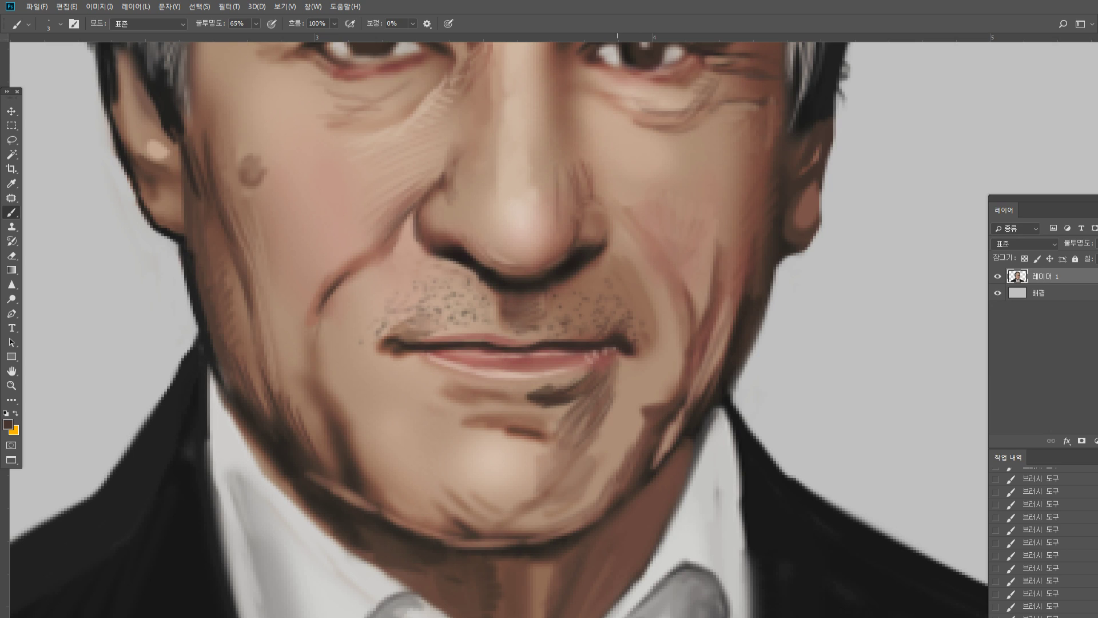
Hatch brown strokes along the right-hand side of the chin and jaw and down the jaw edge onto the neck
left_click_drag(616, 403, 620, 426)
left_click_drag(637, 395, 627, 433)
mouse_move(652, 399)
left_mouse_down()
mouse_move(631, 439)
mouse_move(660, 404)
left_mouse_up()
left_click(651, 411, "alt")
left_click_drag(674, 382, 669, 402)
left_click_drag(678, 360, 616, 475)
mouse_move(626, 434)
left_mouse_down()
mouse_move(604, 492)
mouse_move(600, 481)
left_mouse_up()
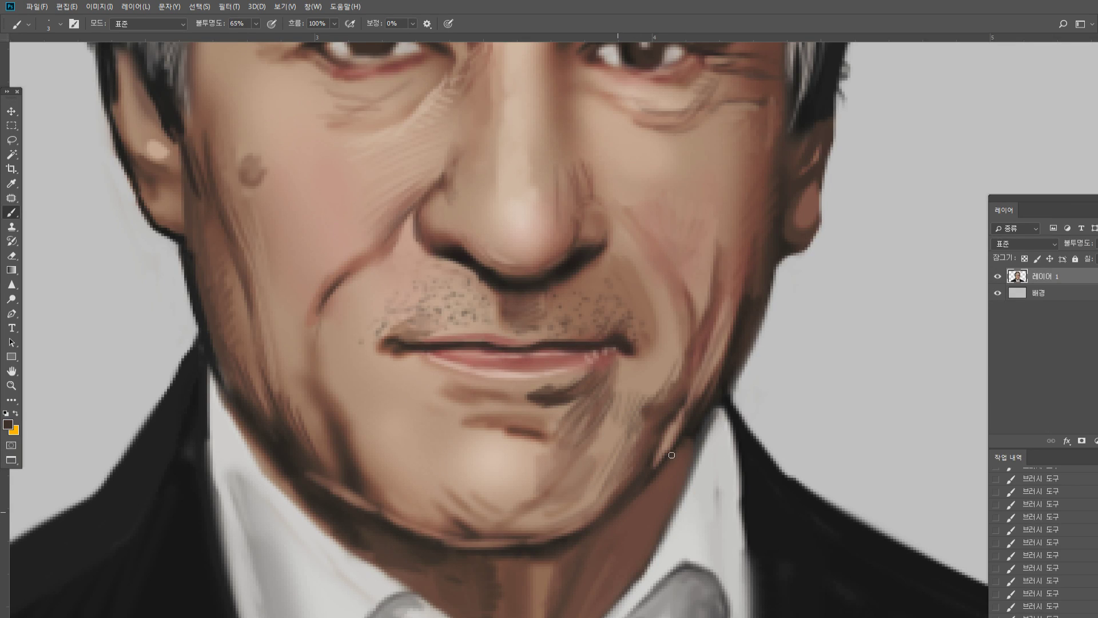
left_click_drag(689, 449, 632, 517)
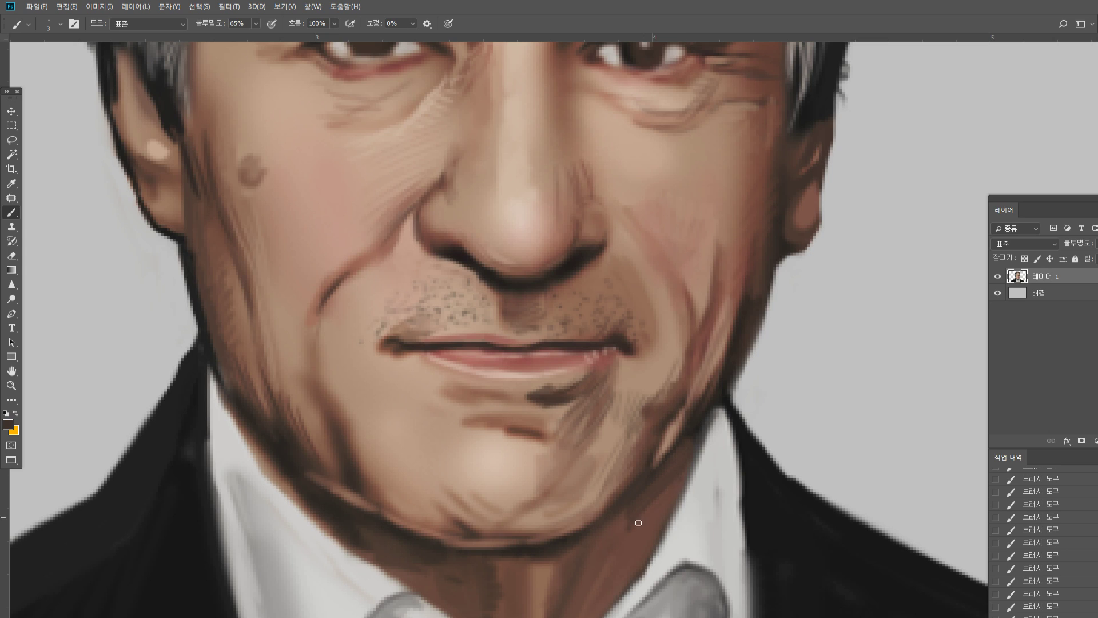
mouse_move(682, 482)
left_mouse_down()
mouse_move(633, 538)
mouse_move(637, 556)
mouse_move(665, 479)
left_mouse_up()
left_click(803, 499, "alt")
left_click_drag(586, 541, 660, 488)
left_click_drag(588, 553, 662, 500)
key("ctrl+alt+z")
key("ctrl+alt+z")
Hatch diagonal near-black strokes sampled from the jacket under the right-hand jaw and down that side of the neck
left_click(761, 494, "alt")
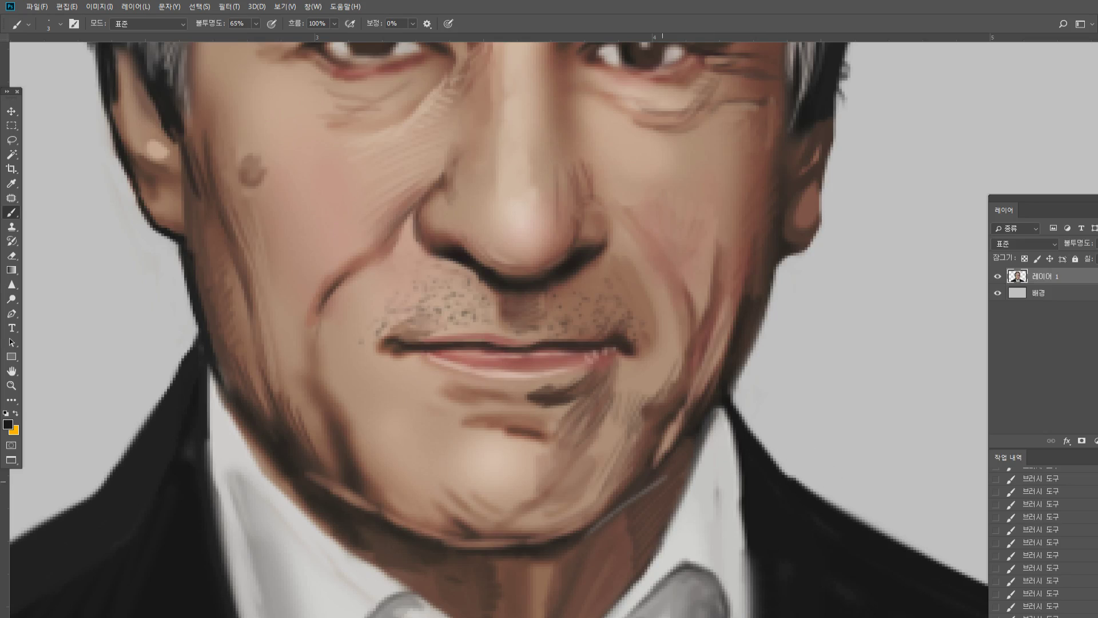
left_click_drag(592, 532, 662, 480)
mouse_move(577, 554)
left_mouse_down()
mouse_move(659, 482)
mouse_move(656, 496)
left_mouse_up()
mouse_move(583, 575)
left_mouse_down()
mouse_move(652, 509)
mouse_move(643, 524)
left_mouse_up()
mouse_move(585, 593)
left_mouse_down()
mouse_move(633, 547)
mouse_move(618, 576)
left_mouse_up()
mouse_move(641, 511)
left_mouse_down()
mouse_move(693, 442)
mouse_move(647, 541)
left_mouse_up()
left_click_drag(685, 481, 652, 554)
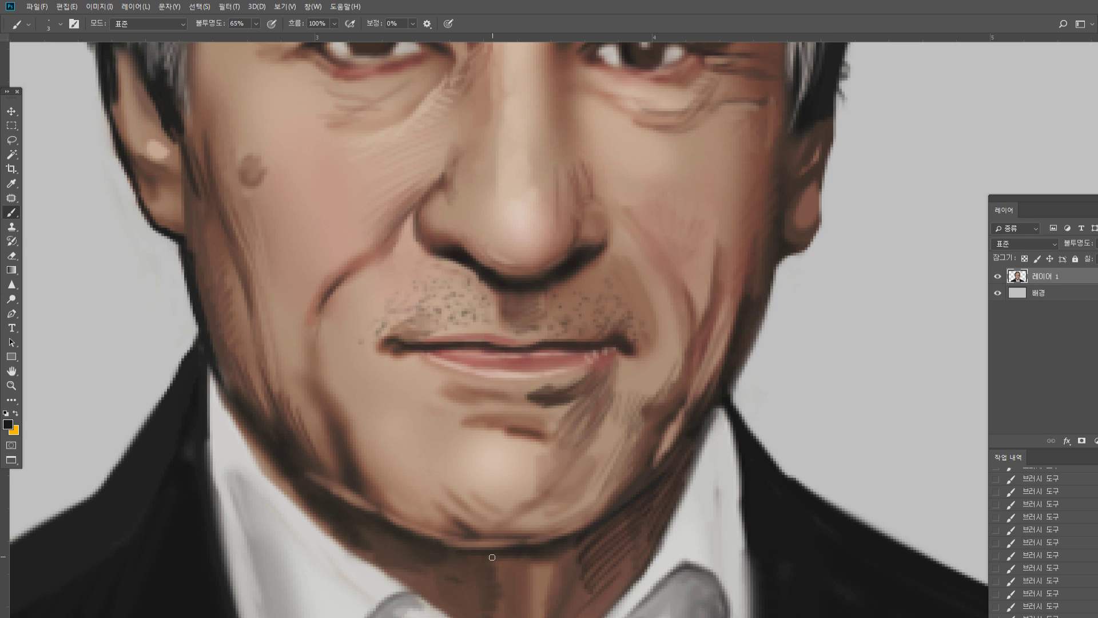
Hatch dark shadow strokes across the centre of the neck beneath the chin
mouse_move(492, 557)
left_mouse_down()
mouse_move(474, 588)
mouse_move(523, 554)
mouse_move(494, 590)
mouse_move(495, 603)
mouse_move(517, 594)
mouse_move(503, 615)
left_mouse_up()
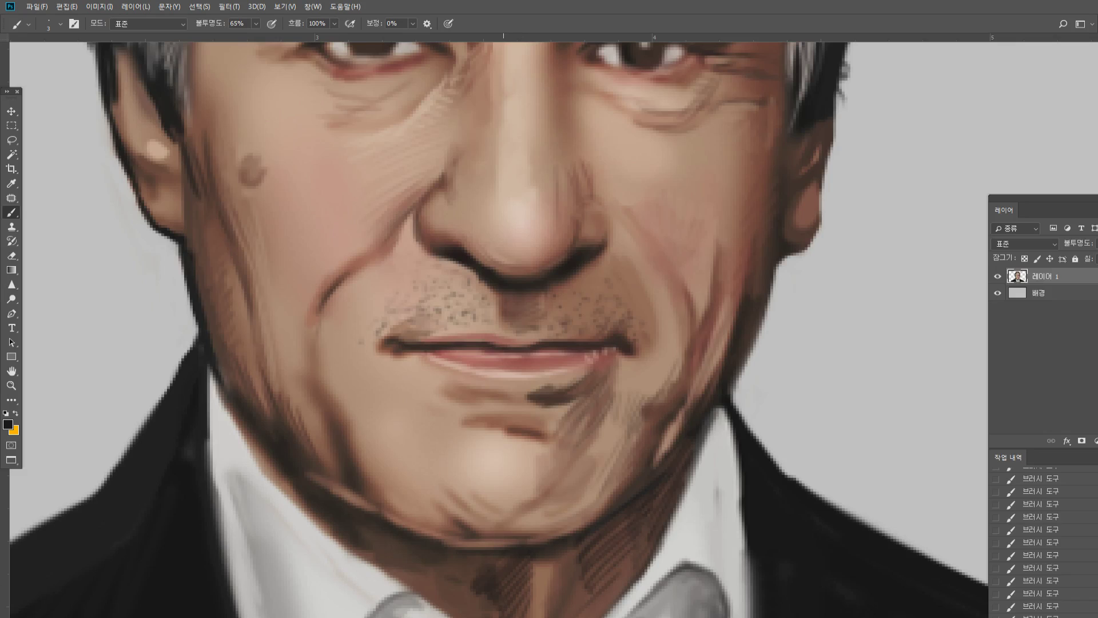
left_click(513, 565, "alt")
left_click_drag(532, 569, 552, 554)
left_click_drag(521, 583, 580, 553)
mouse_move(526, 604)
left_mouse_down()
mouse_move(576, 559)
mouse_move(566, 580)
left_mouse_up()
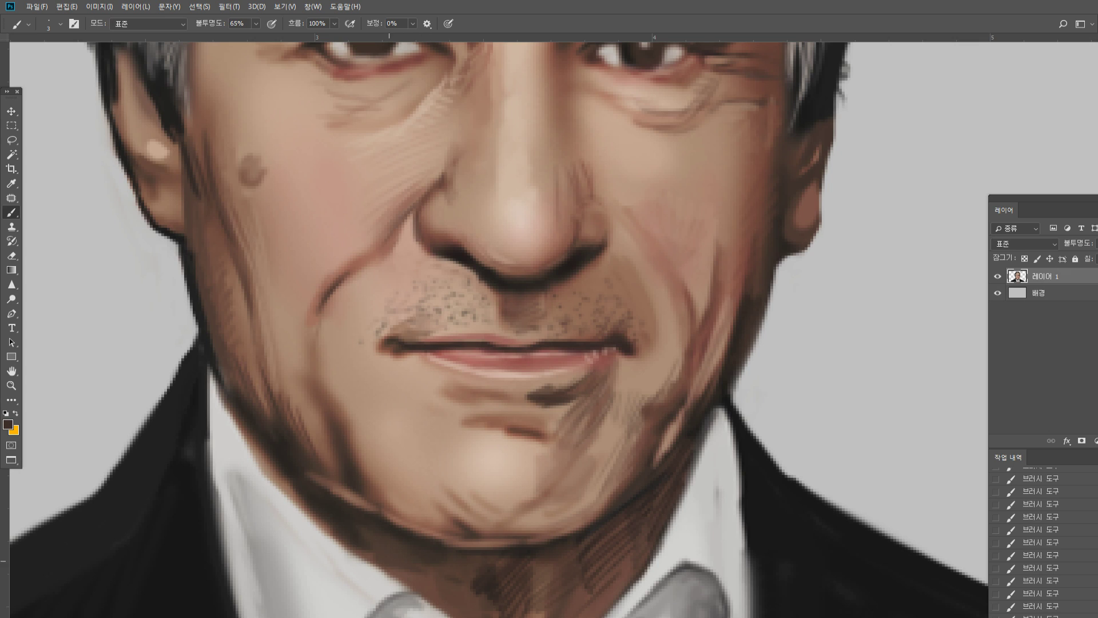
Darken the left-hand side of the neck under the jaw down to the shirt collar with dark brown strokes
left_click_drag(408, 583, 449, 572)
left_click_drag(427, 595, 464, 584)
mouse_move(443, 603)
left_mouse_down()
mouse_move(468, 588)
mouse_move(476, 597)
left_mouse_up()
mouse_move(412, 587)
left_mouse_down()
mouse_move(382, 561)
mouse_move(410, 591)
left_mouse_up()
left_click_drag(359, 559, 439, 607)
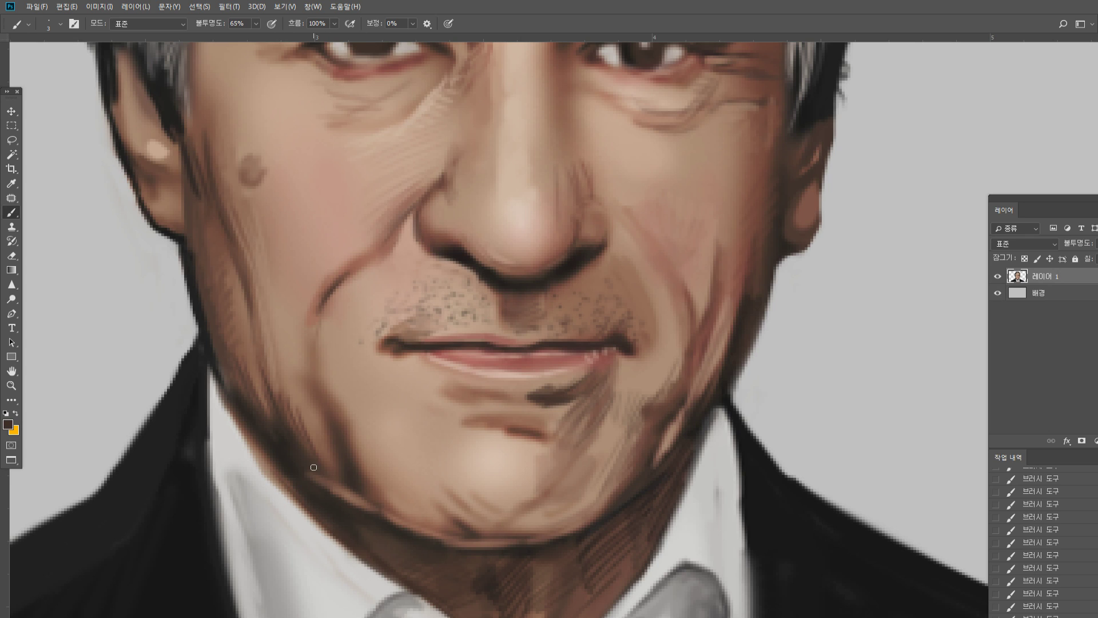
Deepen the left-hand cheek fold and hatch sampled brown strokes beside the end of the smile line
double_click(11, 385)
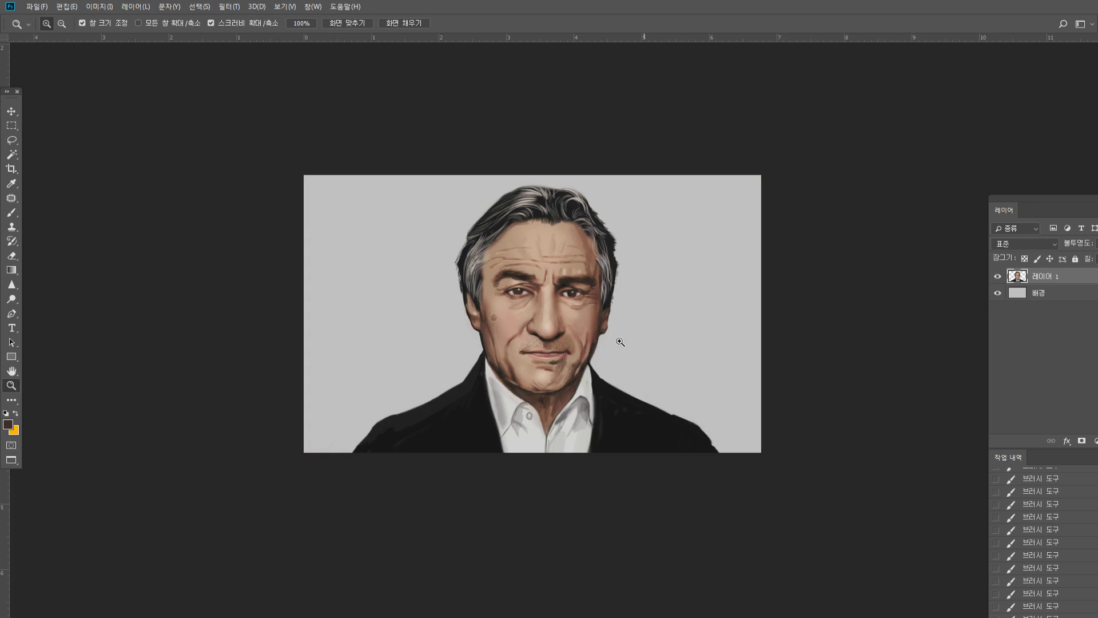
left_click(673, 371)
left_click(502, 350)
left_click(385, 373)
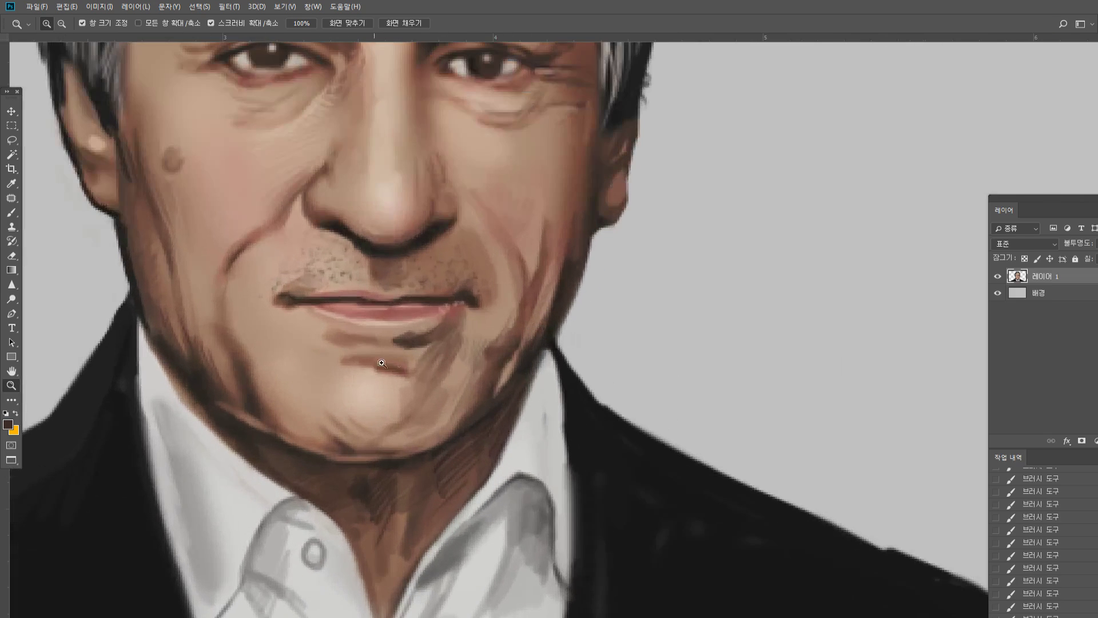
left_click(378, 373)
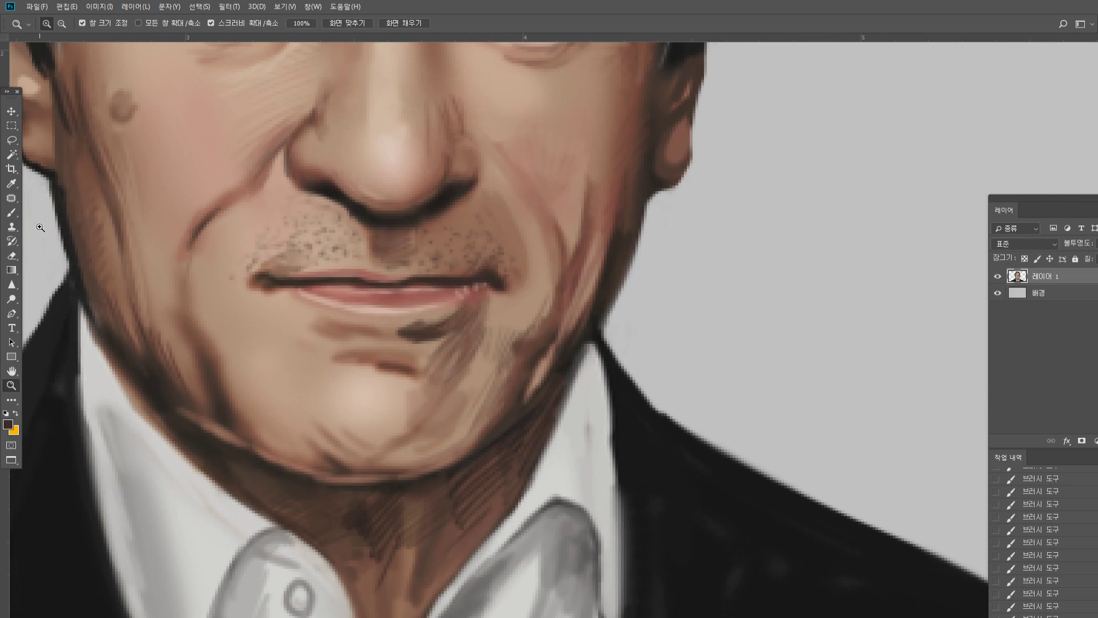
left_click(12, 212)
left_click(250, 364, "alt")
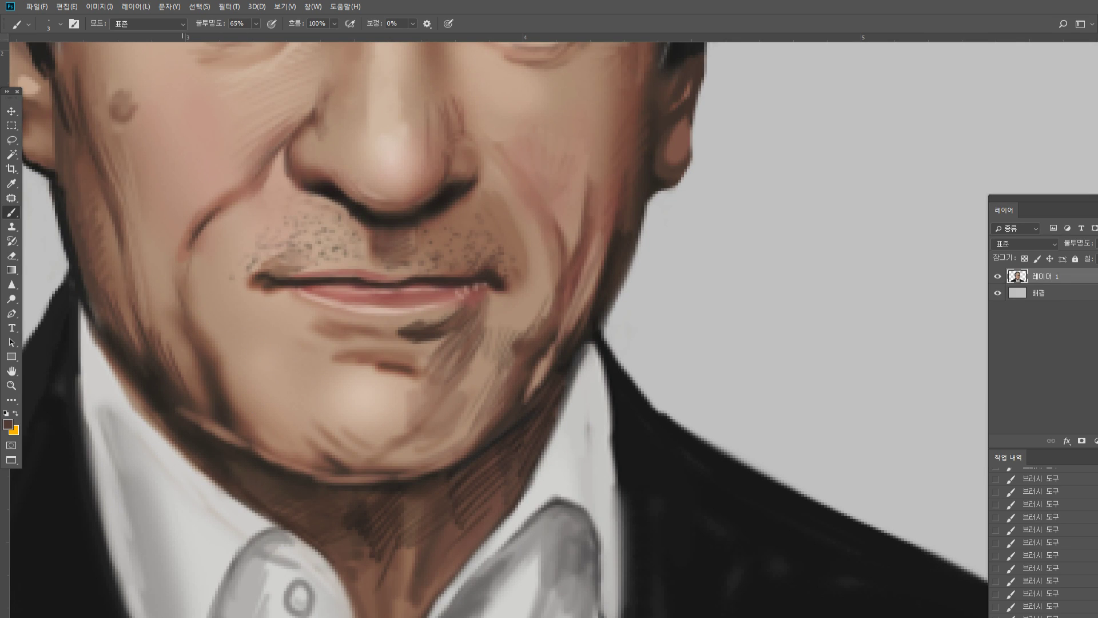
left_click_drag(171, 264, 180, 313)
left_click_drag(169, 267, 179, 315)
left_click_drag(152, 188, 169, 243)
left_click_drag(161, 192, 163, 247)
Extend the brown hatching up across the left-hand cheek above the smile line
left_click(217, 214, "alt")
left_click(213, 219, "alt")
mouse_move(172, 212)
left_mouse_down()
mouse_move(122, 223)
mouse_move(90, 203)
mouse_move(167, 242)
mouse_move(168, 192)
mouse_move(156, 198)
mouse_move(165, 160)
mouse_move(148, 176)
left_mouse_up()
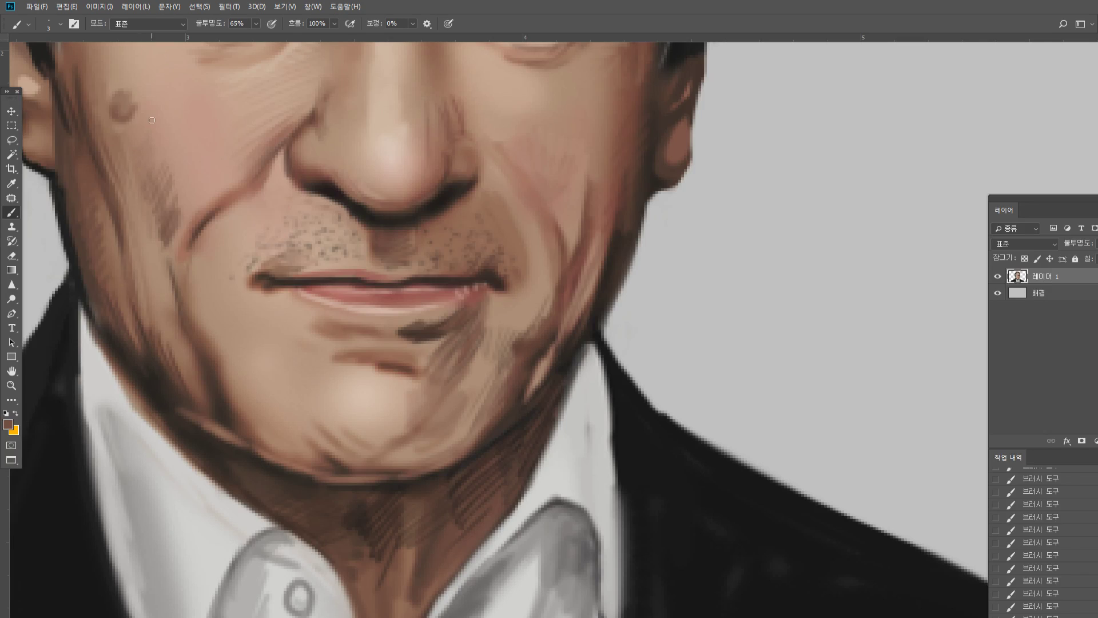
mouse_move(204, 194)
left_mouse_down()
mouse_move(167, 211)
mouse_move(176, 189)
mouse_move(164, 160)
left_mouse_up()
left_click(147, 89, "alt")
left_click(249, 72, "alt")
Clean up the left-hand mouth corner with sampled tones and draw a fine crease running down from it
left_click(236, 245, "alt")
left_click(279, 281, "alt")
mouse_move(258, 286)
left_mouse_down()
mouse_move(247, 284)
mouse_move(274, 270)
mouse_move(251, 281)
mouse_move(282, 293)
mouse_move(241, 306)
mouse_move(231, 333)
left_mouse_up()
left_click(248, 267, "alt")
left_click(283, 275, "alt")
left_click(276, 303, "alt")
left_click(255, 282, "alt")
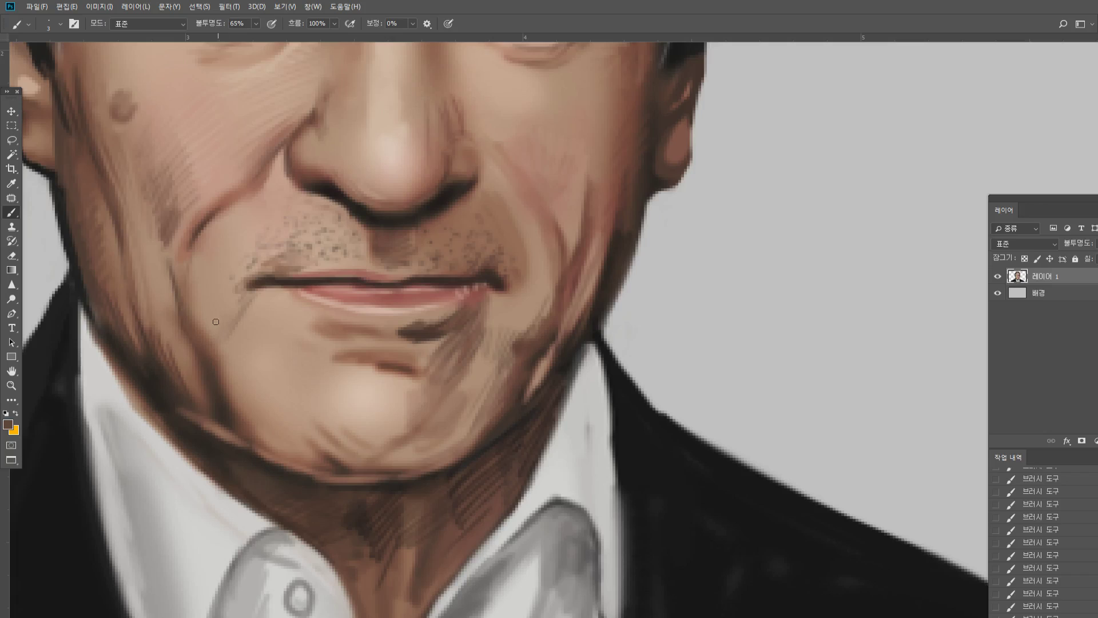
Hatch below the left-hand mouth corner and redefine the jowl fold with sampled skin and dark brown tones
left_click(221, 336, "alt")
left_click(207, 370, "alt")
mouse_move(232, 332)
left_mouse_down()
mouse_move(213, 354)
mouse_move(199, 334)
mouse_move(192, 342)
mouse_move(179, 301)
mouse_move(212, 405)
left_mouse_up()
left_click(340, 192, "alt")
left_click(180, 326, "alt")
left_click(178, 359, "alt")
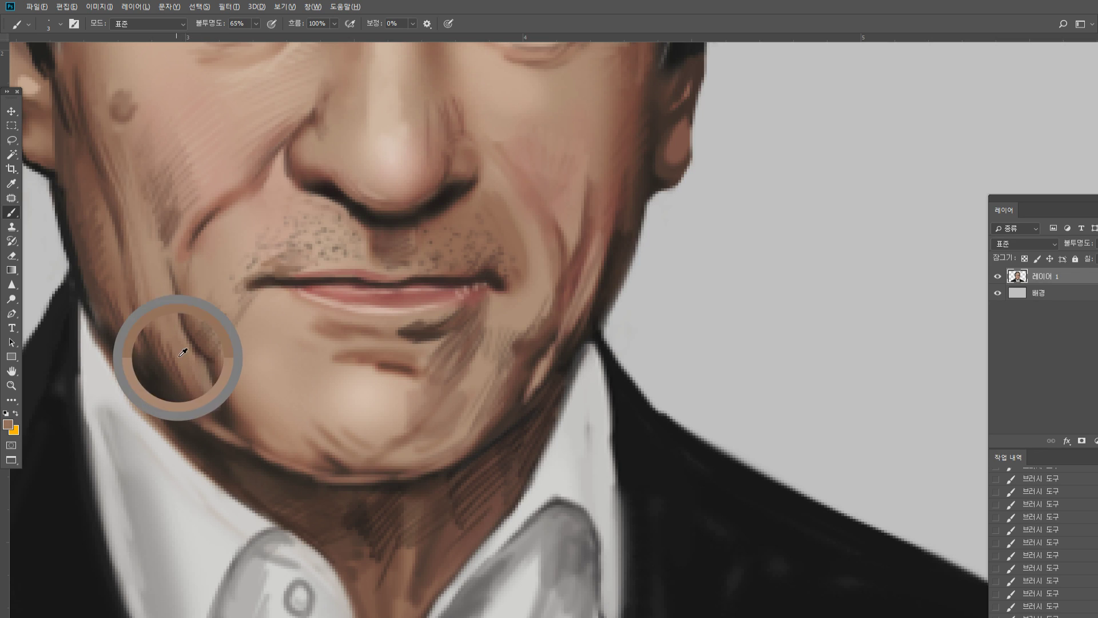
left_click(208, 385, "alt")
left_click(227, 410, "alt")
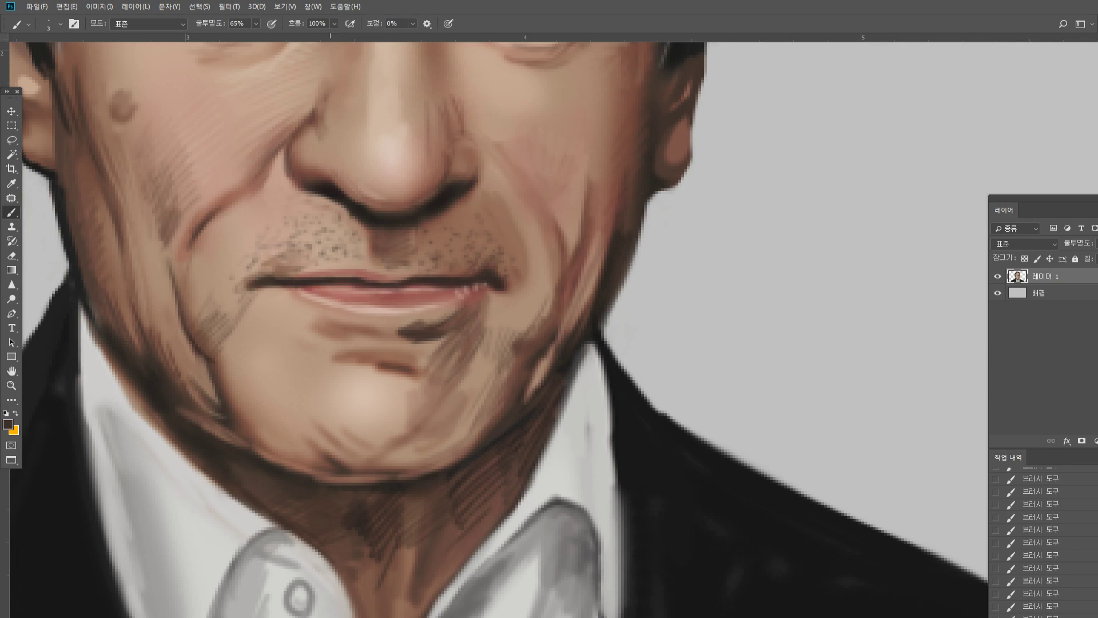
Shade the lower left-hand edge of the chin with dark and reddish brown strokes
mouse_move(268, 457)
left_mouse_down()
mouse_move(252, 443)
mouse_move(271, 466)
left_mouse_up()
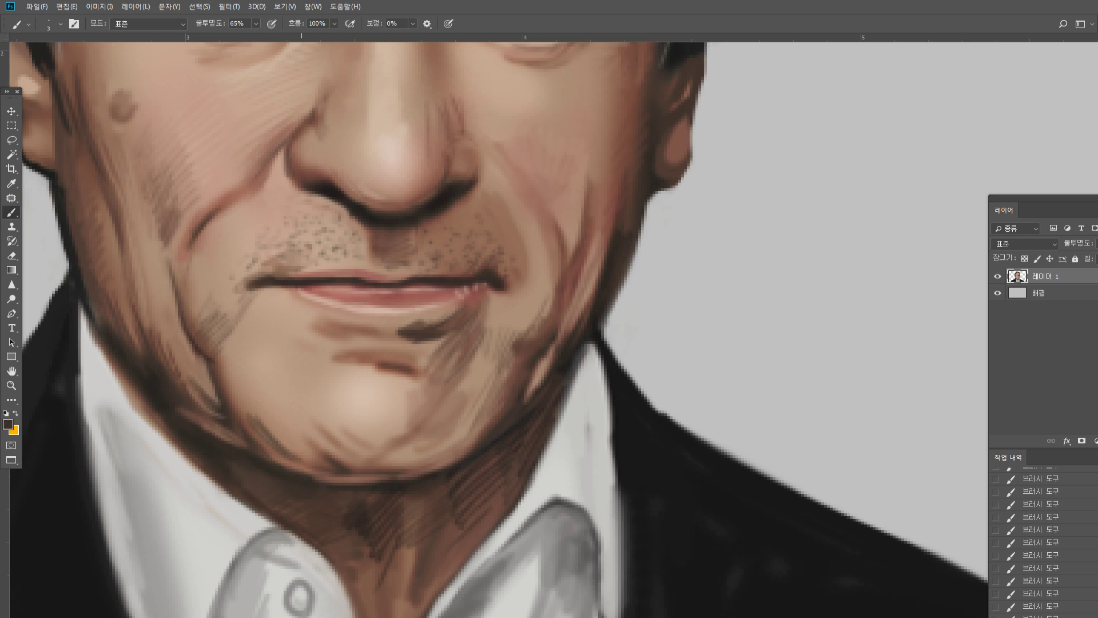
left_click(239, 408, "alt")
left_click_drag(252, 409, 305, 456)
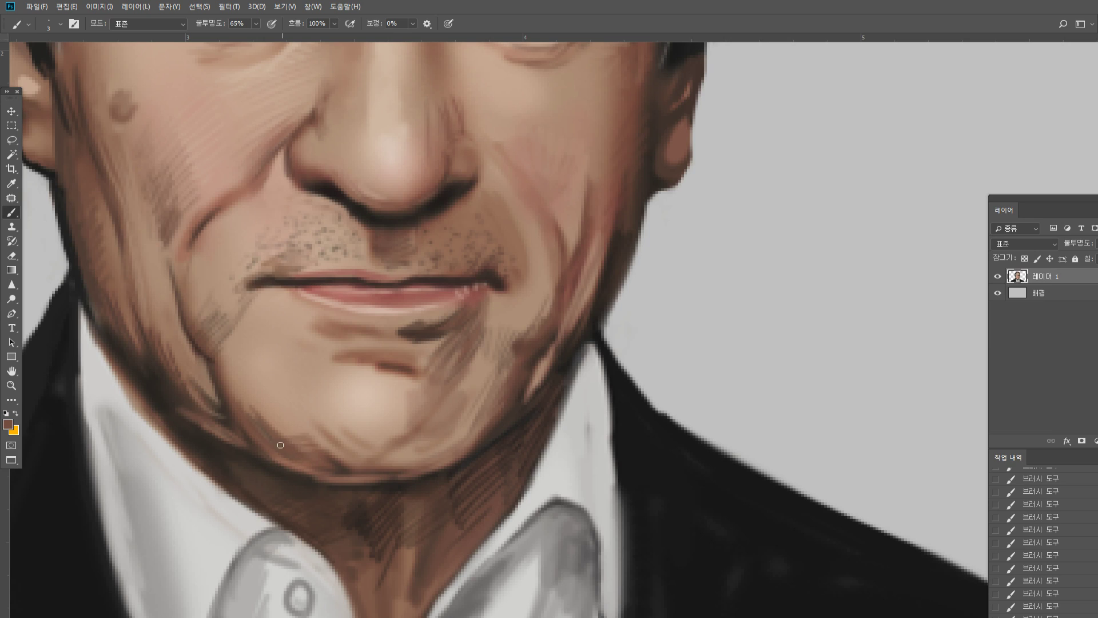
Hatch curved strokes from the chin crease across the left-hand side of the chin and along the jowl fold
mouse_move(269, 422)
left_mouse_down()
mouse_move(294, 408)
mouse_move(255, 416)
mouse_move(338, 350)
left_mouse_up()
key("ctrl+z")
left_click_drag(272, 367, 332, 356)
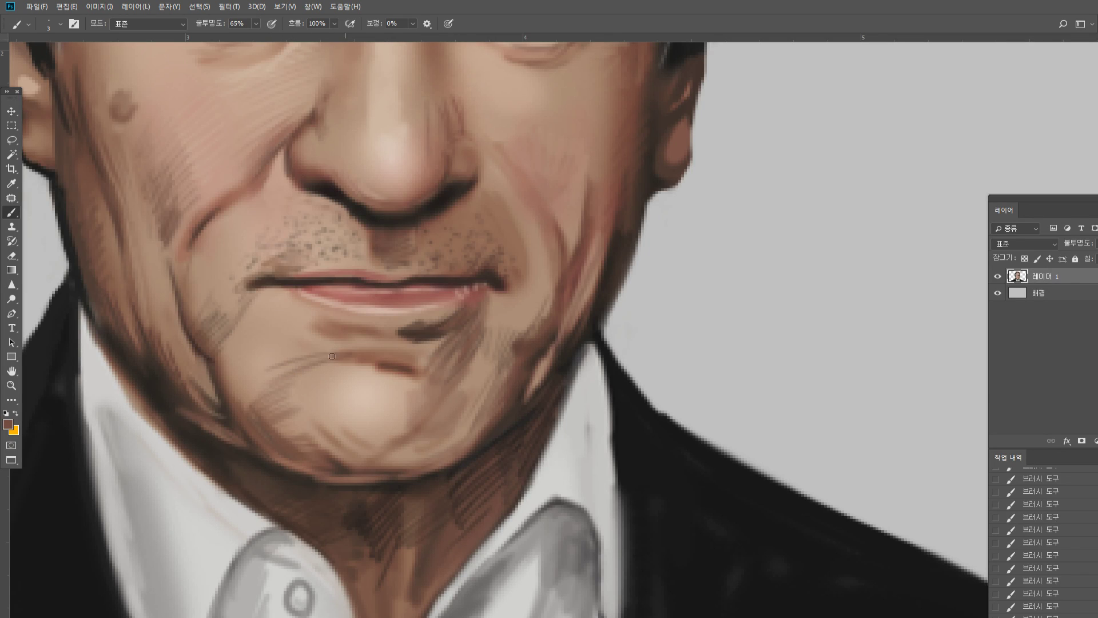
left_click(319, 368, "alt")
left_click(256, 413, "alt")
mouse_move(244, 415)
left_mouse_down()
mouse_move(226, 369)
mouse_move(232, 329)
mouse_move(233, 366)
left_mouse_up()
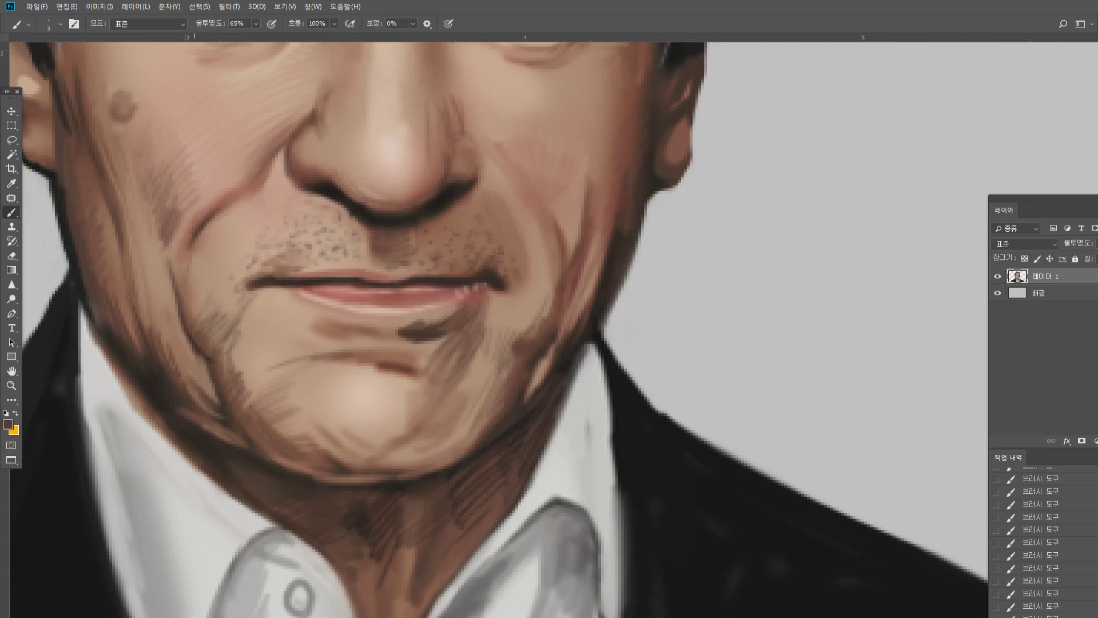
Soften the lower end of the left-hand smile line with sampled cheek tones
left_click(152, 232, "alt")
mouse_move(197, 233)
left_mouse_down()
mouse_move(167, 224)
mouse_move(191, 226)
left_mouse_up()
left_click(167, 214, "alt")
left_click(190, 256, "alt")
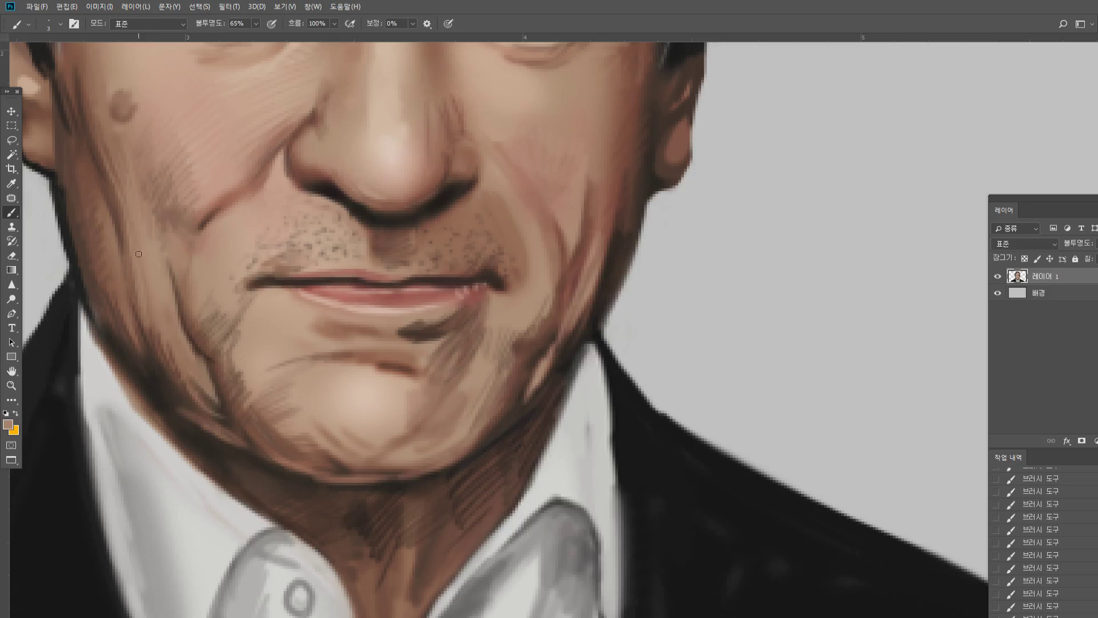
Hatch diagonal reddish-brown strokes down the left-hand cheek between the face's side shadow and the smile line
left_click(104, 191, "alt")
left_click_drag(117, 189, 143, 223)
left_click_drag(115, 179, 150, 222)
mouse_move(130, 173)
left_mouse_down()
mouse_move(153, 220)
mouse_move(151, 246)
left_mouse_up()
left_click_drag(122, 212, 159, 268)
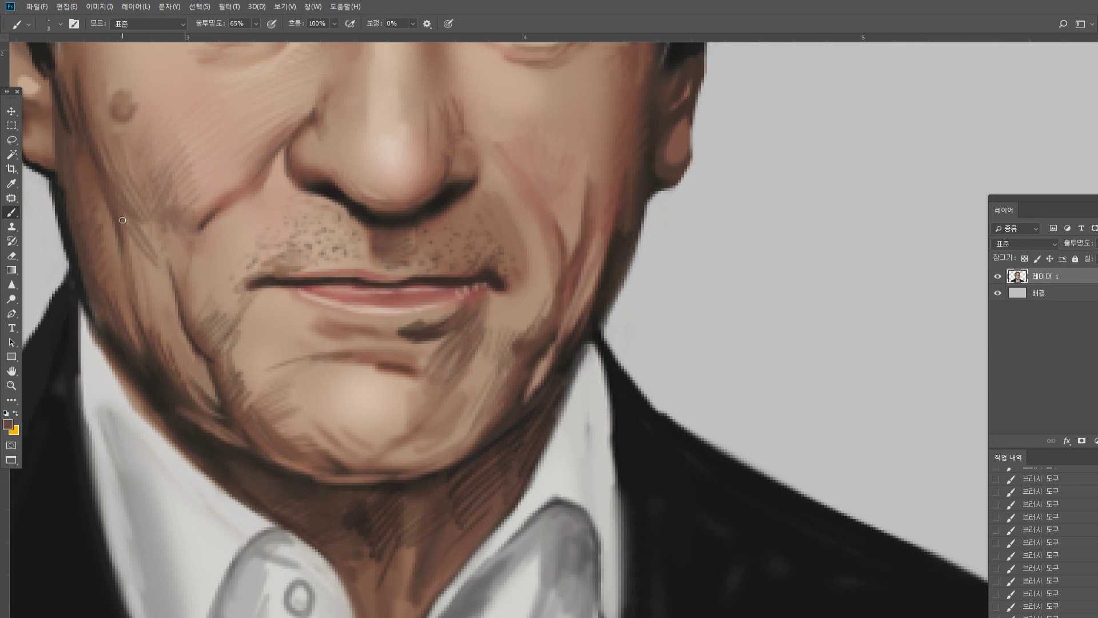
mouse_move(129, 231)
left_mouse_down()
mouse_move(160, 285)
mouse_move(167, 261)
left_mouse_up()
left_click_drag(150, 217, 167, 259)
left_click_drag(165, 223, 178, 261)
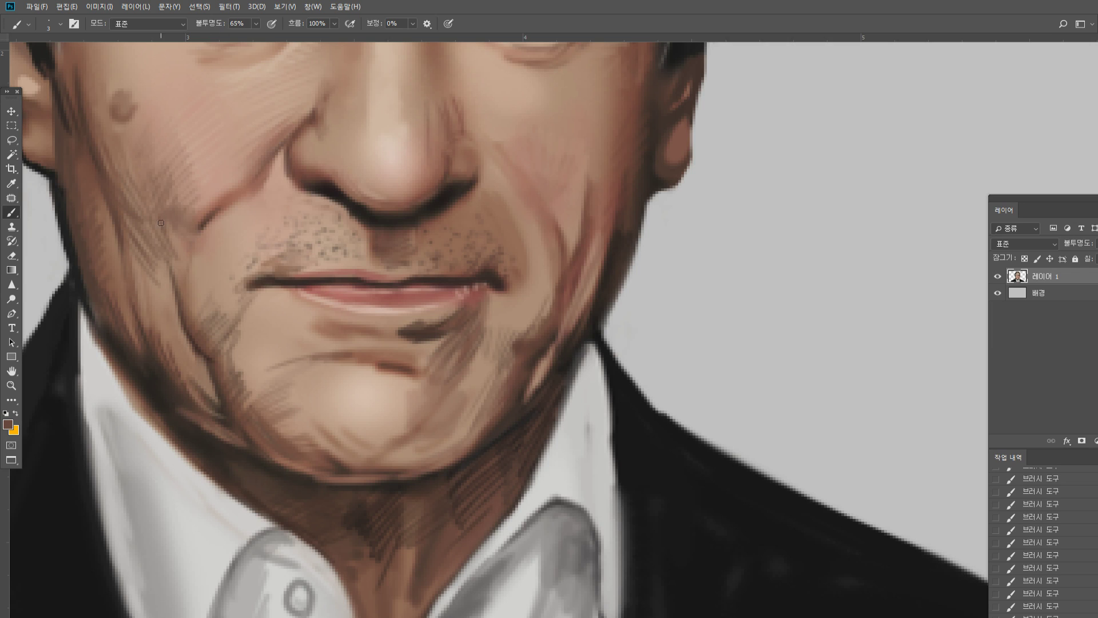
Hatch fine sampled brown strokes between the left-hand smile line and the corner of the mouth
left_click(221, 336, "alt")
mouse_move(197, 322)
left_mouse_down()
mouse_move(216, 274)
mouse_move(206, 255)
left_mouse_up()
left_click(237, 328, "alt")
left_click_drag(227, 269, 266, 242)
mouse_move(227, 263)
left_mouse_down()
mouse_move(267, 235)
mouse_move(261, 229)
left_mouse_up()
mouse_move(224, 247)
left_mouse_down()
mouse_move(267, 219)
mouse_move(254, 207)
left_mouse_up()
left_click_drag(224, 216, 239, 207)
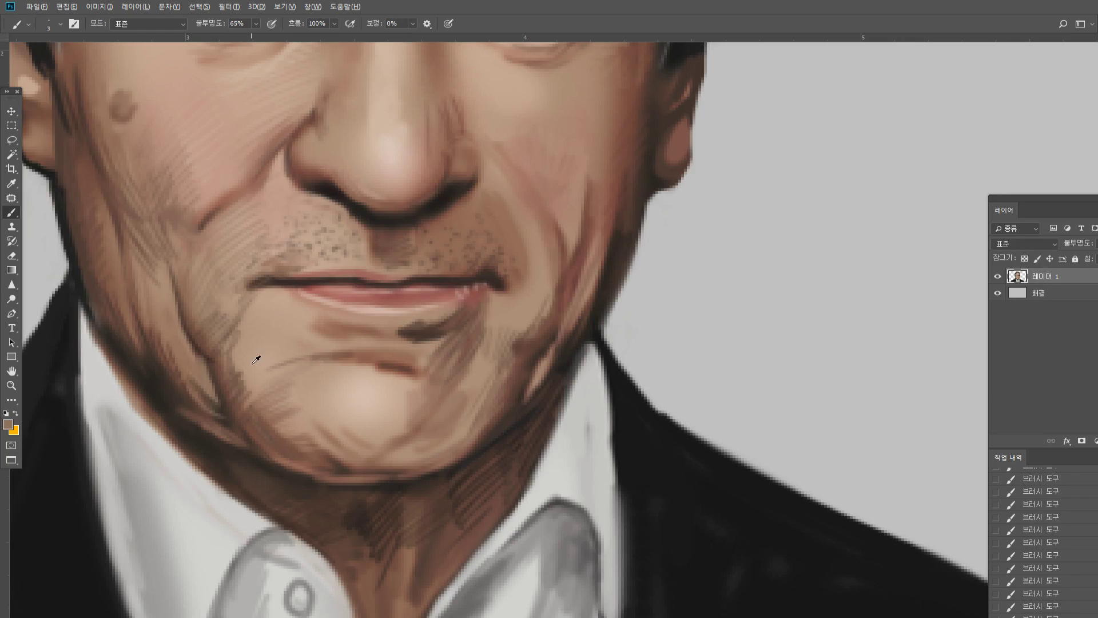
Cross-hatch brown strokes over the left-hand side of the chin and the area below the lower lip
left_click(231, 372, "alt")
left_click_drag(266, 329, 244, 299)
left_click_drag(270, 355, 233, 311)
mouse_move(272, 374)
left_mouse_down()
mouse_move(236, 336)
mouse_move(247, 341)
left_mouse_up()
left_click_drag(251, 380, 309, 349)
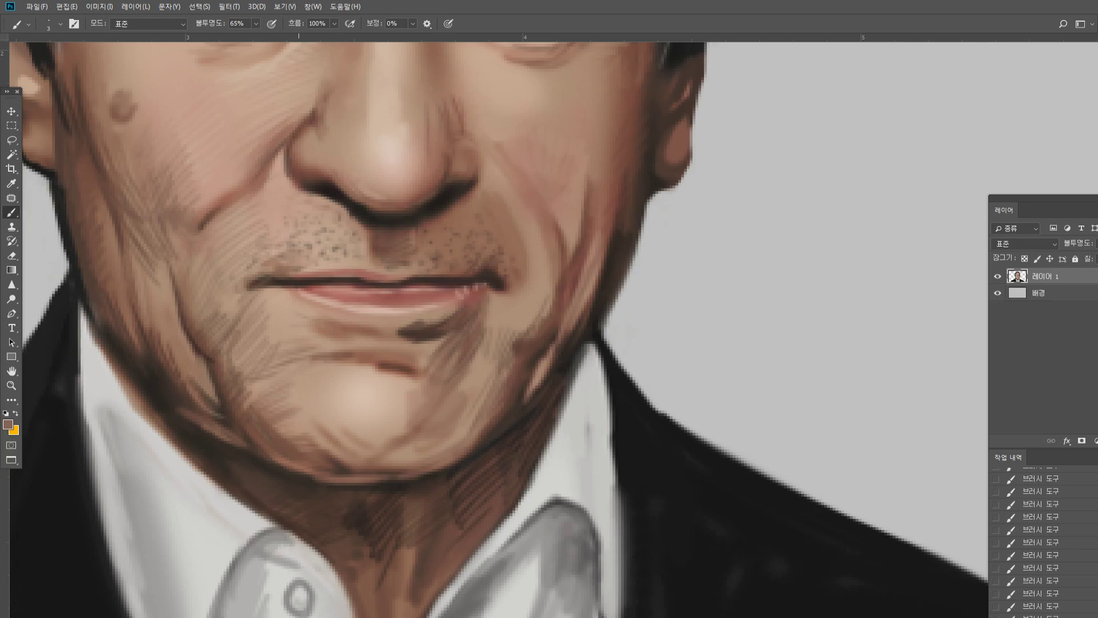
left_click_drag(289, 300, 325, 337)
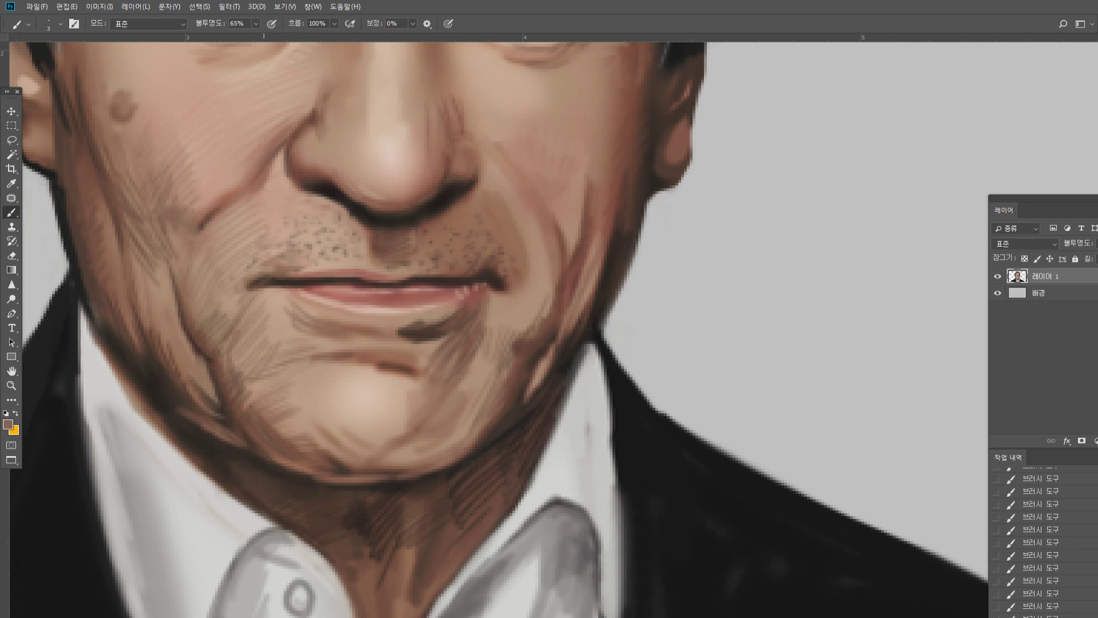
Hatch short brown strokes across the lower chin and up the right-hand jawline, sampling the local skin tone
mouse_move(281, 434)
left_mouse_down()
mouse_move(305, 409)
mouse_move(342, 415)
left_mouse_up()
mouse_move(331, 465)
left_mouse_down()
mouse_move(351, 437)
mouse_move(409, 425)
left_mouse_up()
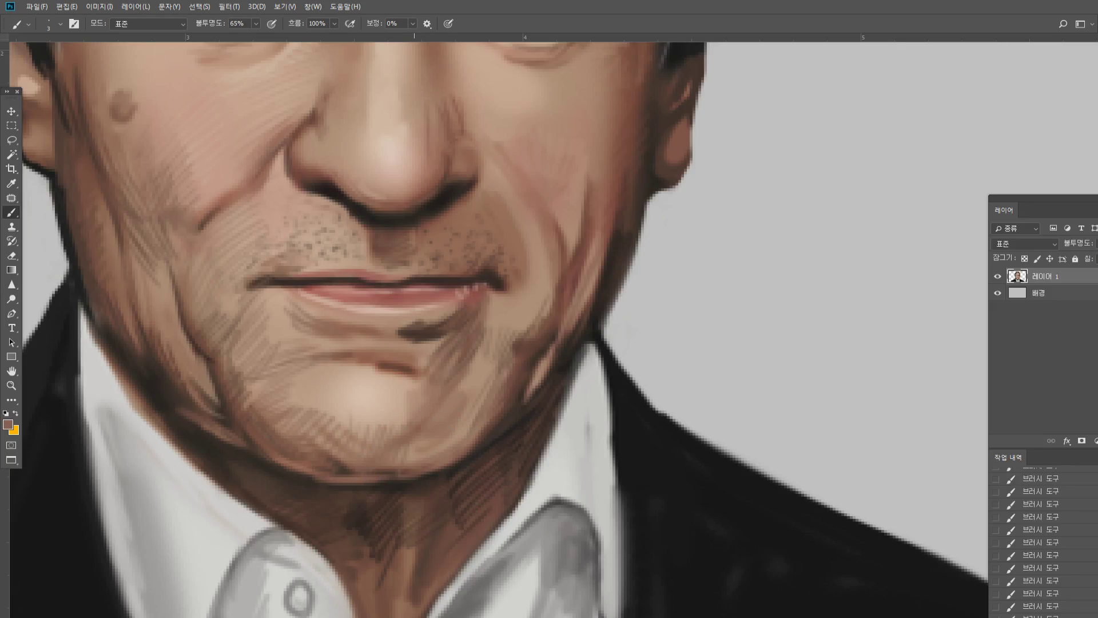
left_click(482, 432, "alt")
left_click_drag(414, 461, 421, 450)
left_click_drag(423, 462, 449, 438)
left_click_drag(451, 453, 471, 427)
mouse_move(469, 447)
left_mouse_down()
mouse_move(484, 392)
mouse_move(520, 358)
left_mouse_up()
Hatch darker sampled strokes along the edge of the right-hand jaw beside the chin
left_click(479, 431, "alt")
left_click(510, 421, "alt")
left_click_drag(499, 404, 490, 425)
left_click_drag(497, 411, 479, 436)
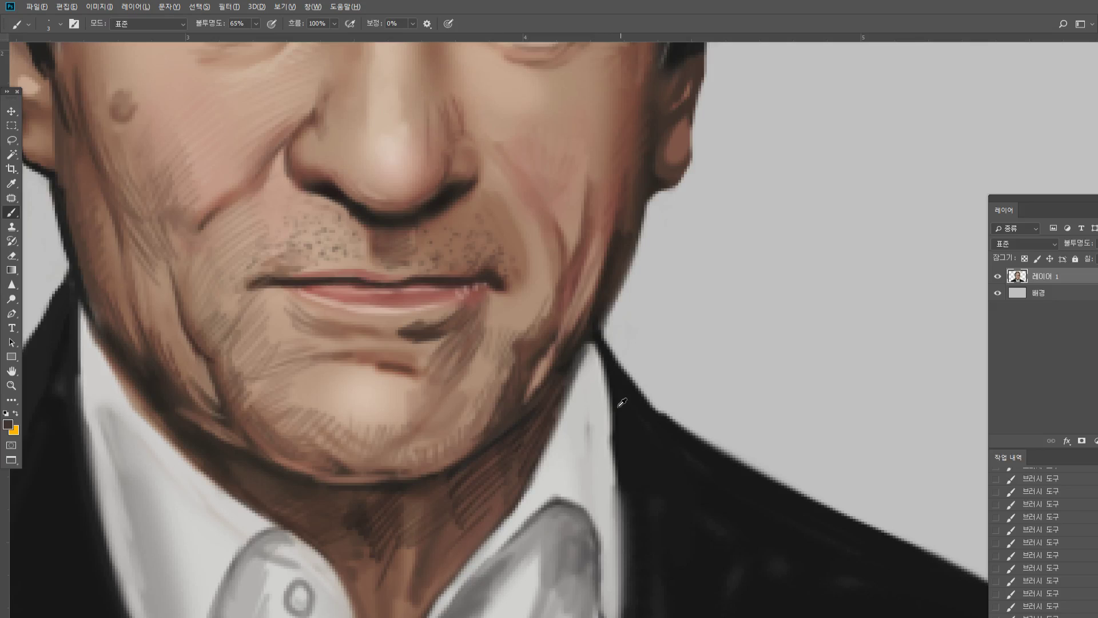
Darken the right-hand edge of the neck and the collar's upper outer edge with near-black sampled from the jacket
left_click(641, 438, "alt")
left_click_drag(576, 358, 546, 452)
left_click_drag(571, 374, 536, 467)
left_click_drag(556, 410, 522, 483)
left_click_drag(549, 435, 531, 473)
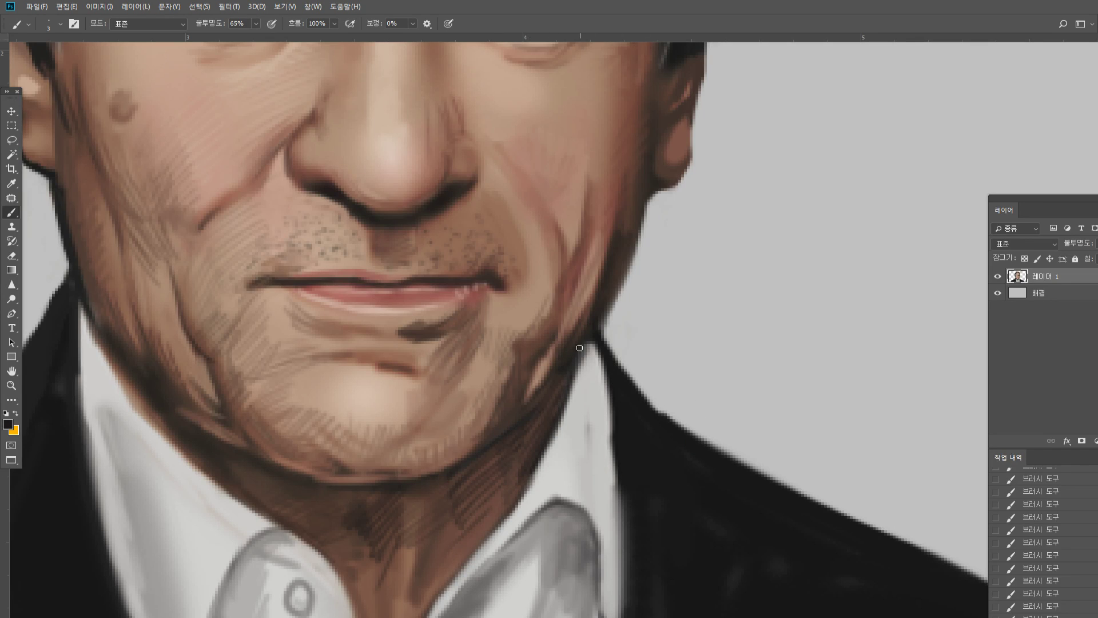
left_click_drag(589, 345, 609, 409)
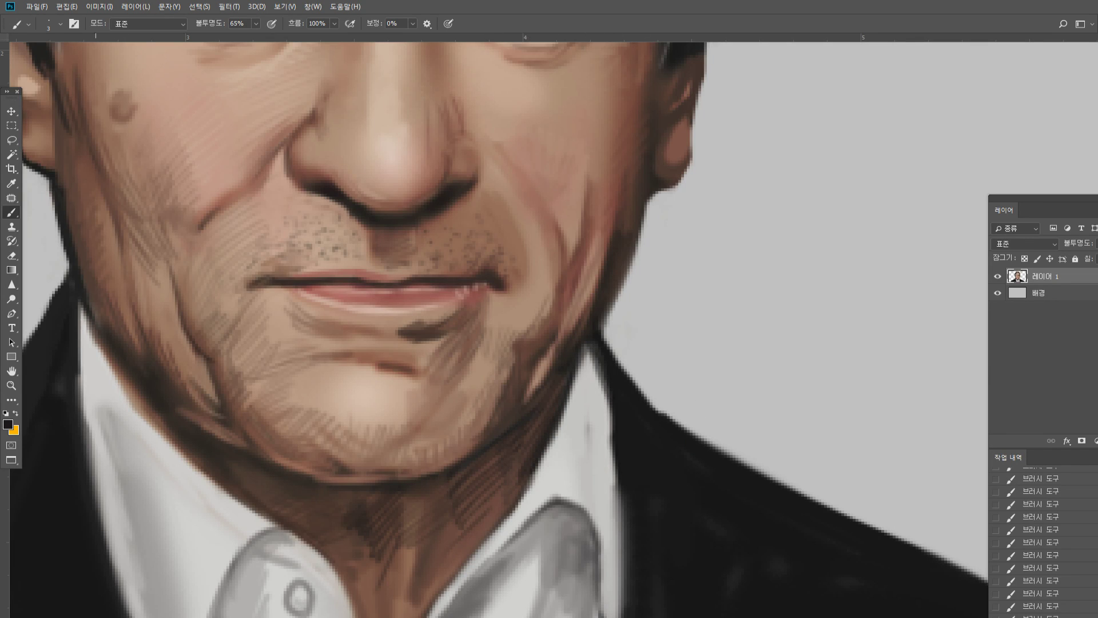
Burn the midtones along the right-hand edge of the shirt where it meets the jacket lapel
double_click(11, 385)
left_click_drag(571, 344, 627, 312)
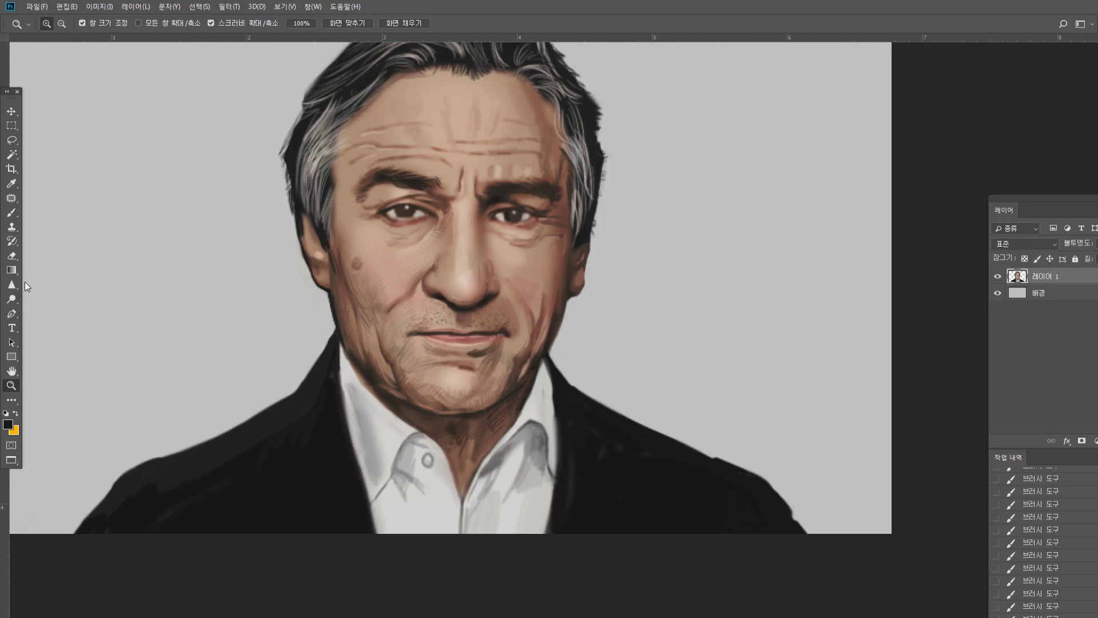
right_click(14, 299)
left_click(37, 310)
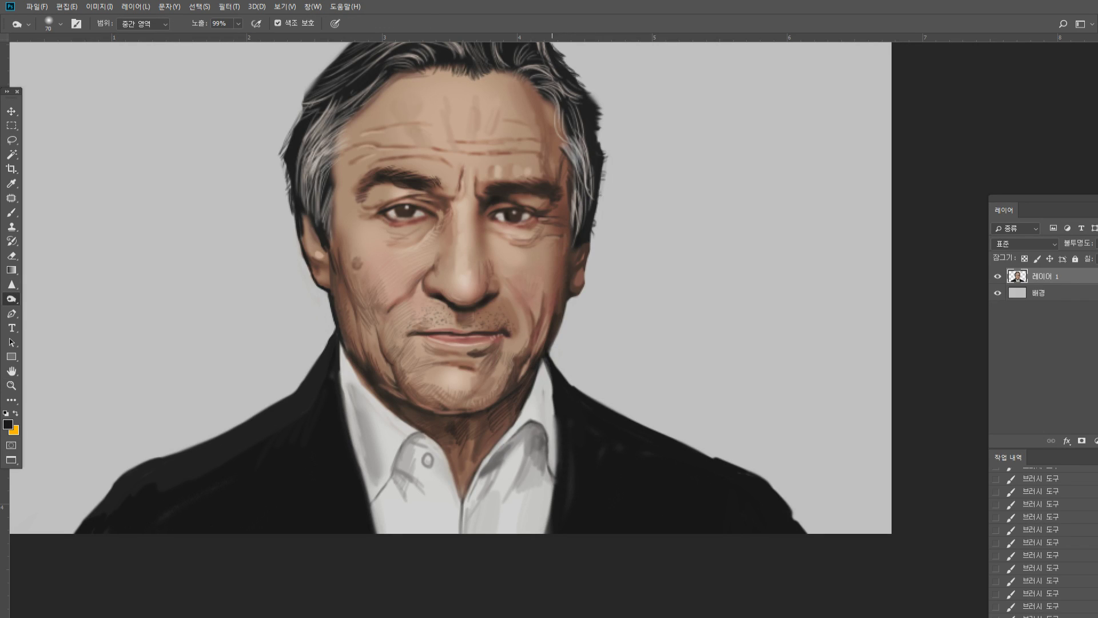
mouse_move(537, 349)
left_mouse_down()
mouse_move(549, 382)
mouse_move(535, 424)
mouse_move(543, 521)
left_mouse_up()
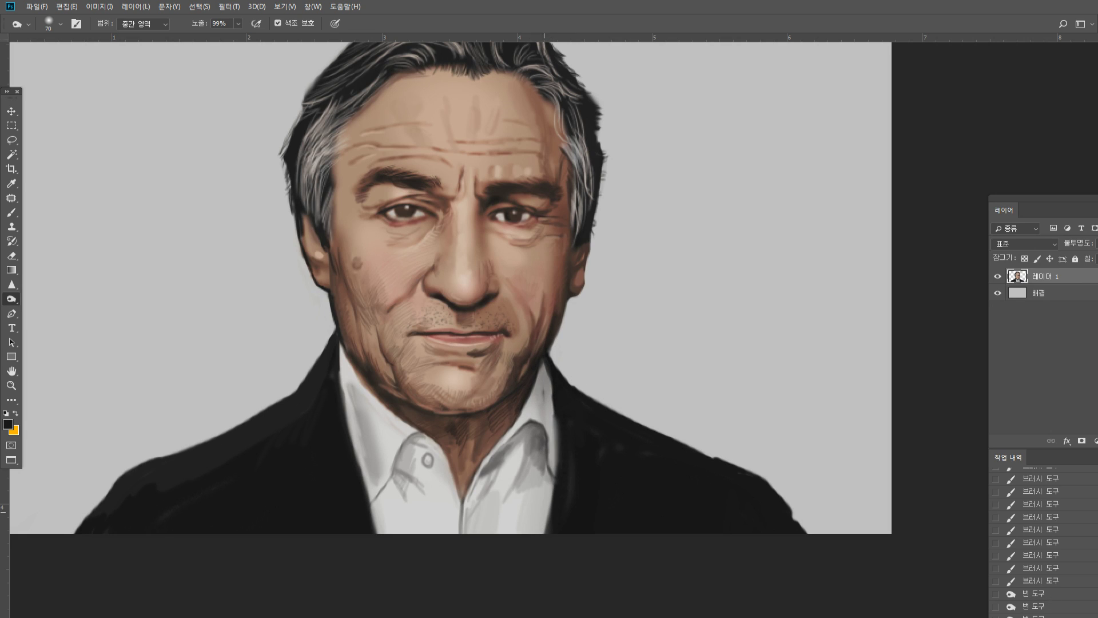
left_click_drag(538, 440, 529, 517)
left_click_drag(547, 481, 538, 530)
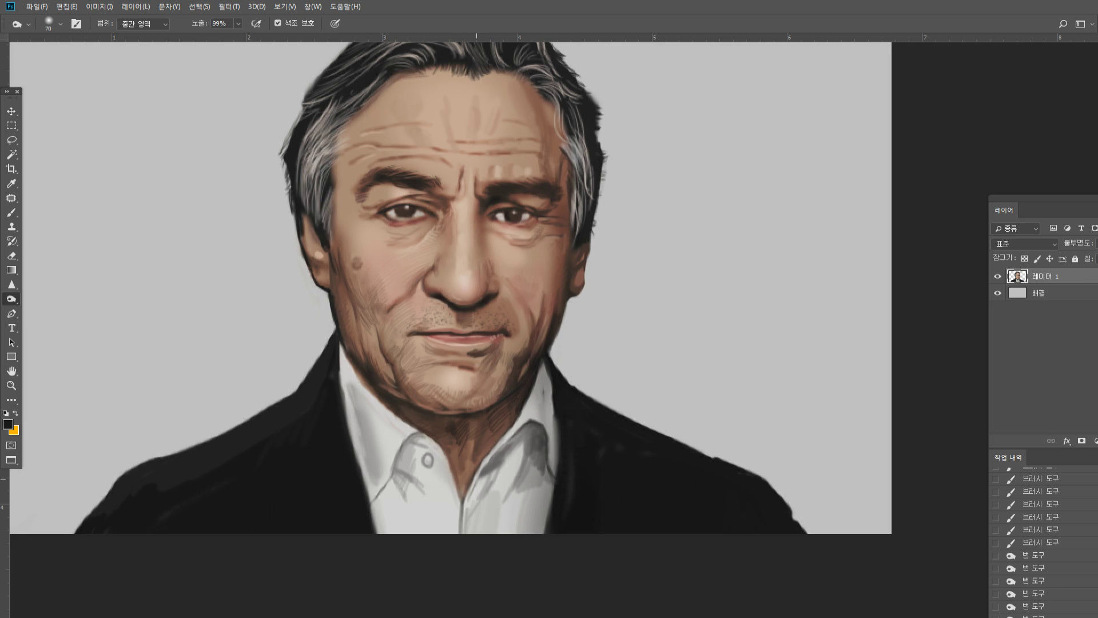
Burn shading into the shirt placket and left-hand collar, reducing the brush size for its edge, and undo the last stroke
left_click_drag(478, 469, 452, 531)
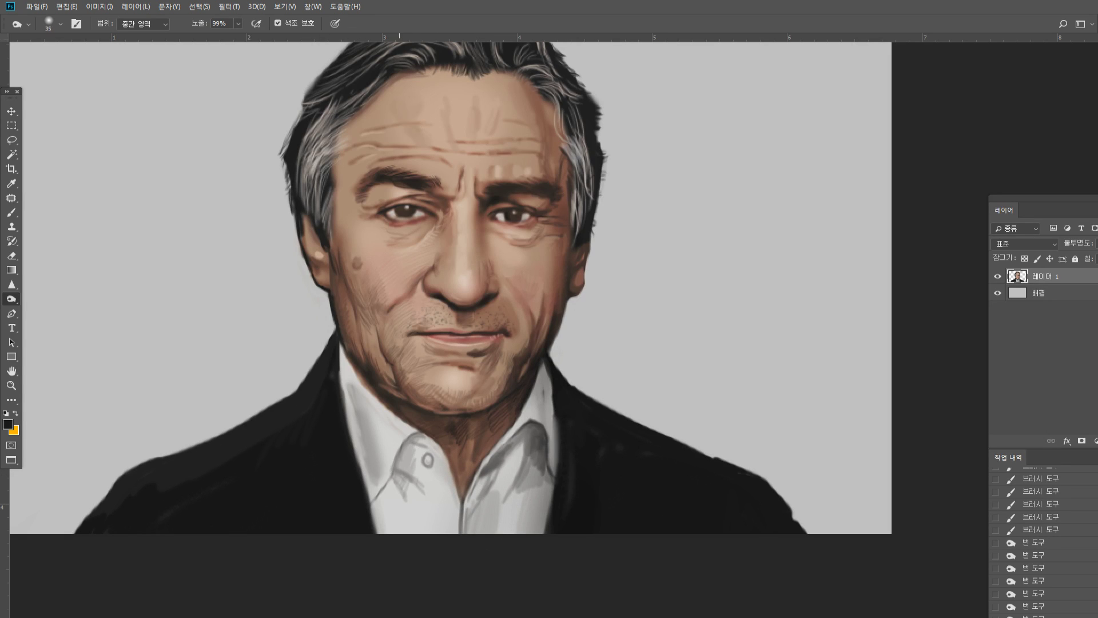
left_click_drag(409, 437, 375, 515)
key("bracketleft")
left_click_drag(344, 390, 359, 426)
left_click_drag(350, 415, 402, 518)
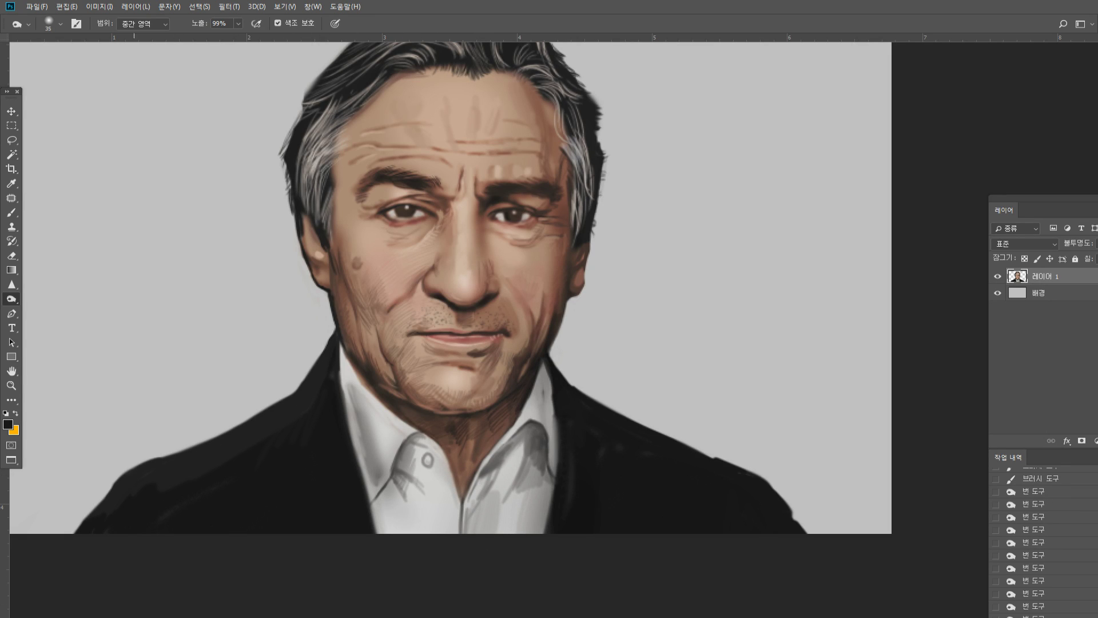
key("ctrl+z")
Select the shirt's grey shadows by Color Range, shift their midtones toward cyan (-20) and blue with Color Balance, and deselect
left_click(200, 6)
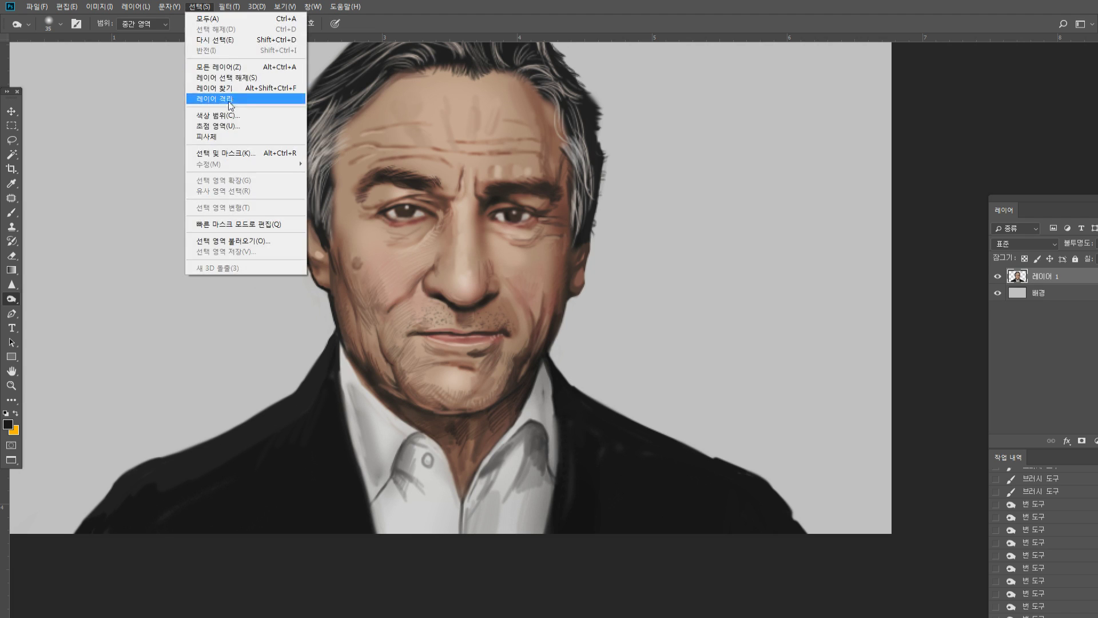
left_click(221, 115)
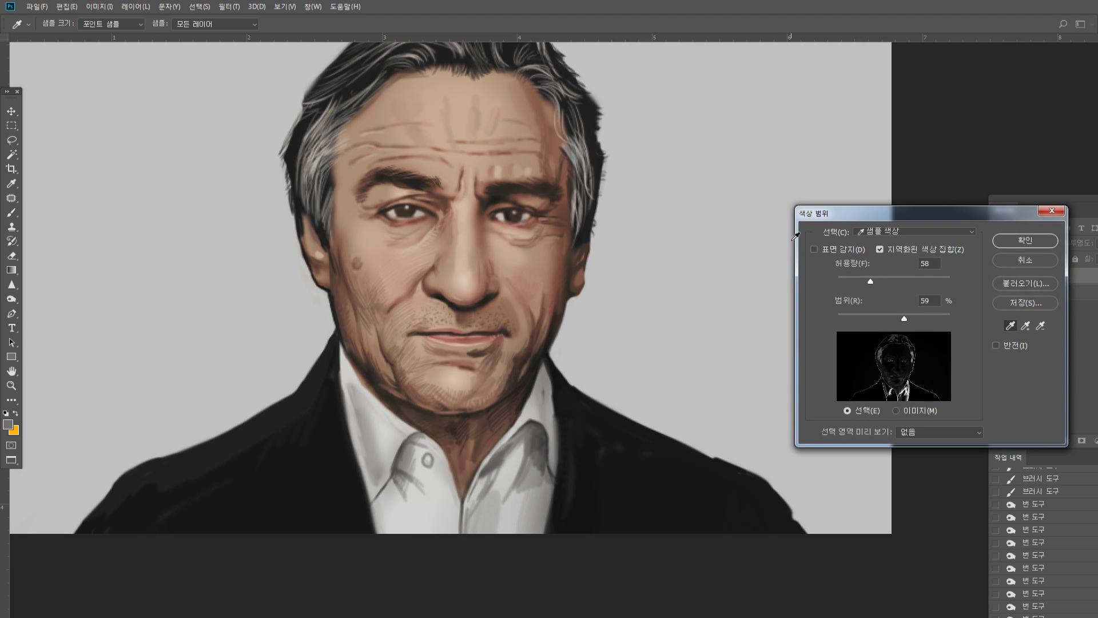
left_click(1011, 242)
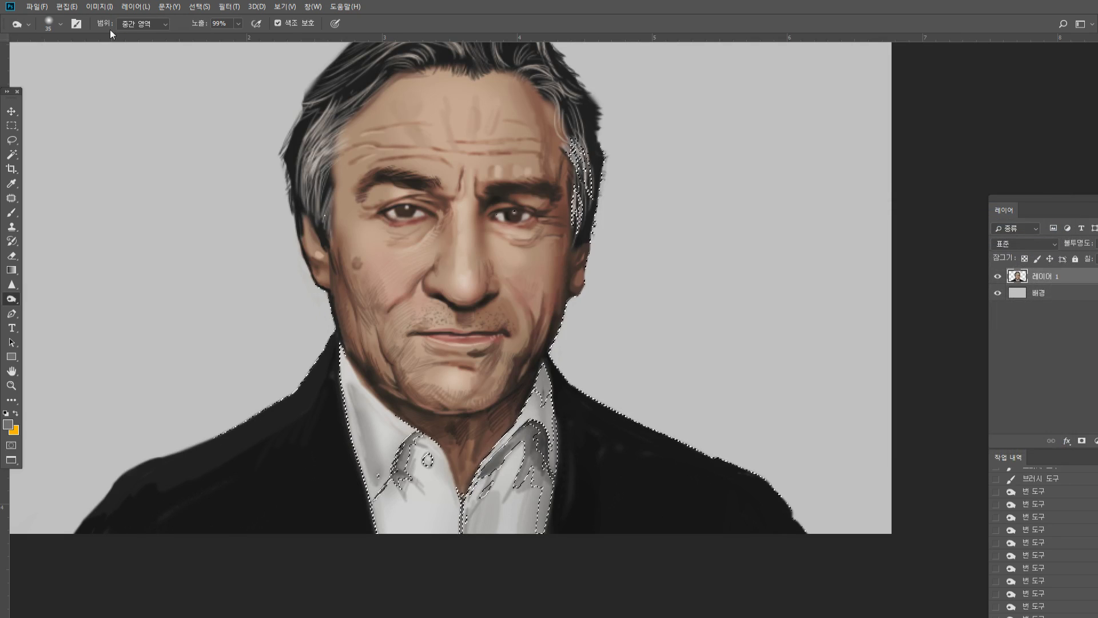
left_click(99, 6)
mouse_move(115, 35)
left_click(246, 105)
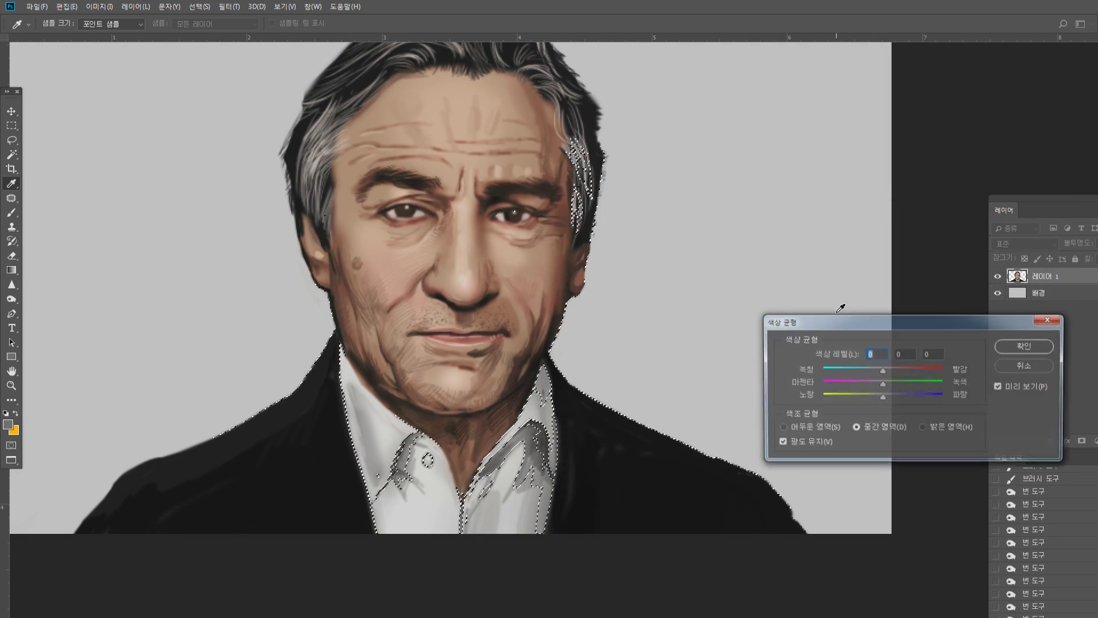
left_click_drag(875, 369, 890, 398)
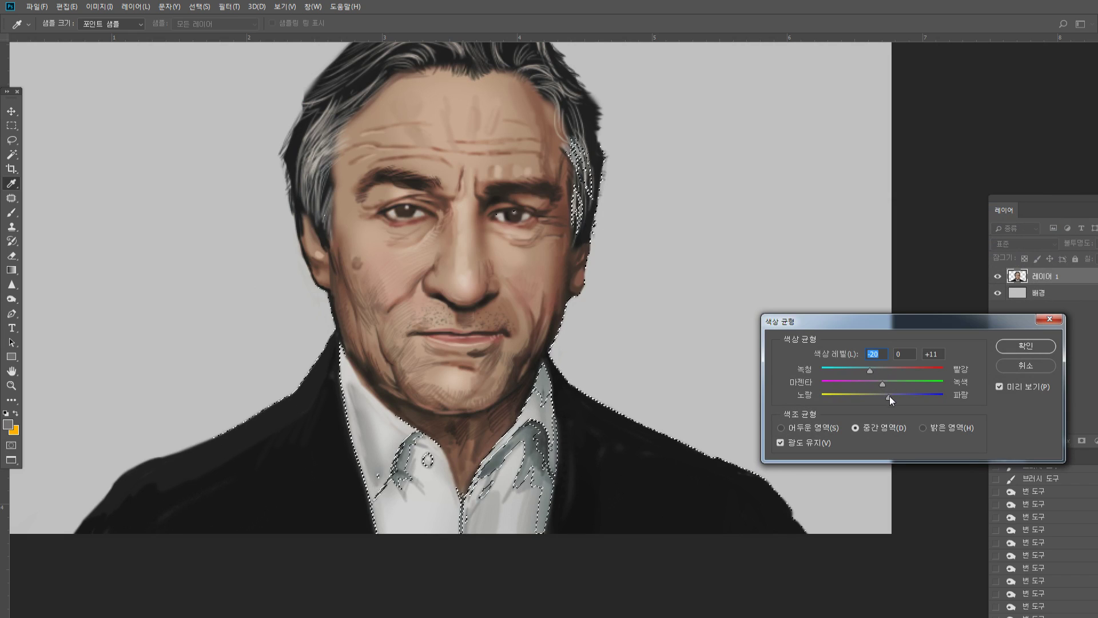
left_click(1016, 348)
key("ctrl+d")
Brush sampled near-black over the lighter smudges on the right-hand front of the jacket
key("o")
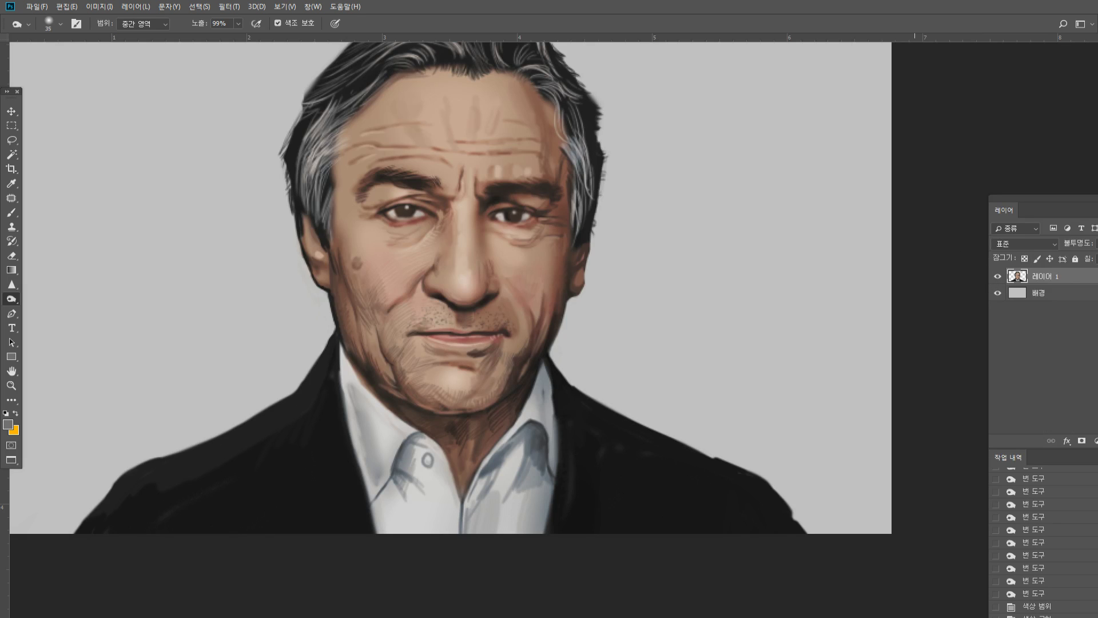
key("b")
left_click(625, 468, "alt")
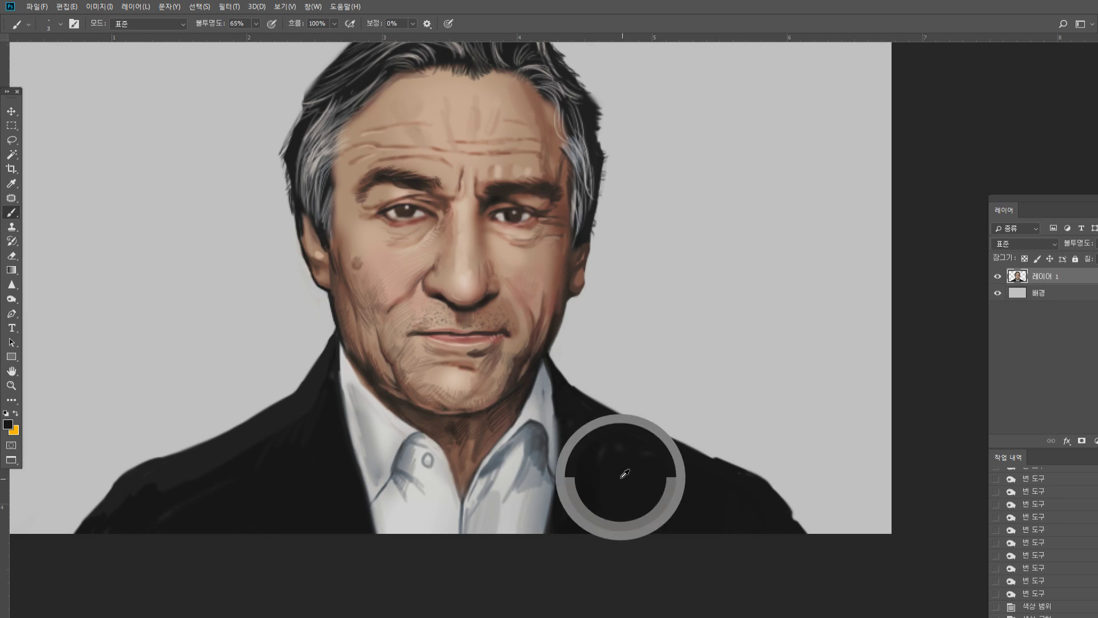
mouse_move(601, 451)
left_mouse_down()
mouse_move(579, 480)
mouse_move(631, 459)
mouse_move(635, 481)
left_mouse_up()
mouse_move(646, 487)
left_mouse_down()
mouse_move(672, 497)
mouse_move(630, 488)
left_mouse_up()
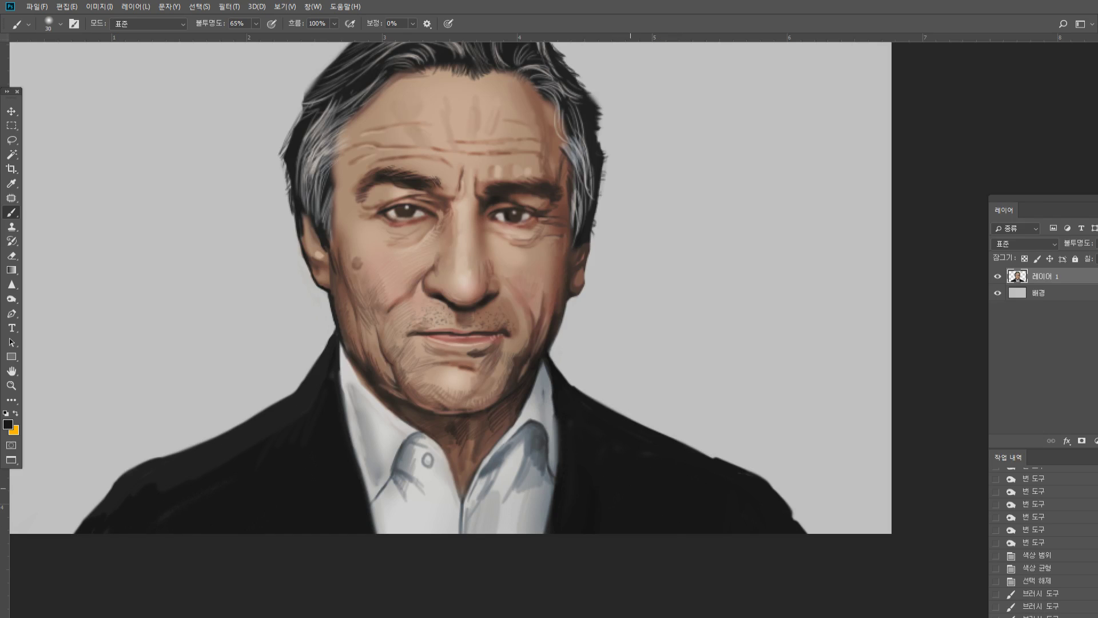
Paint a light peach highlight down the right-hand cheek fold toward the jaw, using sampled cheek tones and a smaller brush
left_click(11, 385)
left_click(563, 325)
left_click(563, 324)
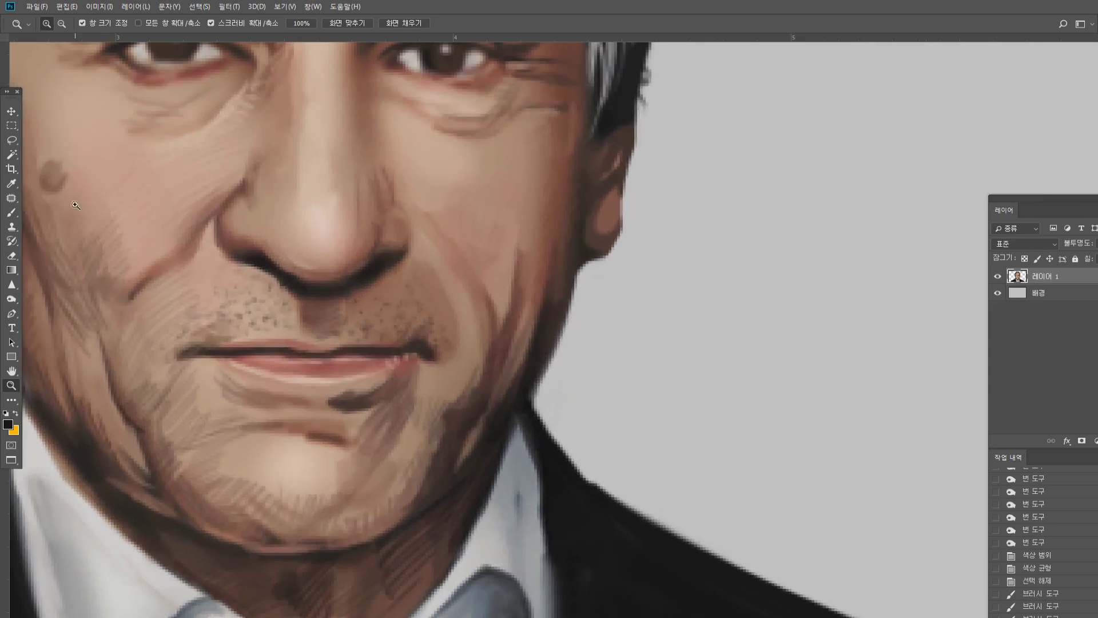
left_click(11, 183)
left_click(452, 175, "alt")
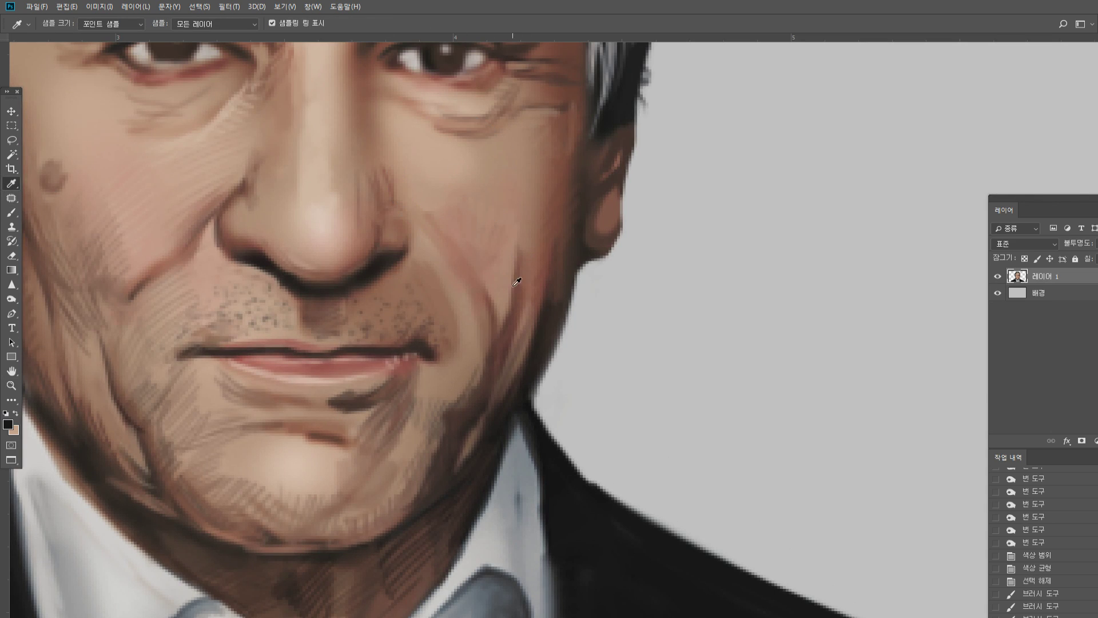
left_click(12, 212)
left_click(489, 167, "alt")
key("[")
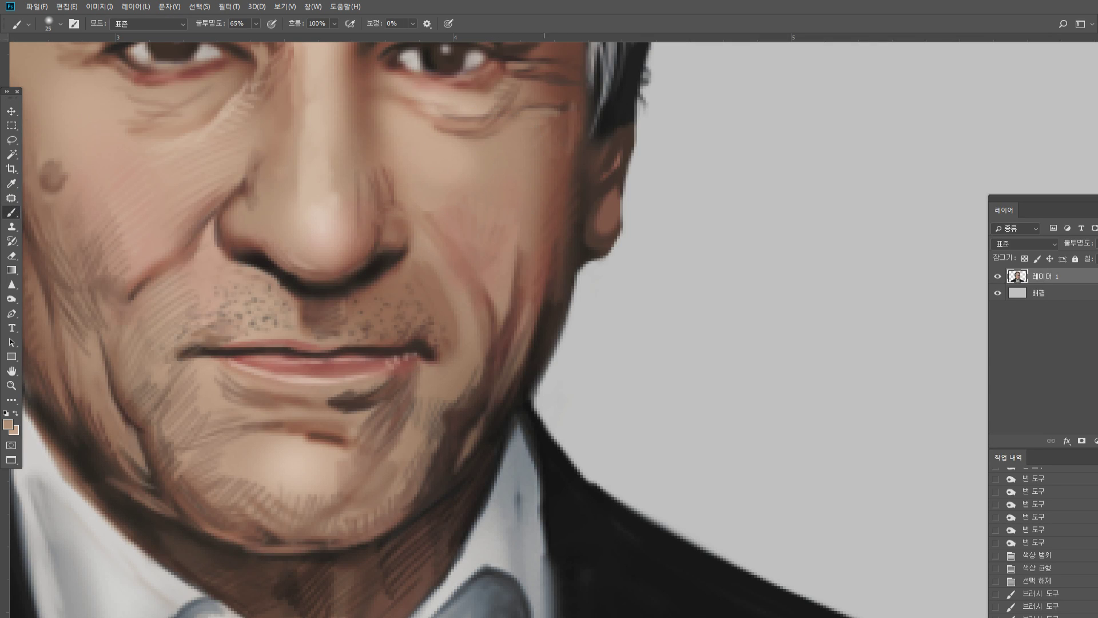
key("[")
left_click_drag(522, 275, 523, 303)
mouse_move(523, 286)
left_mouse_down()
mouse_move(520, 322)
mouse_move(519, 258)
mouse_move(523, 309)
left_mouse_up()
left_click_drag(523, 307, 511, 369)
left_click_drag(516, 344, 495, 417)
mouse_move(509, 380)
left_mouse_down()
mouse_move(465, 462)
mouse_move(513, 381)
left_mouse_up()
Deepen the shadow under the right-hand jaw up to the collar tip with a sampled dark brown
left_click(476, 454, "alt")
left_click(471, 472, "alt")
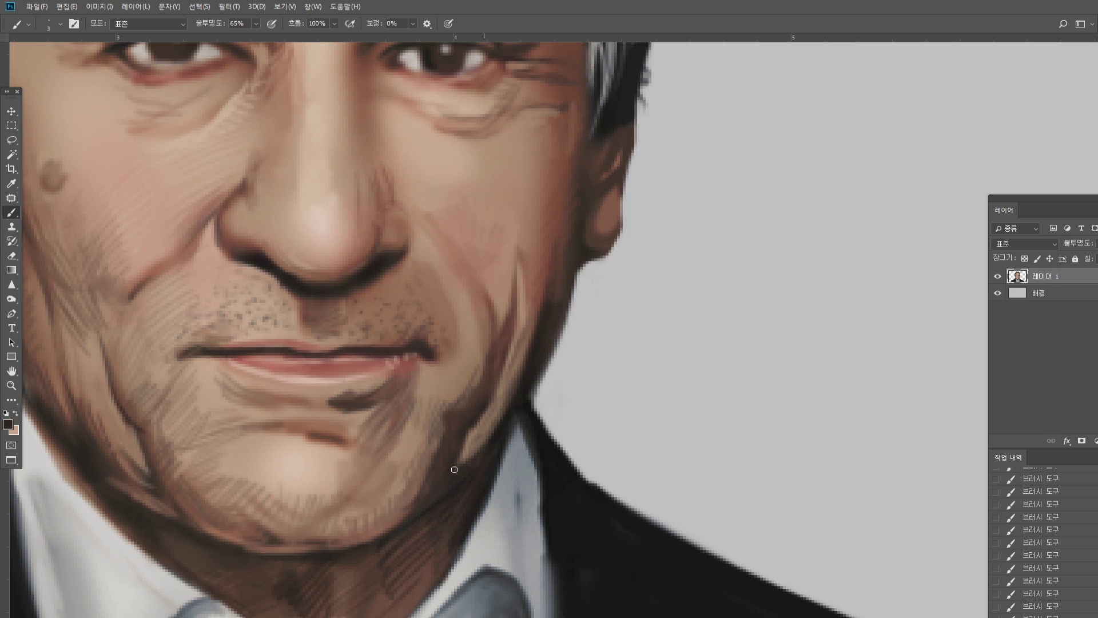
left_click_drag(455, 469, 495, 435)
mouse_move(513, 430)
left_mouse_down()
mouse_move(493, 495)
mouse_move(511, 430)
left_mouse_up()
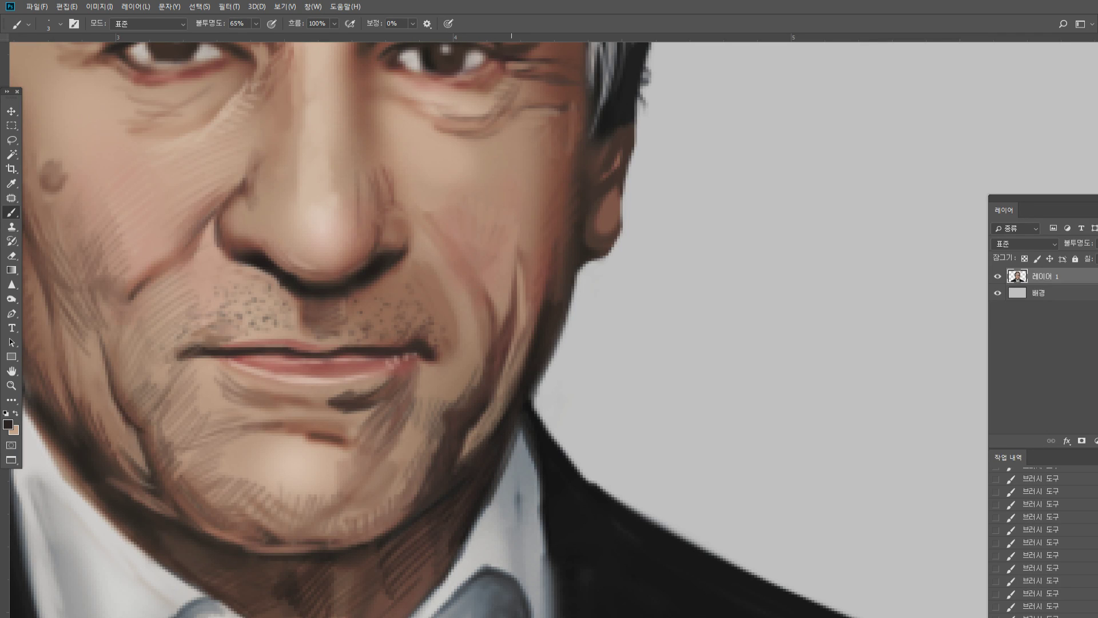
Shade the outer edge of the right-hand shirt collar with a blue-grey sampled from the shirt
left_click(518, 503, "alt")
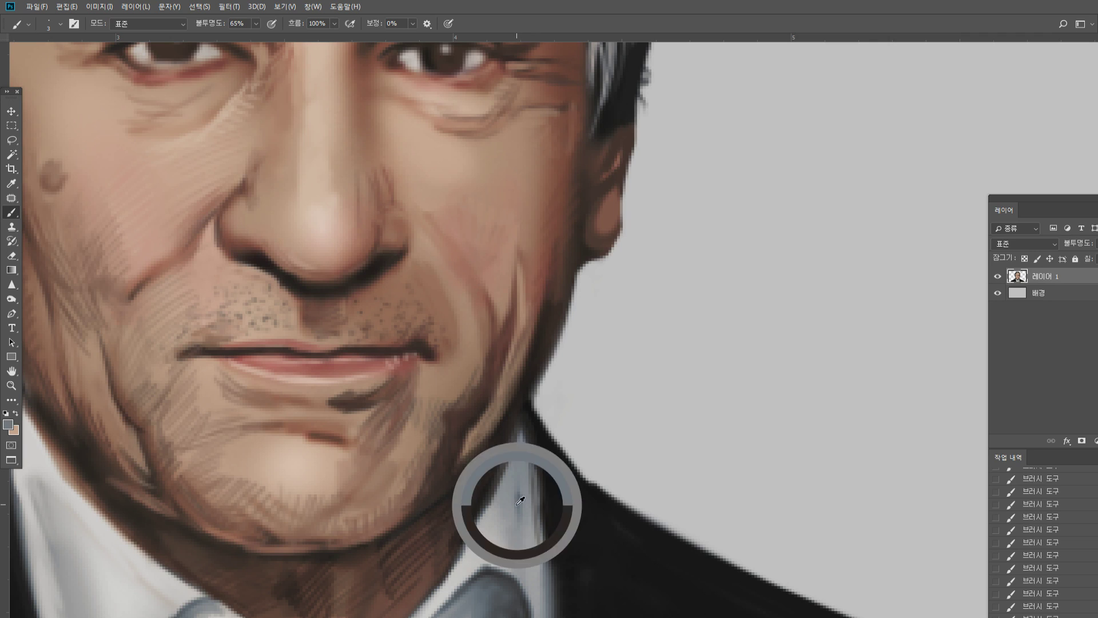
mouse_move(524, 452)
left_mouse_down()
mouse_move(527, 404)
mouse_move(538, 494)
left_mouse_up()
left_click_drag(532, 419, 542, 525)
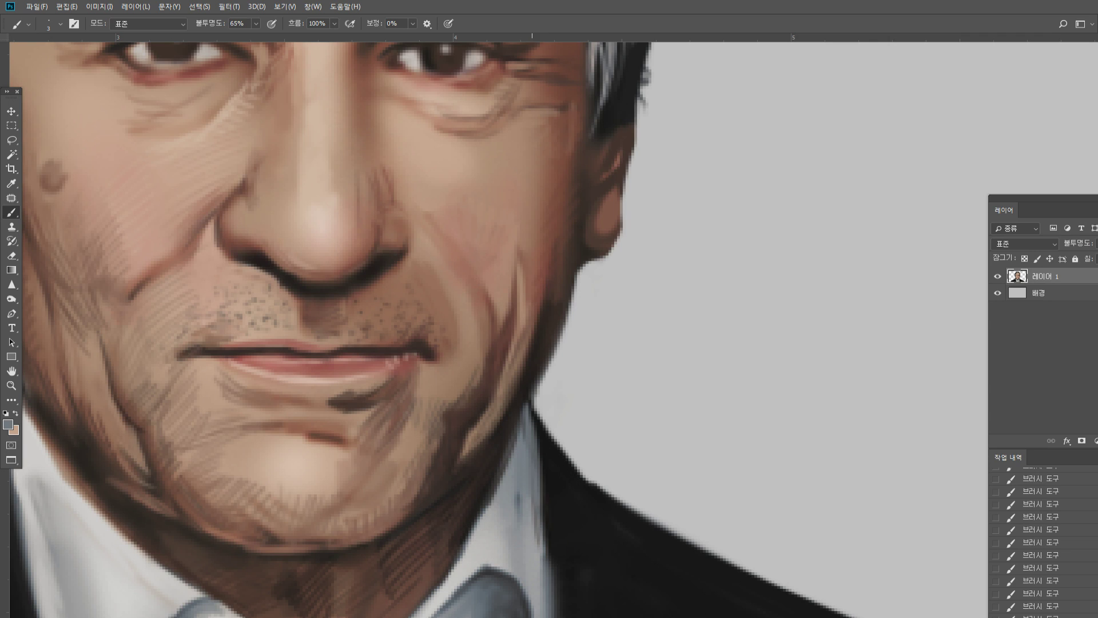
left_click_drag(536, 457, 548, 578)
left_click_drag(542, 509, 552, 586)
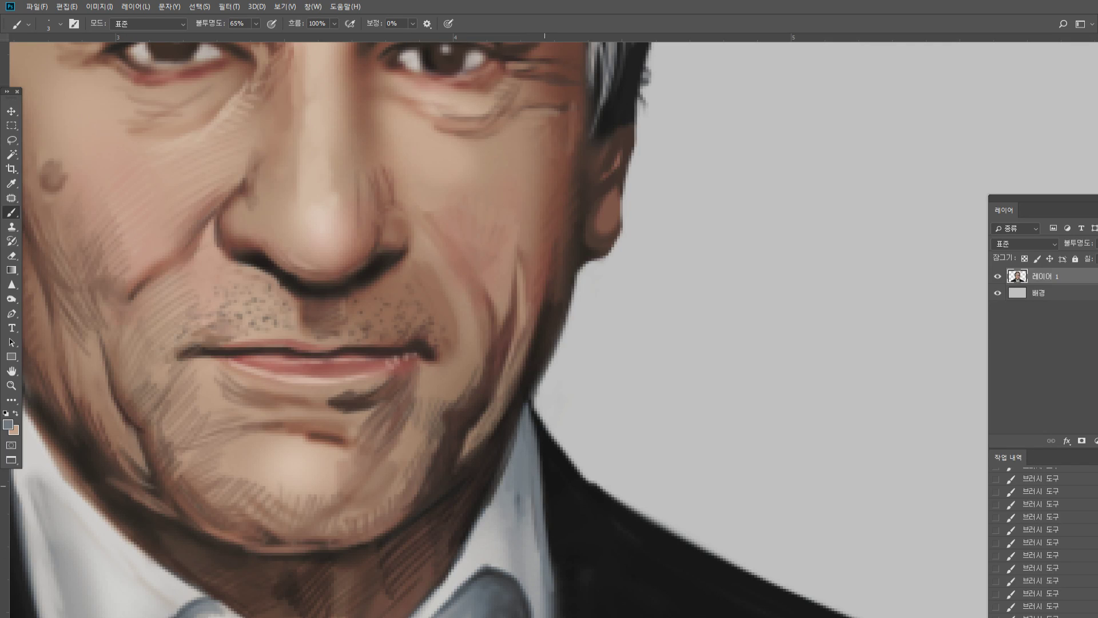
Darken the right-hand side of the face in front of the ear and the earlobe's edge with sampled dark brown
left_click(556, 486, "alt")
left_click(560, 193, "alt")
left_click(552, 338, "alt")
left_click_drag(561, 274, 569, 184)
left_click_drag(558, 276, 564, 250)
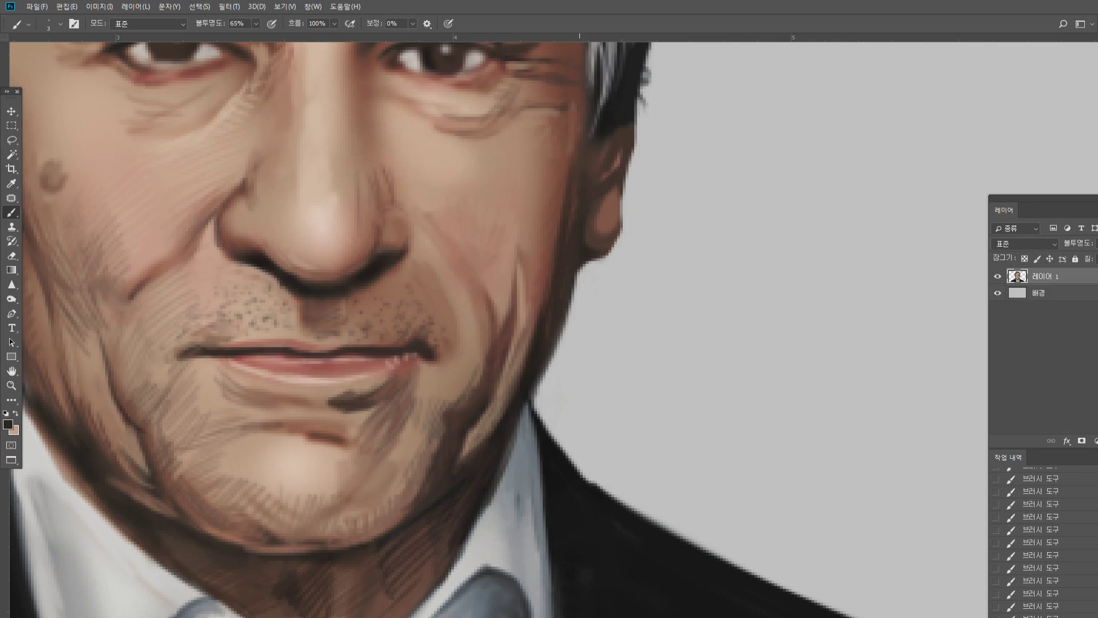
left_click_drag(620, 187, 603, 267)
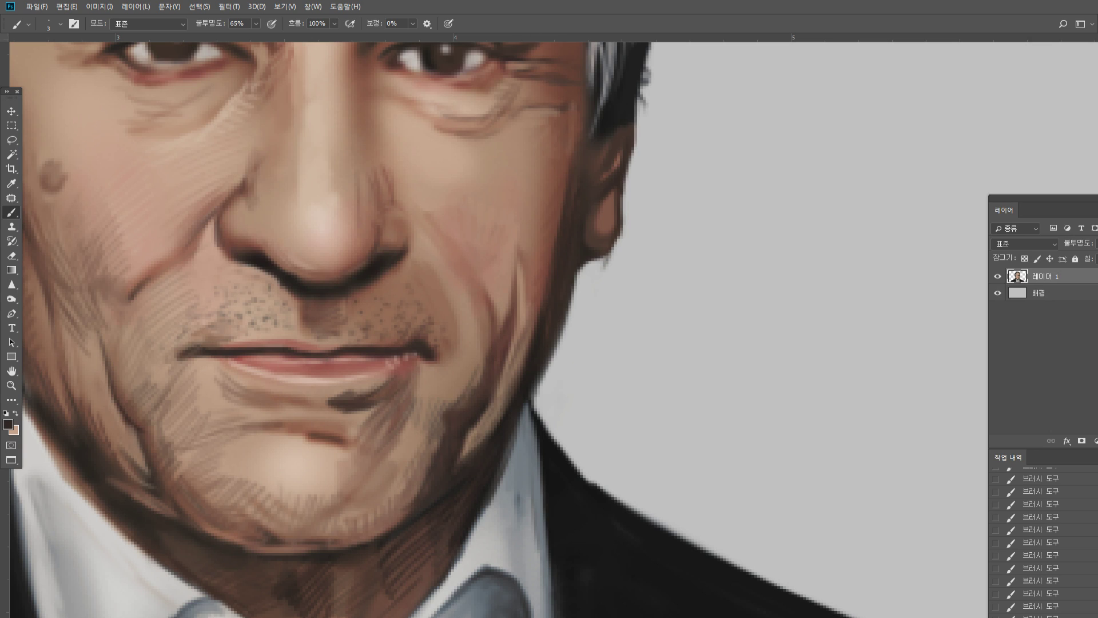
Hatch diagonal reddish-brown strokes across the right-hand cheek, blending it into the side shadow of the face
mouse_move(540, 250)
left_mouse_down()
mouse_move(555, 230)
mouse_move(552, 249)
left_mouse_up()
left_click(555, 192, "alt")
left_click_drag(540, 136, 548, 126)
left_click(503, 284, "alt")
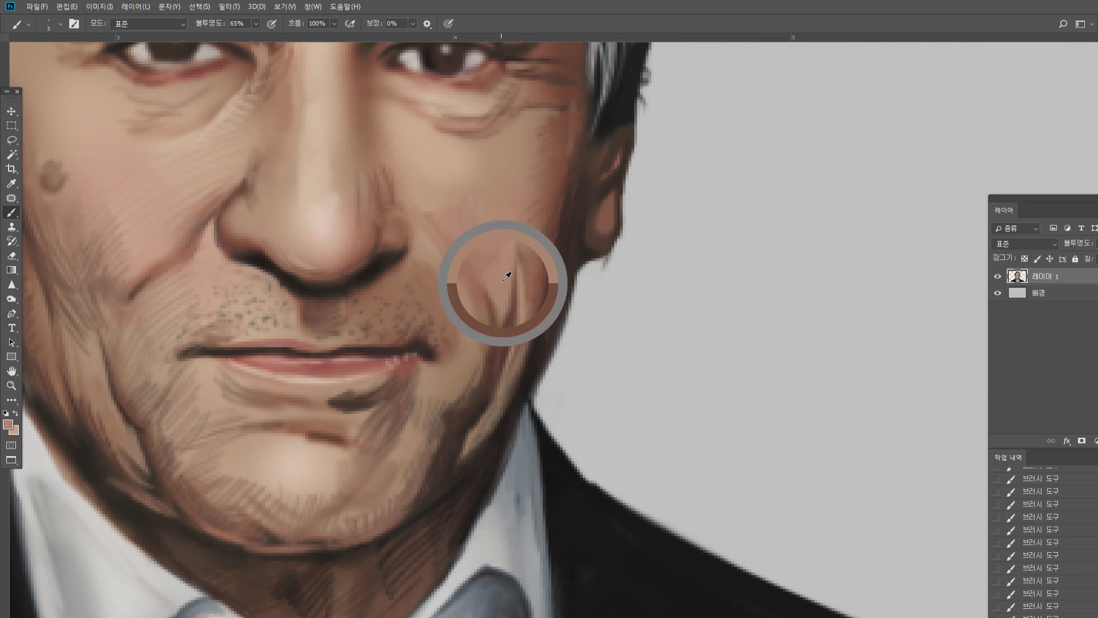
left_click(513, 313, "alt")
left_click(508, 333, "alt")
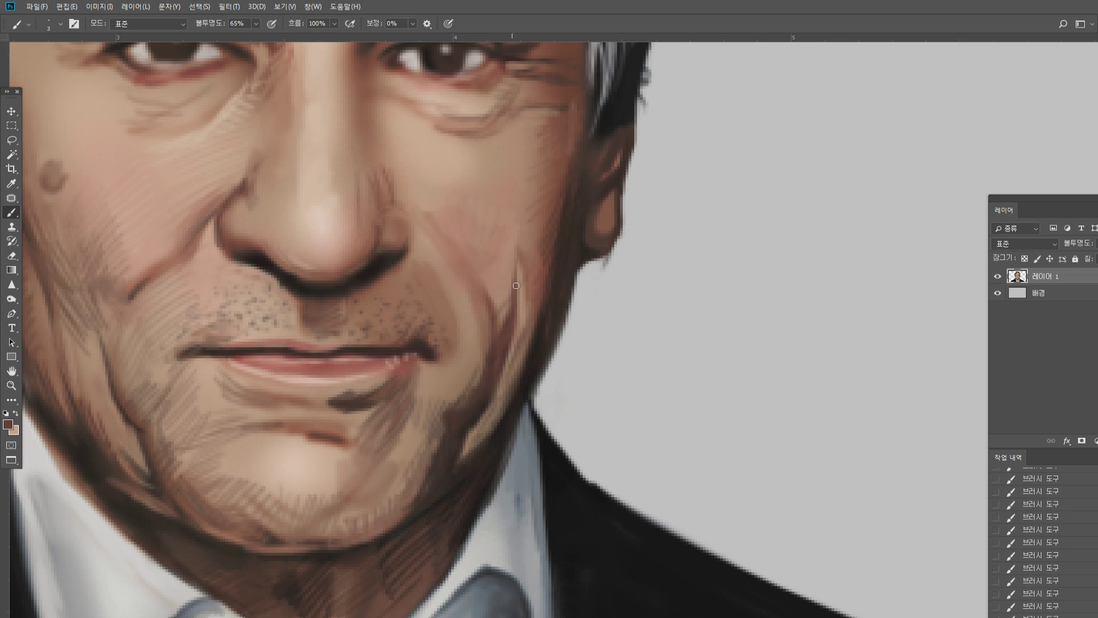
left_click_drag(503, 240, 541, 204)
left_click_drag(472, 245, 529, 190)
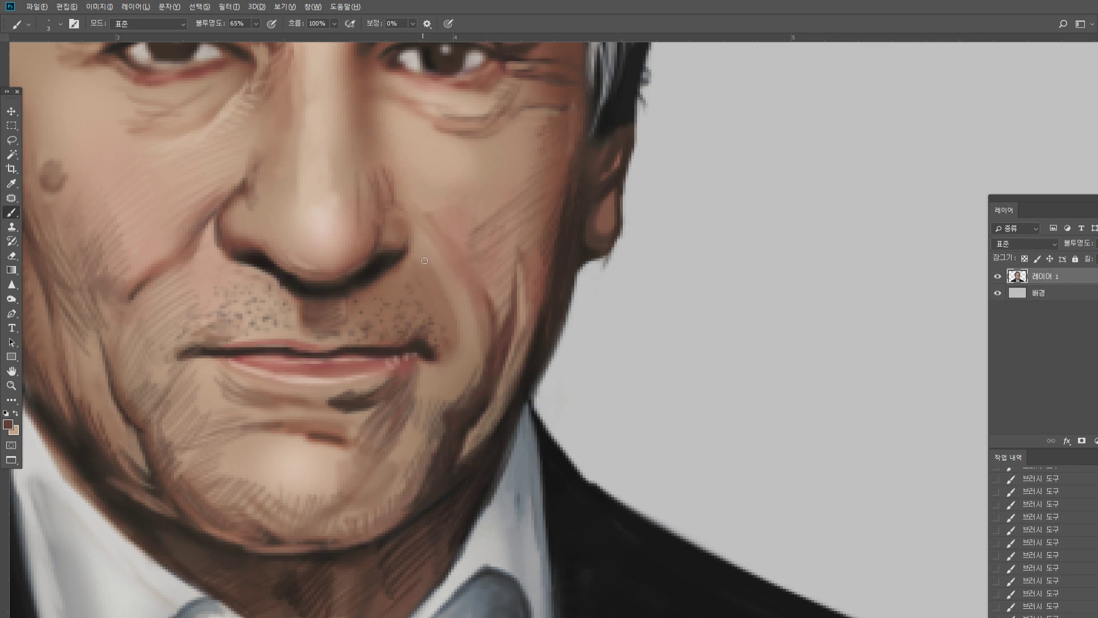
Refine the lower eyelids and the crease under the right-hand eye with sampled skin and dark brown tones
left_click(420, 244, "alt")
left_click_drag(443, 117, 427, 110)
scroll(504, 54, "up", 1)
left_click(505, 55, "alt")
left_click_drag(435, 83, 492, 71)
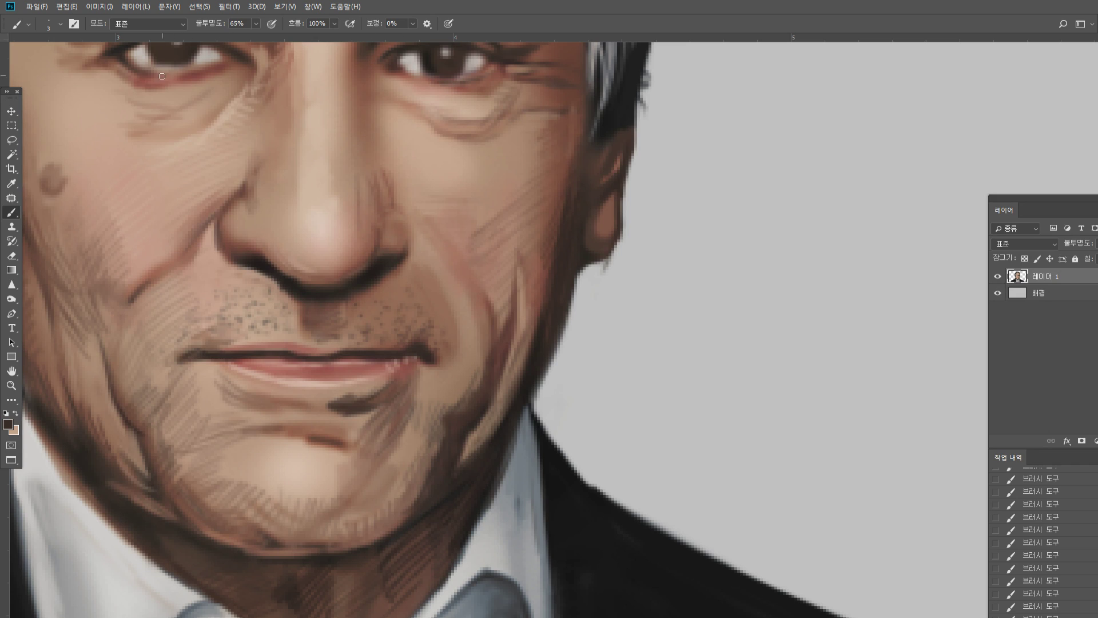
left_click(211, 103, "alt")
left_click_drag(161, 76, 134, 68)
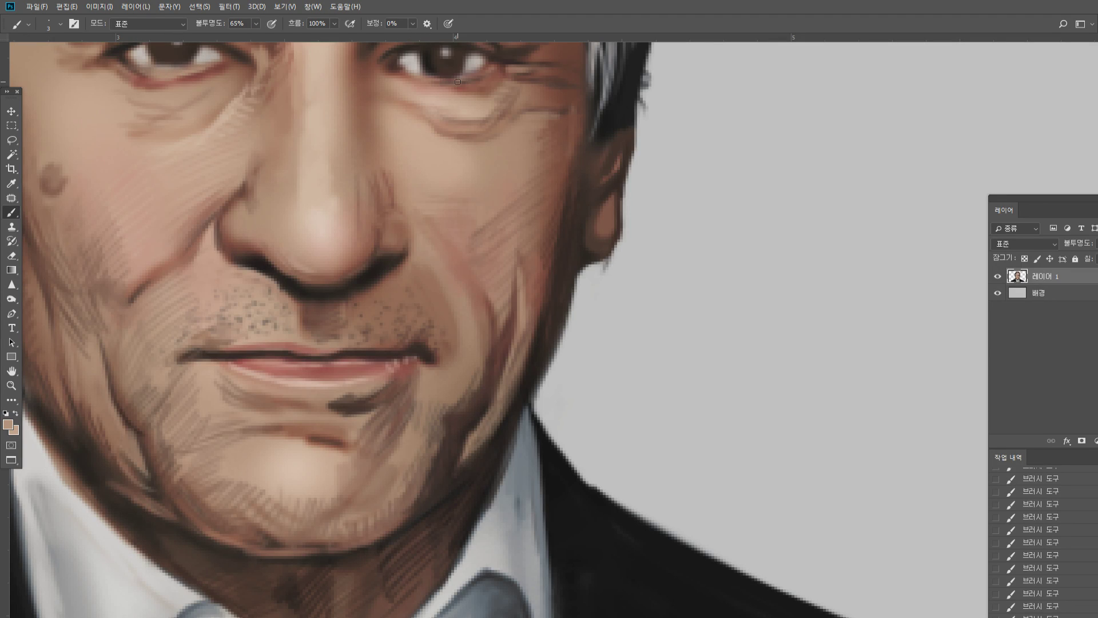
left_click(11, 385)
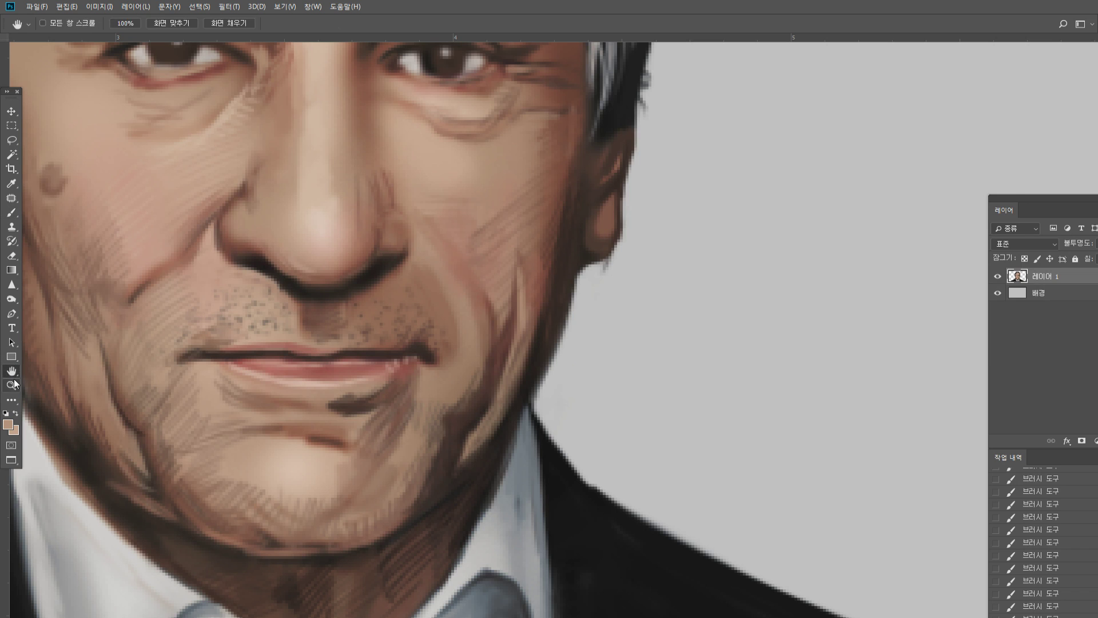
double_click(10, 385)
left_click(592, 349)
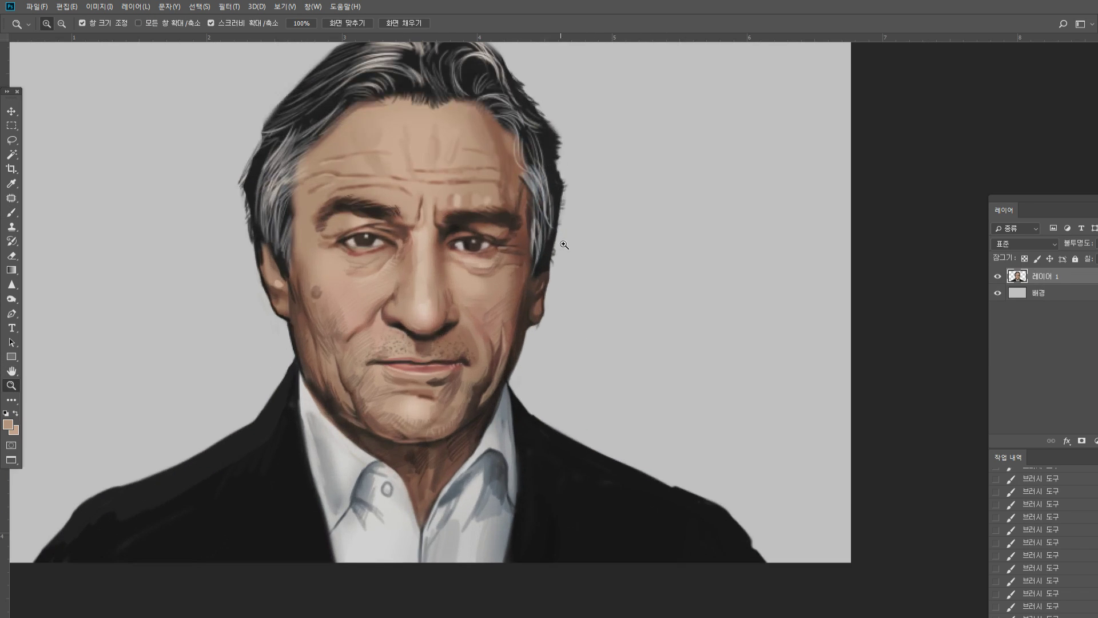
Pick a dark green as the brush colour and tint the irises of both eyes with it
left_click_drag(412, 292, 418, 245)
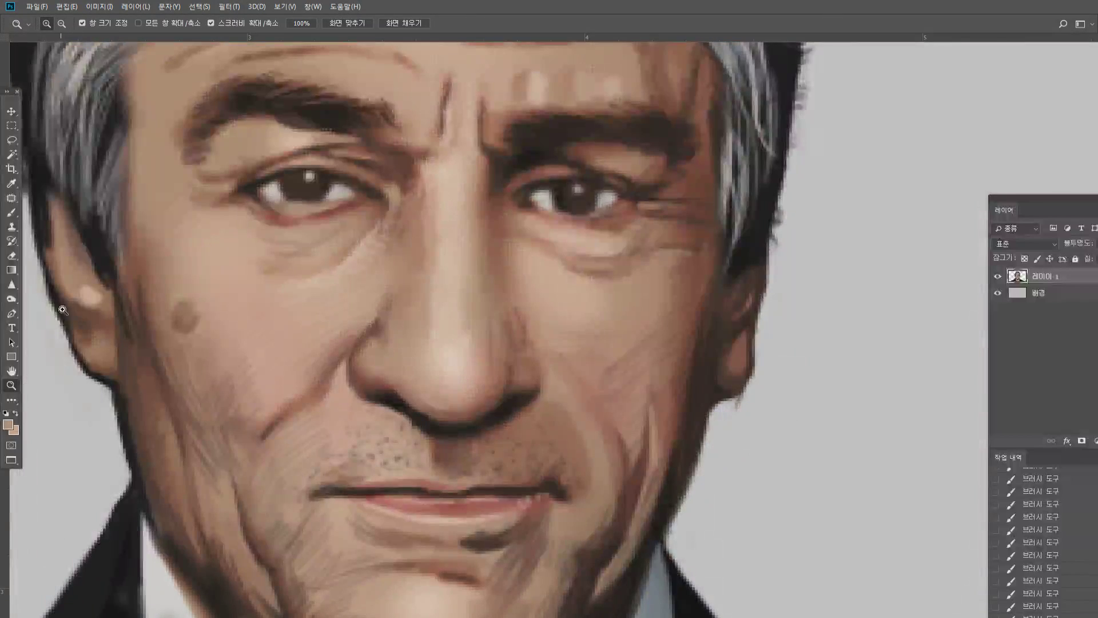
left_click(8, 425)
left_click(493, 479)
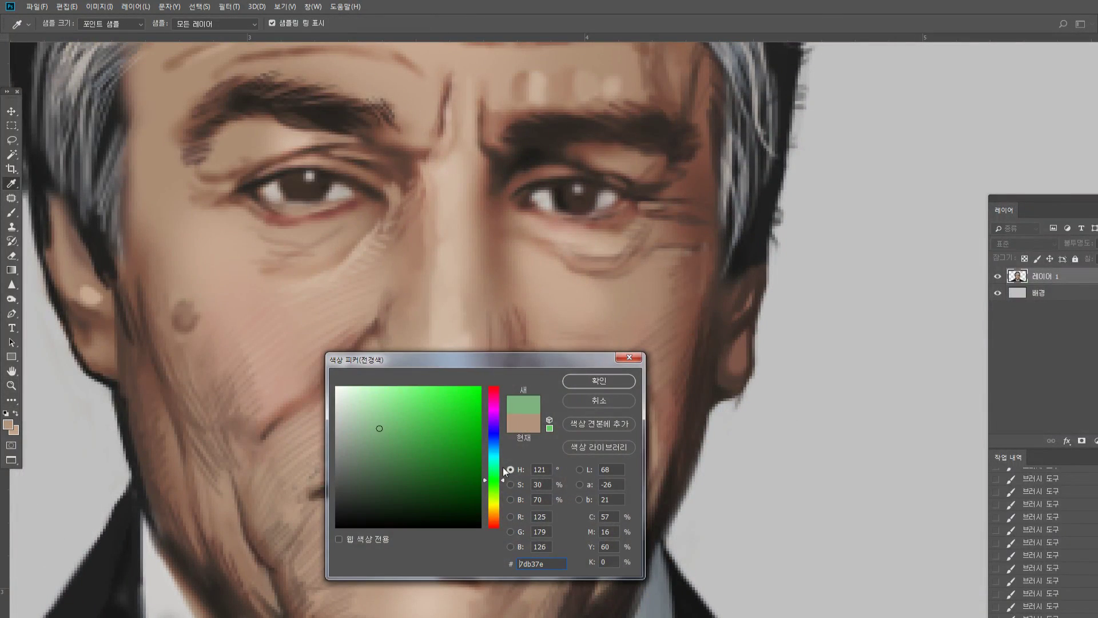
left_click(407, 473)
left_click(598, 382)
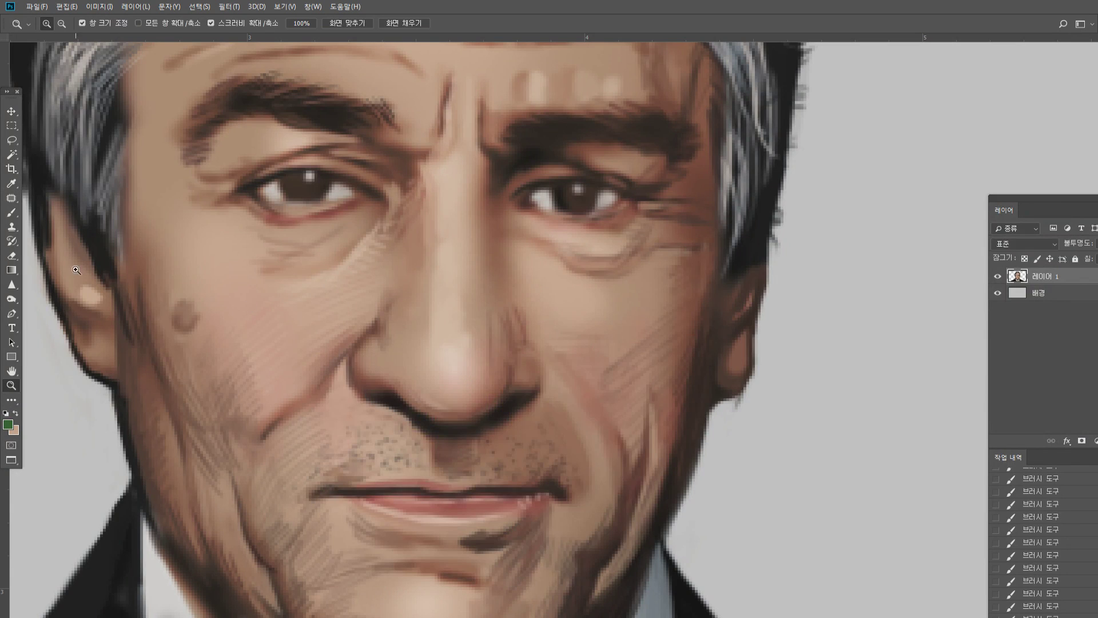
left_click(12, 212)
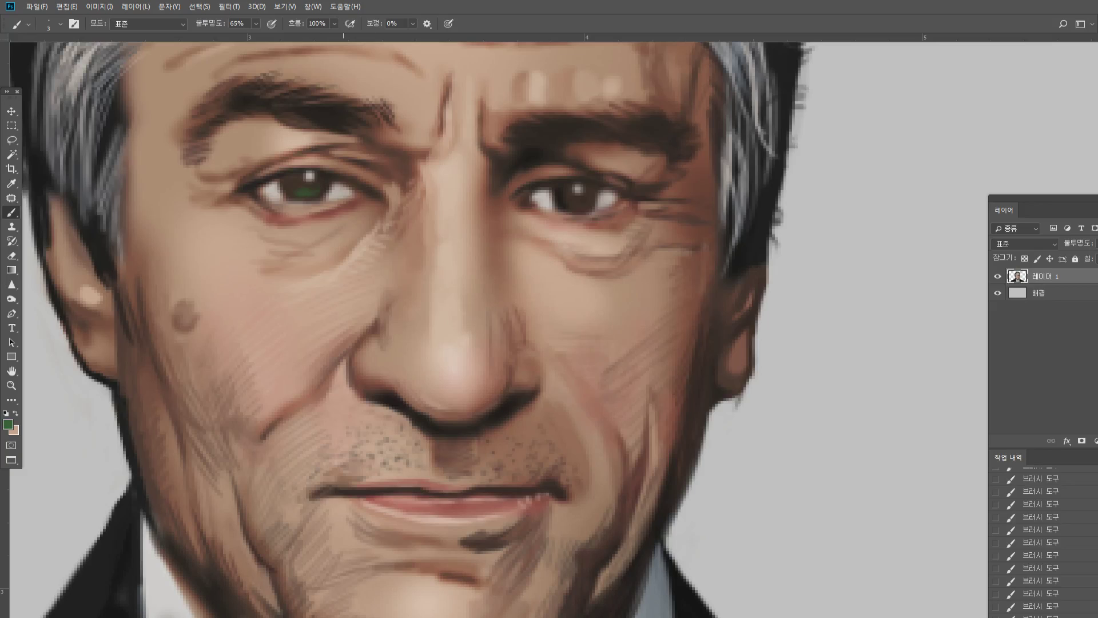
left_click(289, 196, "alt")
left_click_drag(299, 186, 306, 194)
Choose a muted reddish brown as the foreground colour and warm the irises slightly with it
key("x")
left_click(8, 427)
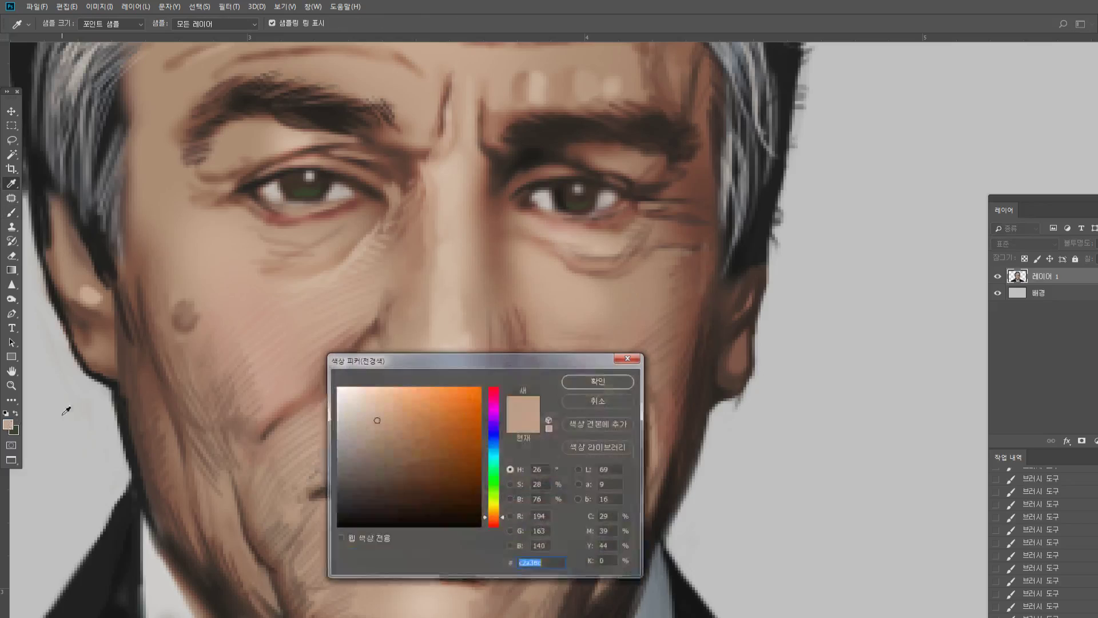
left_click(484, 504)
left_click(407, 447)
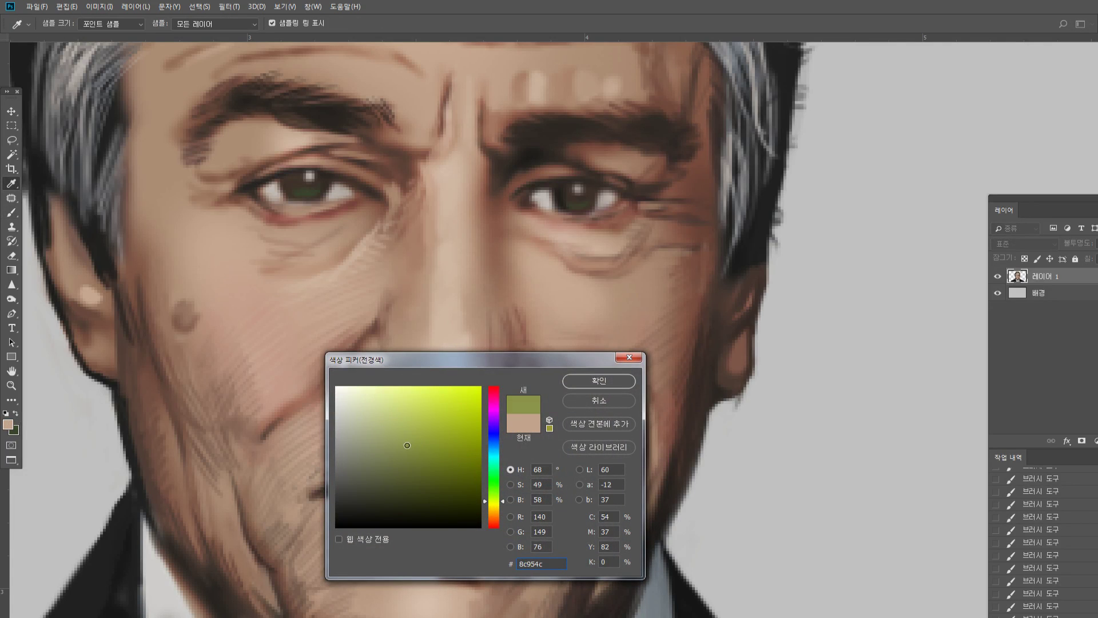
left_click_drag(493, 511, 494, 522)
left_click(407, 437)
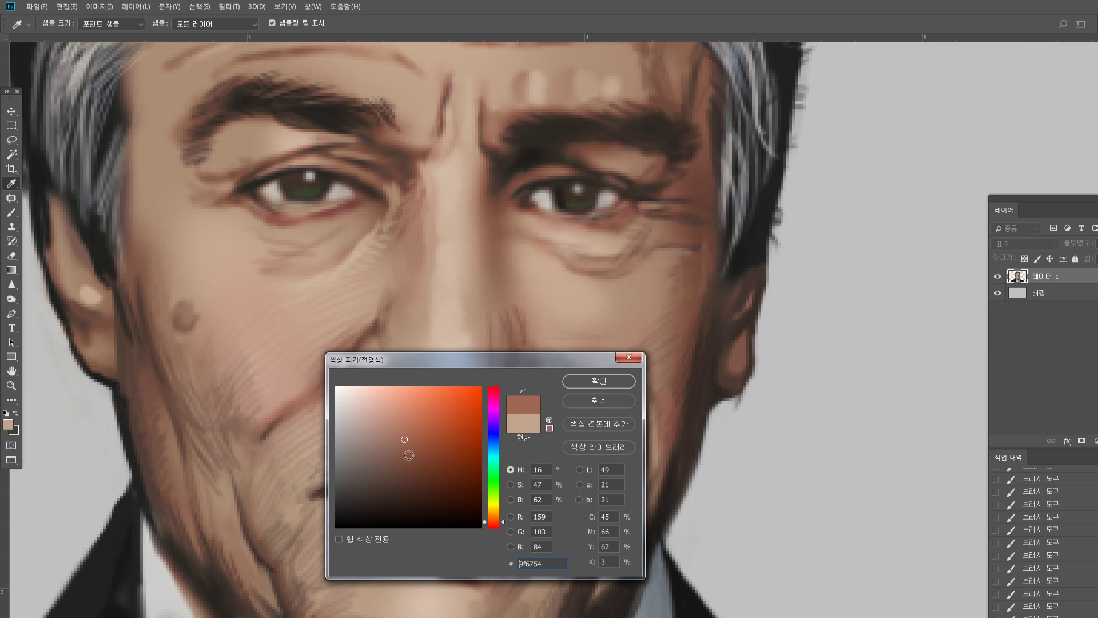
left_click(627, 383)
key("b")
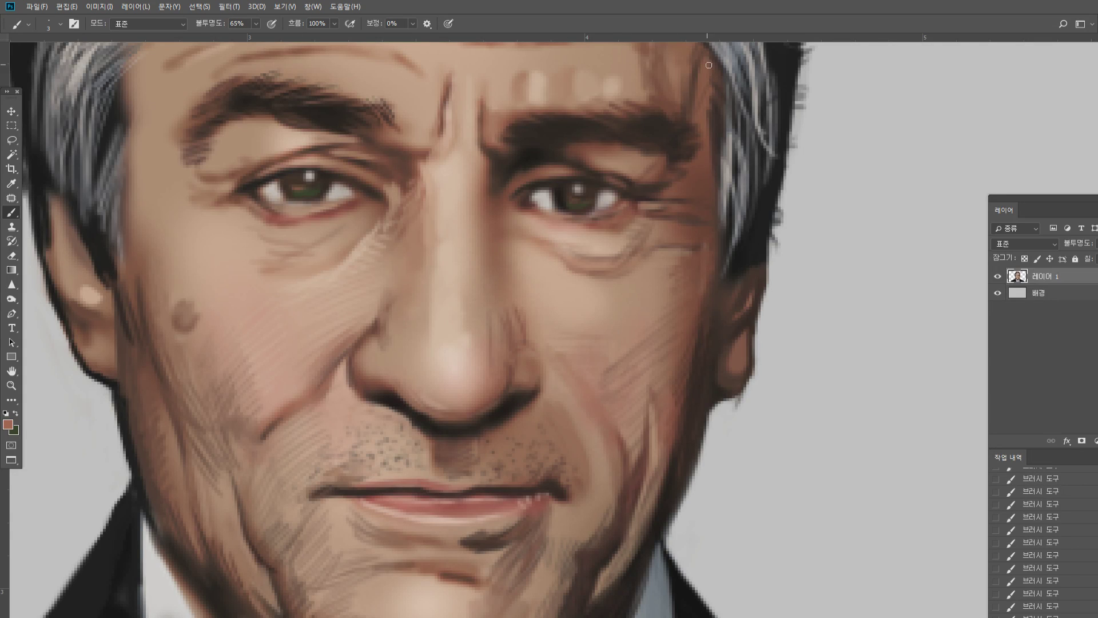
Touch up the upper outer edge of the left-hand ear with a sampled skin brown
double_click(14, 386)
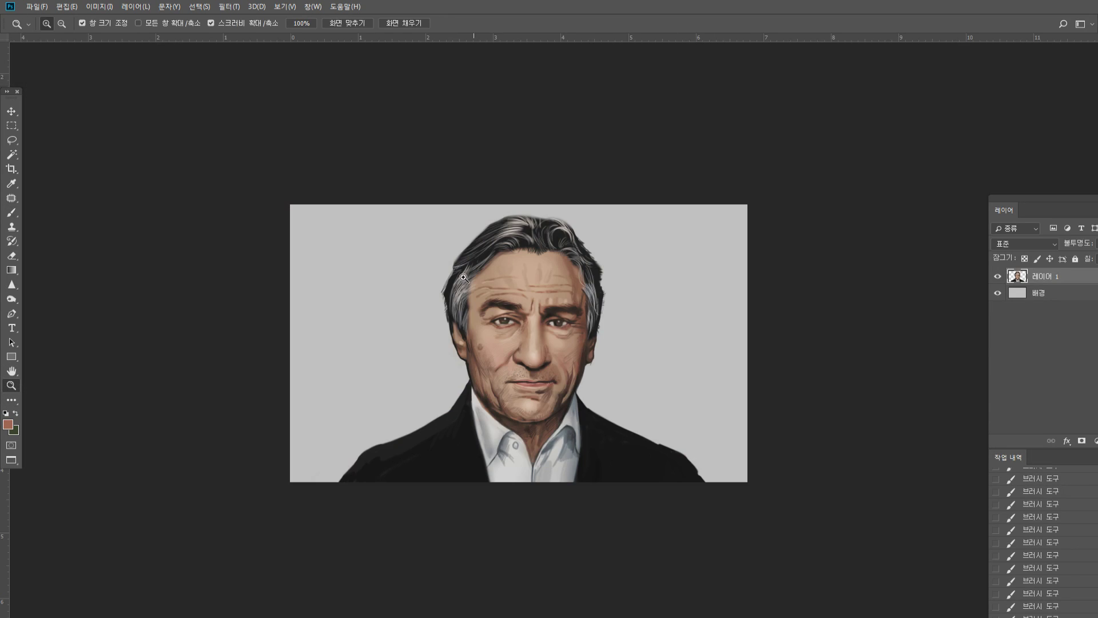
left_click_drag(507, 307, 595, 389)
left_click(11, 371)
left_click_drag(292, 303, 182, 210)
left_click(12, 212)
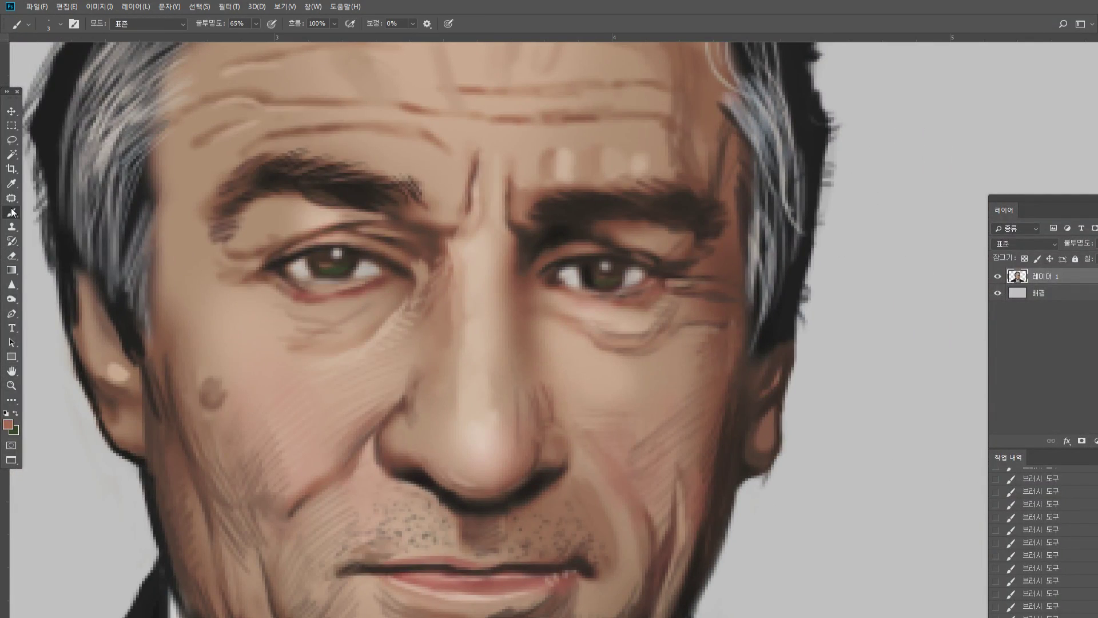
left_click(94, 300, "alt")
left_click_drag(81, 286, 81, 340)
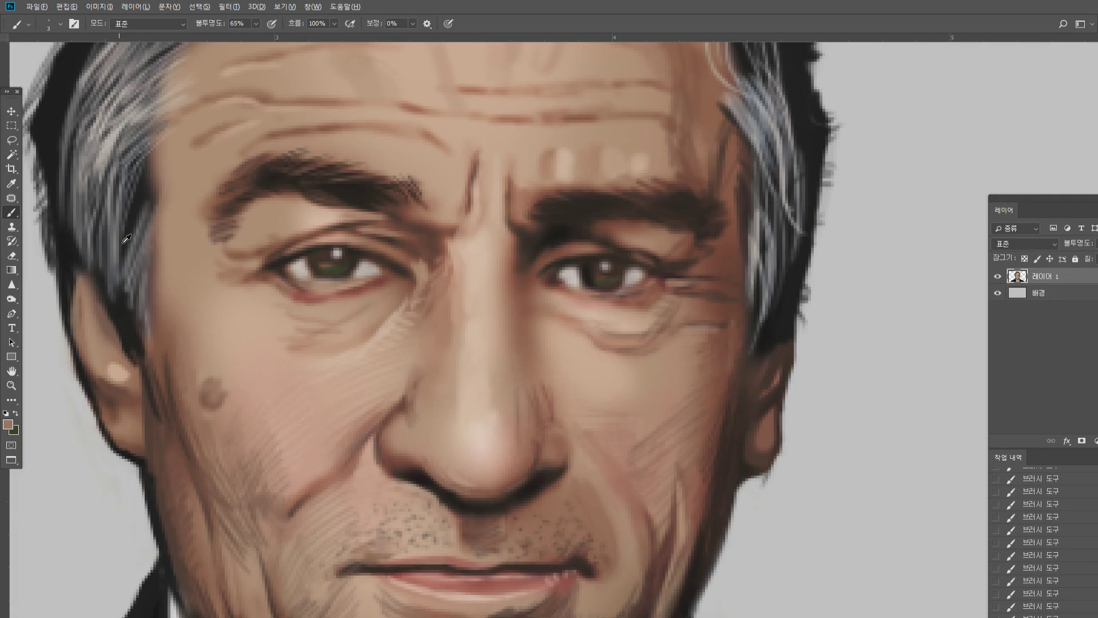
Set the foreground colour to black (000000) and paint the pupils of both eyes
left_click(79, 264, "alt")
left_click(8, 424)
left_click_drag(405, 476, 267, 583)
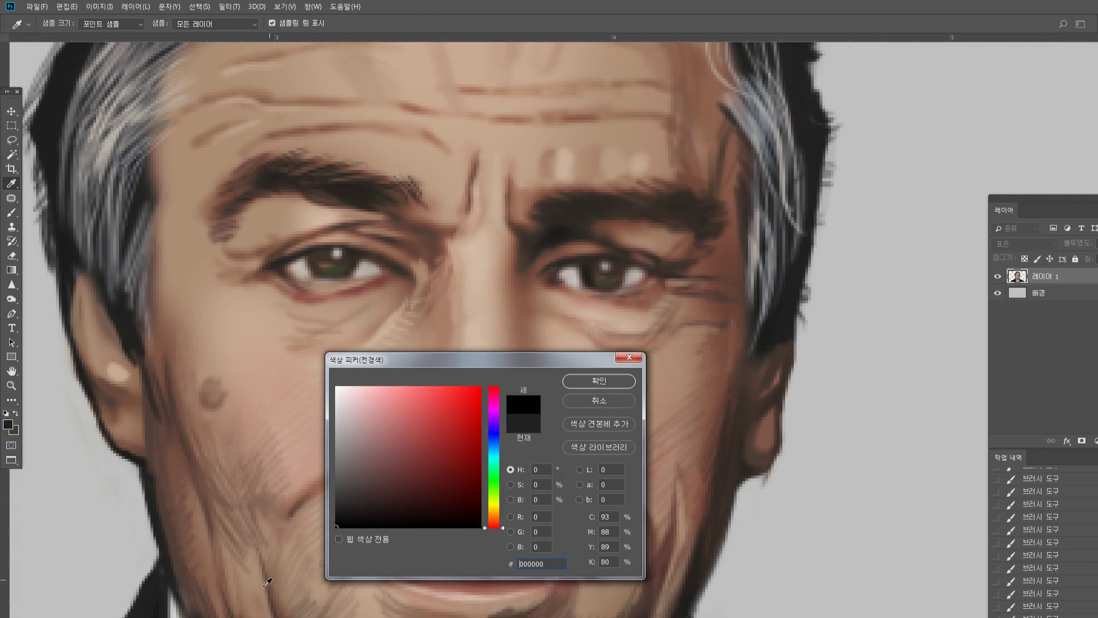
left_click(592, 382)
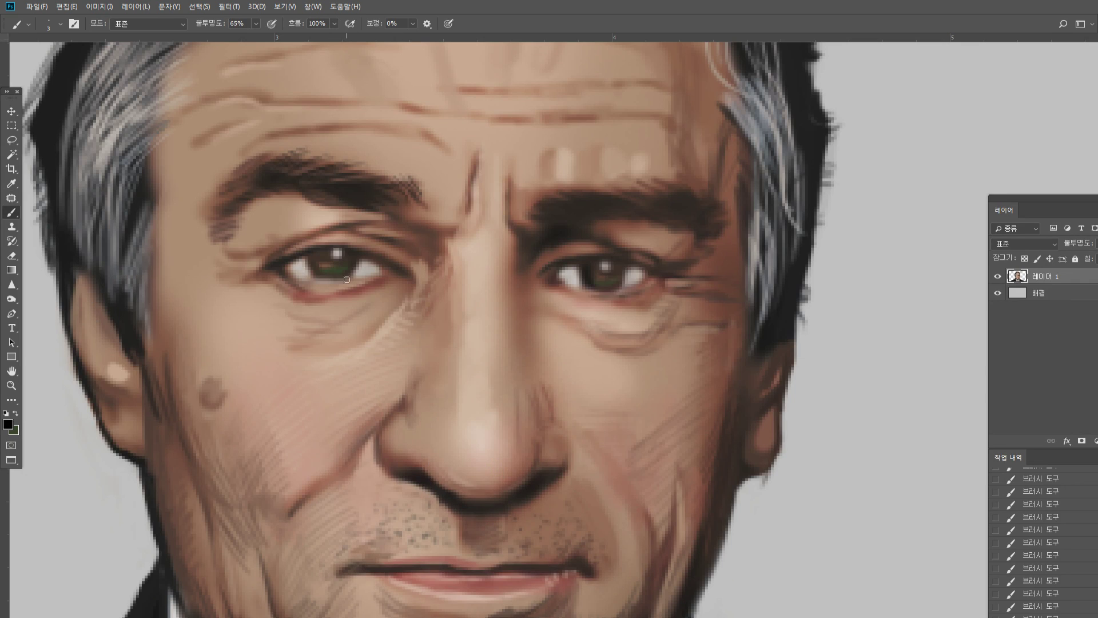
mouse_move(329, 257)
left_mouse_down()
mouse_move(338, 261)
mouse_move(325, 261)
left_mouse_up()
left_click_drag(602, 270, 607, 272)
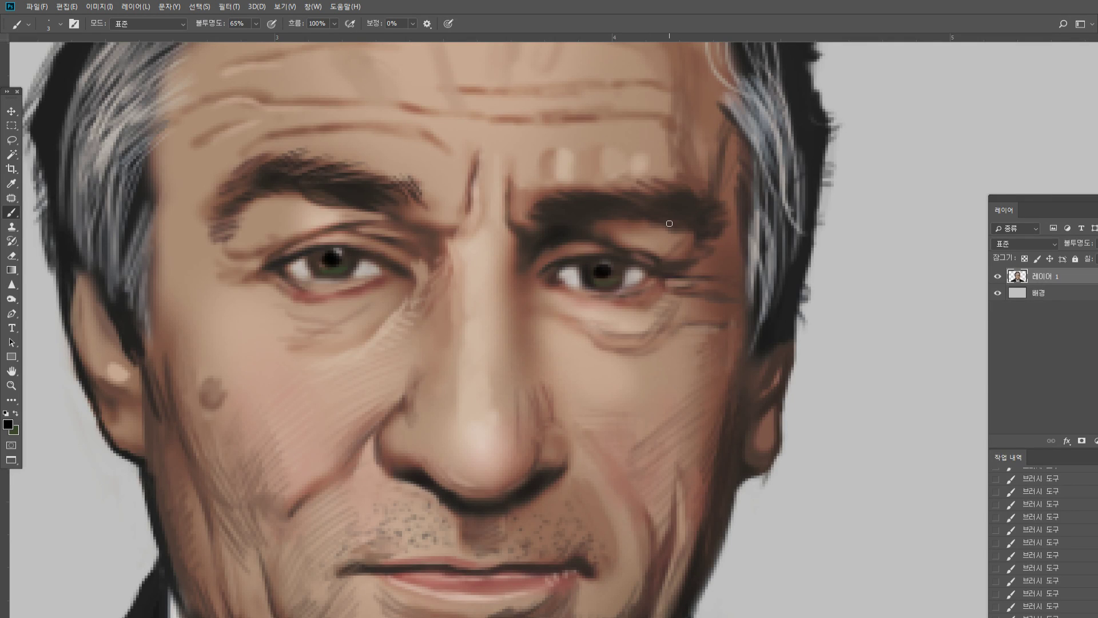
Undo the last pupil stroke, repaint the right-hand pupil and darken the upper part of the left-hand iris
key("ctrl+z")
left_click_drag(606, 276, 597, 262)
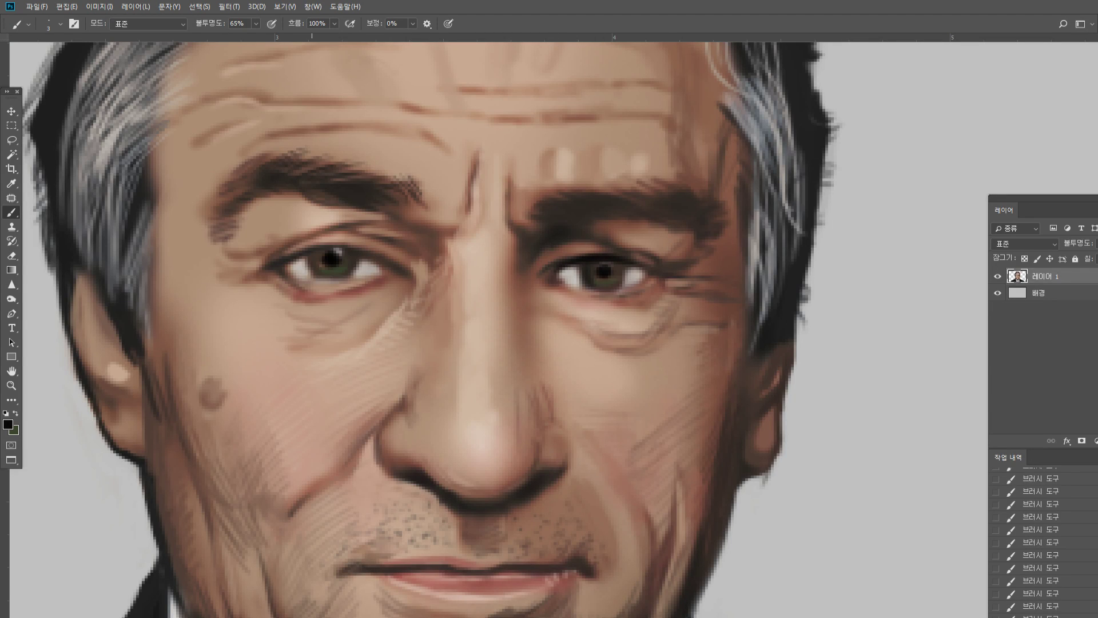
mouse_move(309, 265)
left_mouse_down()
mouse_move(338, 247)
mouse_move(378, 262)
left_mouse_up()
Set the foreground colour to white (ffffff) and dot small catchlights into both eyes
left_click(8, 425)
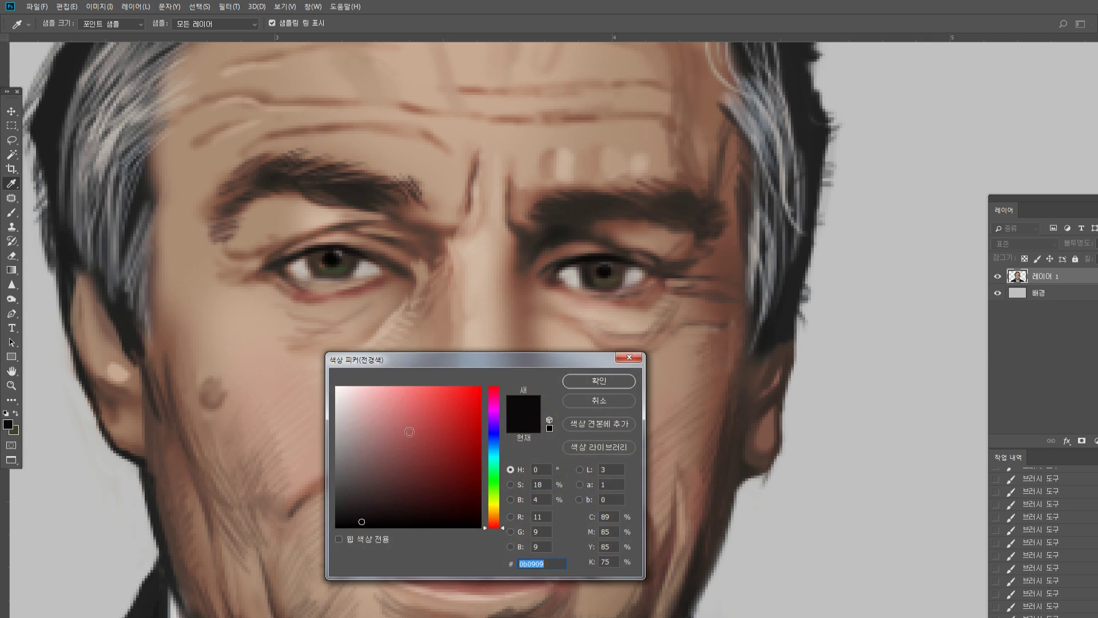
type("ffffff")
key("Return")
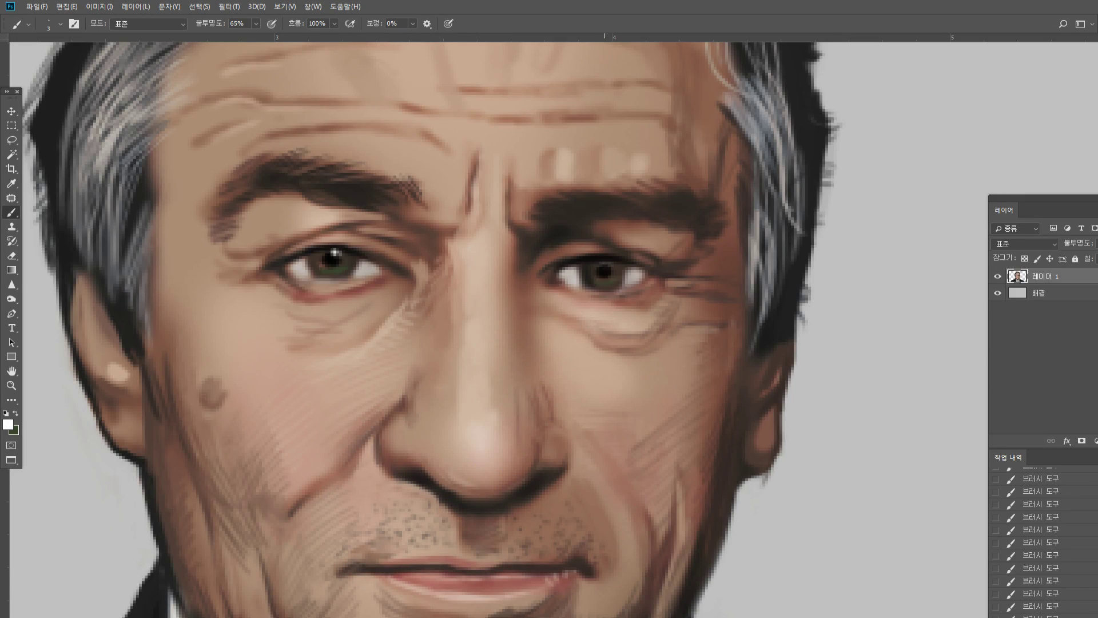
left_click(599, 261)
left_click(601, 264)
Paint loose strands rising above the hair's top outline around the parting, using light and near-black tones sampled from the hair
double_click(11, 386)
left_click(569, 322)
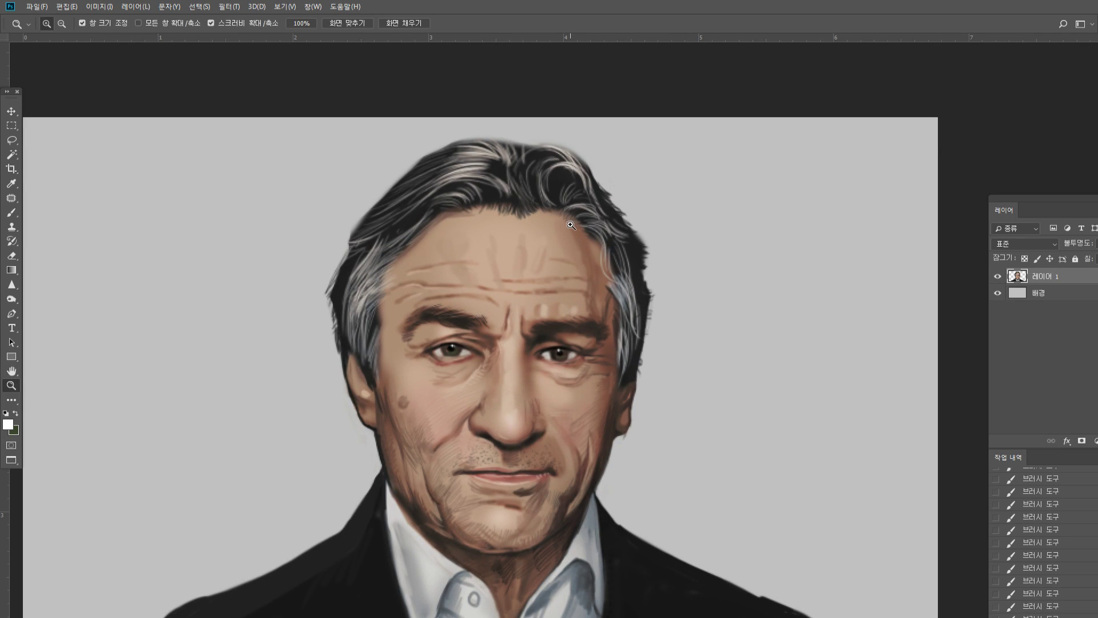
left_click(548, 335, "alt")
left_click(554, 264)
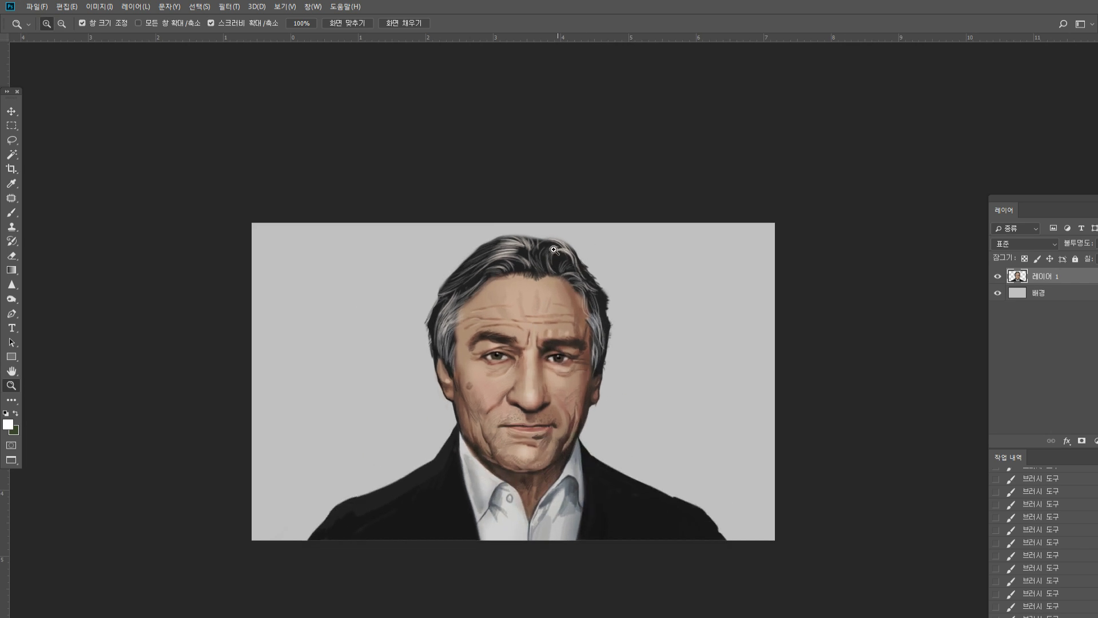
left_click(542, 193)
left_click(515, 286)
left_click(11, 212)
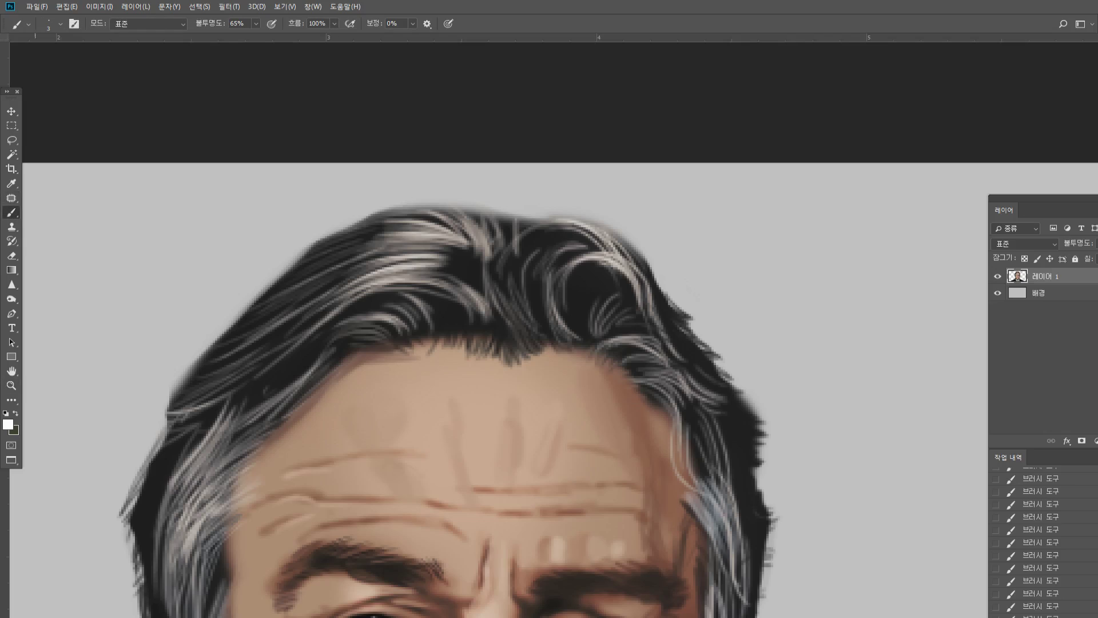
left_click(579, 233, "alt")
mouse_move(504, 240)
left_mouse_down()
mouse_move(517, 219)
mouse_move(532, 220)
mouse_move(501, 213)
mouse_move(538, 203)
mouse_move(486, 220)
mouse_move(510, 196)
mouse_move(470, 227)
left_mouse_up()
left_click(511, 246, "alt")
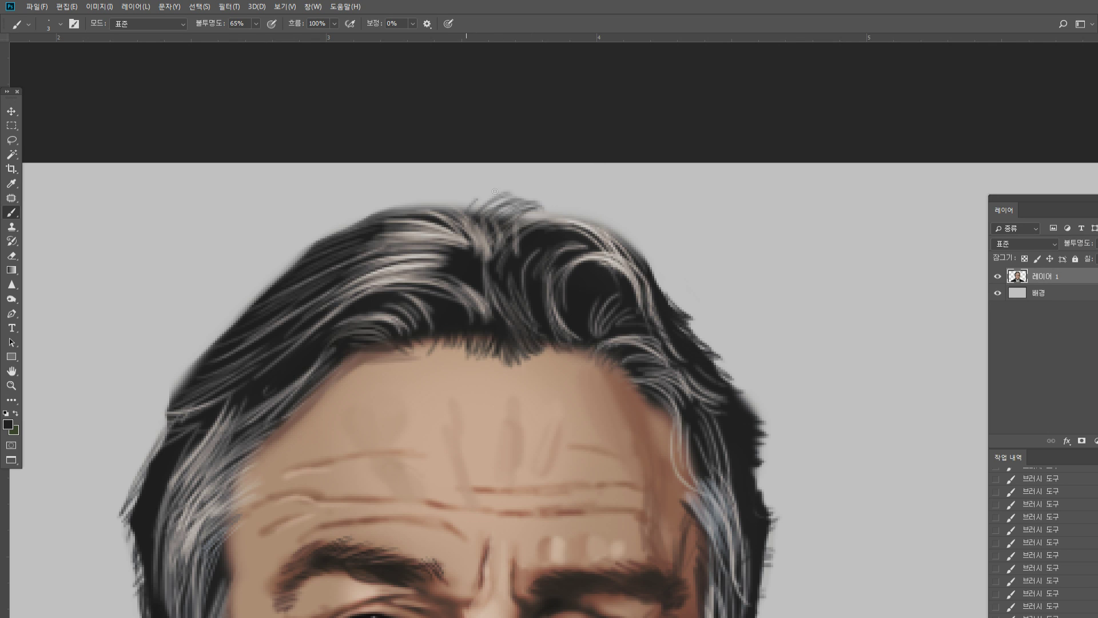
mouse_move(503, 195)
left_mouse_down()
mouse_move(456, 206)
mouse_move(530, 196)
mouse_move(584, 223)
mouse_move(568, 223)
left_mouse_up()
mouse_move(481, 204)
left_mouse_down()
mouse_move(520, 213)
mouse_move(504, 197)
mouse_move(457, 195)
mouse_move(453, 219)
mouse_move(390, 204)
mouse_move(455, 198)
mouse_move(424, 220)
mouse_move(440, 214)
mouse_move(357, 214)
mouse_move(394, 209)
mouse_move(366, 197)
left_mouse_up()
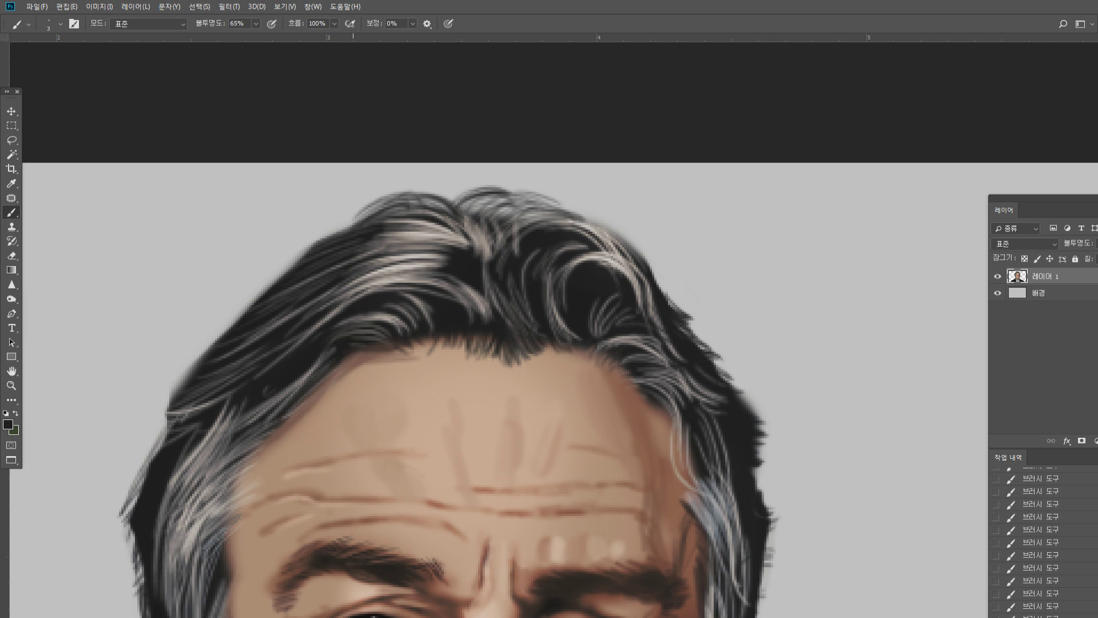
Roughen the hair's outline with dark flyaway strands from the parting down the left-hand side and over the right-hand curl
mouse_move(489, 206)
left_mouse_down()
mouse_move(518, 198)
mouse_move(464, 197)
mouse_move(476, 191)
mouse_move(467, 201)
left_mouse_up()
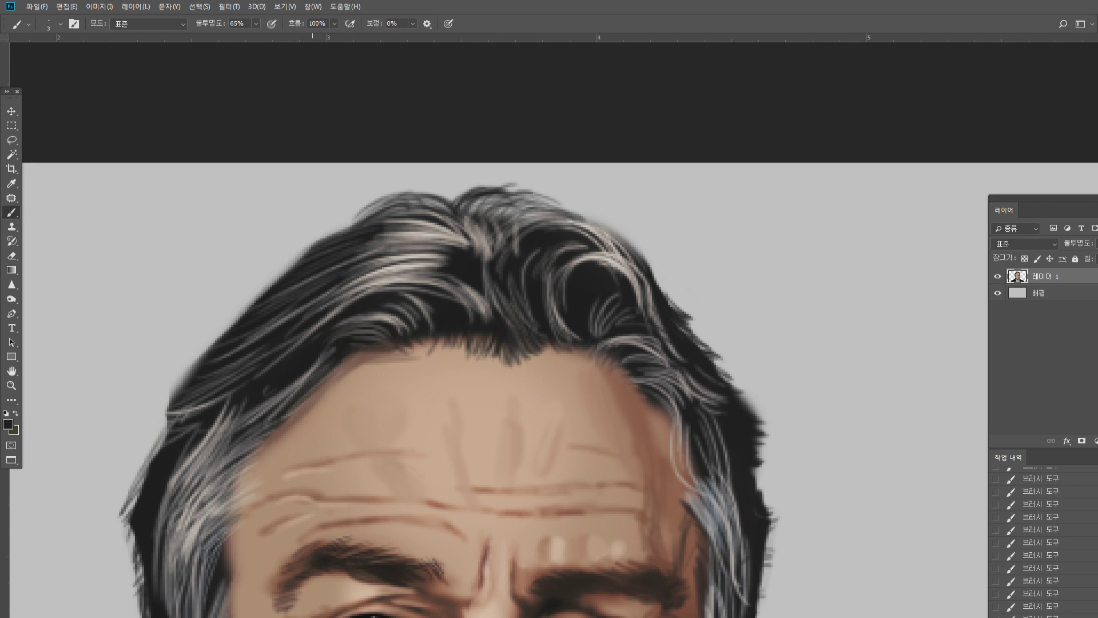
left_click_drag(292, 268, 269, 275)
mouse_move(280, 278)
left_mouse_down()
mouse_move(262, 284)
mouse_move(401, 192)
left_mouse_up()
mouse_move(256, 314)
left_mouse_down()
mouse_move(209, 337)
mouse_move(174, 410)
mouse_move(178, 380)
mouse_move(203, 348)
mouse_move(305, 268)
left_mouse_up()
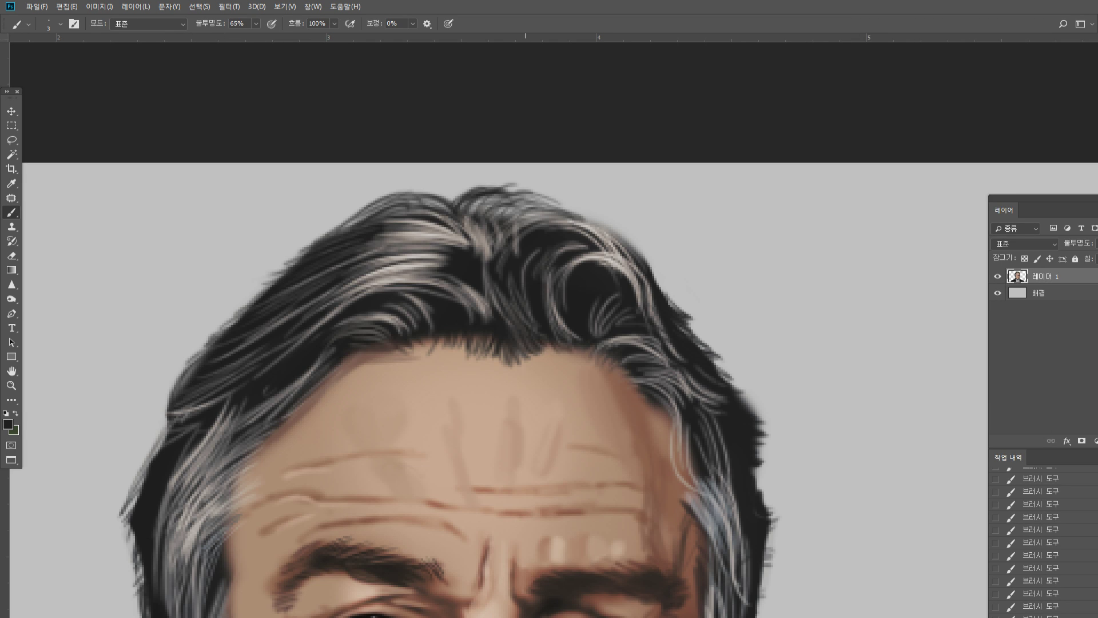
left_click_drag(515, 205, 627, 240)
mouse_move(551, 205)
left_mouse_down()
mouse_move(636, 246)
mouse_move(589, 223)
left_mouse_up()
mouse_move(498, 203)
left_mouse_down()
mouse_move(562, 214)
mouse_move(432, 202)
mouse_move(335, 230)
mouse_move(198, 308)
left_mouse_up()
Fill out and smooth the jacket's right-hand shoulder outline with near-black
key("h")
key("ctrl+0")
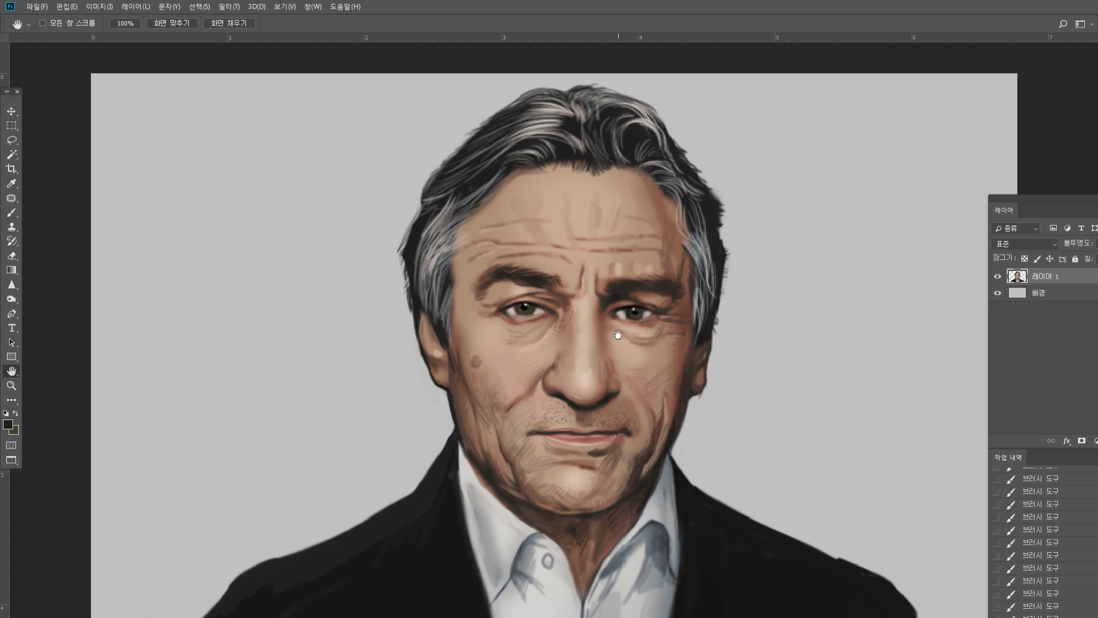
left_click(100, 6)
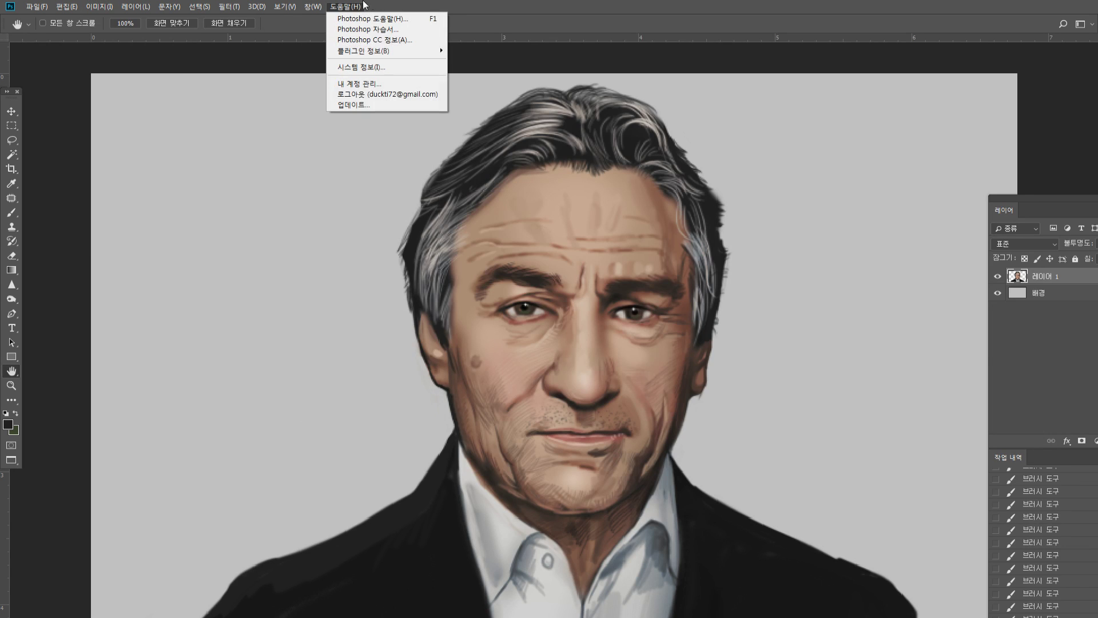
left_click(838, 430)
left_click(10, 214)
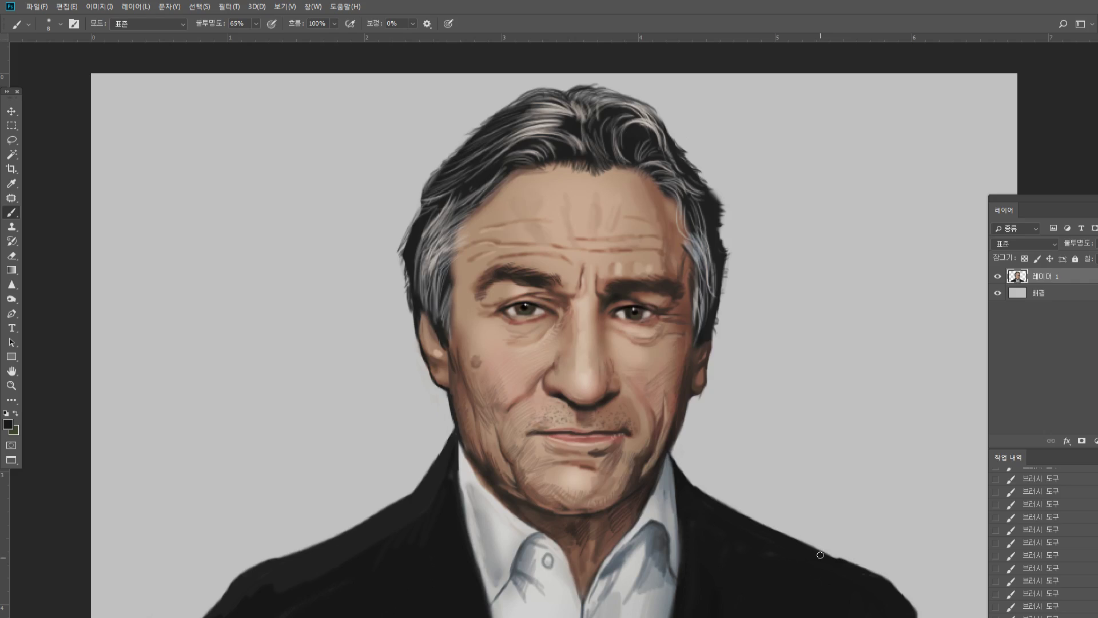
mouse_move(821, 555)
left_mouse_down()
mouse_move(891, 580)
mouse_move(923, 617)
left_mouse_up()
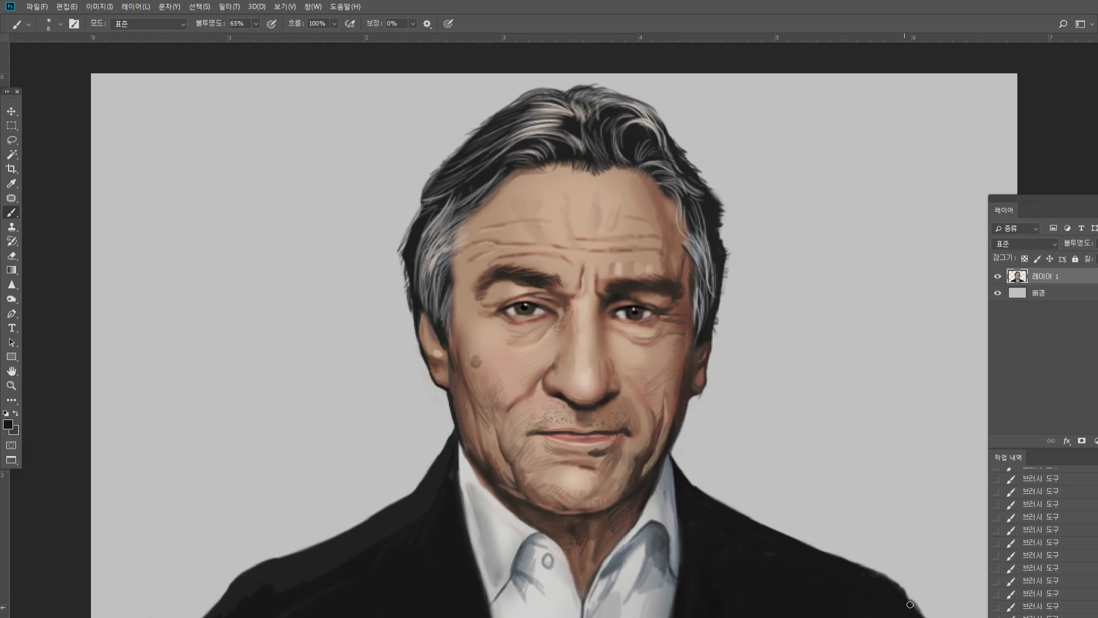
left_click_drag(910, 604, 921, 615)
Soften the highlight along the bridge of the nose with skin tones sampled from the nose and a larger soft brush
left_click(11, 385)
left_click(675, 372)
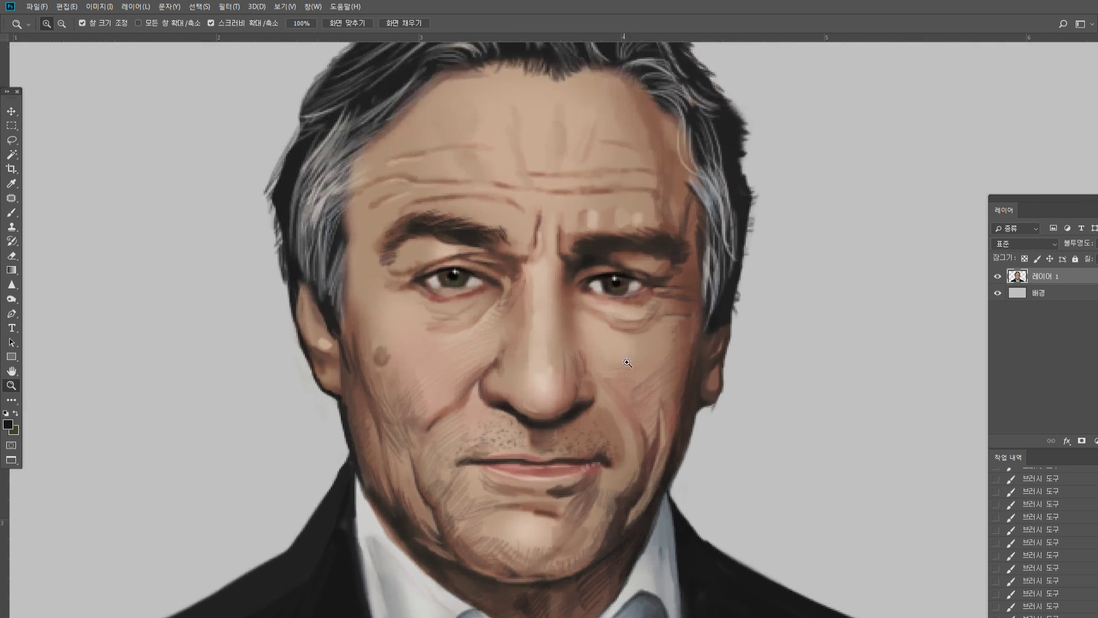
left_click(14, 212)
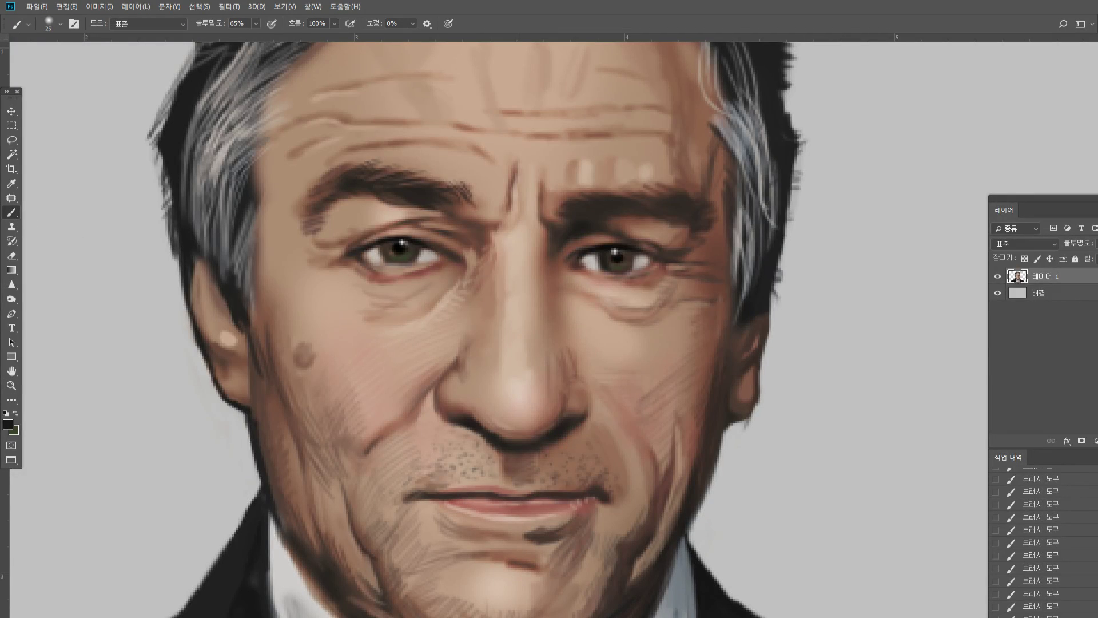
left_click(522, 372, "alt")
left_click(530, 345, "alt")
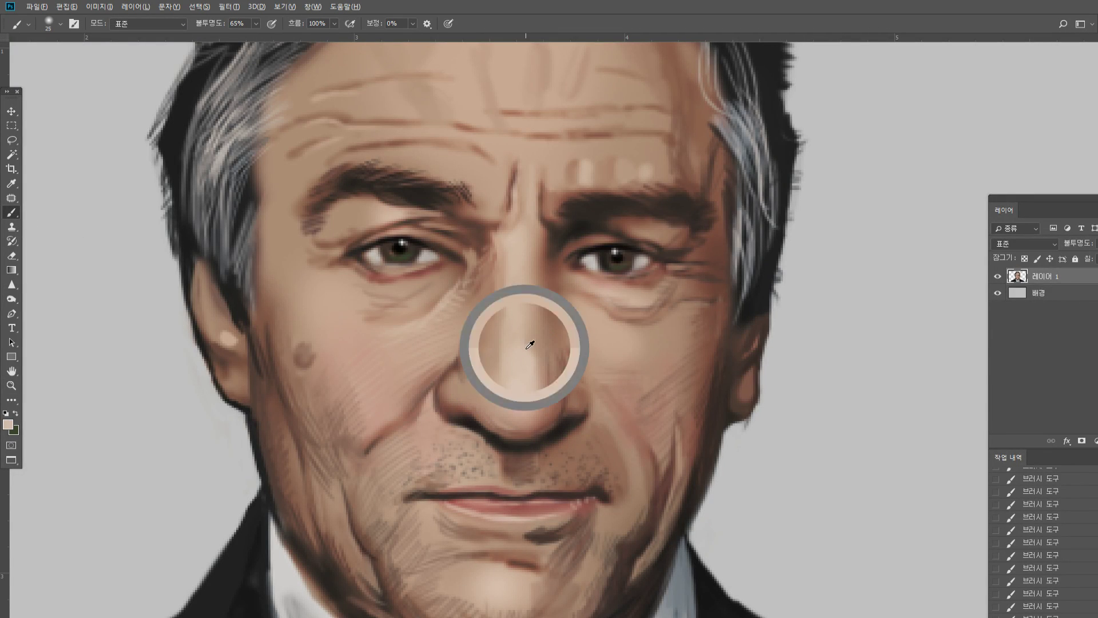
mouse_move(521, 318)
left_mouse_down()
mouse_move(530, 358)
mouse_move(532, 307)
left_mouse_up()
left_click(537, 353, "alt")
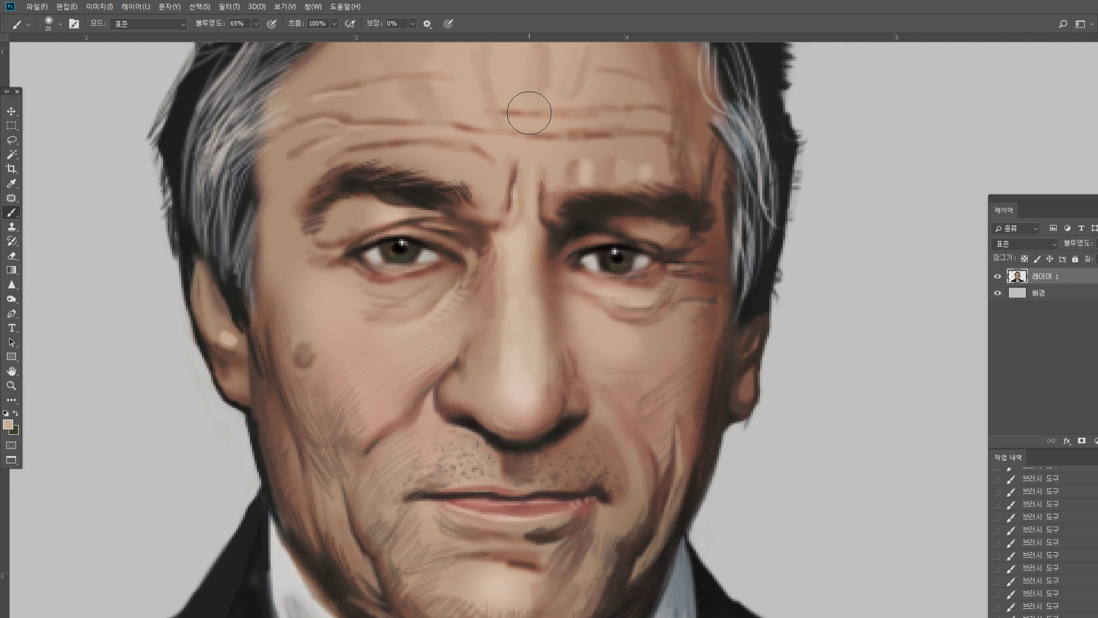
Reduce the brush to 2 px and hatch fine skin lines across the upper bridge of the nose
key("[")
key("[")
key("[")
key("[")
key("[")
left_click(560, 294, "alt")
left_click(517, 358, "alt")
Redraw the left-hand vertical frown line between the eyebrows with thin strokes in sampled brown and skin tones
left_click(516, 188, "alt")
left_click_drag(527, 147, 513, 189)
left_click_drag(525, 152, 509, 184)
left_click(530, 160, "alt")
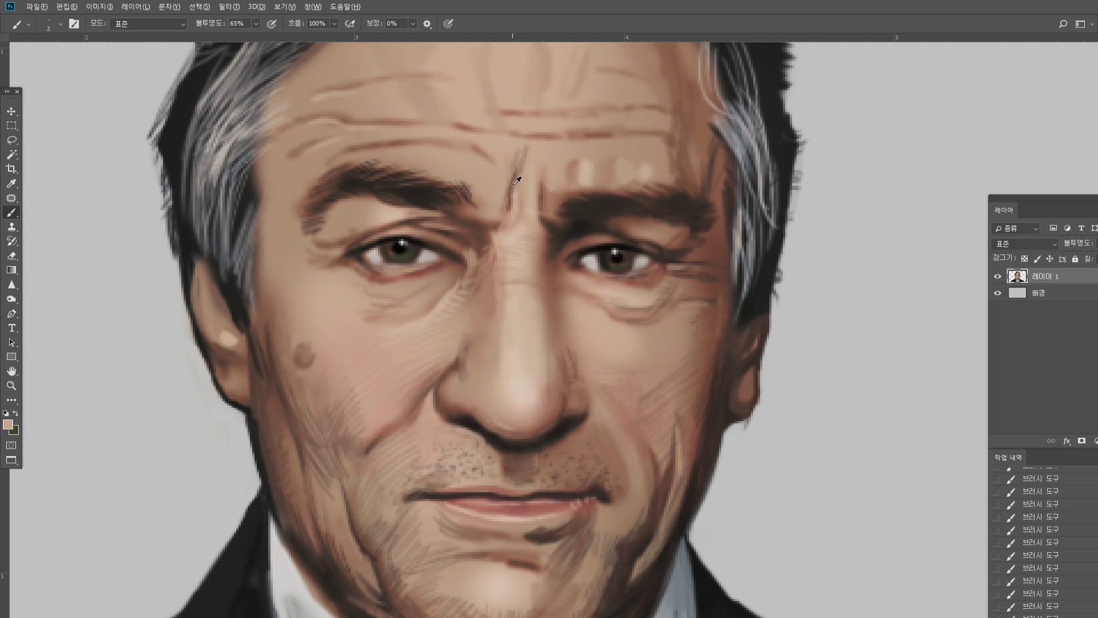
left_click(515, 182, "alt")
left_click_drag(524, 143, 518, 169)
Add light skin-toned strokes along the upper eyelid fold of the left-hand eye
left_click(495, 281, "alt")
left_click_drag(434, 224, 474, 236)
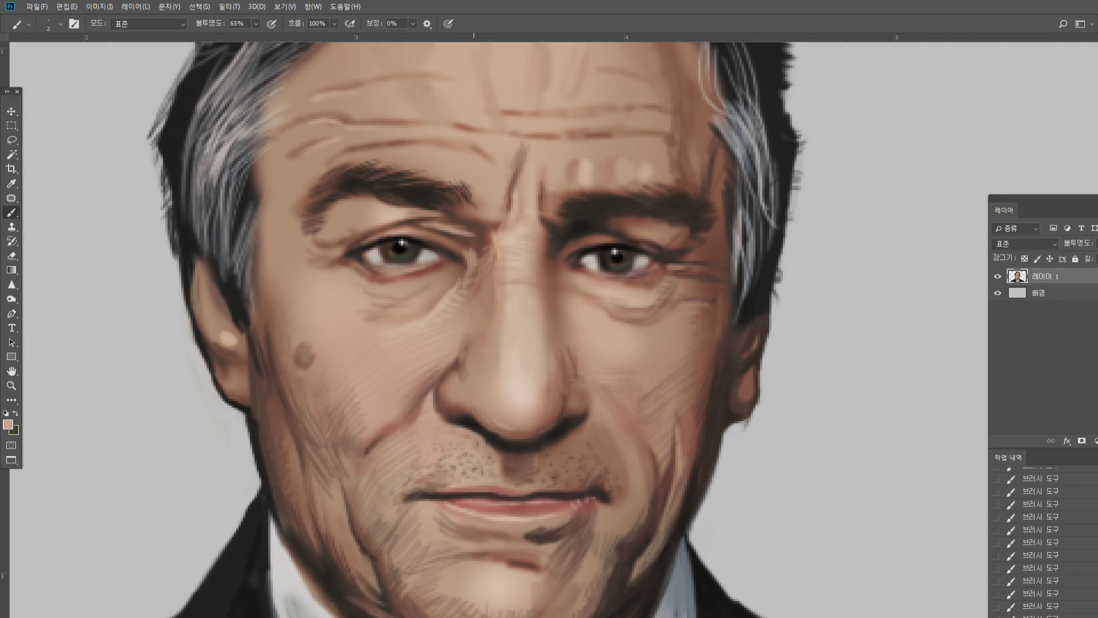
left_click(417, 221, "alt")
left_click(398, 212, "alt")
left_click_drag(405, 215, 440, 220)
Extend the dark crease at the outer corner of the left-hand eye with a sampled dark brown
left_click(359, 255, "alt")
mouse_move(339, 257)
left_mouse_down()
mouse_move(352, 250)
mouse_move(318, 271)
mouse_move(337, 269)
mouse_move(318, 263)
left_mouse_up()
left_click(331, 269, "alt")
left_click(341, 241, "alt")
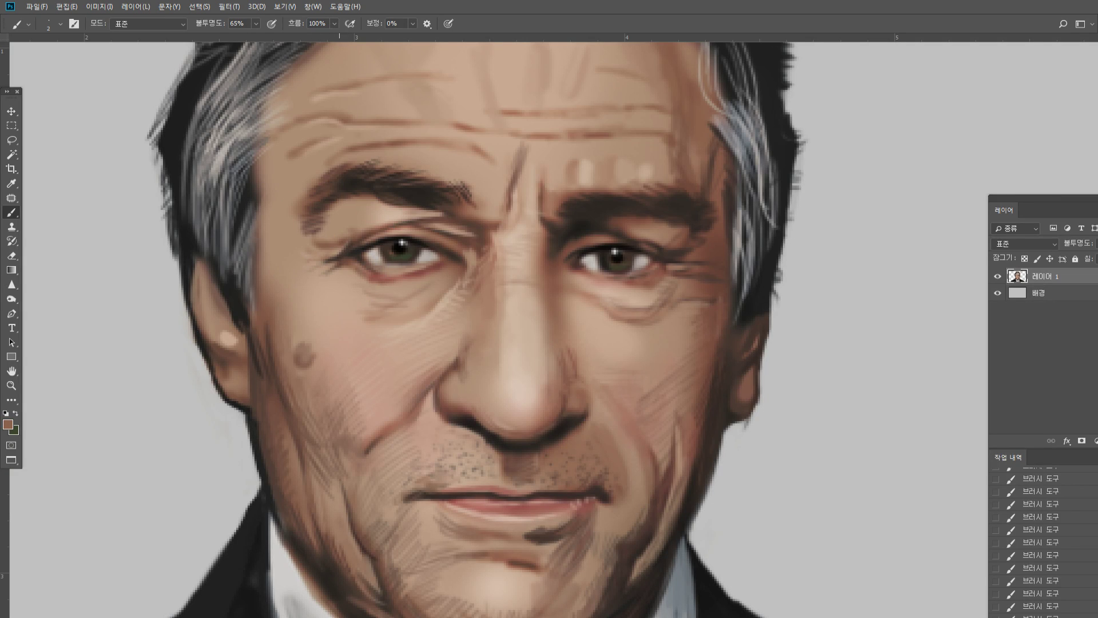
Add fine dark hairs at the outer ends of both eyebrows using sampled brown and black tones
left_click(387, 187, "alt")
mouse_move(327, 210)
left_mouse_down()
mouse_move(375, 197)
mouse_move(331, 195)
left_mouse_up()
left_click(390, 148, "alt")
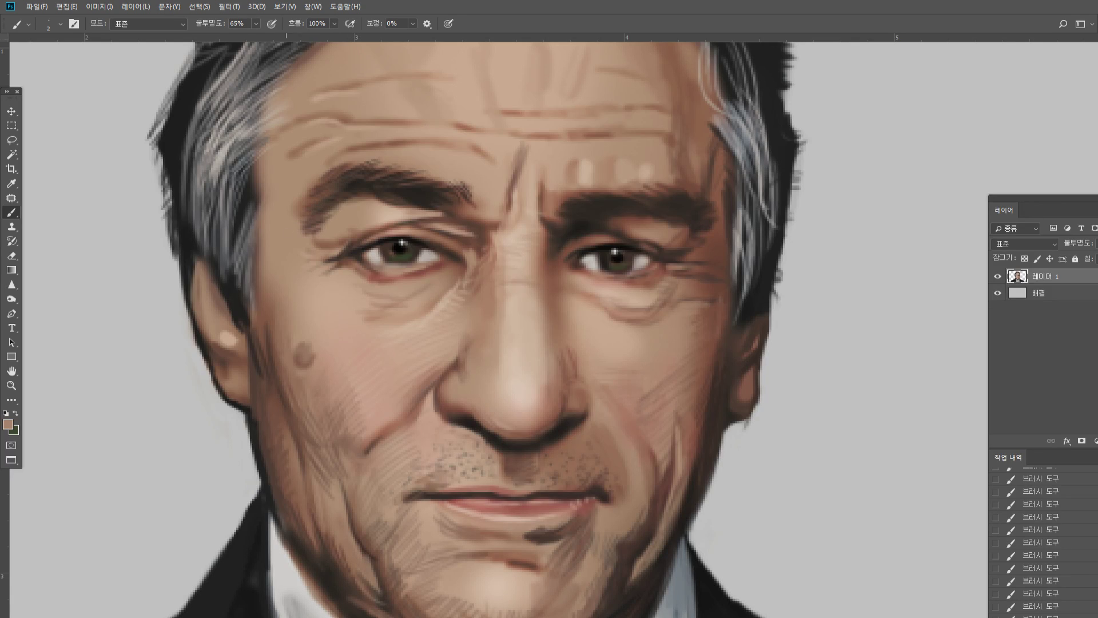
left_click(403, 243, "alt")
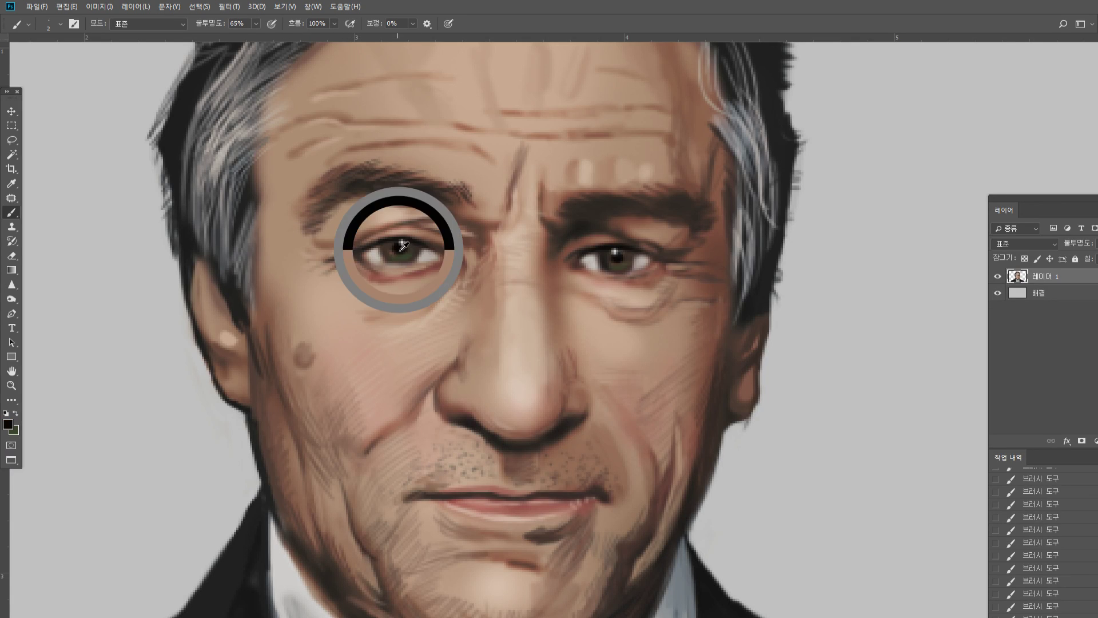
mouse_move(314, 212)
left_mouse_down()
mouse_move(298, 211)
mouse_move(294, 227)
left_mouse_up()
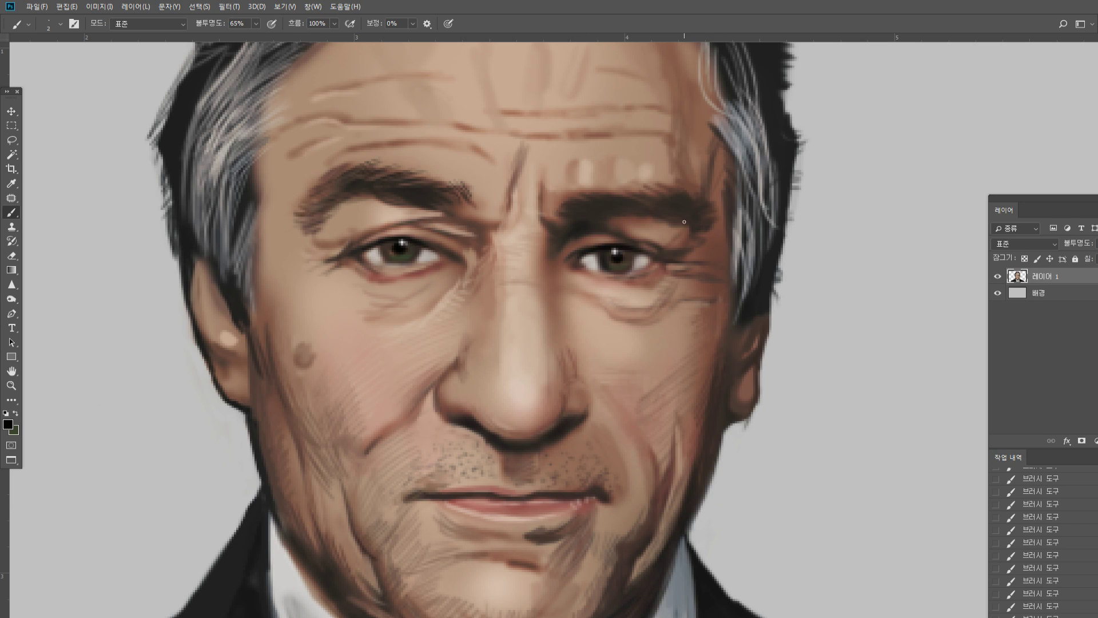
left_click_drag(697, 227, 702, 239)
Lighten the upper forehead with the Dodge tool on midtones at 34% exposure
double_click(12, 385)
left_click(627, 365)
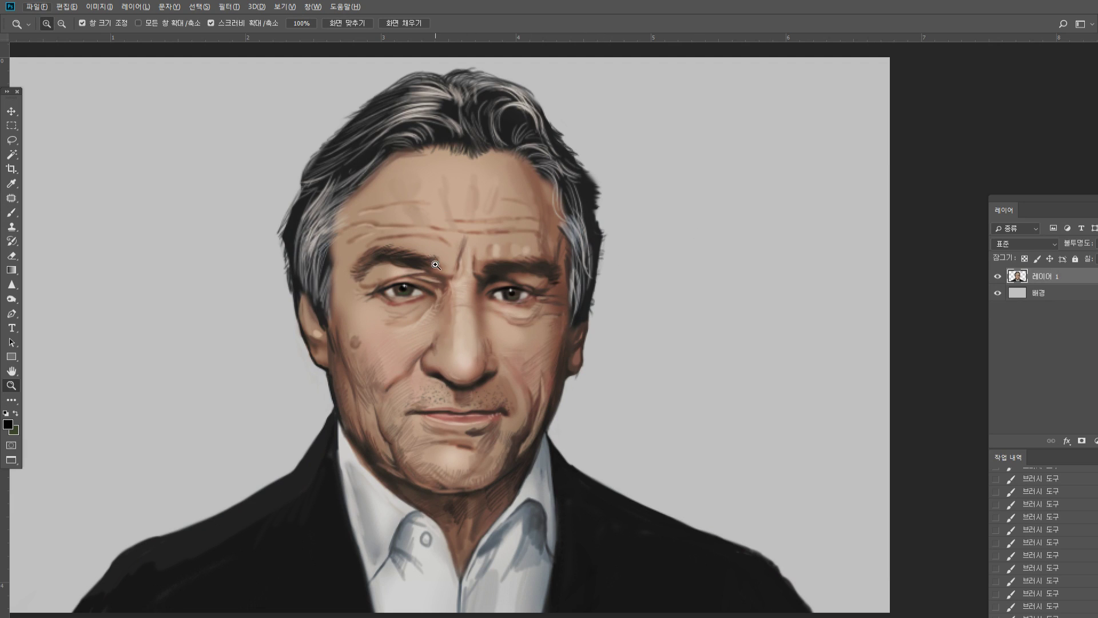
left_click(11, 299)
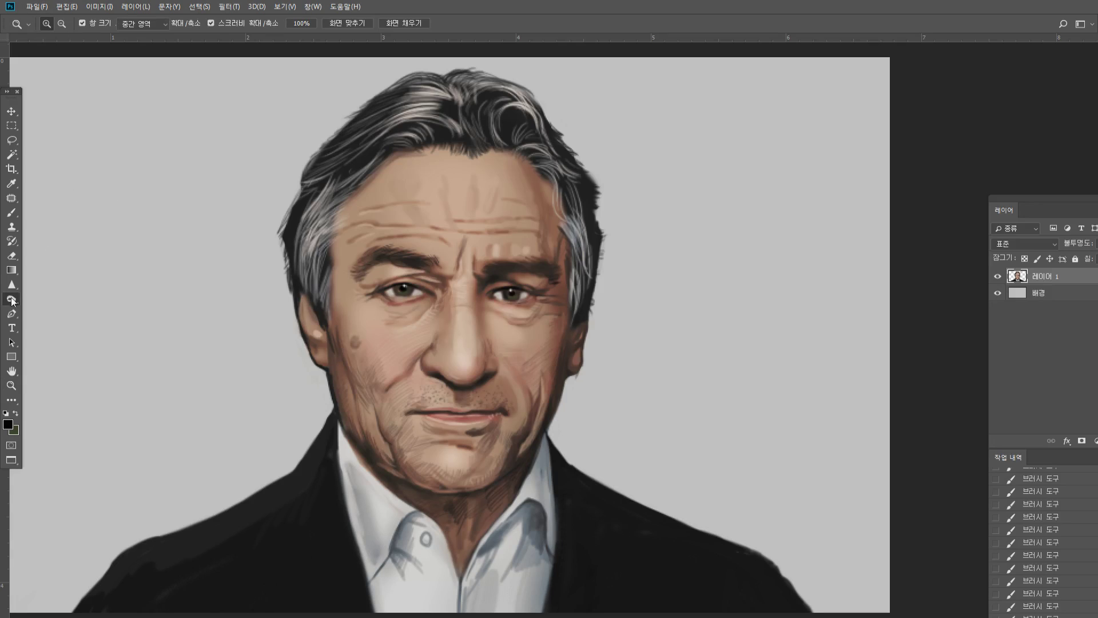
right_click(12, 299)
left_click(47, 301)
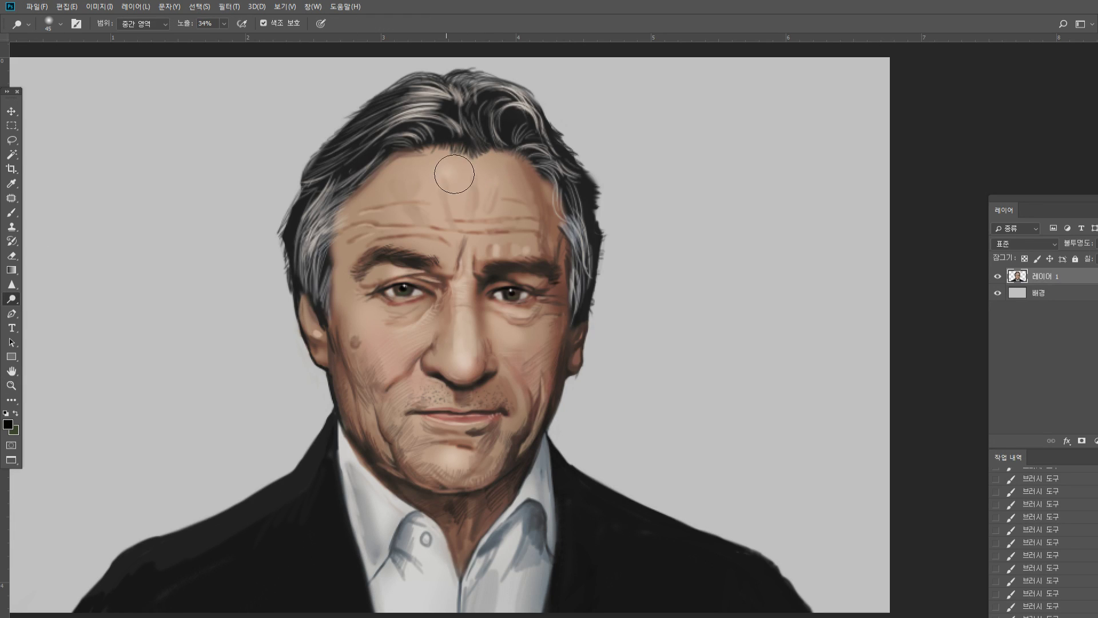
mouse_move(455, 175)
left_mouse_down()
mouse_move(466, 188)
mouse_move(446, 187)
mouse_move(465, 182)
left_mouse_up()
key("ctrl+z")
left_click_drag(414, 210, 426, 203)
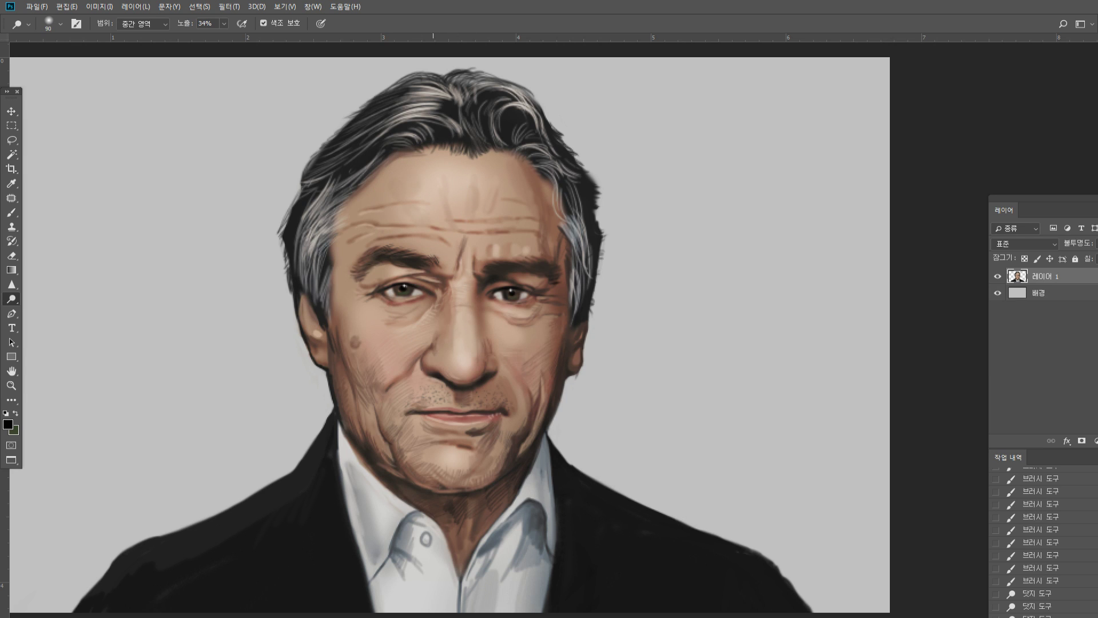
Dodge highlights with a smaller brush on the nose bridge, left-hand cheek, mole and skin around the mouth
key("bracketleft")
left_click_drag(457, 286, 460, 354)
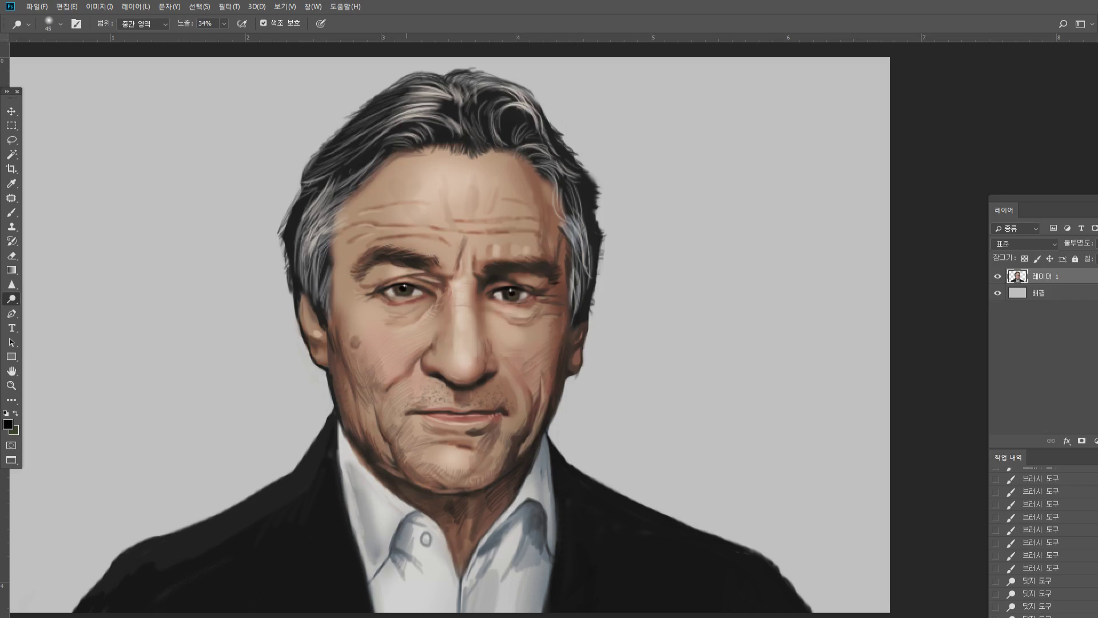
left_click_drag(360, 301, 360, 339)
key("bracketleft")
key("bracketleft")
key("bracketleft")
key("bracketleft")
key("bracketright")
key("bracketright")
key("bracketright")
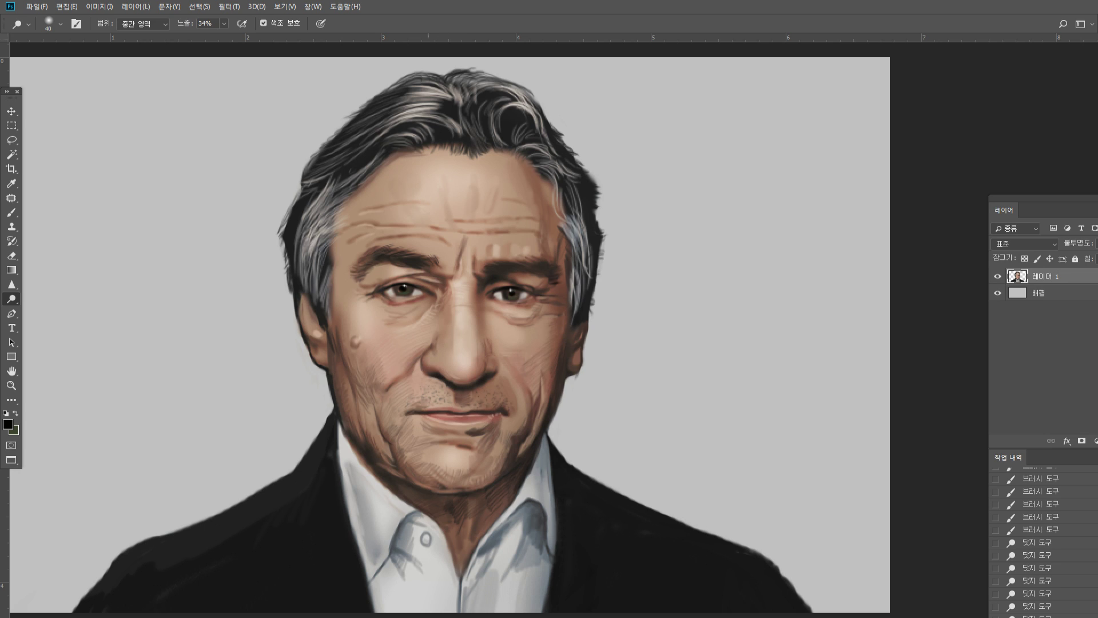
left_click_drag(423, 387, 424, 405)
left_click_drag(517, 420, 515, 432)
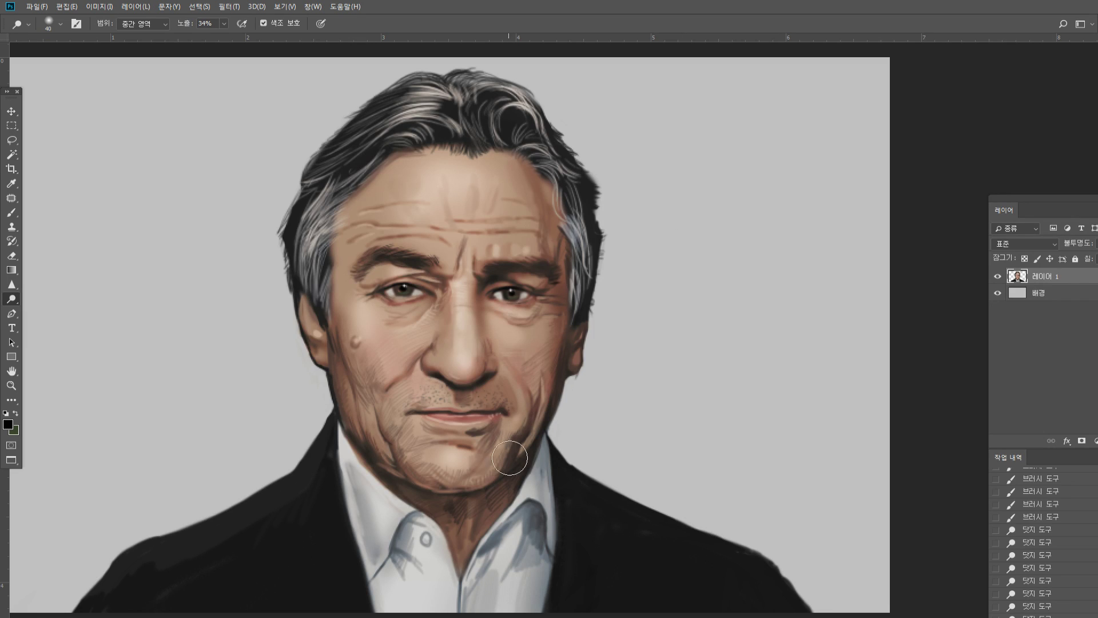
Burn the shading under the chin and down the neck to the shirt opening
left_click_drag(484, 469, 458, 479)
left_click(470, 482)
left_click(488, 479, "alt")
left_click_drag(471, 518, 461, 607)
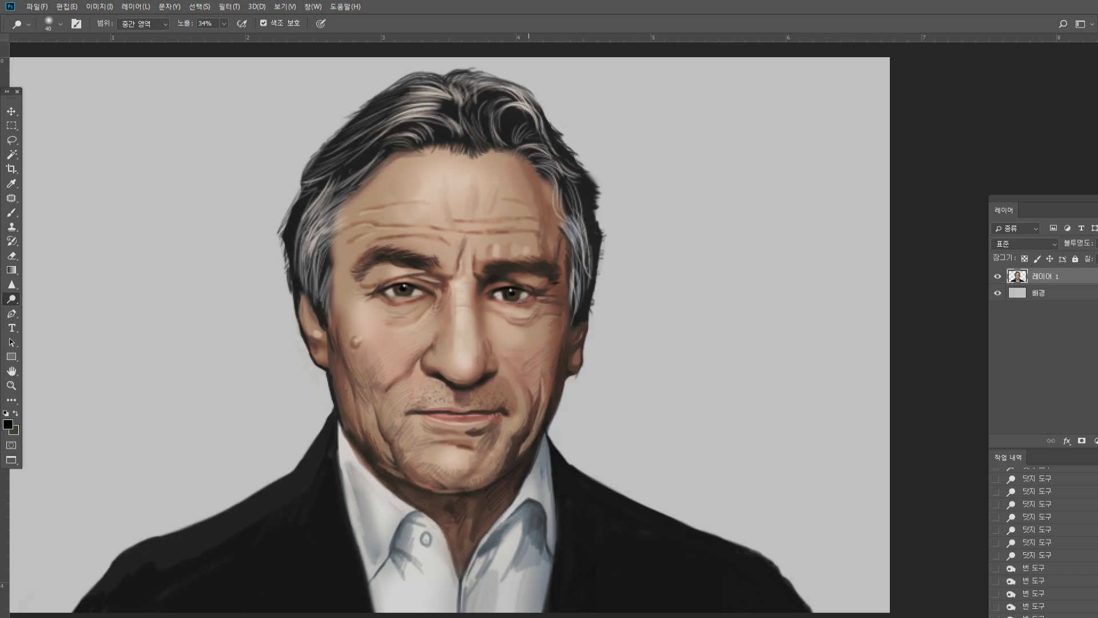
Blend the dark vertical line at the bottom of the shirt opening with a 70 px Smudge brush at 42% strength
left_click(12, 285)
left_click(80, 305)
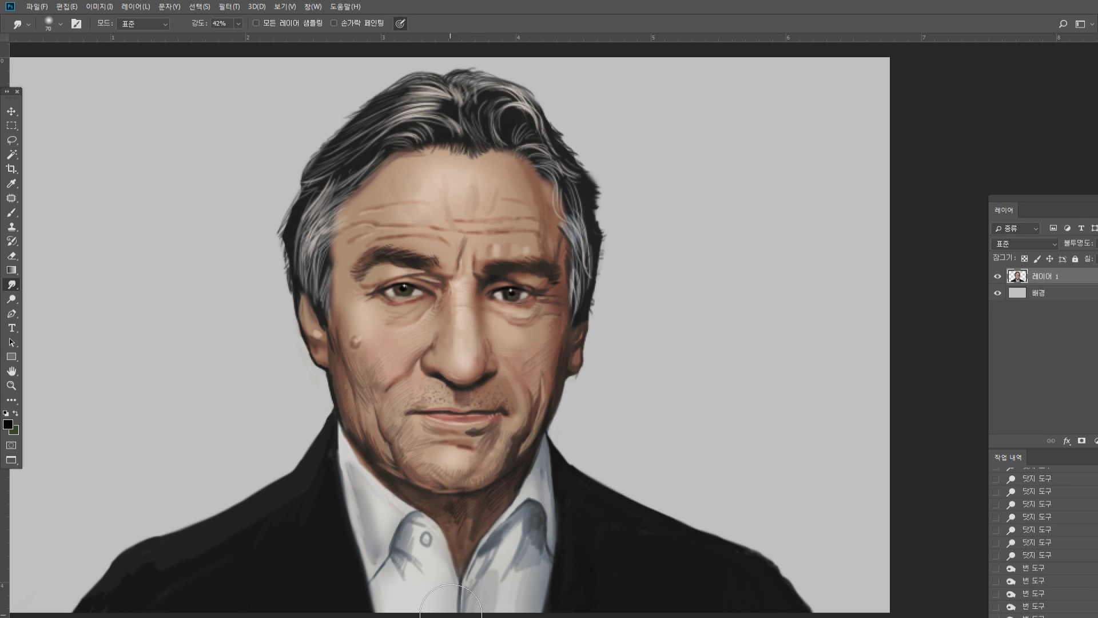
mouse_move(459, 594)
left_mouse_down()
mouse_move(453, 617)
mouse_move(464, 617)
mouse_move(493, 590)
left_mouse_up()
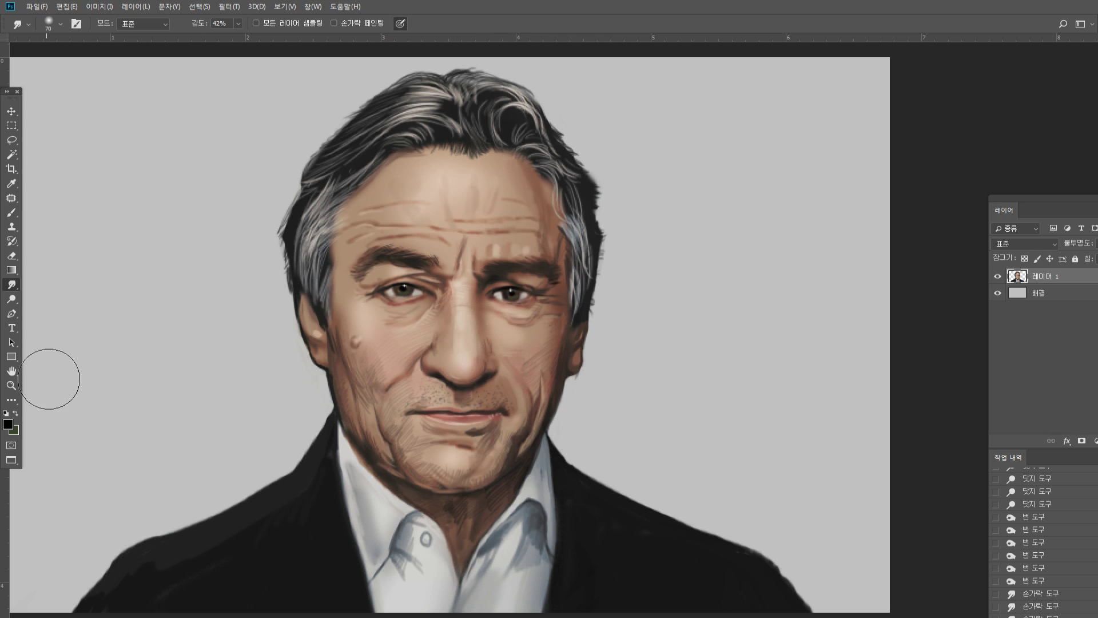
Brighten both sides of the white shirt front with a large Dodge brush
left_click(13, 298)
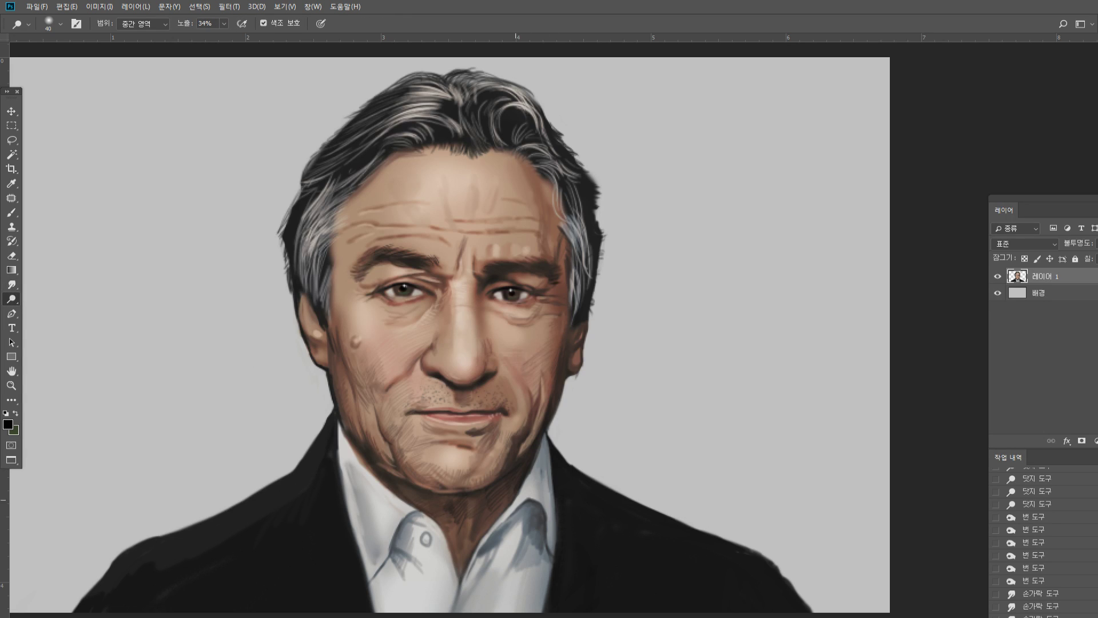
key("bracketright")
key("bracketright")
key("bracketright")
key("bracketright")
key("bracketright")
key("bracketright")
key("bracketright")
key("bracketright")
key("bracketright")
left_click_drag(509, 584, 458, 581)
left_click_drag(371, 592, 393, 550)
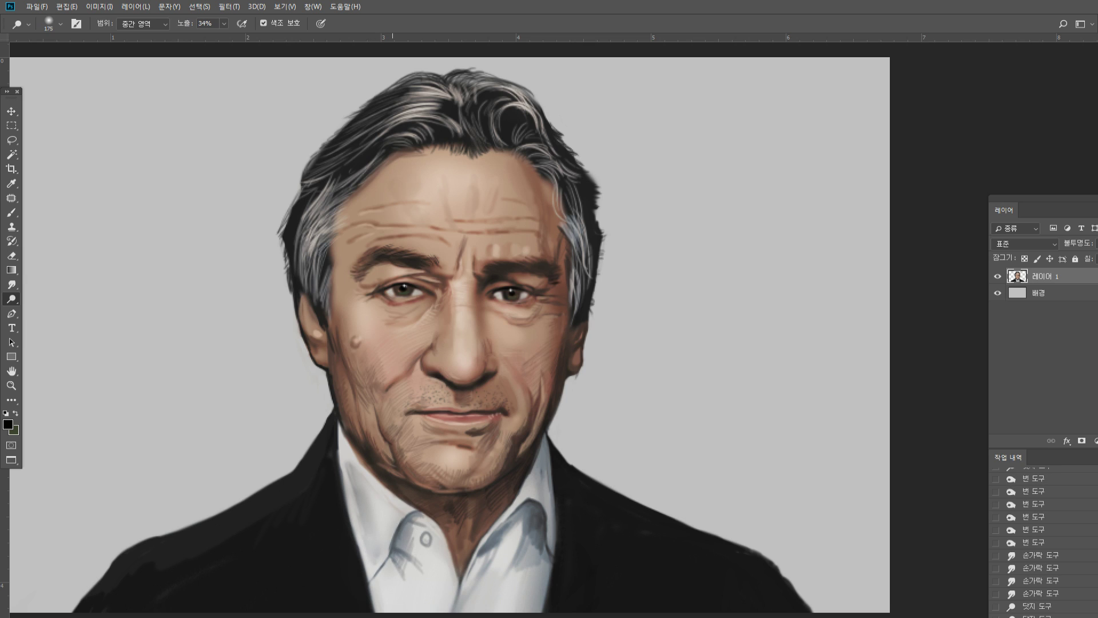
left_click_drag(535, 552, 537, 600)
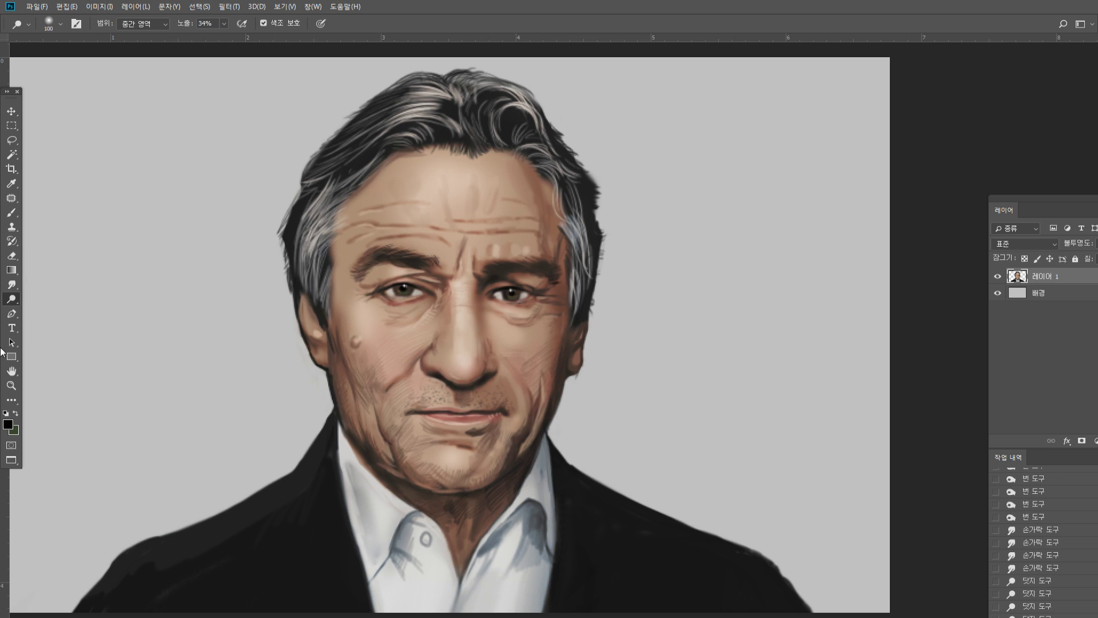
Smudge the border between the shirt and the right-hand jacket lapel with a 70 px brush
left_click(12, 284)
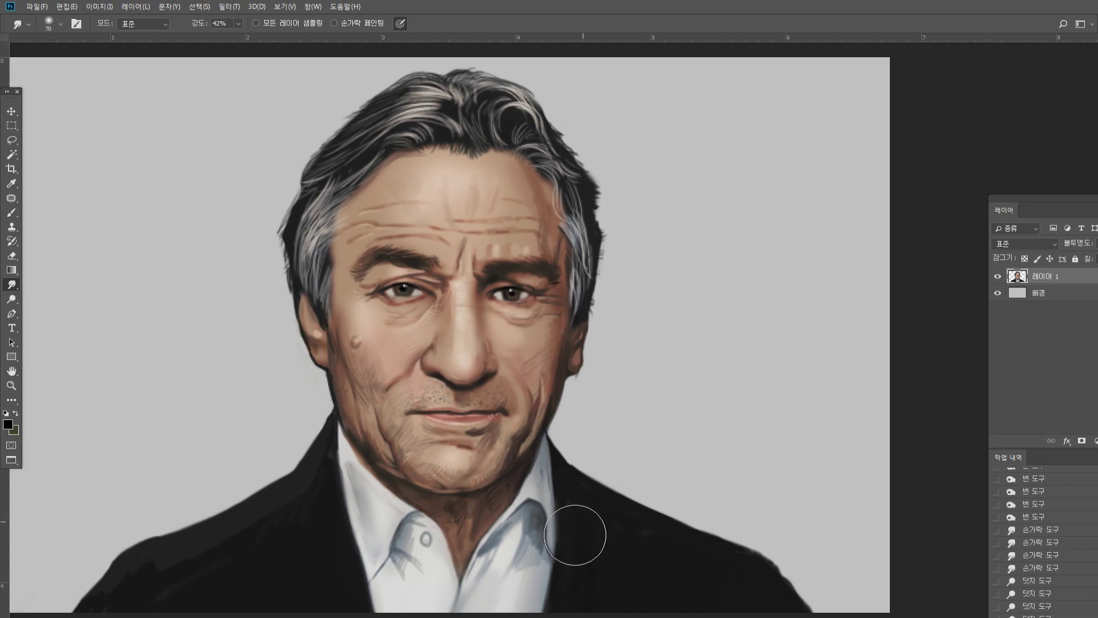
left_click_drag(577, 535, 575, 552)
left_click_drag(577, 542, 546, 604)
left_click_drag(558, 566, 547, 607)
left_click_drag(553, 572, 546, 609)
left_click_drag(551, 578, 546, 611)
mouse_move(551, 570)
left_mouse_down()
mouse_move(542, 615)
mouse_move(523, 583)
mouse_move(543, 606)
left_mouse_up()
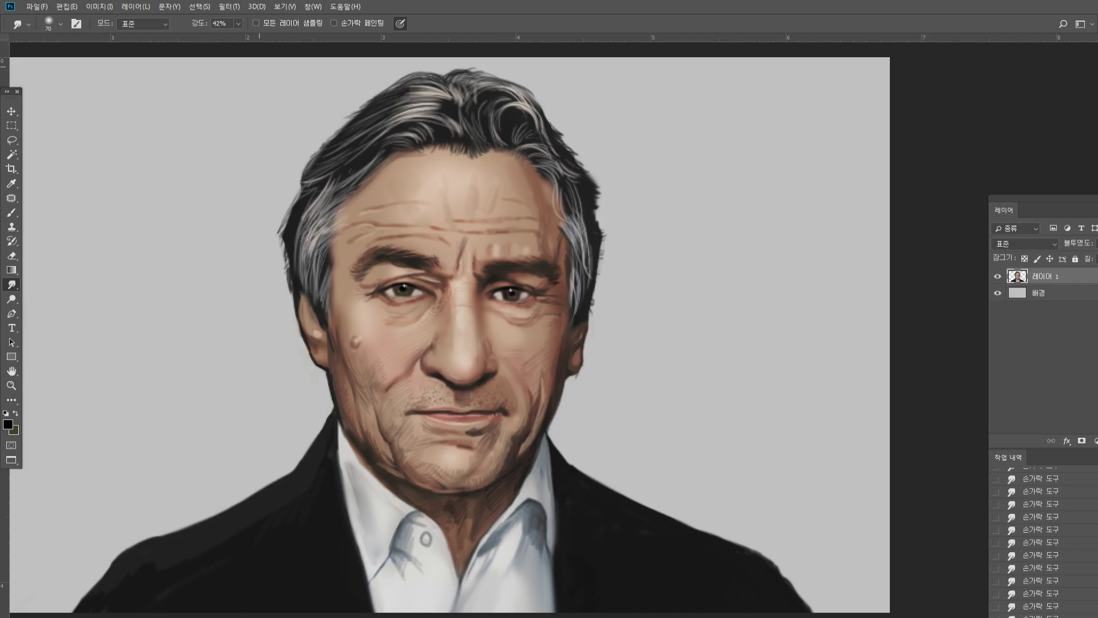
Enlarge the whole image with the Image Size command
left_click(98, 7)
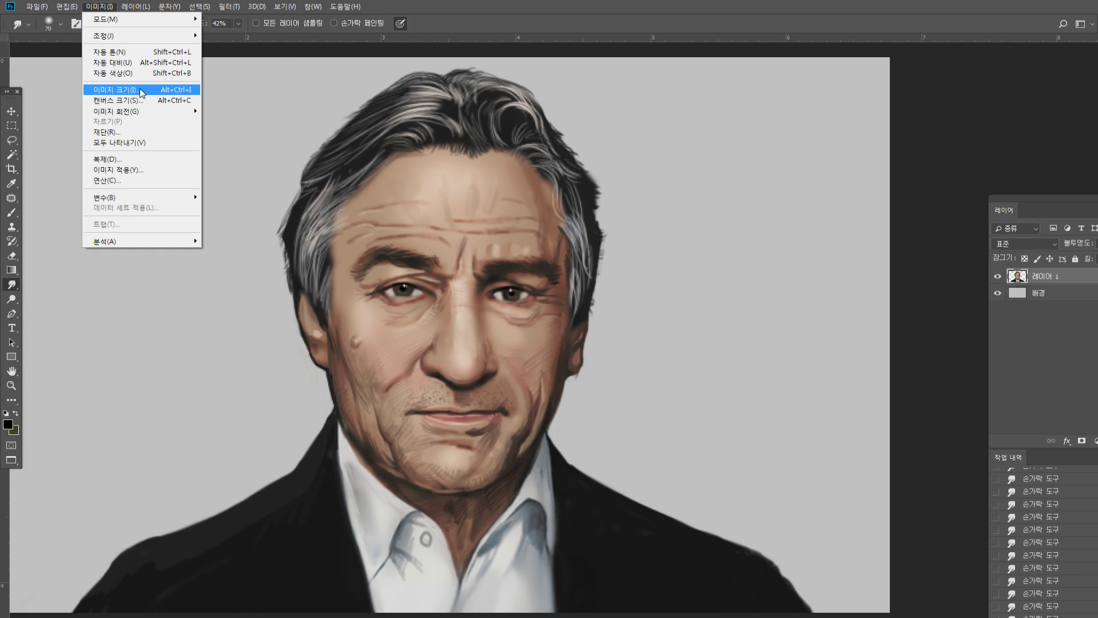
left_click(143, 88)
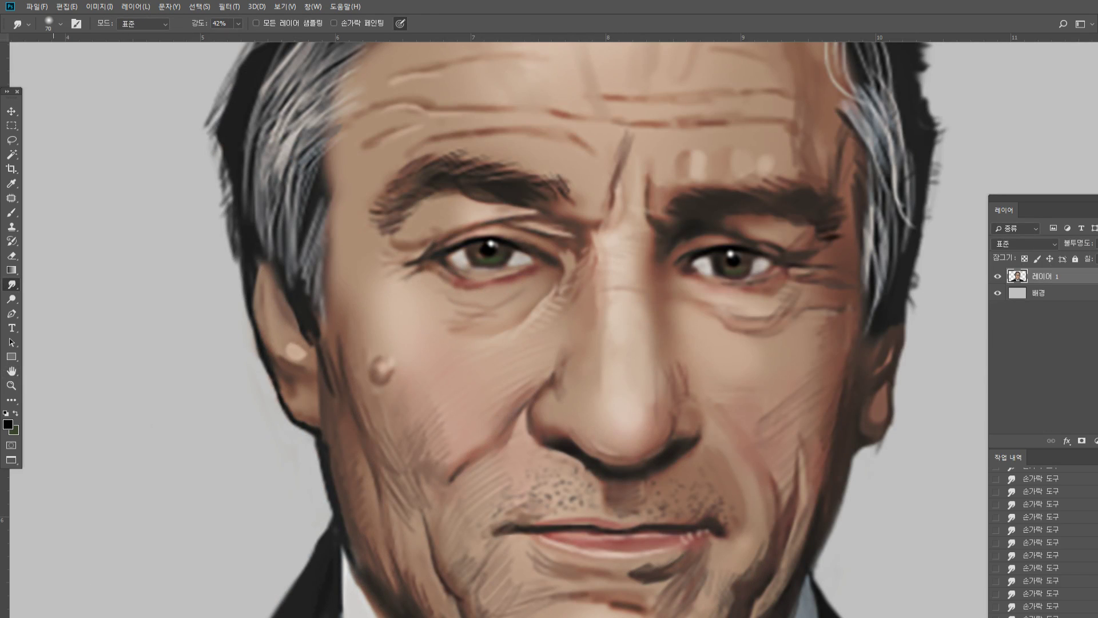
Dot dark stubble across the lower chin with a 5 px brush in a sampled dark tone
double_click(13, 386)
left_click(363, 400, "alt")
left_click(654, 452)
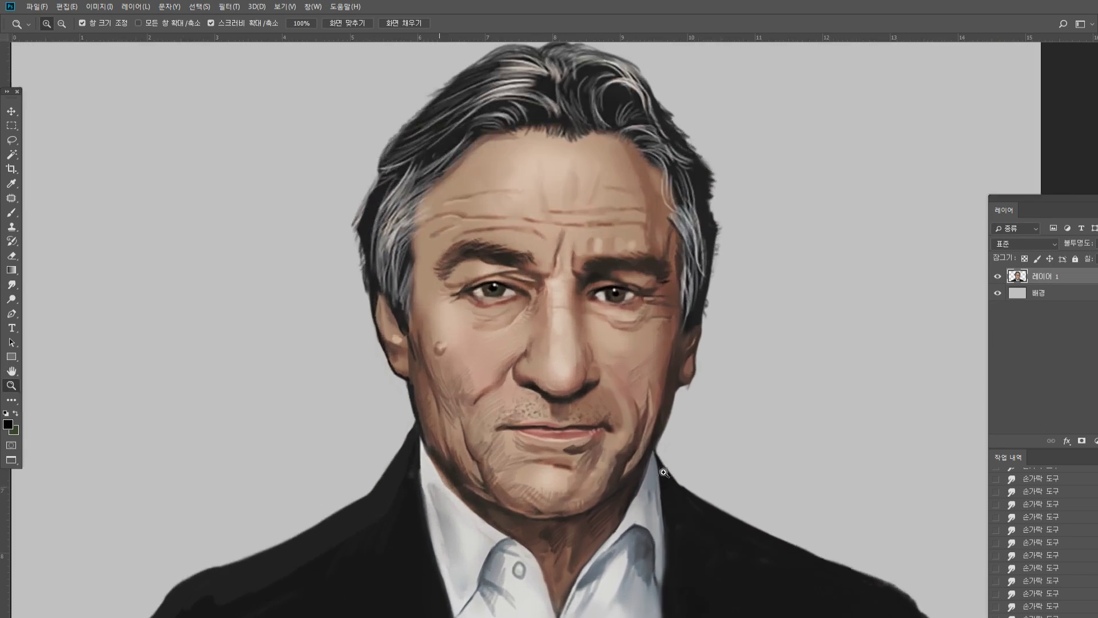
left_click(664, 472)
left_click(664, 472)
key("b")
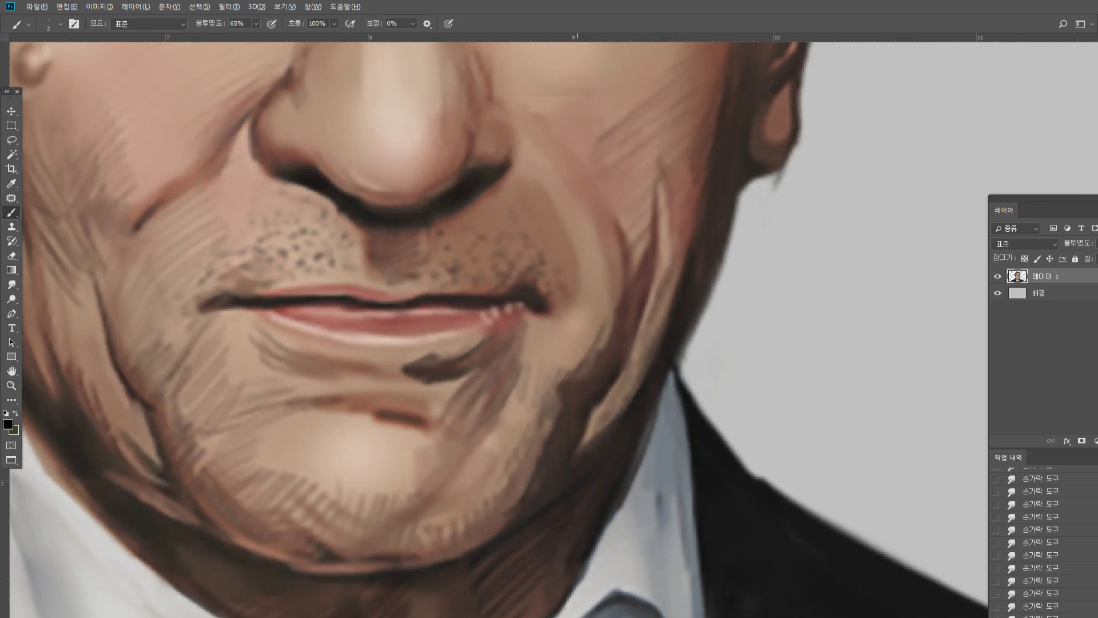
left_click(579, 431, "alt")
key("bracketright")
key("bracketright")
left_click(371, 529)
left_click(367, 531)
left_click(370, 536)
left_click(352, 547)
left_click(342, 545)
left_click(325, 534)
left_click(313, 527)
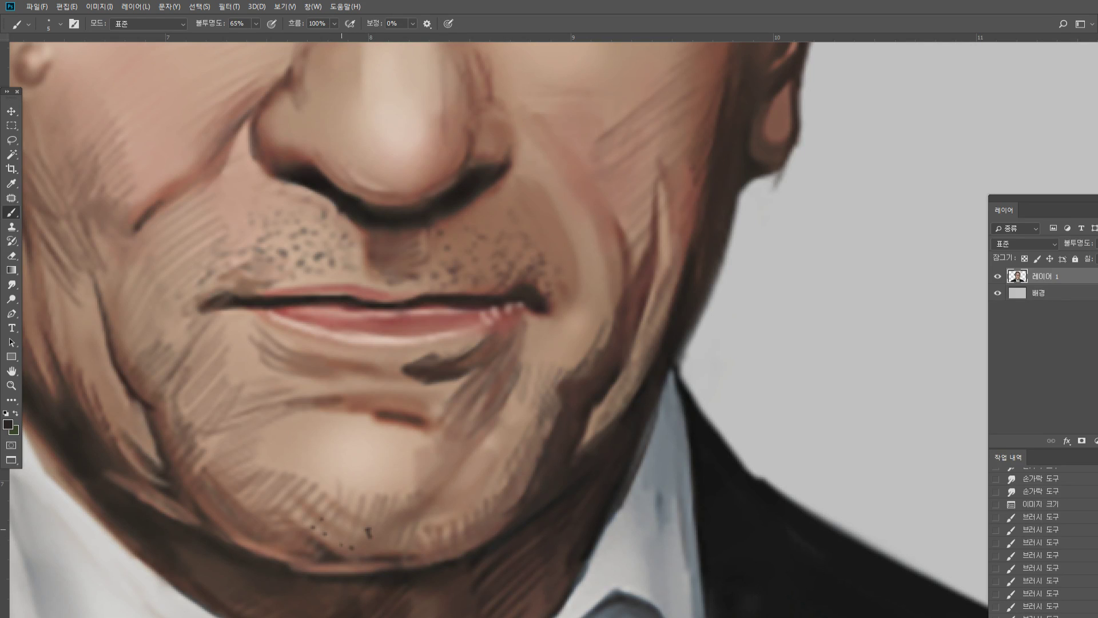
left_click(342, 529)
left_click(303, 535)
left_click(284, 536)
left_click(291, 521)
left_click(297, 503)
left_click(315, 507)
left_click(332, 515)
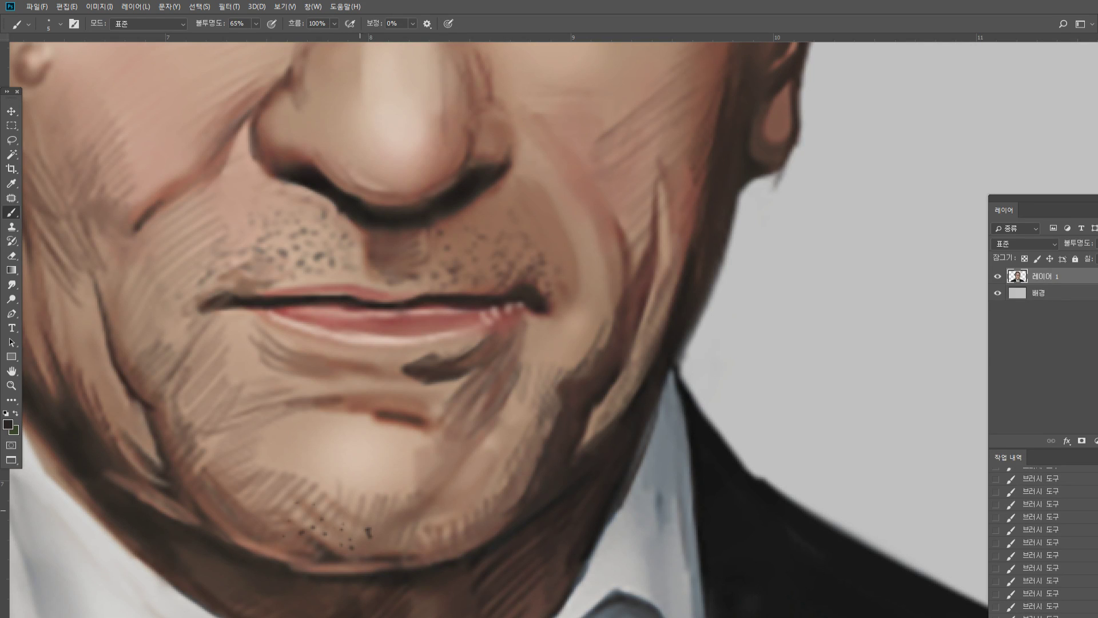
left_click(406, 485)
left_click(400, 491)
Rework the reddish crease above the chin with thin 6 px strokes in sampled brown and skin tones
key("bracketright")
left_click(404, 416, "alt")
mouse_move(387, 410)
left_mouse_down()
mouse_move(304, 405)
mouse_move(253, 421)
mouse_move(457, 430)
left_mouse_up()
left_click(256, 421, "alt")
left_click(393, 418, "alt")
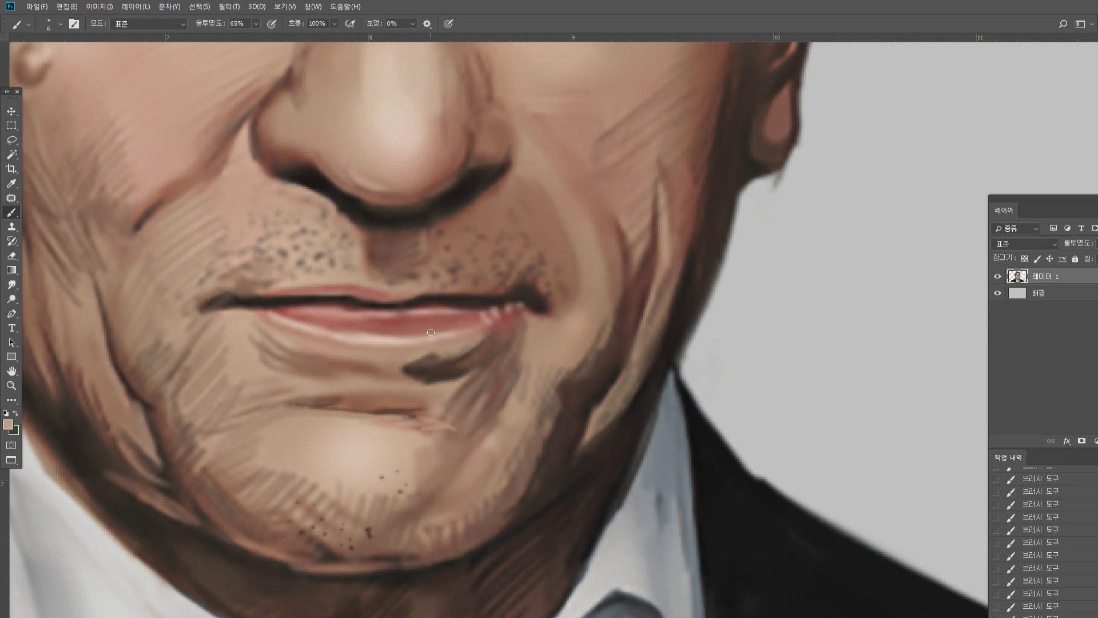
Hatch the shadow beneath the lower lip with short diagonal strokes in sampled skin tones
left_click(441, 368, "alt")
left_click_drag(418, 354, 394, 366)
left_click_drag(406, 358, 385, 370)
left_click(375, 366, "alt")
left_click(398, 366, "alt")
left_click(396, 366, "alt")
mouse_move(395, 367)
left_mouse_down()
mouse_move(366, 369)
mouse_move(346, 359)
left_mouse_up()
left_click_drag(345, 349, 324, 356)
left_click_drag(323, 347, 315, 353)
left_click_drag(315, 345, 289, 356)
left_click_drag(298, 337, 281, 344)
left_click(278, 379, "alt")
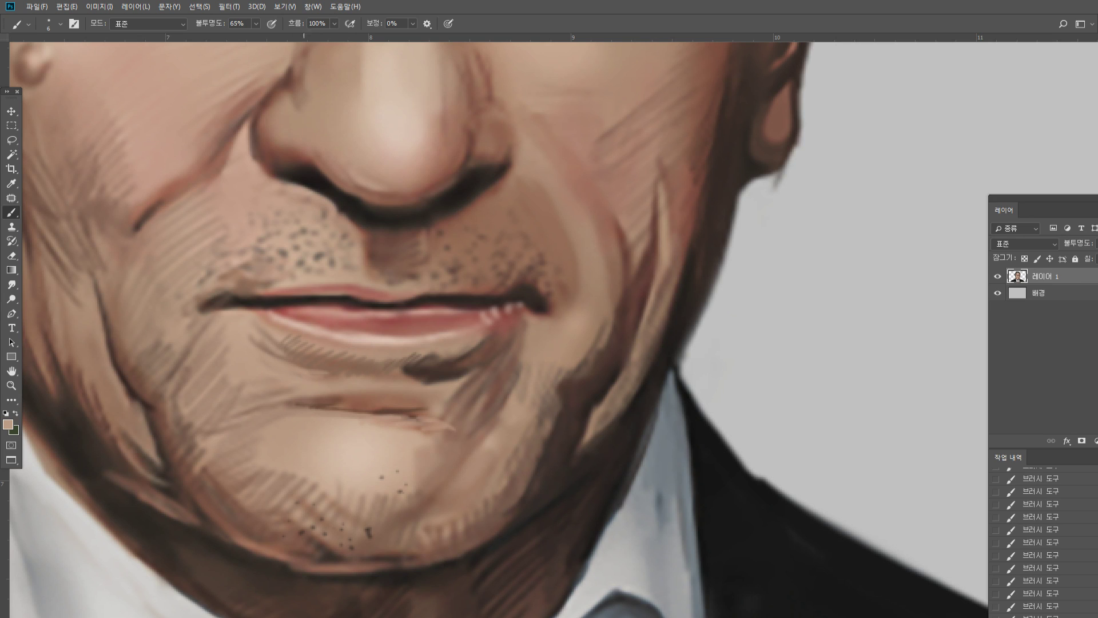
Add horizontal skin-toned strokes between the lower-lip shadow and the chin crease, extending down over the crease
left_click(375, 365, "alt")
left_click_drag(354, 381, 405, 382)
left_click_drag(359, 384, 415, 387)
left_click(329, 432, "alt")
mouse_move(314, 413)
left_mouse_down()
mouse_move(356, 416)
mouse_move(304, 405)
mouse_move(397, 416)
mouse_move(444, 461)
left_mouse_up()
Hatch thin vertical reddish-brown lines on the right-hand side of the chin below the crease
left_click(452, 435, "alt")
left_click_drag(437, 423, 430, 467)
left_click_drag(423, 431, 417, 480)
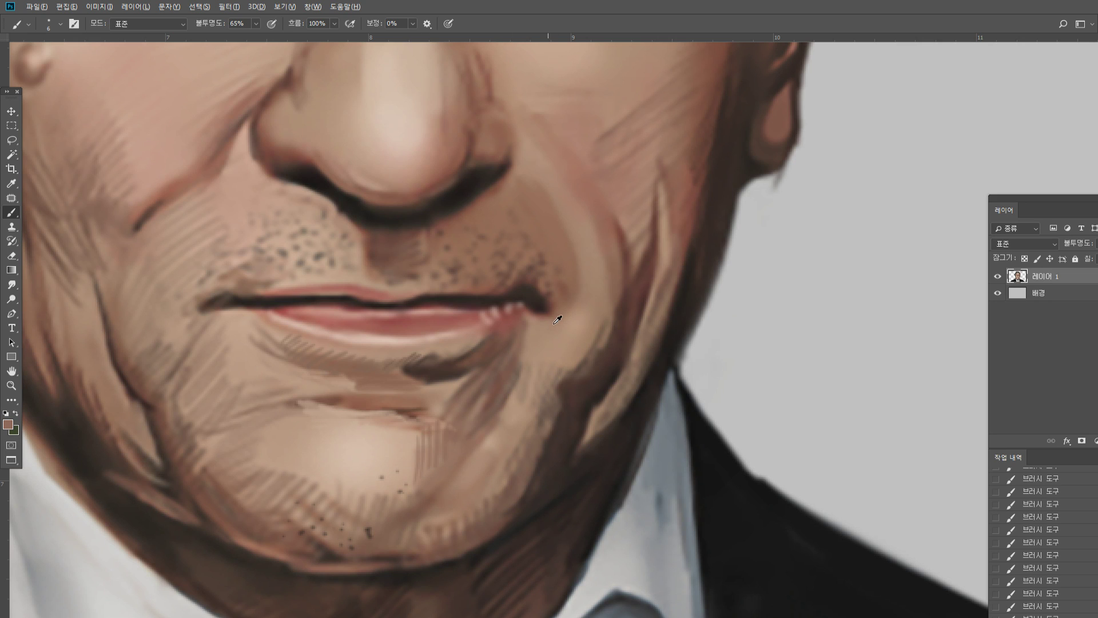
Extend fine creases from the right-hand mouth corner and hatch the skin down toward the jaw in sampled tones
left_click(532, 302, "alt")
mouse_move(542, 315)
left_mouse_down()
mouse_move(569, 302)
mouse_move(535, 330)
mouse_move(545, 317)
mouse_move(525, 380)
mouse_move(606, 352)
mouse_move(611, 388)
mouse_move(579, 467)
left_mouse_up()
left_click(550, 313, "alt")
left_click(560, 324, "alt")
left_click(571, 314, "alt")
left_click(515, 347, "alt")
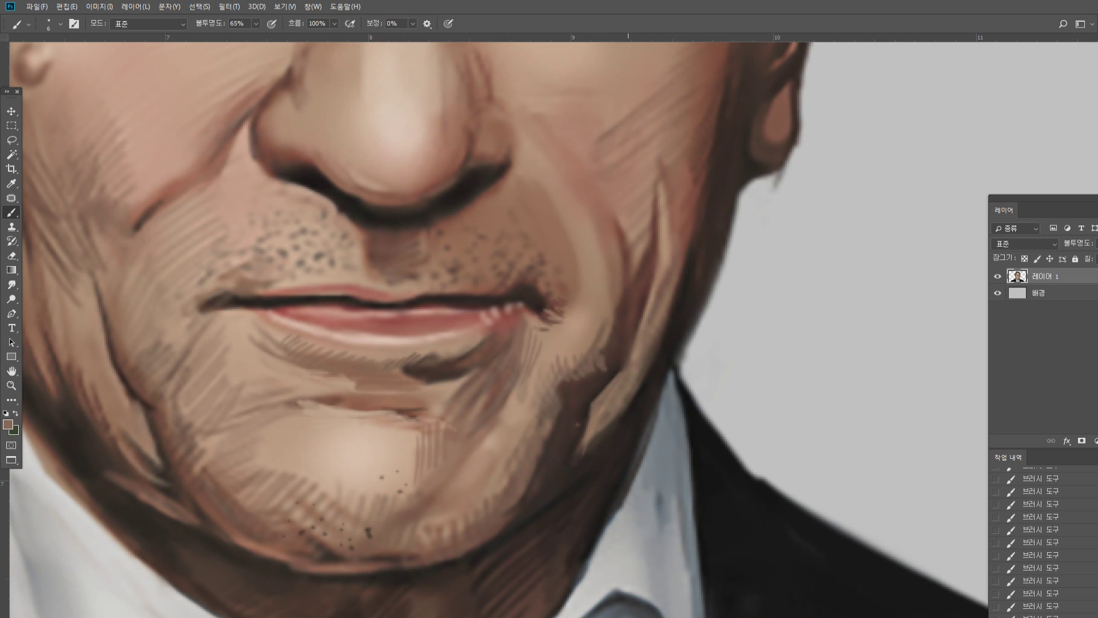
Refine the right-hand cheek fold with sampled skin tones and darken the adjoining jaw edge
left_click_drag(667, 252, 652, 324)
left_click(662, 238, "alt")
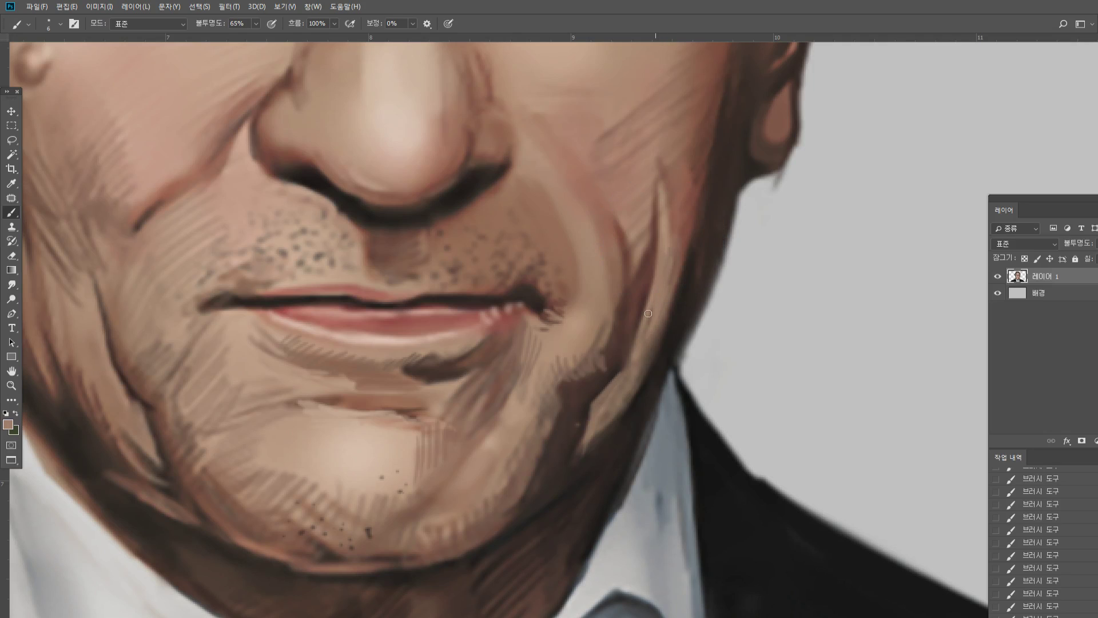
left_click(684, 312, "alt")
left_click_drag(676, 358, 717, 260)
Erase the stray paint along the outer edge of the right-hand earlobe and just below it
left_click(11, 255)
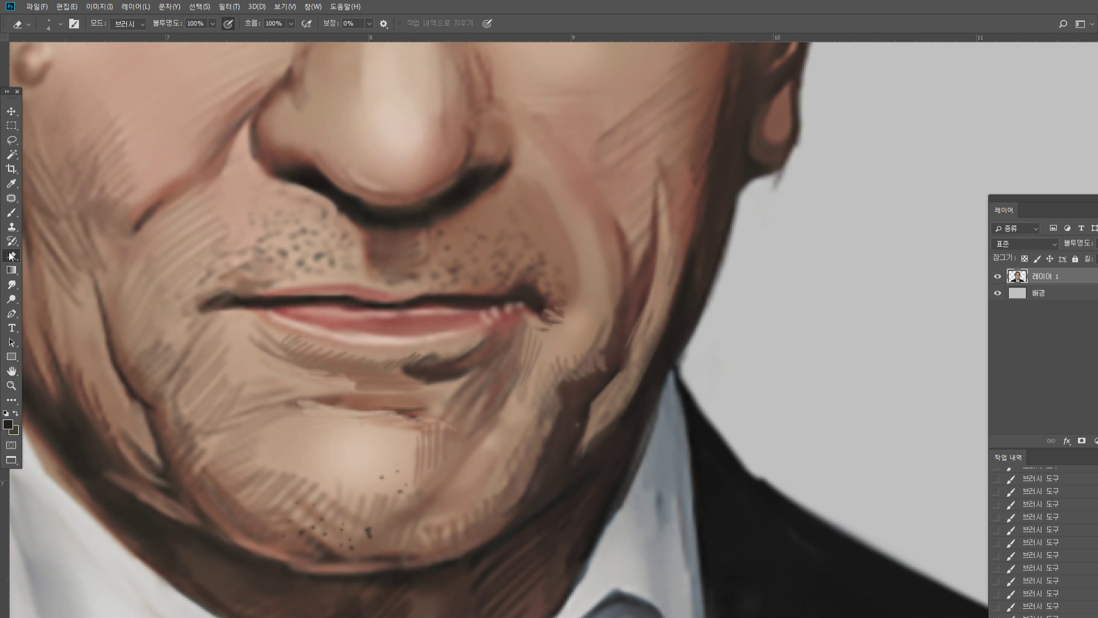
left_click_drag(785, 171, 766, 183)
left_click_drag(800, 123, 783, 170)
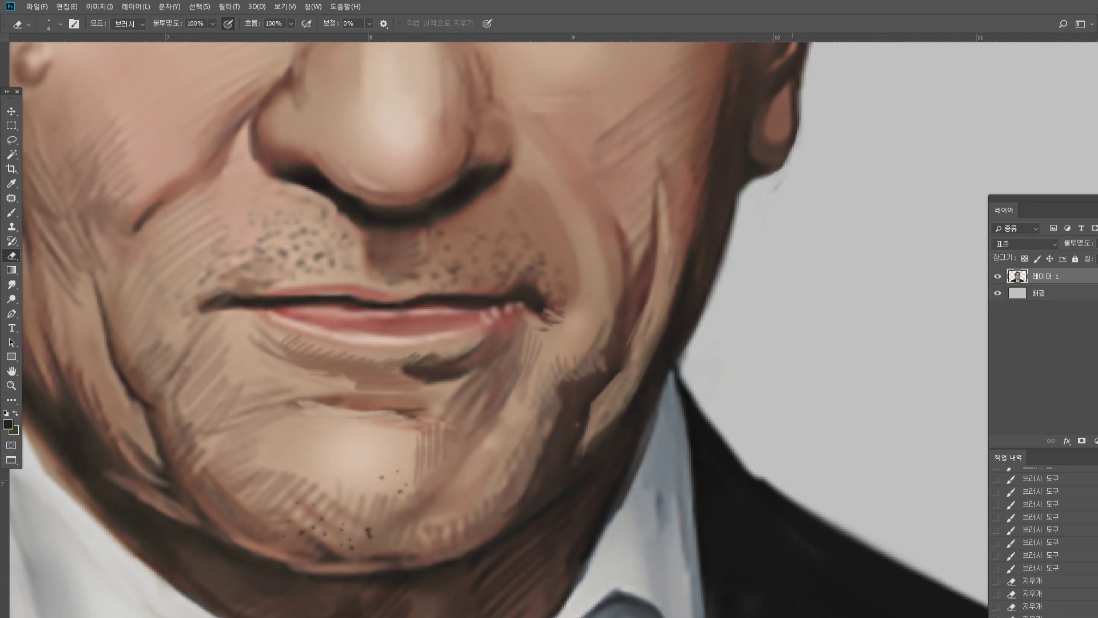
left_click(767, 194)
Paint dark flyaway strands along the upper-left outline and crown of the hair with a slightly larger brush
double_click(11, 371)
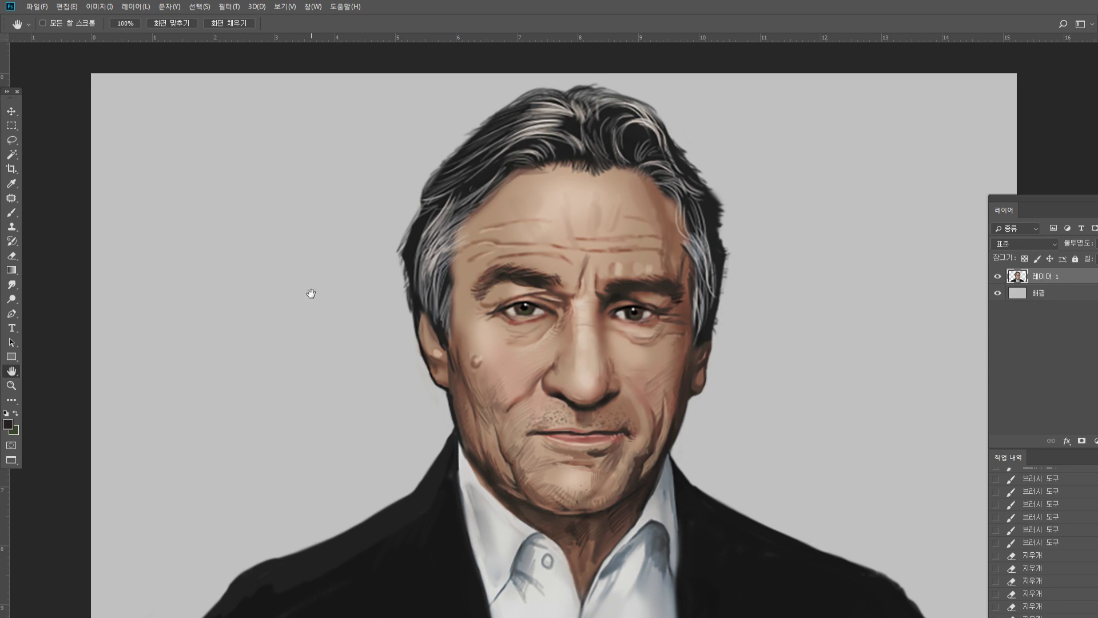
left_click(11, 385)
left_click(534, 85)
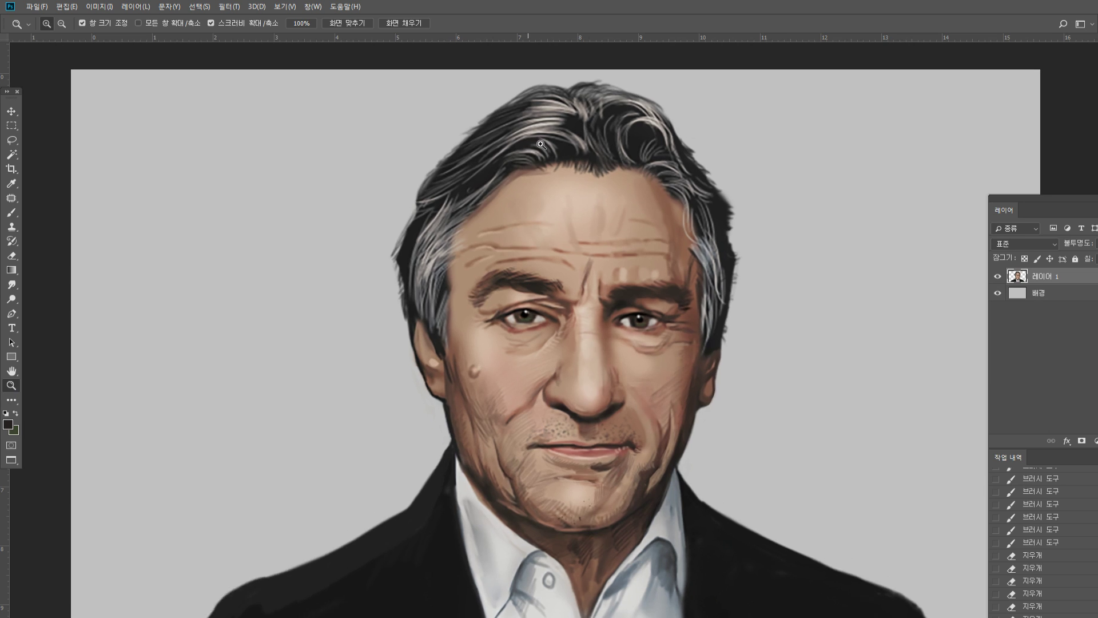
left_click(12, 213)
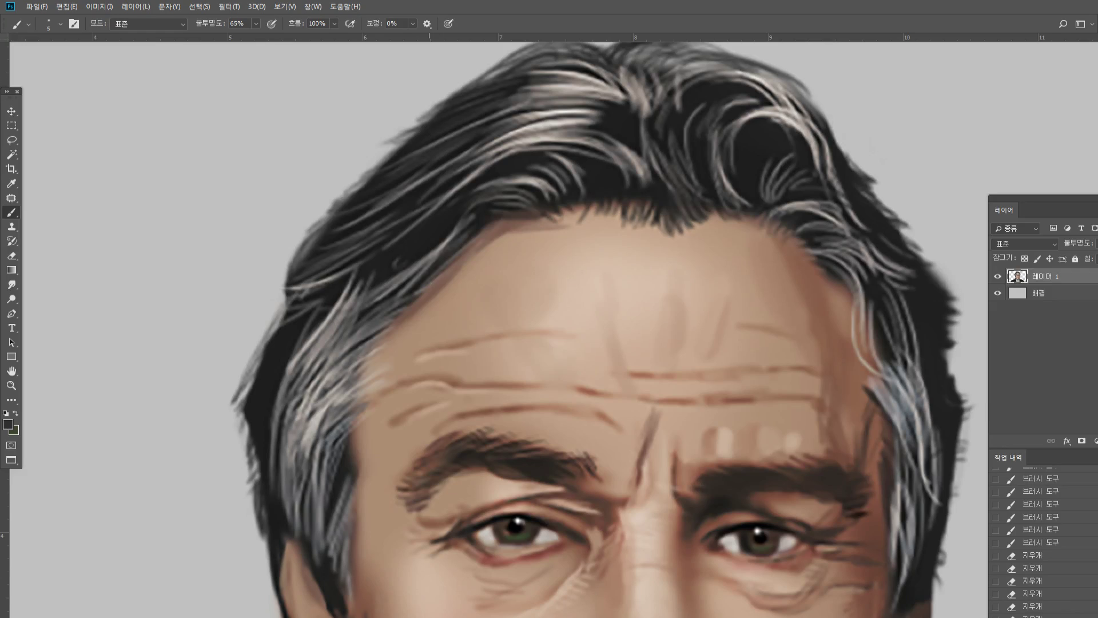
key("]")
left_click_drag(417, 122, 380, 150)
left_click_drag(388, 160, 362, 167)
mouse_move(396, 152)
left_mouse_down()
mouse_move(374, 159)
mouse_move(477, 81)
mouse_move(424, 108)
left_mouse_up()
key("]")
mouse_move(507, 69)
left_mouse_down()
mouse_move(449, 96)
mouse_move(463, 82)
mouse_move(587, 52)
left_mouse_up()
left_click_drag(543, 54, 595, 47)
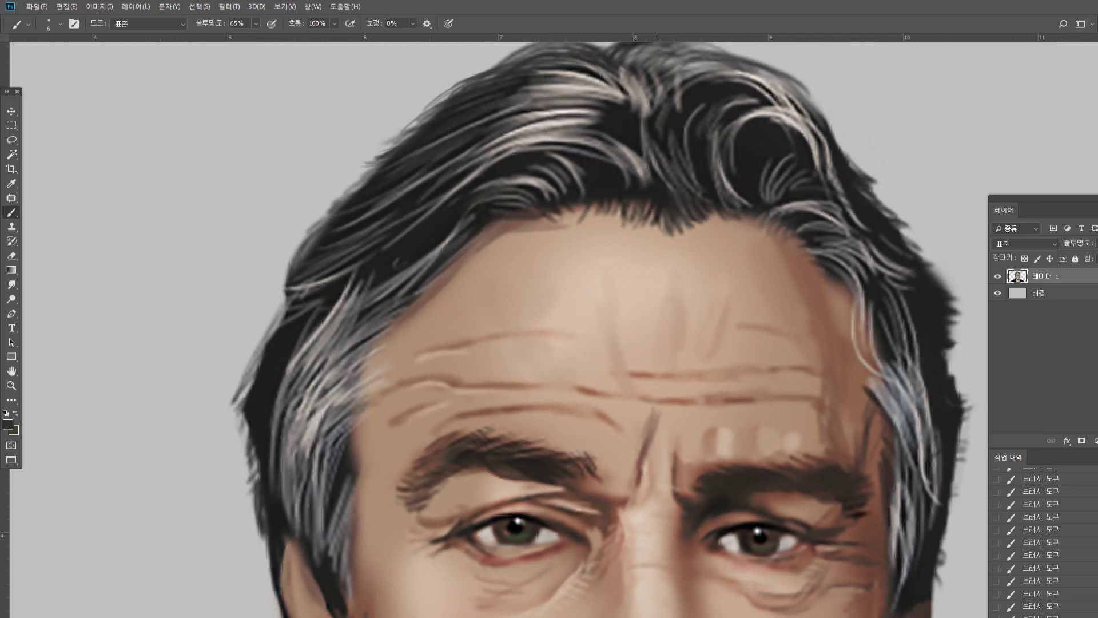
Paint fine light grey strands sweeping up from the hairline just right of the parting, using a tone sampled near the crown
left_click(794, 70, "alt")
mouse_move(649, 127)
left_mouse_down()
mouse_move(659, 79)
mouse_move(707, 63)
mouse_move(670, 74)
left_mouse_up()
left_click_drag(649, 163, 658, 91)
mouse_move(652, 143)
left_mouse_down()
mouse_move(672, 179)
mouse_move(686, 106)
left_mouse_up()
mouse_move(671, 169)
left_mouse_down()
mouse_move(705, 84)
mouse_move(705, 93)
mouse_move(724, 86)
mouse_move(690, 99)
left_mouse_up()
Add fine light strands around the large right-hand curl and along the outer hair edge beside it in sampled greys
left_click(713, 97, "alt")
left_click(799, 77, "alt")
left_click_drag(704, 161, 722, 103)
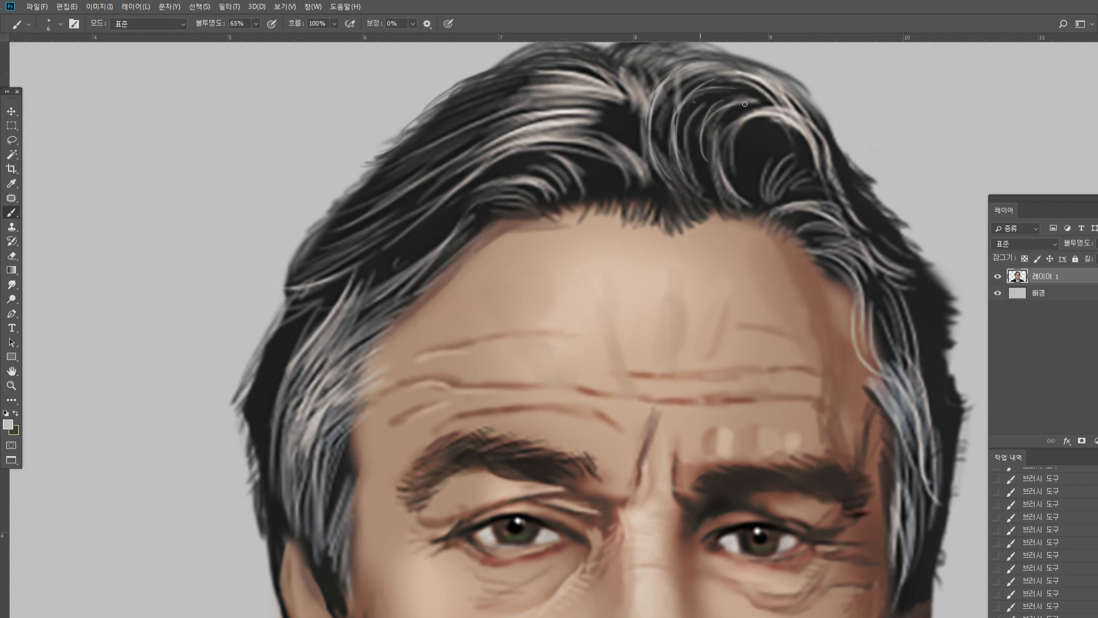
mouse_move(724, 186)
left_mouse_down()
mouse_move(718, 123)
mouse_move(746, 109)
mouse_move(796, 118)
left_mouse_up()
left_click_drag(840, 198, 820, 133)
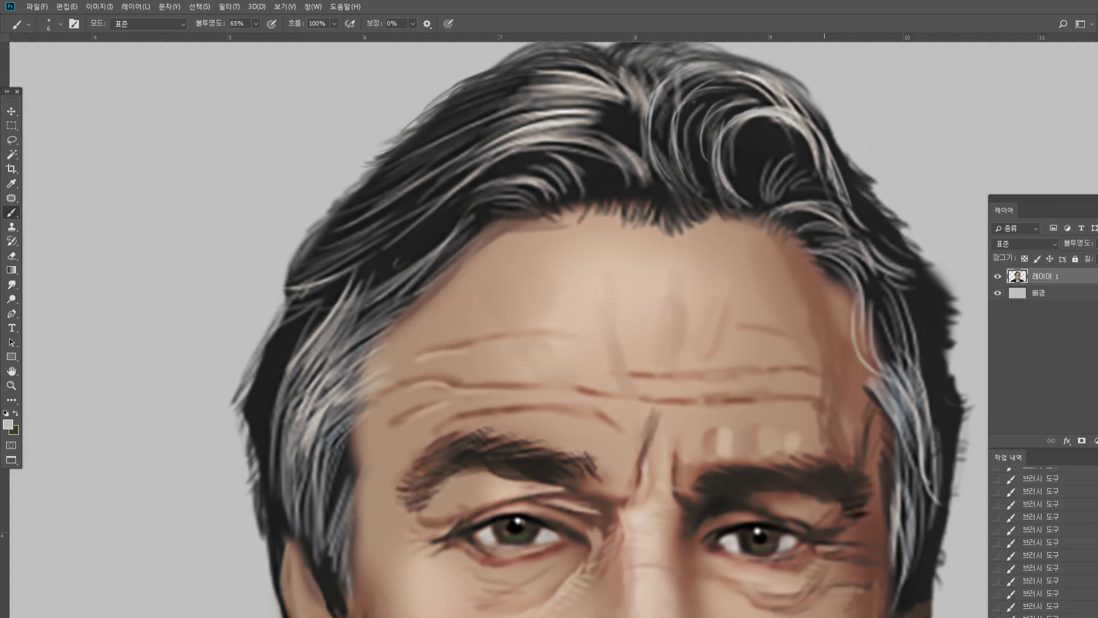
left_click(786, 98, "alt")
mouse_move(857, 174)
left_mouse_down()
mouse_move(864, 167)
mouse_move(874, 181)
left_mouse_up()
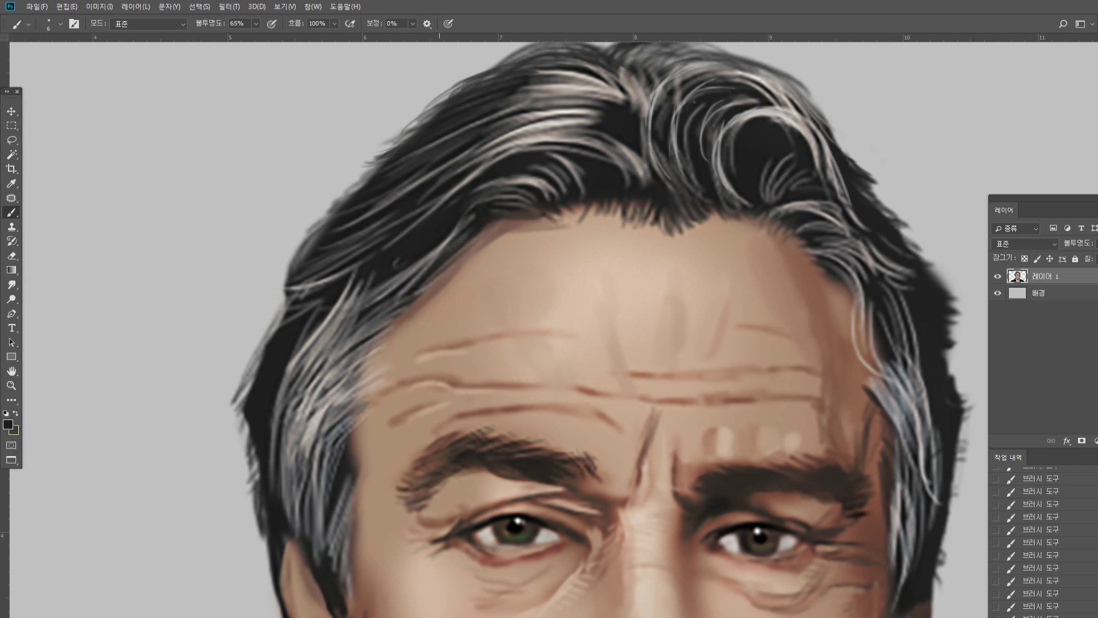
Break up the light streaks left of the parting, above the forelock, with thin dark and mid-grey strands
left_click_drag(488, 139, 597, 120)
left_click_drag(520, 129, 602, 112)
mouse_move(543, 107)
left_mouse_down()
mouse_move(600, 100)
mouse_move(626, 119)
left_mouse_up()
left_click(572, 98, "alt")
mouse_move(560, 112)
left_mouse_down()
mouse_move(614, 119)
mouse_move(629, 137)
left_mouse_up()
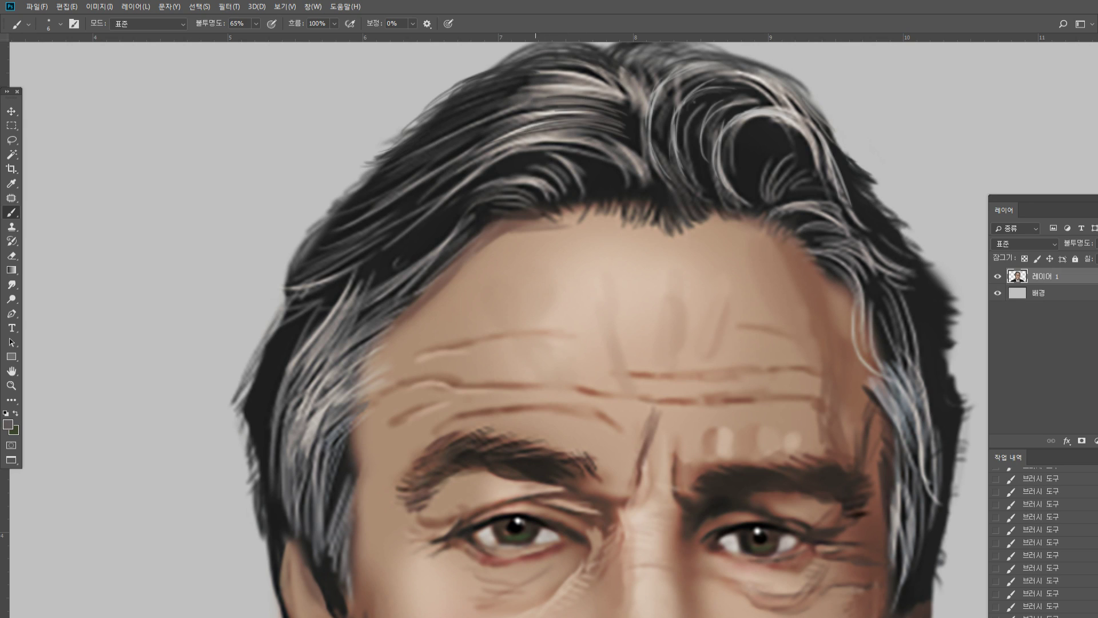
Paint thin grey and dark strands through the upper light streaks left of the parting and deepen the parting itself
left_click_drag(544, 90, 614, 92)
left_click_drag(535, 87, 608, 89)
left_click_drag(508, 90, 604, 78)
left_click_drag(530, 74, 594, 67)
left_click(497, 136, "alt")
left_click_drag(508, 103, 603, 81)
left_click_drag(528, 82, 609, 64)
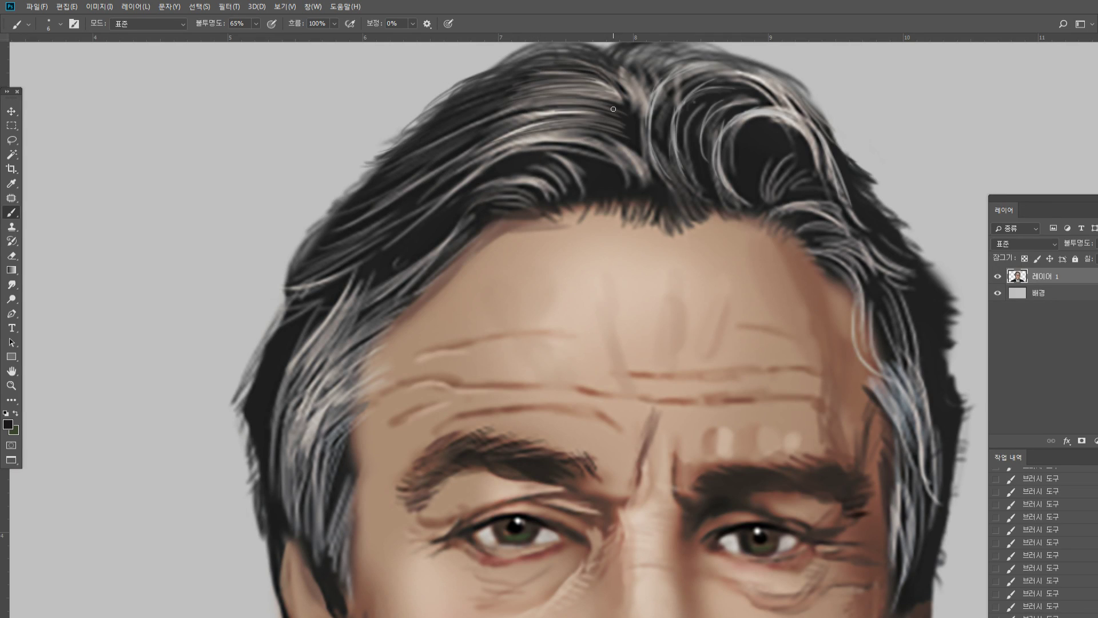
mouse_move(641, 117)
left_mouse_down()
mouse_move(659, 80)
mouse_move(647, 78)
mouse_move(634, 100)
left_mouse_up()
mouse_move(650, 50)
left_mouse_down()
mouse_move(626, 69)
mouse_move(632, 53)
mouse_move(627, 110)
left_mouse_up()
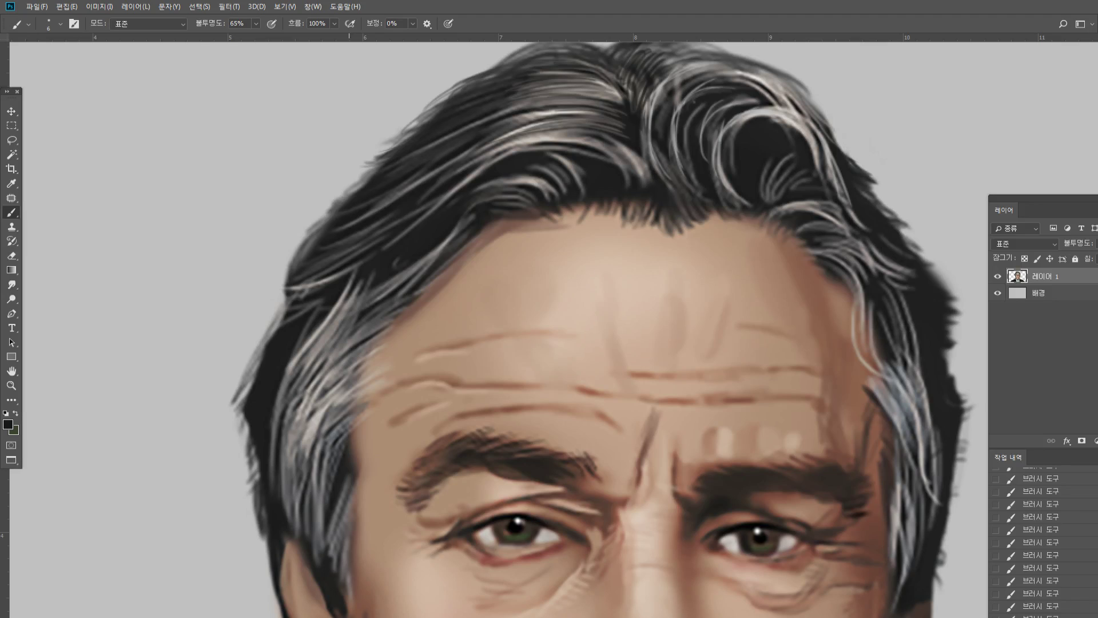
Paint light grey strands sweeping down along the left-hand hairline from the forelock to the temple
left_click(533, 182, "alt")
left_click(326, 191, "alt")
mouse_move(515, 181)
left_mouse_down()
mouse_move(450, 198)
mouse_move(459, 208)
mouse_move(430, 248)
left_mouse_up()
left_click_drag(451, 206, 395, 300)
mouse_move(486, 230)
left_mouse_down()
mouse_move(437, 250)
mouse_move(450, 232)
mouse_move(414, 272)
left_mouse_up()
left_click_drag(420, 258, 402, 288)
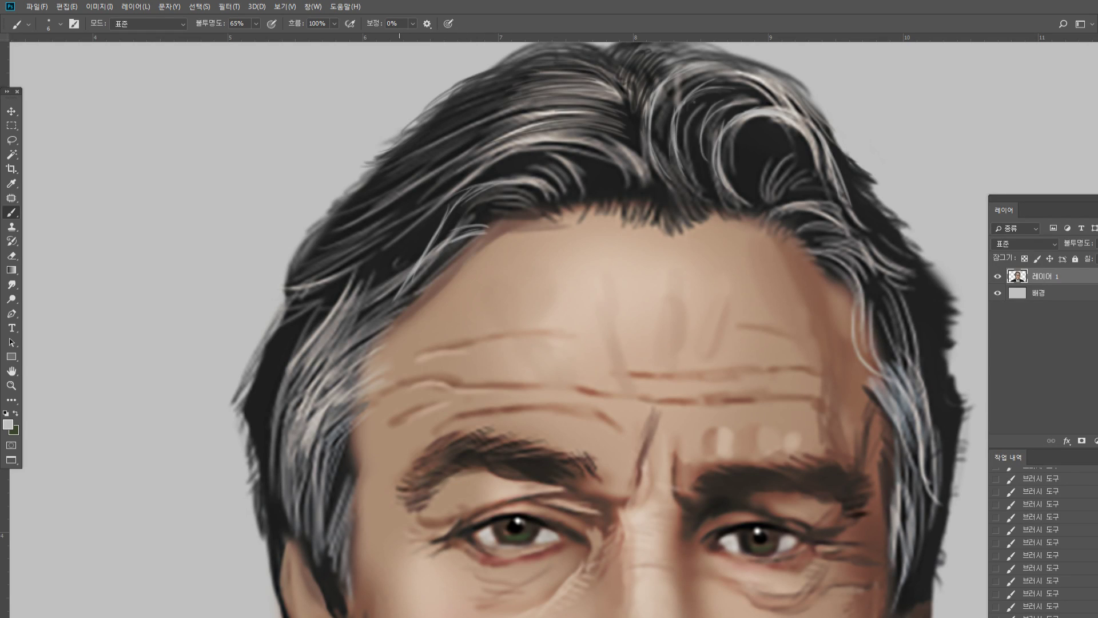
Touch up the left-hand hairline and add short mid-grey strands to the forelock above the forehead's centre
left_click(457, 241, "alt")
left_click(458, 245, "alt")
mouse_move(493, 231)
left_mouse_down()
mouse_move(457, 241)
mouse_move(480, 234)
left_mouse_up()
left_click(571, 173, "alt")
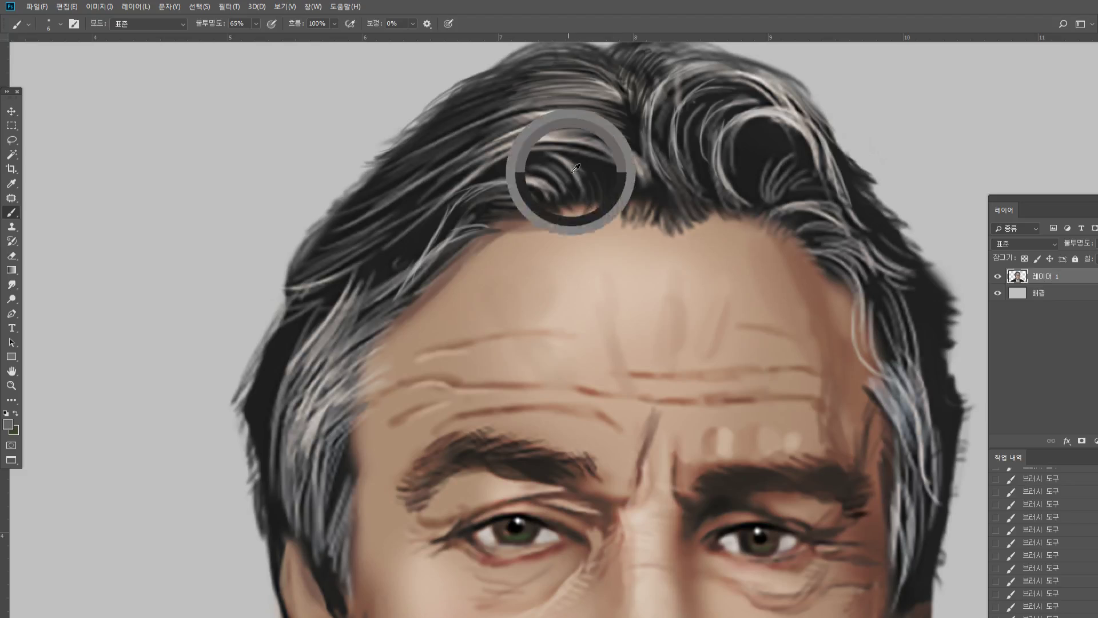
left_click_drag(595, 213, 589, 175)
left_click_drag(605, 204, 603, 168)
mouse_move(613, 204)
left_mouse_down()
mouse_move(610, 169)
mouse_move(575, 160)
mouse_move(604, 164)
left_mouse_up()
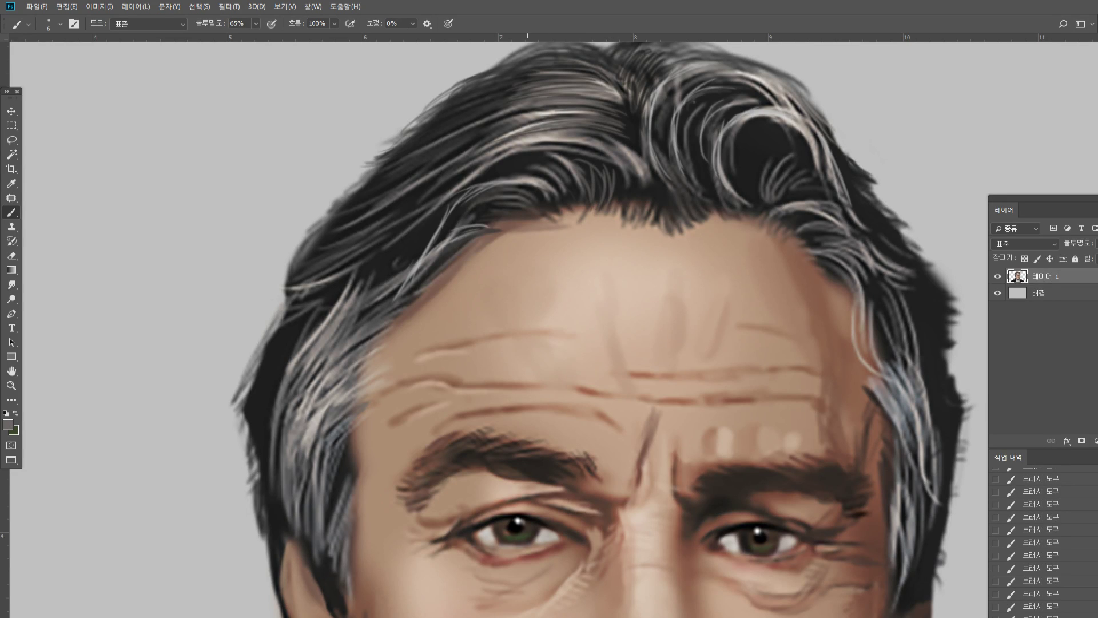
Fill the dark hollow of the right-hand curl with fine curved strands in sampled light and dark greys
double_click(12, 385)
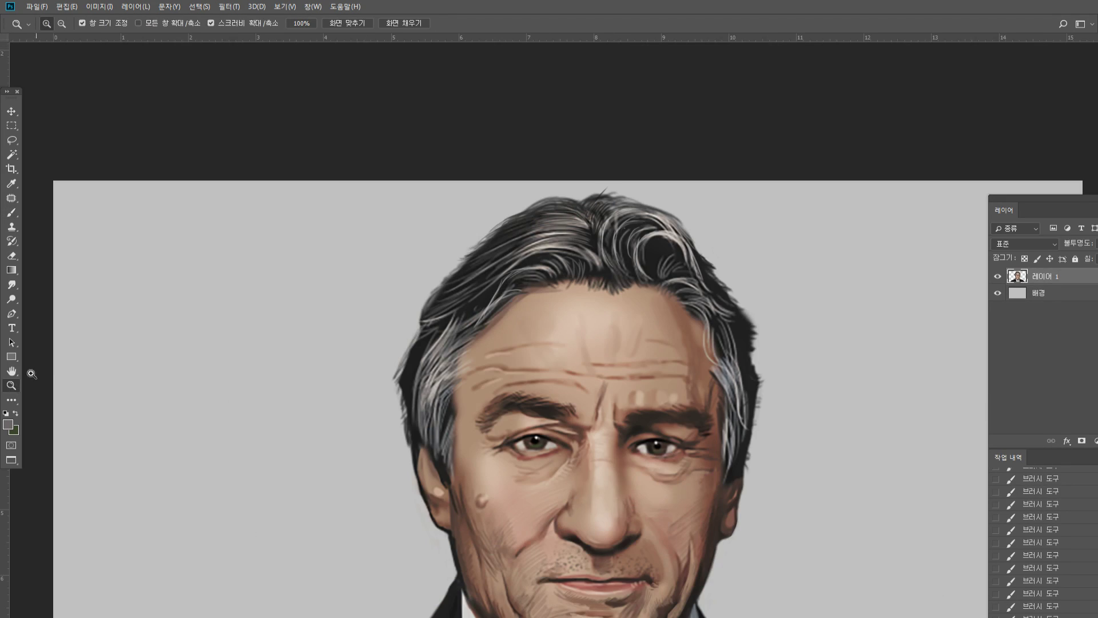
left_click(628, 306, "alt")
left_click(670, 370)
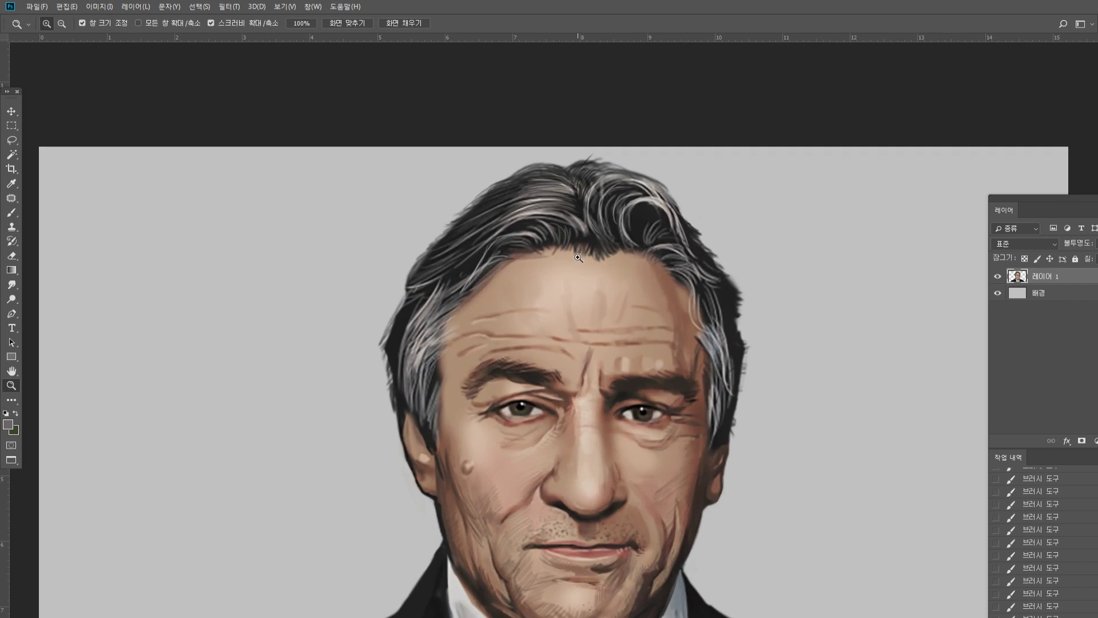
left_click(666, 289)
left_click(675, 284)
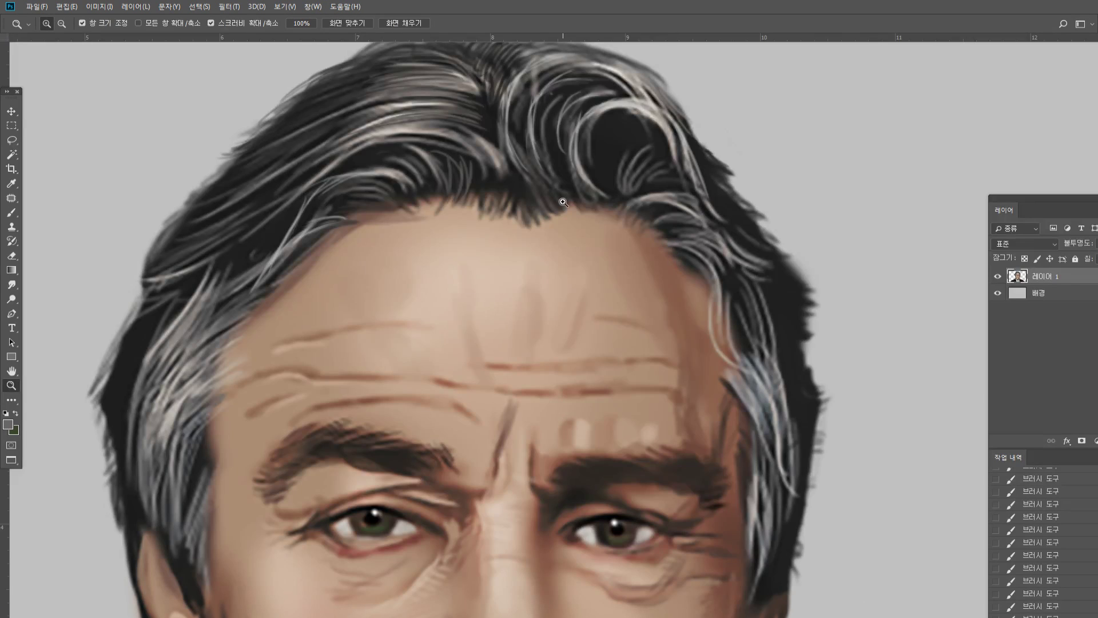
left_click(12, 212)
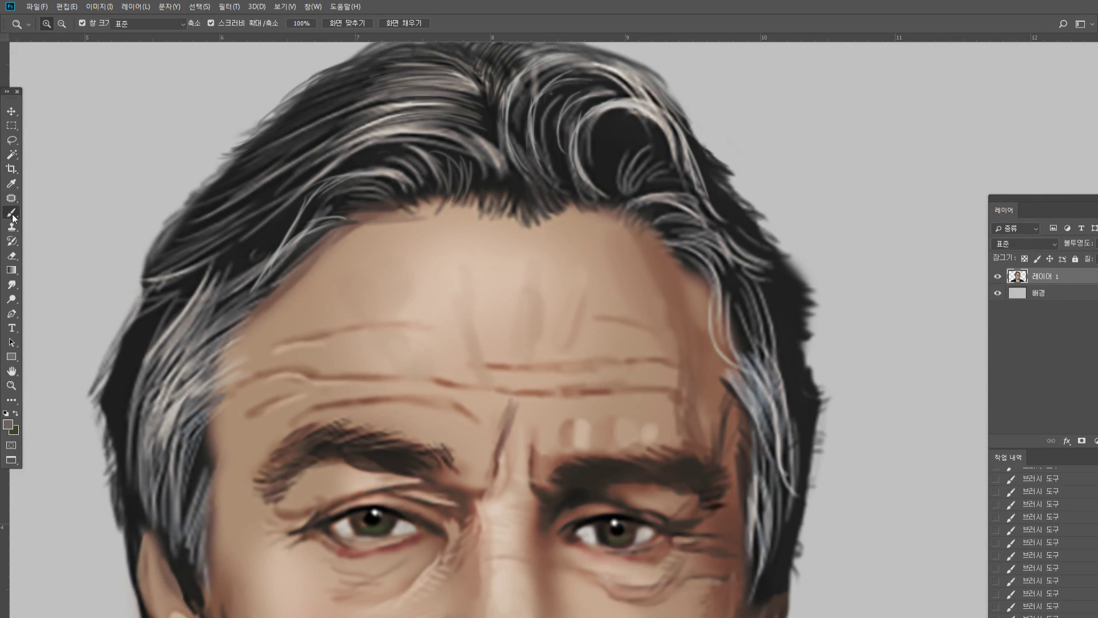
left_click(703, 67, "alt")
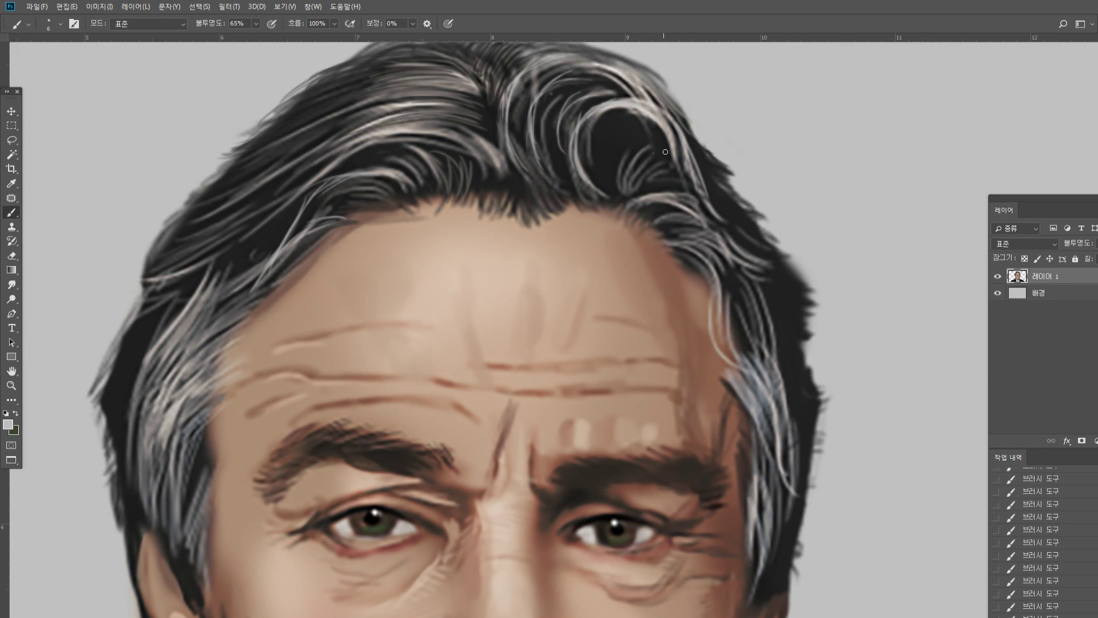
left_click_drag(665, 151, 657, 158)
left_click(627, 160, "alt")
mouse_move(616, 186)
left_mouse_down()
mouse_move(614, 123)
mouse_move(632, 112)
left_mouse_up()
left_click(651, 129, "alt")
left_click_drag(645, 117, 633, 108)
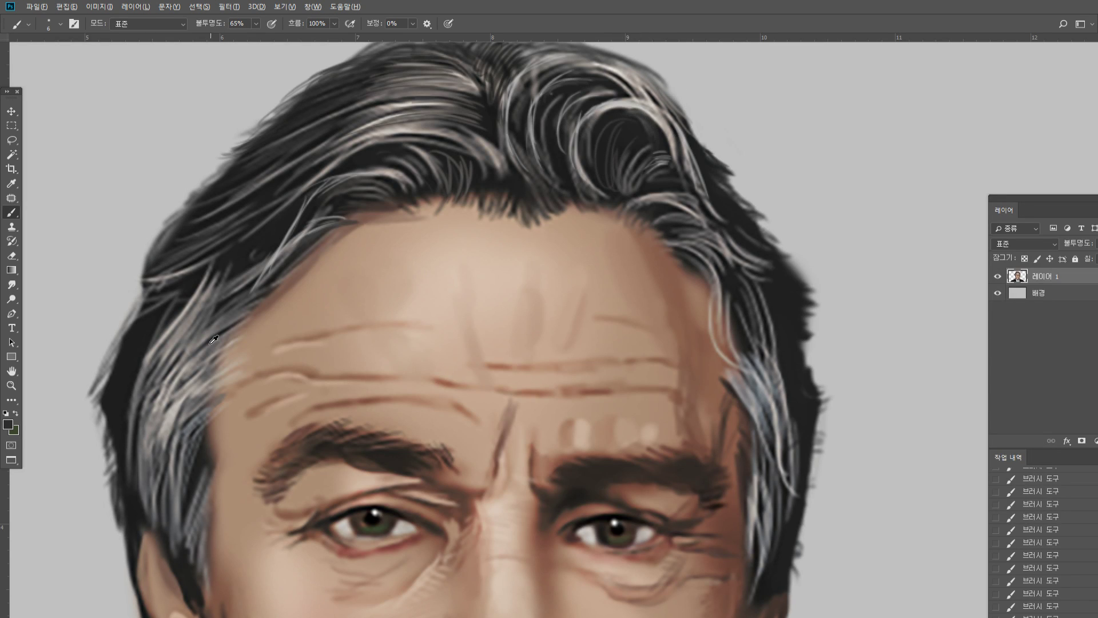
Paint thin dark and light grey strands across the left-hand temple hair in tones sampled from it
left_click(193, 322, "alt")
mouse_move(186, 281)
left_mouse_down()
mouse_move(180, 308)
mouse_move(135, 355)
left_mouse_up()
left_click(199, 288, "alt")
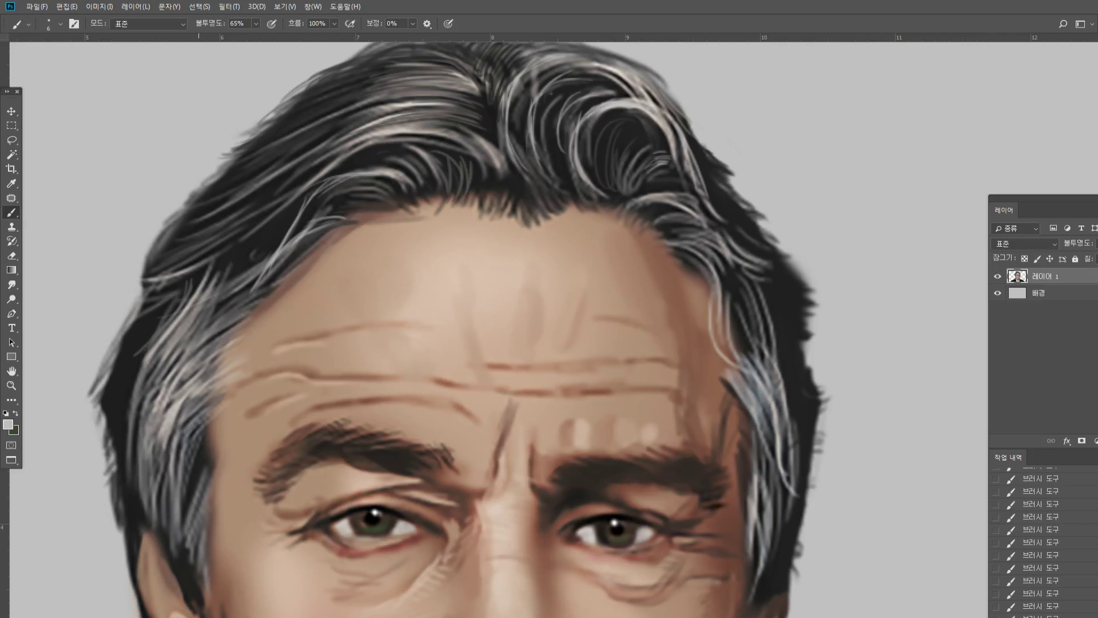
left_click_drag(178, 321, 252, 284)
mouse_move(203, 325)
left_mouse_down()
mouse_move(255, 281)
mouse_move(228, 311)
left_mouse_up()
mouse_move(190, 351)
left_mouse_down()
mouse_move(245, 312)
mouse_move(207, 347)
left_mouse_up()
Add short dark hairs overlapping the skin along the inner edge of the left-hand sideburn
left_click(199, 433, "alt")
left_click_drag(210, 435, 221, 417)
left_click_drag(210, 444, 222, 417)
mouse_move(192, 446)
left_mouse_down()
mouse_move(222, 401)
mouse_move(200, 419)
left_mouse_up()
mouse_move(184, 430)
left_mouse_down()
mouse_move(218, 391)
mouse_move(193, 414)
left_mouse_up()
left_click_drag(222, 389, 207, 424)
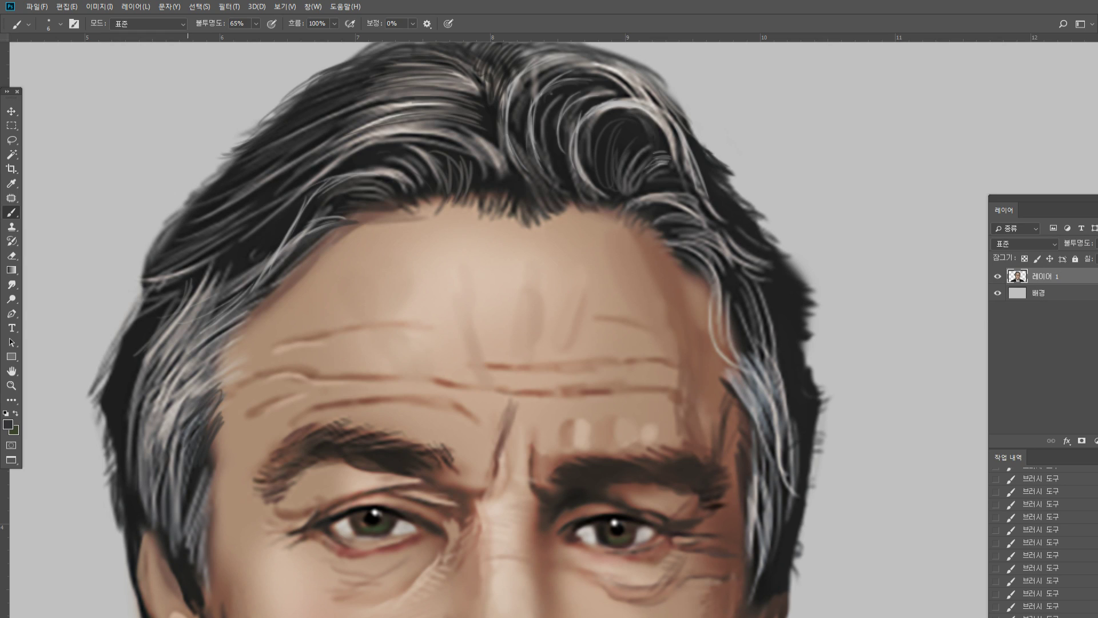
Paint dark flyaway hairs along the left-hand outer outline, from beside the temple up toward the crown
left_click(128, 388, "alt")
left_click_drag(98, 424, 106, 434)
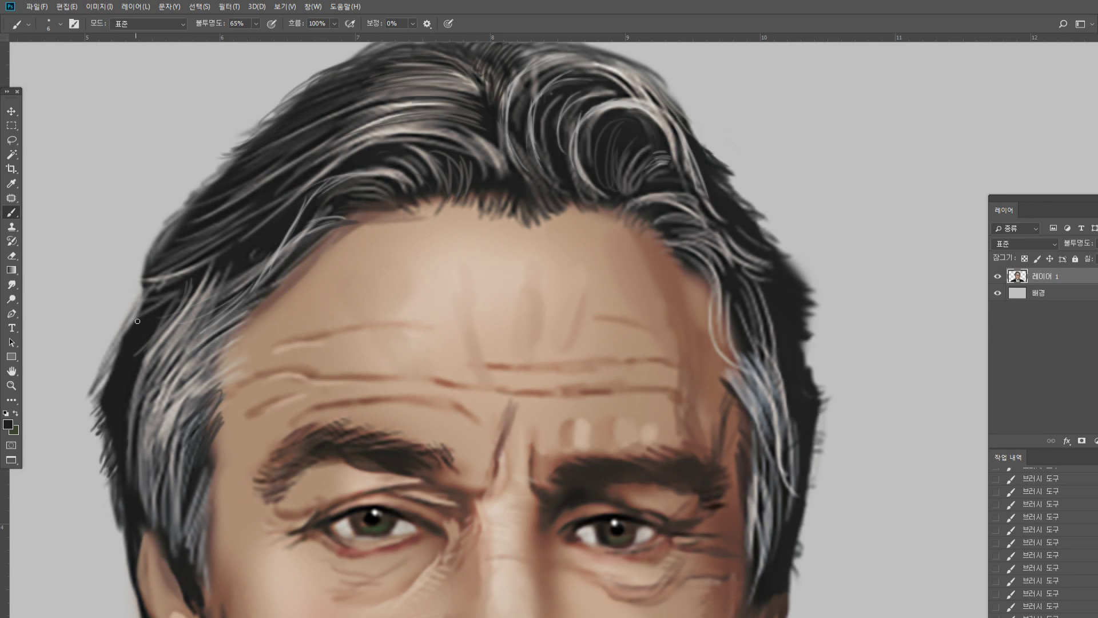
left_click_drag(114, 367, 99, 390)
mouse_move(145, 293)
left_mouse_down()
mouse_move(170, 280)
mouse_move(170, 235)
mouse_move(212, 182)
left_mouse_up()
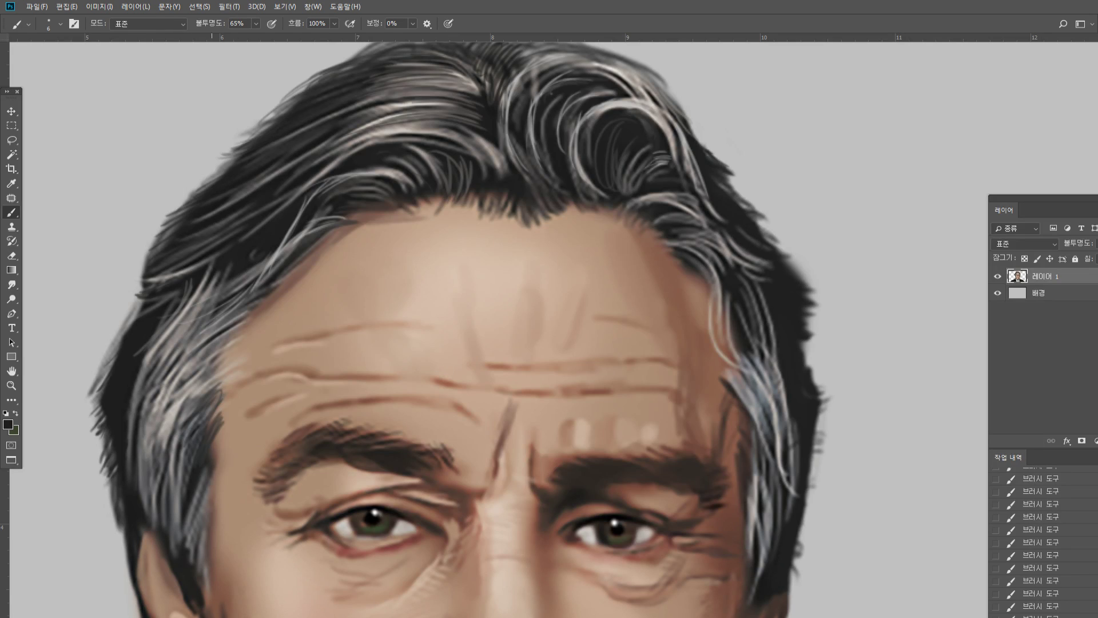
Soften the left-hand temple hairline with fine dark and grey hairs between the sideburn and the forehead
double_click(12, 370)
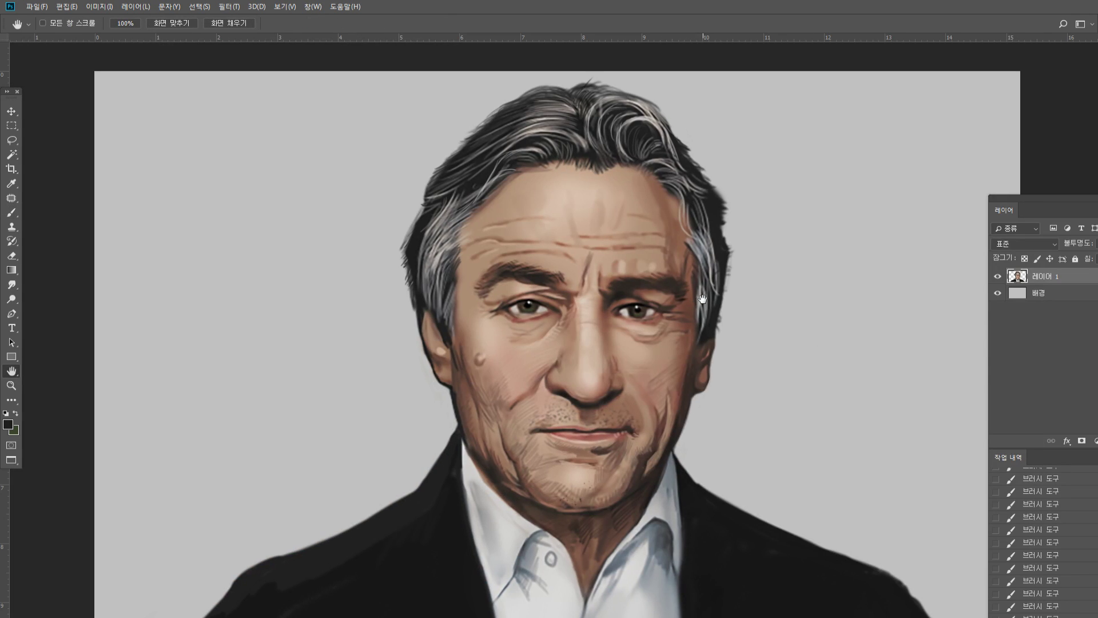
left_click_drag(703, 300, 669, 275)
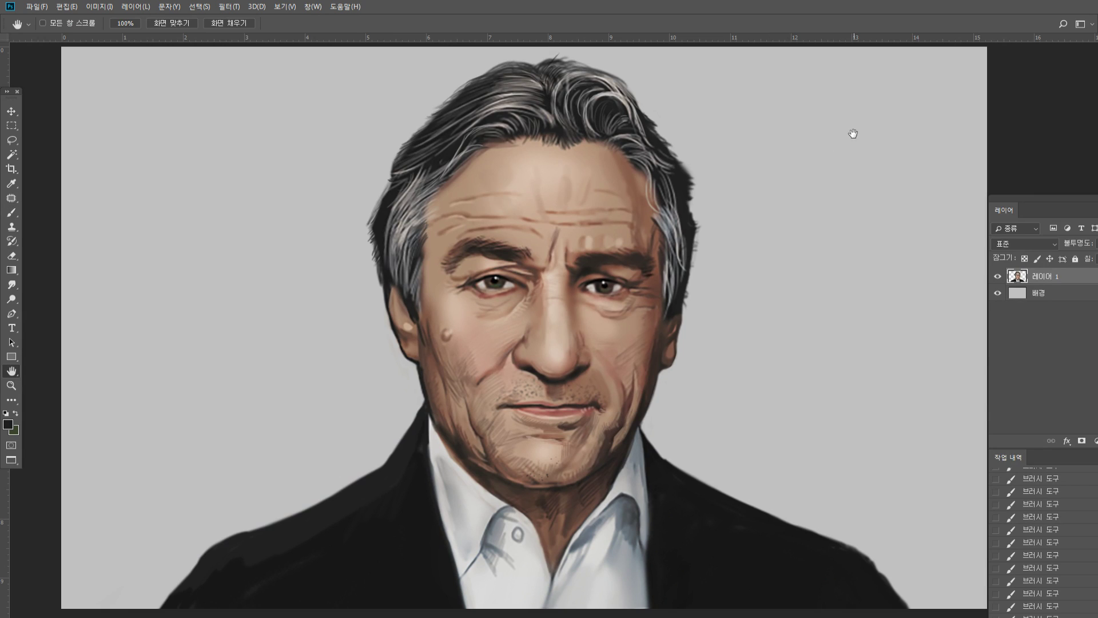
left_click(11, 385)
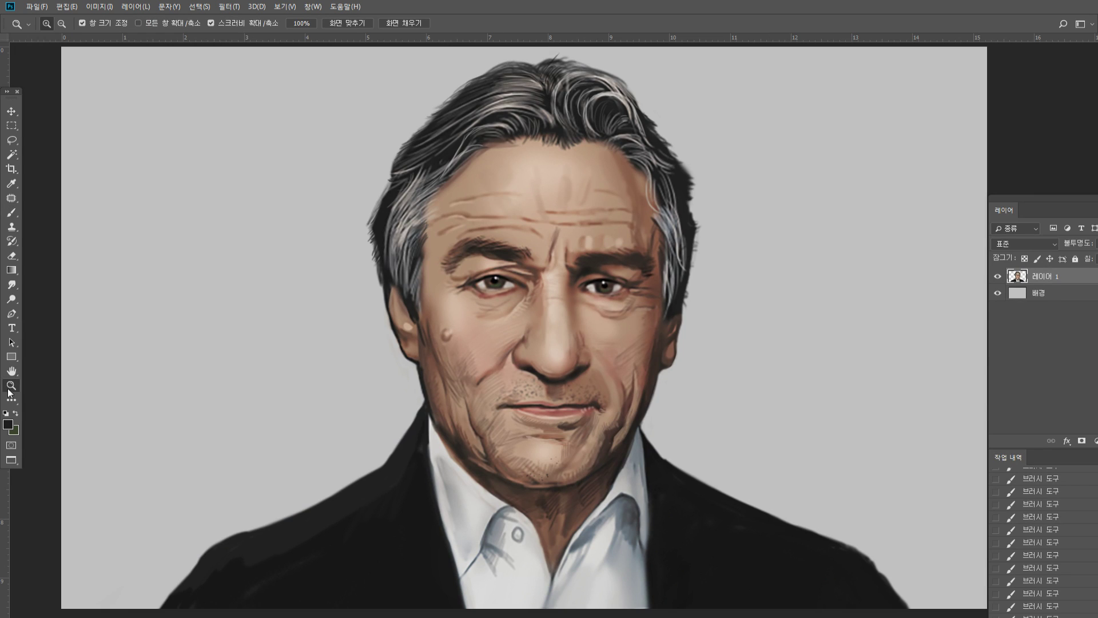
left_click(553, 262)
left_click(548, 212)
left_click(585, 103)
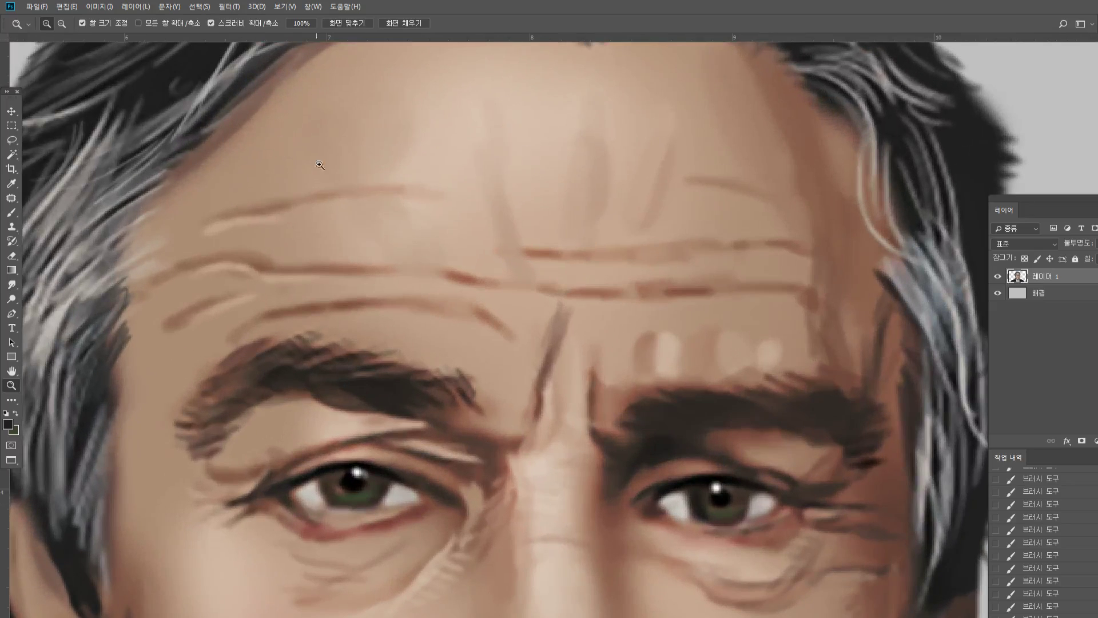
left_click(13, 212)
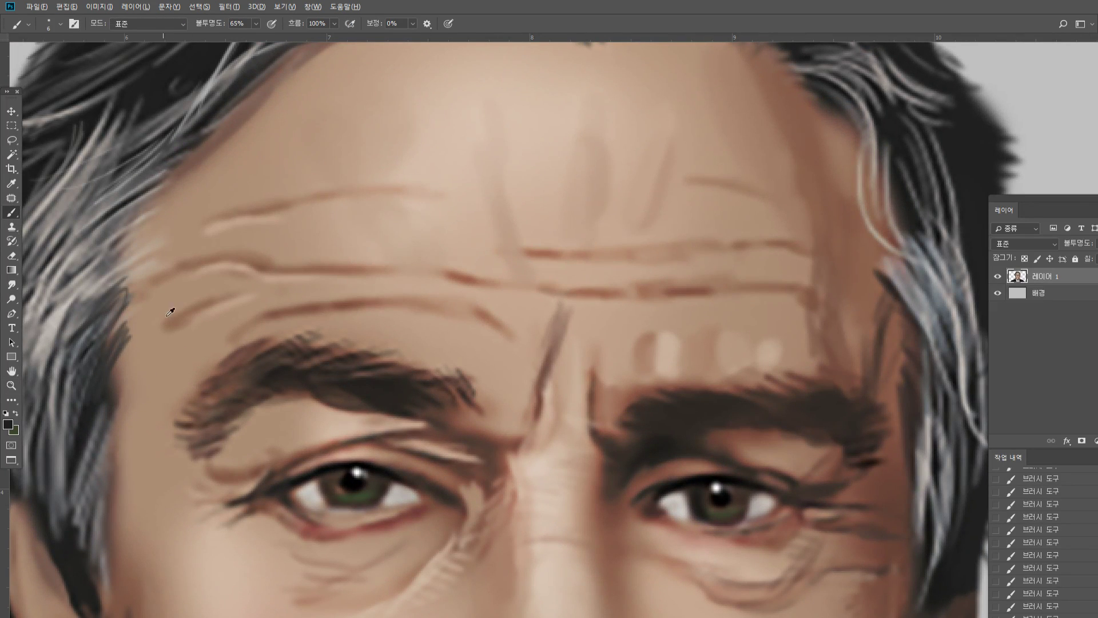
left_click(111, 362, "alt")
left_click_drag(106, 335, 125, 319)
left_click_drag(104, 357, 143, 263)
left_click(88, 312, "alt")
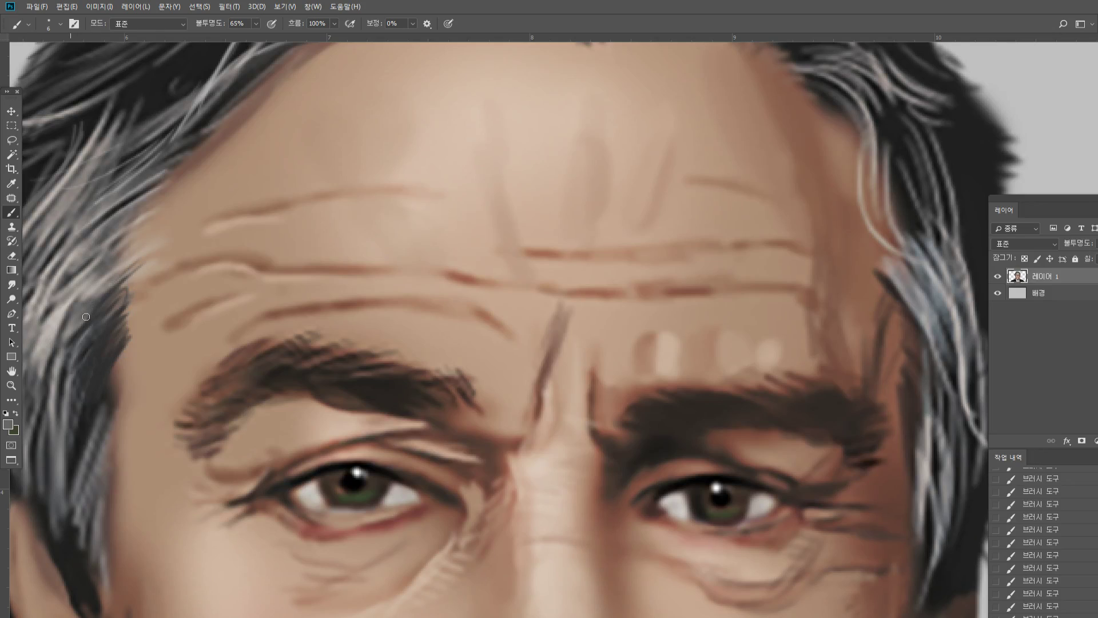
left_click_drag(89, 293, 145, 220)
Burn the skin along the left-hand temple and around the outer end of the eyebrow at 99% exposure
left_click(11, 299)
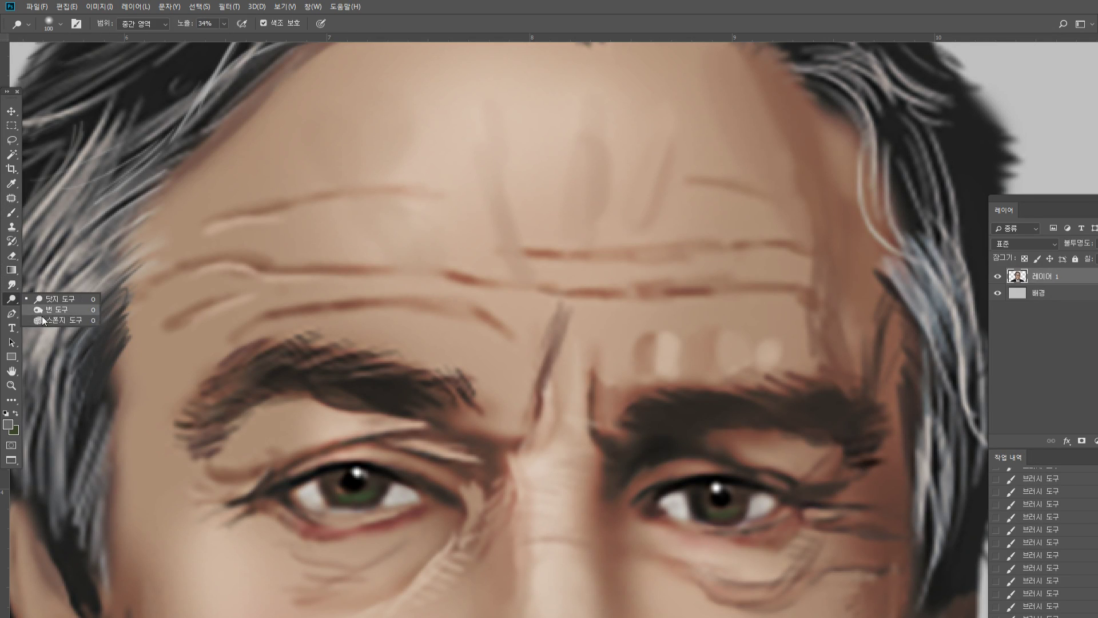
left_click(46, 309)
left_click_drag(182, 171, 150, 429)
key("ctrl+z")
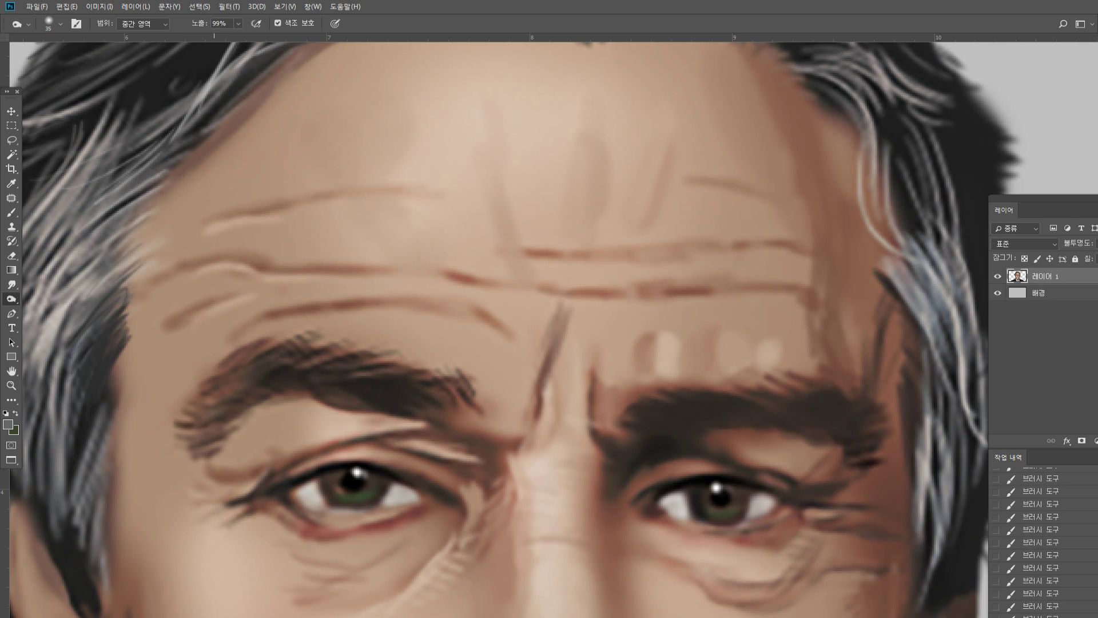
key("ctrl+z")
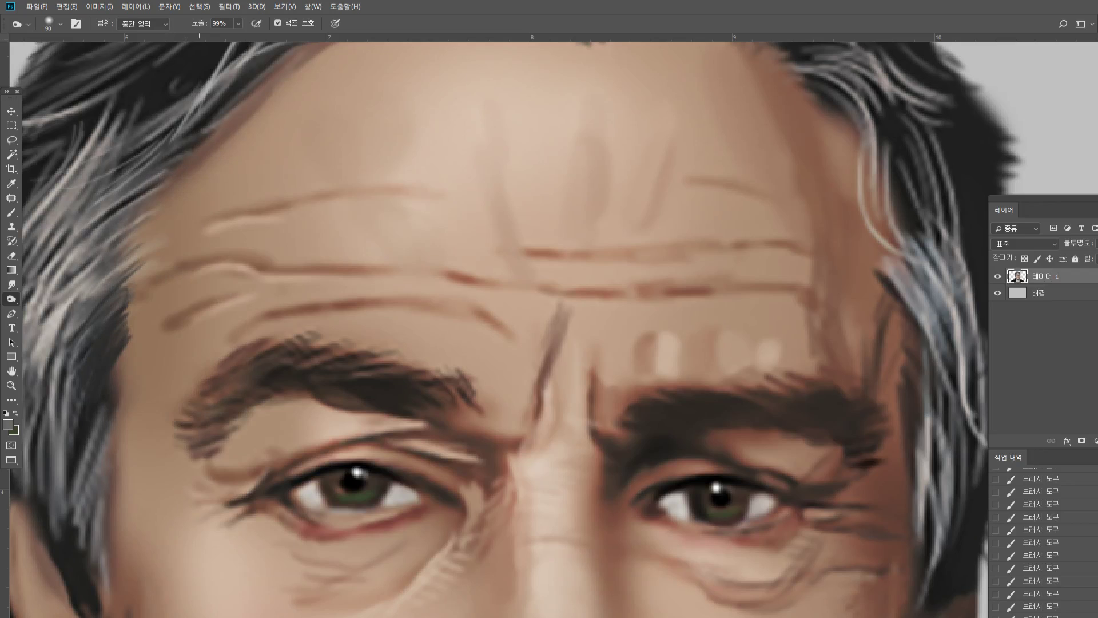
key("[")
mouse_move(197, 403)
left_mouse_down()
mouse_move(229, 434)
mouse_move(220, 466)
left_mouse_up()
left_click(228, 492)
key("bracketleft")
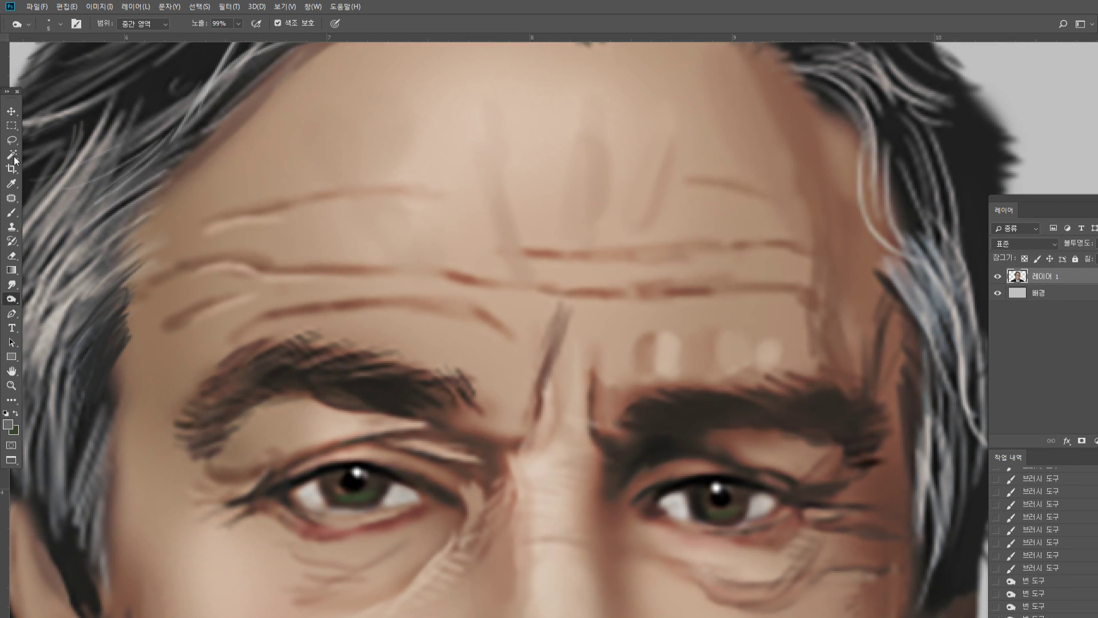
Start hatching the upper left-hand temple beside the hairline with thin diagonal strokes in a sampled reddish brown
left_click(11, 212)
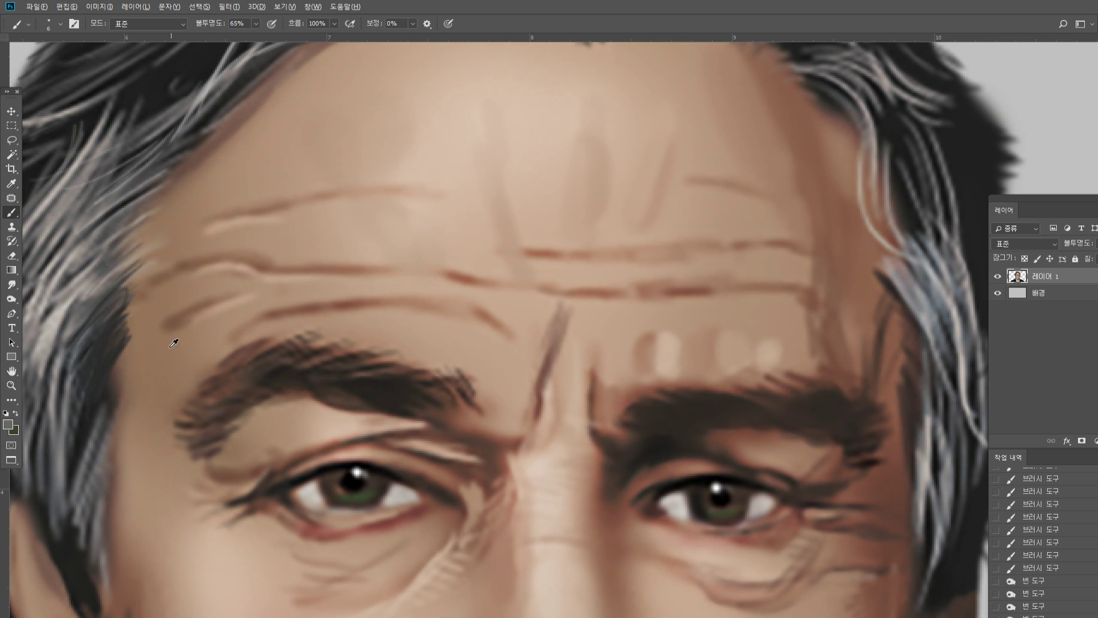
left_click(174, 321, "alt")
left_click_drag(151, 240, 122, 352)
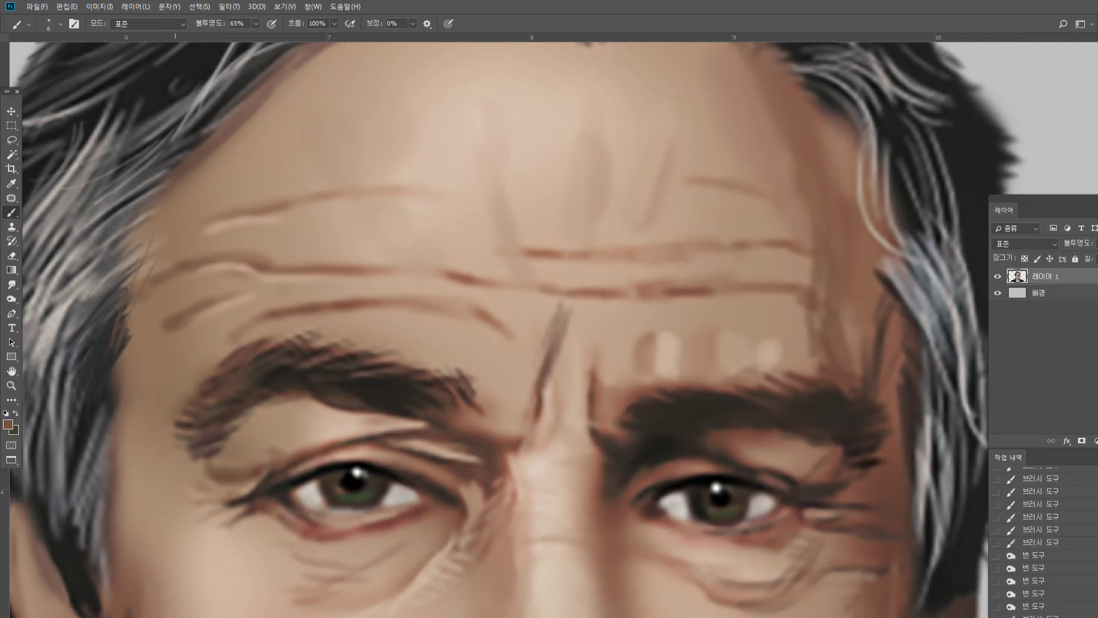
left_click(179, 329, "alt")
left_click_drag(153, 295, 119, 338)
mouse_move(156, 303)
left_mouse_down()
mouse_move(122, 355)
mouse_move(125, 374)
left_mouse_up()
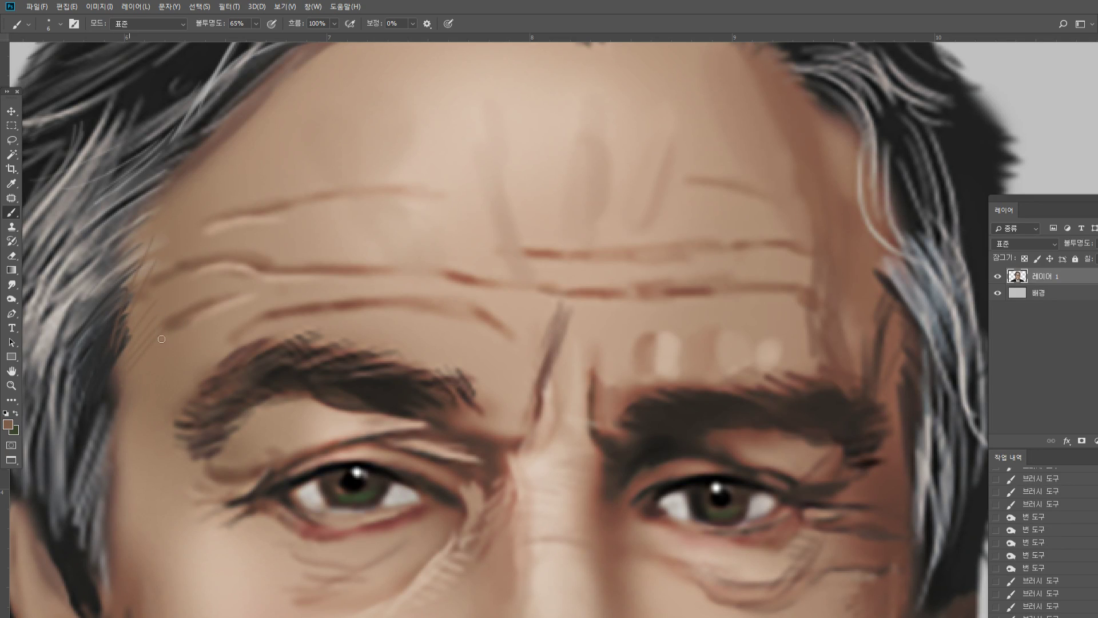
Continue the fine diagonal brown hatching down the left-hand side of the face, from beside the eyebrow to below eye level
left_click_drag(162, 339, 136, 375)
left_click_drag(157, 352, 123, 398)
left_click_drag(150, 372, 124, 427)
left_click_drag(152, 390, 127, 455)
left_click_drag(163, 412, 130, 473)
mouse_move(150, 440)
left_mouse_down()
mouse_move(130, 499)
mouse_move(133, 538)
mouse_move(119, 547)
left_mouse_up()
left_click(137, 550, "alt")
left_click_drag(145, 492, 121, 521)
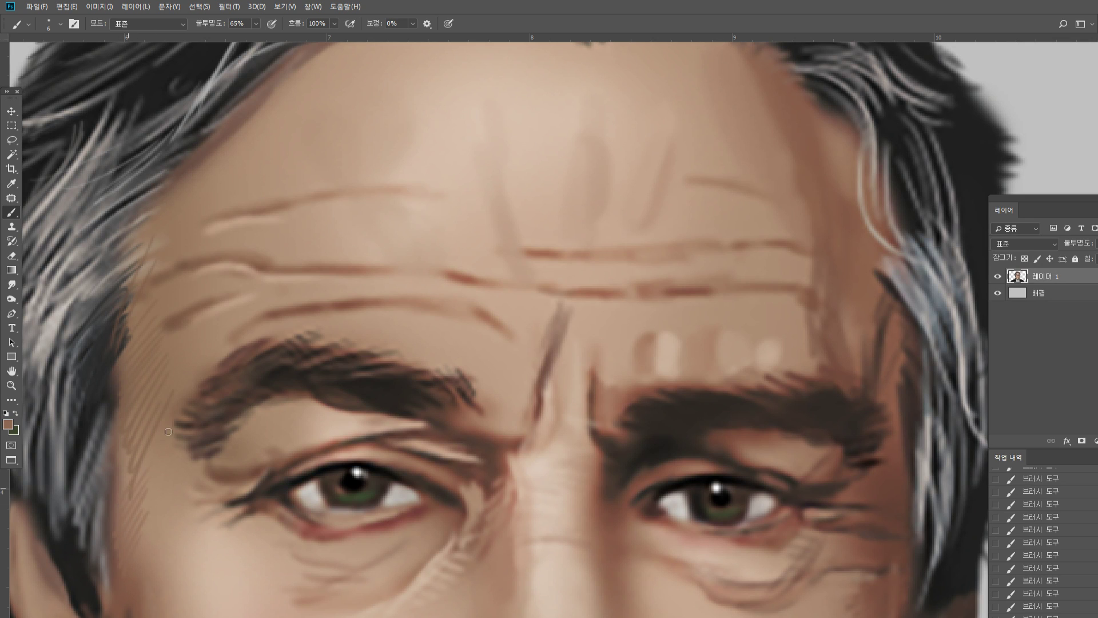
mouse_move(149, 448)
left_mouse_down()
mouse_move(126, 485)
mouse_move(125, 465)
left_mouse_up()
Blend sampled light skin tones around the middle forehead crease on the left-hand side and lay a thin highlight beneath it
left_click(147, 354, "alt")
left_click(191, 251, "alt")
left_click(215, 261, "alt")
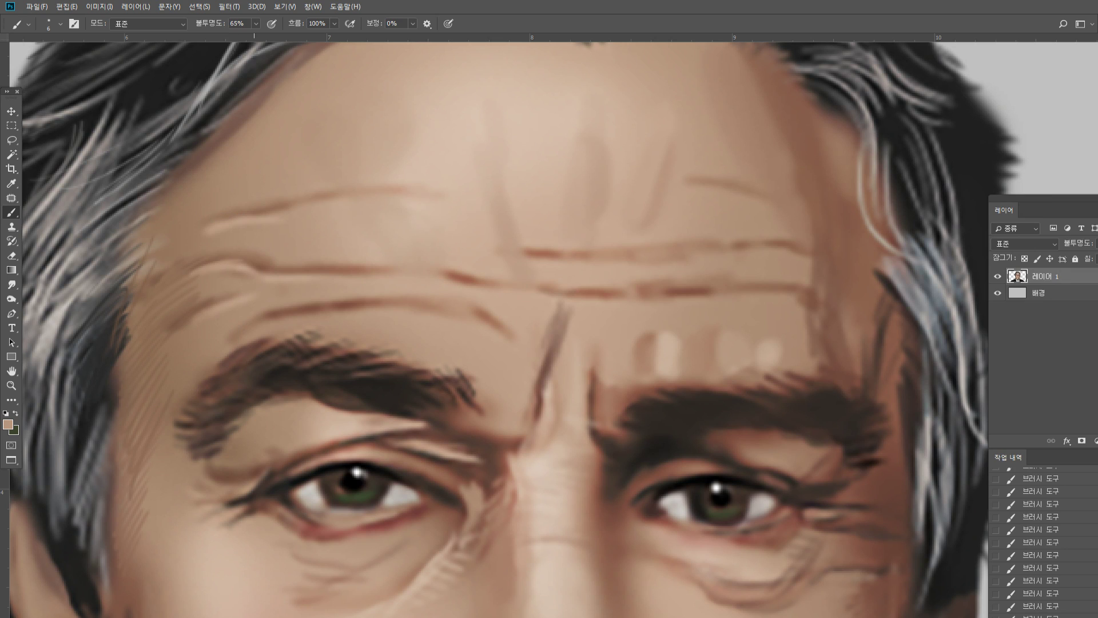
left_click(285, 268, "alt")
mouse_move(238, 262)
left_mouse_down()
mouse_move(274, 277)
mouse_move(392, 270)
left_mouse_up()
left_click(372, 235, "alt")
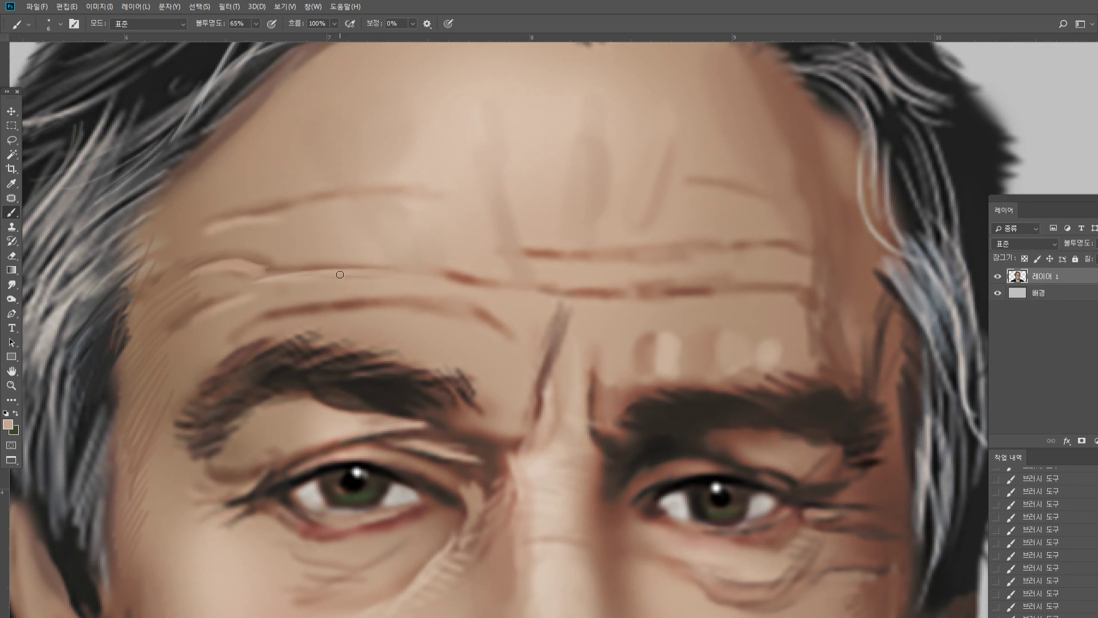
left_click(297, 273, "alt")
mouse_move(317, 274)
left_mouse_down()
mouse_move(448, 277)
mouse_move(357, 271)
left_mouse_up()
Redraw the left-hand middle forehead crease as a thin reddish-brown line with a light lower edge
left_click(468, 279, "alt")
left_click_drag(269, 264, 440, 277)
left_click(268, 295, "alt")
left_click_drag(255, 272, 325, 270)
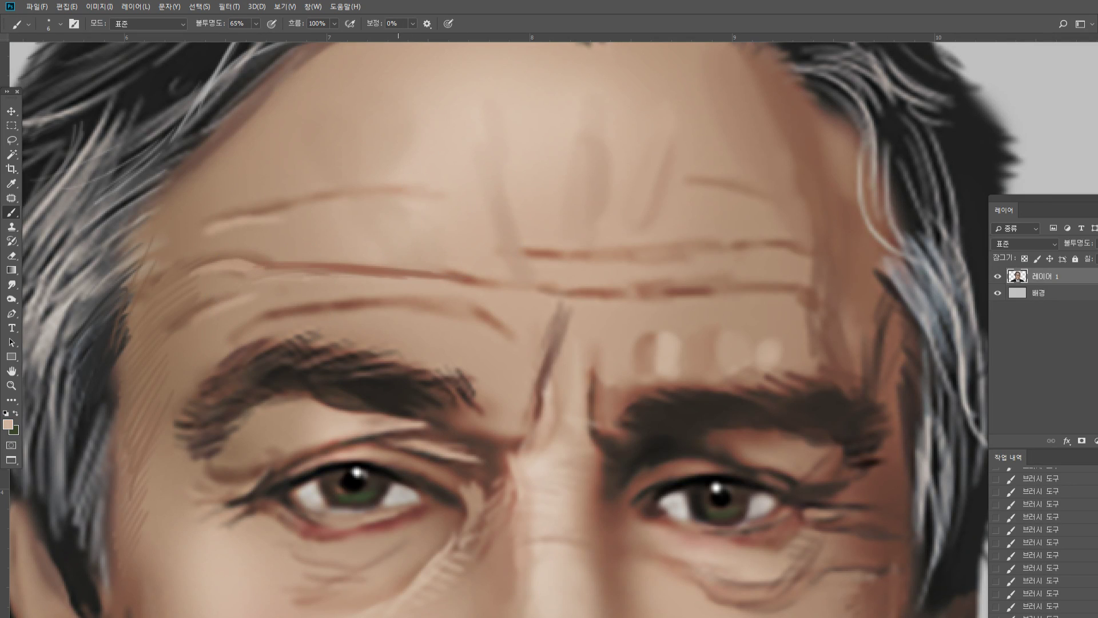
left_click_drag(257, 269, 480, 283)
left_click(381, 281, "alt")
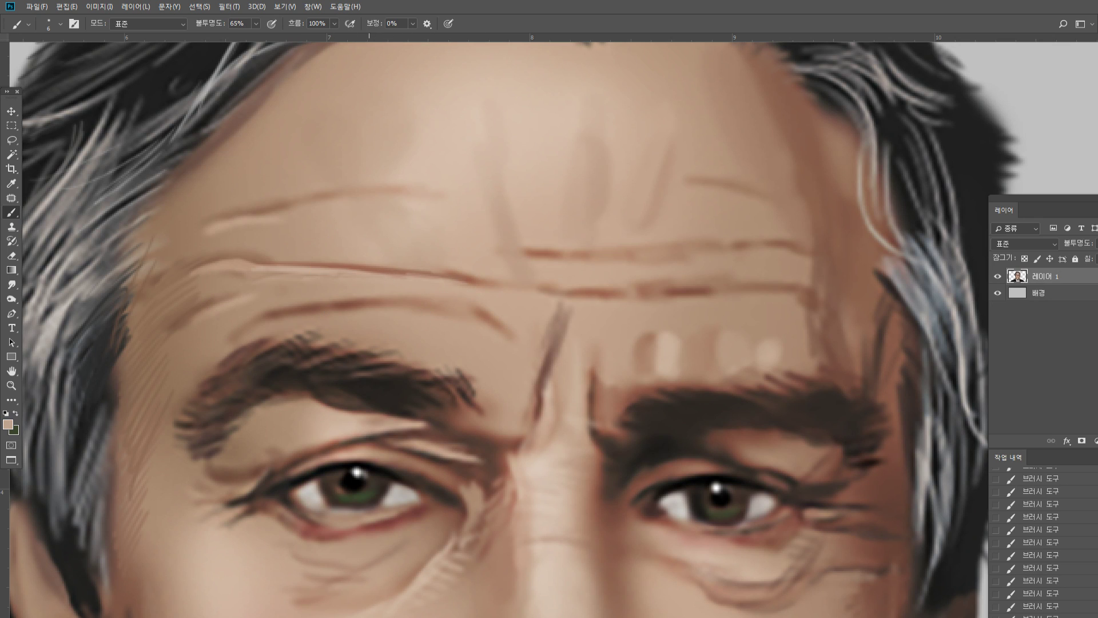
Sharpen the lowest crease above the left-hand eyebrow with a brown line and pale highlight, and hatch pale strokes above the brow's inner end
left_click_drag(344, 300, 494, 316)
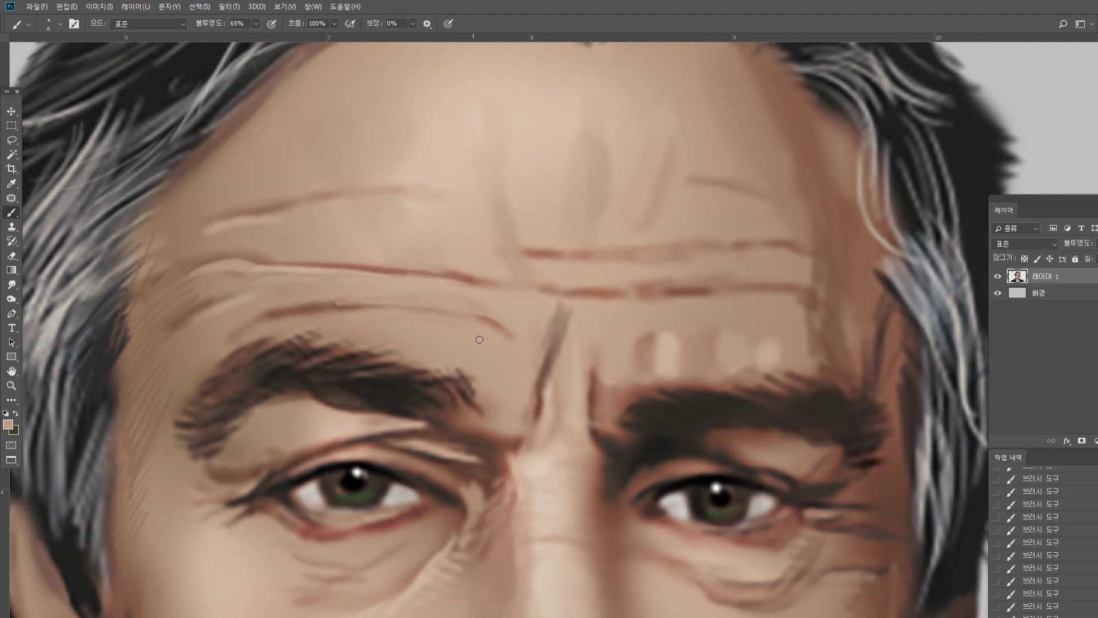
left_click(544, 465, "alt")
left_click_drag(345, 309, 474, 329)
mouse_move(485, 326)
left_mouse_down()
mouse_move(496, 333)
mouse_move(438, 328)
left_mouse_up()
left_click_drag(479, 335, 445, 337)
left_click_drag(474, 344, 448, 348)
left_click_drag(468, 355, 449, 362)
left_click_drag(464, 365, 448, 366)
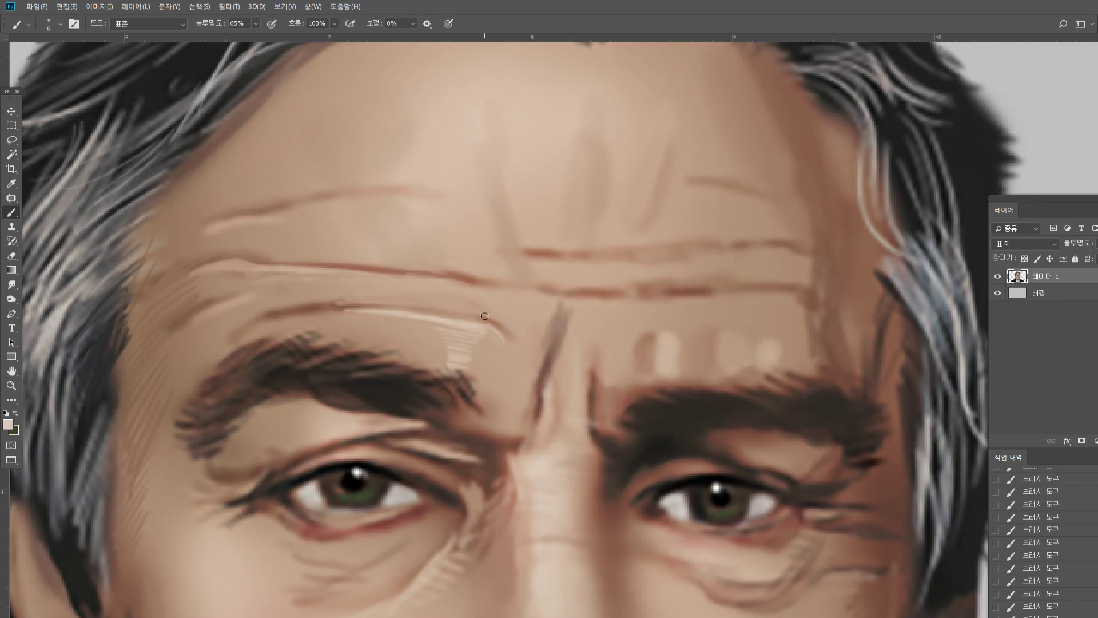
left_click(303, 314, "alt")
left_click_drag(267, 317, 357, 312)
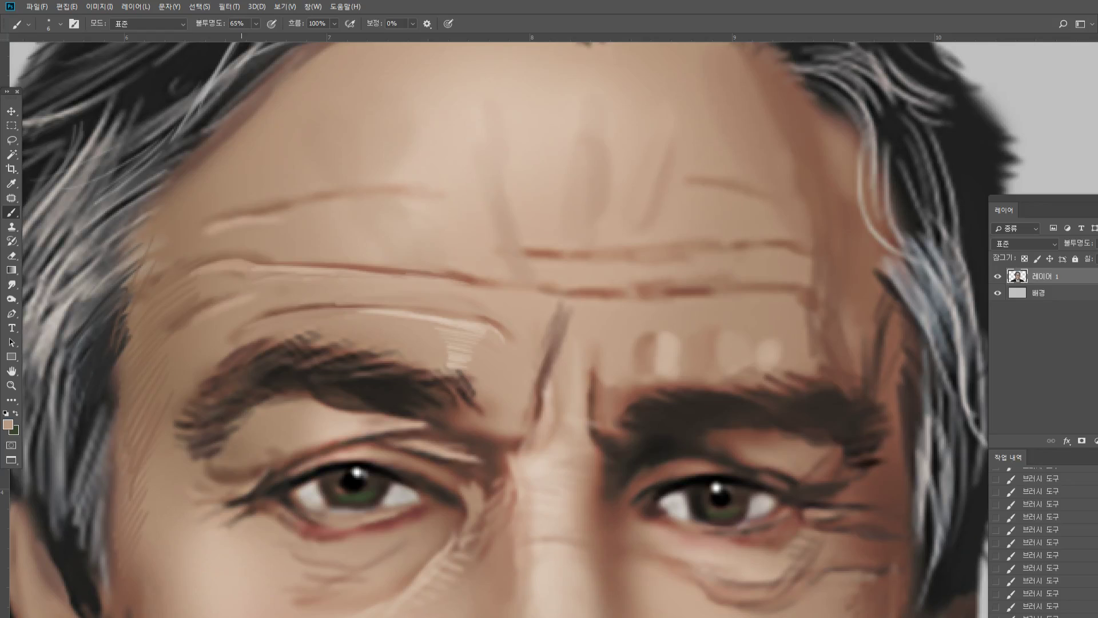
Define the arched outer end of the left-hand middle crease with a thin dark line, a light edge and reddish brown
left_click(262, 350, "alt")
mouse_move(183, 272)
left_mouse_down()
mouse_move(240, 250)
mouse_move(263, 256)
left_mouse_up()
left_click(219, 275, "alt")
left_click(402, 228, "alt")
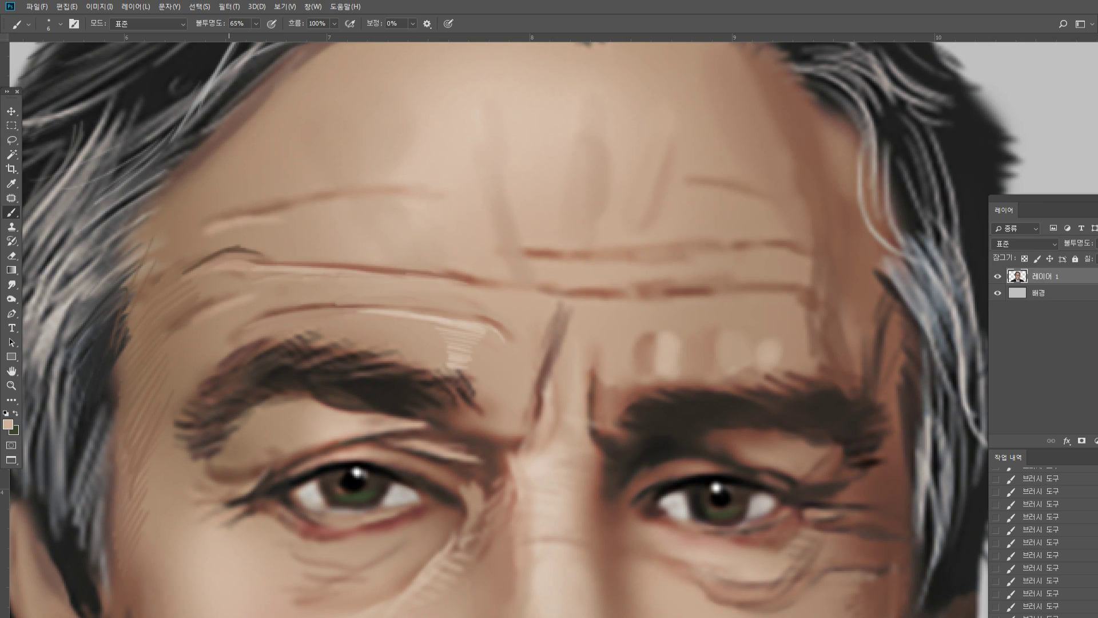
mouse_move(193, 270)
left_mouse_down()
mouse_move(232, 255)
mouse_move(272, 258)
left_mouse_up()
left_click(214, 280, "alt")
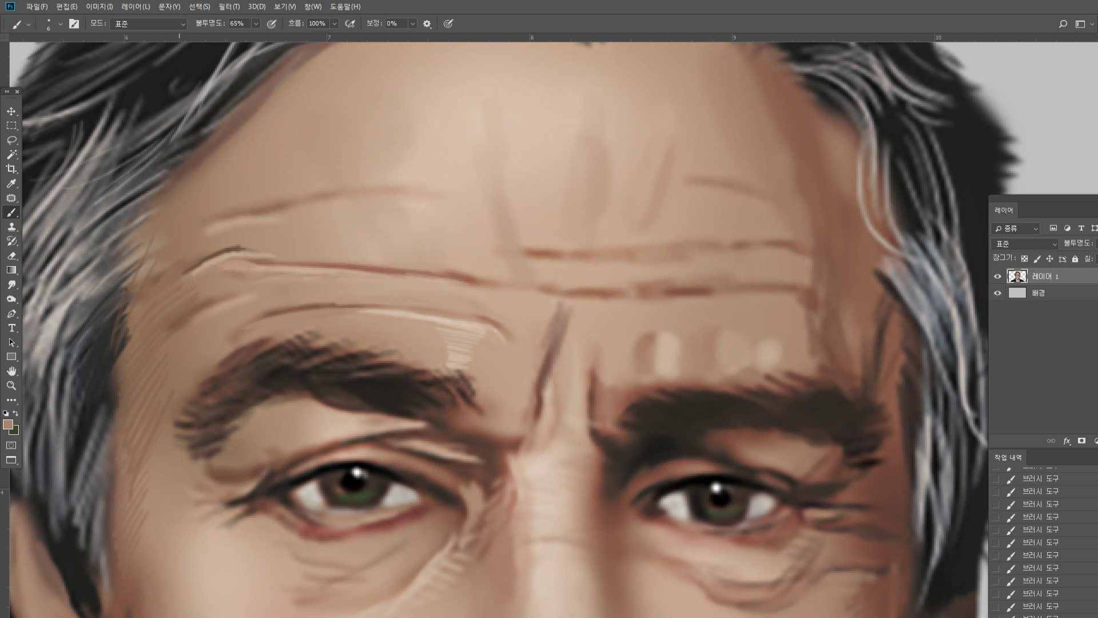
left_click_drag(179, 274, 243, 254)
Trace the upper left-hand forehead crease with a thin dark line and hatch the skin between it and the middle crease
left_click(240, 241, "alt")
mouse_move(207, 224)
left_mouse_down()
mouse_move(352, 185)
mouse_move(363, 190)
mouse_move(315, 201)
mouse_move(423, 188)
left_mouse_up()
left_click(393, 234, "alt")
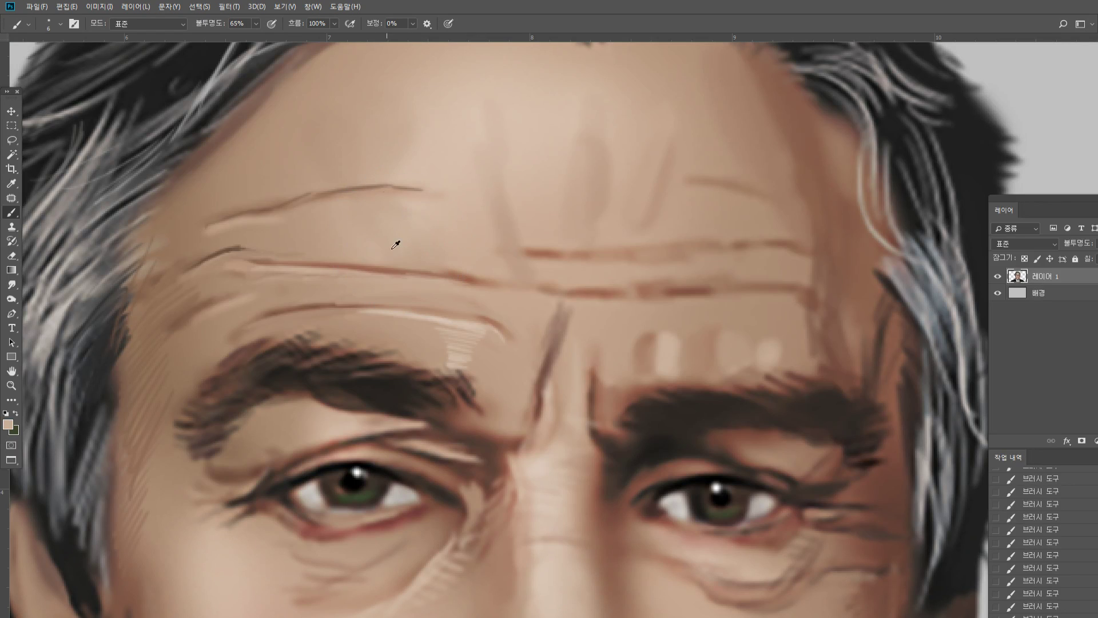
left_click(289, 239, "alt")
mouse_move(335, 216)
left_mouse_down()
mouse_move(375, 212)
mouse_move(406, 231)
left_mouse_up()
left_click(354, 269, "alt")
left_click_drag(359, 261, 411, 254)
left_click_drag(376, 264, 428, 263)
left_click_drag(406, 268, 492, 271)
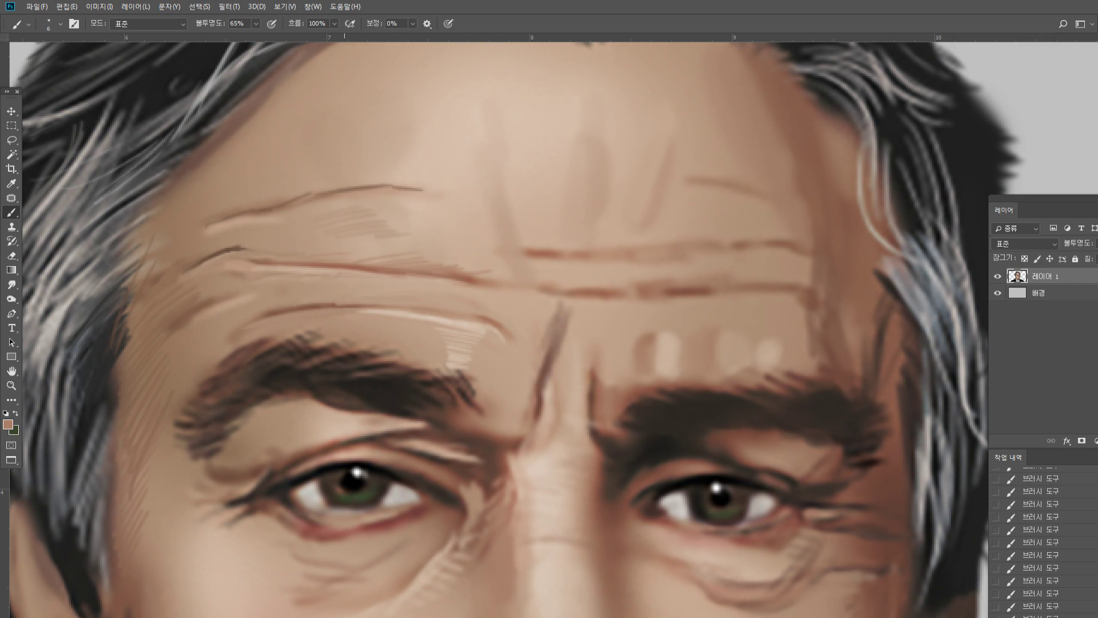
left_click_drag(300, 233, 384, 224)
Paint fine dark hairs sweeping diagonally over the left-hand temple hairline beside the upper forehead crease
left_click(101, 324, "alt")
mouse_move(95, 296)
left_mouse_down()
mouse_move(165, 247)
mouse_move(195, 184)
left_mouse_up()
left_click_drag(129, 205, 200, 173)
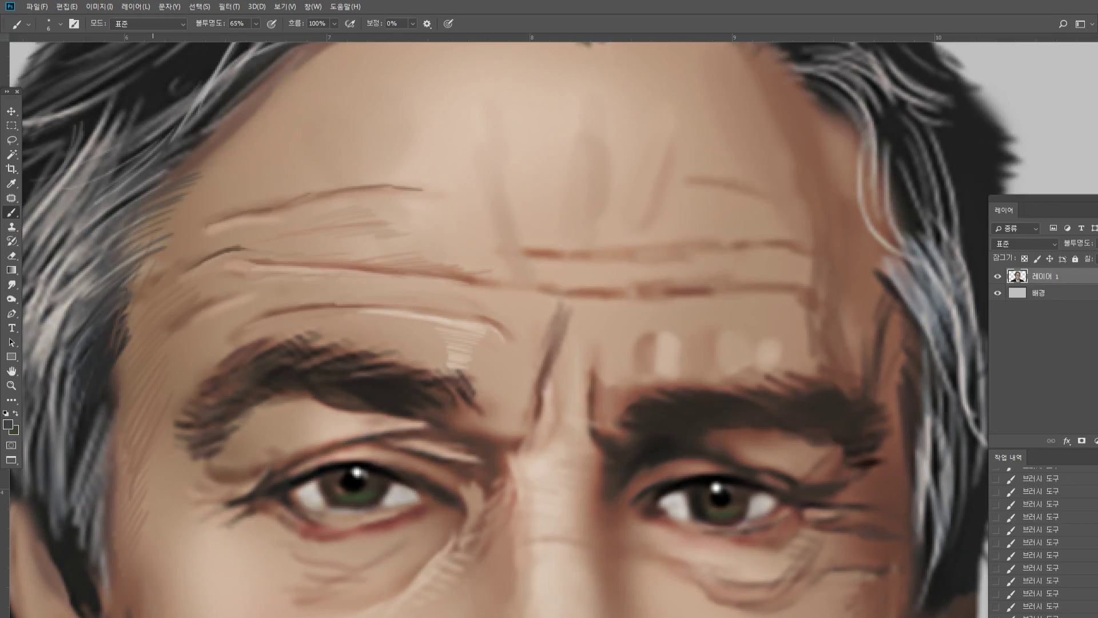
mouse_move(118, 200)
left_mouse_down()
mouse_move(226, 123)
mouse_move(208, 142)
left_mouse_up()
left_click(166, 143, "alt")
left_click_drag(152, 186, 202, 152)
left_click_drag(111, 219, 200, 161)
left_click_drag(96, 230, 198, 175)
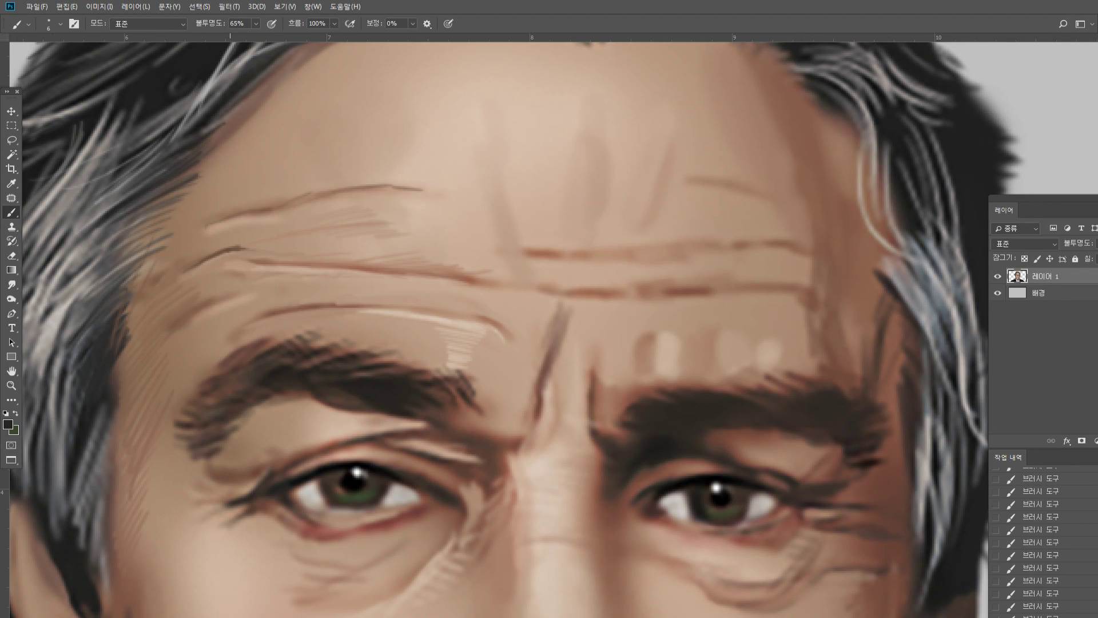
Soften the left-hand hairline edge with thin diagonal strokes in a sampled reddish brown, down to the sideburn
left_click(196, 197, "alt")
left_click(229, 133, "alt")
mouse_move(226, 150)
left_mouse_down()
mouse_move(154, 238)
mouse_move(138, 280)
left_mouse_up()
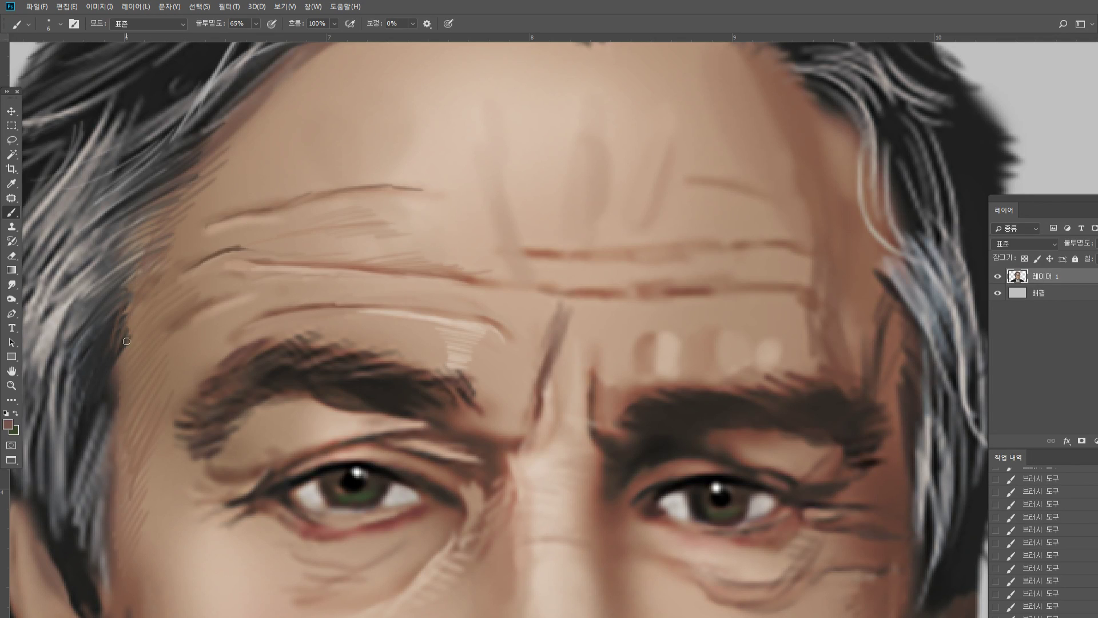
left_click_drag(127, 341, 136, 309)
Add thin grey hairs to the dark areas of the left-hand sideburn, from brow level to its lower edge
left_click(104, 361, "alt")
left_click(87, 305, "alt")
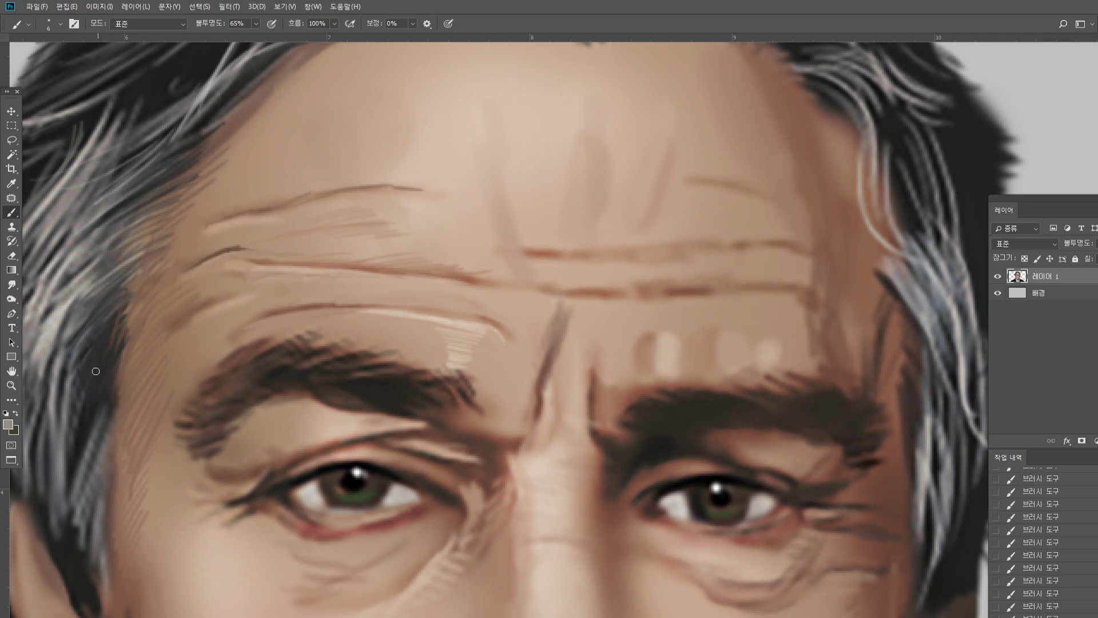
left_click_drag(109, 357, 82, 413)
mouse_move(111, 380)
left_mouse_down()
mouse_move(70, 436)
mouse_move(95, 440)
left_mouse_up()
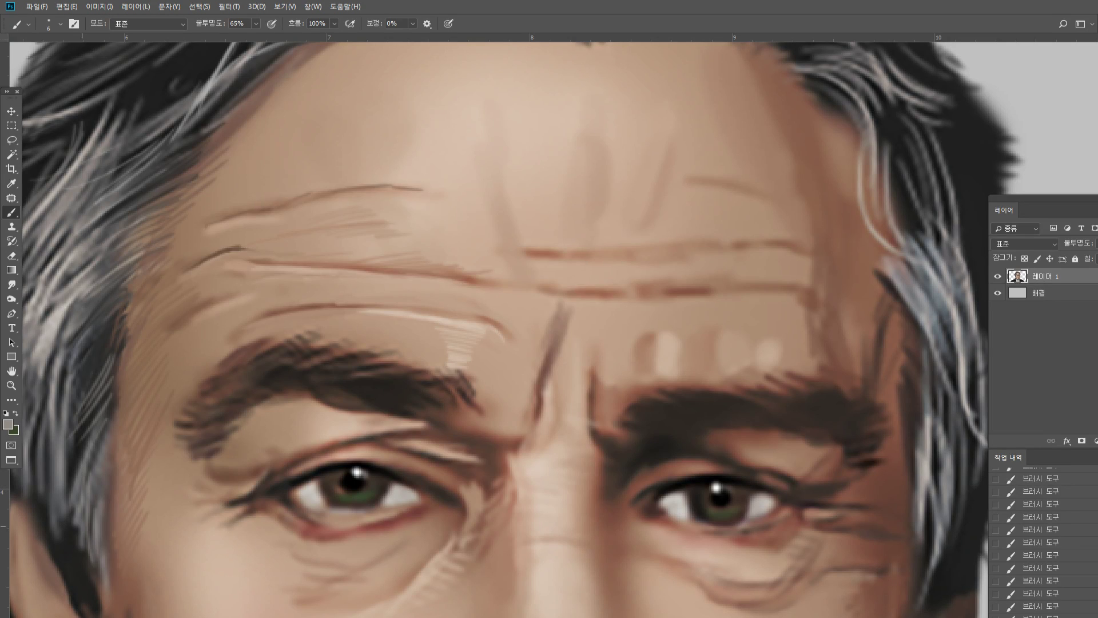
left_click(69, 527, "alt")
left_click_drag(76, 499, 82, 545)
left_click_drag(79, 515, 105, 589)
left_click(70, 316, "alt")
Retrace the arched outer end of the middle crease and the inner end of the upper crease in sampled reddish brown
left_click(12, 386)
double_click(11, 386)
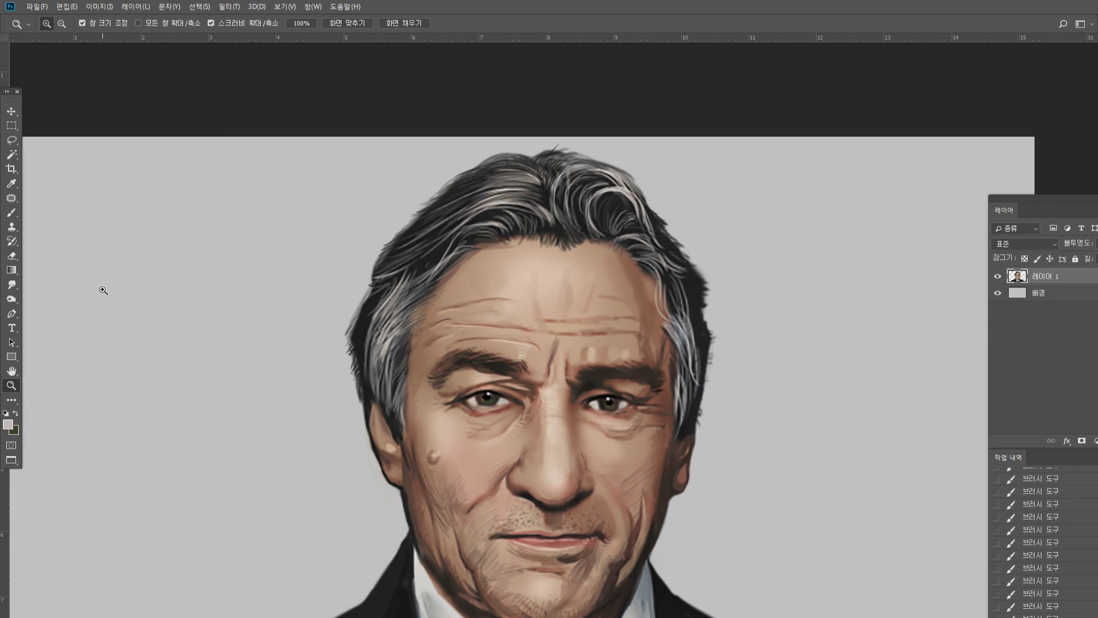
left_click(528, 324)
left_click(468, 349)
left_click(446, 349)
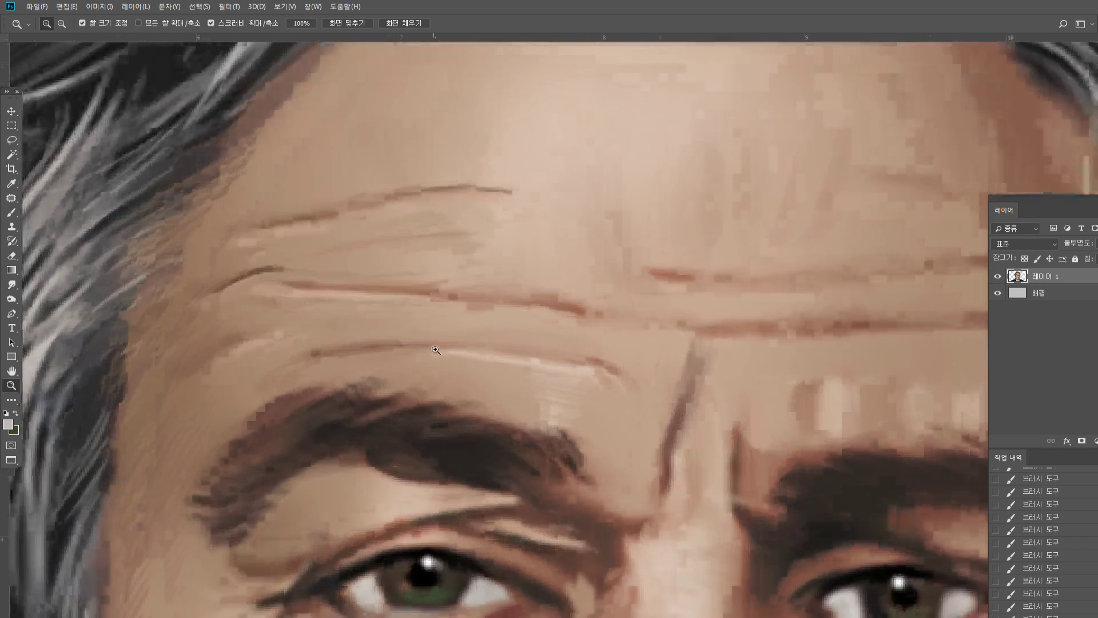
left_click(11, 212)
left_click(458, 291, "alt")
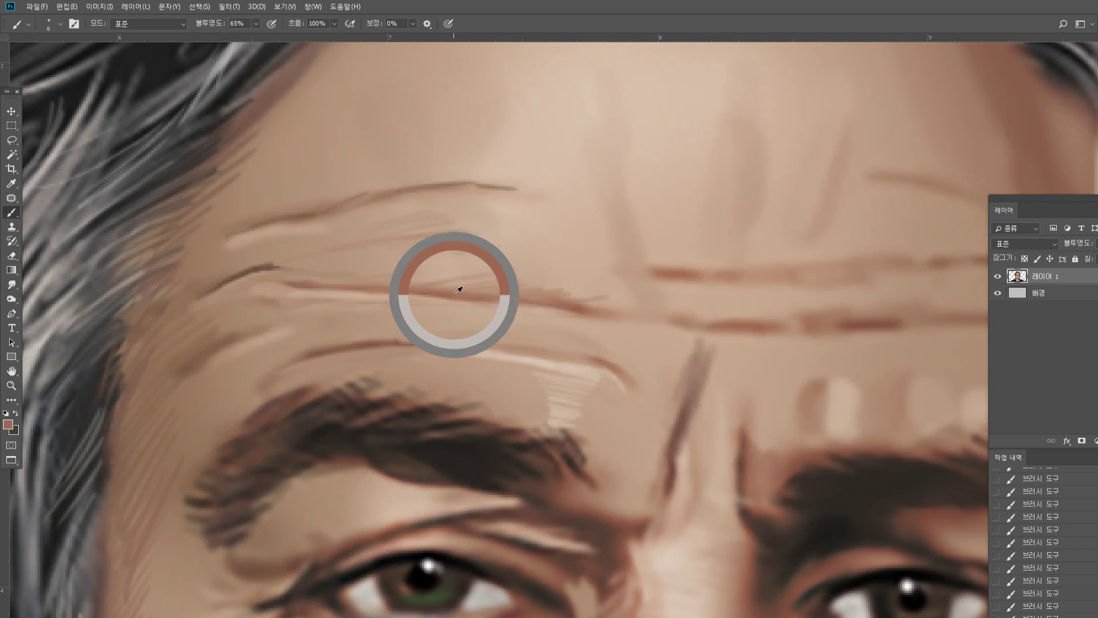
mouse_move(211, 292)
left_mouse_down()
mouse_move(264, 267)
mouse_move(319, 270)
left_mouse_up()
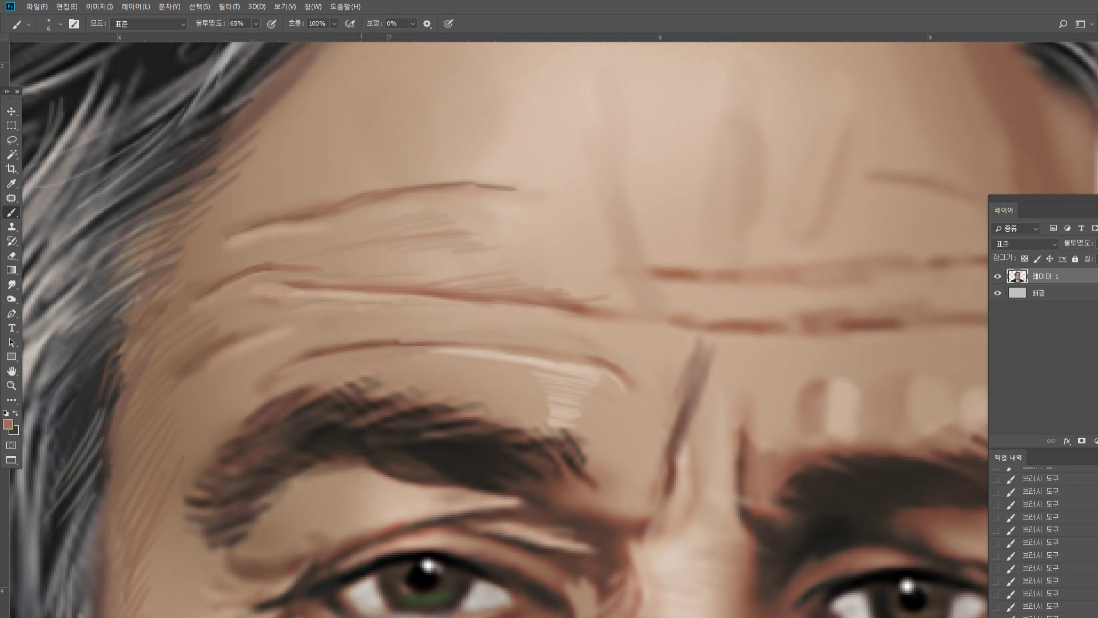
left_click_drag(440, 183, 511, 186)
Hatch fine tan strokes above the upper left-hand forehead crease, along the edge of the central highlight
left_click(467, 170, "alt")
left_click(353, 188, "alt")
left_click_drag(397, 172, 457, 155)
mouse_move(402, 161)
left_mouse_down()
mouse_move(467, 136)
mouse_move(439, 129)
left_mouse_up()
left_click_drag(517, 79, 479, 81)
mouse_move(558, 60)
left_mouse_down()
mouse_move(482, 70)
mouse_move(492, 64)
left_mouse_up()
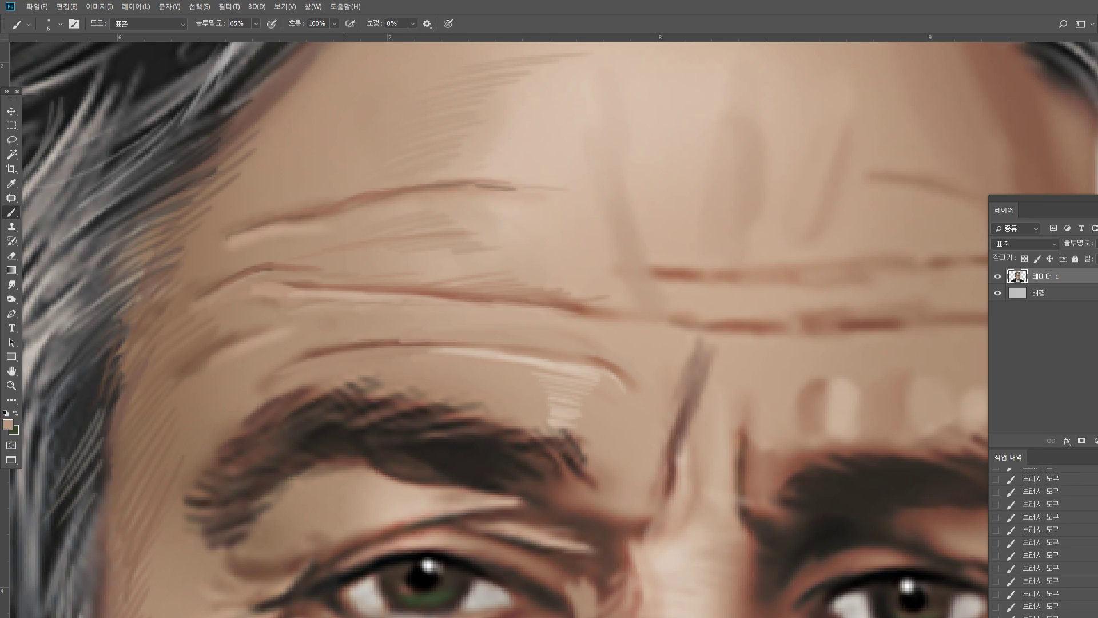
Add fine diagonal hairs in a sampled hair tone to the left-hand temple hair
left_click(331, 225, "alt")
left_click(89, 280, "alt")
left_click_drag(82, 300, 110, 283)
mouse_move(74, 295)
left_mouse_down()
mouse_move(117, 269)
mouse_move(143, 217)
left_mouse_up()
mouse_move(103, 224)
left_mouse_down()
mouse_move(171, 184)
mouse_move(168, 171)
left_mouse_up()
left_click_drag(119, 186, 168, 160)
Extend the outer end of the upper left-hand crease down toward the temple with thin light skin-toned strokes
left_click(238, 232, "alt")
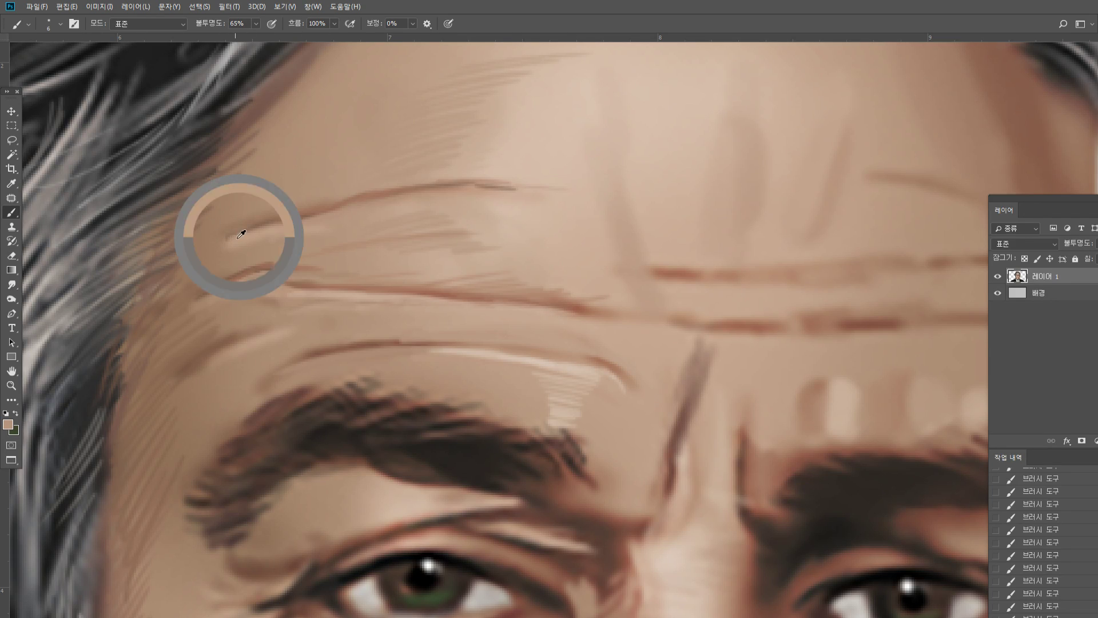
left_click_drag(203, 270, 234, 231)
left_click(225, 275, "alt")
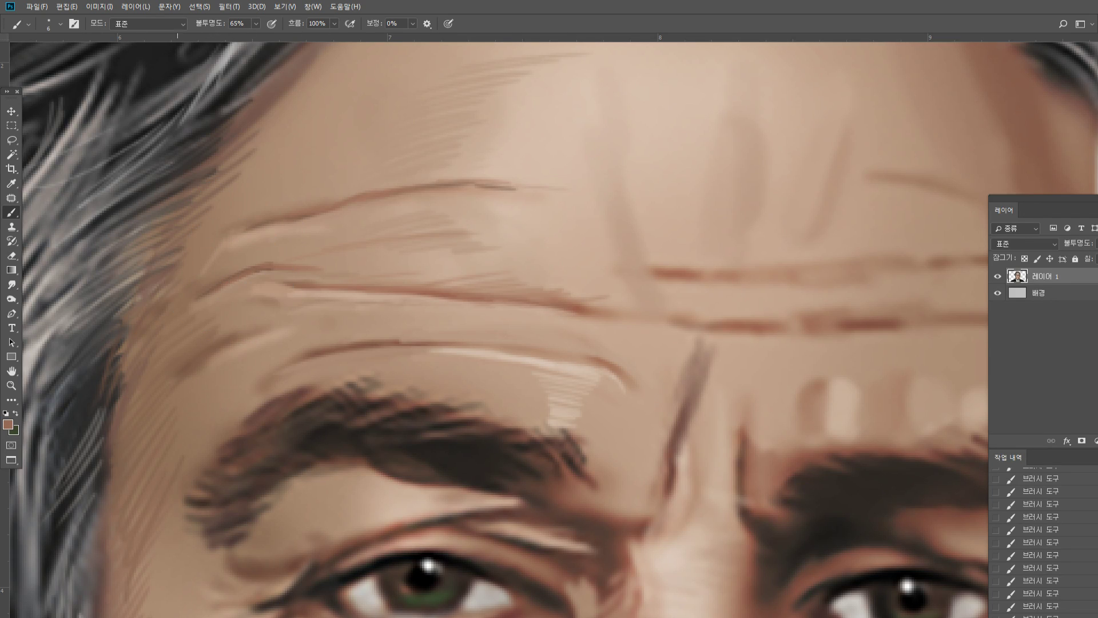
left_click(271, 241, "alt")
Push the left-hand forehead creases into a higher arch using Liquify with a brush size of 175
key("ctrl+shift+x")
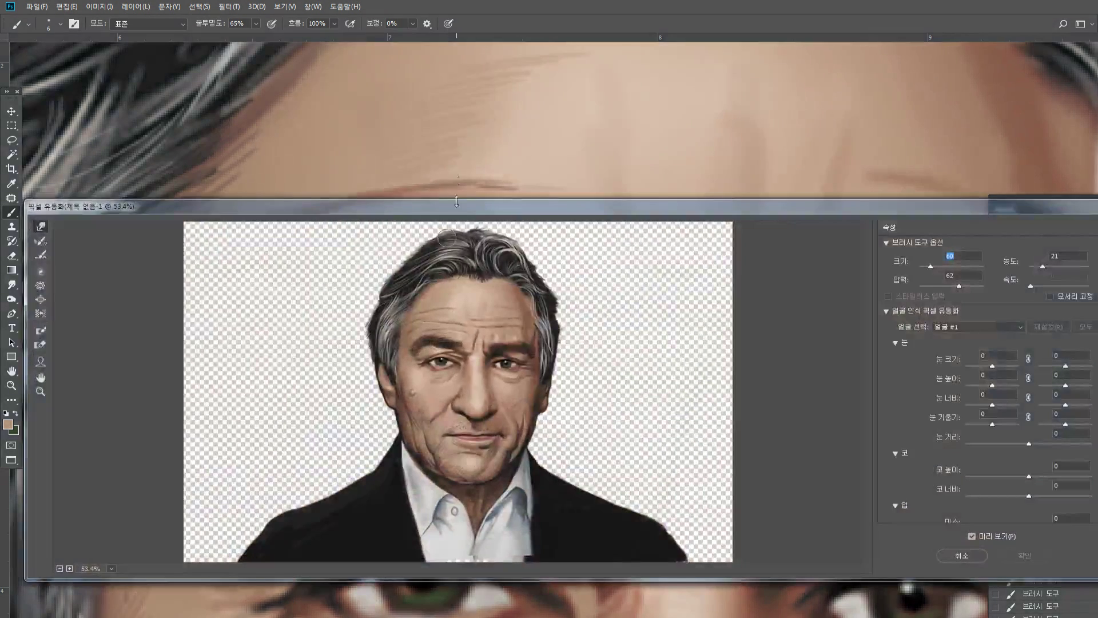
key("]")
key("]")
key("]")
key("]")
key("]")
key("]")
key("]")
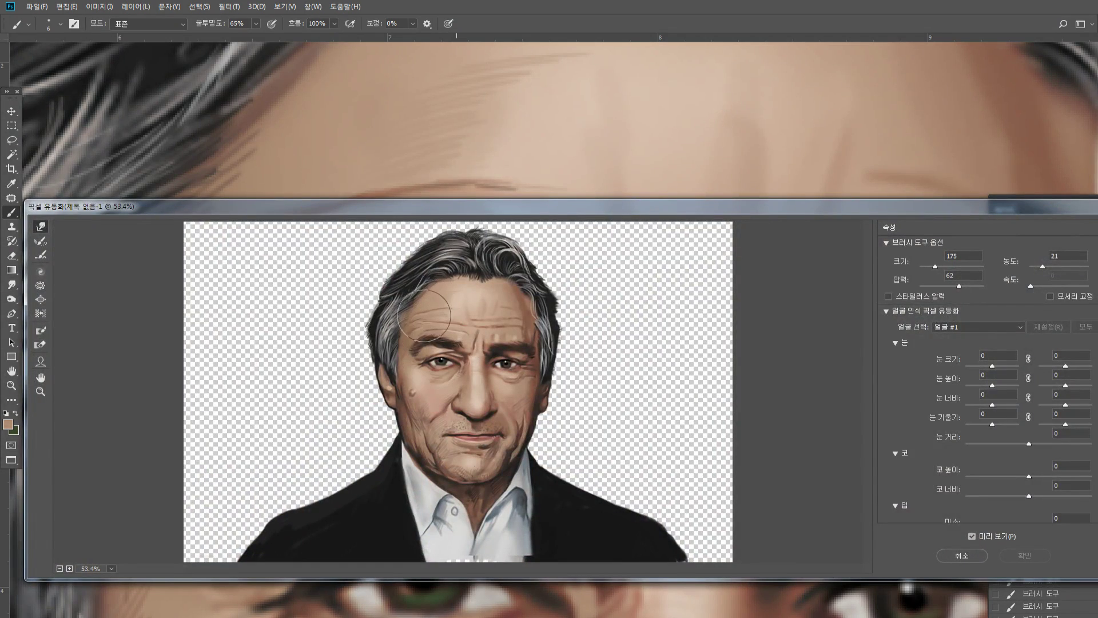
mouse_move(424, 316)
left_mouse_down()
mouse_move(454, 313)
mouse_move(432, 313)
mouse_move(469, 316)
mouse_move(417, 310)
mouse_move(453, 298)
mouse_move(464, 273)
left_mouse_up()
key("Return")
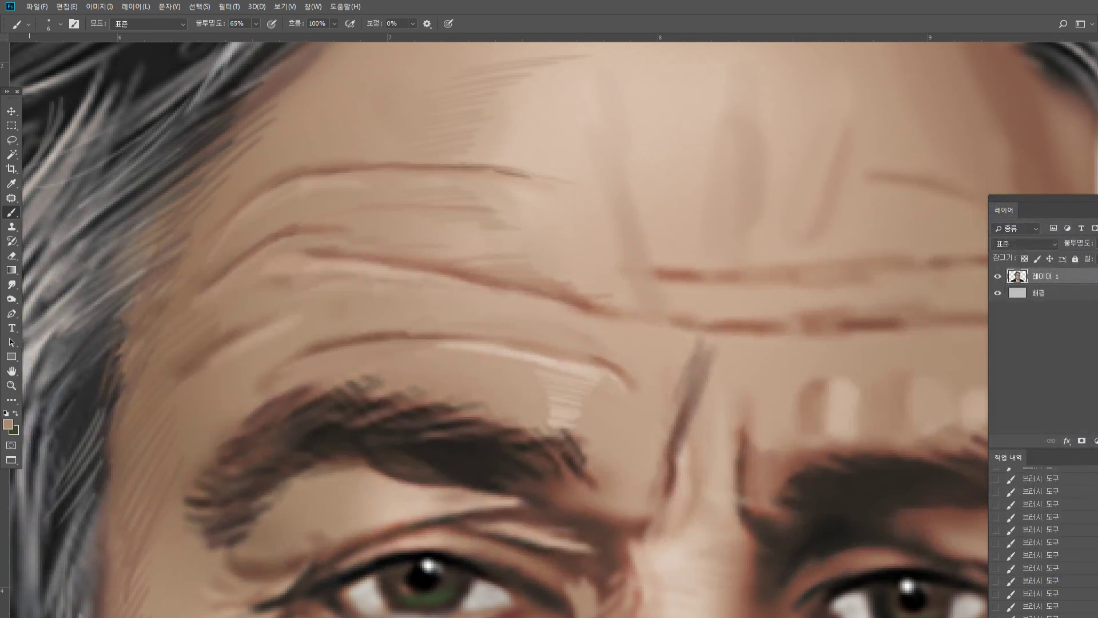
Hatch fine light horizontal strokes in a column up the left-of-centre part of the forehead, above the long crease
double_click(11, 385)
left_click(621, 355, "alt")
left_click(676, 388)
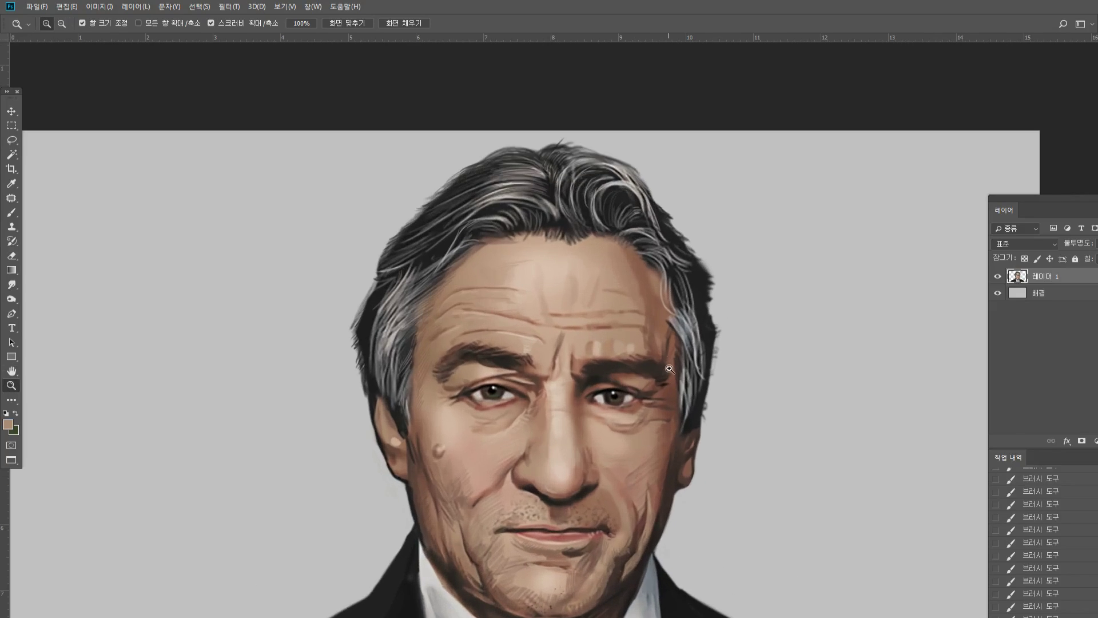
left_click(670, 369)
left_click(670, 369)
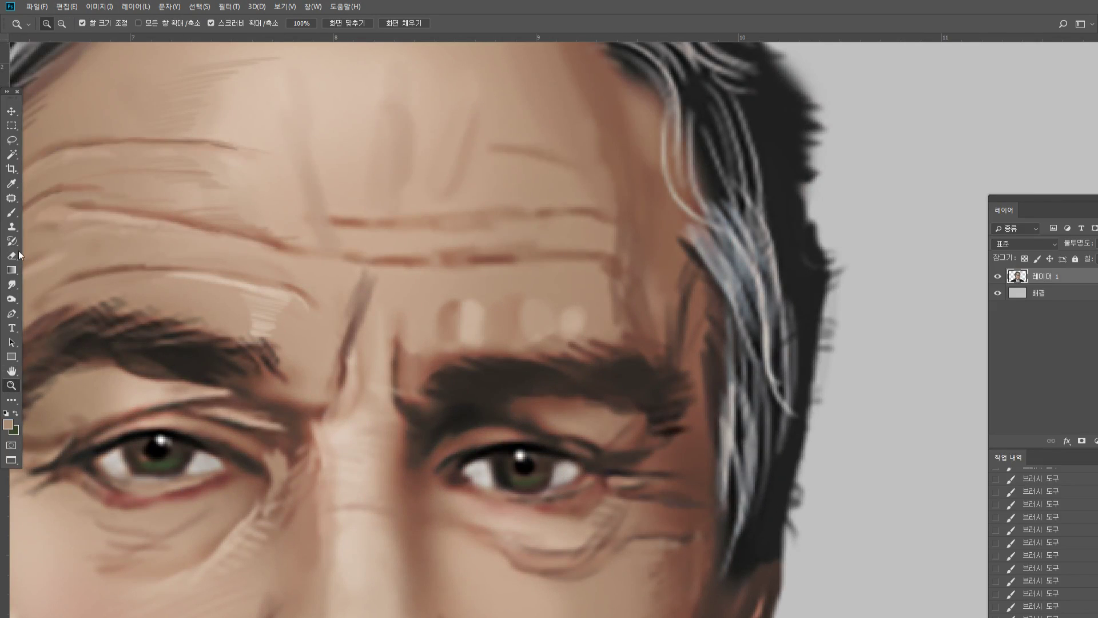
left_click(12, 212)
left_click(225, 211, "alt")
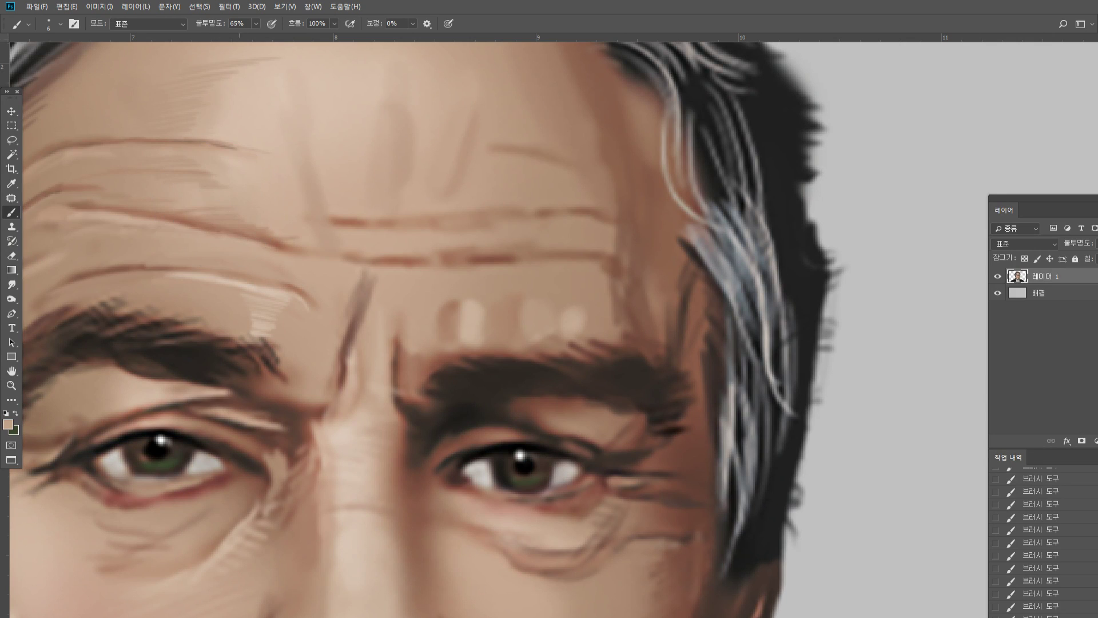
left_click_drag(240, 216, 282, 218)
left_click_drag(235, 203, 281, 206)
left_click_drag(232, 190, 281, 195)
left_click_drag(232, 179, 281, 189)
left_click_drag(229, 146, 295, 149)
left_click_drag(224, 132, 301, 133)
mouse_move(220, 114)
left_mouse_down()
mouse_move(302, 124)
mouse_move(248, 127)
left_mouse_up()
Hatch the central forehead with thin horizontal strokes in sampled skin tones, and hatch below the short right-hand upper crease
left_click(266, 131, "alt")
left_click(390, 218, "alt")
left_click_drag(322, 209, 384, 206)
mouse_move(315, 200)
left_mouse_down()
mouse_move(396, 192)
mouse_move(391, 180)
left_mouse_up()
left_click_drag(312, 175, 384, 169)
mouse_move(309, 158)
left_mouse_down()
mouse_move(383, 152)
mouse_move(386, 141)
left_mouse_up()
mouse_move(304, 135)
left_mouse_down()
mouse_move(389, 126)
mouse_move(303, 113)
mouse_move(381, 97)
left_mouse_up()
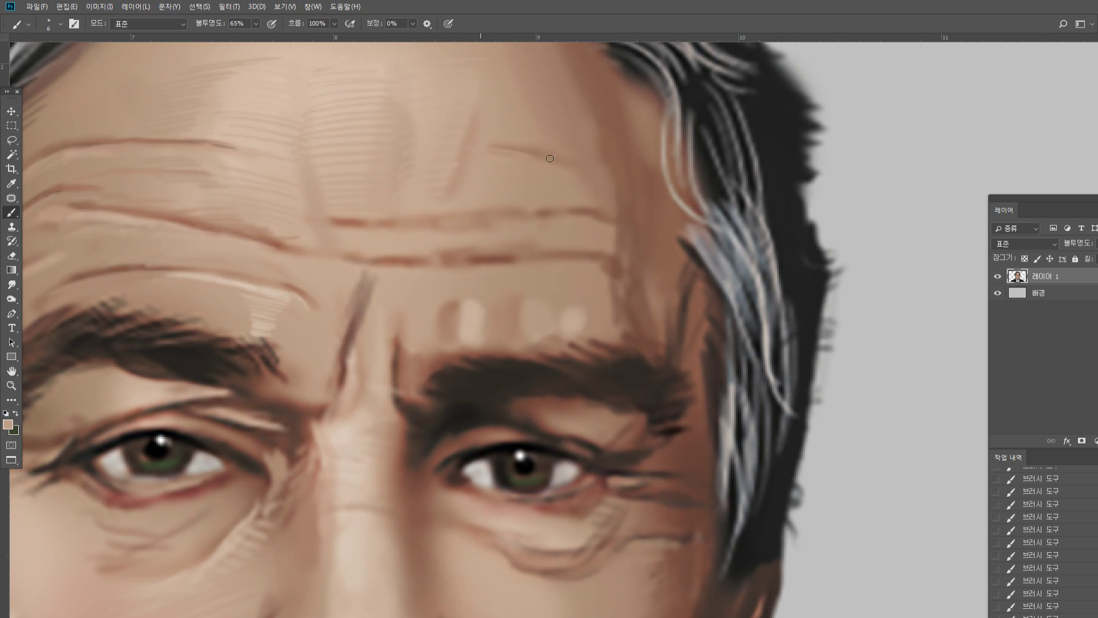
left_click_drag(506, 149, 568, 163)
Redraw the long right-hand forehead crease as a continuous reddish-brown line with a thin light highlight beneath it, using sampled skin tones
left_click(12, 400)
double_click(12, 385)
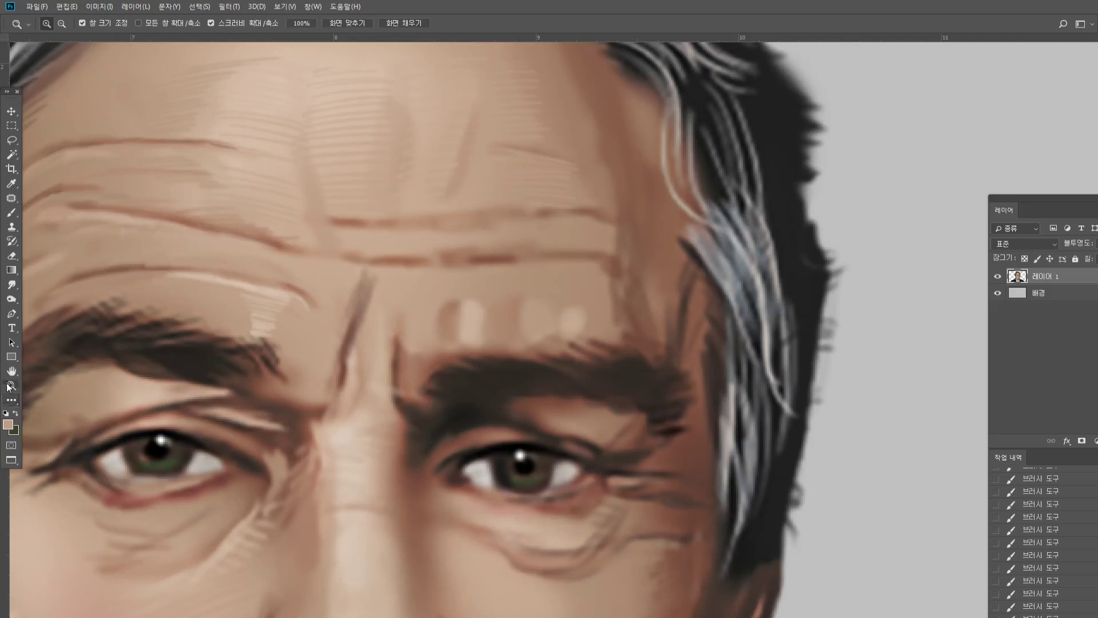
left_click_drag(526, 391, 537, 286)
left_click(537, 285)
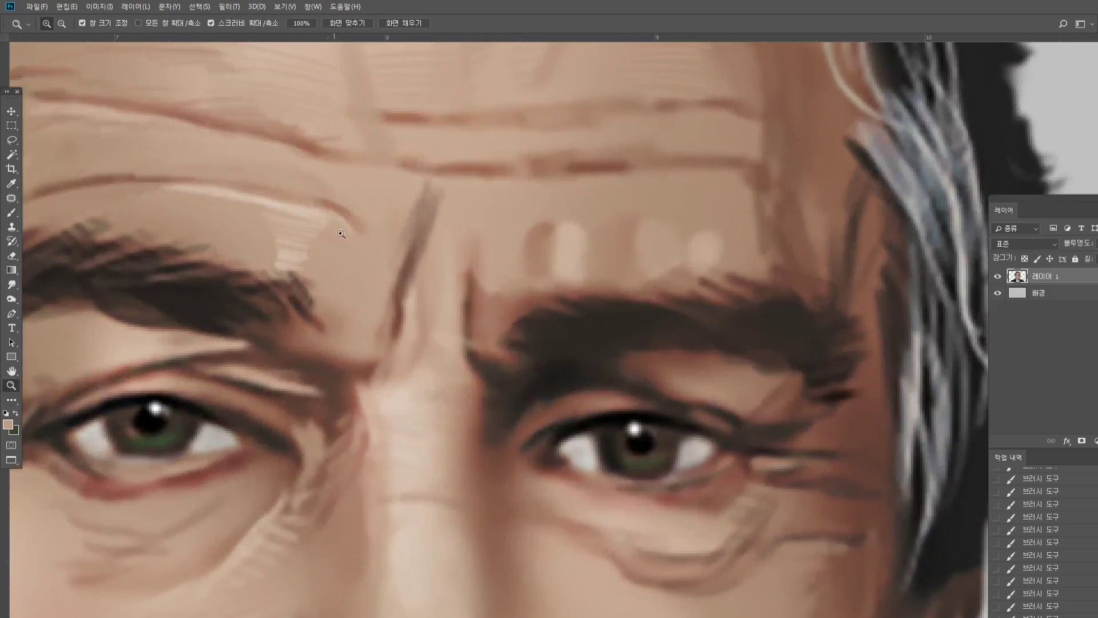
left_click(12, 213)
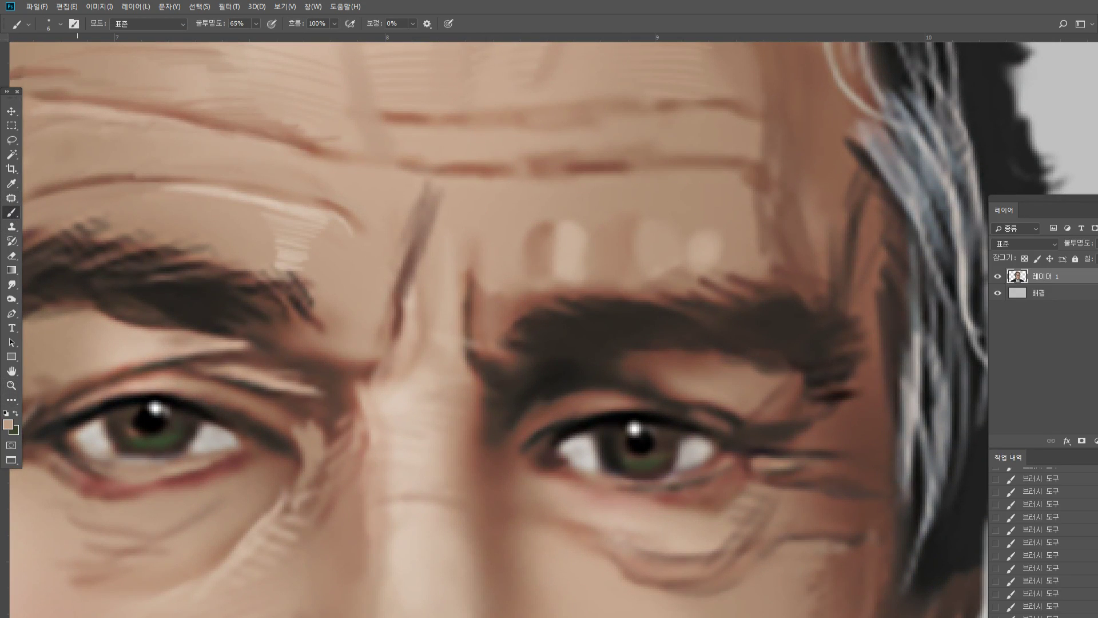
left_click(363, 111, "alt")
left_click(294, 208, "alt")
mouse_move(382, 117)
left_mouse_down()
mouse_move(503, 125)
mouse_move(687, 106)
mouse_move(744, 112)
mouse_move(758, 131)
left_mouse_up()
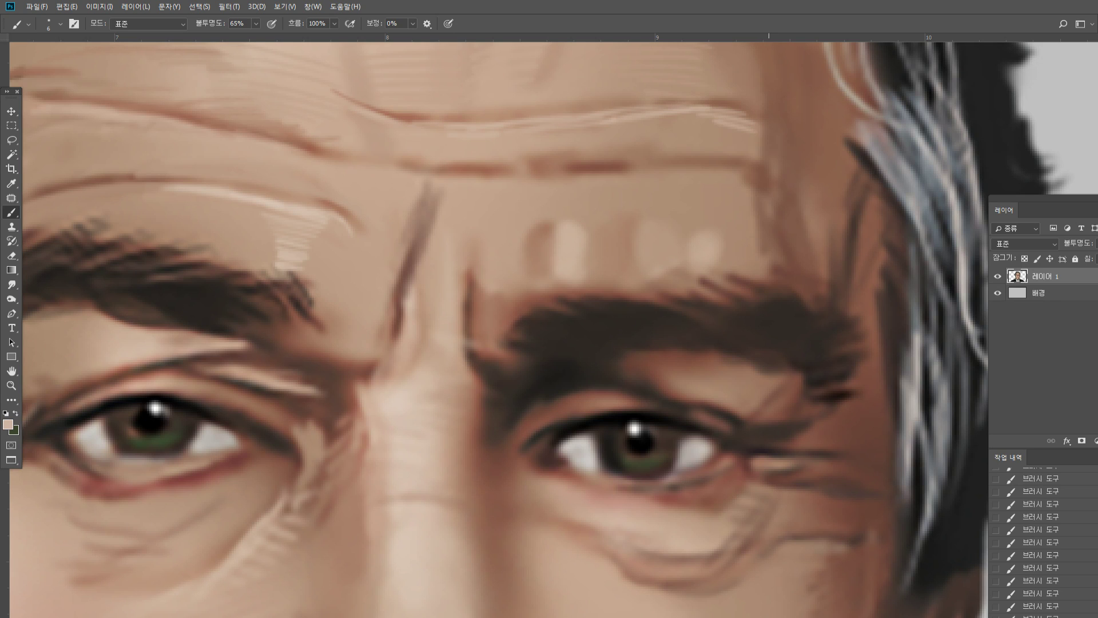
Extend the outer end of the long right-hand crease to the temple hair with thin light and brown strokes
left_click(745, 146, "alt")
left_click(742, 102, "alt")
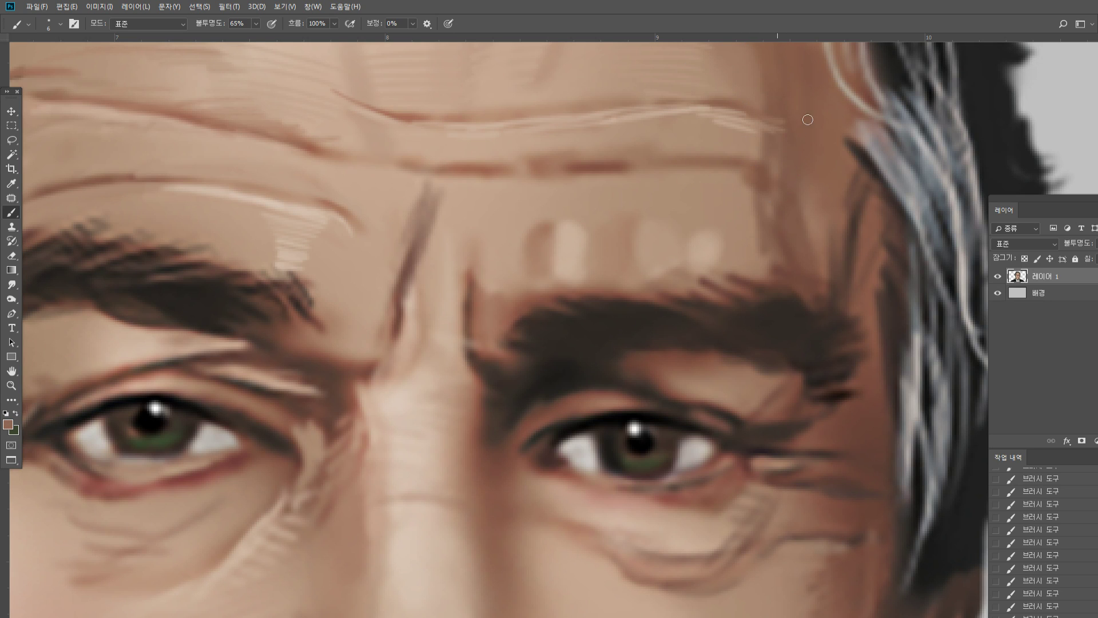
left_click(860, 158, "alt")
mouse_move(849, 147)
left_mouse_down()
mouse_move(744, 111)
mouse_move(803, 130)
left_mouse_up()
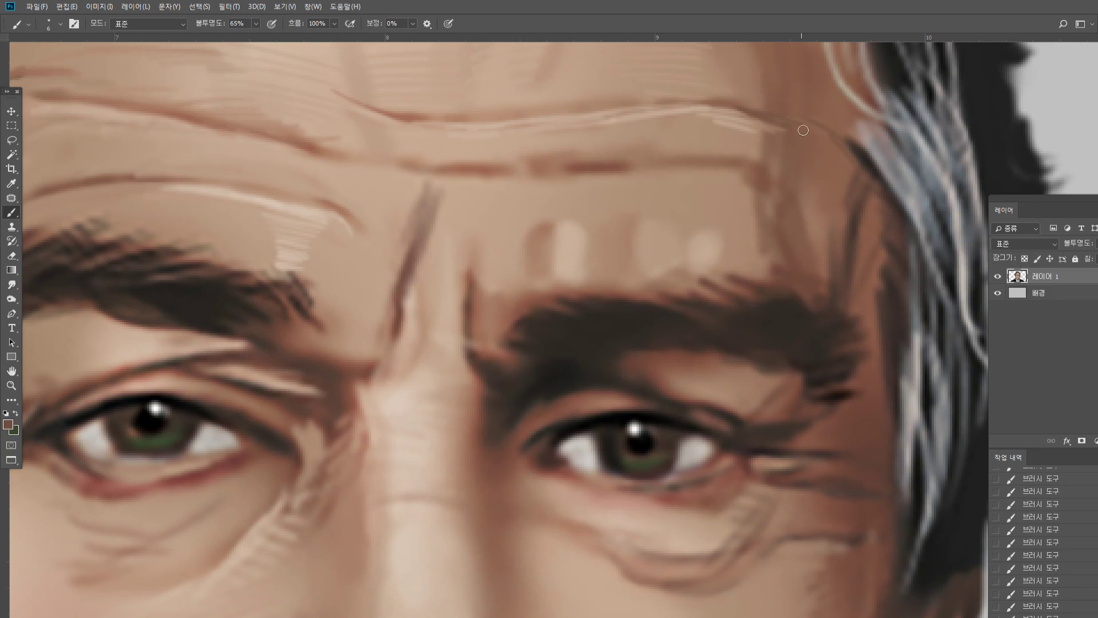
Paint fine strands in a sampled light grey into the hair above the right-hand corner of the hairline
double_click(12, 385)
double_click(679, 253)
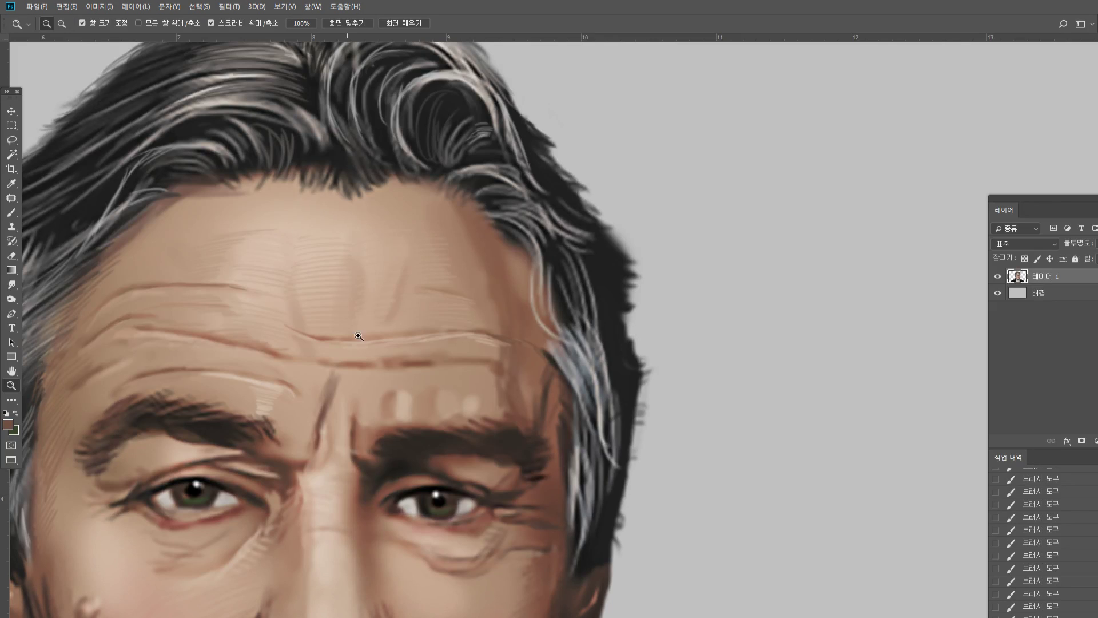
left_click(12, 212)
left_click(671, 175, "alt")
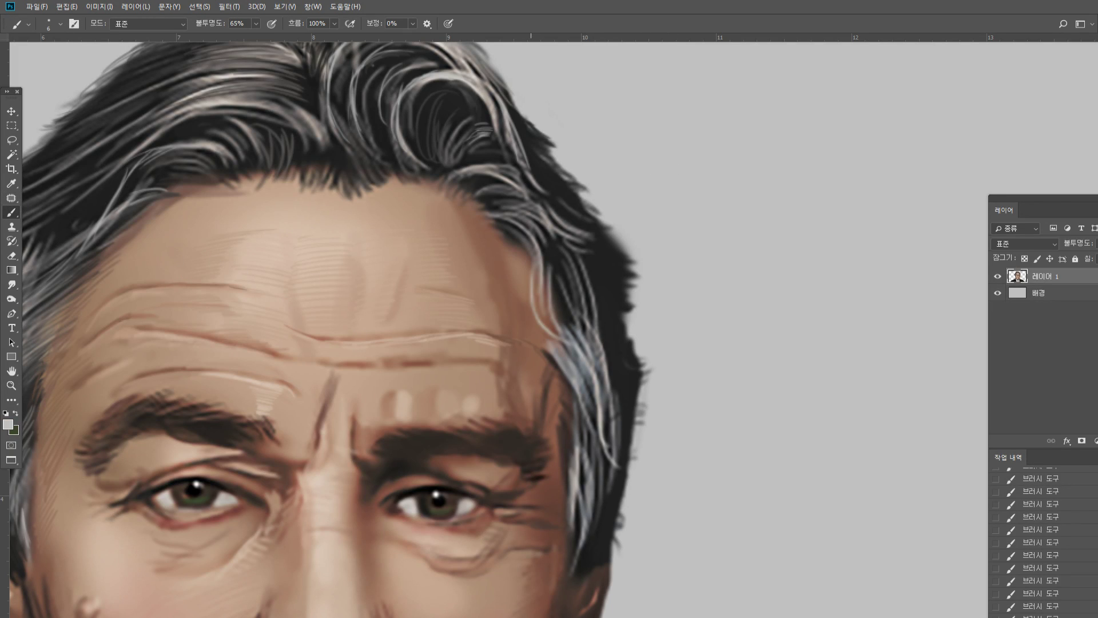
left_click_drag(461, 171, 510, 163)
Paint short dark flyaway hairs along the outer edge of the right-hand side of the hair
left_click(513, 182, "alt")
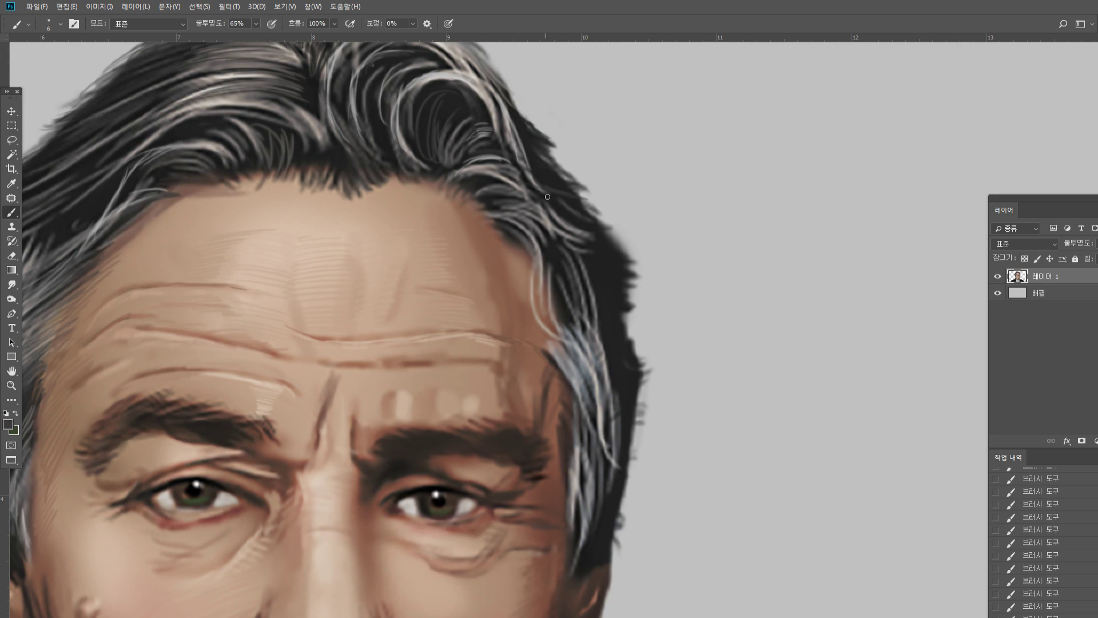
left_click_drag(575, 188, 591, 198)
left_click_drag(621, 253, 648, 246)
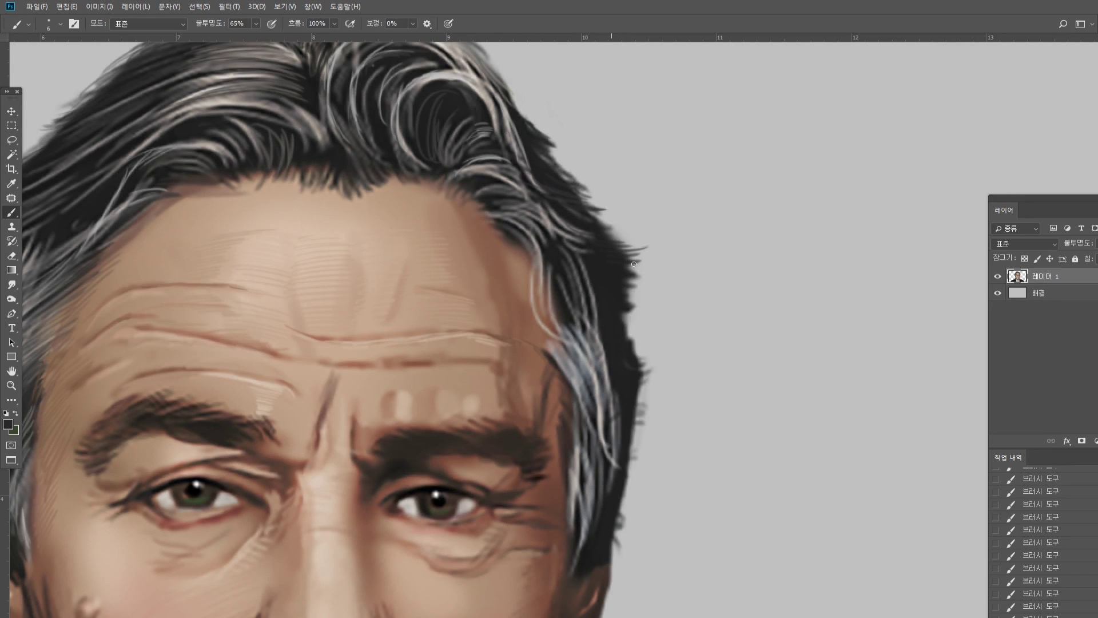
left_click_drag(636, 338, 637, 393)
left_click_drag(635, 343, 643, 352)
mouse_move(626, 333)
left_mouse_down()
mouse_move(639, 341)
mouse_move(641, 326)
left_mouse_up()
key("alt")
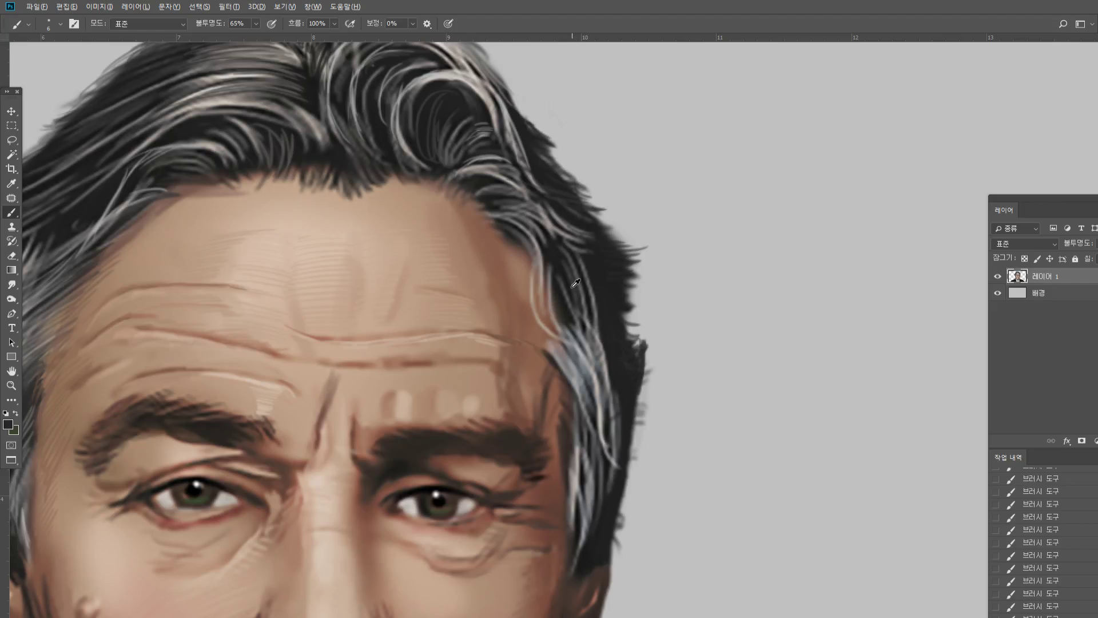
Define the lock hanging over the right-hand temple with thin dark strands and sampled light grey strands
mouse_move(542, 265)
left_mouse_down()
mouse_move(563, 329)
mouse_move(548, 319)
left_mouse_up()
mouse_move(531, 274)
left_mouse_down()
mouse_move(532, 304)
mouse_move(528, 294)
left_mouse_up()
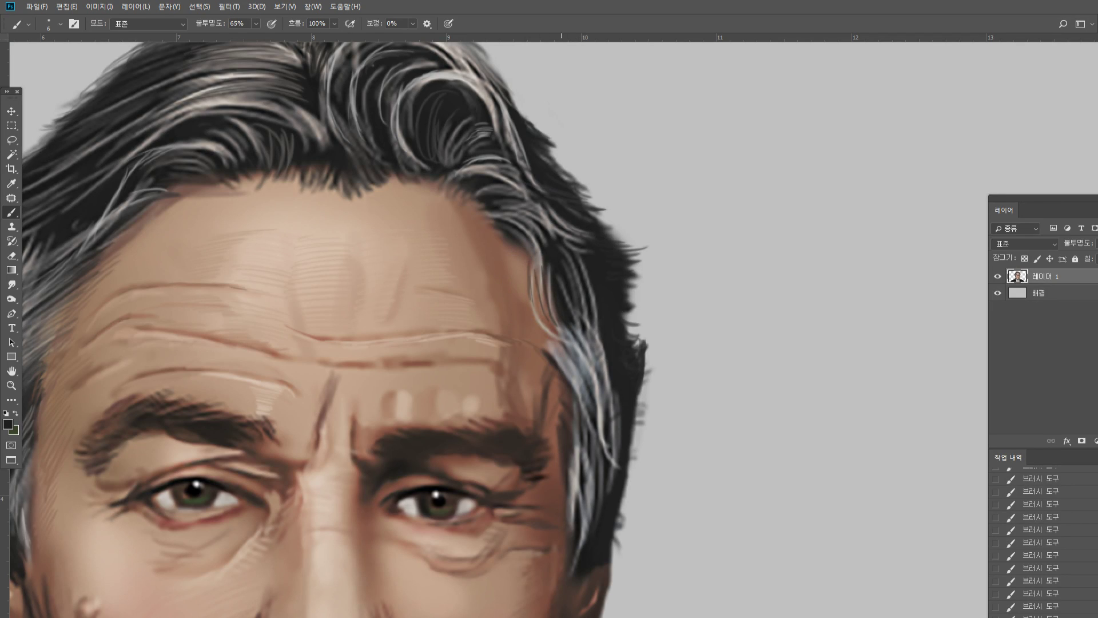
left_click(572, 335, "alt")
left_click_drag(540, 246, 531, 294)
left_click_drag(517, 235, 535, 245)
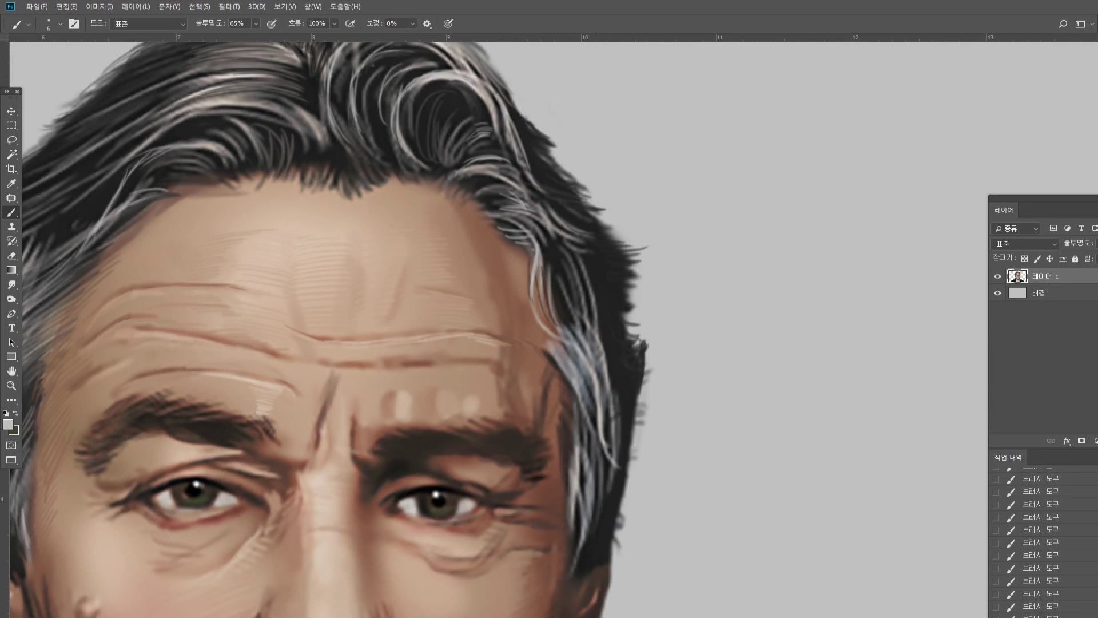
Paint long thin light grey strands down the right-hand sideburn, and touch its inner edge with a sampled dark brown
mouse_move(566, 342)
left_mouse_down()
mouse_move(599, 384)
mouse_move(603, 363)
mouse_move(608, 410)
mouse_move(590, 451)
left_mouse_up()
mouse_move(574, 401)
left_mouse_down()
mouse_move(582, 471)
mouse_move(594, 421)
left_mouse_up()
left_click_drag(589, 508, 599, 432)
left_click_drag(590, 547, 611, 458)
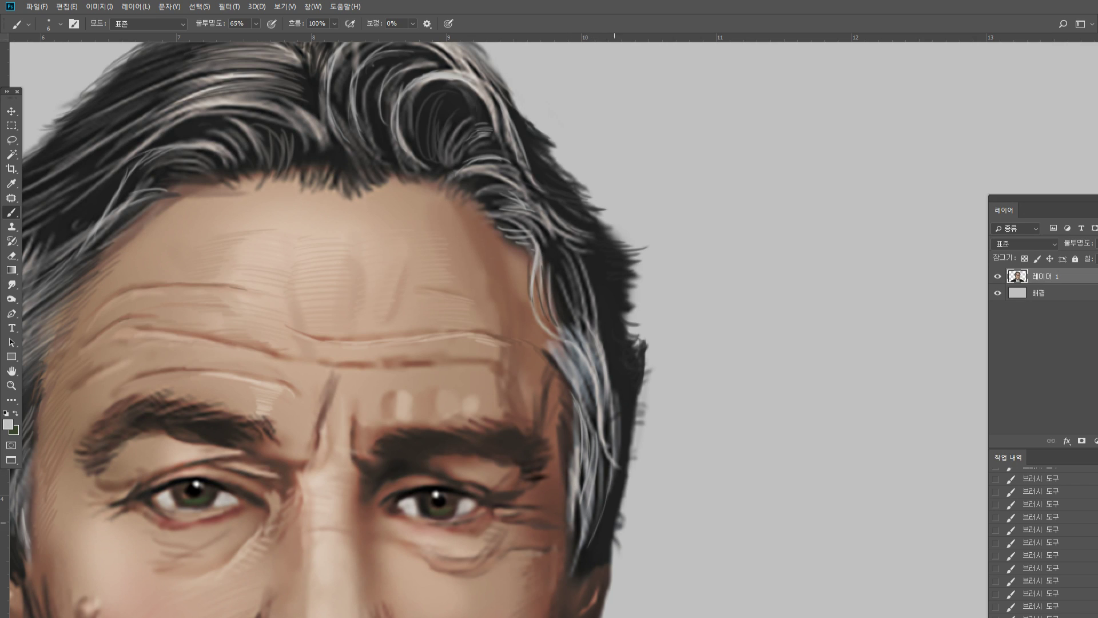
mouse_move(577, 579)
left_mouse_down()
mouse_move(599, 500)
mouse_move(605, 510)
left_mouse_up()
left_click_drag(568, 419, 575, 463)
left_click_drag(561, 429, 572, 496)
left_click(562, 443, "alt")
mouse_move(568, 458)
left_mouse_down()
mouse_move(568, 521)
mouse_move(571, 493)
left_mouse_up()
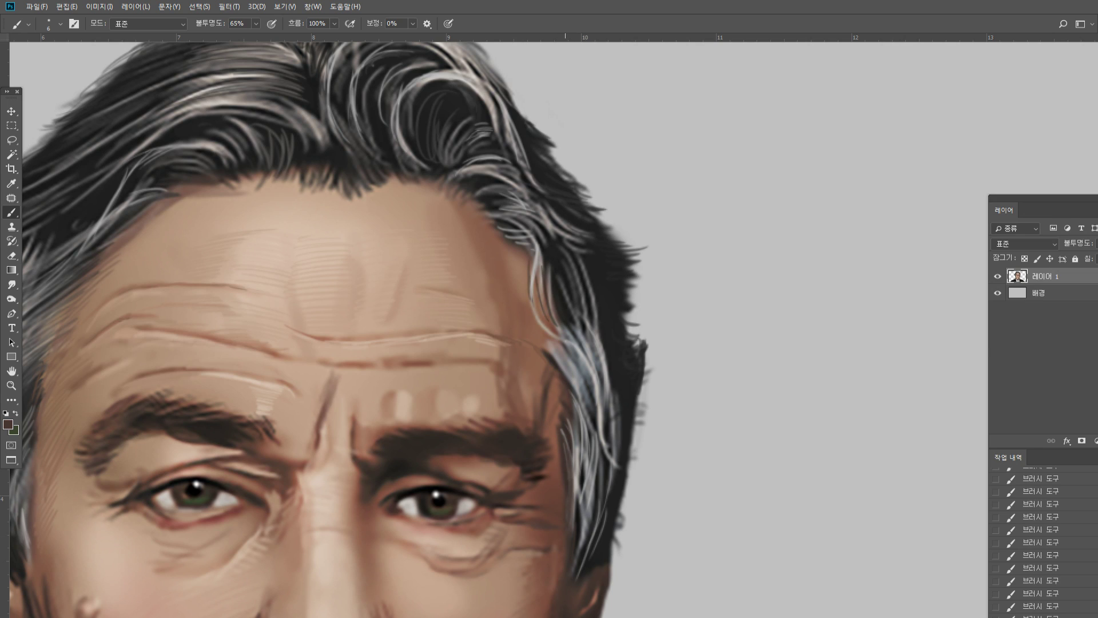
Blend the bluish-grey roots at the right-hand temple into the skin with thin strands in sampled dark, grey and brown tones
left_click(582, 330, "alt")
left_click(571, 352, "alt")
left_click(541, 344, "alt")
left_click(575, 305, "alt")
left_click_drag(574, 383, 563, 348)
left_click_drag(579, 405, 577, 342)
left_click(541, 342, "alt")
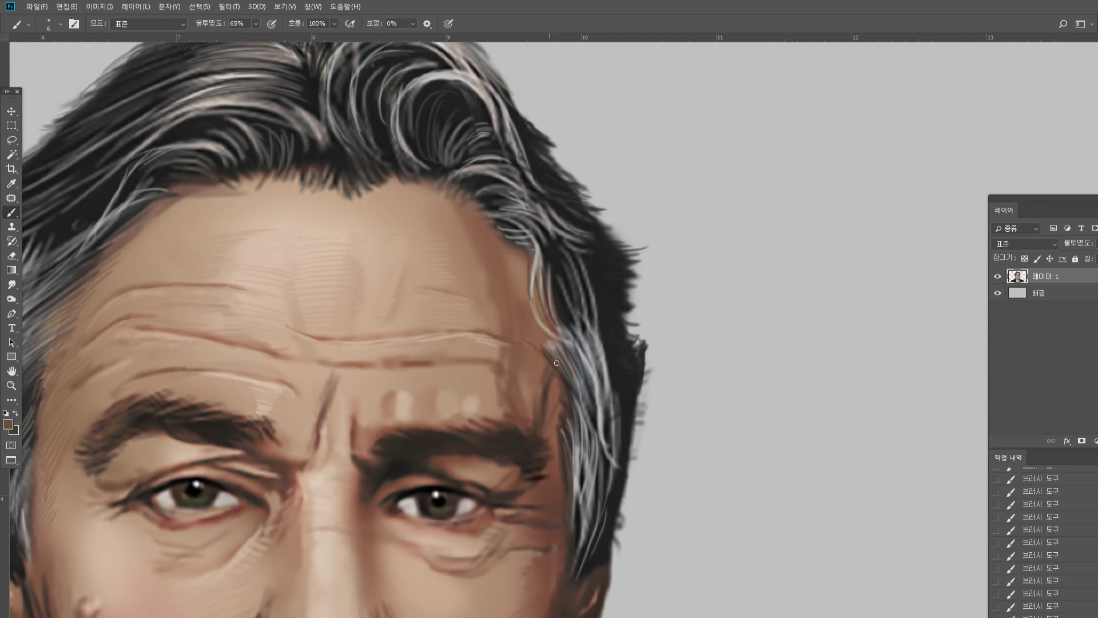
left_click(540, 336, "alt")
left_click(571, 384, "alt")
mouse_move(558, 397)
left_mouse_down()
mouse_move(551, 361)
mouse_move(566, 461)
left_mouse_up()
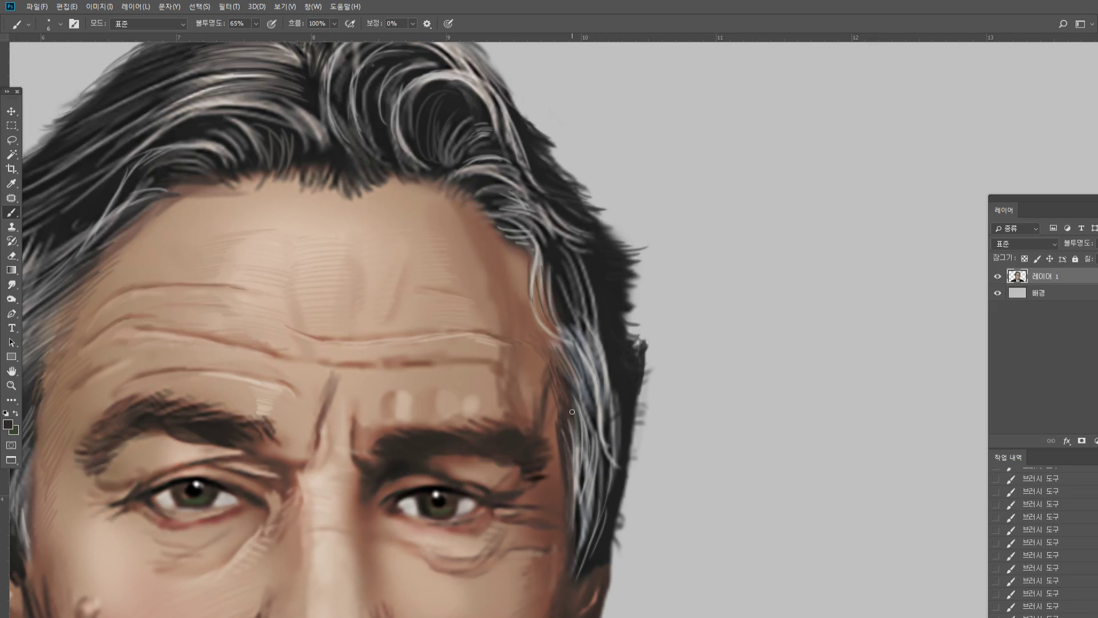
Brighten the lock falling over the right-hand temple with long thin light grey strands
left_click(653, 243, "alt")
left_click_drag(526, 238, 532, 315)
left_click_drag(540, 255, 556, 325)
mouse_move(527, 278)
left_mouse_down()
mouse_move(537, 327)
mouse_move(566, 347)
left_mouse_up()
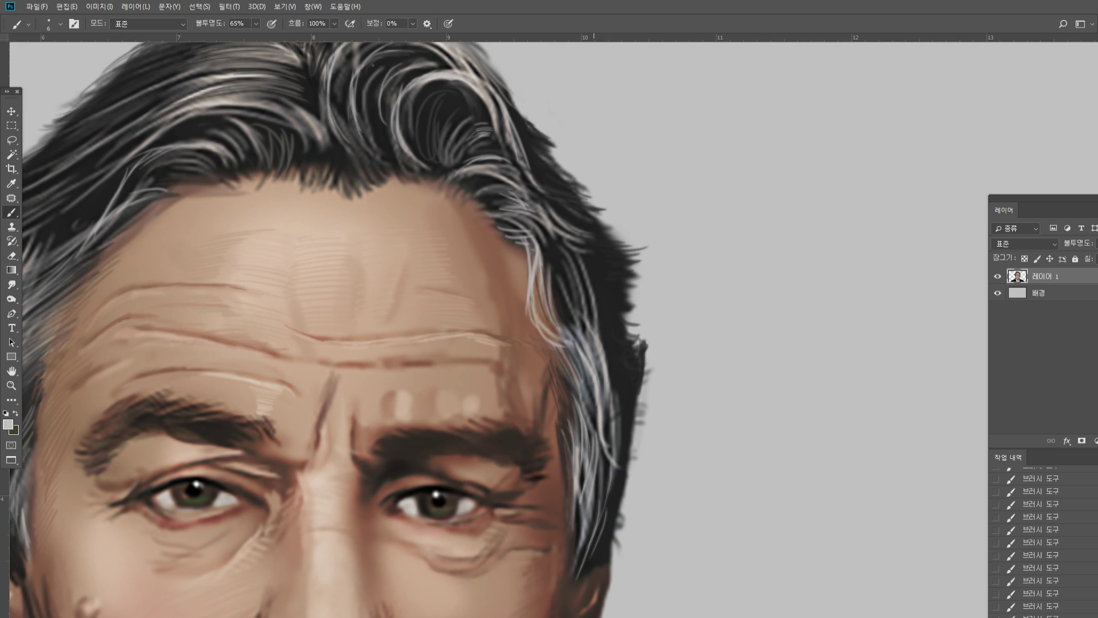
Add curved light grey strands through the dark side hair outside the right-hand temple lock, and sample hair tones for the outer edge
left_click(654, 210, "alt")
left_click_drag(562, 239, 596, 338)
left_click_drag(579, 257, 608, 361)
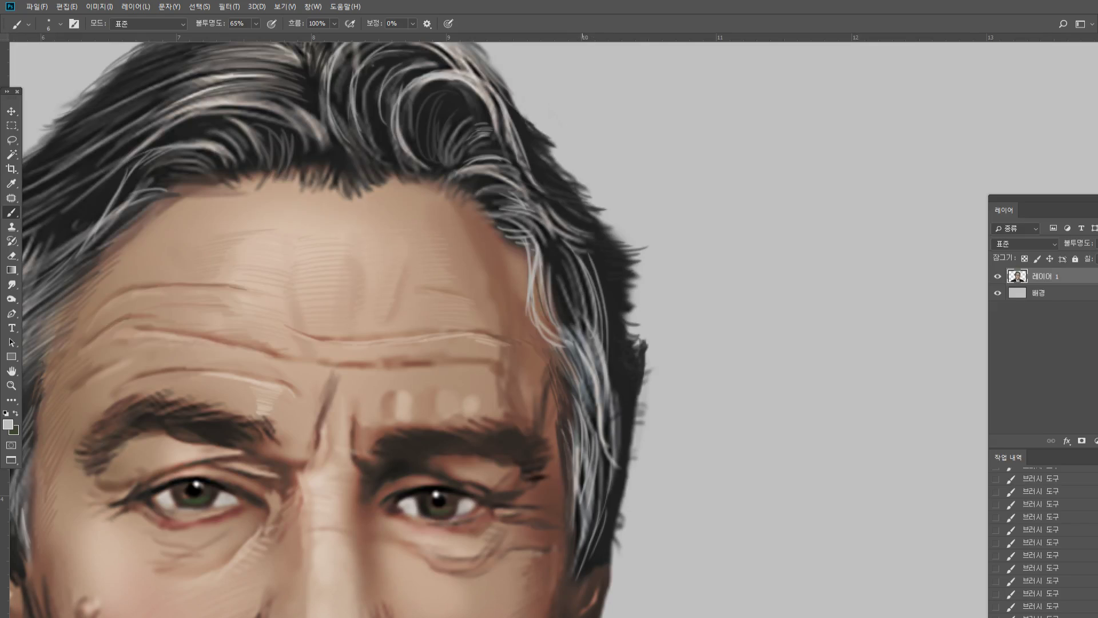
left_click_drag(596, 275, 611, 360)
left_click(626, 389, "alt")
left_click(623, 397, "alt")
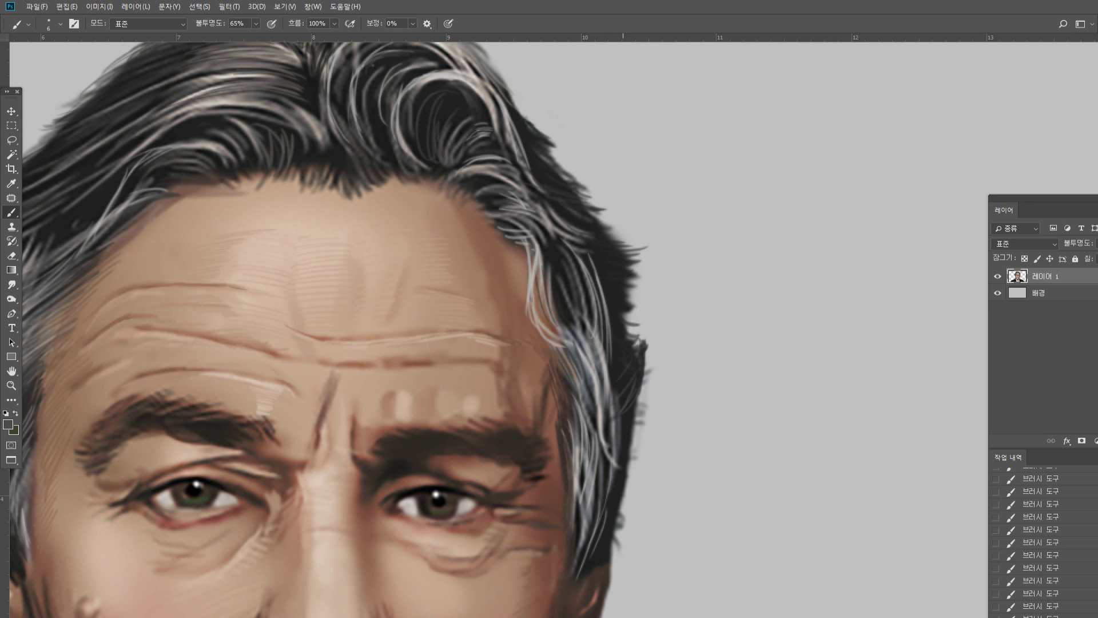
left_click(616, 282, "alt")
left_click(672, 225, "alt")
left_click(551, 176, "alt")
Darken and extend the short upper right-hand crease, and hatch the upper right-hand forehead above it with fine brown horizontal strokes
double_click(11, 385)
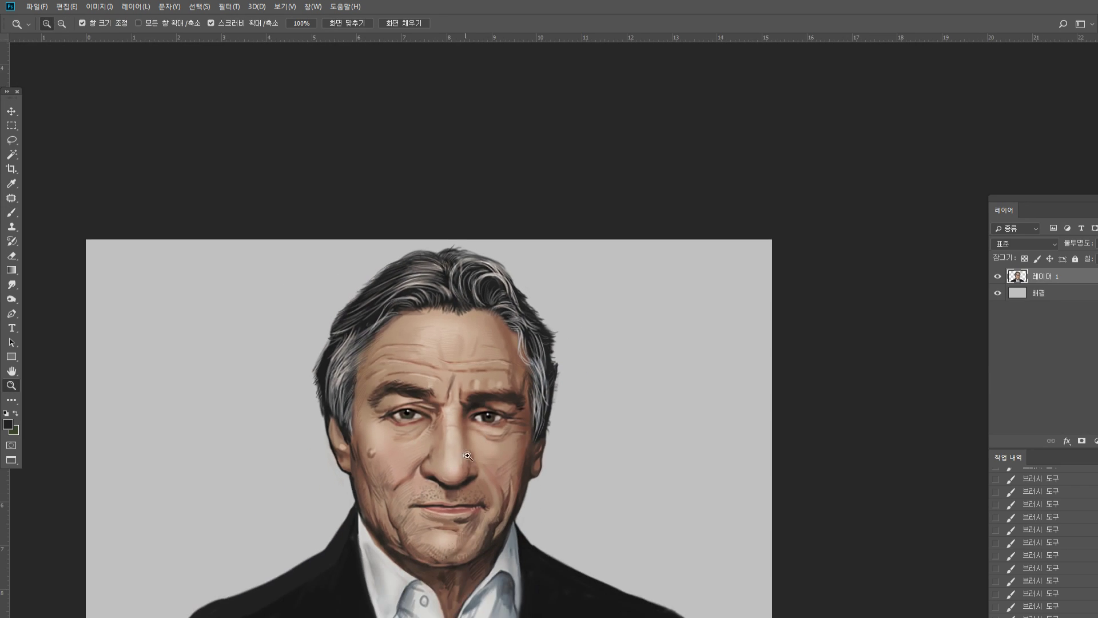
left_click(468, 456)
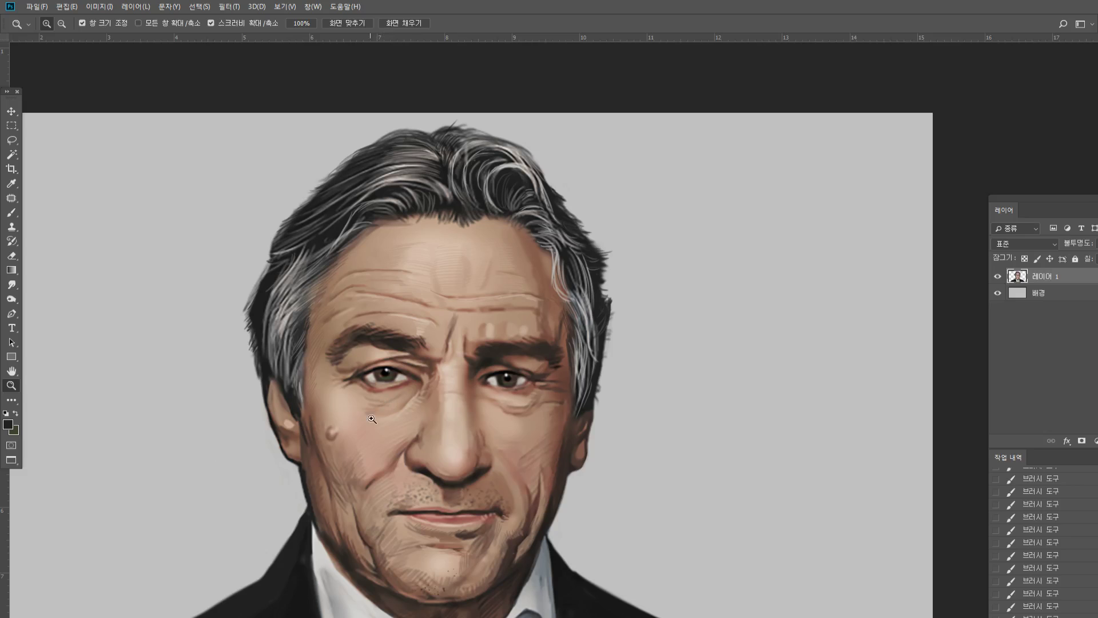
left_click(441, 317)
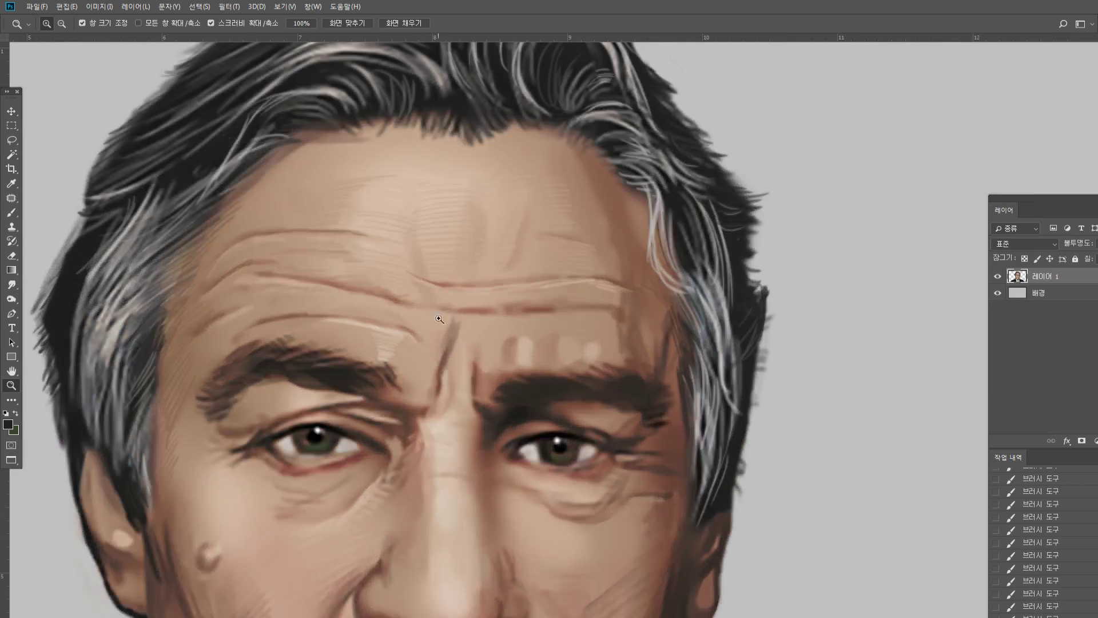
left_click(439, 319)
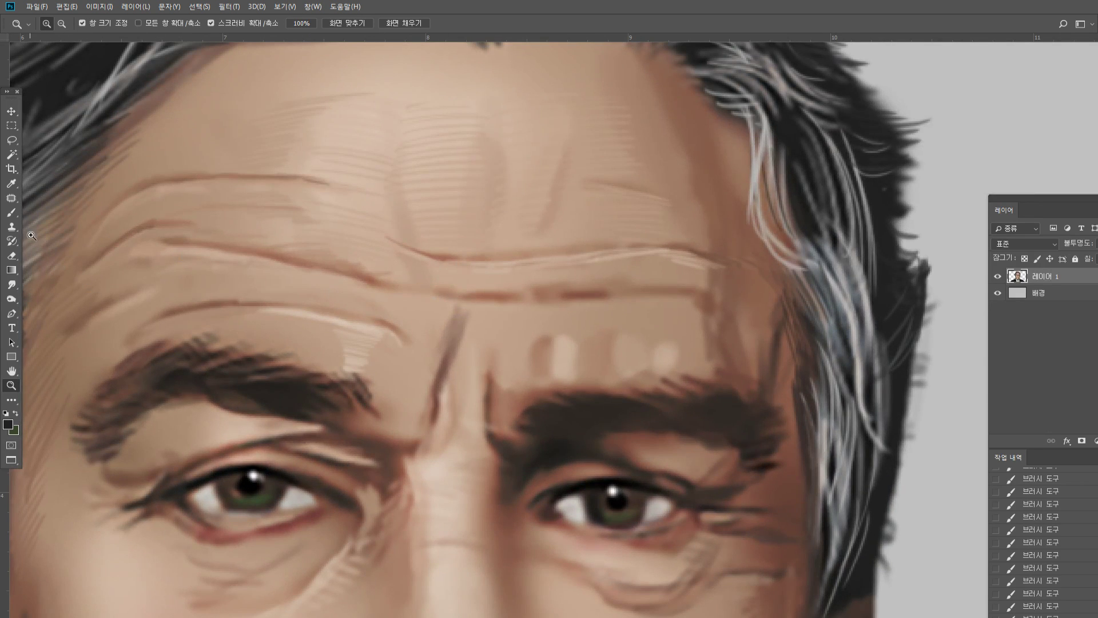
left_click(11, 212)
left_click(735, 235, "alt")
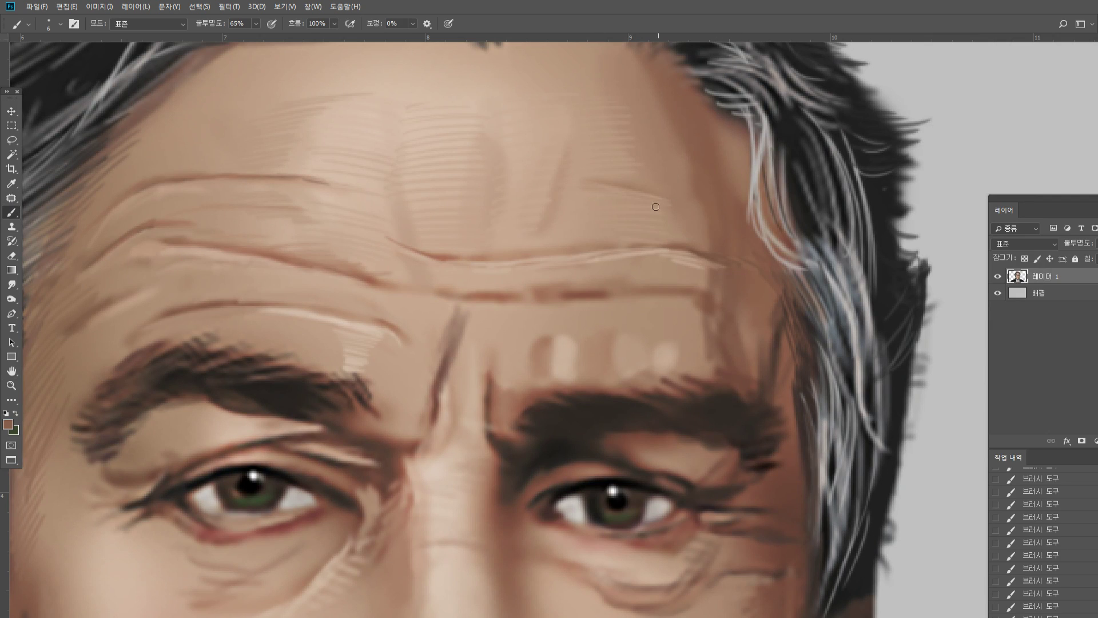
left_click_drag(616, 184, 704, 200)
left_click(704, 201, "alt")
left_click_drag(613, 134, 683, 142)
left_click(566, 125, "alt")
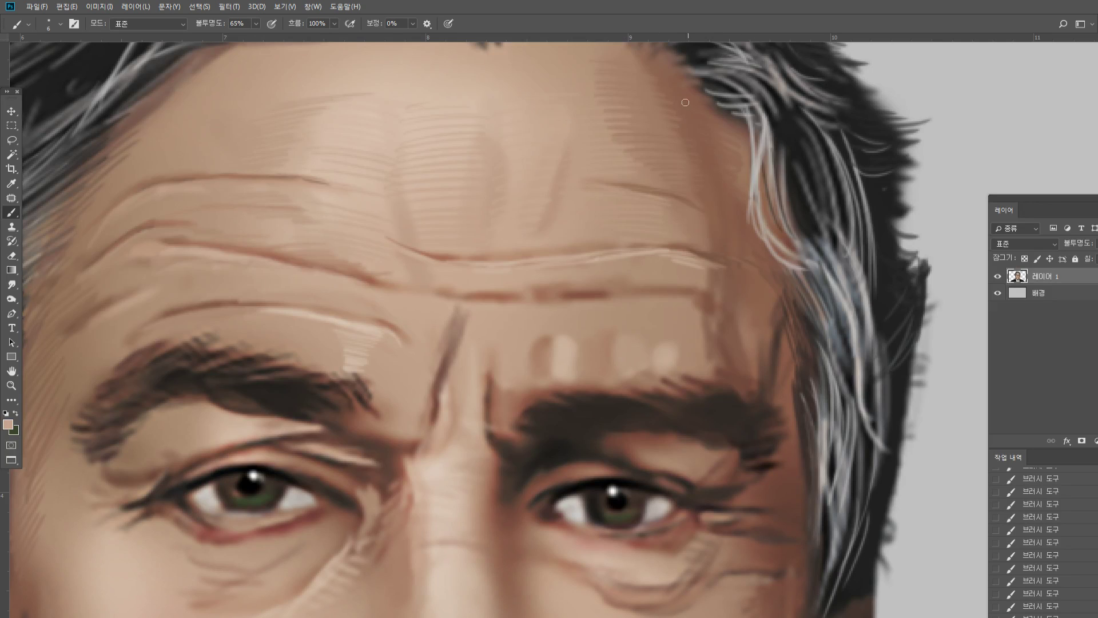
Stroke thin sampled skin and brown tones along the right-hand hairline where the forehead meets the hair
left_click_drag(691, 94, 725, 116)
left_click_drag(713, 113, 735, 131)
left_click_drag(687, 77, 750, 148)
left_click(678, 71, "alt")
left_click(735, 113, "alt")
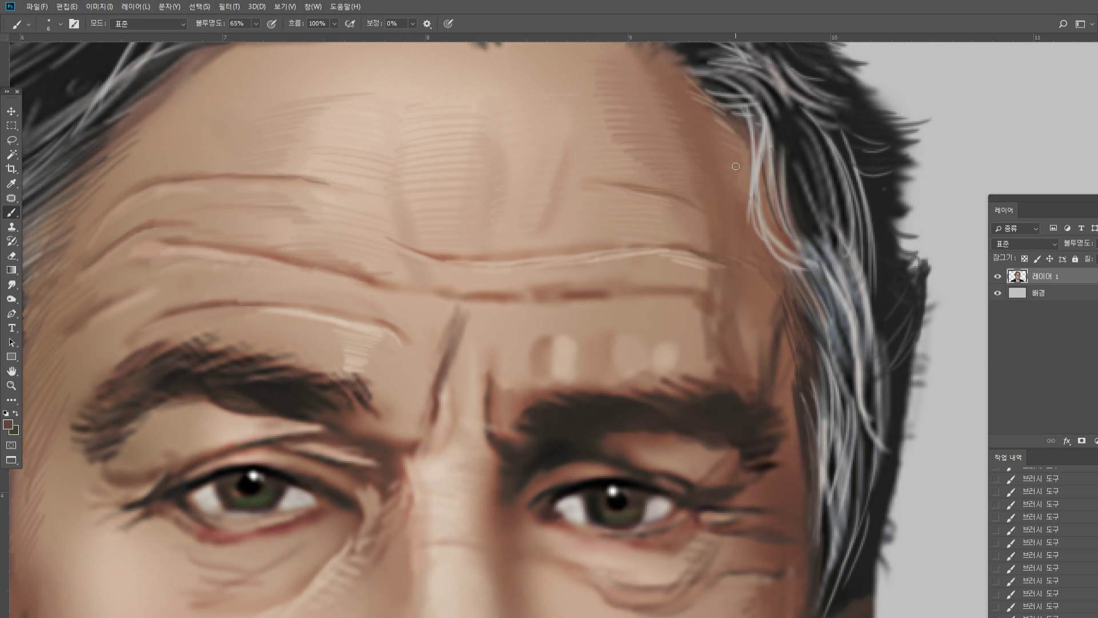
Hatch the right-hand temple above the eyebrow's outer end with thin diagonal strokes in sampled browns
left_click(766, 381, "alt")
left_click_drag(749, 376, 769, 326)
left_click_drag(745, 346, 762, 313)
left_click(737, 363, "alt")
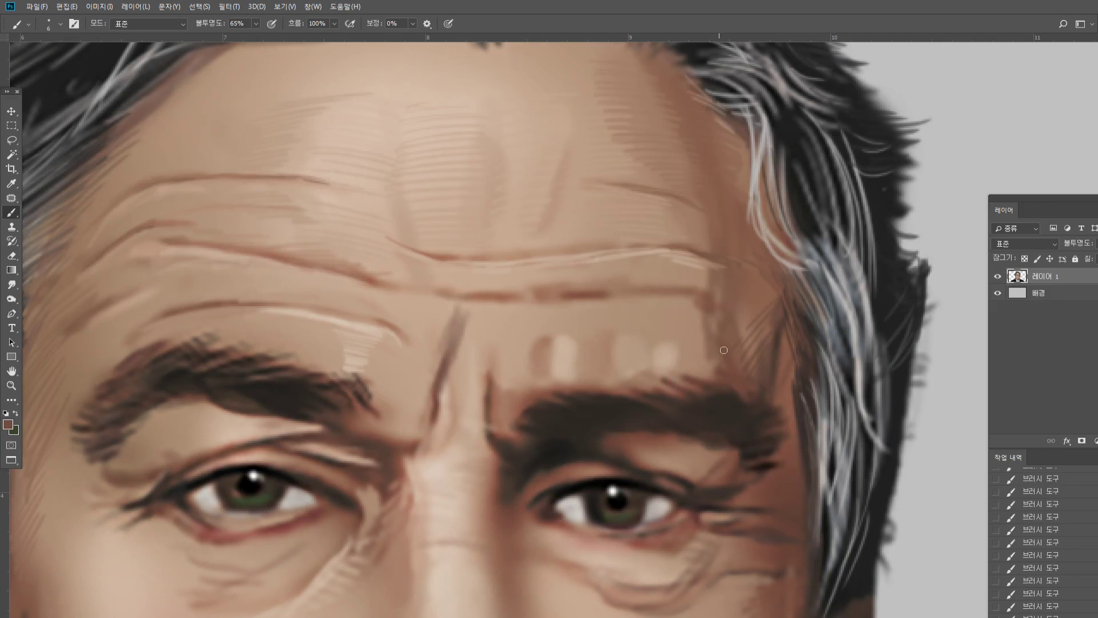
mouse_move(724, 351)
left_mouse_down()
mouse_move(736, 324)
mouse_move(734, 300)
left_mouse_up()
left_click_drag(715, 312, 739, 283)
Hatch the strip between the right-hand eyebrow's outer end and the sideburn with short dark brown diagonal strokes
left_click(766, 400, "alt")
left_click_drag(775, 393, 792, 376)
mouse_move(777, 405)
left_mouse_down()
mouse_move(793, 387)
mouse_move(794, 403)
left_mouse_up()
left_click_drag(777, 430, 794, 413)
left_click_drag(781, 453, 796, 433)
left_click_drag(790, 461, 798, 447)
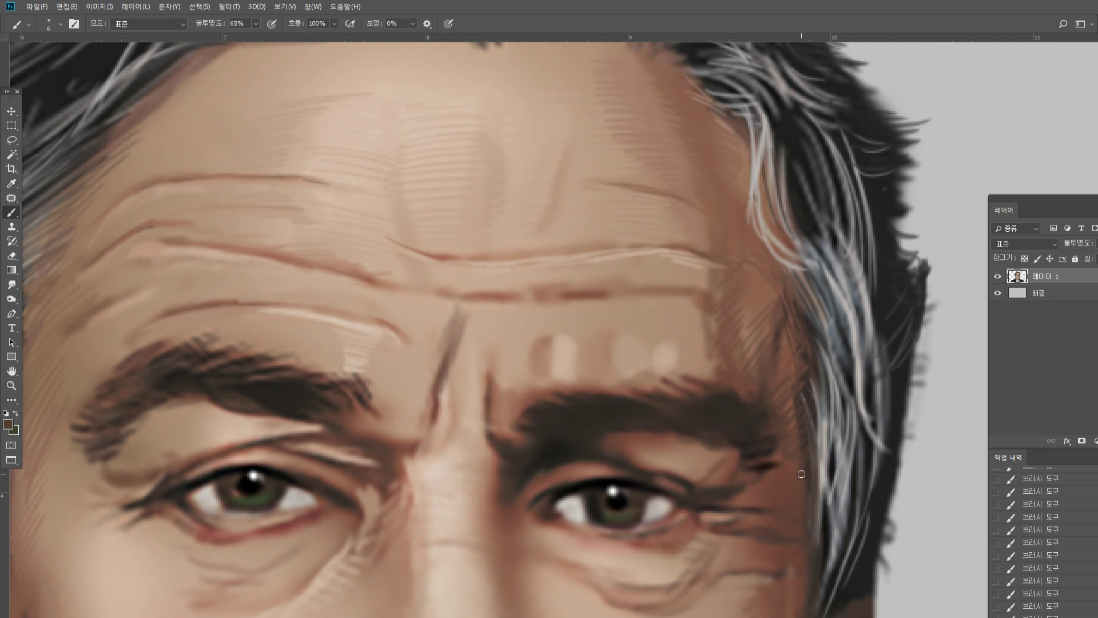
Extend the left-hand frown line between the eyebrows down toward the inner brow with a sampled reddish brown
double_click(13, 390)
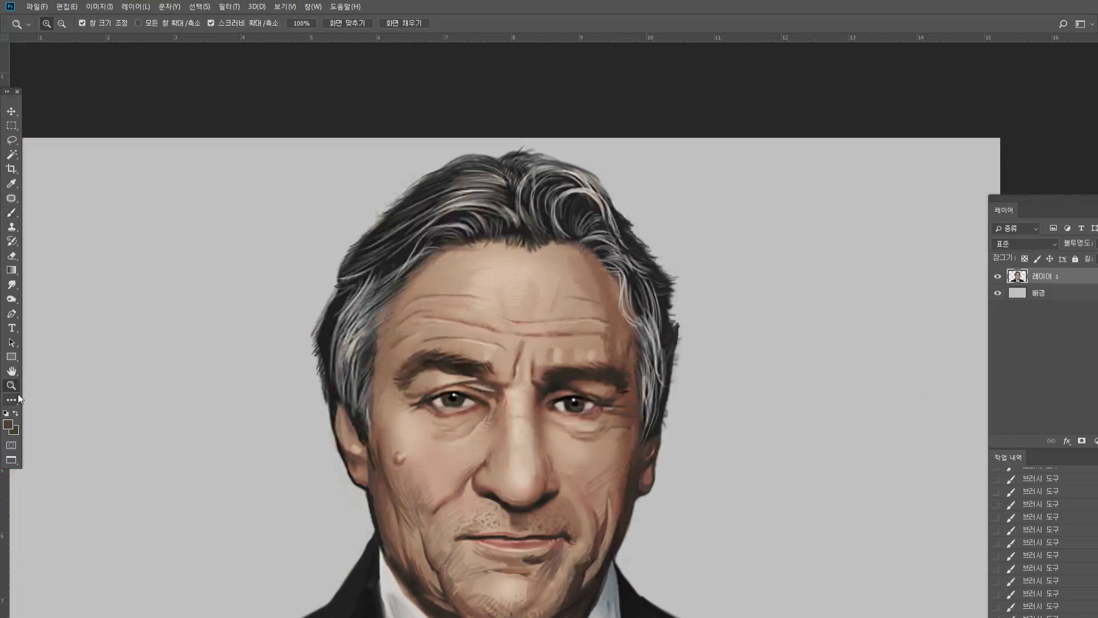
left_click(495, 436, "alt")
left_click(501, 443)
left_click(501, 443)
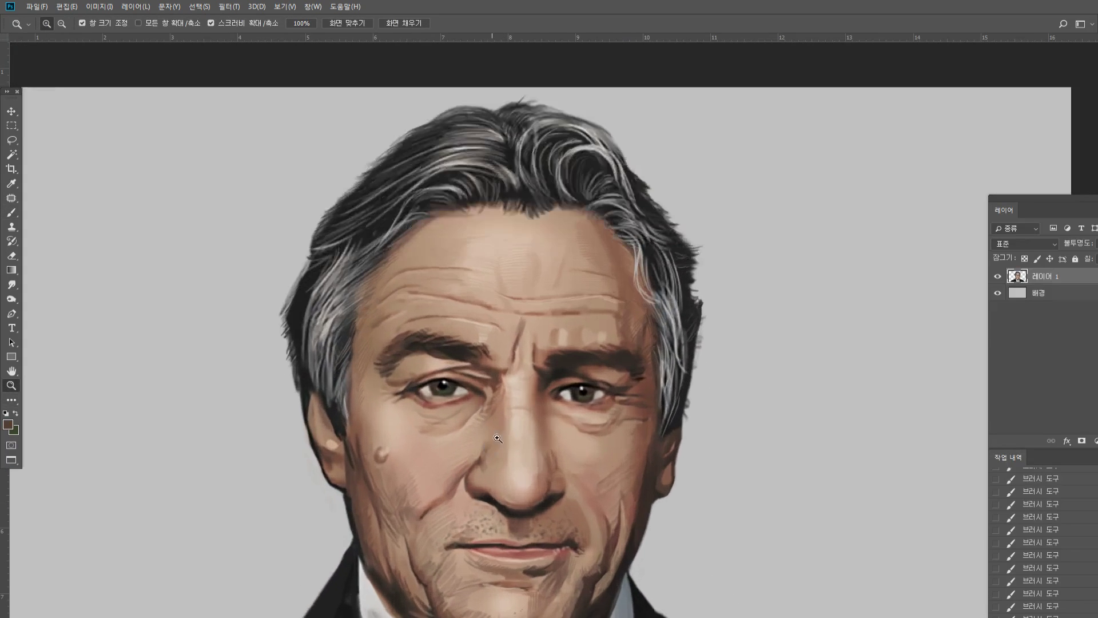
left_click(501, 444)
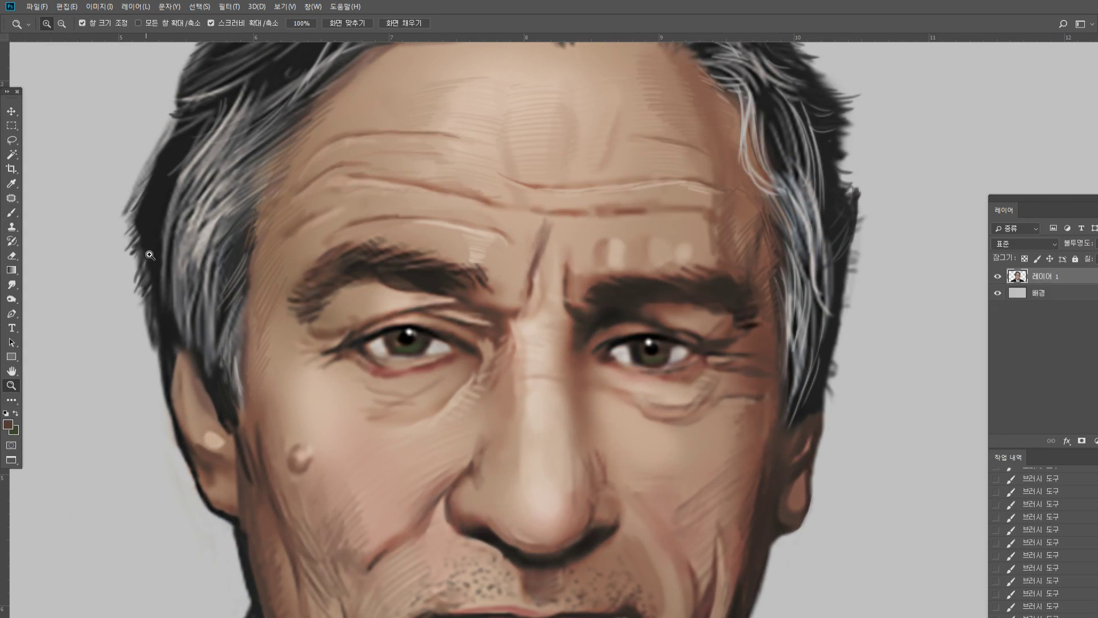
left_click(10, 212)
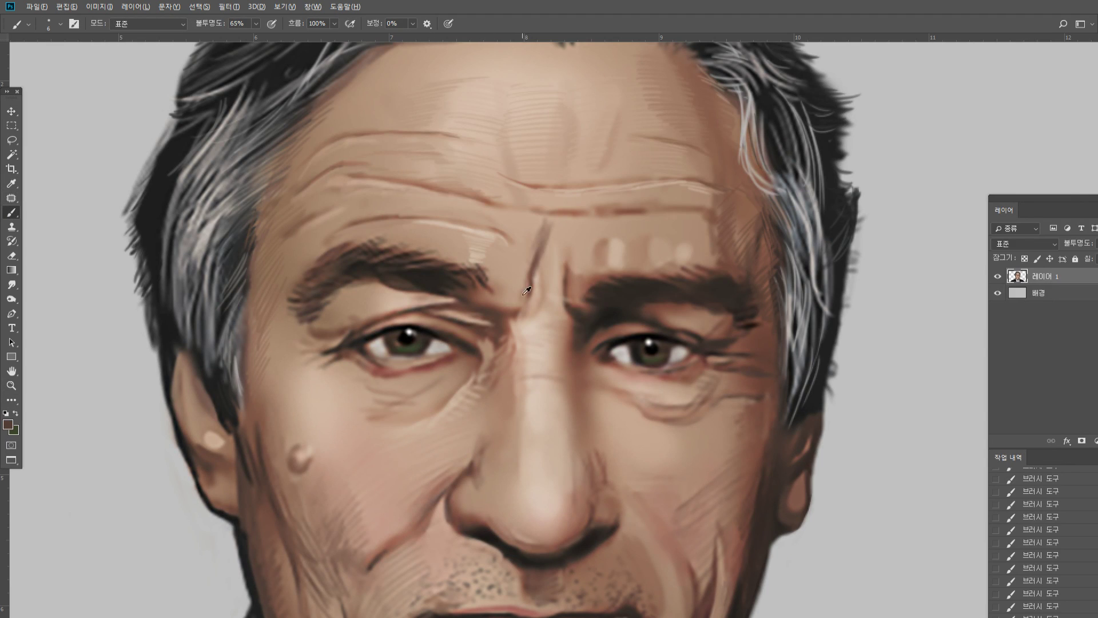
left_click(517, 317, "alt")
left_click_drag(528, 296, 523, 307)
Set the brush opacity to 36% and stroke sampled black along the outer edge of the left-hand side hair
left_click(255, 24)
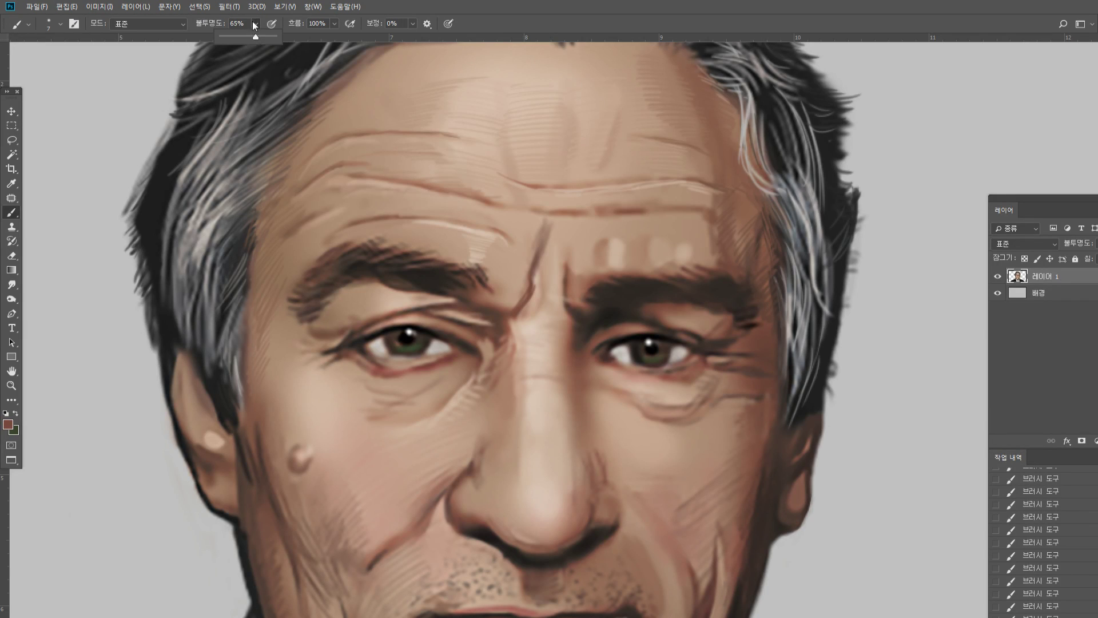
left_click(140, 223, "alt")
mouse_move(148, 182)
left_mouse_down()
mouse_move(125, 214)
mouse_move(127, 204)
left_mouse_up()
left_click_drag(176, 117, 137, 185)
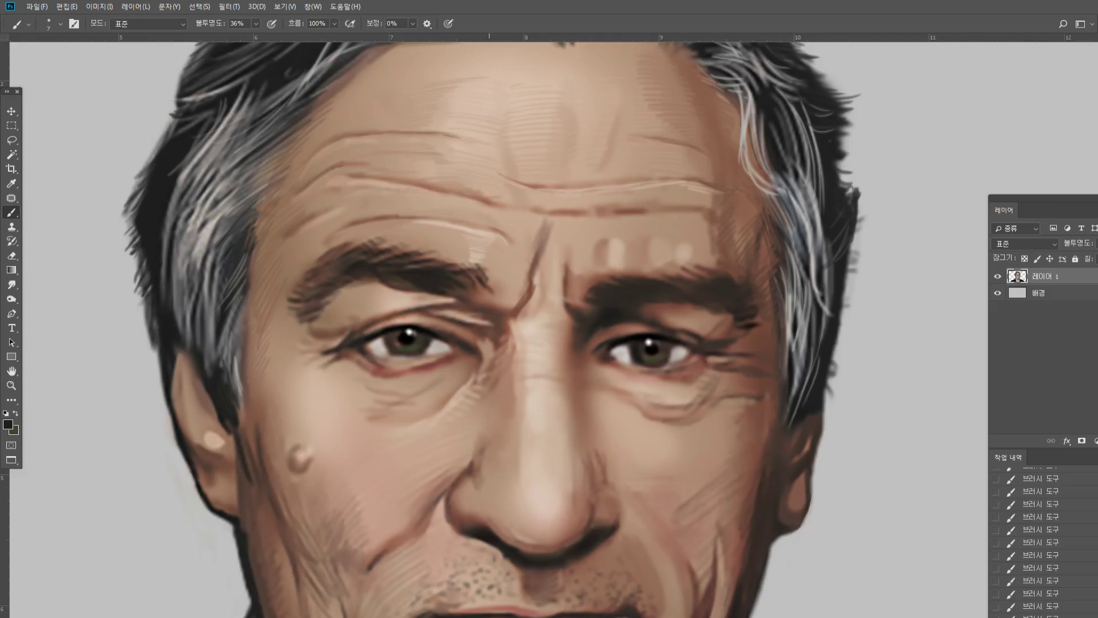
Extend the frown lines between the eyebrows and add short diagonal strokes above the right-hand inner brow in sampled reddish brown
left_click(511, 312, "alt")
mouse_move(527, 291)
left_mouse_down()
mouse_move(513, 267)
mouse_move(528, 288)
left_mouse_up()
mouse_move(539, 229)
left_mouse_down()
mouse_move(523, 262)
mouse_move(562, 296)
mouse_move(566, 317)
left_mouse_up()
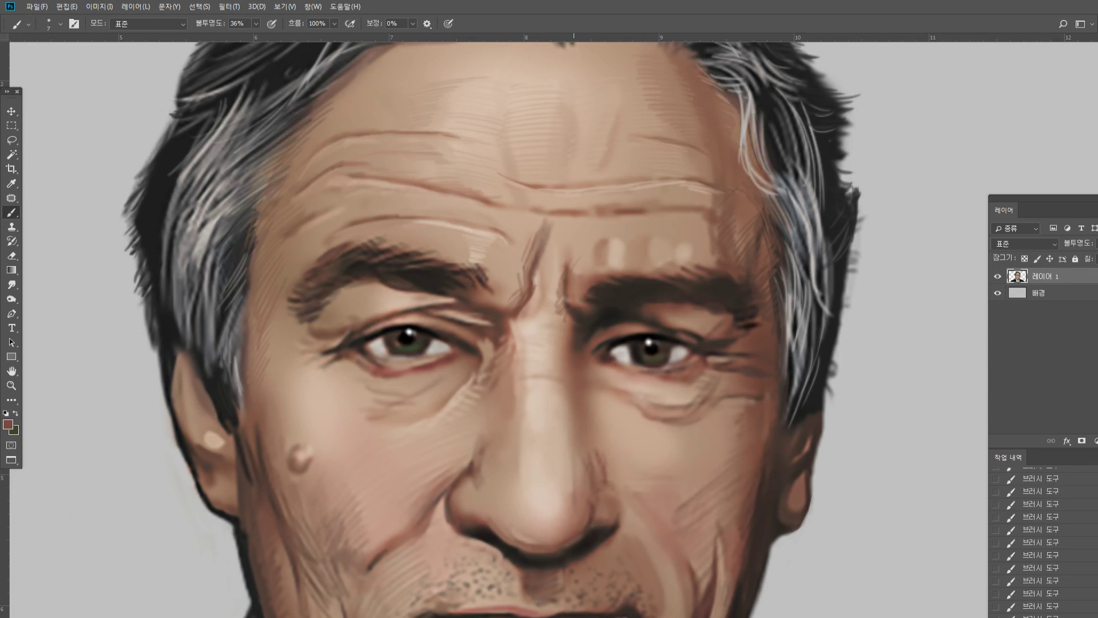
mouse_move(596, 239)
left_mouse_down()
mouse_move(580, 280)
mouse_move(595, 275)
left_mouse_up()
Highlight the lowest forehead crease from above the nose bridge to above the right-hand eyebrow with sampled light skin tones
left_click(571, 227, "alt")
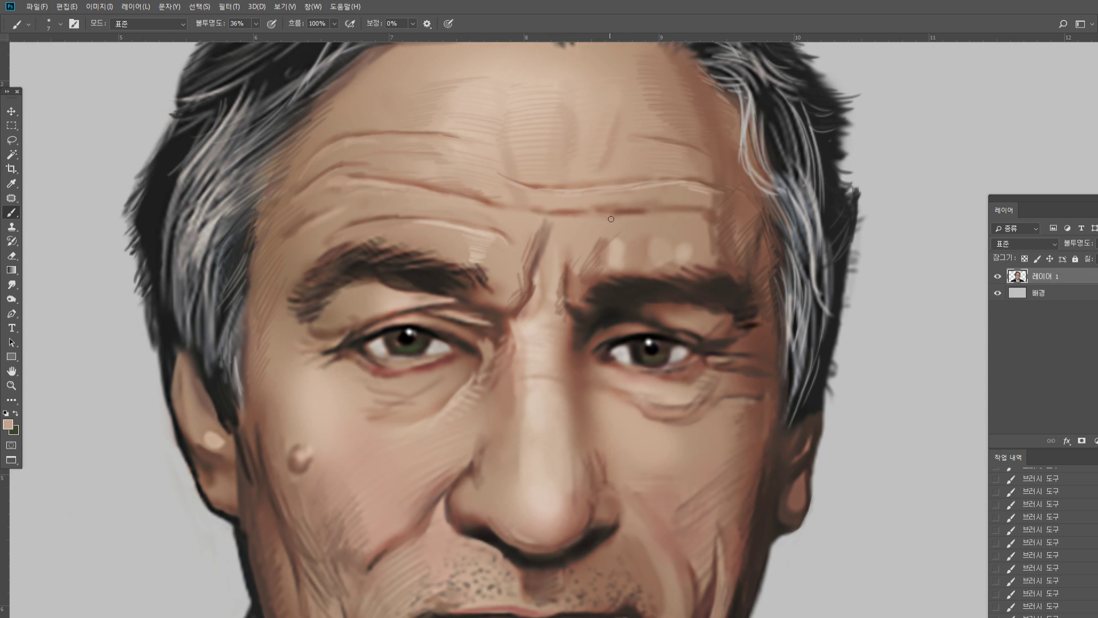
left_click_drag(612, 215, 709, 209)
left_click_drag(591, 204, 656, 203)
left_click(543, 355, "alt")
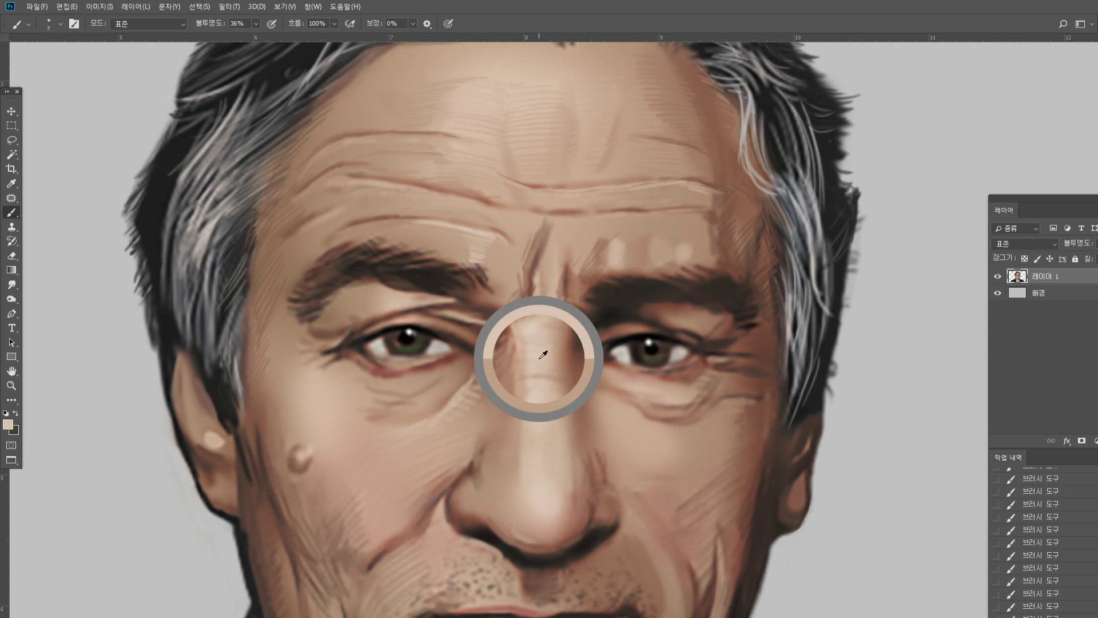
left_click_drag(655, 216, 709, 207)
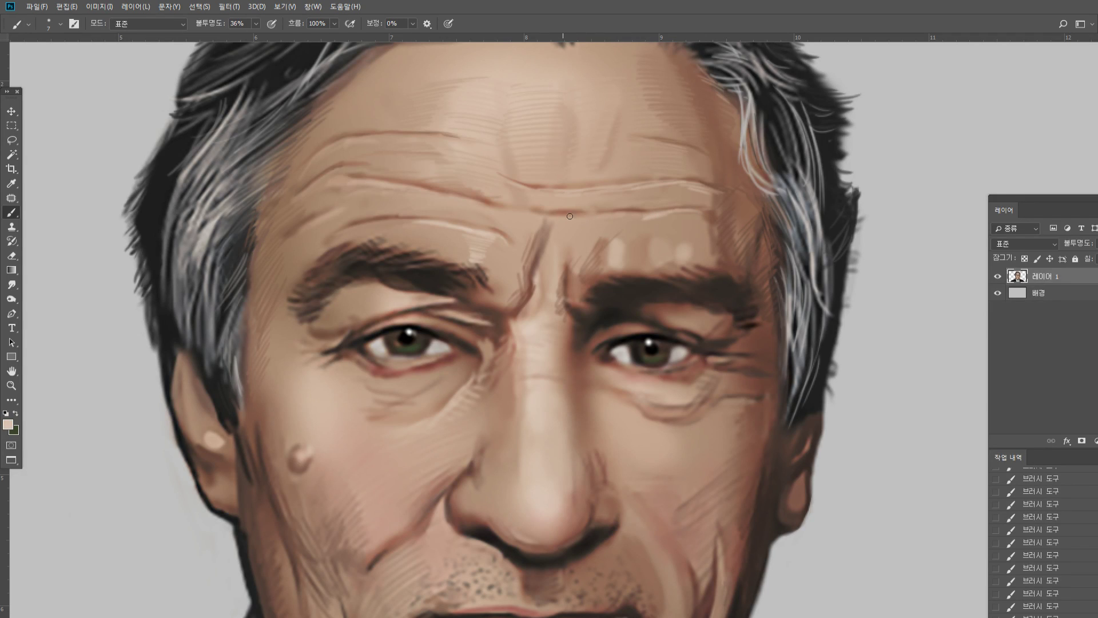
left_click_drag(561, 217, 624, 214)
mouse_move(477, 204)
left_mouse_down()
mouse_move(507, 210)
mouse_move(518, 236)
mouse_move(544, 230)
left_mouse_up()
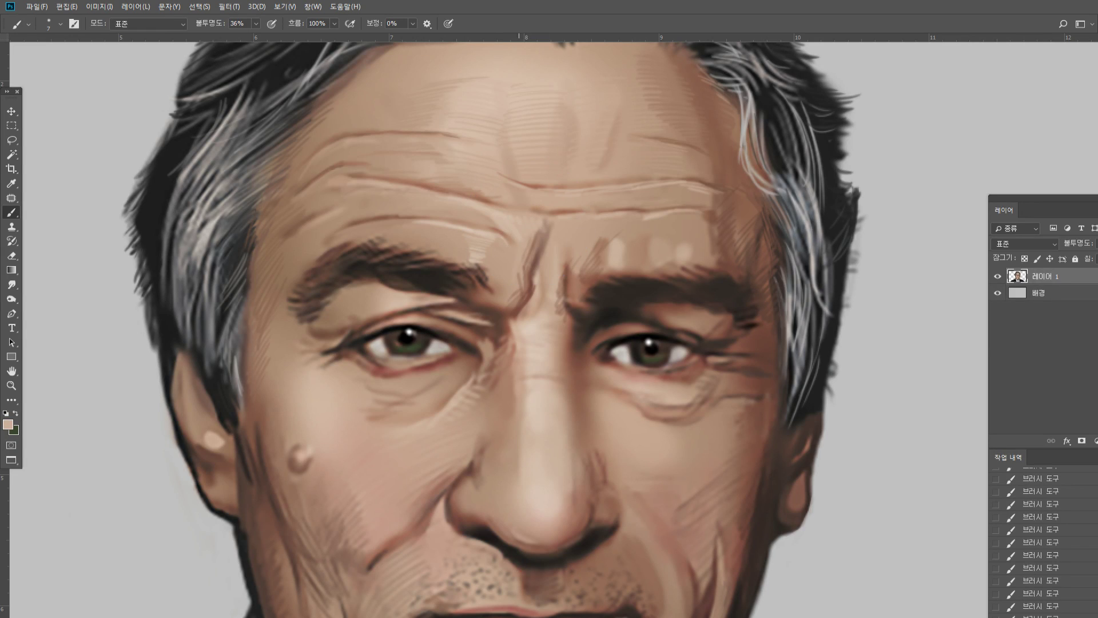
Hatch the skin between the two frown lines with short horizontal strokes in a light tone sampled from the nose bridge
left_click(570, 244, "alt")
left_click(553, 412, "alt")
left_click(533, 333, "alt")
mouse_move(547, 243)
left_mouse_down()
mouse_move(555, 258)
mouse_move(571, 241)
mouse_move(576, 260)
left_mouse_up()
left_click_drag(557, 234, 562, 235)
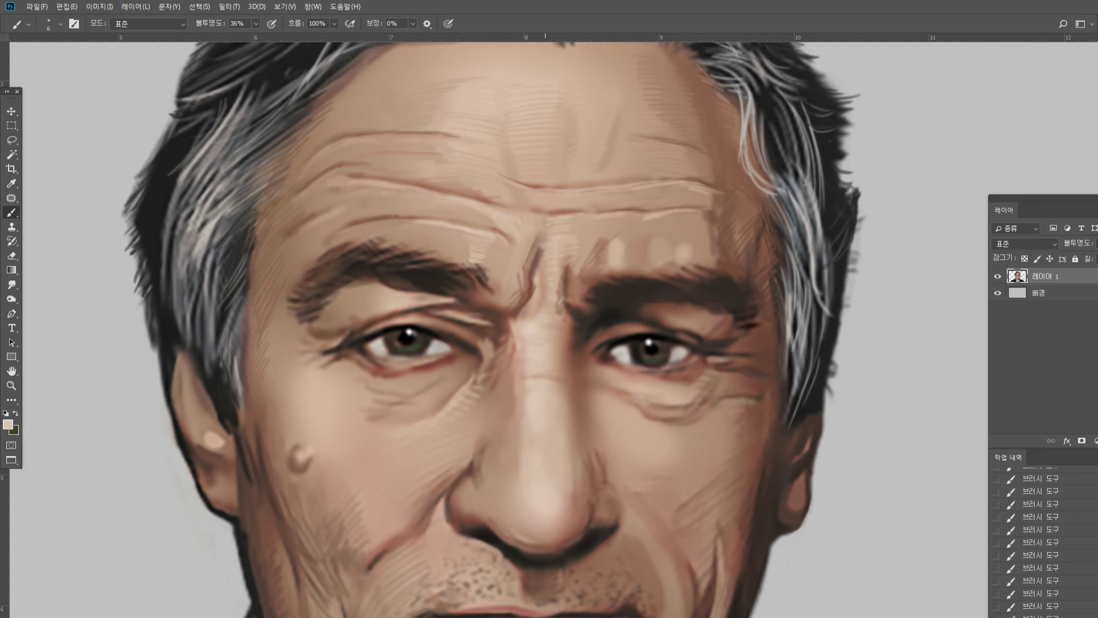
Sharpen the upper end of the left-hand frown line with a sampled brown
left_click(541, 226, "alt")
left_click_drag(541, 229, 534, 264)
left_click(538, 219, "alt")
left_click(491, 220, "alt")
left_click(484, 199, "alt")
left_click(518, 193, "alt")
Draw fine dark hairs at the inner end of the left-hand eyebrow with a sampled dark brown
left_click(432, 266, "alt")
left_click(463, 287, "alt")
left_click(826, 238, "alt")
left_click(436, 280, "alt")
left_click(495, 296, "alt")
mouse_move(472, 268)
left_mouse_down()
mouse_move(489, 283)
mouse_move(475, 294)
left_mouse_up()
left_click_drag(470, 280, 491, 290)
left_click(452, 284, "alt")
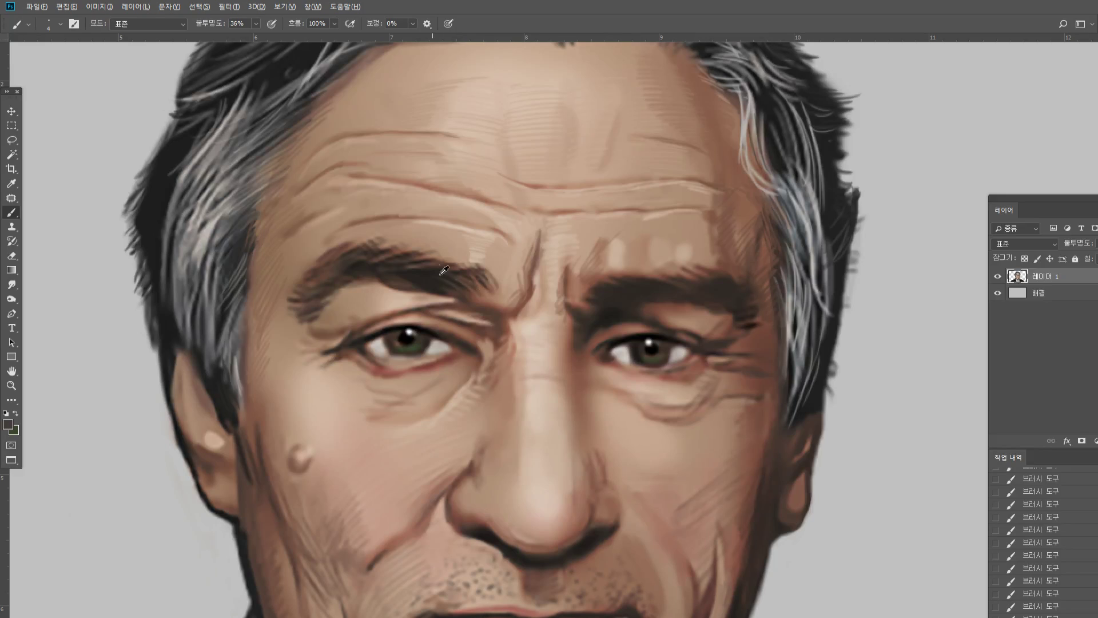
left_click(444, 267, "alt")
left_click_drag(459, 264, 485, 276)
Stroke fine hair strands along the upper edge of the left-hand eyebrow from the arch to the inner end
left_click(446, 238, "alt")
left_click(362, 238, "alt")
left_click_drag(346, 256, 359, 247)
left_click_drag(350, 255, 373, 243)
left_click_drag(364, 249, 429, 258)
left_click_drag(420, 264, 444, 263)
left_click_drag(435, 266, 456, 264)
left_click_drag(451, 272, 473, 268)
Darken the skin beneath the left-hand eyebrow with the Burn tool set to midtones at 99% exposure
left_click(380, 295, "alt")
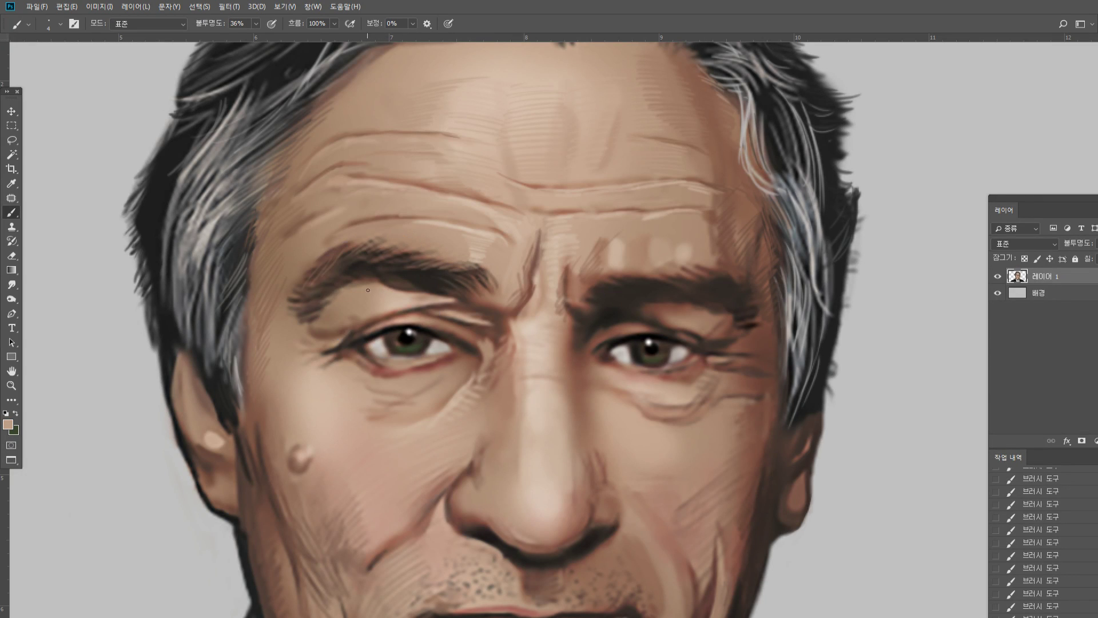
left_click(358, 286, "alt")
key("o")
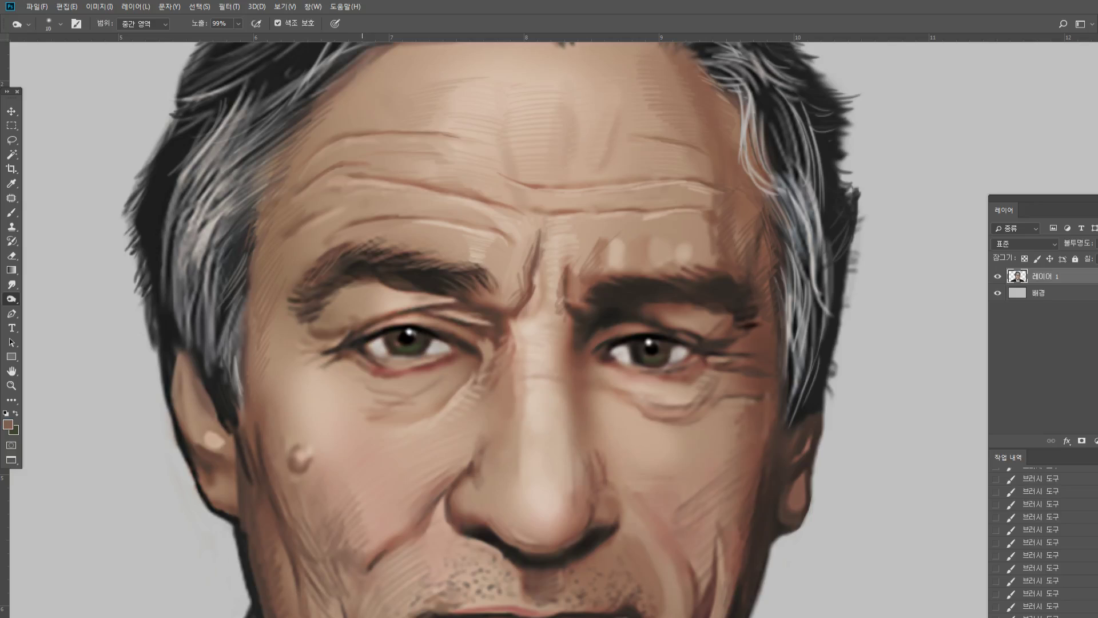
left_click_drag(349, 286, 443, 290)
left_click_drag(417, 297, 466, 305)
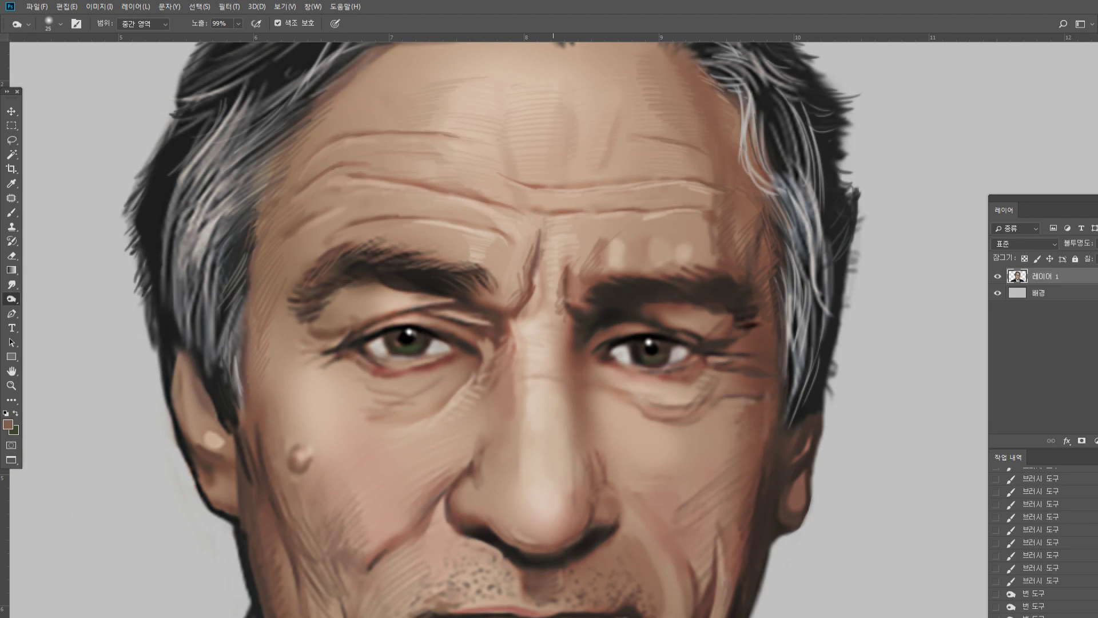
key("bracketleft")
key("bracketleft")
Strengthen the upper eyelid fold of the left-hand eye with short overlapping strokes in a sampled near-black
key("b")
left_click(368, 338, "alt")
left_click_drag(351, 342, 372, 330)
left_click_drag(350, 342, 375, 329)
left_click_drag(352, 340, 382, 323)
left_click_drag(357, 332, 395, 316)
left_click_drag(360, 327, 417, 309)
left_click_drag(382, 320, 421, 310)
left_click_drag(394, 316, 428, 311)
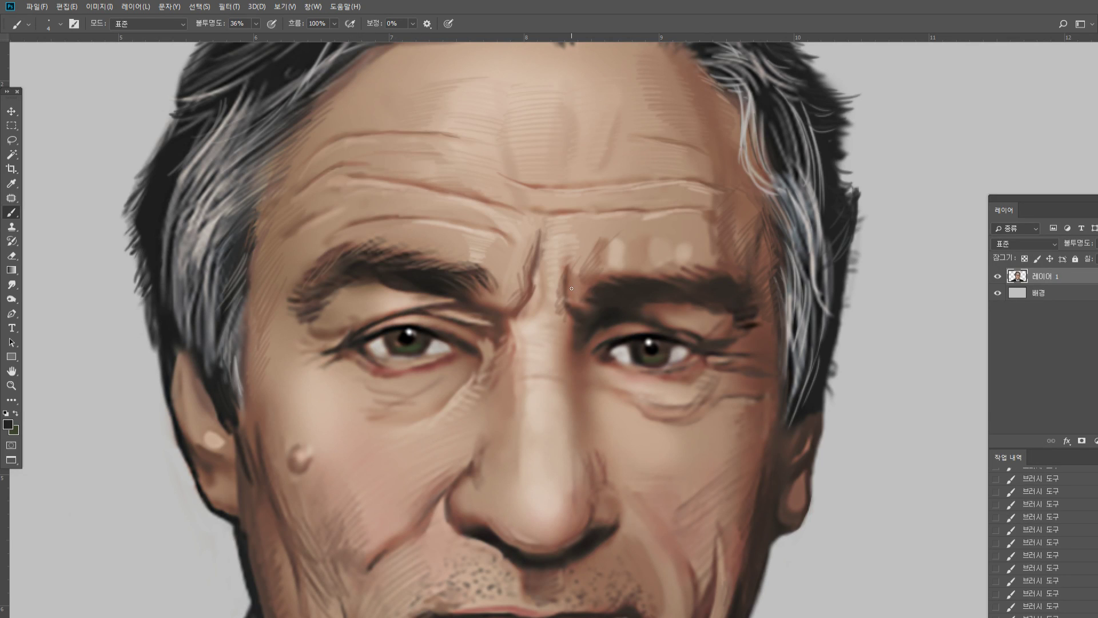
Break up the upper edge of the right-hand eyebrow's inner half with fine hair strokes in sampled skin tones
double_click(10, 385)
left_click(620, 359, "alt")
left_click(624, 398)
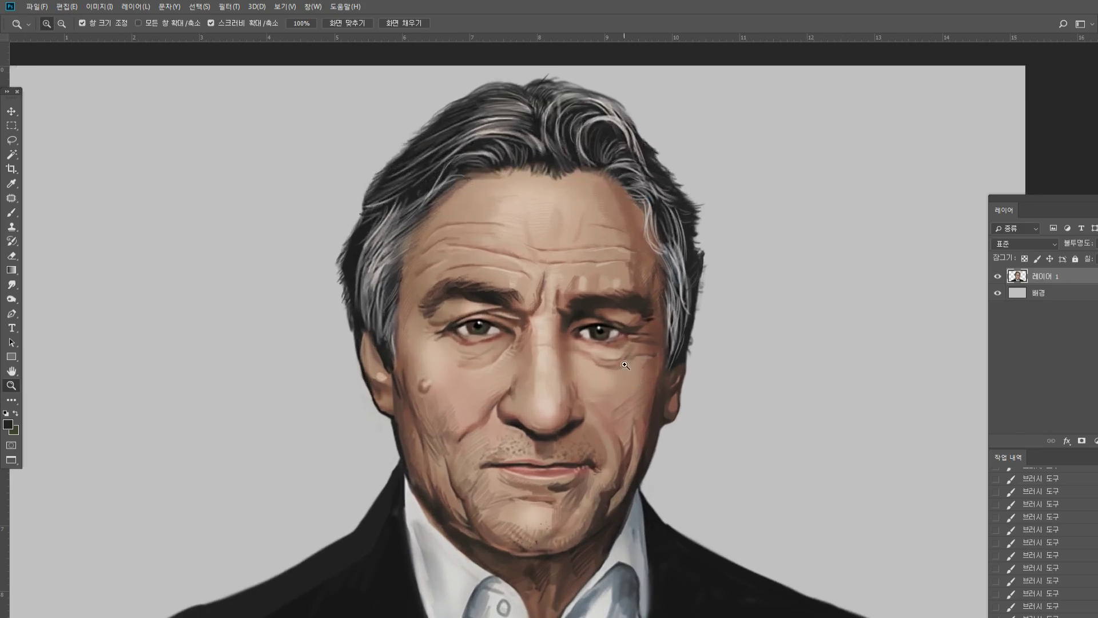
left_click(625, 365)
left_click(584, 252)
left_click(541, 282)
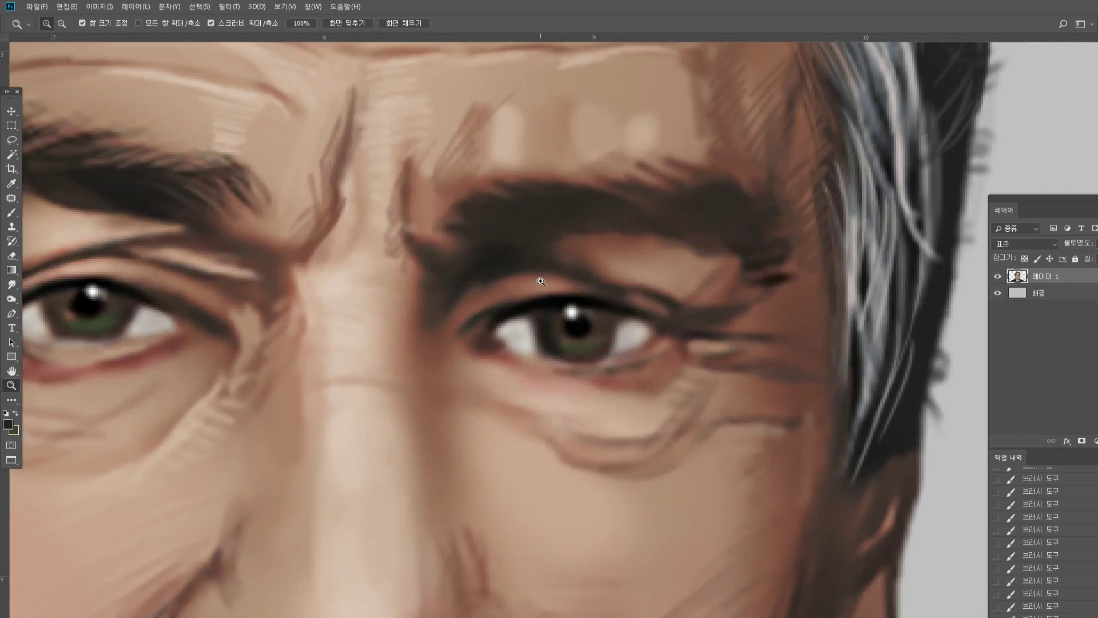
key("b")
left_click(493, 139, "alt")
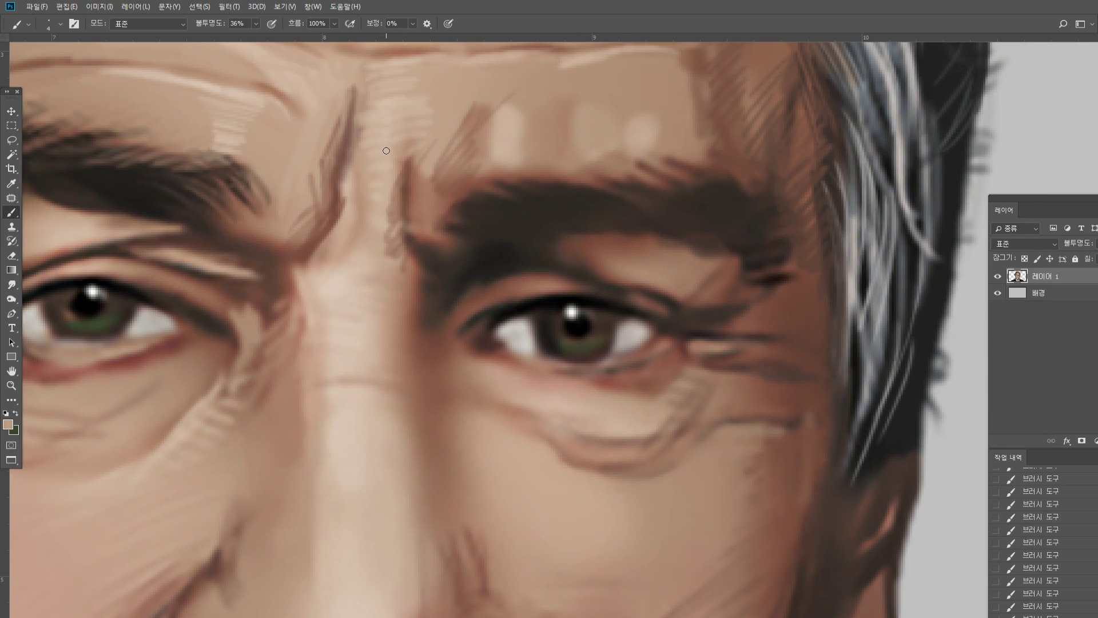
left_click_drag(464, 219, 449, 207)
mouse_move(453, 203)
left_mouse_down()
mouse_move(470, 213)
mouse_move(482, 192)
left_mouse_up()
left_click(475, 158, "alt")
left_click_drag(464, 198, 496, 201)
mouse_move(477, 211)
left_mouse_down()
mouse_move(542, 204)
mouse_move(572, 179)
mouse_move(544, 194)
mouse_move(561, 195)
left_mouse_up()
left_click_drag(555, 182, 587, 191)
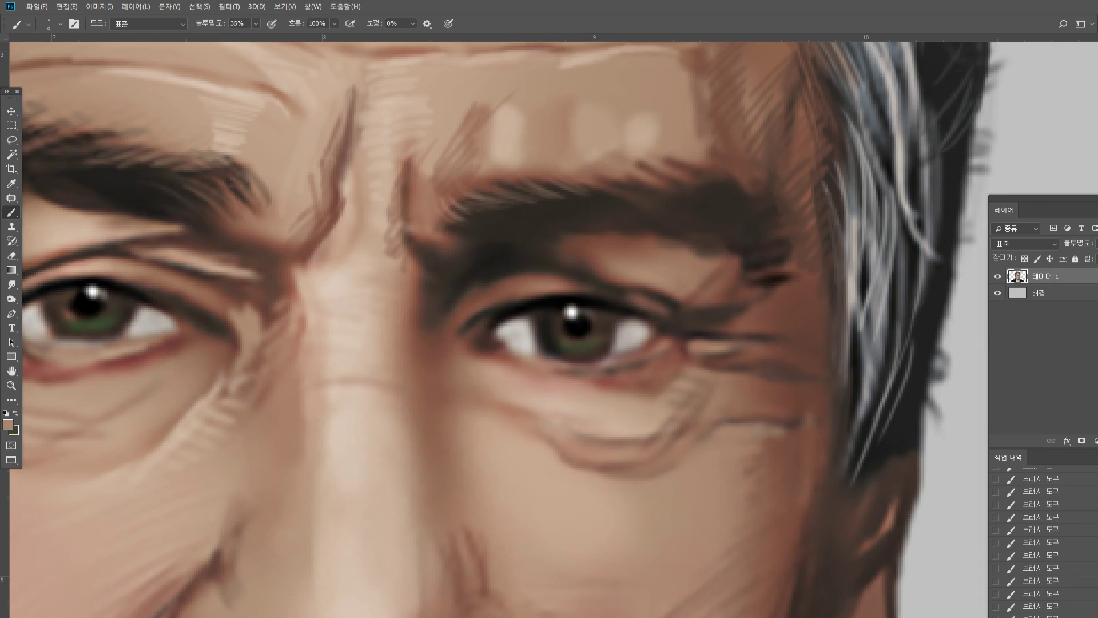
Add thin light strokes along the upper edge of the right-hand eyebrow's middle section with a sampled skin tone
left_click(631, 136, "alt")
left_click(610, 124, "alt")
left_click(482, 131, "alt")
left_click(639, 135, "alt")
mouse_move(619, 176)
left_mouse_down()
mouse_move(569, 185)
mouse_move(678, 169)
mouse_move(653, 177)
mouse_move(664, 183)
mouse_move(686, 172)
left_mouse_up()
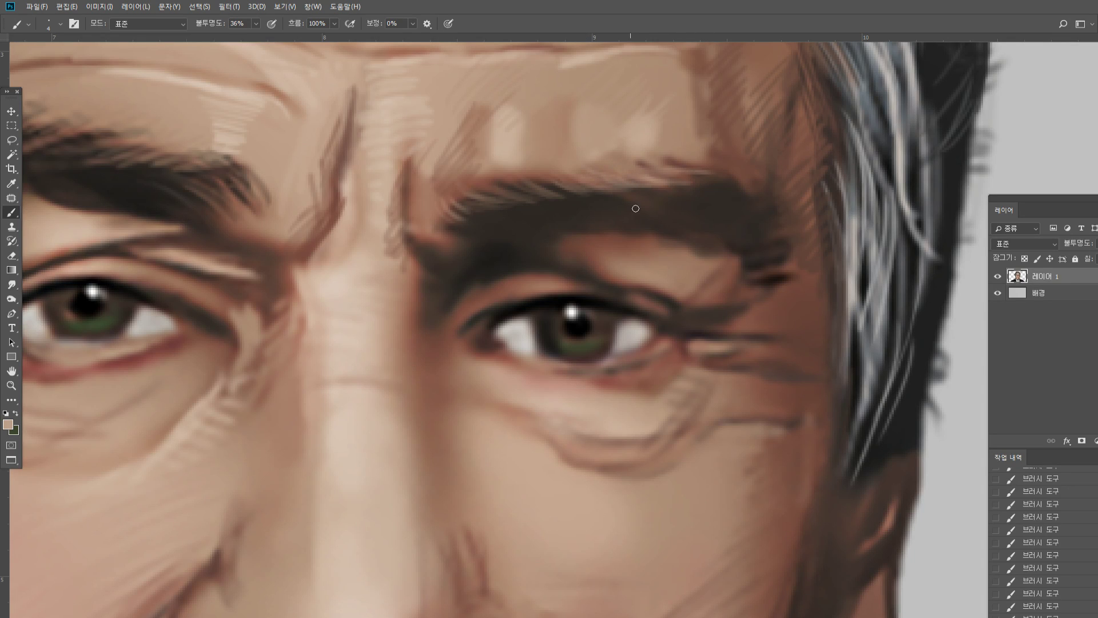
Stroke fine light brown strands through the outer half of the right-hand eyebrow with a colour sampled above it
left_click(603, 203, "alt")
left_click(773, 283, "alt")
left_click(677, 153, "alt")
left_click_drag(661, 188, 715, 194)
mouse_move(665, 206)
left_mouse_down()
mouse_move(755, 197)
mouse_move(767, 207)
mouse_move(759, 220)
left_mouse_up()
mouse_move(714, 223)
left_mouse_down()
mouse_move(752, 221)
mouse_move(779, 236)
left_mouse_up()
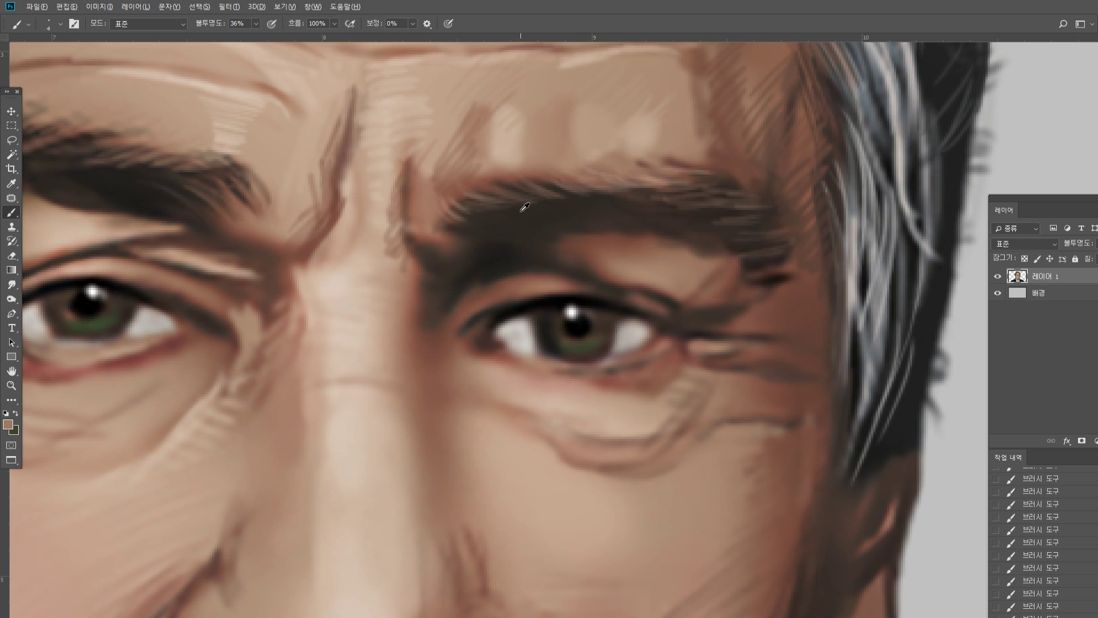
Sample black from the pupil and paint fine dark hair strokes through the eyebrow on the portrait's right side
left_click(504, 207, "alt")
left_click(515, 274, "alt")
left_click(584, 330, "alt")
mouse_move(470, 220)
left_mouse_down()
mouse_move(573, 226)
mouse_move(653, 207)
mouse_move(725, 214)
mouse_move(769, 250)
mouse_move(806, 244)
left_mouse_up()
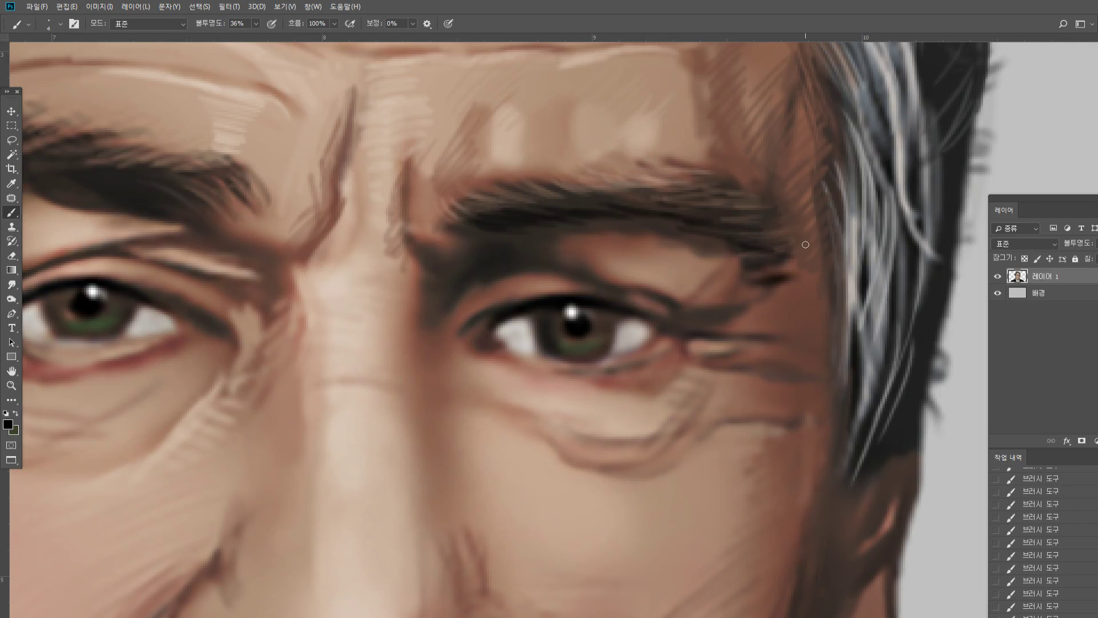
Brush thin dark-brown hairs onto the outer end of the eyebrow on the portrait's left side, using a sampled eyebrow colour
double_click(11, 385)
left_click(11, 399)
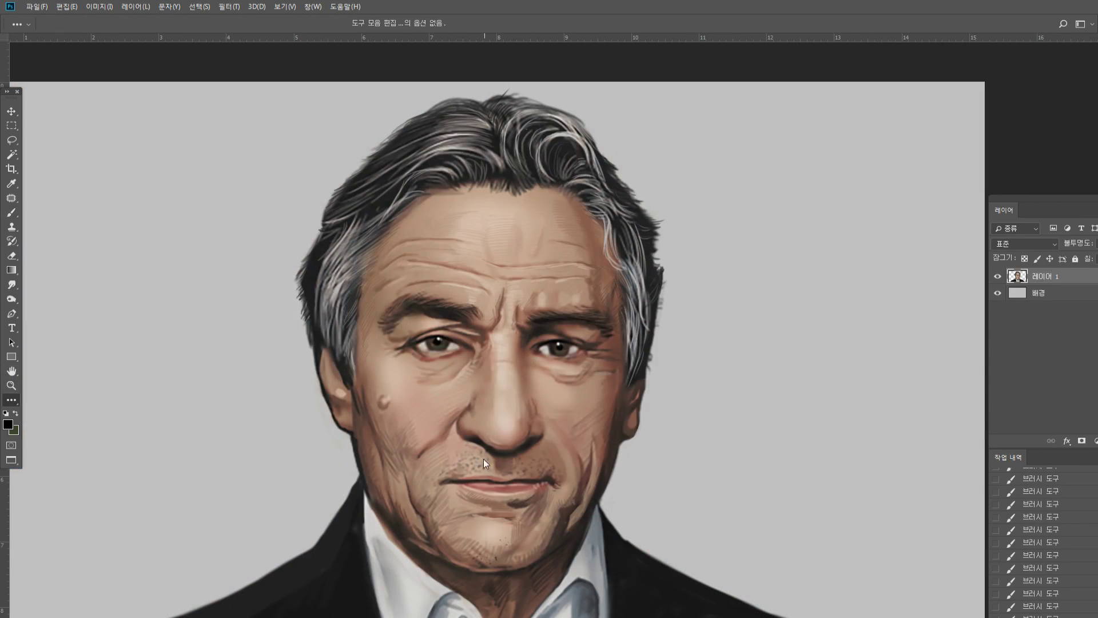
left_click(12, 385)
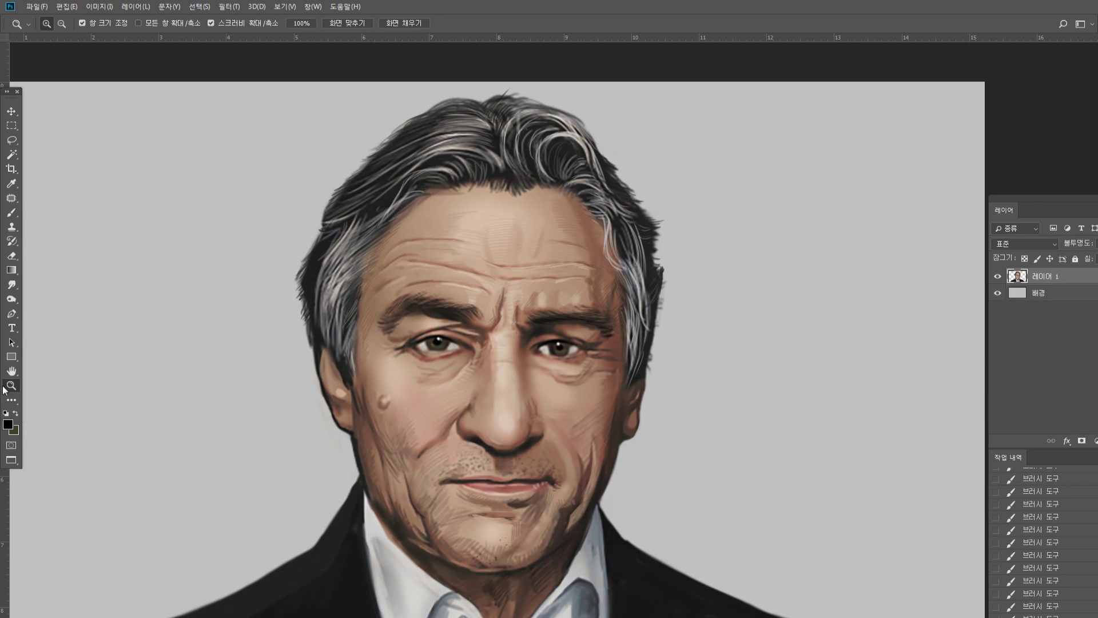
left_click_drag(444, 348, 598, 393)
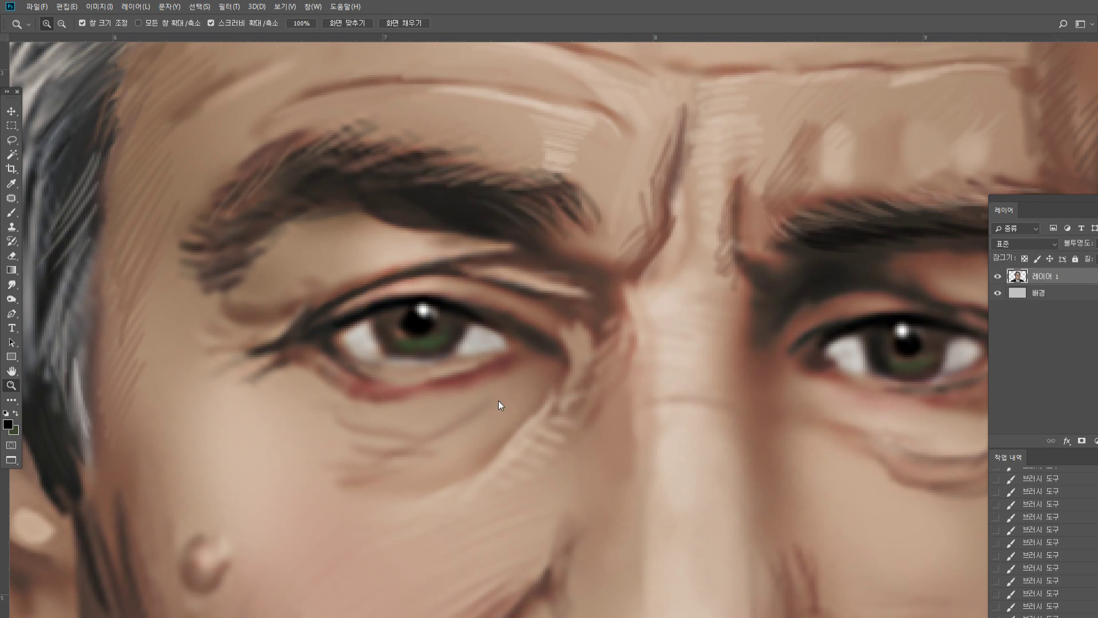
left_click(10, 211)
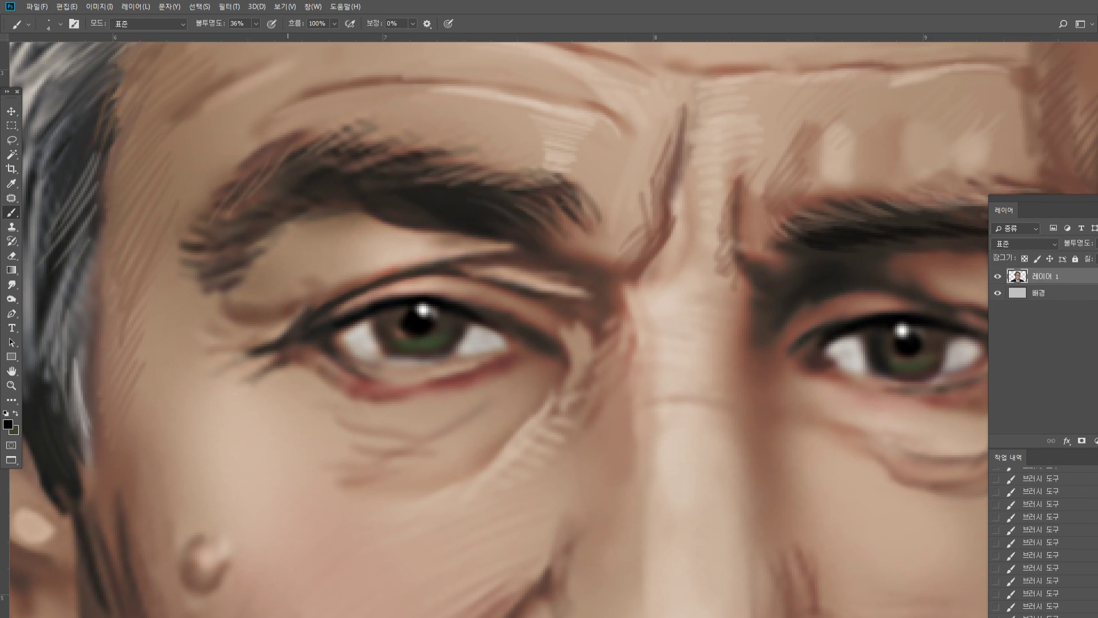
left_click(345, 187, "alt")
left_click_drag(204, 254, 182, 282)
left_click_drag(203, 281, 190, 294)
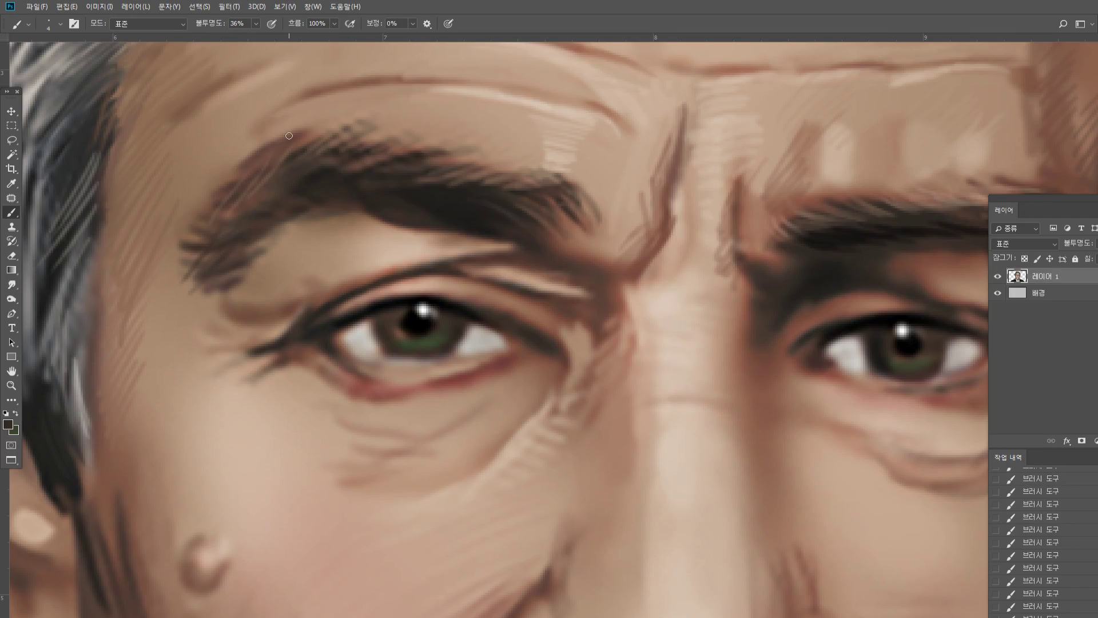
Paint sampled pinkish skin tones along the outer part of the left eye's upper eyelid crease
left_click(393, 285, "alt")
mouse_move(322, 317)
left_mouse_down()
mouse_move(361, 296)
mouse_move(338, 290)
left_mouse_up()
left_click(423, 283, "alt")
left_click_drag(297, 310, 363, 279)
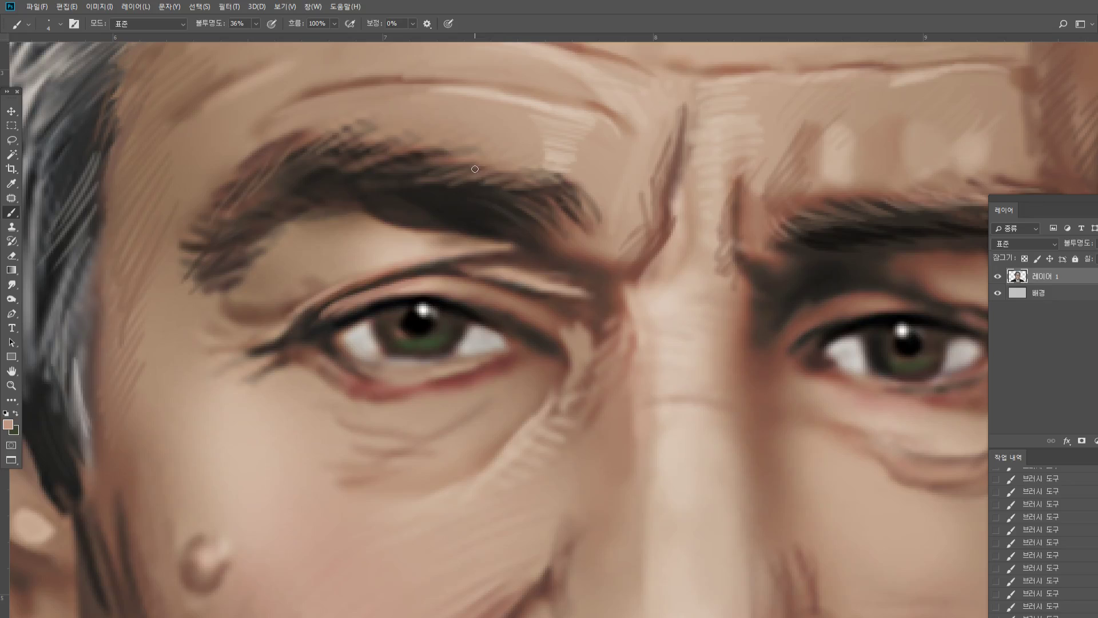
Lighten the skin under the left eyebrow and the inner eyelid fold with sampled light skin tones
left_click(386, 244, "alt")
mouse_move(395, 238)
left_mouse_down()
mouse_move(448, 236)
mouse_move(440, 232)
left_mouse_up()
left_click_drag(352, 219, 471, 232)
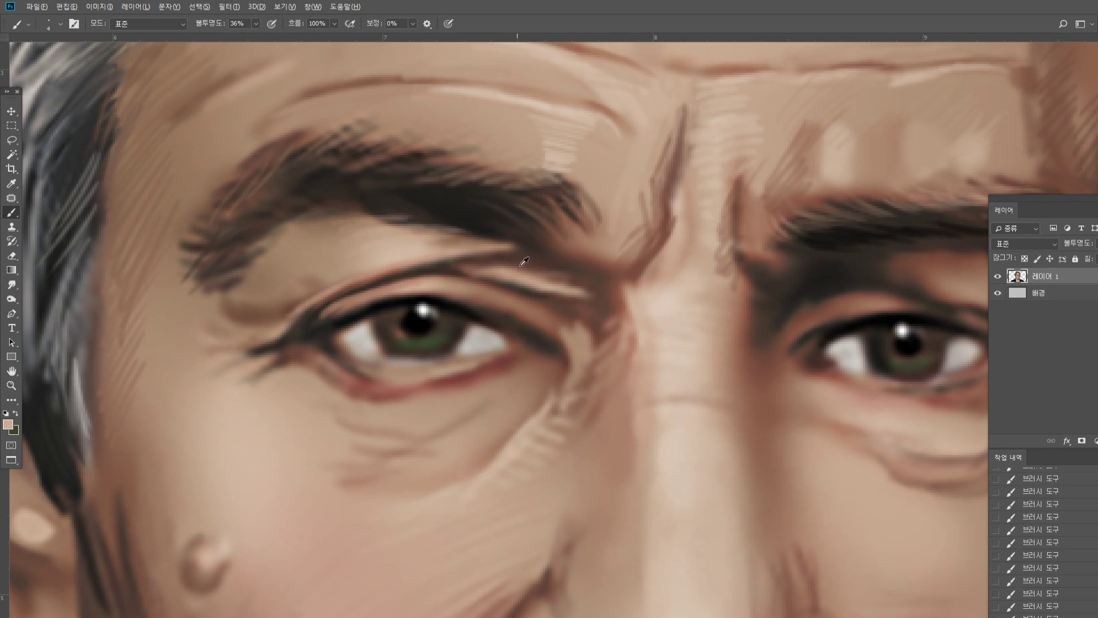
left_click(487, 254, "alt")
left_click(395, 253, "alt")
mouse_move(480, 270)
left_mouse_down()
mouse_move(448, 265)
mouse_move(502, 276)
left_mouse_up()
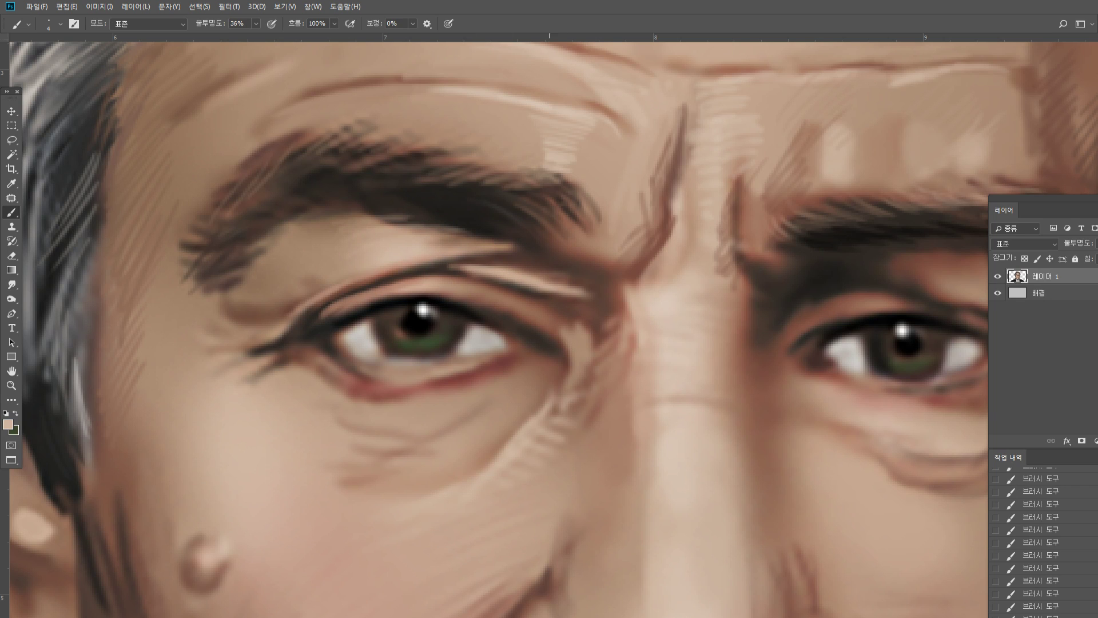
Hatch sampled light and brown strokes across the crease between the nose bridge and the left eyebrow's inner end
left_click(657, 277, "alt")
mouse_move(646, 292)
left_mouse_down()
mouse_move(611, 275)
mouse_move(660, 260)
mouse_move(587, 244)
left_mouse_up()
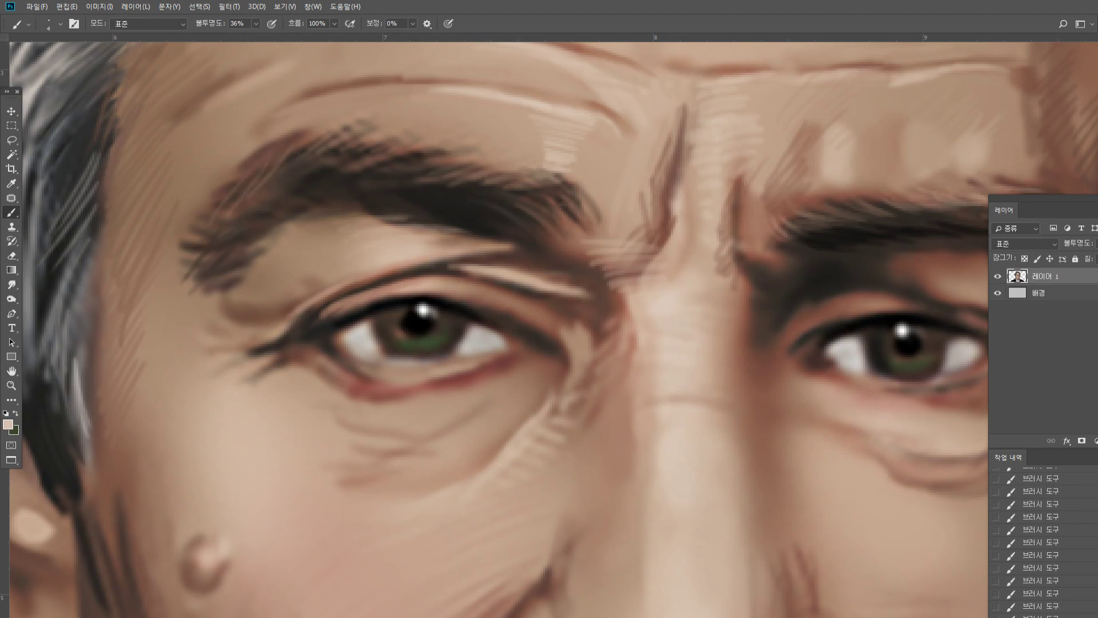
left_click(608, 247, "alt")
mouse_move(616, 258)
left_mouse_down()
mouse_move(598, 243)
mouse_move(606, 229)
left_mouse_up()
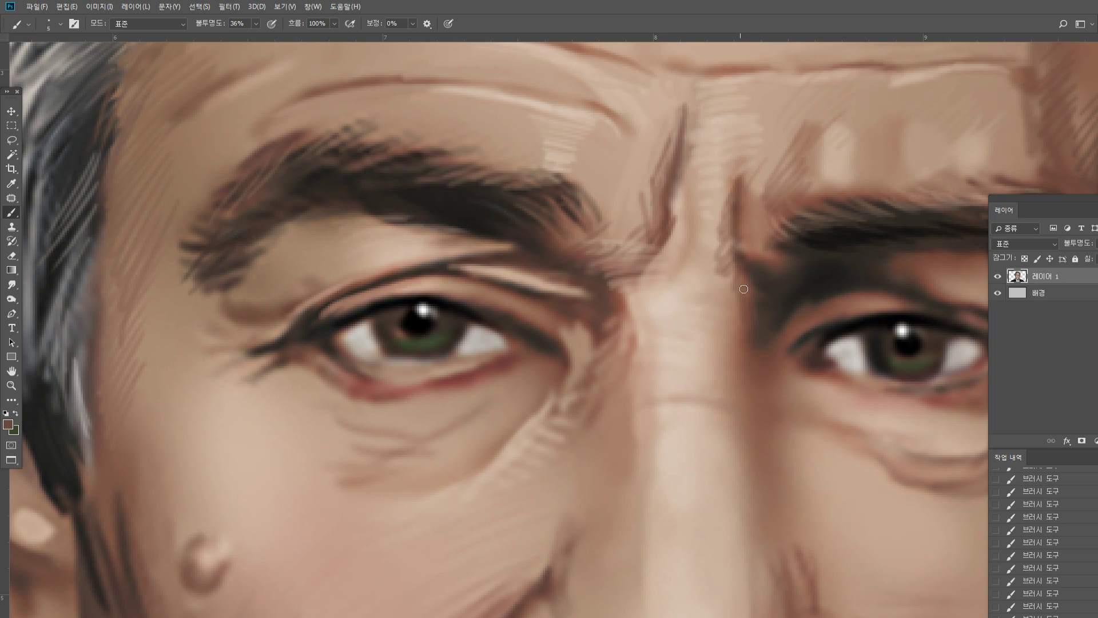
Reshape the vertical frown line above the right eyebrow's inner end and soften the skin beside it with sampled tones
mouse_move(740, 180)
left_mouse_down()
mouse_move(750, 157)
mouse_move(744, 192)
left_mouse_up()
left_click(761, 141, "alt")
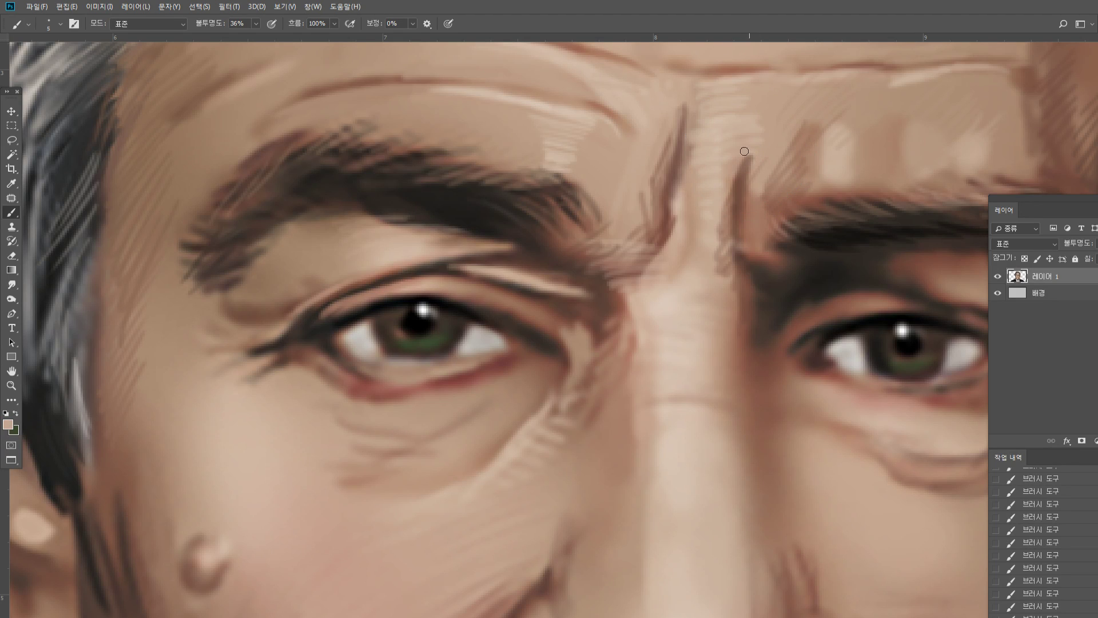
left_click_drag(745, 154, 733, 223)
left_click(860, 130, "alt")
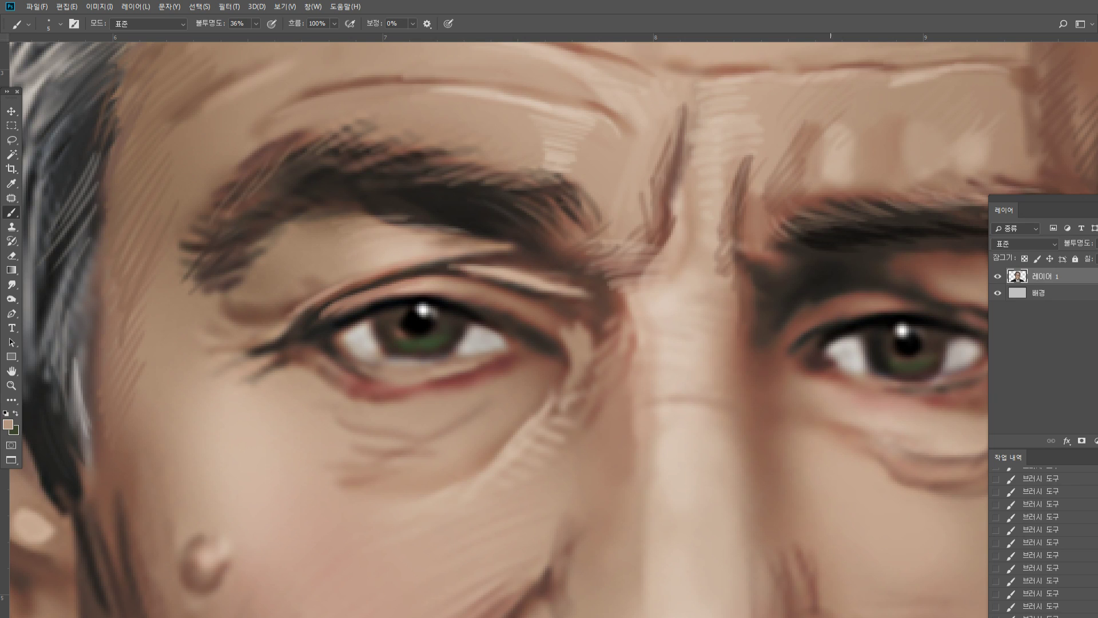
left_click(837, 152, "alt")
left_click_drag(810, 181, 815, 151)
left_click(763, 149, "alt")
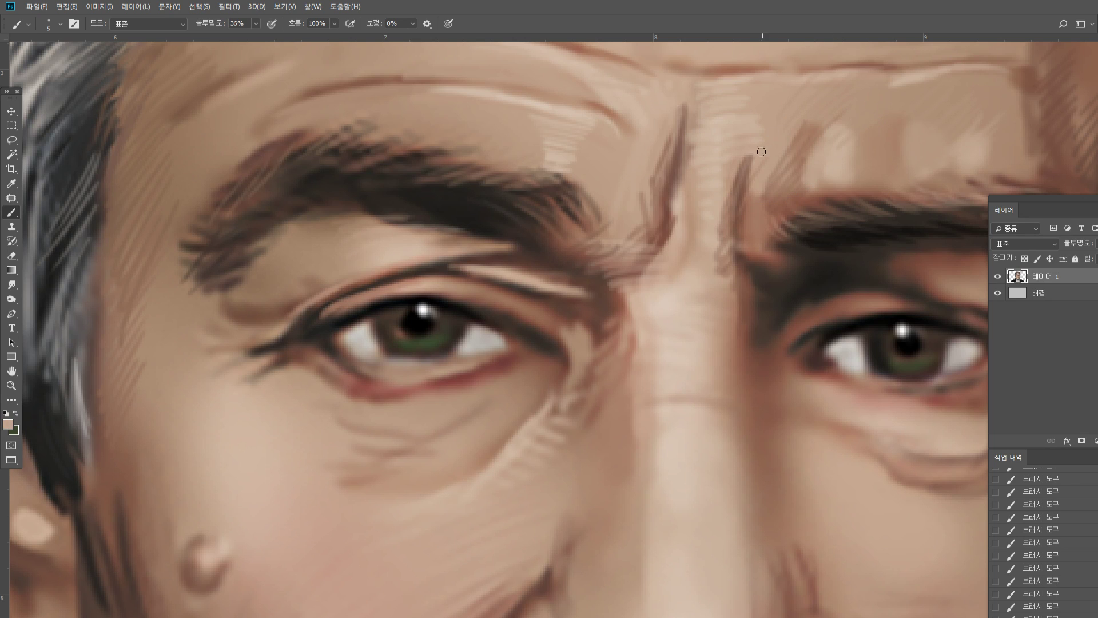
left_click(747, 197, "alt")
mouse_move(739, 172)
left_mouse_down()
mouse_move(744, 152)
mouse_move(757, 161)
left_mouse_up()
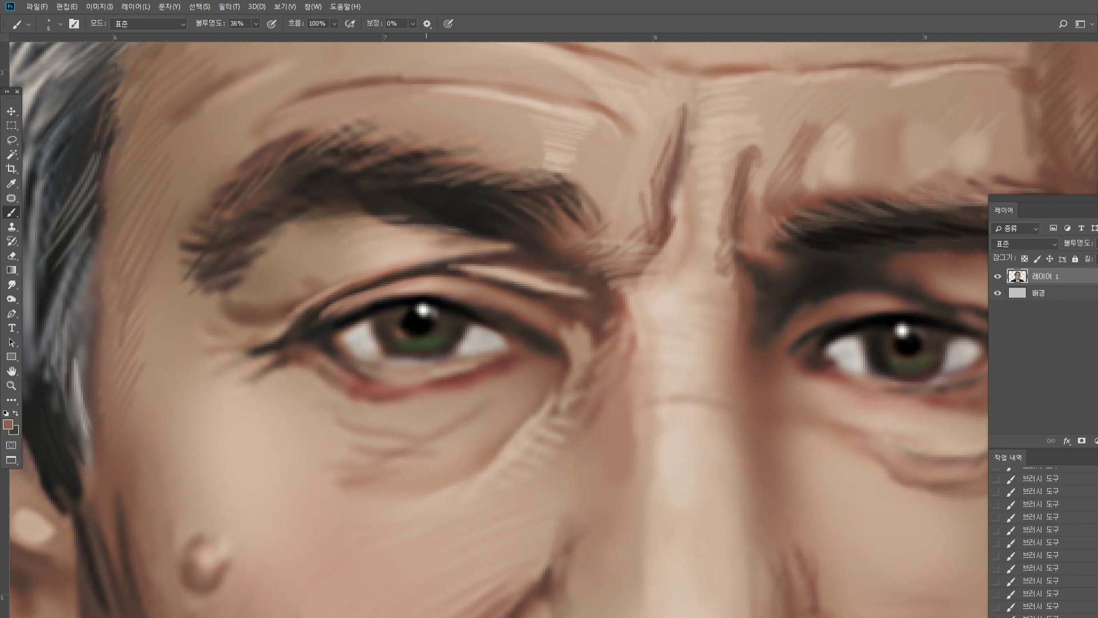
Set the brush opacity to 59% and paint dark iris streaks and a black outline around the left eye's iris
left_click_drag(255, 22, 267, 37)
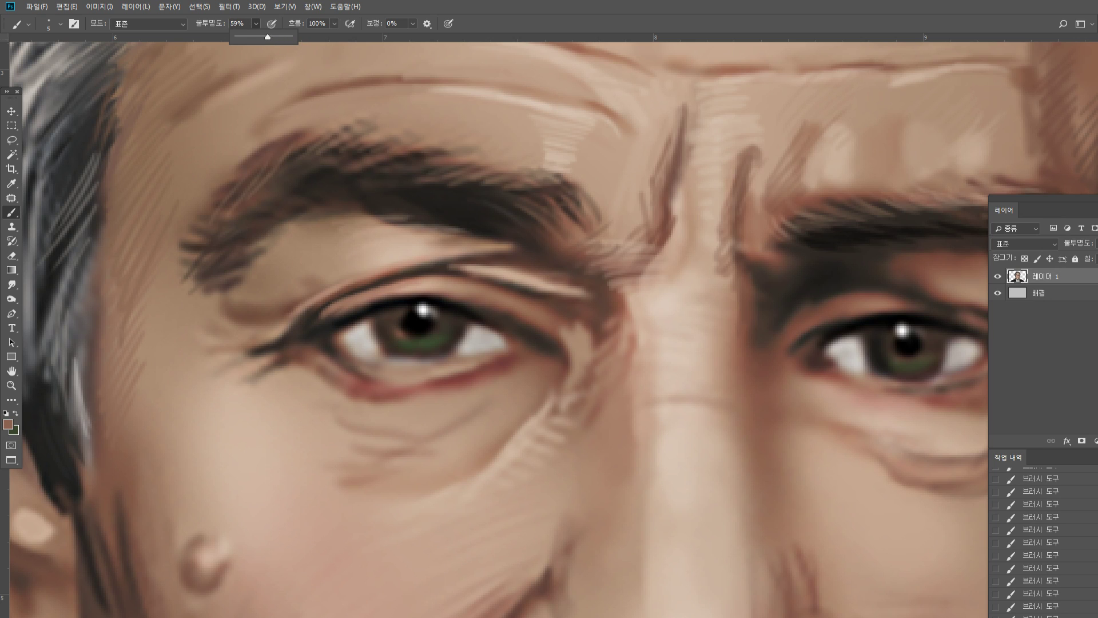
left_click(422, 325, "alt")
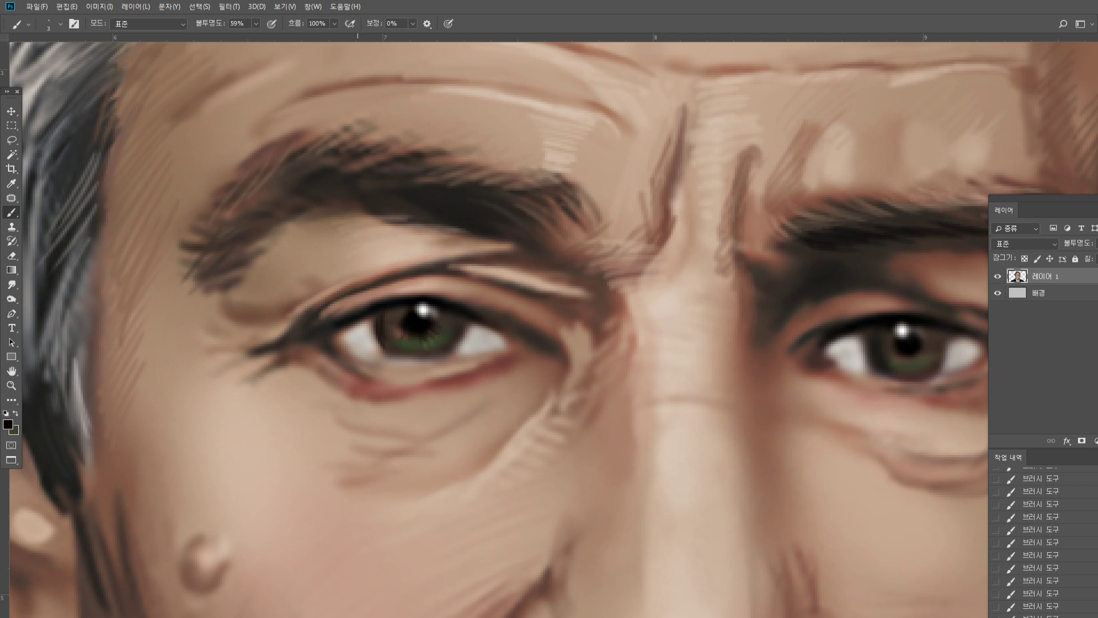
left_click(370, 330, "alt")
left_click_drag(370, 330, 392, 358)
left_click(386, 330, "alt")
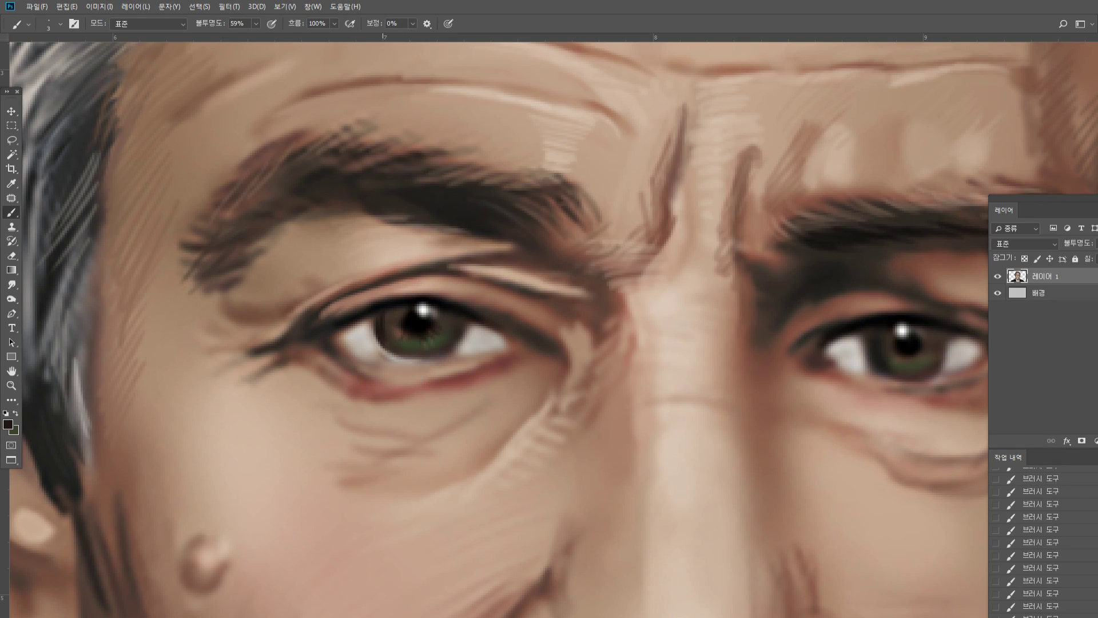
left_click(419, 333, "alt")
mouse_move(400, 355)
left_mouse_down()
mouse_move(434, 360)
mouse_move(458, 339)
left_mouse_up()
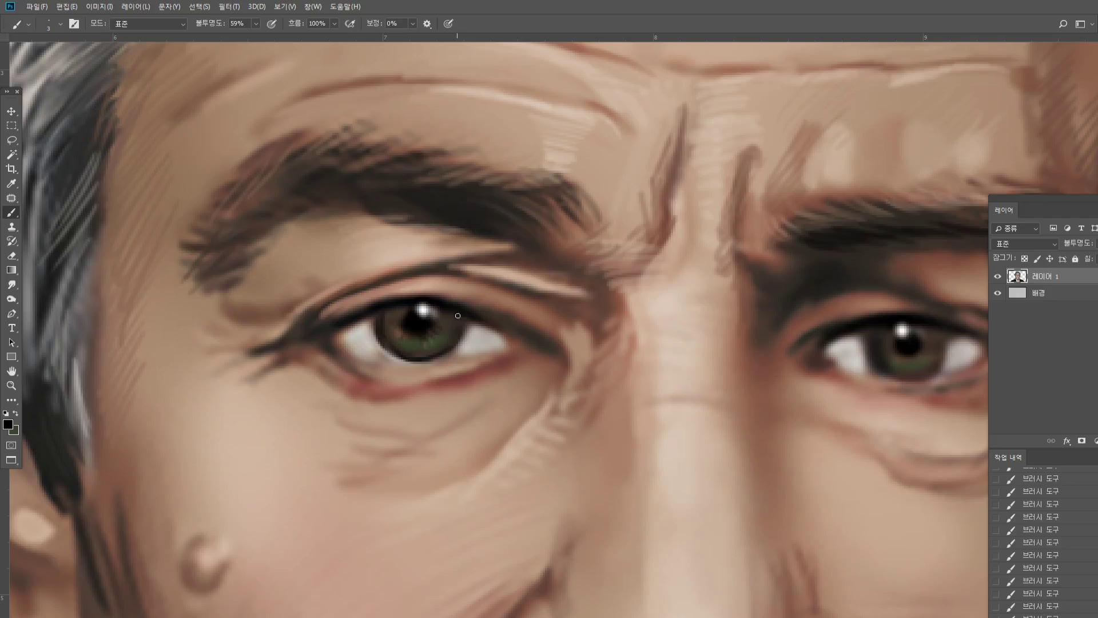
Touch up the left eye's white on both sides of the iris and add a white highlight at the inner corner
left_click(466, 338, "alt")
mouse_move(463, 348)
left_mouse_down()
mouse_move(466, 326)
mouse_move(461, 346)
mouse_move(435, 362)
left_mouse_up()
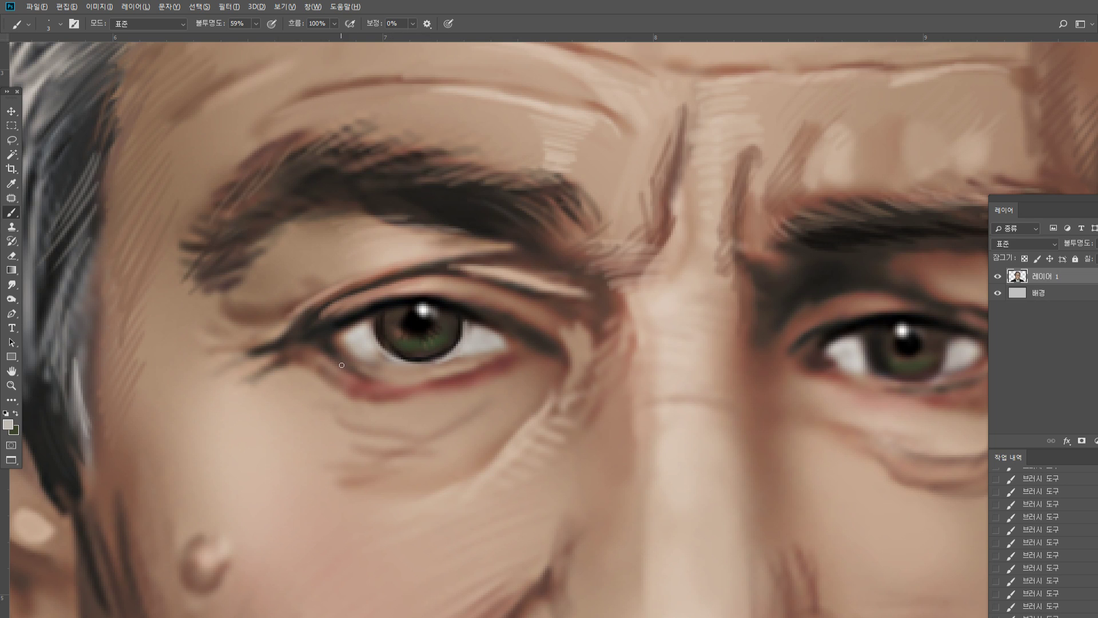
left_click(339, 347, "alt")
left_click_drag(346, 349, 360, 358)
left_click(363, 310, "alt")
left_click(426, 308, "alt")
left_click_drag(516, 343, 530, 341)
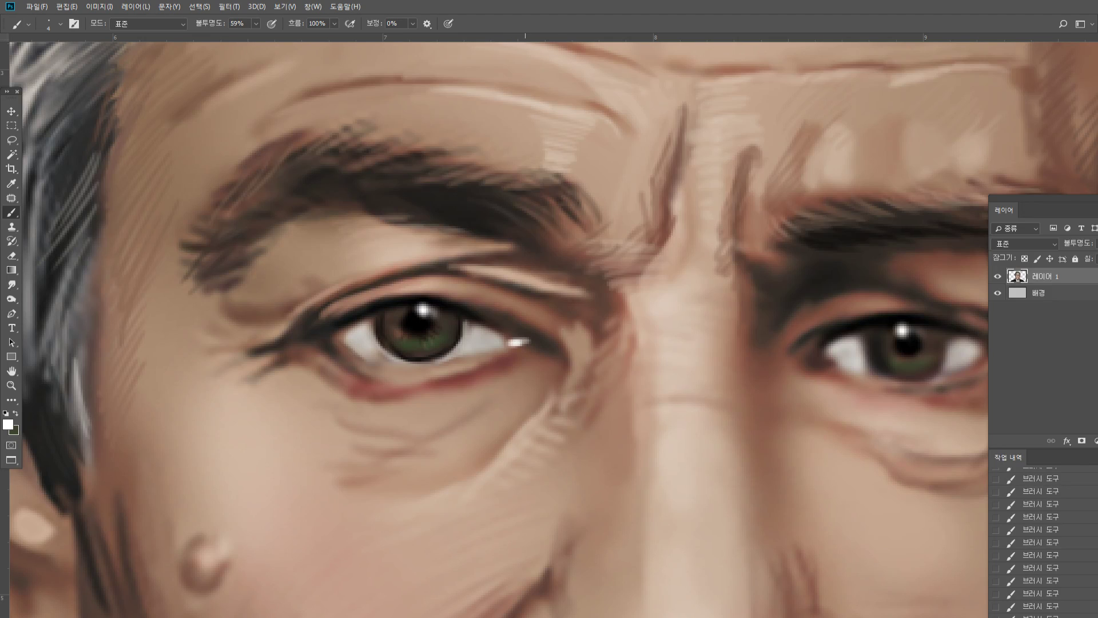
Paint skin tone over the left eye's inner upper lid and redraw its upper lash line and lower rim in black
left_click(575, 343, "alt")
left_click(473, 300, "alt")
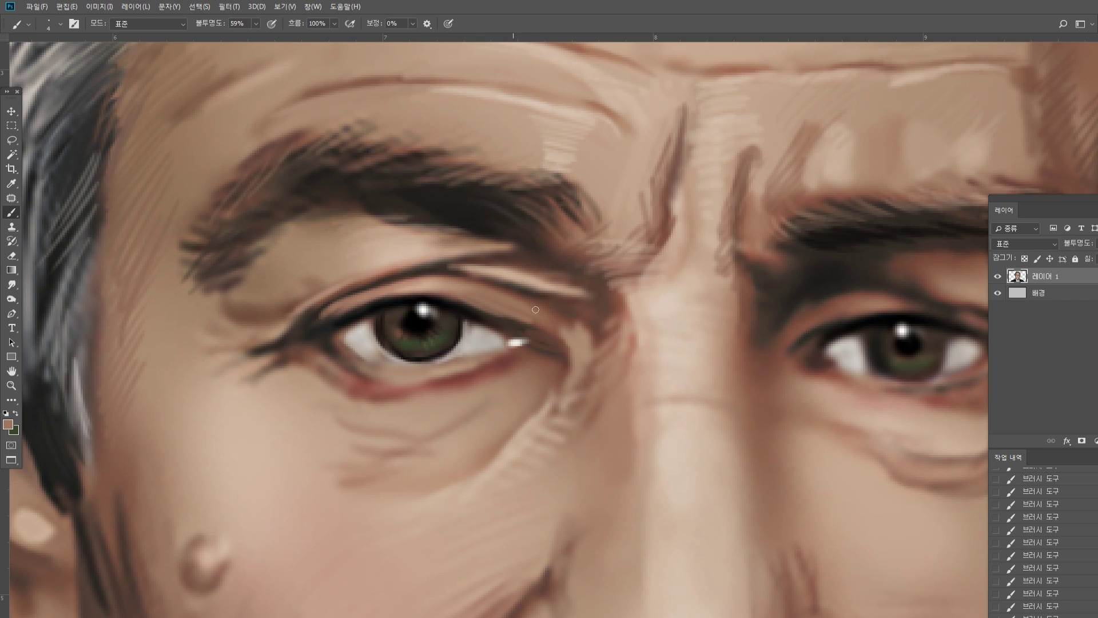
left_click_drag(490, 289, 535, 300)
left_click(467, 309, "alt")
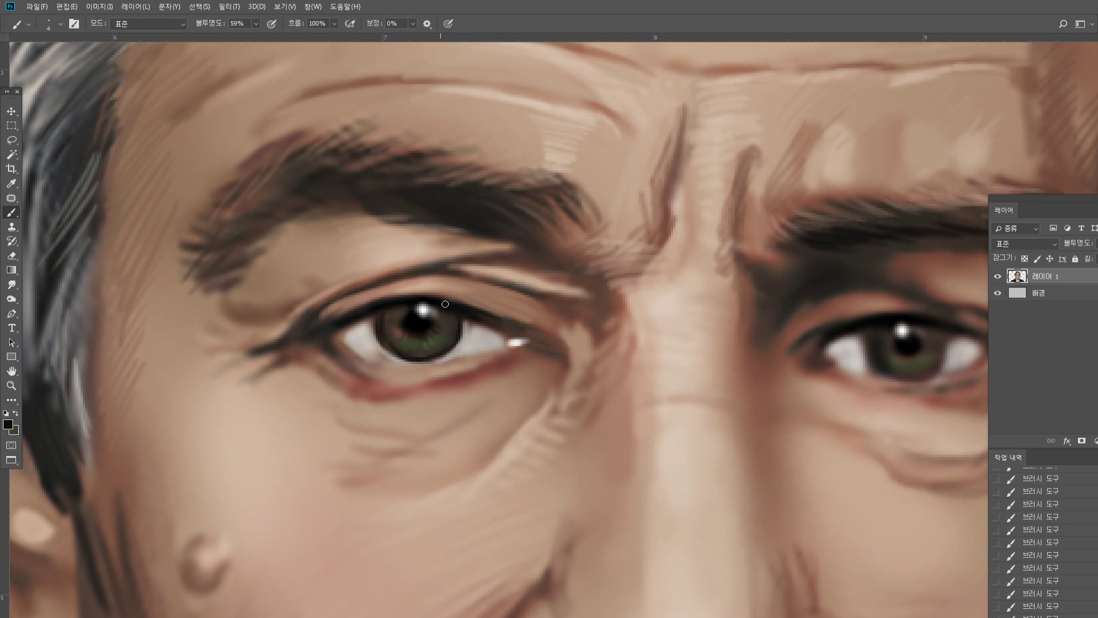
left_click_drag(436, 297, 564, 349)
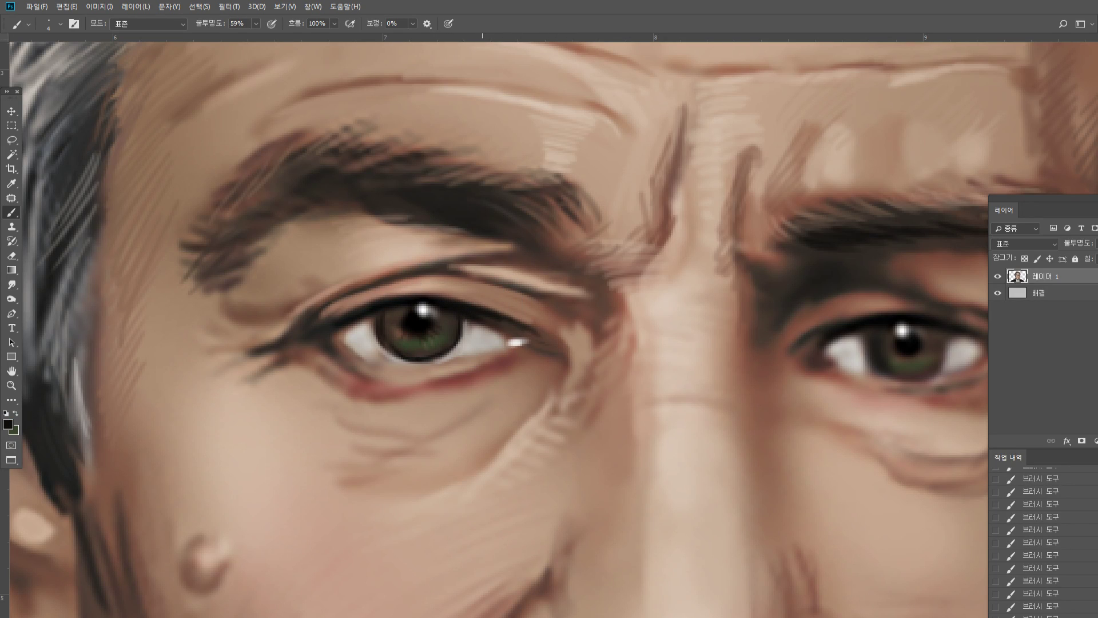
left_click_drag(451, 362, 513, 349)
Enlarge the brush and paint sampled skin tones around the left eye's inner corner and along its lower lid rim
left_click(505, 362, "alt")
left_click(555, 448, "alt")
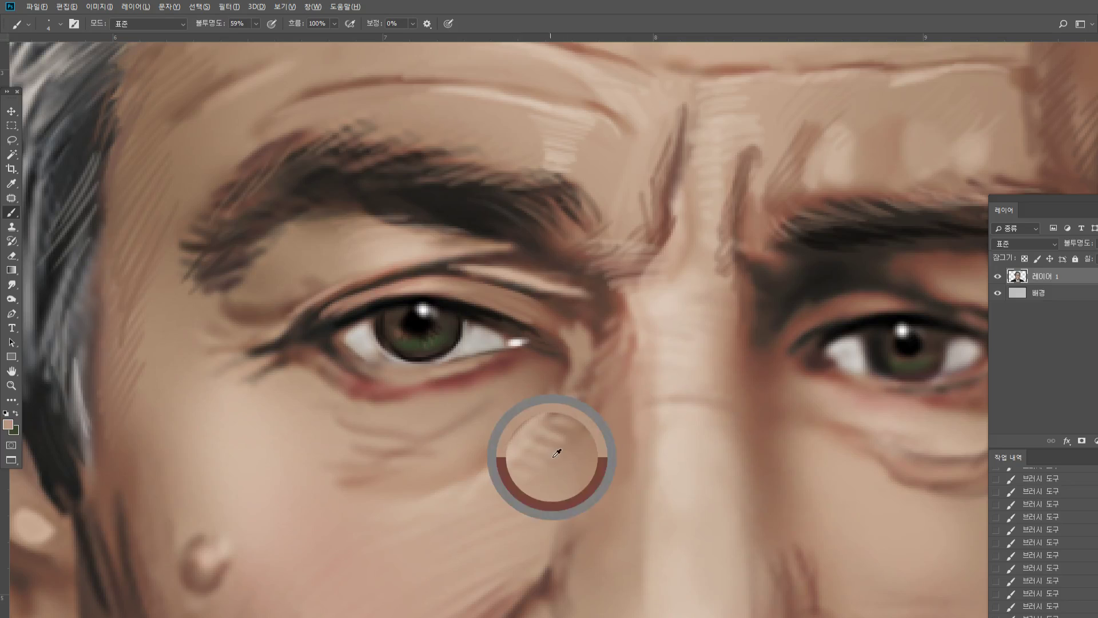
key("bracketright")
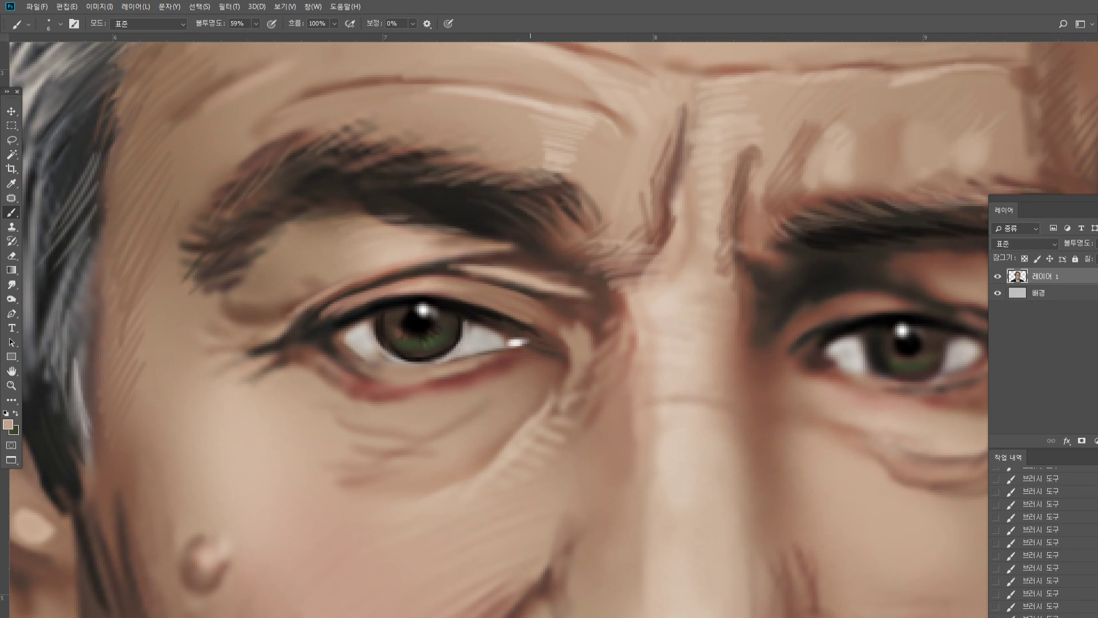
mouse_move(529, 359)
left_mouse_down()
mouse_move(543, 376)
mouse_move(558, 375)
mouse_move(590, 340)
mouse_move(568, 333)
left_mouse_up()
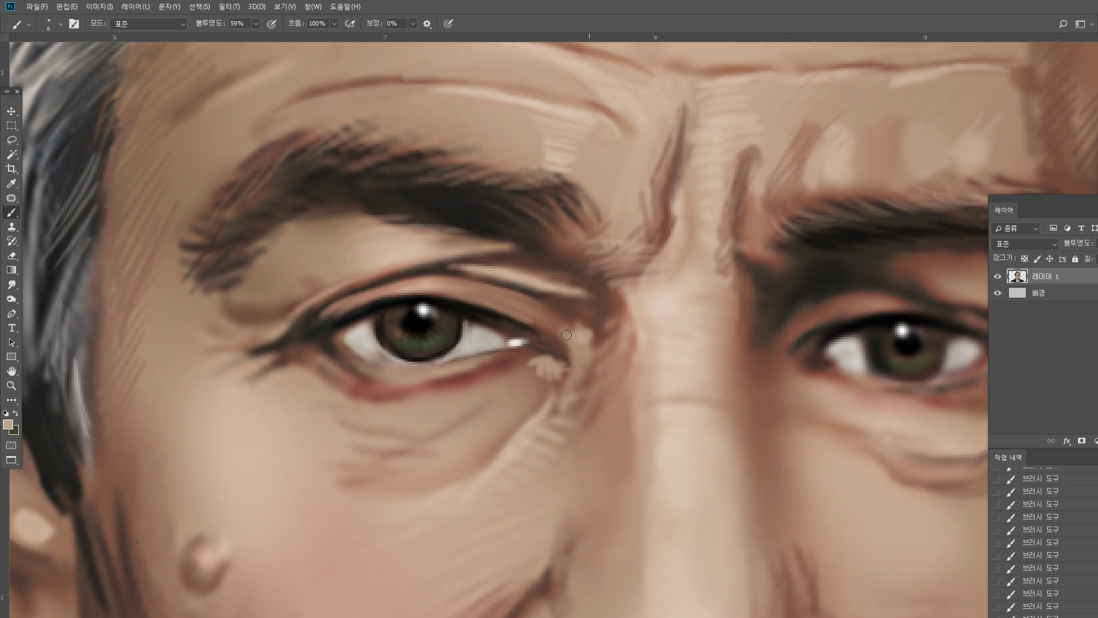
left_click(563, 320, "alt")
left_click(542, 434, "alt")
left_click_drag(337, 350, 369, 368)
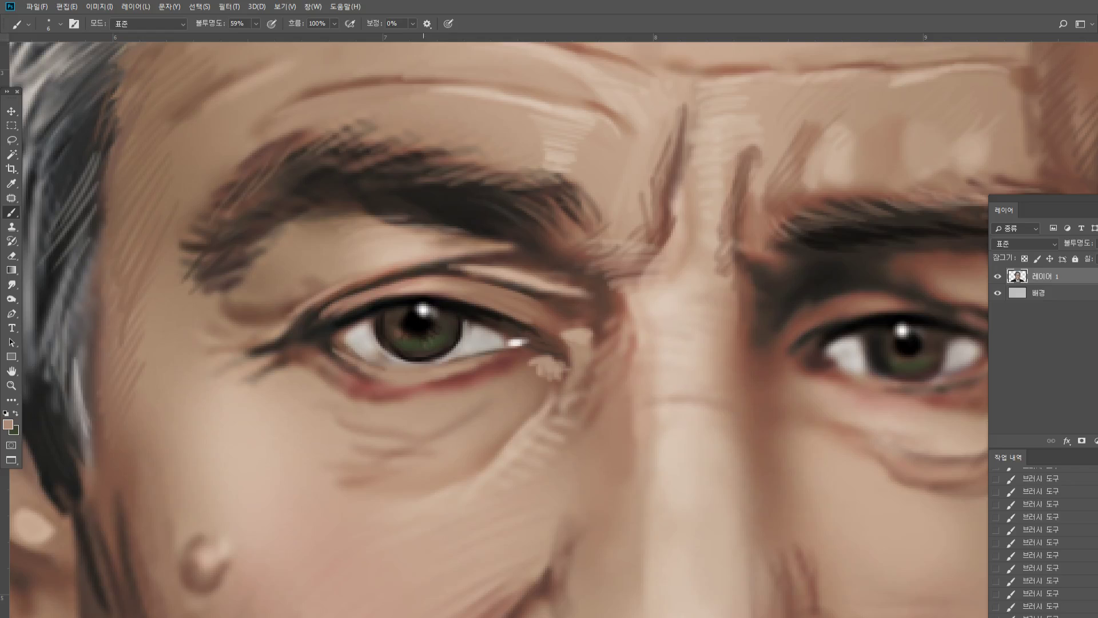
Hatch sampled reddish strokes beneath the inner half of the left eye's lower lid
left_click(515, 445, "alt")
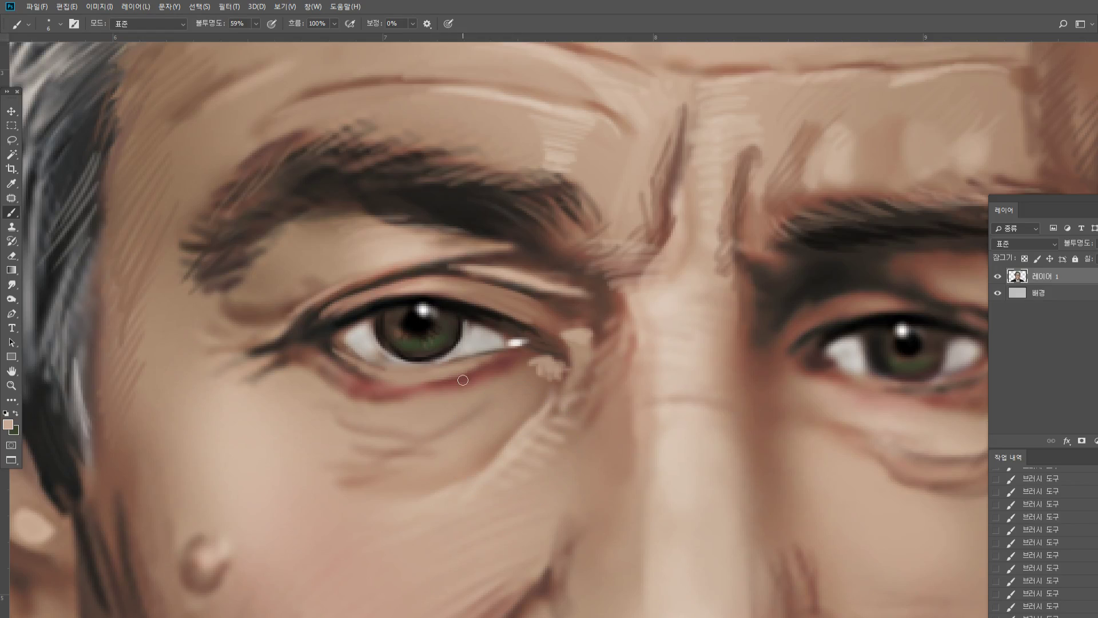
left_click(398, 394, "alt")
left_click_drag(441, 389, 416, 409)
mouse_move(453, 393)
left_mouse_down()
mouse_move(435, 405)
mouse_move(518, 378)
left_mouse_up()
Add fine reddish wrinkle strokes under the outer half of the left eye, extending onto the upper cheek
left_click(460, 433, "alt")
left_click(486, 372, "alt")
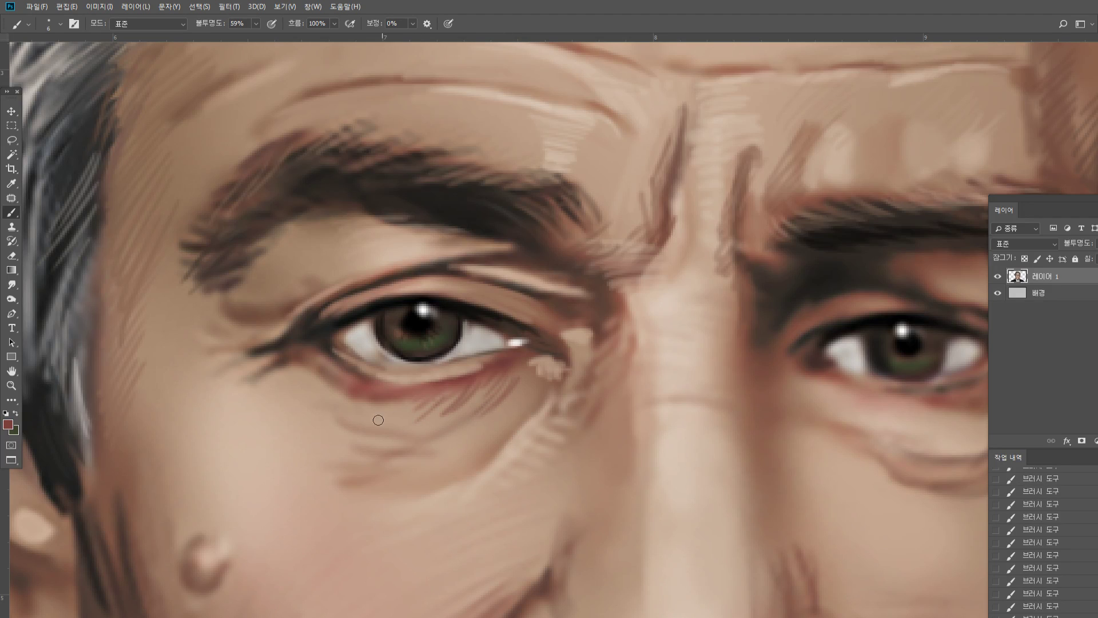
left_click_drag(342, 426, 374, 410)
mouse_move(346, 435)
left_mouse_down()
mouse_move(379, 417)
mouse_move(303, 458)
left_mouse_up()
left_click(365, 479, "alt")
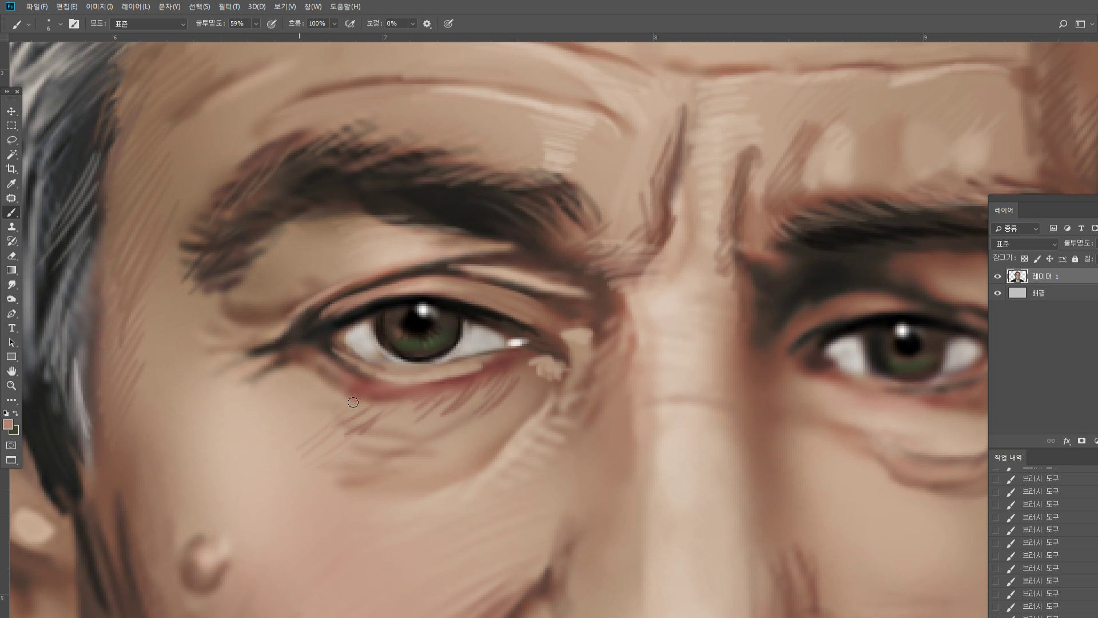
left_click_drag(336, 413, 300, 450)
left_click_drag(257, 420, 297, 409)
mouse_move(232, 420)
left_mouse_down()
mouse_move(303, 406)
mouse_move(282, 405)
left_mouse_up()
Paint wrinkle strokes and sampled skin tones around the left eye's outer corner and the outer end of its lid crease
mouse_move(199, 391)
left_mouse_down()
mouse_move(255, 375)
mouse_move(214, 354)
mouse_move(294, 326)
left_mouse_up()
left_click(256, 342, "alt")
mouse_move(223, 314)
left_mouse_down()
mouse_move(273, 314)
mouse_move(249, 313)
left_mouse_up()
left_click(255, 308, "alt")
mouse_move(310, 291)
left_mouse_down()
mouse_move(290, 302)
mouse_move(293, 286)
mouse_move(333, 282)
left_mouse_up()
Brush light and brown skin-tone strokes over the area between the left eyebrow's outer half and the eyelid crease
left_click(291, 302, "alt")
left_click(280, 280, "alt")
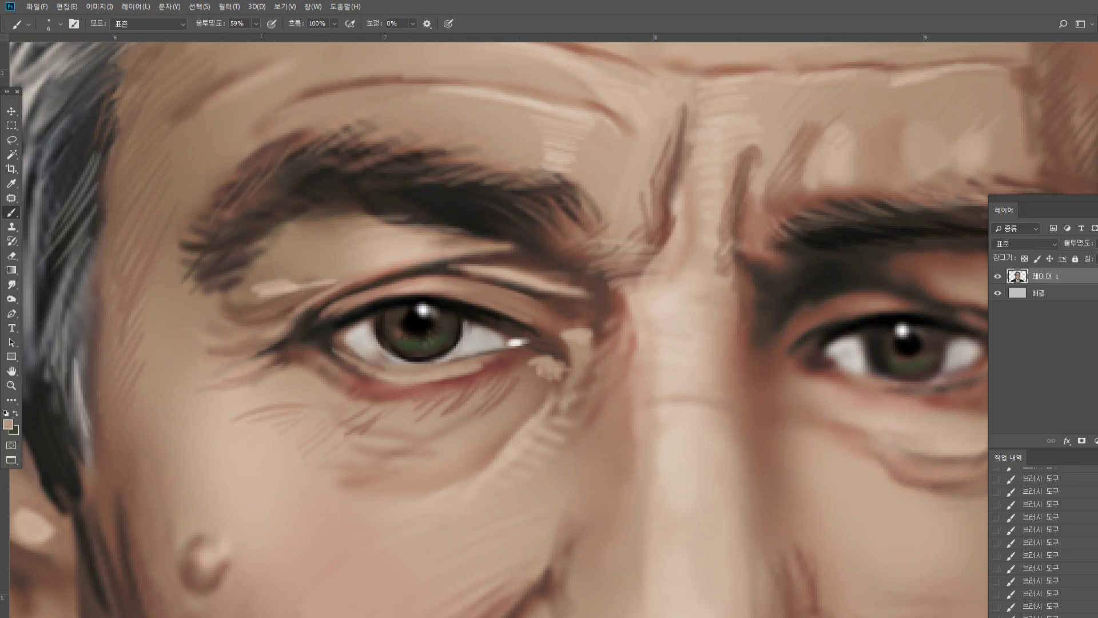
left_click_drag(258, 281, 304, 271)
left_click_drag(272, 256, 289, 260)
left_click(244, 267, "alt")
left_click(301, 224, "alt")
left_click_drag(307, 219, 330, 211)
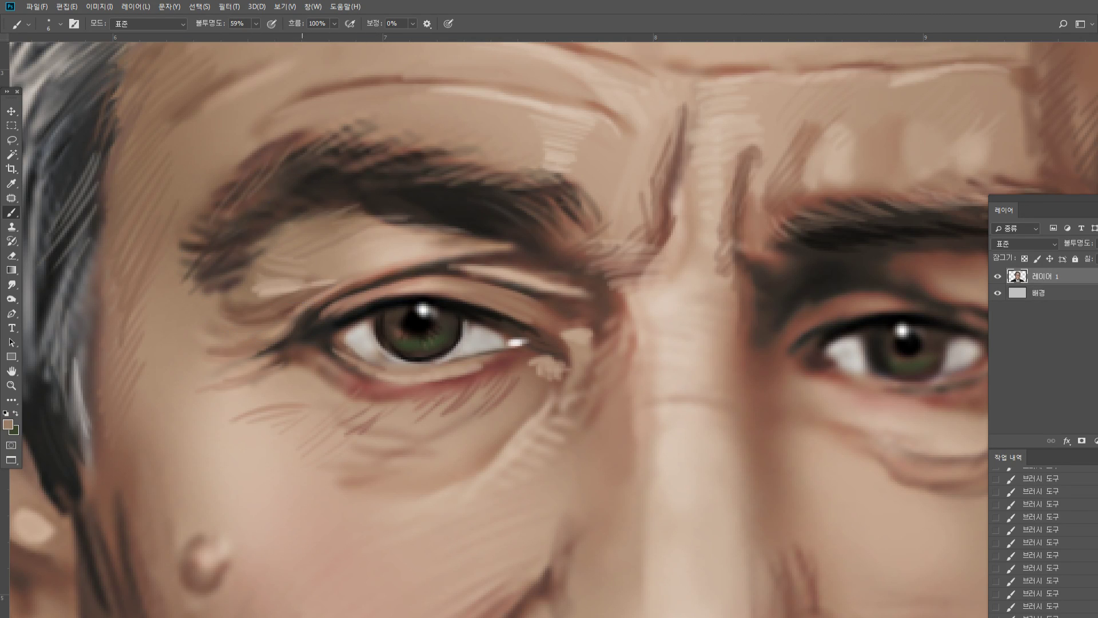
left_click(245, 280, "alt")
left_click_drag(305, 252, 350, 233)
left_click_drag(346, 241, 400, 227)
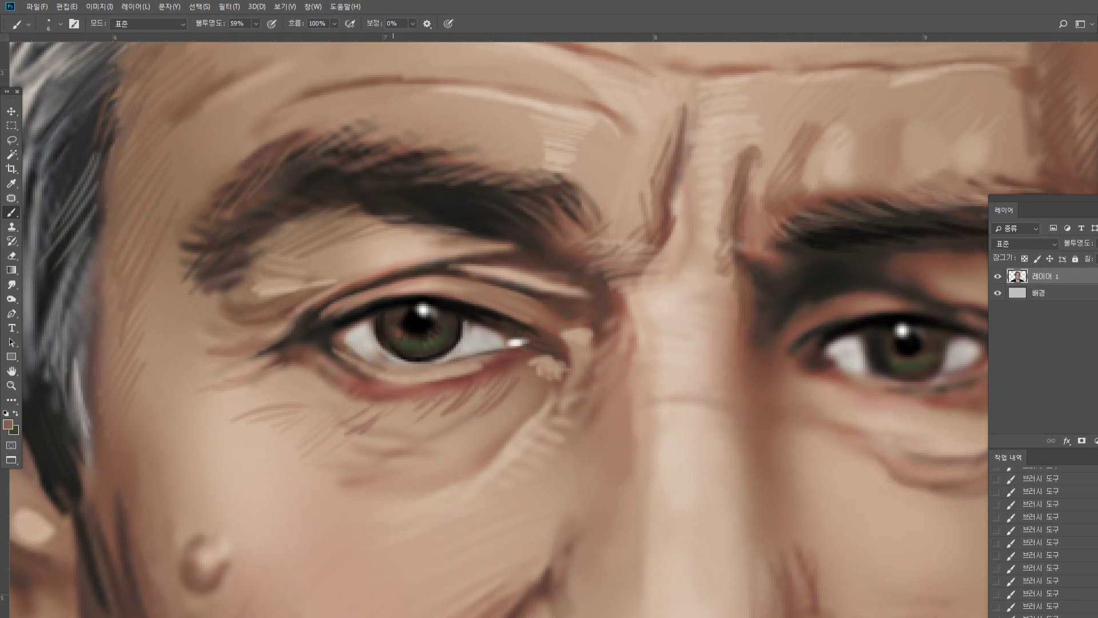
Darken the left eye's outer corner with black sampled from the iris edge
left_click(379, 317, "alt")
left_click_drag(331, 340, 351, 350)
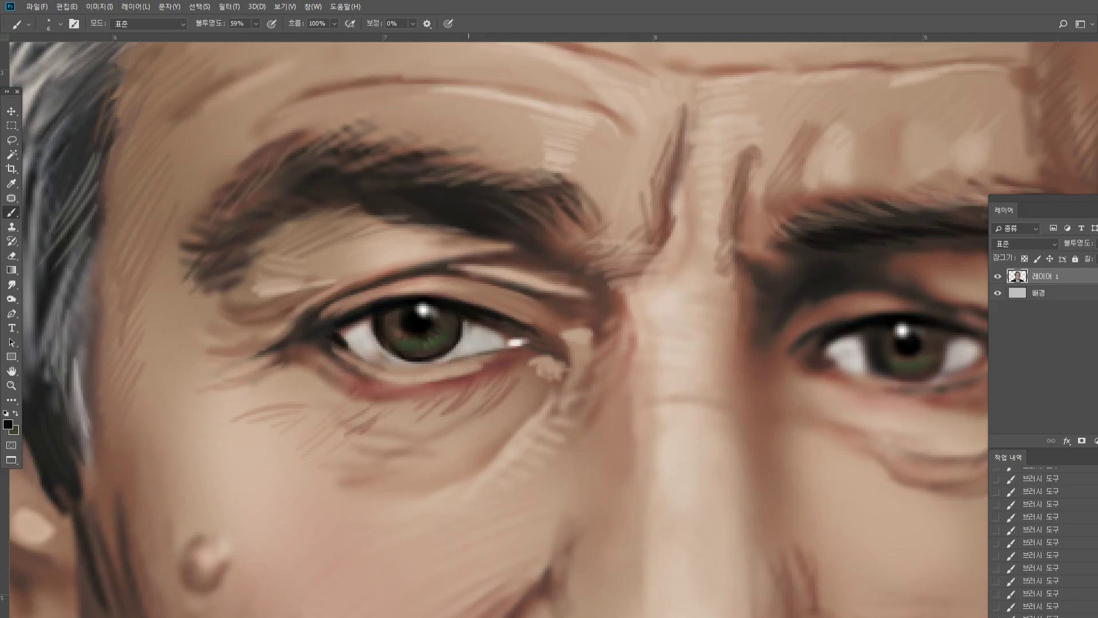
Paint fine dark lashes along the left eye's lower lid and sampled skin-tone strokes toward its inner corner
left_click(341, 355, "alt")
left_click(415, 327, "alt")
left_click(486, 370, "alt")
left_click(490, 360, "alt")
left_click_drag(481, 362, 529, 354)
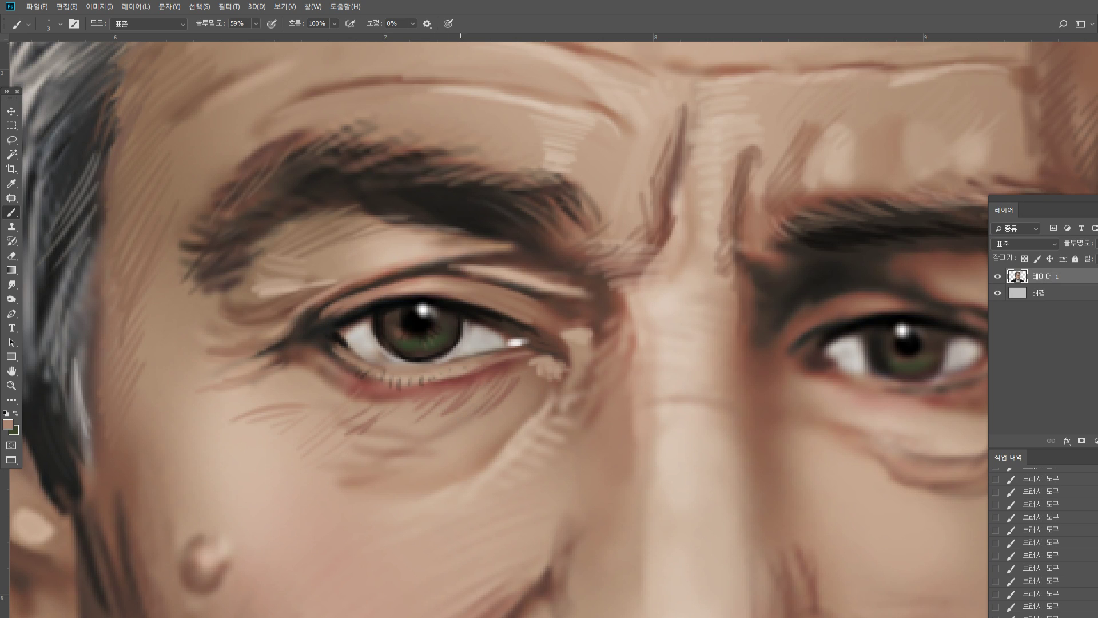
Hatch fine slanted strokes in a sampled light skin tone under the inner half of the left eye
left_click(672, 397, "alt")
left_click_drag(495, 371, 452, 425)
left_click_drag(498, 393, 470, 422)
left_click_drag(505, 391, 480, 440)
mouse_move(520, 394)
left_mouse_down()
mouse_move(484, 452)
mouse_move(493, 457)
mouse_move(412, 461)
mouse_move(404, 482)
left_mouse_up()
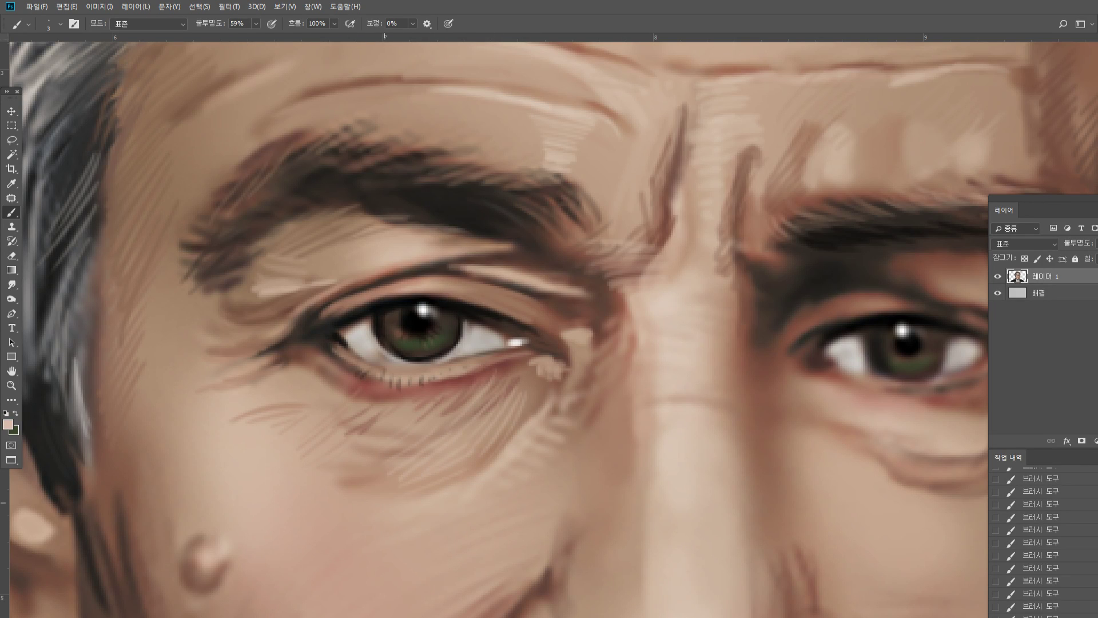
Define the crease of the left eye's bag with short reddish-brown strokes curving up toward the inner corner
left_click(439, 465, "alt")
left_click(519, 362, "alt")
mouse_move(433, 478)
left_mouse_down()
mouse_move(361, 490)
mouse_move(380, 485)
left_mouse_up()
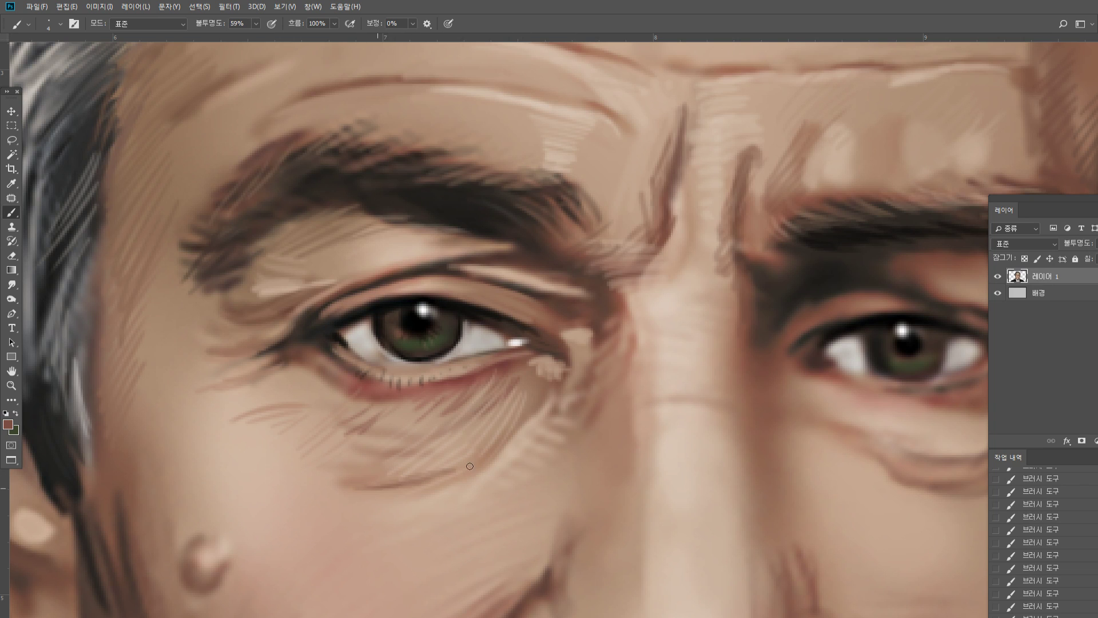
left_click_drag(468, 481, 364, 508)
left_click_drag(426, 484, 411, 494)
left_click_drag(489, 452, 413, 502)
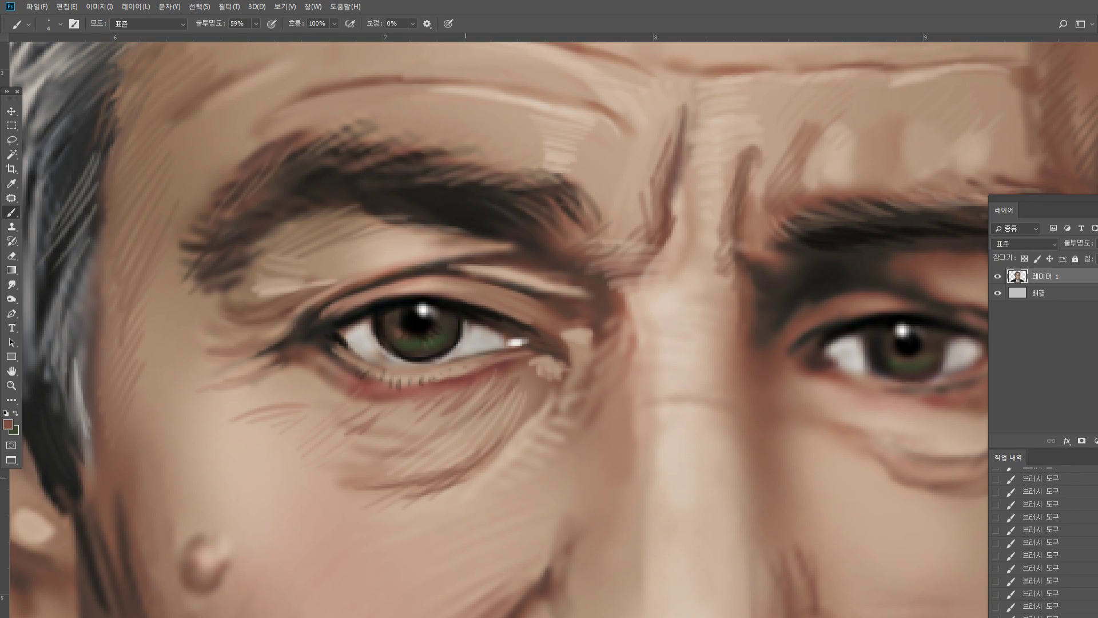
left_click_drag(525, 424, 463, 484)
left_click_drag(527, 428, 462, 492)
Stroke reddish wrinkles fanning from the left eye's outer corner over the upper cheek and dab a small mole under the lower lid
mouse_move(324, 443)
left_mouse_down()
mouse_move(254, 486)
mouse_move(242, 472)
left_mouse_up()
left_click_drag(309, 479, 251, 527)
mouse_move(341, 485)
left_mouse_down()
mouse_move(266, 538)
mouse_move(293, 523)
left_mouse_up()
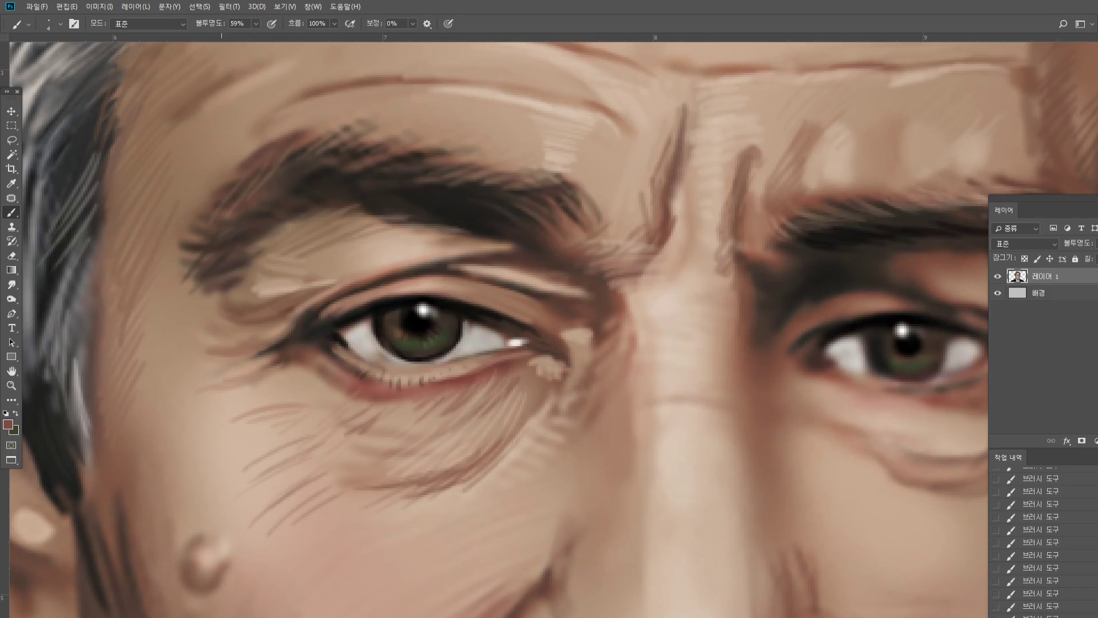
left_click_drag(261, 374, 223, 391)
left_click_drag(311, 374, 275, 381)
left_click(324, 393)
left_click(329, 393, "alt")
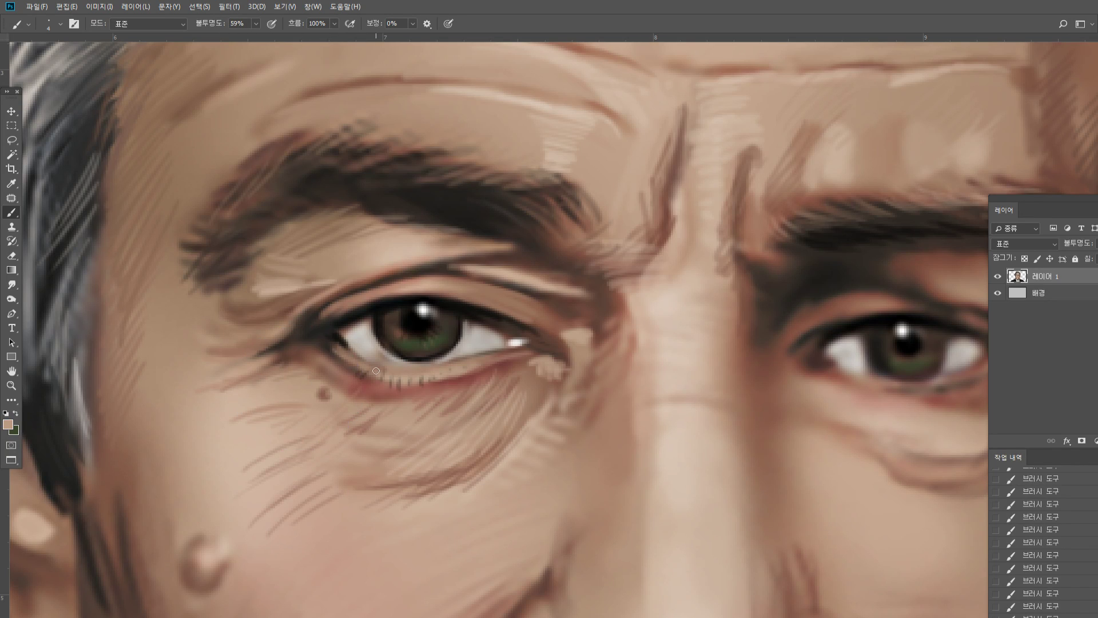
Touch up the left eye's upper lid with sampled skin tone and add curved reddish wrinkles below the left eyebrow's tail
left_click(208, 391, "alt")
left_click_drag(404, 290, 498, 295)
left_click(675, 331, "alt")
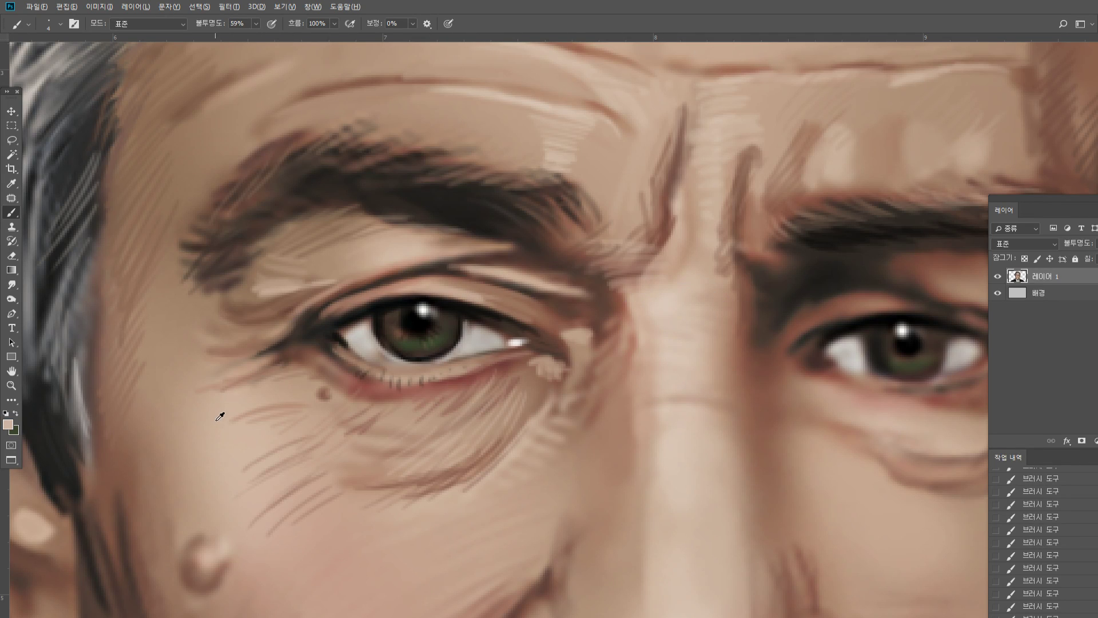
left_click_drag(257, 349, 319, 359)
mouse_move(216, 327)
left_mouse_down()
mouse_move(180, 300)
mouse_move(198, 299)
left_mouse_up()
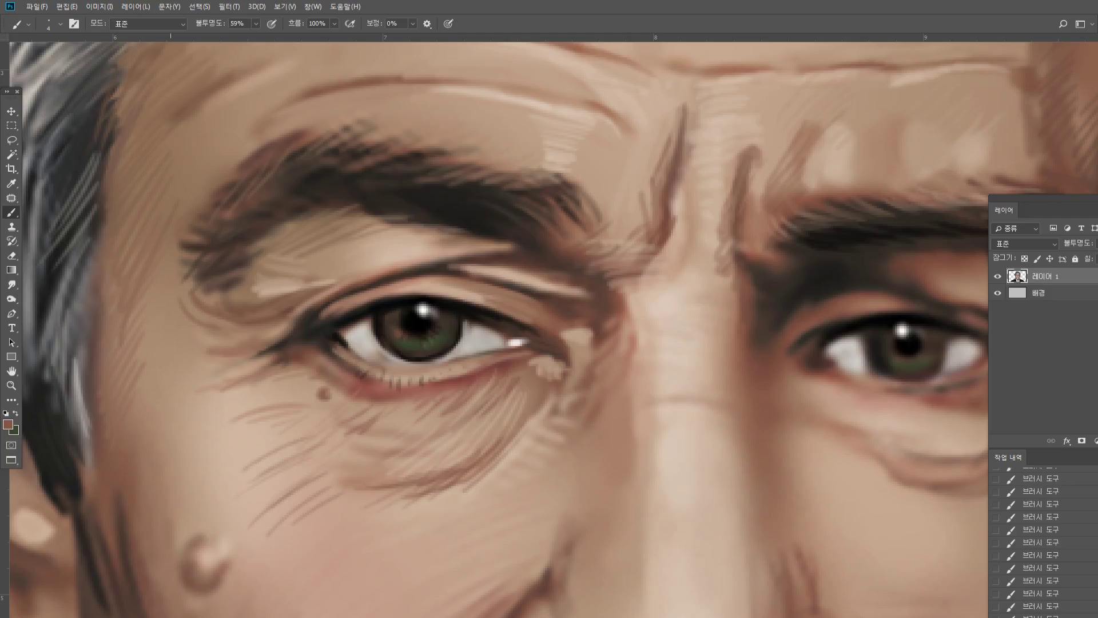
mouse_move(201, 348)
left_mouse_down()
mouse_move(162, 323)
mouse_move(197, 346)
left_mouse_up()
mouse_move(169, 310)
left_mouse_down()
mouse_move(180, 333)
mouse_move(209, 338)
left_mouse_up()
mouse_move(171, 321)
left_mouse_down()
mouse_move(207, 344)
mouse_move(173, 289)
mouse_move(204, 332)
left_mouse_up()
Paint long vertical brown strokes down the outer edge of the left cheek with a colour sampled near the sideburn
left_click(171, 292, "alt")
left_click(131, 522, "alt")
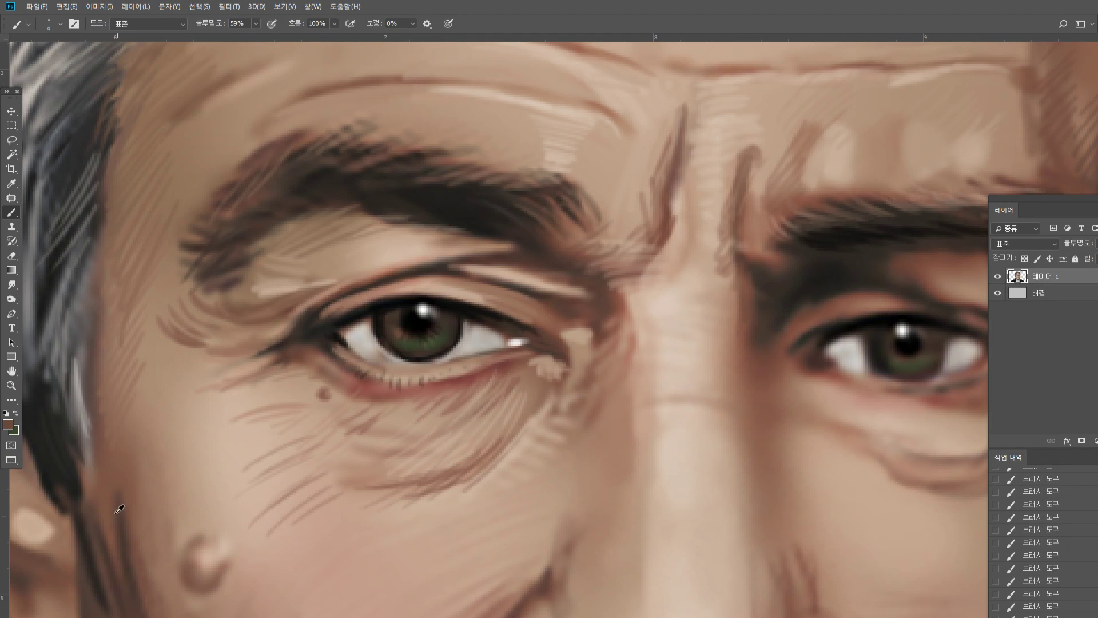
left_click_drag(124, 389, 125, 463)
left_click_drag(129, 412, 138, 532)
left_click_drag(142, 429, 157, 572)
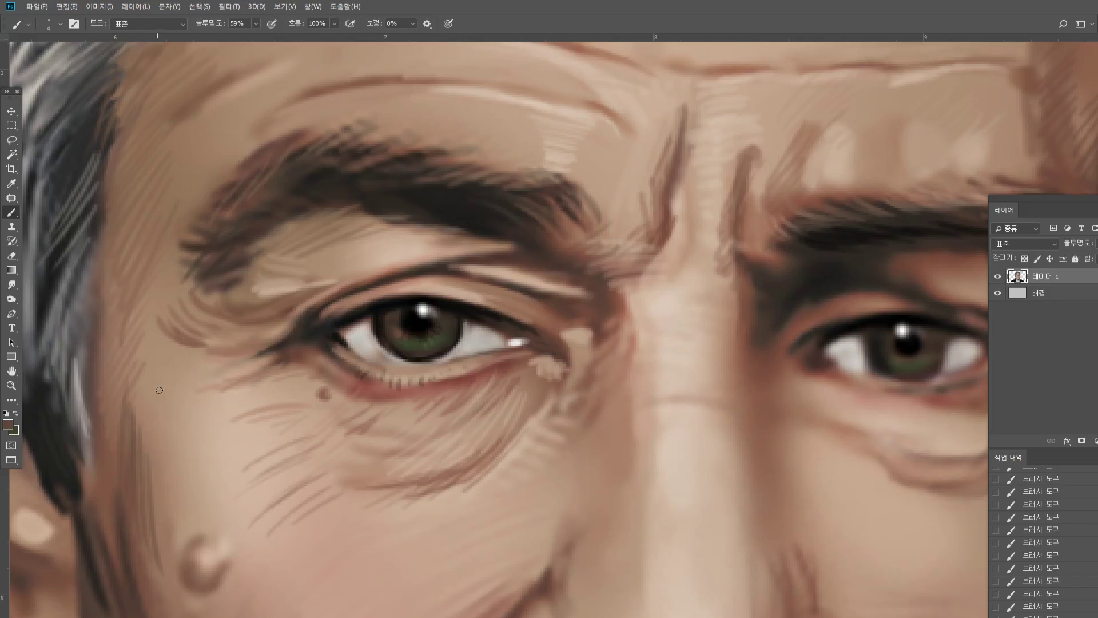
Add fine brown crow's-feet strokes on the left temple, outward from the eye's outer corner
left_click_drag(179, 386, 138, 409)
left_click_drag(188, 400, 133, 423)
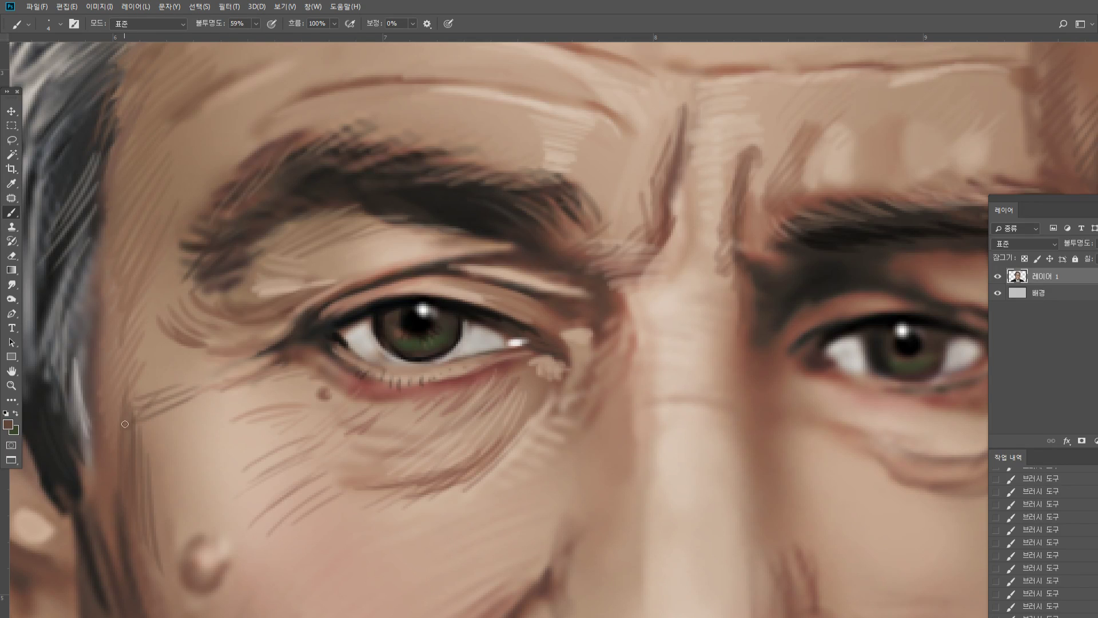
left_click_drag(160, 382, 135, 411)
mouse_move(154, 379)
left_mouse_down()
mouse_move(129, 409)
mouse_move(132, 395)
left_mouse_up()
mouse_move(165, 373)
left_mouse_down()
mouse_move(137, 385)
mouse_move(151, 355)
left_mouse_up()
mouse_move(188, 361)
left_mouse_down()
mouse_move(155, 347)
mouse_move(164, 343)
left_mouse_up()
Hatch slanted brown wrinkle strokes across the outer left cheek above the large mole
mouse_move(182, 413)
left_mouse_down()
mouse_move(144, 436)
mouse_move(153, 477)
left_mouse_up()
left_click_drag(219, 445, 158, 501)
left_click_drag(226, 447, 163, 496)
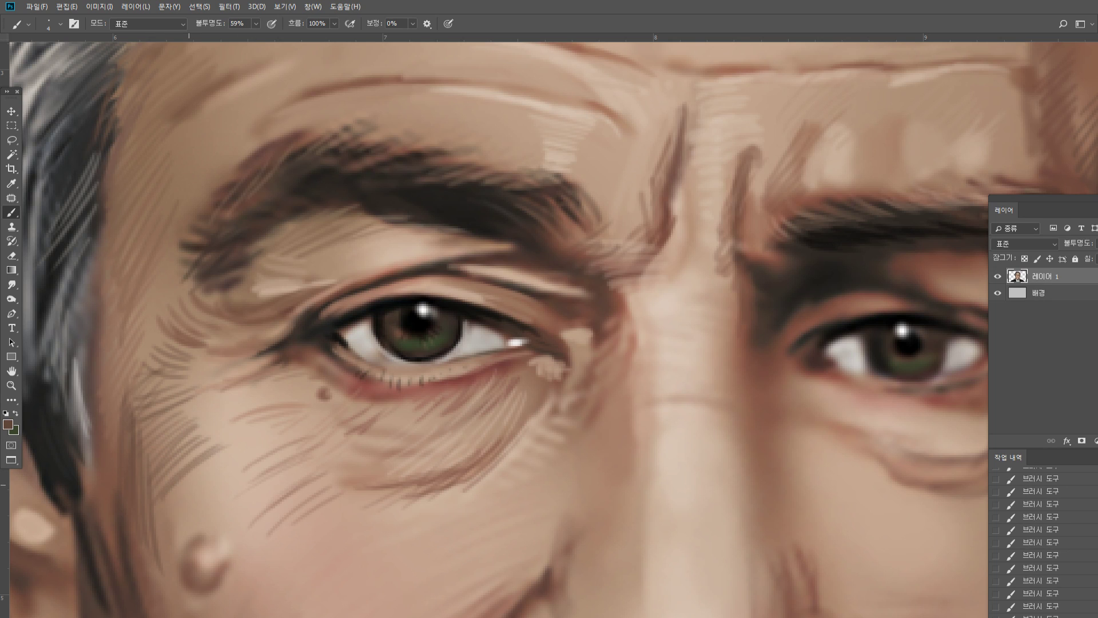
mouse_move(269, 426)
left_mouse_down()
mouse_move(183, 473)
mouse_move(188, 524)
left_mouse_up()
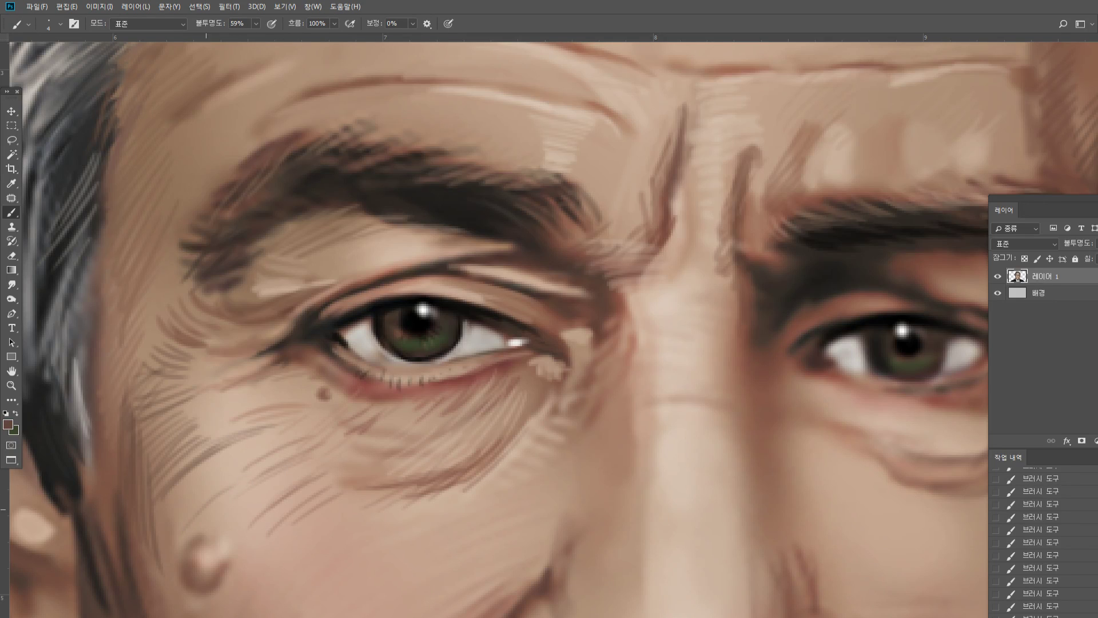
Shade the left temple and the skin around the large cheek mole with sampled brown tones
left_click(168, 495, "alt")
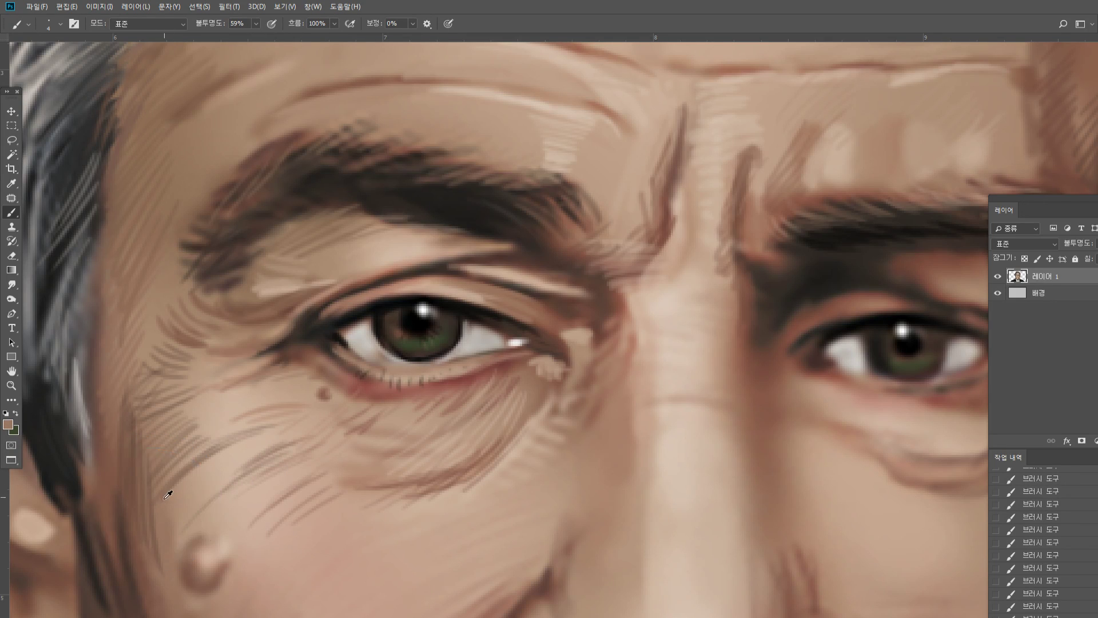
left_click(152, 550, "alt")
left_click(126, 407, "alt")
mouse_move(157, 381)
left_mouse_down()
mouse_move(138, 391)
mouse_move(131, 358)
left_mouse_up()
mouse_move(162, 339)
left_mouse_down()
mouse_move(139, 346)
mouse_move(160, 341)
left_mouse_up()
left_click_drag(143, 318, 156, 324)
Add black hair strokes to the left eyebrow's tail and arch, using black sampled from the pupil
left_click(279, 214, "alt")
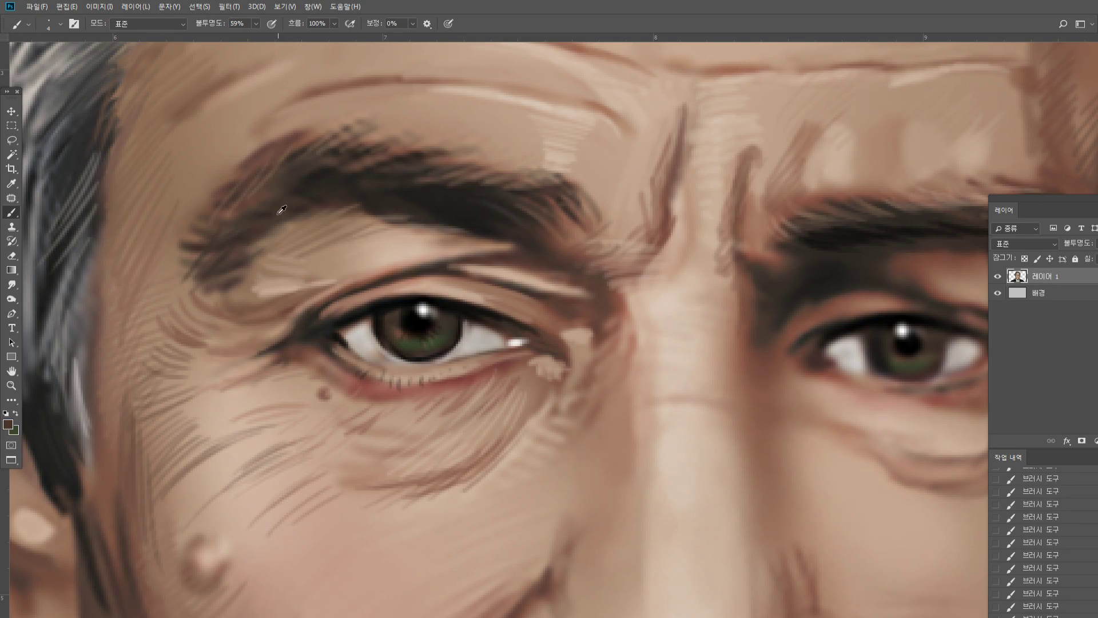
left_click(422, 311, "alt")
mouse_move(228, 218)
left_mouse_down()
mouse_move(189, 272)
mouse_move(221, 240)
left_mouse_up()
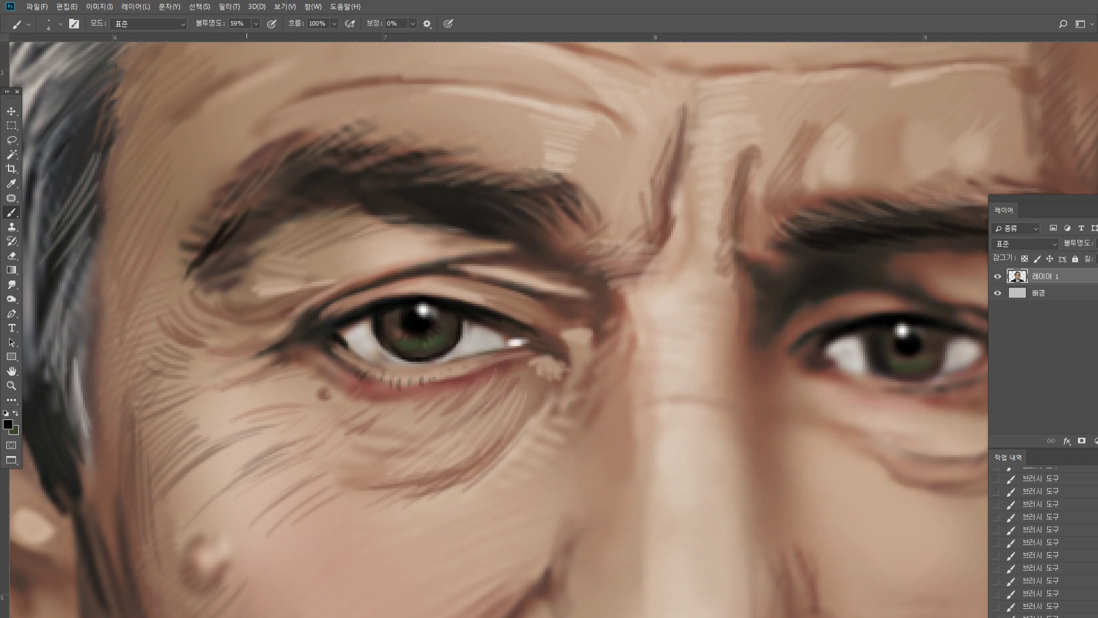
mouse_move(250, 196)
left_mouse_down()
mouse_move(219, 227)
mouse_move(282, 177)
mouse_move(372, 166)
left_mouse_up()
mouse_move(368, 174)
left_mouse_down()
mouse_move(498, 184)
mouse_move(428, 178)
left_mouse_up()
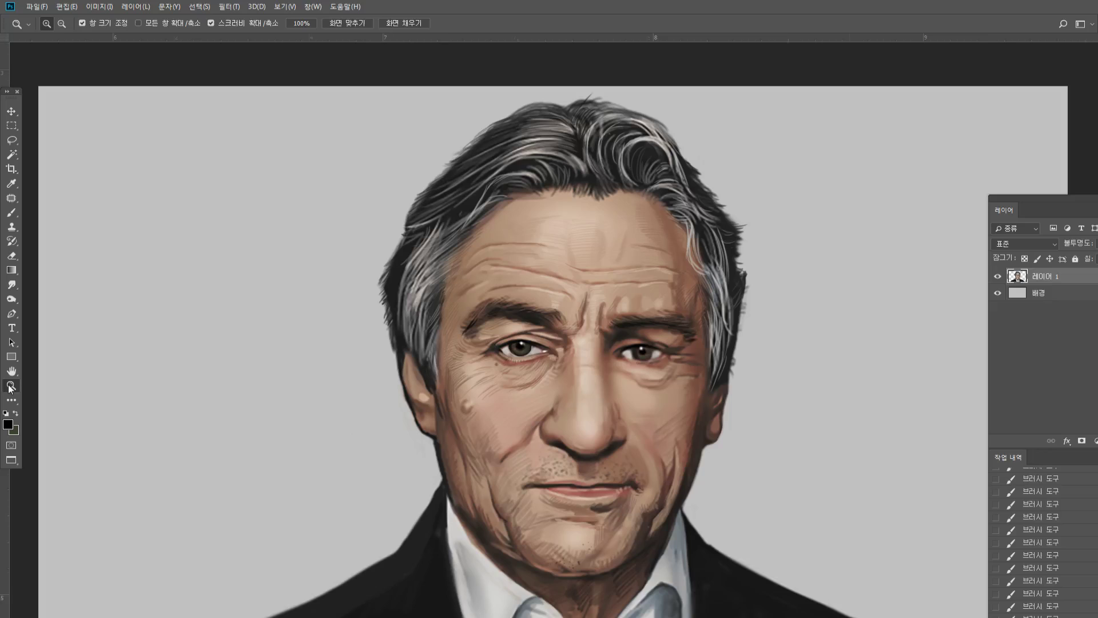
Add sampled reddish tone at the left eye's inner lid crease and a light skin-tone stroke on the right eye's upper lid
double_click(11, 385)
left_click(595, 378)
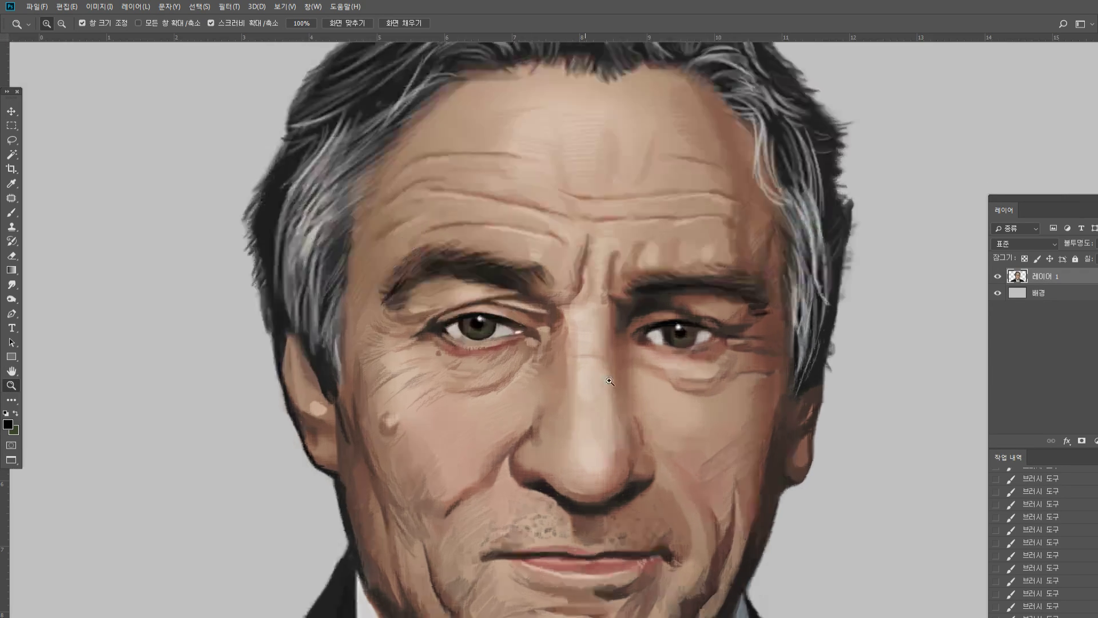
left_click(595, 378)
left_click(595, 378)
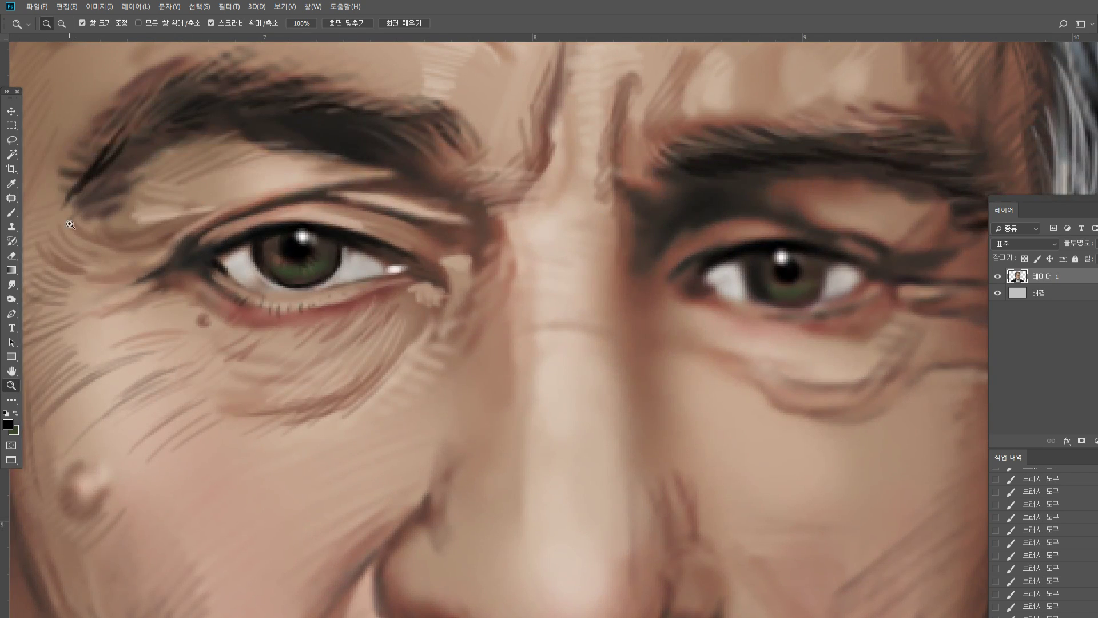
left_click(16, 213)
left_click(436, 240, "alt")
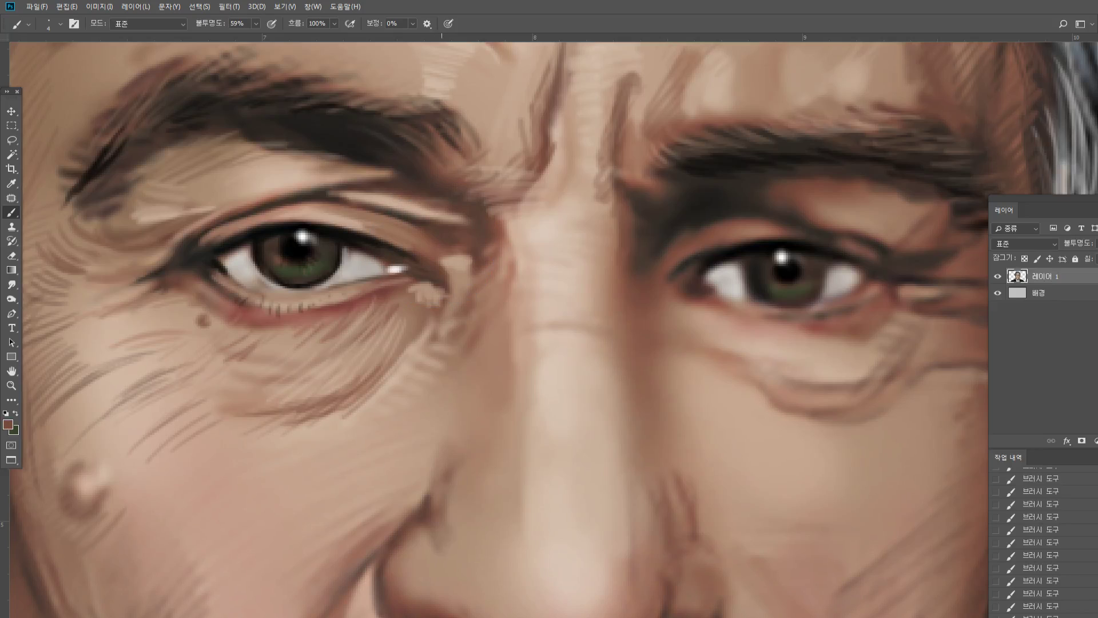
left_click_drag(465, 213, 478, 220)
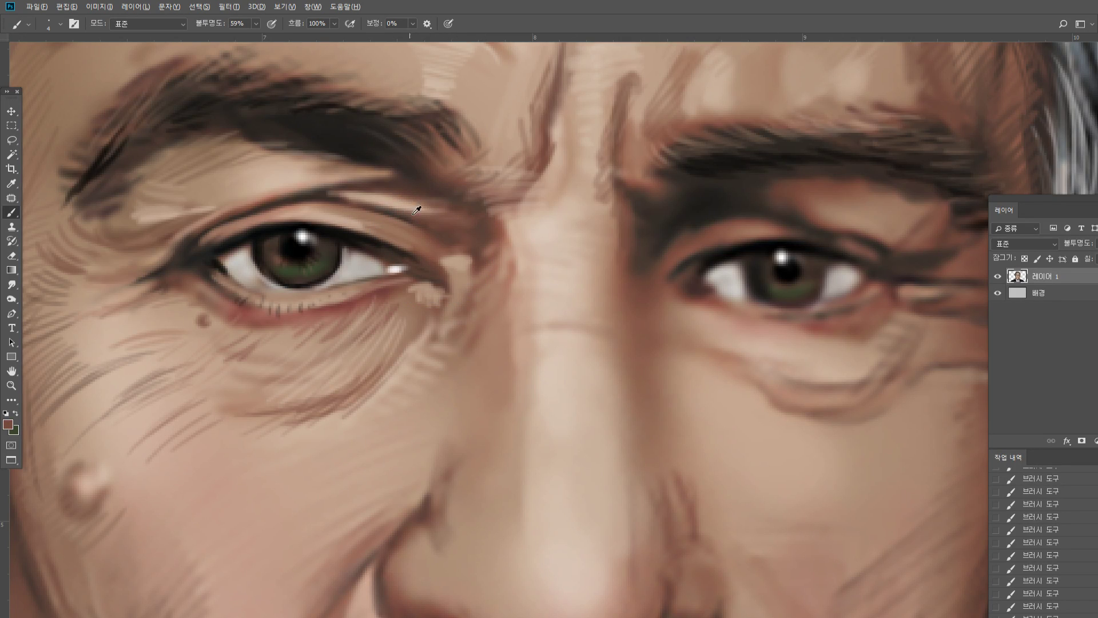
left_click(388, 196, "alt")
mouse_move(754, 227)
left_mouse_down()
mouse_move(804, 233)
mouse_move(752, 235)
left_mouse_up()
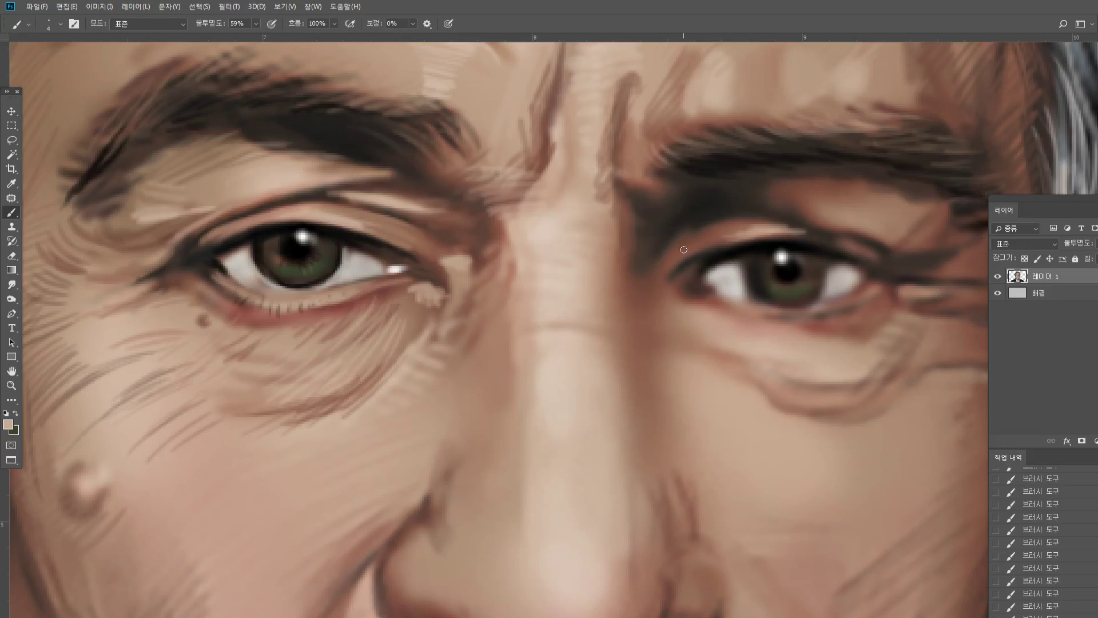
Brush light skin-tone strokes between the wrinkles beyond the left eye's outer corner
double_click(14, 386)
left_click(625, 342)
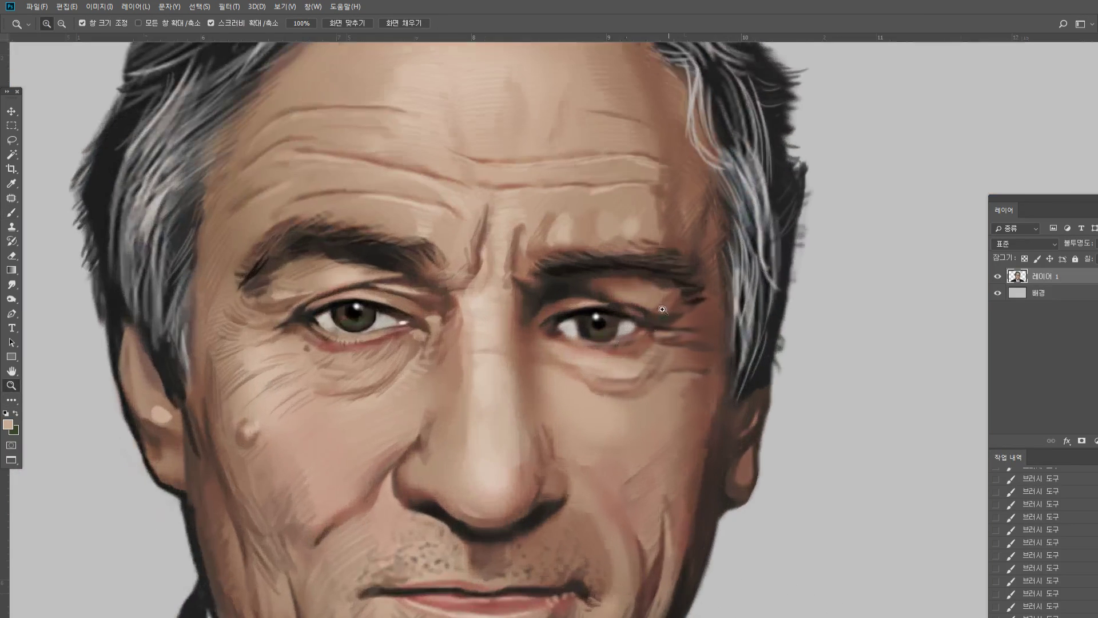
left_click(430, 395)
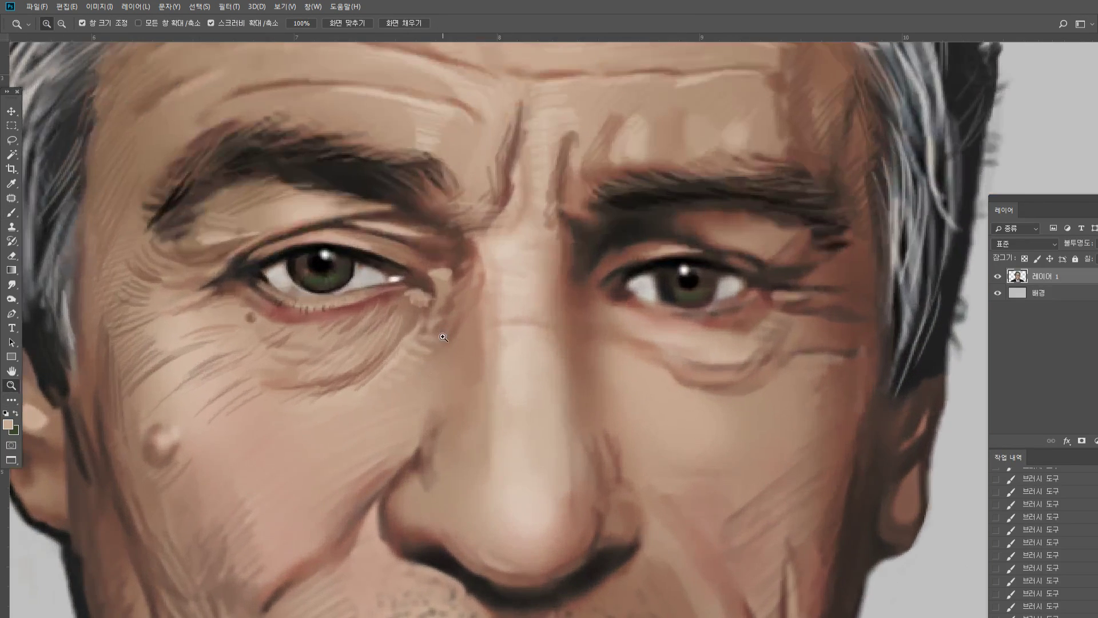
left_click(12, 212)
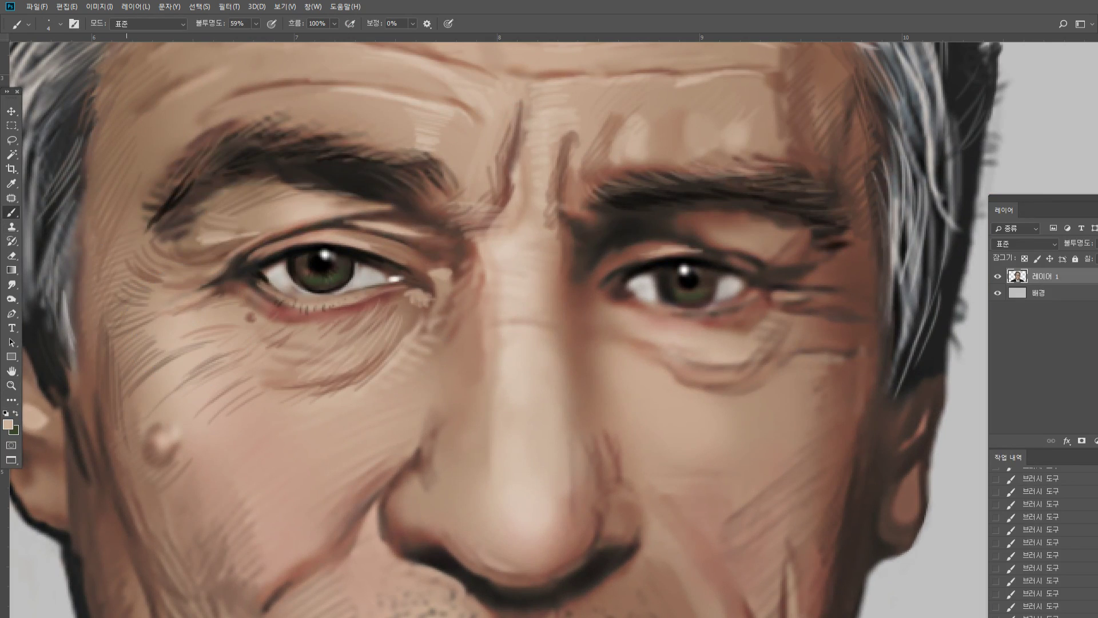
left_click_drag(131, 300, 154, 295)
mouse_move(134, 292)
left_mouse_down()
mouse_move(161, 287)
mouse_move(163, 270)
left_mouse_up()
left_click_drag(153, 273, 179, 266)
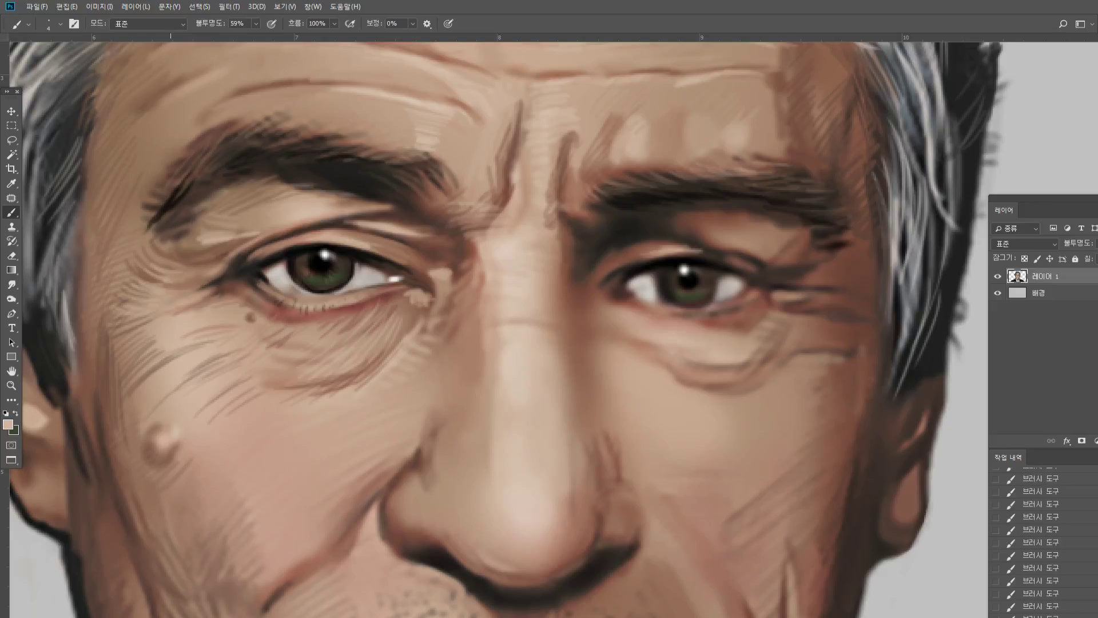
Hatch sampled brown strokes on the forehead's outer side above the left eyebrow's tail
left_click(260, 235, "alt")
left_click(229, 203, "alt")
left_click(157, 184, "alt")
left_click(130, 91, "alt")
left_click(149, 107, "alt")
left_click_drag(158, 107, 153, 142)
left_click_drag(166, 96, 161, 148)
left_click_drag(179, 94, 167, 154)
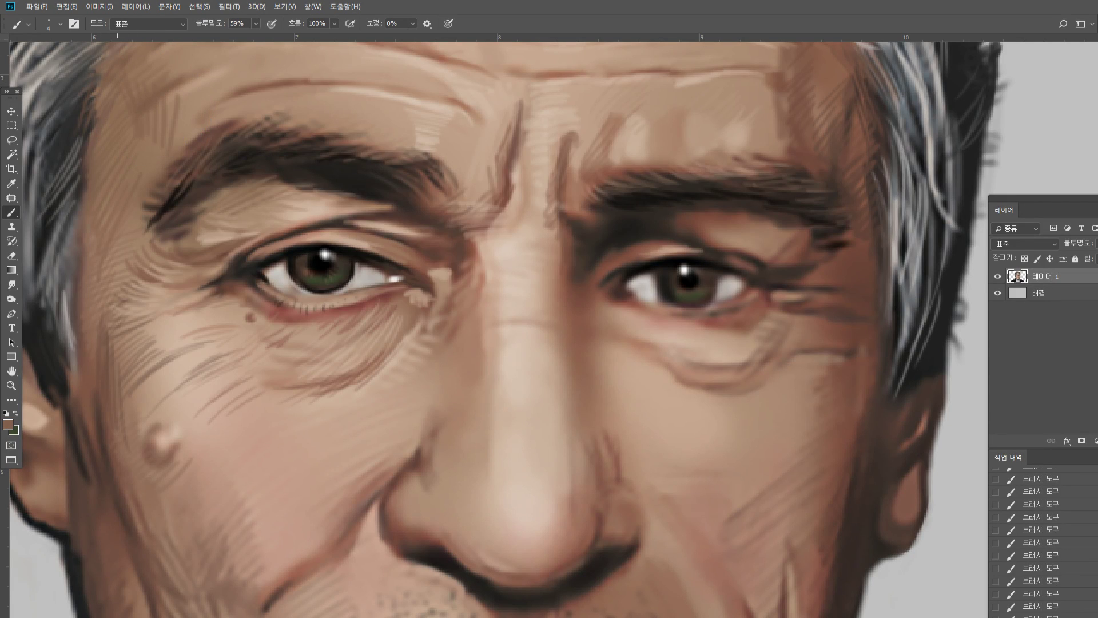
Extend the brown hatching beside the left eyebrow and add fine dark hairs along its tail and upper edge
left_click(201, 109, "alt")
mouse_move(144, 152)
left_mouse_down()
mouse_move(139, 198)
mouse_move(153, 200)
mouse_move(127, 212)
left_mouse_up()
left_click(177, 202, "alt")
mouse_move(159, 194)
left_mouse_down()
mouse_move(136, 196)
mouse_move(138, 173)
left_mouse_up()
left_click_drag(180, 145, 171, 153)
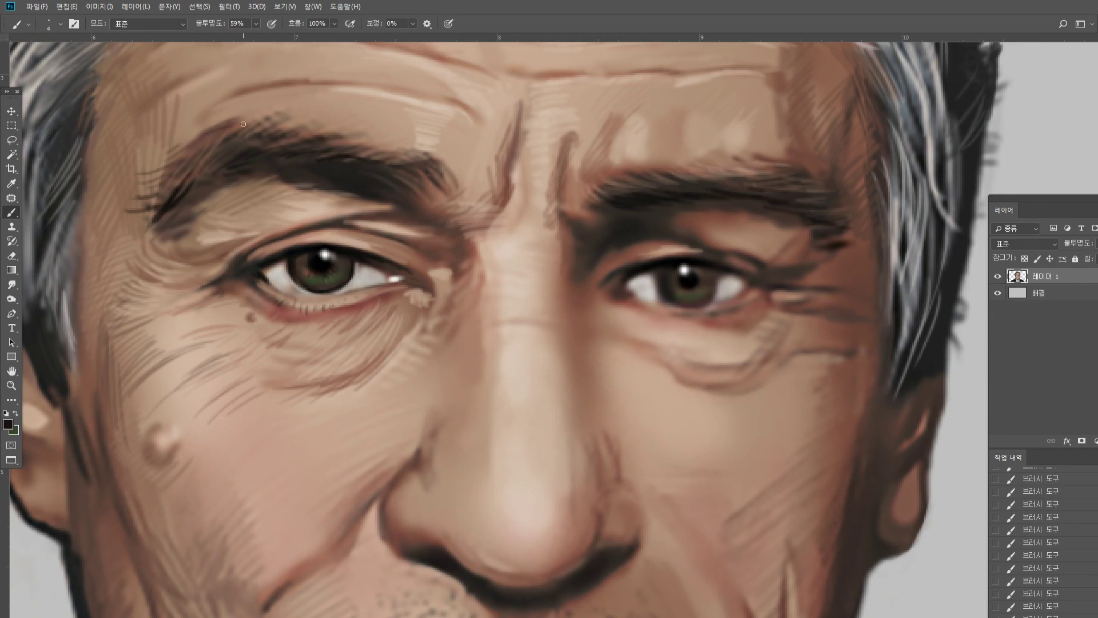
mouse_move(255, 118)
left_mouse_down()
mouse_move(217, 137)
mouse_move(215, 127)
left_mouse_up()
Paint fine black hair strokes along the central hairline above the forehead, around the widow's peak
left_click(12, 385)
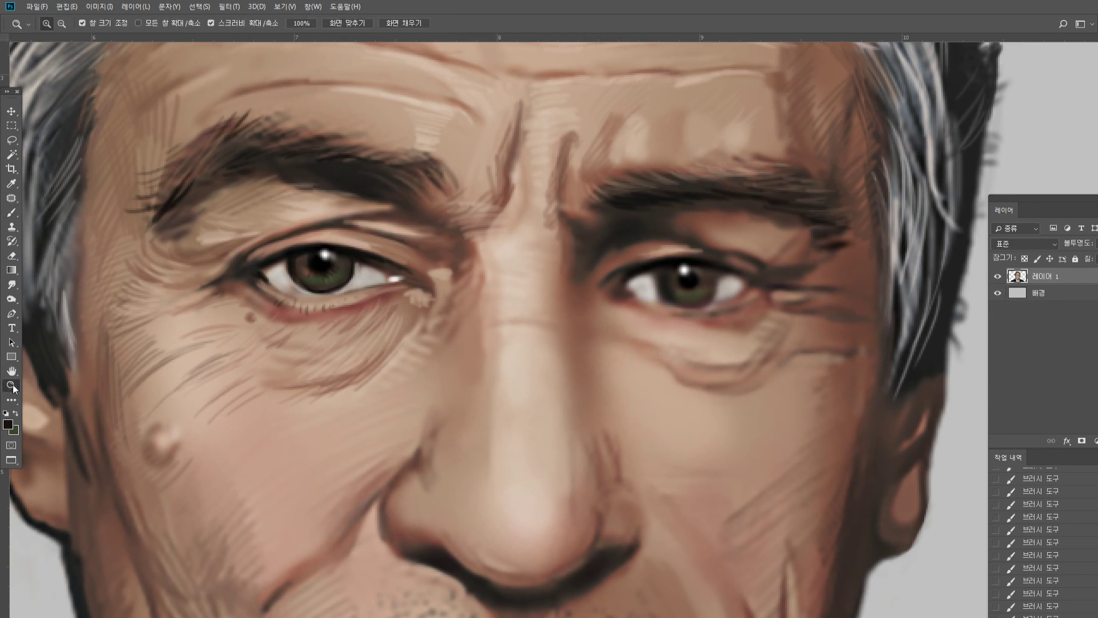
double_click(12, 386)
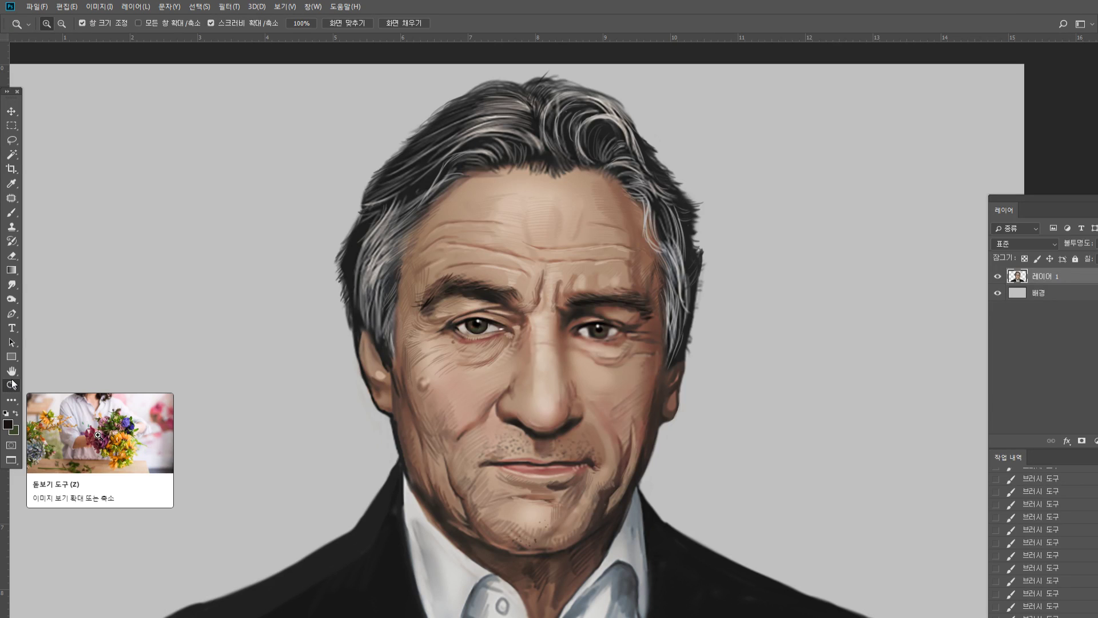
key("alt")
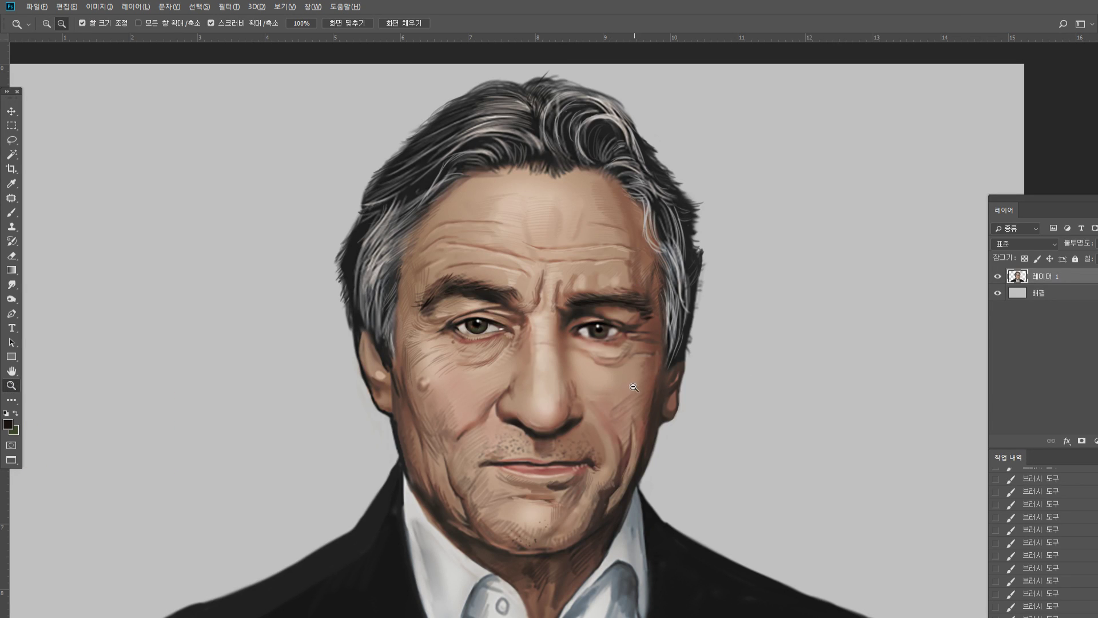
left_click(634, 387, "alt")
left_click(643, 412)
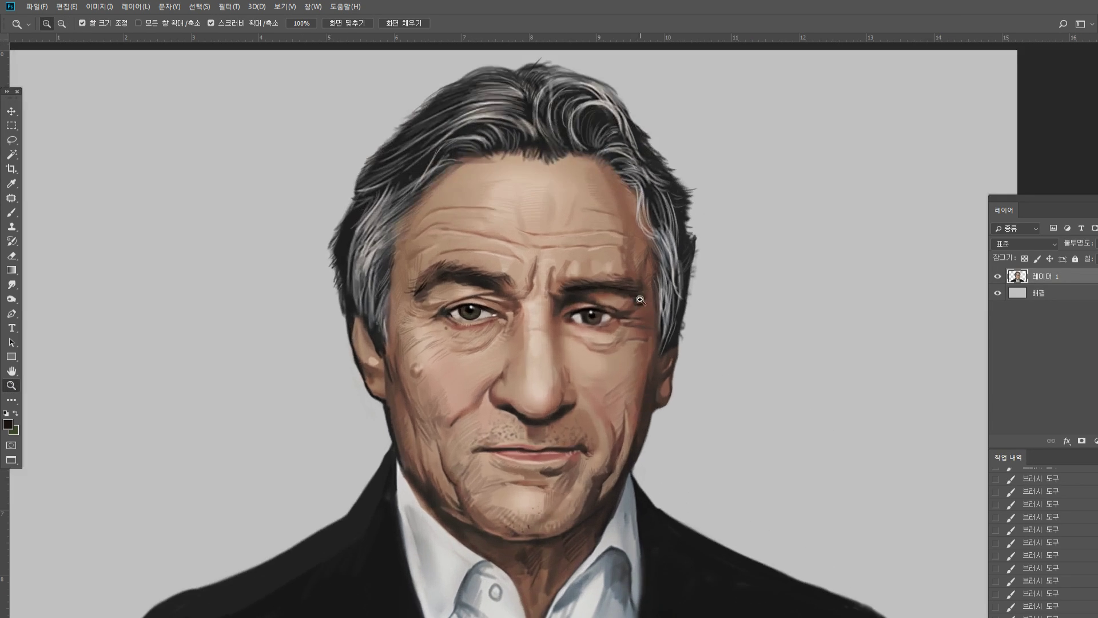
left_click(596, 185)
left_click(595, 183)
left_click(12, 214)
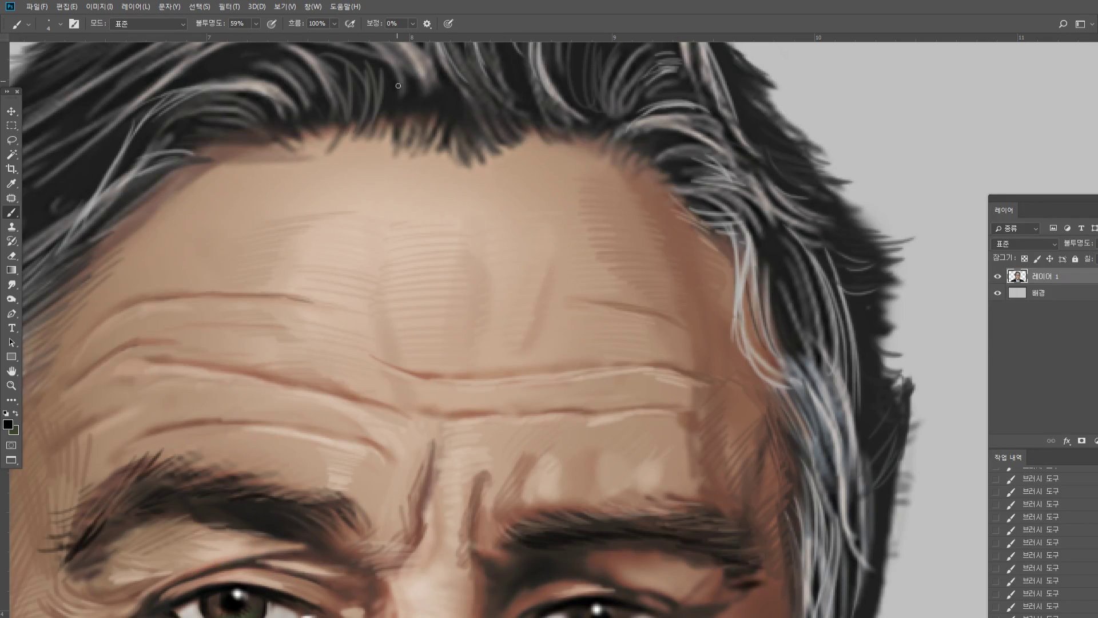
mouse_move(398, 86)
left_mouse_down()
mouse_move(401, 150)
mouse_move(432, 153)
left_mouse_up()
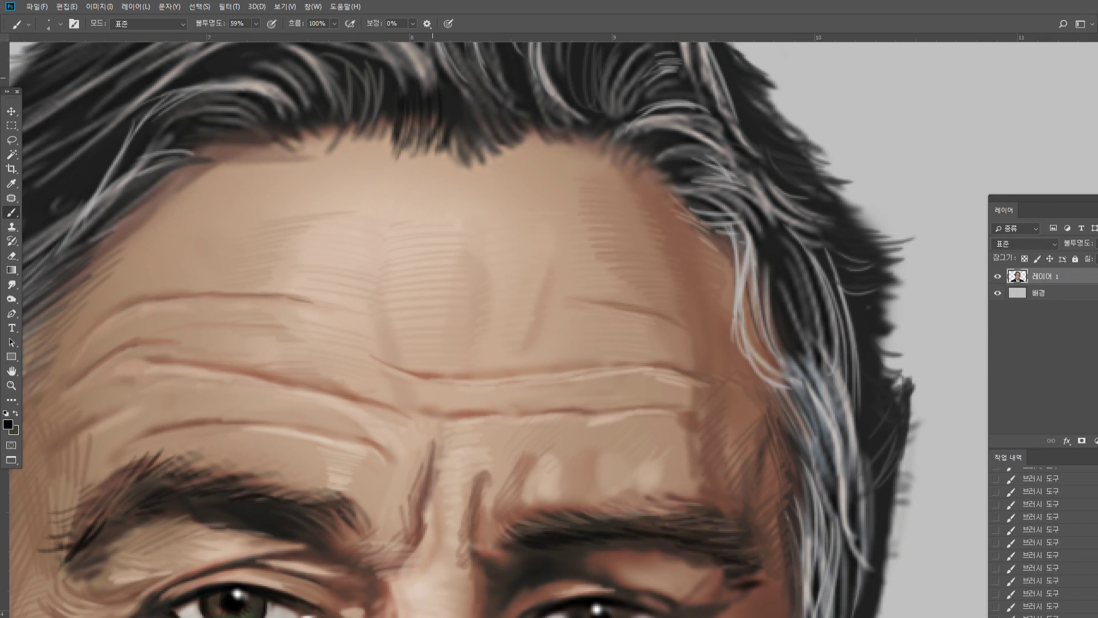
left_click_drag(441, 106, 448, 164)
mouse_move(470, 74)
left_mouse_down()
mouse_move(477, 134)
mouse_move(488, 137)
left_mouse_up()
left_click_drag(488, 93, 497, 146)
mouse_move(511, 97)
left_mouse_down()
mouse_move(532, 135)
mouse_move(564, 146)
left_mouse_up()
mouse_move(392, 119)
left_mouse_down()
mouse_move(382, 154)
mouse_move(386, 142)
left_mouse_up()
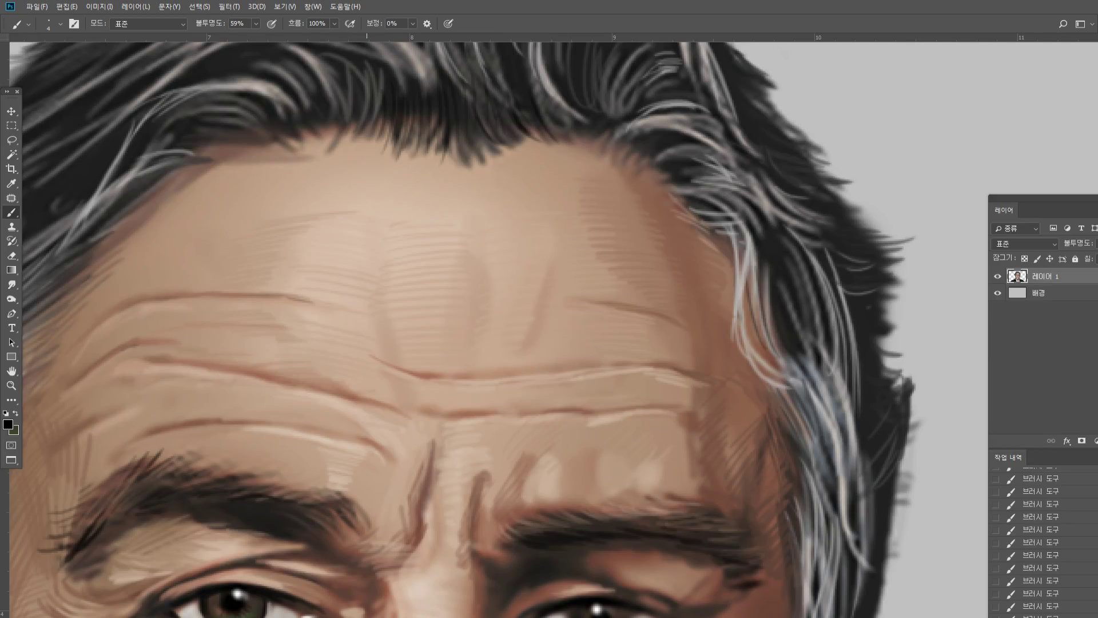
Paint fine black hair strokes along the hairline from the forehead toward the image-left temple
mouse_move(349, 68)
left_mouse_down()
mouse_move(358, 139)
mouse_move(326, 146)
left_mouse_up()
mouse_move(324, 96)
left_mouse_down()
mouse_move(312, 159)
mouse_move(279, 146)
mouse_move(303, 163)
left_mouse_up()
left_click_drag(312, 100, 303, 153)
left_click_drag(278, 104, 255, 155)
left_click_drag(268, 123, 245, 153)
mouse_move(213, 116)
left_mouse_down()
mouse_move(243, 138)
mouse_move(229, 157)
left_mouse_up()
left_click_drag(200, 146, 215, 160)
left_click_drag(168, 157, 203, 153)
left_click_drag(155, 169, 192, 166)
mouse_move(150, 178)
left_mouse_down()
mouse_move(184, 171)
mouse_move(174, 178)
left_mouse_up()
left_click_drag(121, 214, 158, 192)
Try shading the forehead just below the hairline with a sampled reddish brown and a soft 100-pixel brush
double_click(12, 371)
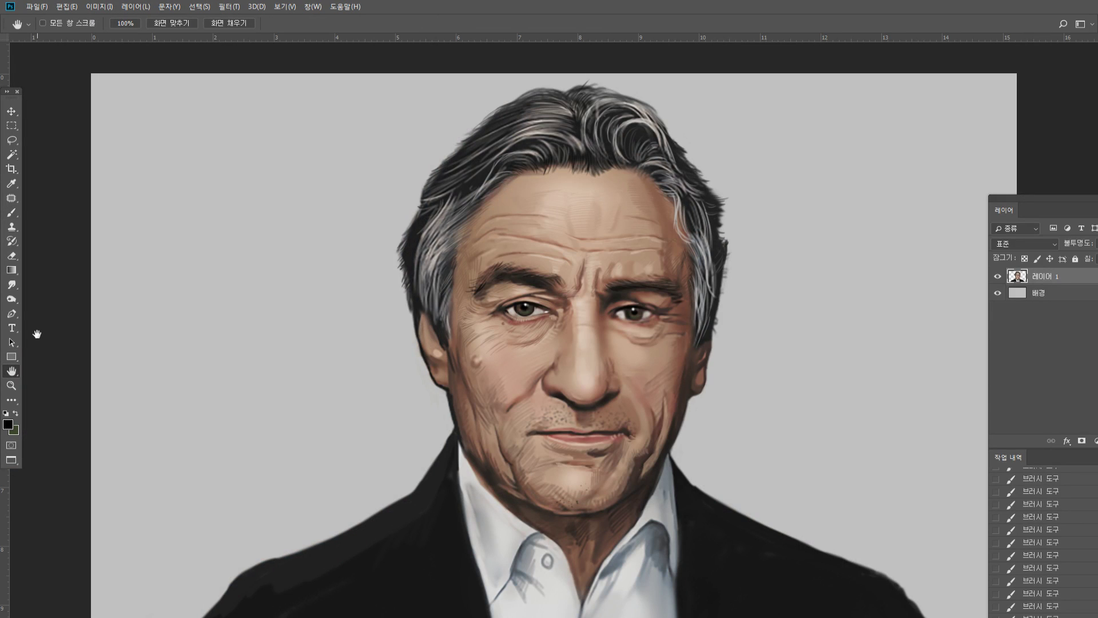
key("b")
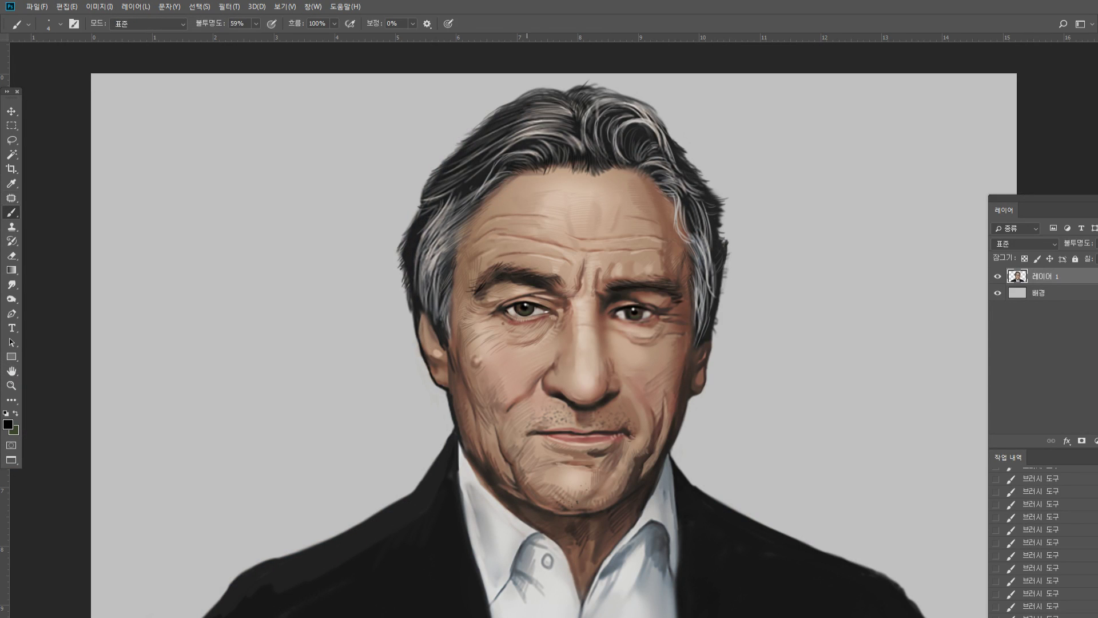
left_click(650, 290, "alt")
key("]")
key("]")
key("]")
key("]")
key("]")
key("]")
key("]")
left_click_drag(573, 177, 631, 175)
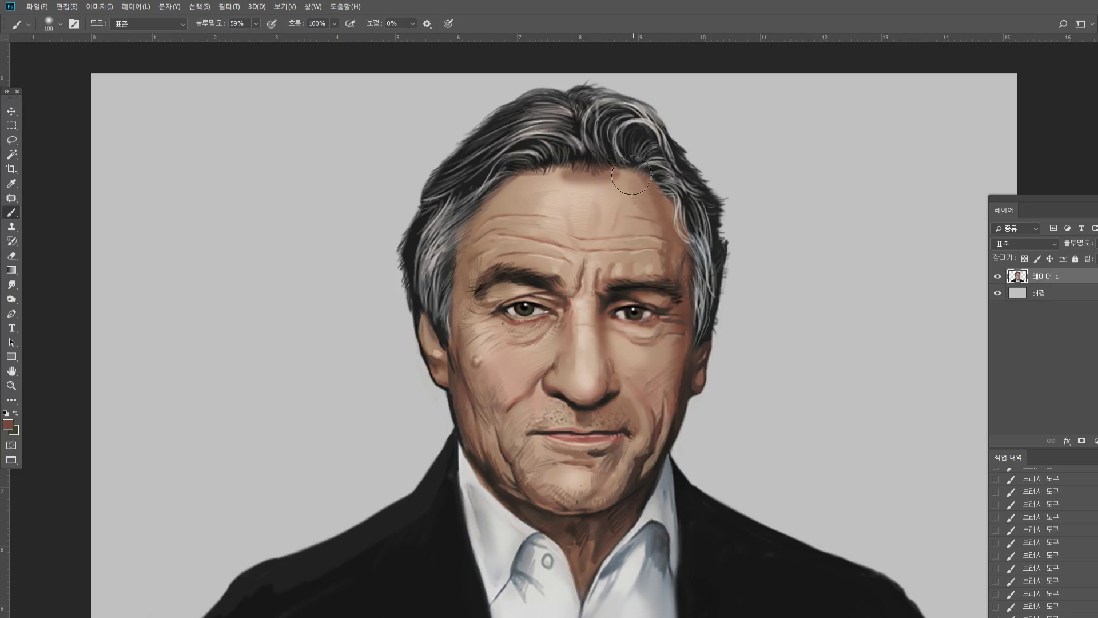
key("ctrl+z")
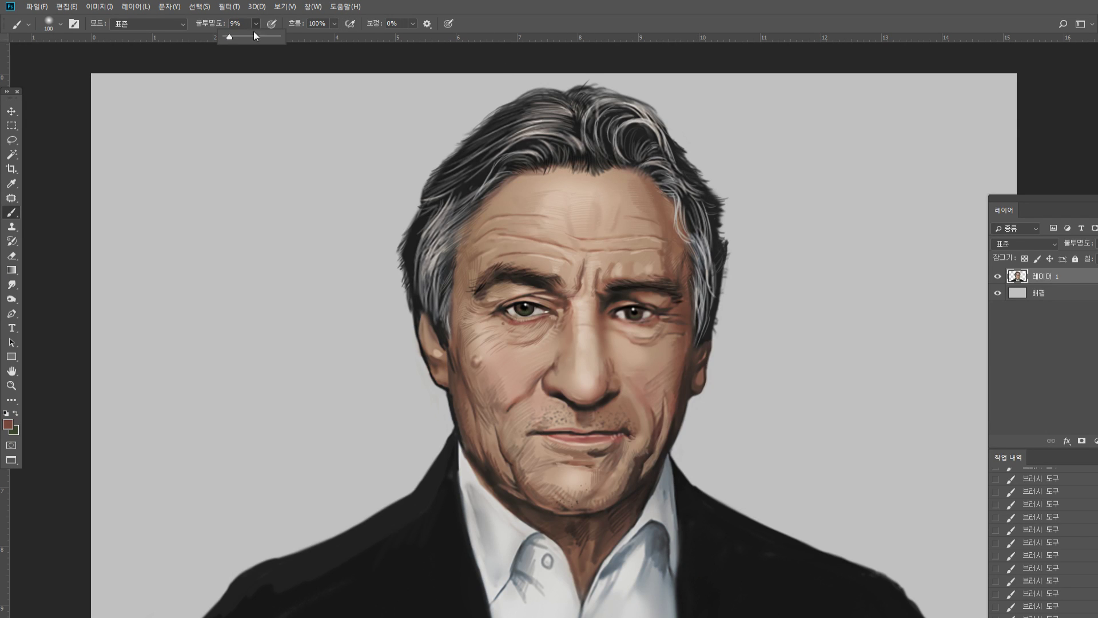
left_click(634, 195, "alt")
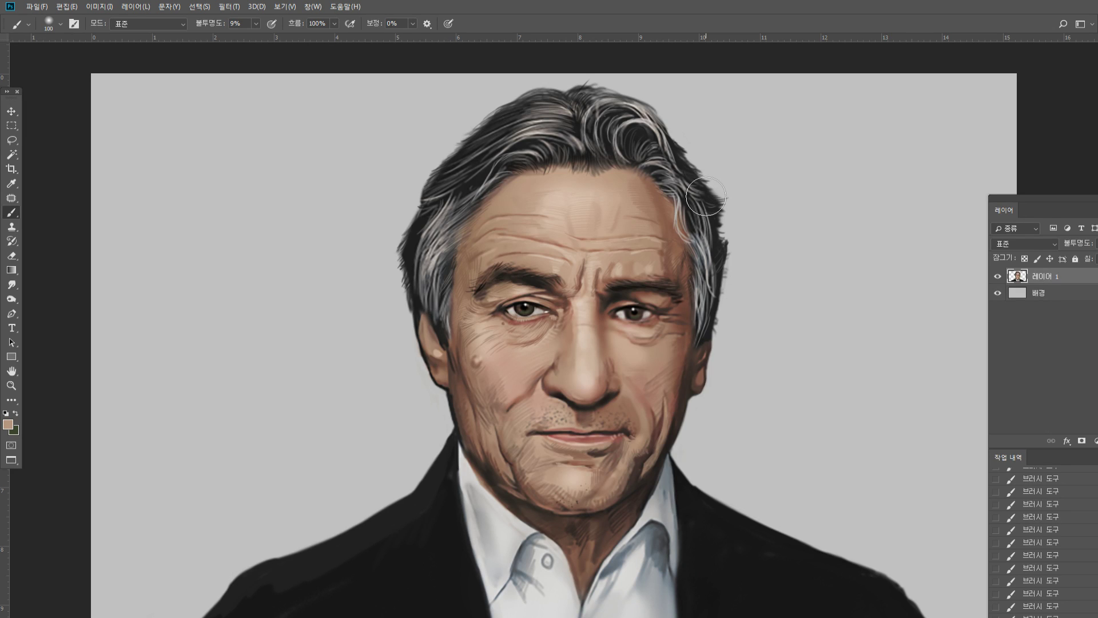
Lighten the lower edge of the image-left eye's iris and white with a small Dodge tool at 34% exposure
double_click(12, 385)
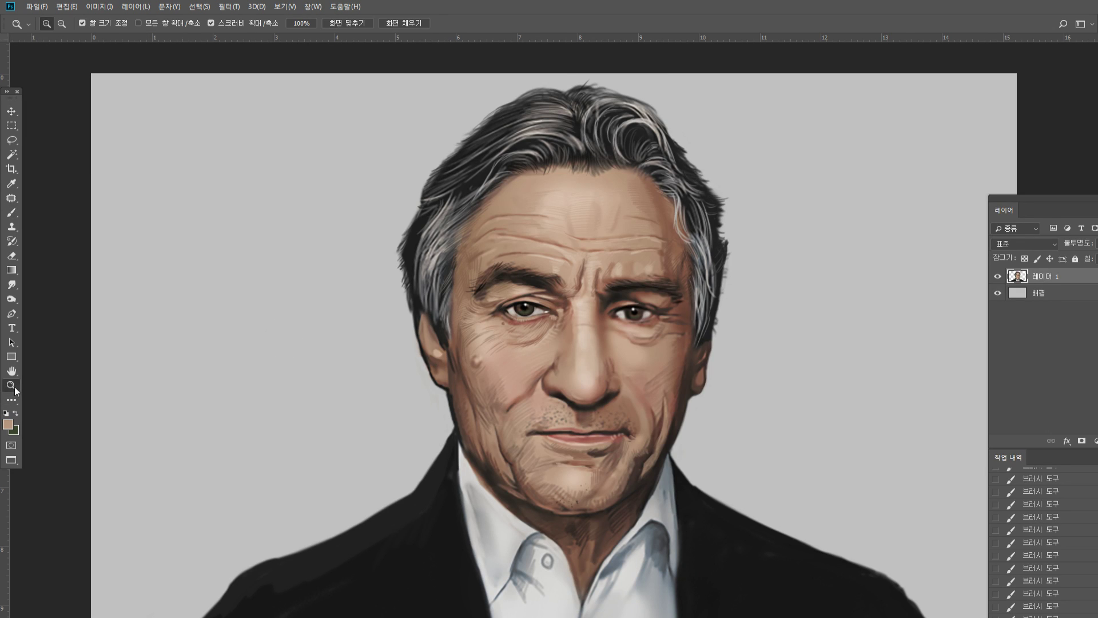
left_click(642, 339)
left_click(542, 329)
left_click_drag(543, 330, 535, 245)
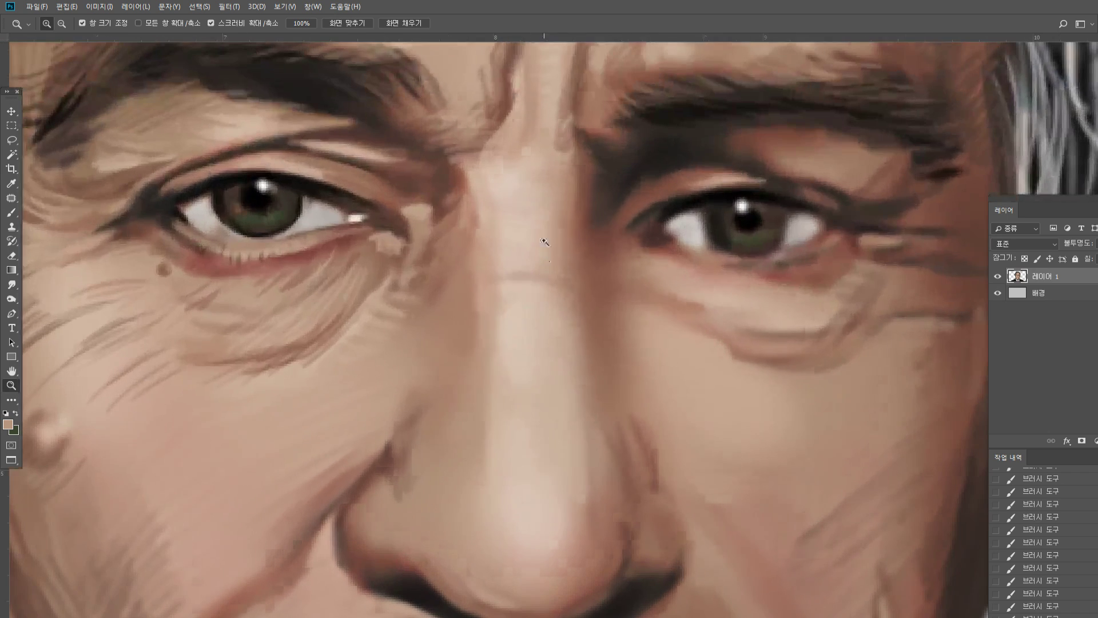
left_click_drag(12, 298, 49, 299)
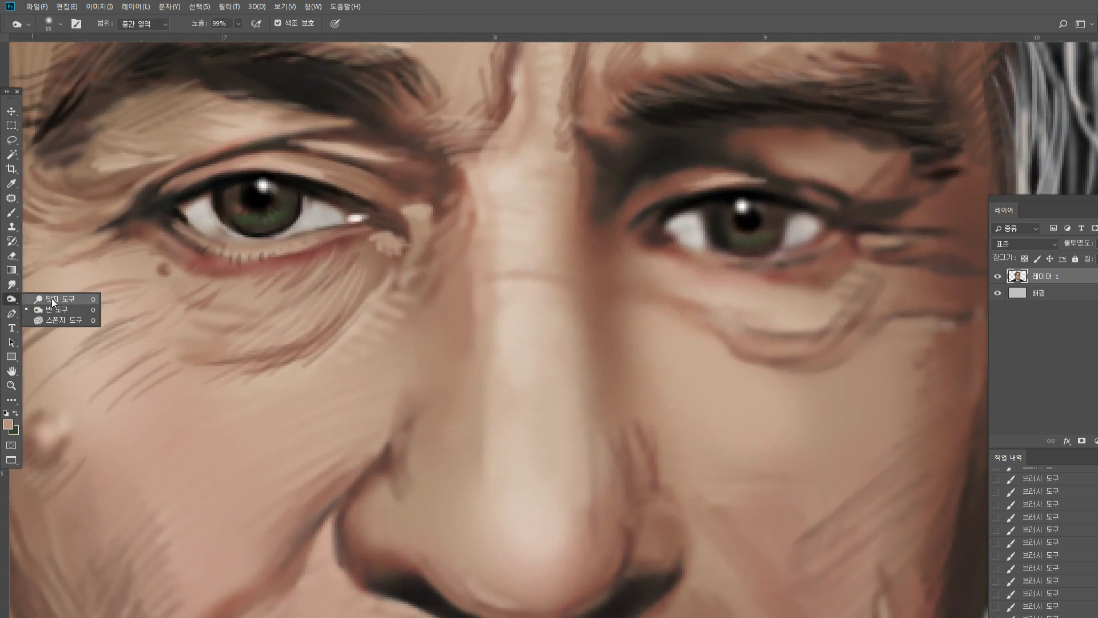
left_click(53, 300)
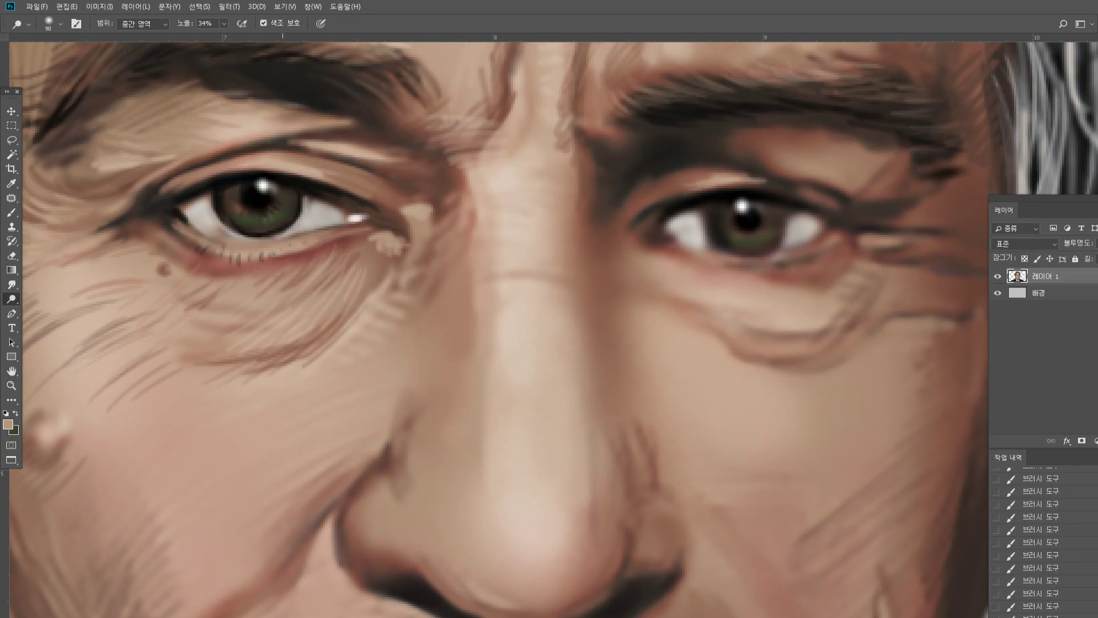
key("bracketleft")
key("bracketleft")
key("bracketleft")
key("bracketleft")
key("bracketleft")
left_click_drag(252, 238, 279, 235)
left_click_drag(252, 238, 297, 231)
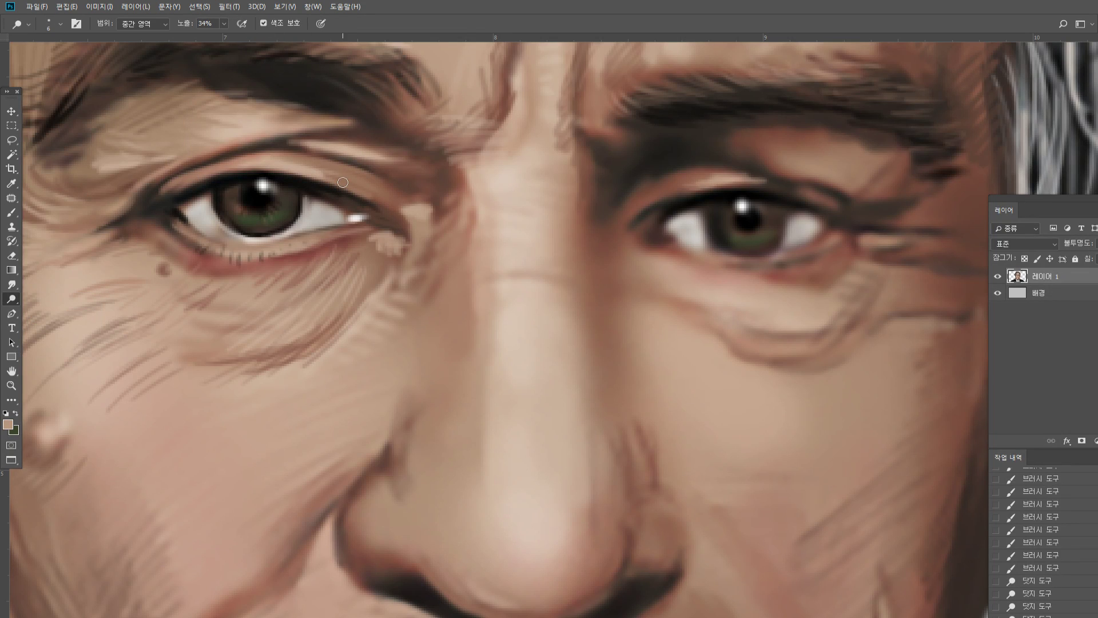
Shade the outer white of the image-left eye with a sampled skin tone, using a small brush at 91% opacity
left_click(11, 212)
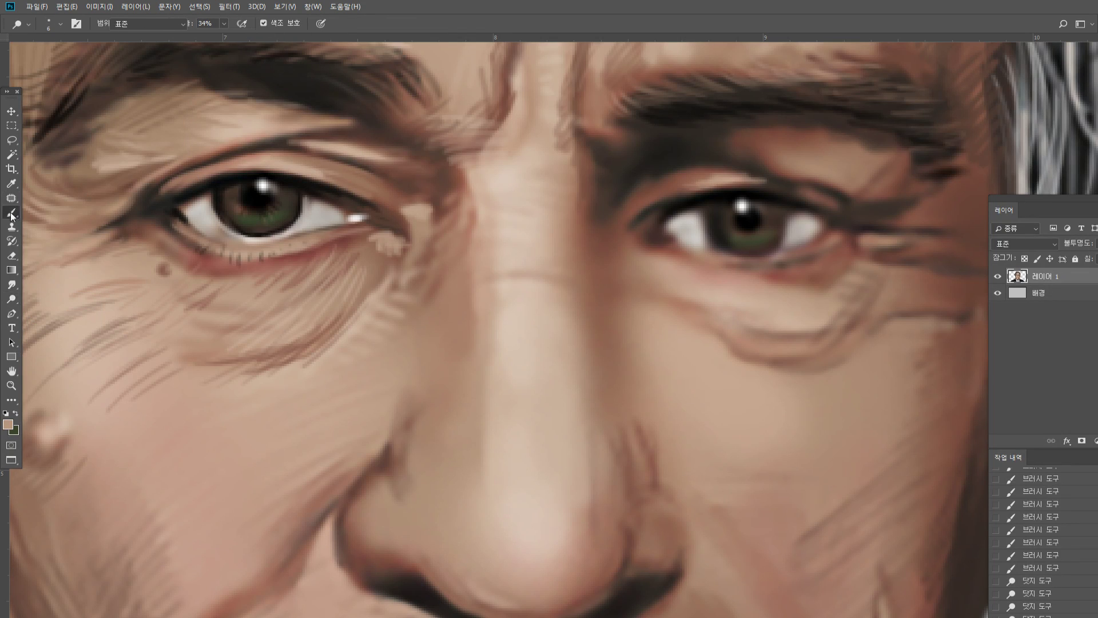
left_click(210, 220, "alt")
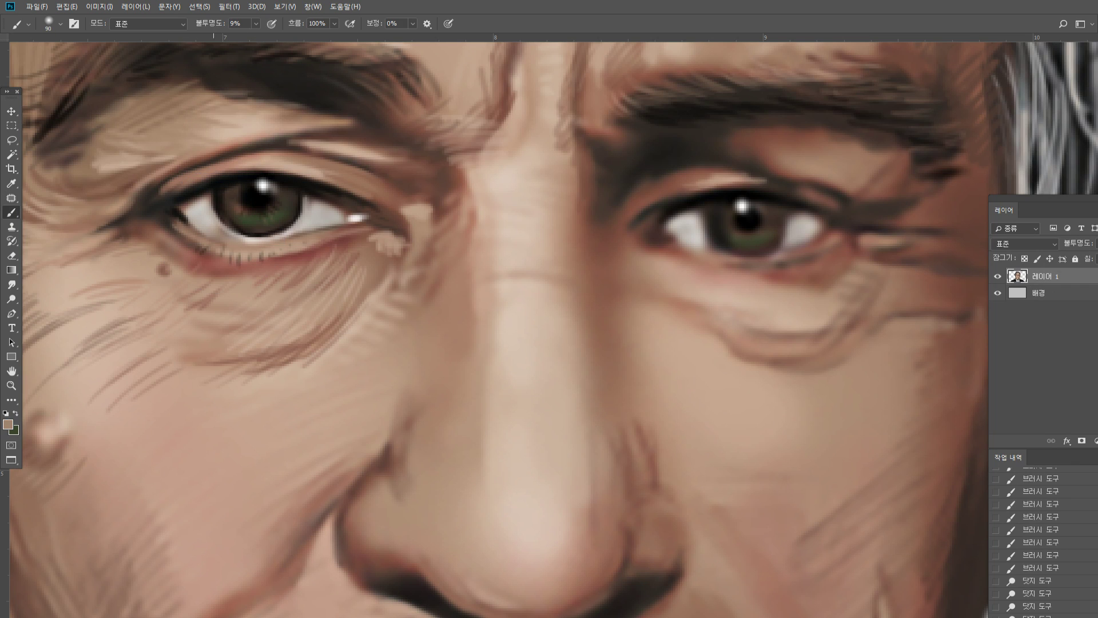
key("bracketleft")
key("bracketleft")
key("bracketleft")
key("bracketleft")
key("bracketleft")
key("bracketleft")
key("bracketleft")
key("bracketleft")
key("bracketleft")
mouse_move(215, 229)
left_mouse_down()
mouse_move(224, 232)
mouse_move(217, 225)
left_mouse_up()
left_click_drag(206, 218, 220, 229)
left_click(256, 24)
left_click(292, 35)
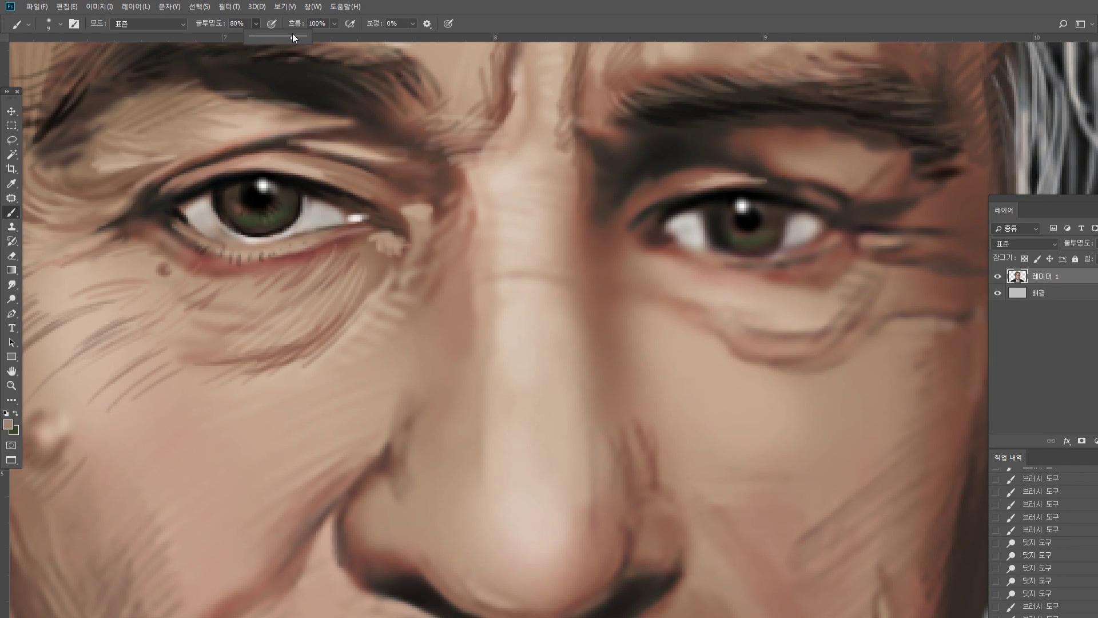
left_click_drag(294, 38, 300, 38)
left_click_drag(202, 211, 223, 233)
left_click_drag(201, 214, 219, 231)
mouse_move(202, 217)
left_mouse_down()
mouse_move(221, 232)
mouse_move(190, 201)
mouse_move(217, 225)
left_mouse_up()
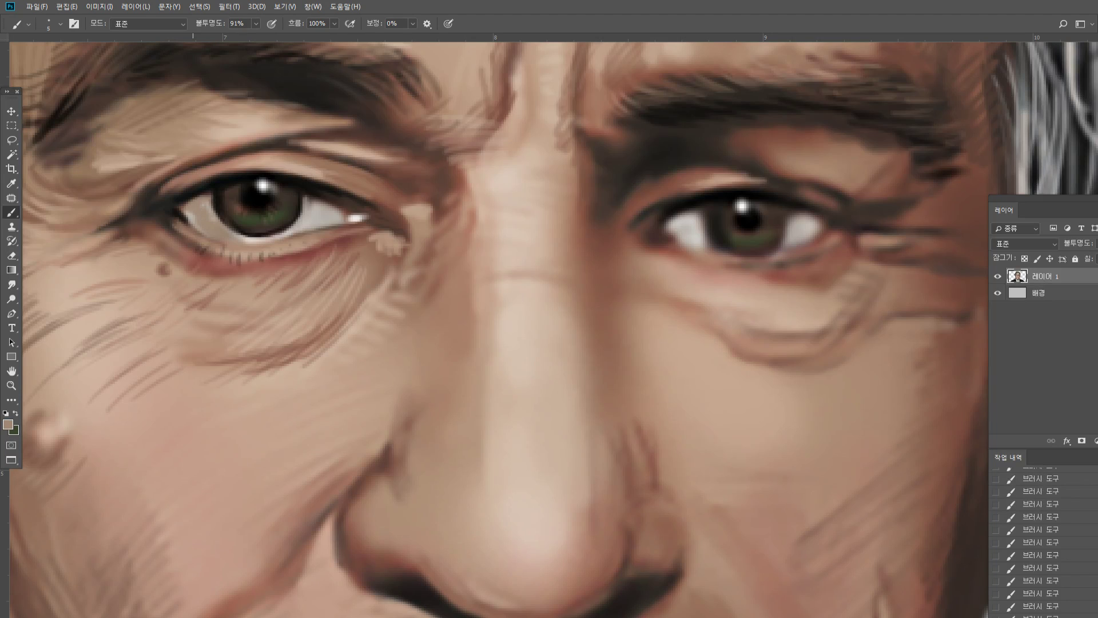
Darken the image-left eye's upper lash line from its outer corner to above the iris with a sampled near-black
left_click(182, 193, "alt")
left_click(180, 209, "alt")
left_click(190, 182, "alt")
left_click(182, 194, "alt")
mouse_move(179, 196)
left_mouse_down()
mouse_move(223, 171)
mouse_move(266, 167)
left_mouse_up()
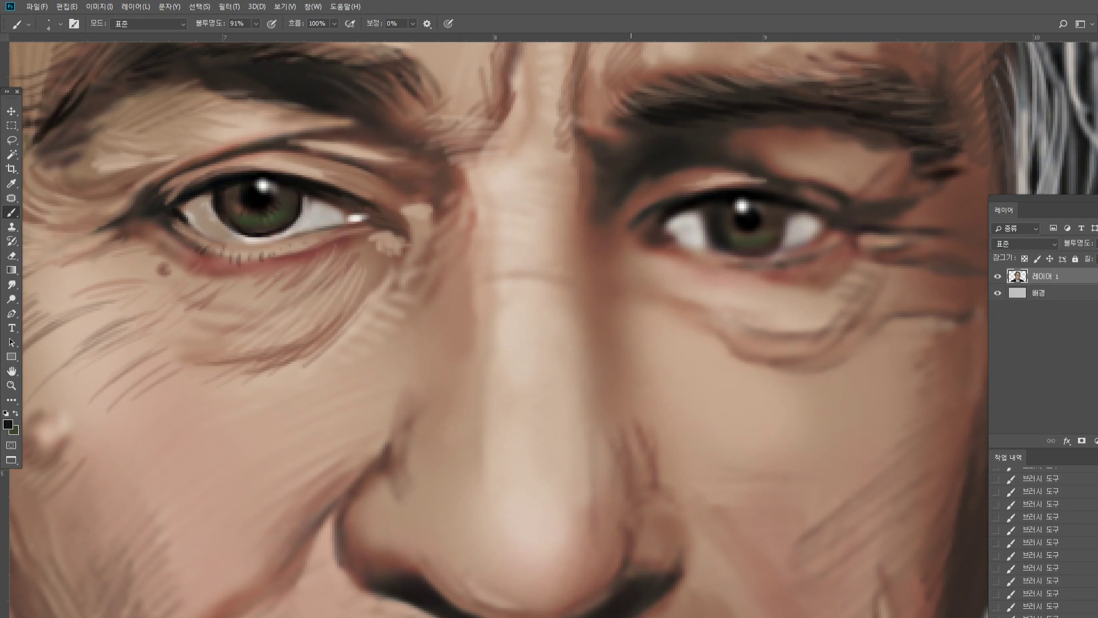
Define the image-right eye's inner corner with a dark line above it and a sampled skin-tone rim around it
double_click(11, 385)
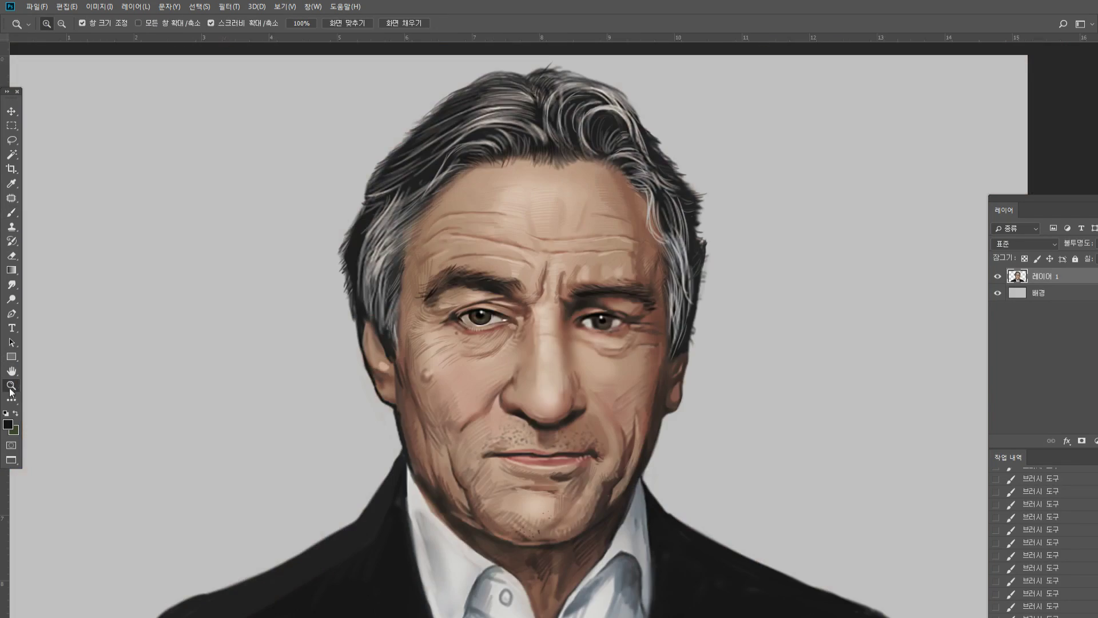
left_click(621, 302)
left_click(582, 333)
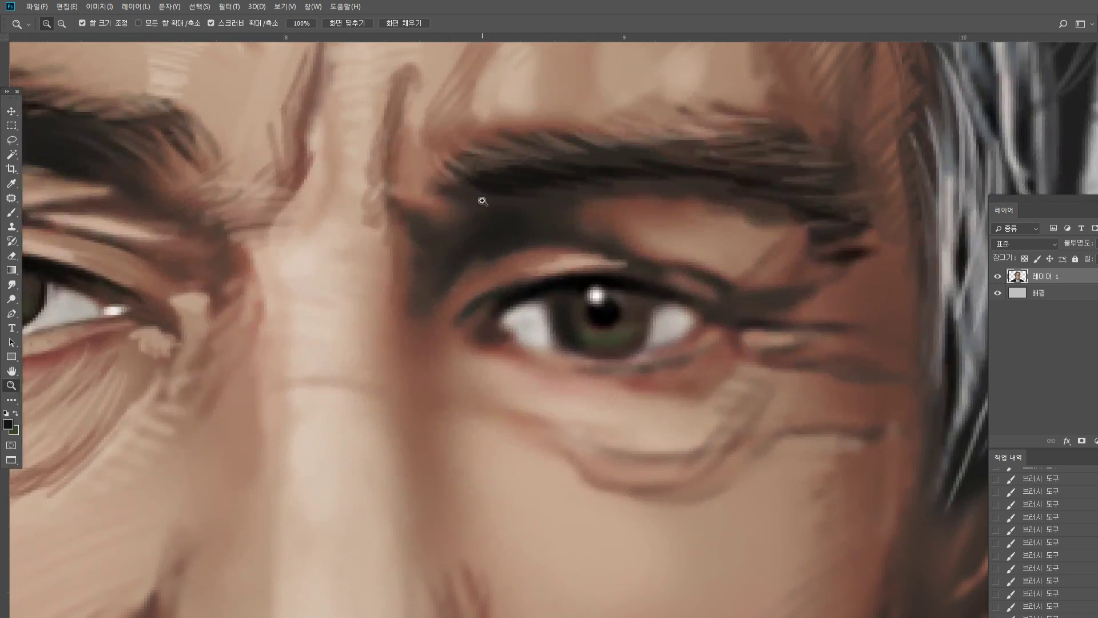
key("b")
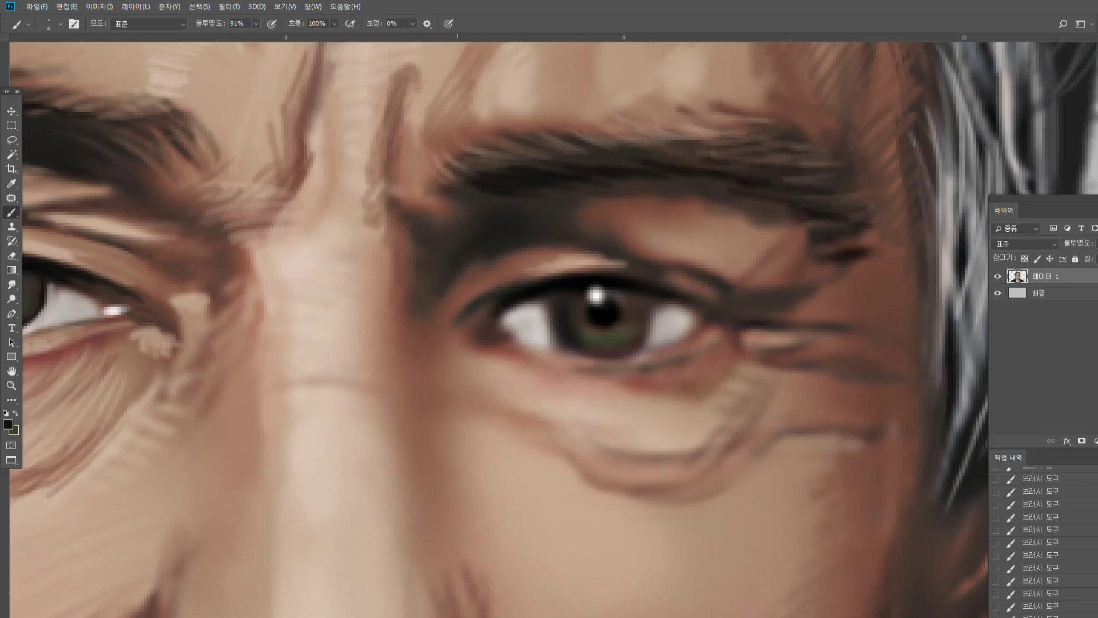
left_click(475, 307, "alt")
left_click_drag(489, 279, 506, 263)
left_click(467, 369, "alt")
mouse_move(441, 349)
left_mouse_down()
mouse_move(448, 314)
mouse_move(439, 318)
mouse_move(456, 349)
mouse_move(455, 334)
mouse_move(474, 356)
mouse_move(486, 358)
mouse_move(458, 349)
mouse_move(483, 350)
left_mouse_up()
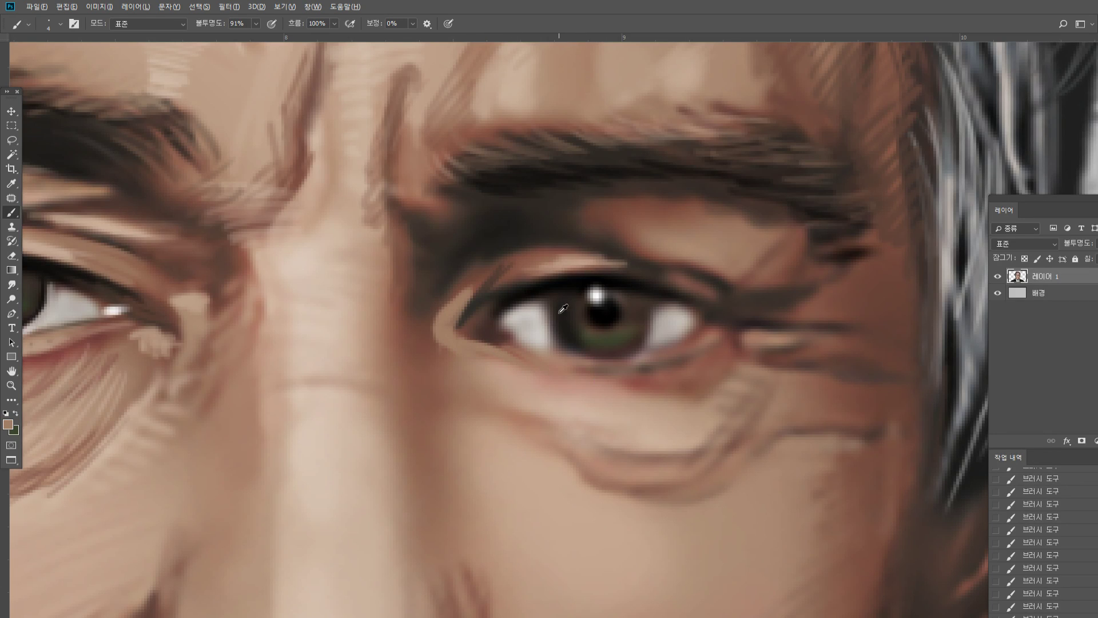
Line the image-right eye's lower lid with a mauve rim and a dark edge toward the outer corner
left_click_drag(687, 345, 641, 350)
mouse_move(490, 342)
left_mouse_down()
mouse_move(632, 371)
mouse_move(698, 353)
mouse_move(623, 365)
left_mouse_up()
left_click(720, 326, "alt")
left_click(711, 317, "alt")
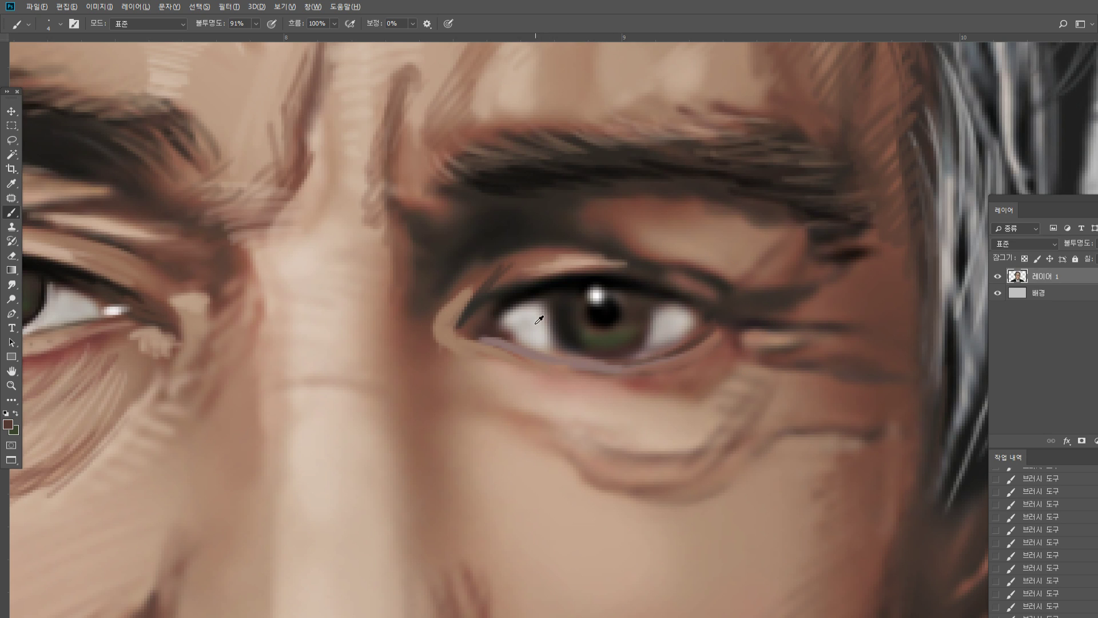
Dab a white highlight sampled from the other eye into the image-right eye's inner corner
left_click(115, 309, "alt")
mouse_move(481, 326)
left_mouse_down()
mouse_move(467, 327)
mouse_move(483, 324)
left_mouse_up()
left_click(522, 290, "alt")
left_click(489, 313, "alt")
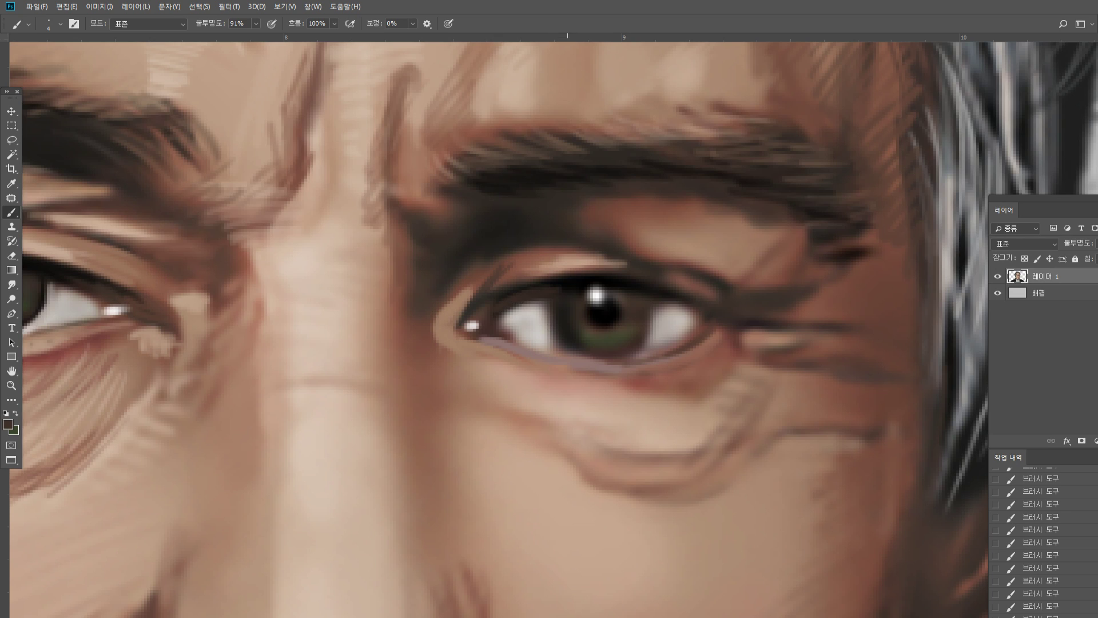
Darken the image-right eye's upper lash line and the inner edge of its iris with sampled black
left_click(571, 276, "alt")
mouse_move(501, 297)
left_mouse_down()
mouse_move(559, 275)
mouse_move(664, 285)
mouse_move(642, 279)
left_mouse_up()
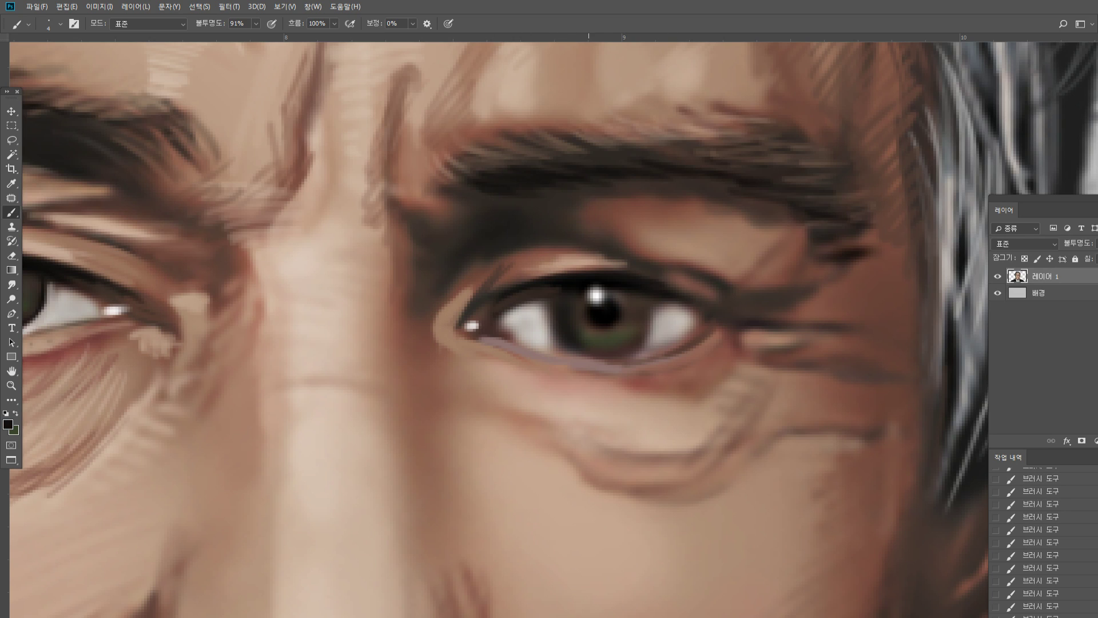
mouse_move(555, 300)
left_mouse_down()
mouse_move(536, 314)
mouse_move(556, 344)
mouse_move(582, 273)
mouse_move(524, 362)
mouse_move(499, 357)
mouse_move(551, 349)
left_mouse_up()
left_click(536, 315, "alt")
left_click(525, 363, "alt")
left_click(500, 344, "alt")
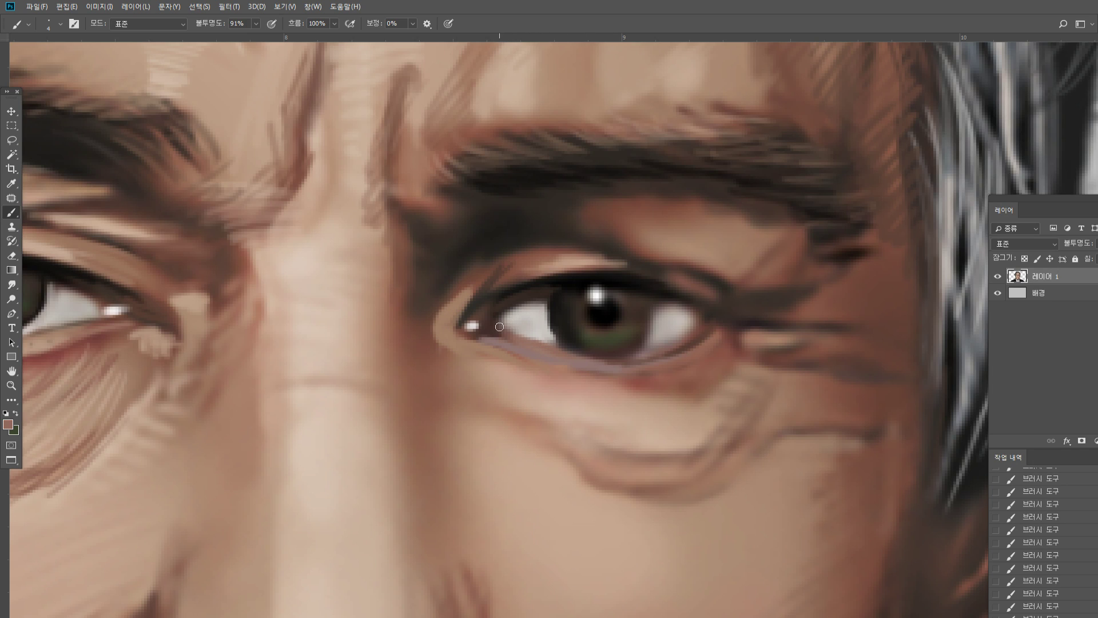
Brush sampled reddish-brown strokes over the inner part of the image-right eye's upper lid
left_click(527, 263, "alt")
left_click(506, 270, "alt")
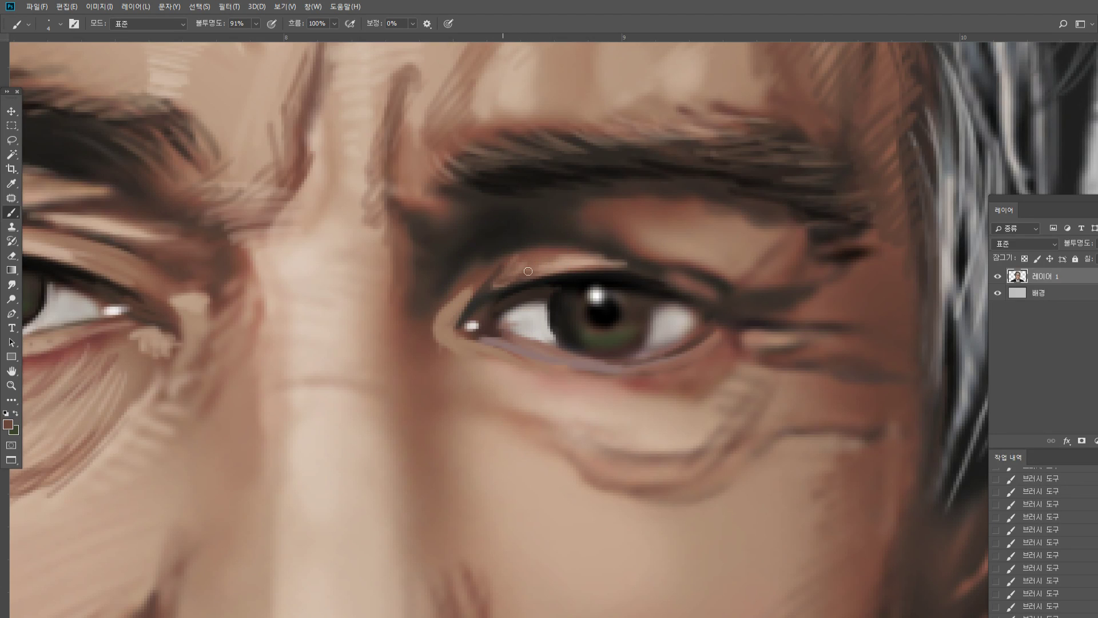
left_click(556, 268, "alt")
left_click_drag(493, 288, 567, 254)
left_click(498, 279, "alt")
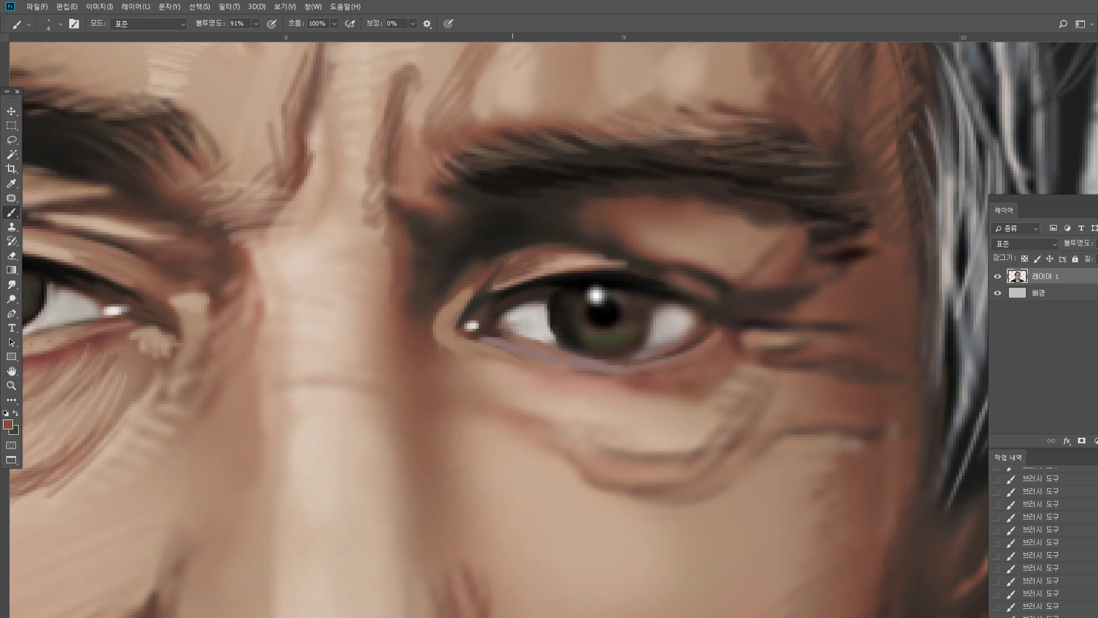
Paint a curved brown stroke in the dark socket above the image-right eye's inner corner
left_click_drag(487, 259, 549, 240)
left_click(484, 266, "alt")
mouse_move(475, 237)
left_mouse_down()
mouse_move(519, 223)
mouse_move(440, 267)
mouse_move(461, 258)
left_mouse_up()
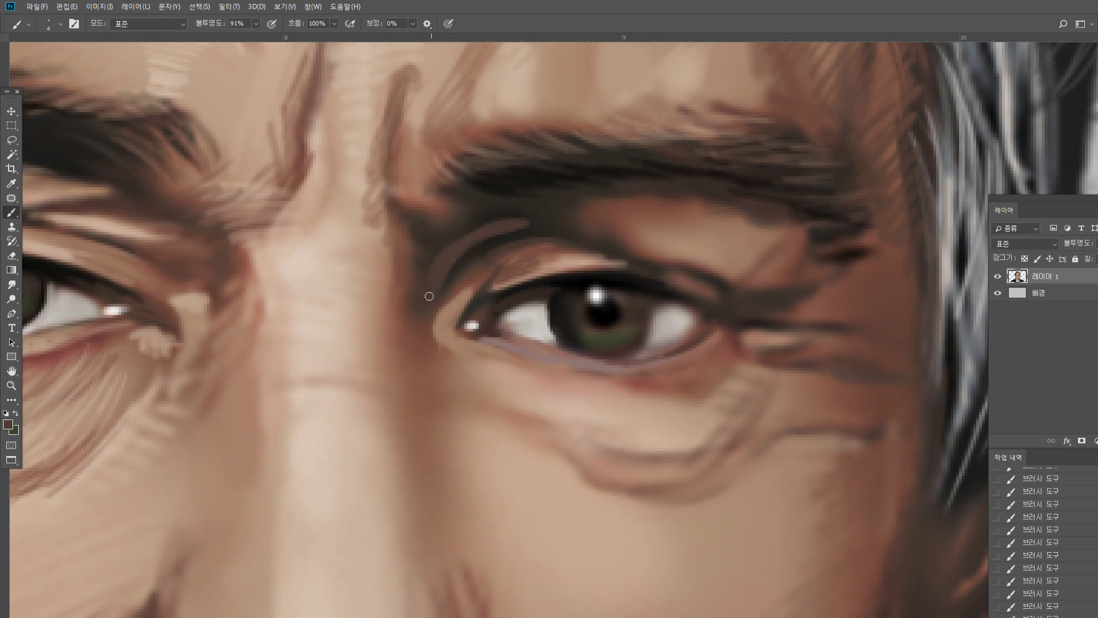
Draw a black crease line from beside the image-right eye's inner corner up and across above the lid
left_click(587, 298, "alt")
left_click_drag(446, 239, 428, 312)
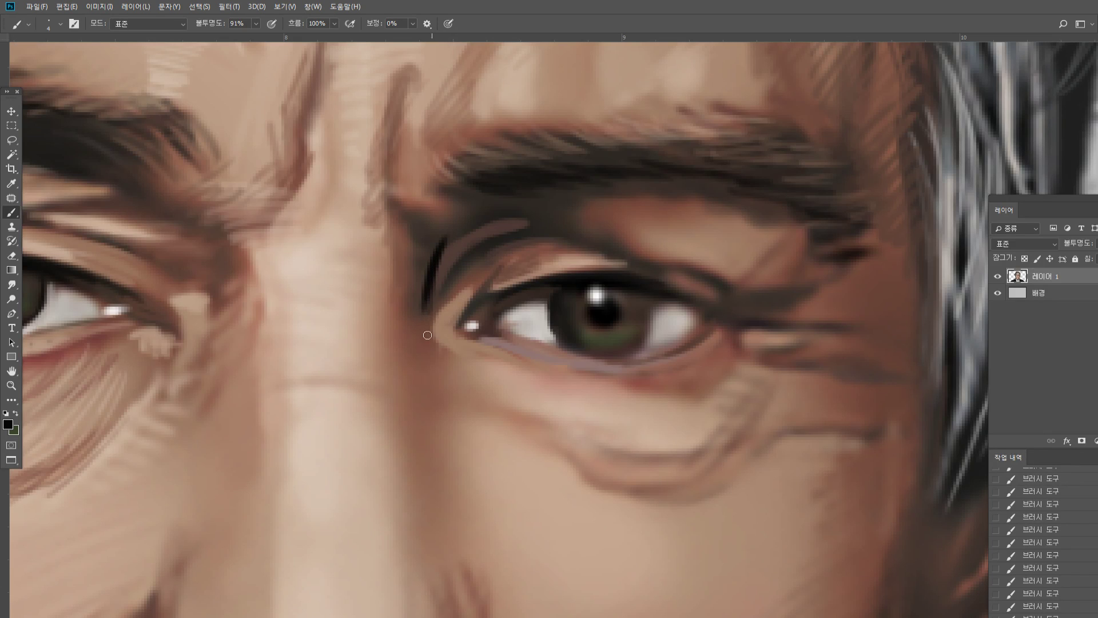
left_click_drag(436, 273, 429, 342)
left_click(429, 279, "alt")
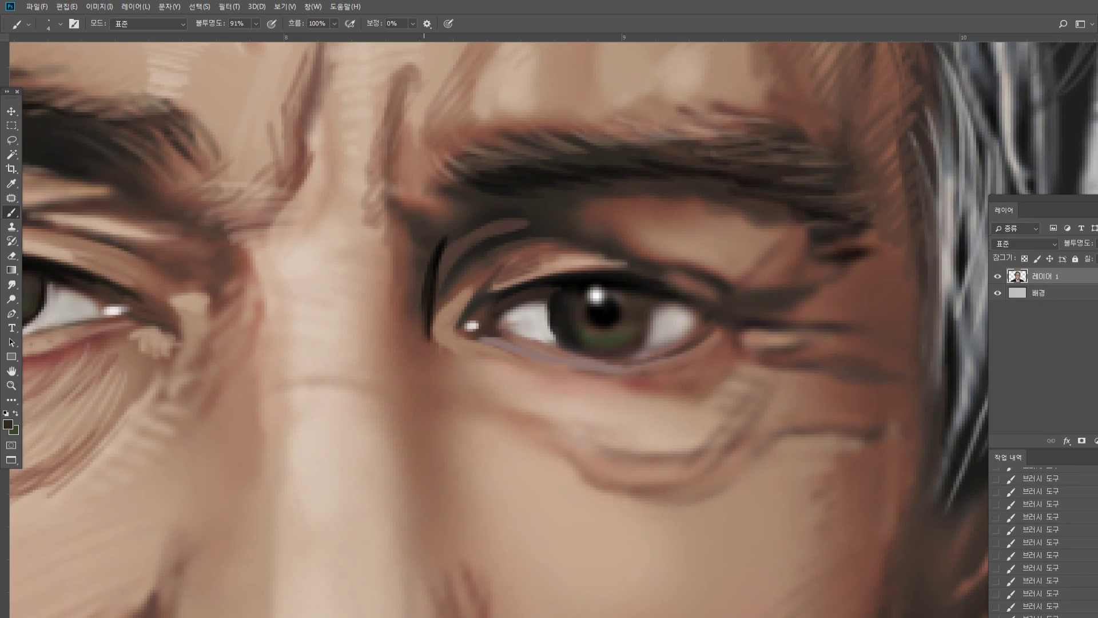
left_click(423, 369, "alt")
left_click(428, 306, "alt")
left_click_drag(429, 324, 426, 358)
left_click_drag(438, 256, 474, 226)
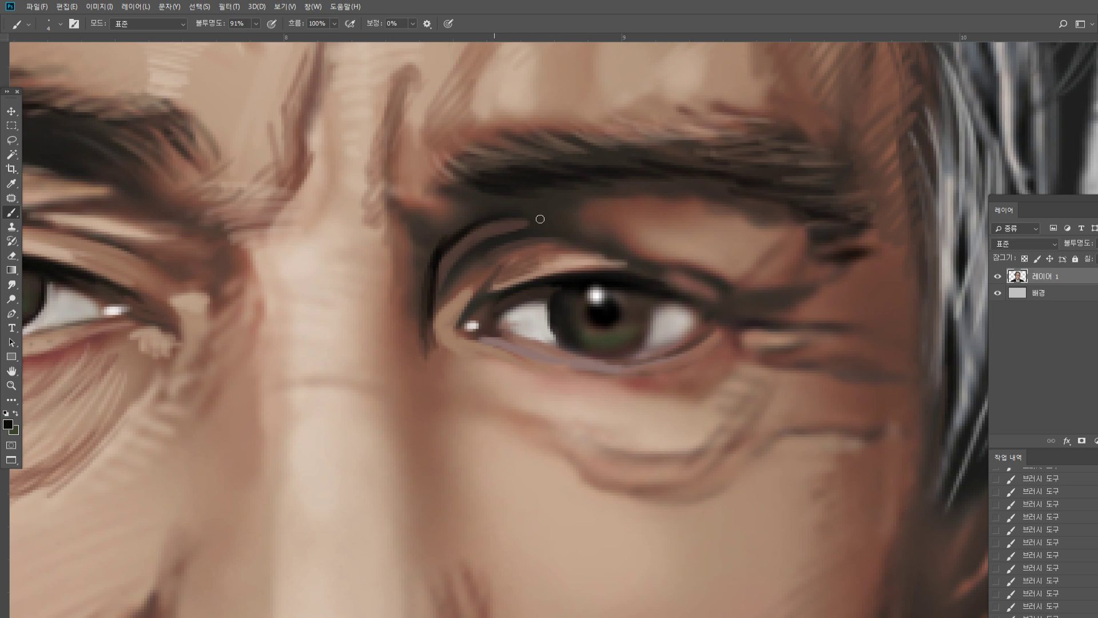
left_click_drag(540, 219, 655, 236)
Fill the area between the image-right eyebrow and lid crease with sampled skin tones, edging the crease with a light line
left_click(633, 221, "alt")
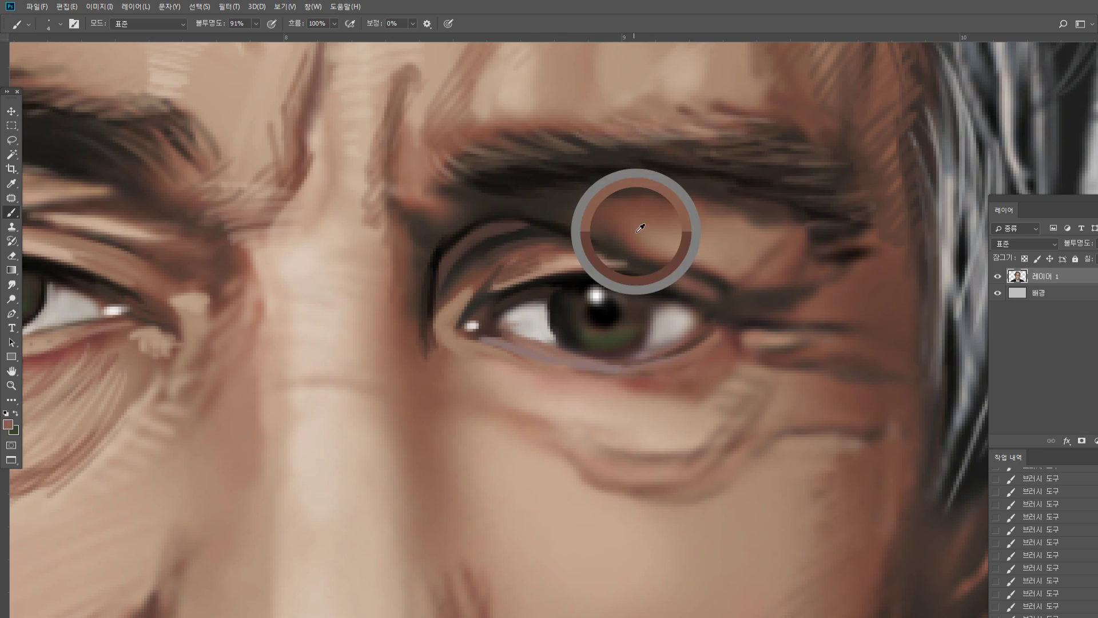
mouse_move(581, 220)
left_mouse_down()
mouse_move(612, 232)
mouse_move(618, 216)
mouse_move(572, 212)
mouse_move(635, 209)
mouse_move(595, 229)
mouse_move(670, 258)
mouse_move(648, 254)
left_mouse_up()
left_click(592, 226, "alt")
left_click(589, 237, "alt")
left_click_drag(584, 231, 671, 265)
left_click(729, 267, "alt")
left_click_drag(566, 225, 755, 290)
left_click(633, 221, "alt")
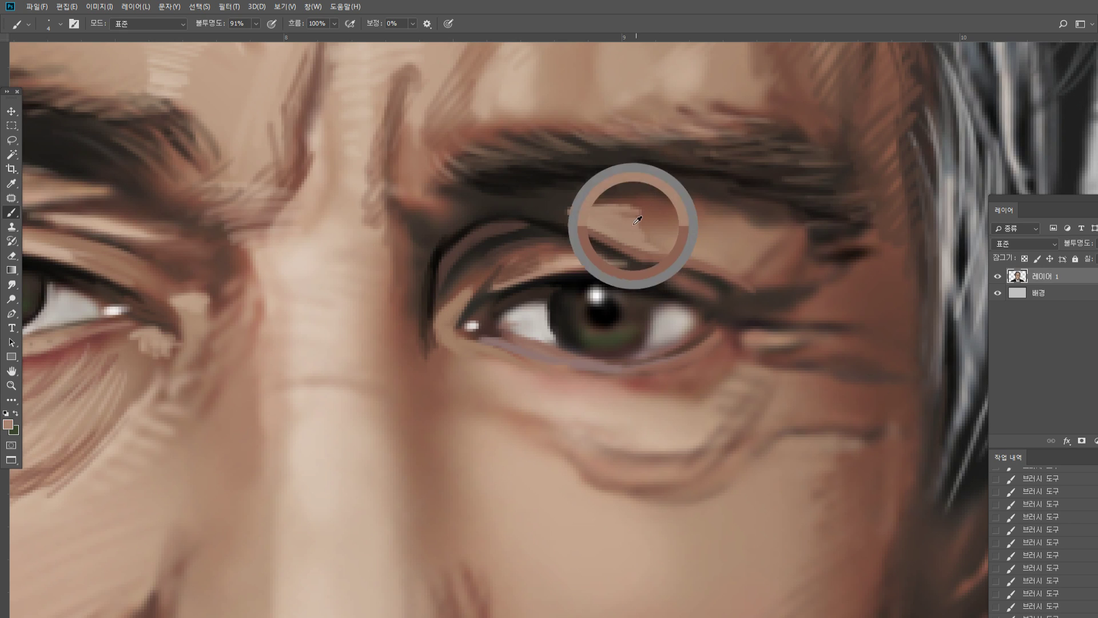
mouse_move(634, 213)
left_mouse_down()
mouse_move(690, 207)
mouse_move(642, 216)
mouse_move(689, 223)
left_mouse_up()
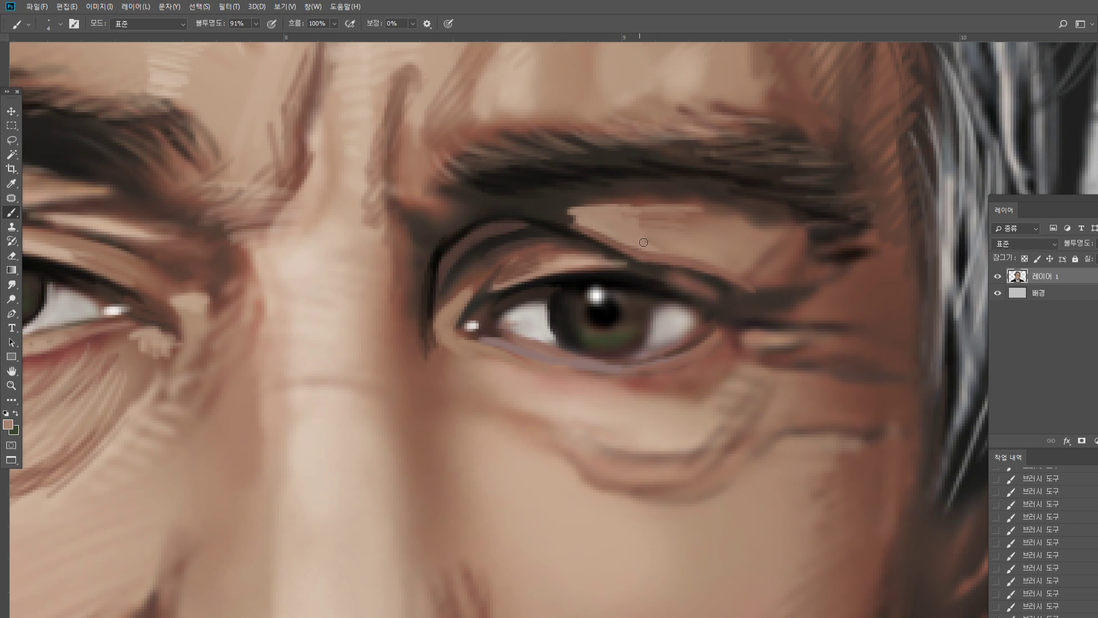
left_click(583, 215, "alt")
Hatch light skin-tone strokes over the inner end of the image-right eyebrow beside the frown line
left_click(431, 203, "alt")
left_click_drag(423, 195, 448, 203)
left_click_drag(433, 180, 460, 199)
mouse_move(445, 176)
left_mouse_down()
mouse_move(471, 199)
mouse_move(488, 193)
left_mouse_up()
left_click(504, 107, "alt")
mouse_move(403, 169)
left_mouse_down()
mouse_move(418, 201)
mouse_move(433, 202)
left_mouse_up()
mouse_move(422, 175)
left_mouse_down()
mouse_move(447, 200)
mouse_move(411, 135)
left_mouse_up()
mouse_move(455, 180)
left_mouse_down()
mouse_move(423, 146)
mouse_move(455, 126)
left_mouse_up()
Smooth the skin beneath the image-right eyebrow and hatch dark brown strokes at the outer end of the lid
mouse_move(604, 210)
left_mouse_down()
mouse_move(653, 203)
mouse_move(756, 224)
left_mouse_up()
left_click(858, 189, "alt")
mouse_move(789, 260)
left_mouse_down()
mouse_move(729, 281)
mouse_move(743, 293)
mouse_move(746, 277)
left_mouse_up()
mouse_move(804, 227)
left_mouse_down()
mouse_move(785, 247)
mouse_move(795, 218)
mouse_move(755, 270)
mouse_move(714, 268)
left_mouse_up()
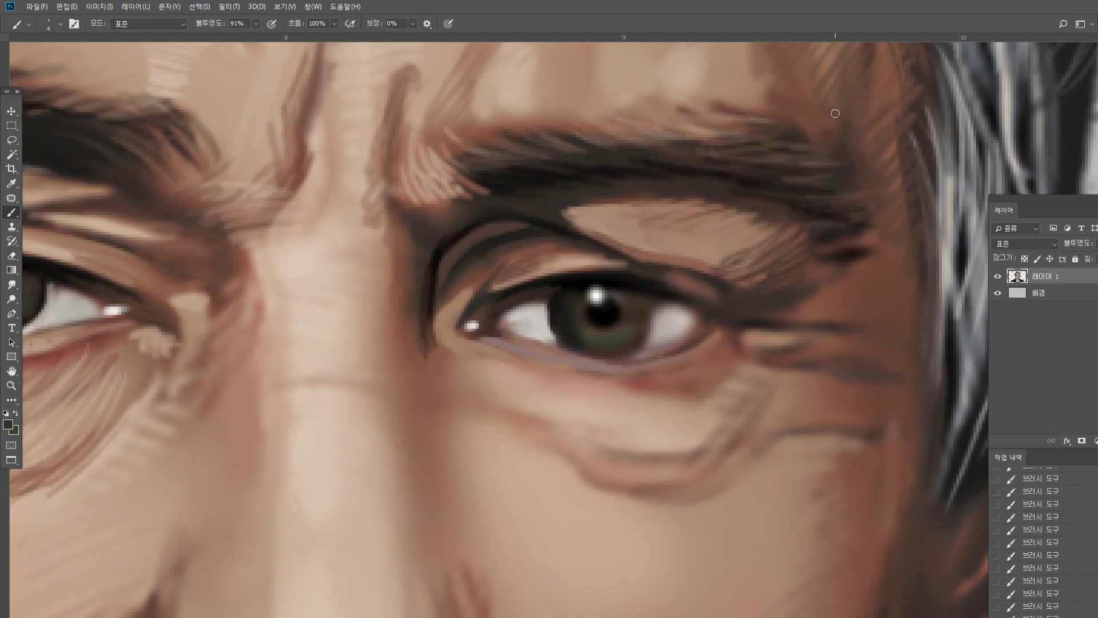
Extend the dark lid crease past the image-right eye's outer corner and add sampled skin-tone strokes around the wrinkle
left_click(637, 230, "alt")
left_click(621, 275, "alt")
mouse_move(639, 263)
left_mouse_down()
mouse_move(713, 281)
mouse_move(766, 313)
mouse_move(796, 310)
mouse_move(749, 316)
mouse_move(893, 337)
left_mouse_up()
left_click(784, 338, "alt")
left_click_drag(798, 339, 888, 342)
left_click_drag(787, 315, 854, 309)
mouse_move(817, 299)
left_mouse_down()
mouse_move(858, 297)
mouse_move(848, 306)
mouse_move(841, 291)
mouse_move(836, 320)
mouse_move(883, 263)
left_mouse_up()
Hatch dark brown strokes on the temple above the wrinkle at the image-right eye's outer corner
left_click(859, 252, "alt")
mouse_move(848, 329)
left_mouse_down()
mouse_move(887, 243)
mouse_move(886, 272)
left_mouse_up()
mouse_move(867, 312)
left_mouse_down()
mouse_move(895, 209)
mouse_move(902, 234)
left_mouse_up()
mouse_move(865, 332)
left_mouse_down()
mouse_move(912, 254)
mouse_move(910, 279)
left_mouse_up()
Paint thin sampled grey hair strokes along the image-right temple beside the sideburn
left_click(940, 229, "alt")
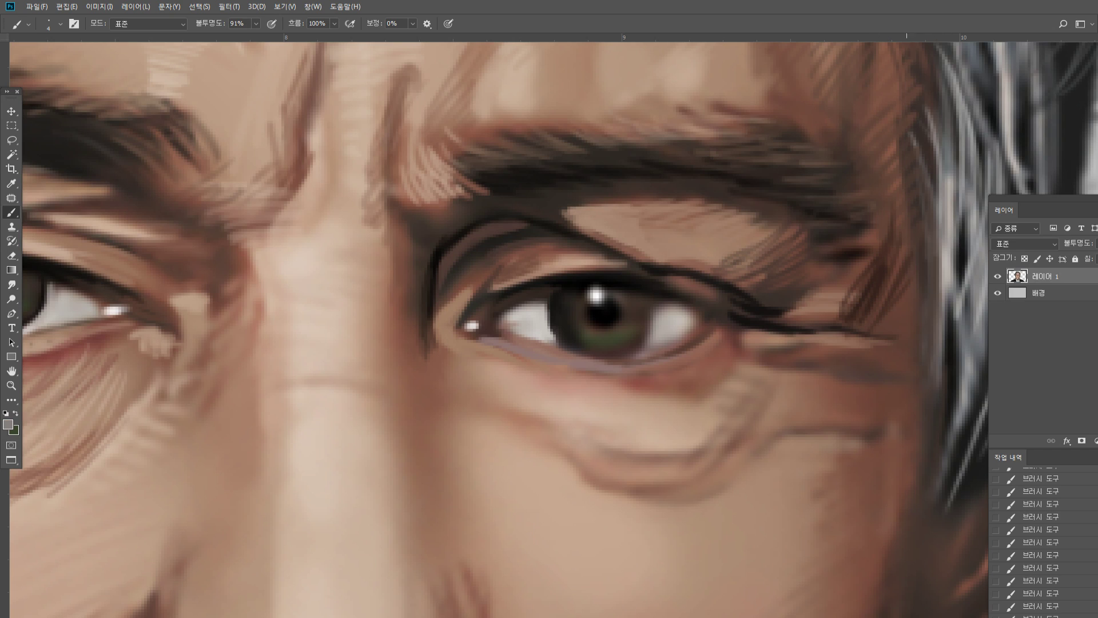
left_click_drag(893, 338, 908, 229)
left_click(953, 261, "alt")
left_click_drag(929, 327, 932, 195)
left_click_drag(937, 295, 942, 246)
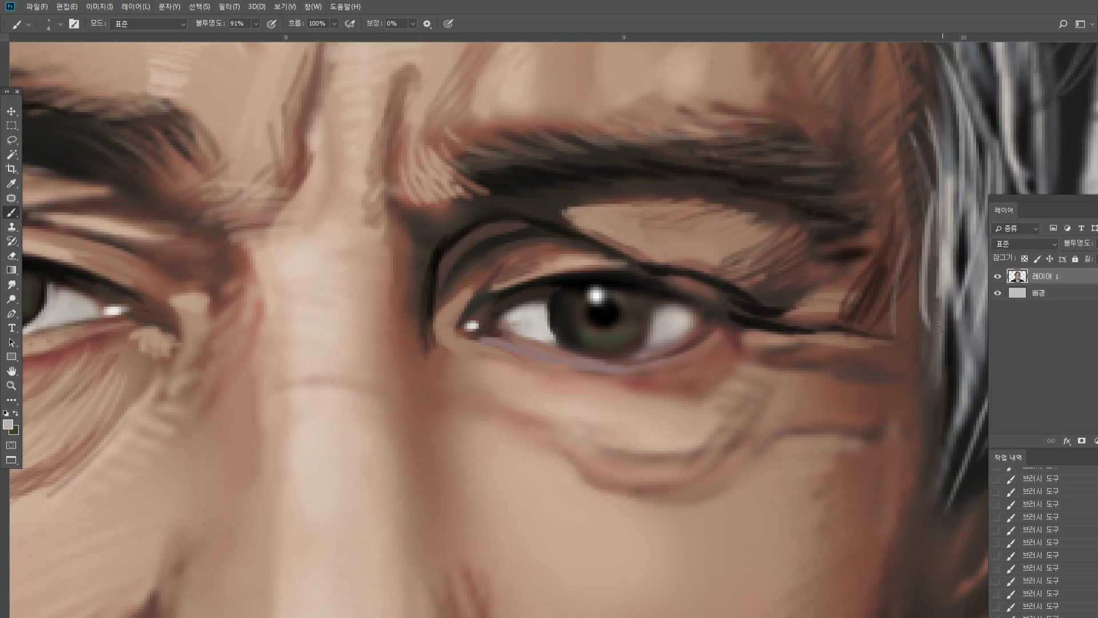
Paint finer light-grey and dark hair strokes along the image-right temple's edge beside the sideburn
left_click_drag(936, 340, 938, 298)
left_click_drag(952, 380, 953, 287)
mouse_move(943, 409)
left_mouse_down()
mouse_move(946, 335)
mouse_move(930, 279)
left_mouse_up()
key("[")
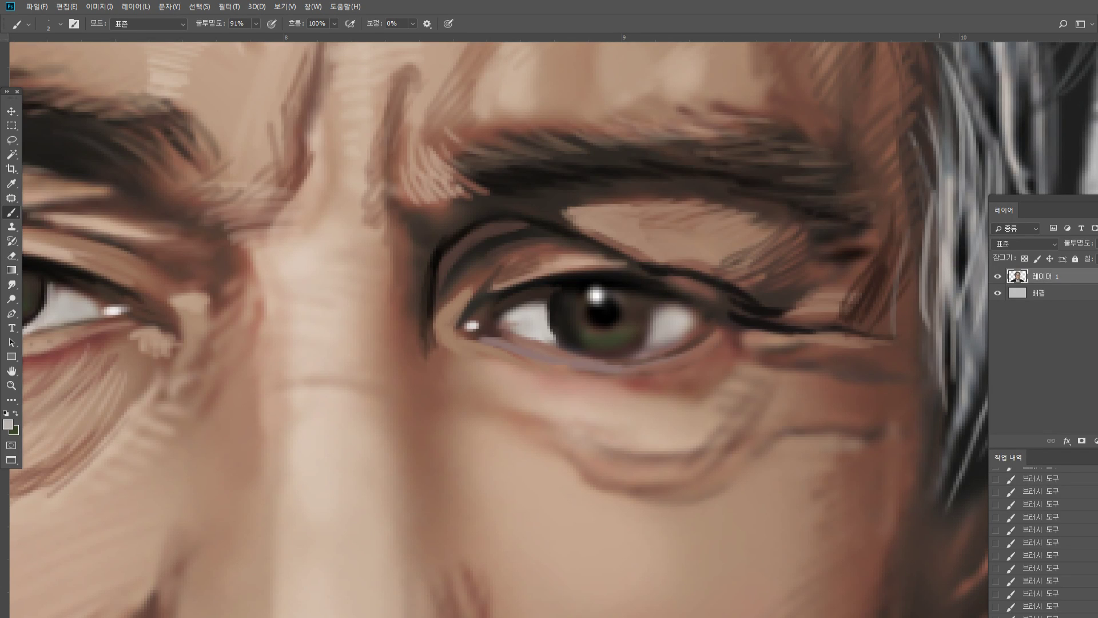
left_click_drag(940, 382, 930, 302)
mouse_move(937, 407)
left_mouse_down()
mouse_move(920, 316)
mouse_move(940, 318)
mouse_move(939, 365)
mouse_move(953, 322)
left_mouse_up()
left_click(955, 264, "alt")
key("]")
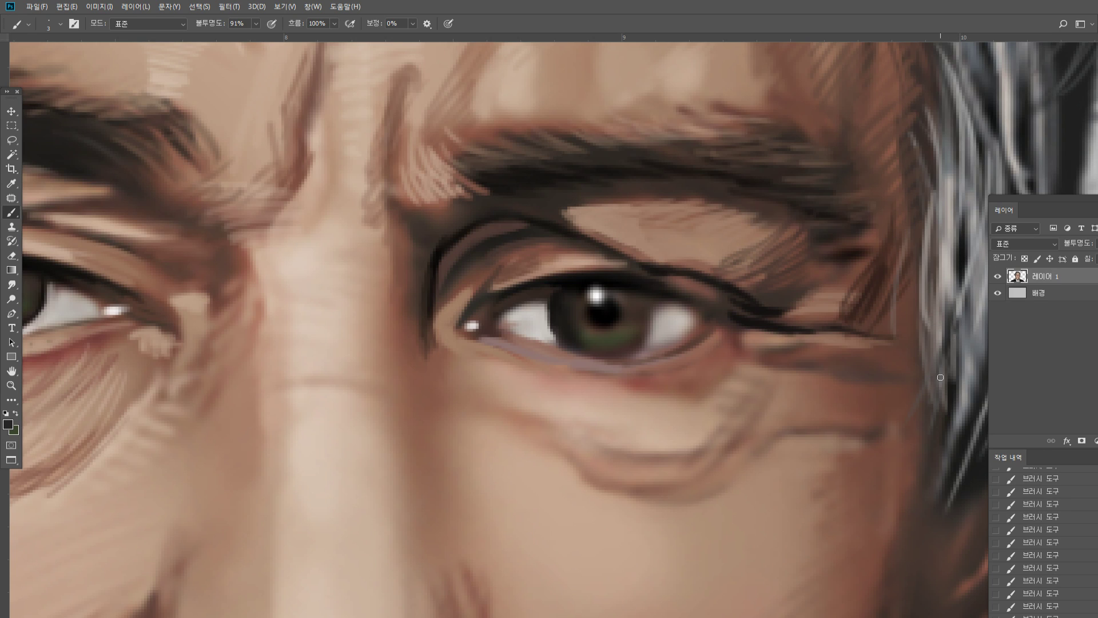
left_click(922, 307, "alt")
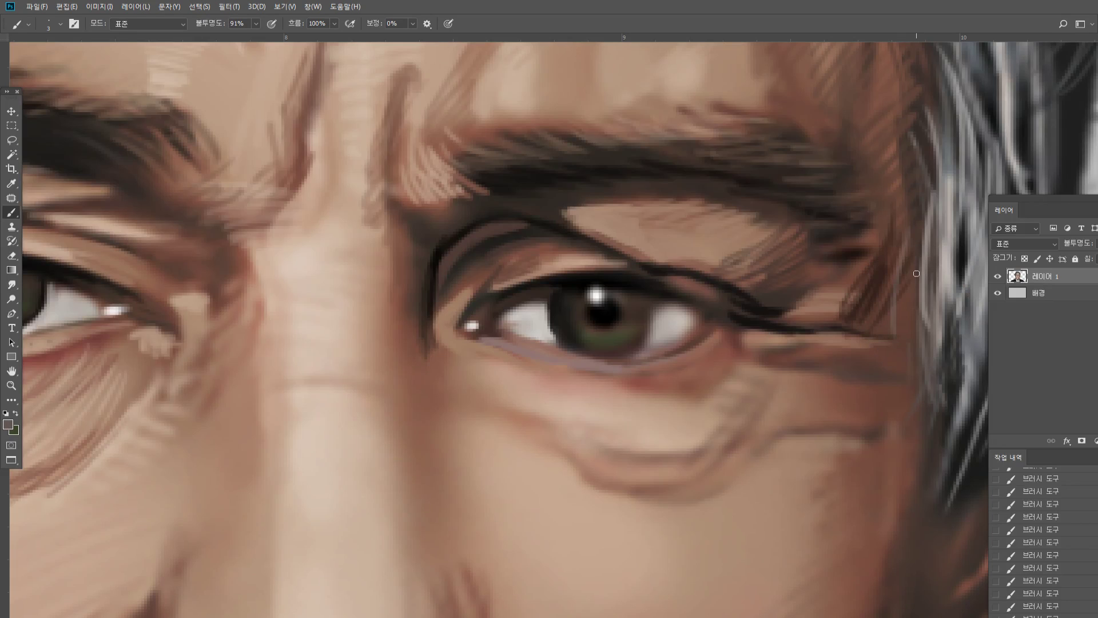
Darken the image-right eye's upper lid line and outer lower lid edge with sampled black
double_click(13, 385)
left_click(537, 381)
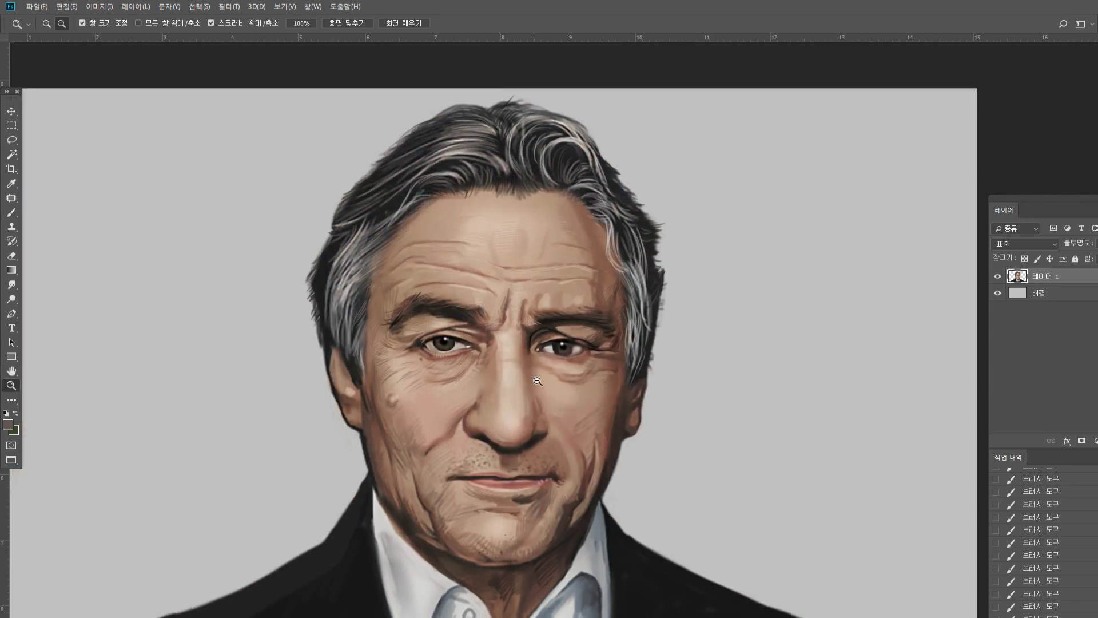
scroll(538, 381, "down", 1)
scroll(548, 300, "up", 8)
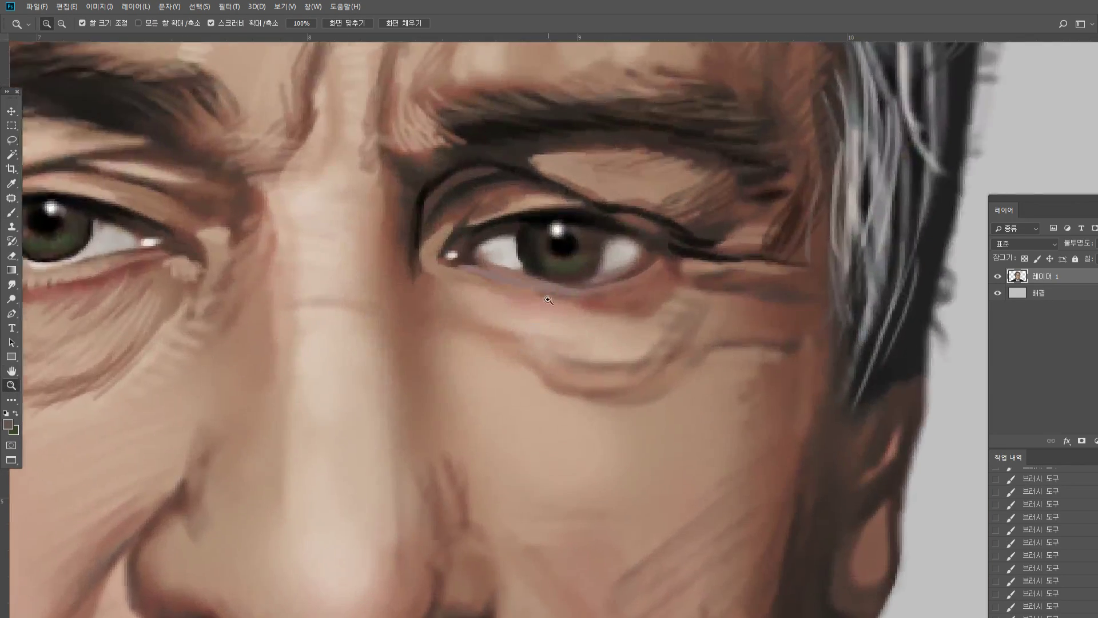
scroll(548, 300, "up", 1)
left_click(12, 213)
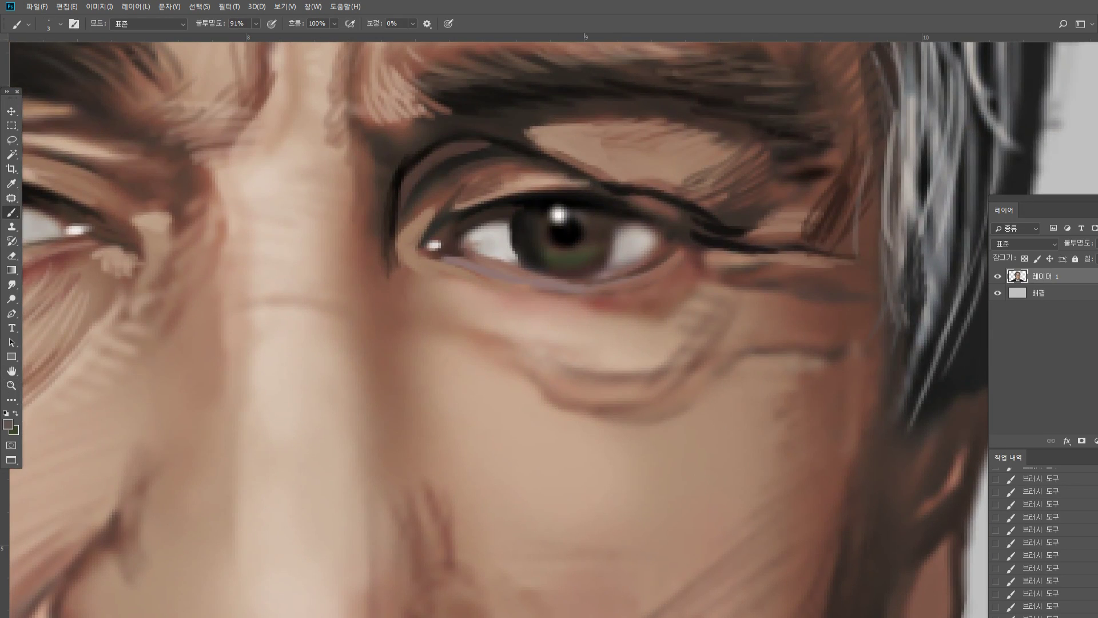
left_click(567, 196, "alt")
mouse_move(623, 202)
left_mouse_down()
mouse_move(695, 230)
mouse_move(679, 233)
mouse_move(692, 242)
mouse_move(652, 240)
mouse_move(672, 233)
left_mouse_up()
left_click_drag(625, 267, 662, 245)
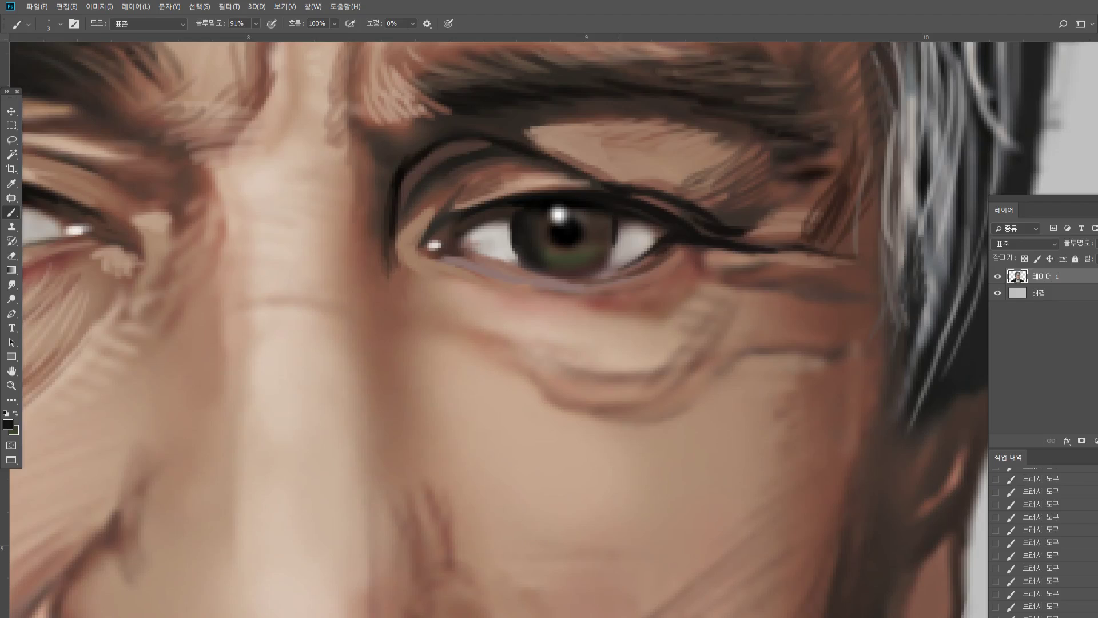
Shade the outer half of the image-right iris with sampled dark tones and paint light grey along the lower eye white
mouse_move(604, 240)
left_mouse_down()
mouse_move(582, 237)
mouse_move(575, 211)
left_mouse_up()
left_click(593, 220, "alt")
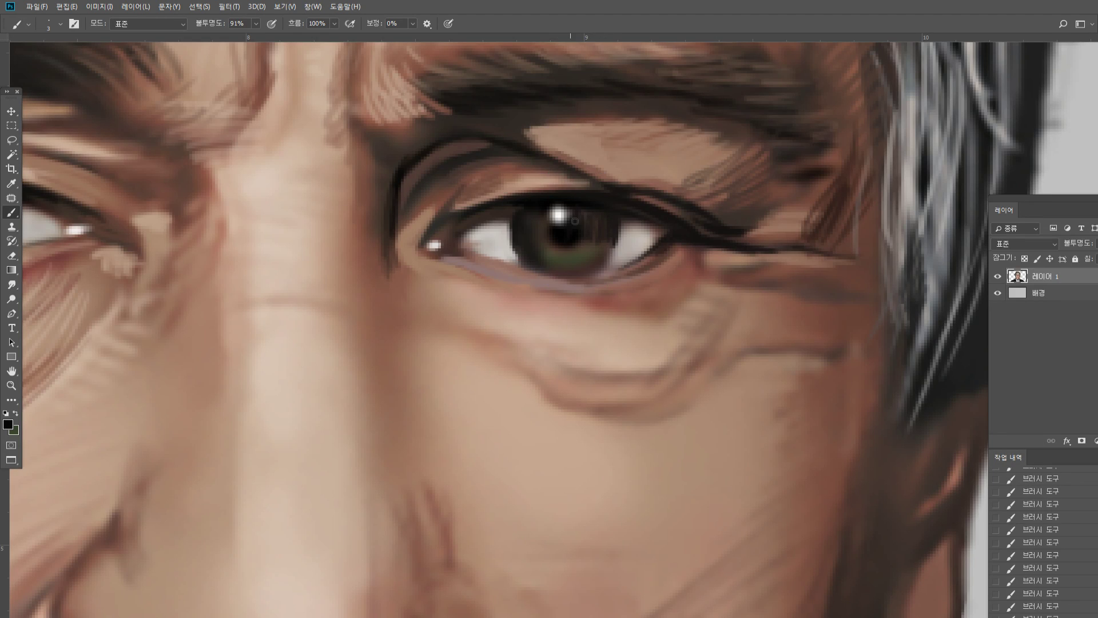
mouse_move(585, 217)
left_mouse_down()
mouse_move(573, 240)
mouse_move(599, 265)
left_mouse_up()
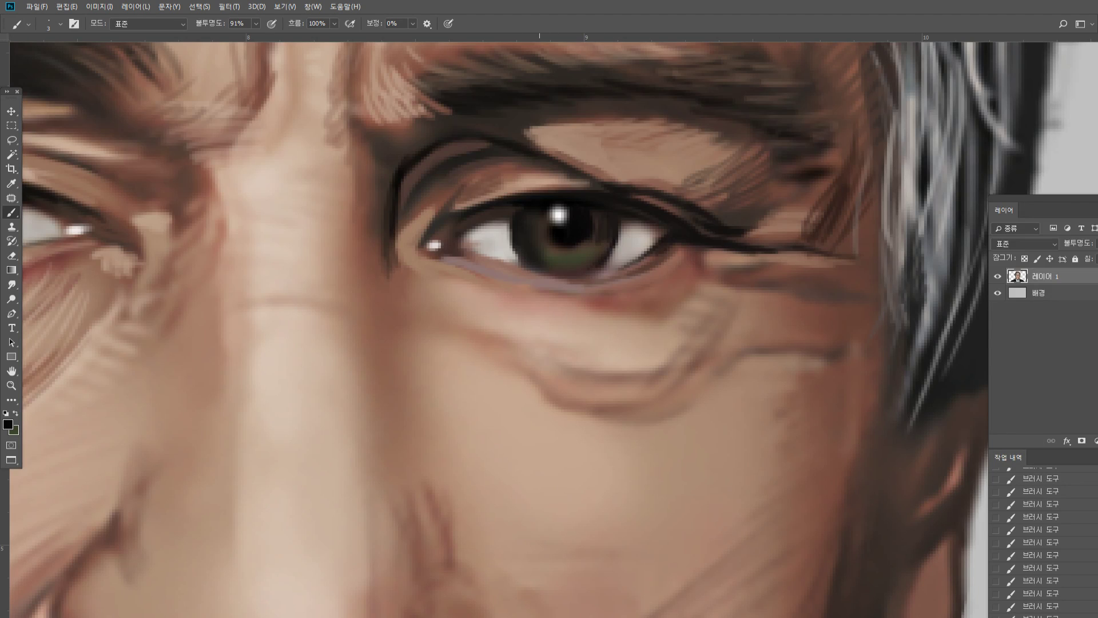
left_click(508, 253, "alt")
mouse_move(541, 271)
left_mouse_down()
mouse_move(627, 280)
mouse_move(659, 264)
left_mouse_up()
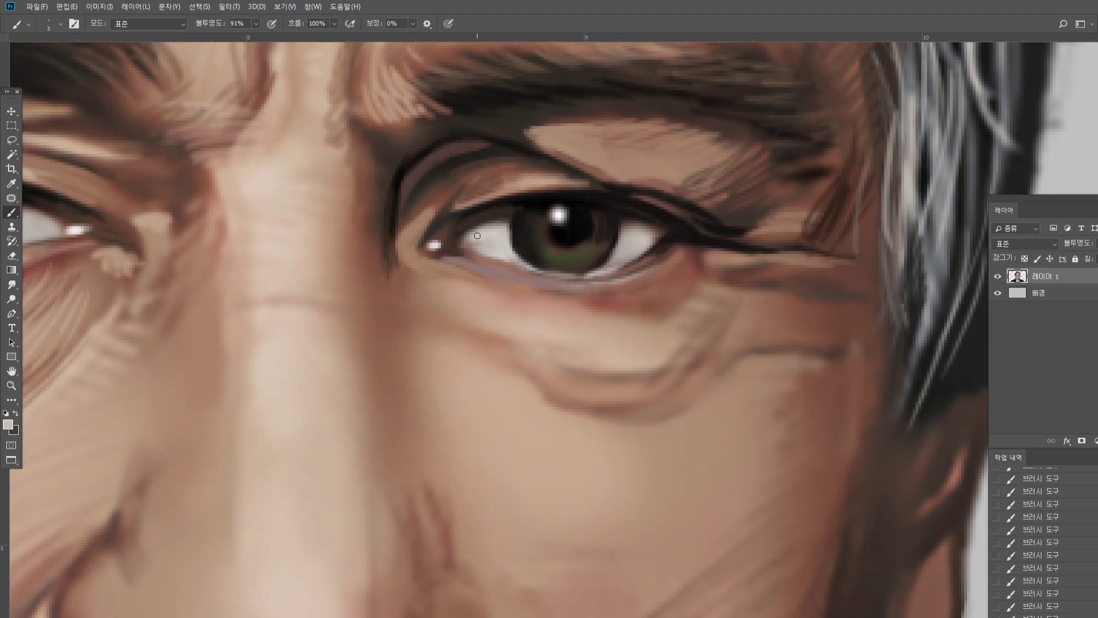
Widen the light highlight at the image-right eye's inner corner and paint sampled lid tones beside it
left_click_drag(437, 245, 461, 245)
left_click(428, 224, "alt")
left_click(444, 199, "alt")
left_click_drag(421, 232, 411, 251)
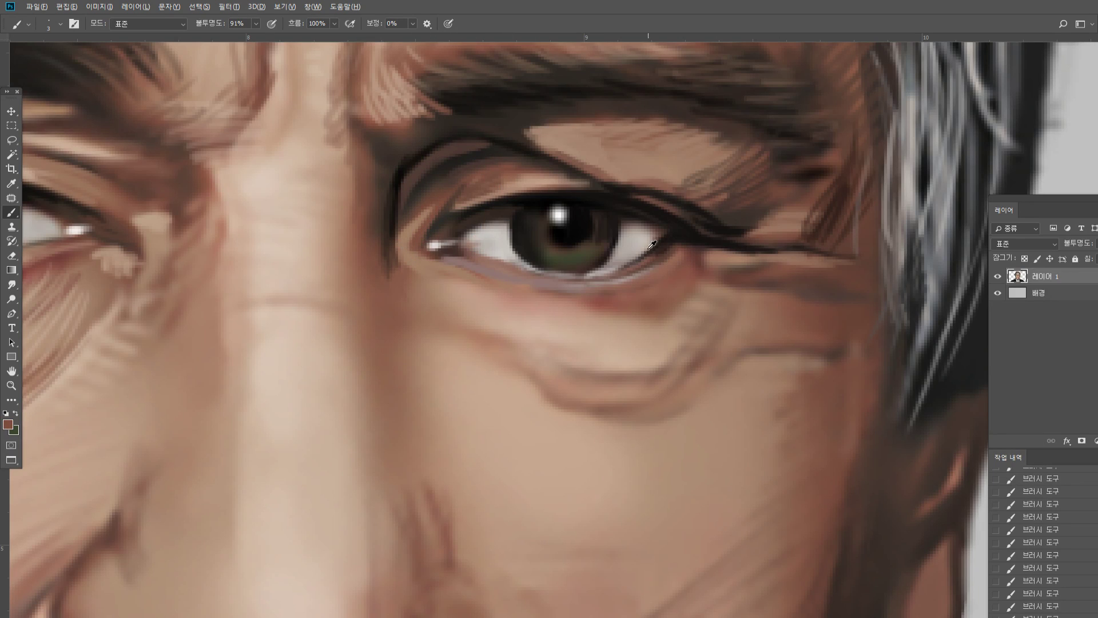
Line the lower and inner edges of the light skin patch under the image-right eyebrow, and darken the lid fold's inner end
left_click(629, 148, "alt")
left_click(555, 149, "alt")
mouse_move(552, 146)
left_mouse_down()
mouse_move(547, 160)
mouse_move(632, 186)
left_mouse_up()
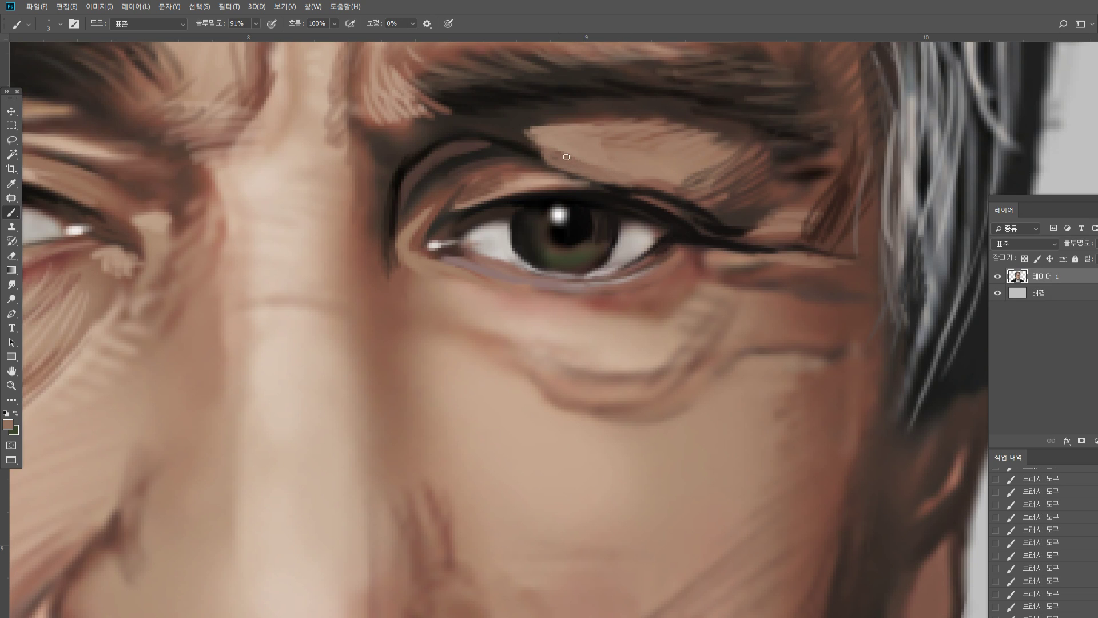
mouse_move(572, 163)
left_mouse_down()
mouse_move(618, 177)
mouse_move(525, 138)
mouse_move(542, 114)
left_mouse_up()
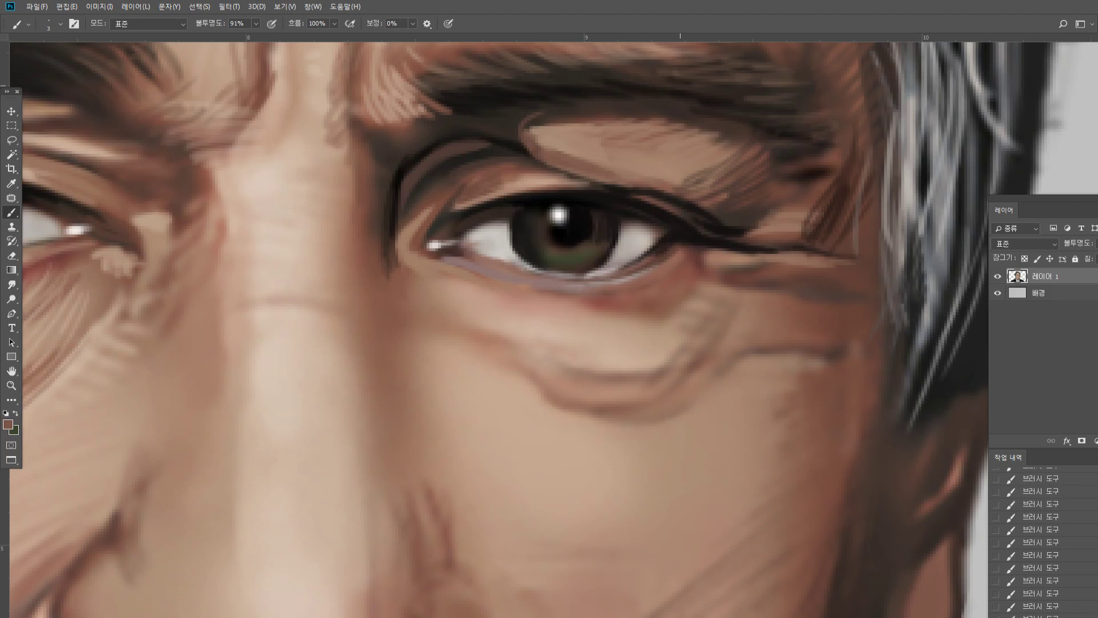
left_click(446, 144, "alt")
mouse_move(390, 121)
left_mouse_down()
mouse_move(414, 128)
mouse_move(443, 108)
left_mouse_up()
Darken the outer white of the image-right eye with the Burn tool
double_click(11, 385)
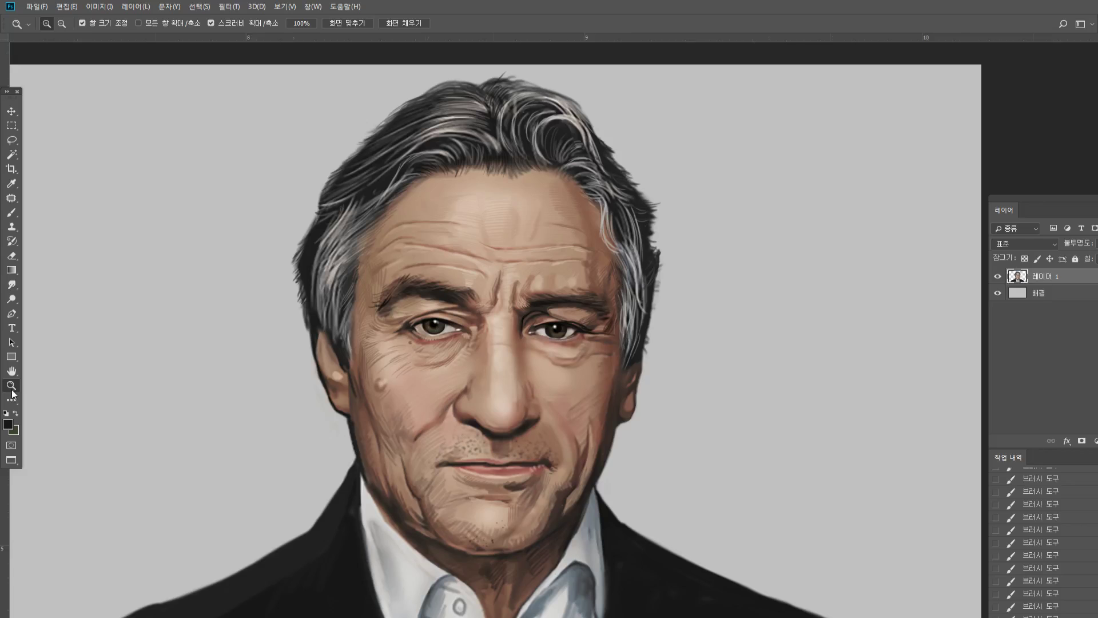
left_click(561, 425)
left_click(552, 336)
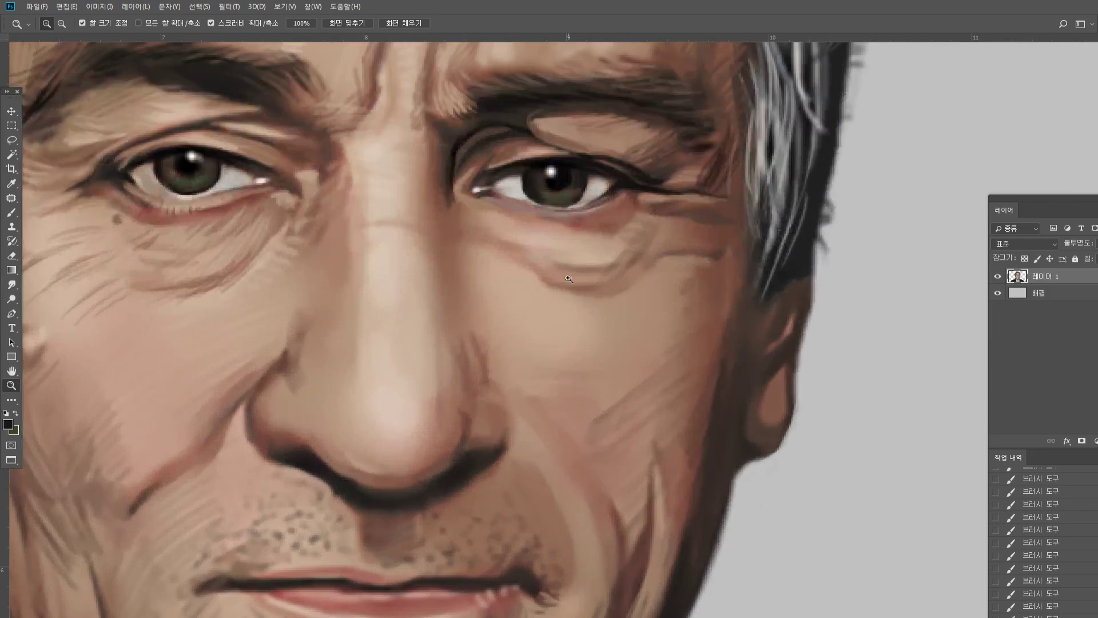
left_click(555, 301)
left_click(558, 269)
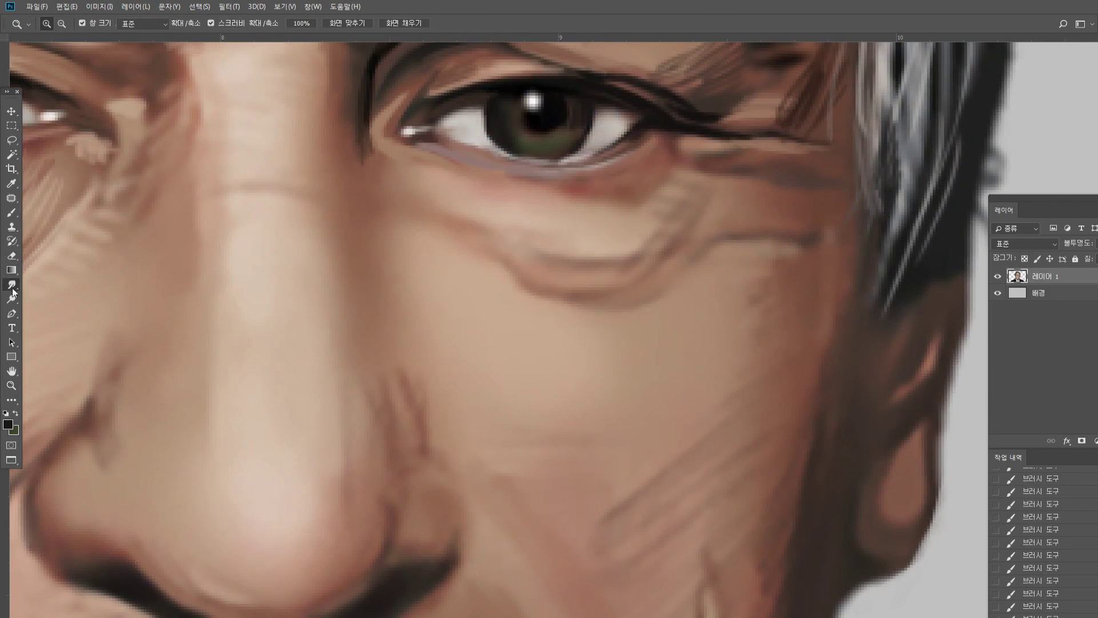
left_click(12, 298)
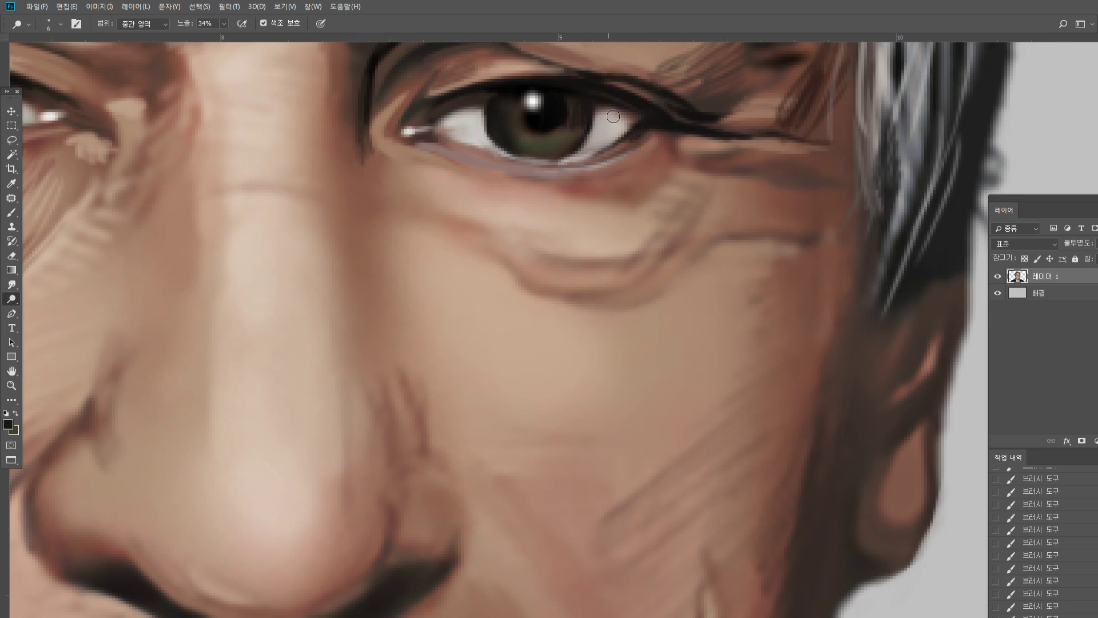
right_click(12, 298)
left_click(54, 311)
mouse_move(610, 127)
left_mouse_down()
mouse_move(633, 122)
mouse_move(619, 126)
left_mouse_up()
mouse_move(625, 122)
left_mouse_down()
mouse_move(561, 160)
mouse_move(593, 152)
mouse_move(558, 162)
left_mouse_up()
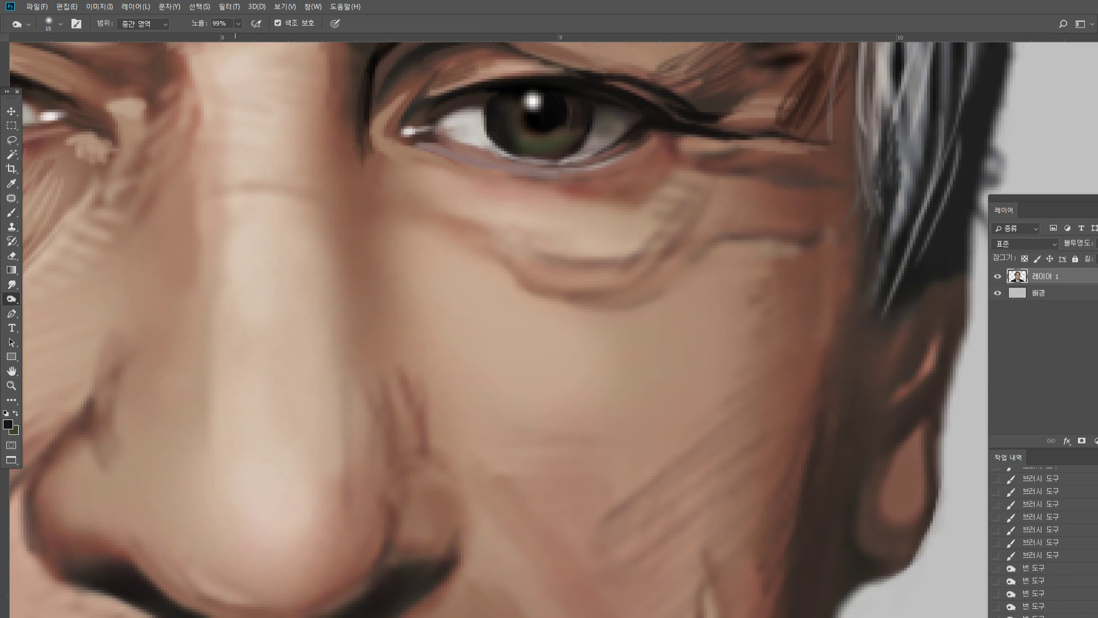
Smudge the catchlight of the image-right eye and brush sampled dark iris colour around the pupil's lower and outer edges
left_click(12, 284)
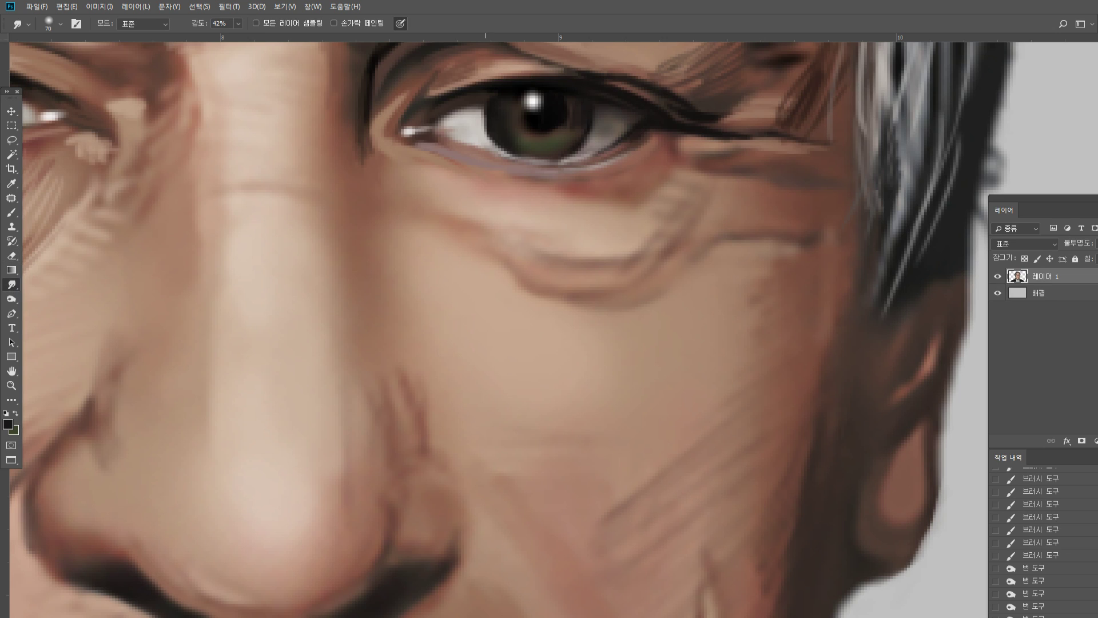
left_click_drag(524, 109, 551, 112)
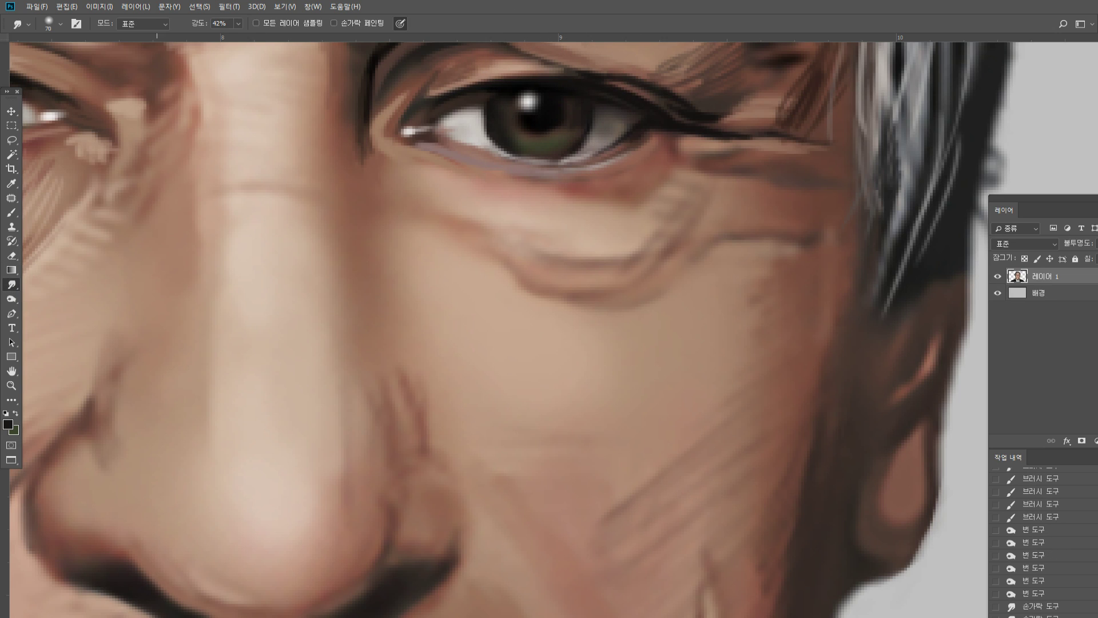
left_click(12, 213)
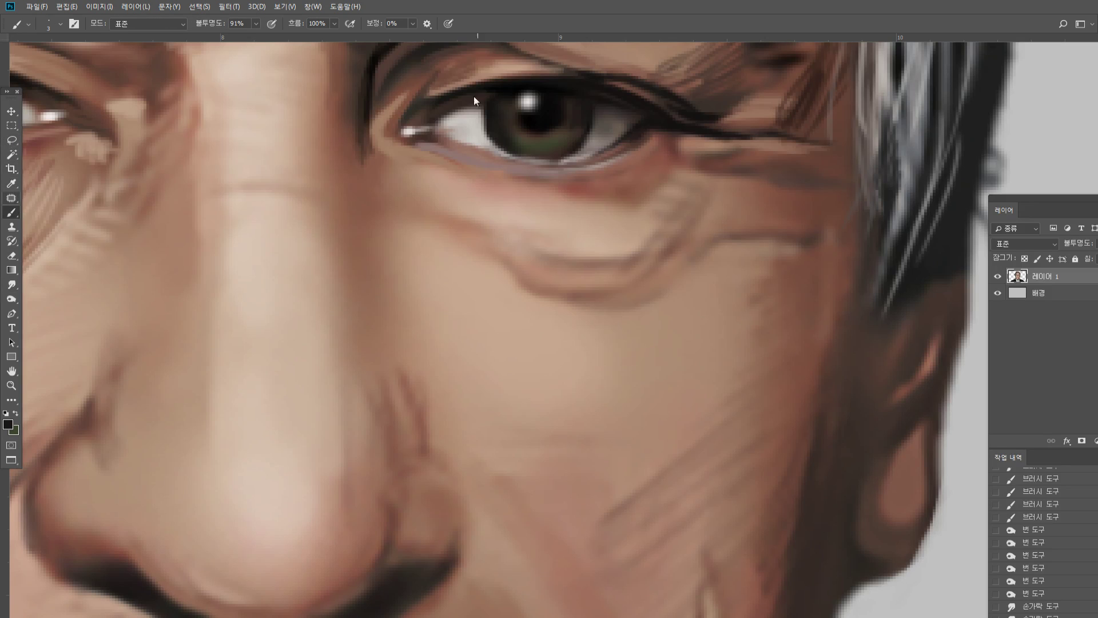
left_click(534, 138, "alt")
left_click_drag(523, 129, 527, 134)
left_click_drag(522, 129, 556, 129)
left_click_drag(554, 131, 567, 112)
left_click_drag(565, 114, 560, 103)
Touch up the image-right upper lid rim with sampled skin tone and redraw the dark crease past the outer corner
left_click(533, 68, "alt")
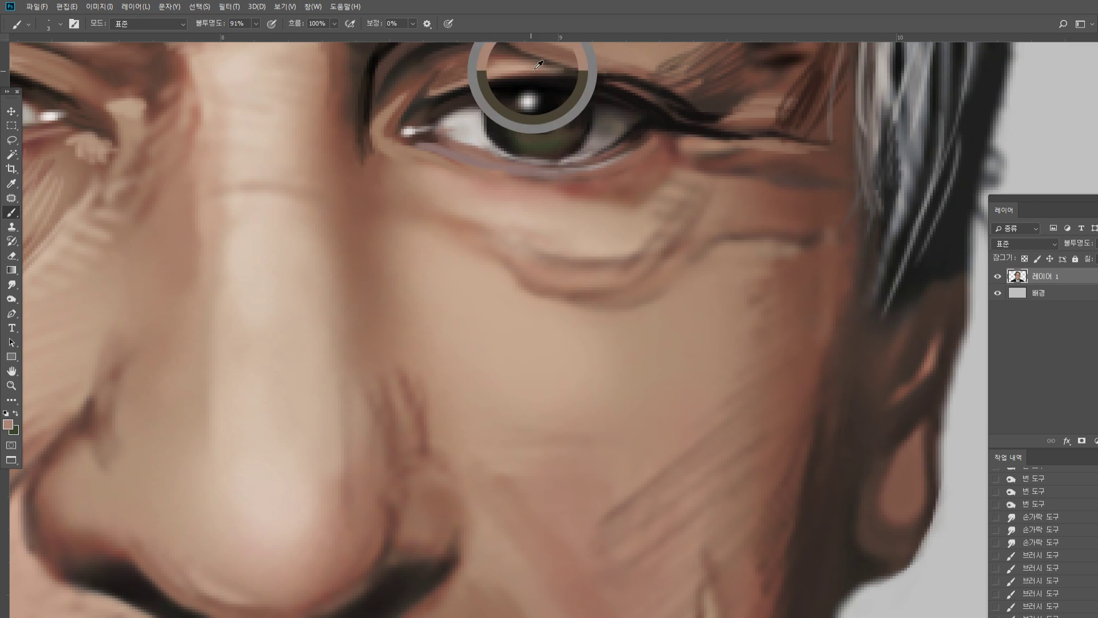
mouse_move(537, 64)
left_mouse_down()
mouse_move(573, 68)
mouse_move(559, 71)
left_mouse_up()
left_click(592, 75, "alt")
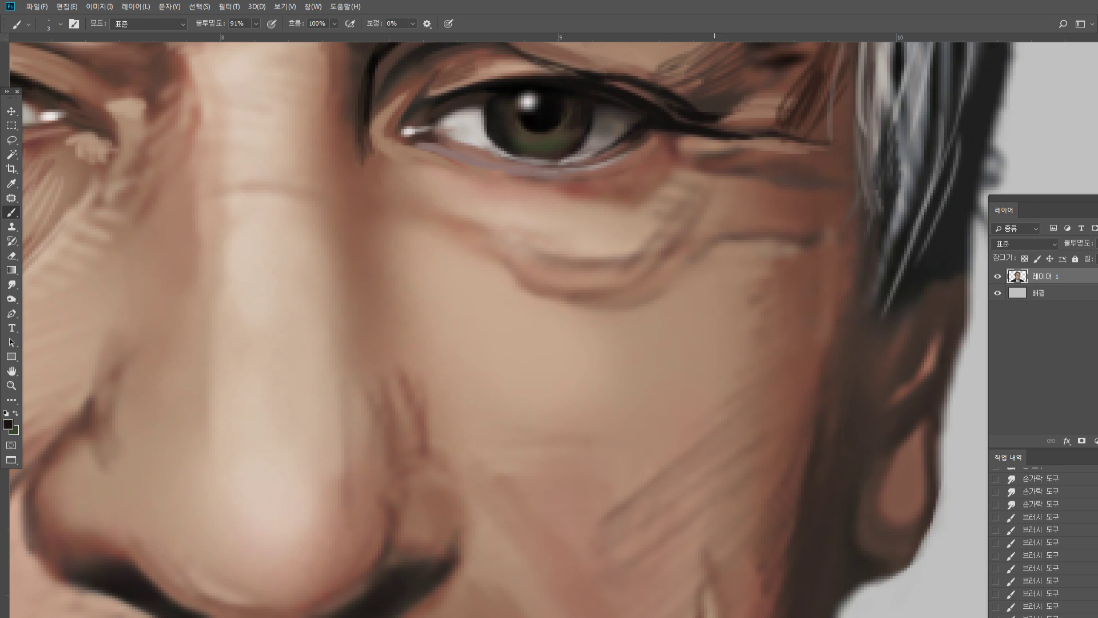
left_click(692, 128, "alt")
left_click_drag(667, 122, 698, 132)
mouse_move(675, 125)
left_mouse_down()
mouse_move(737, 144)
mouse_move(750, 141)
mouse_move(698, 122)
mouse_move(774, 136)
left_mouse_up()
left_click(759, 118, "alt")
left_click(690, 112, "alt")
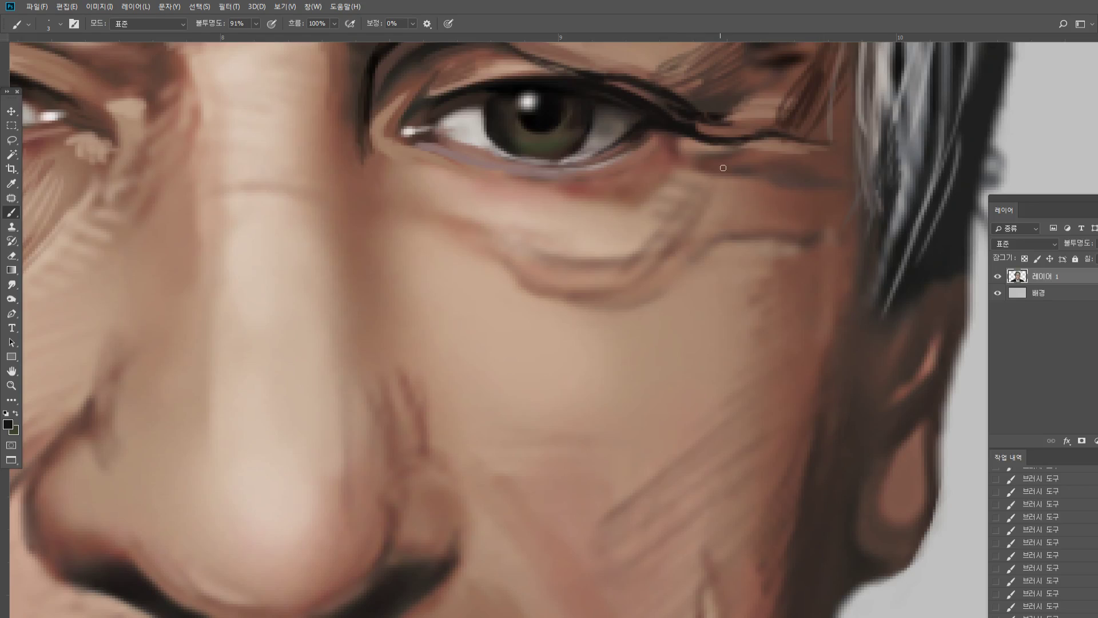
Add fine brown and light skin-tone wrinkle strokes below the crease at the image-right eye's outer corner
left_click(674, 146, "alt")
mouse_move(695, 174)
left_mouse_down()
mouse_move(743, 183)
mouse_move(767, 208)
left_mouse_up()
left_click(725, 217, "alt")
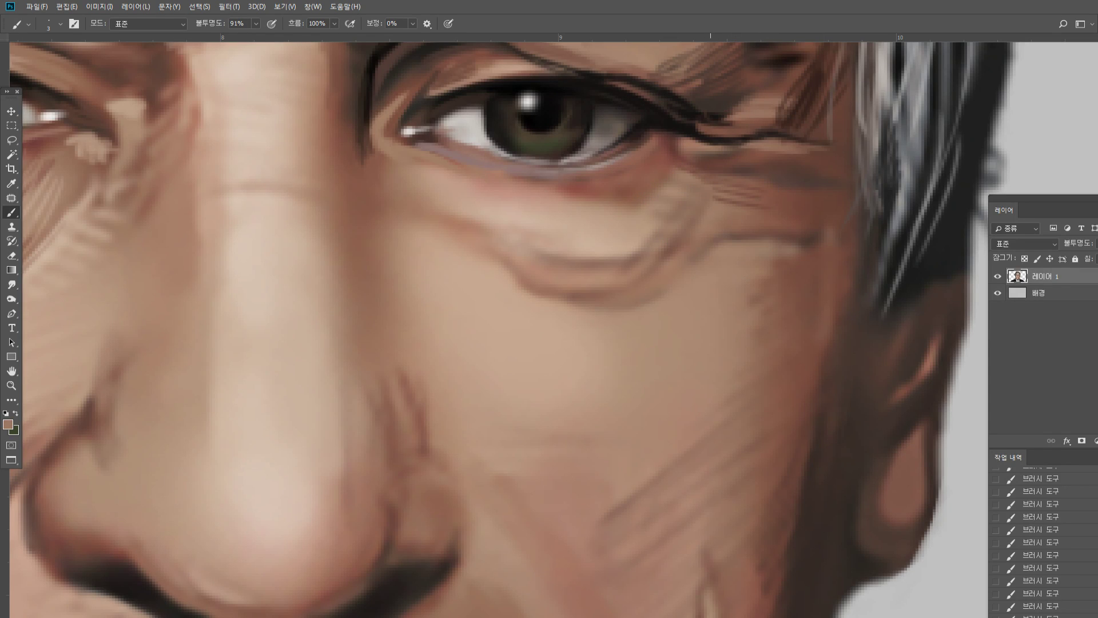
left_click(766, 232, "alt")
mouse_move(712, 210)
left_mouse_down()
mouse_move(774, 236)
mouse_move(748, 248)
mouse_move(758, 242)
left_mouse_up()
left_click(738, 253, "alt")
left_click_drag(722, 226, 795, 251)
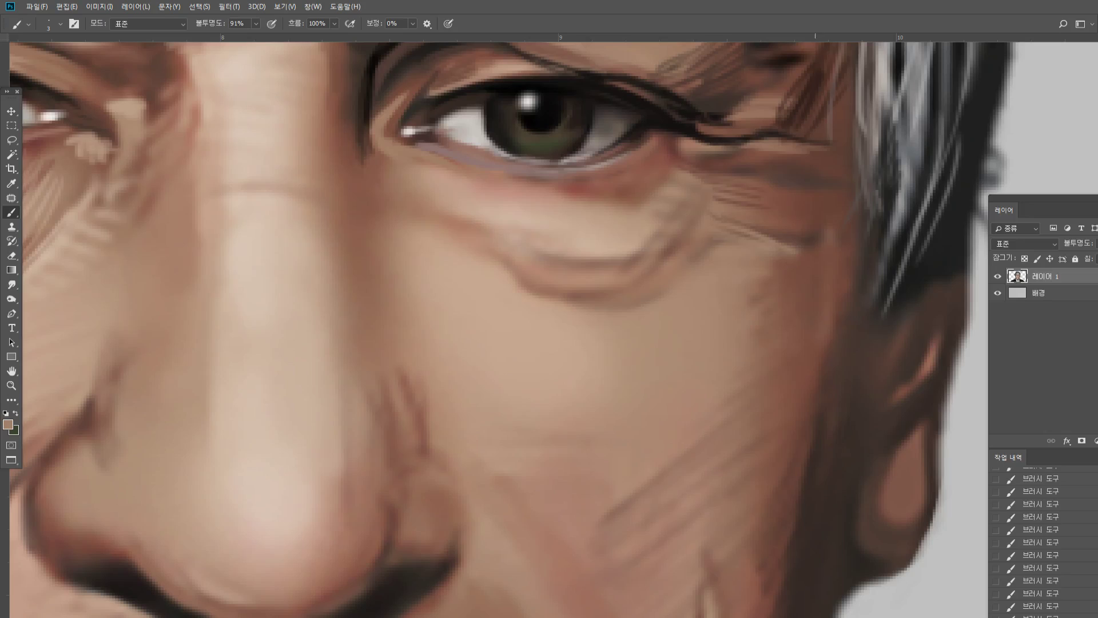
Draw thin dark brown wrinkles on the image-right upper cheekbone and along the outer end of the eye bag
left_click(803, 241, "alt")
left_click_drag(718, 279, 778, 291)
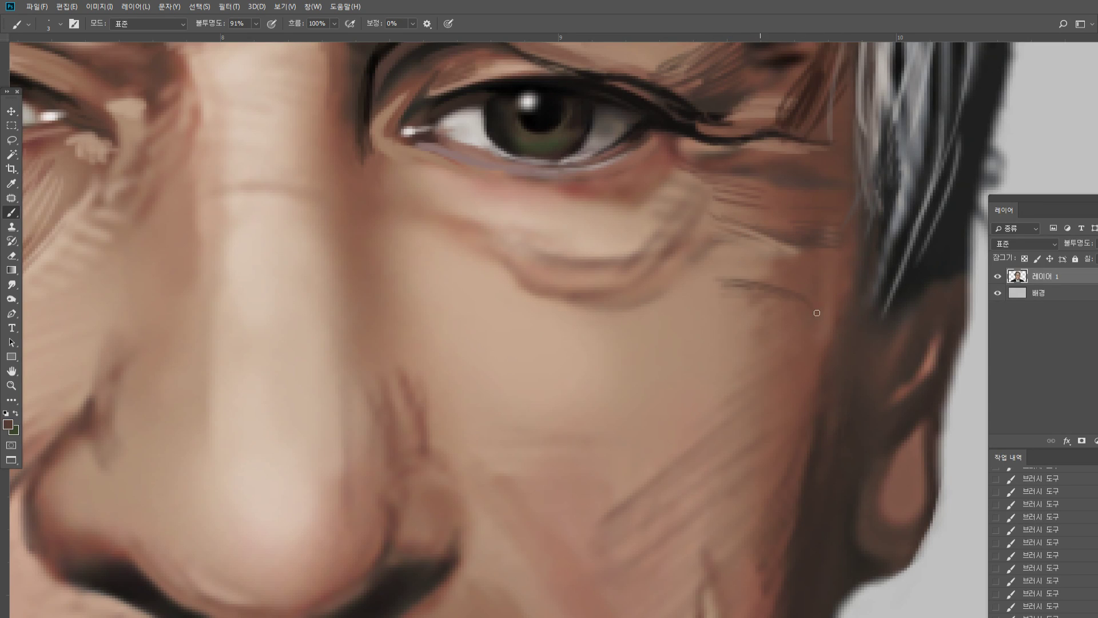
left_click(744, 269, "alt")
left_click(609, 255, "alt")
left_click(808, 248, "alt")
left_click_drag(623, 266, 712, 250)
left_click_drag(660, 265, 723, 257)
mouse_move(669, 274)
left_mouse_down()
mouse_move(721, 262)
mouse_move(619, 296)
mouse_move(632, 303)
left_mouse_up()
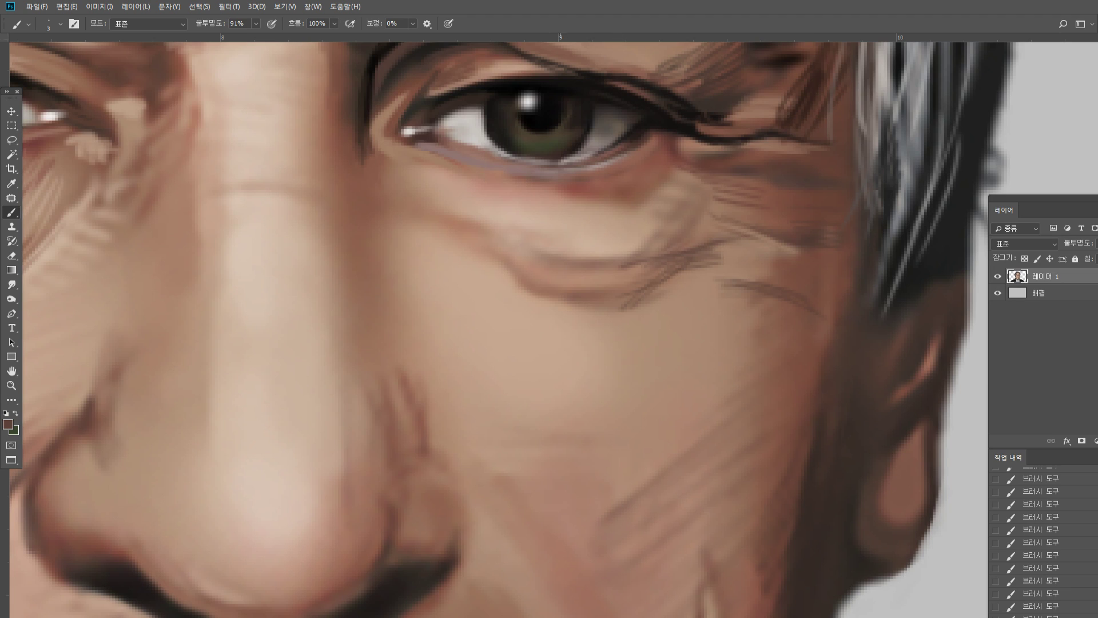
Hatch fine brown strokes beneath the image-right lower lid and add short dark lashes along its rim
mouse_move(548, 207)
left_mouse_down()
mouse_move(609, 197)
mouse_move(659, 169)
mouse_move(645, 147)
mouse_move(652, 153)
left_mouse_up()
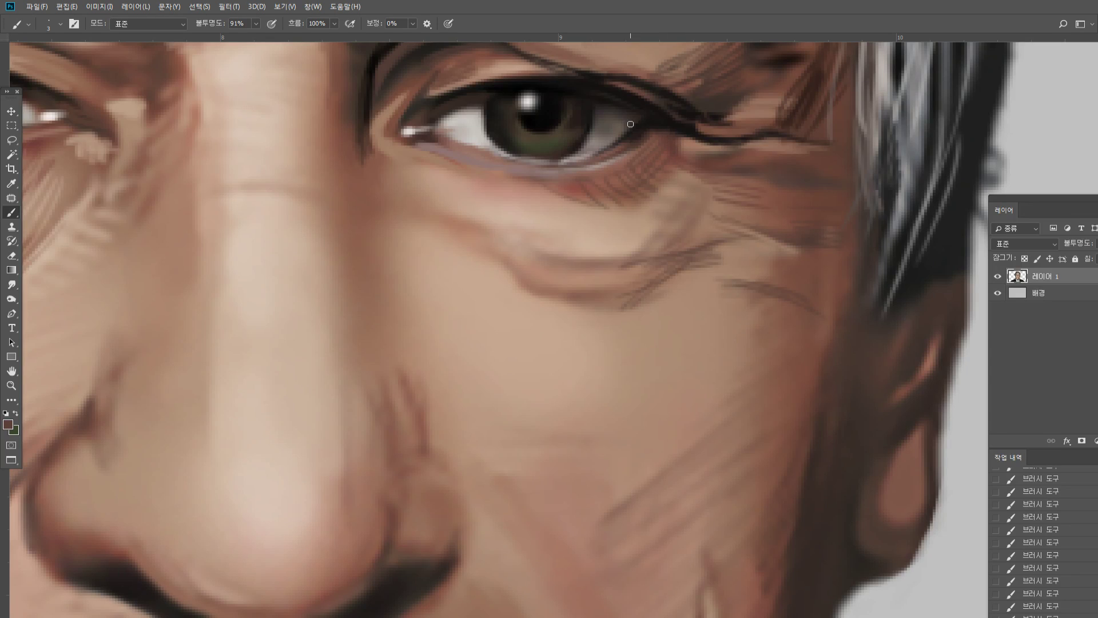
left_click_drag(565, 181, 572, 175)
left_click_drag(588, 178, 604, 169)
left_click_drag(610, 168, 633, 156)
left_click(643, 127, "alt")
left_click_drag(636, 154, 644, 149)
left_click_drag(656, 137, 662, 134)
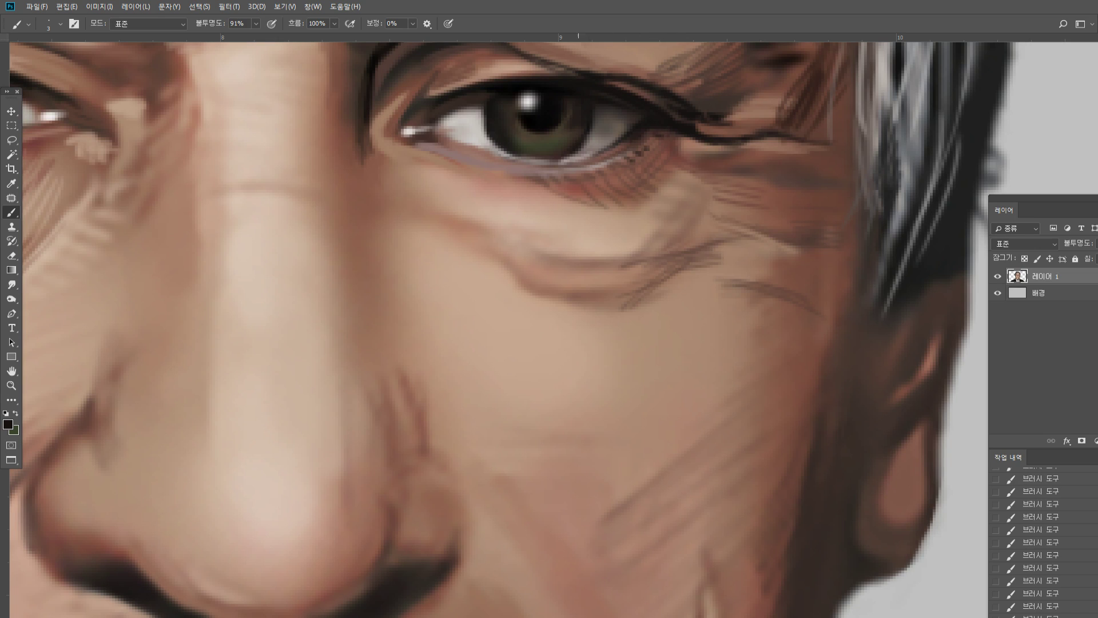
left_click_drag(560, 172, 564, 170)
left_click_drag(547, 174, 553, 171)
Stroke a sampled reddish tone along the inner part of the image-right lower lid rim
left_click(501, 215, "alt")
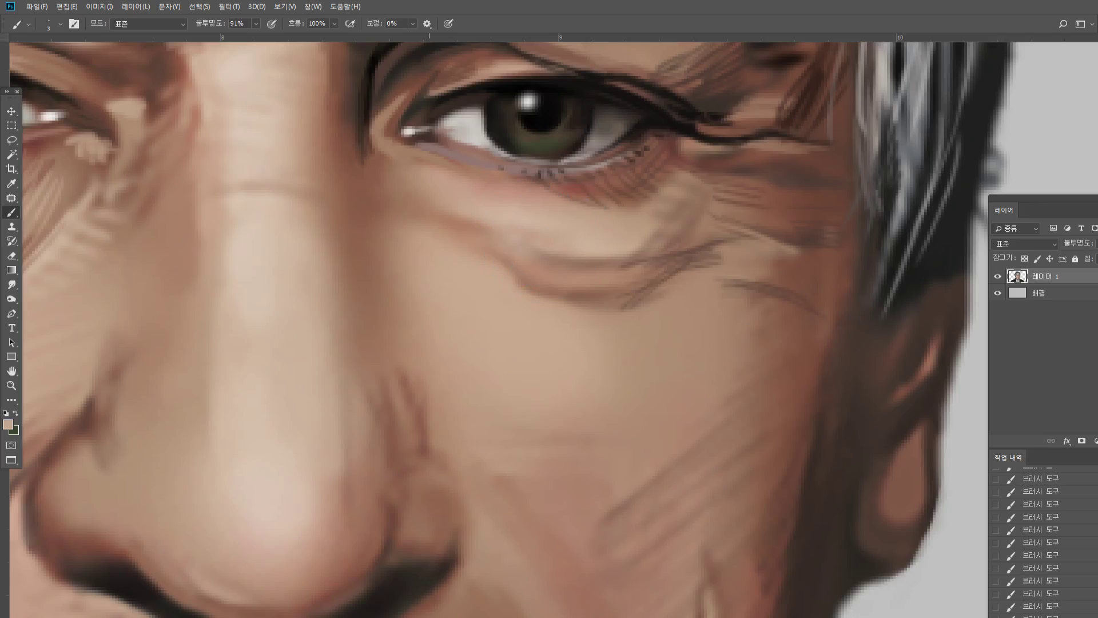
left_click(582, 185, "alt")
left_click_drag(456, 158, 484, 170)
mouse_move(414, 148)
left_mouse_down()
mouse_move(500, 175)
mouse_move(481, 175)
left_mouse_up()
Draw fine curved skin-crease strokes across the image-right under-eye area from the inner corner outward
left_click(517, 211, "alt")
left_click_drag(400, 170, 519, 250)
left_click_drag(485, 219, 547, 249)
left_click_drag(512, 219, 567, 248)
mouse_move(506, 216)
left_mouse_down()
mouse_move(552, 238)
mouse_move(642, 238)
left_mouse_up()
left_click_drag(539, 196, 449, 196, "alt")
Hatch sampled reddish-brown strokes along the inner, lower contour of the image-right eye bag
left_click(430, 265, "alt")
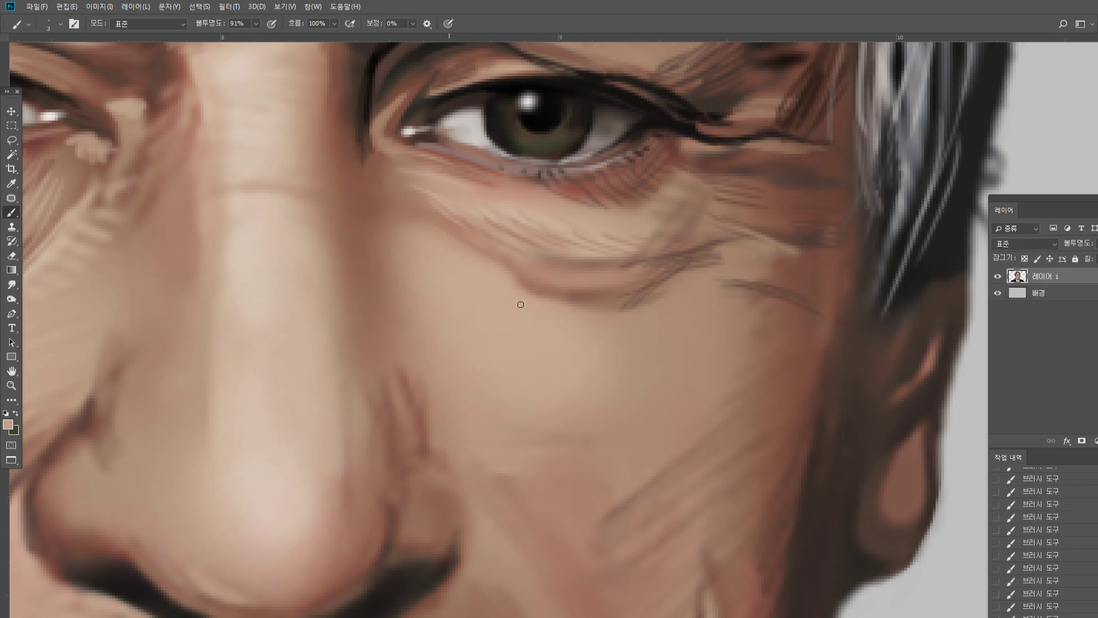
left_click(549, 299, "alt")
mouse_move(514, 283)
left_mouse_down()
mouse_move(455, 242)
mouse_move(537, 297)
left_mouse_up()
left_click_drag(438, 243, 500, 289)
left_click_drag(448, 248, 528, 297)
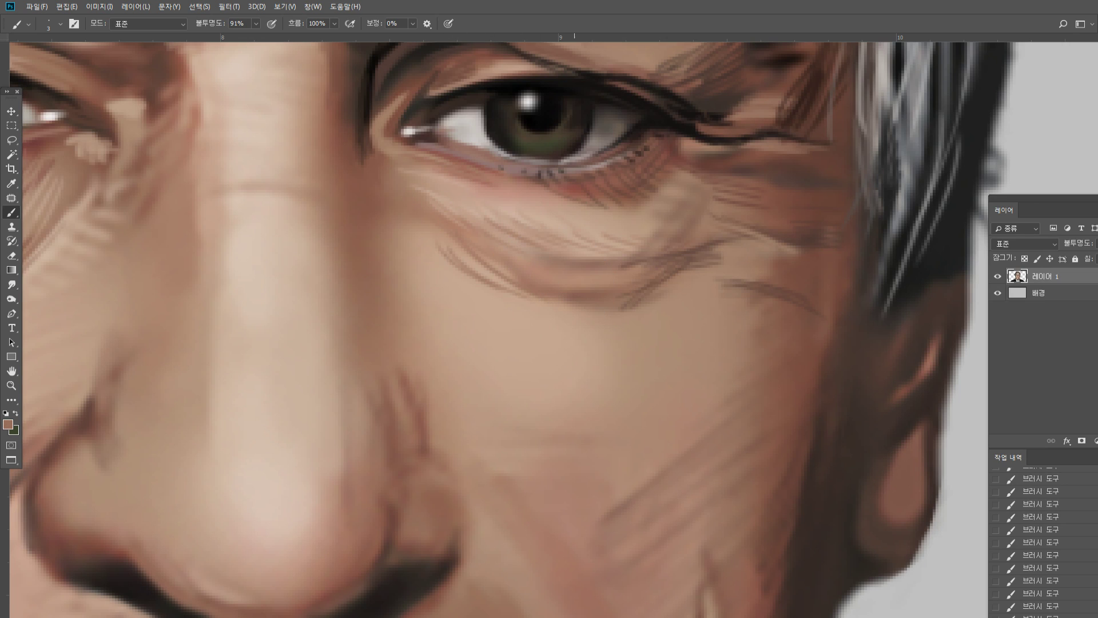
left_click_drag(492, 262, 507, 276)
left_click_drag(465, 252, 518, 290)
Fill the lower fold of the image-right eye bag with short strokes of sampled light skin tone
left_click(589, 213, "alt")
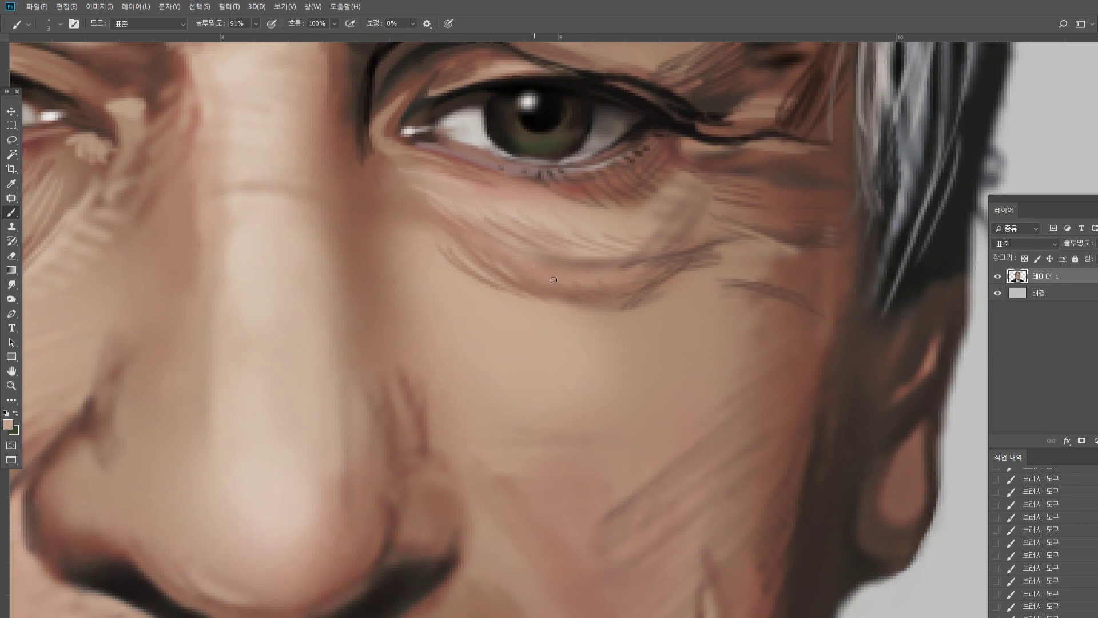
left_click_drag(541, 279, 626, 276)
mouse_move(458, 255)
left_mouse_down()
mouse_move(503, 285)
mouse_move(487, 283)
left_mouse_up()
left_click(549, 281, "alt")
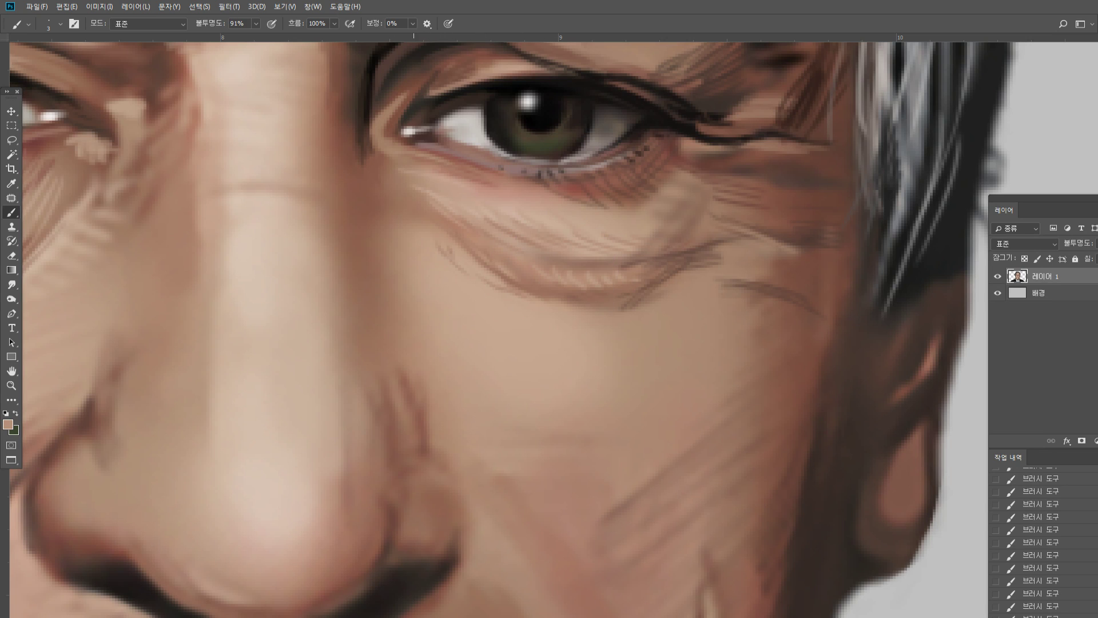
Draw sampled reddish-brown strokes down the image-right side of the nose bridge towards the nostril
left_click(368, 232, "alt")
left_click_drag(380, 231, 409, 305)
left_click_drag(391, 255, 405, 372)
Redefine the upper lid fold of the image-right eye with fine strokes of sampled dark and skin tones
double_click(17, 386)
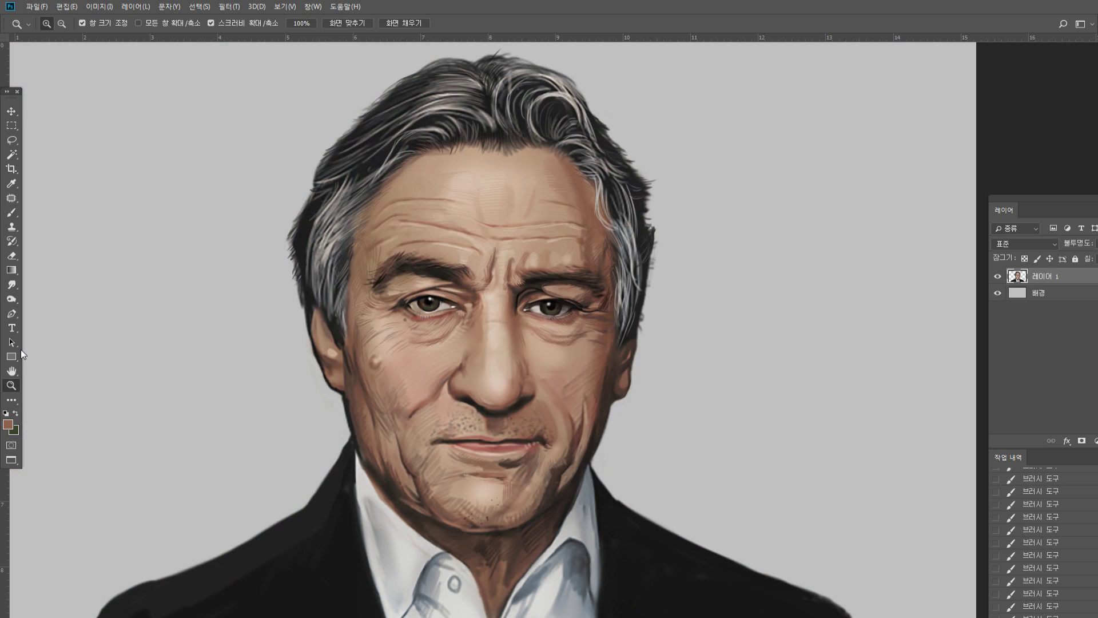
left_click(371, 309)
left_click(514, 343, "alt")
left_click(544, 334, "alt")
left_click_drag(544, 335, 489, 169)
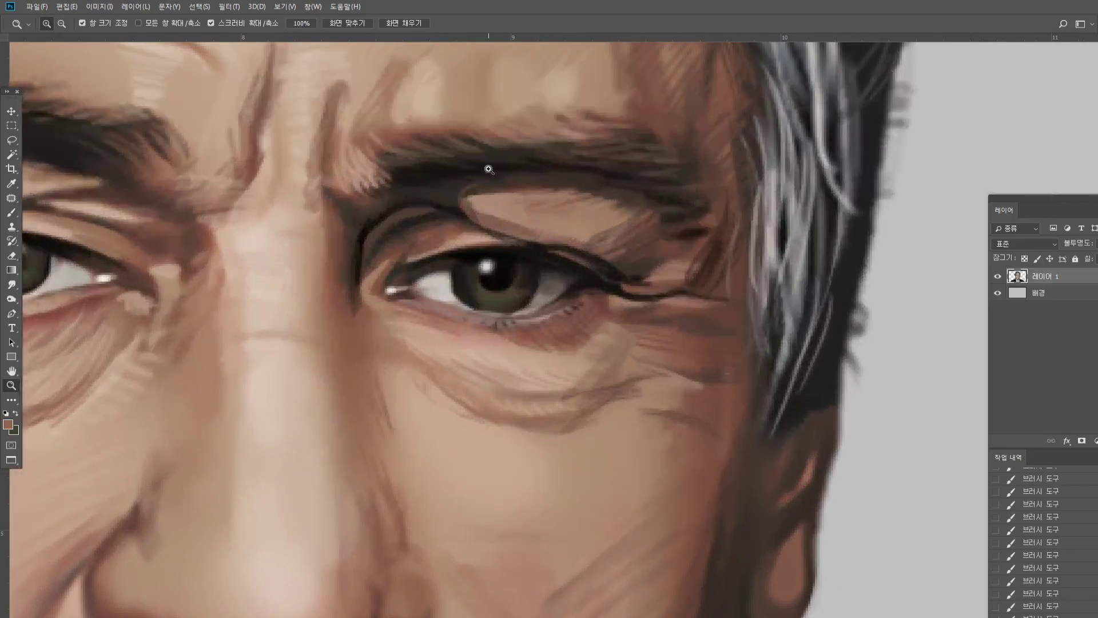
left_click(12, 212)
left_click(478, 237, "alt")
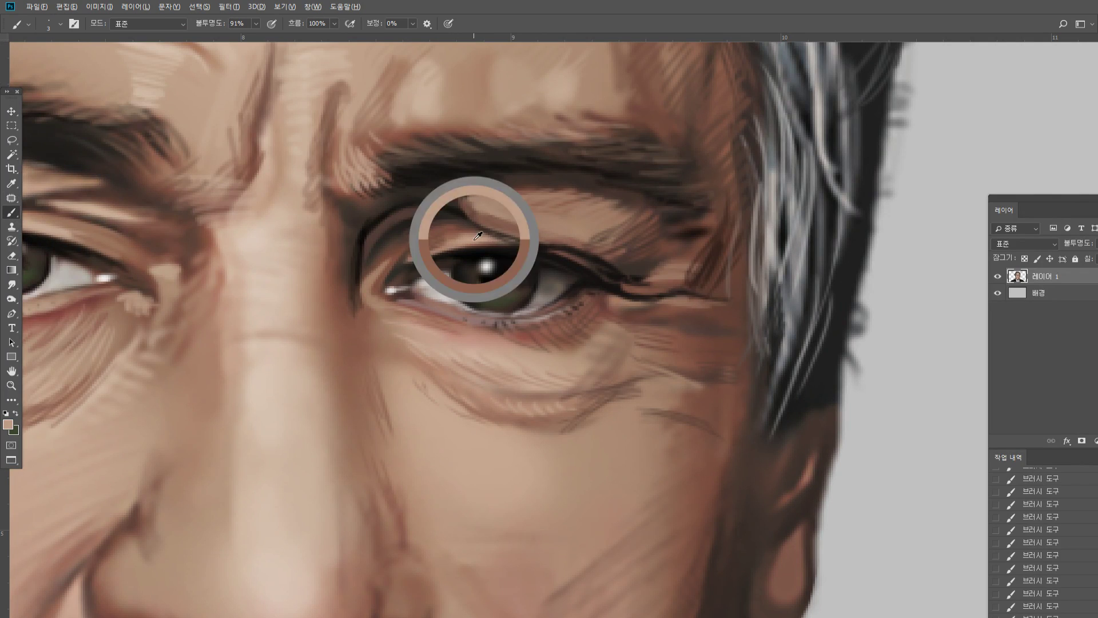
left_click(462, 213, "alt")
left_click_drag(466, 215, 525, 240)
left_click(461, 210, "alt")
left_click(458, 212, "alt")
left_click_drag(486, 224, 540, 242)
left_click_drag(522, 238, 575, 246)
left_click(478, 99, "alt")
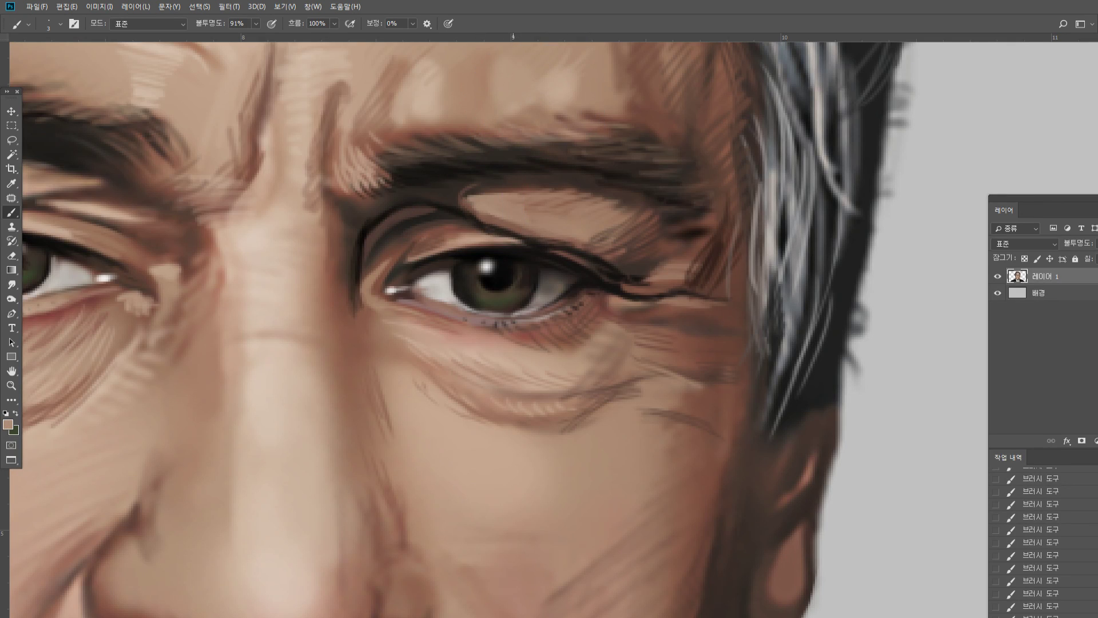
mouse_move(513, 225)
left_mouse_down()
mouse_move(537, 230)
mouse_move(494, 216)
left_mouse_up()
Paint fine sampled dark hairs under the inner part and along the upper edge of the image-right eyebrow
left_click(469, 201, "alt")
left_click(469, 162, "alt")
left_click_drag(460, 184, 501, 186)
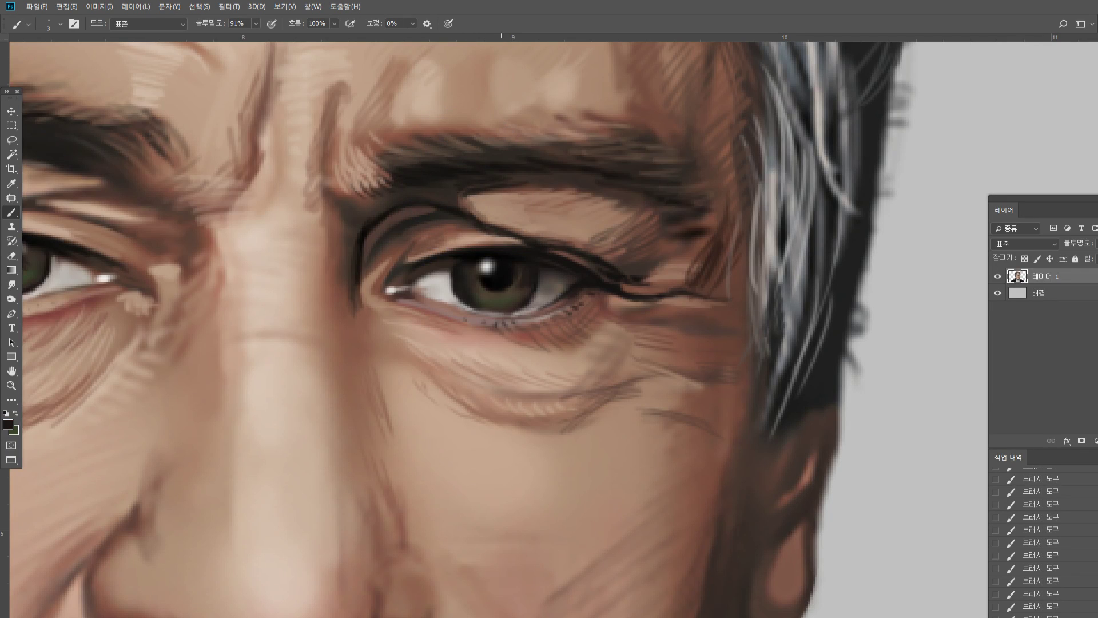
left_click(481, 107, "alt")
left_click(552, 101, "alt")
left_click_drag(574, 116, 592, 134)
left_click_drag(582, 116, 612, 132)
left_click_drag(604, 125, 619, 134)
Add sampled black hairs across the outer half and at the inner end of the image-right eyebrow
left_click(530, 159, "alt")
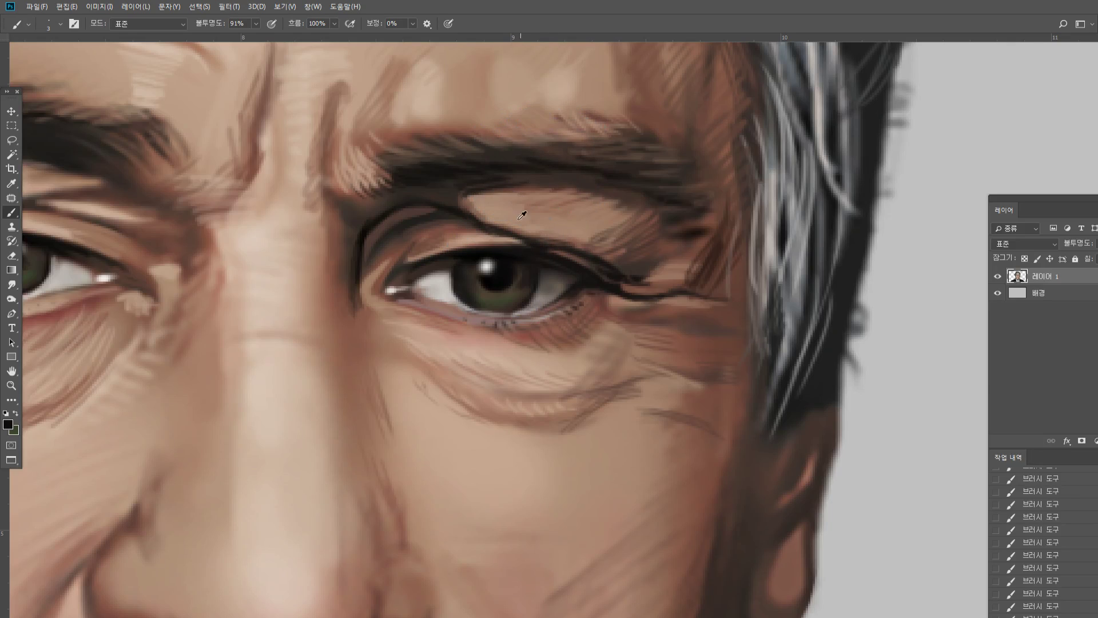
left_click_drag(560, 140, 648, 125)
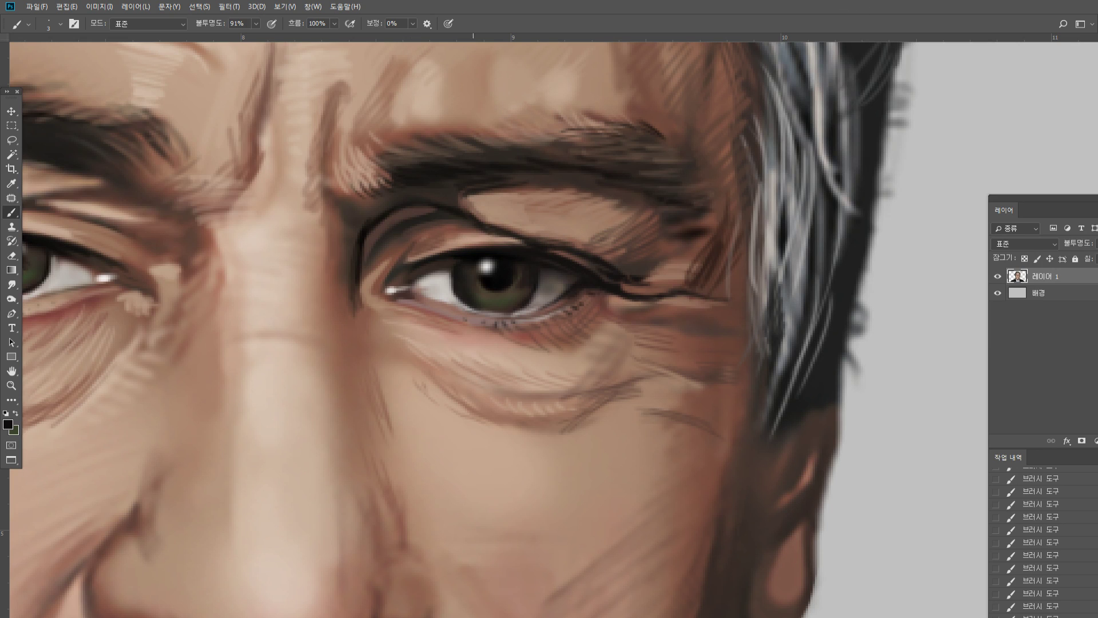
left_click_drag(381, 169, 387, 177)
left_click(338, 90, "alt")
left_click(343, 94, "alt")
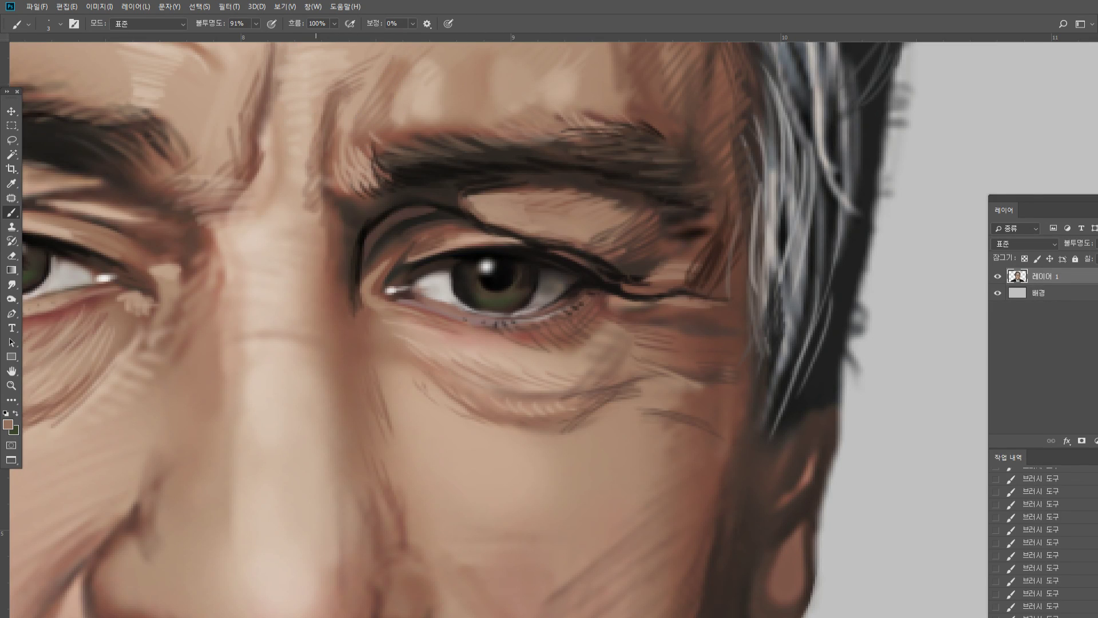
Hatch short strokes of a sampled tone below the inner corner of the image-right eye
double_click(11, 385)
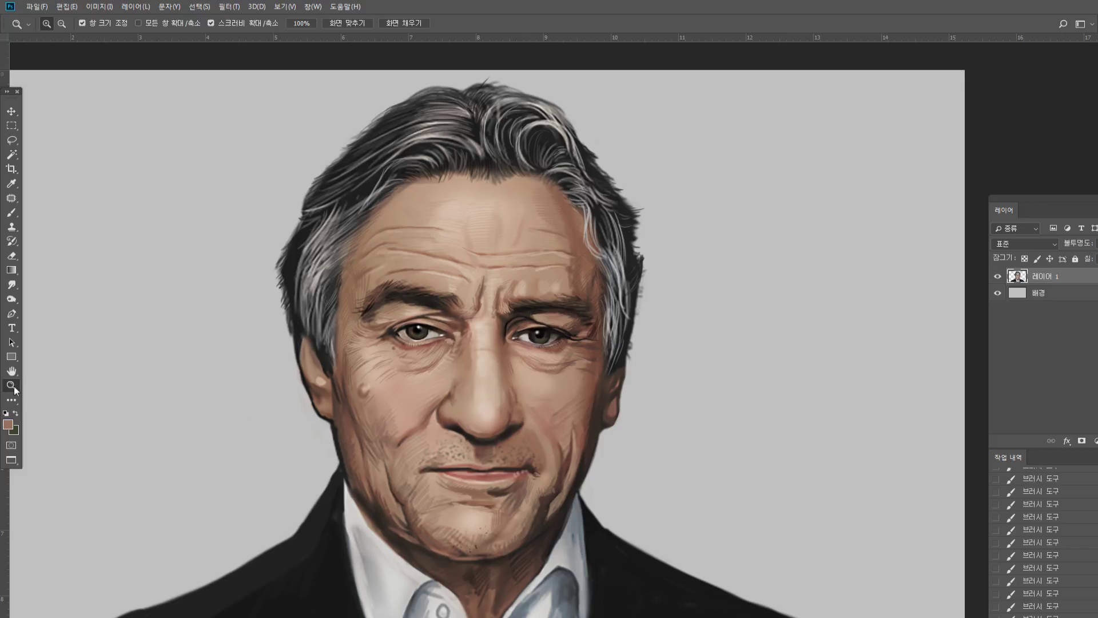
left_click(543, 386, "alt")
left_click_drag(547, 402, 549, 400)
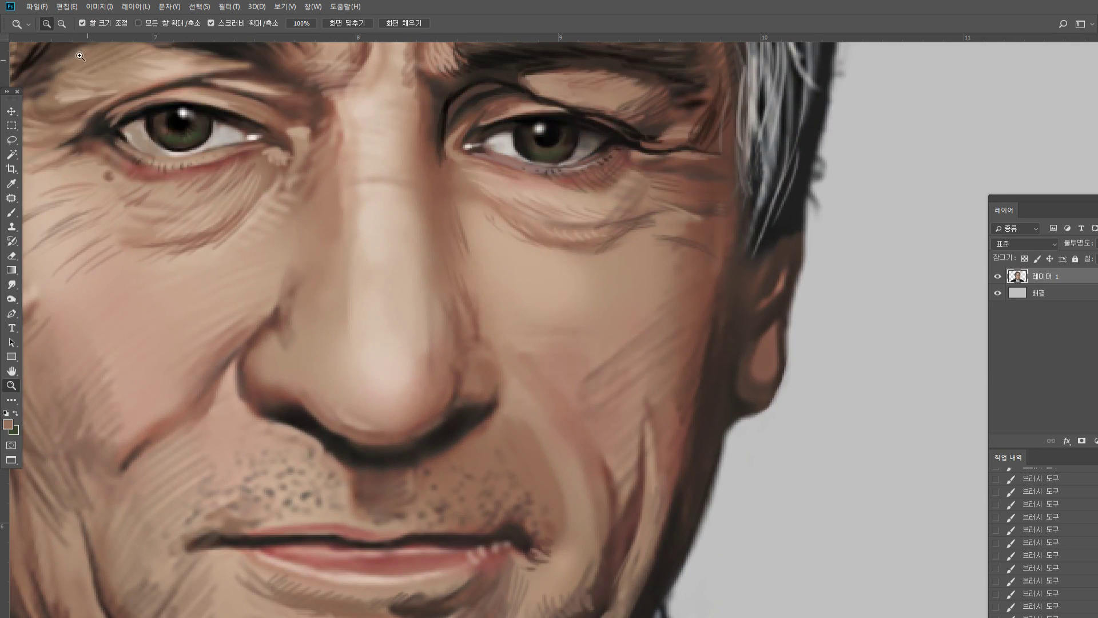
left_click(475, 151)
left_click(475, 151)
left_click(5, 212)
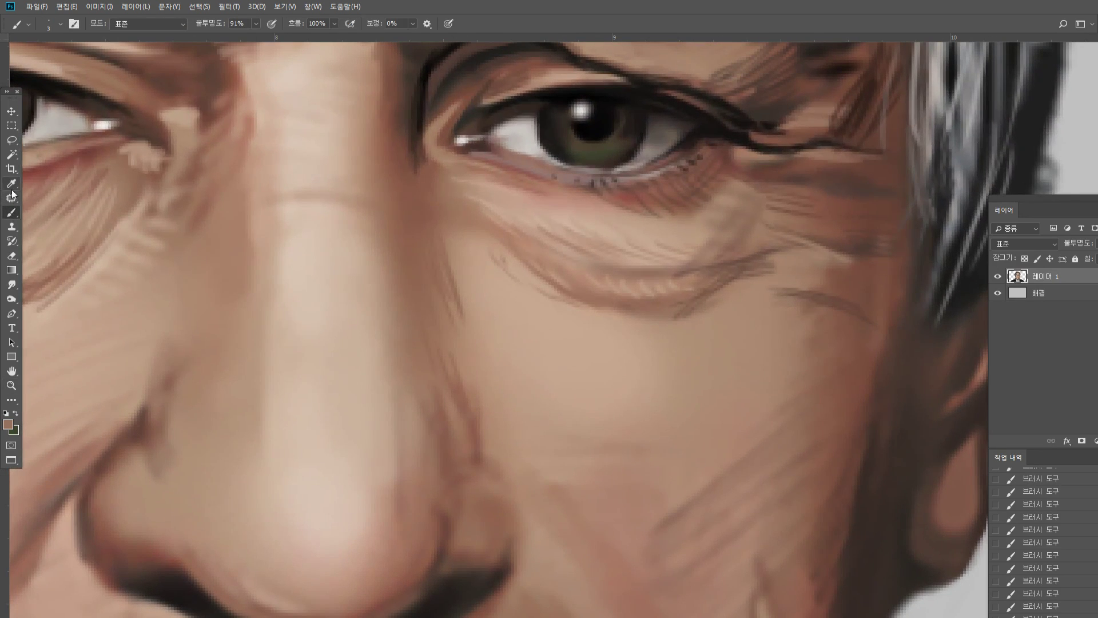
left_click(446, 119, "alt")
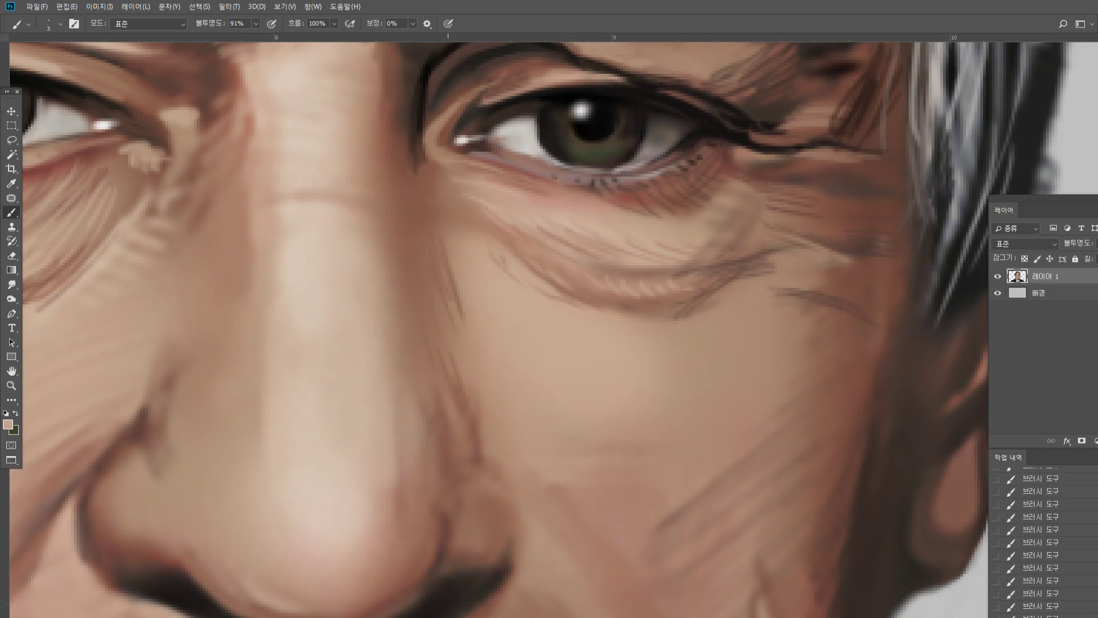
mouse_move(437, 139)
left_mouse_down()
mouse_move(426, 137)
mouse_move(424, 151)
mouse_move(445, 172)
left_mouse_up()
left_click_drag(422, 180, 456, 187)
left_click_drag(433, 199, 459, 195)
left_click_drag(436, 205, 473, 211)
mouse_move(453, 223)
left_mouse_down()
mouse_move(476, 220)
mouse_move(451, 221)
mouse_move(449, 232)
left_mouse_up()
Hatch short sampled reddish-brown strokes down the image-right edge of the nose bridge
left_click(429, 217, "alt")
left_click_drag(430, 242, 453, 242)
left_click_drag(429, 250, 454, 260)
mouse_move(426, 269)
left_mouse_down()
mouse_move(452, 271)
mouse_move(463, 289)
left_mouse_up()
left_click_drag(439, 284, 473, 294)
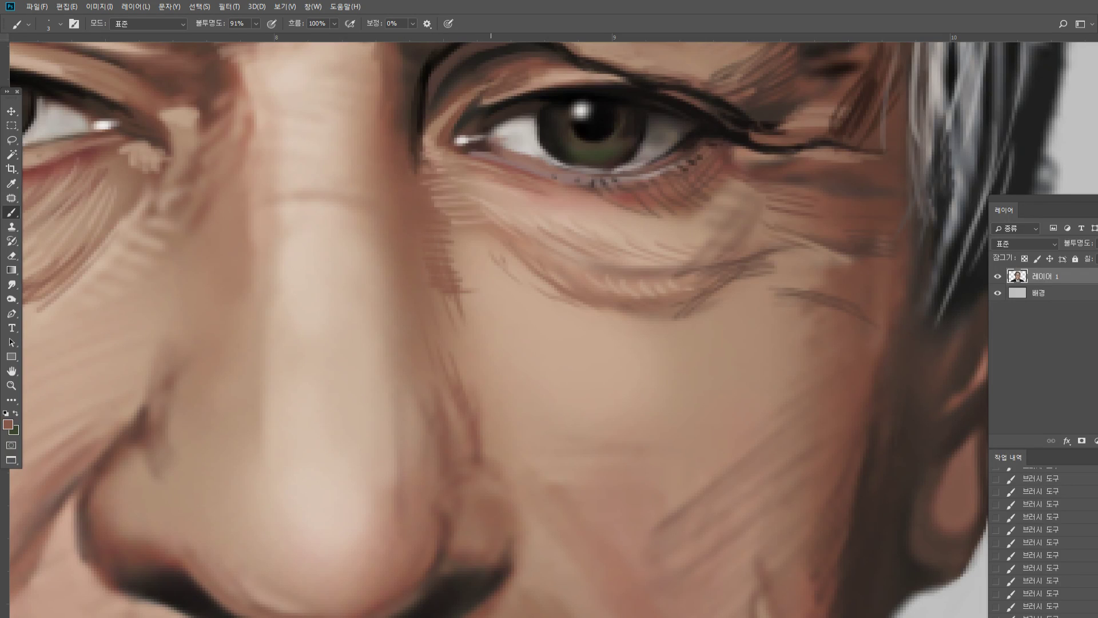
Hatch near-horizontal strokes of sampled light brown on the cheek beside the image-right side of the nose
left_click(454, 274, "alt")
mouse_move(469, 247)
left_mouse_down()
mouse_move(492, 257)
mouse_move(499, 239)
left_mouse_up()
left_click_drag(476, 277, 530, 309)
left_click_drag(464, 322, 518, 329)
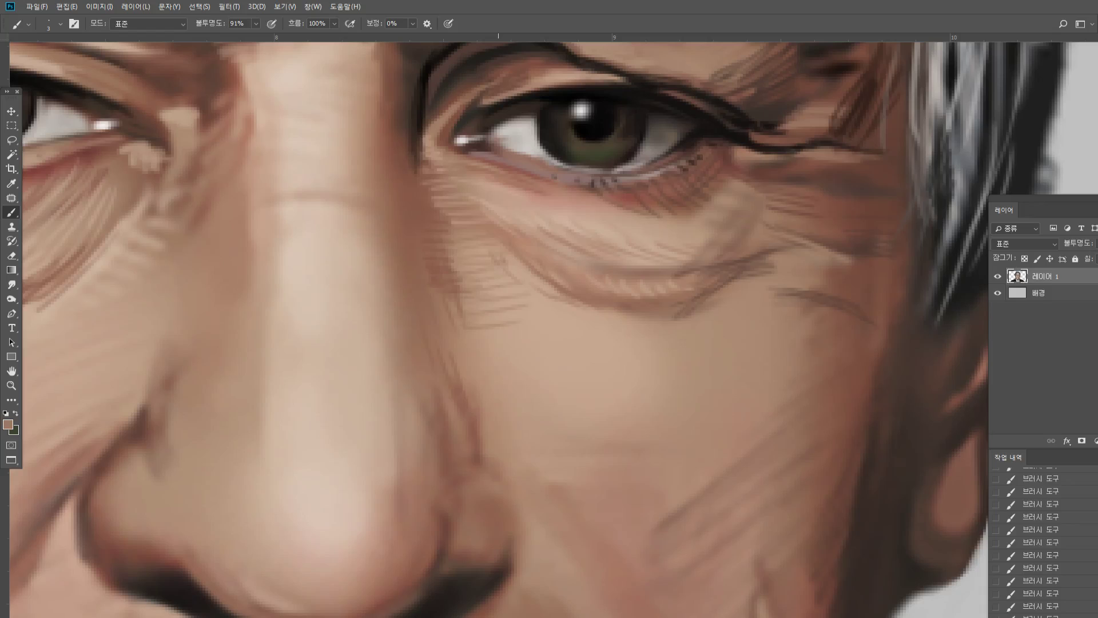
left_click_drag(462, 326, 508, 322)
left_click_drag(463, 335, 514, 330)
mouse_move(463, 345)
left_mouse_down()
mouse_move(521, 338)
mouse_move(526, 348)
left_mouse_up()
left_click_drag(470, 366, 533, 358)
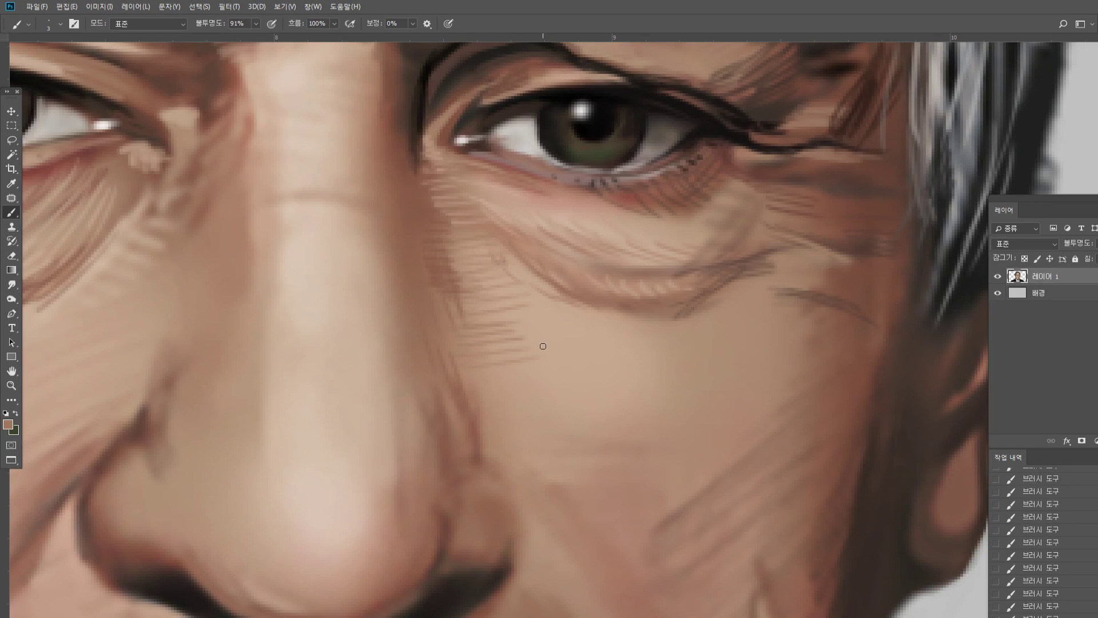
left_click(489, 344, "alt")
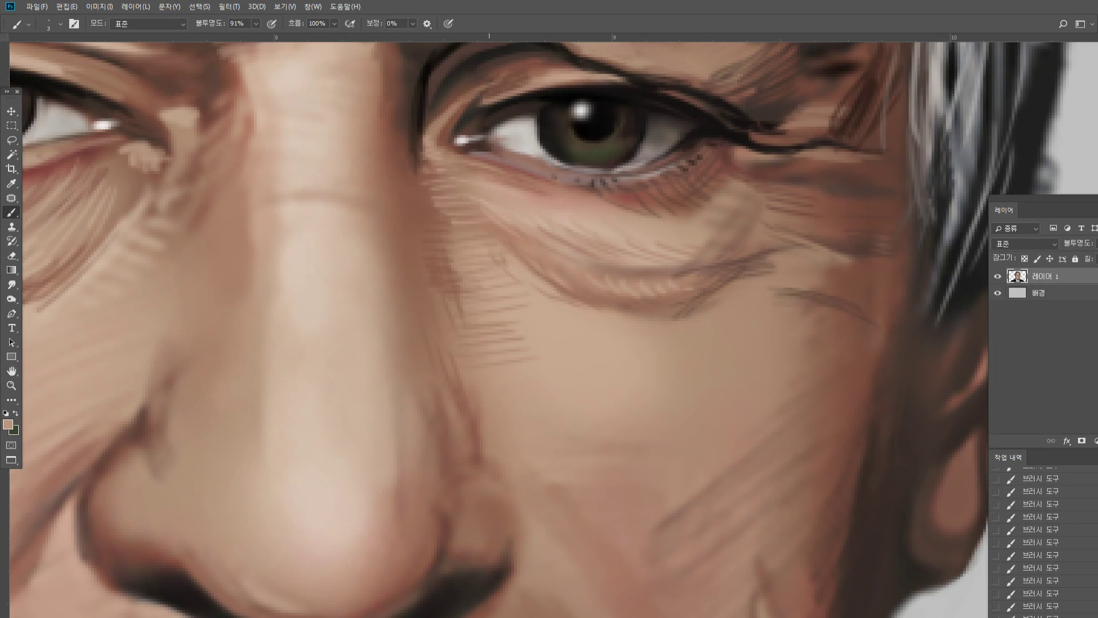
left_click(573, 489, "alt")
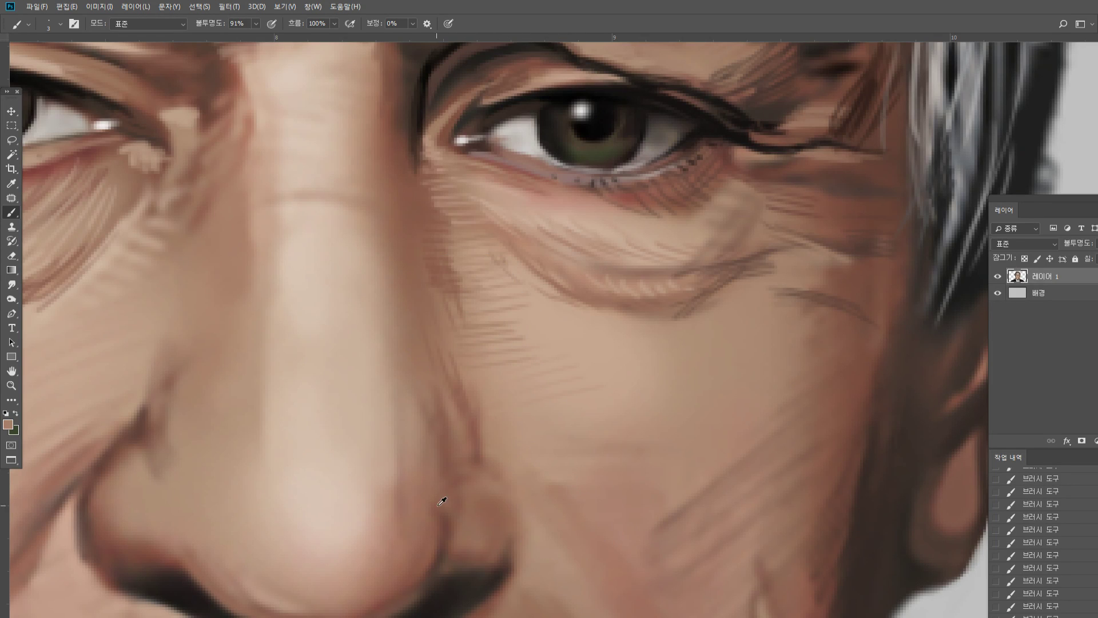
Outline the outer edge of the image-right nostril wing with a sampled near-black tone
left_click(461, 592, "alt")
mouse_move(485, 579)
left_mouse_down()
mouse_move(508, 564)
mouse_move(500, 569)
mouse_move(515, 542)
mouse_move(514, 490)
mouse_move(498, 472)
left_mouse_up()
left_click_drag(511, 546, 504, 477)
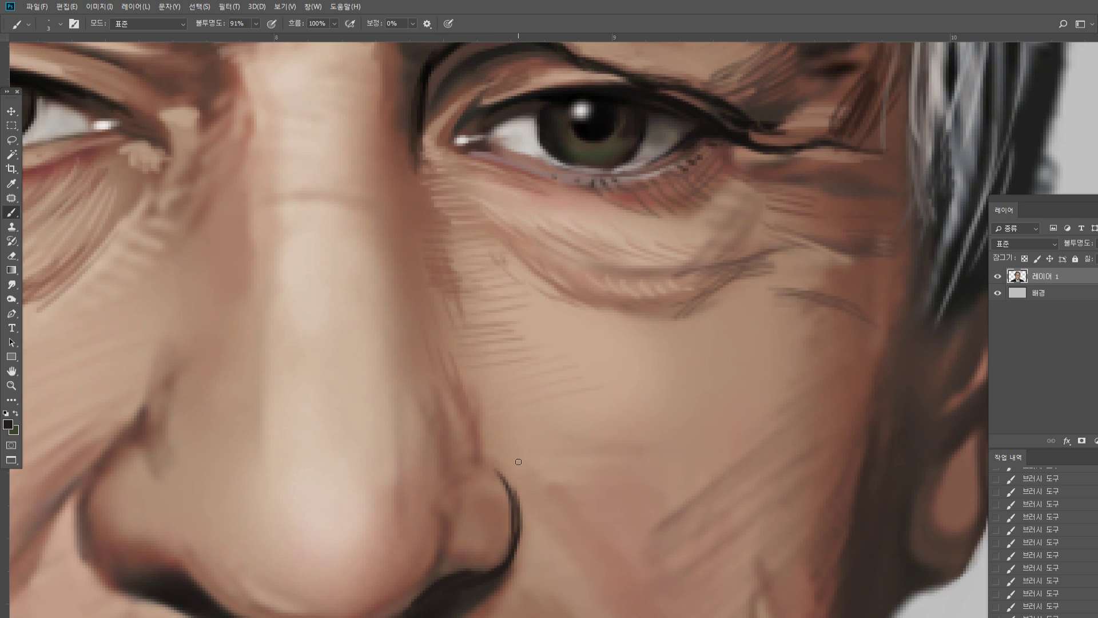
Shade the image-right nostril wing with sampled brown tones, softening its dark outline
left_click(507, 555, "alt")
mouse_move(499, 552)
left_mouse_down()
mouse_move(513, 489)
mouse_move(509, 523)
mouse_move(494, 479)
mouse_move(487, 550)
mouse_move(492, 485)
mouse_move(498, 544)
left_mouse_up()
left_click(509, 524, "alt")
left_click(475, 555, "alt")
left_click(534, 538, "alt")
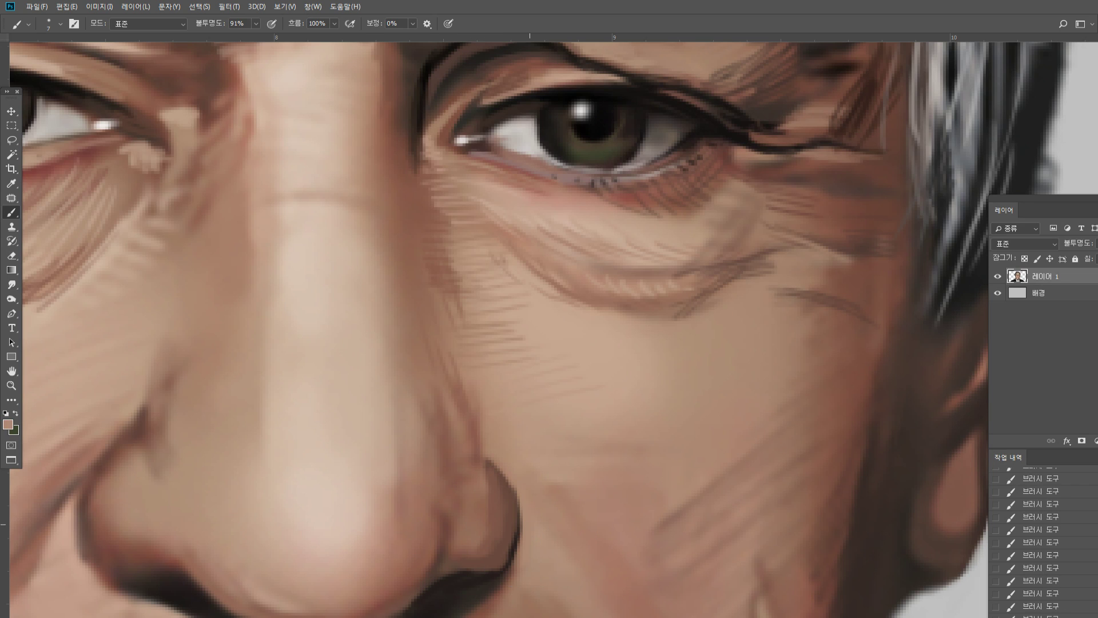
Hatch sampled brown strokes on the cheek beside the image-right nostril wing and undo the last stroke
left_click(508, 579, "alt")
left_click_drag(518, 572, 547, 552)
mouse_move(520, 565)
left_mouse_down()
mouse_move(558, 538)
mouse_move(530, 543)
left_mouse_up()
left_click(536, 551, "alt")
mouse_move(572, 492)
left_mouse_down()
mouse_move(527, 518)
mouse_move(522, 498)
left_mouse_up()
left_click_drag(546, 464, 516, 485)
left_click(568, 496, "alt")
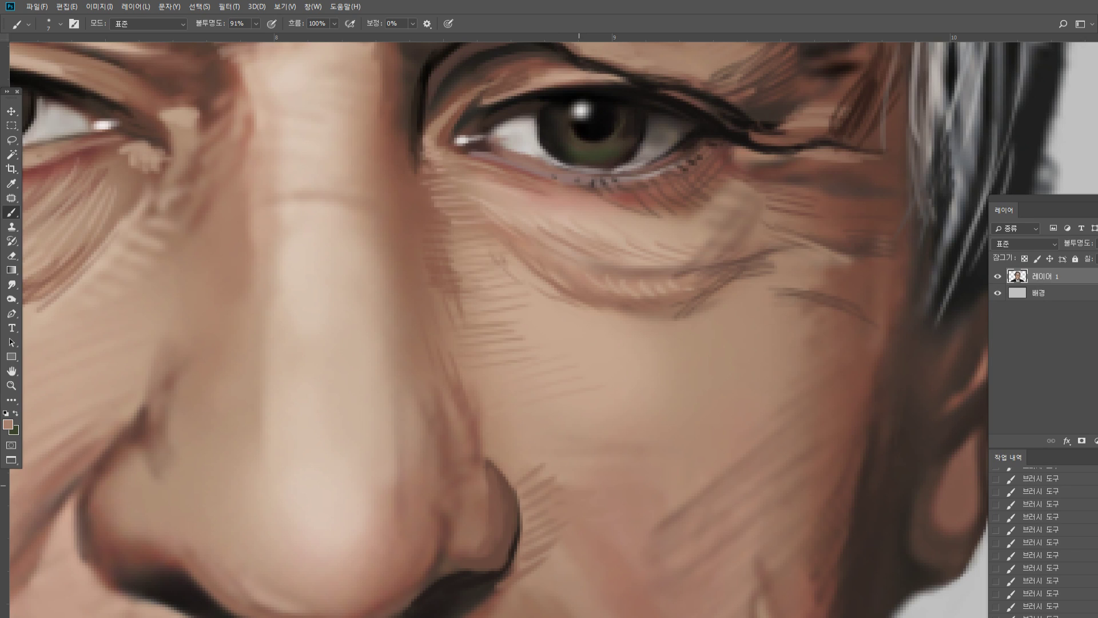
mouse_move(531, 490)
left_mouse_down()
mouse_move(570, 484)
mouse_move(545, 465)
left_mouse_up()
left_click_drag(508, 459, 544, 454)
left_click_drag(507, 448, 548, 445)
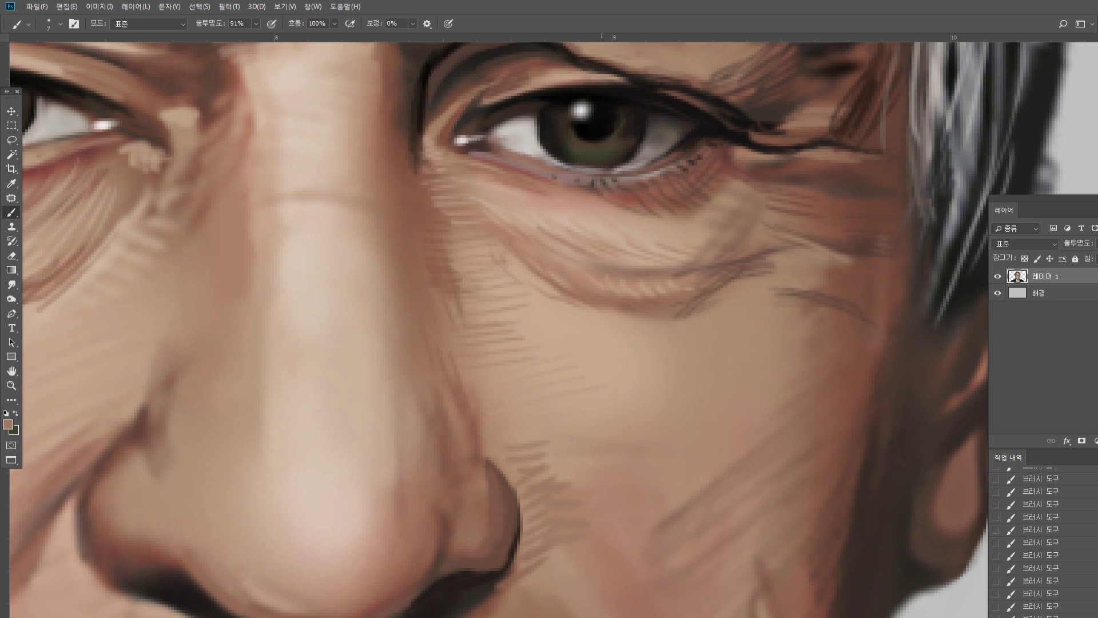
key("ctrl+z")
Stroke a sampled skin tone across the area just under the image-right lower eyelid
double_click(12, 385)
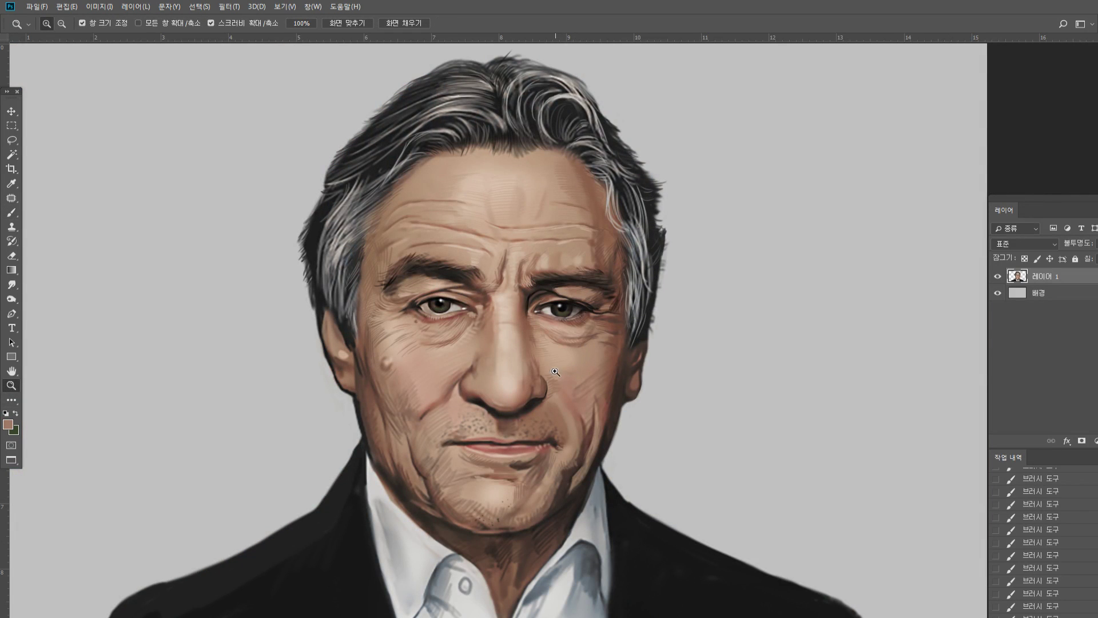
left_click(544, 353)
left_click(603, 305)
left_click(578, 280)
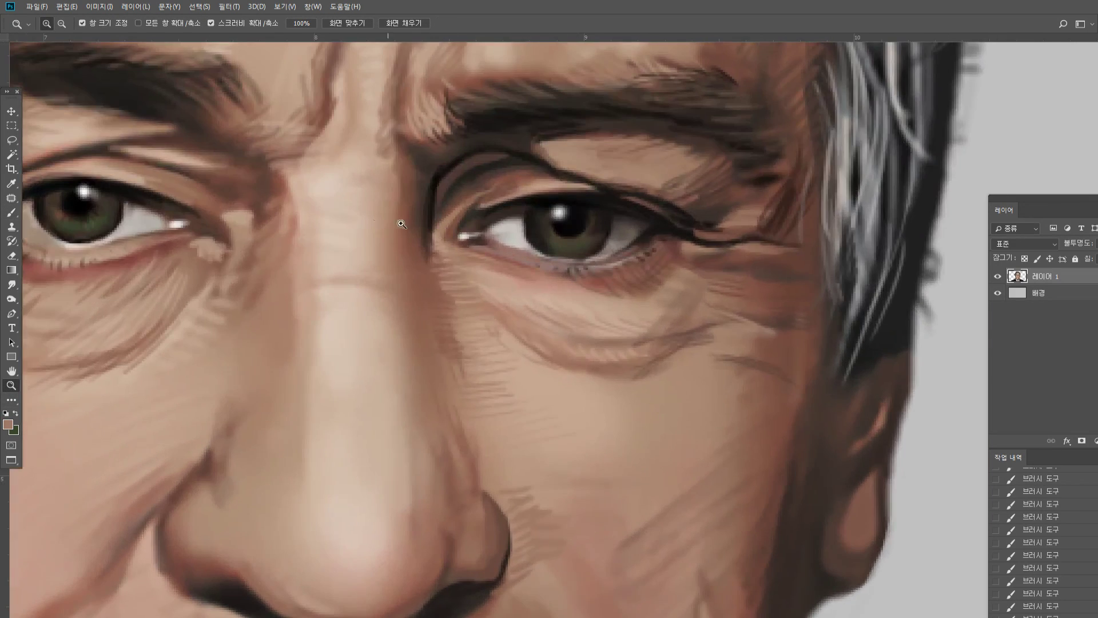
left_click(11, 213)
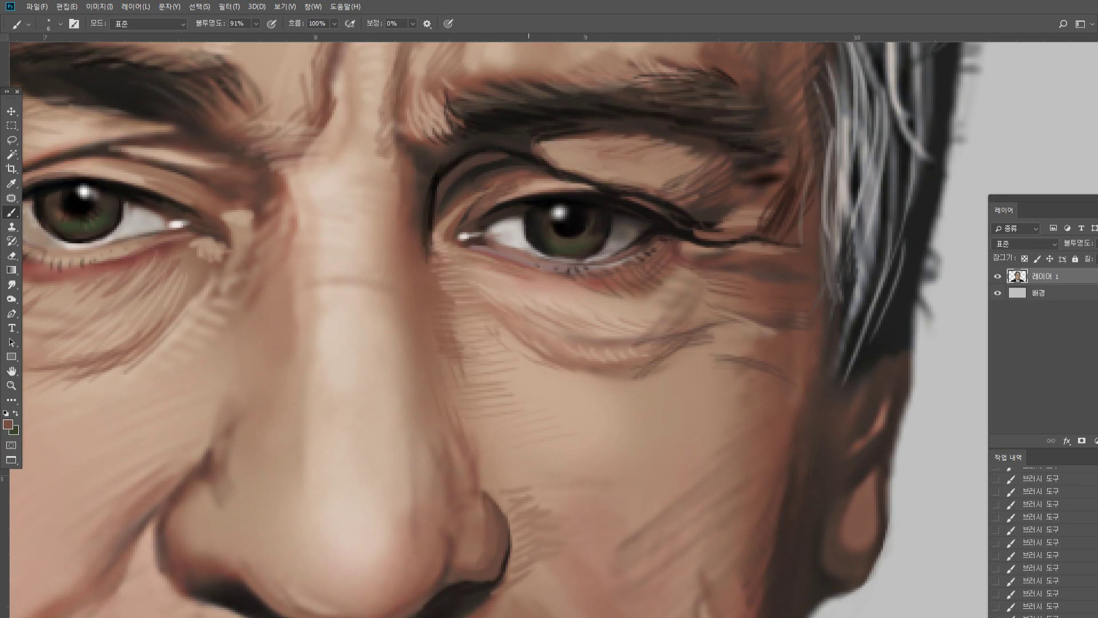
left_click(475, 305, "alt")
left_click_drag(515, 293, 618, 291)
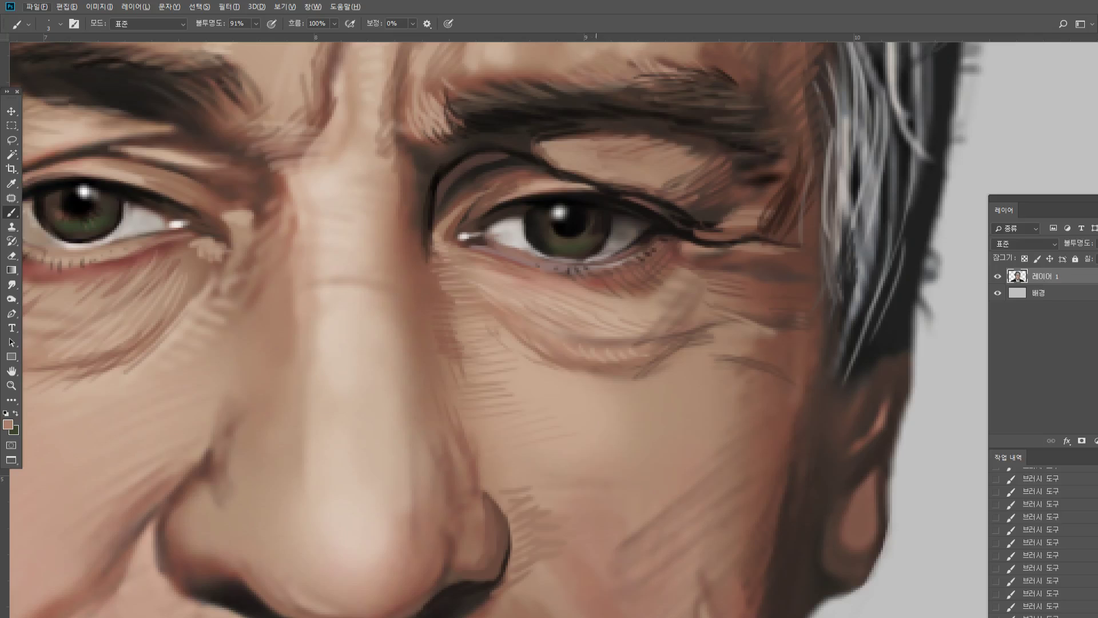
Hatch a fan of near-vertical sampled brown lines on the cheek below the image-right eye bag
left_click(585, 362, "alt")
left_click_drag(540, 431, 548, 379)
mouse_move(558, 441)
left_mouse_down()
mouse_move(564, 382)
mouse_move(581, 384)
left_mouse_up()
mouse_move(590, 449)
left_mouse_down()
mouse_move(591, 379)
mouse_move(595, 459)
left_mouse_up()
left_click_drag(613, 377, 607, 462)
left_click_drag(623, 382, 618, 466)
left_click_drag(632, 387, 627, 465)
mouse_move(636, 381)
left_mouse_down()
mouse_move(630, 459)
mouse_move(652, 385)
left_mouse_up()
mouse_move(670, 376)
left_mouse_down()
mouse_move(664, 464)
mouse_move(676, 458)
left_mouse_up()
left_click_drag(693, 374, 687, 446)
left_click_drag(703, 401, 699, 435)
left_click_drag(709, 378, 705, 421)
Draw short sampled black hairs sticking out along the outer edge of the image-right side hair
left_click(922, 198, "alt")
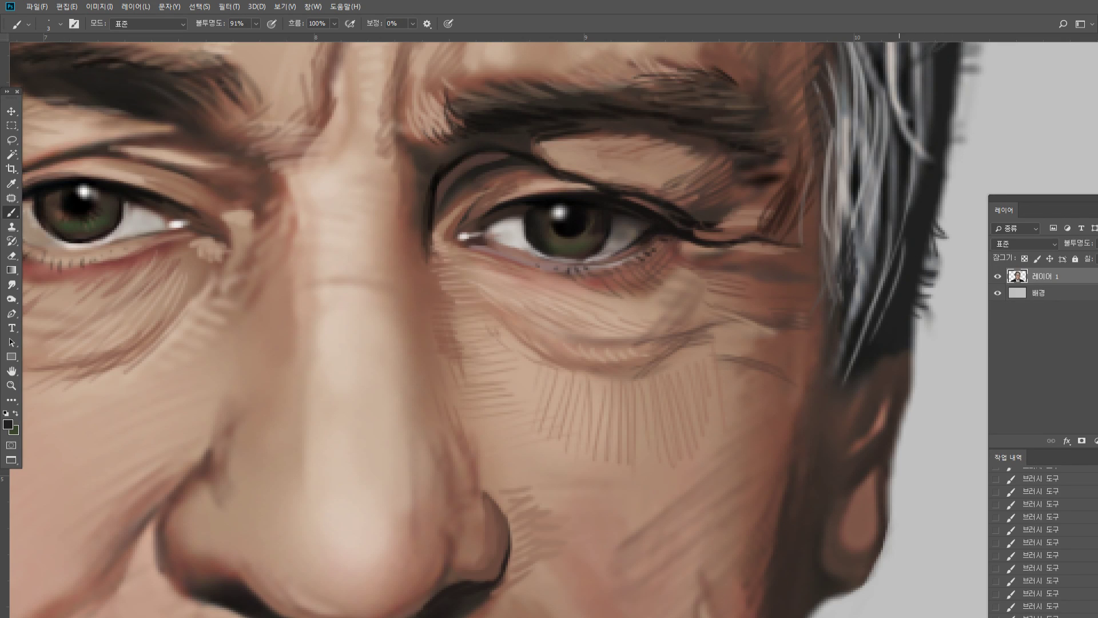
left_click_drag(943, 161, 951, 173)
left_click_drag(951, 120, 946, 144)
Extend the image-right sideburn downward in front of the ear with fine strokes of sampled hair grey
double_click(10, 385)
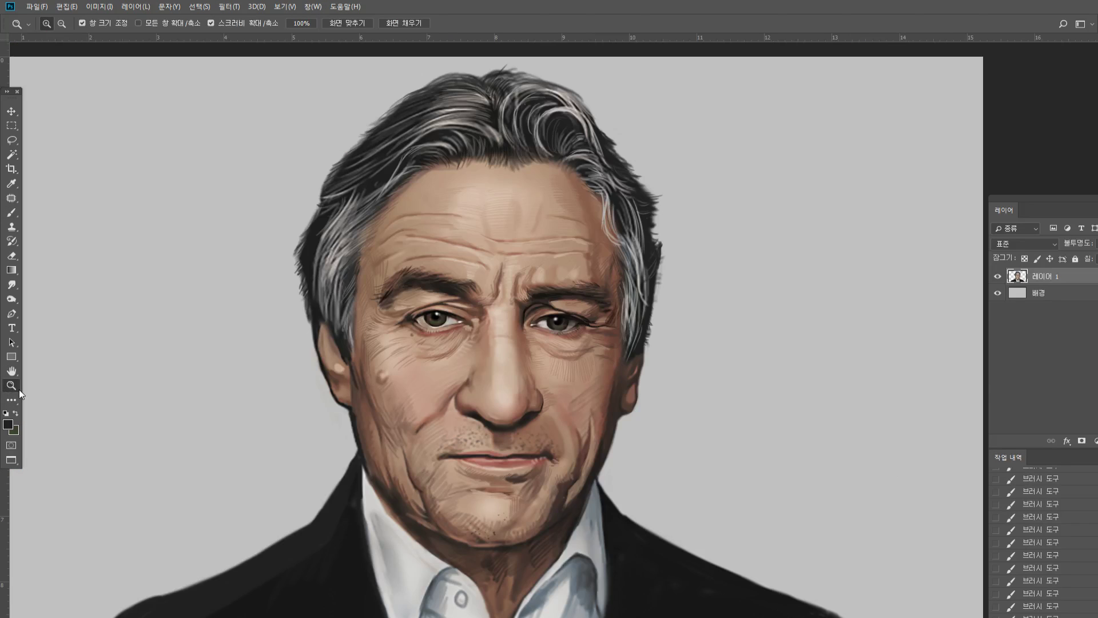
left_click_drag(568, 449, 666, 281)
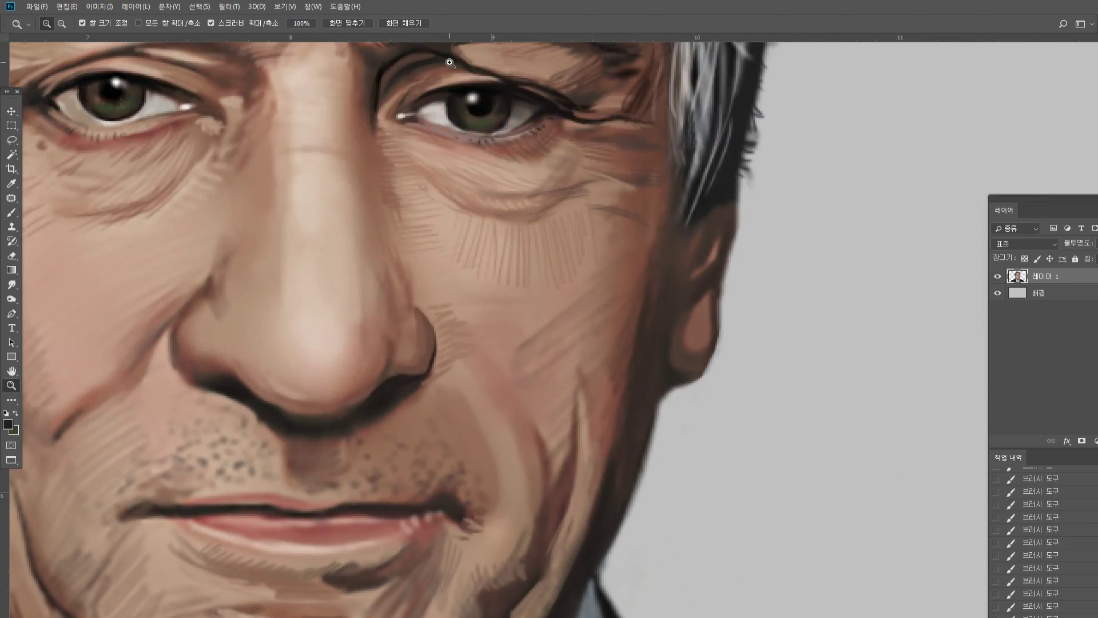
left_click(12, 212)
left_click(643, 298, "alt")
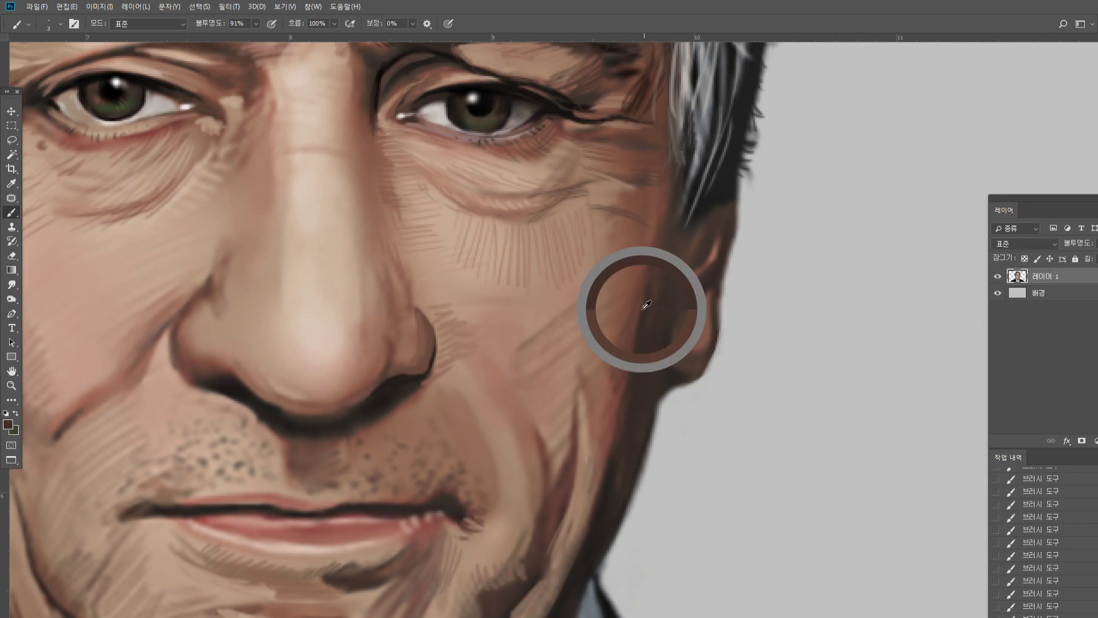
left_click(709, 95, "alt")
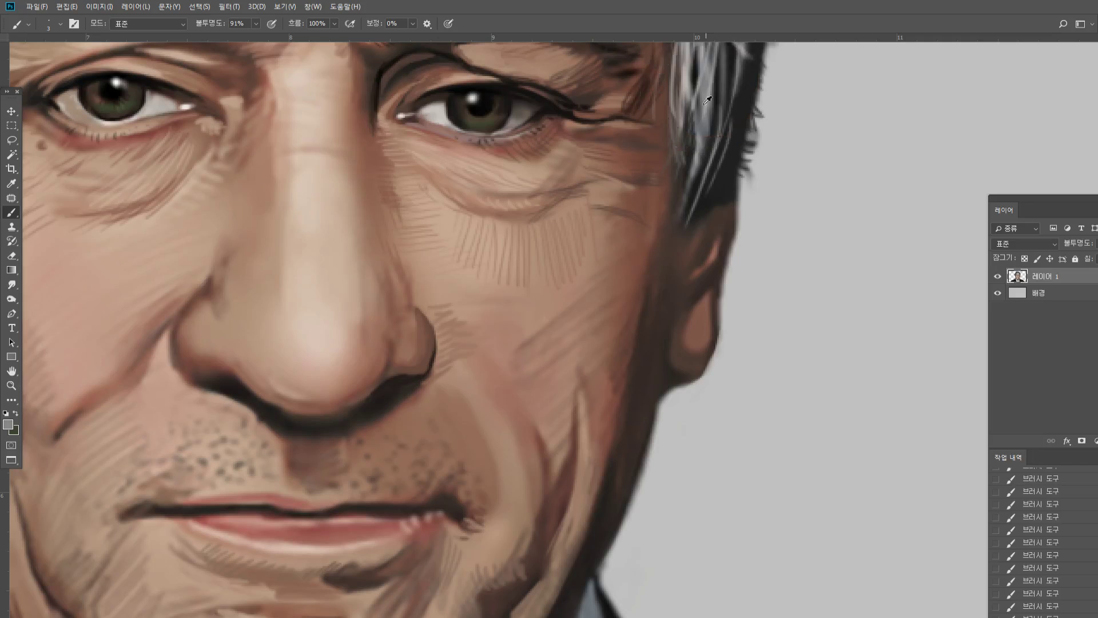
left_click_drag(691, 165, 672, 209)
mouse_move(695, 185)
left_mouse_down()
mouse_move(674, 222)
mouse_move(681, 235)
left_mouse_up()
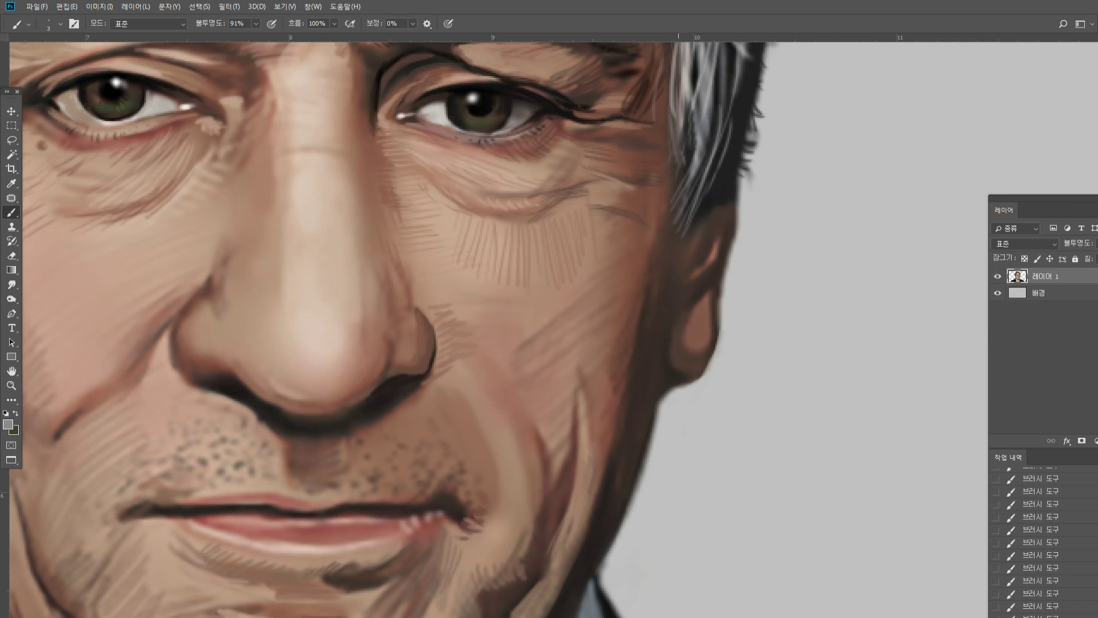
left_click_drag(704, 190, 678, 263)
Add sampled black hair strokes through the lower image-right sideburn and along its cheek-side edge
left_click(714, 188, "alt")
left_click_drag(706, 217, 675, 288)
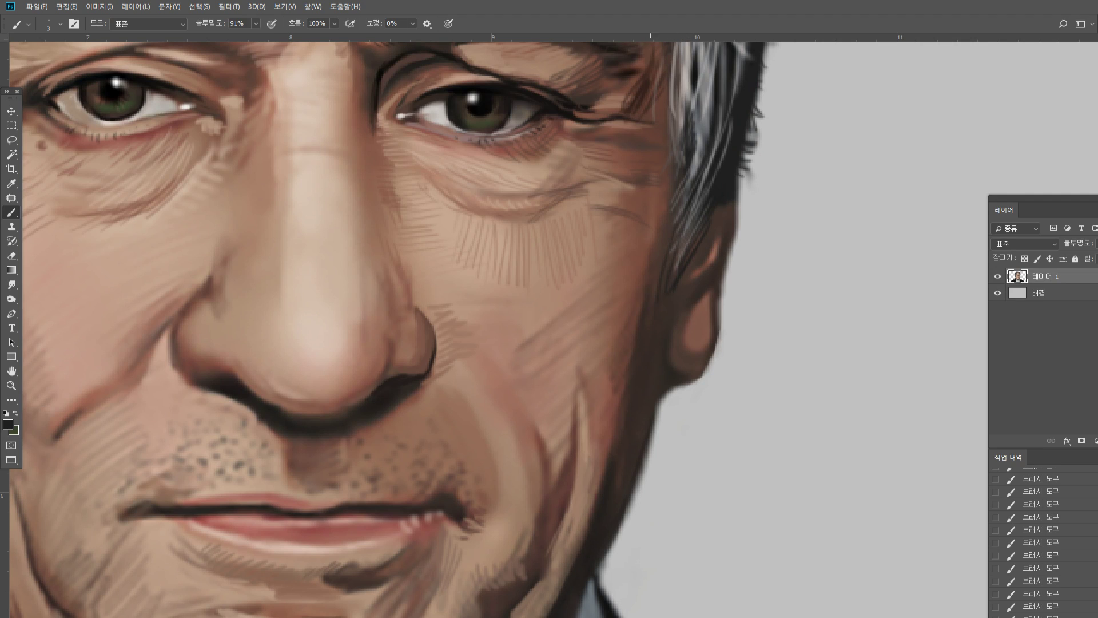
left_click_drag(654, 228, 650, 275)
left_click_drag(666, 203, 657, 271)
left_click_drag(673, 179, 651, 323)
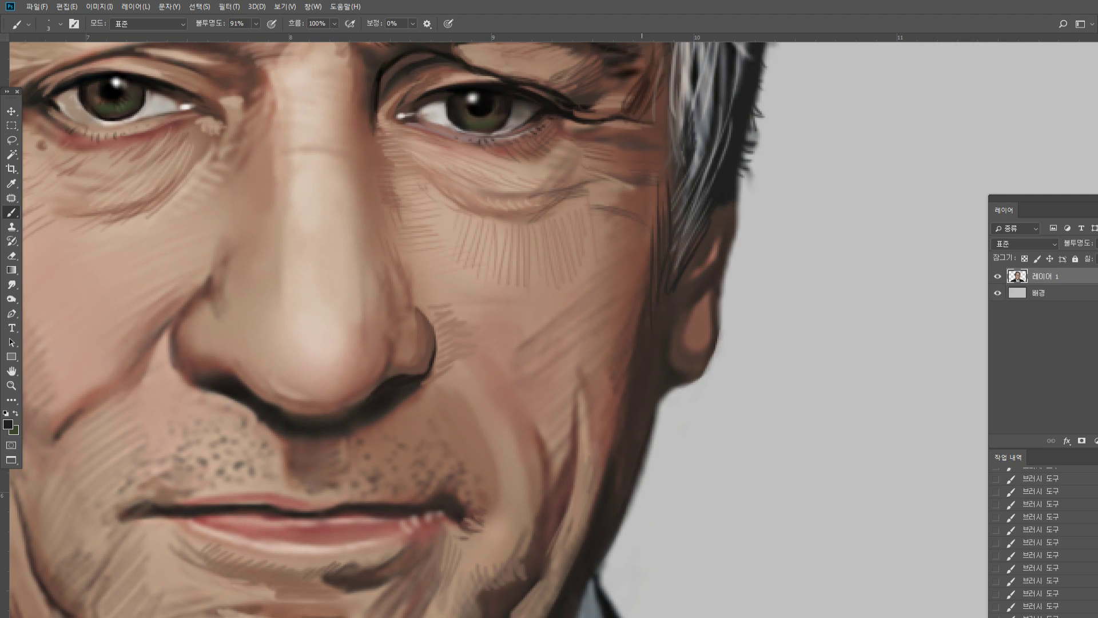
Hatch near-vertical sampled reddish-brown lines on the outer cheek beside the image-right sideburn
left_click(654, 289, "alt")
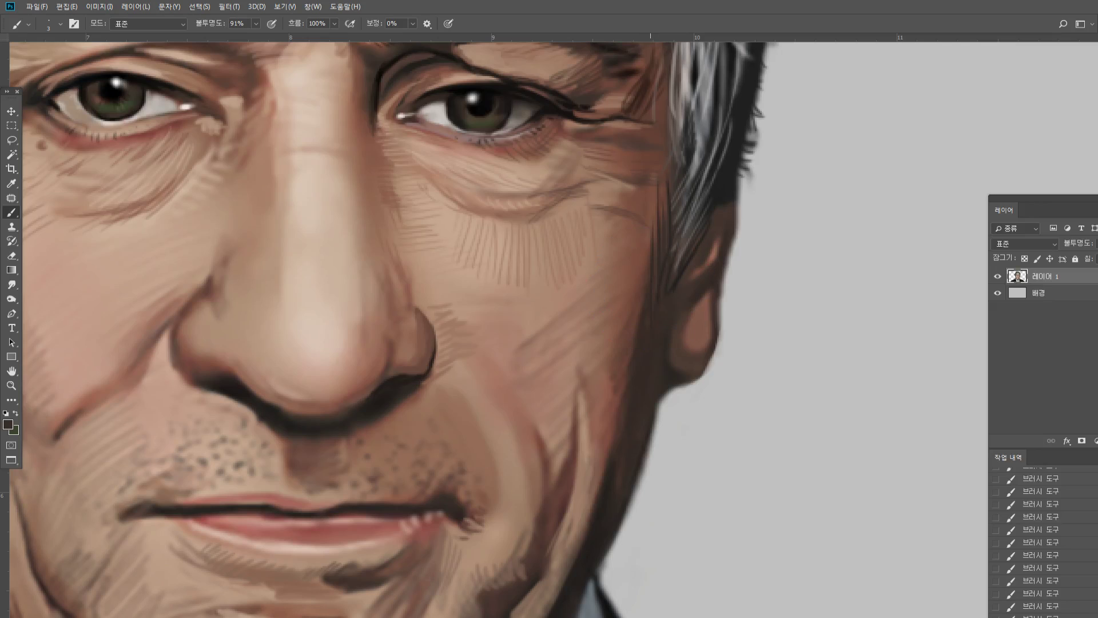
left_click(611, 334, "alt")
left_click(633, 319, "alt")
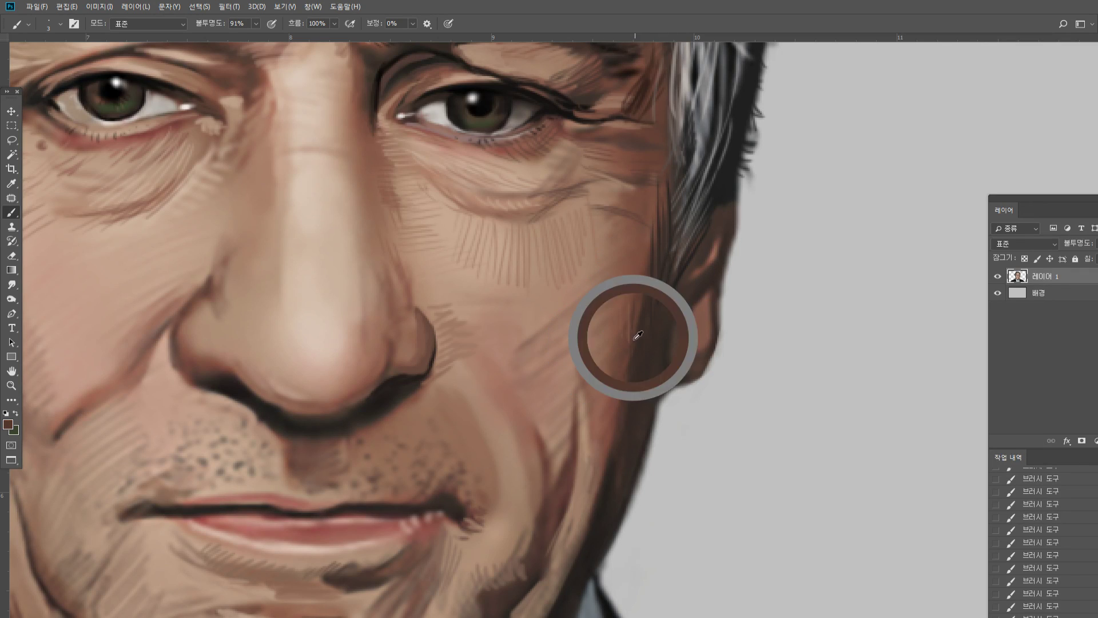
left_click_drag(617, 336, 615, 310)
mouse_move(624, 288)
left_mouse_down()
mouse_move(627, 332)
mouse_move(635, 262)
left_mouse_up()
mouse_move(642, 288)
left_mouse_down()
mouse_move(636, 248)
mouse_move(652, 238)
left_mouse_up()
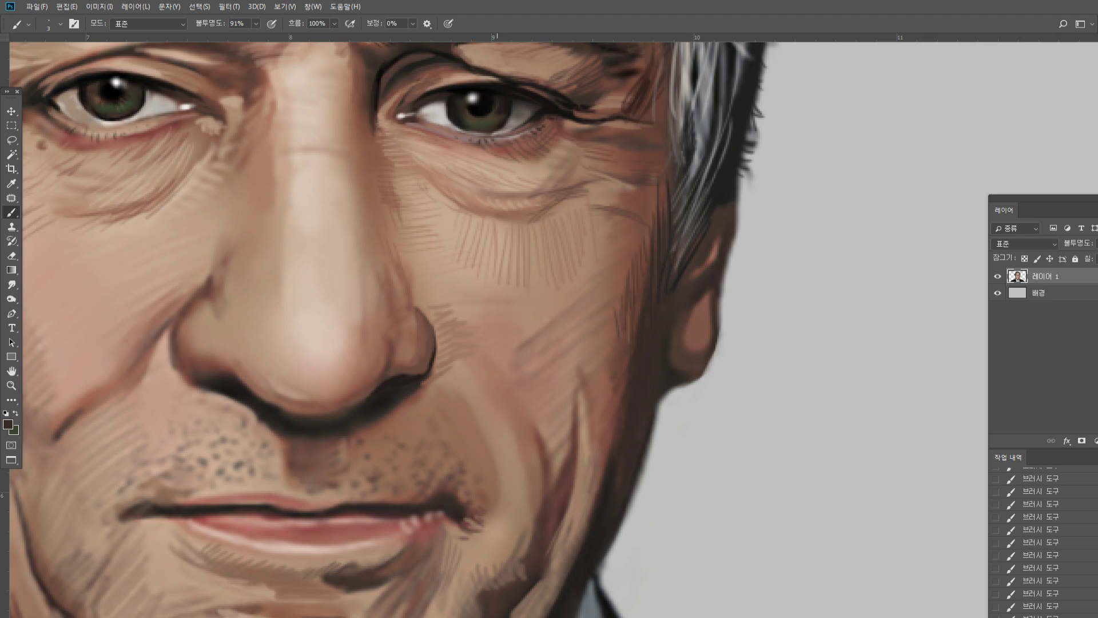
Hatch slanted sampled brown strokes at the outer end of the image-right eye bag and on the cheek just below
left_click(626, 387, "alt")
left_click_drag(558, 203, 546, 223)
left_click_drag(566, 215, 532, 237)
left_click(638, 158, "alt")
mouse_move(569, 199)
left_mouse_down()
mouse_move(542, 230)
mouse_move(553, 225)
left_mouse_up()
left_click_drag(576, 194, 542, 281)
mouse_move(577, 228)
left_mouse_down()
mouse_move(545, 285)
mouse_move(563, 289)
left_mouse_up()
left_click(553, 284, "alt")
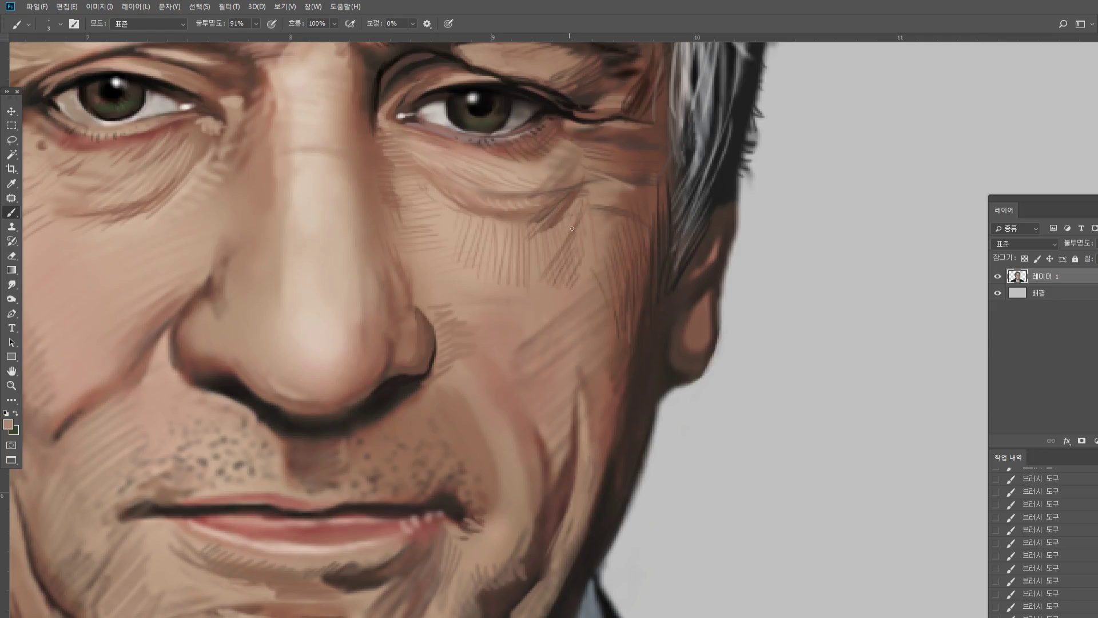
Draw long vertical sampled dark brown lines on the image-right outer cheek between the eye-bag hatching and the sideburn
left_click(588, 266, "alt")
left_click(635, 290, "alt")
left_click_drag(591, 275, 583, 321)
left_click_drag(595, 266, 590, 335)
left_click_drag(604, 271, 599, 331)
left_click(638, 178, "alt")
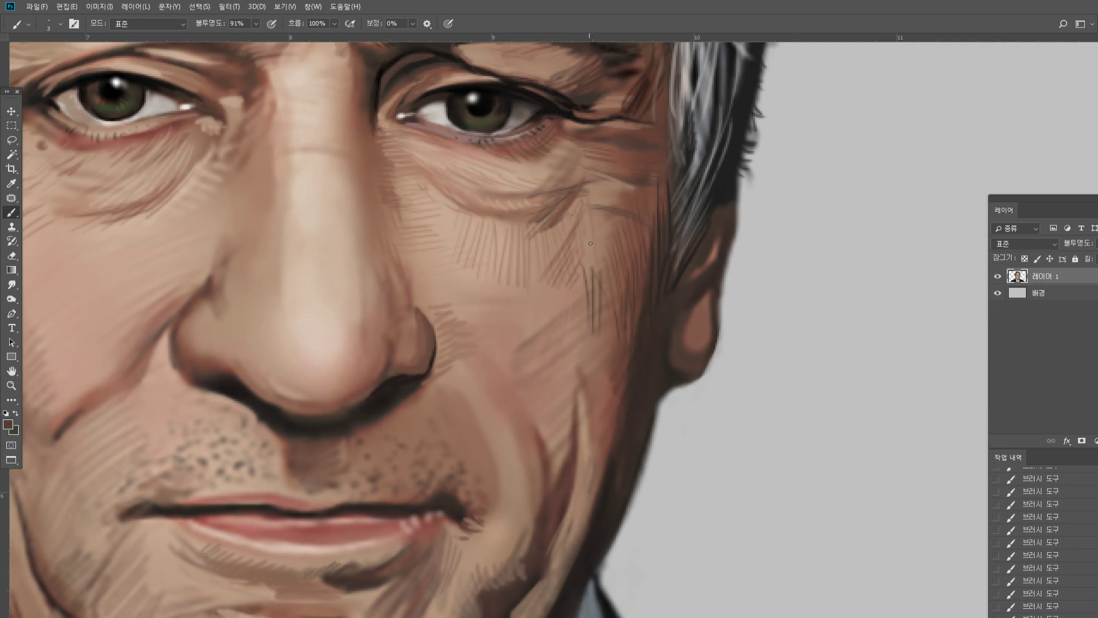
left_click_drag(591, 241, 589, 273)
left_click_drag(598, 245, 602, 317)
left_click_drag(610, 287, 608, 329)
Soften the dark vertical lines on the image-right outer cheek with strokes of sampled skin tone
left_click(581, 275, "alt")
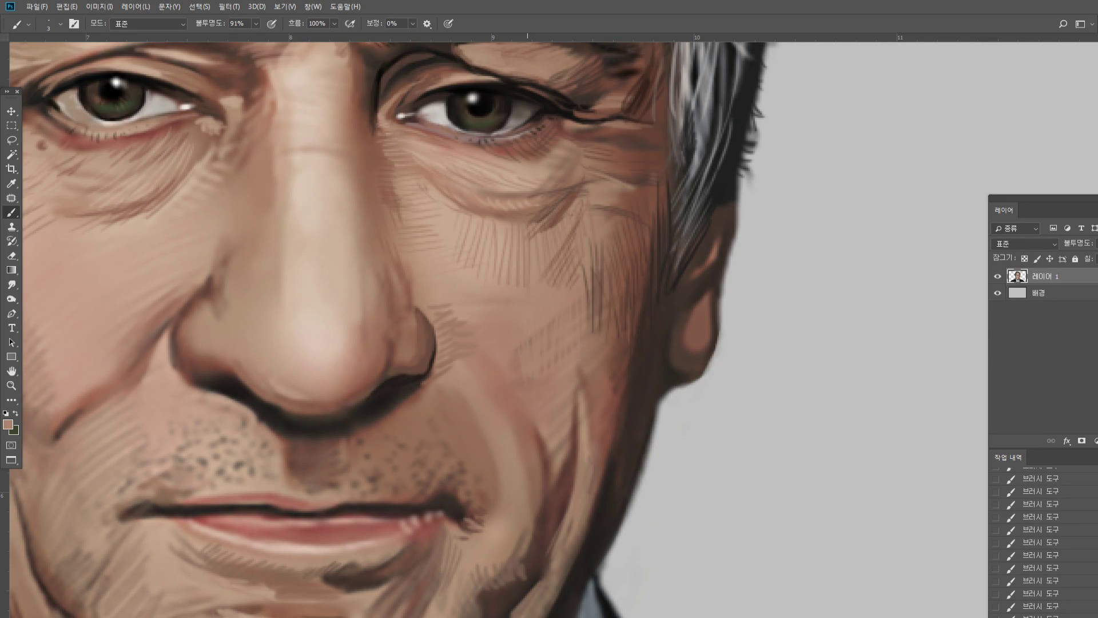
left_click_drag(593, 266, 594, 321)
mouse_move(599, 264)
left_mouse_down()
mouse_move(601, 328)
mouse_move(588, 280)
left_mouse_up()
left_click(597, 244, "alt")
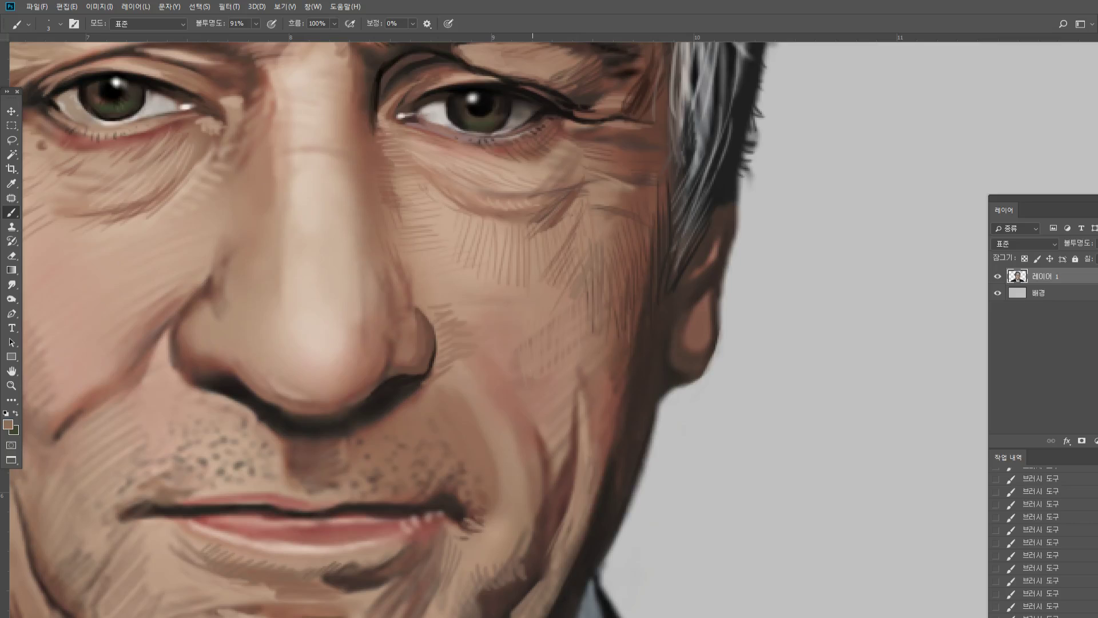
Hatch fine horizontal lines across the upper nose bridge between the eyes with sampled skin and reddish-brown tones
left_click(12, 385)
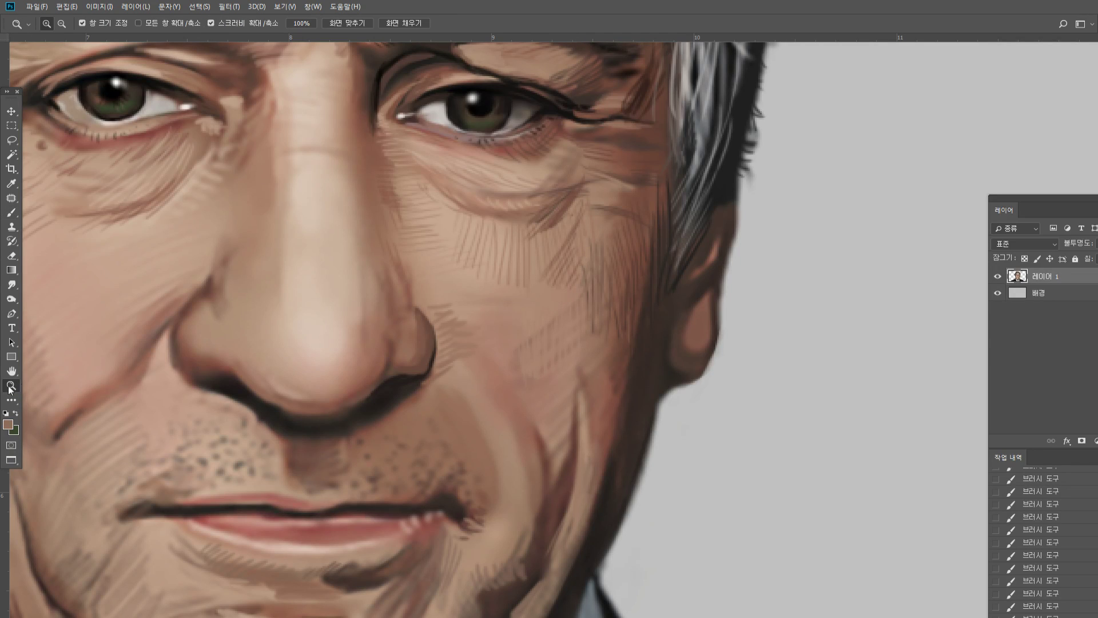
left_click(429, 343, "alt")
left_click(438, 342, "alt")
left_click(437, 342, "alt")
left_click(464, 374)
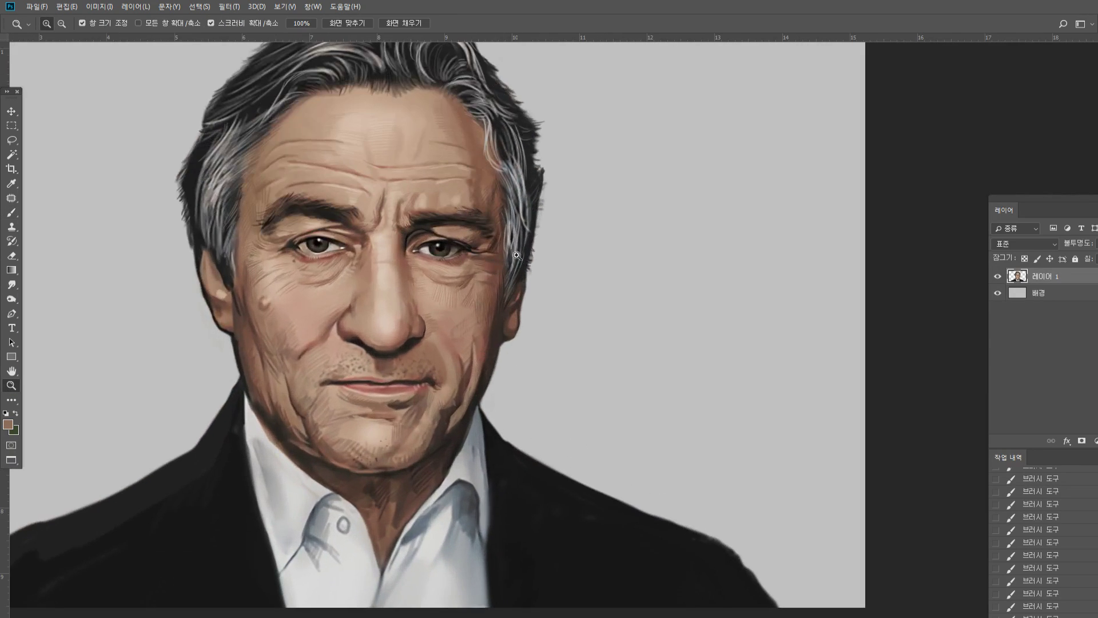
scroll(412, 279, "up", 4)
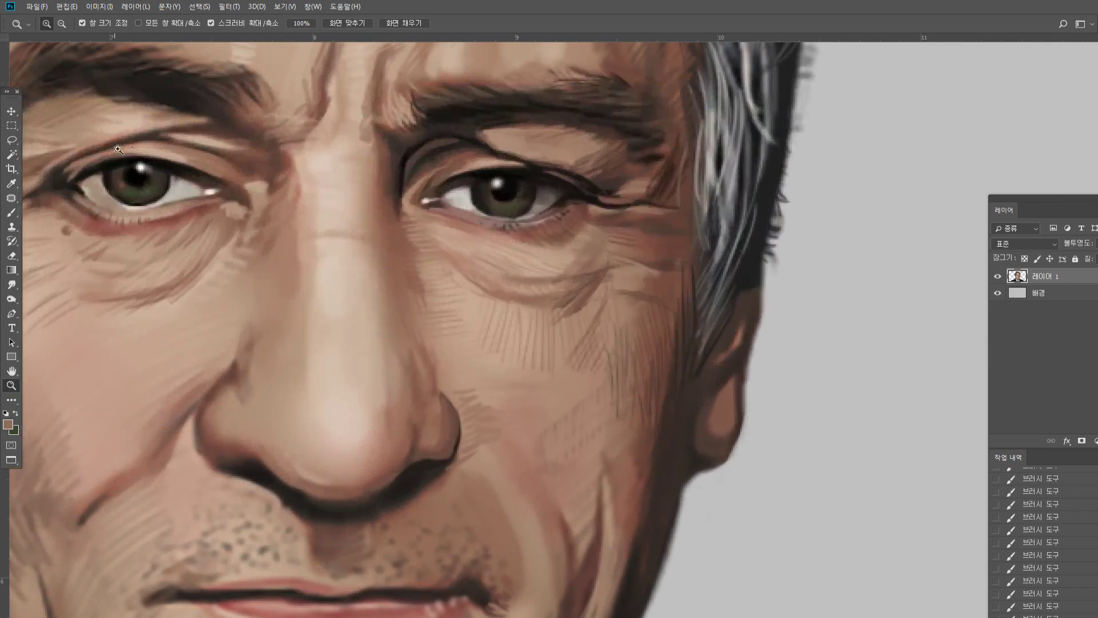
left_click(12, 212)
left_click(321, 256, "alt")
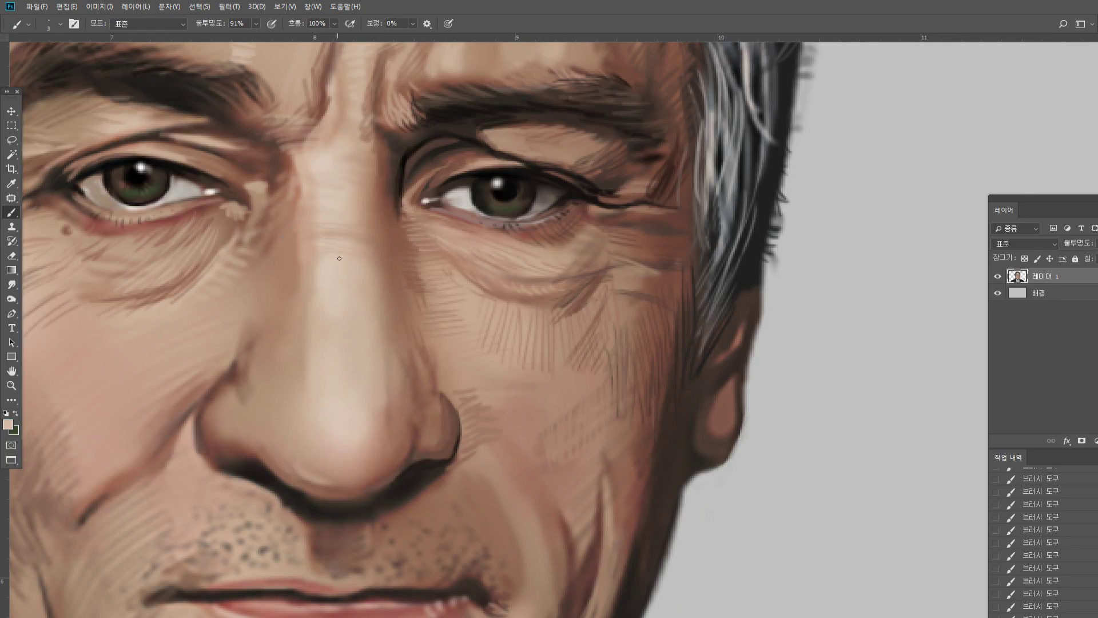
left_click_drag(329, 236, 362, 235)
left_click(385, 238, "alt")
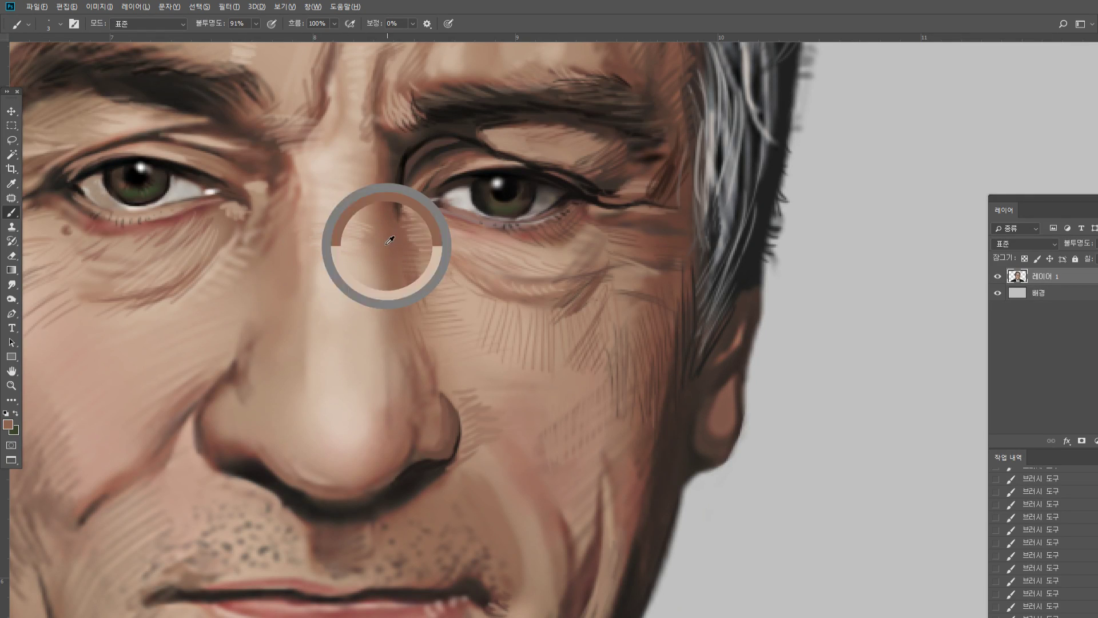
left_click_drag(305, 214, 352, 214)
left_click_drag(314, 209, 357, 208)
left_click(370, 225, "alt")
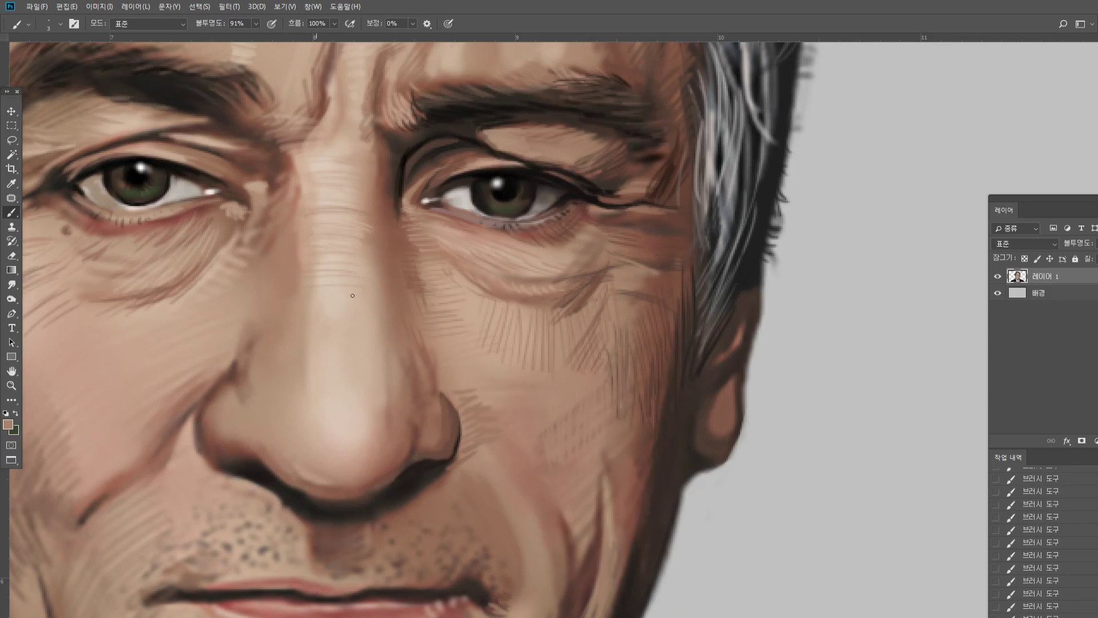
Continue the fine horizontal hatching down the middle of the nose to the tip
left_click_drag(313, 321, 344, 319)
left_click_drag(334, 327, 375, 326)
left_click_drag(304, 337, 374, 338)
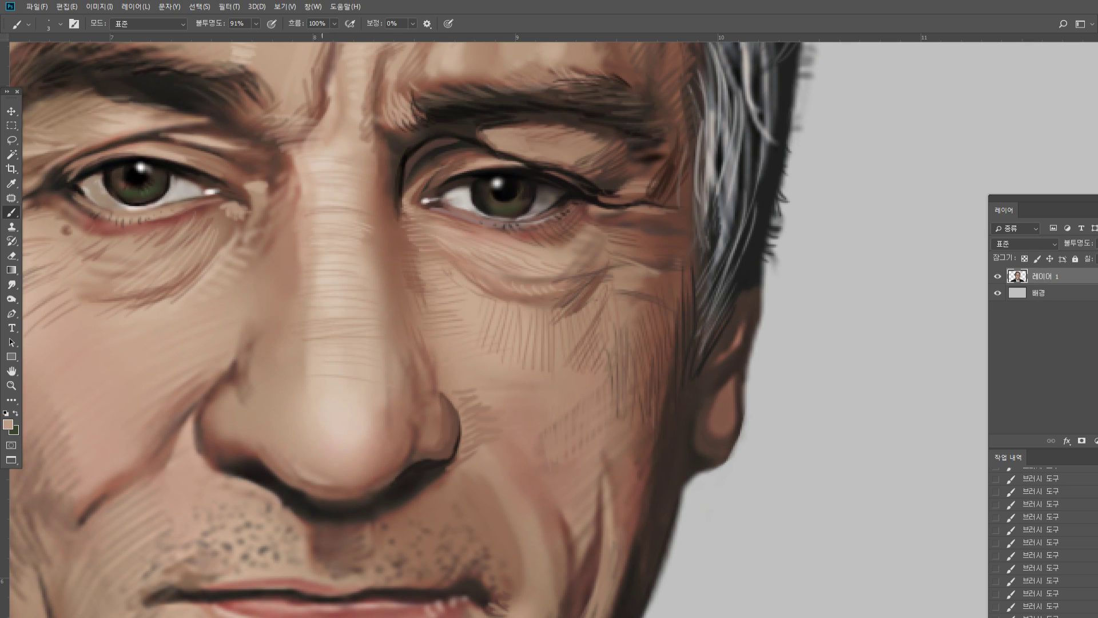
left_click_drag(322, 385, 357, 383)
mouse_move(309, 399)
left_mouse_down()
mouse_move(350, 394)
mouse_move(335, 415)
left_mouse_up()
left_click_drag(319, 424, 347, 428)
Hatch short sampled brown strokes on the image-left underside of the nose tip, undoing the last stroke opposite
left_click(361, 474, "alt")
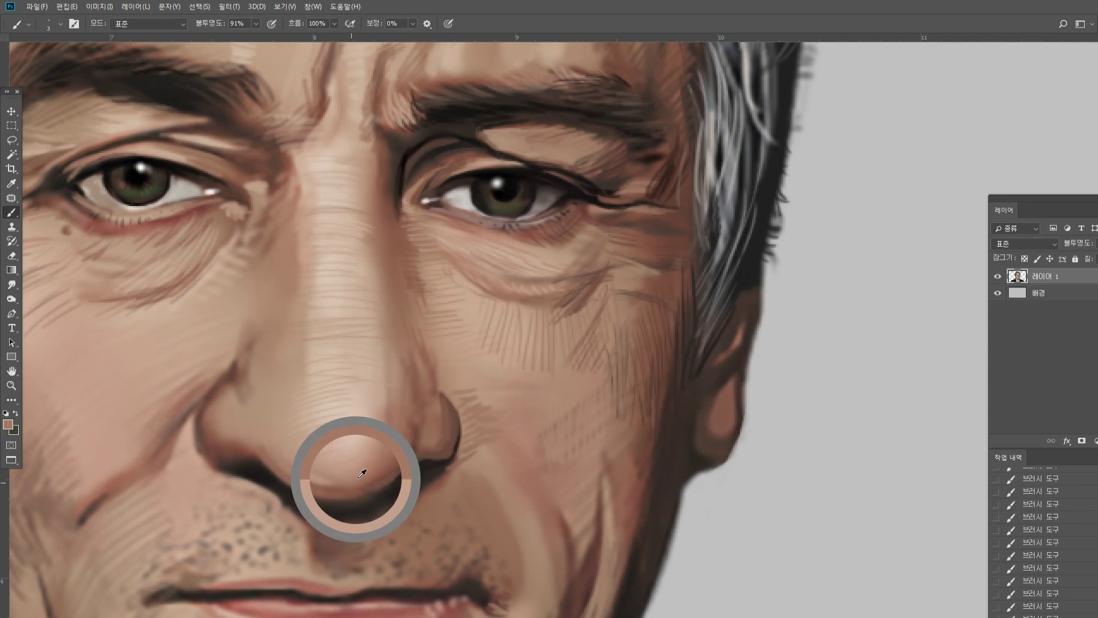
left_click(330, 494, "alt")
left_click_drag(329, 484, 289, 451)
left_click(333, 455, "alt")
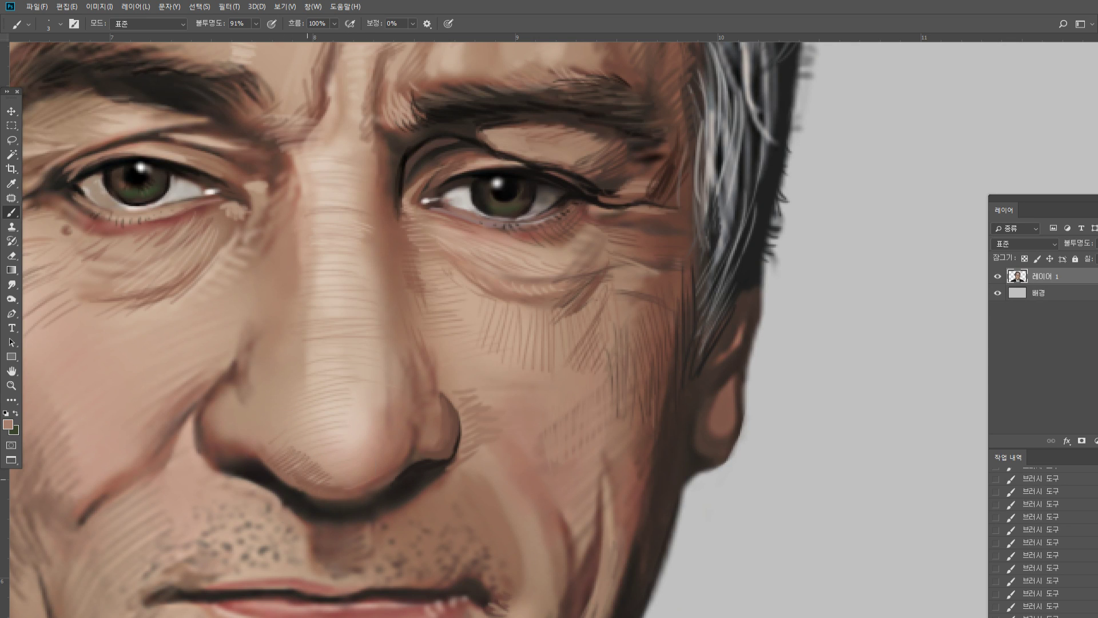
left_click_drag(374, 466, 357, 486)
key("ctrl+z")
Darken the image-right side of the nose above the nostril wing with the Burn tool
double_click(12, 386)
left_click(545, 407, "alt")
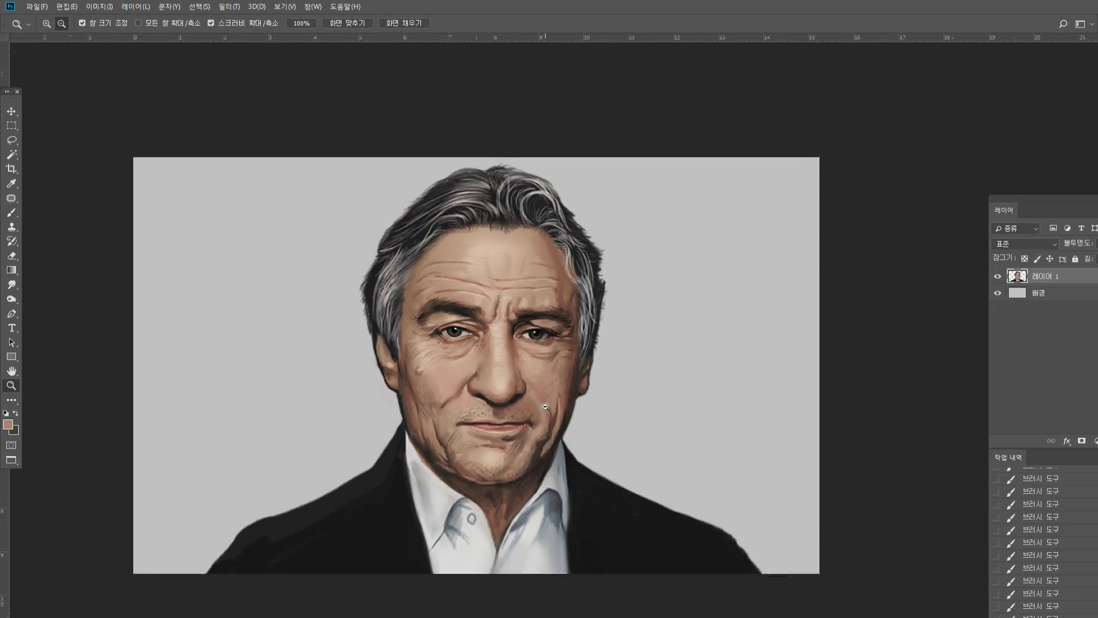
left_click(546, 407)
left_click(540, 452)
left_click(544, 450)
left_click(561, 265)
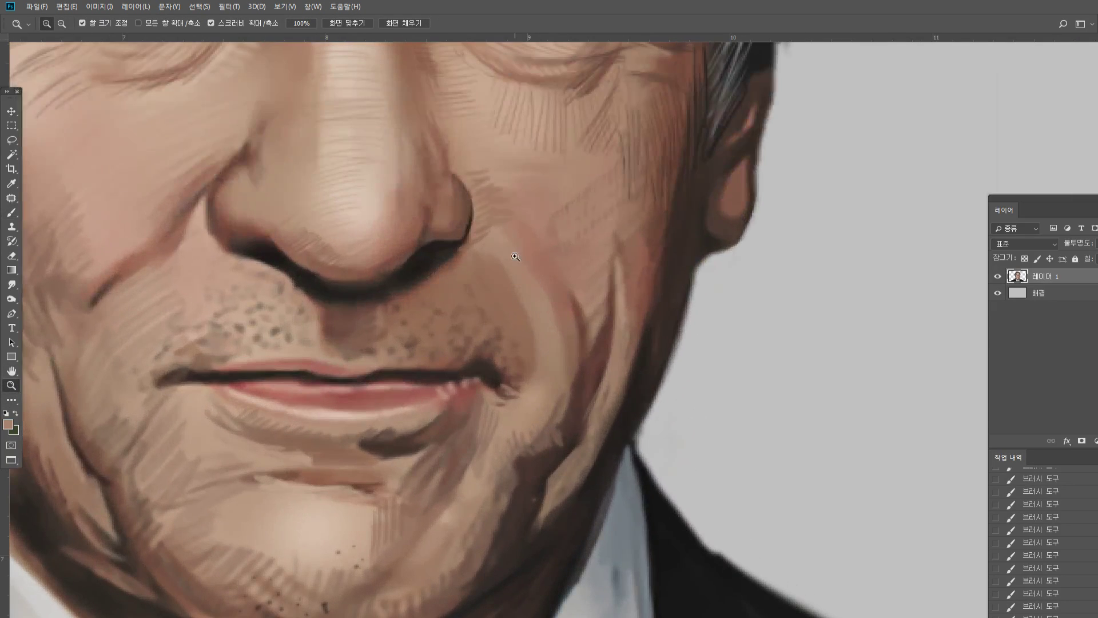
left_click(460, 111)
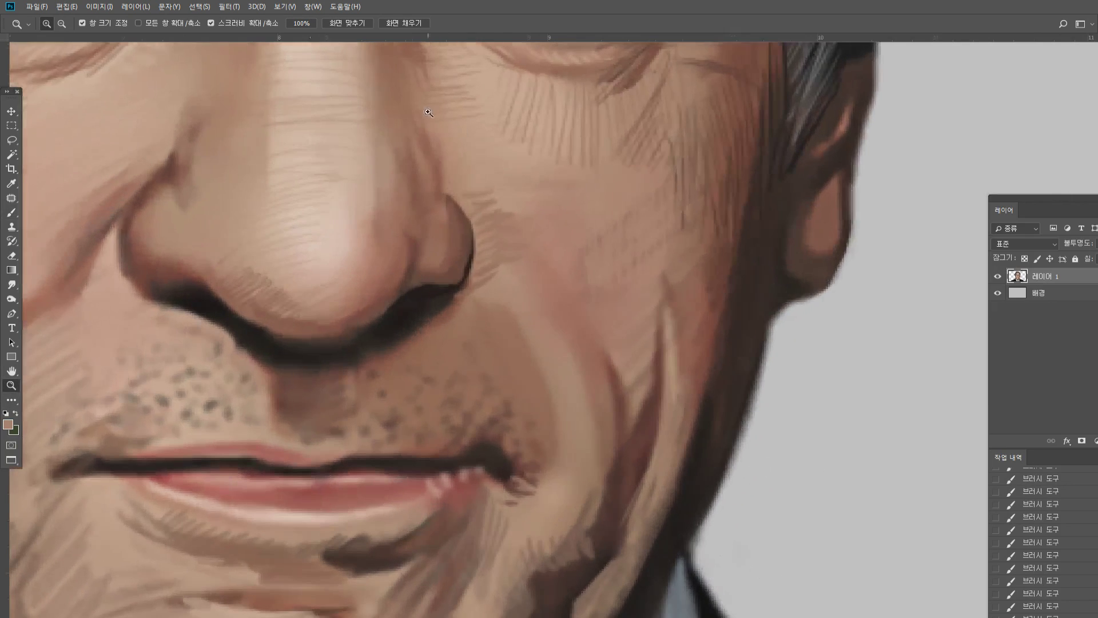
left_click(11, 299)
left_click_drag(438, 143, 456, 200)
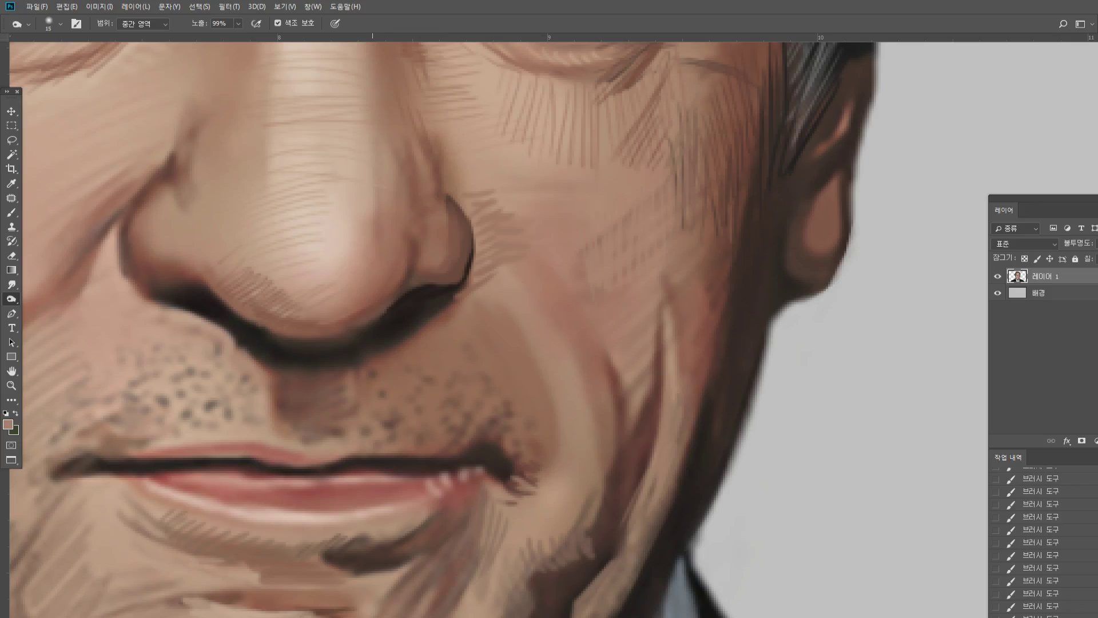
left_click_drag(412, 62, 430, 154)
Hatch short light skin-tone strokes across the upper part of the image-right outer cheek fold
double_click(11, 386)
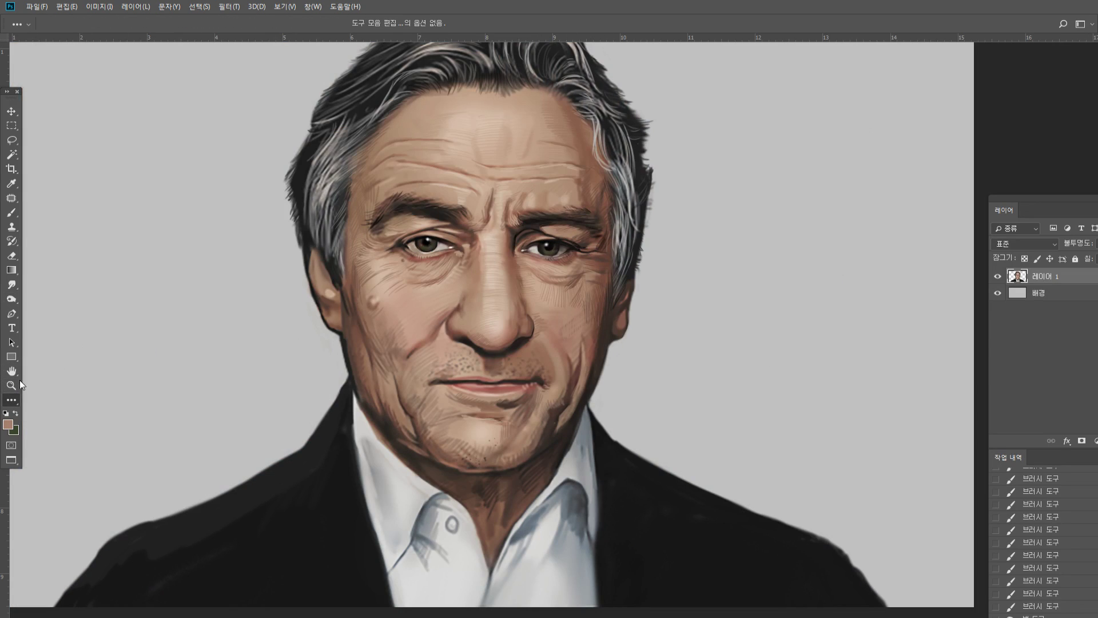
left_click(17, 382)
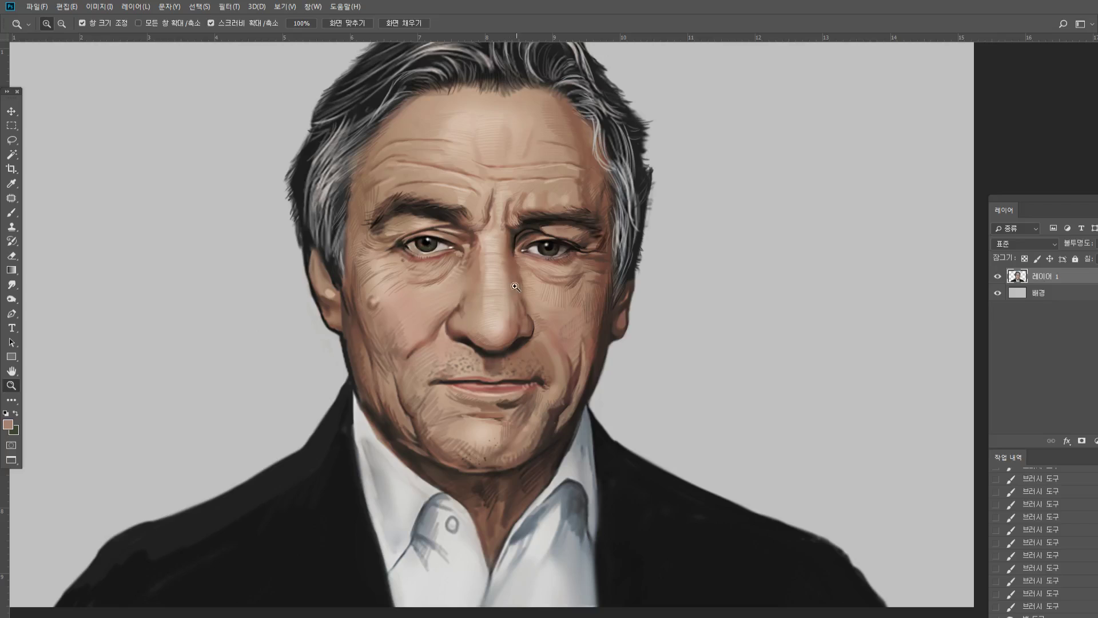
left_click(599, 373)
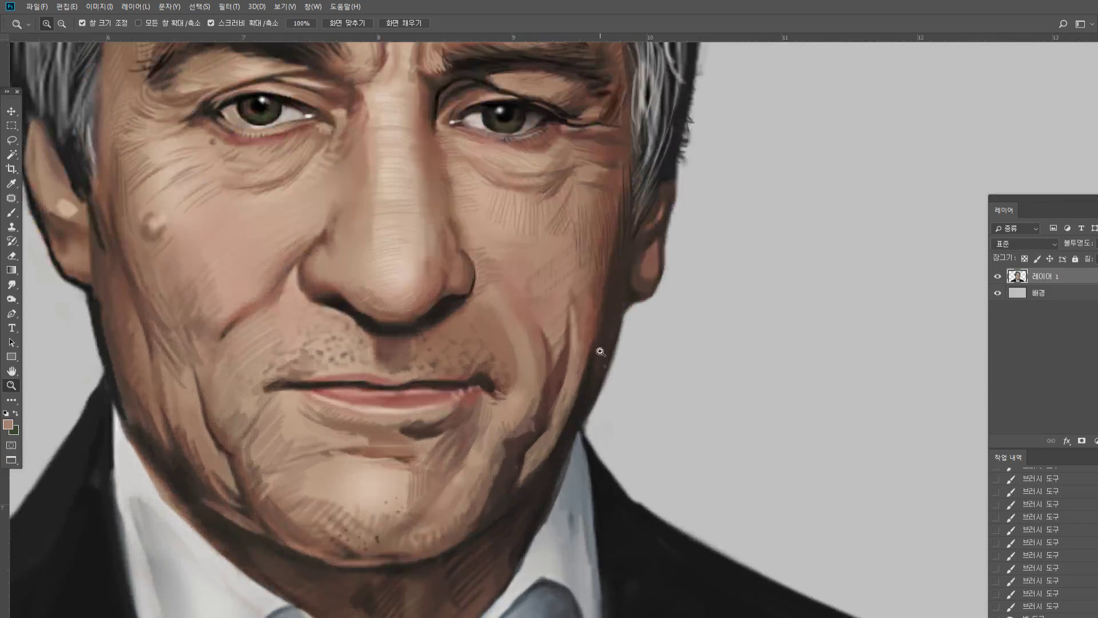
left_click(11, 212)
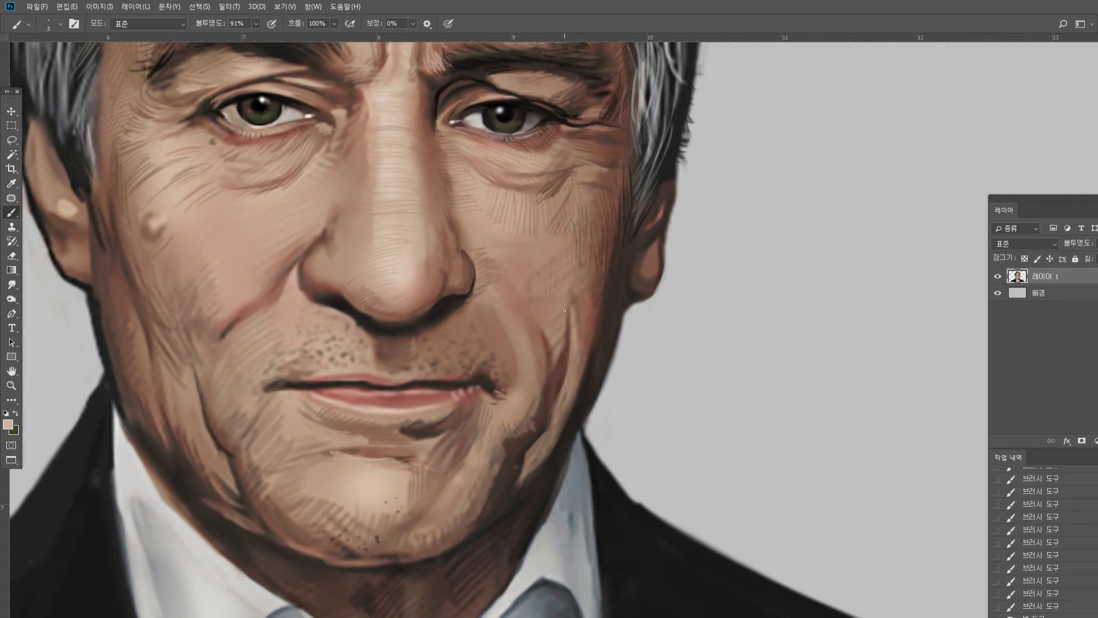
left_click_drag(571, 324, 586, 320)
left_click_drag(569, 335, 587, 331)
left_click_drag(569, 346, 587, 337)
left_click_drag(568, 352, 585, 347)
mouse_move(567, 362)
left_mouse_down()
mouse_move(584, 351)
mouse_move(546, 358)
left_mouse_up()
Add short sampled reddish-brown strokes along the image-right cheek folds beside the mouth
left_click(553, 380, "alt")
left_click_drag(539, 325, 541, 351)
left_click_drag(533, 320, 535, 338)
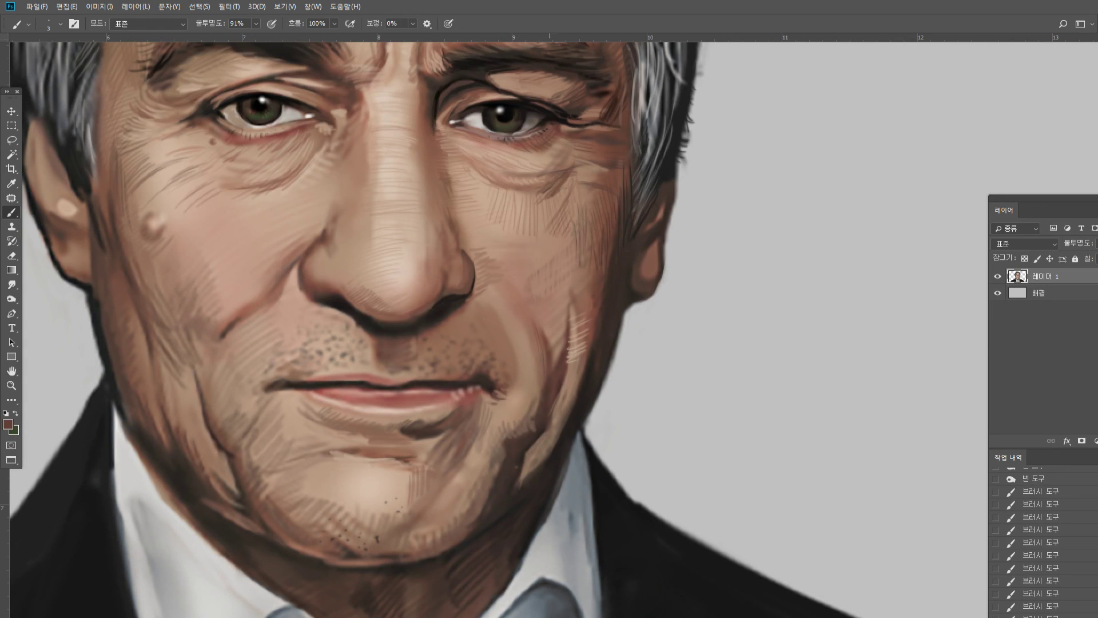
left_click(521, 392, "alt")
left_click_drag(526, 386, 533, 376)
left_click(463, 296, "alt")
Define the image-left nostril wing with curved strokes of sampled skin tone and reddish brown along its outer edge
left_click(11, 385)
left_click(376, 241)
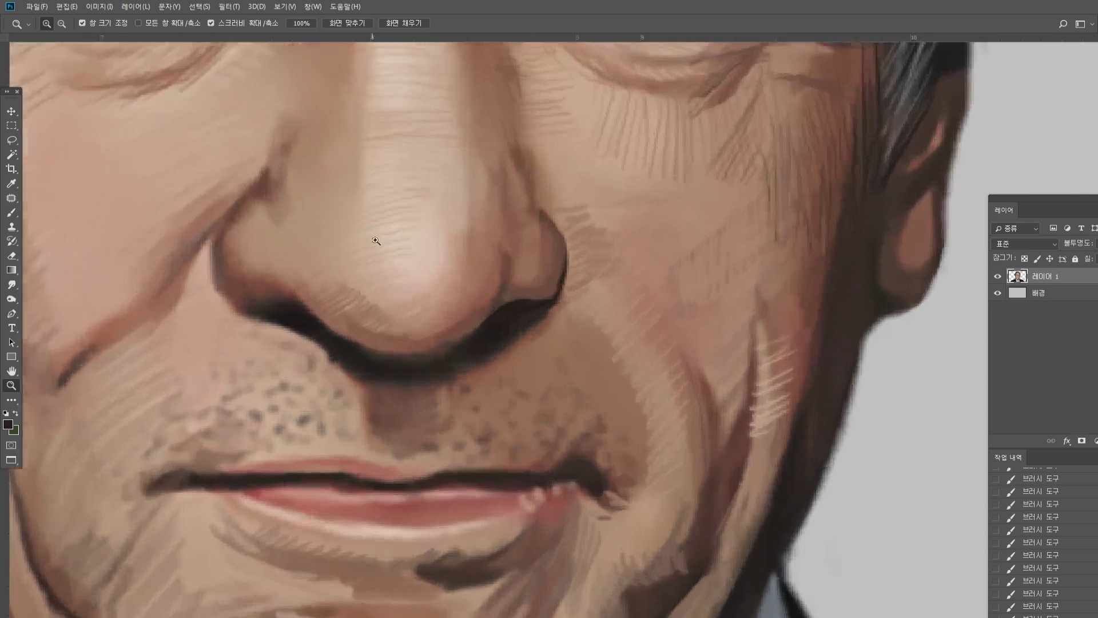
left_click(376, 241)
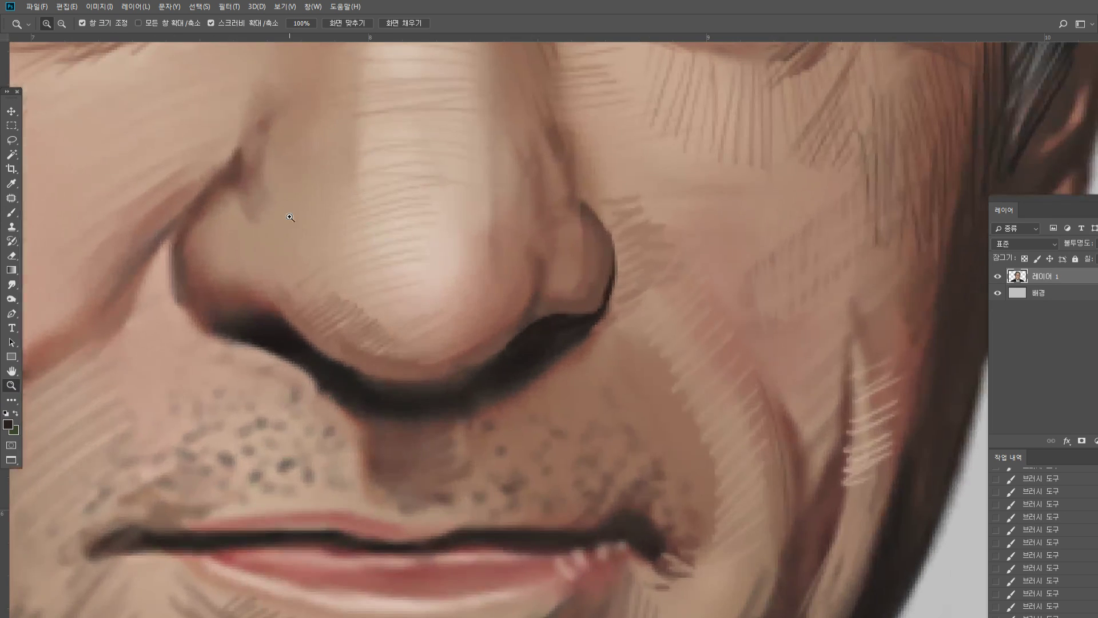
left_click(11, 213)
left_click(235, 254, "alt")
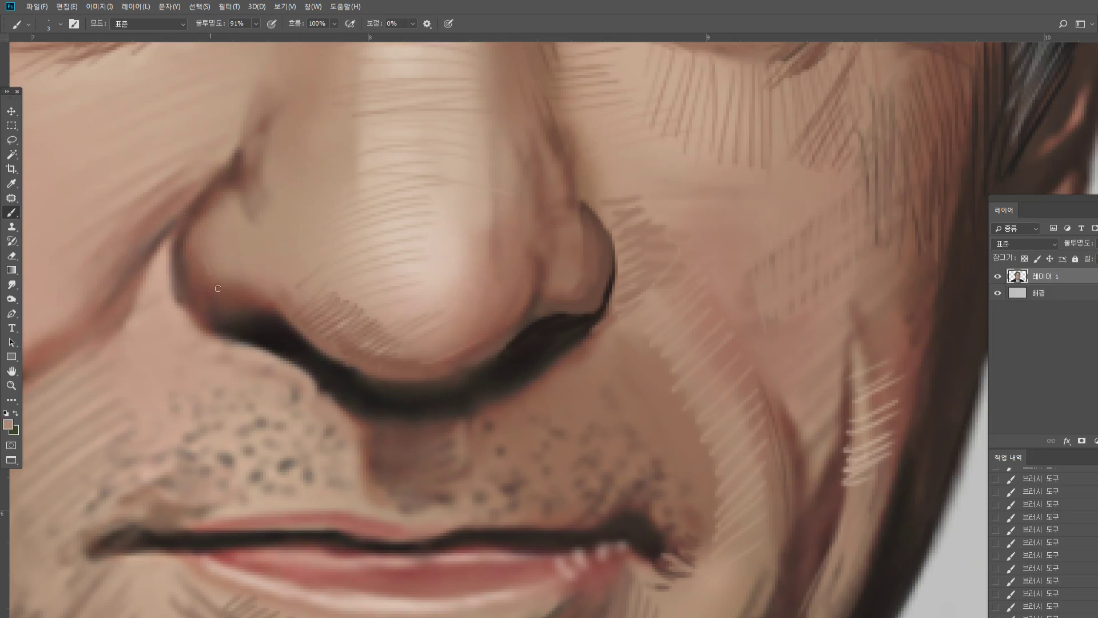
left_click_drag(200, 265, 206, 283)
left_click_drag(192, 275, 214, 316)
left_click(186, 282, "alt")
left_click_drag(171, 277, 190, 325)
left_click_drag(187, 309, 200, 330)
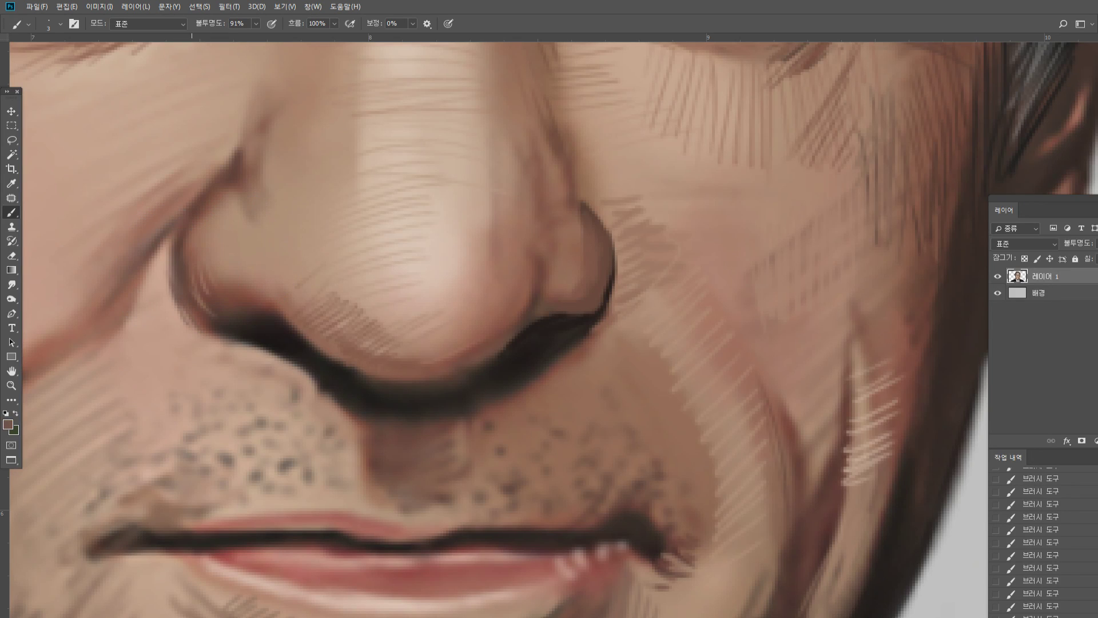
Paint a thin sampled skin-tone rim along the upper edge of the image-left nostril opening
left_click(329, 296, "alt")
left_click_drag(262, 307, 284, 316)
left_click_drag(208, 304, 270, 312)
left_click(204, 295, "alt")
left_click(251, 321, "alt")
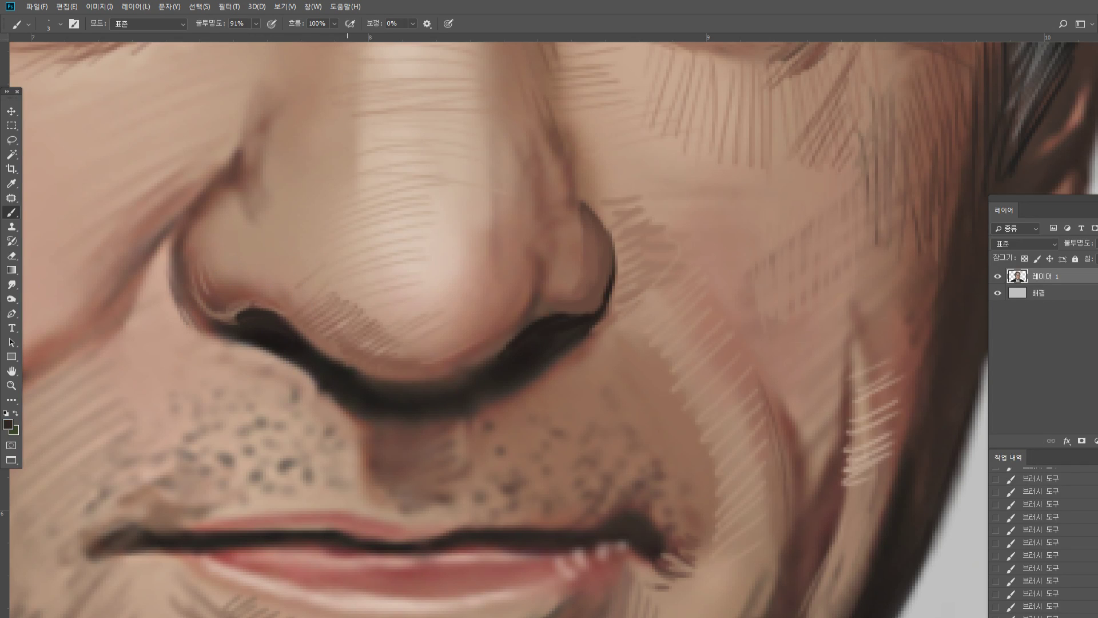
Sharpen the lower edge of the nose tip with a sampled reddish skin line and dark strokes in the shadow beneath
left_click(295, 300, "alt")
left_click_drag(338, 360, 381, 378)
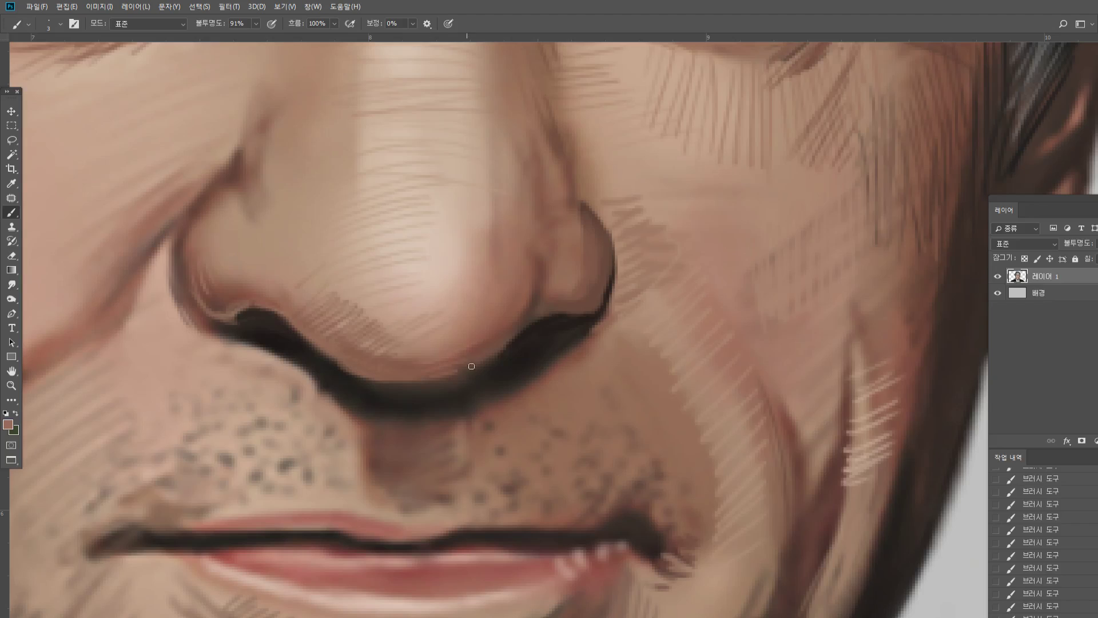
left_click(426, 392, "alt")
left_click_drag(466, 379, 423, 390)
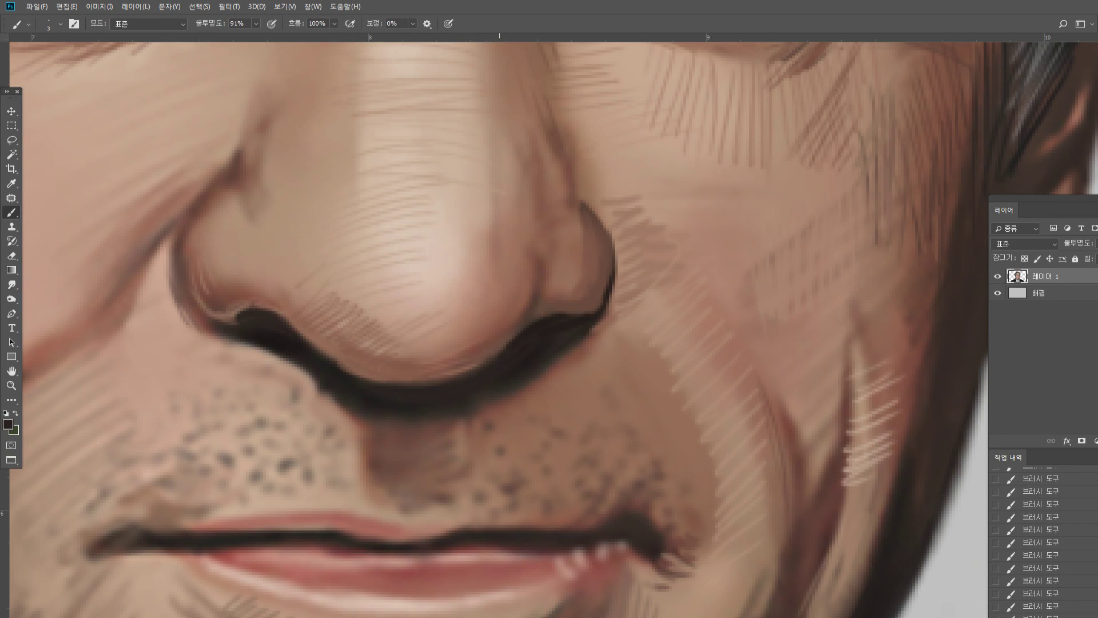
Hatch sampled black strokes along the lower edge of the shadow under the image-right nostril and around its wing
mouse_move(492, 412)
left_mouse_down()
mouse_move(567, 360)
mouse_move(514, 400)
mouse_move(575, 376)
mouse_move(522, 421)
left_mouse_up()
left_click(571, 333, "alt")
left_click_drag(611, 324, 576, 350)
left_click_drag(597, 346, 541, 385)
left_click_drag(578, 377, 534, 395)
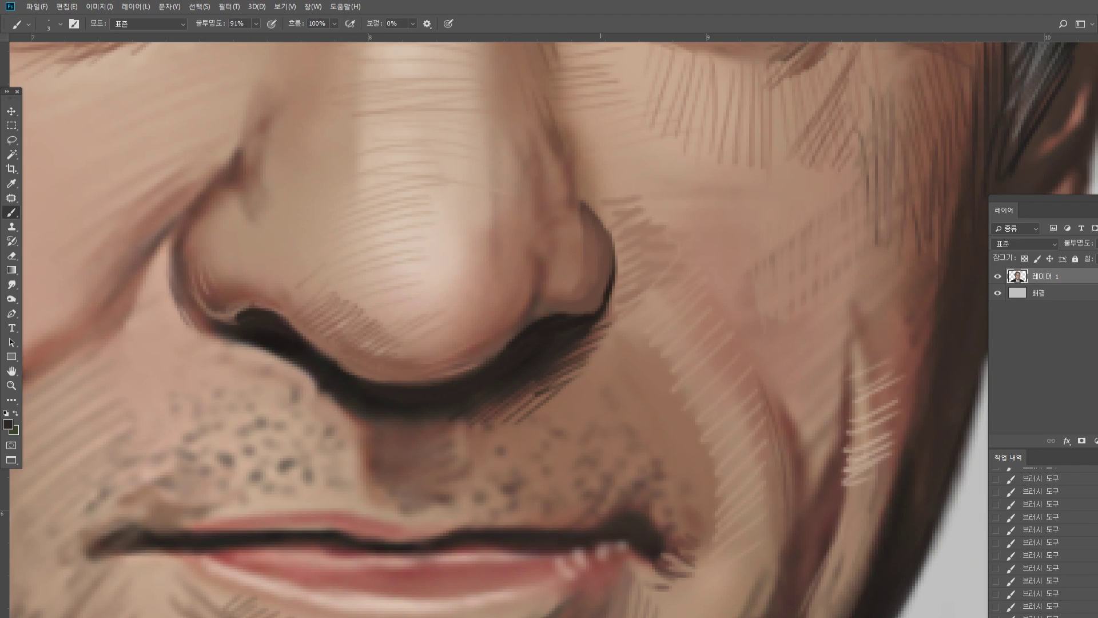
left_click_drag(602, 320, 586, 362)
mouse_move(613, 304)
left_mouse_down()
mouse_move(593, 355)
mouse_move(598, 373)
left_mouse_up()
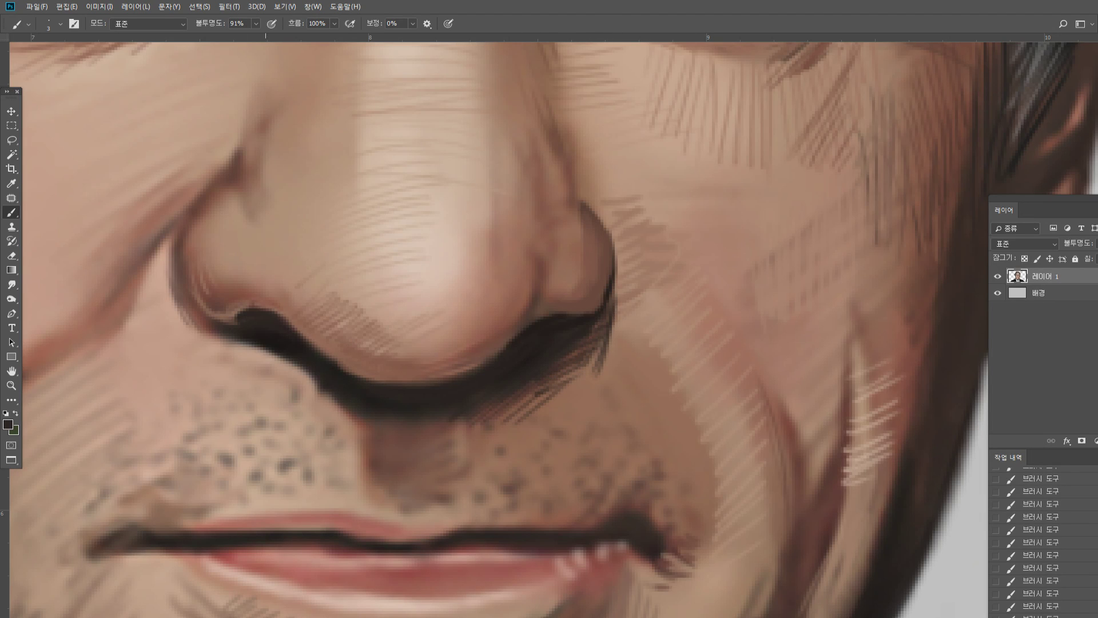
Hatch sampled dark strokes along the shadow edge below the image-left nostril and into the top of the philtrum
left_click(240, 345, "alt")
left_click_drag(227, 342, 292, 348)
mouse_move(247, 346)
left_mouse_down()
mouse_move(302, 361)
mouse_move(263, 379)
mouse_move(345, 399)
left_mouse_up()
left_click(268, 374, "alt")
mouse_move(313, 381)
left_mouse_down()
mouse_move(350, 398)
mouse_move(352, 417)
left_mouse_up()
mouse_move(319, 391)
left_mouse_down()
mouse_move(345, 389)
mouse_move(384, 422)
mouse_move(354, 439)
mouse_move(402, 458)
left_mouse_up()
left_click(344, 389, "alt")
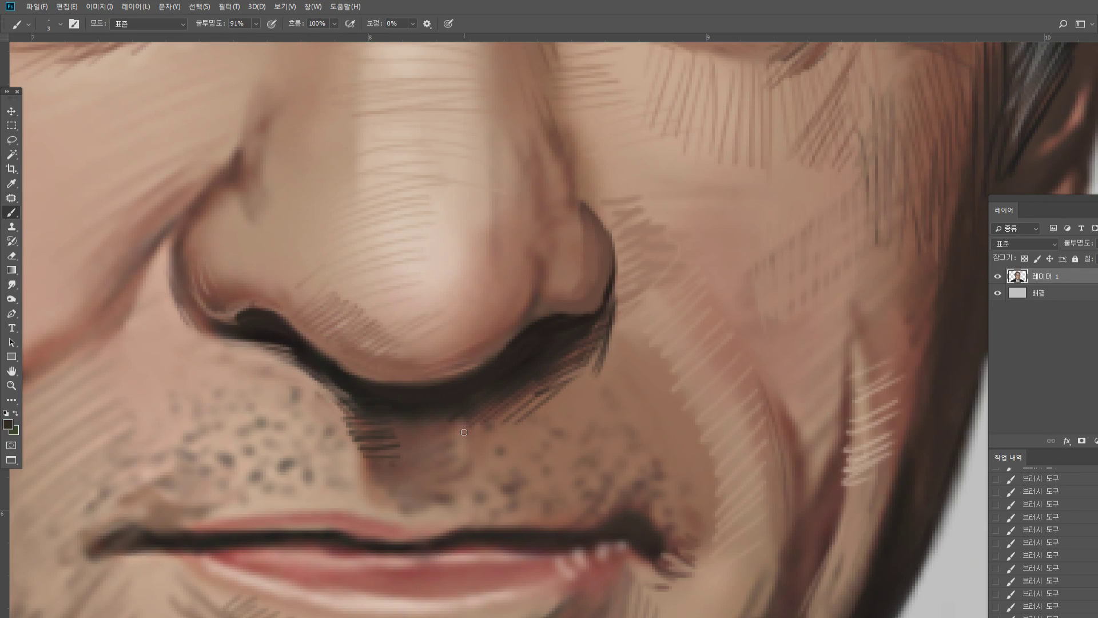
Hatch diagonal strokes in a sampled reddish brown down the image-left side of the nose and onto the nostril wing
left_click(246, 158, "alt")
left_click_drag(266, 155, 295, 131)
mouse_move(265, 174)
left_mouse_down()
mouse_move(298, 145)
mouse_move(295, 166)
left_mouse_up()
left_click_drag(258, 210, 306, 176)
mouse_move(275, 220)
left_mouse_down()
mouse_move(317, 182)
mouse_move(320, 196)
left_mouse_up()
left_click_drag(297, 229, 317, 215)
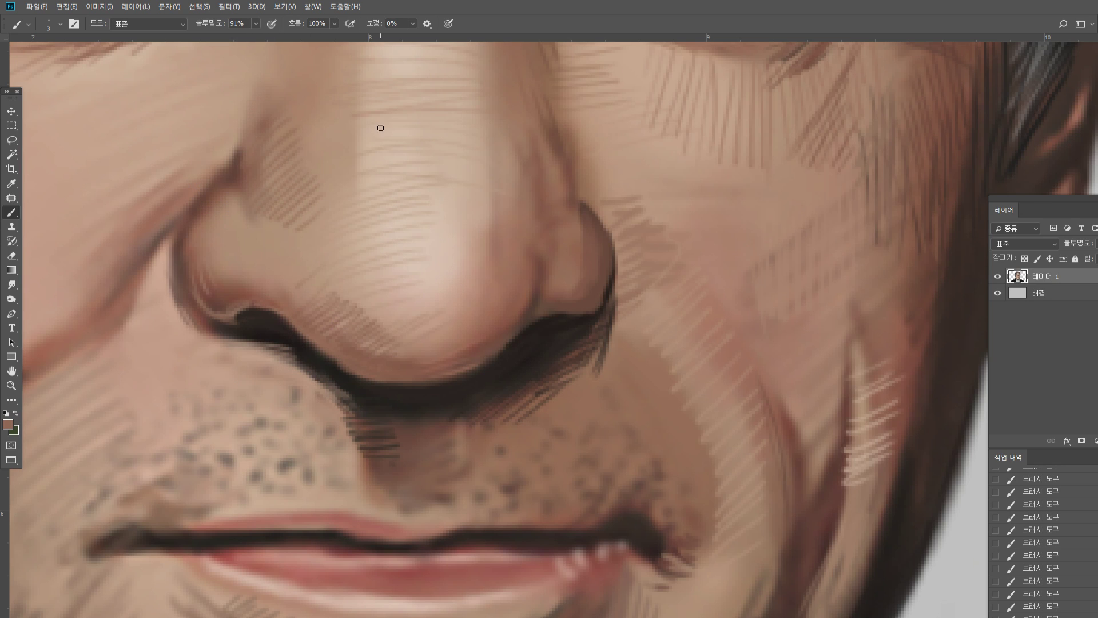
left_click_drag(202, 220, 239, 274)
Hatch sampled reddish strokes along the image-left smile fold and up into the cheek above it
double_click(14, 388)
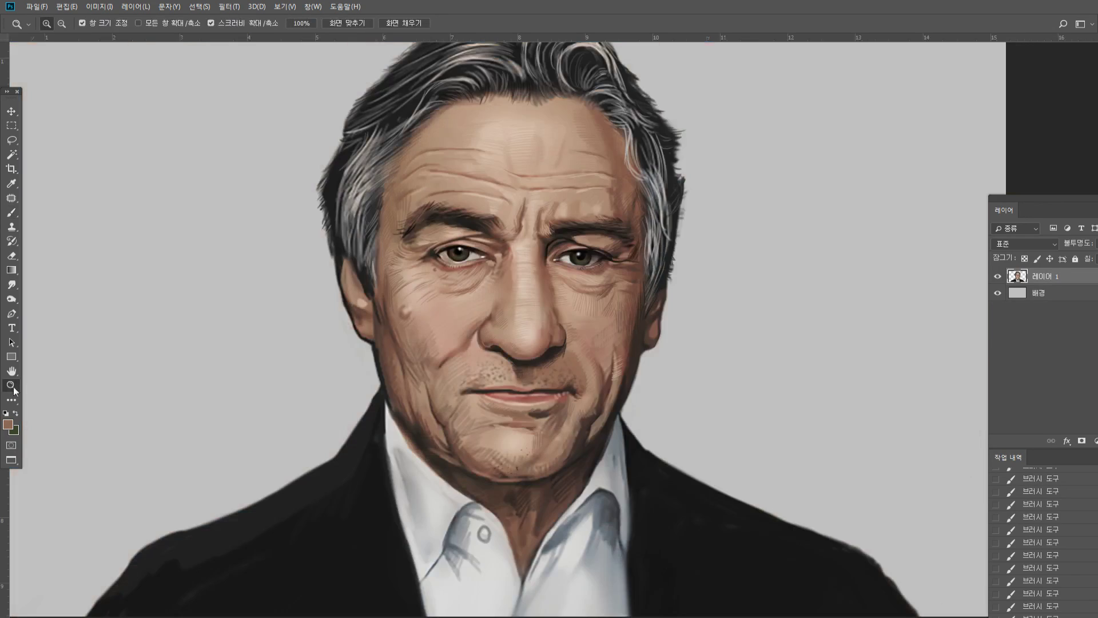
left_click_drag(519, 373, 578, 329)
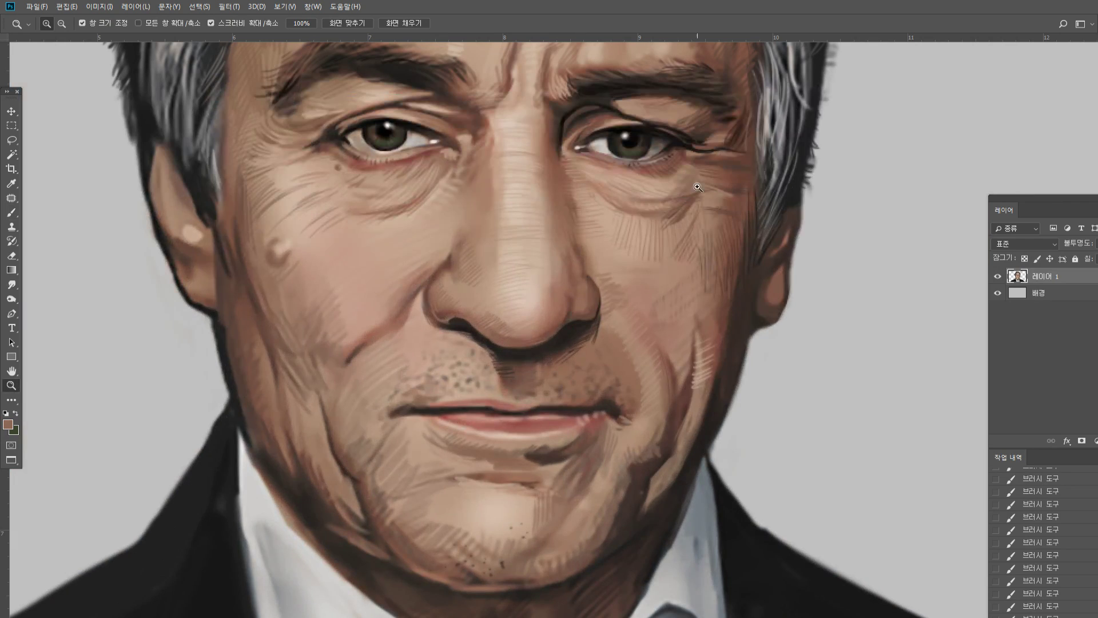
left_click(459, 289)
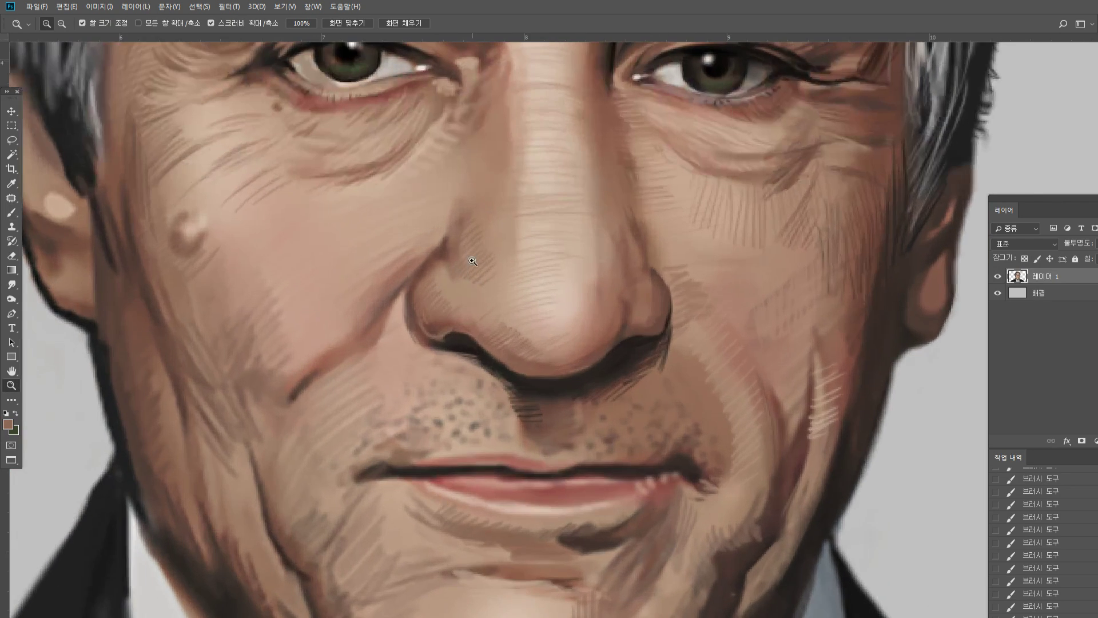
key("b")
left_click(314, 369, "alt")
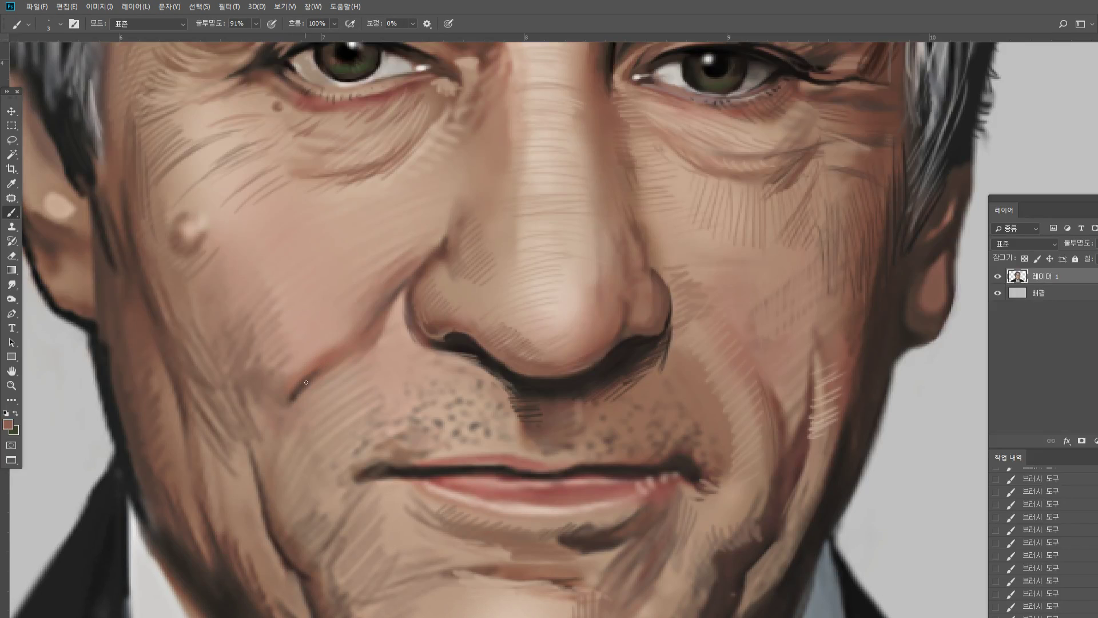
mouse_move(283, 375)
left_mouse_down()
mouse_move(300, 340)
mouse_move(344, 320)
mouse_move(348, 347)
left_mouse_up()
left_click(310, 381, "alt")
mouse_move(284, 368)
left_mouse_down()
mouse_move(337, 312)
mouse_move(294, 287)
left_mouse_up()
left_click(282, 368, "alt")
left_click_drag(270, 300, 293, 278)
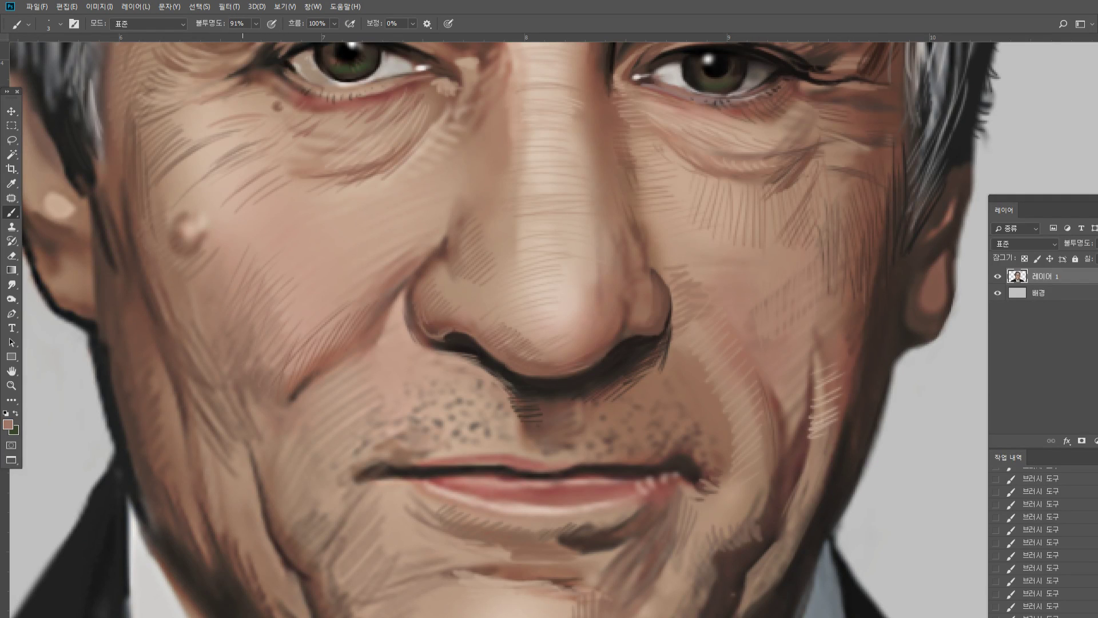
Add hatching to the image-left cheek and sampled dark brown strokes along the jowl crease beside the mouth
mouse_move(220, 247)
left_mouse_down()
mouse_move(220, 213)
mouse_move(185, 236)
mouse_move(185, 209)
mouse_move(223, 167)
left_mouse_up()
left_click(312, 562, "alt")
mouse_move(282, 554)
left_mouse_down()
mouse_move(262, 487)
mouse_move(272, 440)
mouse_move(250, 464)
mouse_move(262, 422)
left_mouse_up()
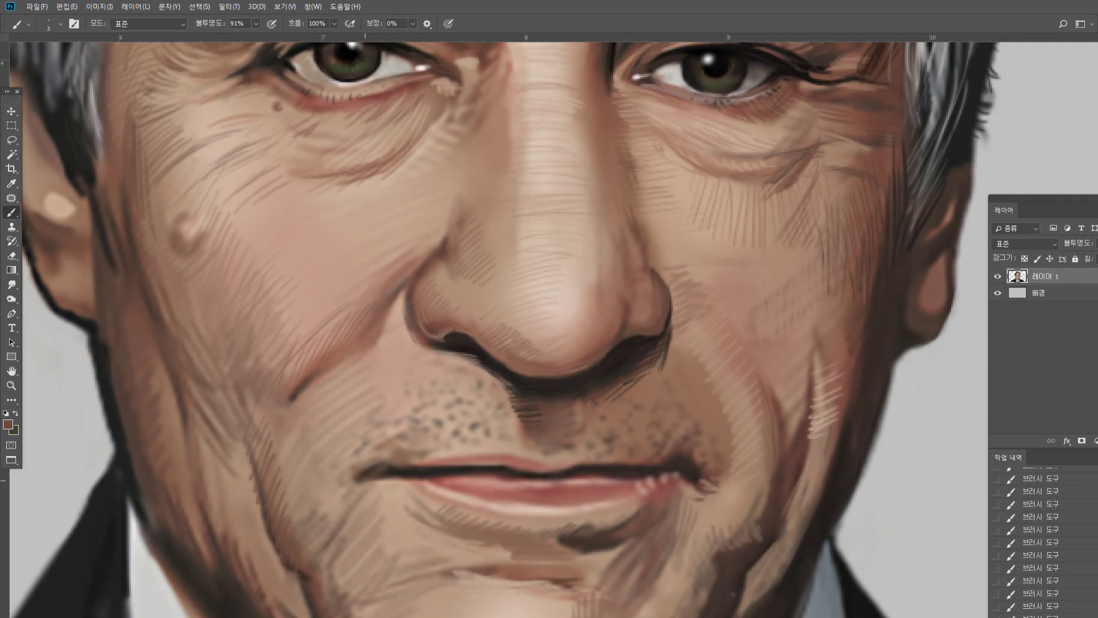
Hatch the skin between the image-left smile fold and the moustache stubble with brown and sampled skin-tone strokes
mouse_move(375, 454)
left_mouse_down()
mouse_move(347, 461)
mouse_move(365, 401)
mouse_move(318, 426)
mouse_move(377, 349)
left_mouse_up()
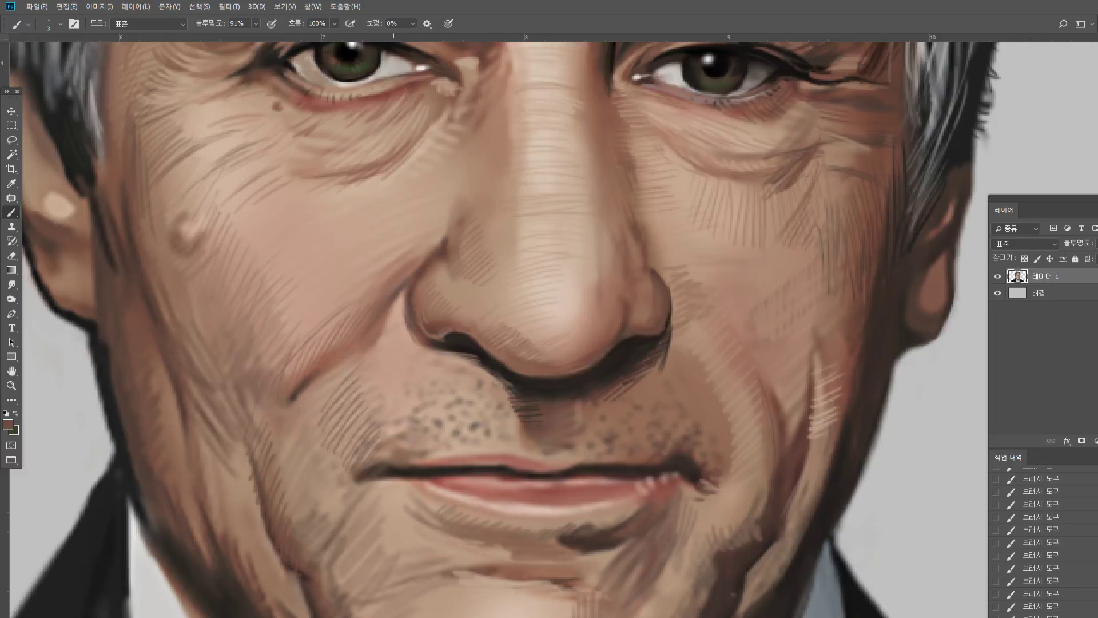
left_click(376, 442, "alt")
mouse_move(427, 429)
left_mouse_down()
mouse_move(352, 433)
mouse_move(361, 410)
mouse_move(418, 369)
mouse_move(354, 378)
left_mouse_up()
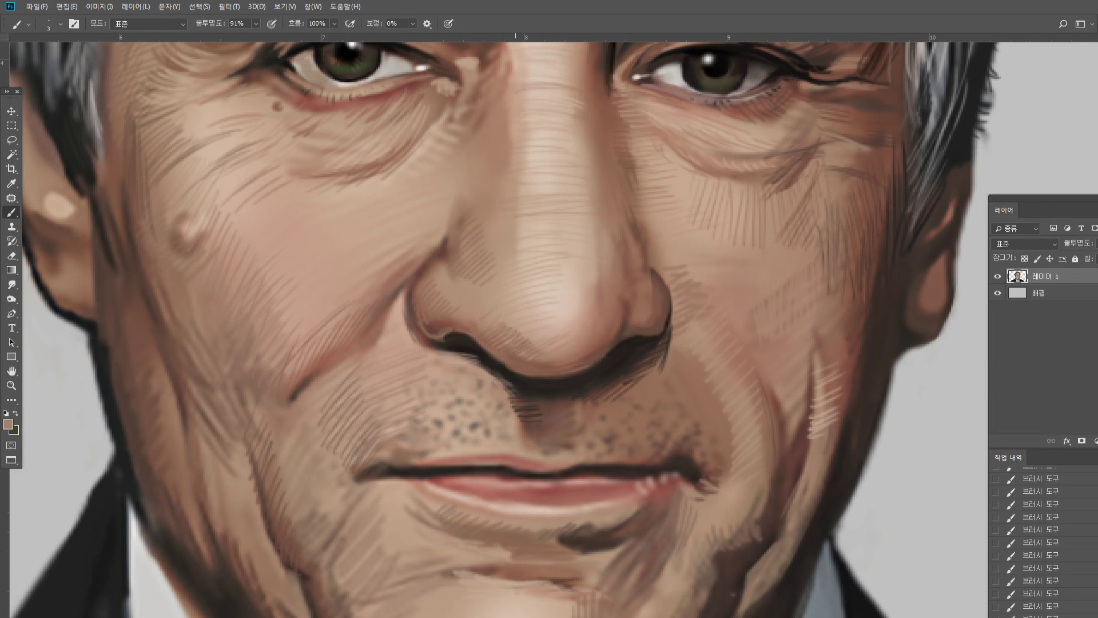
Hatch short sampled reddish-brown strokes on the image-right side of the nose above the nostril wing
left_click(588, 292, "alt")
left_click(644, 231, "alt")
left_click_drag(644, 242, 665, 257)
Hatch sampled light brown strokes between the image-right nostril wing, the smile fold and the mouth corner
double_click(11, 386)
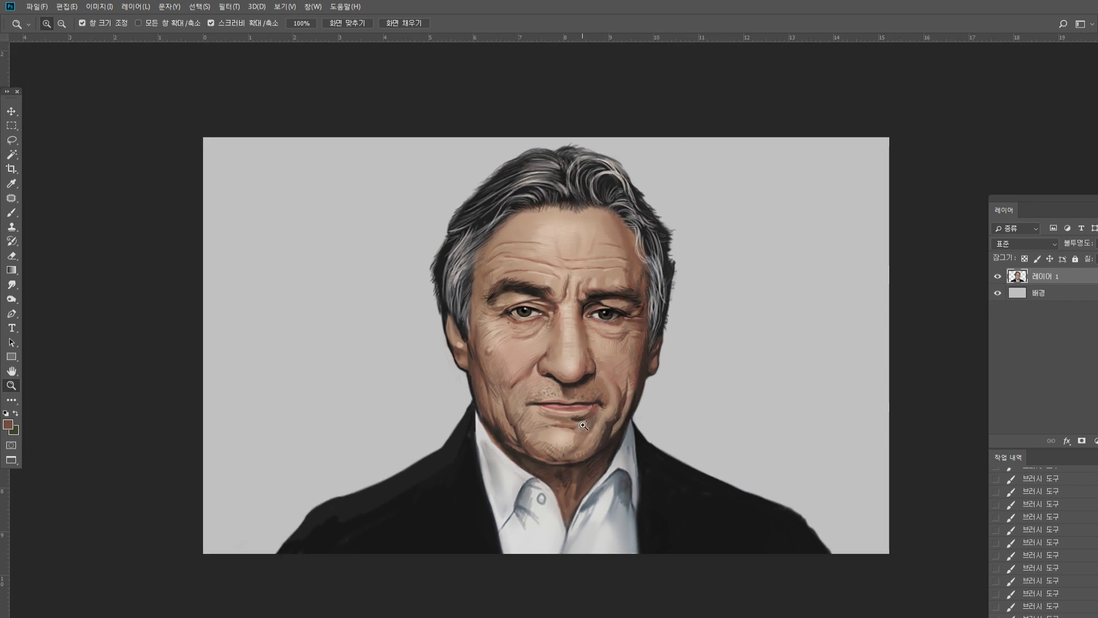
left_click(608, 421)
left_click(607, 420)
left_click(607, 421)
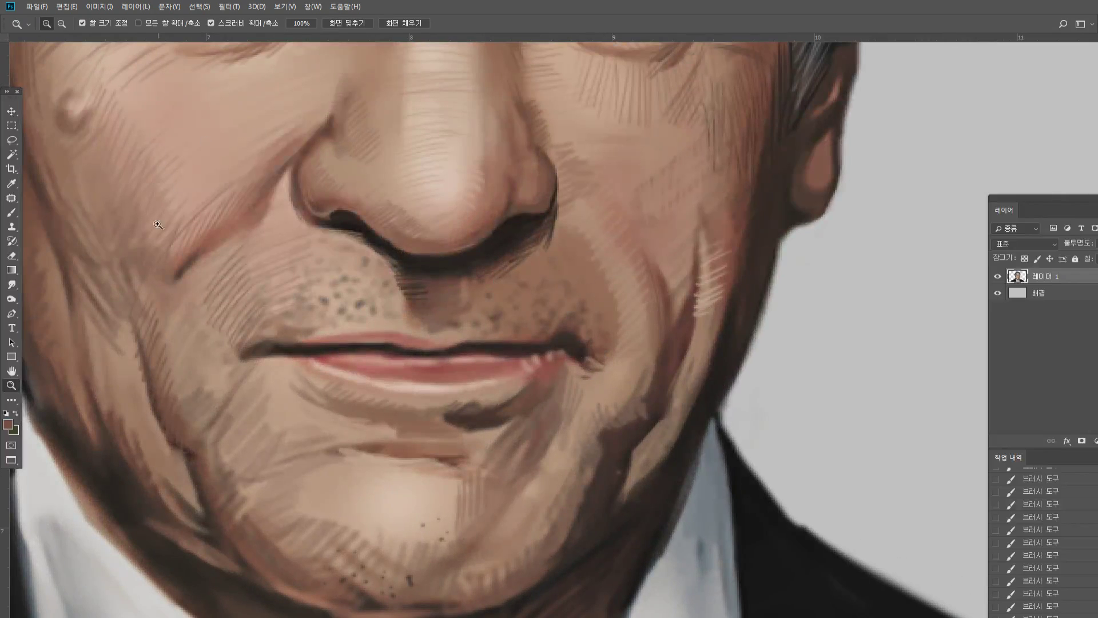
left_click(12, 212)
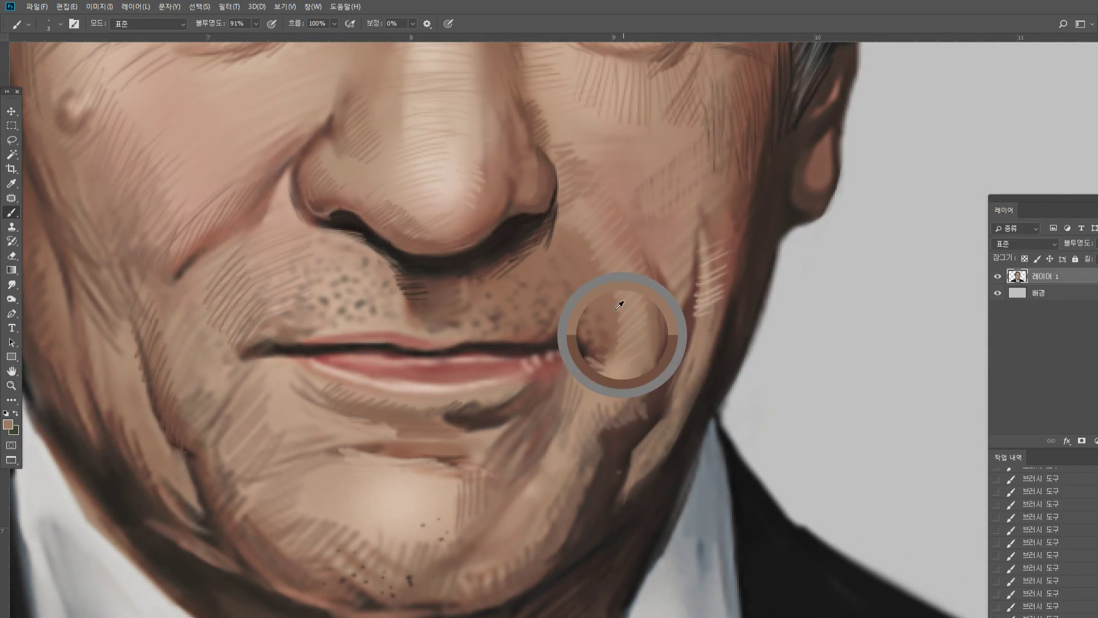
left_click_drag(605, 303, 612, 350)
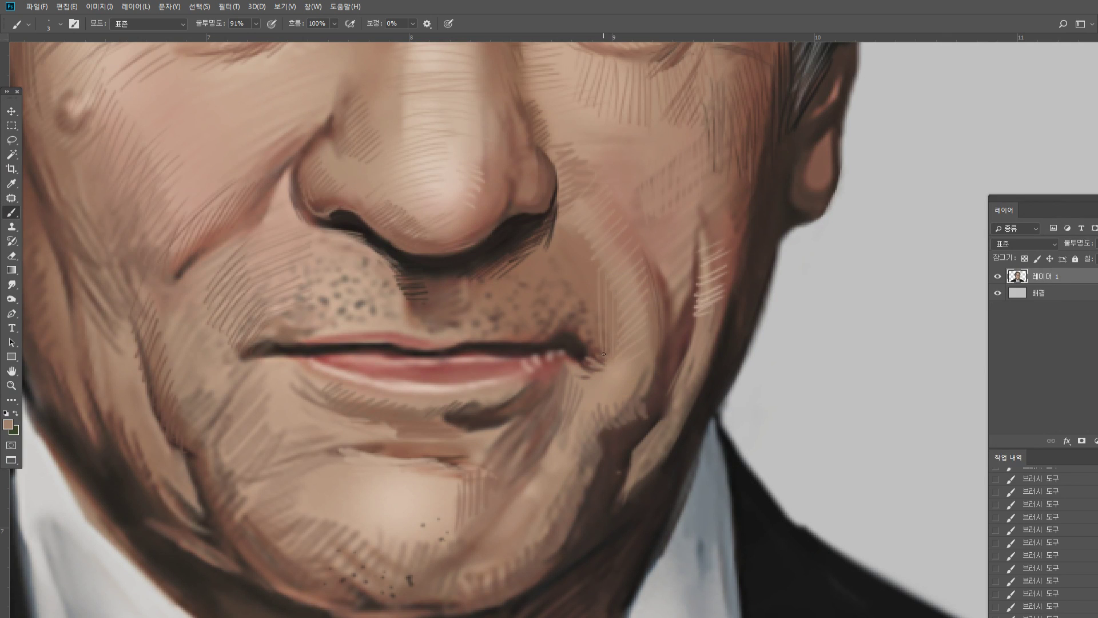
mouse_move(598, 280)
left_mouse_down()
mouse_move(605, 355)
mouse_move(591, 351)
left_mouse_up()
left_click_drag(589, 229, 585, 278)
left_click_drag(553, 226, 543, 275)
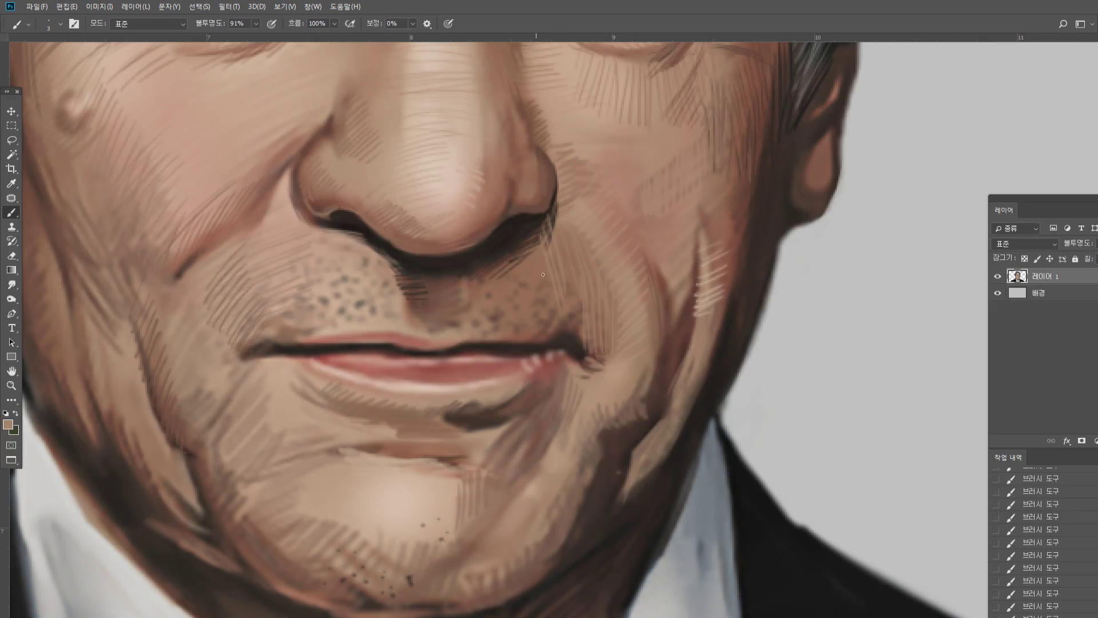
left_click(531, 267, "alt")
Paint fine vertical crease strokes across the lower lip with sampled pale and darker pinks
left_click(431, 387, "alt")
mouse_move(379, 367)
left_mouse_down()
mouse_move(432, 372)
mouse_move(497, 358)
left_mouse_up()
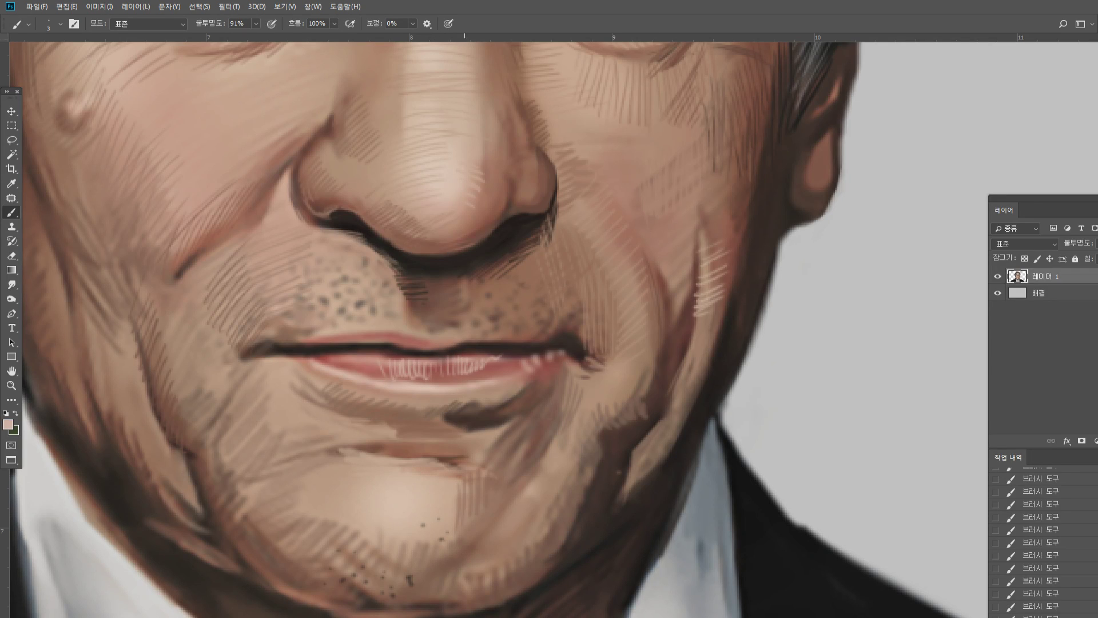
left_click(415, 373, "alt")
mouse_move(427, 375)
left_mouse_down()
mouse_move(477, 376)
mouse_move(522, 359)
left_mouse_up()
Refine the upper lip's centre edge and the mouth line with thin strokes in sampled colours
left_click(408, 322, "alt")
left_click_drag(400, 337, 466, 336)
left_click(446, 191, "alt")
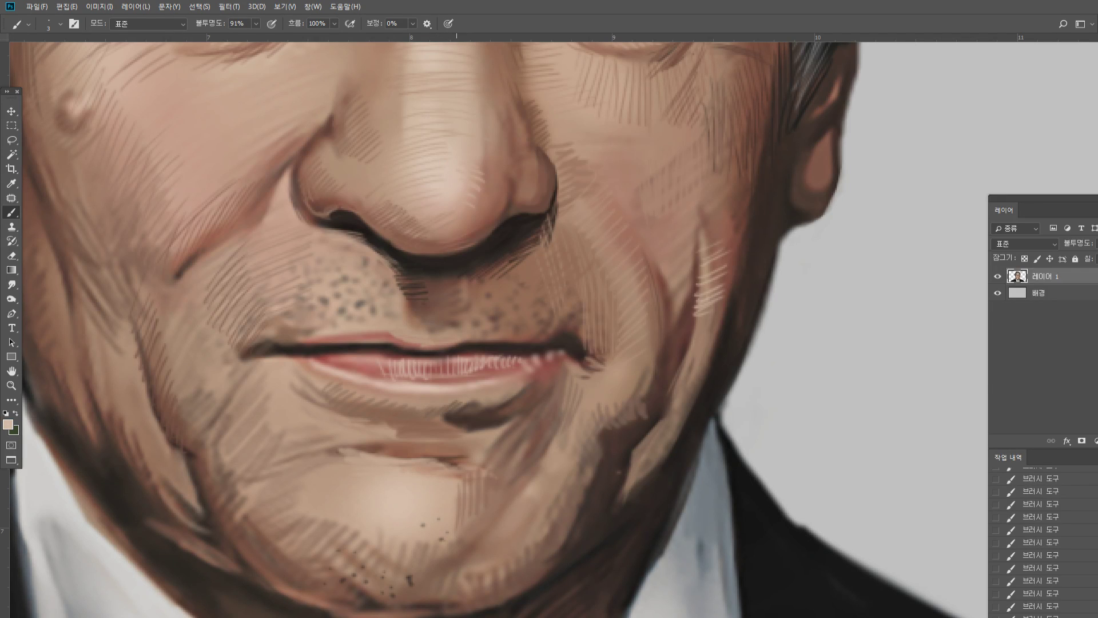
left_click(399, 342, "alt")
left_click_drag(430, 352, 456, 343)
Extend the image-right mouth corner with short radiating strokes in sampled dark browns
mouse_move(527, 345)
left_mouse_down()
mouse_move(507, 342)
mouse_move(563, 337)
mouse_move(544, 355)
mouse_move(551, 341)
mouse_move(597, 342)
left_mouse_up()
left_click(559, 342, "alt")
left_click(541, 337, "alt")
left_click(572, 345, "alt")
mouse_move(579, 340)
left_mouse_down()
mouse_move(603, 347)
mouse_move(600, 315)
mouse_move(582, 330)
mouse_move(595, 332)
left_mouse_up()
left_click(604, 292, "alt")
left_click(577, 346, "alt")
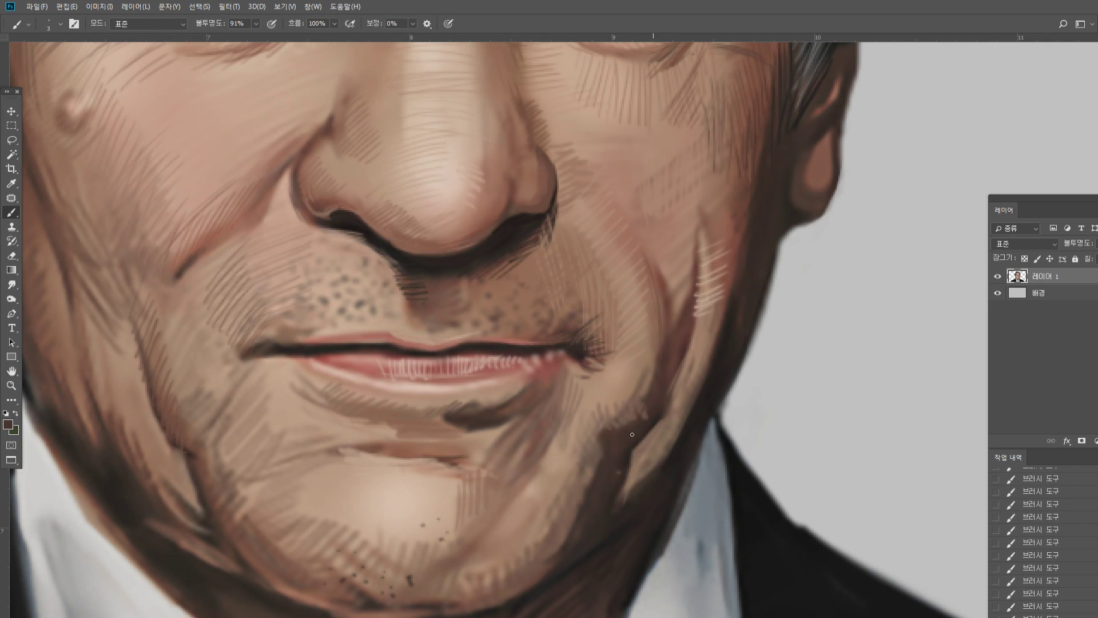
Hatch short sampled dark strokes over the upper edge of the jowl shadow below the image-right mouth corner
left_click(593, 417, "alt")
left_click_drag(598, 455, 604, 424)
left_click_drag(602, 454, 613, 420)
left_click_drag(613, 448, 620, 416)
mouse_move(620, 444)
left_mouse_down()
mouse_move(627, 413)
mouse_move(634, 419)
left_mouse_up()
Hatch sampled dark brown strokes across the light skin band along the image-right jaw
left_click(655, 421, "alt")
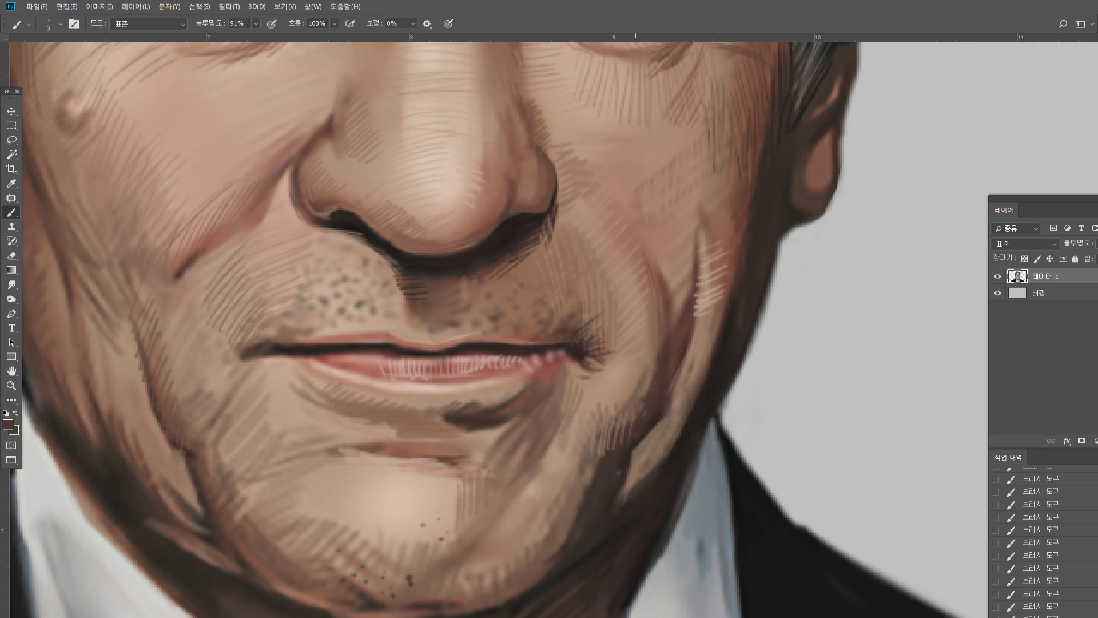
left_click(675, 401, "alt")
left_click(695, 345, "alt")
mouse_move(682, 364)
left_mouse_down()
mouse_move(698, 356)
mouse_move(699, 365)
left_mouse_up()
left_click_drag(673, 392, 698, 379)
left_click_drag(647, 441, 676, 422)
left_click_drag(634, 462, 670, 438)
left_click_drag(627, 489, 661, 457)
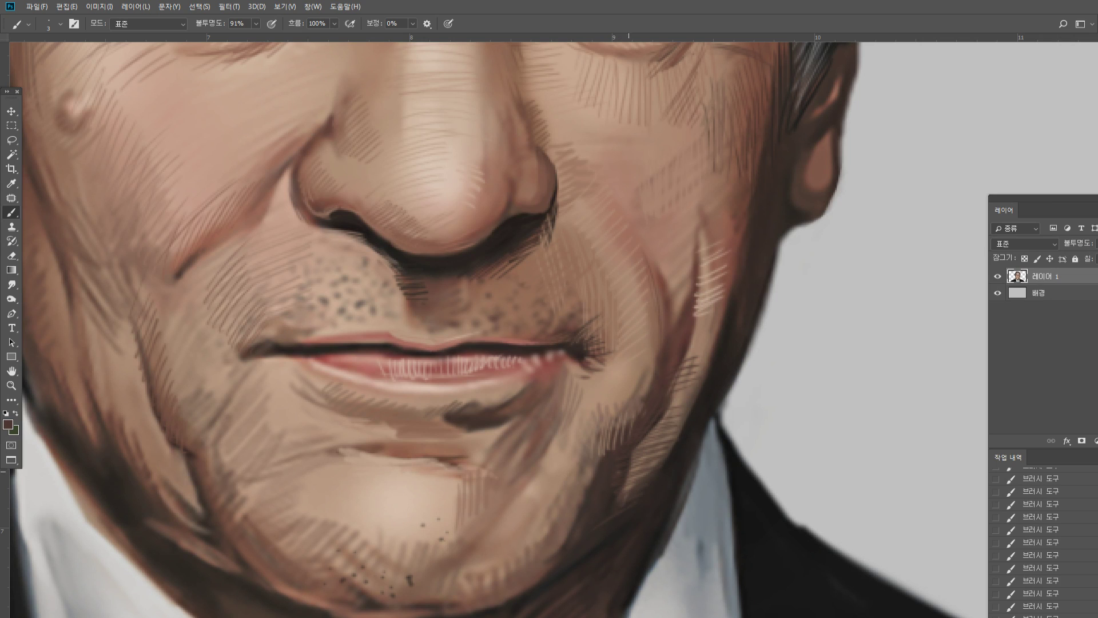
Blend the lower end of the image-right light jaw band into the jaw shadow with sampled brown strokes
left_click(639, 465, "alt")
left_click_drag(615, 508, 624, 496)
left_click_drag(617, 509, 657, 468)
left_click_drag(634, 503, 665, 459)
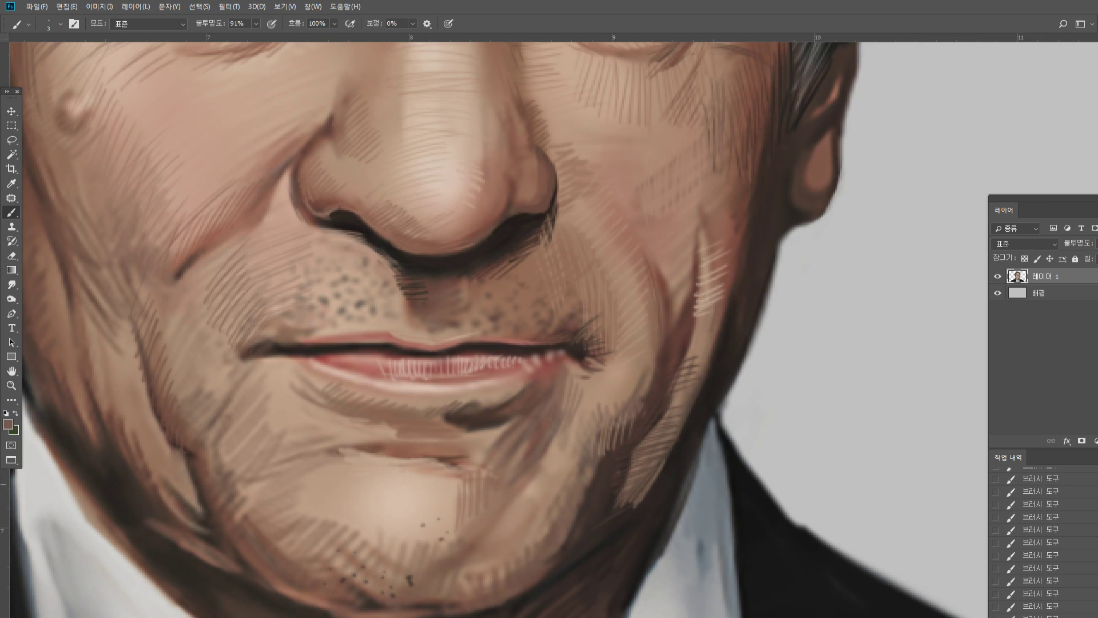
left_click_drag(610, 511, 629, 498)
left_click_drag(612, 518, 638, 499)
left_click(610, 489, "alt")
mouse_move(596, 537)
left_mouse_down()
mouse_move(635, 508)
mouse_move(626, 487)
left_mouse_up()
mouse_move(615, 516)
left_mouse_down()
mouse_move(628, 494)
mouse_move(664, 550)
left_mouse_up()
Refine the image-right shirt collar's edge against the neck with sampled grey-blue strokes
left_click(705, 502, "alt")
left_click_drag(687, 497, 662, 553)
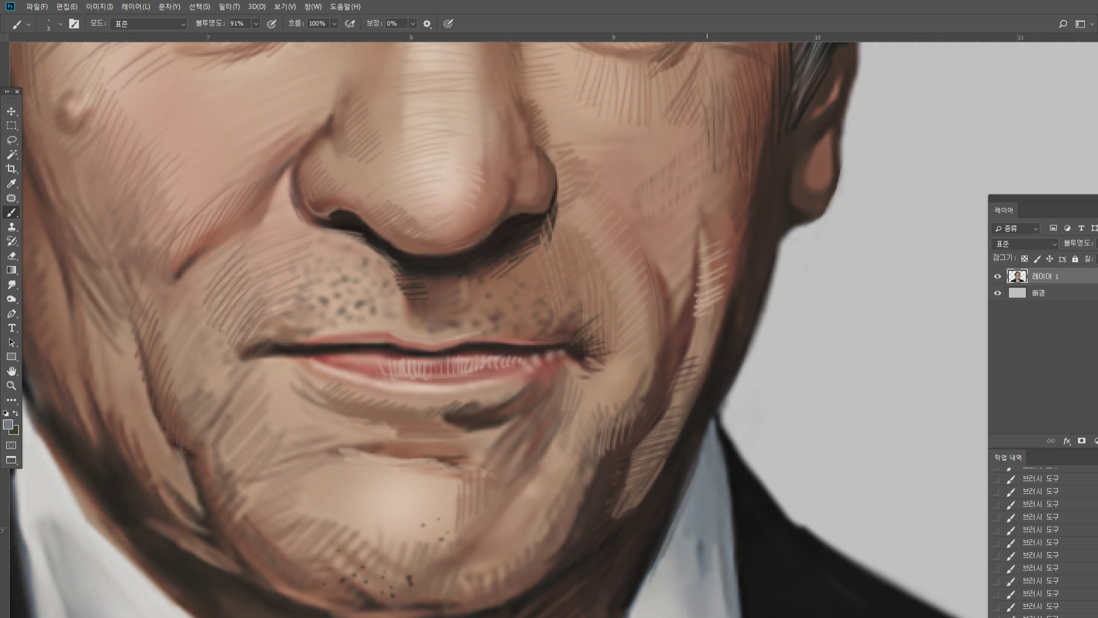
left_click_drag(698, 465, 665, 542)
Paint sampled reddish-brown strokes along the image-left end of the crease between the lower lip and chin
double_click(16, 388)
left_click(13, 399)
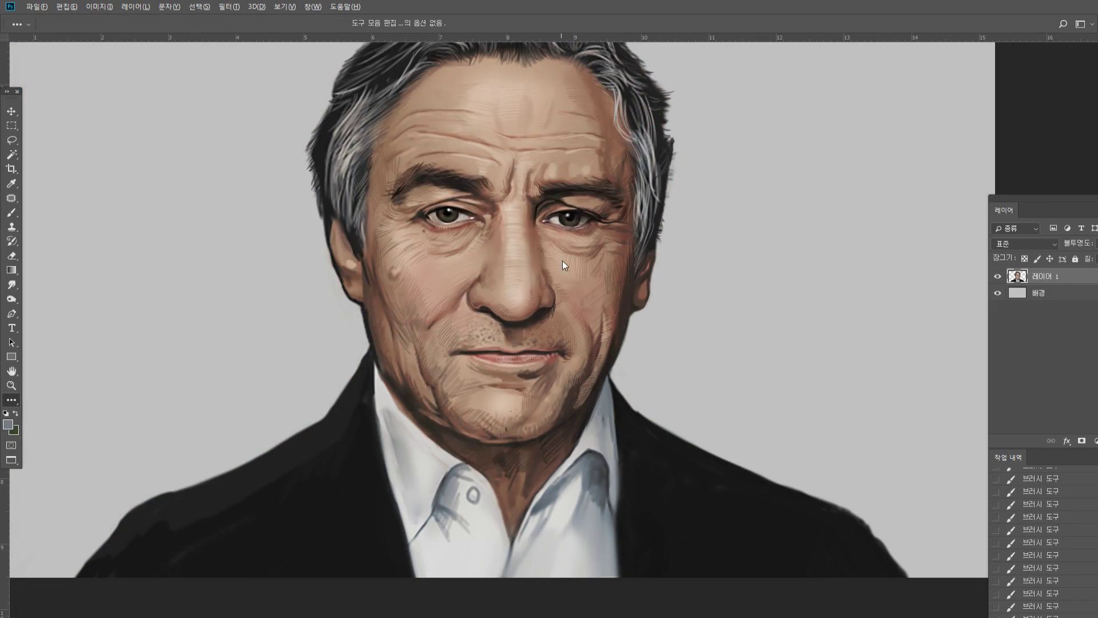
left_click(11, 385)
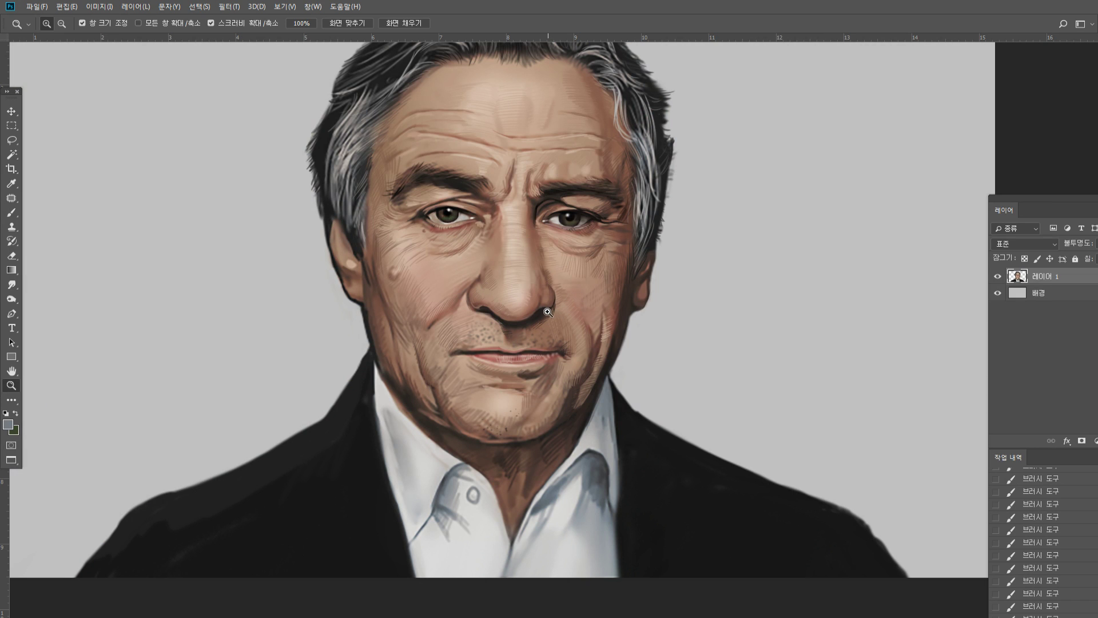
left_click(517, 394)
left_click(517, 394)
left_click(532, 343)
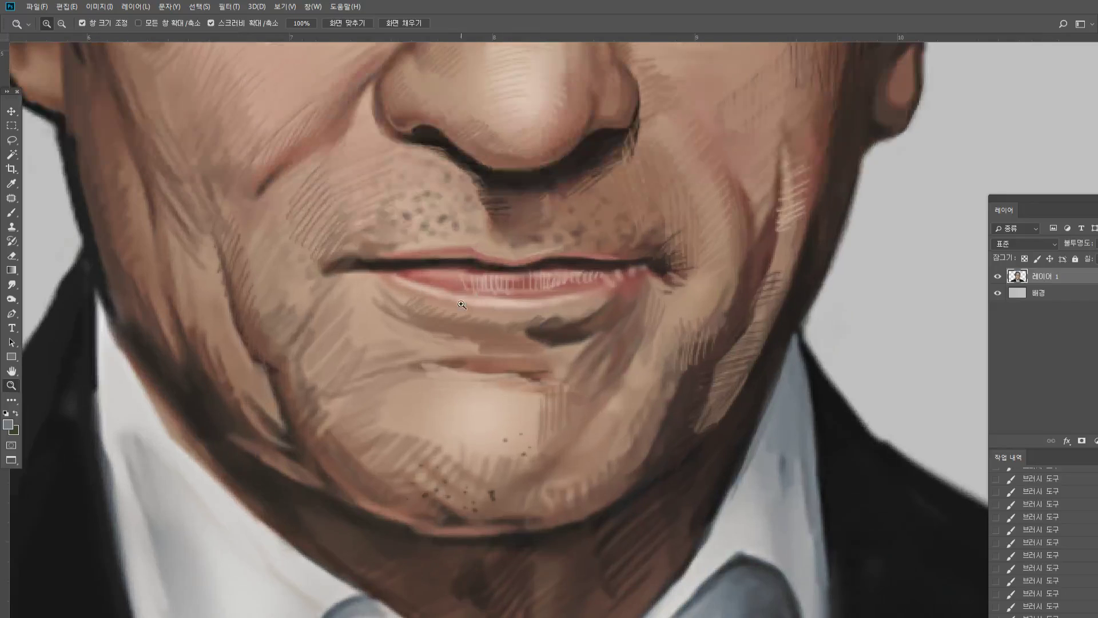
left_click(11, 212)
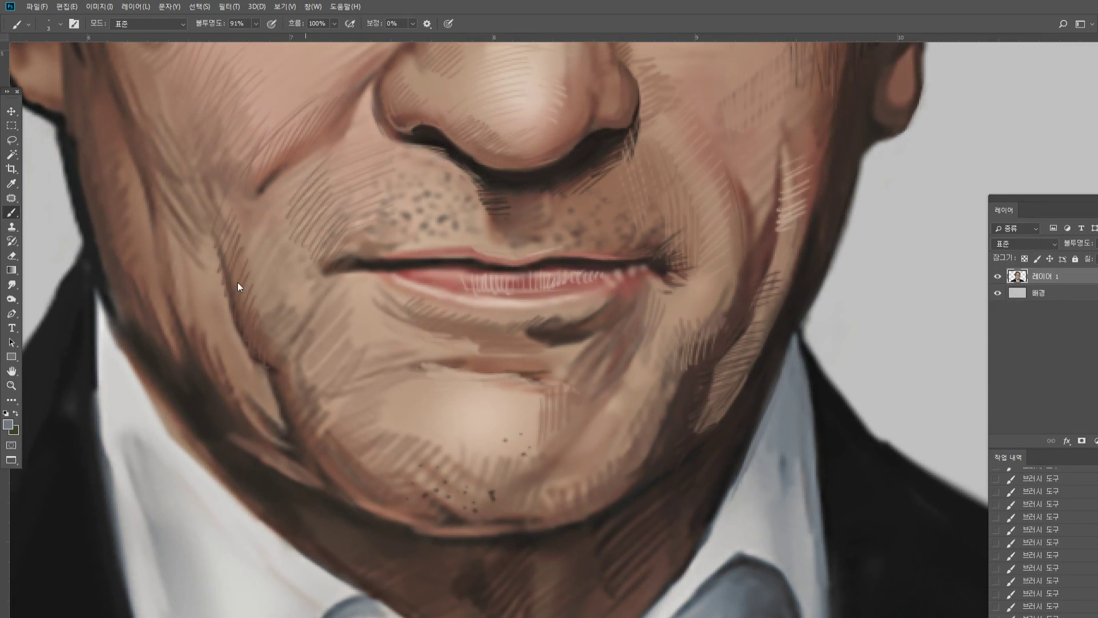
left_click(456, 361, "alt")
left_click_drag(413, 348, 441, 358)
mouse_move(413, 354)
left_mouse_down()
mouse_move(469, 371)
mouse_move(438, 360)
left_mouse_up()
left_click_drag(413, 344, 479, 355)
left_click_drag(428, 341, 480, 349)
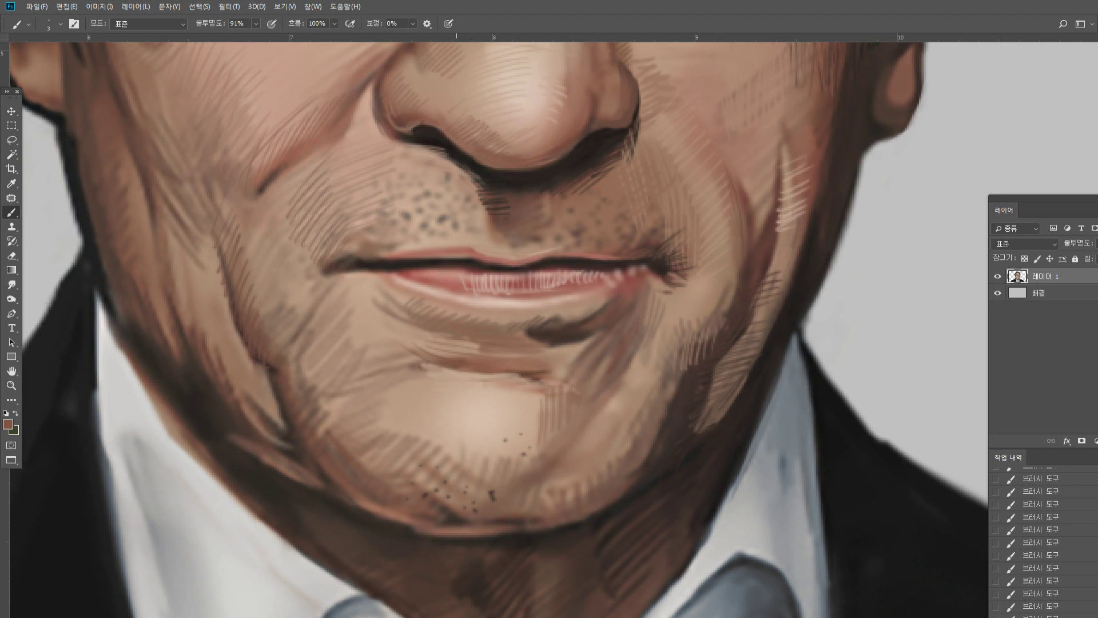
Hatch reddish-brown strokes through the shadow beneath the lower lip and along the chin crease
left_click_drag(502, 305, 534, 307)
left_click_drag(463, 309, 533, 313)
left_click_drag(474, 310, 553, 318)
mouse_move(490, 319)
left_mouse_down()
mouse_move(557, 332)
mouse_move(520, 342)
mouse_move(580, 339)
left_mouse_up()
left_click_drag(498, 380, 530, 388)
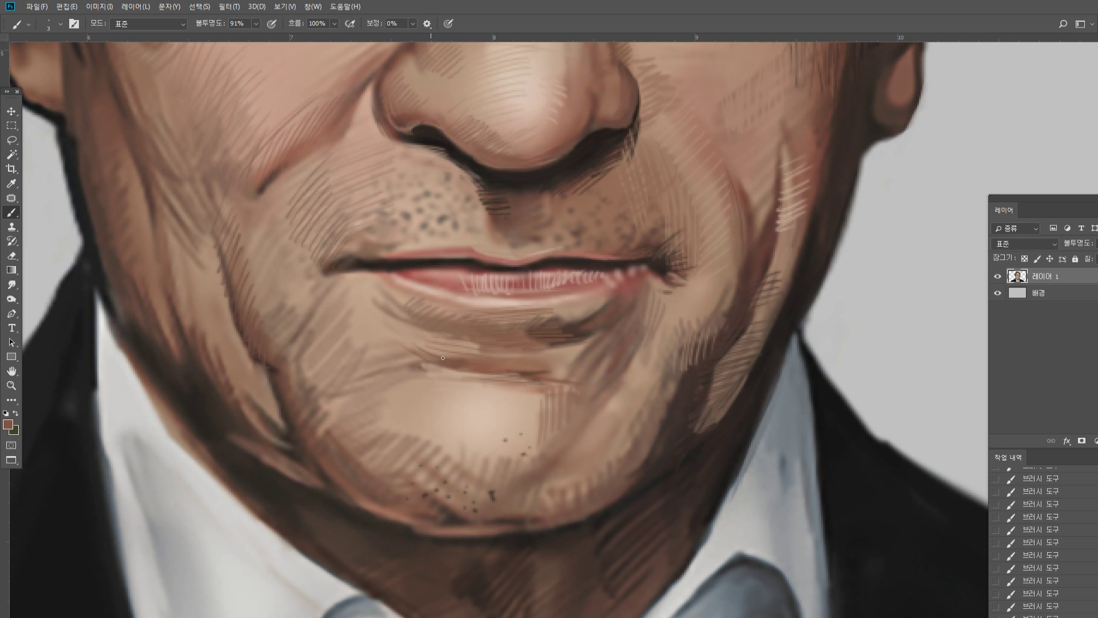
Paint light highlight strokes along the chin's upper edge and hatch its image-right side with a sampled light skin tone
mouse_move(405, 371)
left_mouse_down()
mouse_move(592, 392)
mouse_move(573, 405)
mouse_move(601, 403)
left_mouse_up()
left_click(477, 393, "alt")
left_click_drag(583, 415, 616, 421)
left_click_drag(573, 426, 614, 435)
left_click_drag(563, 448, 643, 464)
Hatch sampled dark brown strokes up the edge of the shadow on the image-right side of the chin
left_click(617, 469, "alt")
left_click(630, 475, "alt")
left_click(648, 463, "alt")
left_click_drag(619, 468, 652, 442)
left_click_drag(621, 455, 658, 430)
left_click_drag(626, 444, 661, 417)
left_click_drag(629, 430, 665, 403)
left_click_drag(629, 416, 674, 390)
mouse_move(627, 399)
left_mouse_down()
mouse_move(675, 383)
mouse_move(671, 375)
left_mouse_up()
left_click_drag(641, 381, 683, 359)
left_click_drag(644, 369, 666, 359)
left_click(666, 367, "alt")
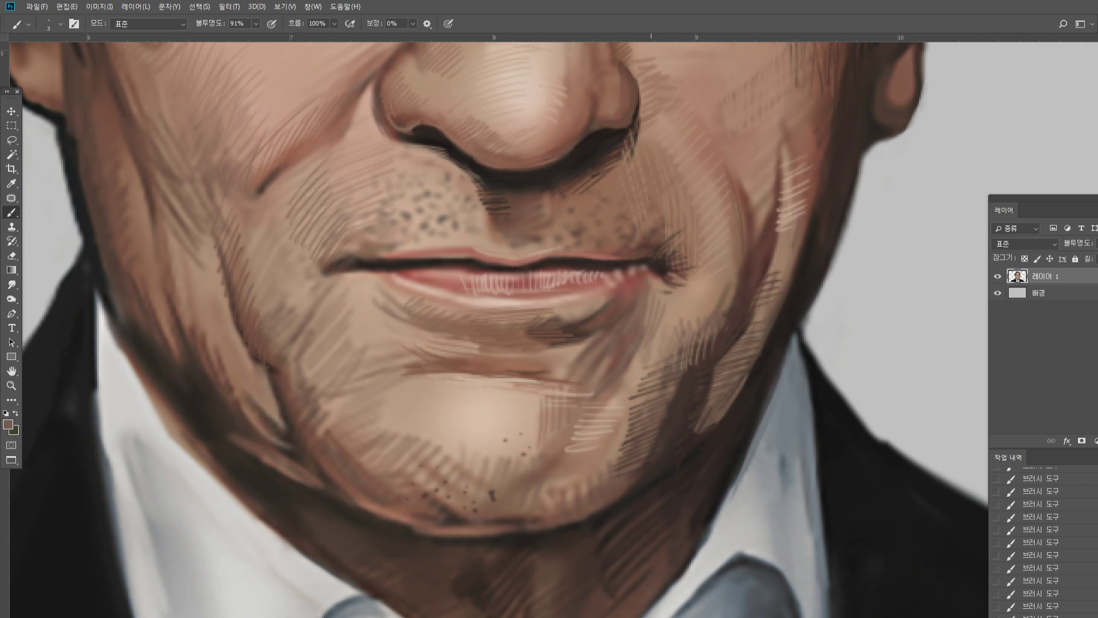
Hatch light strokes below the image-right mouth corner with the skin tone sampled from the chin highlight
left_click(478, 435, "alt")
mouse_move(666, 299)
left_mouse_down()
mouse_move(693, 286)
mouse_move(704, 287)
mouse_move(678, 304)
mouse_move(719, 294)
left_mouse_up()
left_click_drag(699, 313, 721, 296)
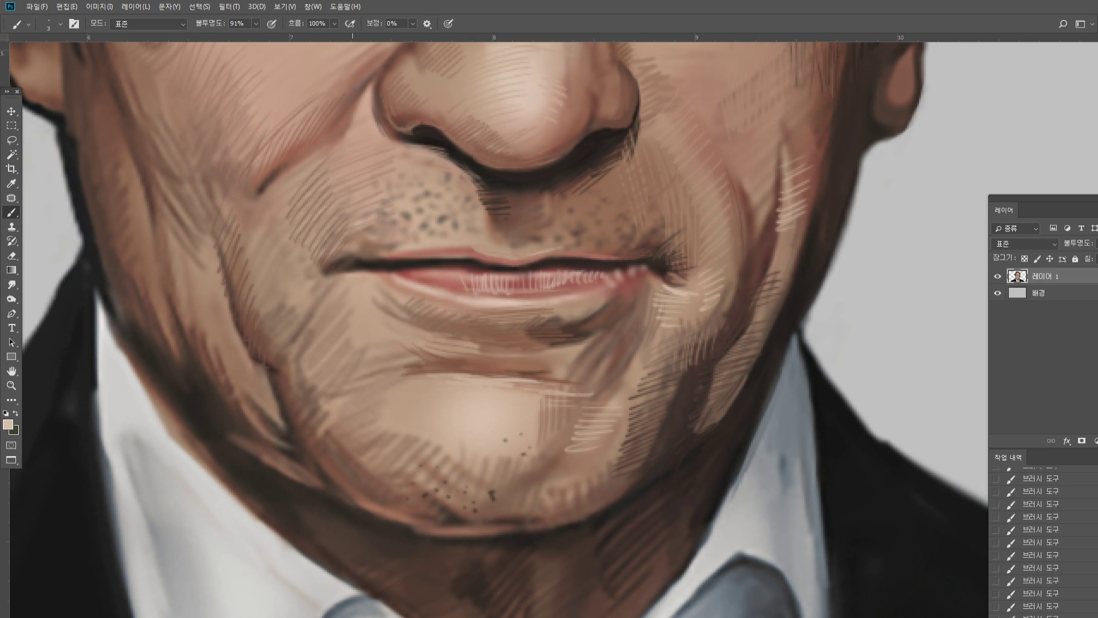
Extend the image-left mouth corner downward with short strokes in sampled dark brown and surrounding skin tones
left_click(346, 267, "alt")
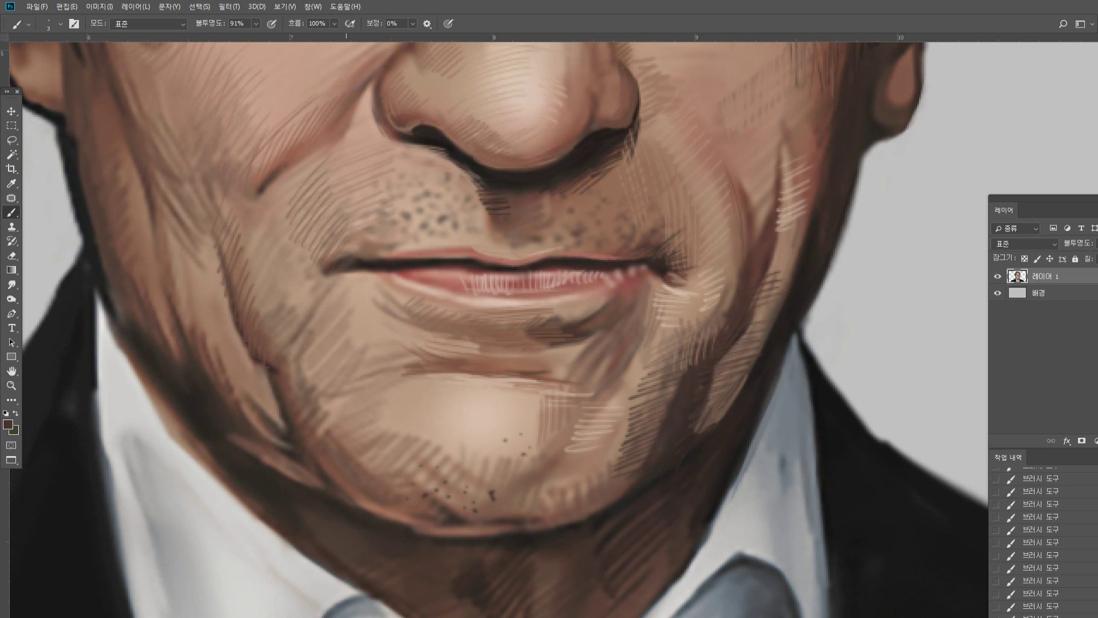
left_click_drag(333, 276, 356, 276)
left_click(334, 276, "alt")
left_click(291, 288, "alt")
left_click(358, 301, "alt")
left_click_drag(349, 285, 363, 279)
mouse_move(341, 289)
left_mouse_down()
mouse_move(360, 270)
mouse_move(343, 275)
left_mouse_up()
mouse_move(329, 289)
left_mouse_down()
mouse_move(358, 261)
mouse_move(328, 285)
left_mouse_up()
left_click(358, 260, "alt")
Soften and redefine the image-left smile fold with sampled brown strokes running up toward the nostril
left_click(244, 192, "alt")
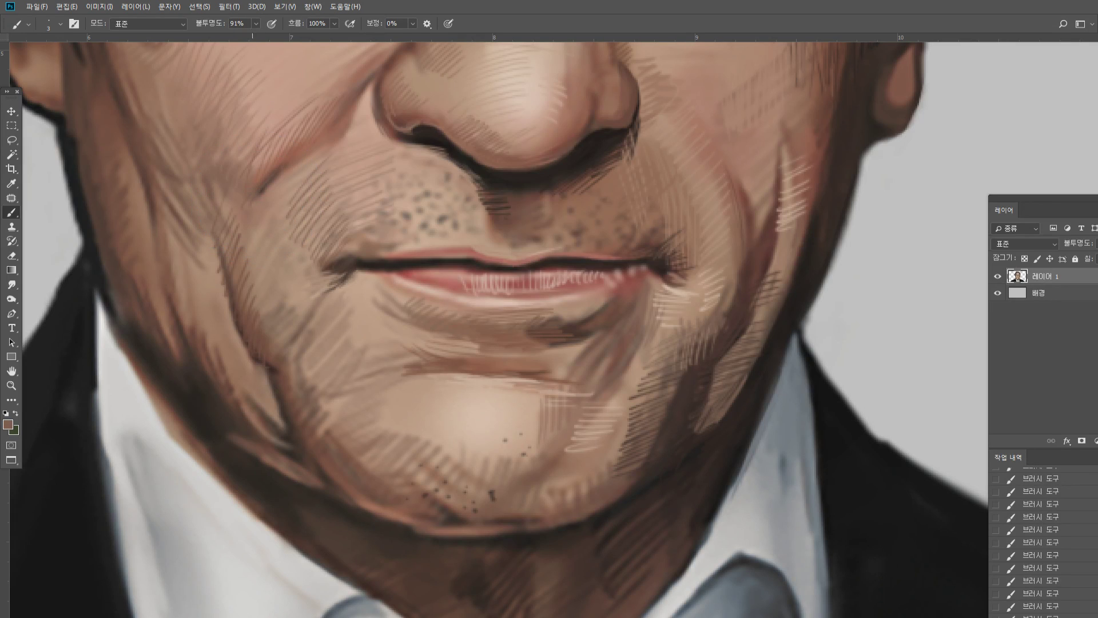
left_click_drag(252, 171, 280, 150)
left_click(273, 207, "alt")
left_click_drag(258, 202, 345, 133)
left_click(358, 135, "alt")
left_click_drag(320, 152, 349, 128)
Add short sampled reddish-brown strokes beside the image-left jowl crease near the chin
left_click(283, 369, "alt")
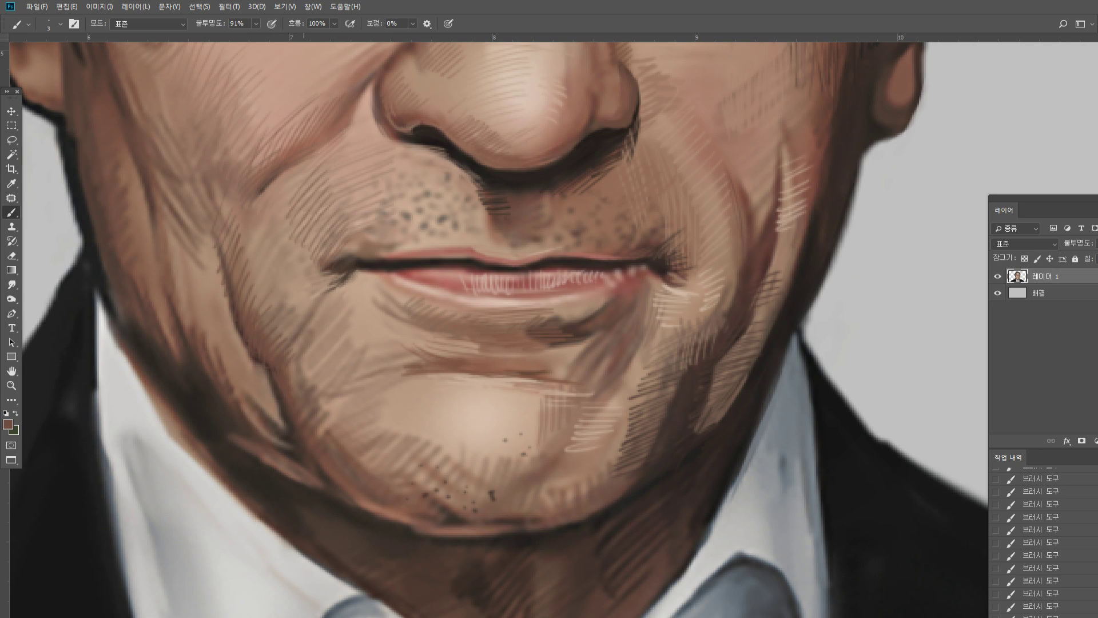
left_click_drag(292, 384, 308, 377)
left_click_drag(291, 379, 305, 372)
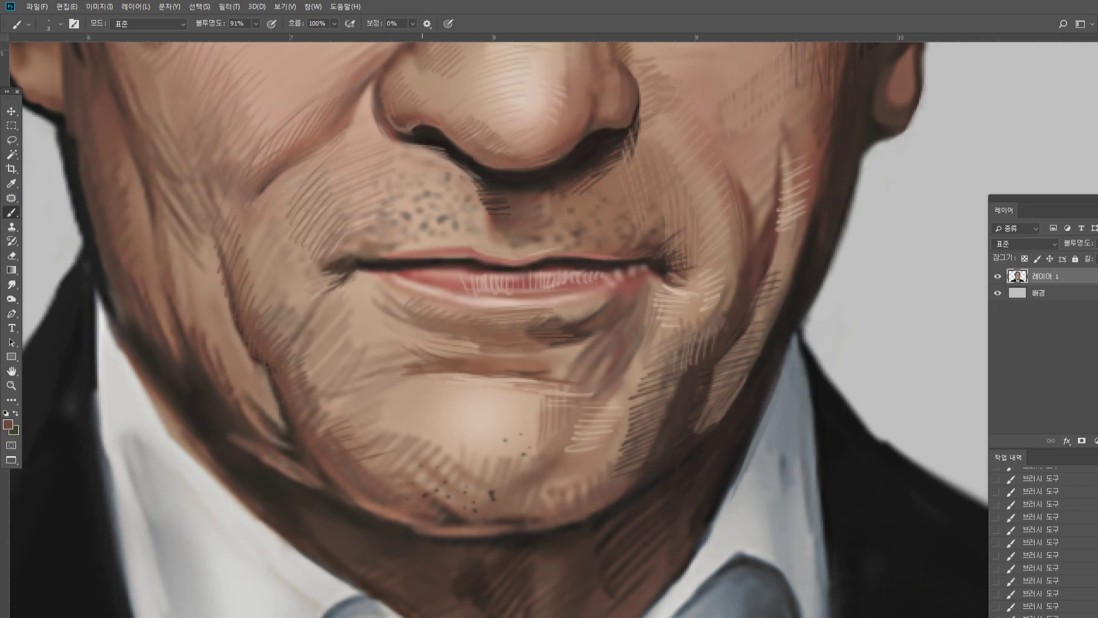
Paint curved sampled reddish-brown strokes along the chin's upper edge on the image-left side
left_click(470, 404, "alt")
left_click(361, 398, "alt")
left_click(447, 369, "alt")
left_click_drag(392, 404, 447, 374)
left_click_drag(415, 391, 465, 374)
left_click_drag(455, 382, 479, 376)
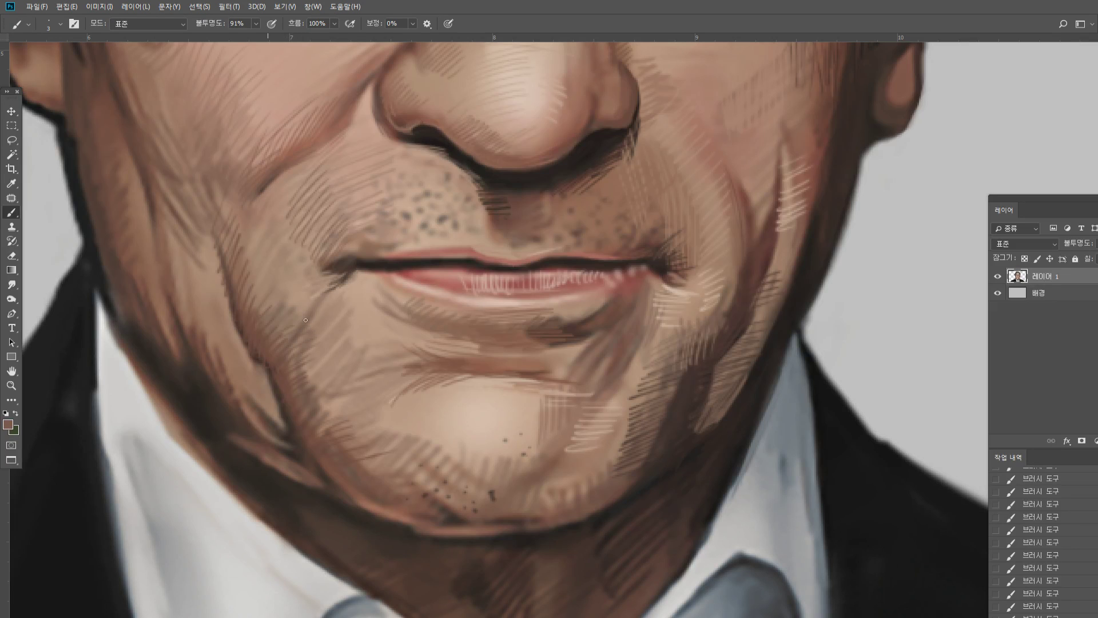
Hatch the skin below the image-left mouth corner with diagonal strokes in sampled brown tones
left_click_drag(312, 323, 341, 310)
left_click(411, 356, "alt")
left_click(440, 360, "alt")
left_click_drag(394, 367, 424, 345)
left_click_drag(381, 366, 420, 331)
left_click_drag(362, 359, 409, 332)
mouse_move(369, 348)
left_mouse_down()
mouse_move(408, 328)
mouse_move(346, 347)
left_mouse_up()
left_click_drag(387, 309, 340, 335)
mouse_move(385, 289)
left_mouse_down()
mouse_move(333, 323)
mouse_move(342, 299)
left_mouse_up()
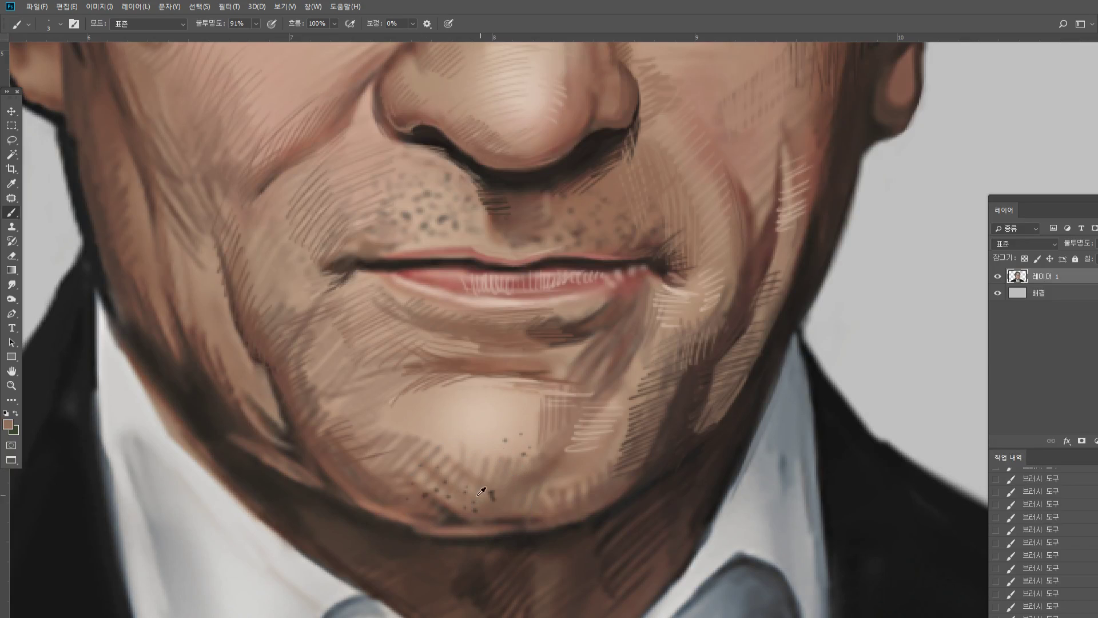
Hatch the centre of the chin with curved diagonal strokes in sampled skin tones, from below the lip crease downward
mouse_move(510, 448)
left_mouse_down()
mouse_move(471, 469)
mouse_move(456, 463)
left_mouse_up()
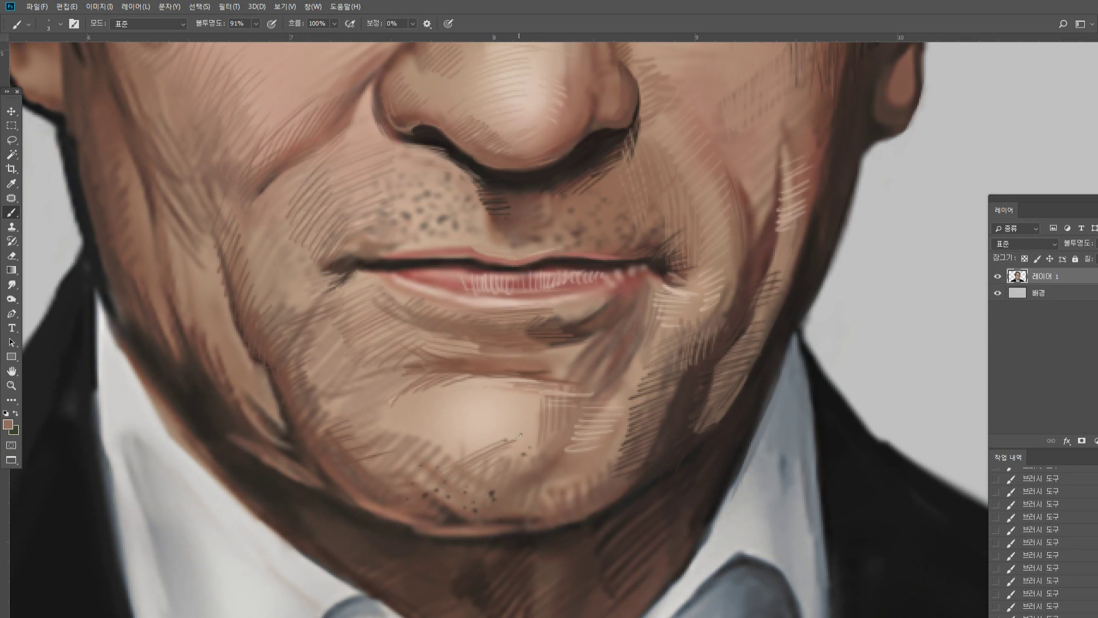
mouse_move(525, 421)
left_mouse_down()
mouse_move(437, 460)
mouse_move(443, 441)
left_mouse_up()
mouse_move(532, 400)
left_mouse_down()
mouse_move(435, 437)
mouse_move(412, 429)
left_mouse_up()
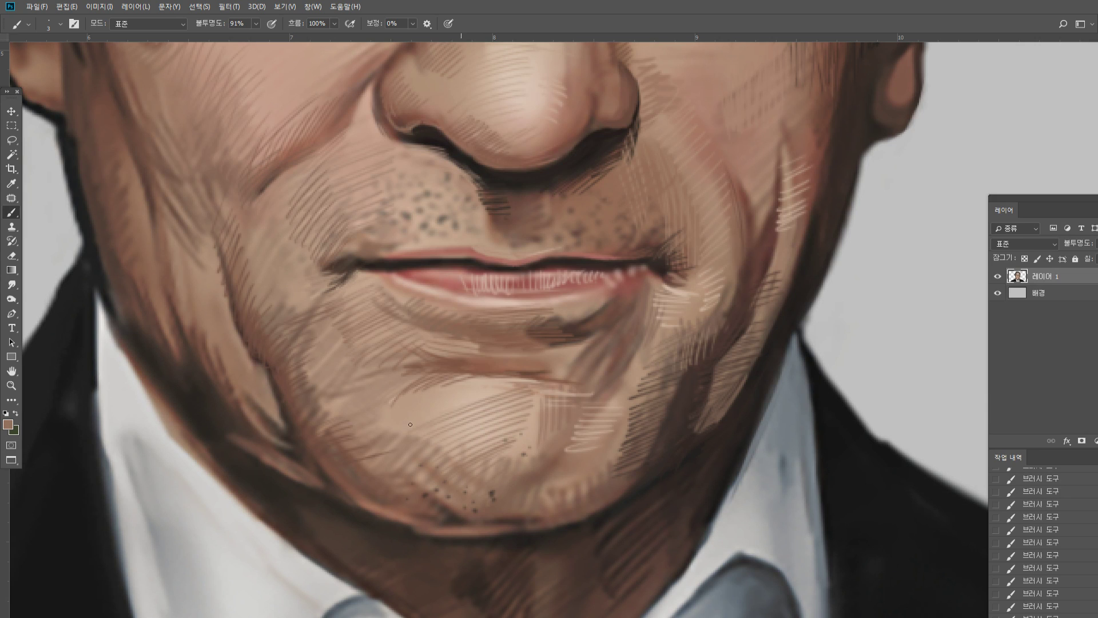
left_click_drag(518, 378, 464, 404)
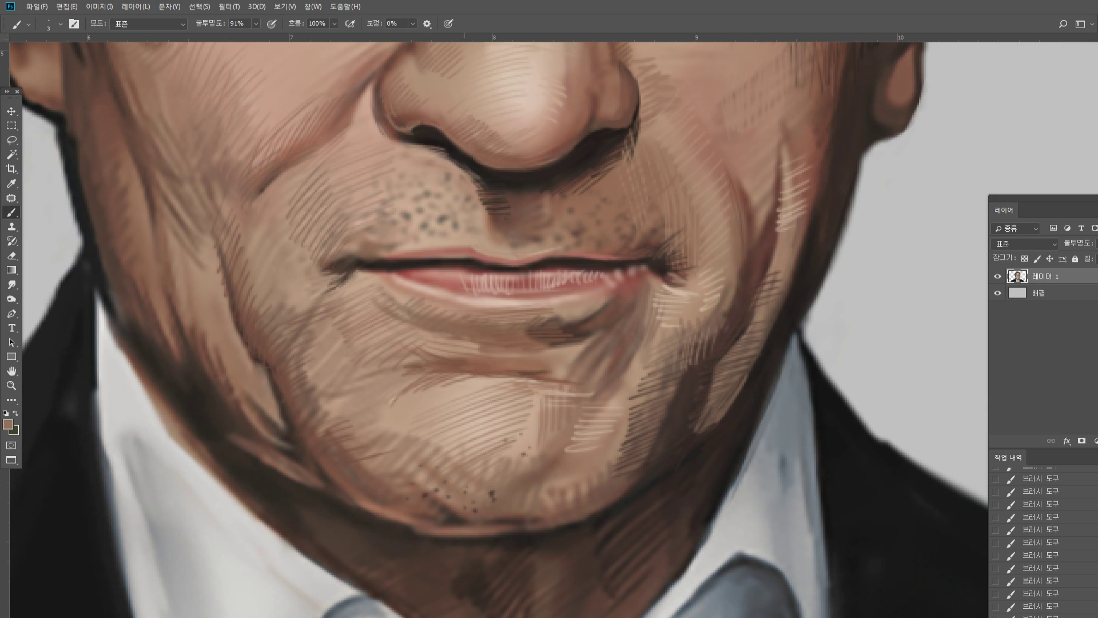
left_click(456, 391, "alt")
left_click_drag(479, 456, 554, 466)
Tint the centre of the chin with soft strokes of red sampled from the lips at 41% opacity
left_click(478, 277, "alt")
left_click(257, 23)
left_click(443, 366)
mouse_move(451, 429)
left_mouse_down()
mouse_move(515, 438)
mouse_move(503, 440)
left_mouse_up()
key("ctrl+z")
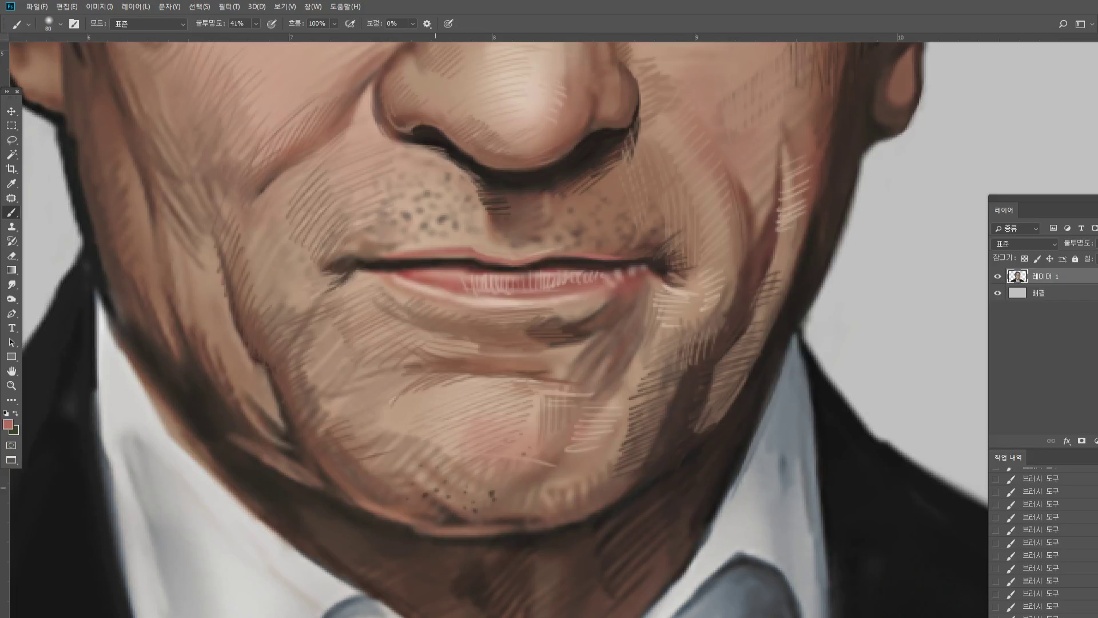
left_click(510, 440, "alt")
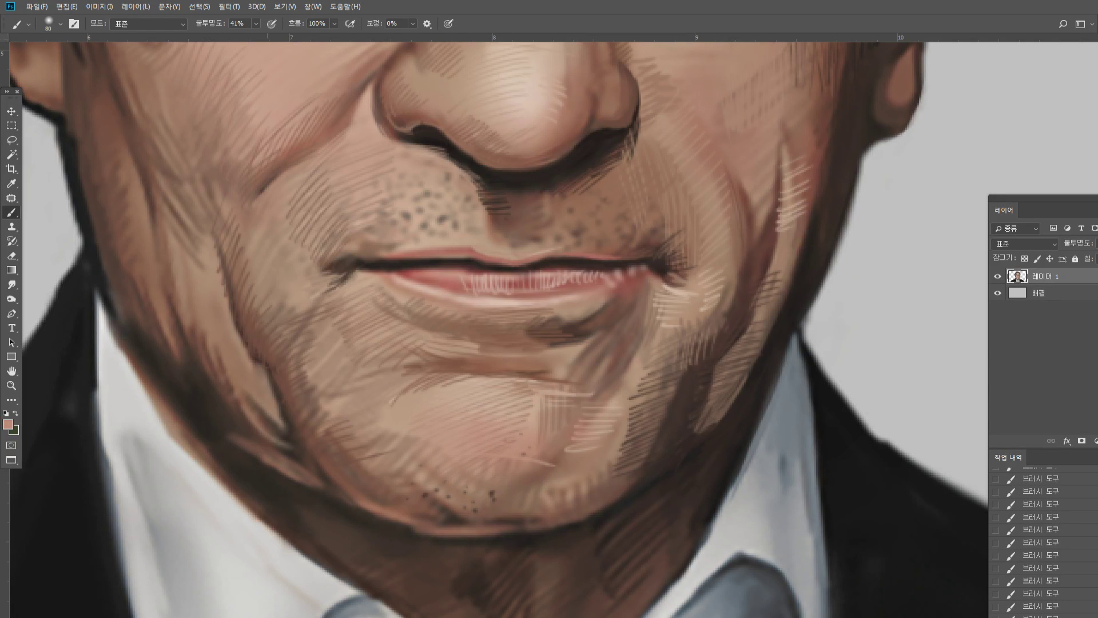
Soften the image-left jowl and jaw beside the crease with broad strokes in sampled brown skin tones
left_click(11, 385)
key("ctrl+0")
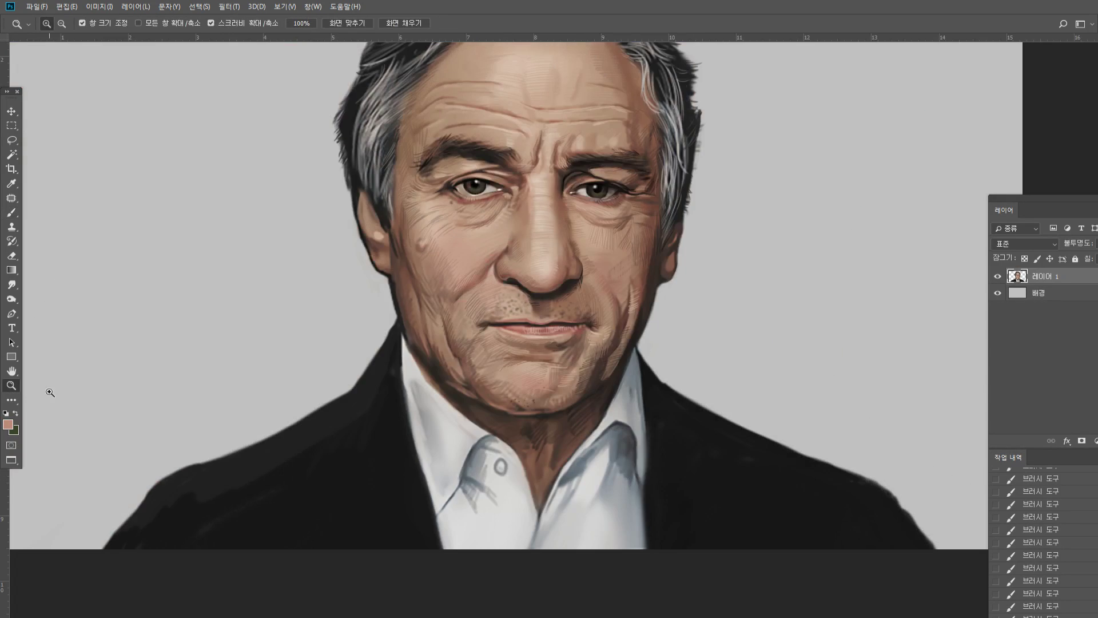
left_click(551, 350, "alt")
left_click(590, 326)
left_click(547, 368)
left_click(504, 375)
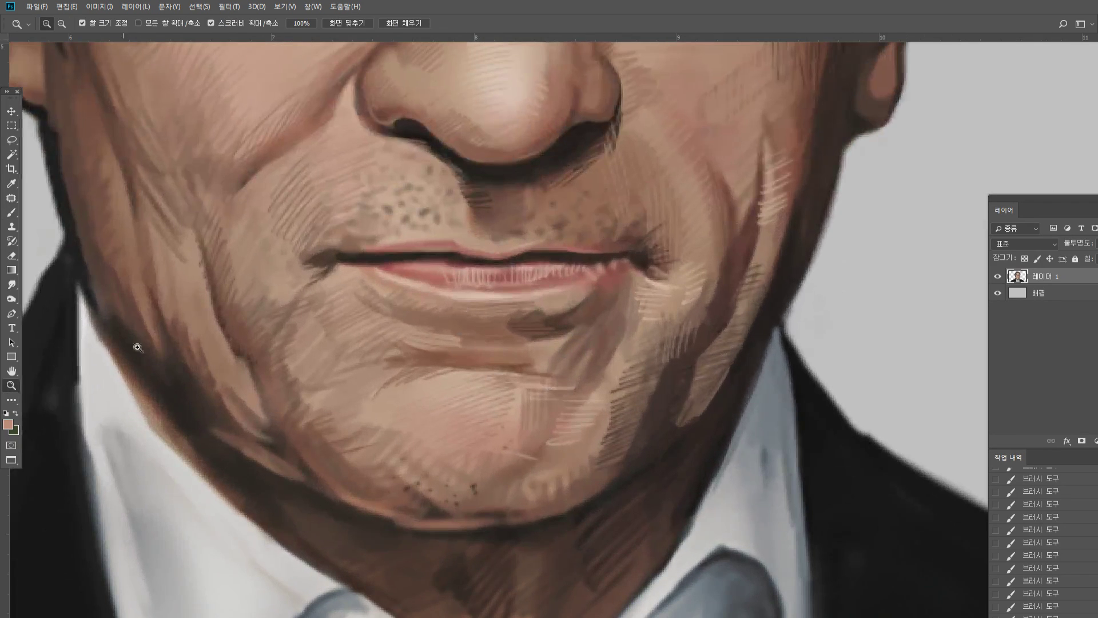
left_click(11, 212)
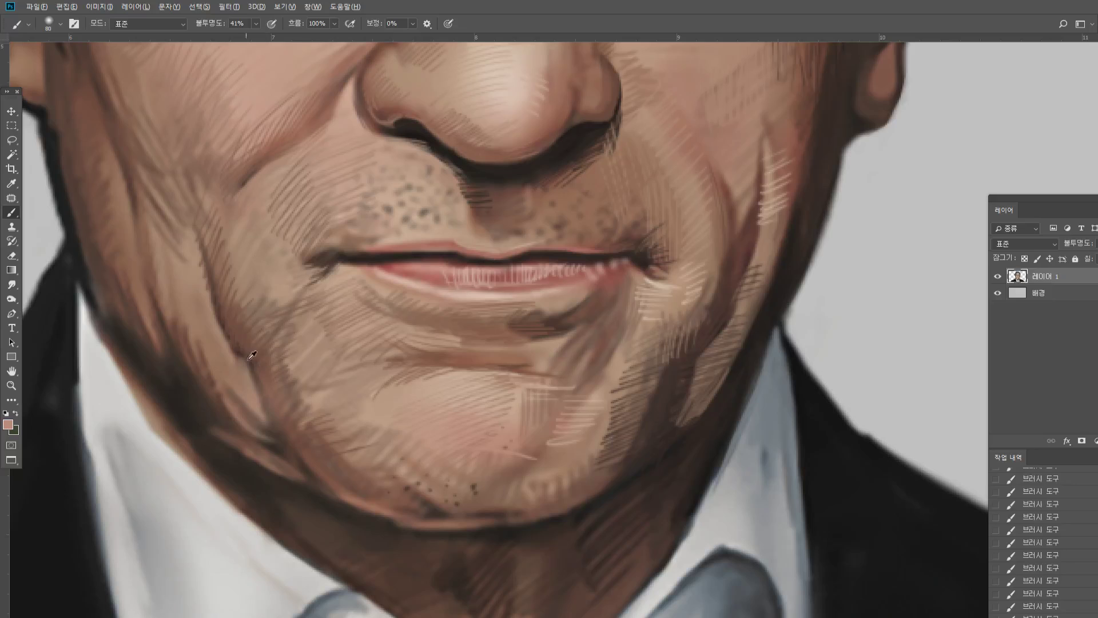
left_click(192, 306, "alt")
left_click_drag(175, 306, 211, 385)
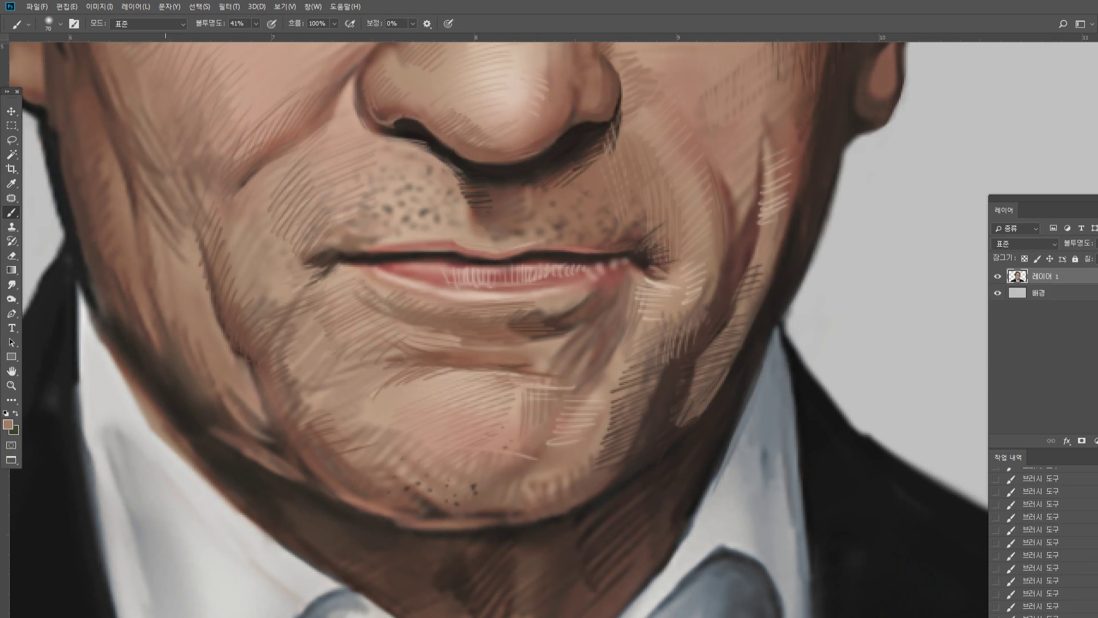
left_click(177, 345, "alt")
left_click(194, 424, "alt")
left_click(230, 415, "alt")
left_click_drag(201, 369, 166, 266)
Add thin light strokes along the image-left jowl crease and fine dark hatching down the outer cheek and jaw edge
left_click(382, 144, "alt")
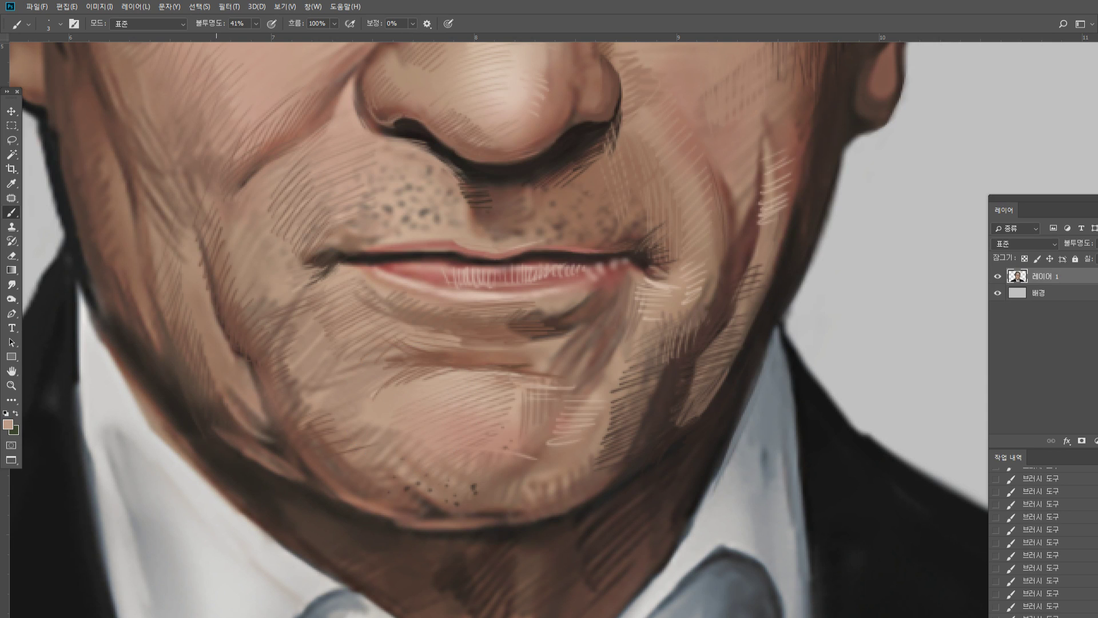
mouse_move(227, 349)
left_mouse_down()
mouse_move(236, 400)
mouse_move(253, 383)
mouse_move(260, 395)
mouse_move(268, 446)
left_mouse_up()
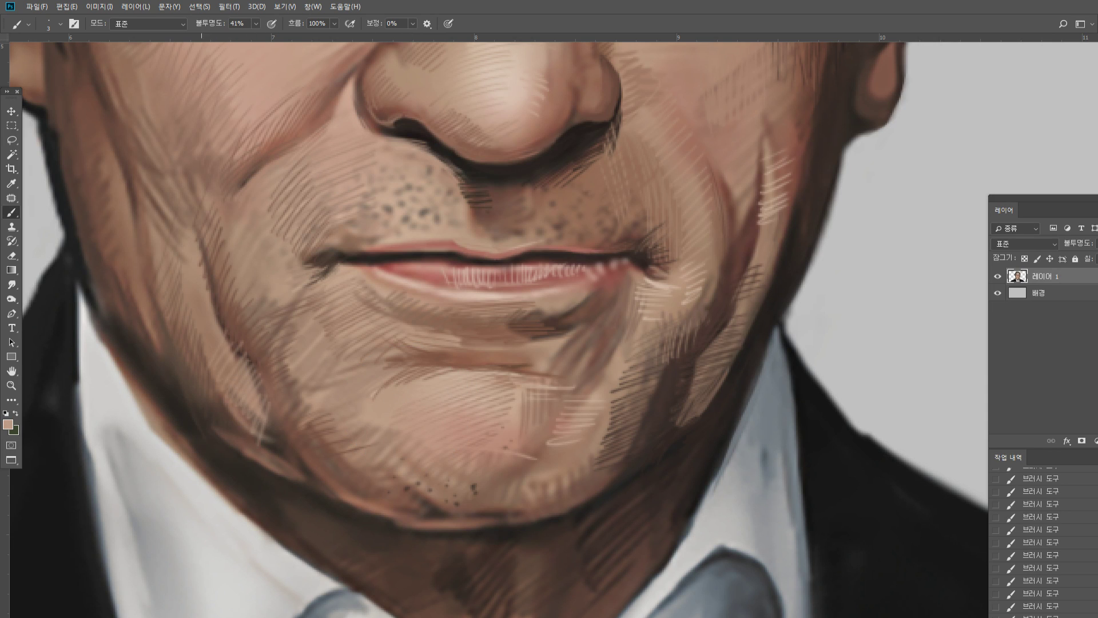
left_click(80, 252, "alt")
mouse_move(143, 311)
left_mouse_down()
mouse_move(141, 354)
mouse_move(161, 349)
mouse_move(107, 248)
mouse_move(84, 280)
left_mouse_up()
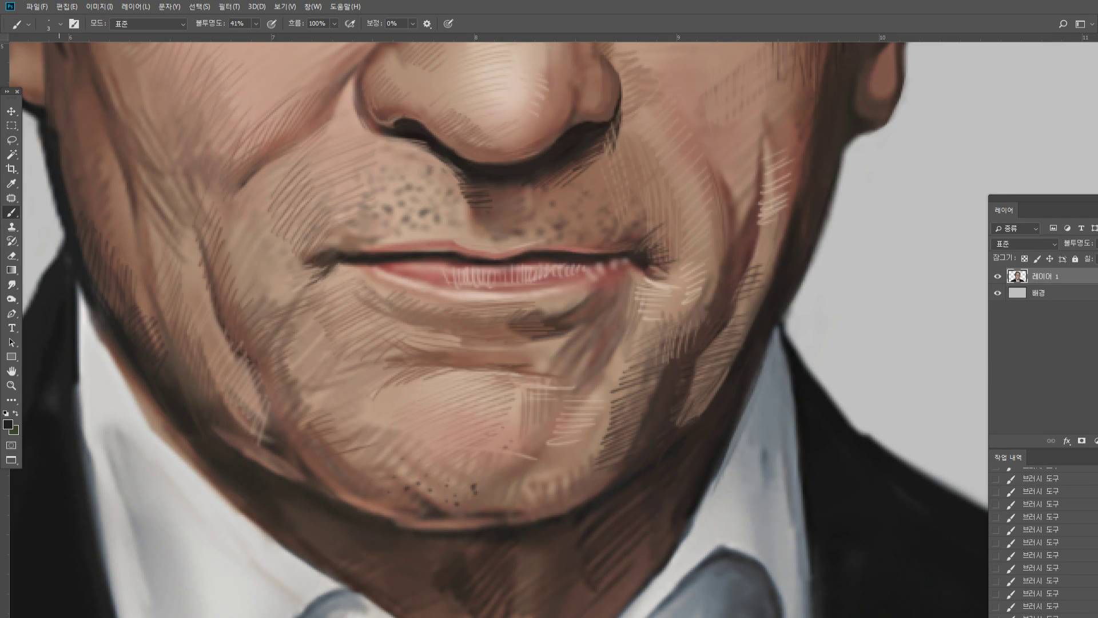
left_click_drag(57, 169, 108, 293)
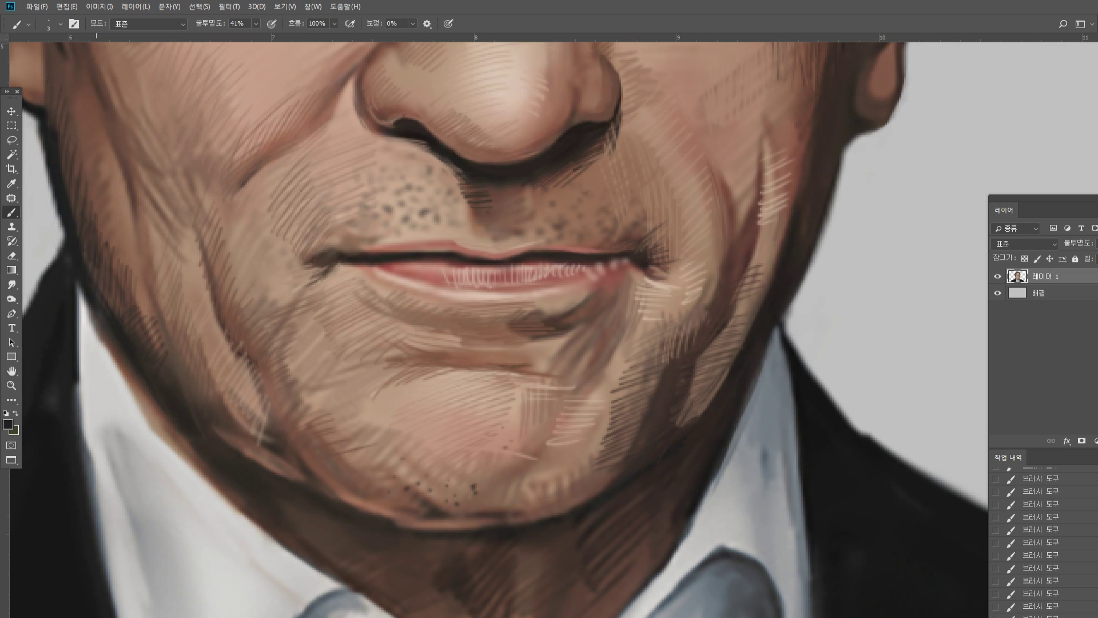
Erase the rough outer edge of the image-left cheek and jaw down to the jacket
left_click(11, 256)
left_click_drag(35, 127, 63, 231)
mouse_move(56, 249)
left_mouse_down()
mouse_move(37, 284)
mouse_move(62, 241)
left_mouse_up()
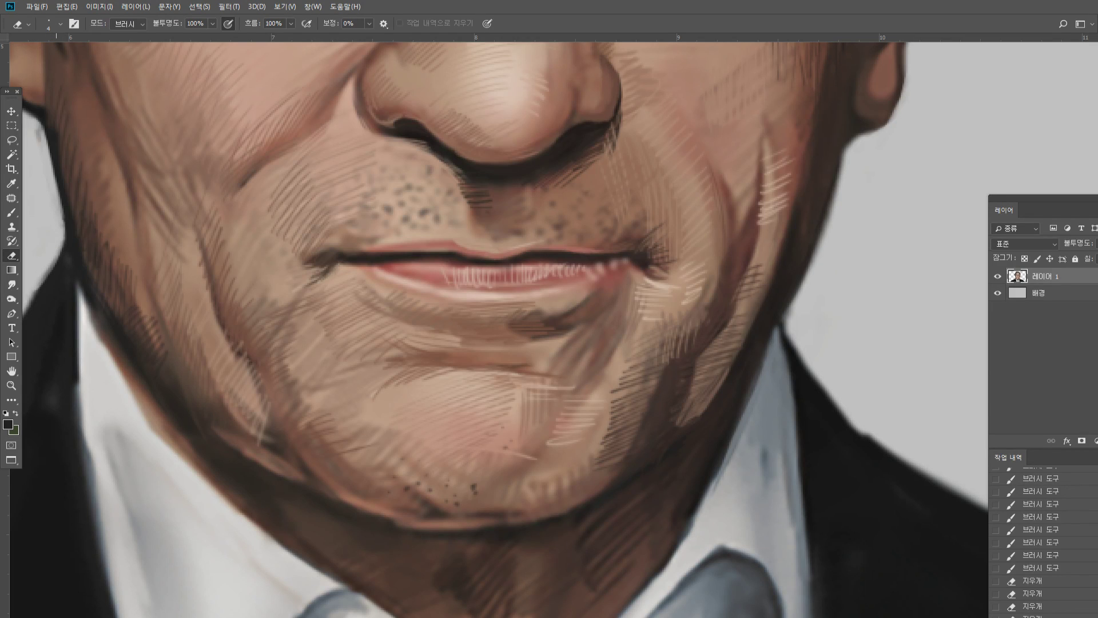
Repaint the upper outer edge of the image-left shirt collar with sampled light grey
double_click(11, 385)
left_click(488, 328, "alt")
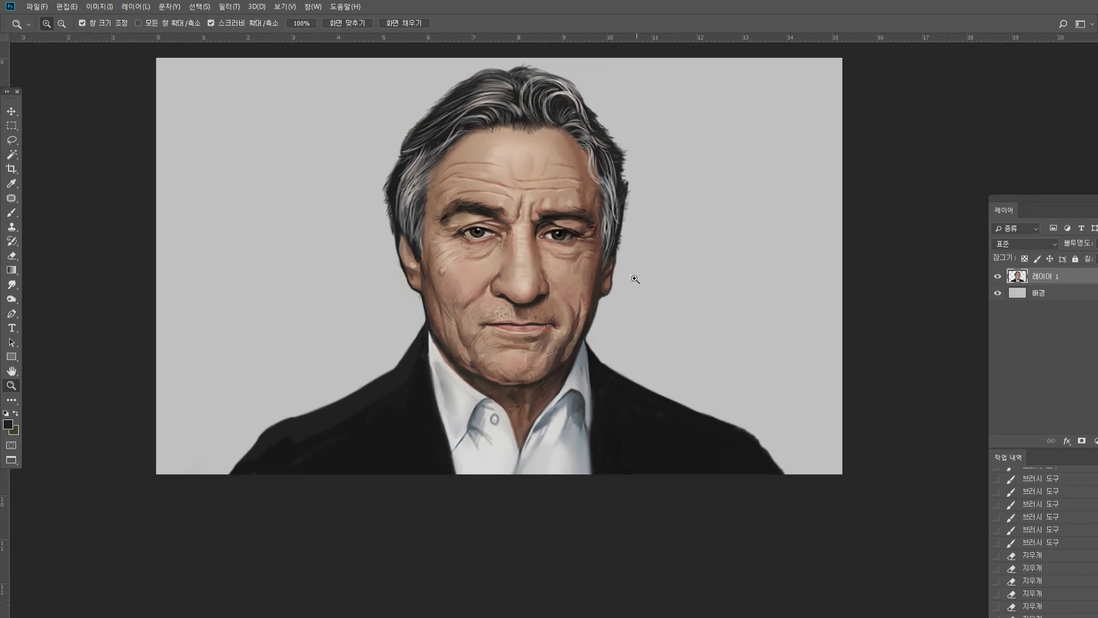
left_click(660, 272)
left_click(389, 449)
left_click(376, 447)
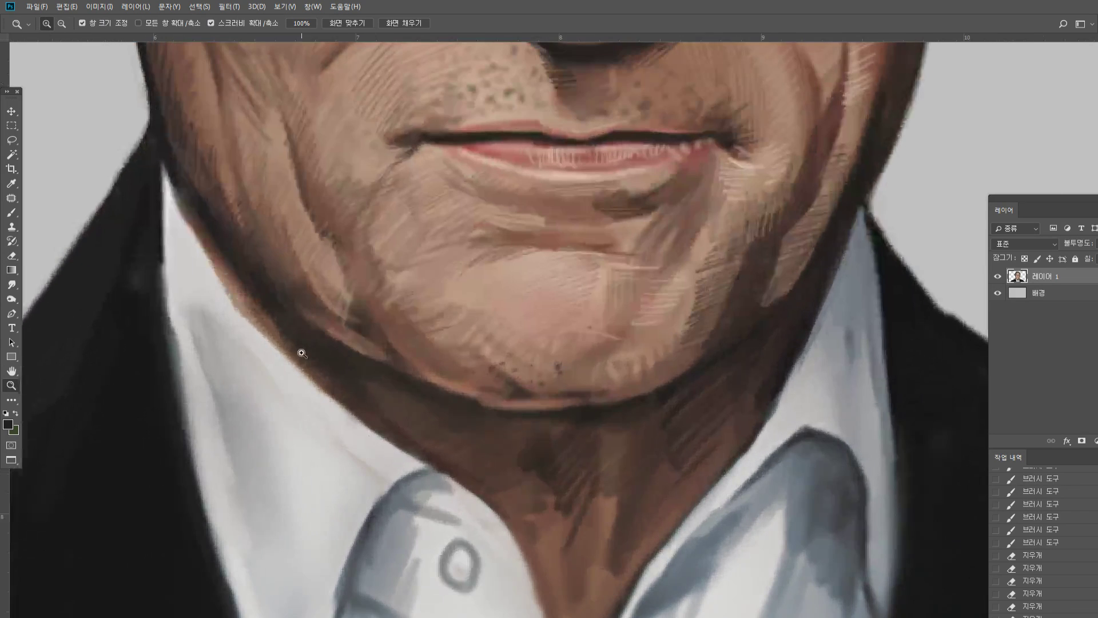
left_click(11, 213)
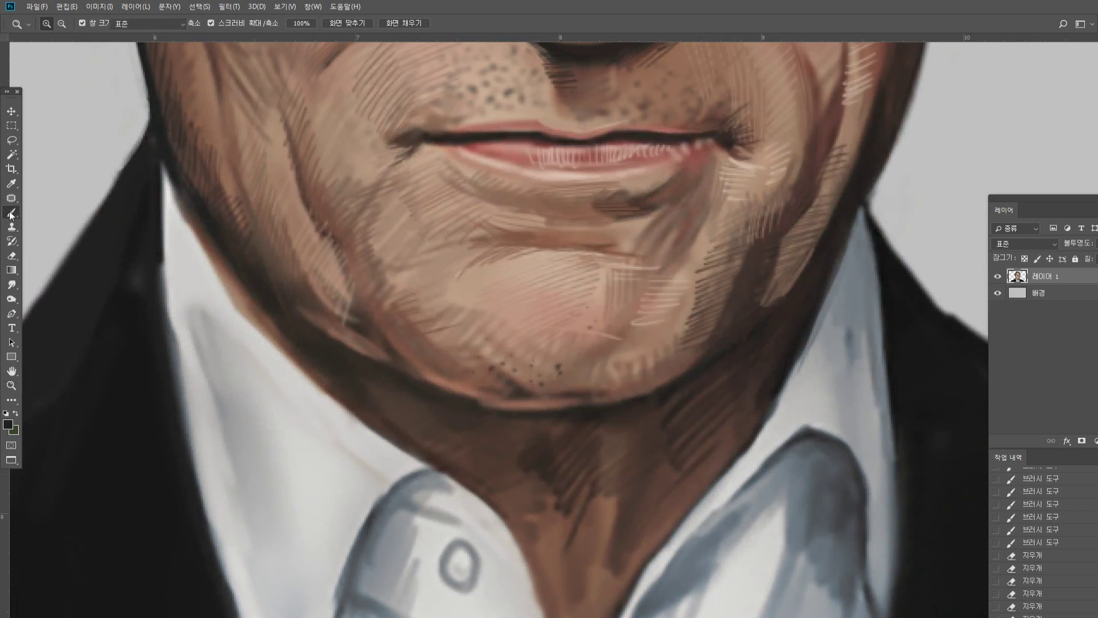
left_click(252, 361, "alt")
mouse_move(163, 191)
left_mouse_down()
mouse_move(186, 221)
mouse_move(177, 325)
mouse_move(173, 304)
left_mouse_up()
left_click_drag(174, 304, 176, 343)
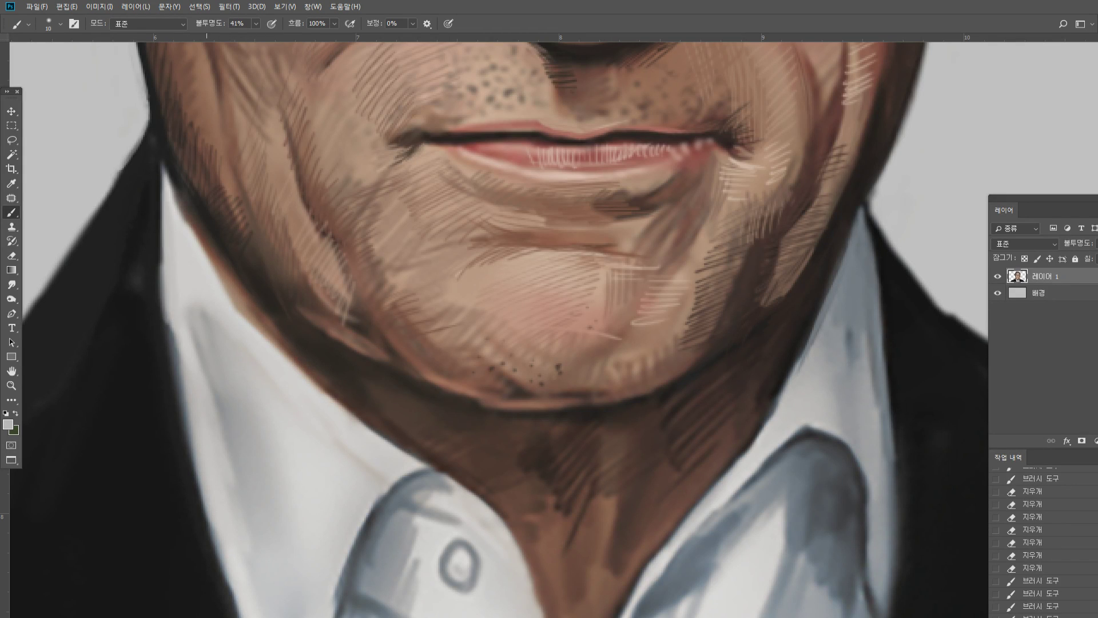
Smooth the image-left collar down along the jacket with long strokes of sampled light grey using a larger brush
left_click(209, 339, "alt")
key("]")
mouse_move(163, 197)
left_mouse_down()
mouse_move(178, 301)
mouse_move(208, 319)
mouse_move(174, 222)
mouse_move(206, 346)
left_mouse_up()
left_click_drag(161, 240, 180, 378)
left_click_drag(172, 329, 185, 410)
left_click_drag(171, 326, 213, 483)
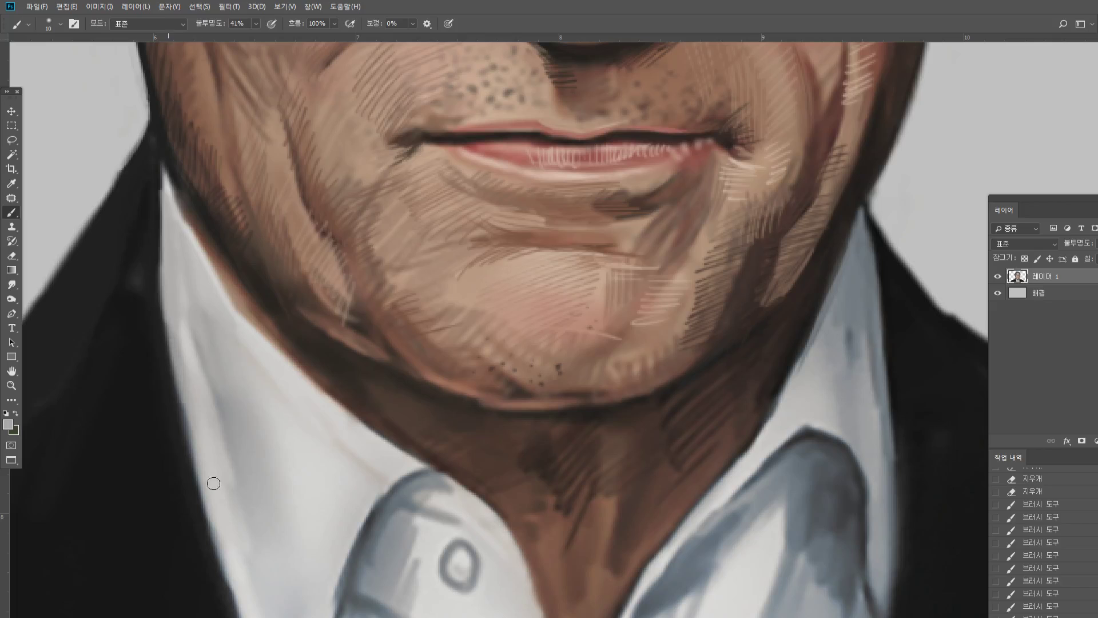
Clean up the image-left collar's borders with the jacket and neck using sampled dark and light grey strokes
left_click(149, 197, "alt")
left_click_drag(153, 194, 143, 269)
left_click(165, 156, "alt")
left_click_drag(174, 187, 214, 275)
left_click_drag(190, 229, 231, 294)
left_click(194, 250, "alt")
left_click(180, 193, "alt")
left_click(176, 178, "alt")
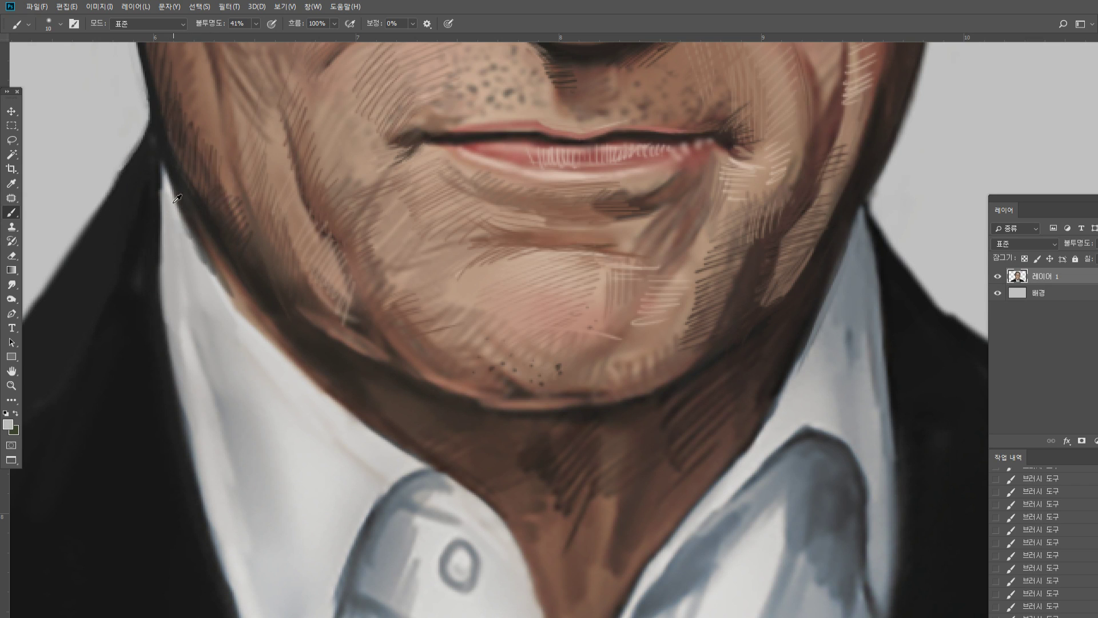
mouse_move(177, 203)
left_mouse_down()
mouse_move(168, 168)
mouse_move(212, 271)
left_mouse_up()
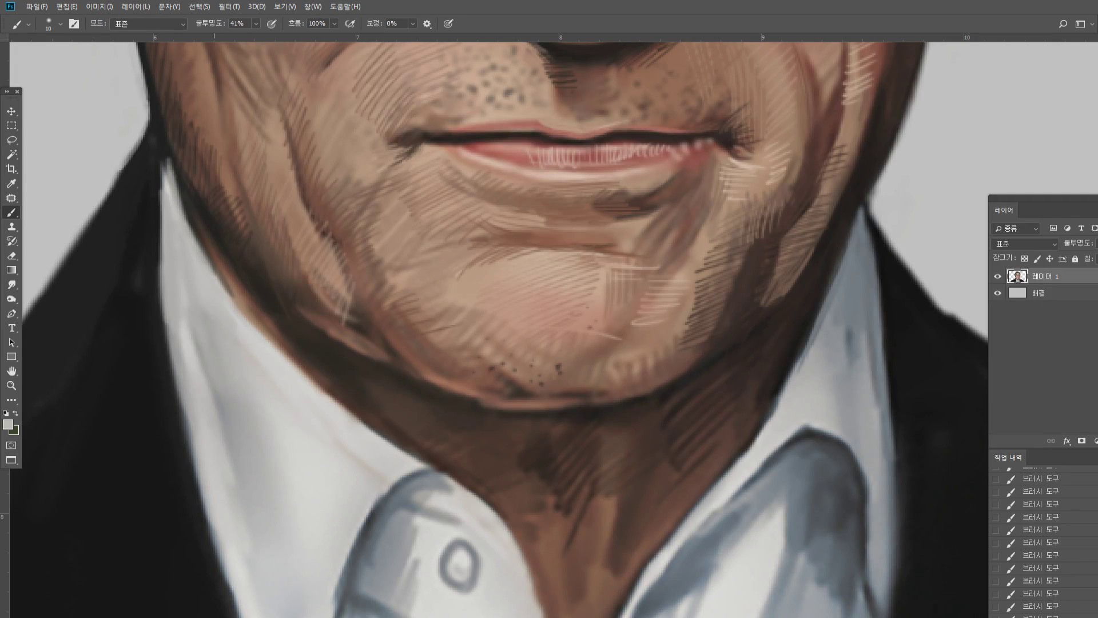
Sharpen the upper tip of the image-left collar with sampled dark and light strokes, using a smaller brush for the point
left_click(146, 176, "alt")
left_click_drag(163, 162, 147, 226)
left_click_drag(166, 171, 159, 195)
left_click(169, 205, "alt")
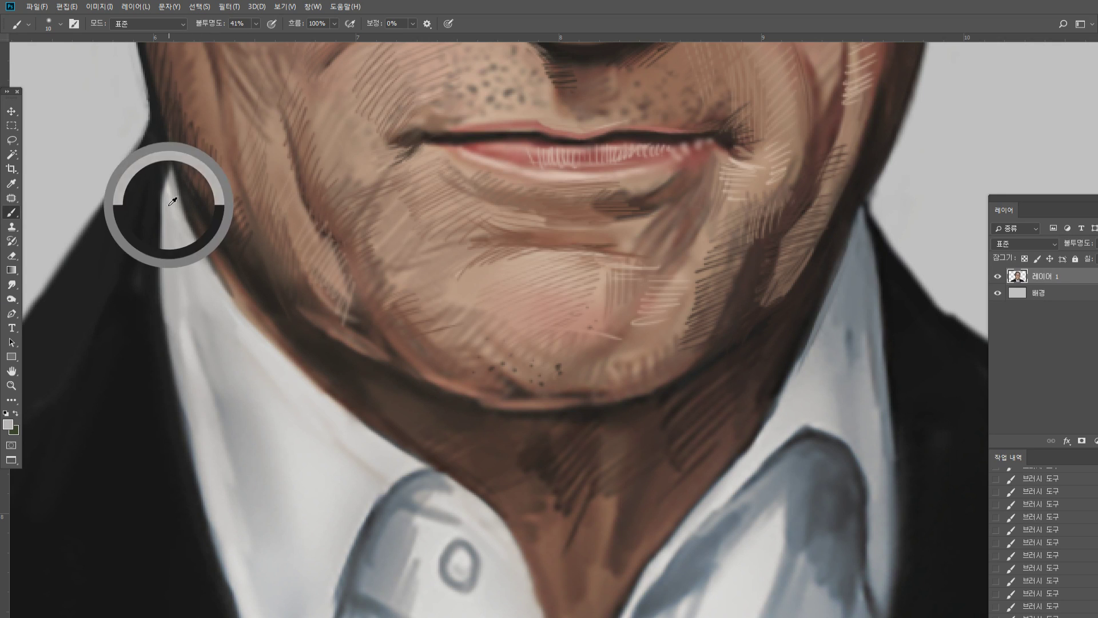
key("bracketleft")
key("bracketleft")
mouse_move(170, 189)
left_mouse_down()
mouse_move(166, 145)
mouse_move(171, 167)
mouse_move(182, 166)
left_mouse_up()
left_click(161, 133, "alt")
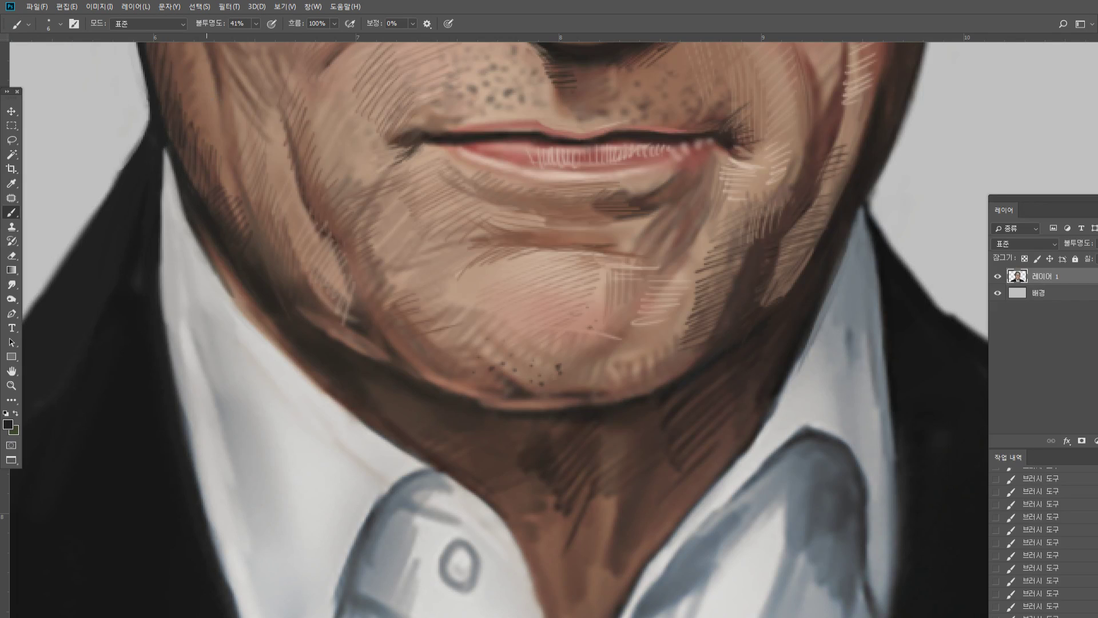
Examine the whole portrait from hair to jacket at a reduced view
left_click(12, 385)
double_click(11, 385)
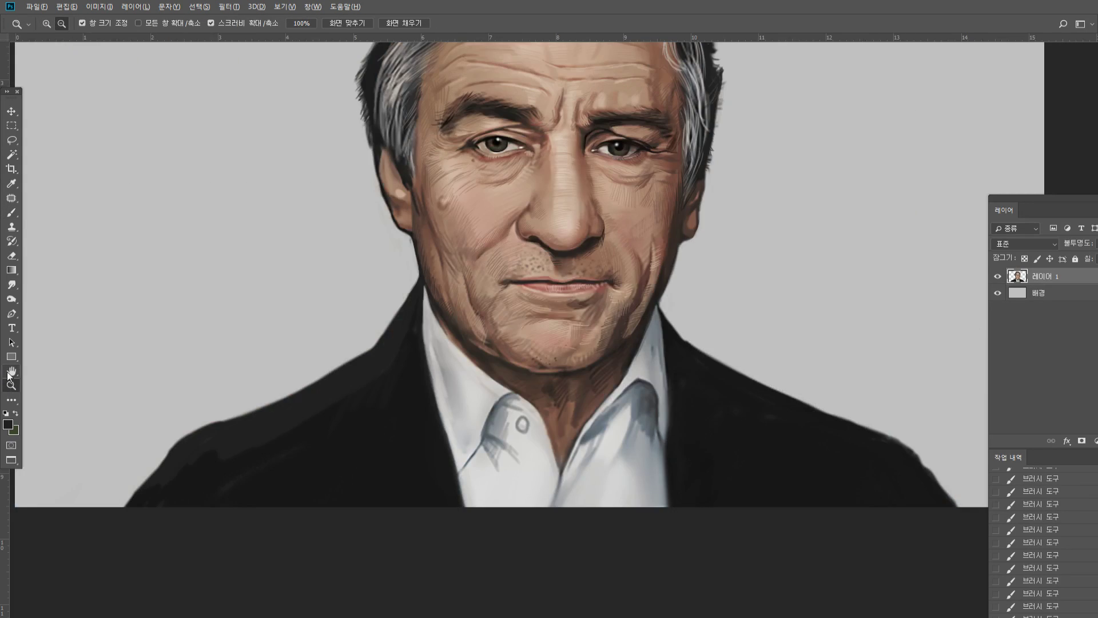
left_click(647, 213, "alt")
double_click(11, 371)
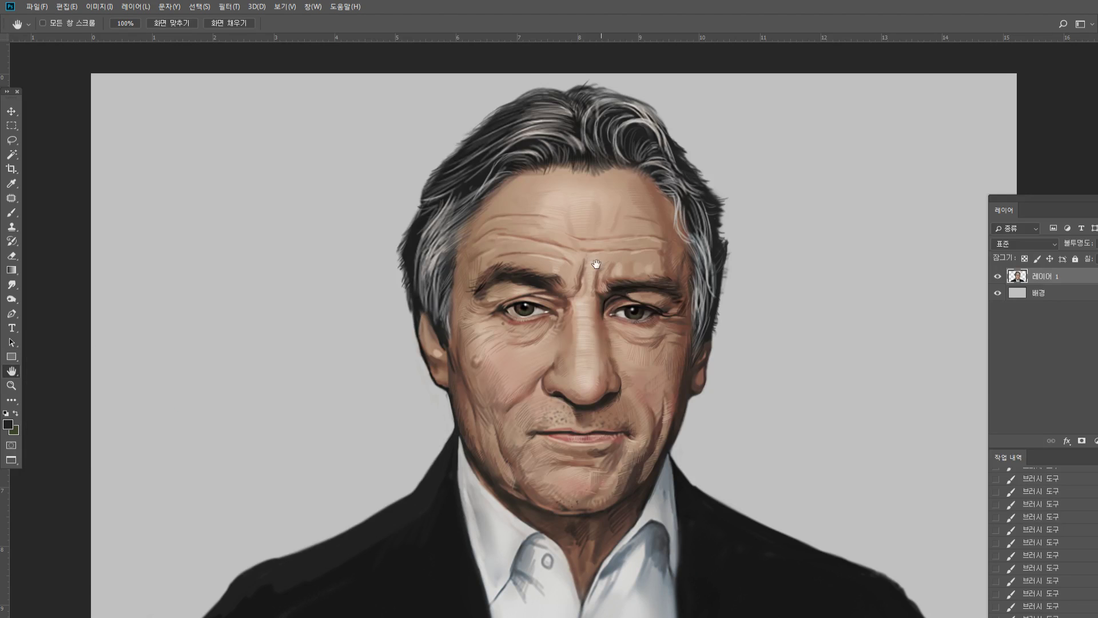
left_click_drag(618, 265, 616, 266)
left_click(608, 351, "alt")
key("ctrl+0")
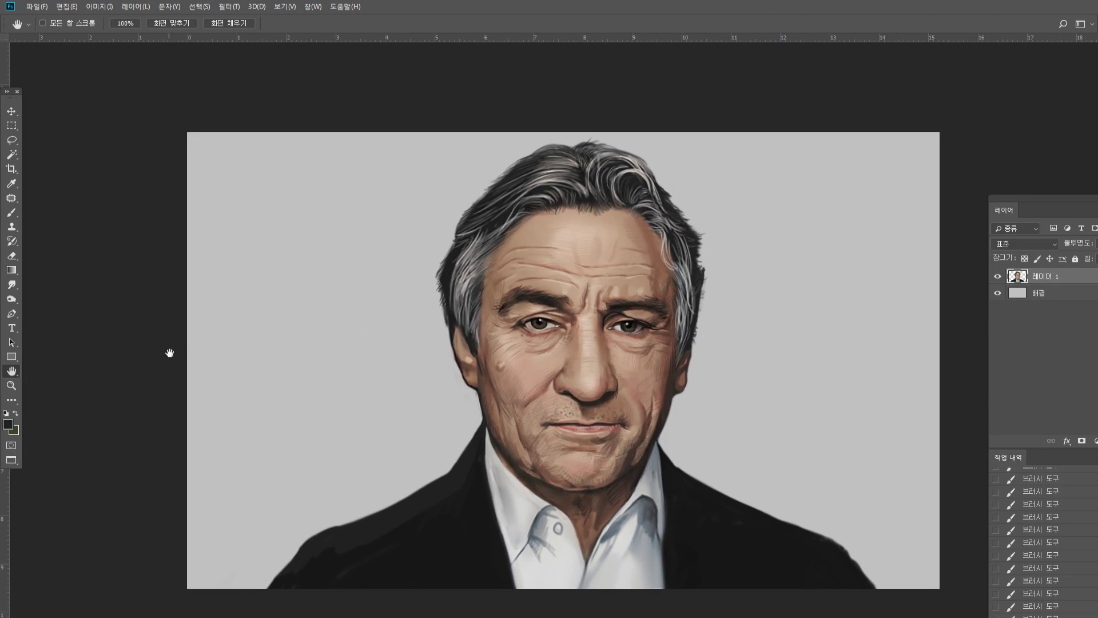
left_click_drag(616, 221, 491, 163)
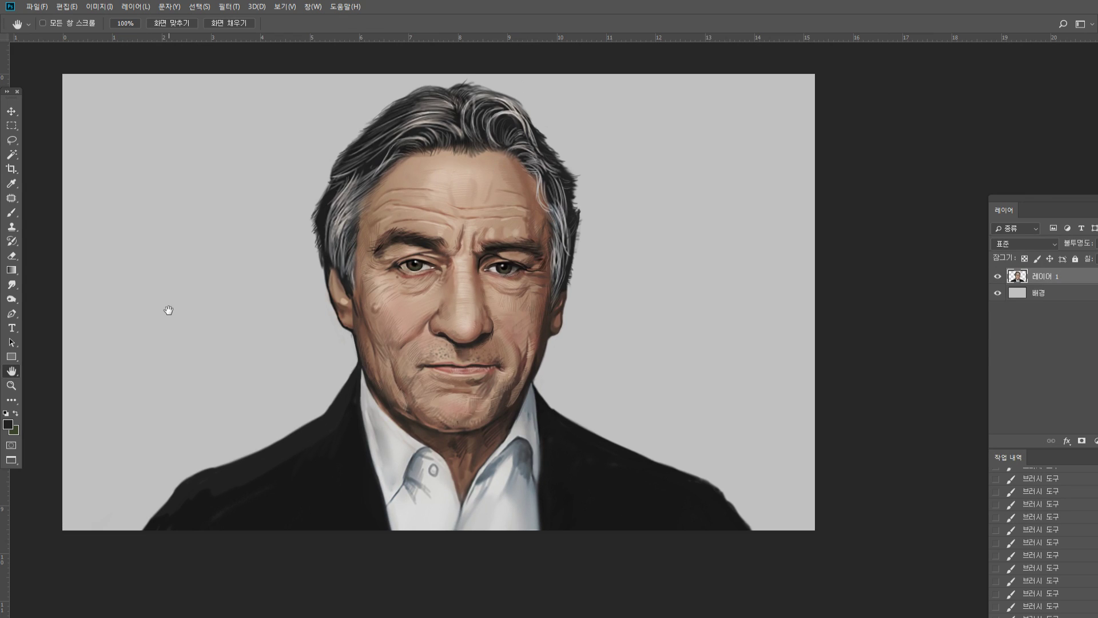
Erase the fuzzy edge along the top of the image-right jacket shoulder with a larger eraser
left_click(11, 255)
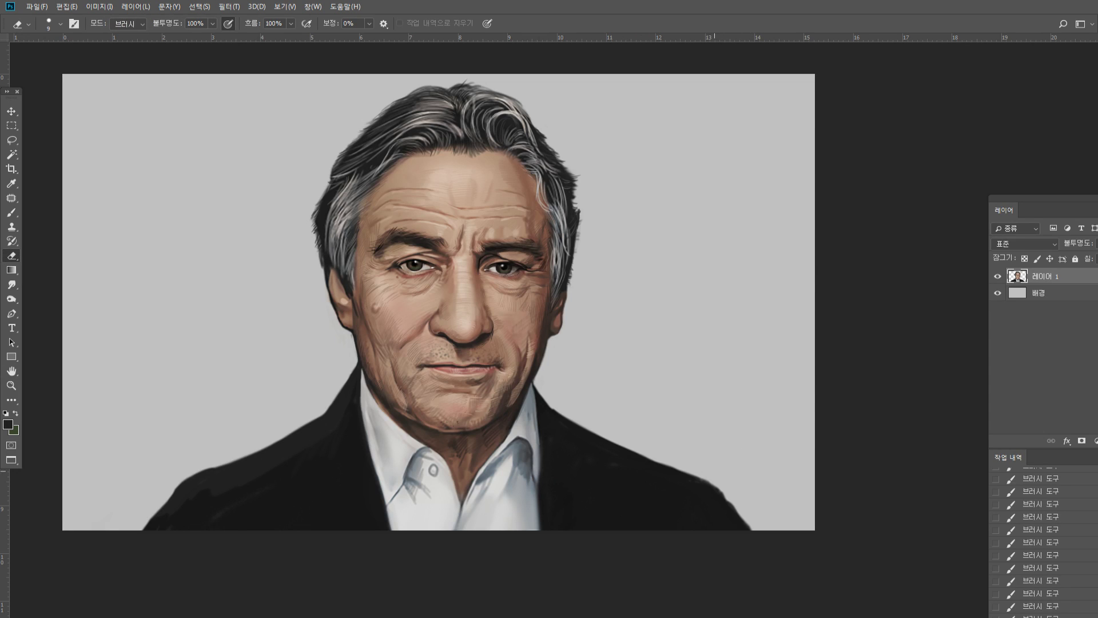
key("]")
left_click_drag(668, 464, 686, 468)
left_click(686, 469)
left_click(689, 469)
left_click(692, 470)
left_click(696, 471)
left_click(699, 473)
left_click(703, 474)
left_click(706, 475)
left_click(710, 476)
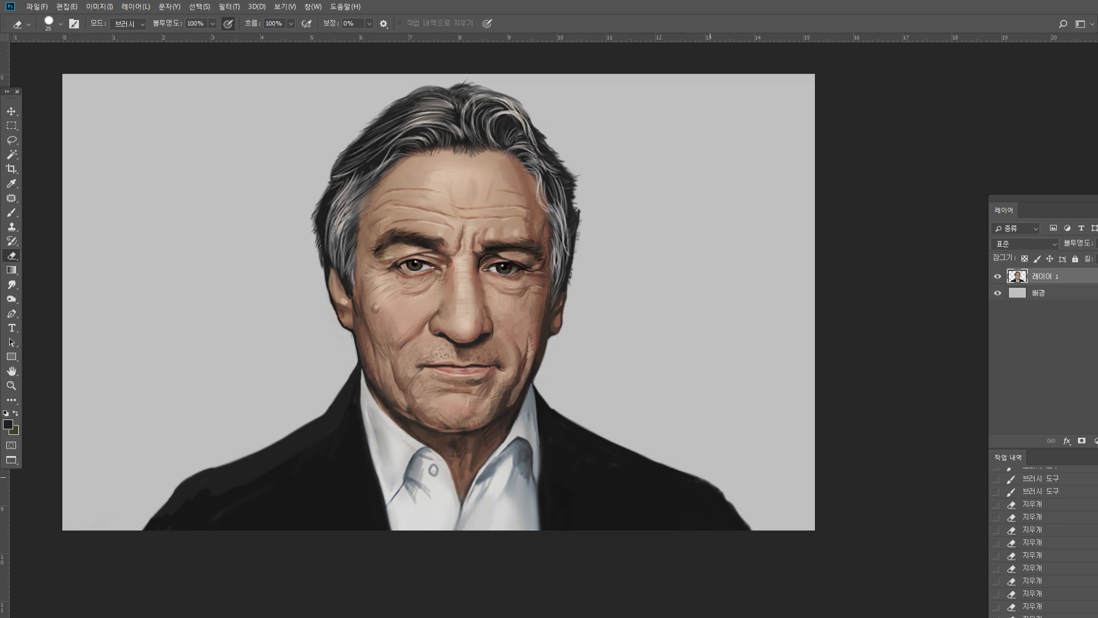
left_click(714, 479)
key("bracketright")
Set the background colour to grey-blue 5e6667 and the foreground colour to grey-green 929c92
left_click(14, 430)
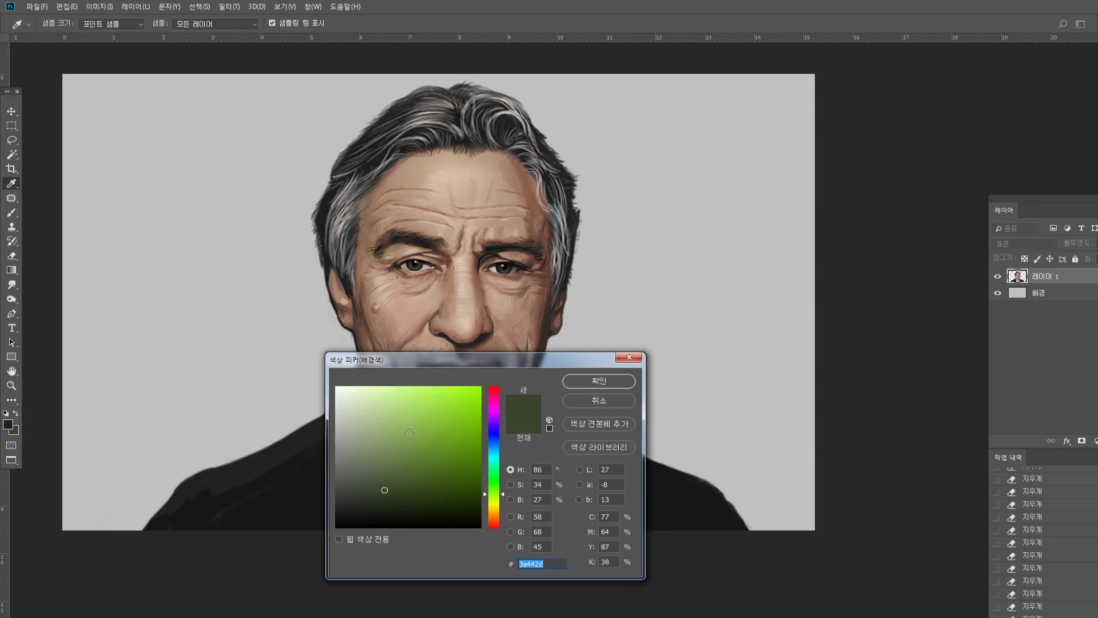
mouse_move(370, 478)
left_mouse_down()
mouse_move(354, 487)
mouse_move(340, 476)
mouse_move(348, 470)
left_mouse_up()
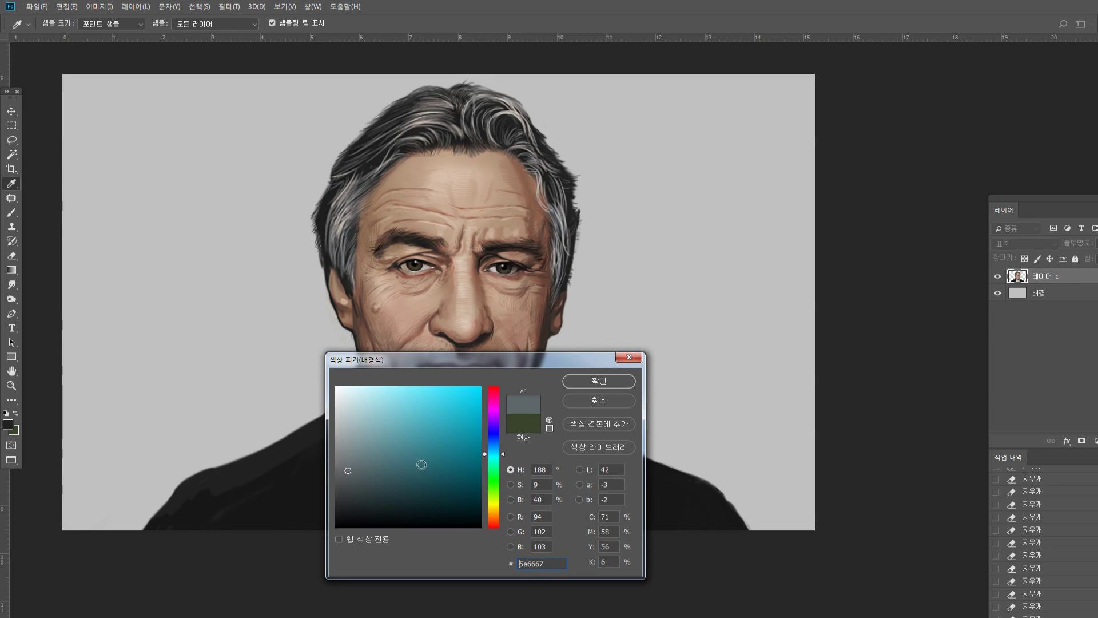
left_click(590, 382)
left_click(8, 425)
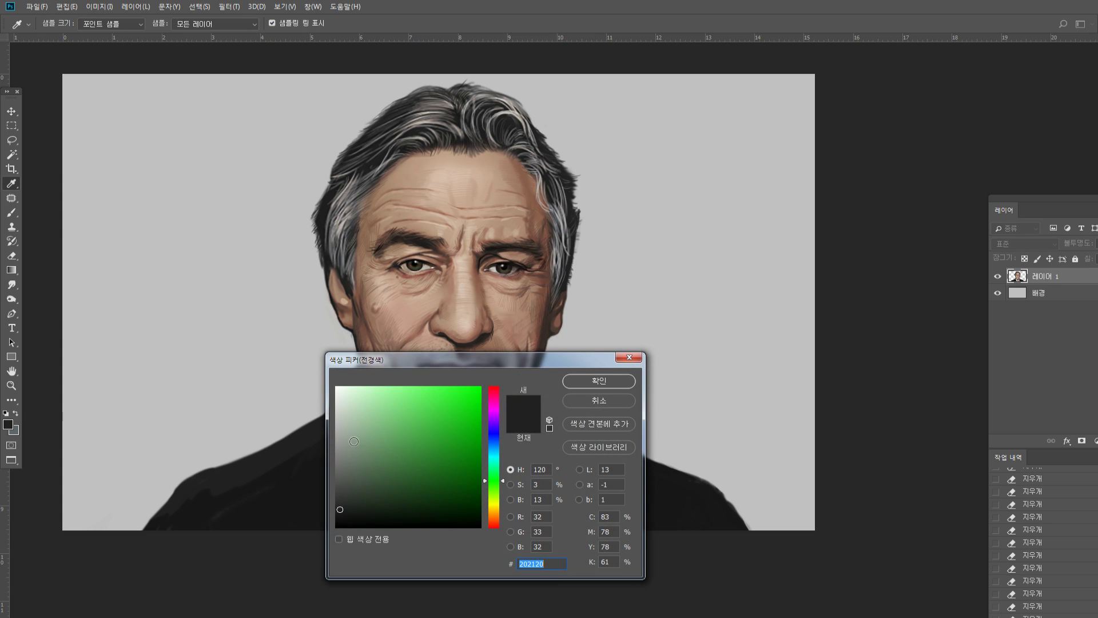
left_click_drag(354, 441, 346, 441)
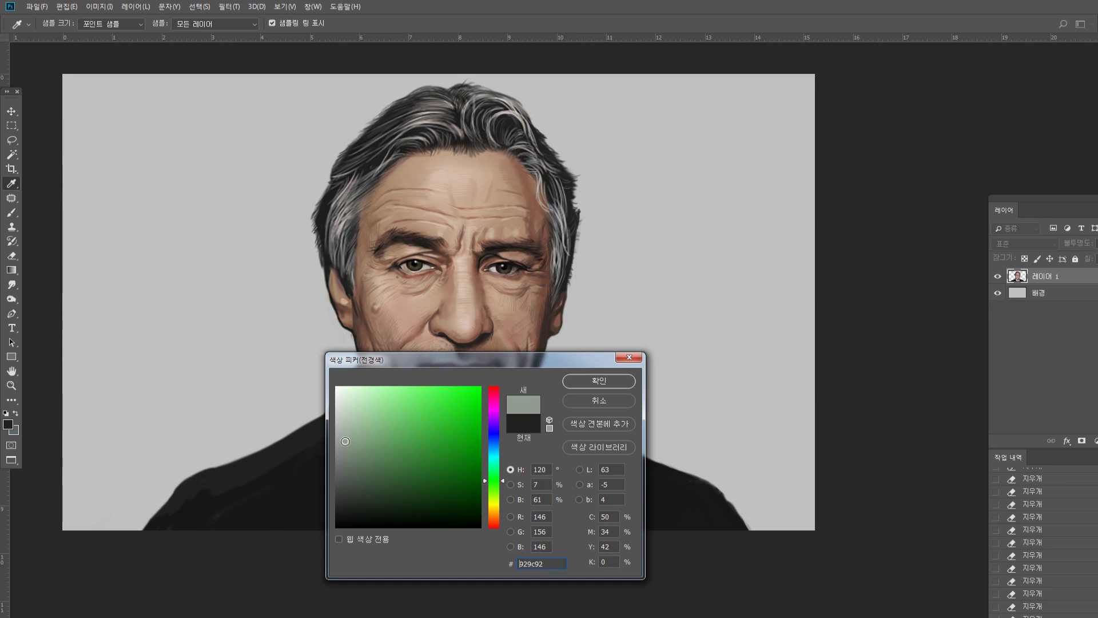
left_click(590, 382)
Fill the background layer with a linear gradient running diagonally from grey-green at the upper left to grey-blue at the lower right
left_click(8, 272)
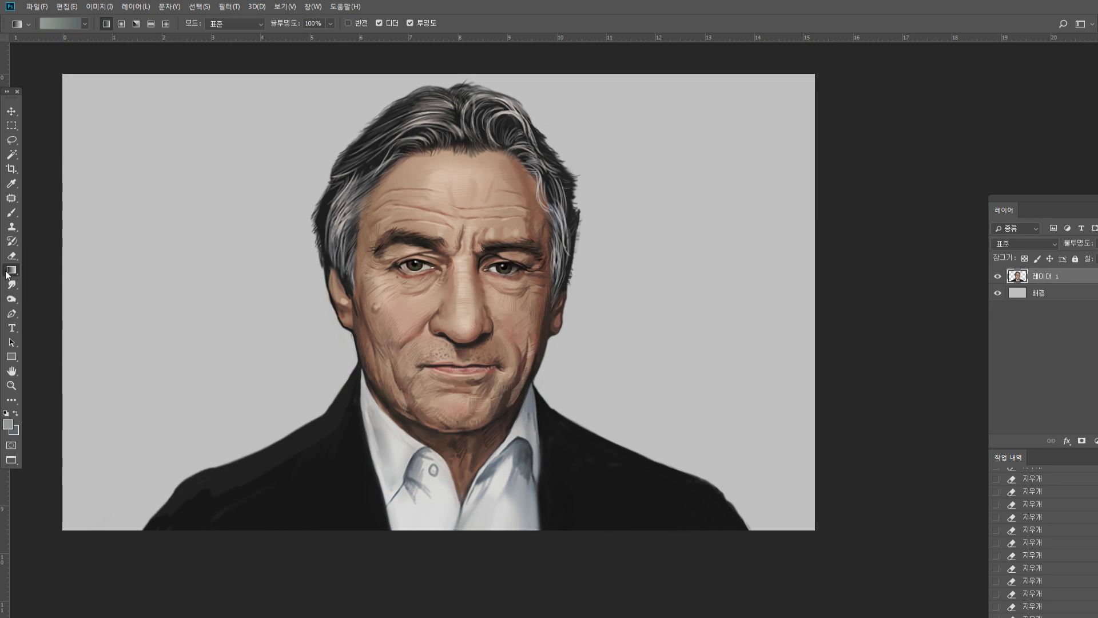
left_click_drag(273, 194, 335, 445)
key("ctrl+z")
left_click(1049, 299)
left_click_drag(267, 206, 336, 354)
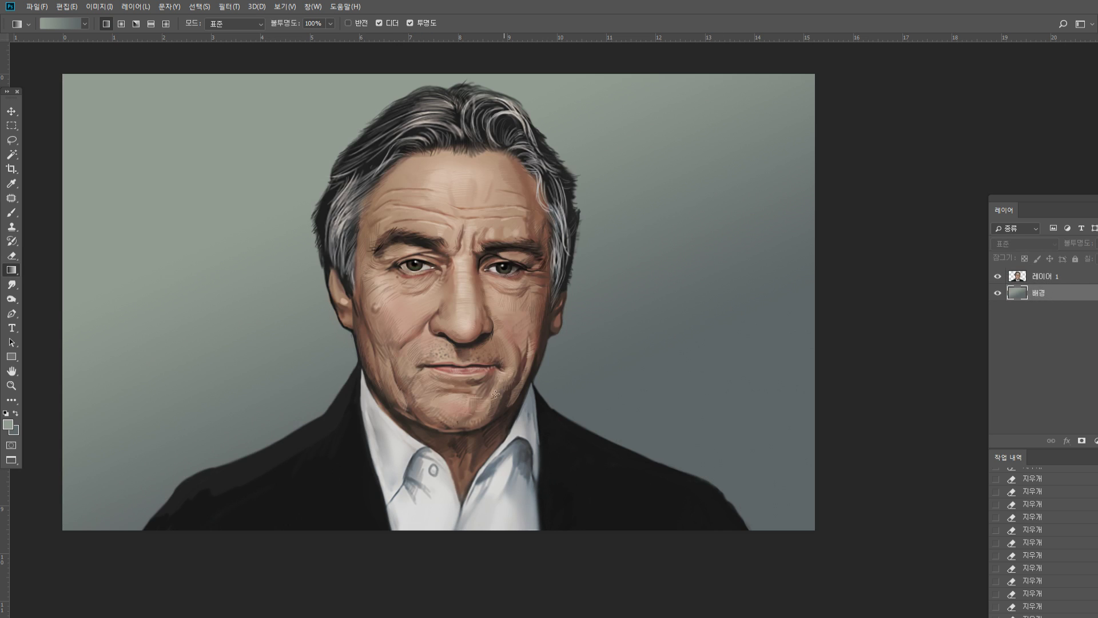
Set up a 2 px brush for detail work on the image-right eye
left_click(11, 386)
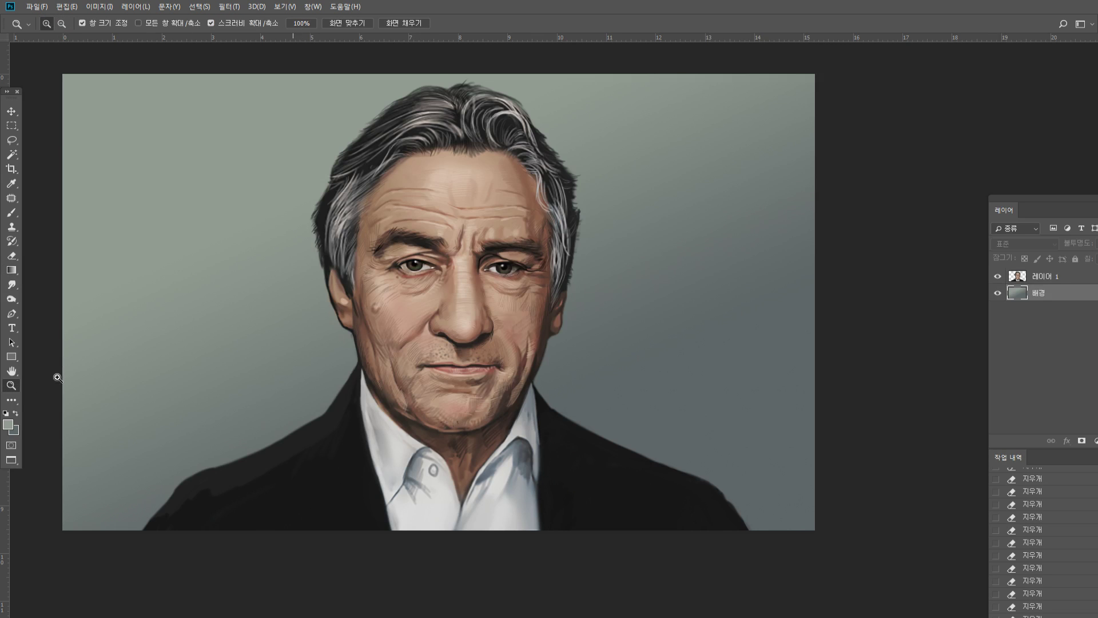
left_click(546, 327, "alt")
left_click(541, 305, "alt")
left_click_drag(501, 279, 543, 166)
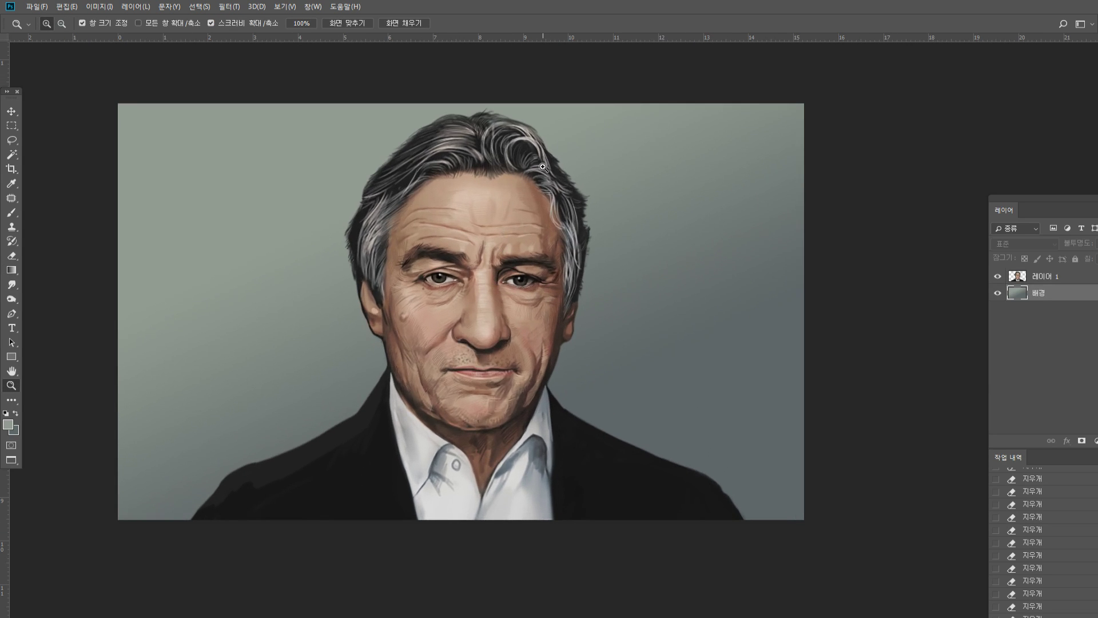
left_click_drag(476, 329, 555, 218)
left_click(555, 219)
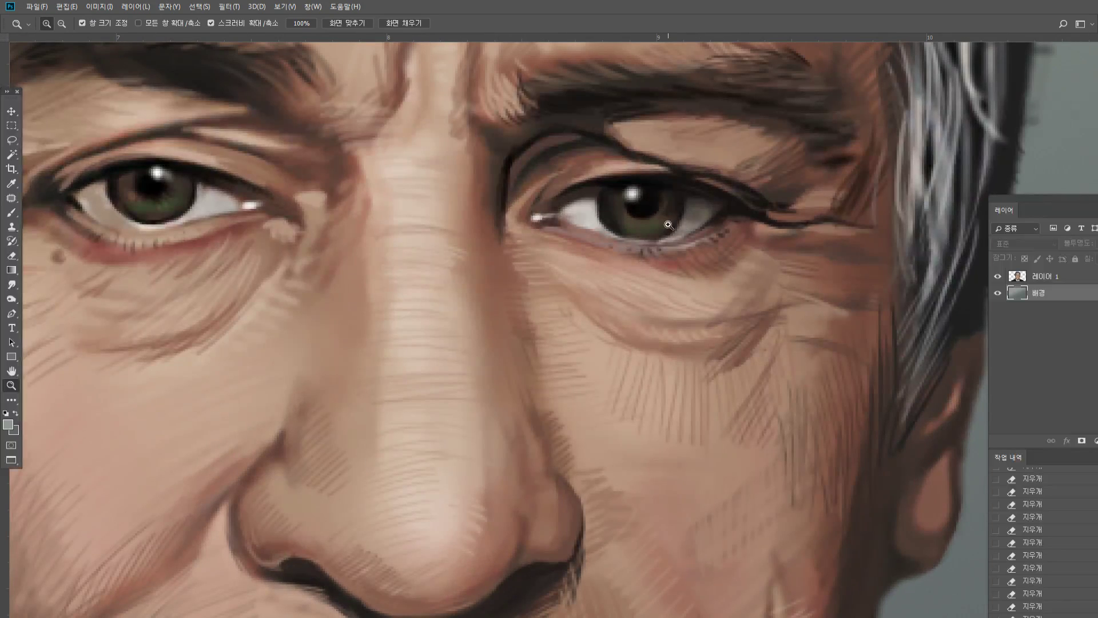
left_click(12, 212)
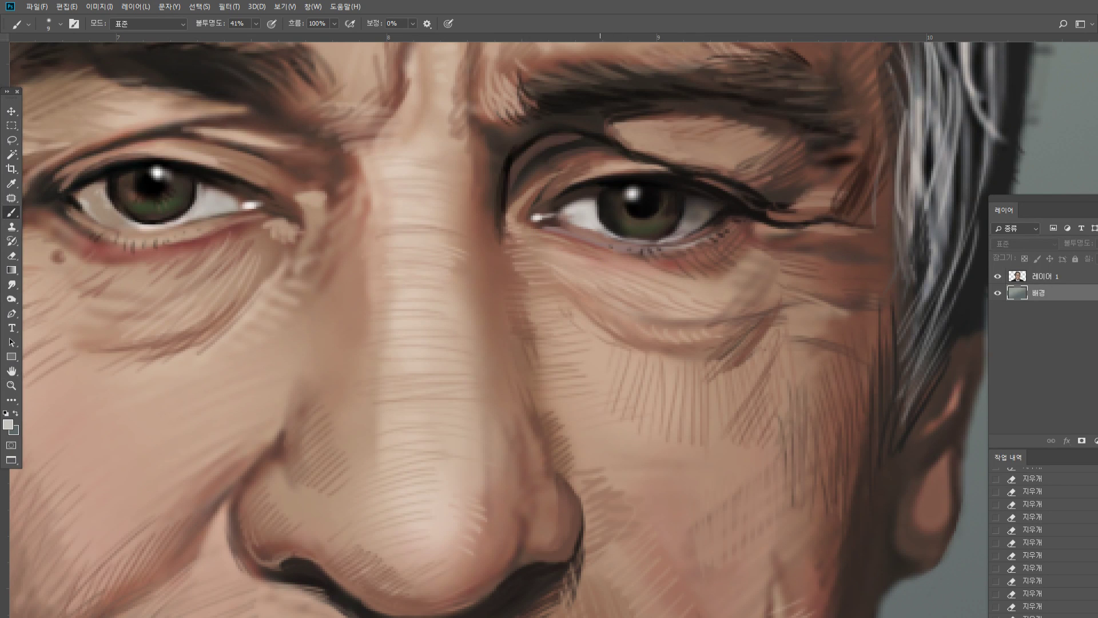
key("[")
key("bracketleft")
key("bracketleft")
key("bracketleft")
left_click(595, 200, "alt")
left_click(600, 213)
left_click(600, 212)
left_click(601, 213)
left_click(602, 214)
left_click(602, 214)
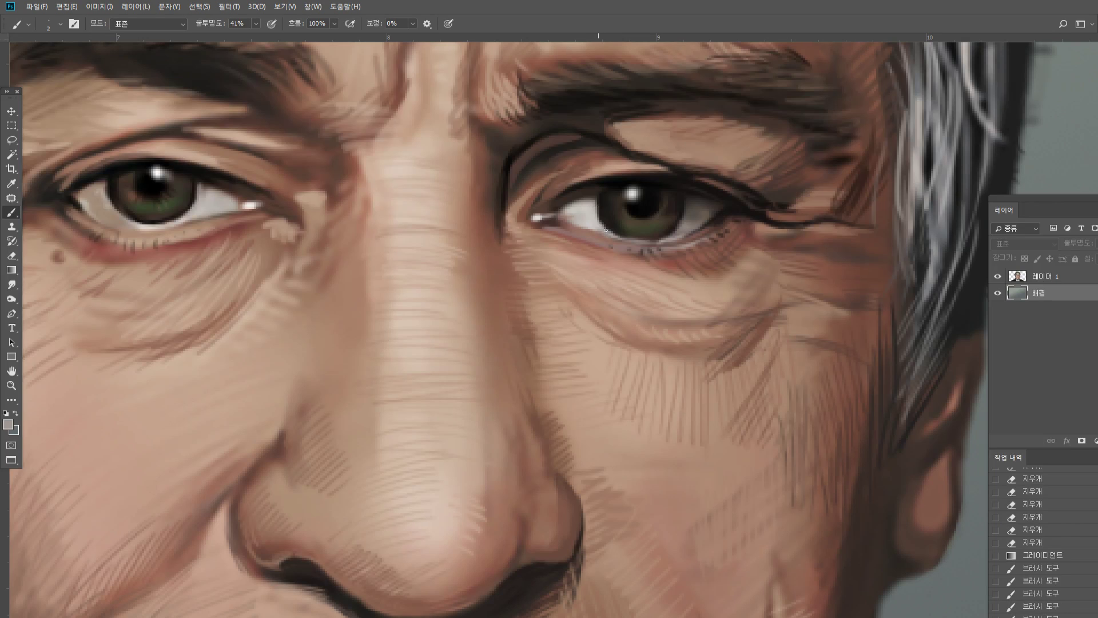
left_click(603, 215)
left_click(603, 215)
left_click(1042, 542)
Activate the portrait layer 레이어 1 and paint fine strokes in a sampled light grey along the lower edge of the image-right iris
left_click(1048, 276)
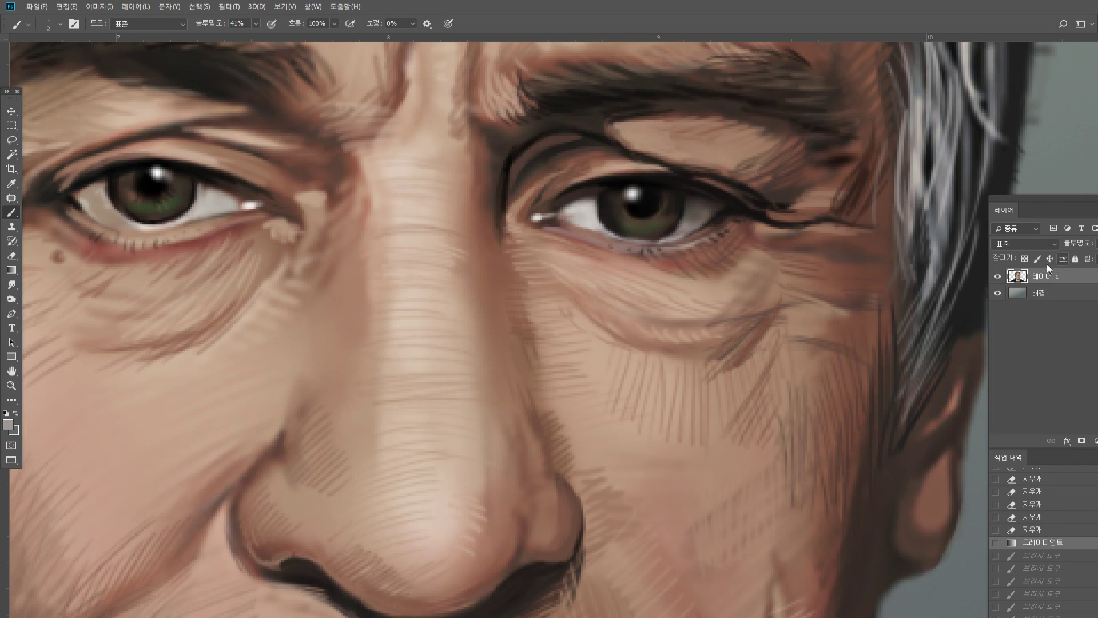
left_click(595, 217, "alt")
left_click(606, 232)
left_click(610, 233)
left_click(617, 236)
left_click(624, 238)
left_click(631, 240)
left_click(637, 241)
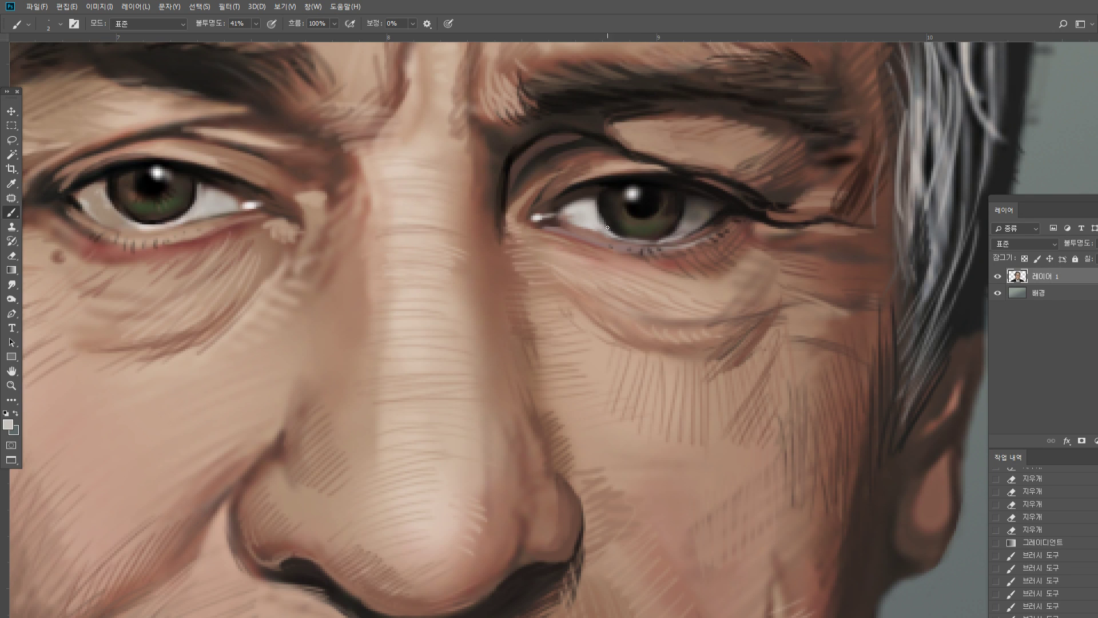
left_click(645, 242)
left_click(654, 242)
left_click(664, 242)
left_click(663, 242)
left_click(658, 241)
left_click_drag(651, 240, 667, 235)
left_click_drag(656, 239, 678, 223)
left_click_drag(666, 235, 679, 222)
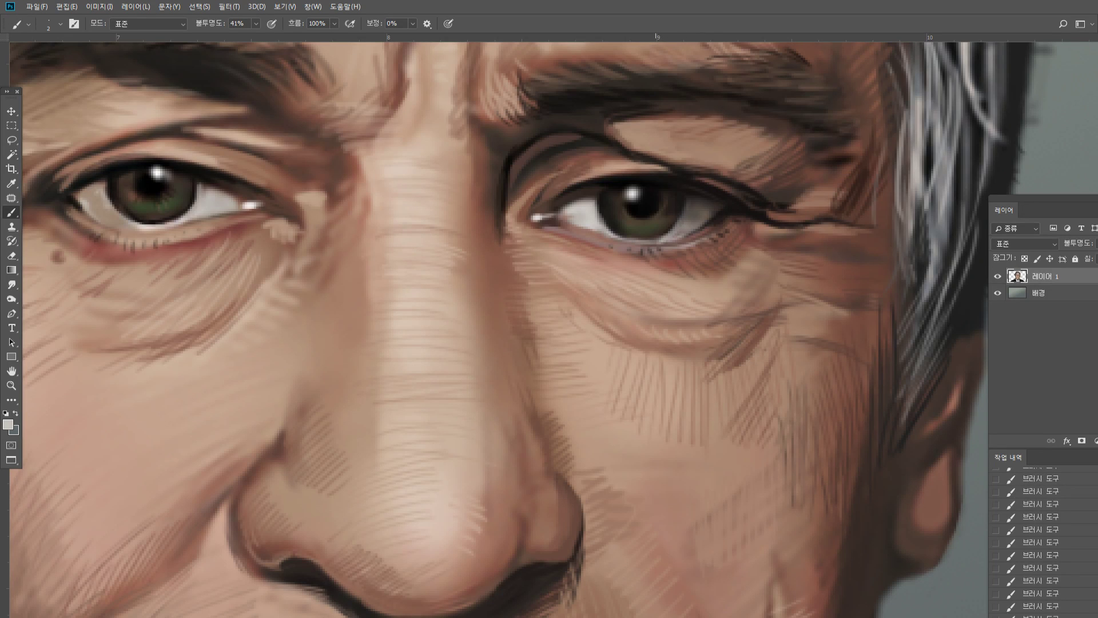
Brighten a highlight down the nose bridge to the tip with an enlarged Dodge tool at 34% midtone exposure
key("d")
left_click(14, 304)
left_click(44, 298)
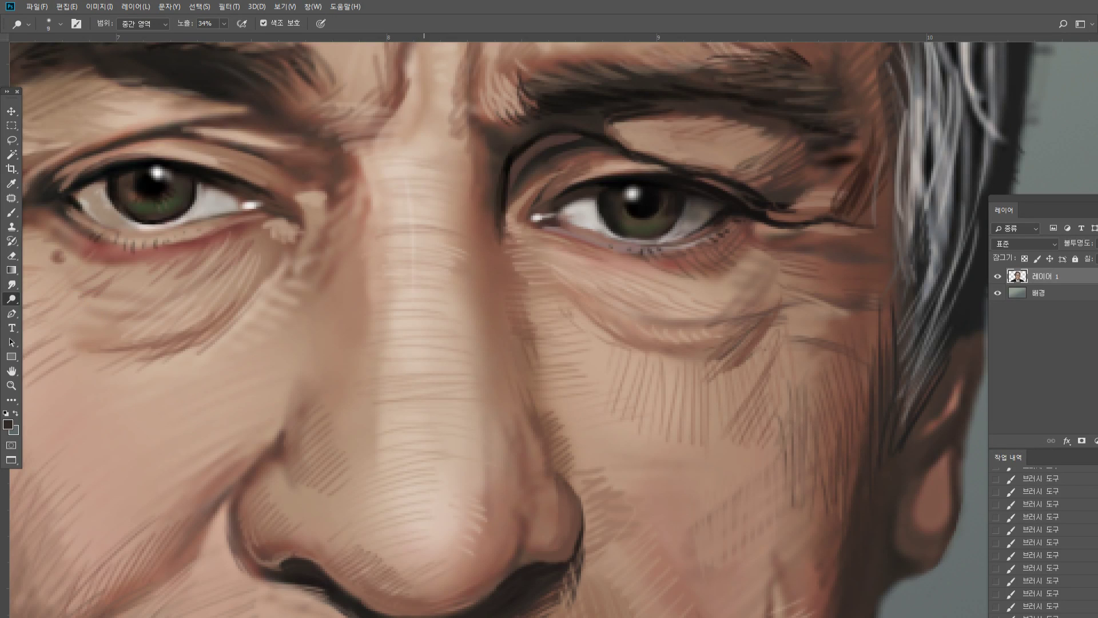
key("]")
key("]")
key("]")
key("]")
key("]")
key("]")
left_click_drag(410, 193, 425, 525)
left_click(418, 504)
Dodge thin highlight strokes across the skin below the image-right eye and beside the nose with a smaller tip
key("bracketleft")
key("bracketleft")
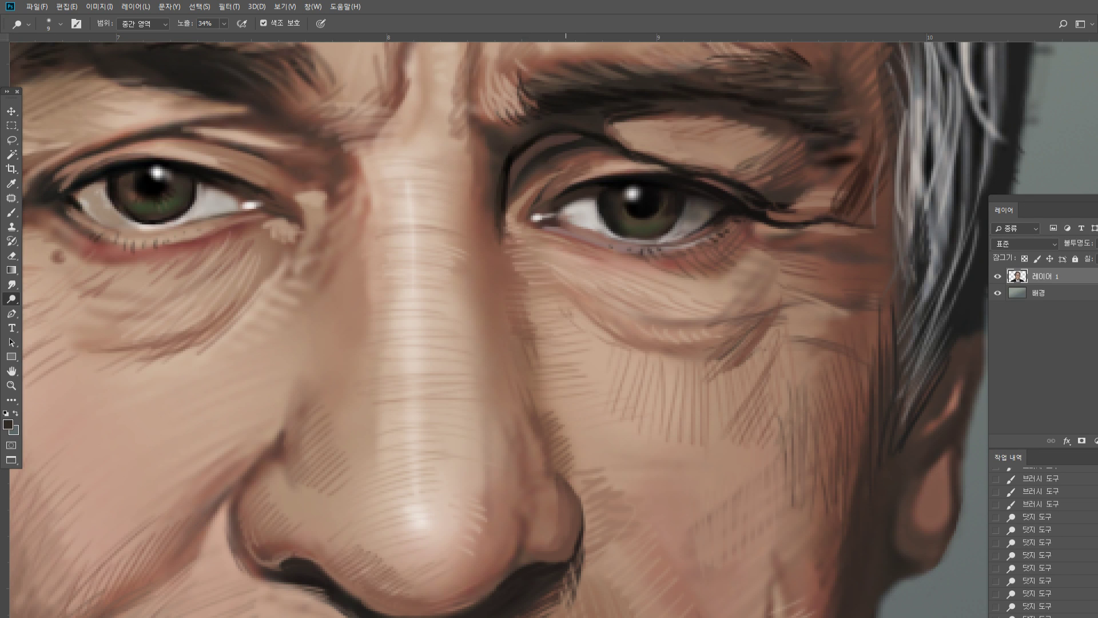
left_click_drag(571, 269, 623, 295)
mouse_move(557, 275)
left_mouse_down()
mouse_move(620, 300)
mouse_move(616, 290)
left_mouse_up()
mouse_move(559, 322)
left_mouse_down()
mouse_move(608, 340)
mouse_move(607, 383)
left_mouse_up()
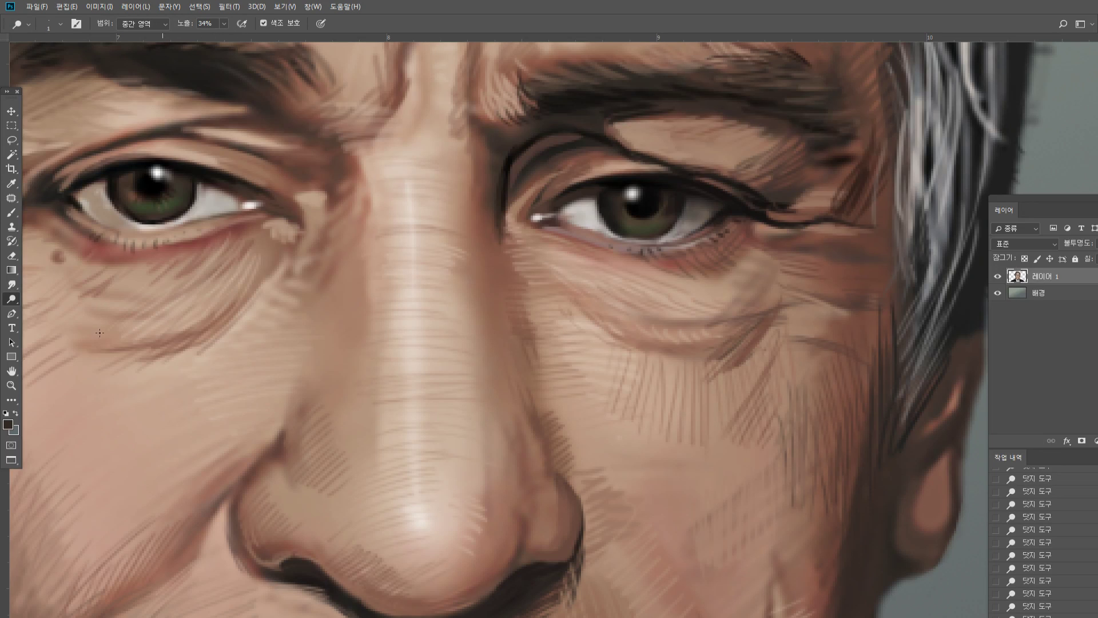
Lighten the middle of the forehead and the length of the nose with a soft 90 px Dodge tip
double_click(12, 386)
left_click(642, 394)
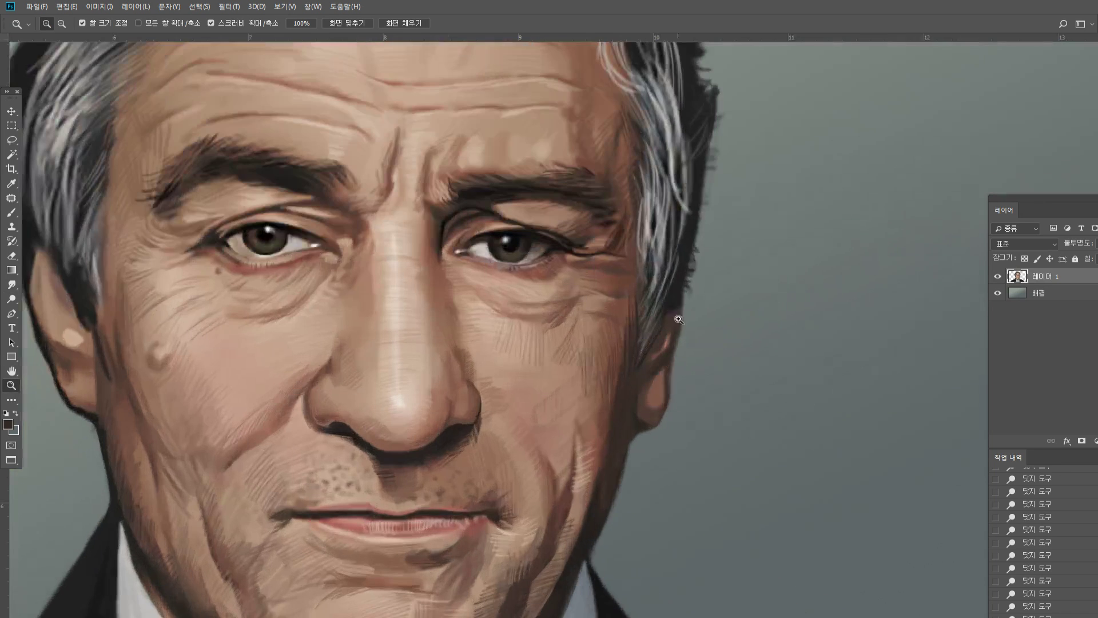
left_click(590, 281, "alt")
left_click(579, 146)
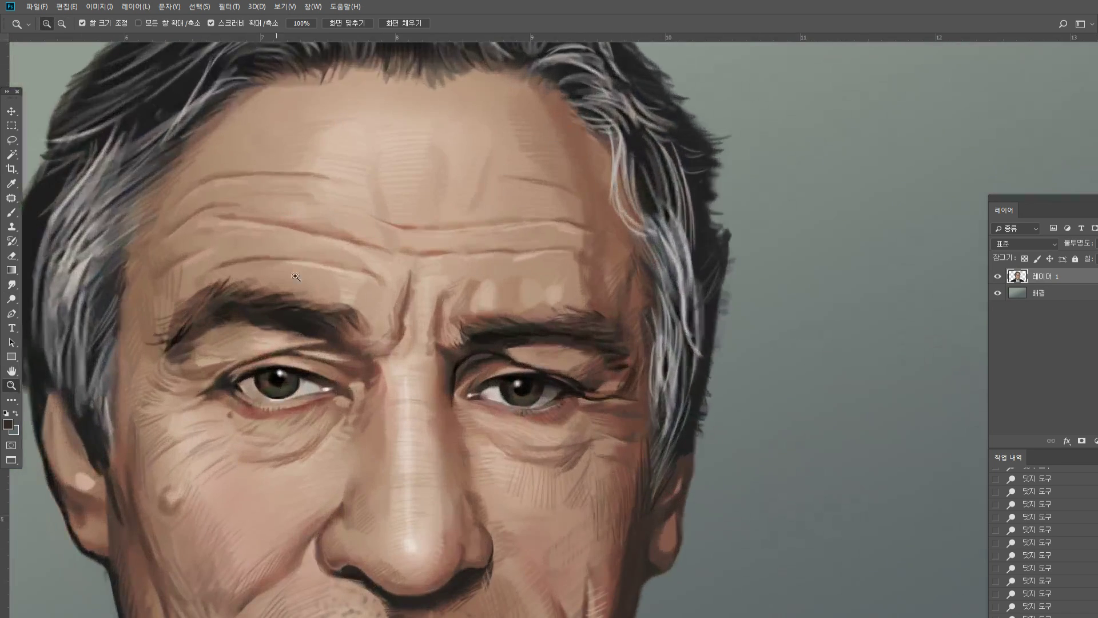
left_click(11, 299)
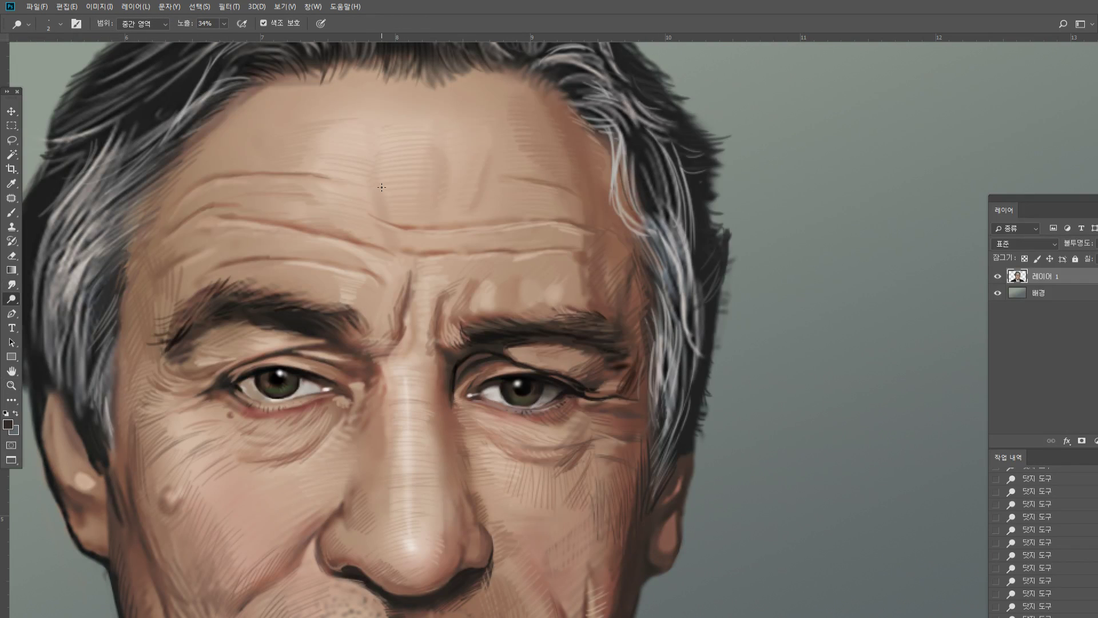
key("bracketright")
left_click_drag(419, 189, 414, 223)
left_click_drag(426, 361, 429, 526)
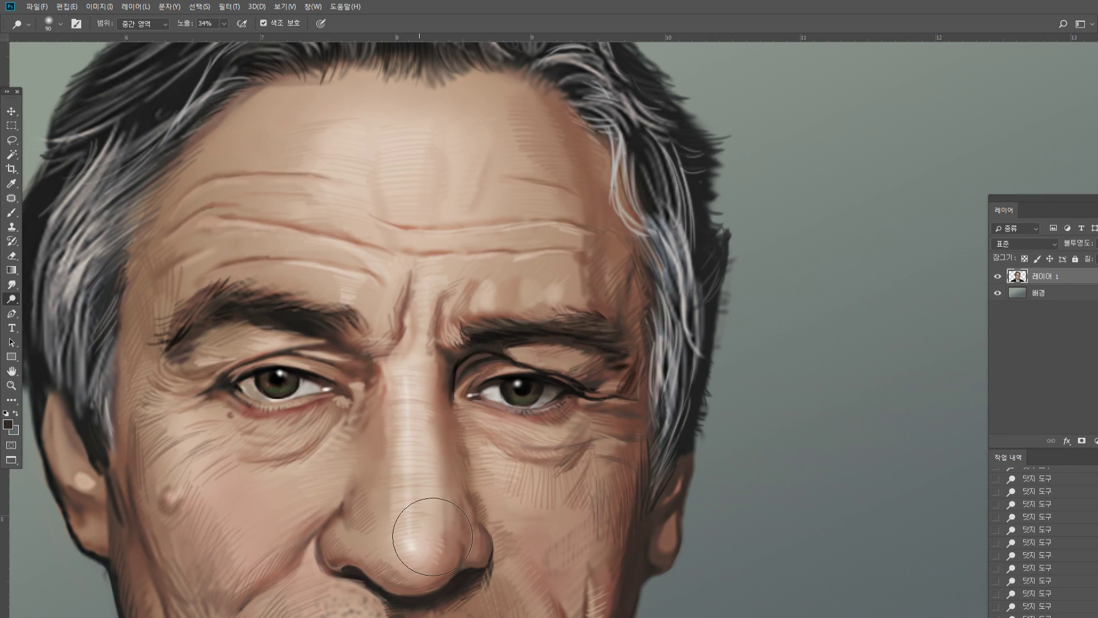
Lower the Dodge exposure to 10% and softly lighten the image-left cheek below the eye
key("bracketleft")
key("bracketleft")
key("bracketleft")
left_click(219, 25)
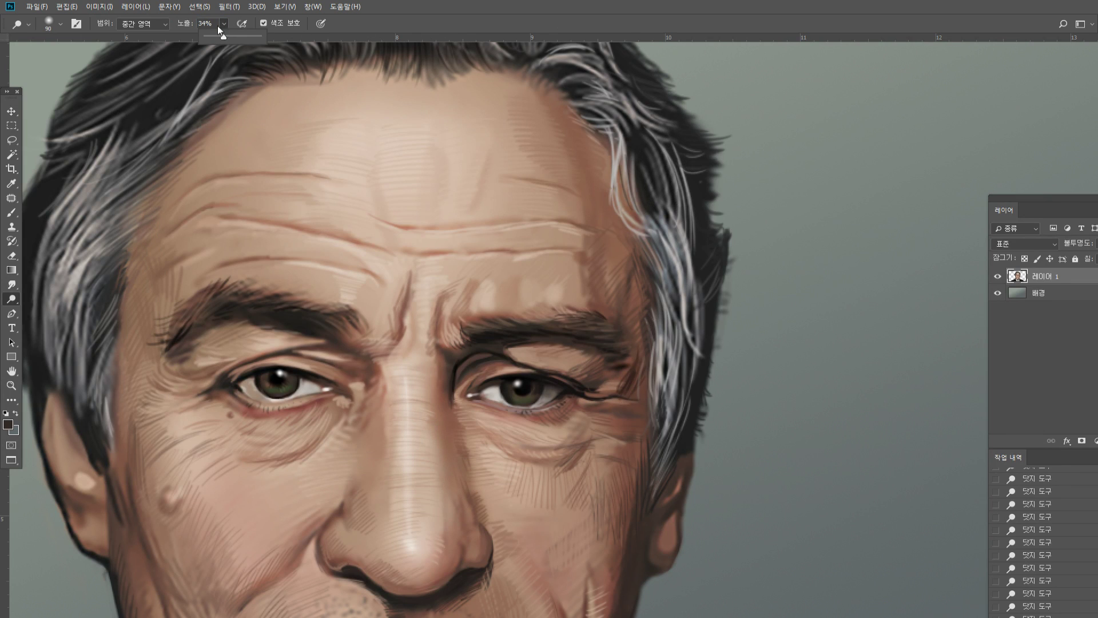
key("Return")
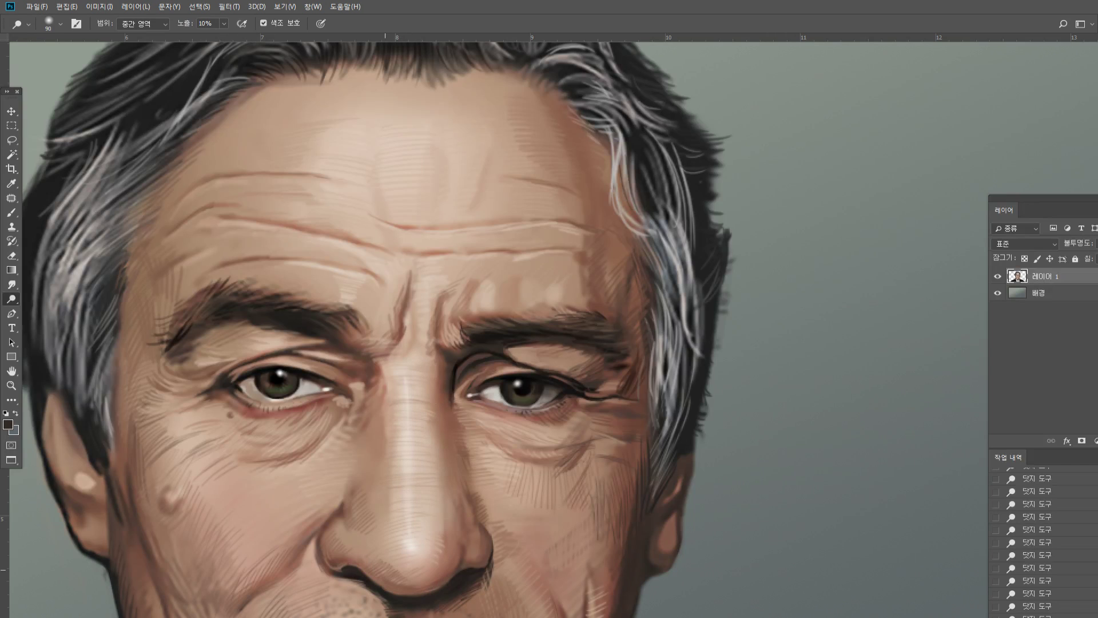
mouse_move(300, 478)
left_mouse_down()
mouse_move(262, 589)
mouse_move(277, 562)
mouse_move(282, 445)
mouse_move(307, 431)
left_mouse_up()
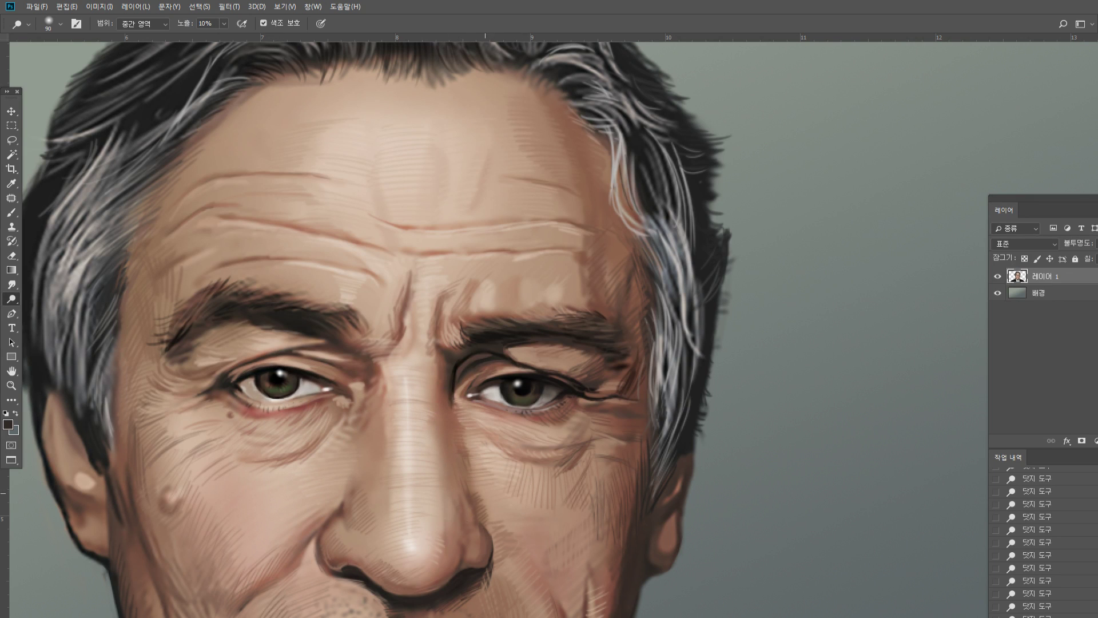
Set the brush opacity to 86% and paint dark hair strands in the image-left sideburn above the ear
double_click(11, 385)
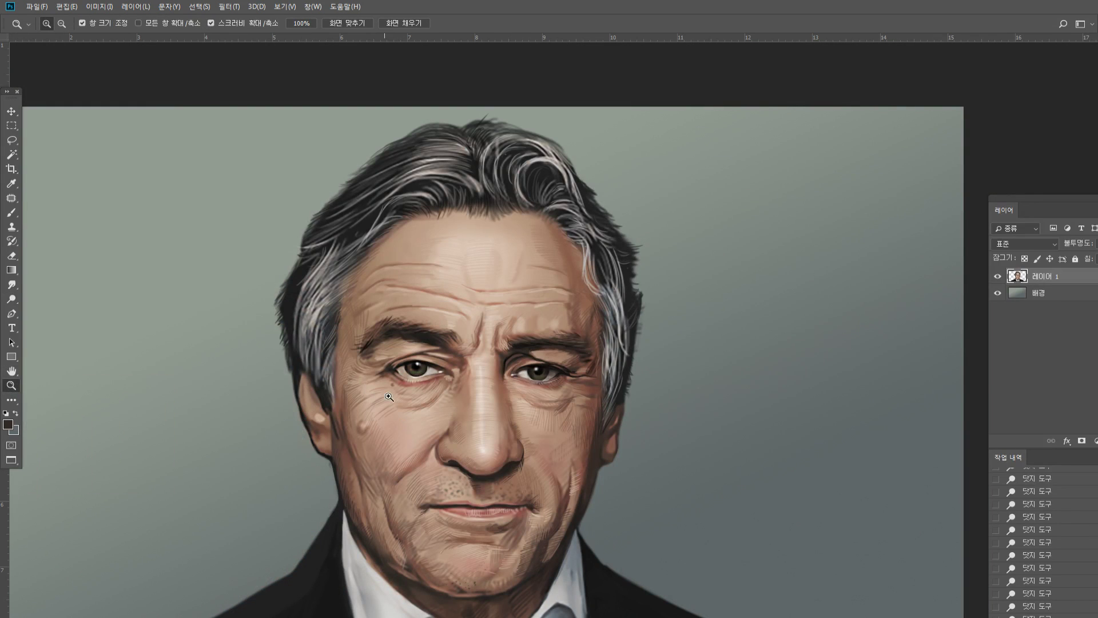
double_click(11, 371)
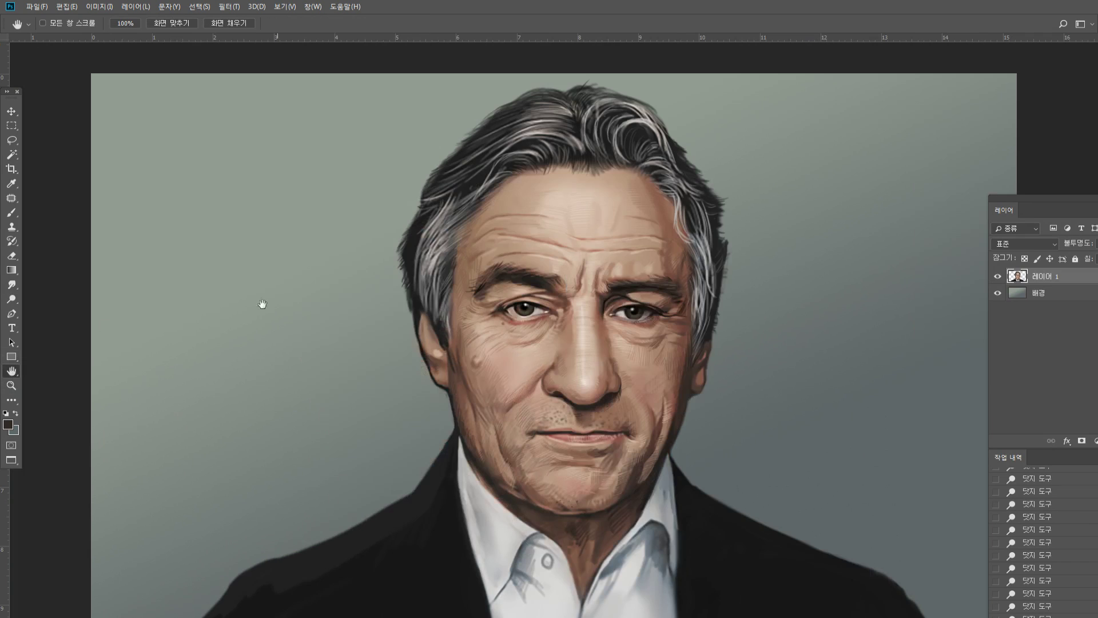
left_click_drag(262, 304, 171, 263)
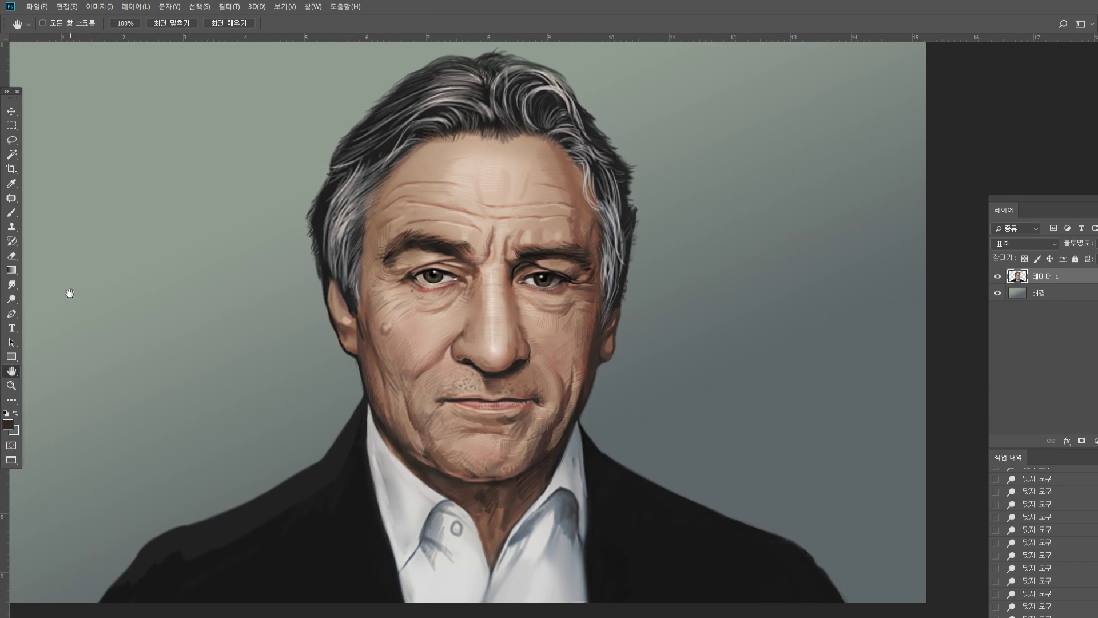
left_click(11, 385)
left_click(388, 240)
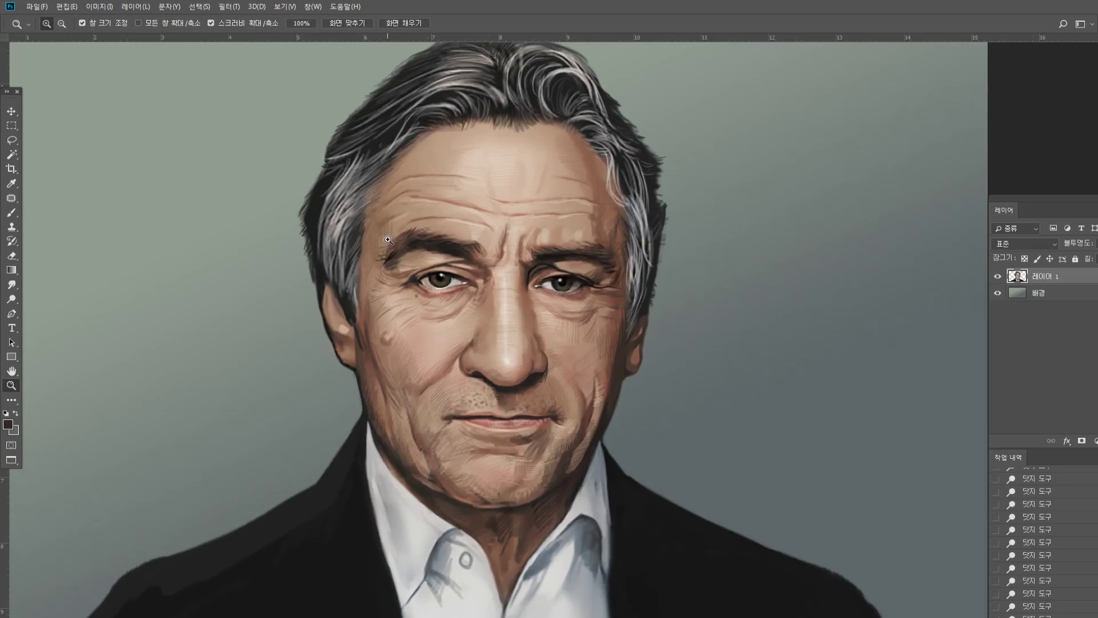
left_click(388, 241)
left_click(10, 213)
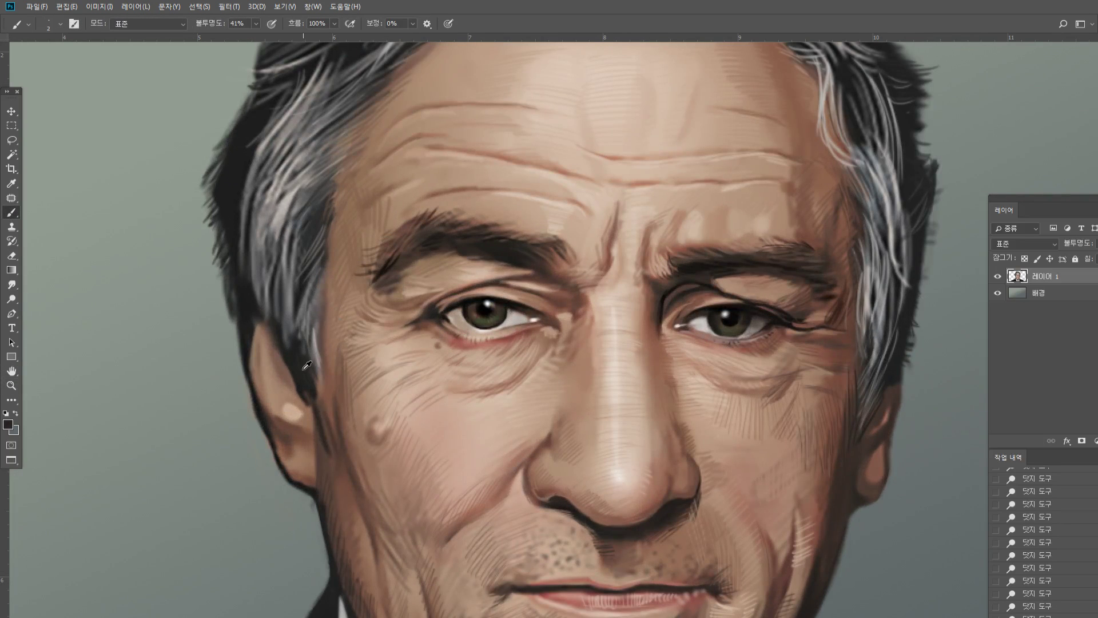
left_click(291, 329, "alt")
left_click(289, 346, "alt")
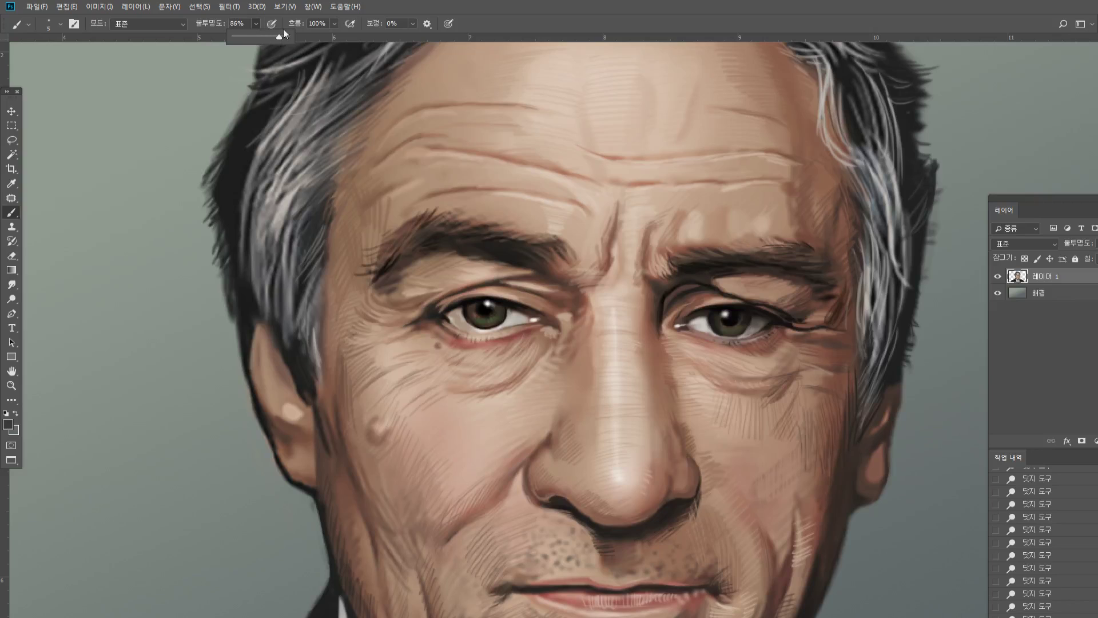
left_click(280, 355)
left_click(299, 357, "alt")
left_click_drag(291, 337, 286, 253)
left_click_drag(287, 337, 284, 288)
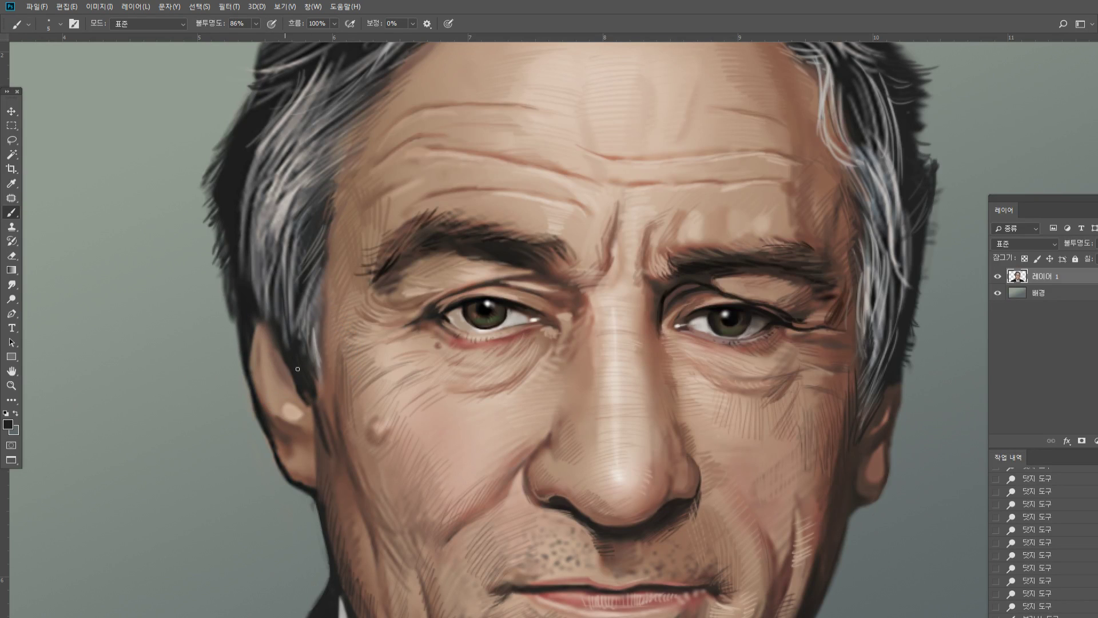
left_click_drag(297, 369, 286, 335)
left_click_drag(278, 321, 256, 249)
left_click_drag(257, 301, 249, 259)
left_click_drag(268, 336, 248, 289)
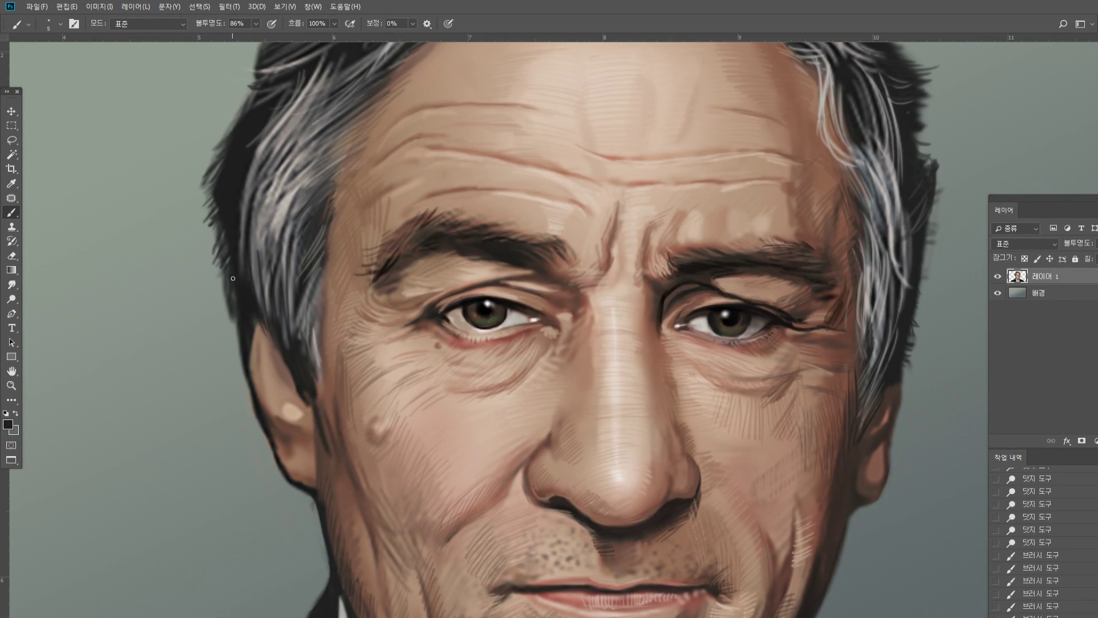
Add dark strands along the outer hair edge beside the image-left ear and through the grey hair at the temple
left_click_drag(239, 334, 236, 318)
left_click_drag(232, 311, 237, 349)
left_click_drag(235, 329, 242, 376)
left_click(311, 235, "alt")
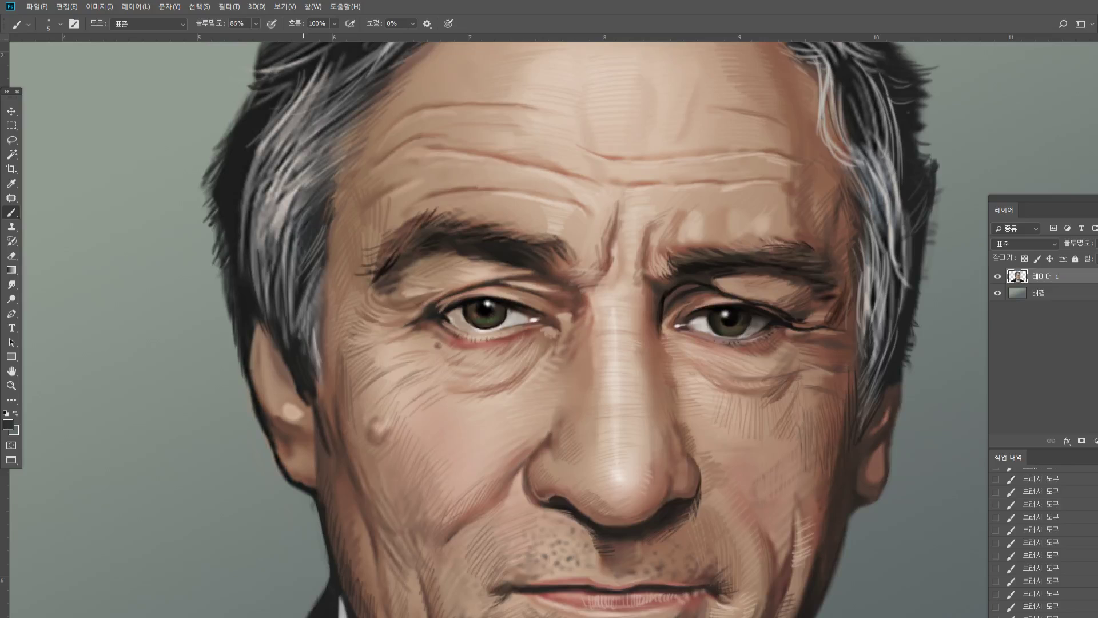
left_click_drag(291, 261, 292, 294)
left_click_drag(261, 227, 268, 311)
left_click_drag(251, 247, 260, 296)
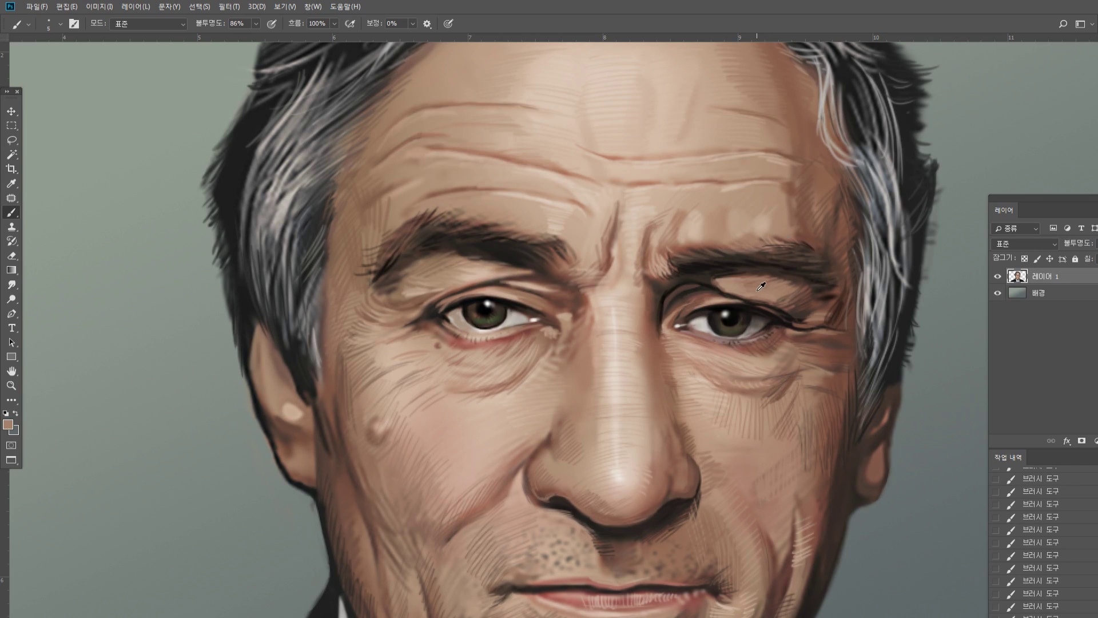
Hatch the skin folds under both eyes and the upper image-left cheek with reddish-brown tones sampled from the face
left_click(724, 287, "alt")
left_click(726, 288, "alt")
left_click(742, 404, "alt")
left_click(736, 380, "alt")
mouse_move(695, 364)
left_mouse_down()
mouse_move(727, 372)
mouse_move(748, 352)
left_mouse_up()
left_click_drag(514, 360, 486, 369)
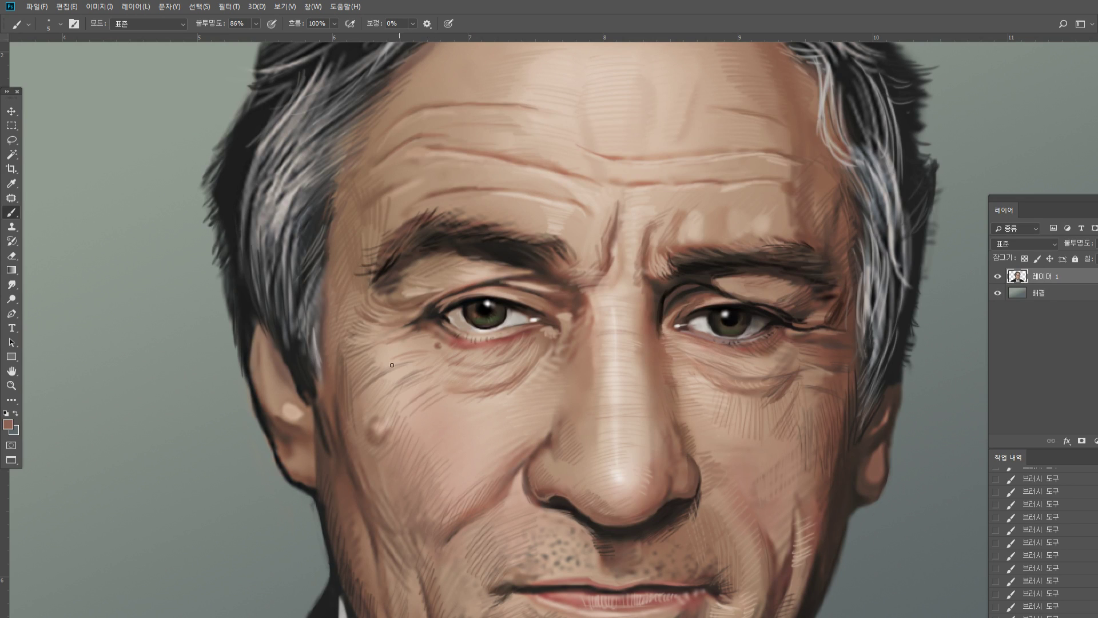
left_click_drag(390, 373, 424, 351)
mouse_move(414, 389)
left_mouse_down()
mouse_move(467, 366)
mouse_move(489, 381)
mouse_move(484, 391)
left_mouse_up()
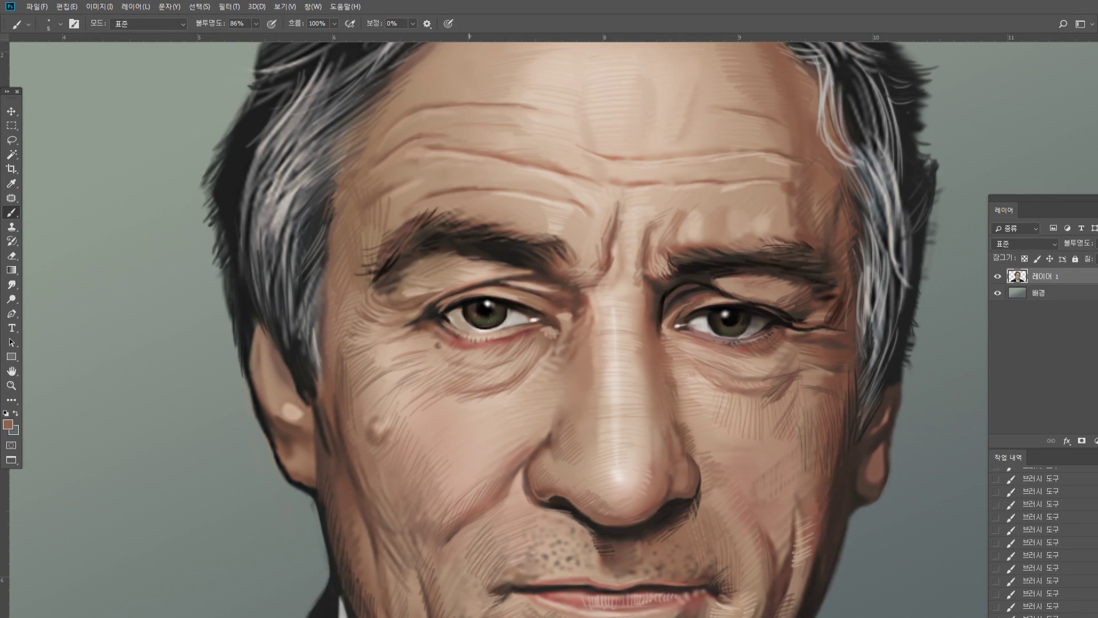
left_click_drag(407, 422, 446, 405)
Deepen the shading around the mole on the image-left cheek with sampled skin tones
left_click(443, 419, "alt")
left_click(341, 443, "alt")
left_click_drag(372, 432, 392, 436)
left_click(384, 432, "alt")
Paint long vertical strands through the image-left temple hair using colours sampled from the hair
left_click(270, 255, "alt")
left_click(295, 189, "alt")
left_click(308, 280, "alt")
left_click_drag(298, 249, 291, 301)
left_click(284, 206, "alt")
left_click_drag(281, 221, 278, 263)
mouse_move(303, 206)
left_mouse_down()
mouse_move(290, 288)
mouse_move(298, 301)
left_mouse_up()
Darken the image-left sideburn over the top of the ear and add short dark strands at the outer hair edge
mouse_move(311, 344)
left_mouse_down()
mouse_move(307, 379)
mouse_move(288, 358)
mouse_move(292, 402)
left_mouse_up()
left_click(288, 358, "alt")
left_click_drag(284, 357, 293, 400)
left_click_drag(278, 356, 259, 324)
left_click_drag(286, 374, 285, 359)
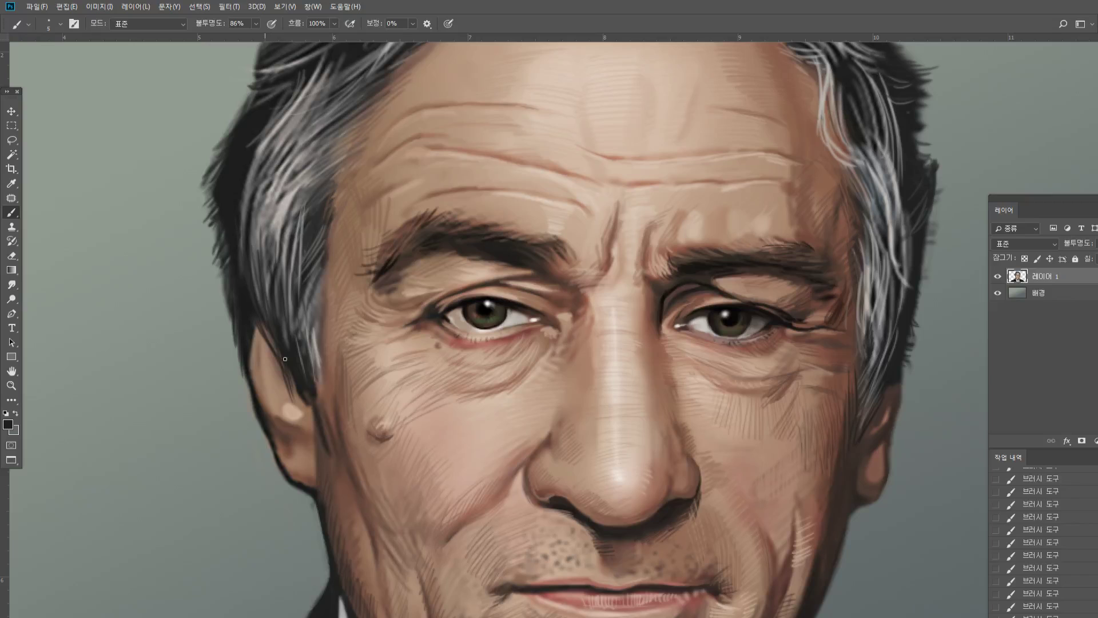
left_click_drag(233, 329, 228, 345)
mouse_move(233, 315)
left_mouse_down()
mouse_move(229, 327)
mouse_move(228, 318)
left_mouse_up()
left_click_drag(225, 275, 228, 304)
Lighten the lower part of the iris in the image-left eye using the Dodge tool with a much smaller brush
double_click(11, 385)
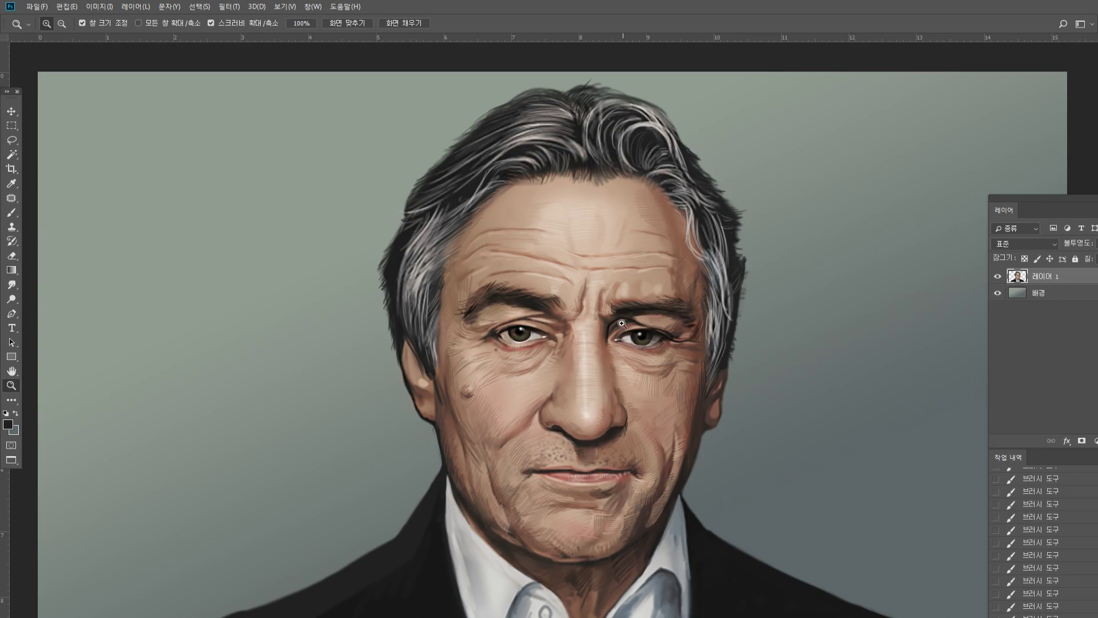
left_click(627, 366, "alt")
left_click(696, 404)
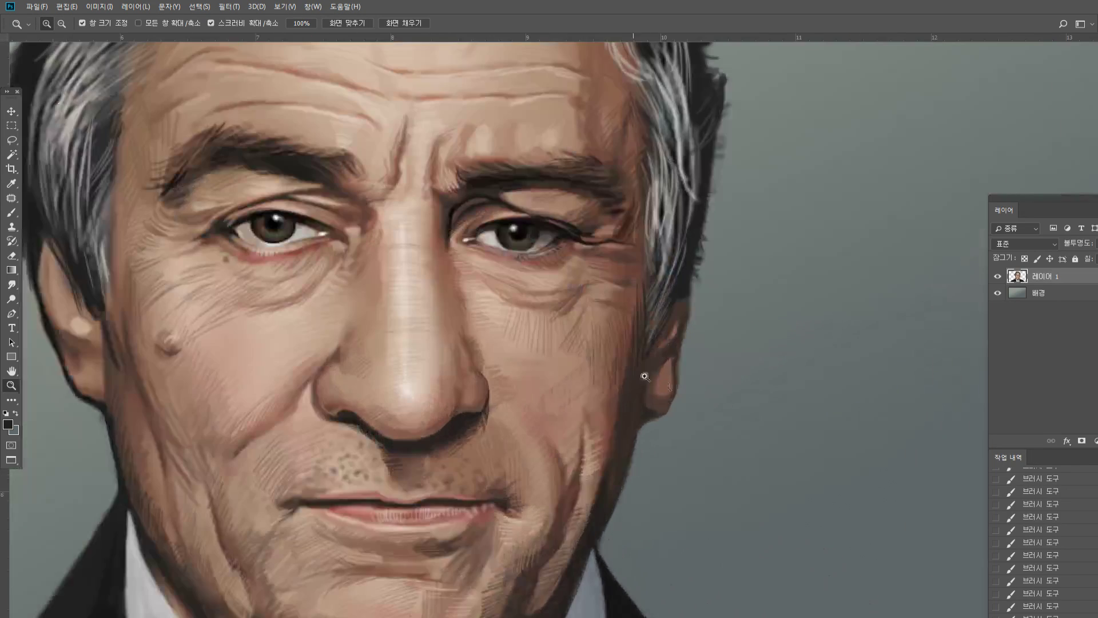
left_click(509, 332)
left_click(515, 343)
left_click(12, 298)
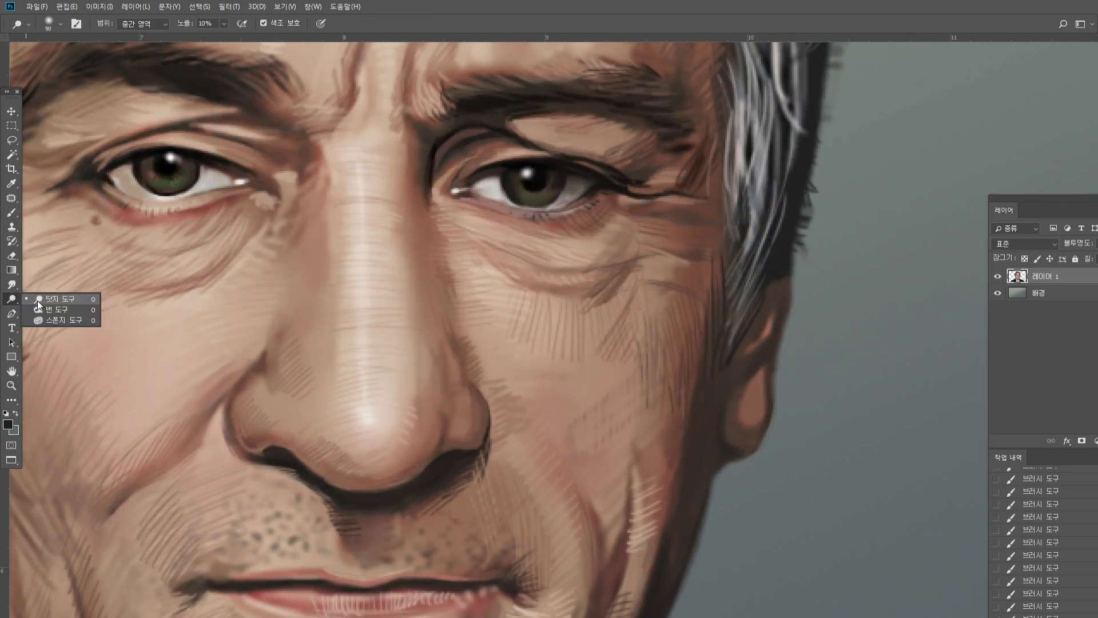
left_click(33, 299)
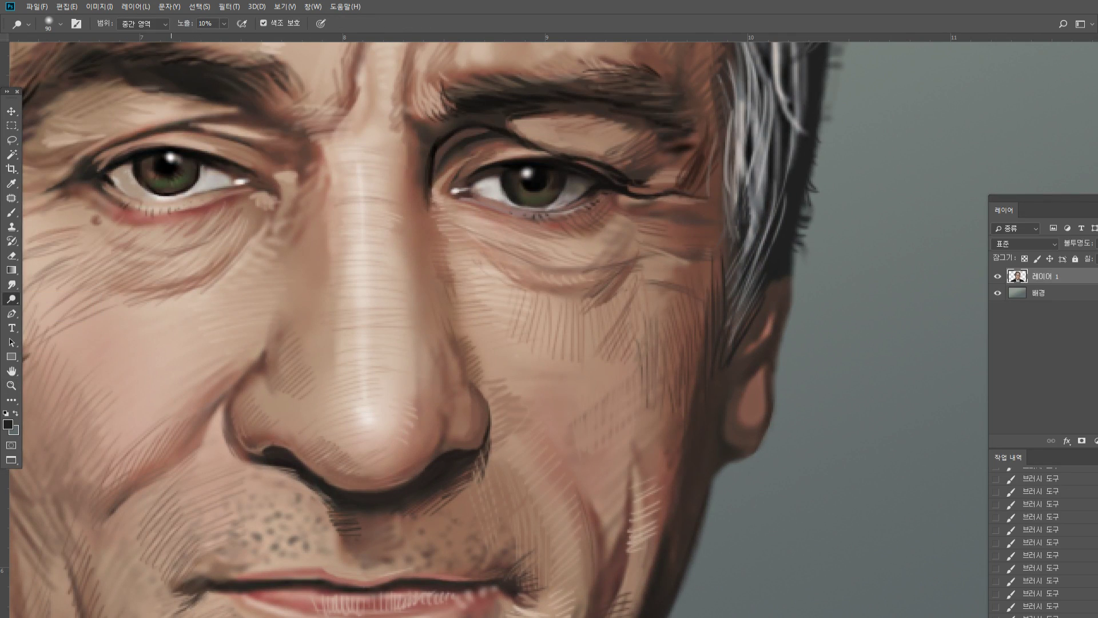
key("bracketleft")
key("bracketleft")
key("bracketleft")
key("bracketleft")
key("bracketleft")
key("bracketleft")
key("bracketleft")
key("bracketleft")
key("bracketleft")
key("bracketleft")
key("bracketleft")
mouse_move(182, 179)
left_mouse_down()
mouse_move(172, 182)
mouse_move(182, 182)
left_mouse_up()
Dodge the lower and outer parts of the iris in the image-right eye with short dabs
key("bracketright")
left_click(545, 190)
left_click(544, 194)
left_click(549, 190)
left_click(549, 191)
left_click(554, 188)
left_click(555, 187)
left_click(553, 189)
key("bracketleft")
key("bracketleft")
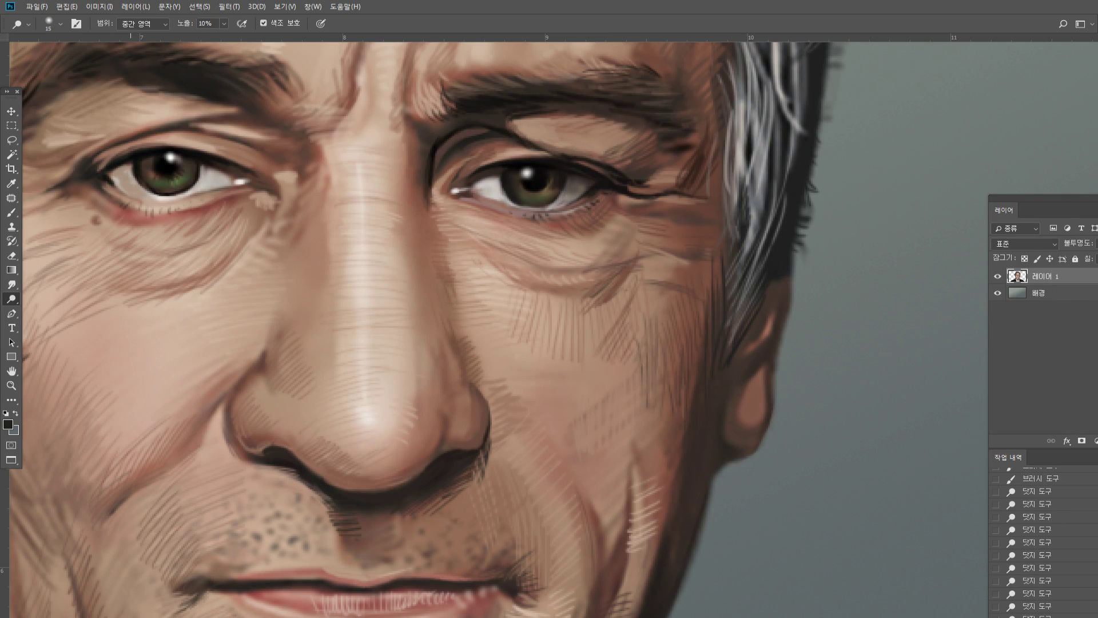
Paint a dark brown rim along the lower edge of the image-right iris with a colour sampled from the eye
key("b")
left_click(554, 183, "alt")
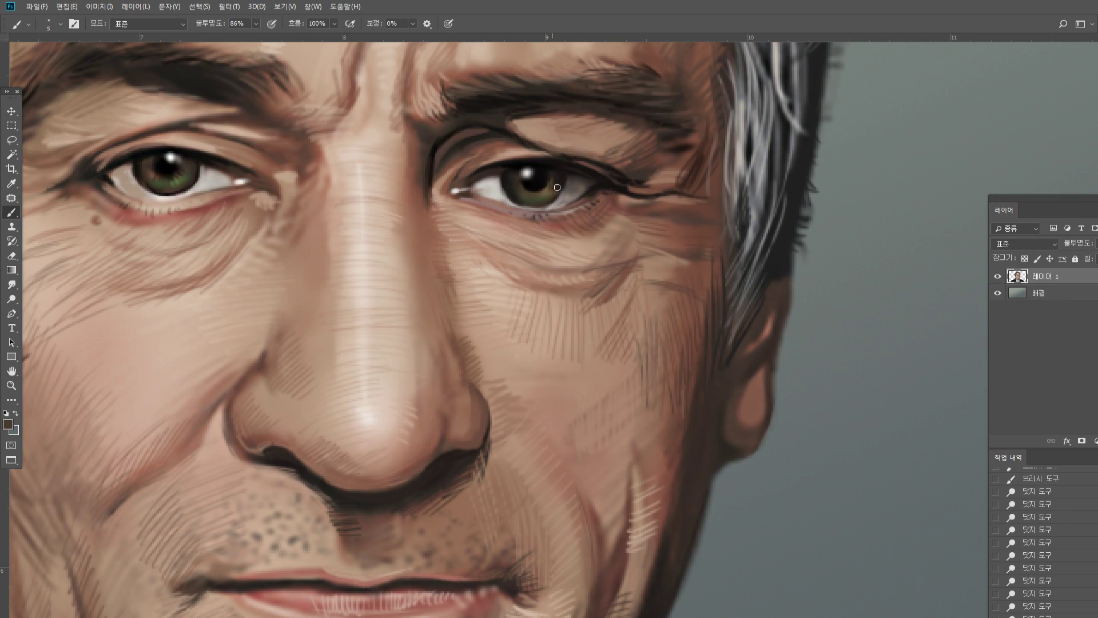
left_click(557, 187)
left_click(554, 191)
left_click(546, 193)
left_click(537, 194)
left_click(526, 192)
Add fine short hair strands at the crown near the parting using grey sampled from the hair
key("h")
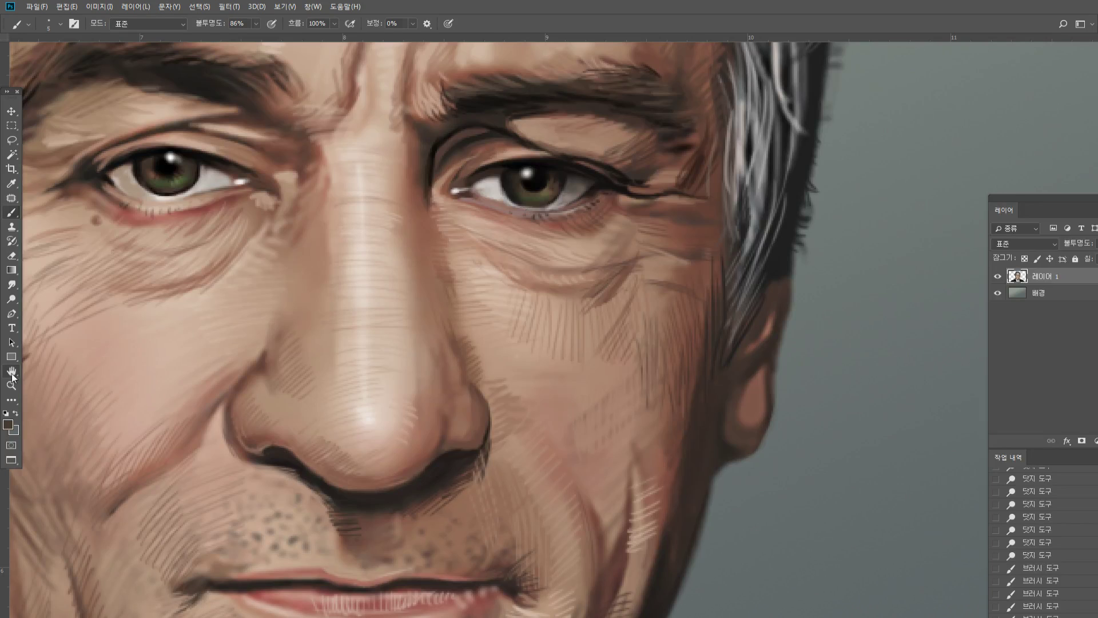
key("ctrl+0")
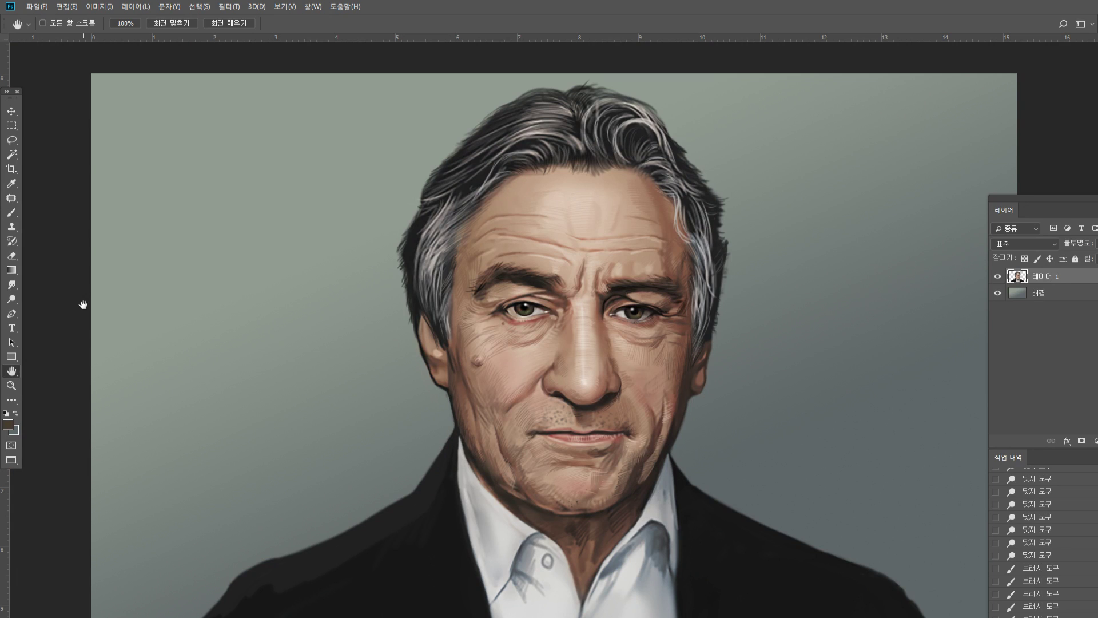
key("b")
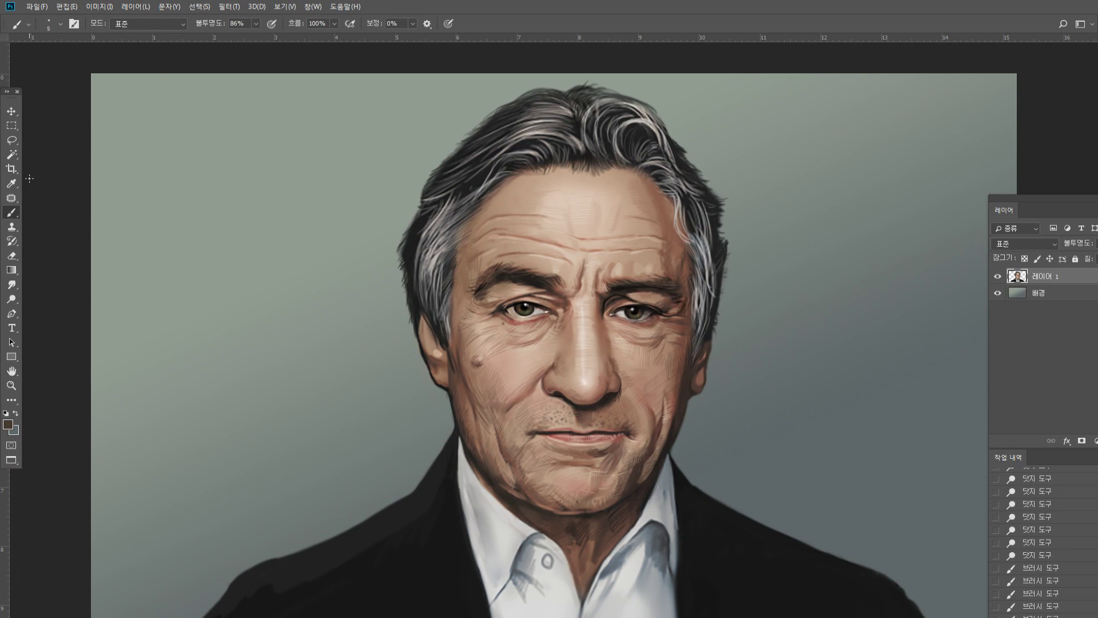
left_click(597, 104, "alt")
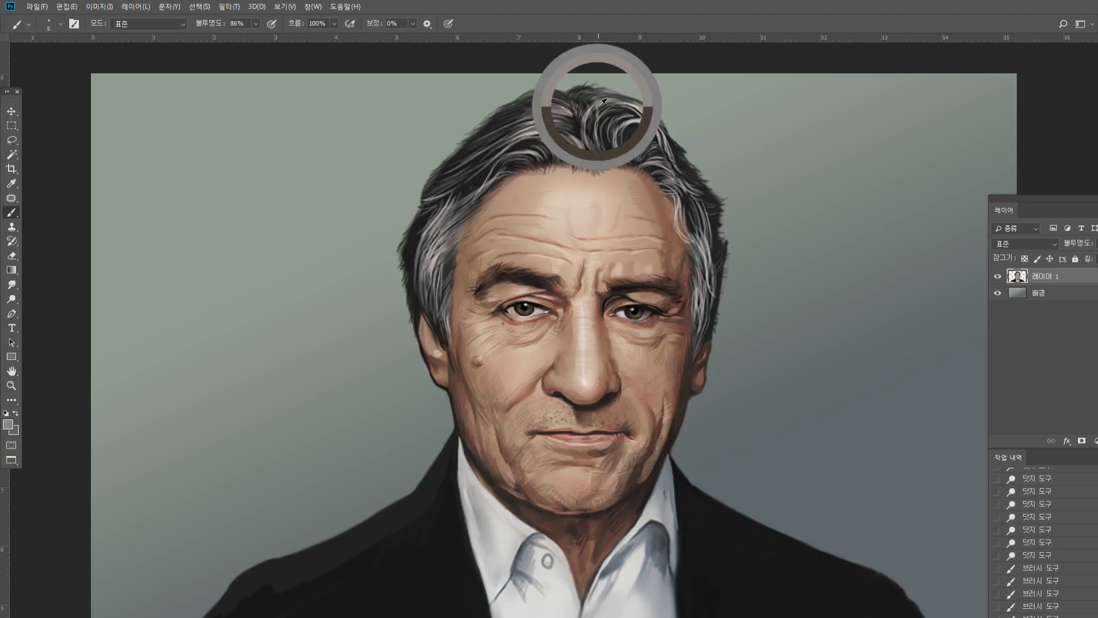
left_click_drag(597, 101, 594, 109)
left_click_drag(596, 102, 580, 86)
left_click(593, 110)
left_click(591, 109)
left_click(589, 109)
left_click(588, 108)
left_click(587, 108)
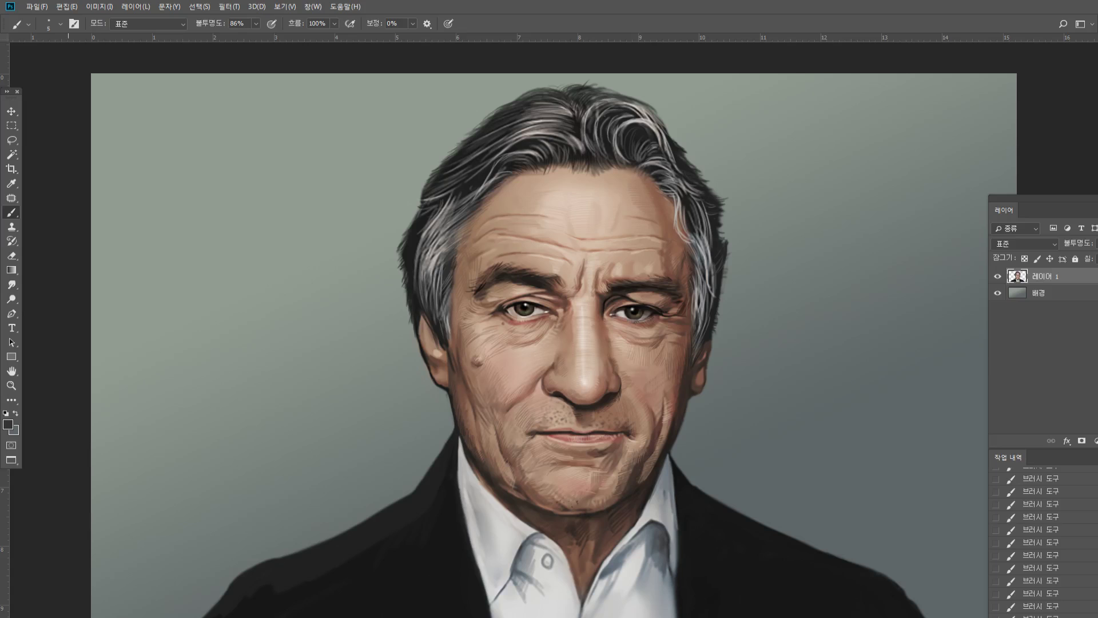
Enlarge the Dodge brush to 200 px and lightly dodge the portrait
key("o")
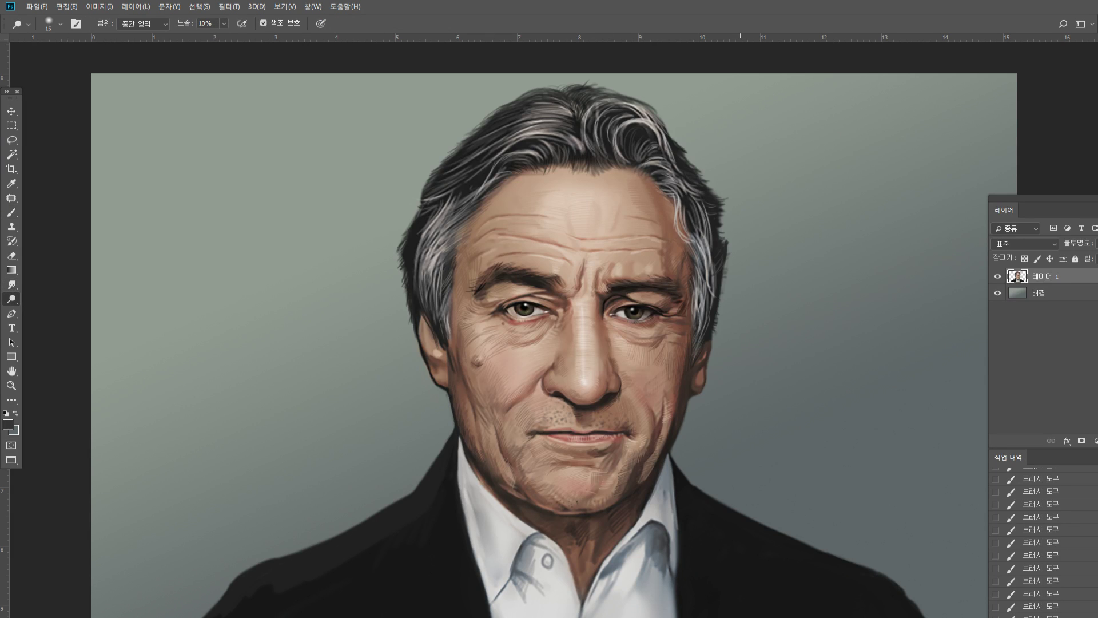
key("]")
key("]")
key("]")
key("]")
key("]")
key("]")
key("]")
key("]")
key("]")
key("]")
key("]")
key("]")
key("]")
key("]")
key("]")
key("]")
scroll(928, 484, "down", 1)
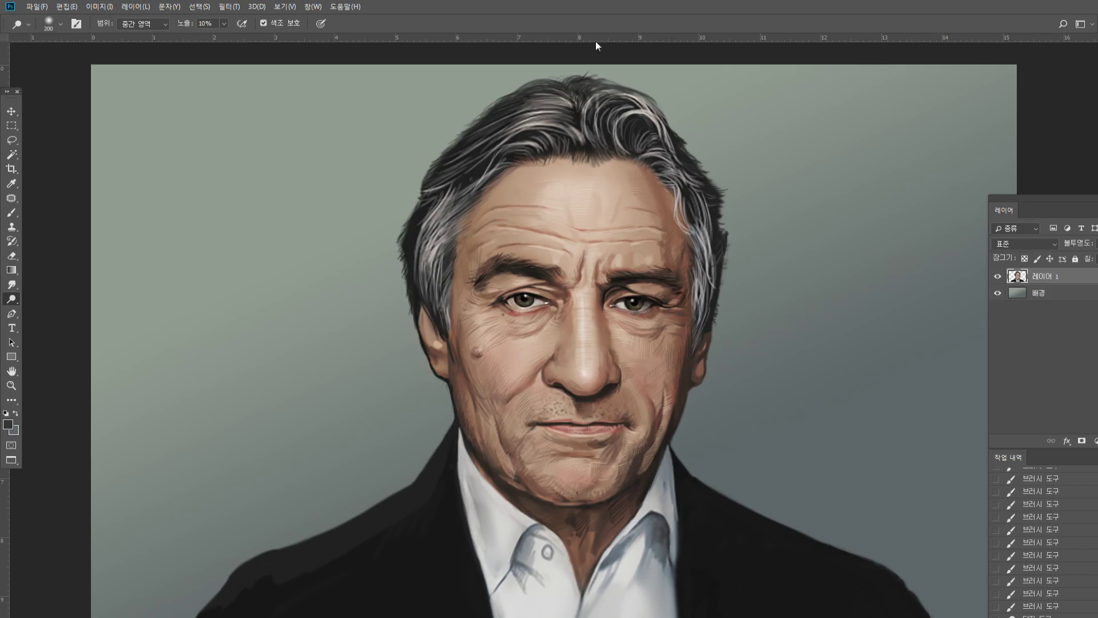